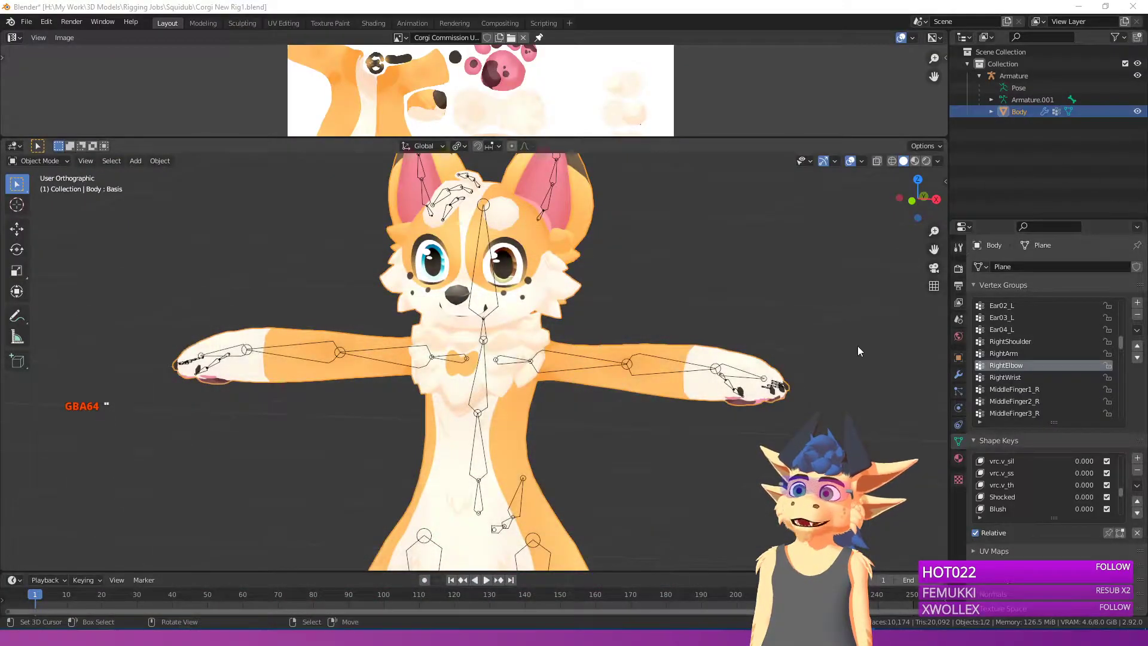
Step: Examine the corgi's head and face from several angles, and look over the viewport shading options
{"action": "scroll", "coordinate": [494, 389], "scroll_direction": "down", "scroll_amount": 1}
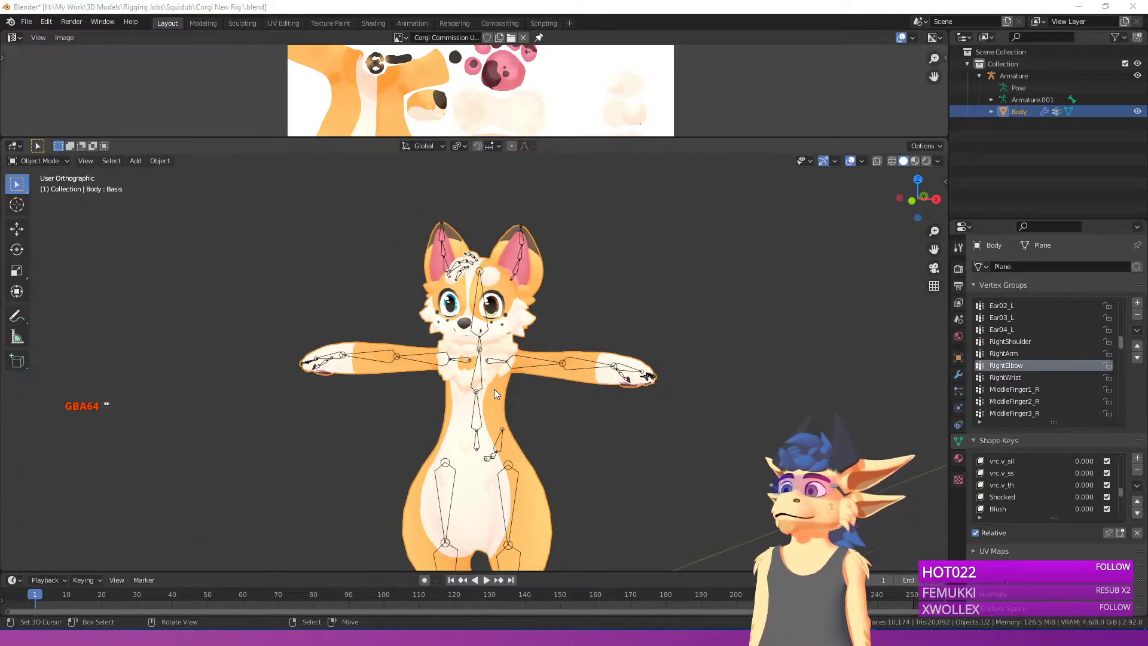
{"action": "scroll", "coordinate": [526, 379], "scroll_direction": "up", "scroll_amount": 4}
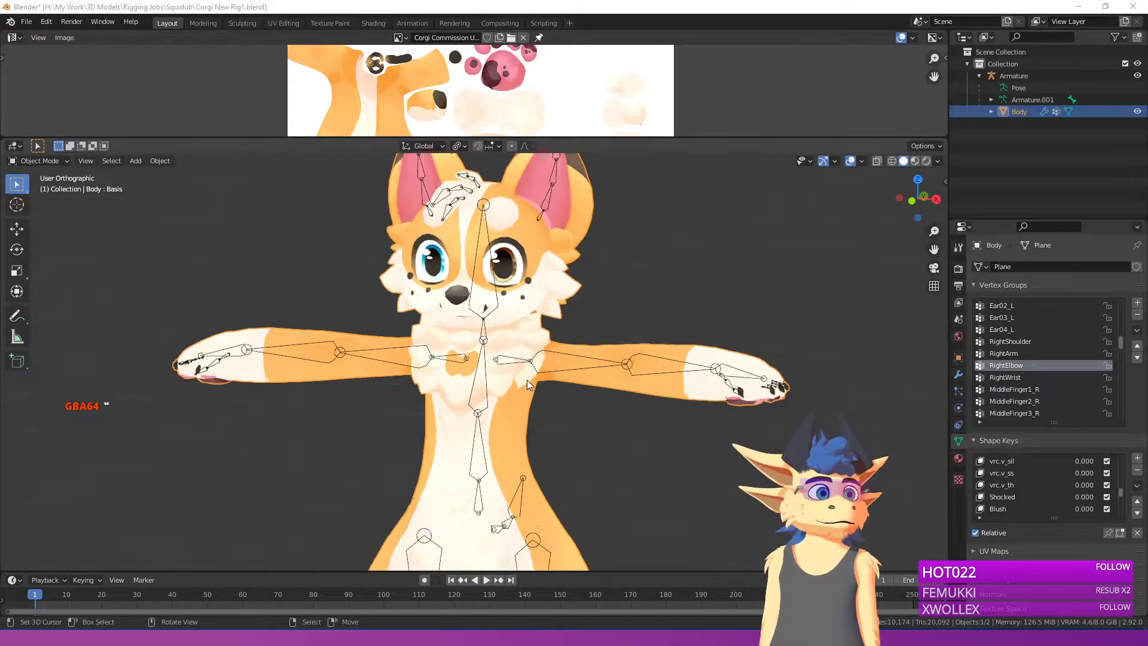
{"action": "scroll", "coordinate": [526, 379], "scroll_direction": "down", "scroll_amount": 4}
{"action": "middle_click_drag", "start_coordinate": [526, 379], "coordinate": [496, 466]}
{"action": "scroll", "coordinate": [478, 396], "scroll_direction": "up", "scroll_amount": 4}
{"action": "scroll", "coordinate": [519, 367], "scroll_direction": "up", "scroll_amount": 3}
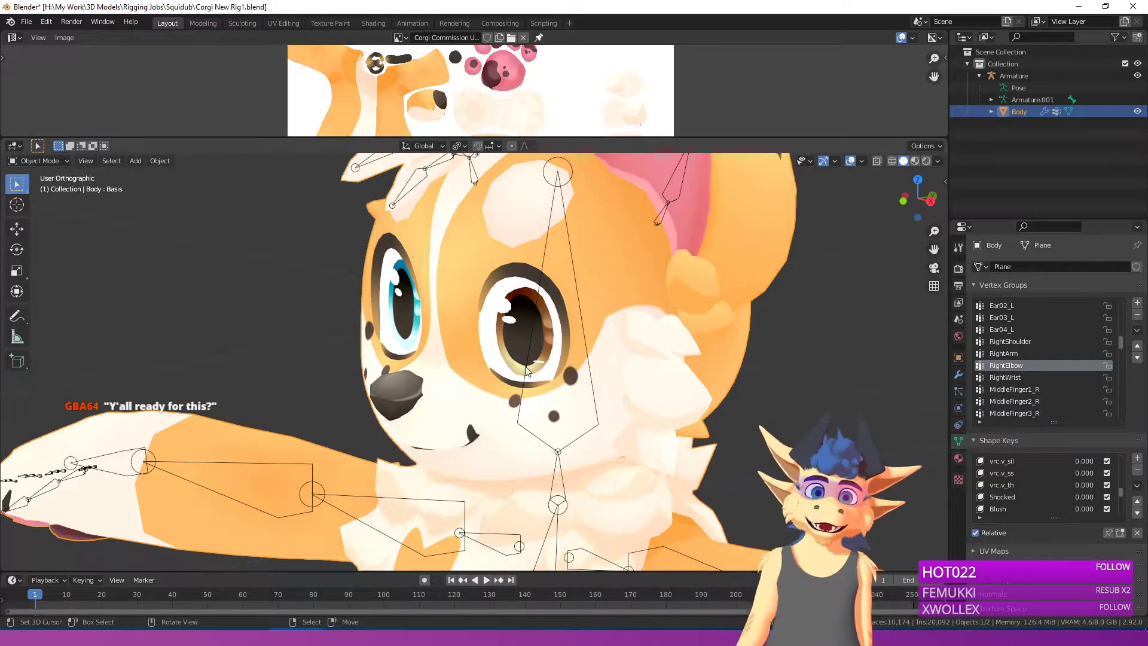
{"action": "scroll", "coordinate": [526, 369], "scroll_direction": "down", "scroll_amount": 4}
{"action": "middle_click_drag", "start_coordinate": [525, 368], "coordinate": [540, 364]}
{"action": "scroll", "coordinate": [542, 379], "scroll_direction": "up", "scroll_amount": 4}
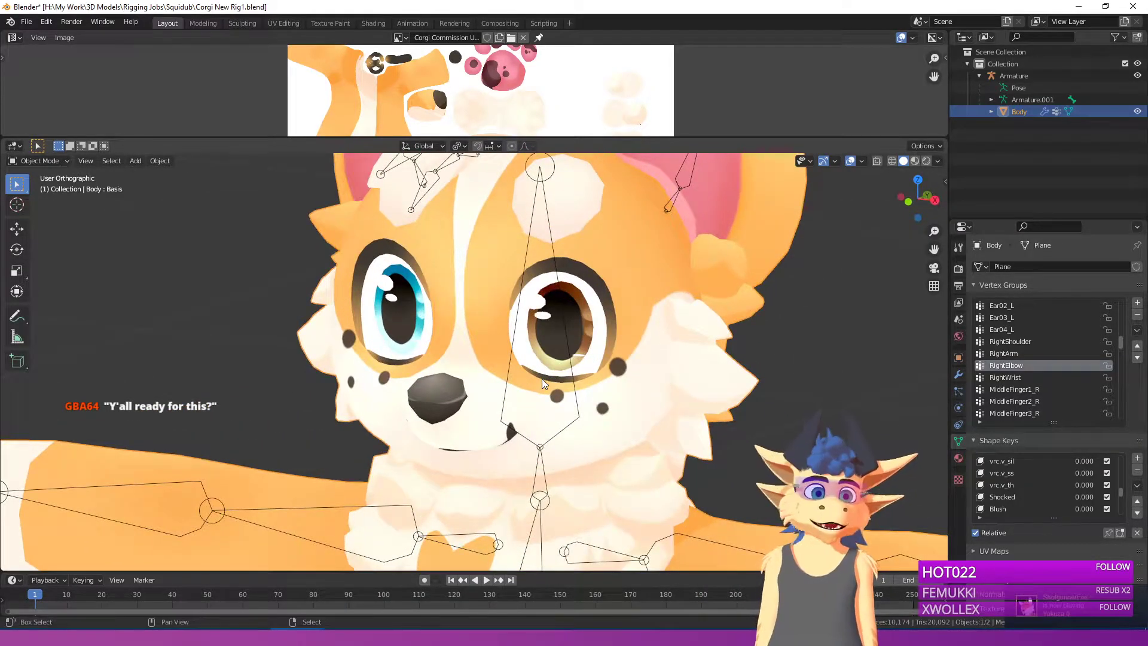
{"action": "scroll", "coordinate": [541, 378], "scroll_direction": "up", "scroll_amount": 2}
{"action": "left_click", "coordinate": [937, 161]}
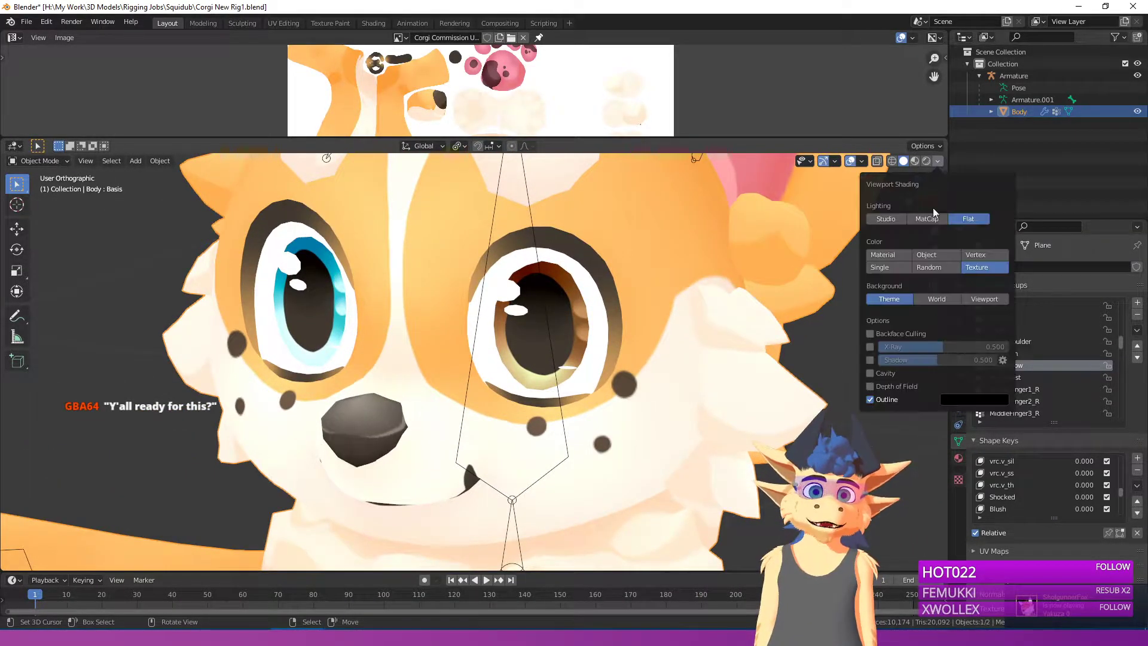
{"action": "scroll", "coordinate": [660, 377], "scroll_direction": "down", "scroll_amount": 5}
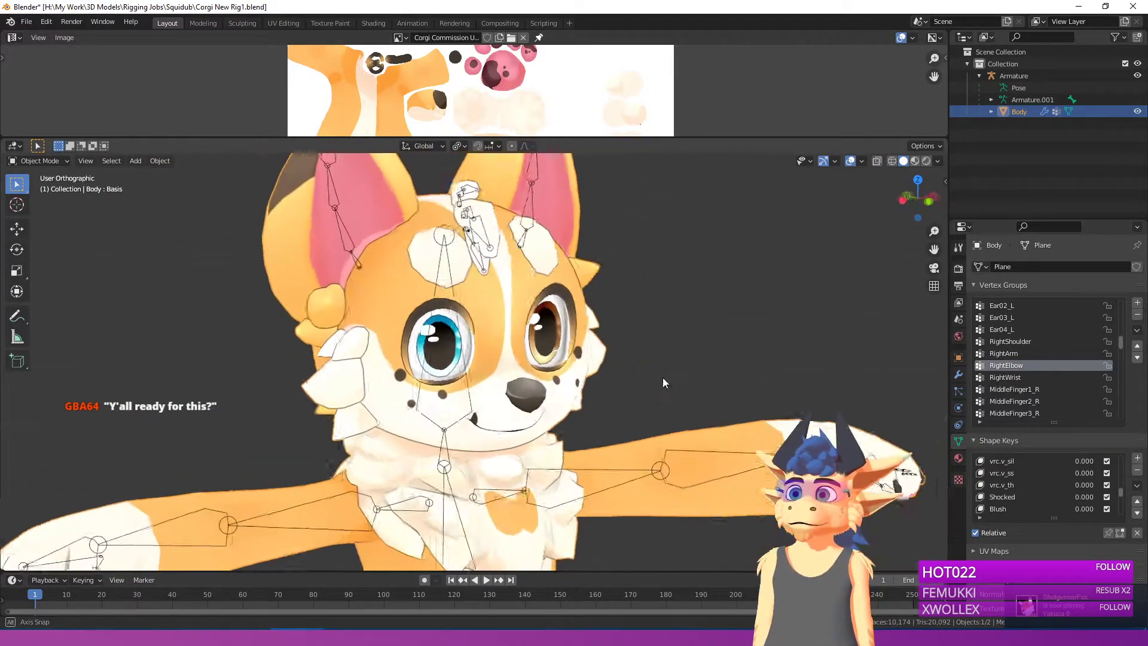
{"action": "scroll", "coordinate": [601, 416], "scroll_direction": "up", "scroll_amount": 6}
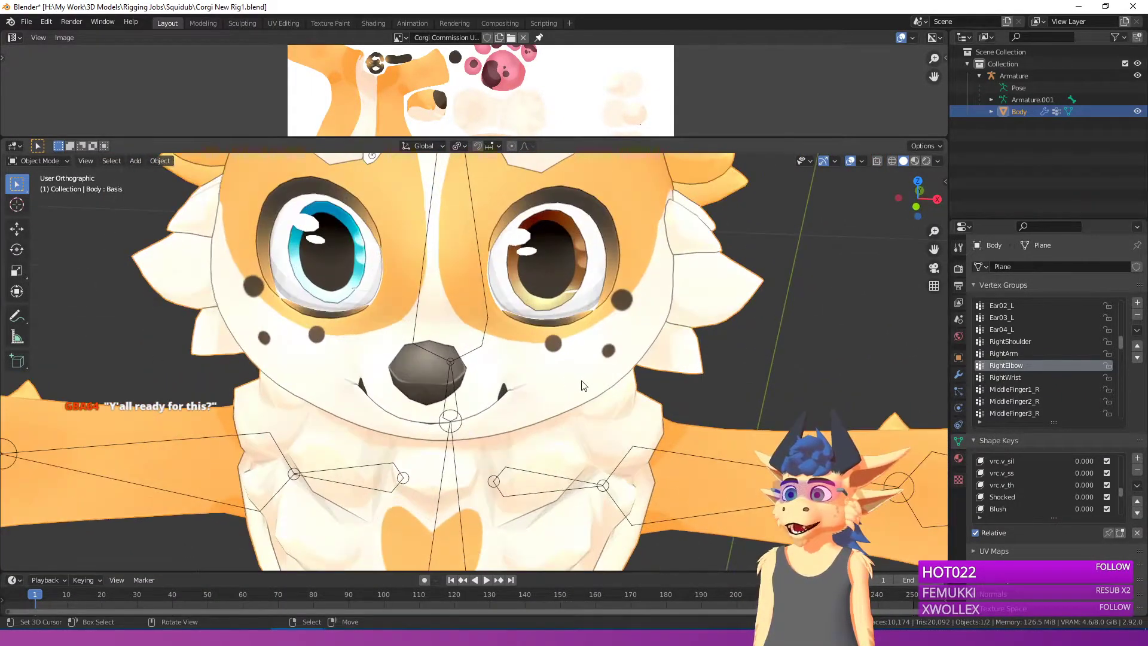
{"action": "scroll", "coordinate": [595, 429], "scroll_direction": "up", "scroll_amount": 4}
{"action": "scroll", "coordinate": [569, 383], "scroll_direction": "down", "scroll_amount": 6}
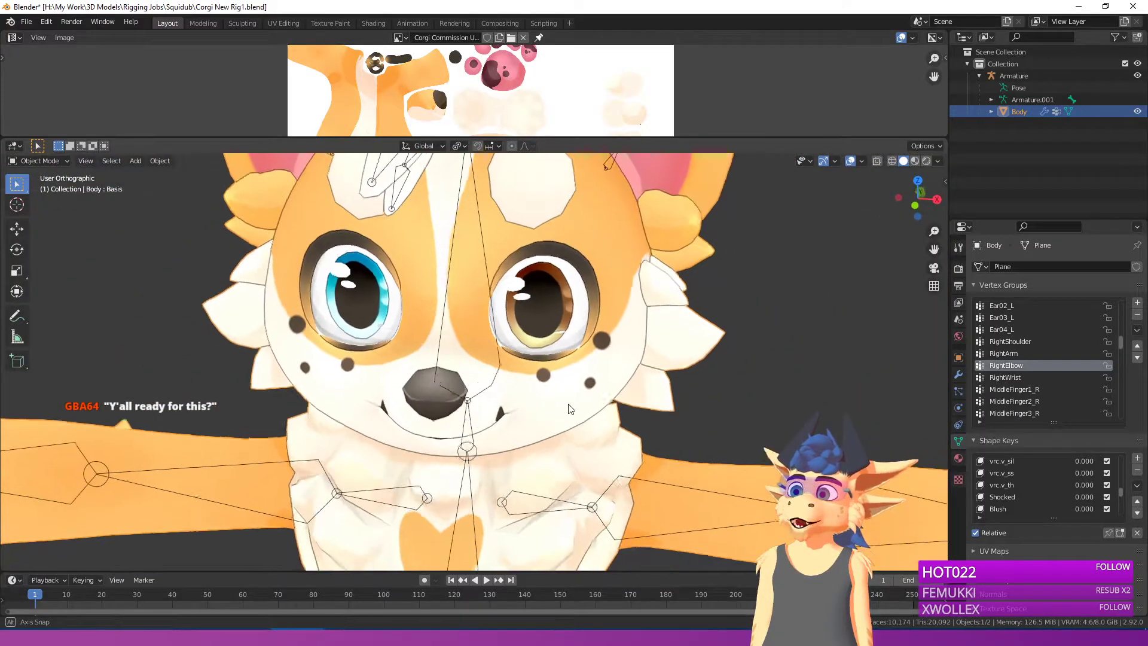
{"action": "scroll", "coordinate": [568, 383], "scroll_direction": "up", "scroll_amount": 3}
{"action": "middle_click_drag", "start_coordinate": [561, 384], "coordinate": [511, 394]}
{"action": "scroll", "coordinate": [526, 395], "scroll_direction": "down", "scroll_amount": 3}
Step: Select the armature, put it in Pose Mode and frame the left paw's bones
{"action": "middle_click_drag", "start_coordinate": [585, 441], "coordinate": [447, 328], "text": "shift"}
{"action": "middle_click_drag", "start_coordinate": [655, 395], "coordinate": [574, 430]}
{"action": "scroll", "coordinate": [543, 453], "scroll_direction": "up", "scroll_amount": 4}
{"action": "left_click", "coordinate": [601, 438]}
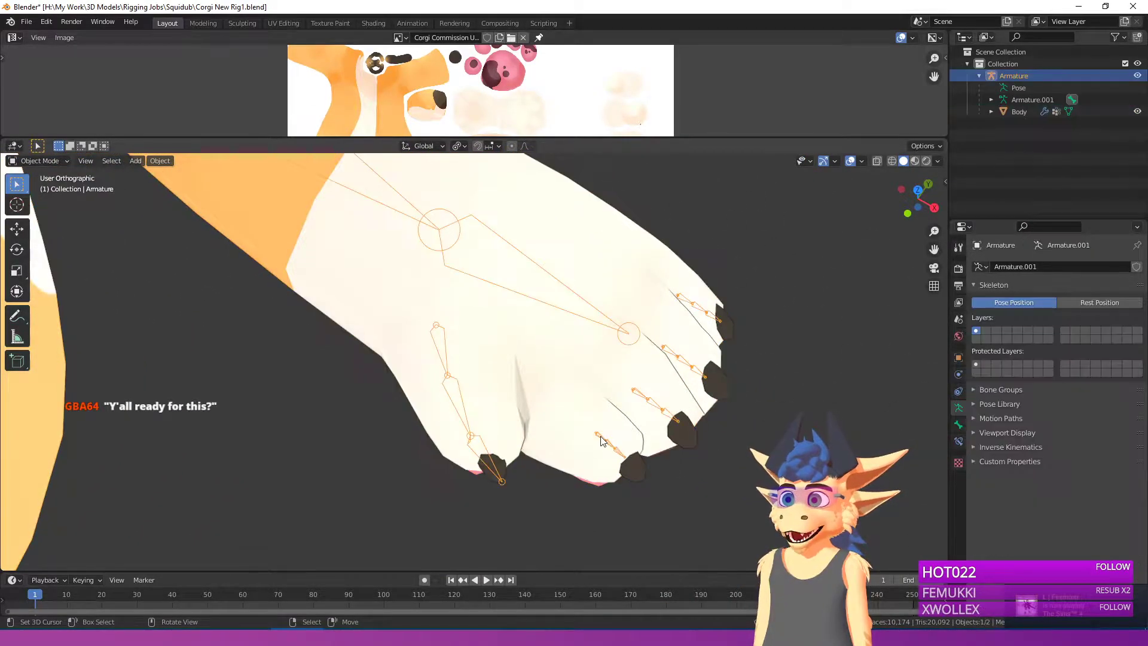
{"action": "left_click", "coordinate": [36, 161]}
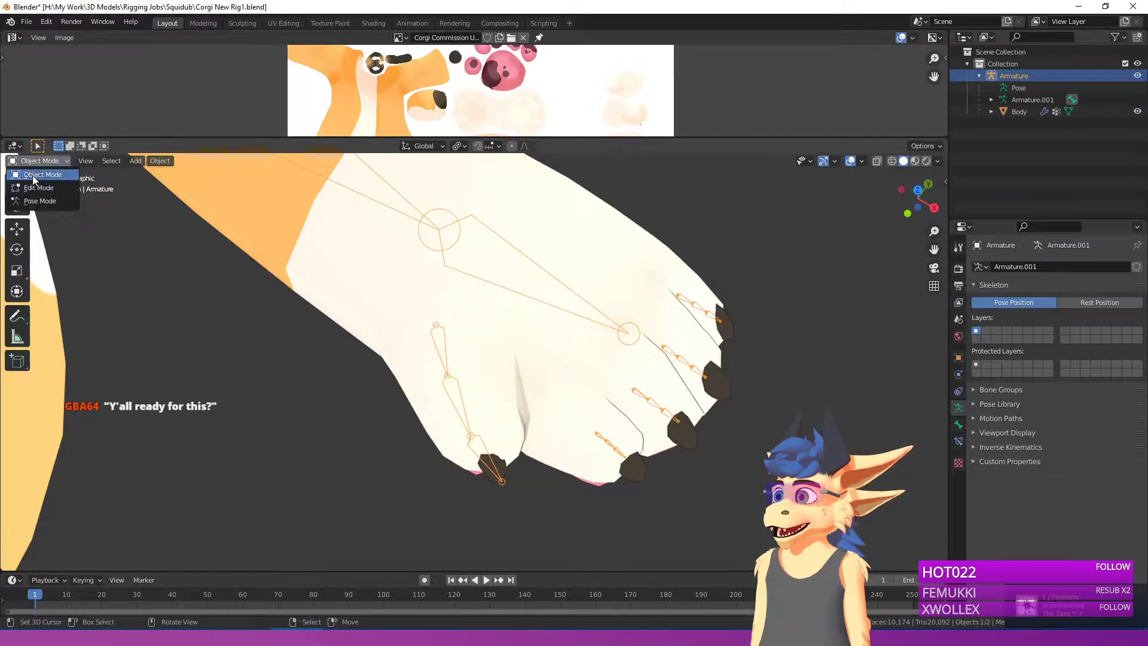
{"action": "left_click", "coordinate": [40, 205]}
{"action": "middle_click_drag", "start_coordinate": [607, 433], "coordinate": [454, 441]}
{"action": "scroll", "coordinate": [659, 345], "scroll_direction": "down", "scroll_amount": 10}
{"action": "key", "text": "KP_Decimal"}
{"action": "scroll", "coordinate": [572, 323], "scroll_direction": "up", "scroll_amount": 5}
{"action": "scroll", "coordinate": [454, 441], "scroll_direction": "up", "scroll_amount": 8}
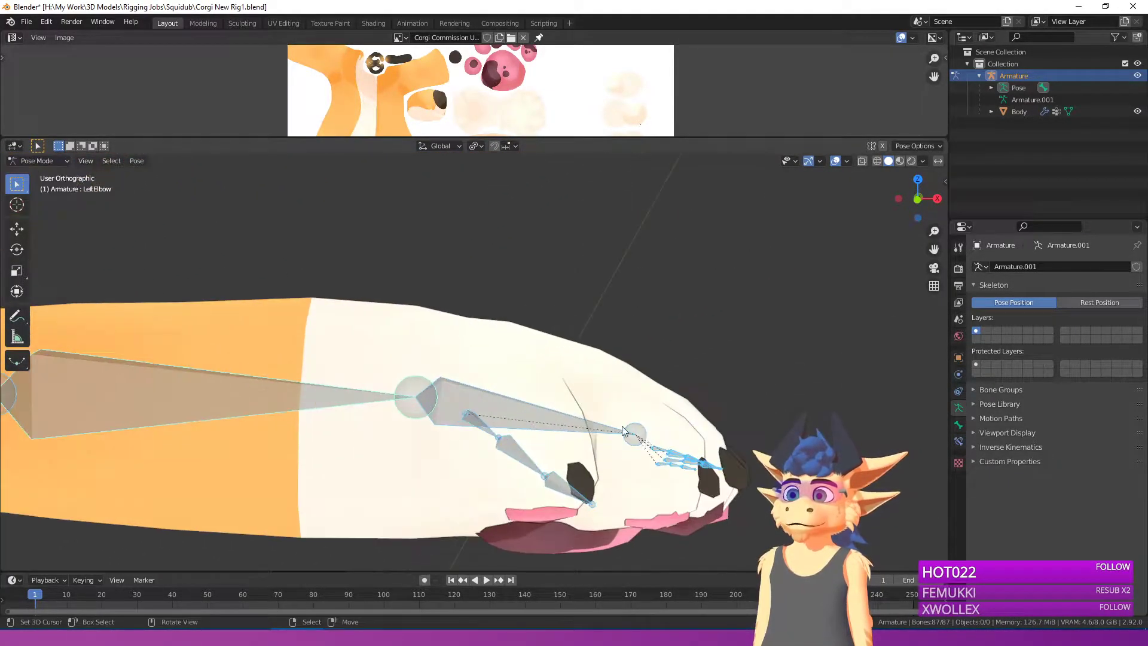
Step: Test-rotate the left paw's finger bones to check how the mesh follows, and cancel the rotation
{"action": "right_click", "coordinate": [668, 459]}
{"action": "middle_click_drag", "start_coordinate": [668, 459], "coordinate": [735, 432], "text": "shift"}
{"action": "right_click", "coordinate": [604, 532]}
{"action": "key", "text": "r"}
{"action": "right_click", "coordinate": [726, 389]}
{"action": "key", "text": "r"}
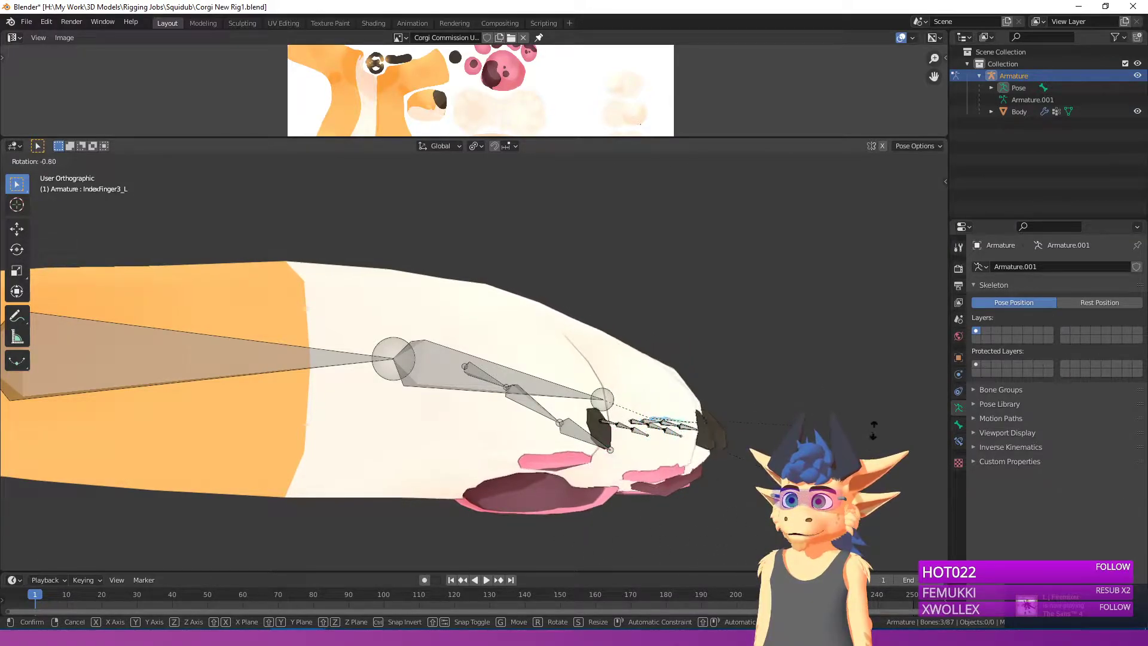
{"action": "right_click", "coordinate": [706, 465]}
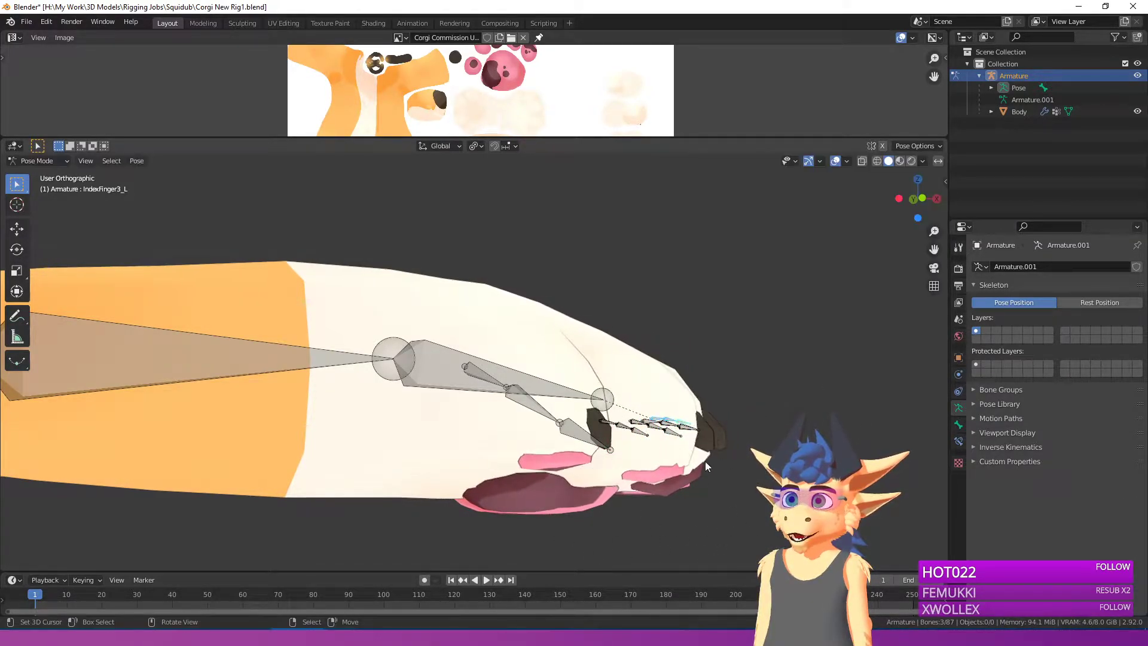
Step: Leave Pose Mode, open the Body mesh in Edit Mode and reveal all of its hidden geometry
{"action": "key", "text": "Tab"}
{"action": "middle_click_drag", "start_coordinate": [706, 466], "coordinate": [687, 538]}
{"action": "scroll", "coordinate": [686, 538], "scroll_direction": "down", "scroll_amount": 3}
{"action": "middle_click_drag", "start_coordinate": [599, 459], "coordinate": [616, 400], "text": "shift"}
{"action": "left_click", "coordinate": [48, 162]}
{"action": "left_click", "coordinate": [36, 173]}
{"action": "left_click", "coordinate": [505, 435]}
{"action": "key", "text": "Tab"}
{"action": "scroll", "coordinate": [505, 434], "scroll_direction": "down", "scroll_amount": 3}
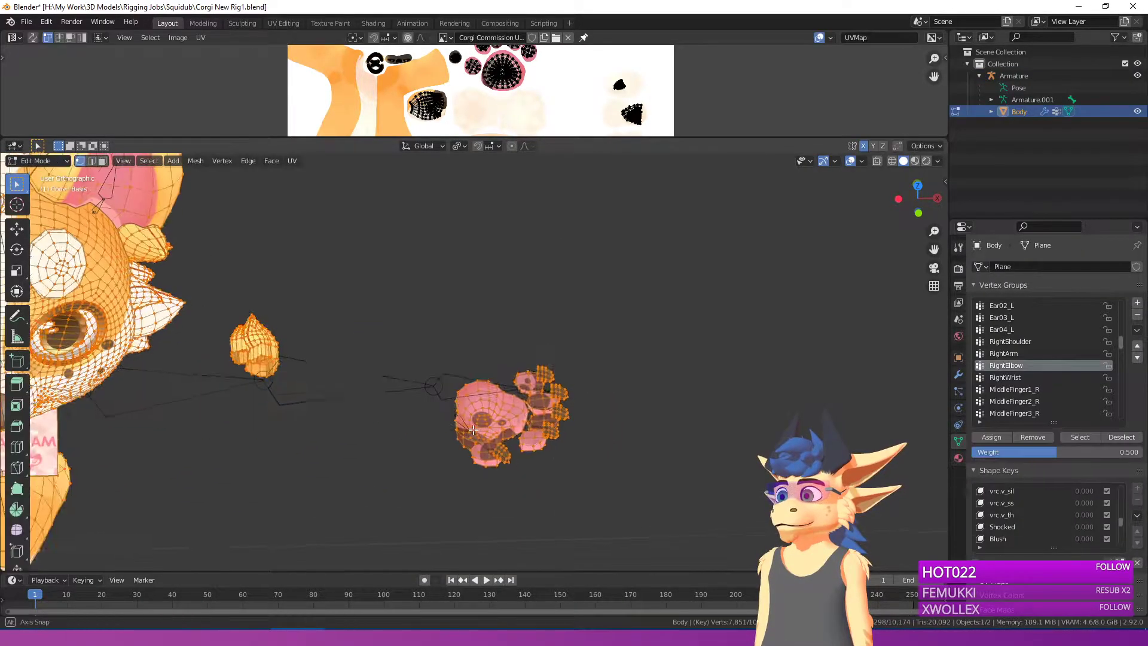
{"action": "key", "text": "alt+h"}
Step: Box-select all vertices of both paws up to the wrists in wireframe view
{"action": "middle_click_drag", "start_coordinate": [428, 389], "coordinate": [528, 410], "text": "shift"}
{"action": "key", "text": "shift+z"}
{"action": "scroll", "coordinate": [607, 372], "scroll_direction": "down", "scroll_amount": 3}
{"action": "right_click", "coordinate": [607, 373]}
{"action": "key", "text": "b"}
{"action": "left_click_drag", "start_coordinate": [576, 295], "coordinate": [725, 475]}
{"action": "right_click", "coordinate": [606, 364]}
{"action": "middle_click_drag", "start_coordinate": [605, 364], "coordinate": [603, 352]}
{"action": "key", "text": "b"}
{"action": "left_click_drag", "start_coordinate": [576, 282], "coordinate": [727, 464]}
{"action": "middle_click_drag", "start_coordinate": [404, 367], "coordinate": [797, 389], "text": "shift"}
{"action": "key", "text": "b"}
{"action": "left_click_drag", "start_coordinate": [382, 305], "coordinate": [502, 446]}
{"action": "scroll", "coordinate": [479, 413], "scroll_direction": "up", "scroll_amount": 3}
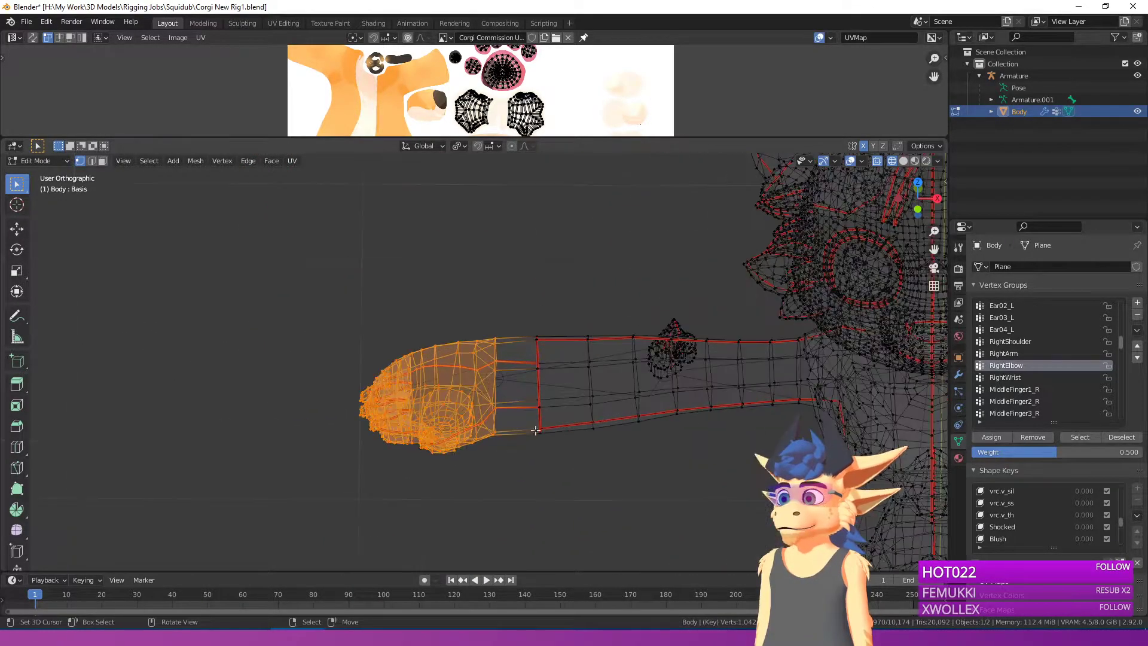
Step: Extend the selection in face mode to the linked wrist faces on both arms, delimited by seams
{"action": "key", "text": "l"}
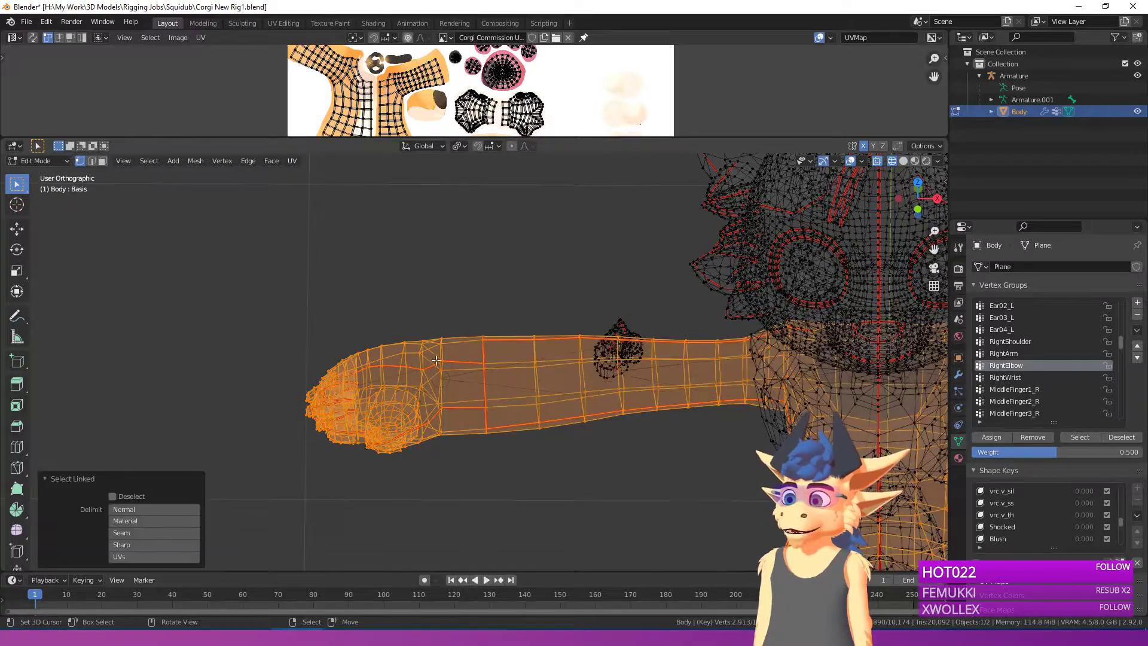
{"action": "key", "text": "ctrl+z"}
{"action": "middle_click_drag", "start_coordinate": [478, 397], "coordinate": [551, 361]}
{"action": "key", "text": "3"}
{"action": "key", "text": "l"}
{"action": "key", "text": "l"}
{"action": "middle_click_drag", "start_coordinate": [497, 344], "coordinate": [869, 372]}
{"action": "scroll", "coordinate": [459, 302], "scroll_direction": "down", "scroll_amount": 4}
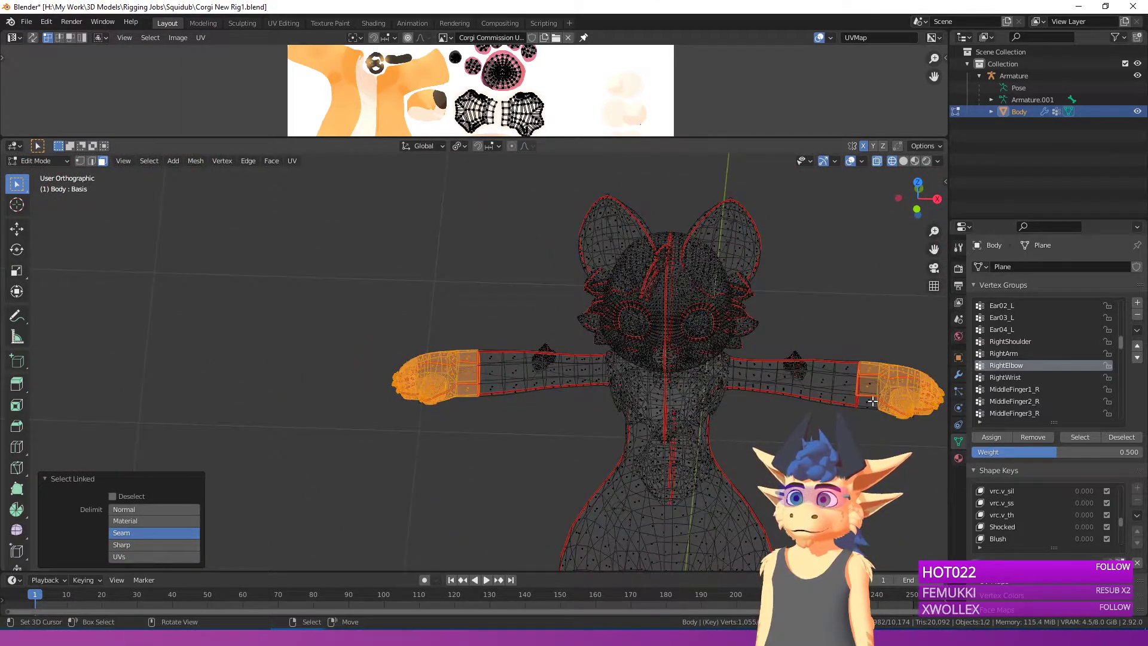
{"action": "middle_click_drag", "start_coordinate": [837, 411], "coordinate": [713, 387], "text": "shift"}
Step: Separate the selected paws into their own object and make that object active in solid view
{"action": "key", "text": "p"}
{"action": "left_click", "coordinate": [737, 444]}
{"action": "key", "text": "Tab"}
{"action": "scroll", "coordinate": [713, 387], "scroll_direction": "up", "scroll_amount": 2}
{"action": "mouse_move", "coordinate": [807, 384]}
{"action": "middle_mouse_down", "text": "shift"}
{"action": "mouse_move", "coordinate": [651, 413]}
{"action": "mouse_move", "coordinate": [673, 391]}
{"action": "mouse_move", "coordinate": [596, 386]}
{"action": "middle_mouse_up", "text": "shift"}
{"action": "key", "text": "z"}
{"action": "right_click", "coordinate": [597, 384]}
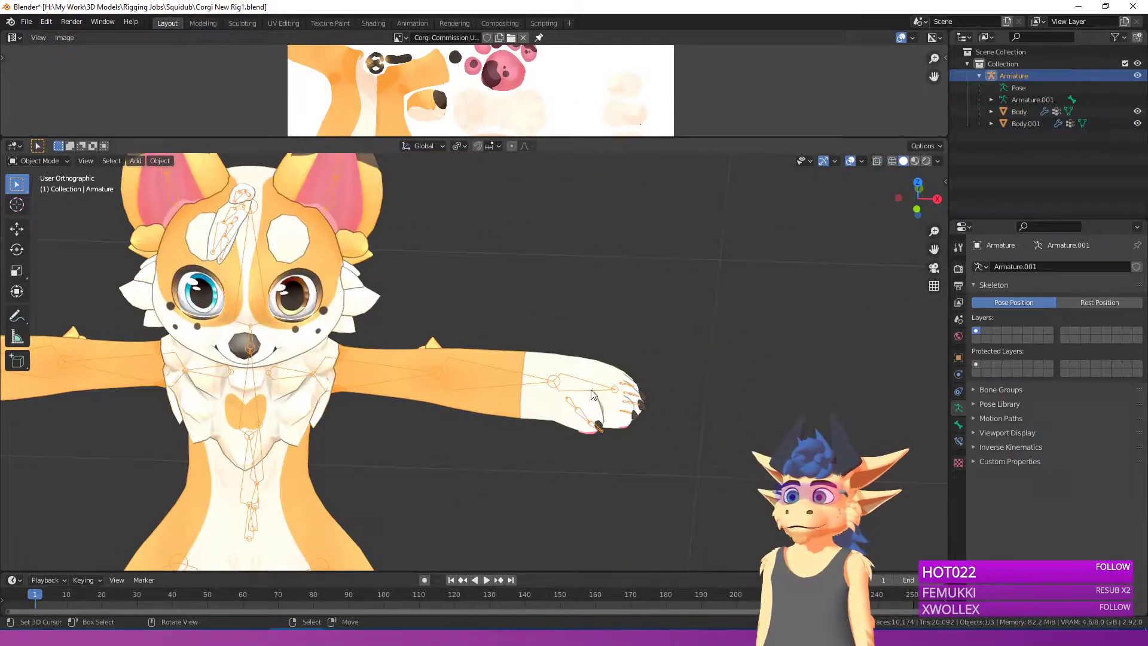
{"action": "scroll", "coordinate": [598, 379], "scroll_direction": "up", "scroll_amount": 2}
{"action": "right_click", "coordinate": [600, 383]}
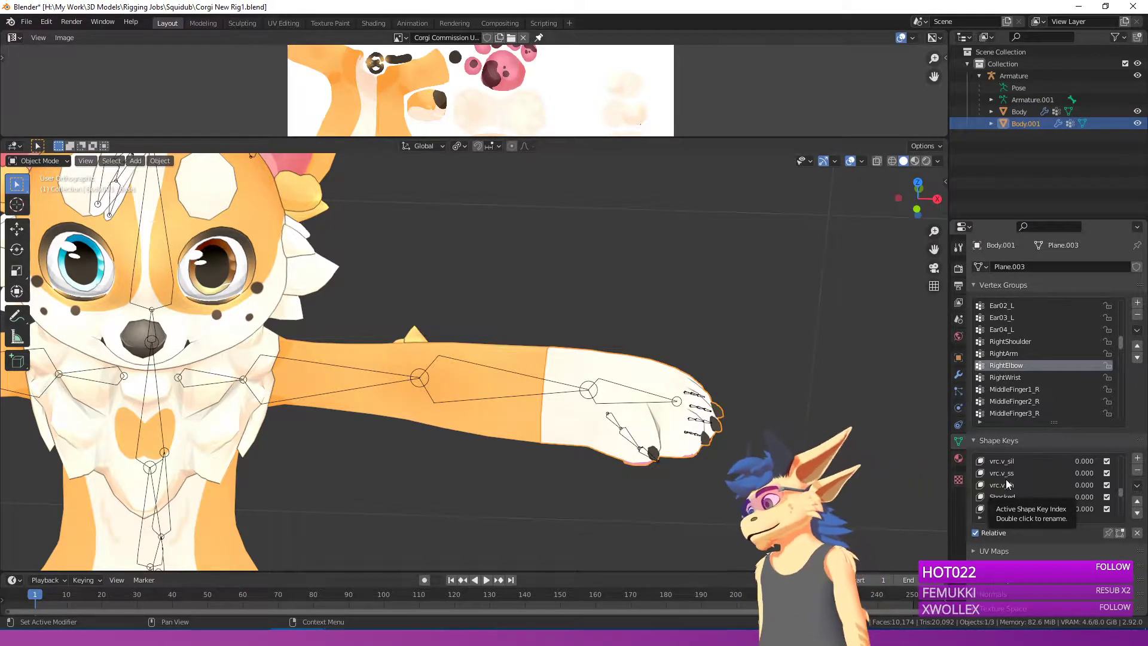
Step: Remove the separated paws' vertices from all vertex groups in Edit Mode, and return to Object Mode
{"action": "scroll", "coordinate": [1019, 460], "scroll_direction": "down", "scroll_amount": 3}
{"action": "scroll", "coordinate": [1019, 477], "scroll_direction": "up", "scroll_amount": 13}
{"action": "middle_click_drag", "start_coordinate": [673, 422], "coordinate": [582, 416], "text": "shift"}
{"action": "scroll", "coordinate": [1100, 376], "scroll_direction": "up", "scroll_amount": 2}
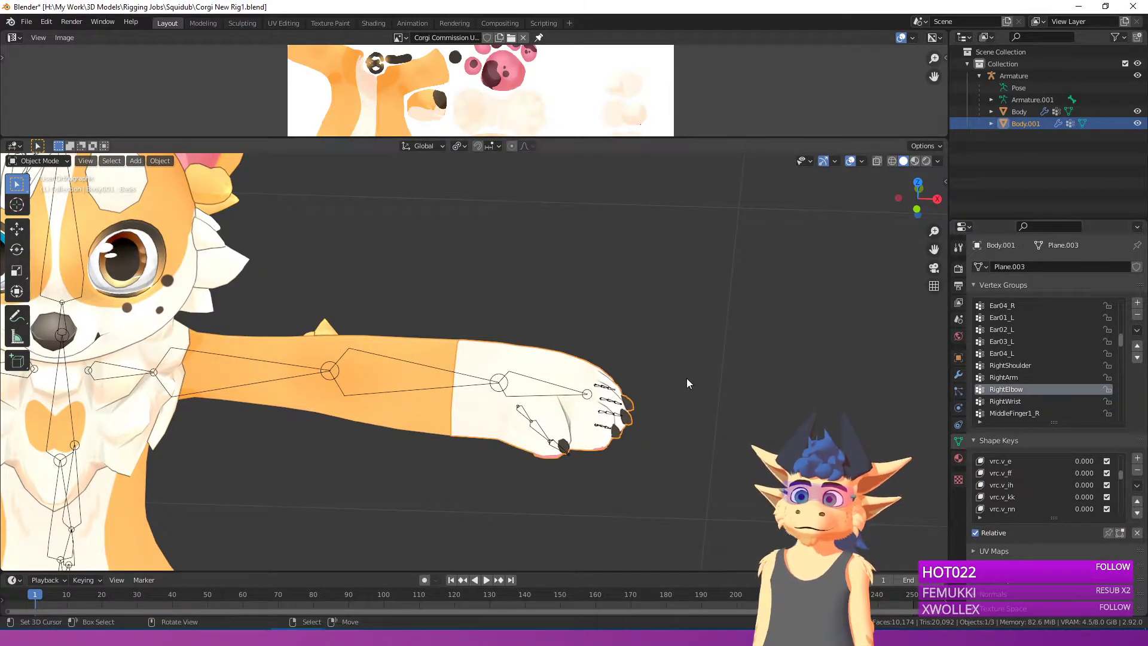
{"action": "left_click", "coordinate": [1136, 330]}
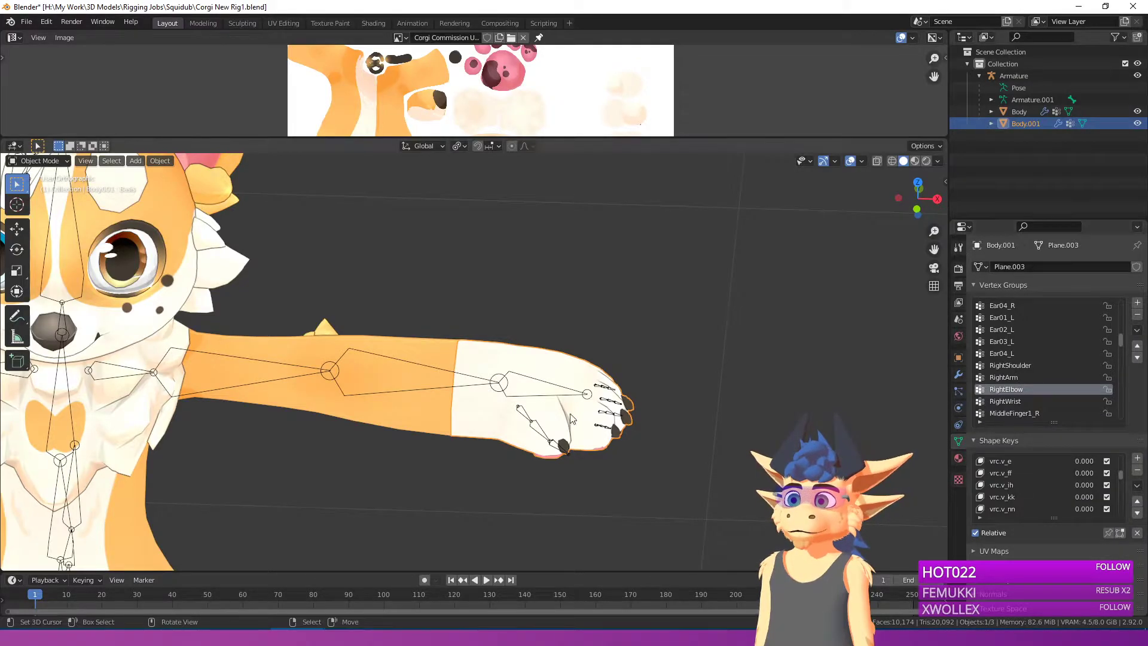
{"action": "key", "text": "Tab"}
{"action": "left_click", "coordinate": [1136, 330]}
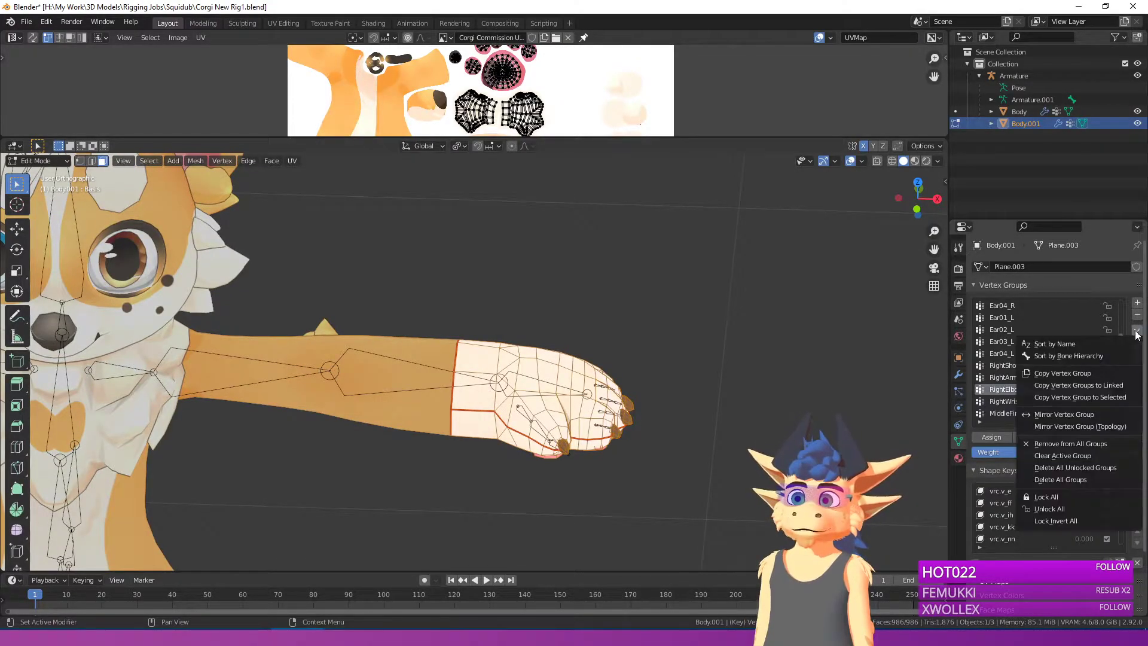
{"action": "left_click", "coordinate": [1076, 443]}
{"action": "key", "text": "Tab"}
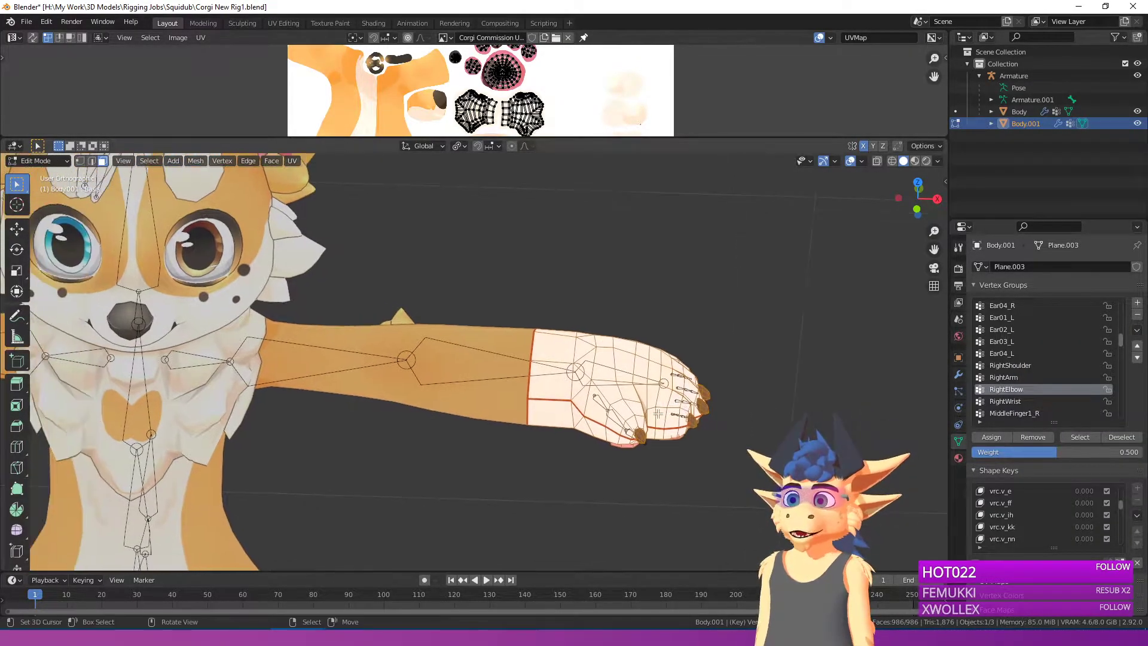
{"action": "middle_click_drag", "start_coordinate": [627, 398], "coordinate": [537, 380]}
{"action": "key", "text": "Tab"}
{"action": "key", "text": "Tab"}
{"action": "key", "text": "Tab"}
{"action": "key", "text": "Tab"}
Step: Put the armature in Pose Mode and test-rotate the left elbow bone to check that the paw stays unweighted
{"action": "right_click", "coordinate": [183, 302]}
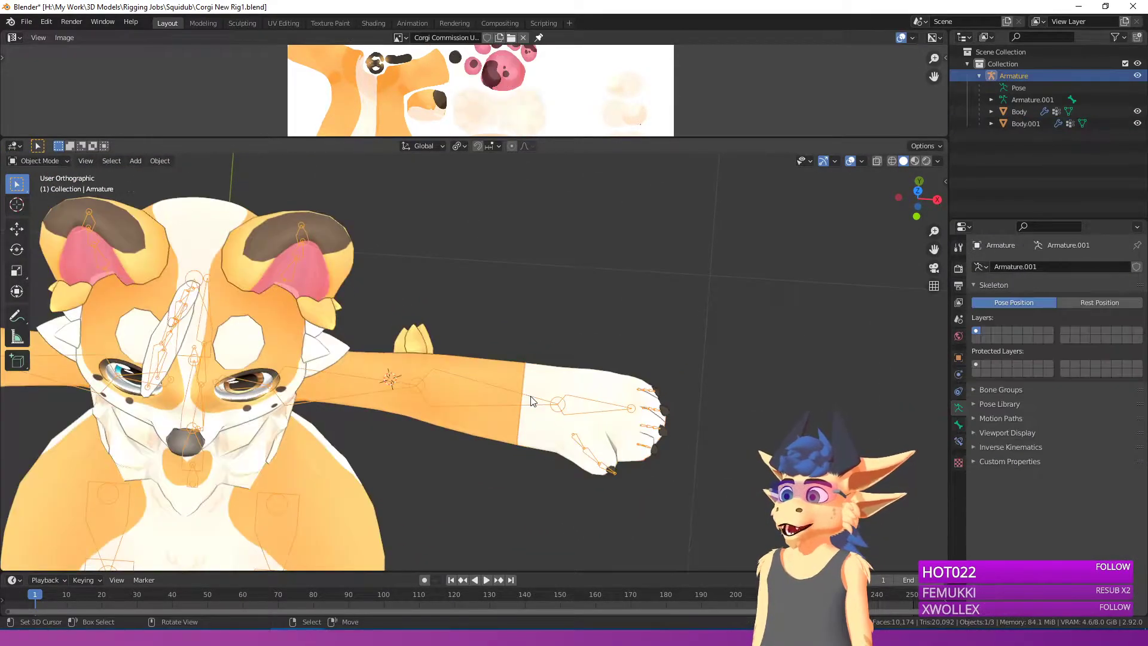
{"action": "middle_click_drag", "start_coordinate": [183, 302], "coordinate": [182, 280]}
{"action": "left_click", "coordinate": [33, 159]}
{"action": "left_click", "coordinate": [43, 203]}
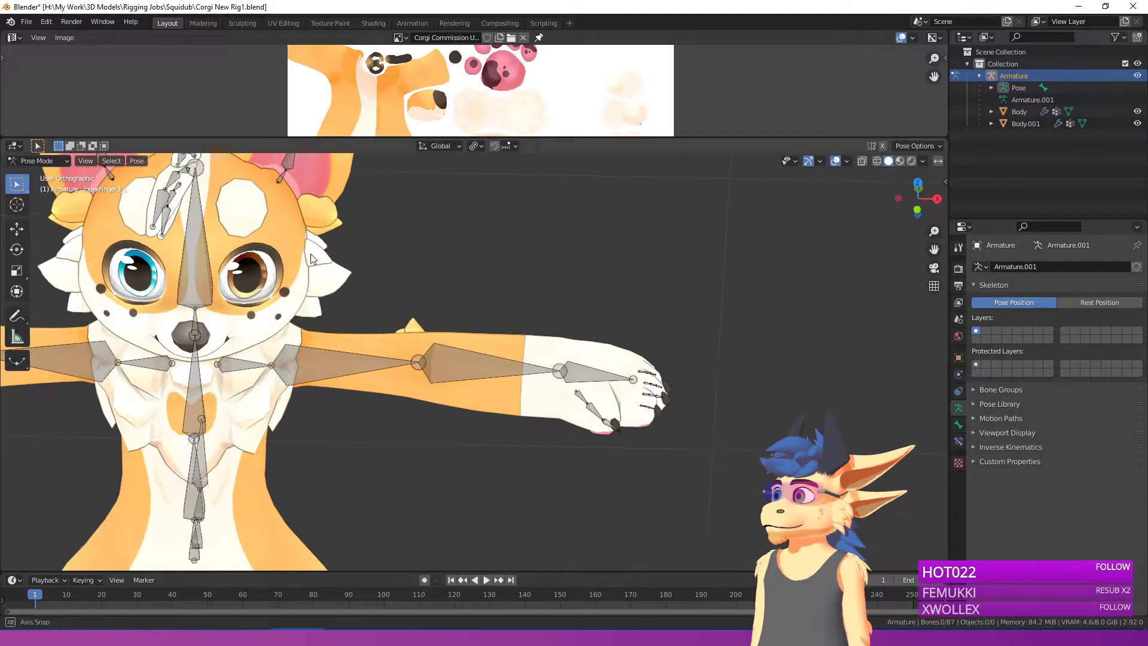
{"action": "left_click", "coordinate": [439, 353]}
{"action": "key", "text": "r"}
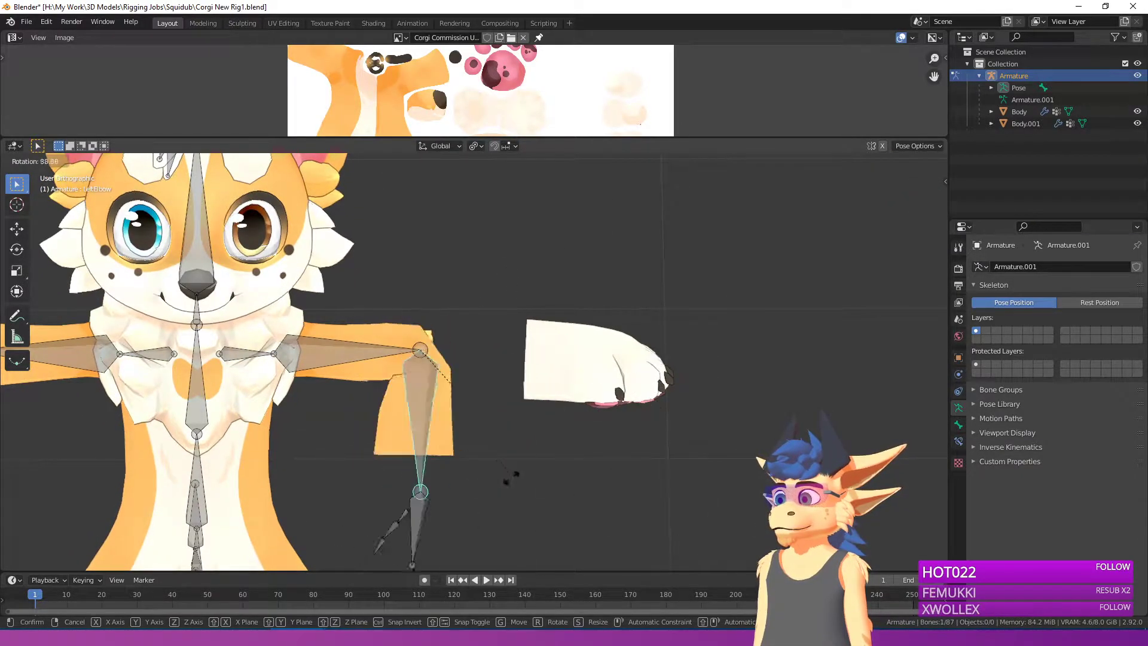
{"action": "right_click", "coordinate": [504, 397]}
{"action": "middle_click_drag", "start_coordinate": [503, 393], "coordinate": [505, 464]}
{"action": "key", "text": "r"}
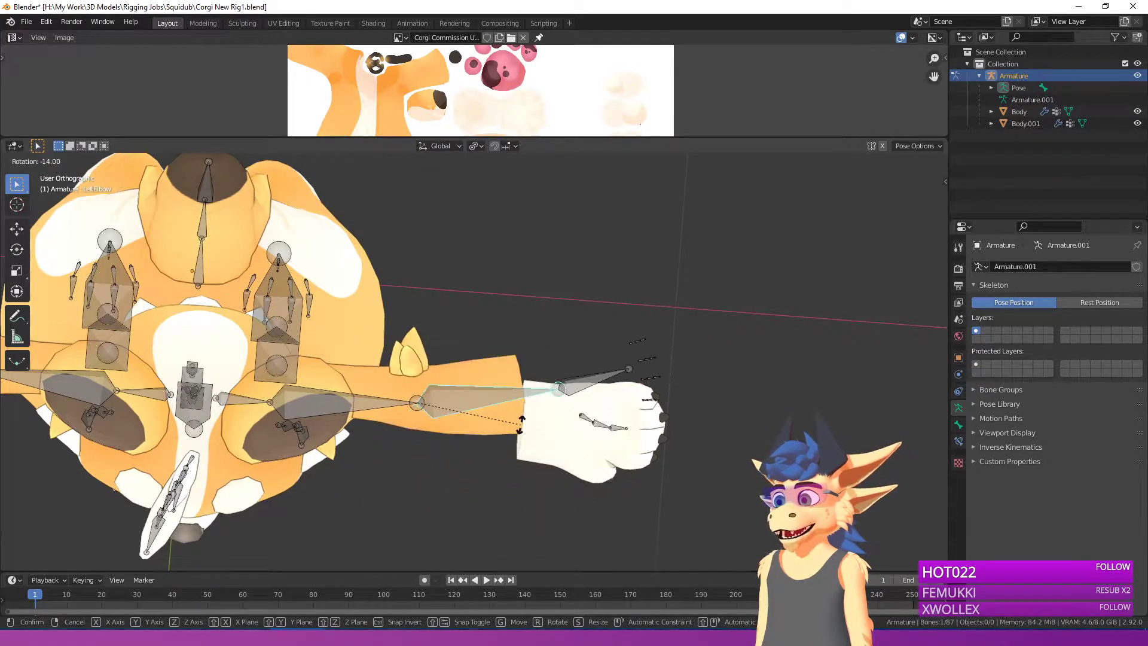
{"action": "right_click", "coordinate": [394, 490]}
Step: Return to Object Mode and join the separated paws back into the Body mesh
{"action": "scroll", "coordinate": [447, 407], "scroll_direction": "down", "scroll_amount": 4}
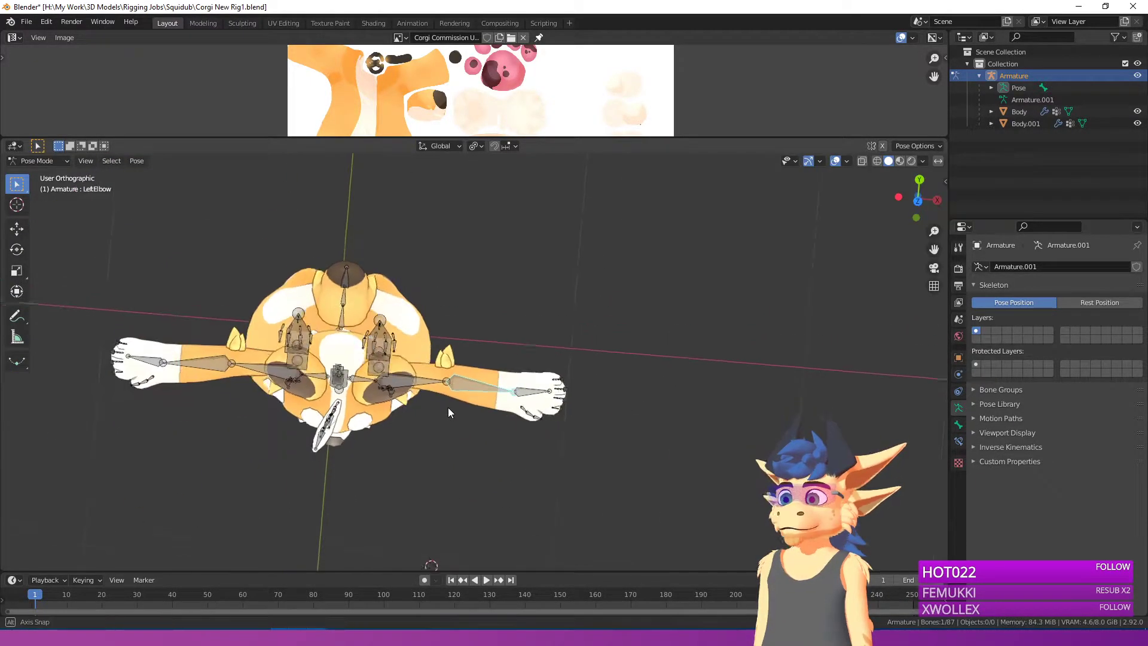
{"action": "middle_click_drag", "start_coordinate": [447, 405], "coordinate": [408, 354]}
{"action": "scroll", "coordinate": [443, 371], "scroll_direction": "up", "scroll_amount": 4}
{"action": "scroll", "coordinate": [413, 355], "scroll_direction": "up", "scroll_amount": 4}
{"action": "key", "text": "Tab"}
{"action": "middle_click_drag", "start_coordinate": [508, 428], "coordinate": [451, 399], "text": "shift"}
{"action": "key", "text": "ctrl+Tab"}
{"action": "left_click", "coordinate": [42, 160]}
{"action": "left_click", "coordinate": [44, 173]}
{"action": "right_click", "coordinate": [504, 487]}
{"action": "right_click", "coordinate": [357, 451], "text": "shift"}
{"action": "middle_click_drag", "start_coordinate": [368, 432], "coordinate": [489, 399], "text": "shift"}
{"action": "key", "text": "ctrl+j"}
Step: Select the face loops around both wrist seams, merge their vertices by distance at 0.0001 m, and leave Edit Mode
{"action": "key", "text": "Tab"}
{"action": "right_click", "coordinate": [485, 399]}
{"action": "right_click", "coordinate": [434, 365], "text": "alt"}
{"action": "right_click", "coordinate": [530, 384], "text": "alt+shift"}
{"action": "middle_click_drag", "start_coordinate": [530, 384], "coordinate": [270, 327], "text": "shift"}
{"action": "right_click", "coordinate": [240, 356], "text": "alt+shift"}
{"action": "key", "text": "m"}
{"action": "left_click", "coordinate": [241, 359]}
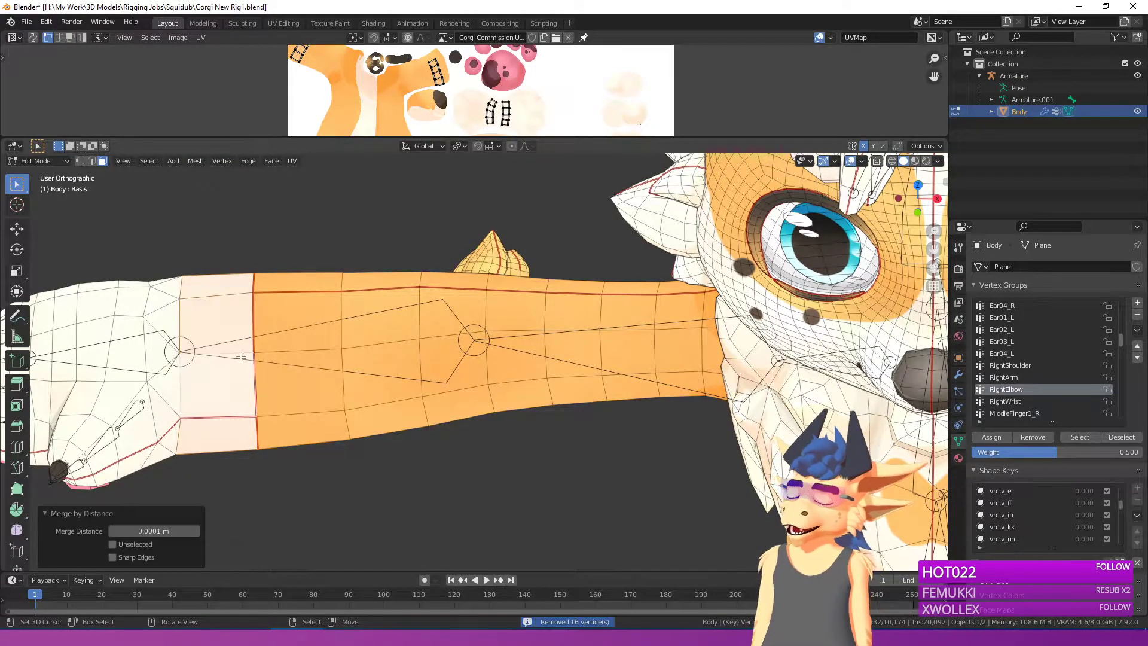
{"action": "key", "text": "Home"}
{"action": "scroll", "coordinate": [384, 403], "scroll_direction": "up", "scroll_amount": 2}
{"action": "middle_click_drag", "start_coordinate": [432, 482], "coordinate": [314, 481], "text": "shift"}
{"action": "key", "text": "Tab"}
Step: Test-rotate the left elbow and wrist bones in Pose Mode to check the rejoined paw, cancelling each rotation
{"action": "middle_click_drag", "start_coordinate": [710, 302], "coordinate": [359, 334], "text": "shift"}
{"action": "scroll", "coordinate": [394, 353], "scroll_direction": "up", "scroll_amount": 4}
{"action": "left_click", "coordinate": [394, 353]}
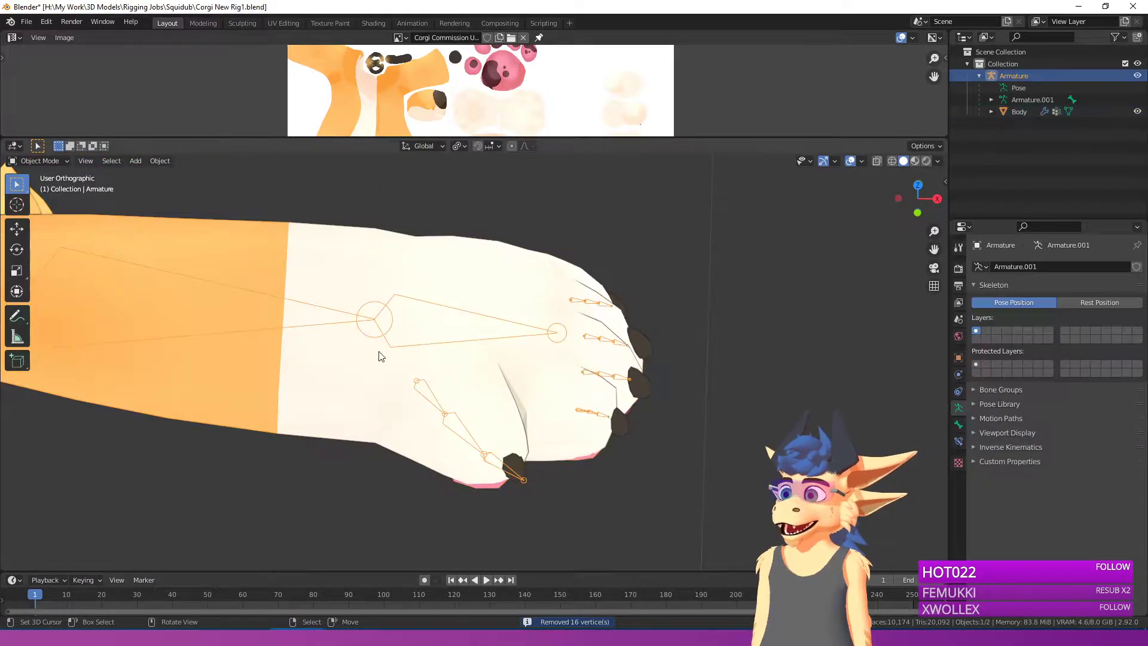
{"action": "left_click", "coordinate": [39, 201]}
{"action": "scroll", "coordinate": [306, 236], "scroll_direction": "down", "scroll_amount": 4}
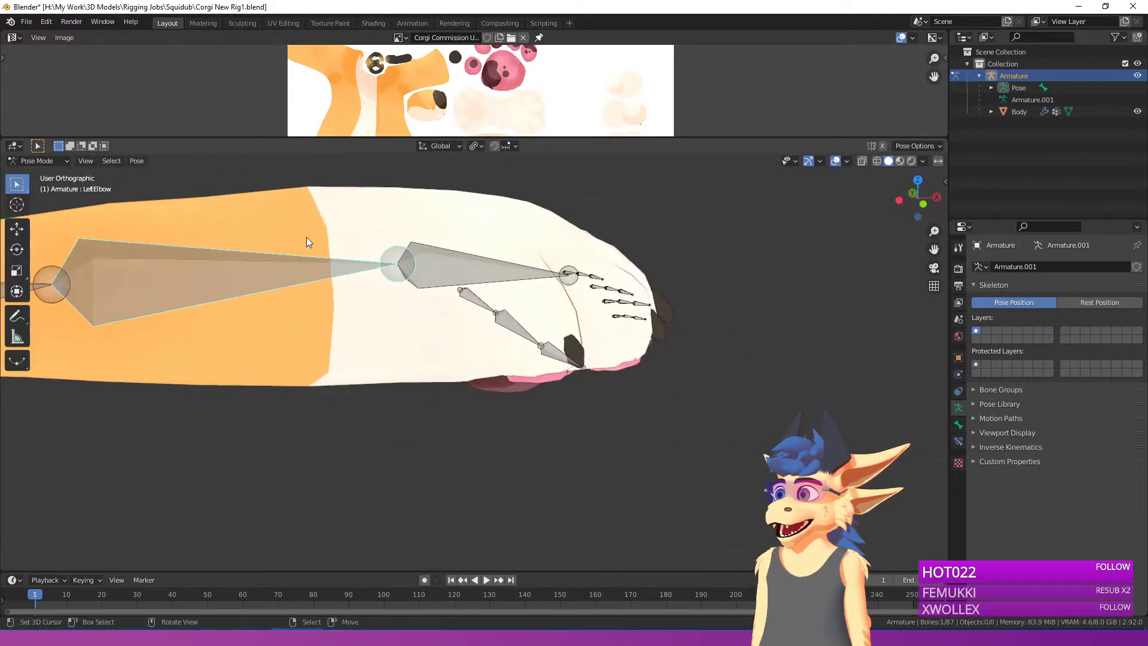
{"action": "key", "text": "r"}
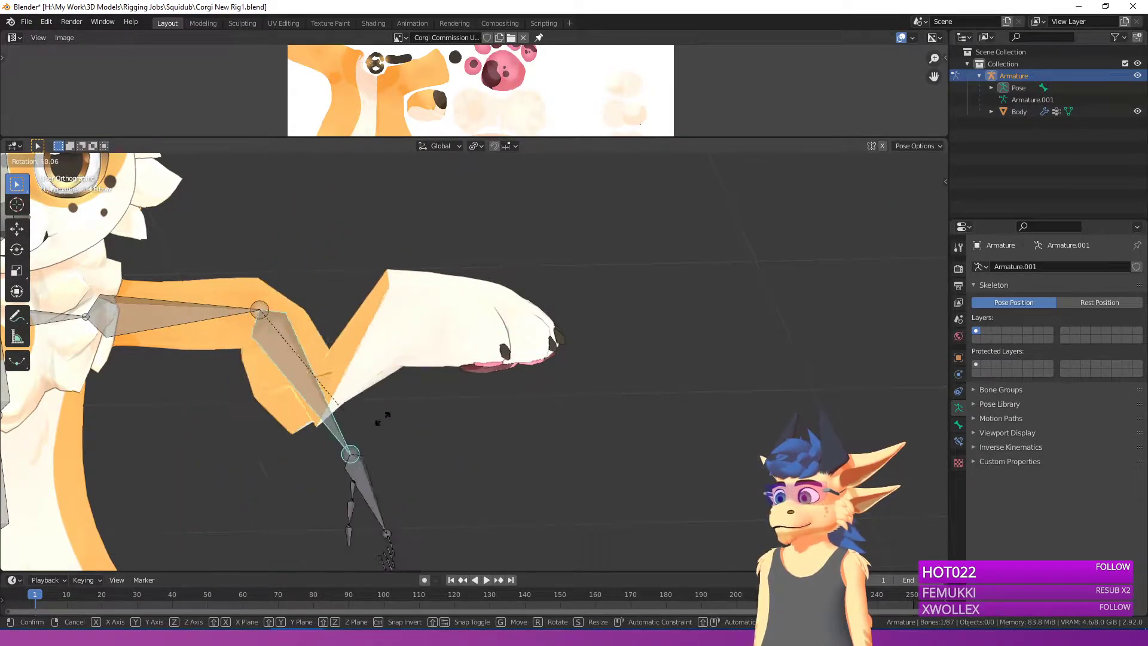
{"action": "right_click", "coordinate": [450, 419]}
{"action": "left_click", "coordinate": [485, 324]}
{"action": "key", "text": "r"}
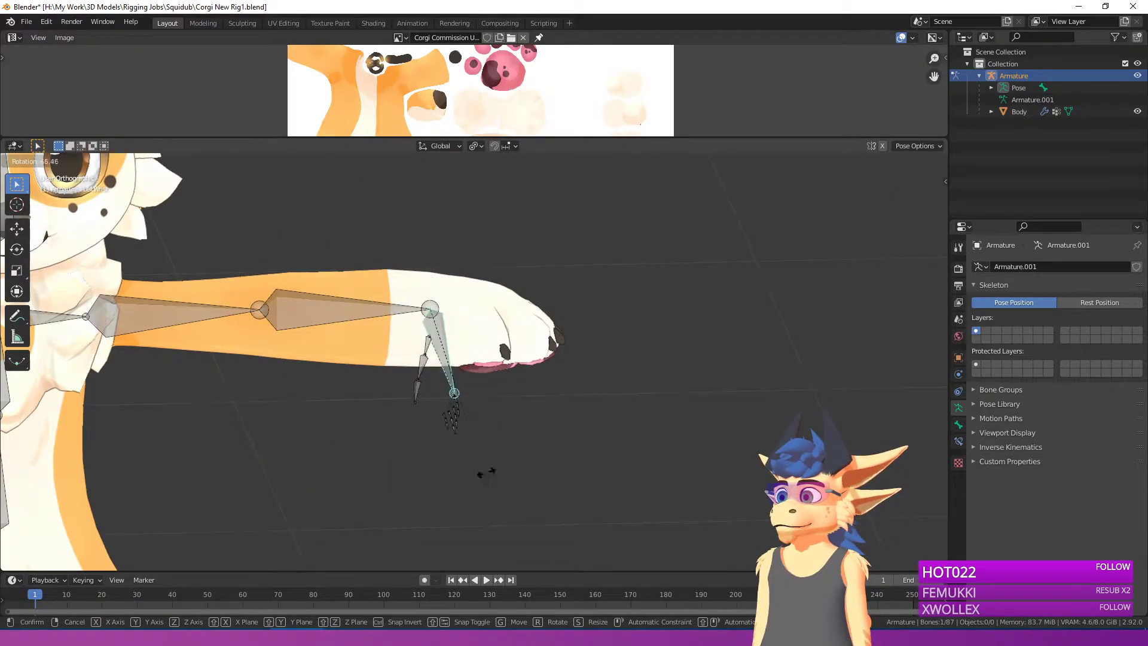
{"action": "right_click", "coordinate": [498, 223]}
Step: Return to Object Mode, select the Body mesh and switch it to Weight Paint mode over the left paw
{"action": "middle_click_drag", "start_coordinate": [581, 332], "coordinate": [538, 412]}
{"action": "left_click", "coordinate": [47, 161]}
{"action": "left_click", "coordinate": [46, 175]}
{"action": "middle_click_drag", "start_coordinate": [431, 454], "coordinate": [598, 482]}
{"action": "right_click", "coordinate": [526, 446]}
{"action": "left_click", "coordinate": [57, 162]}
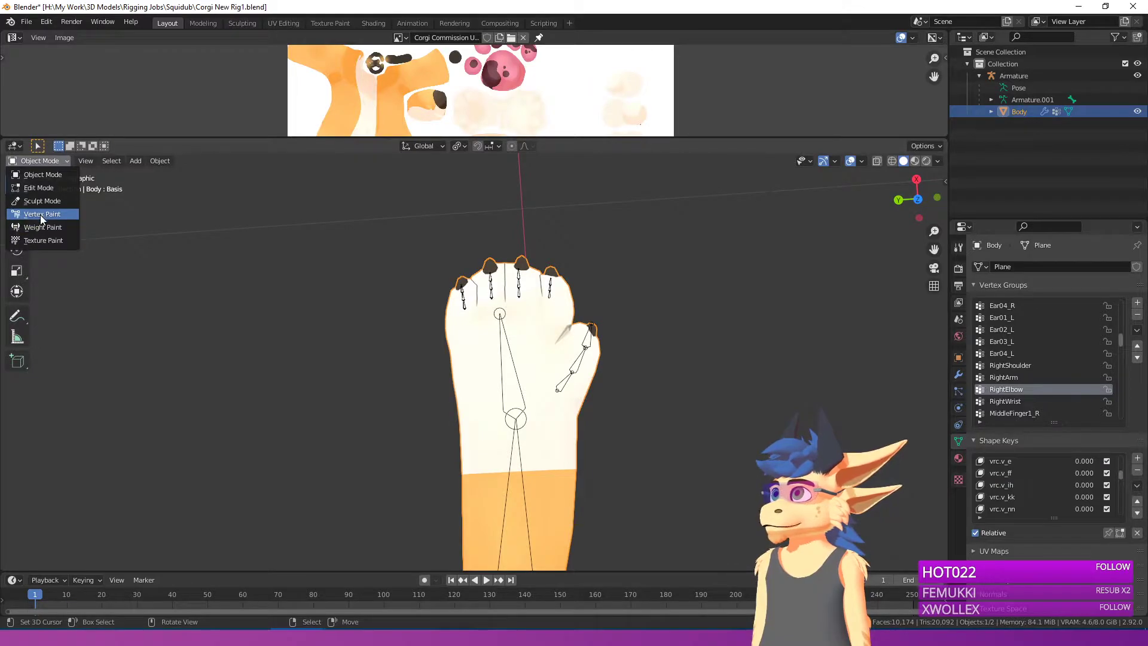
{"action": "left_click", "coordinate": [43, 227]}
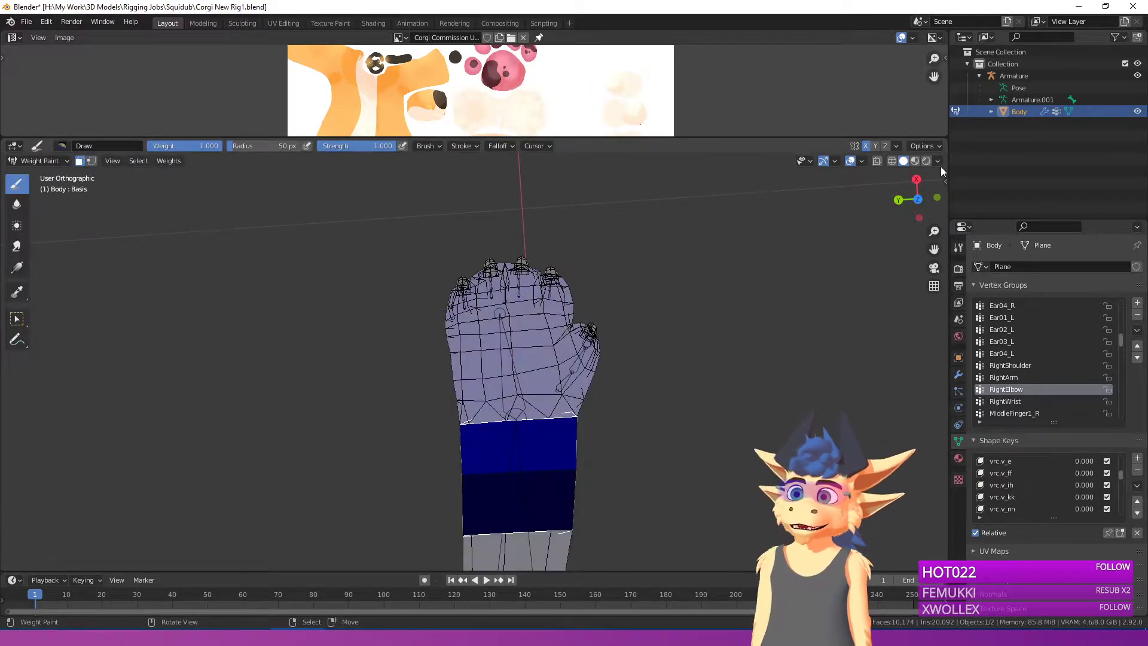
Step: Turn off face selection masking for weight painting on the Body mesh
{"action": "left_click", "coordinate": [936, 161]}
{"action": "left_click", "coordinate": [879, 220]}
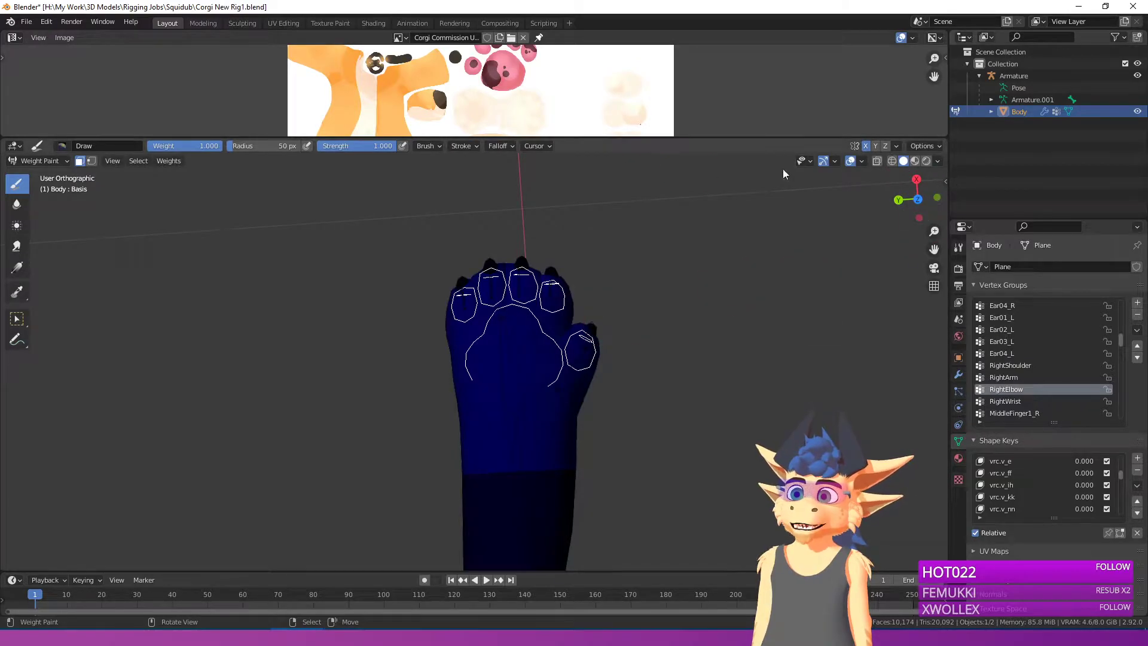
{"action": "left_click", "coordinate": [79, 161]}
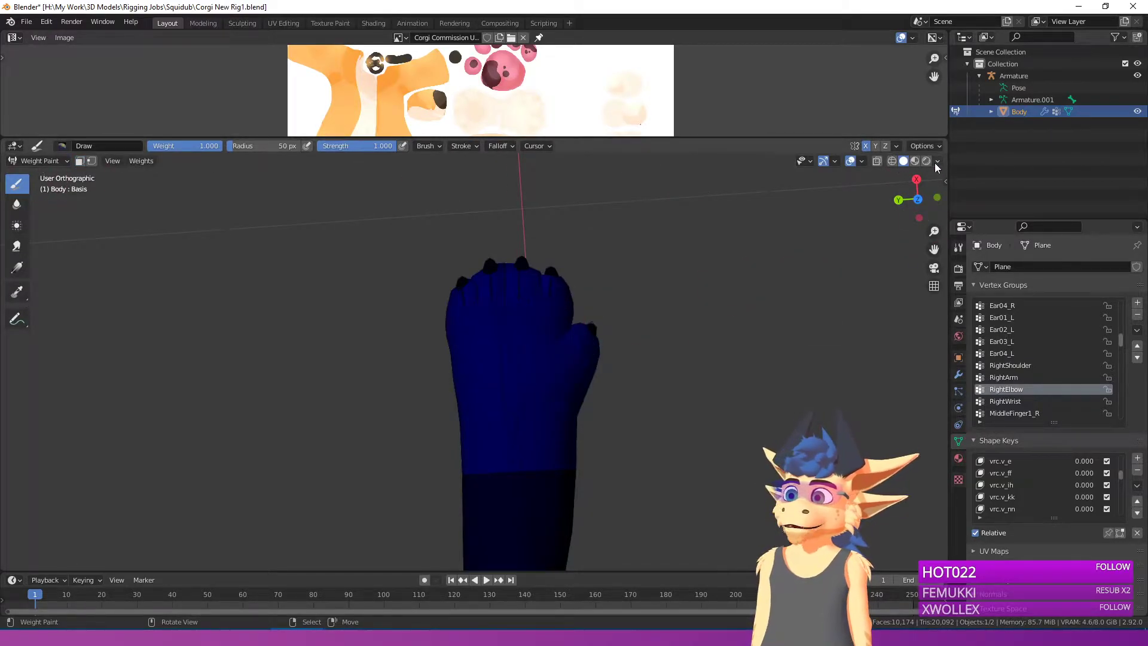
{"action": "left_click", "coordinate": [936, 161]}
{"action": "middle_click_drag", "start_coordinate": [657, 352], "coordinate": [389, 282]}
Step: Return to Object Mode, select the Armature together with the Body mesh, and re-enter Weight Paint mode
{"action": "left_click", "coordinate": [31, 163]}
{"action": "left_click", "coordinate": [33, 164]}
{"action": "left_click", "coordinate": [32, 164]}
{"action": "left_click", "coordinate": [30, 173]}
{"action": "right_click", "coordinate": [642, 346]}
{"action": "right_click", "coordinate": [568, 333], "text": "shift"}
{"action": "left_click", "coordinate": [30, 161]}
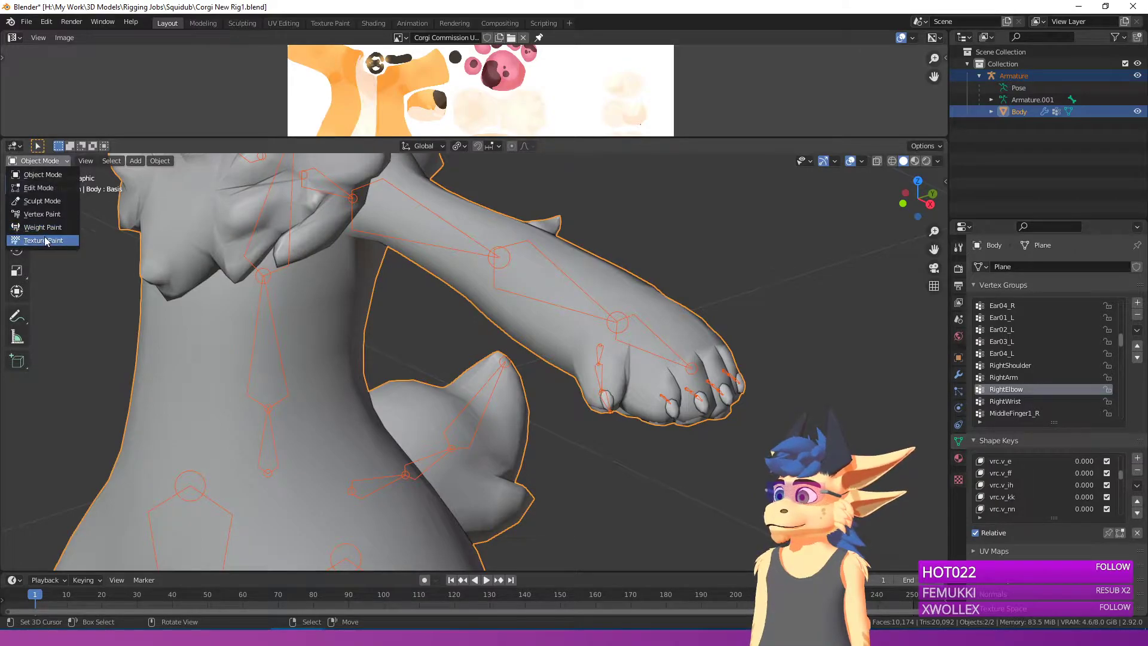
{"action": "left_click", "coordinate": [41, 227]}
Step: Select the left elbow bone and paint LeftElbow weight evenly around the forearm up to the wrist with the Draw brush
{"action": "mouse_move", "coordinate": [625, 325]}
{"action": "middle_mouse_down"}
{"action": "mouse_move", "coordinate": [648, 333]}
{"action": "mouse_move", "coordinate": [578, 333]}
{"action": "middle_mouse_up"}
{"action": "right_click", "coordinate": [657, 322]}
{"action": "right_click", "coordinate": [449, 286]}
{"action": "right_click", "coordinate": [552, 324]}
{"action": "right_click", "coordinate": [500, 296]}
{"action": "middle_click_drag", "start_coordinate": [499, 296], "coordinate": [553, 461]}
{"action": "middle_click_drag", "start_coordinate": [451, 367], "coordinate": [466, 281]}
{"action": "left_click_drag", "start_coordinate": [425, 343], "coordinate": [441, 318]}
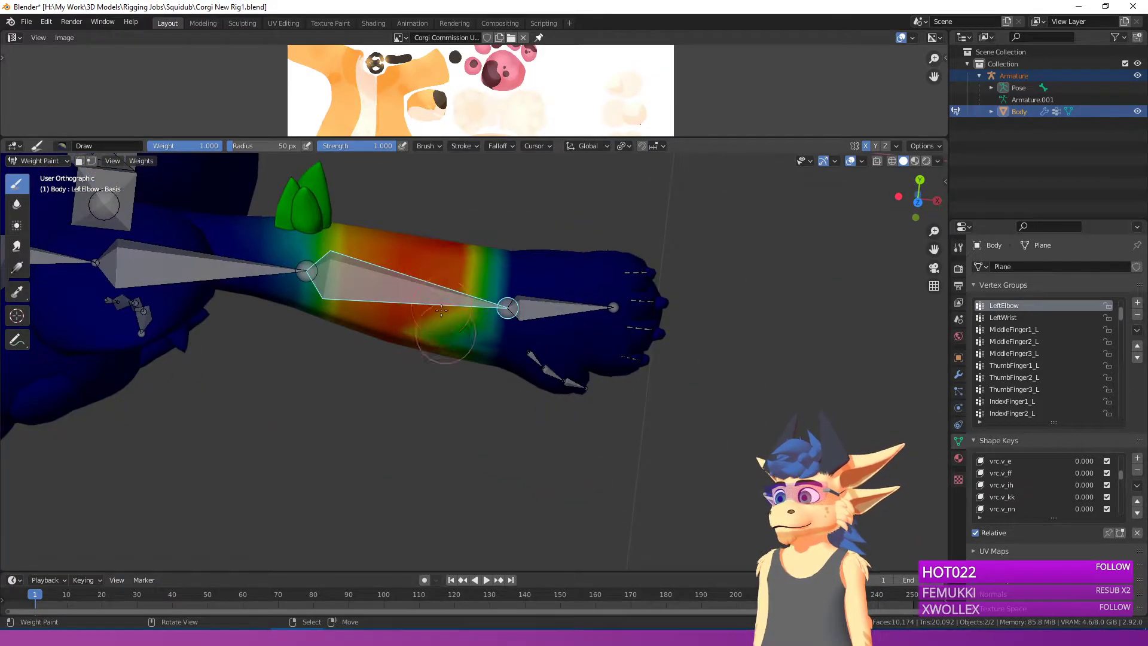
{"action": "middle_click_drag", "start_coordinate": [430, 371], "coordinate": [419, 431]}
{"action": "left_click_drag", "start_coordinate": [419, 431], "coordinate": [432, 447]}
{"action": "middle_click_drag", "start_coordinate": [434, 471], "coordinate": [450, 246]}
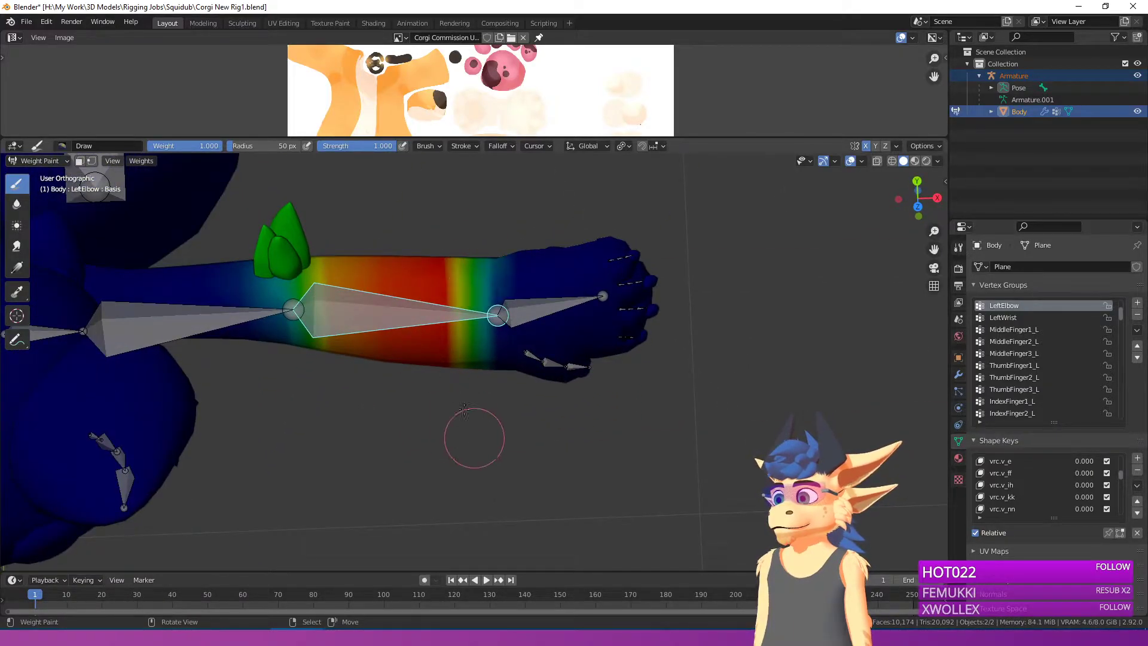
{"action": "middle_click_drag", "start_coordinate": [467, 448], "coordinate": [451, 243]}
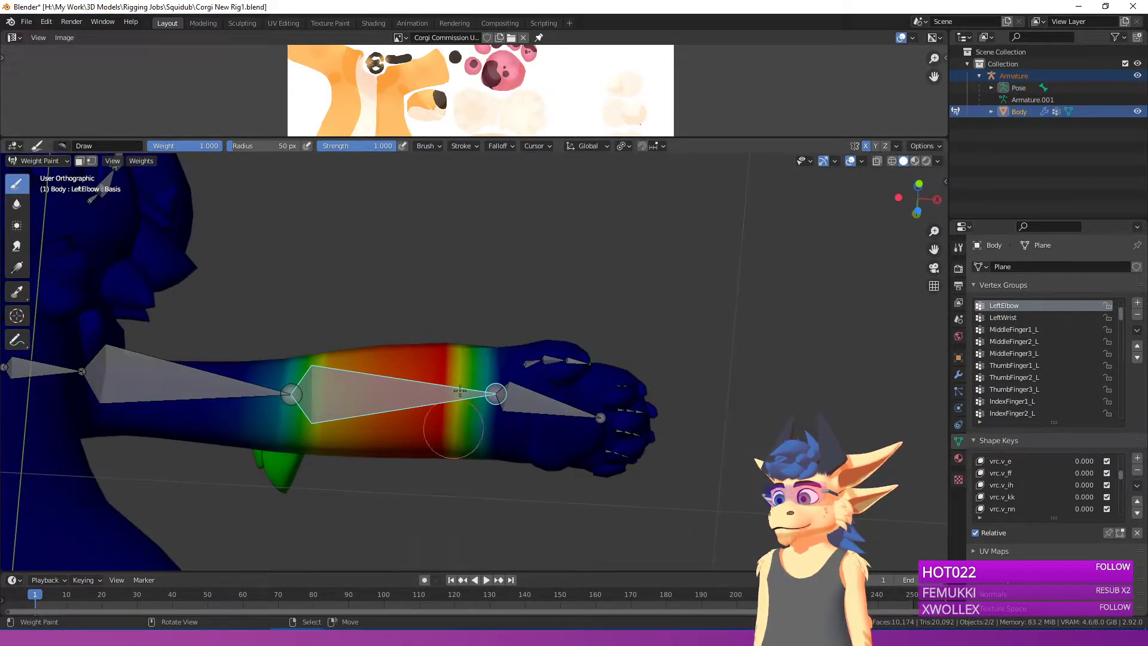
{"action": "middle_click_drag", "start_coordinate": [454, 382], "coordinate": [443, 475]}
{"action": "scroll", "coordinate": [443, 475], "scroll_direction": "down", "scroll_amount": 3}
Step: Turn off X mirror symmetry for the weight paint brush after checking the mirrored LeftElbow weight on the opposite arm
{"action": "left_click", "coordinate": [958, 248]}
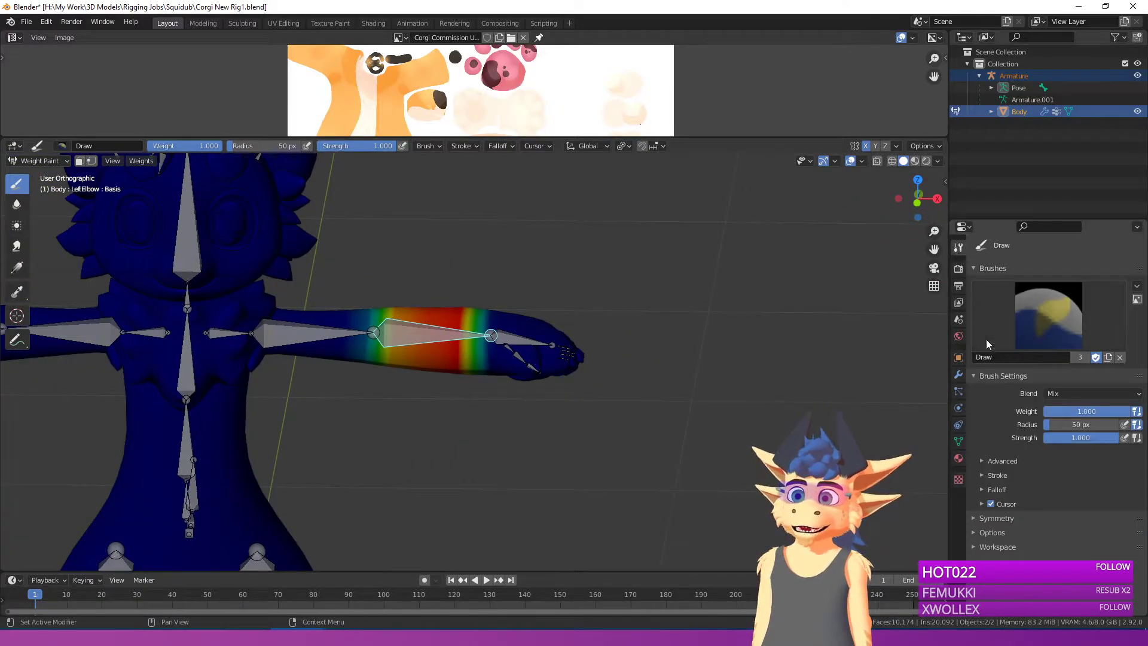
{"action": "left_click", "coordinate": [975, 521]}
{"action": "scroll", "coordinate": [1010, 530], "scroll_direction": "down", "scroll_amount": 1}
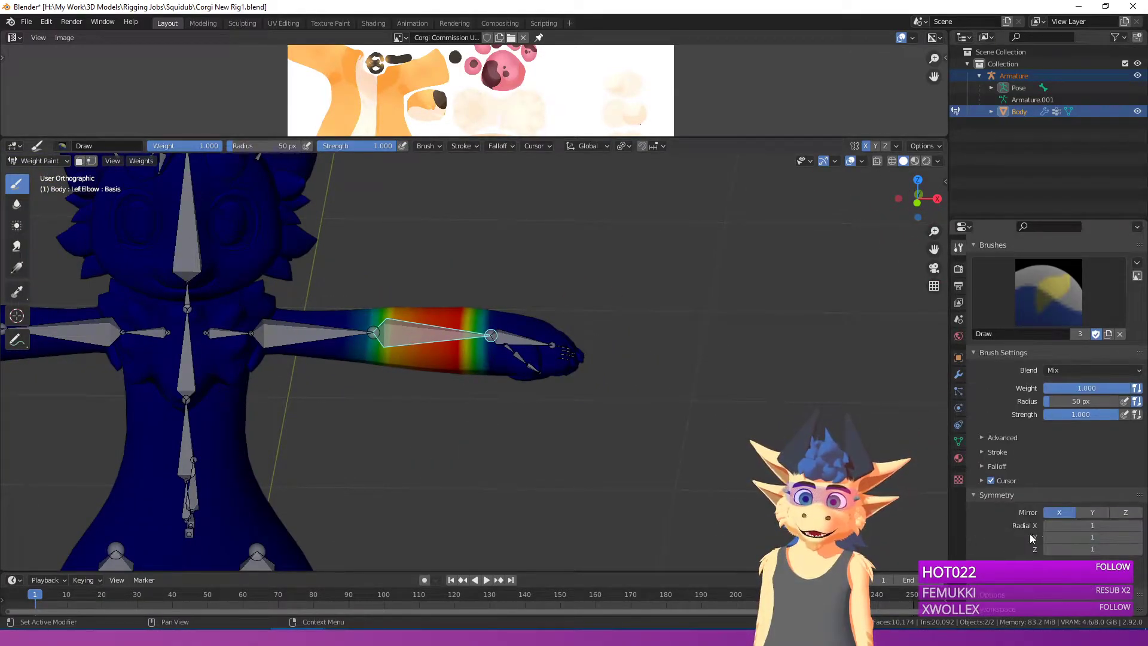
{"action": "middle_click_drag", "start_coordinate": [397, 342], "coordinate": [755, 354], "text": "shift"}
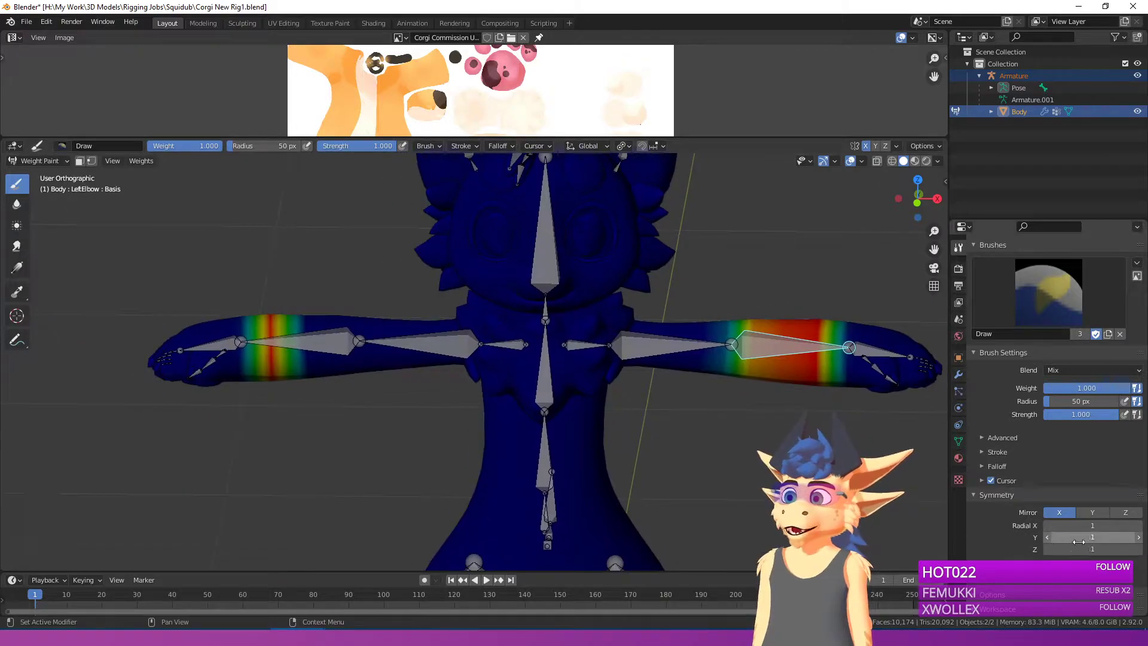
{"action": "middle_click_drag", "start_coordinate": [448, 406], "coordinate": [600, 445], "text": "shift"}
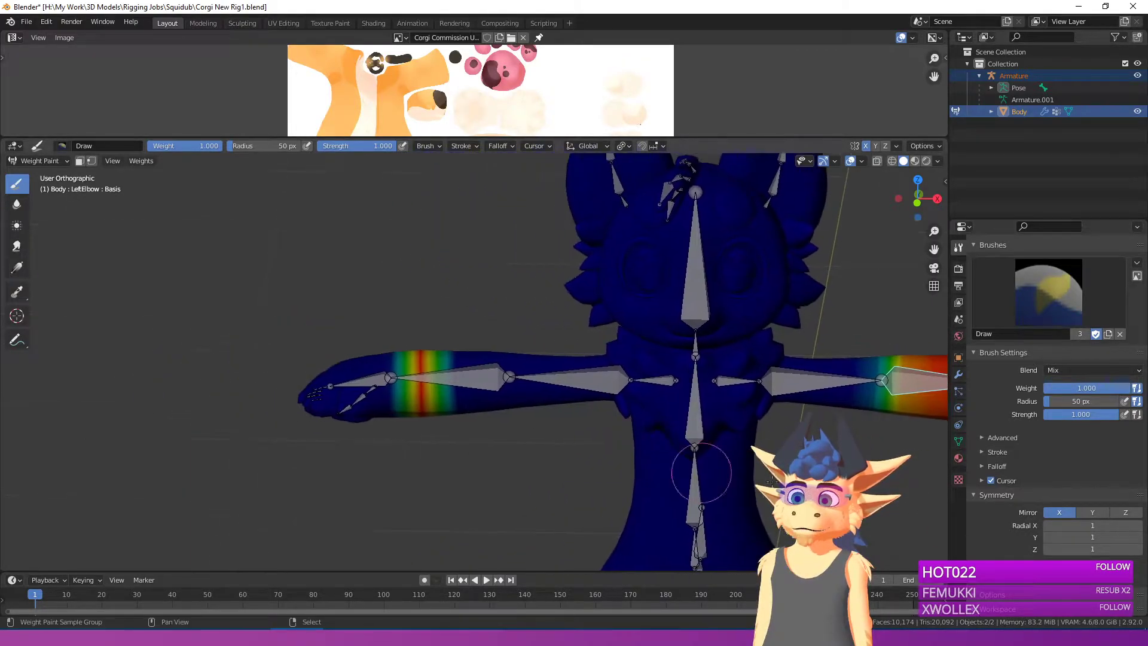
{"action": "left_click", "coordinate": [1056, 512]}
{"action": "middle_click_drag", "start_coordinate": [311, 352], "coordinate": [366, 354], "text": "shift"}
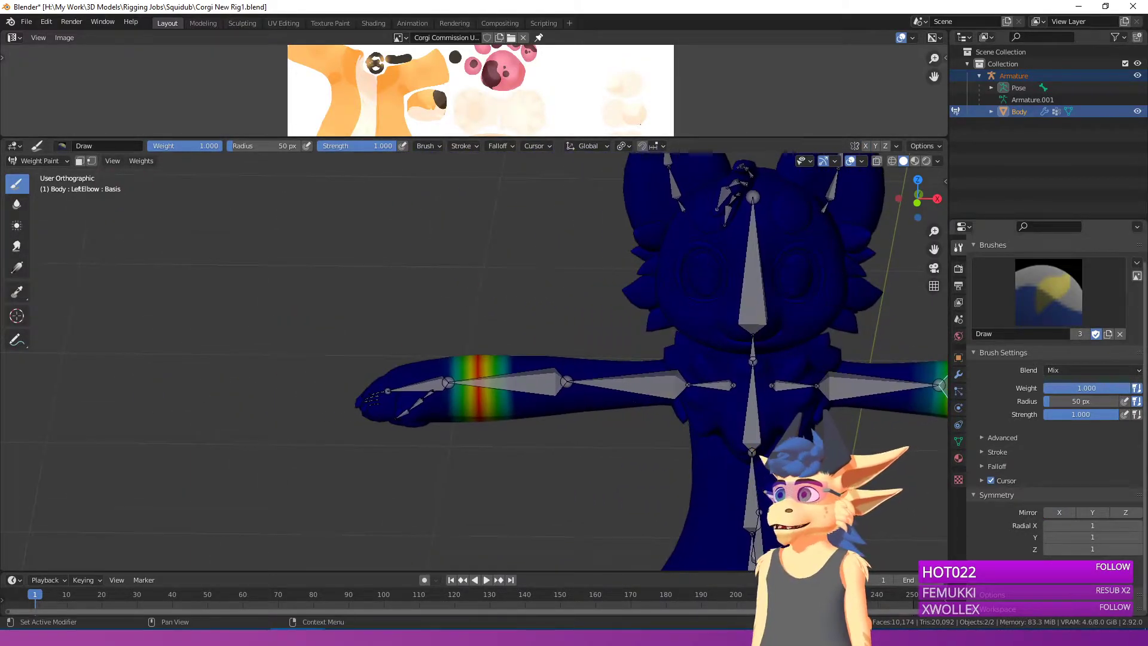
Step: Change the brush and erase the mirrored LeftElbow weight from all around the opposite forearm
{"action": "left_click", "coordinate": [1000, 306]}
{"action": "left_click", "coordinate": [1003, 358]}
{"action": "mouse_move", "coordinate": [460, 366]}
{"action": "left_mouse_down"}
{"action": "mouse_move", "coordinate": [470, 432]}
{"action": "mouse_move", "coordinate": [483, 328]}
{"action": "left_mouse_up"}
{"action": "middle_click_drag", "start_coordinate": [482, 327], "coordinate": [494, 225]}
{"action": "left_click_drag", "start_coordinate": [494, 226], "coordinate": [471, 343]}
{"action": "middle_click_drag", "start_coordinate": [472, 343], "coordinate": [492, 303]}
{"action": "left_click_drag", "start_coordinate": [492, 303], "coordinate": [453, 423]}
{"action": "middle_click_drag", "start_coordinate": [452, 423], "coordinate": [384, 355]}
Step: Select the left wrist bone, switch to the Add brush and start painting LeftWrist weight on the back of the paw
{"action": "mouse_move", "coordinate": [533, 434]}
{"action": "middle_mouse_down"}
{"action": "mouse_move", "coordinate": [533, 415]}
{"action": "mouse_move", "coordinate": [512, 398]}
{"action": "mouse_move", "coordinate": [499, 440]}
{"action": "middle_mouse_up"}
{"action": "right_click", "coordinate": [519, 397]}
{"action": "scroll", "coordinate": [556, 395], "scroll_direction": "up", "scroll_amount": 3}
{"action": "scroll", "coordinate": [510, 405], "scroll_direction": "down", "scroll_amount": 3}
{"action": "left_click", "coordinate": [1049, 307]}
{"action": "left_click", "coordinate": [764, 361]}
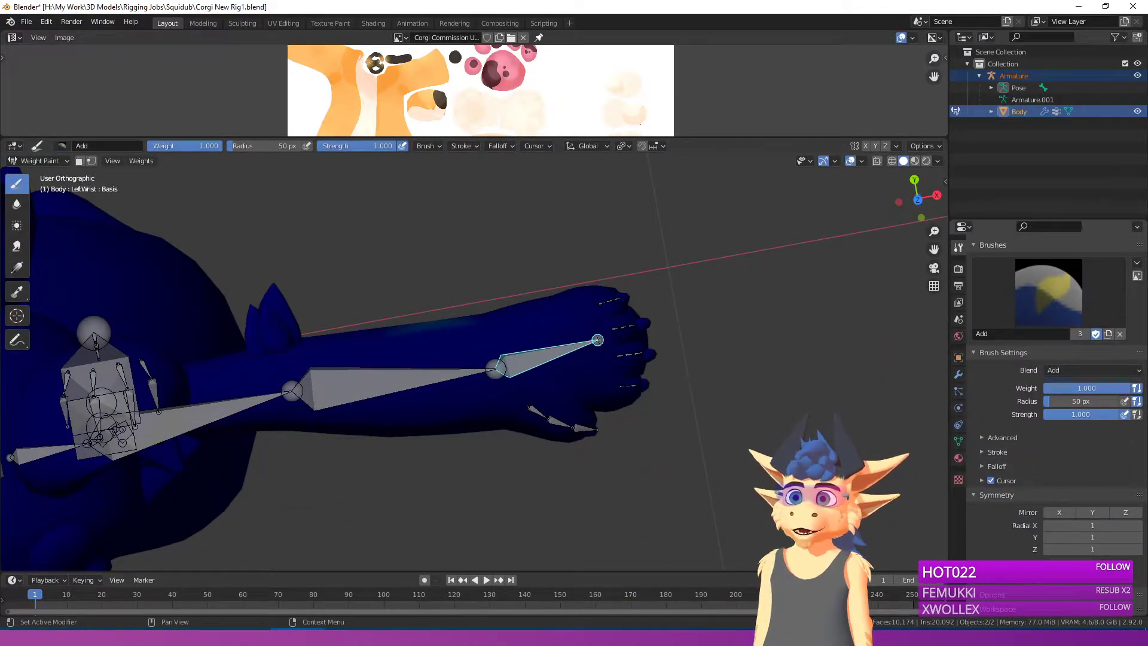
{"action": "mouse_move", "coordinate": [538, 321]}
{"action": "left_mouse_down"}
{"action": "mouse_move", "coordinate": [538, 358]}
{"action": "mouse_move", "coordinate": [526, 359]}
{"action": "left_mouse_up"}
{"action": "middle_click_drag", "start_coordinate": [526, 359], "coordinate": [649, 323]}
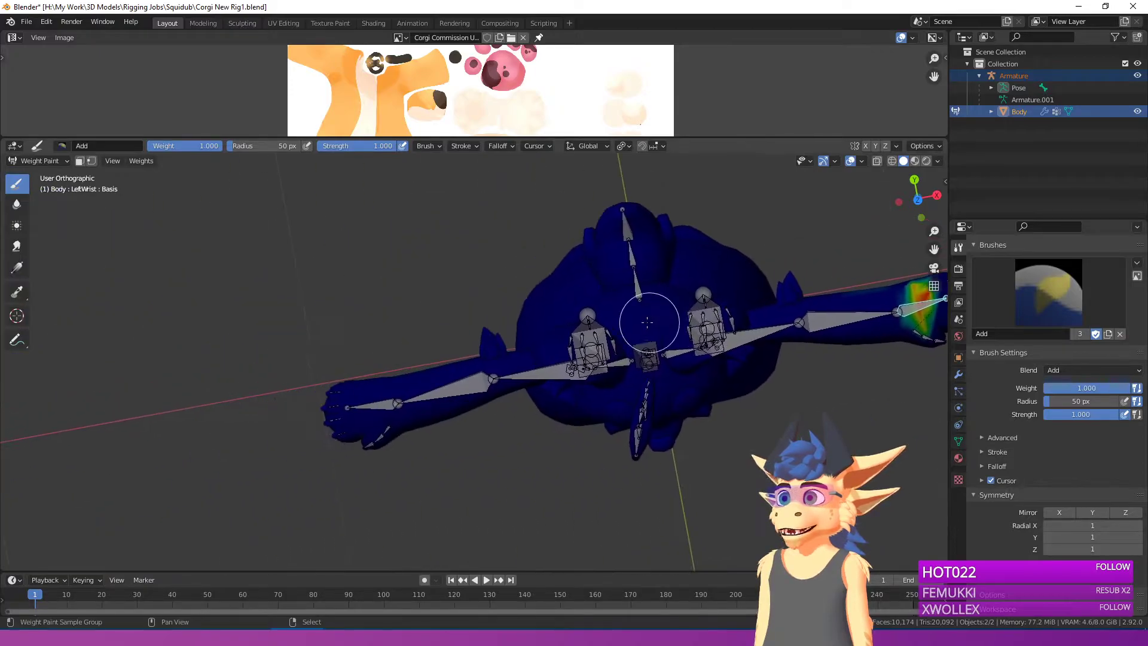
{"action": "right_click", "coordinate": [375, 407]}
Step: Add LeftWrist weight along the outer side of the left paw and onto its underside
{"action": "middle_click_drag", "start_coordinate": [923, 279], "coordinate": [543, 315], "text": "shift"}
{"action": "scroll", "coordinate": [478, 329], "scroll_direction": "up", "scroll_amount": 3}
{"action": "right_click", "coordinate": [385, 338]}
{"action": "middle_click_drag", "start_coordinate": [385, 338], "coordinate": [658, 326]}
{"action": "middle_click_drag", "start_coordinate": [390, 315], "coordinate": [394, 412], "text": "shift"}
{"action": "key", "text": "KP_Decimal"}
{"action": "scroll", "coordinate": [448, 279], "scroll_direction": "down", "scroll_amount": 6}
{"action": "scroll", "coordinate": [394, 412], "scroll_direction": "up", "scroll_amount": 5}
{"action": "mouse_move", "coordinate": [395, 412]}
{"action": "left_mouse_down"}
{"action": "mouse_move", "coordinate": [425, 249]}
{"action": "mouse_move", "coordinate": [413, 233]}
{"action": "mouse_move", "coordinate": [445, 319]}
{"action": "mouse_move", "coordinate": [538, 325]}
{"action": "mouse_move", "coordinate": [494, 441]}
{"action": "left_mouse_up"}
{"action": "middle_click_drag", "start_coordinate": [494, 441], "coordinate": [490, 518]}
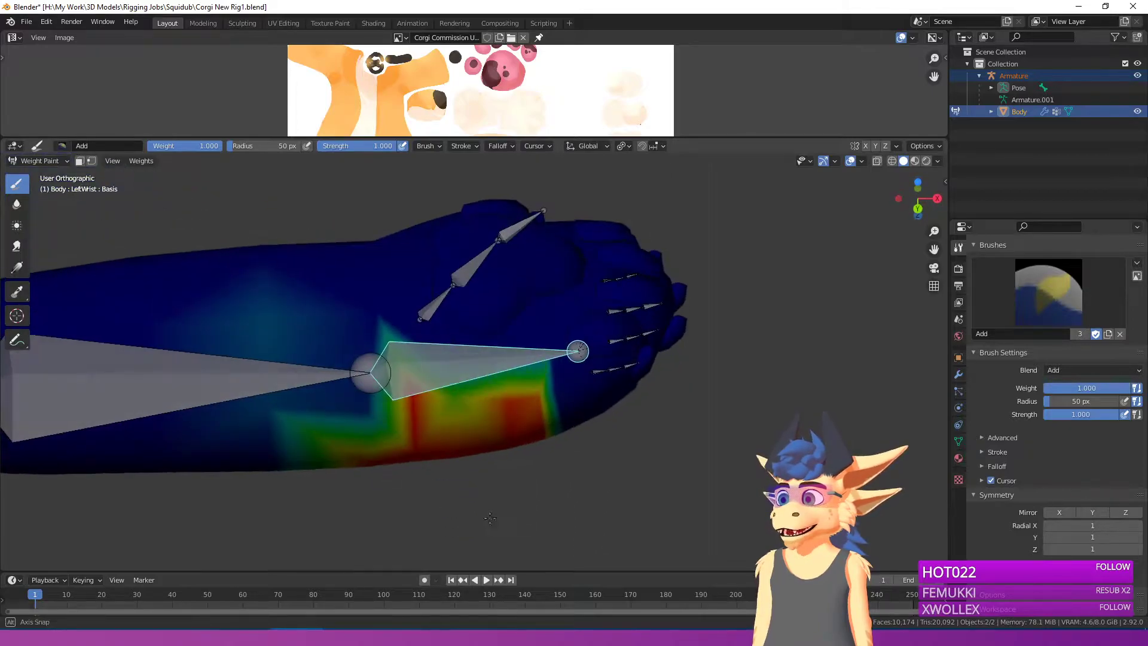
{"action": "middle_click_drag", "start_coordinate": [399, 308], "coordinate": [417, 338]}
{"action": "left_click_drag", "start_coordinate": [417, 343], "coordinate": [479, 372]}
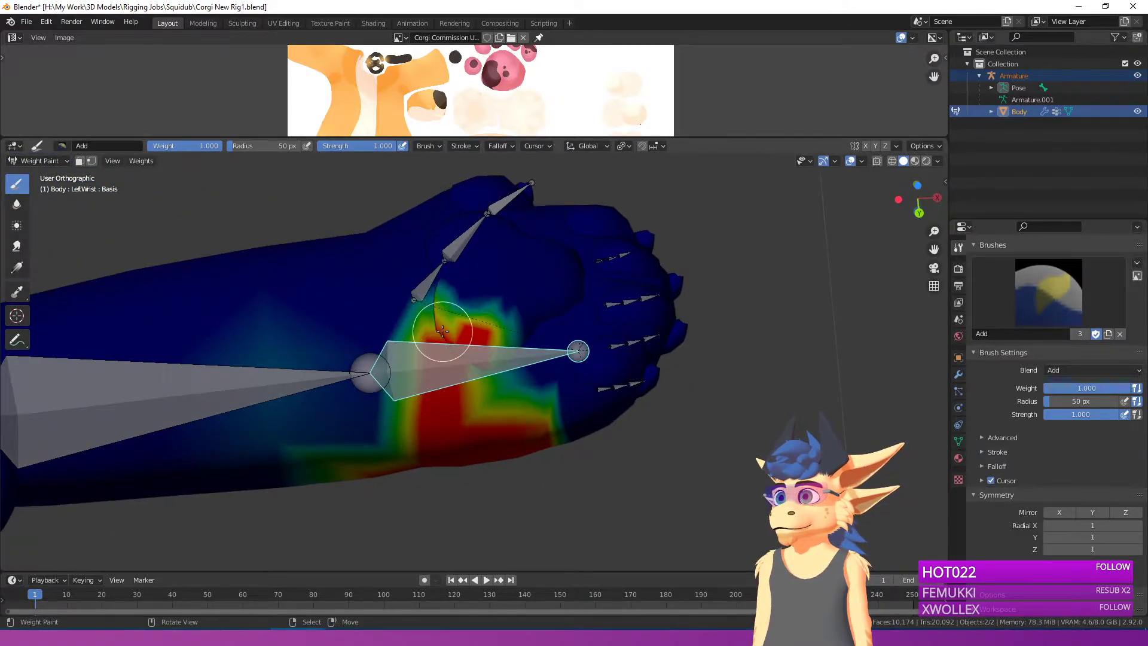
Step: Fill the whole palm pad of the left paw with full LeftWrist weight up to the finger bases
{"action": "middle_click_drag", "start_coordinate": [443, 330], "coordinate": [468, 361]}
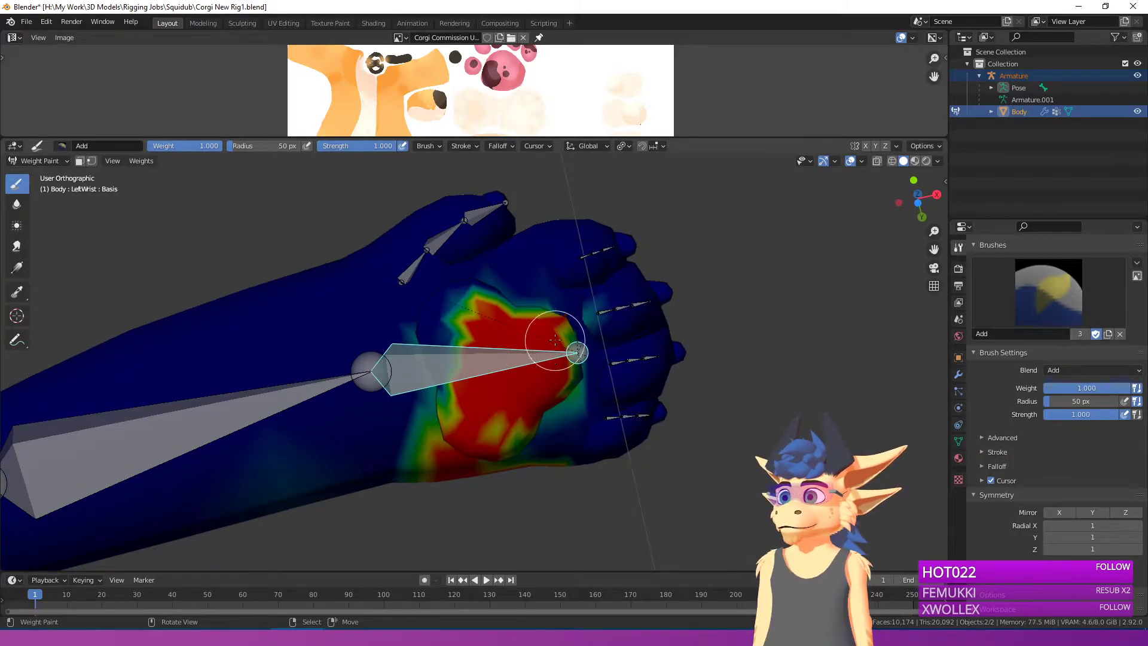
{"action": "middle_click_drag", "start_coordinate": [576, 353], "coordinate": [551, 294]}
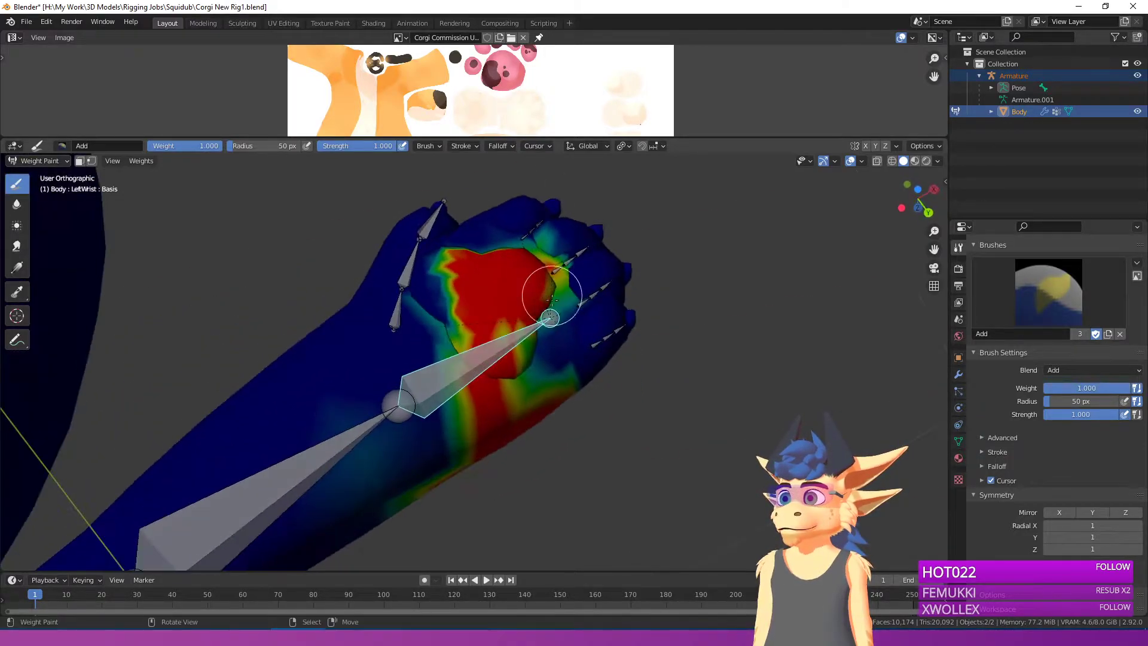
{"action": "middle_click_drag", "start_coordinate": [446, 314], "coordinate": [436, 384]}
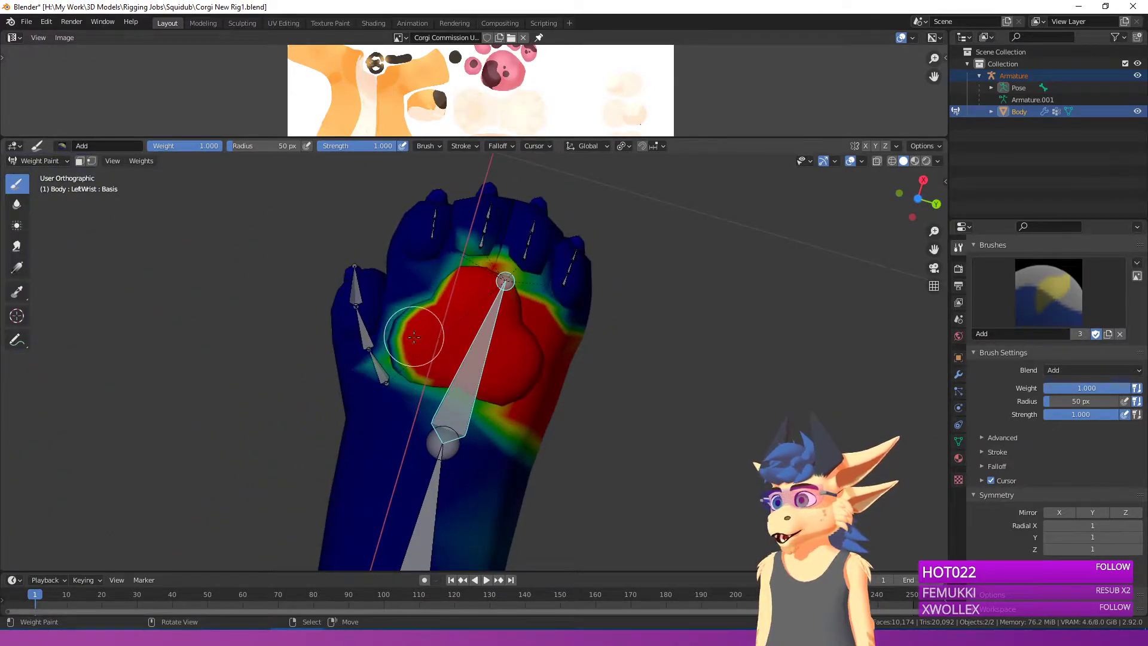
{"action": "mouse_move", "coordinate": [457, 308]}
{"action": "middle_mouse_down"}
{"action": "mouse_move", "coordinate": [547, 298]}
{"action": "mouse_move", "coordinate": [506, 353]}
{"action": "middle_mouse_up"}
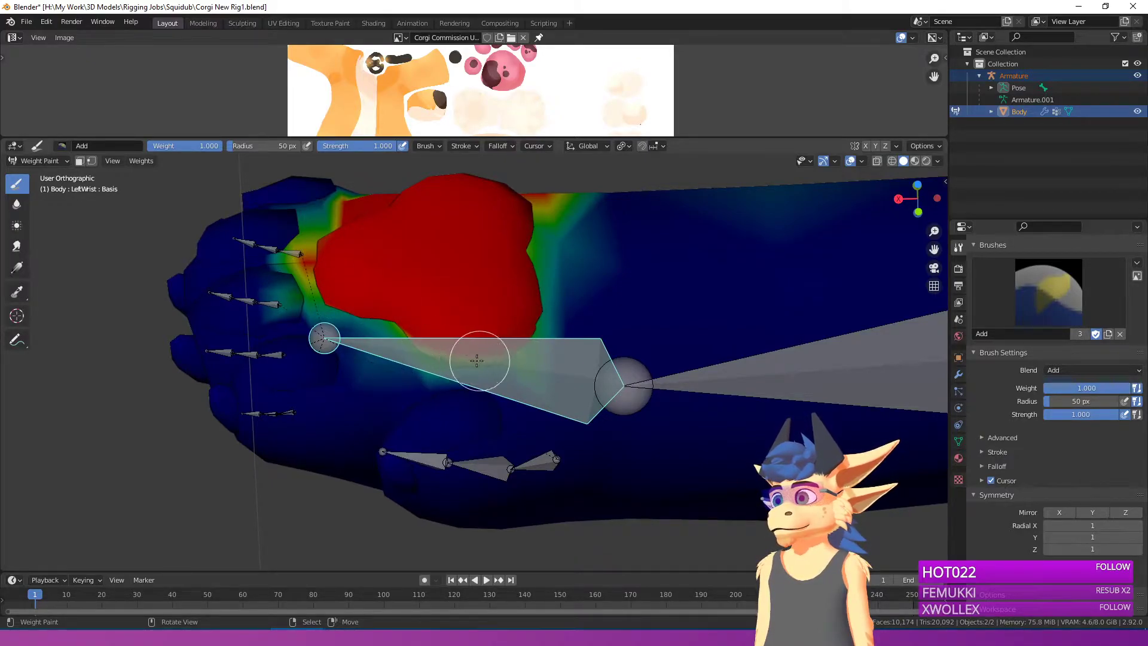
{"action": "middle_click_drag", "start_coordinate": [464, 356], "coordinate": [530, 289]}
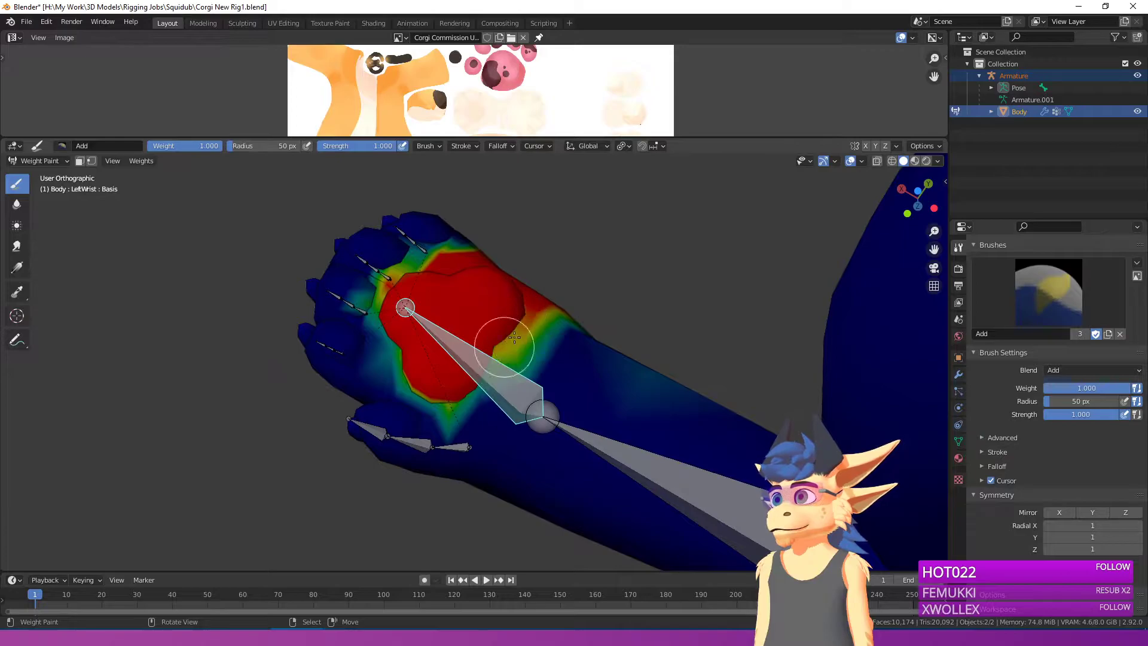
{"action": "middle_click_drag", "start_coordinate": [408, 272], "coordinate": [481, 299]}
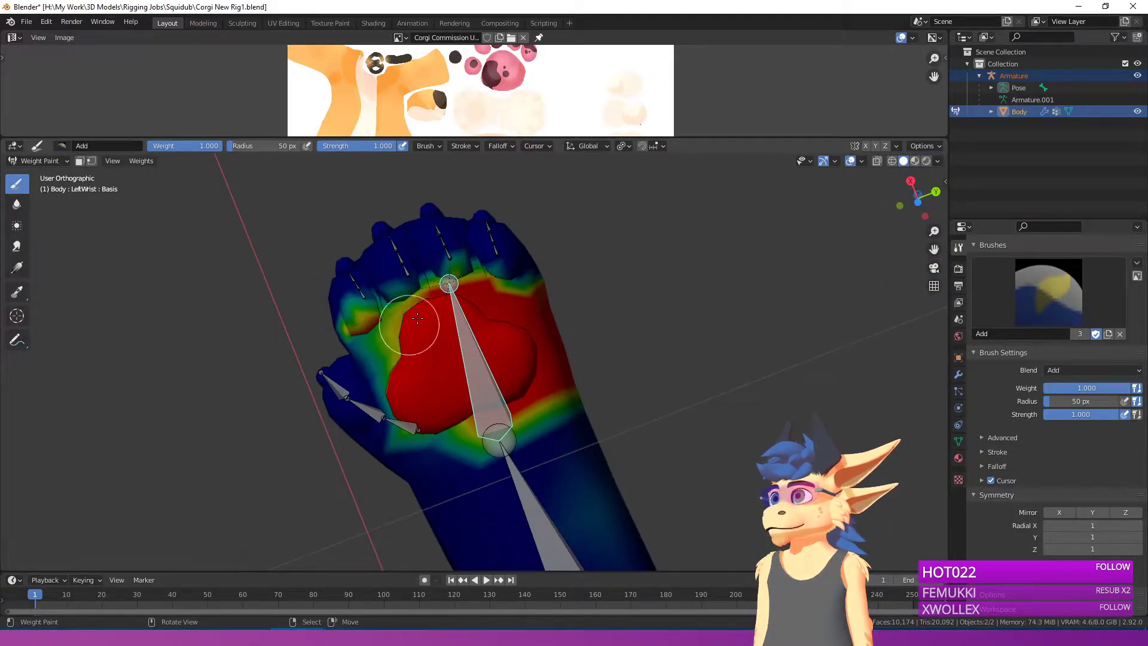
{"action": "middle_click_drag", "start_coordinate": [388, 353], "coordinate": [917, 300]}
Step: Switch to the Subtract brush and remove stray LeftWrist weight around the fingers
{"action": "left_click", "coordinate": [1048, 291]}
{"action": "left_click", "coordinate": [1050, 361]}
{"action": "scroll", "coordinate": [447, 237], "scroll_direction": "up", "scroll_amount": 3}
{"action": "mouse_move", "coordinate": [434, 212]}
{"action": "left_mouse_down"}
{"action": "mouse_move", "coordinate": [485, 204]}
{"action": "mouse_move", "coordinate": [422, 211]}
{"action": "left_mouse_up"}
{"action": "scroll", "coordinate": [442, 245], "scroll_direction": "down", "scroll_amount": 3}
{"action": "mouse_move", "coordinate": [451, 258]}
{"action": "middle_mouse_down", "text": "shift"}
{"action": "mouse_move", "coordinate": [455, 291]}
{"action": "mouse_move", "coordinate": [419, 311]}
{"action": "mouse_move", "coordinate": [489, 386]}
{"action": "mouse_move", "coordinate": [493, 411]}
{"action": "mouse_move", "coordinate": [429, 432]}
{"action": "middle_mouse_up", "text": "shift"}
{"action": "scroll", "coordinate": [453, 296], "scroll_direction": "up", "scroll_amount": 3}
{"action": "middle_click_drag", "start_coordinate": [410, 385], "coordinate": [245, 337]}
Step: Add more LeftWrist weight around the wrist and back of the paw, and test-rotate the wrist bone, cancelling the rotation
{"action": "left_click", "coordinate": [1048, 292]}
{"action": "left_click", "coordinate": [764, 359]}
{"action": "mouse_move", "coordinate": [475, 349]}
{"action": "middle_mouse_down"}
{"action": "mouse_move", "coordinate": [410, 363]}
{"action": "mouse_move", "coordinate": [408, 383]}
{"action": "middle_mouse_up"}
{"action": "middle_click_drag", "start_coordinate": [419, 343], "coordinate": [424, 431]}
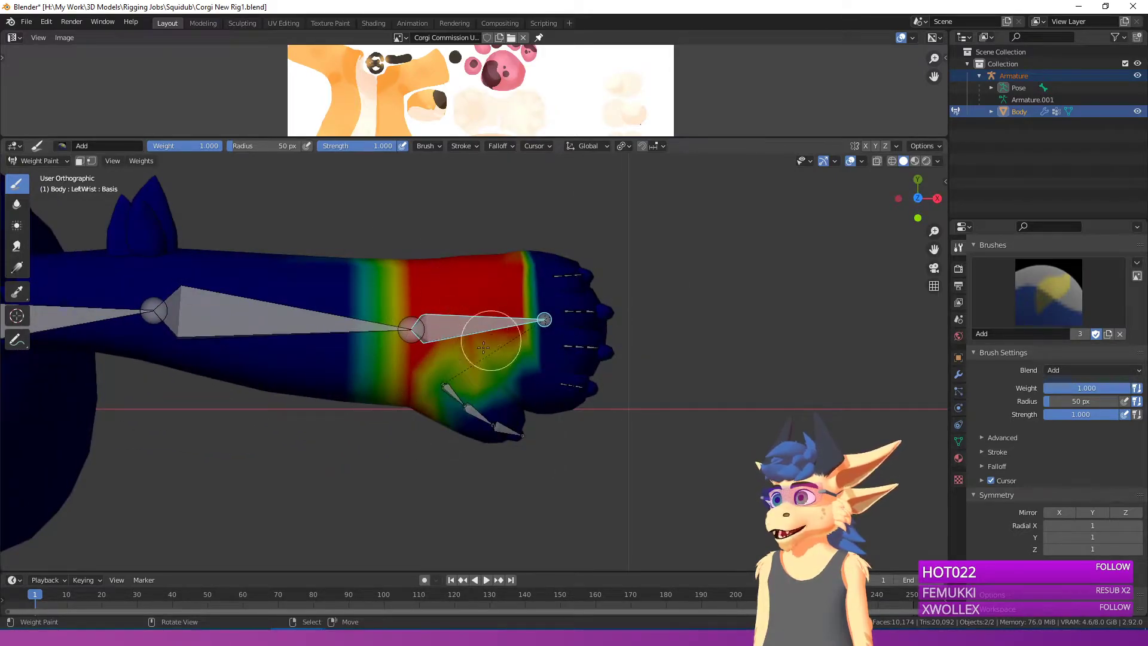
{"action": "key", "text": "r"}
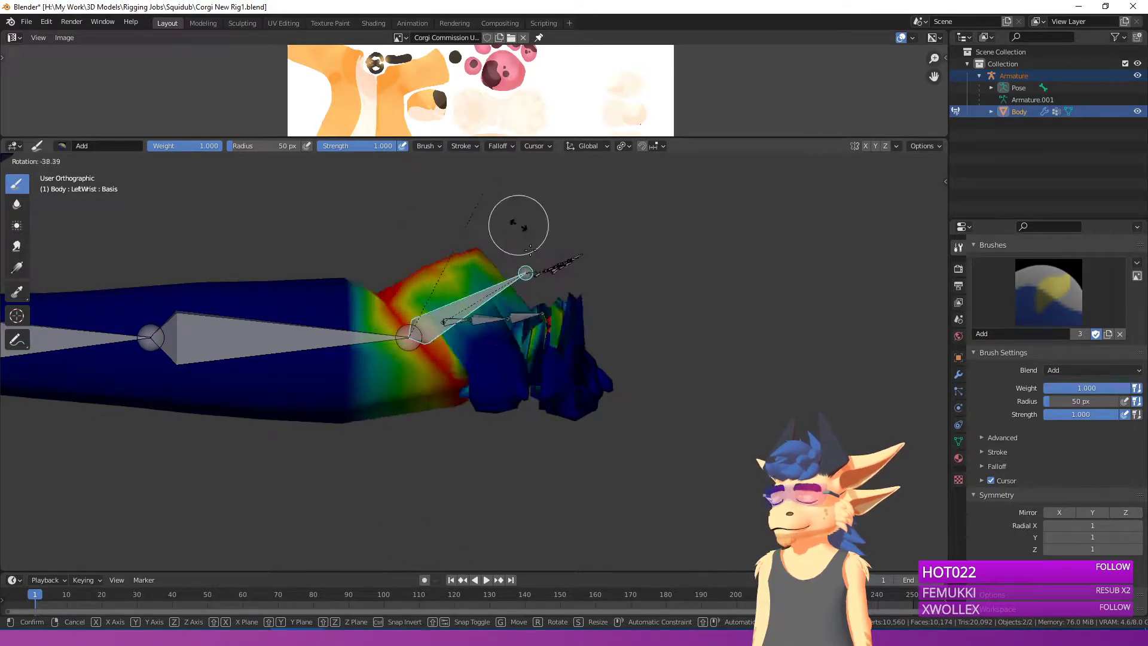
{"action": "right_click", "coordinate": [499, 352]}
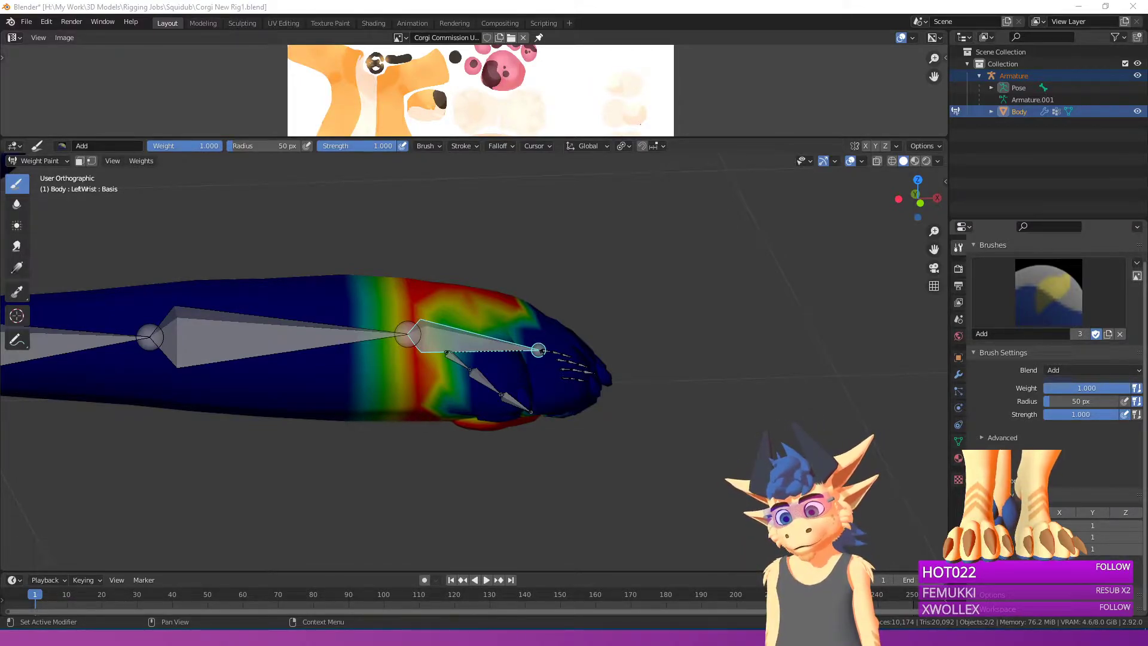
Step: Select the left thumb's base bone and subtract the stray ThumbFinger1_L weight from the forearm
{"action": "left_click", "coordinate": [457, 366], "text": "ctrl"}
{"action": "middle_click_drag", "start_coordinate": [455, 366], "coordinate": [215, 317]}
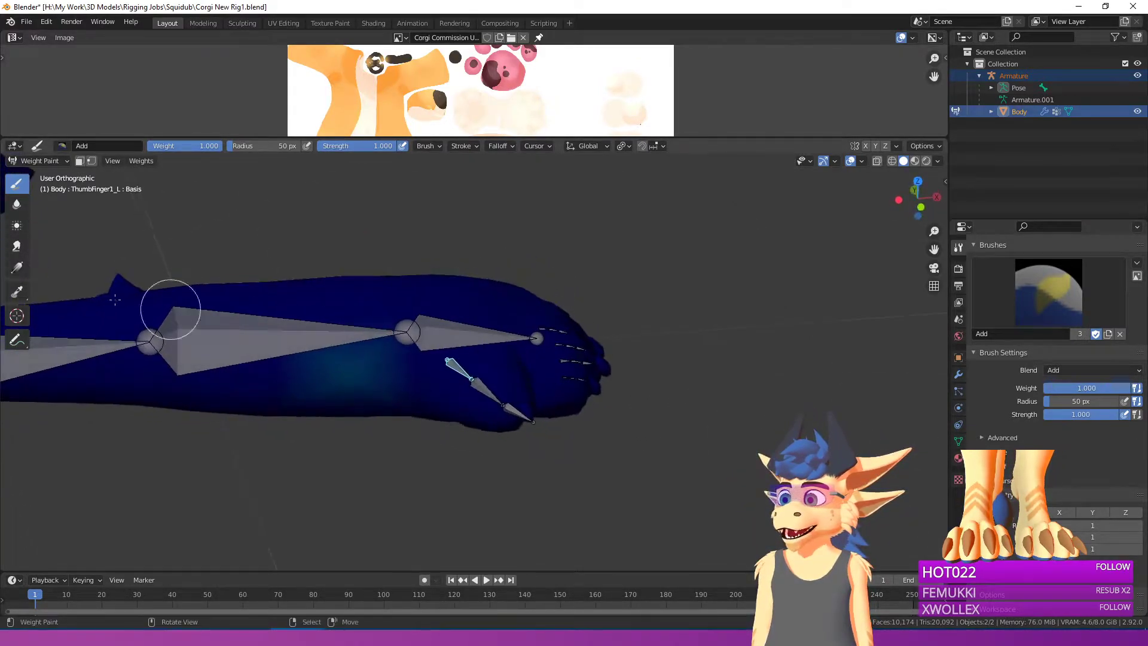
{"action": "left_click", "coordinate": [1044, 307]}
{"action": "left_click", "coordinate": [1050, 359]}
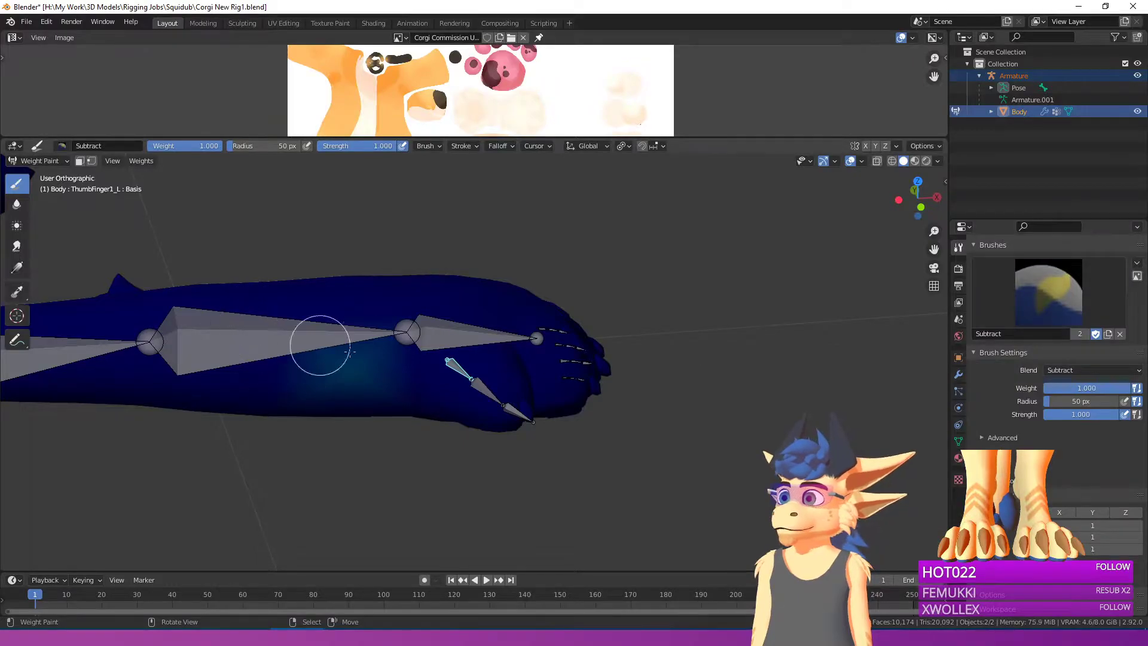
{"action": "middle_click_drag", "start_coordinate": [359, 405], "coordinate": [78, 200]}
Step: Switch to the Add brush and paint ThumbFinger1_L weight over the left thumb, starting at its base
{"action": "left_click", "coordinate": [1047, 300]}
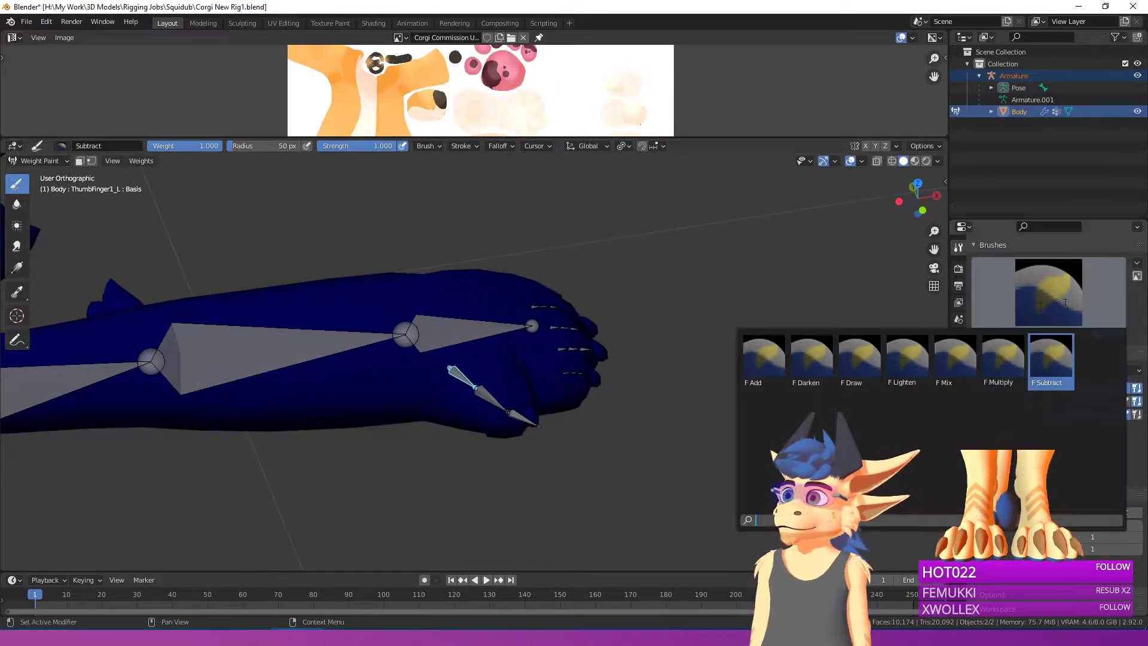
{"action": "left_click", "coordinate": [765, 359]}
{"action": "middle_click_drag", "start_coordinate": [508, 371], "coordinate": [536, 401]}
{"action": "scroll", "coordinate": [573, 427], "scroll_direction": "up", "scroll_amount": 3}
{"action": "mouse_move", "coordinate": [486, 437]}
{"action": "middle_mouse_down"}
{"action": "mouse_move", "coordinate": [449, 210]}
{"action": "mouse_move", "coordinate": [529, 379]}
{"action": "middle_mouse_up"}
{"action": "mouse_move", "coordinate": [529, 380]}
{"action": "left_mouse_down"}
{"action": "mouse_move", "coordinate": [507, 398]}
{"action": "mouse_move", "coordinate": [487, 392]}
{"action": "left_mouse_up"}
{"action": "mouse_move", "coordinate": [487, 392]}
{"action": "middle_mouse_down"}
{"action": "mouse_move", "coordinate": [445, 382]}
{"action": "mouse_move", "coordinate": [359, 391]}
{"action": "mouse_move", "coordinate": [383, 394]}
{"action": "middle_mouse_up"}
{"action": "scroll", "coordinate": [382, 395], "scroll_direction": "up", "scroll_amount": 1}
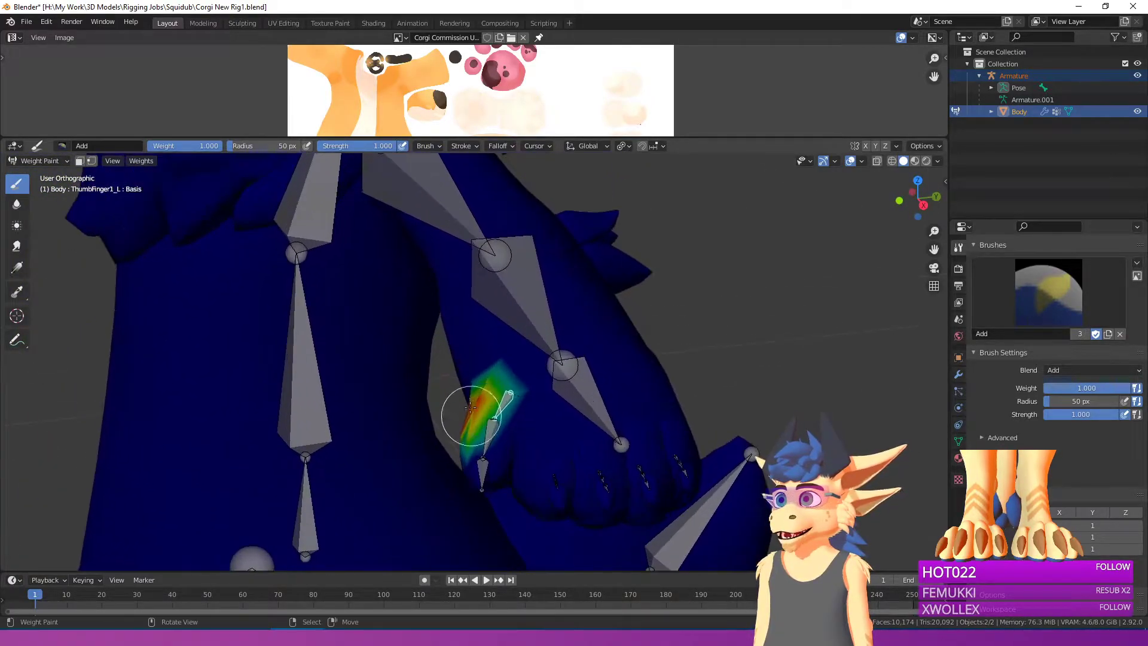
{"action": "left_click_drag", "start_coordinate": [474, 418], "coordinate": [504, 486]}
Step: Extend the ThumbFinger1_L weight around the underside and base of the thumb, checking it from several angles
{"action": "mouse_move", "coordinate": [489, 421]}
{"action": "middle_mouse_down"}
{"action": "mouse_move", "coordinate": [478, 448]}
{"action": "mouse_move", "coordinate": [496, 412]}
{"action": "mouse_move", "coordinate": [510, 423]}
{"action": "mouse_move", "coordinate": [525, 353]}
{"action": "mouse_move", "coordinate": [589, 389]}
{"action": "middle_mouse_up"}
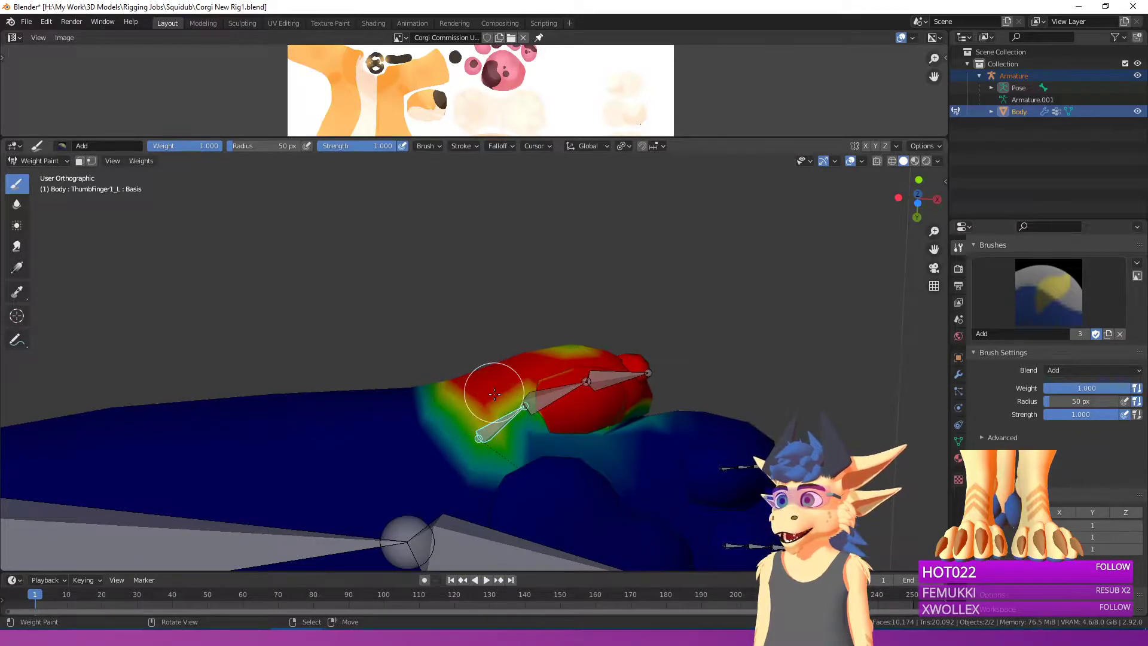
{"action": "middle_click_drag", "start_coordinate": [562, 342], "coordinate": [546, 509]}
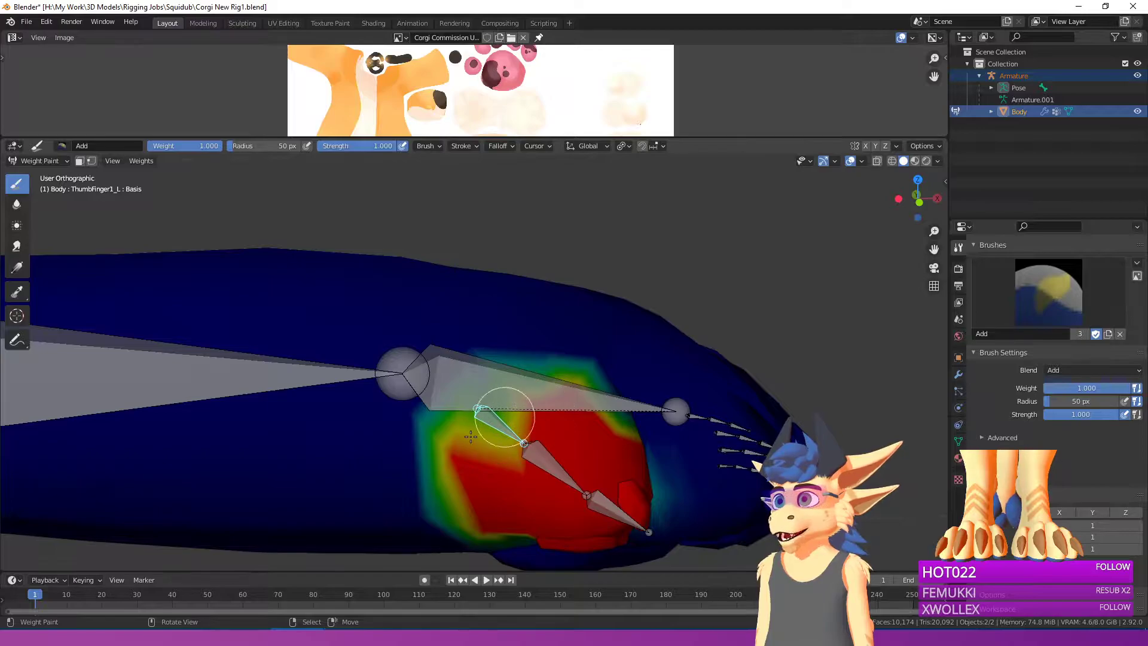
{"action": "middle_click_drag", "start_coordinate": [447, 413], "coordinate": [507, 459]}
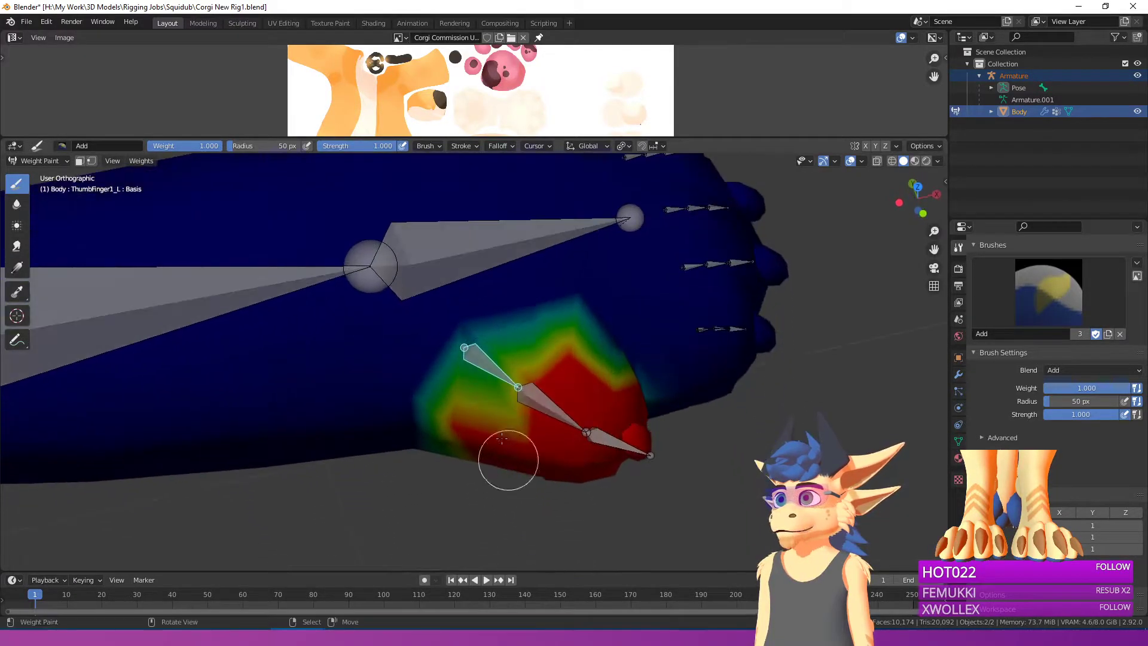
{"action": "middle_click_drag", "start_coordinate": [508, 416], "coordinate": [527, 352]}
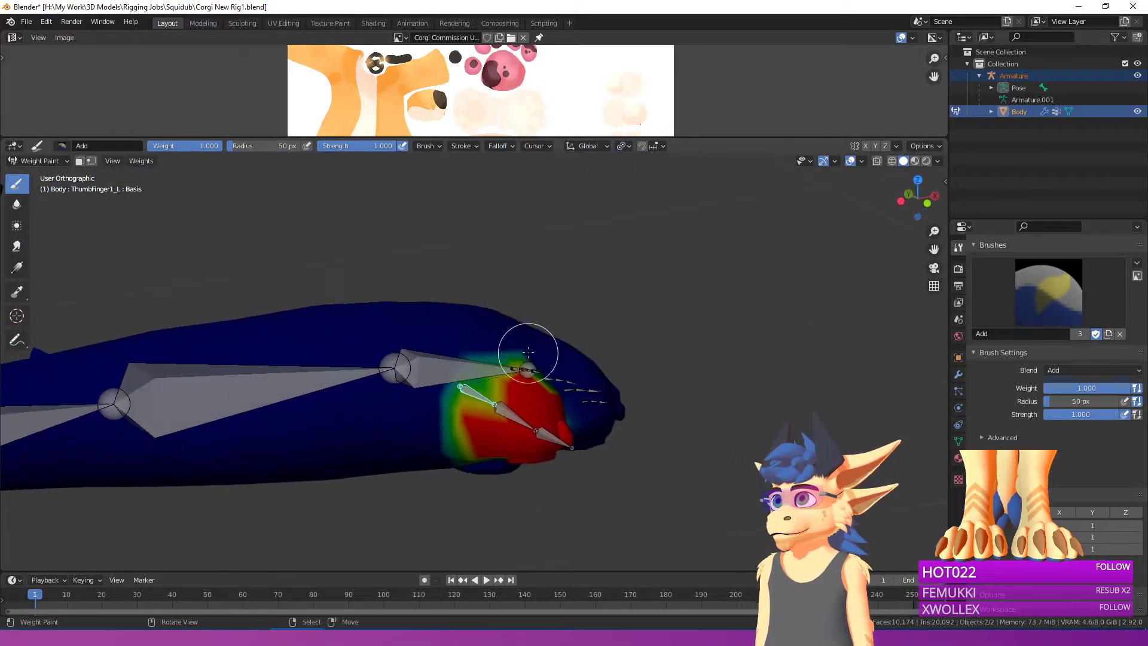
Step: Soften the ThumbFinger1_L weight transition at the base of the thumb with the Blur tool
{"action": "left_click", "coordinate": [18, 201]}
{"action": "scroll", "coordinate": [478, 401], "scroll_direction": "down", "scroll_amount": 2}
{"action": "mouse_move", "coordinate": [487, 404]}
{"action": "left_mouse_down"}
{"action": "mouse_move", "coordinate": [500, 361]}
{"action": "mouse_move", "coordinate": [465, 407]}
{"action": "left_mouse_up"}
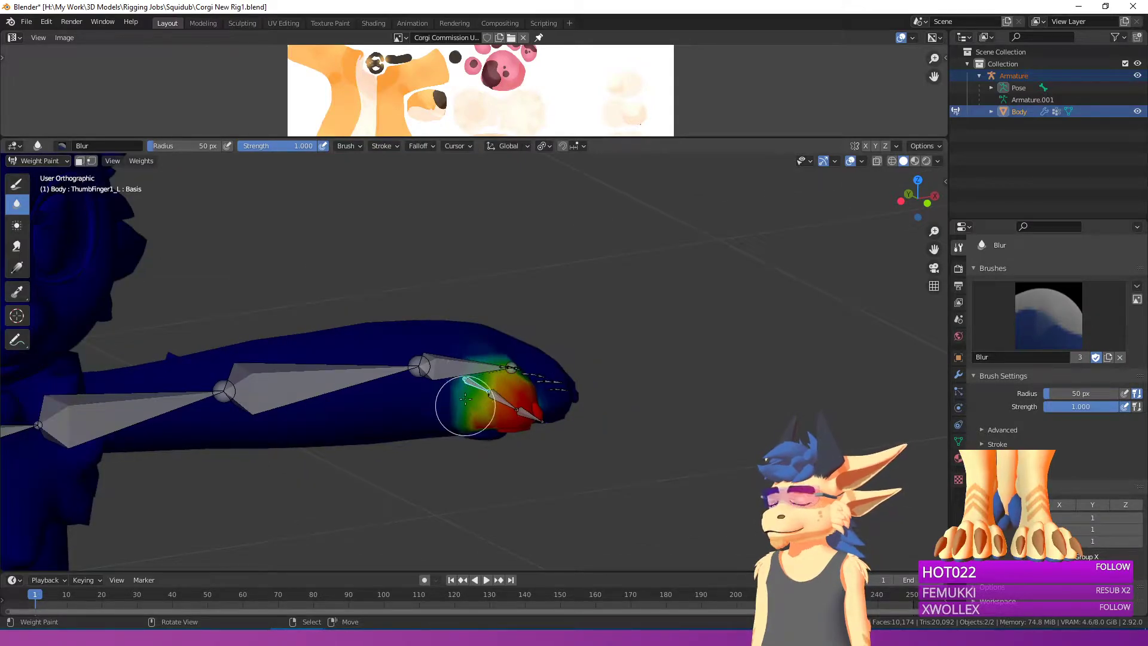
{"action": "mouse_move", "coordinate": [512, 377]}
{"action": "middle_mouse_down"}
{"action": "mouse_move", "coordinate": [494, 402]}
{"action": "mouse_move", "coordinate": [524, 371]}
{"action": "middle_mouse_up"}
{"action": "middle_click_drag", "start_coordinate": [438, 400], "coordinate": [556, 479]}
Step: Test the left thumb's deformation by freely rotating its base bone and checking the paw from several angles
{"action": "key", "text": "r"}
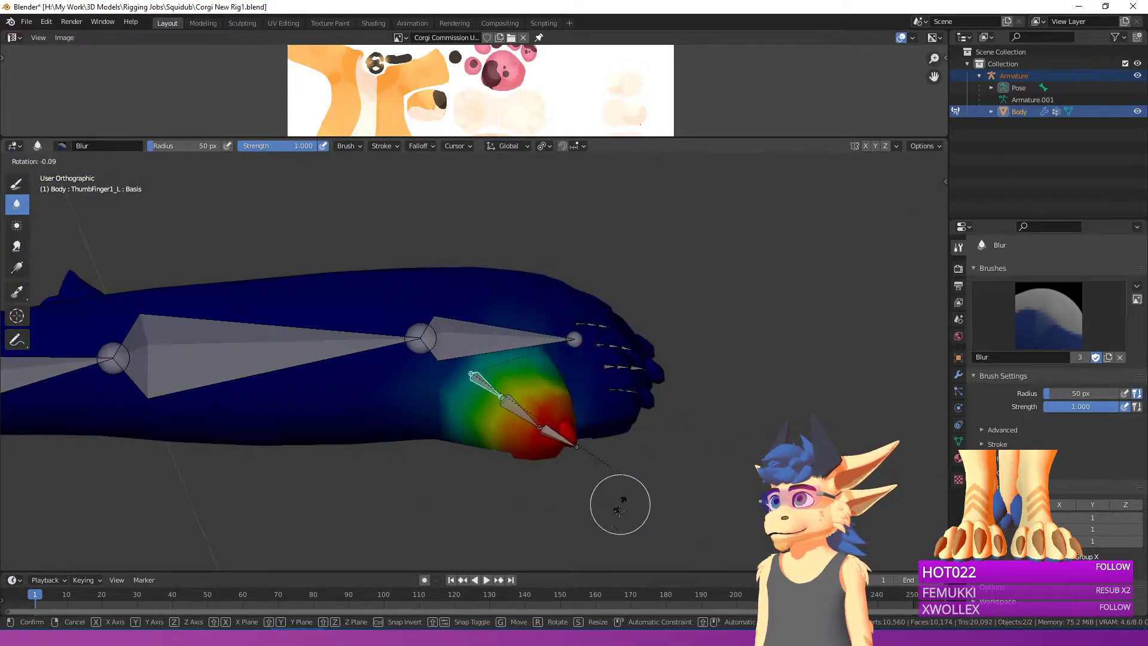
{"action": "middle_click_drag", "start_coordinate": [594, 446], "coordinate": [523, 439]}
{"action": "key", "text": "r"}
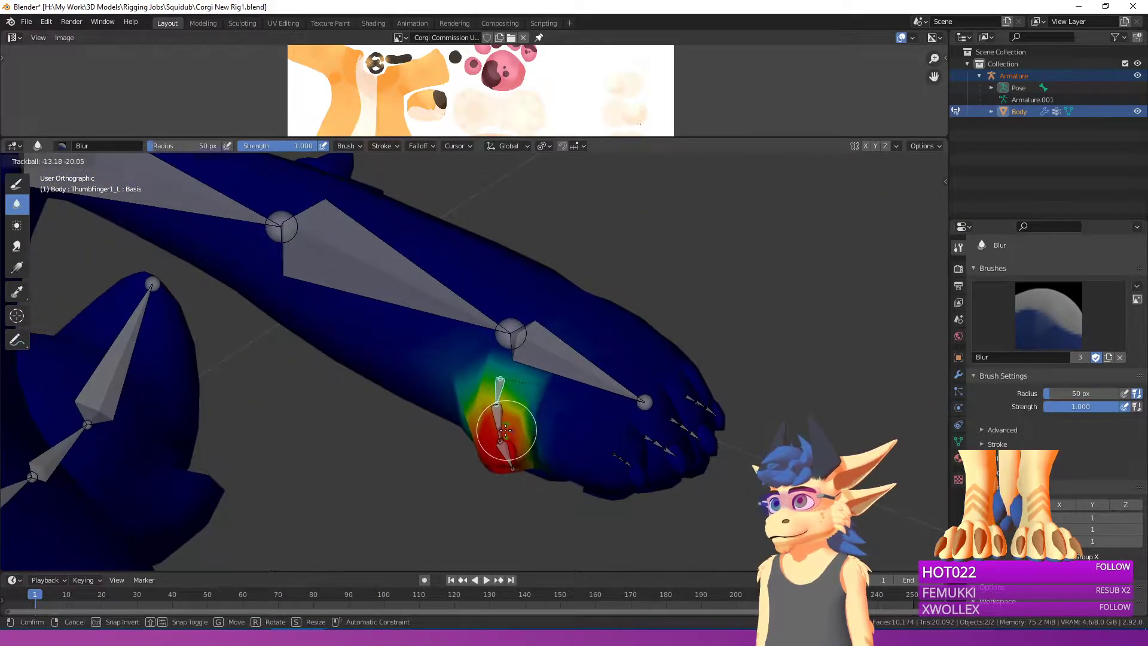
{"action": "left_click", "coordinate": [492, 401]}
{"action": "middle_click_drag", "start_coordinate": [492, 402], "coordinate": [582, 538]}
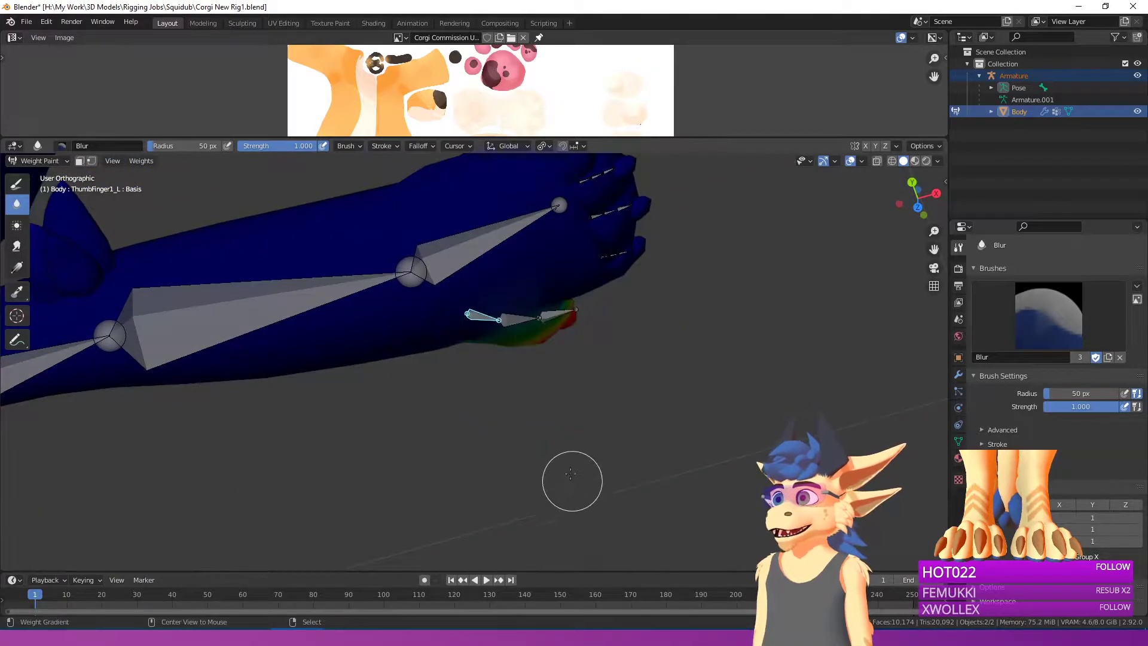
{"action": "middle_click_drag", "start_coordinate": [571, 481], "coordinate": [546, 338]}
Step: Leave Weight Paint, select the Body mesh in Object Mode and open it in Edit Mode at the left paw
{"action": "left_click", "coordinate": [55, 160]}
{"action": "left_click", "coordinate": [55, 165]}
{"action": "left_click", "coordinate": [42, 164]}
{"action": "left_click", "coordinate": [41, 167]}
{"action": "left_click", "coordinate": [41, 167]}
{"action": "left_click", "coordinate": [43, 174]}
{"action": "middle_click_drag", "start_coordinate": [308, 243], "coordinate": [254, 269], "text": "shift"}
{"action": "right_click", "coordinate": [576, 313]}
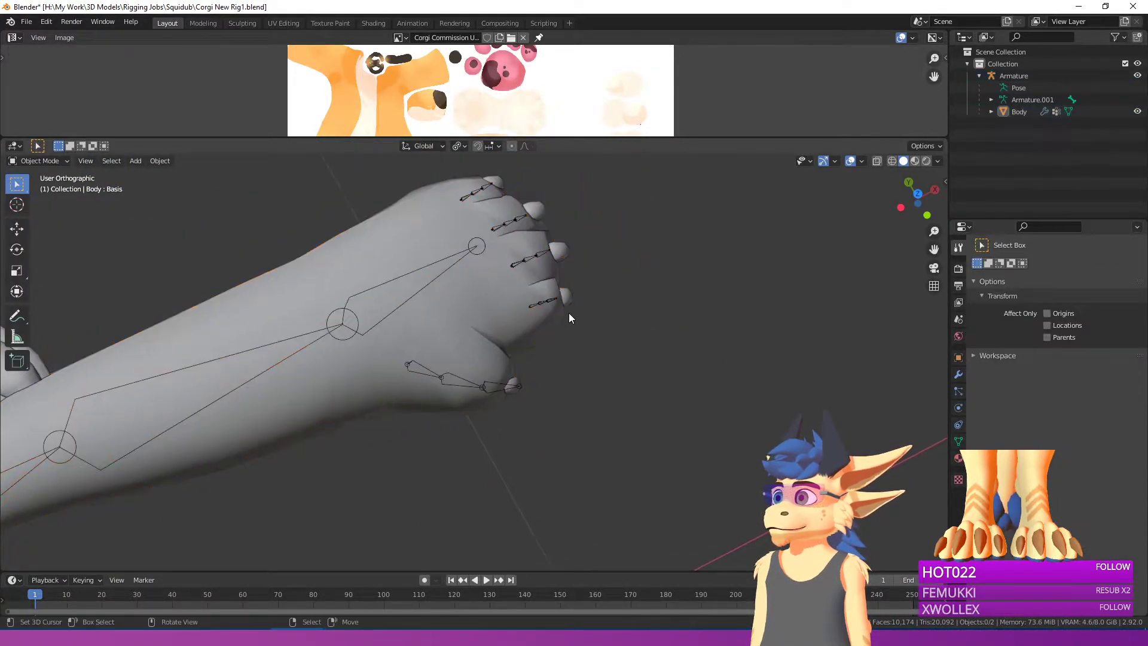
{"action": "key", "text": "Tab"}
{"action": "right_click", "coordinate": [531, 289]}
Step: Select the face loops around the left index finger, next to the thumb, together with its linked claw
{"action": "mouse_move", "coordinate": [546, 350]}
{"action": "middle_mouse_down"}
{"action": "mouse_move", "coordinate": [507, 331]}
{"action": "mouse_move", "coordinate": [541, 344]}
{"action": "middle_mouse_up"}
{"action": "left_click", "coordinate": [545, 347], "text": "alt"}
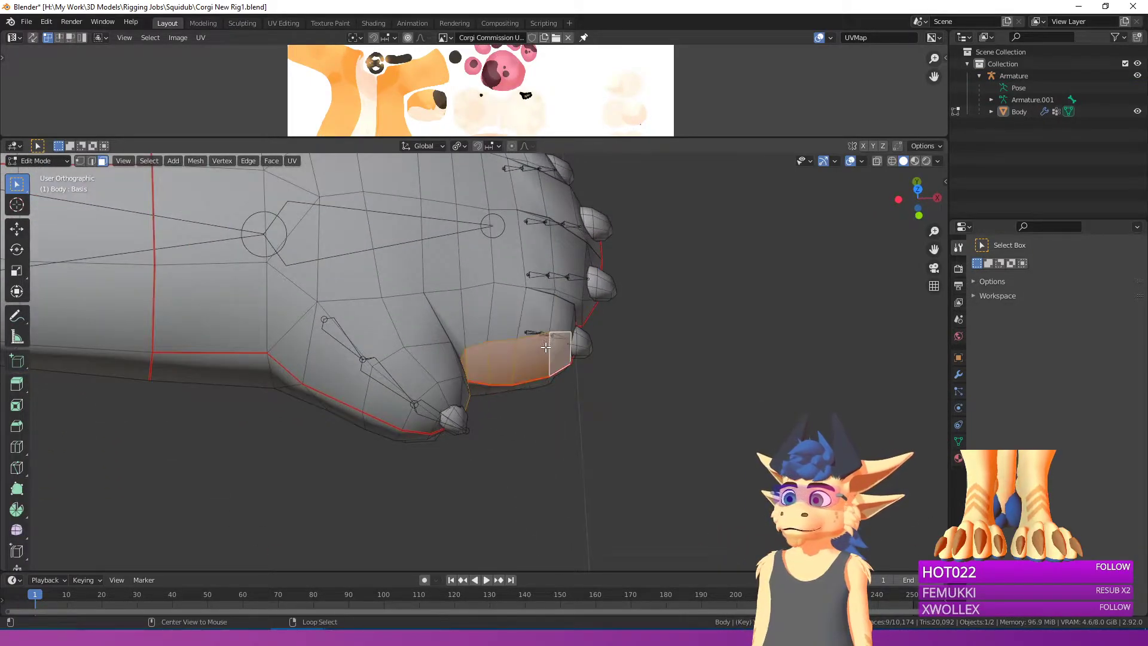
{"action": "right_click", "coordinate": [550, 321], "text": "alt"}
{"action": "right_click", "coordinate": [538, 332], "text": "alt+shift"}
{"action": "right_click", "coordinate": [537, 335], "text": "alt"}
{"action": "right_click", "coordinate": [567, 321], "text": "alt+shift"}
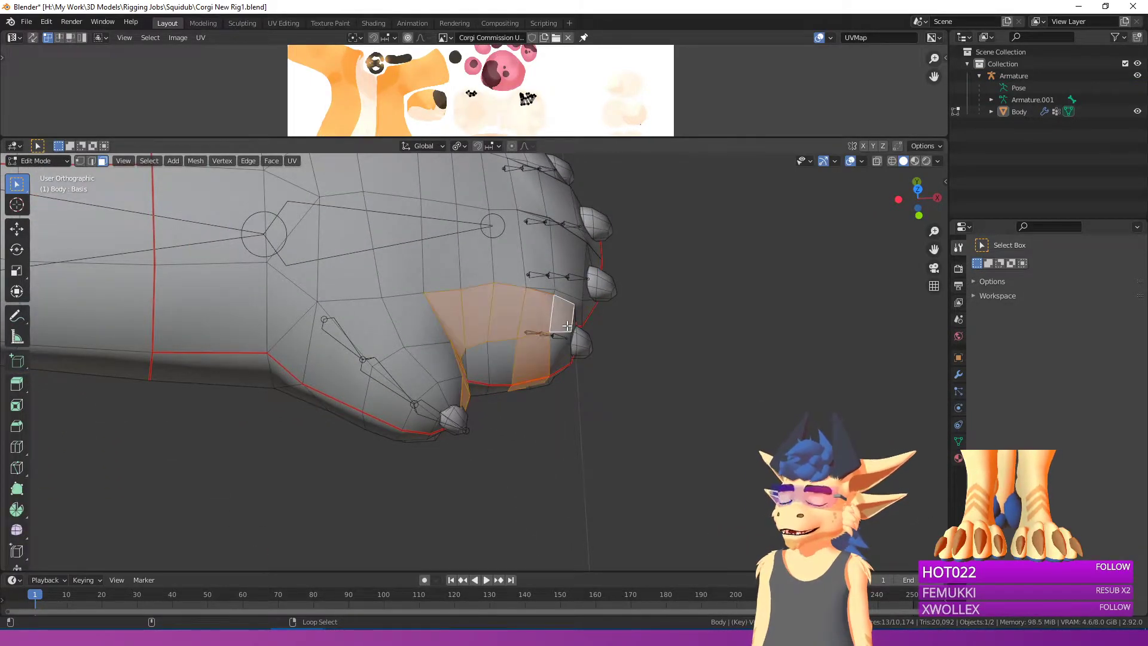
{"action": "key", "text": "ctrl+z"}
{"action": "right_click", "coordinate": [563, 333], "text": "alt+shift"}
{"action": "scroll", "coordinate": [566, 341], "scroll_direction": "up", "scroll_amount": 2}
{"action": "middle_click_drag", "start_coordinate": [571, 362], "coordinate": [421, 400], "text": "shift"}
{"action": "key", "text": "l"}
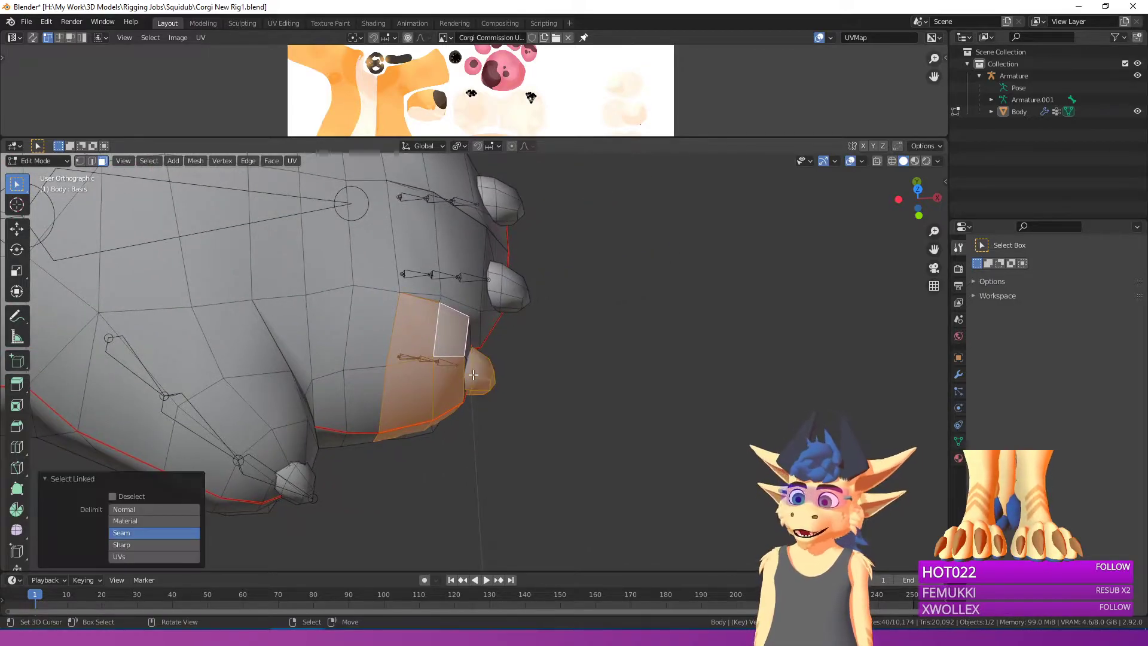
Step: Assign the selected index finger and claw faces to the IndexFinger1_L vertex group
{"action": "left_click", "coordinate": [958, 441]}
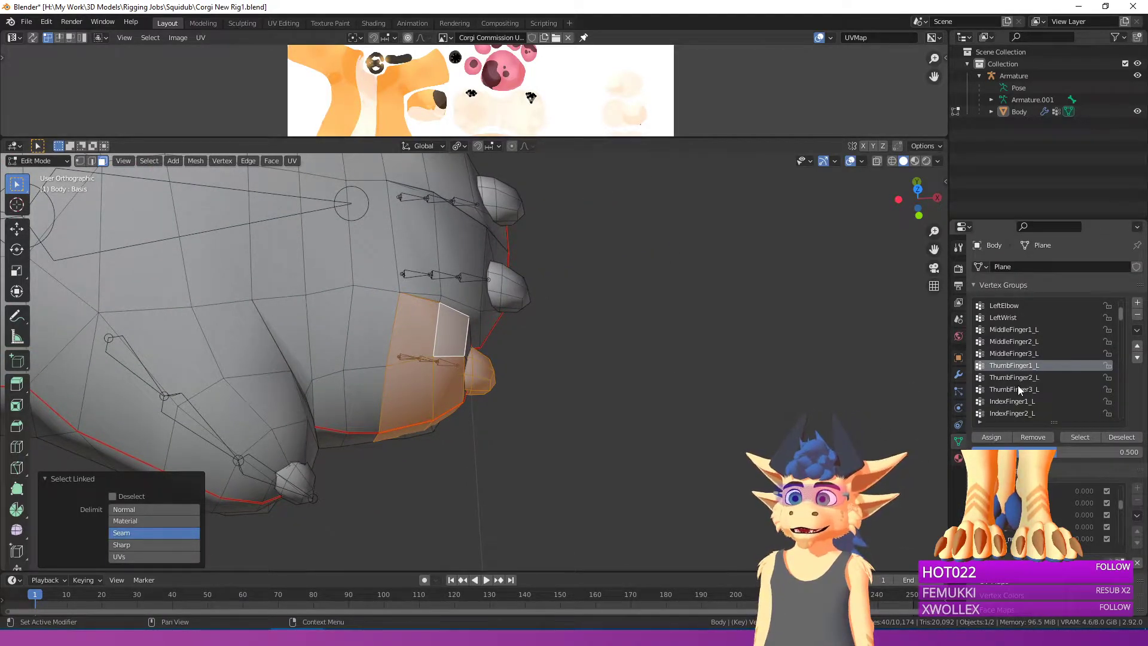
{"action": "scroll", "coordinate": [1019, 352], "scroll_direction": "down", "scroll_amount": 2}
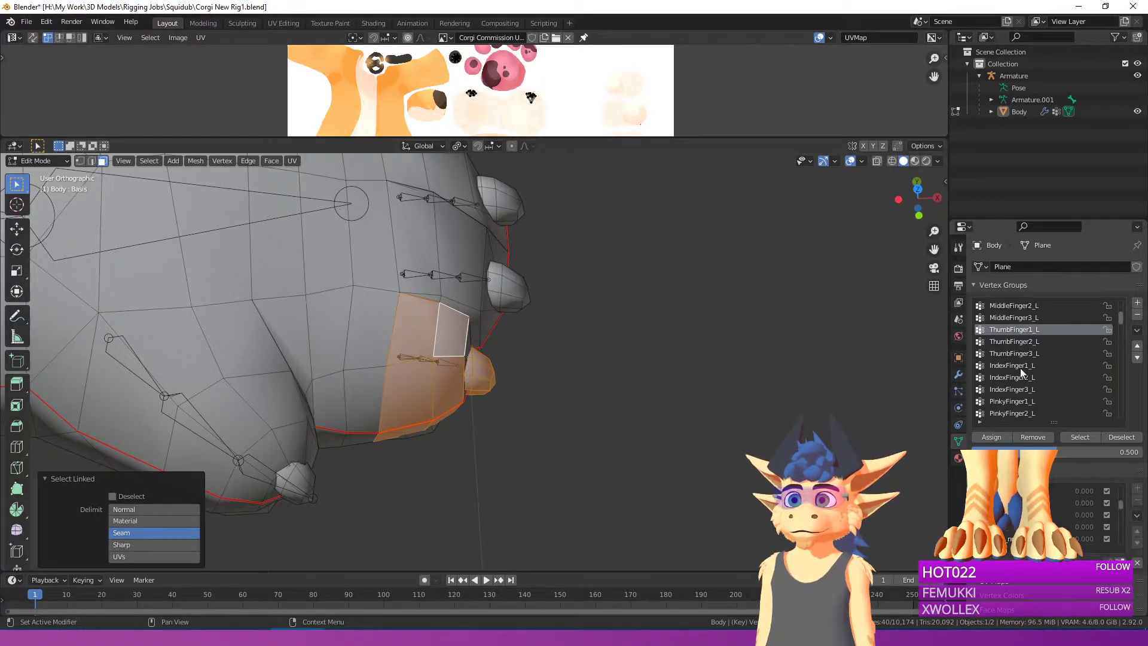
{"action": "left_click", "coordinate": [1020, 366]}
{"action": "left_click", "coordinate": [996, 438]}
Step: Select the face loops around the left middle finger along with its linked claw and the adjoining fingertip faces
{"action": "middle_click_drag", "start_coordinate": [500, 322], "coordinate": [532, 413], "text": "shift"}
{"action": "left_click", "coordinate": [464, 366], "text": "alt"}
{"action": "left_click", "coordinate": [452, 378], "text": "alt"}
{"action": "right_click", "coordinate": [494, 381], "text": "alt+shift"}
{"action": "key", "text": "ctrl+KP_6"}
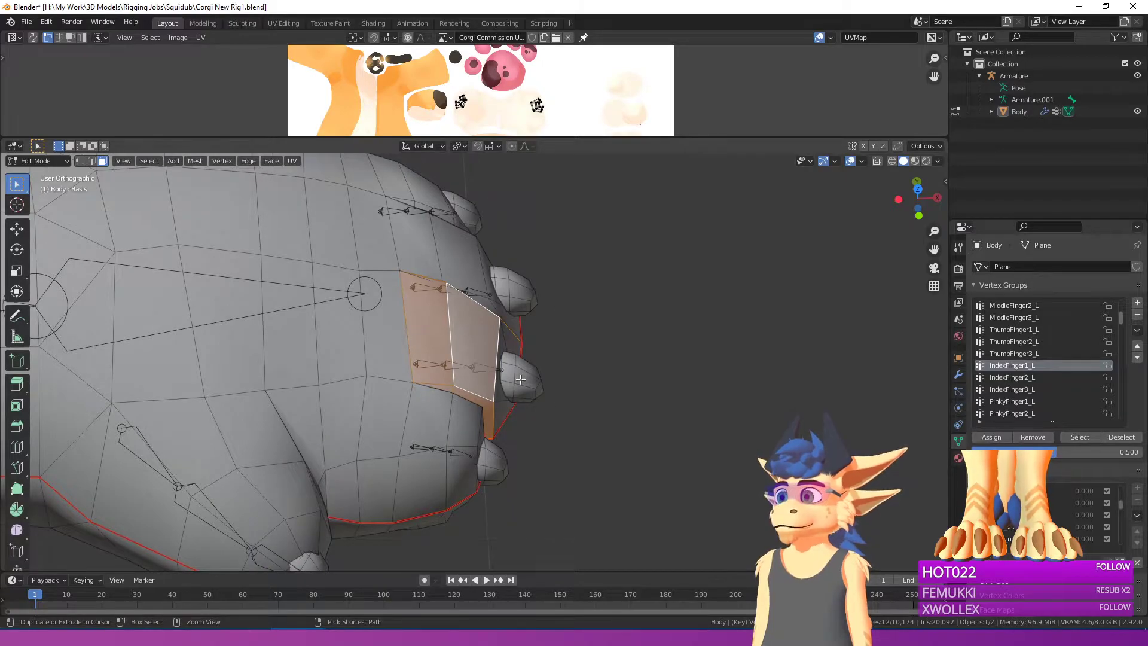
{"action": "key", "text": "ctrl+KP_Add"}
{"action": "key", "text": "ctrl+KP_Subtract"}
{"action": "key", "text": "l"}
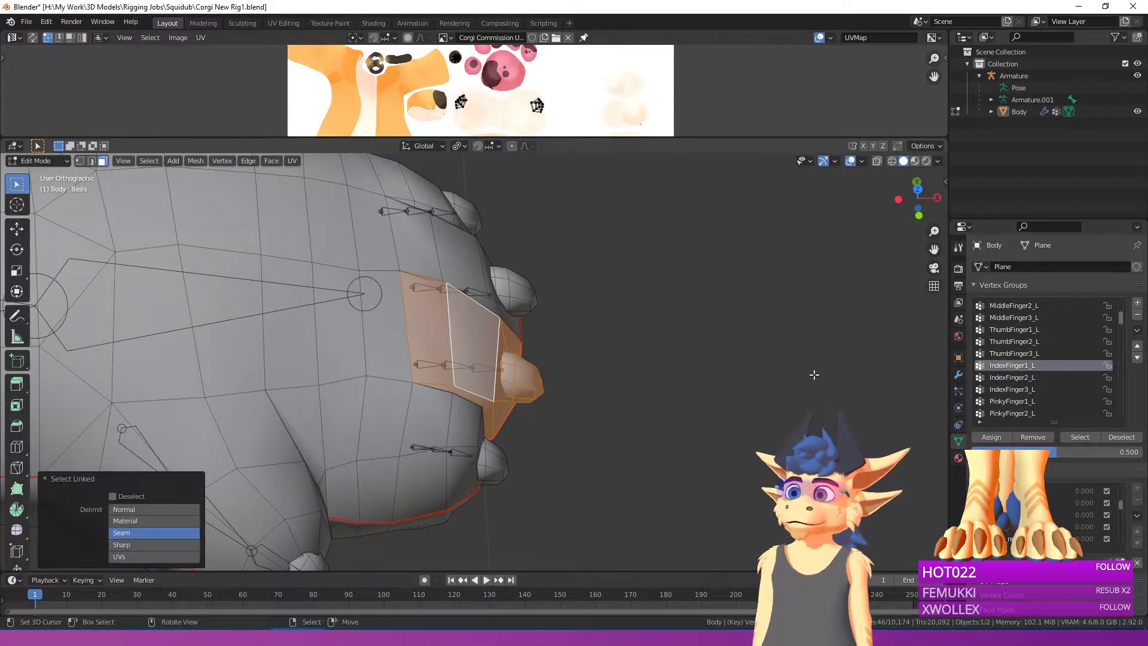
Step: Assign the selected middle finger and claw faces to the MiddleFinger1_L vertex group
{"action": "scroll", "coordinate": [1010, 335], "scroll_direction": "up", "scroll_amount": 1}
{"action": "scroll", "coordinate": [1018, 326], "scroll_direction": "up", "scroll_amount": 1}
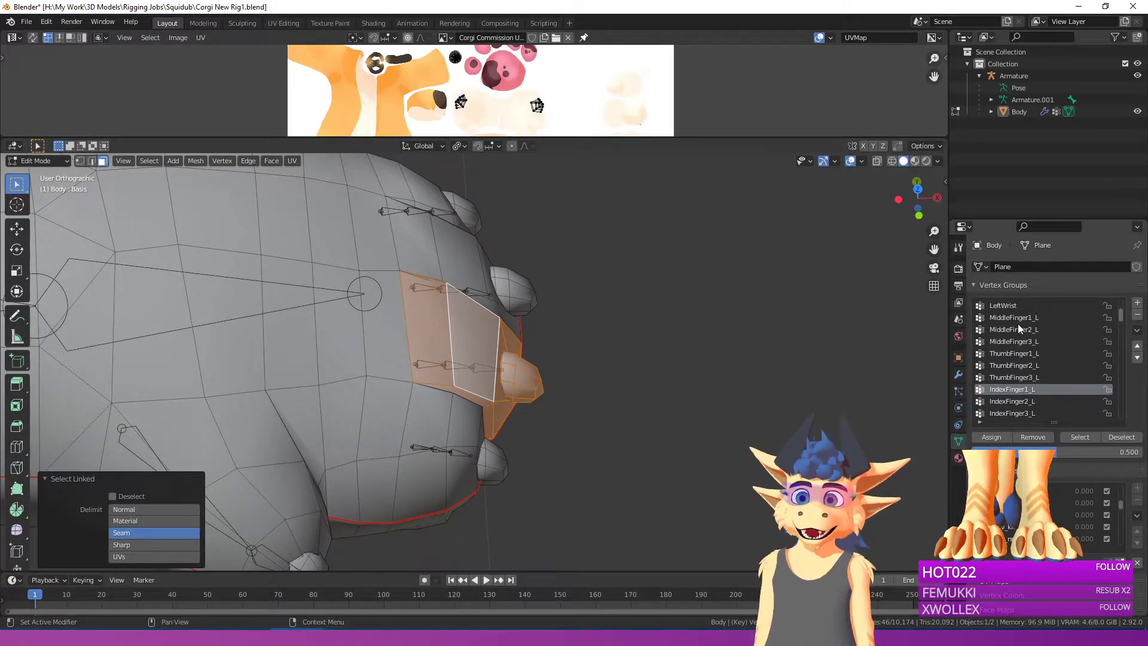
{"action": "left_click", "coordinate": [1017, 319]}
{"action": "left_click", "coordinate": [993, 435]}
Step: Select the face loops around the finger between the middle finger and the pinky, adding its claw and the enclosed fingertip faces
{"action": "middle_click_drag", "start_coordinate": [521, 335], "coordinate": [541, 416], "text": "shift"}
{"action": "right_click", "coordinate": [435, 321]}
{"action": "right_click", "coordinate": [444, 360], "text": "alt"}
{"action": "right_click", "coordinate": [458, 328], "text": "alt"}
{"action": "right_click", "coordinate": [433, 289], "text": "alt"}
{"action": "right_click", "coordinate": [471, 305], "text": "alt+shift"}
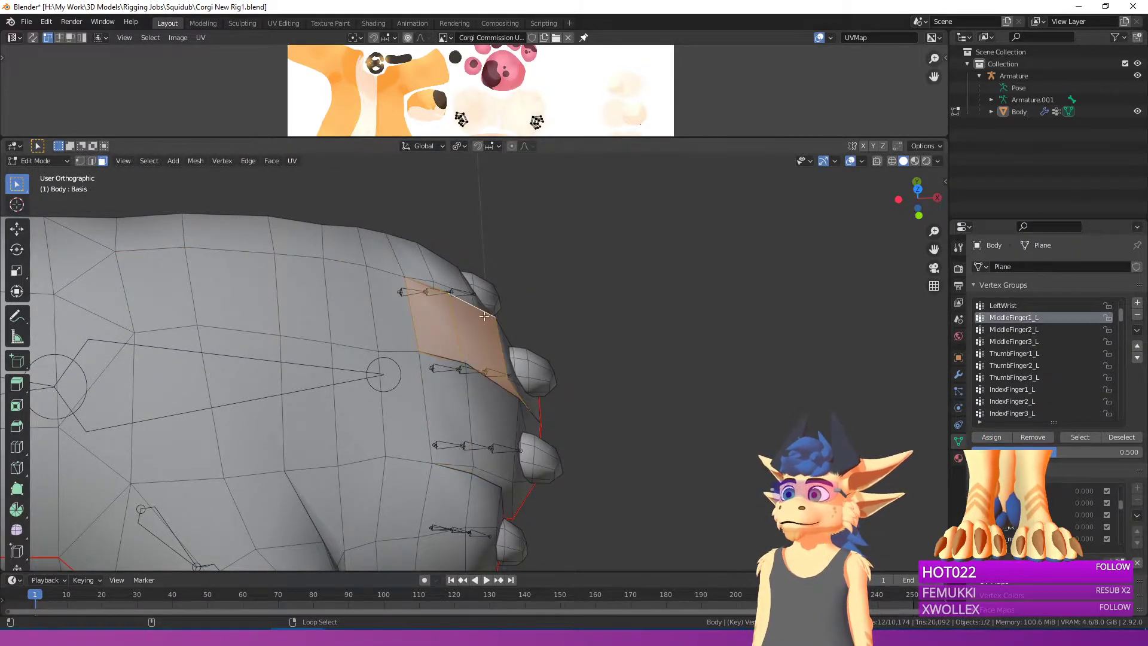
{"action": "key", "text": "l"}
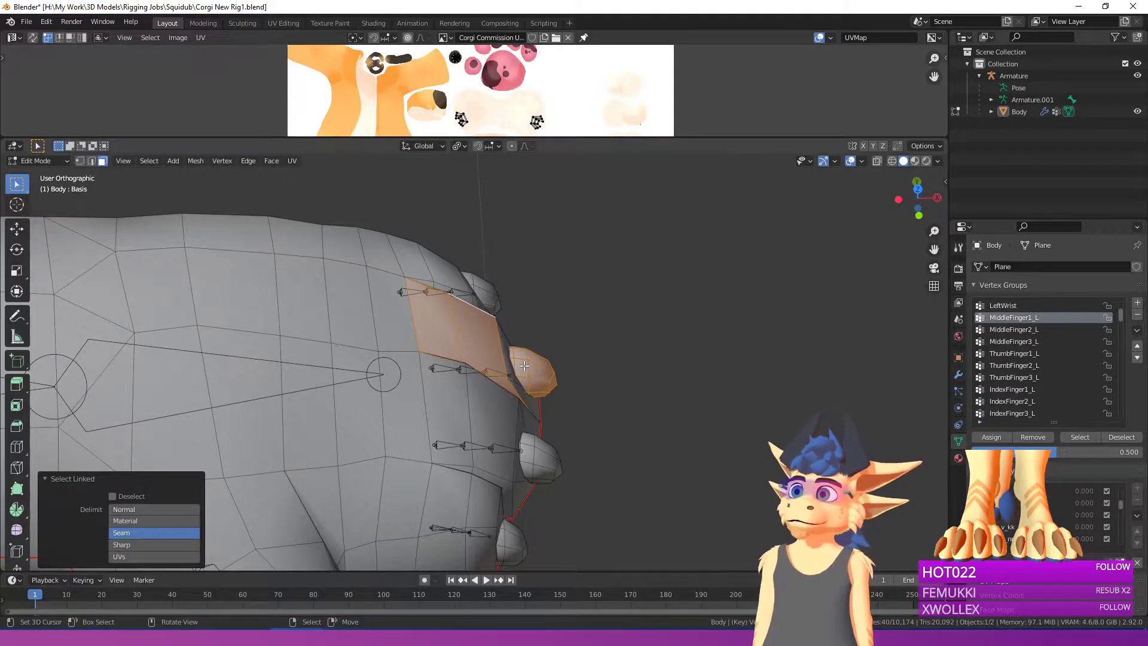
{"action": "key", "text": "ctrl+KP_Add"}
{"action": "key", "text": "ctrl+KP_Subtract"}
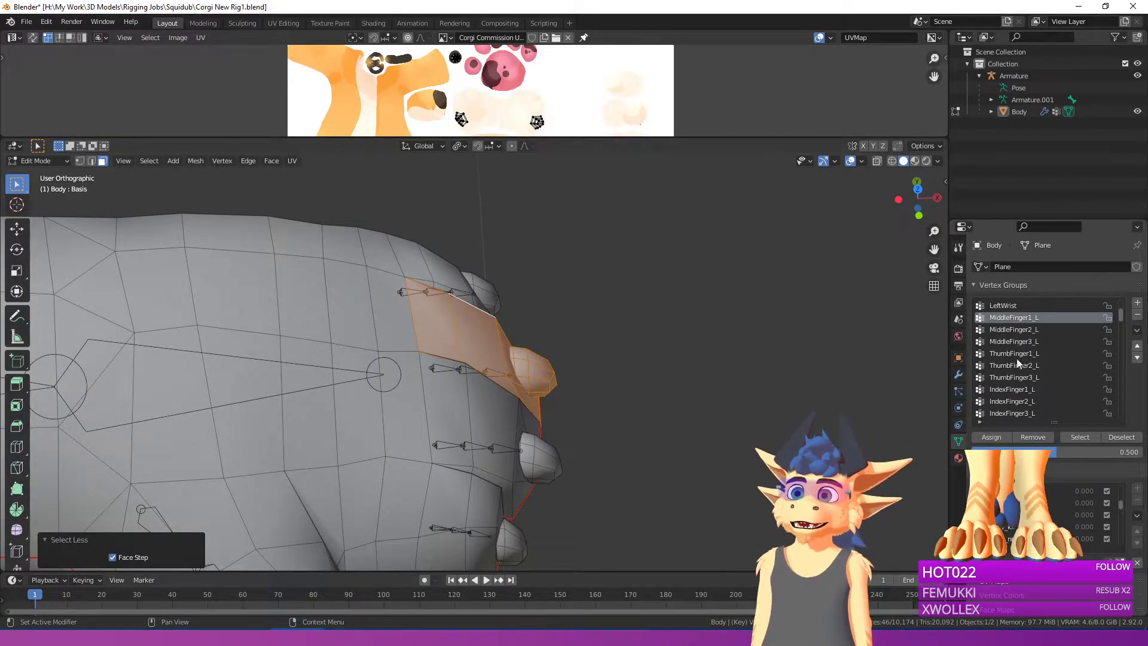
Step: Find the PinkyFinger1_L.001 vertex group and assign the selected finger and claw faces to it
{"action": "scroll", "coordinate": [1017, 352], "scroll_direction": "down", "scroll_amount": 4}
{"action": "scroll", "coordinate": [1012, 355], "scroll_direction": "up", "scroll_amount": 6}
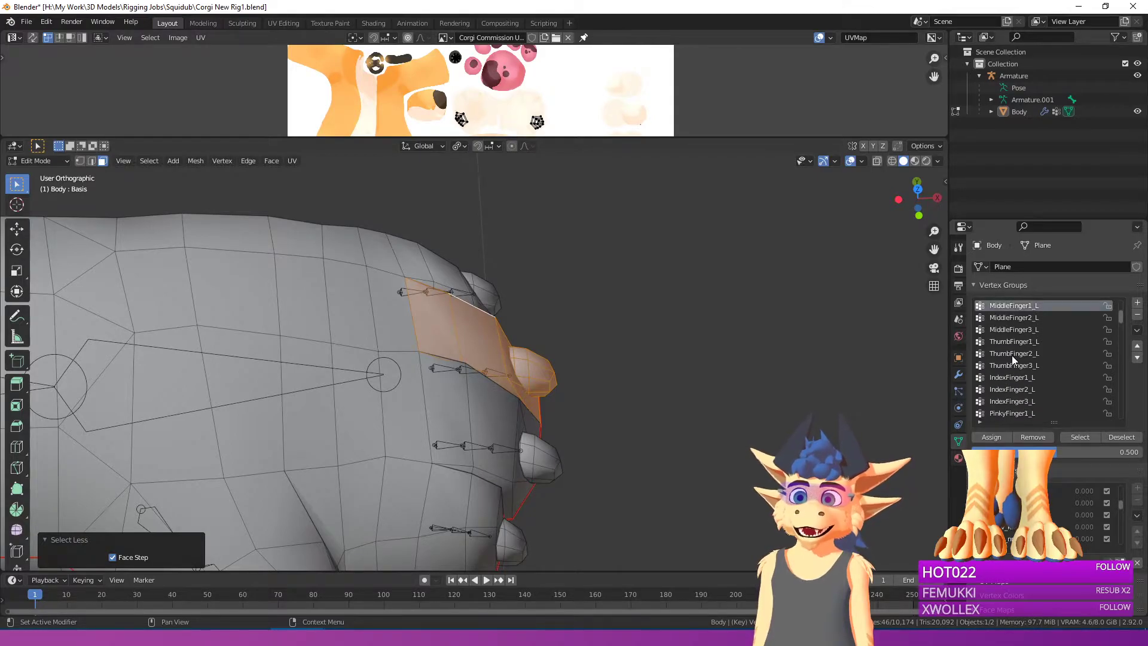
{"action": "scroll", "coordinate": [1011, 355], "scroll_direction": "down", "scroll_amount": 14}
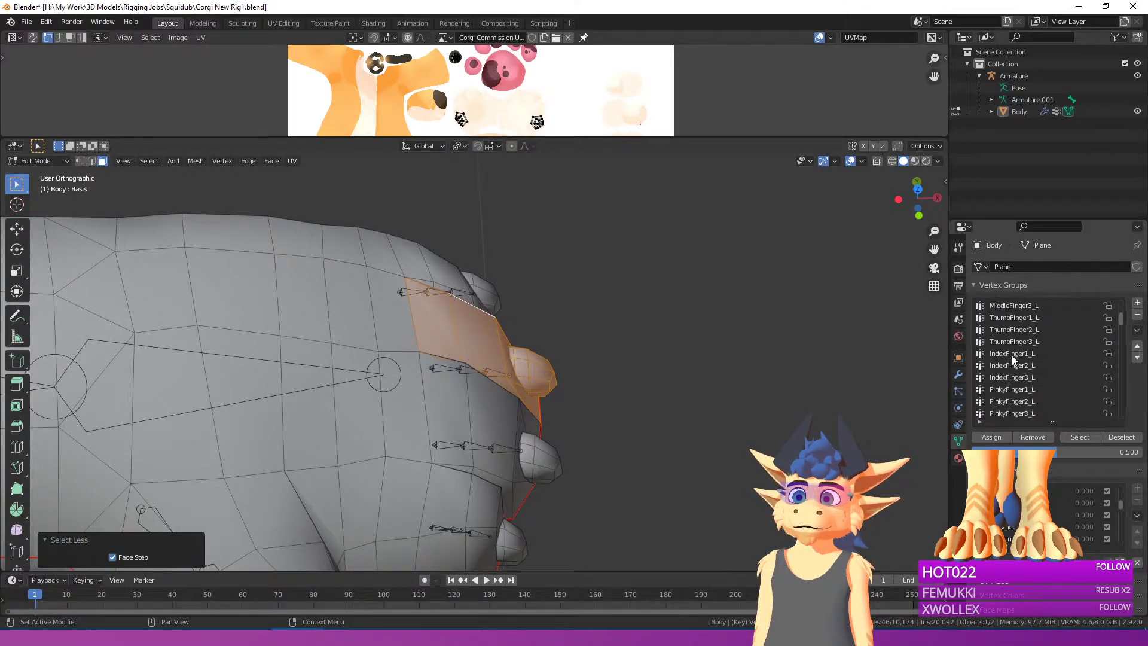
{"action": "scroll", "coordinate": [1012, 355], "scroll_direction": "down", "scroll_amount": 10}
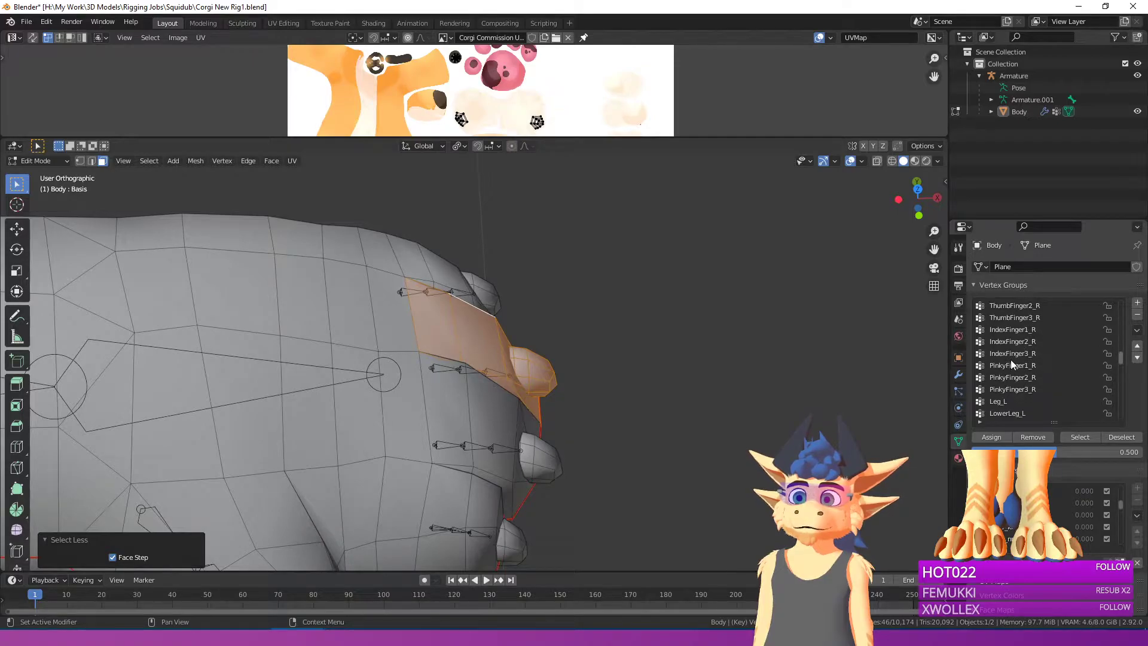
{"action": "scroll", "coordinate": [1015, 361], "scroll_direction": "down", "scroll_amount": 7}
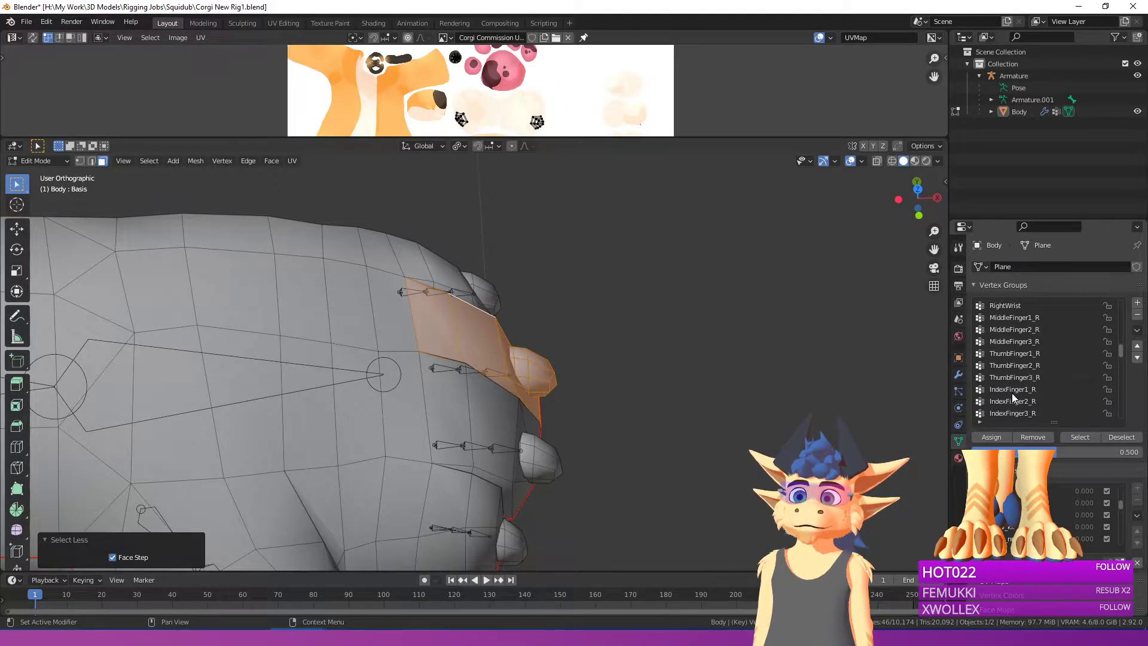
{"action": "scroll", "coordinate": [1012, 393], "scroll_direction": "up", "scroll_amount": 17}
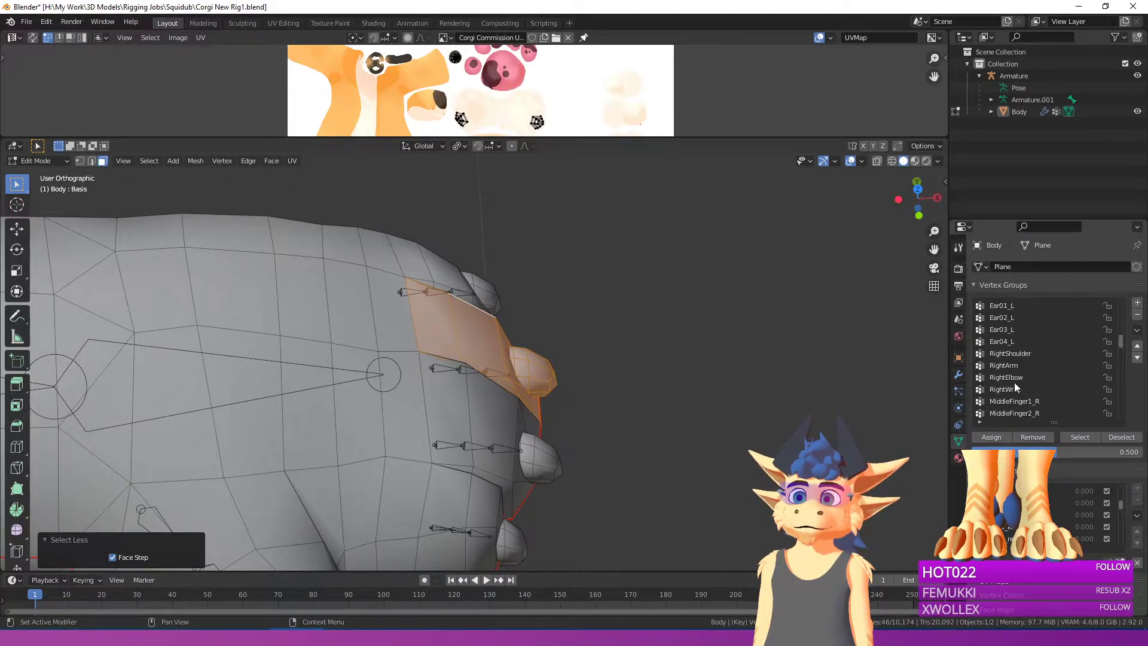
{"action": "scroll", "coordinate": [1009, 368], "scroll_direction": "up", "scroll_amount": 10}
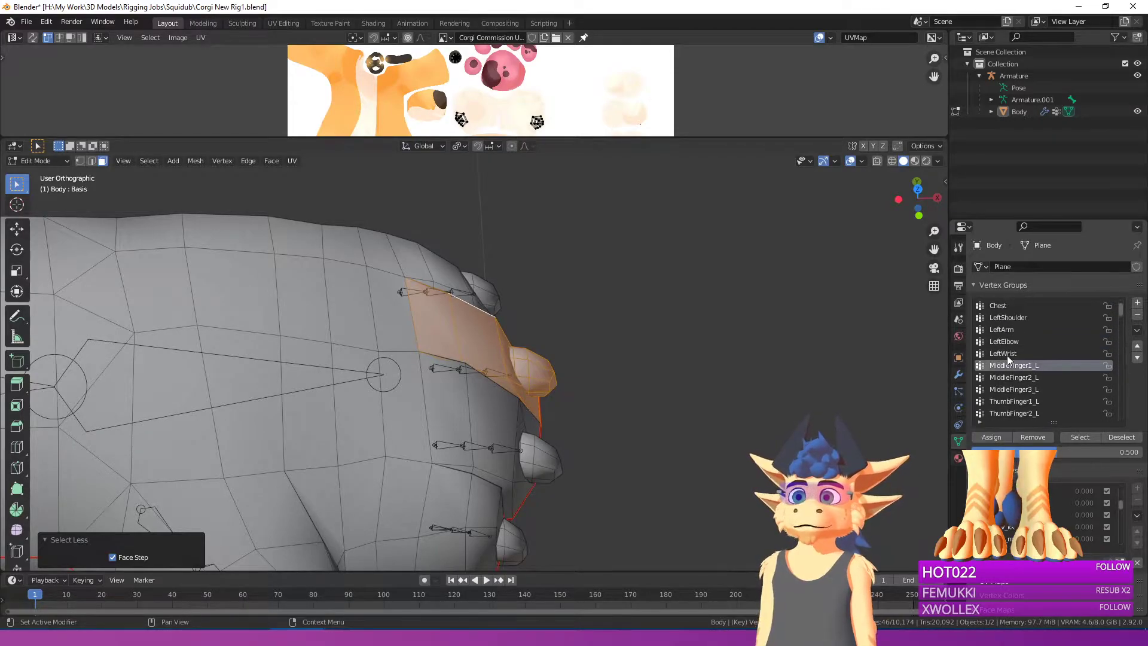
{"action": "scroll", "coordinate": [1006, 354], "scroll_direction": "down", "scroll_amount": 5}
{"action": "scroll", "coordinate": [1013, 363], "scroll_direction": "down", "scroll_amount": 6}
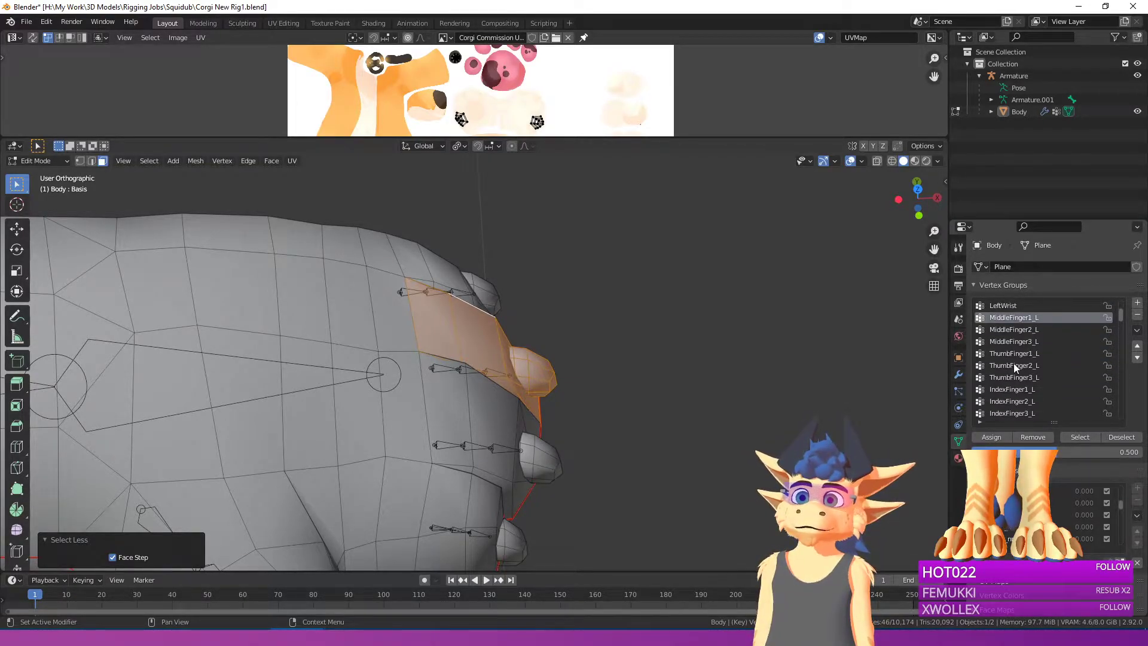
{"action": "scroll", "coordinate": [1010, 371], "scroll_direction": "down", "scroll_amount": 20}
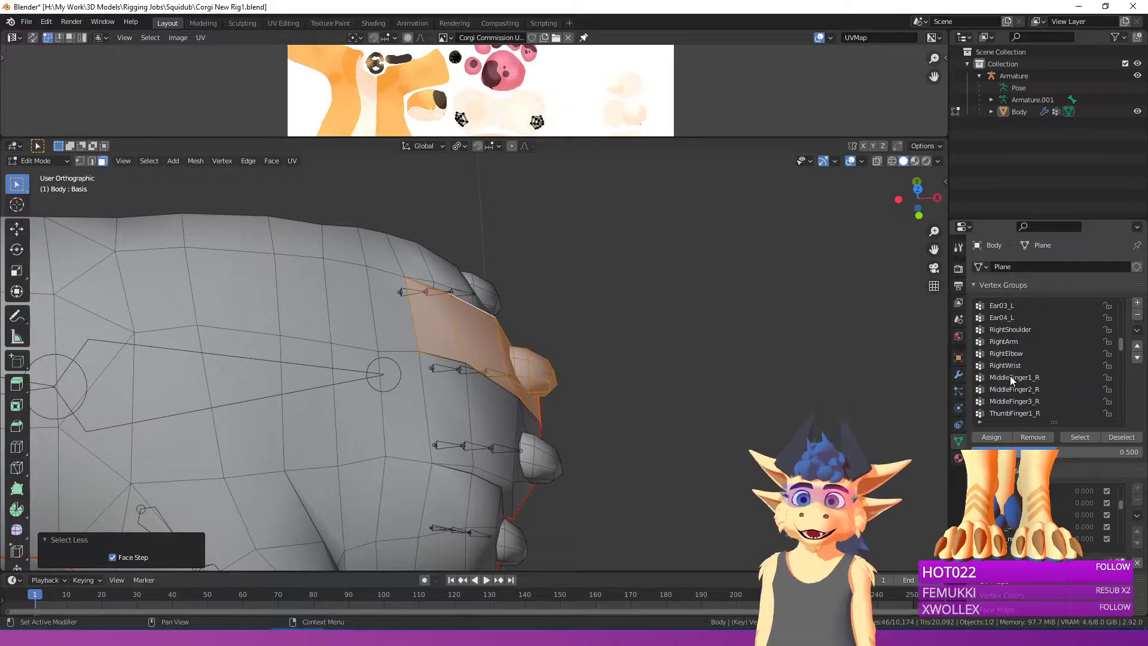
{"action": "scroll", "coordinate": [1009, 377], "scroll_direction": "down", "scroll_amount": 8}
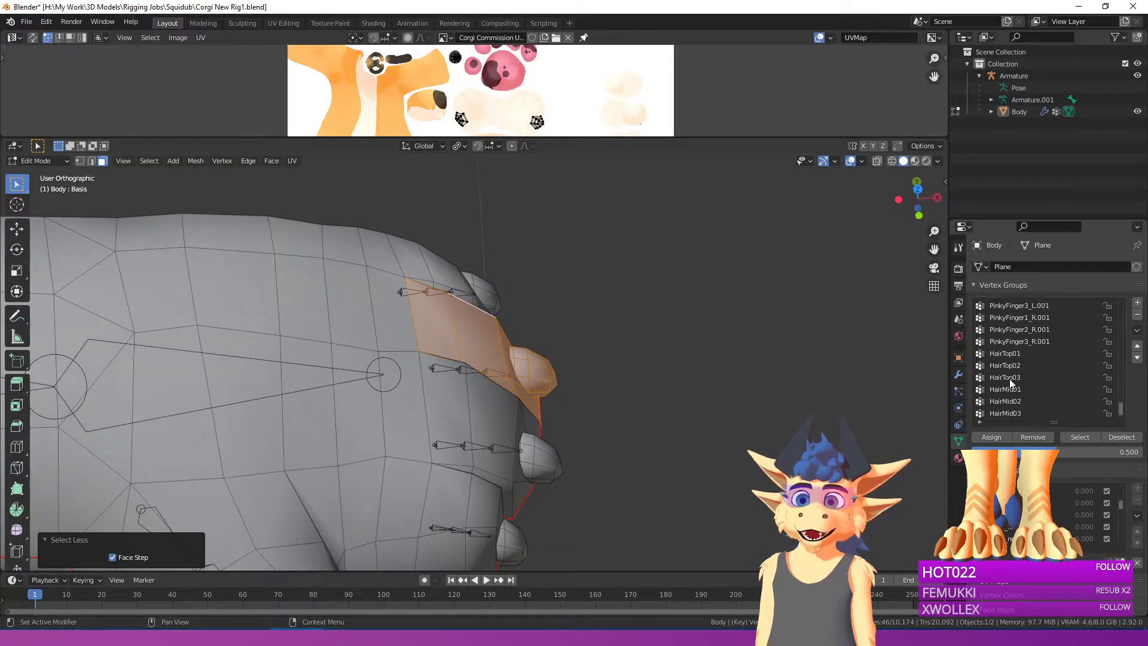
{"action": "left_click", "coordinate": [1020, 340]}
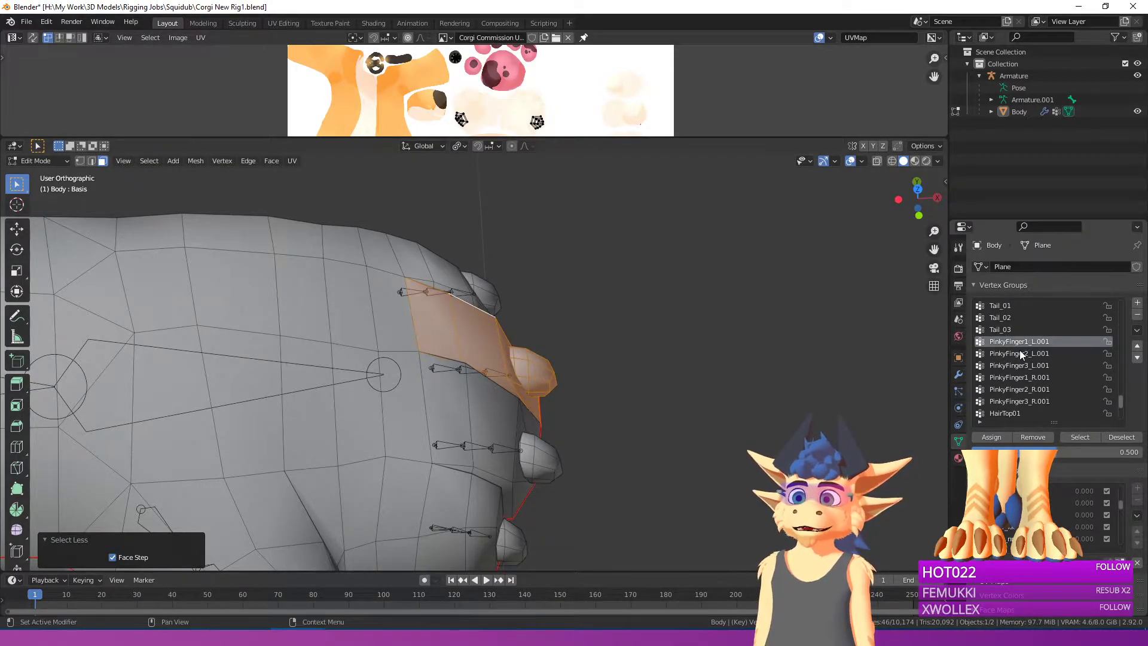
{"action": "scroll", "coordinate": [1036, 352], "scroll_direction": "up", "scroll_amount": 1}
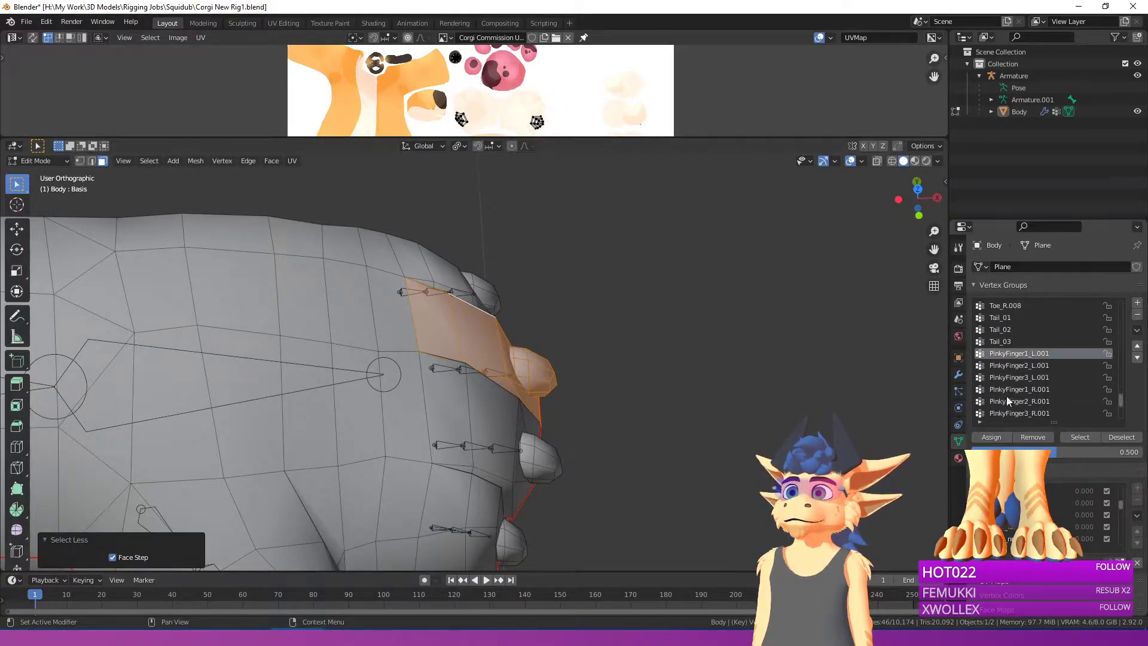
Step: Select the face loops around the outermost finger of the left paw together with its linked claw
{"action": "middle_click_drag", "start_coordinate": [578, 290], "coordinate": [575, 429]}
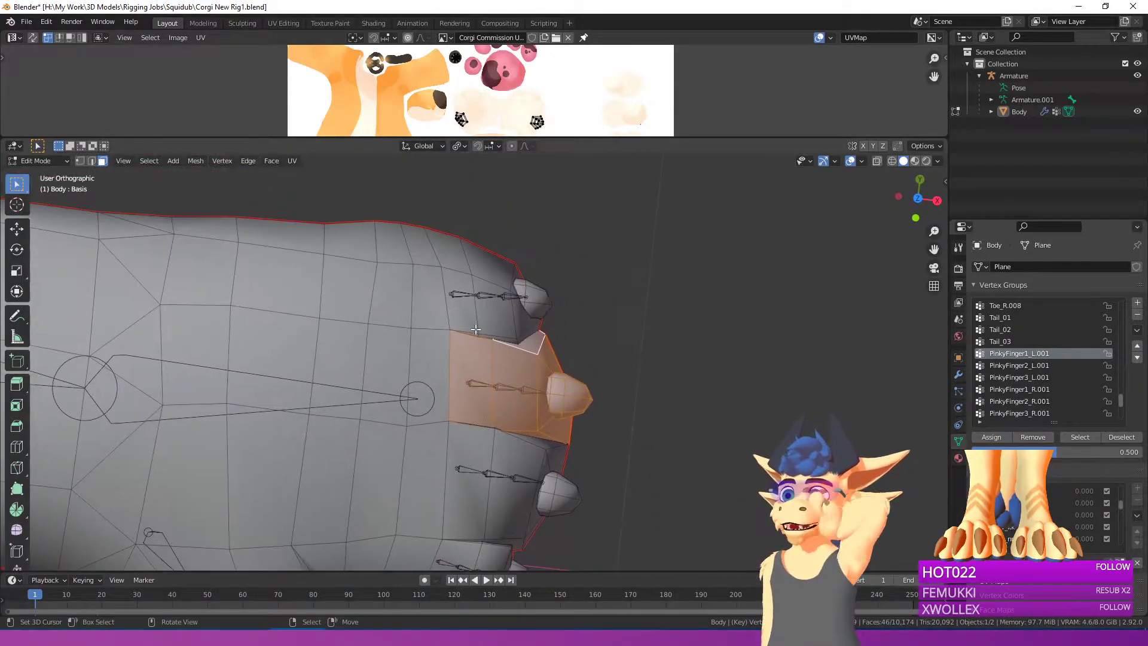
{"action": "right_click", "coordinate": [473, 300], "text": "alt"}
{"action": "right_click", "coordinate": [464, 274], "text": "alt"}
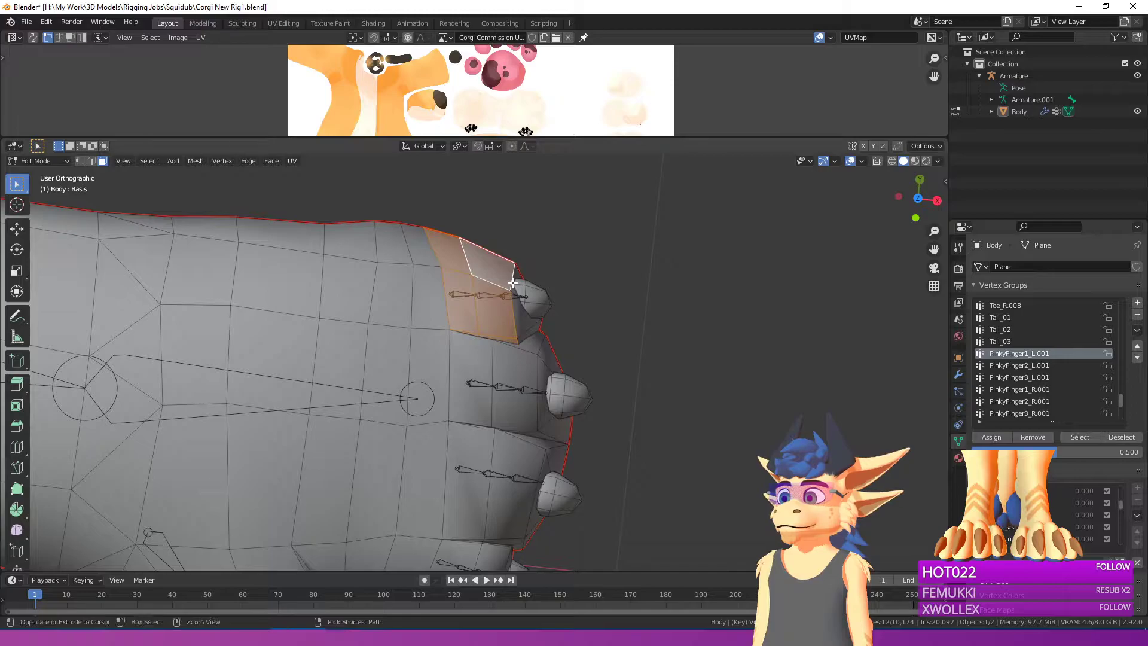
{"action": "key", "text": "ctrl+KP_Subtract"}
{"action": "key", "text": "ctrl+l"}
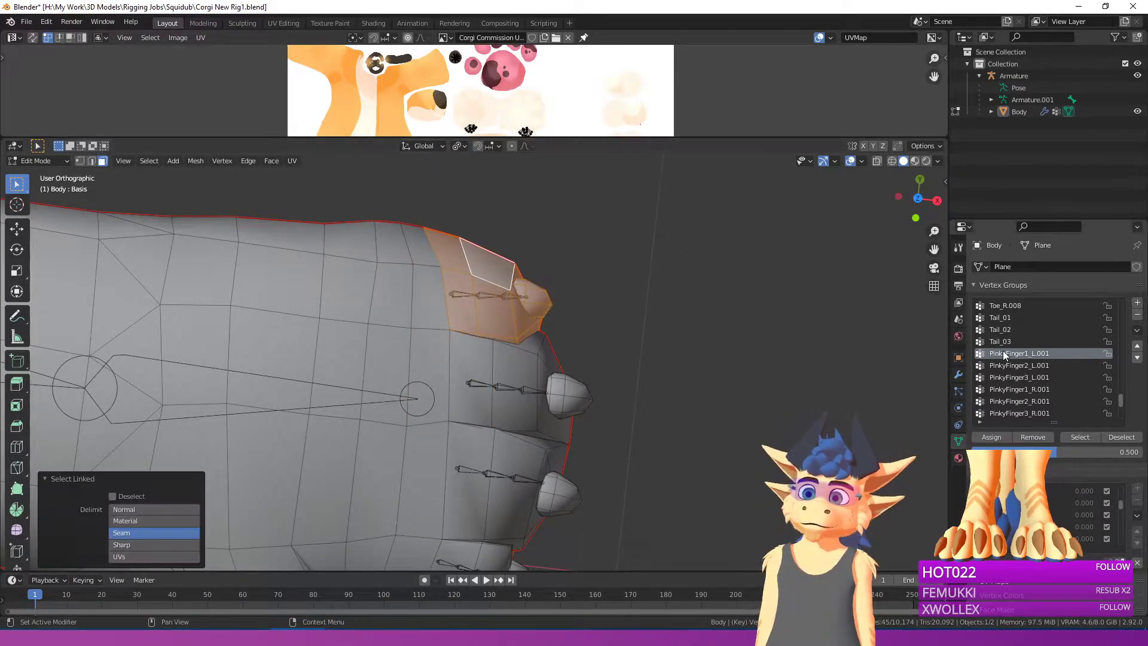
Step: Assign the selected outermost finger and claw faces to the PinkyFinger1_L vertex group
{"action": "scroll", "coordinate": [998, 341], "scroll_direction": "up", "scroll_amount": 5}
{"action": "scroll", "coordinate": [1016, 338], "scroll_direction": "up", "scroll_amount": 10}
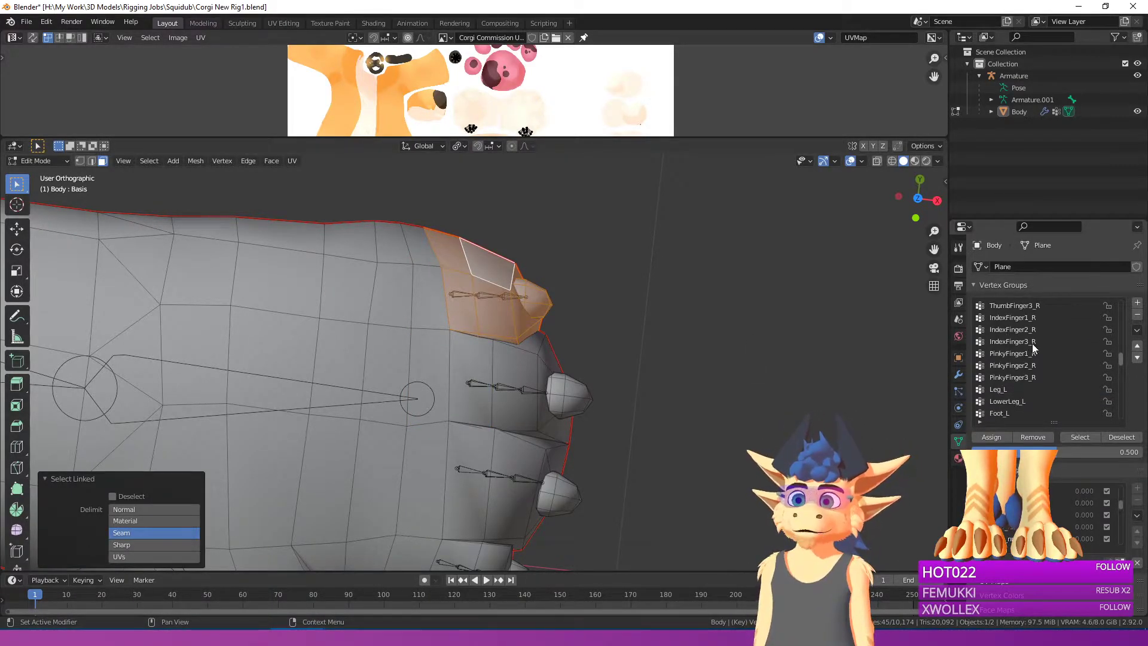
{"action": "scroll", "coordinate": [1021, 336], "scroll_direction": "up", "scroll_amount": 4}
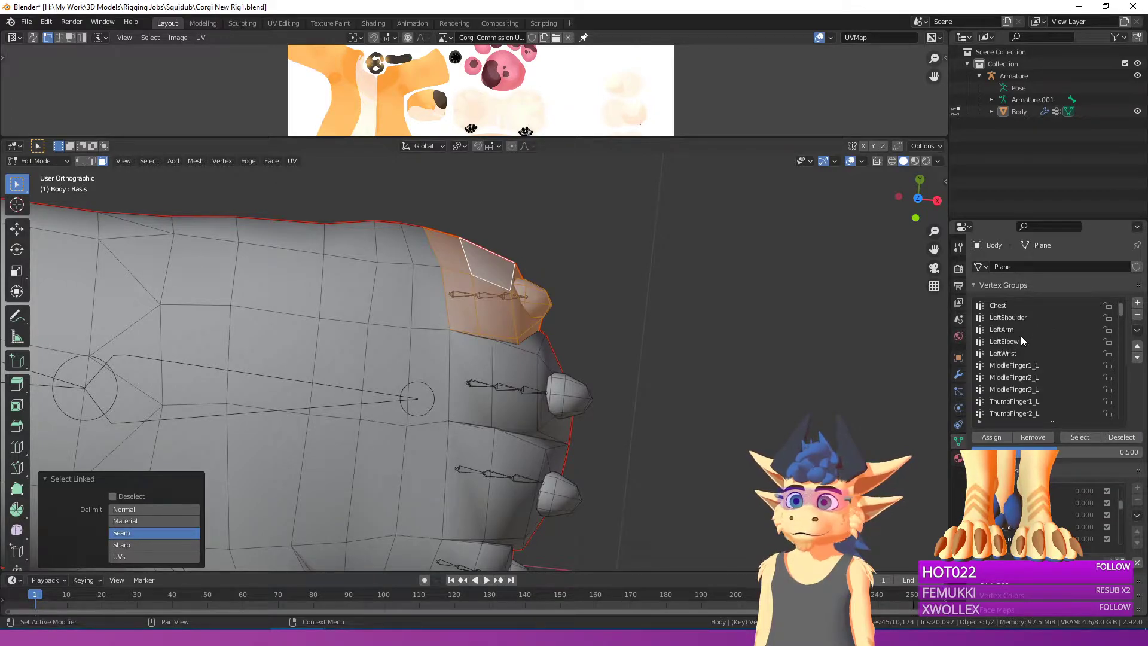
{"action": "left_click", "coordinate": [1026, 357]}
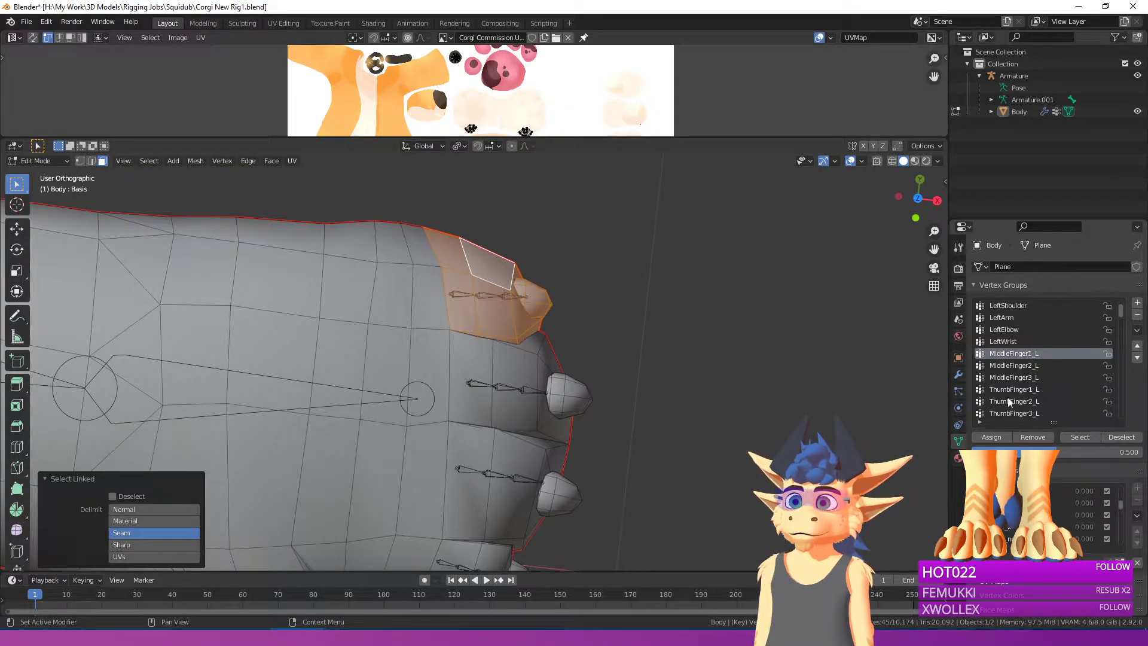
{"action": "scroll", "coordinate": [1013, 389], "scroll_direction": "down", "scroll_amount": 7}
{"action": "left_click", "coordinate": [1010, 377]}
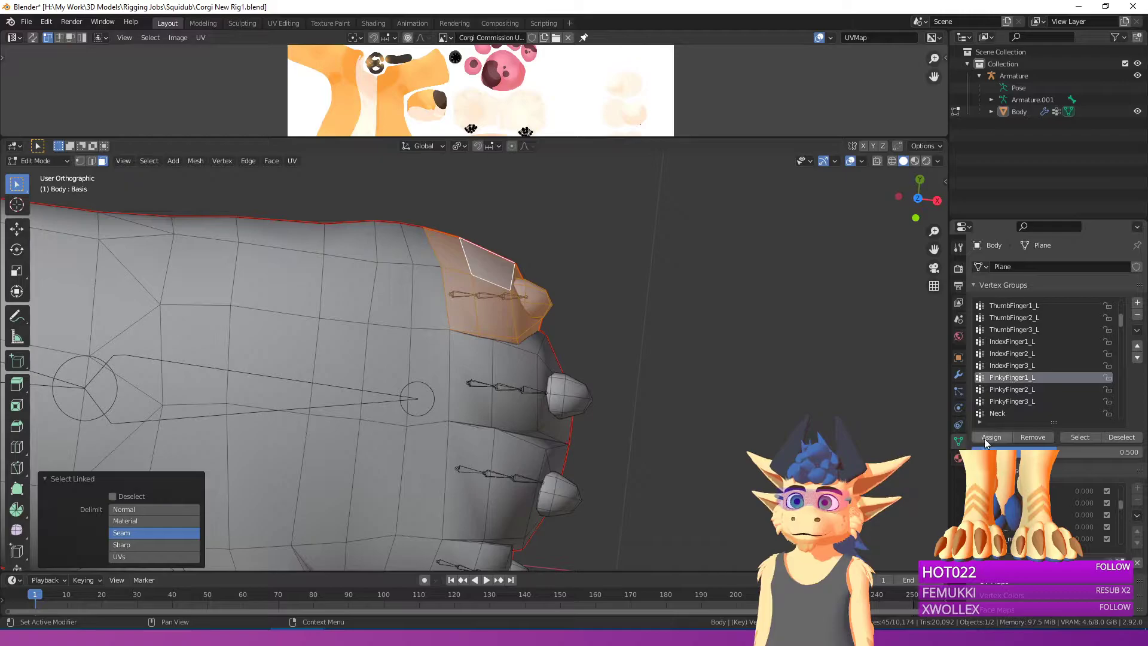
Step: Leave mesh editing, select the armature and switch it to Pose Mode
{"action": "key", "text": "Tab"}
{"action": "middle_click_drag", "start_coordinate": [598, 389], "coordinate": [360, 459]}
{"action": "left_click", "coordinate": [349, 472]}
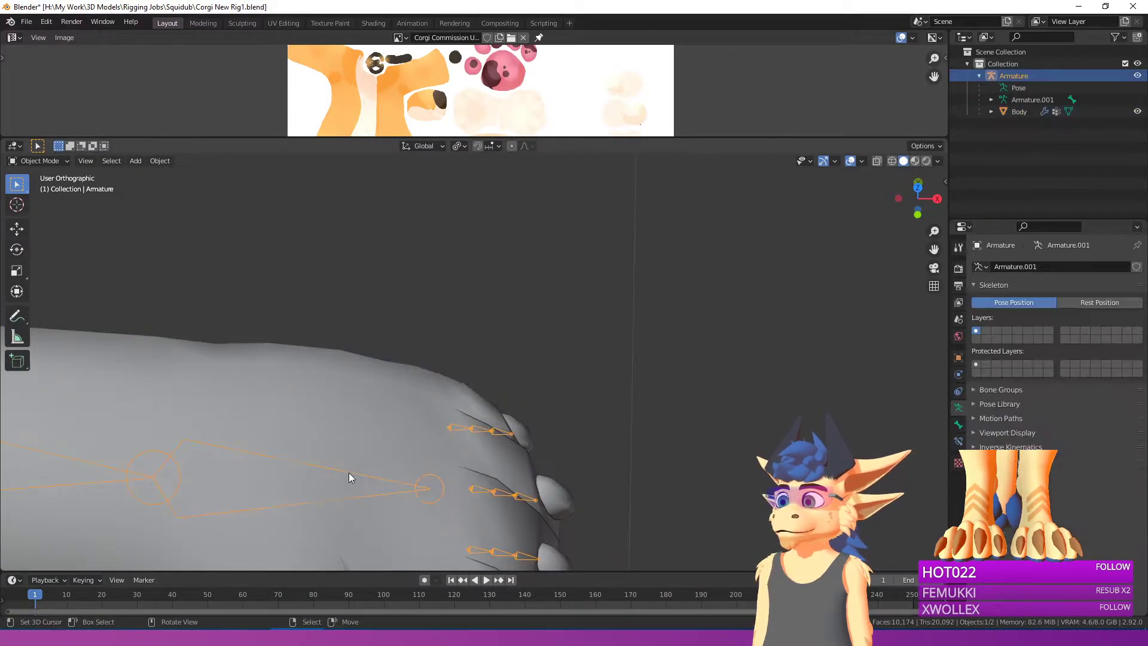
{"action": "middle_click_drag", "start_coordinate": [49, 483], "coordinate": [163, 253], "text": "shift"}
{"action": "left_click", "coordinate": [33, 160]}
{"action": "left_click", "coordinate": [36, 199]}
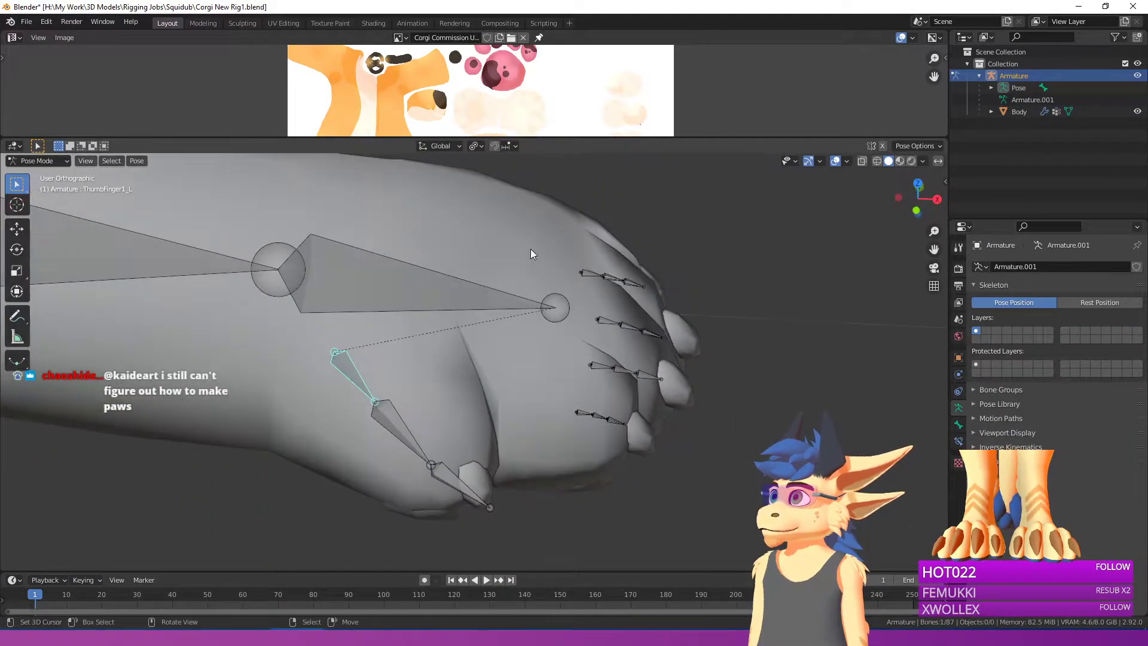
Step: Test the paw's deformation with a free trial rotation of the LeftWrist bone, leaving the pose as it was
{"action": "left_click", "coordinate": [541, 247]}
{"action": "key", "text": "r"}
{"action": "key", "text": "r"}
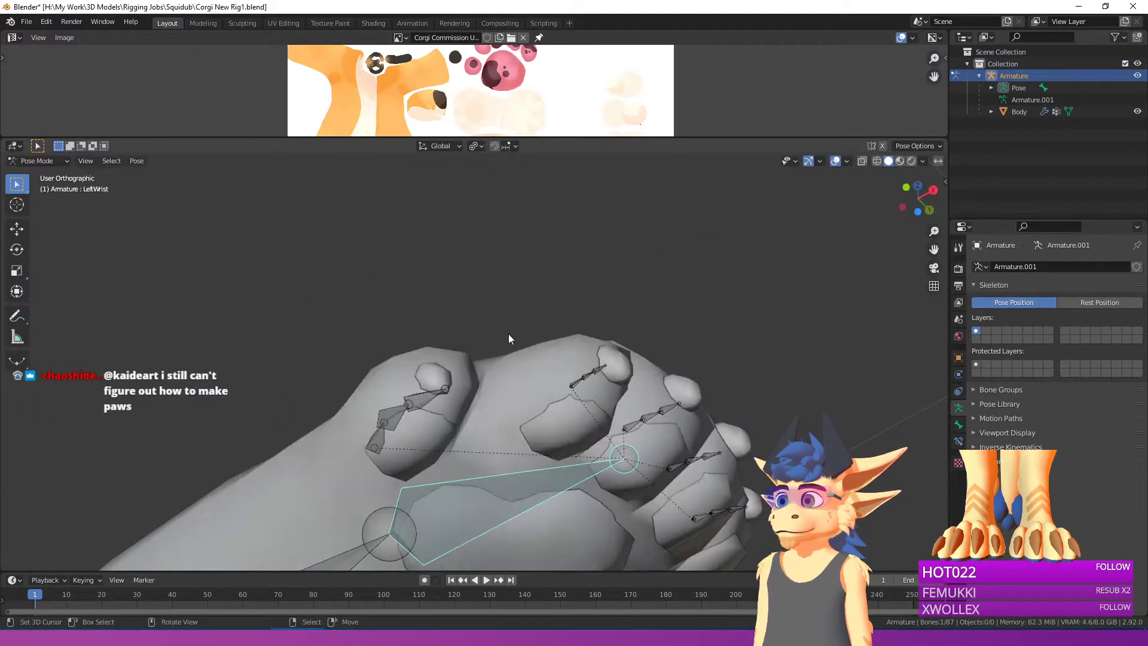
{"action": "key", "text": "Escape"}
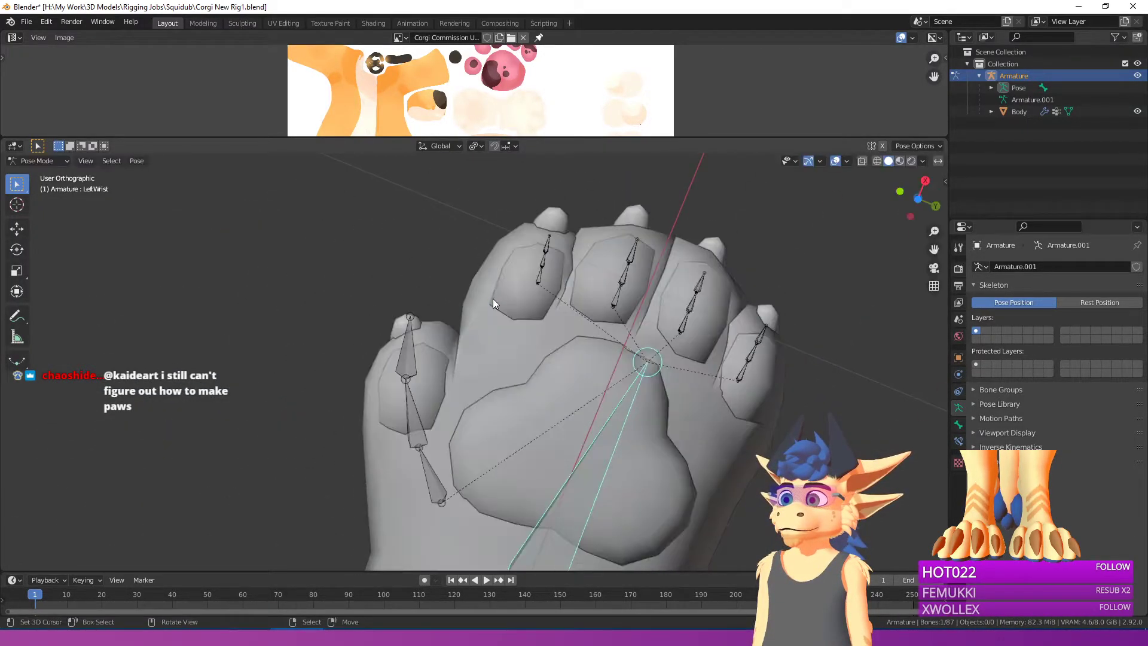
Step: Leave Pose Mode, open the body mesh in Edit Mode and select the index finger's linked pad
{"action": "key", "text": "Tab"}
{"action": "left_click", "coordinate": [50, 163]}
{"action": "left_click", "coordinate": [55, 175]}
{"action": "right_click", "coordinate": [508, 264]}
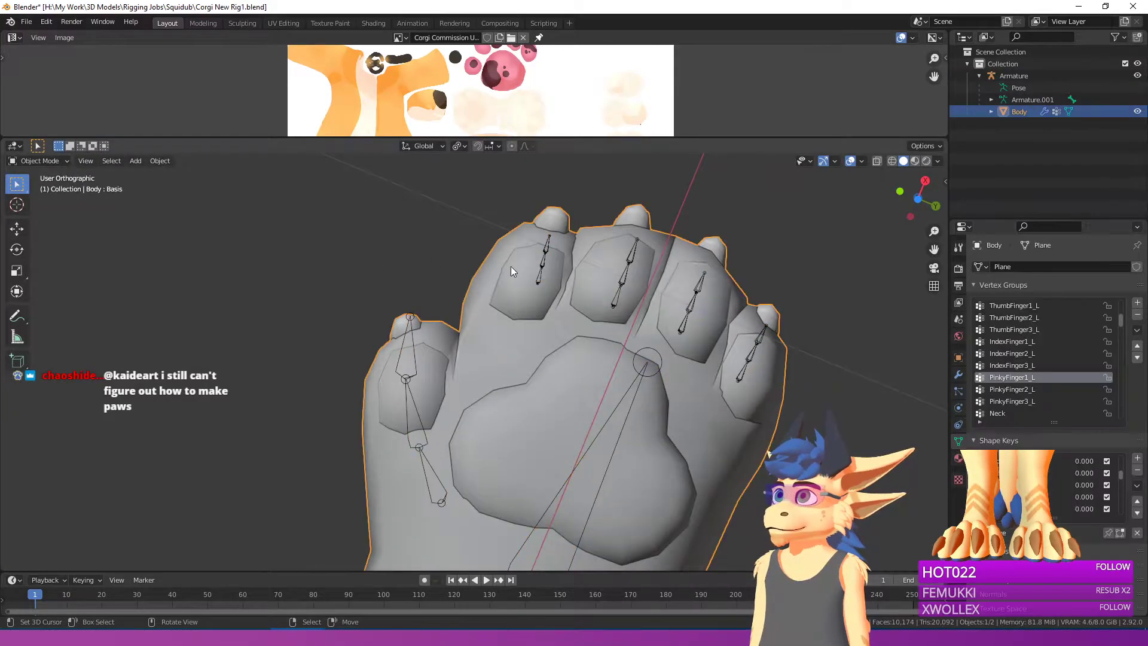
{"action": "key", "text": "Tab"}
{"action": "right_click", "coordinate": [523, 272]}
{"action": "key", "text": "l"}
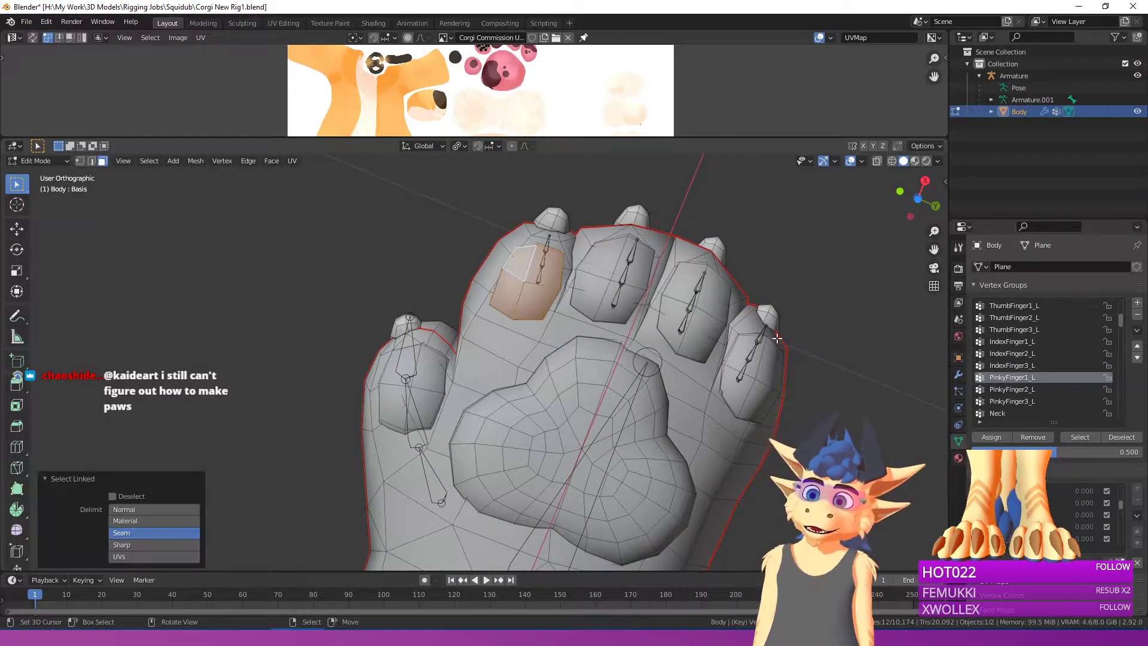
Step: Assign the selected index finger pad to the IndexFinger1_L vertex group
{"action": "scroll", "coordinate": [1027, 377], "scroll_direction": "up", "scroll_amount": 4}
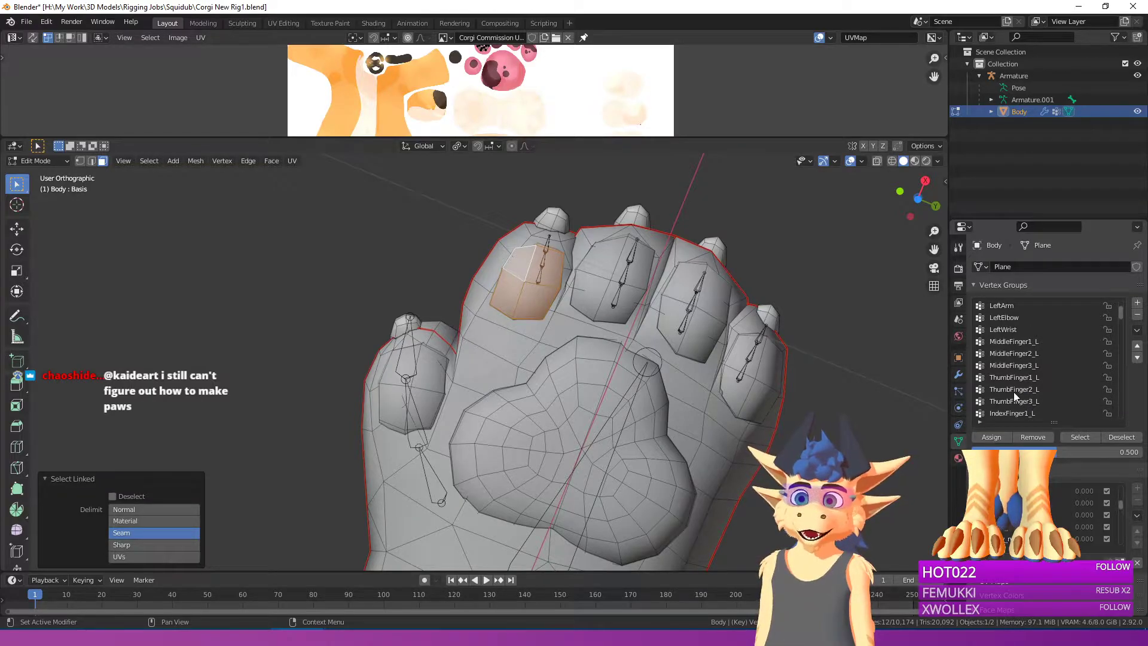
{"action": "left_click", "coordinate": [1014, 390]}
{"action": "left_click", "coordinate": [991, 437]}
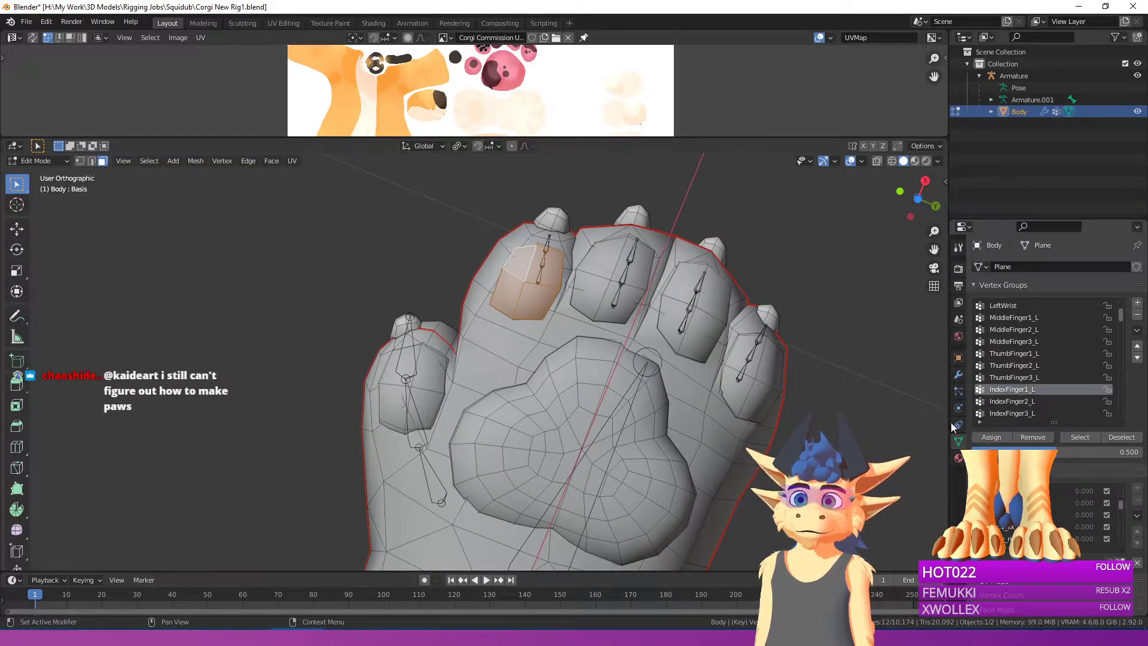
Step: Select the middle finger's linked pad and assign it to the MiddleFinger1_L vertex group
{"action": "right_click", "coordinate": [606, 279]}
{"action": "key", "text": "l"}
{"action": "scroll", "coordinate": [1019, 364], "scroll_direction": "down", "scroll_amount": 7}
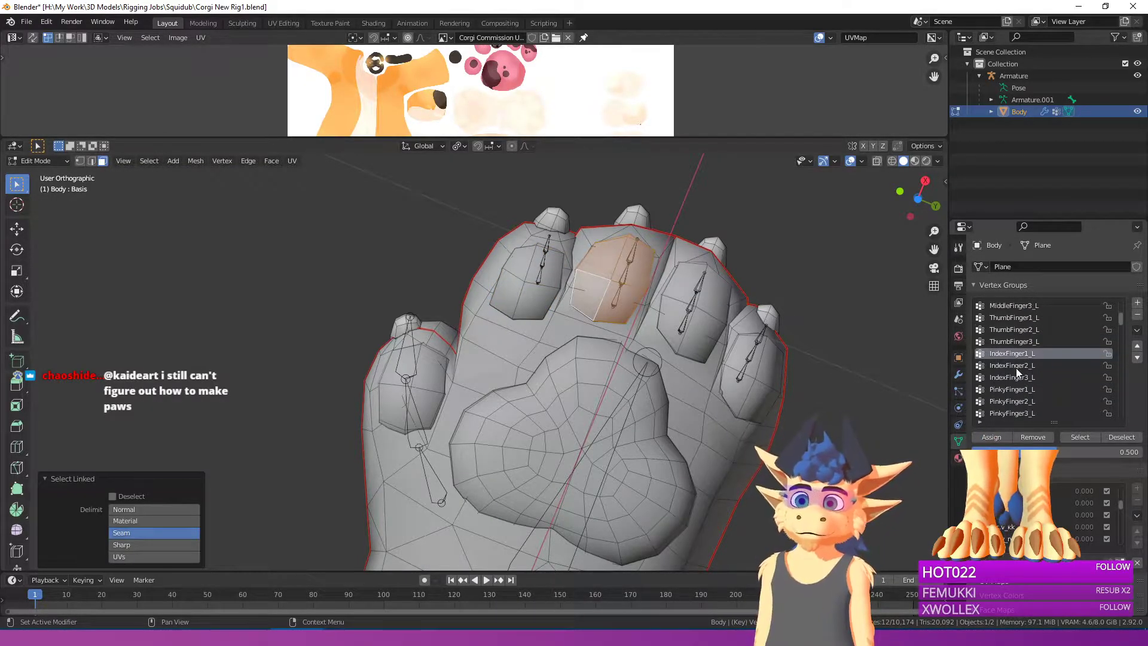
{"action": "scroll", "coordinate": [1016, 367], "scroll_direction": "up", "scroll_amount": 6}
{"action": "left_click", "coordinate": [1013, 306]}
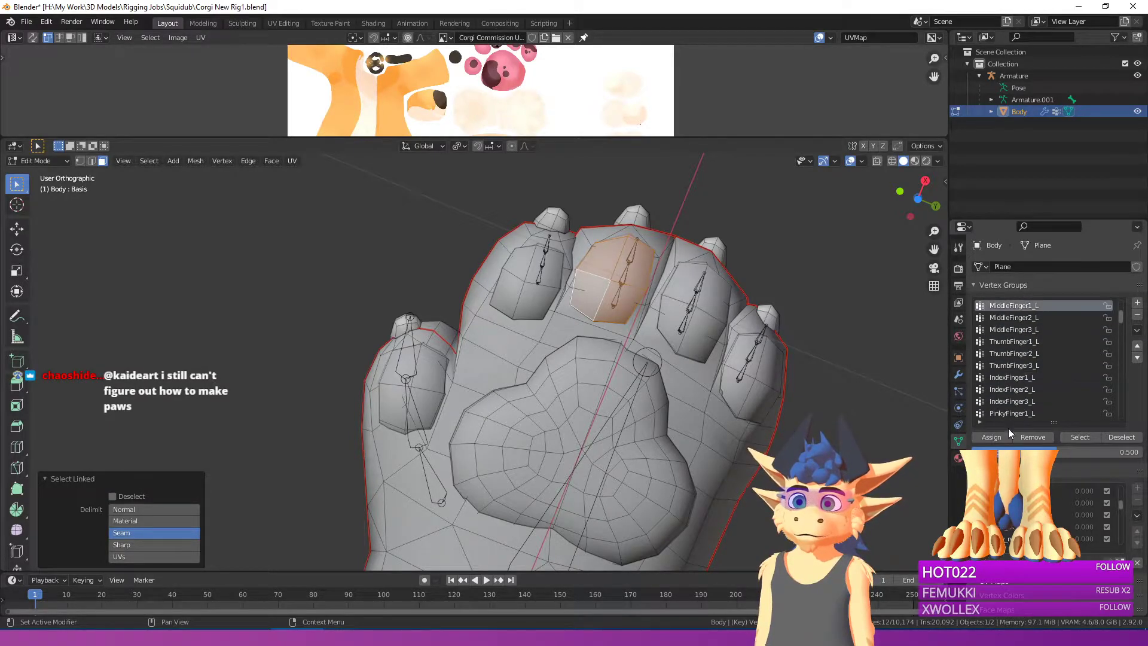
{"action": "left_click", "coordinate": [991, 437]}
Step: Select the linked pad of the finger beside the outermost one and assign it to the PinkyFinger1_L.001 vertex group
{"action": "middle_click_drag", "start_coordinate": [688, 305], "coordinate": [621, 302], "text": "shift"}
{"action": "right_click", "coordinate": [618, 303]}
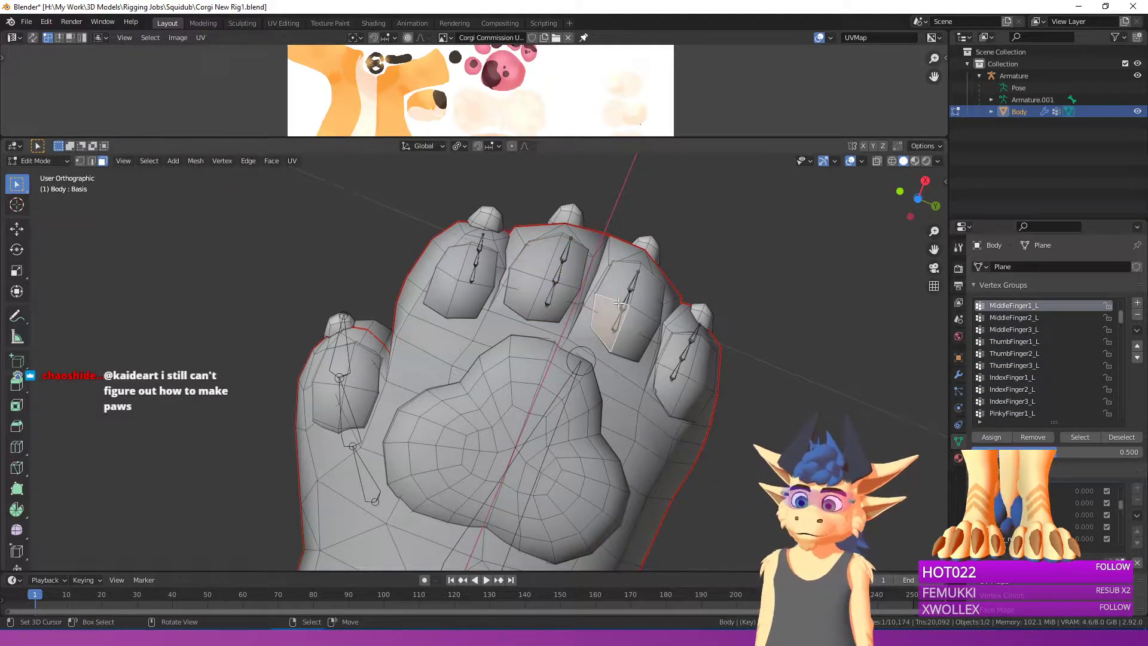
{"action": "key", "text": "l"}
{"action": "scroll", "coordinate": [1013, 346], "scroll_direction": "down", "scroll_amount": 1}
{"action": "left_click", "coordinate": [1011, 364]}
{"action": "scroll", "coordinate": [1016, 382], "scroll_direction": "down", "scroll_amount": 10}
{"action": "scroll", "coordinate": [1021, 379], "scroll_direction": "down", "scroll_amount": 15}
{"action": "scroll", "coordinate": [1021, 380], "scroll_direction": "down", "scroll_amount": 11}
{"action": "left_click", "coordinate": [1006, 354]}
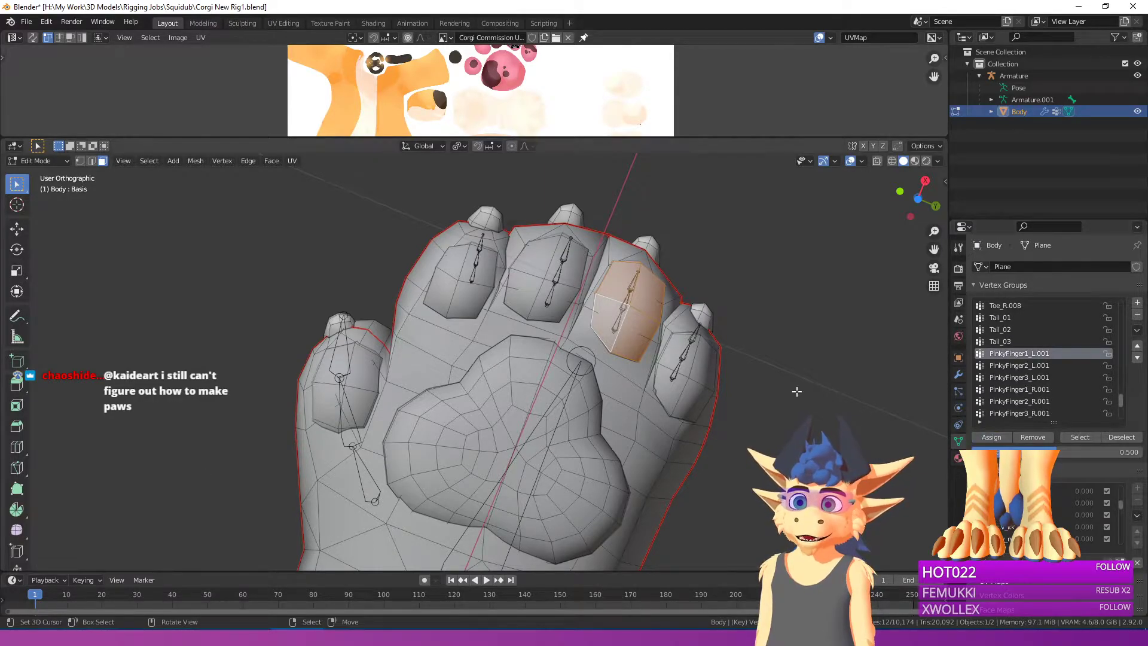
Step: Select the outermost finger's linked pad and assign it to the PinkyFinger3_L vertex group with weight 1.000
{"action": "scroll", "coordinate": [854, 401], "scroll_direction": "up", "scroll_amount": 3}
{"action": "scroll", "coordinate": [783, 371], "scroll_direction": "down", "scroll_amount": 1}
{"action": "right_click", "coordinate": [776, 365]}
{"action": "key", "text": "l"}
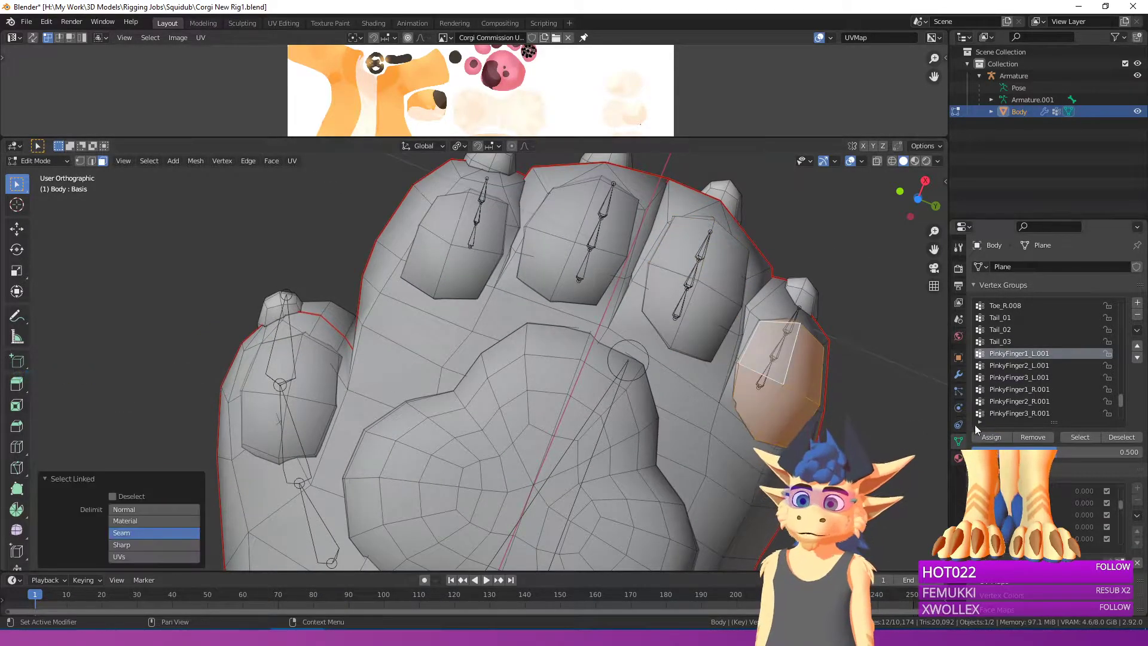
{"action": "scroll", "coordinate": [996, 370], "scroll_direction": "up", "scroll_amount": 20}
{"action": "scroll", "coordinate": [998, 368], "scroll_direction": "down", "scroll_amount": 10}
{"action": "scroll", "coordinate": [1019, 368], "scroll_direction": "up", "scroll_amount": 4}
{"action": "left_click", "coordinate": [1019, 365]}
{"action": "left_click", "coordinate": [992, 437]}
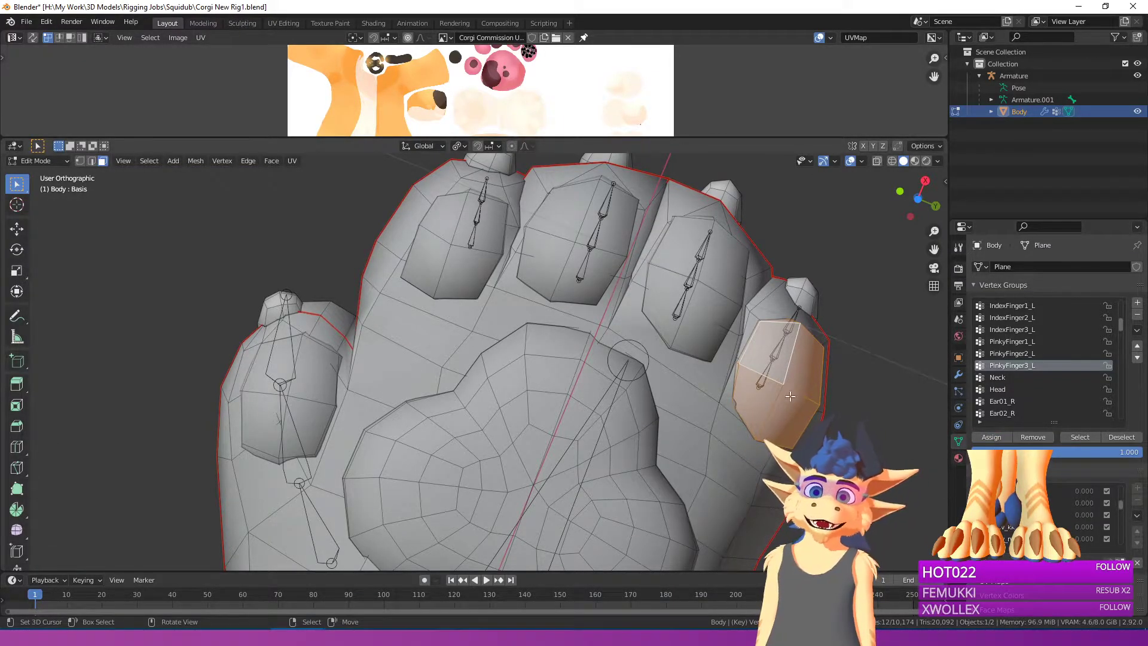
Step: Leave mesh editing, select the armature and put it in Pose Mode
{"action": "scroll", "coordinate": [861, 387], "scroll_direction": "down", "scroll_amount": 5}
{"action": "middle_click_drag", "start_coordinate": [431, 334], "coordinate": [529, 383]}
{"action": "key", "text": "Tab"}
{"action": "right_click", "coordinate": [525, 381]}
{"action": "left_click", "coordinate": [31, 161]}
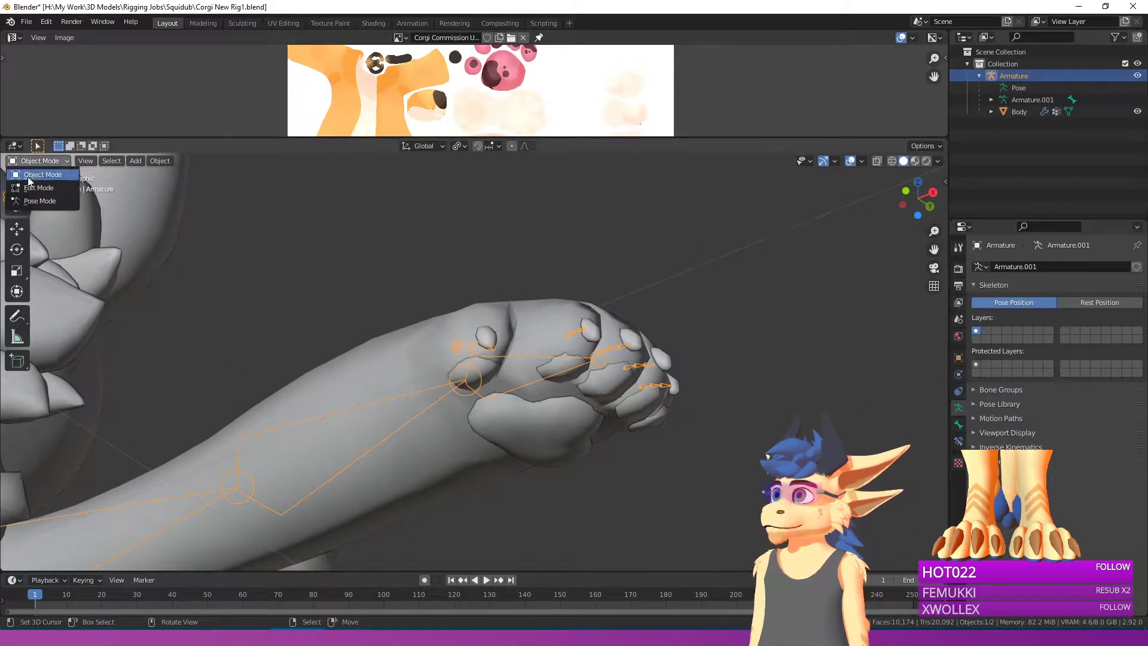
{"action": "left_click", "coordinate": [32, 201]}
Step: Check how the left paw deforms with several trial bone rotations, cancelling each one
{"action": "middle_click_drag", "start_coordinate": [421, 372], "coordinate": [498, 382]}
{"action": "key", "text": "r"}
{"action": "key", "text": "r"}
{"action": "right_click", "coordinate": [504, 349]}
{"action": "key", "text": "r"}
{"action": "right_click", "coordinate": [547, 334]}
{"action": "middle_click_drag", "start_coordinate": [547, 335], "coordinate": [598, 326]}
{"action": "key", "text": "r"}
{"action": "key", "text": "r"}
{"action": "right_click", "coordinate": [561, 385]}
Step: Return the armature to Object Mode, add the body mesh to the selection and enter Weight Paint mode
{"action": "scroll", "coordinate": [681, 334], "scroll_direction": "up", "scroll_amount": 3}
{"action": "left_click", "coordinate": [37, 161]}
{"action": "left_click", "coordinate": [42, 174]}
{"action": "left_click", "coordinate": [521, 265], "text": "shift"}
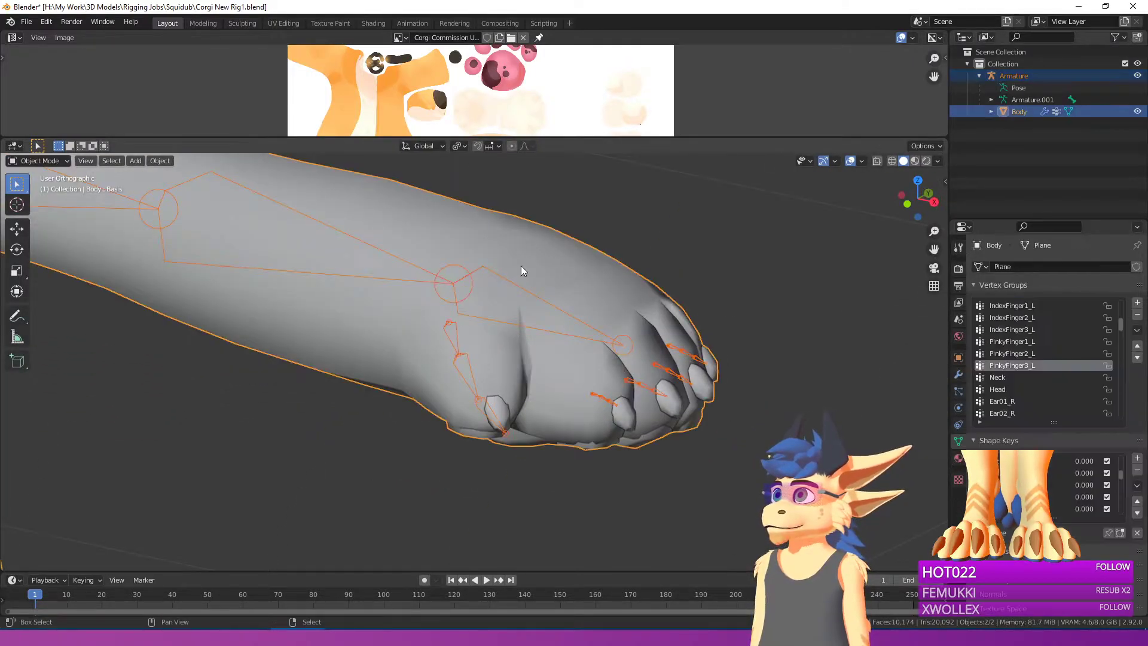
{"action": "left_click", "coordinate": [39, 161]}
{"action": "left_click", "coordinate": [48, 228]}
Step: Select the LeftWrist bone and examine its weight distribution around the wrist and palm
{"action": "mouse_move", "coordinate": [602, 281]}
{"action": "middle_mouse_down"}
{"action": "mouse_move", "coordinate": [532, 330]}
{"action": "mouse_move", "coordinate": [526, 362]}
{"action": "middle_mouse_up"}
{"action": "scroll", "coordinate": [532, 331], "scroll_direction": "down", "scroll_amount": 2}
{"action": "left_click", "coordinate": [532, 331], "text": "ctrl"}
{"action": "scroll", "coordinate": [642, 355], "scroll_direction": "down", "scroll_amount": 2}
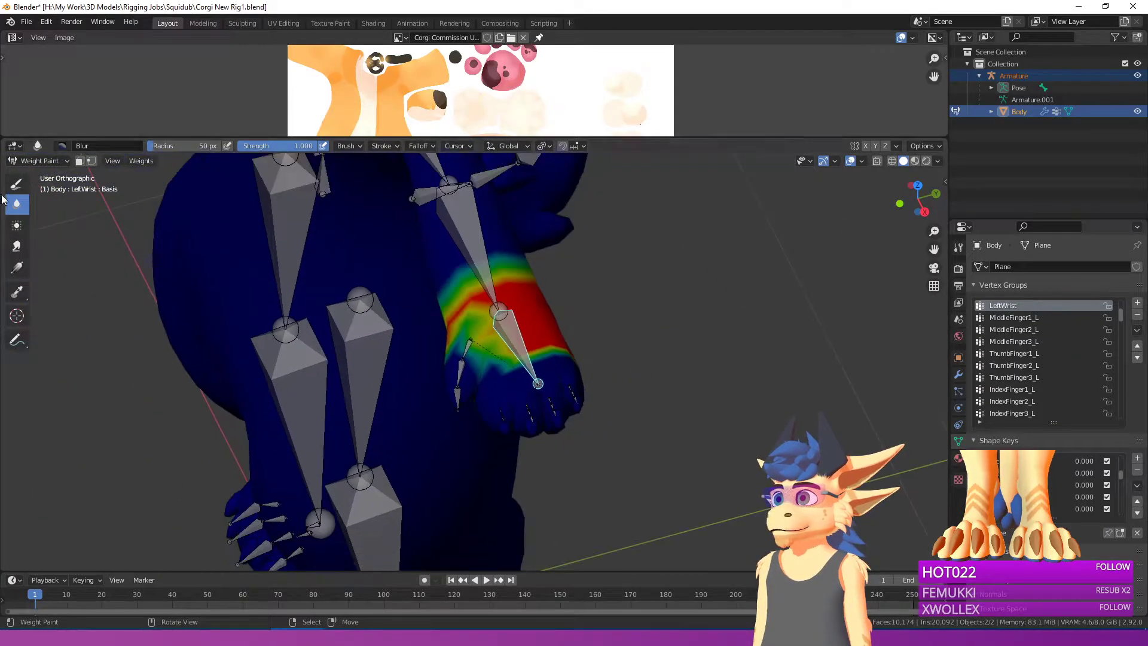
{"action": "scroll", "coordinate": [619, 357], "scroll_direction": "down", "scroll_amount": 1}
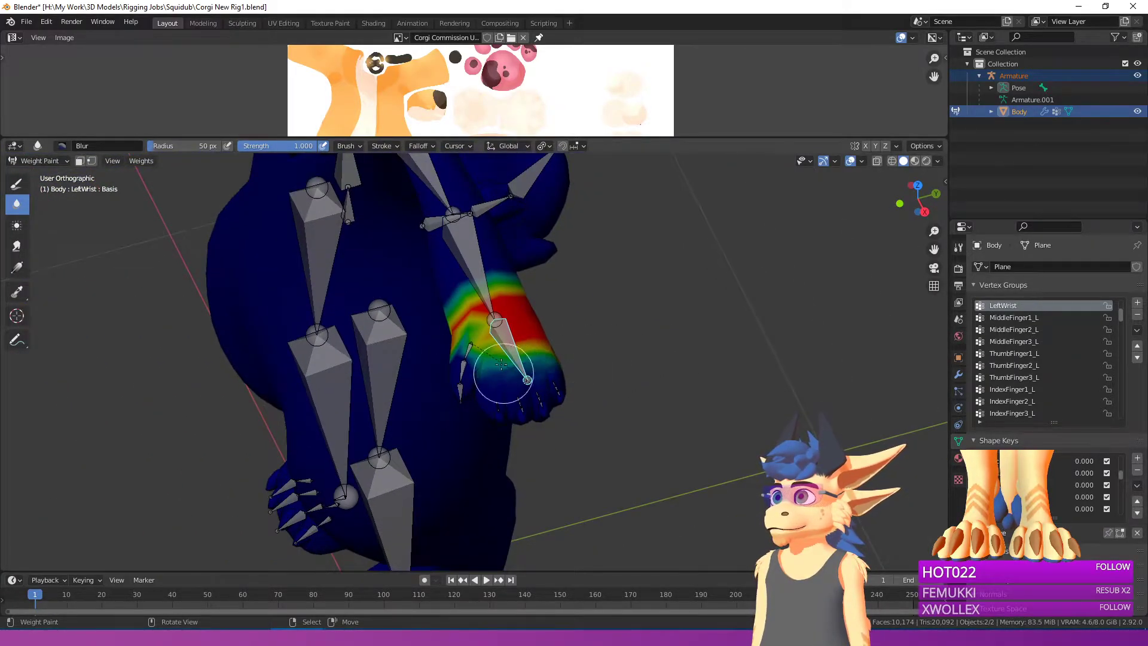
{"action": "mouse_move", "coordinate": [484, 335]}
{"action": "middle_mouse_down"}
{"action": "mouse_move", "coordinate": [436, 366]}
{"action": "mouse_move", "coordinate": [474, 377]}
{"action": "mouse_move", "coordinate": [495, 352]}
{"action": "middle_mouse_up"}
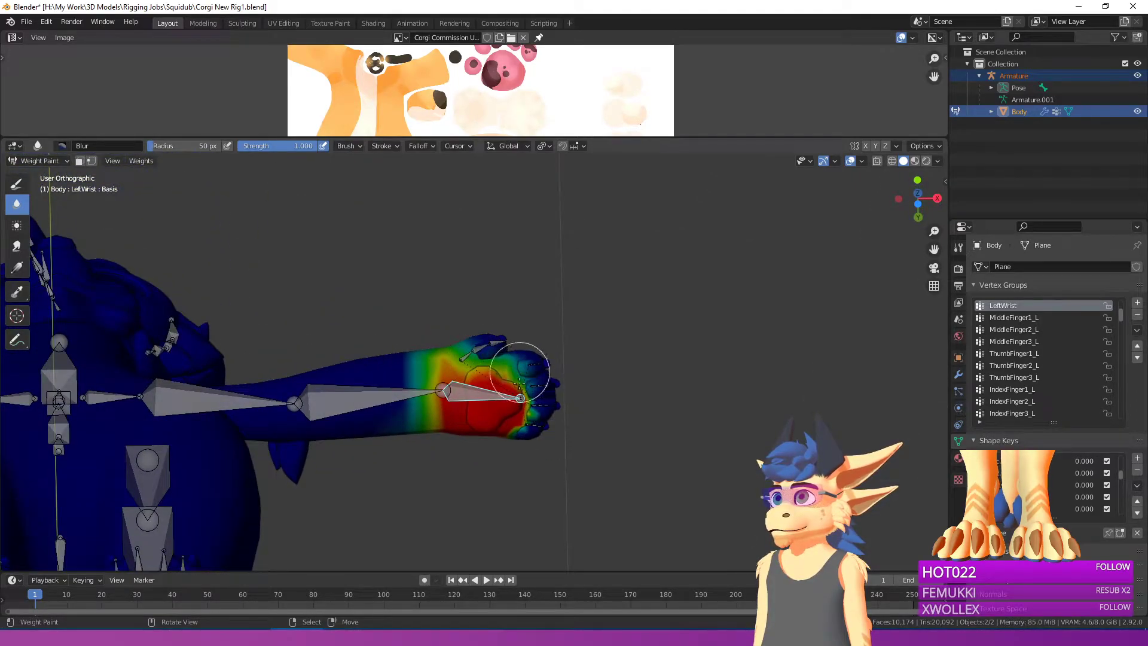
Step: Examine the weights of PinkyFinger1_L, PinkyFinger1_L.001, MiddleFinger1_L and IndexFinger1_L on the back of the paw
{"action": "middle_click_drag", "start_coordinate": [516, 445], "coordinate": [417, 299]}
{"action": "scroll", "coordinate": [529, 381], "scroll_direction": "up", "scroll_amount": 4}
{"action": "right_click", "coordinate": [532, 242]}
{"action": "scroll", "coordinate": [518, 246], "scroll_direction": "down", "scroll_amount": 3}
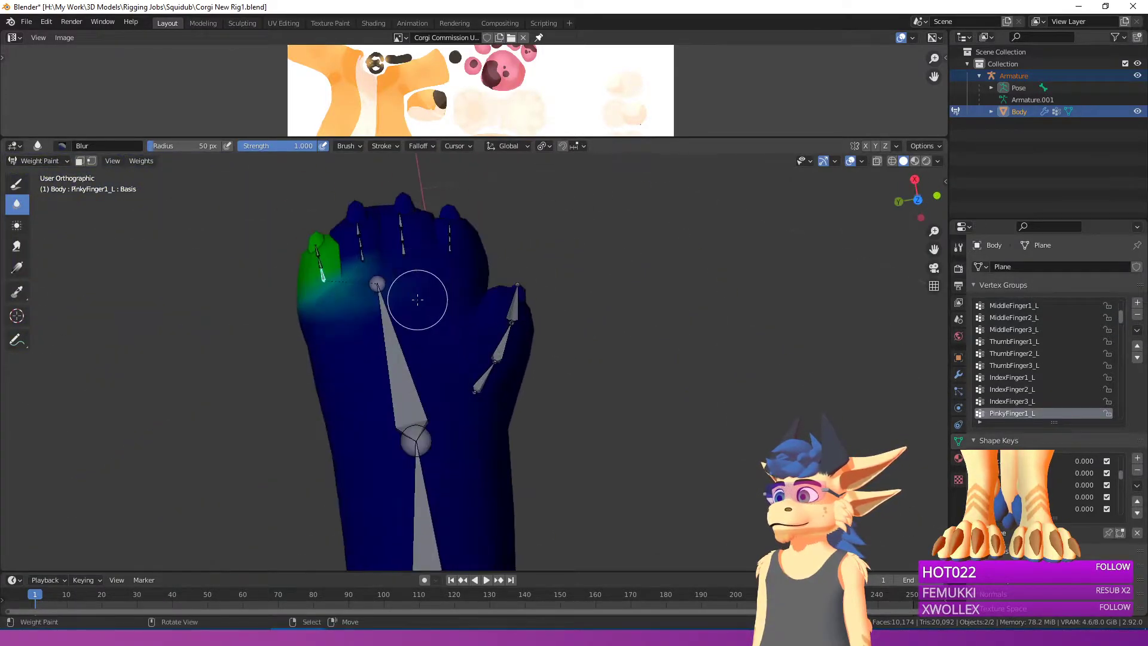
{"action": "right_click", "coordinate": [360, 253]}
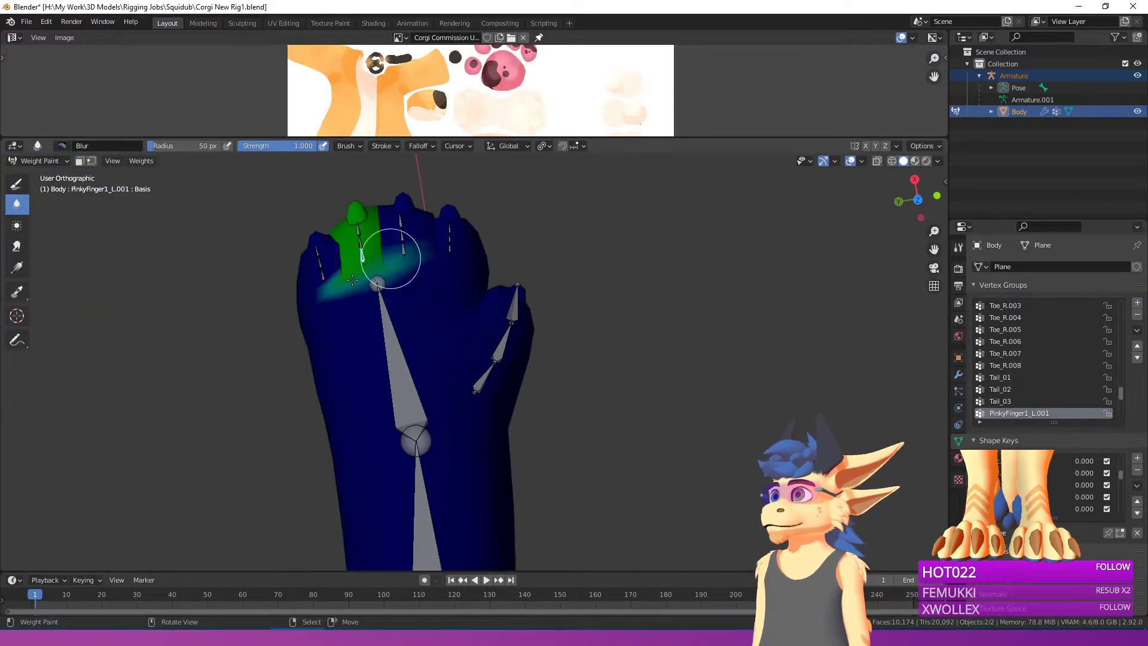
{"action": "right_click", "coordinate": [401, 251]}
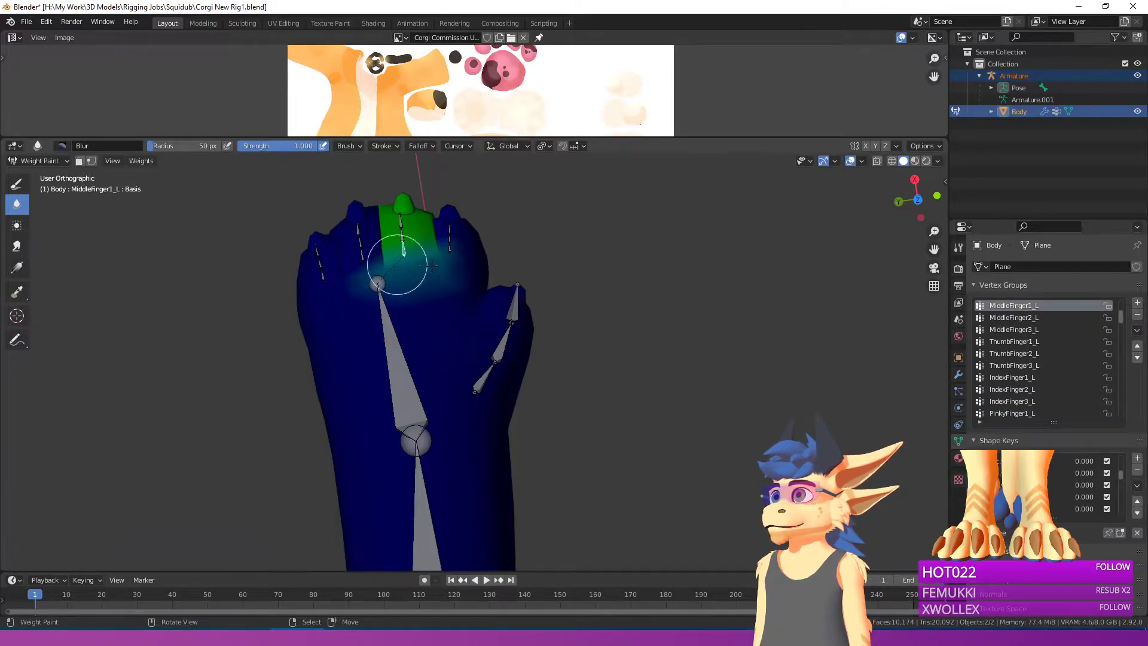
{"action": "right_click", "coordinate": [474, 255]}
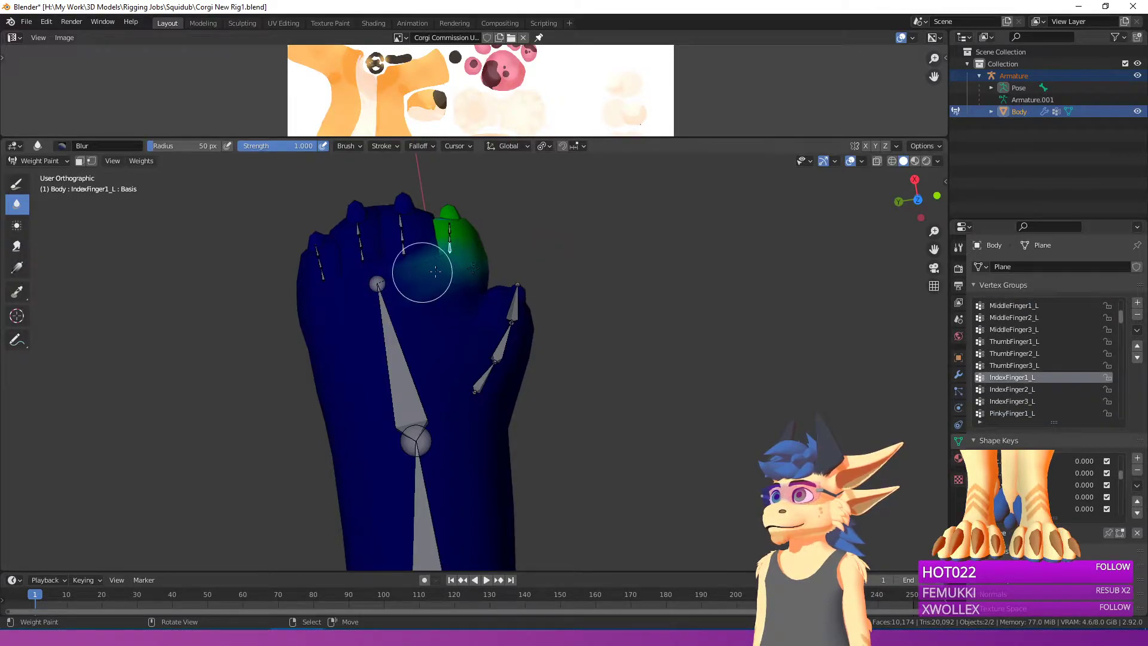
Step: Examine the finger base bones' weights again from the palm side, ending with PinkyFinger1_L
{"action": "middle_click_drag", "start_coordinate": [521, 280], "coordinate": [391, 319]}
{"action": "middle_click_drag", "start_coordinate": [394, 442], "coordinate": [420, 431]}
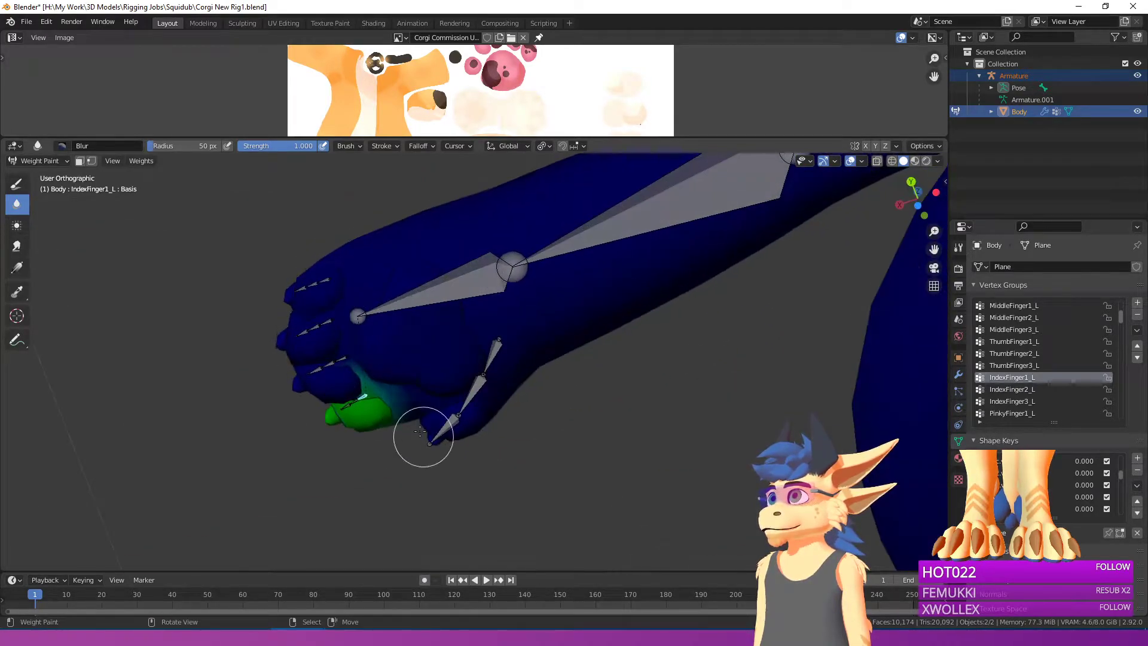
{"action": "right_click", "coordinate": [345, 358]}
{"action": "right_click", "coordinate": [341, 314]}
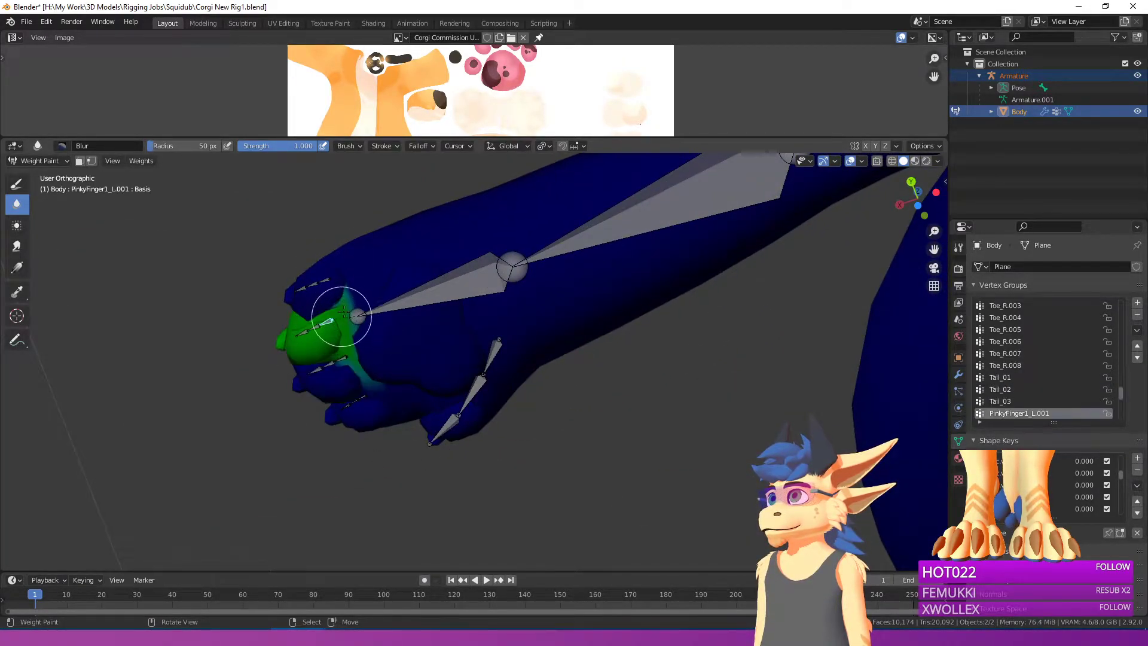
{"action": "right_click", "coordinate": [354, 253]}
{"action": "middle_click_drag", "start_coordinate": [347, 251], "coordinate": [509, 434]}
{"action": "scroll", "coordinate": [508, 431], "scroll_direction": "down", "scroll_amount": 1}
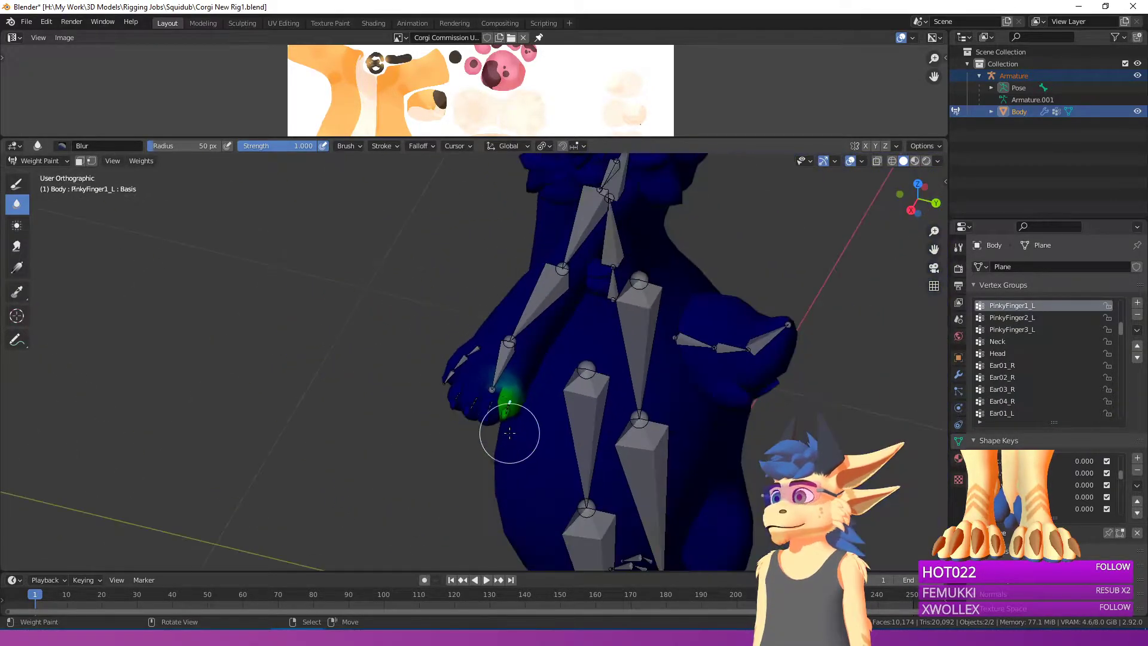
Step: Select the LeftWrist bone and rotate it freely to bend the paw sharply at the wrist
{"action": "right_click", "coordinate": [492, 407]}
{"action": "middle_click_drag", "start_coordinate": [504, 311], "coordinate": [469, 341]}
{"action": "right_click", "coordinate": [455, 330]}
{"action": "scroll", "coordinate": [451, 328], "scroll_direction": "up", "scroll_amount": 2}
{"action": "key", "text": "r"}
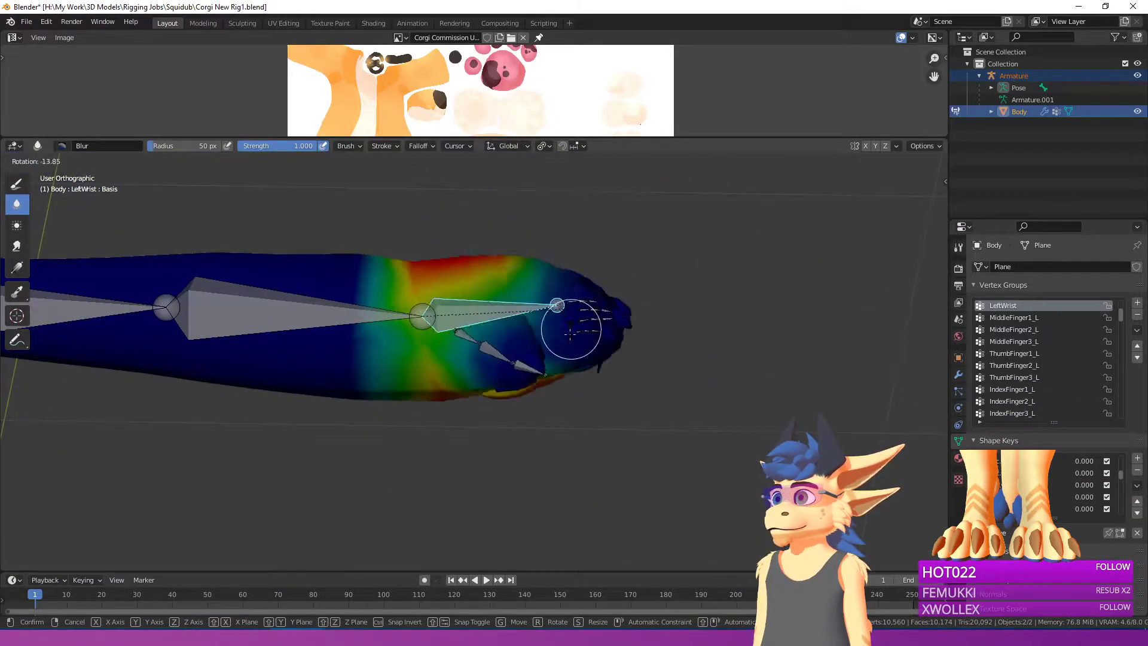
{"action": "key", "text": "r"}
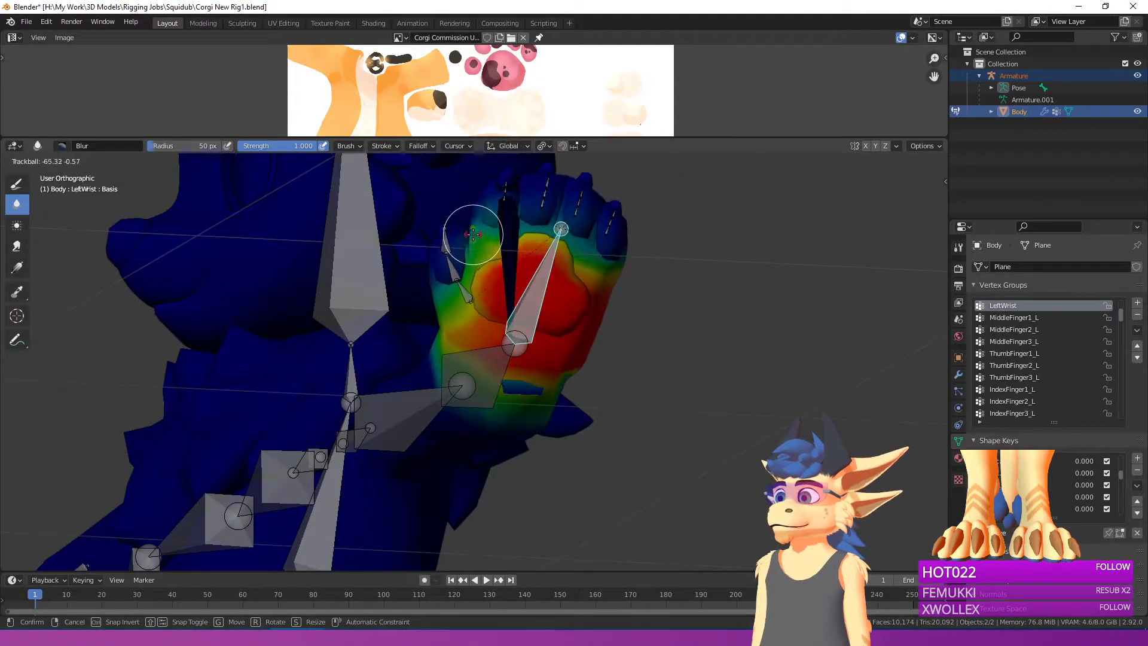
{"action": "left_click", "coordinate": [474, 233]}
Step: Select the IndexFinger1_L bone and examine its weights on the bent paw for stray stretched faces
{"action": "right_click", "coordinate": [509, 200]}
{"action": "middle_click_drag", "start_coordinate": [509, 201], "coordinate": [504, 306], "text": "shift"}
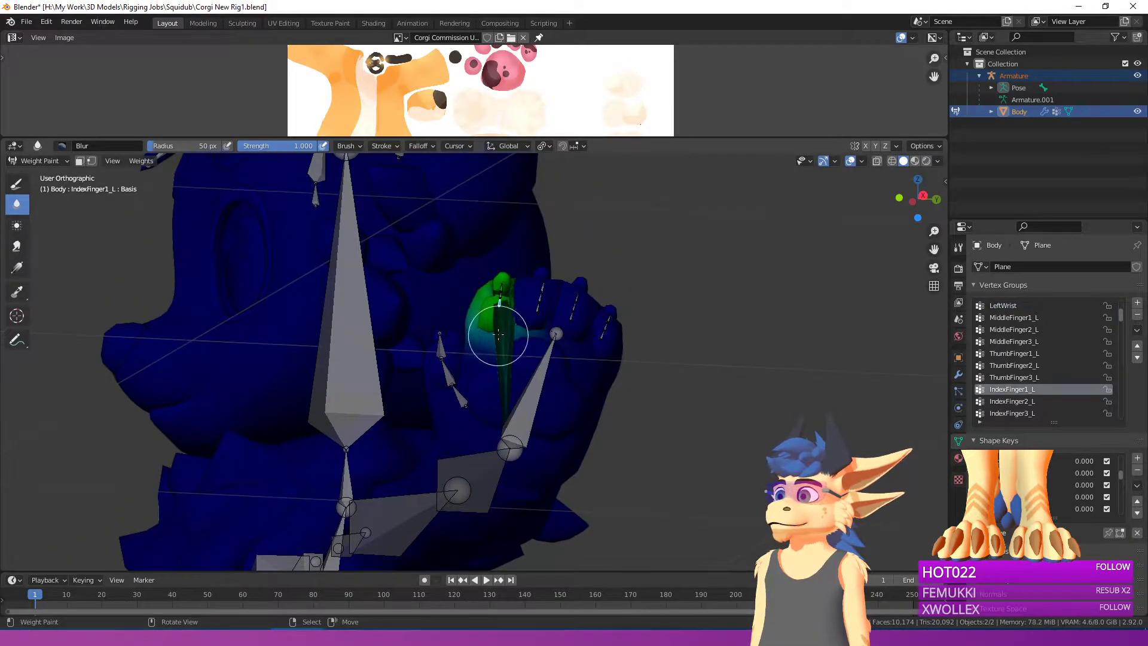
{"action": "middle_click_drag", "start_coordinate": [504, 468], "coordinate": [503, 380]}
{"action": "middle_click_drag", "start_coordinate": [548, 340], "coordinate": [538, 397]}
Step: Select the LeftWrist bone again, try another rotation of the paw and undo it
{"action": "right_click", "coordinate": [538, 397]}
{"action": "key", "text": "r"}
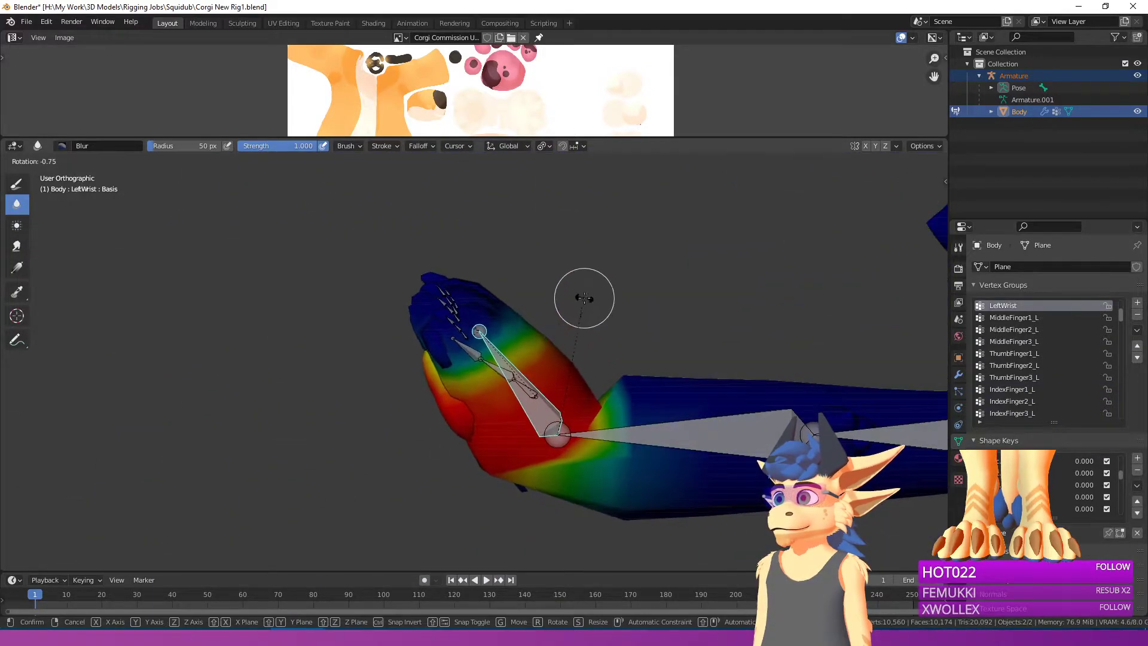
{"action": "left_click", "coordinate": [648, 238]}
{"action": "mouse_move", "coordinate": [648, 238]}
{"action": "middle_mouse_down"}
{"action": "mouse_move", "coordinate": [567, 334]}
{"action": "mouse_move", "coordinate": [549, 425]}
{"action": "mouse_move", "coordinate": [635, 471]}
{"action": "middle_mouse_up"}
{"action": "key", "text": "ctrl+z"}
Step: Examine the paw's inner geometry in wireframe shading and return to solid shading
{"action": "key", "text": "z"}
{"action": "mouse_move", "coordinate": [467, 428]}
{"action": "middle_mouse_down"}
{"action": "mouse_move", "coordinate": [431, 422]}
{"action": "mouse_move", "coordinate": [498, 376]}
{"action": "mouse_move", "coordinate": [407, 346]}
{"action": "middle_mouse_up"}
{"action": "left_click", "coordinate": [320, 420]}
{"action": "scroll", "coordinate": [498, 376], "scroll_direction": "up", "scroll_amount": 1}
{"action": "scroll", "coordinate": [498, 377], "scroll_direction": "up", "scroll_amount": 1}
{"action": "key", "text": "z"}
{"action": "left_click", "coordinate": [675, 387]}
{"action": "scroll", "coordinate": [382, 336], "scroll_direction": "up", "scroll_amount": 3}
Step: Leave weight painting and put the body mesh in Object Mode
{"action": "key", "text": "Tab"}
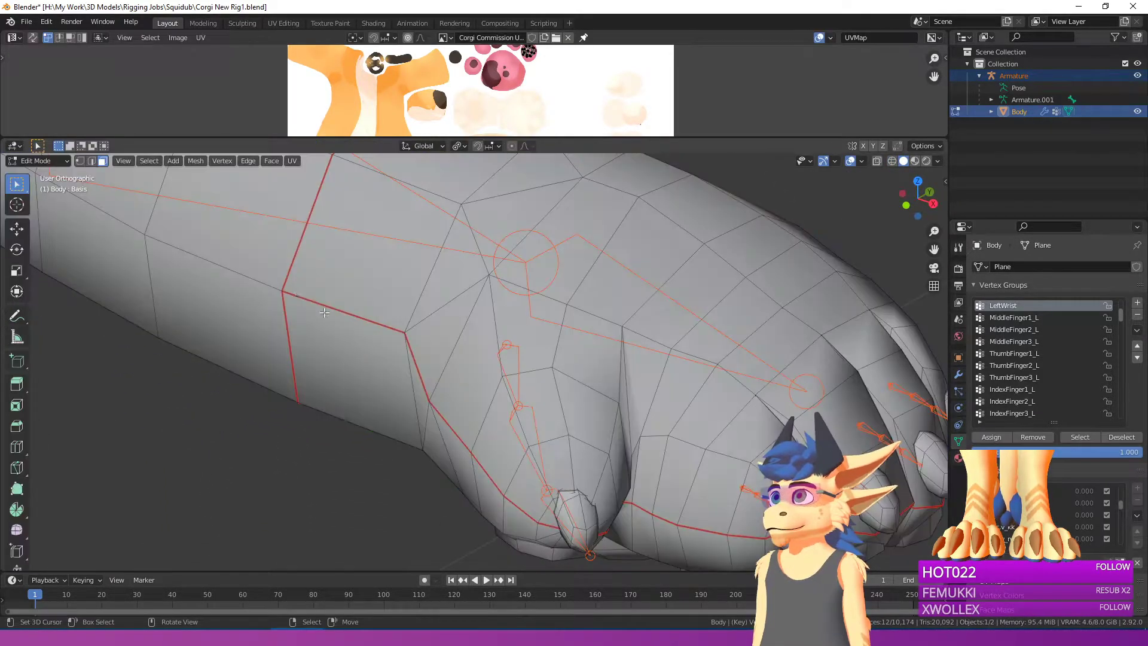
{"action": "left_click", "coordinate": [57, 161]}
{"action": "left_click", "coordinate": [57, 174]}
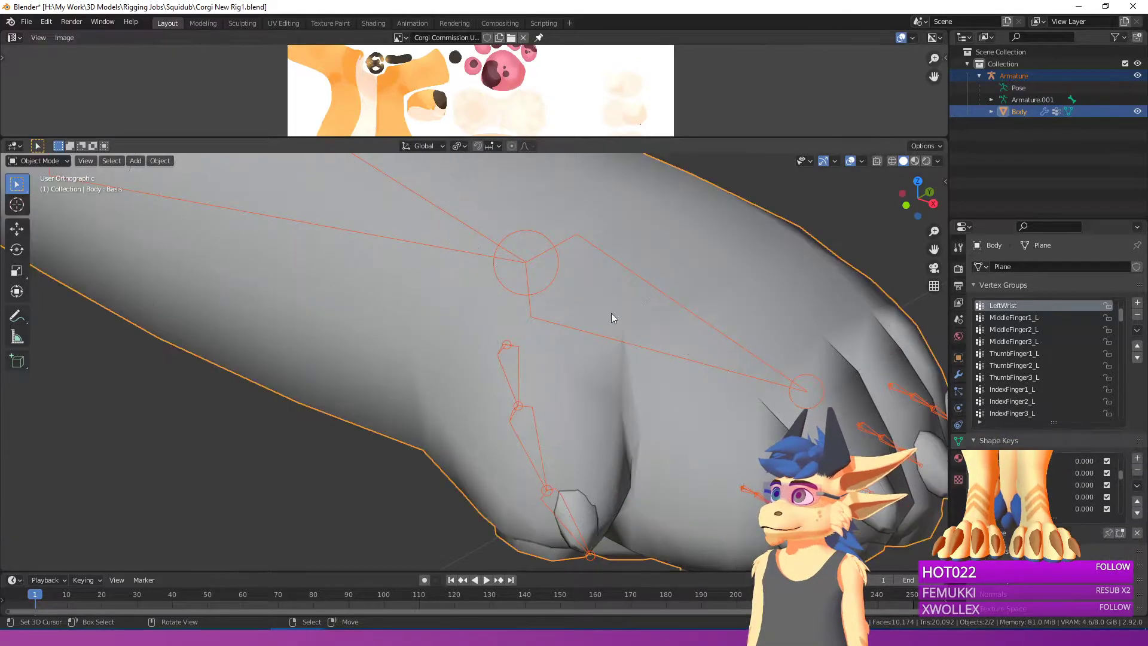
Step: With the body in Object Mode, inspect the wrist area in wireframe and restore solid shading
{"action": "key", "text": "z"}
{"action": "left_click", "coordinate": [609, 288]}
{"action": "scroll", "coordinate": [609, 288], "scroll_direction": "up", "scroll_amount": 2}
{"action": "mouse_move", "coordinate": [608, 289]}
{"action": "middle_mouse_down"}
{"action": "mouse_move", "coordinate": [575, 284]}
{"action": "mouse_move", "coordinate": [715, 270]}
{"action": "middle_mouse_up"}
{"action": "key", "text": "z"}
{"action": "left_click", "coordinate": [842, 297]}
{"action": "scroll", "coordinate": [535, 307], "scroll_direction": "down", "scroll_amount": 5}
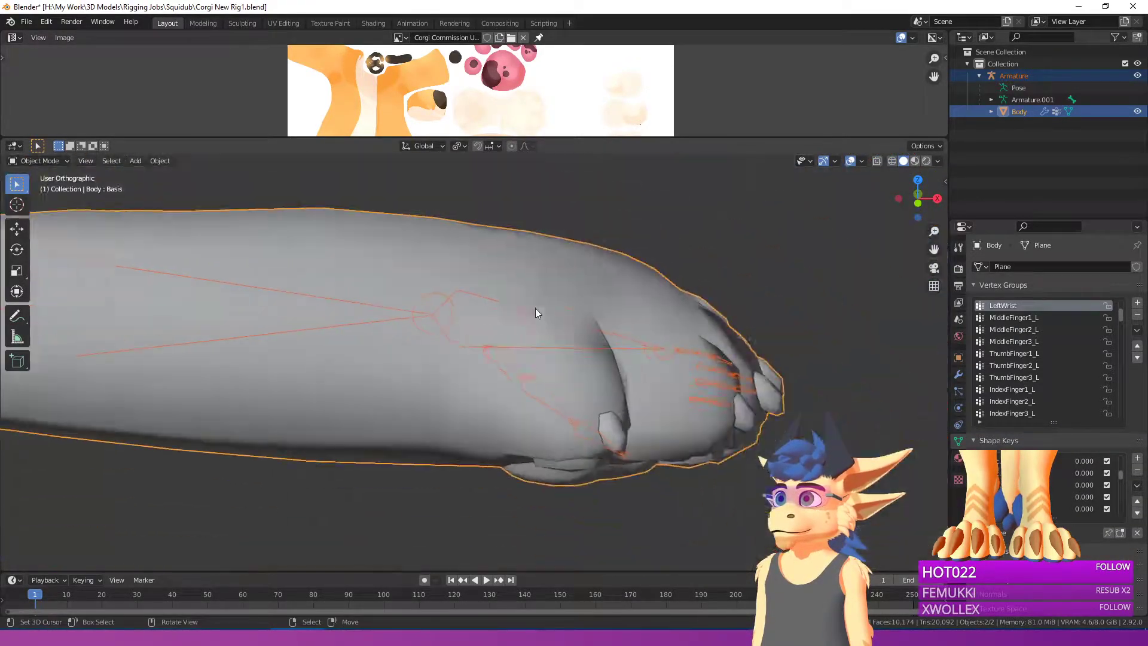
Step: Select the armature and switch it to Pose Mode
{"action": "right_click", "coordinate": [515, 352]}
{"action": "left_click", "coordinate": [39, 161]}
{"action": "left_click", "coordinate": [37, 201]}
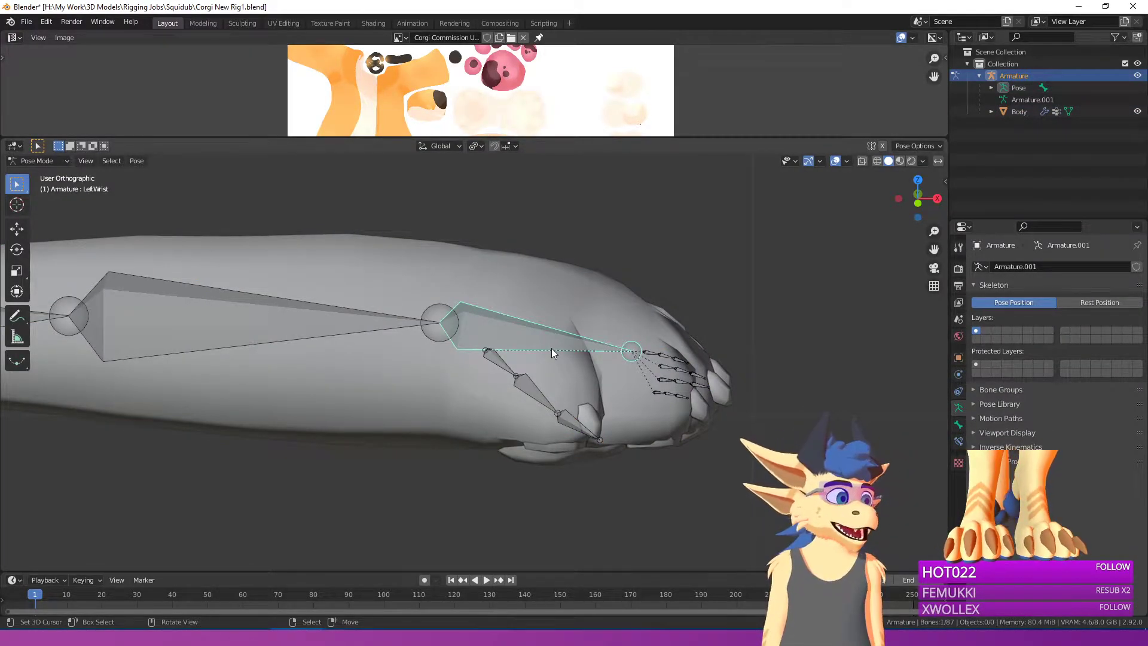
Step: Rotate the LeftWrist bone by about -78° to bend the paw and expose the wrist deformation
{"action": "scroll", "coordinate": [551, 348], "scroll_direction": "down", "scroll_amount": 2}
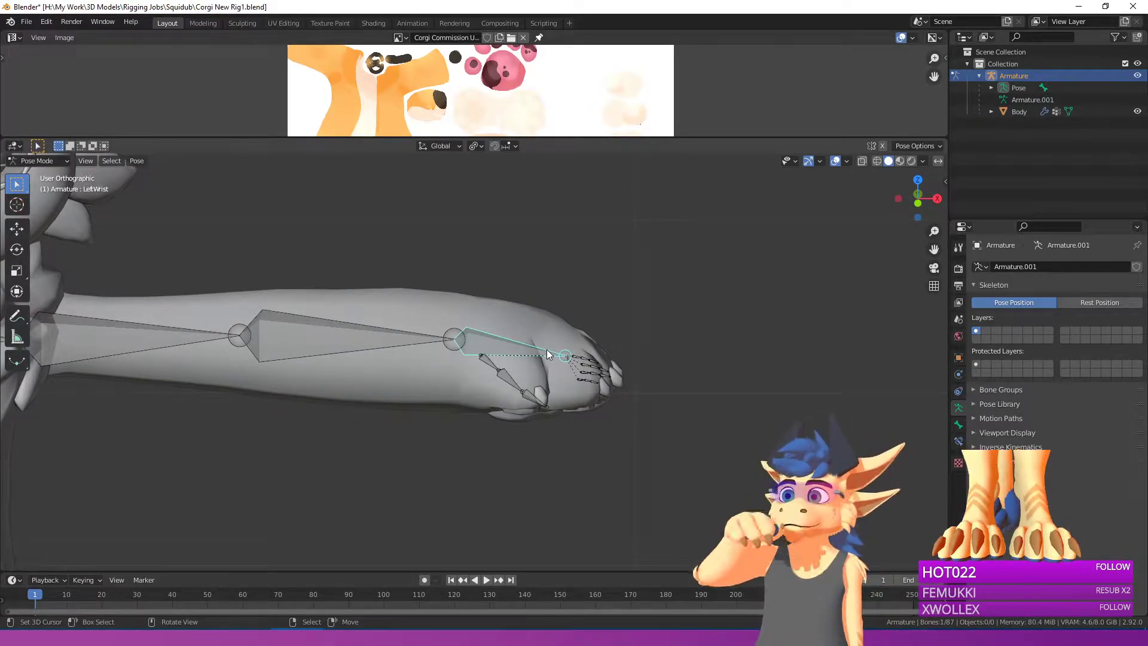
{"action": "scroll", "coordinate": [546, 350], "scroll_direction": "up", "scroll_amount": 4}
{"action": "key", "text": "r"}
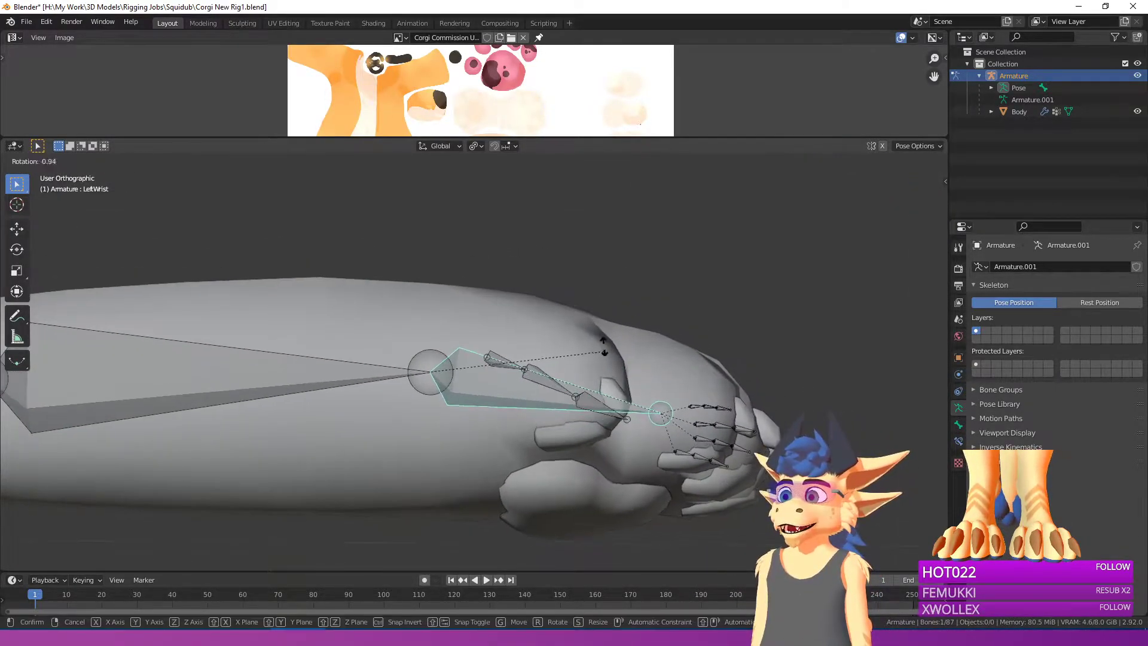
{"action": "left_click", "coordinate": [493, 461]}
{"action": "scroll", "coordinate": [481, 456], "scroll_direction": "up", "scroll_amount": 2}
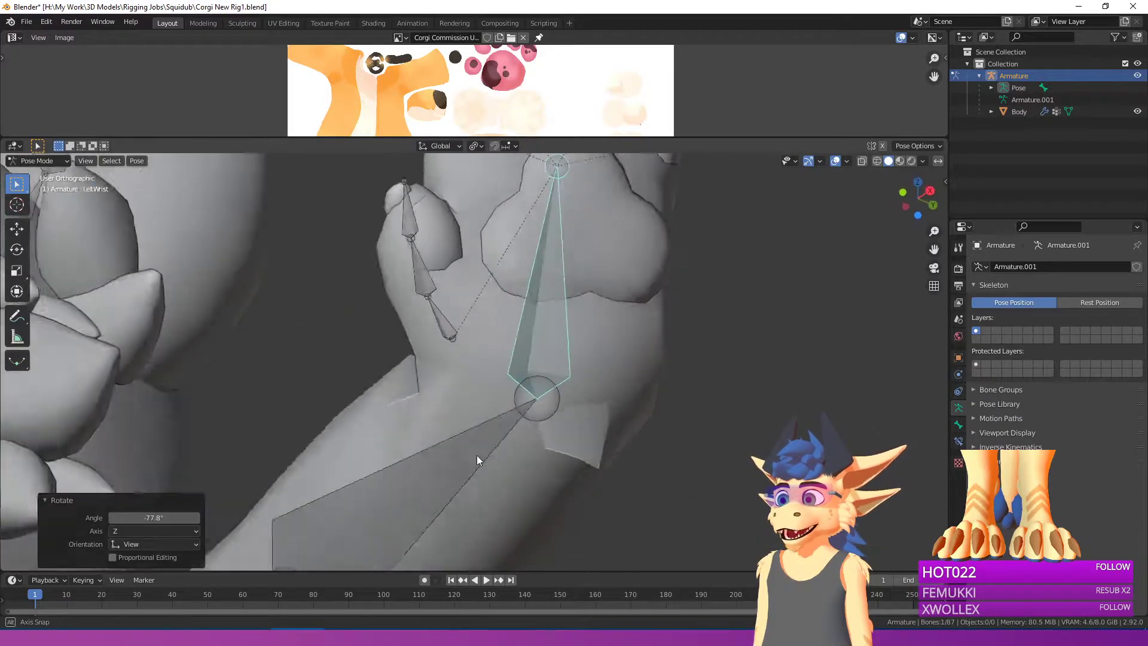
Step: Rotate the LeftWrist bone freely with trackball rotation to test the paw in another bend
{"action": "scroll", "coordinate": [482, 456], "scroll_direction": "down", "scroll_amount": 3}
{"action": "key", "text": "r"}
{"action": "key", "text": "r"}
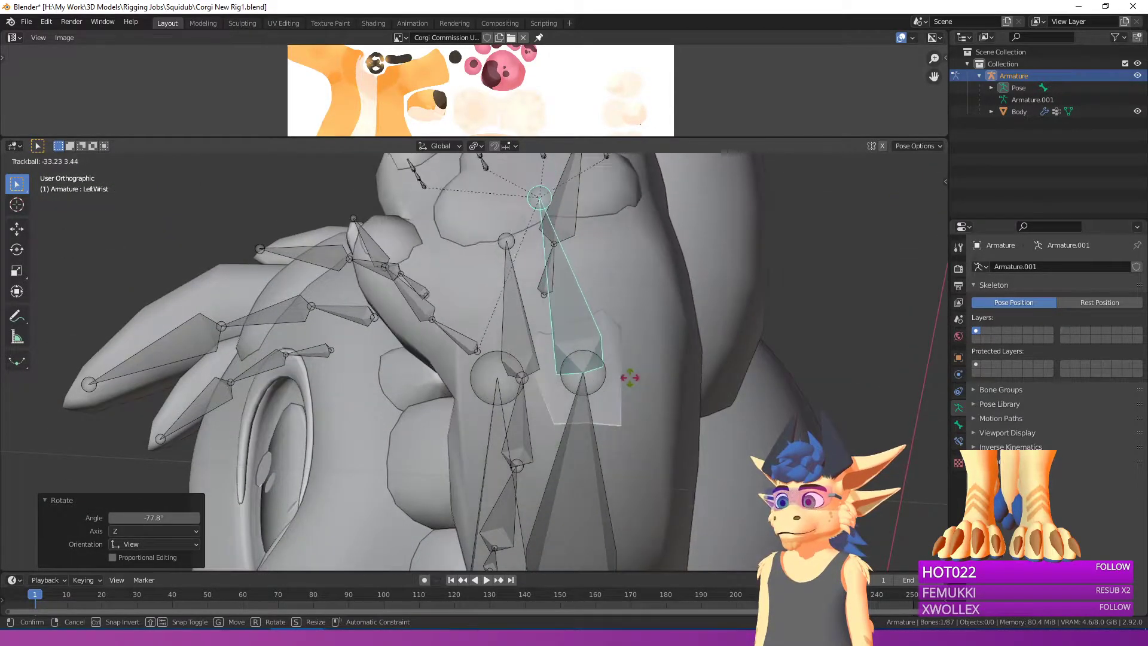
{"action": "left_click", "coordinate": [509, 365]}
Step: Return the armature to Object Mode, add the body mesh to the selection as active, and enter Weight Paint mode
{"action": "left_click", "coordinate": [52, 162]}
{"action": "left_click", "coordinate": [37, 176]}
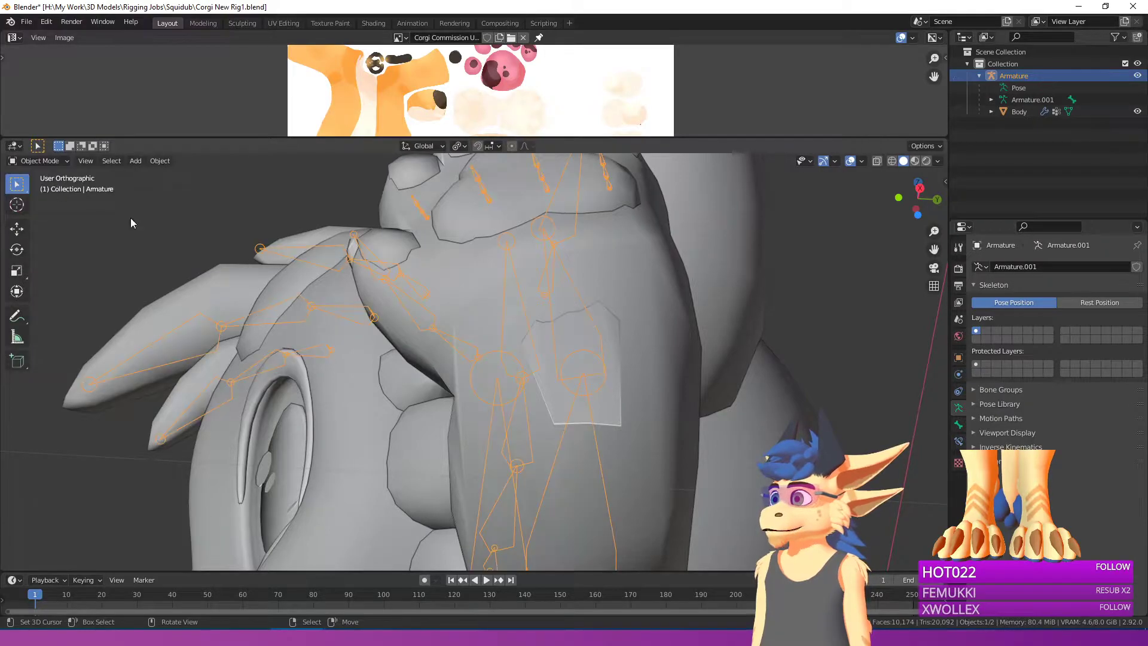
{"action": "right_click", "coordinate": [601, 402]}
{"action": "right_click", "coordinate": [605, 413]}
{"action": "right_click", "coordinate": [611, 417], "text": "shift"}
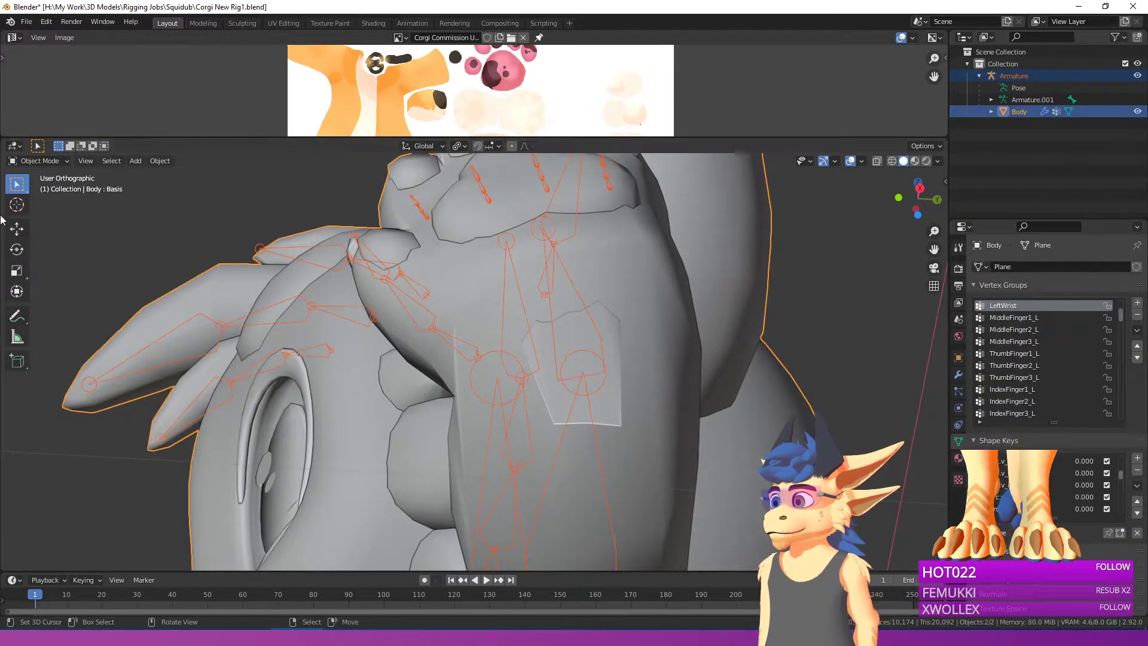
{"action": "left_click", "coordinate": [31, 160]}
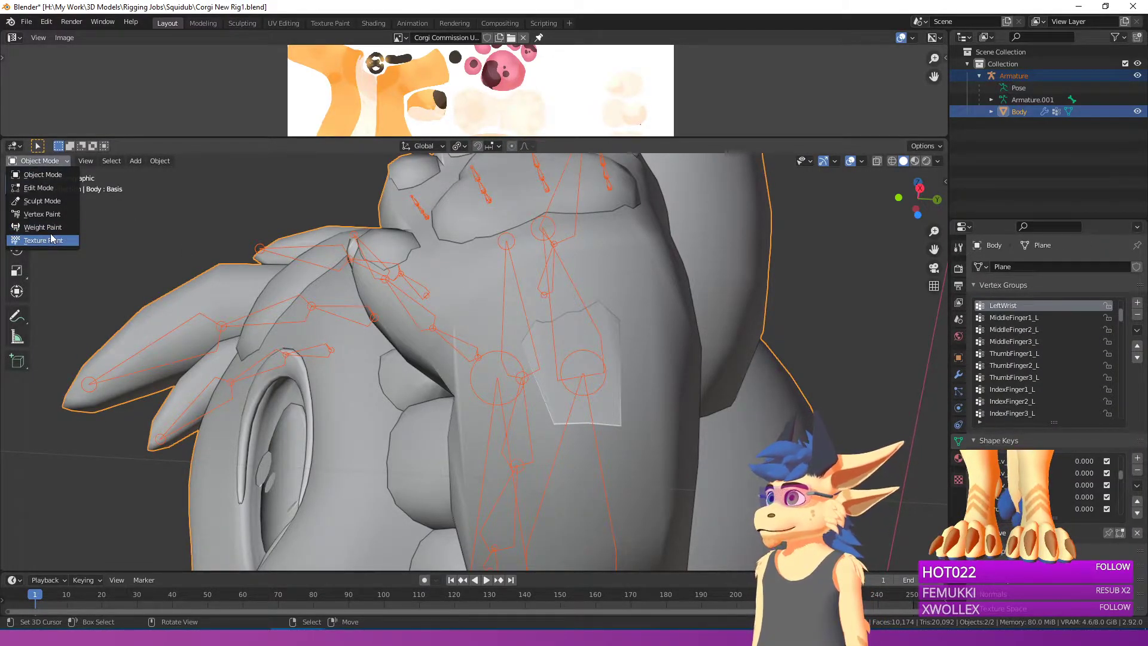
{"action": "left_click", "coordinate": [45, 228]}
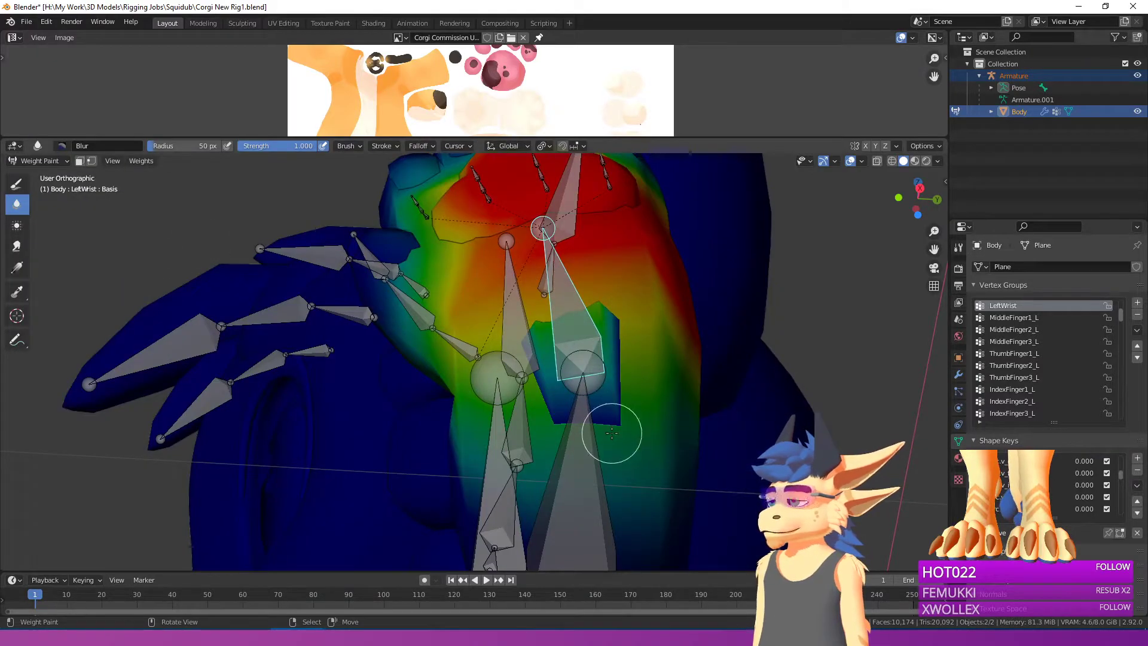
Step: Try bending the LeftWrist bone from different viewing angles to test how its weights deform the wrist
{"action": "middle_click_drag", "start_coordinate": [611, 431], "coordinate": [584, 410]}
{"action": "mouse_move", "coordinate": [539, 307]}
{"action": "middle_mouse_down"}
{"action": "mouse_move", "coordinate": [482, 246]}
{"action": "mouse_move", "coordinate": [556, 302]}
{"action": "mouse_move", "coordinate": [512, 294]}
{"action": "mouse_move", "coordinate": [443, 335]}
{"action": "mouse_move", "coordinate": [396, 318]}
{"action": "mouse_move", "coordinate": [392, 199]}
{"action": "middle_mouse_up"}
{"action": "middle_click_drag", "start_coordinate": [394, 272], "coordinate": [392, 256]}
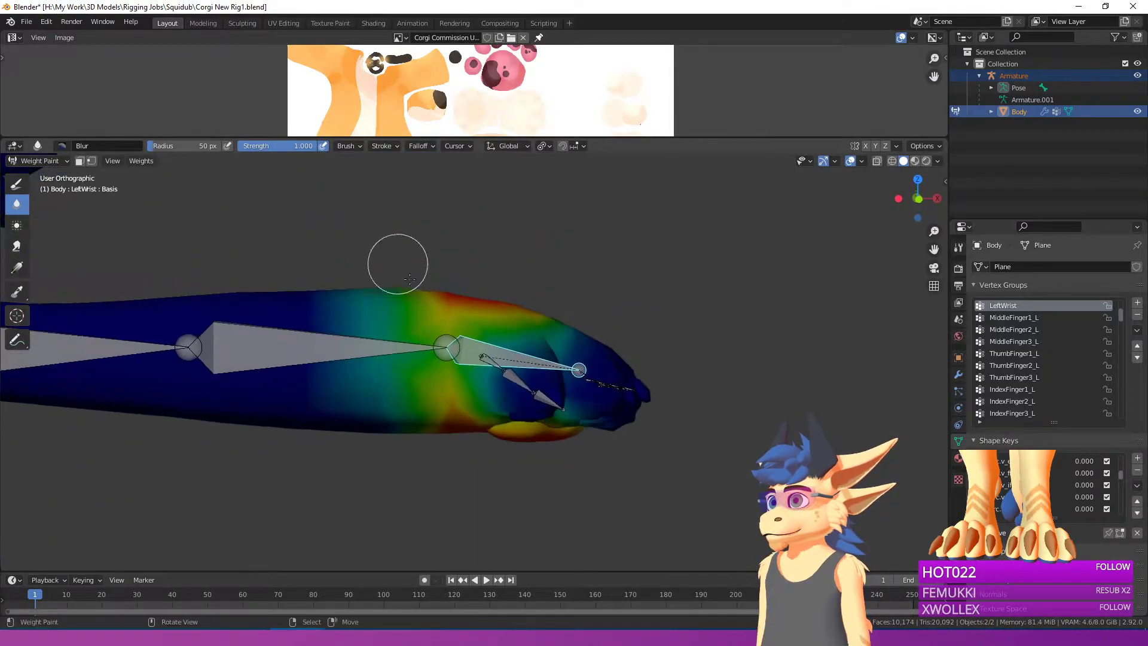
{"action": "key", "text": "r"}
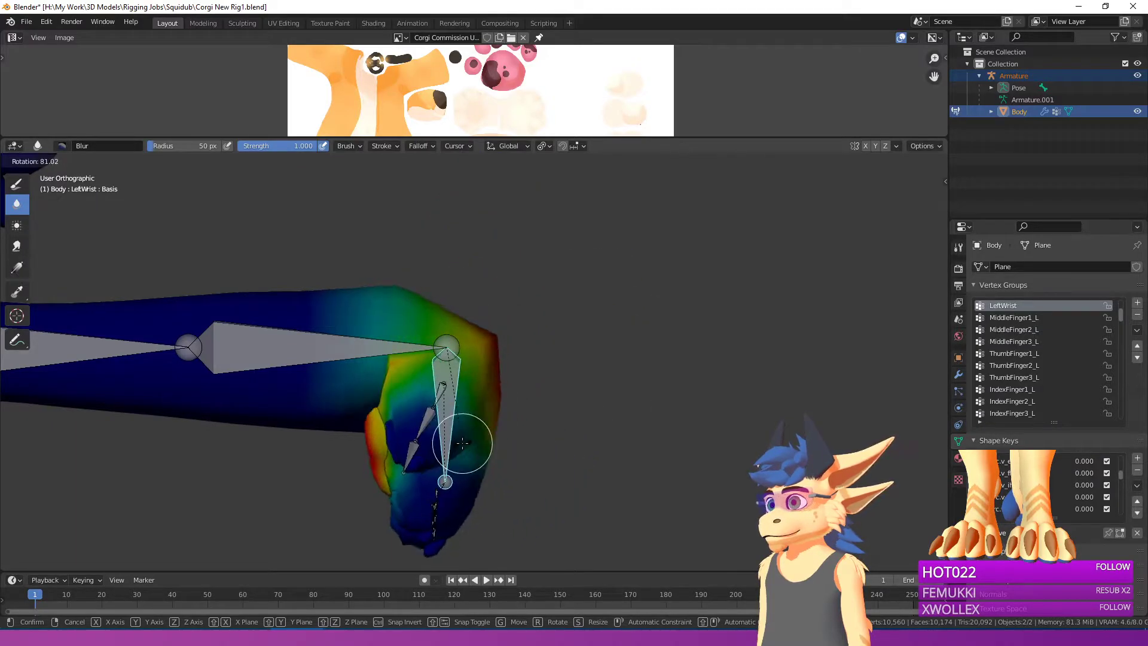
{"action": "right_click", "coordinate": [509, 374]}
{"action": "middle_click_drag", "start_coordinate": [512, 383], "coordinate": [535, 443]}
{"action": "key", "text": "r"}
{"action": "left_click", "coordinate": [385, 558]}
{"action": "middle_click_drag", "start_coordinate": [384, 559], "coordinate": [571, 281]}
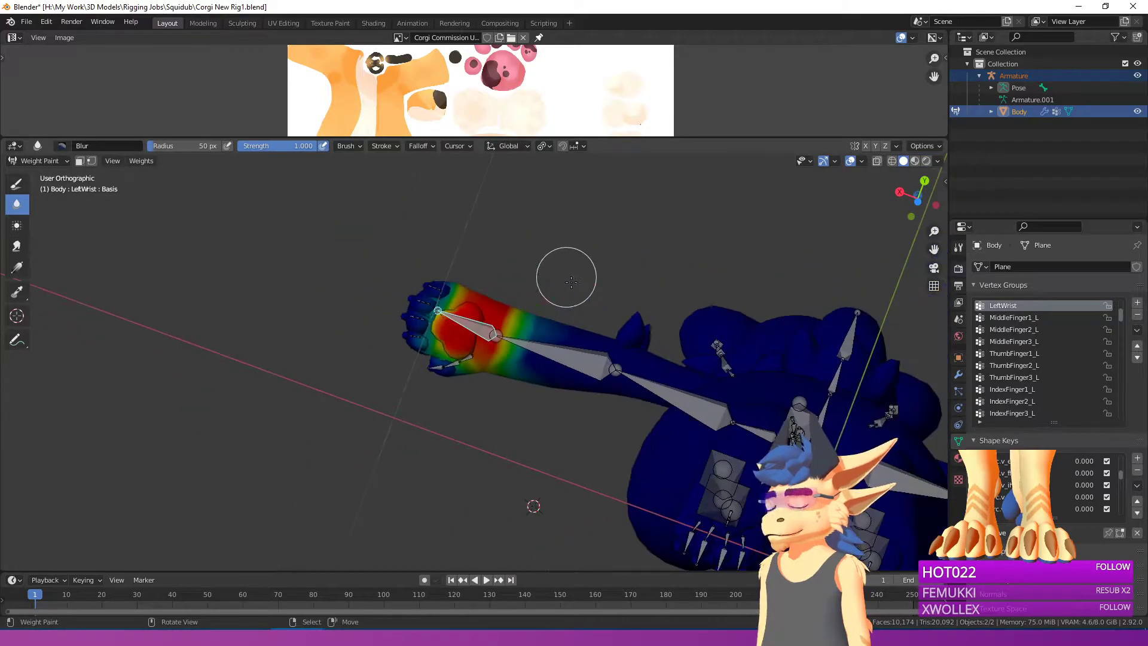
Step: Reselect the LeftWrist bone and rotate it by -66.9°, followed by a -131° rotation the other way
{"action": "left_click", "coordinate": [553, 361], "text": "ctrl"}
{"action": "left_click", "coordinate": [474, 328], "text": "ctrl"}
{"action": "middle_click_drag", "start_coordinate": [474, 332], "coordinate": [508, 479]}
{"action": "scroll", "coordinate": [514, 466], "scroll_direction": "up", "scroll_amount": 4}
{"action": "key", "text": "r"}
{"action": "left_click", "coordinate": [603, 184]}
{"action": "middle_click_drag", "start_coordinate": [597, 192], "coordinate": [705, 322]}
{"action": "key", "text": "r"}
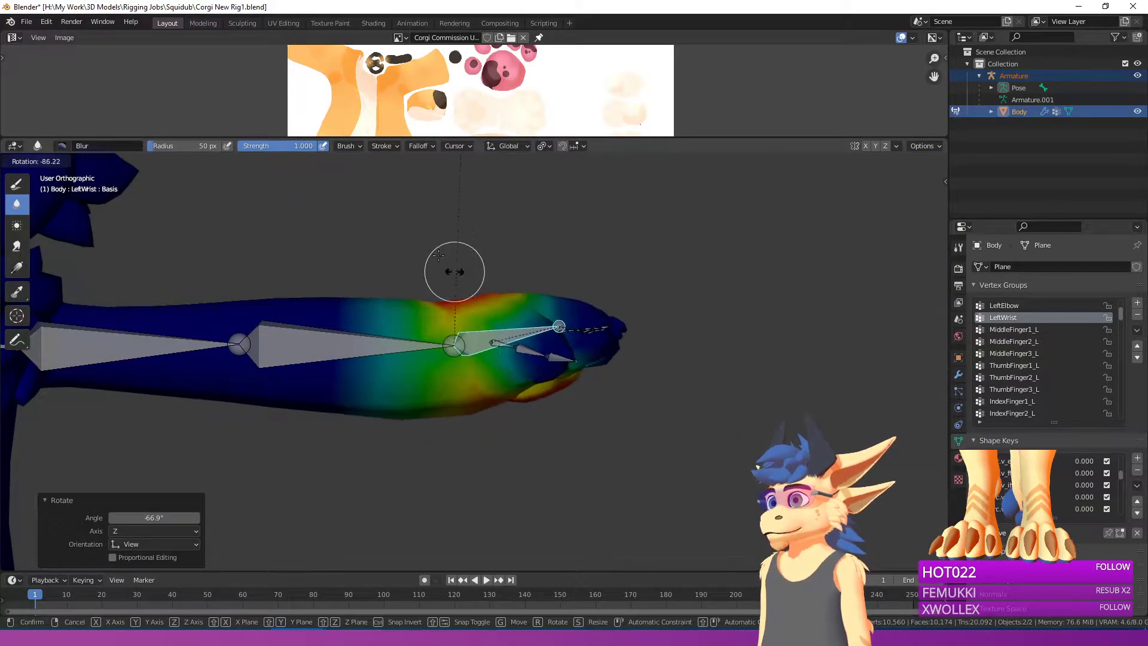
{"action": "left_click", "coordinate": [574, 445]}
{"action": "middle_click_drag", "start_coordinate": [603, 443], "coordinate": [486, 438]}
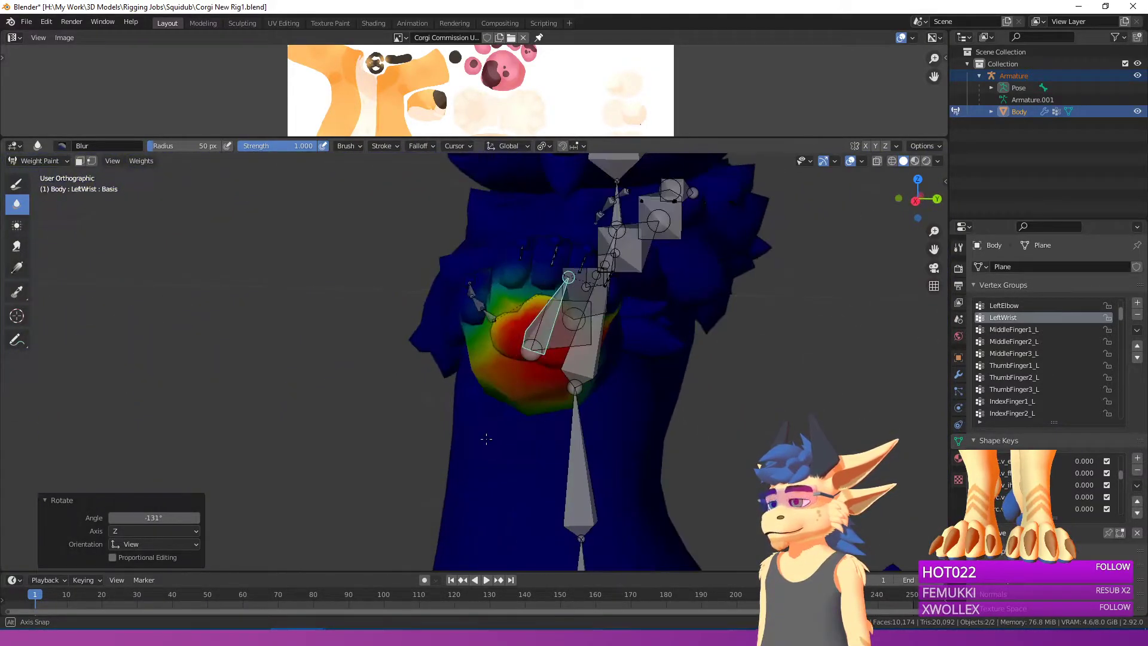
Step: Select the base bones of the left index, middle, ring and pinky fingers and rotate them together to test the toes
{"action": "scroll", "coordinate": [486, 438], "scroll_direction": "up", "scroll_amount": 4}
{"action": "middle_click_drag", "start_coordinate": [554, 204], "coordinate": [440, 415], "text": "shift"}
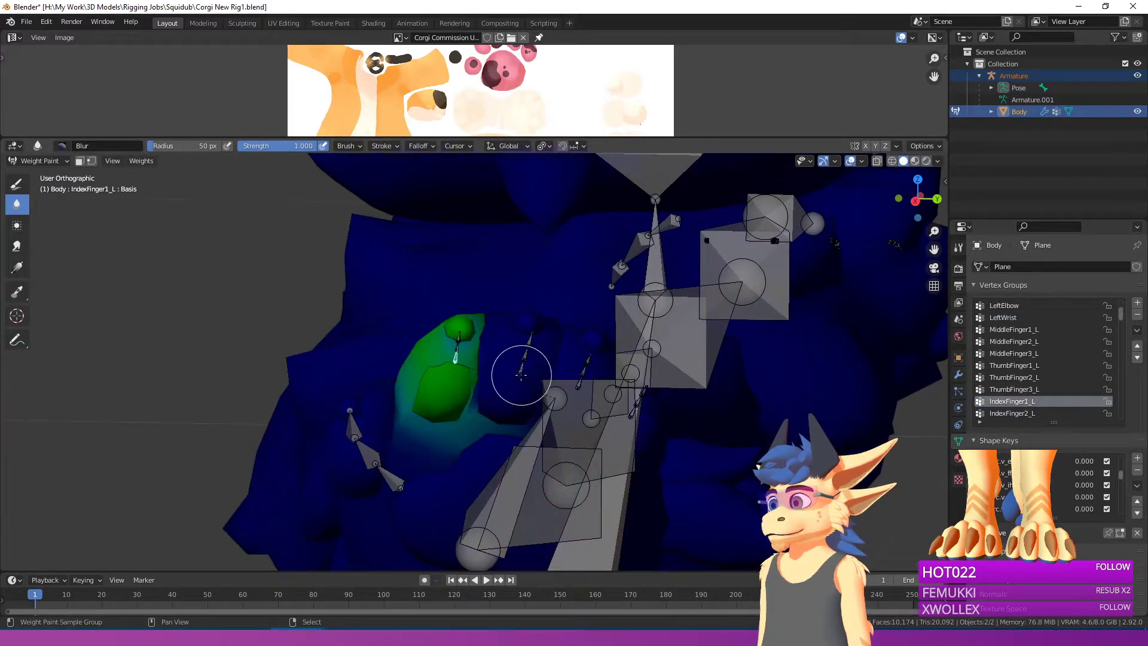
{"action": "left_click", "coordinate": [574, 389], "text": "ctrl"}
{"action": "key", "text": "ctrl+z"}
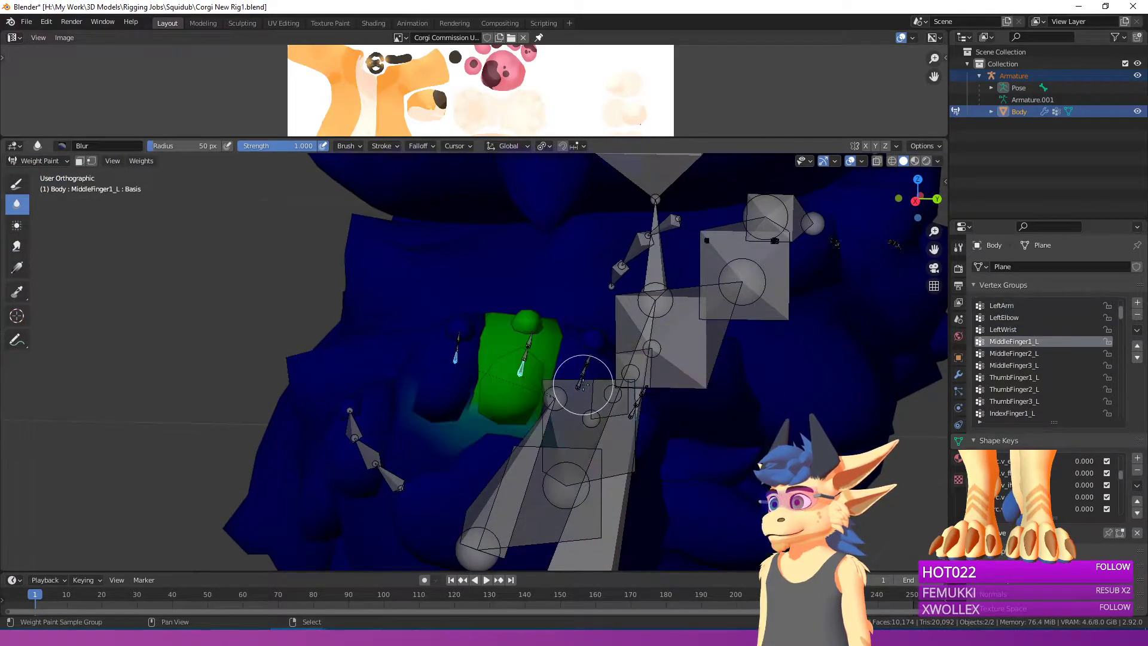
{"action": "right_click", "coordinate": [583, 383], "text": "shift"}
{"action": "middle_click_drag", "start_coordinate": [635, 425], "coordinate": [751, 396]}
{"action": "right_click", "coordinate": [643, 392], "text": "shift"}
{"action": "key", "text": "r"}
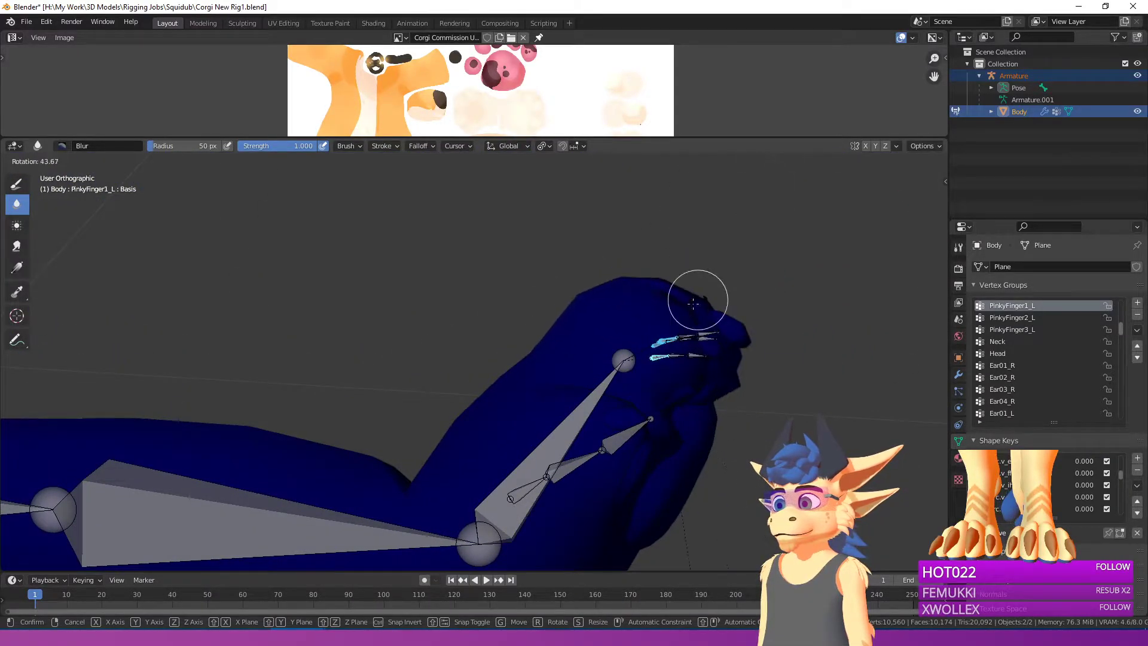
{"action": "left_click", "coordinate": [633, 276]}
Step: Reset the pose of all bones, view the paw from the front, and pick the left finger bones
{"action": "middle_click_drag", "start_coordinate": [633, 277], "coordinate": [665, 413]}
{"action": "key", "text": "KP_3"}
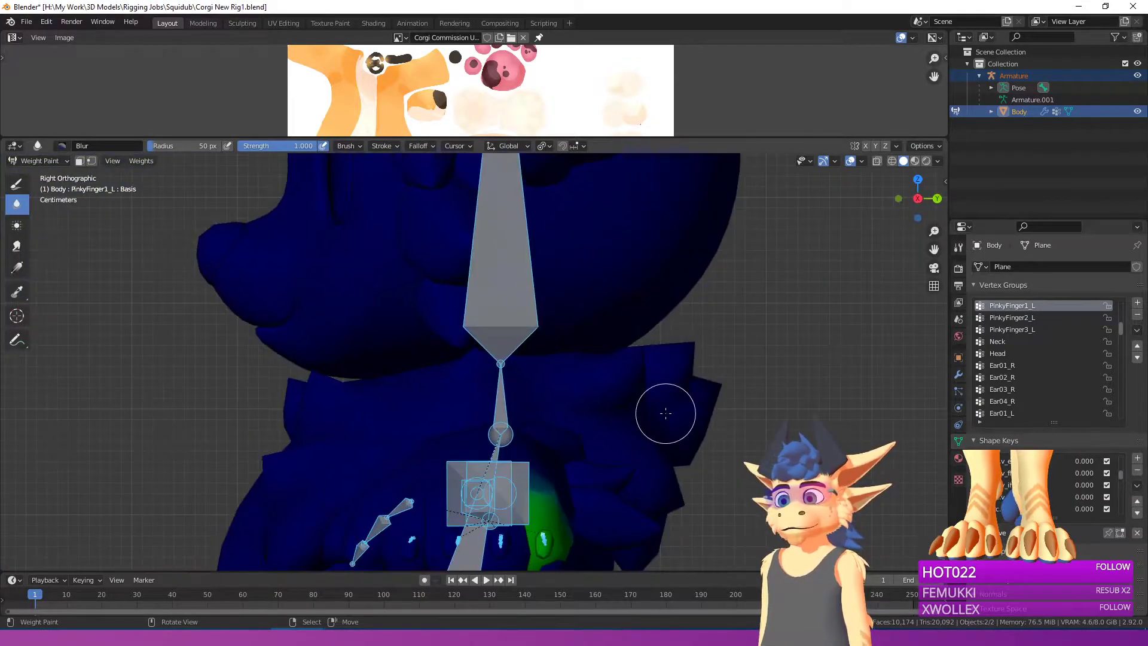
{"action": "key", "text": "KP_1"}
{"action": "key", "text": "r"}
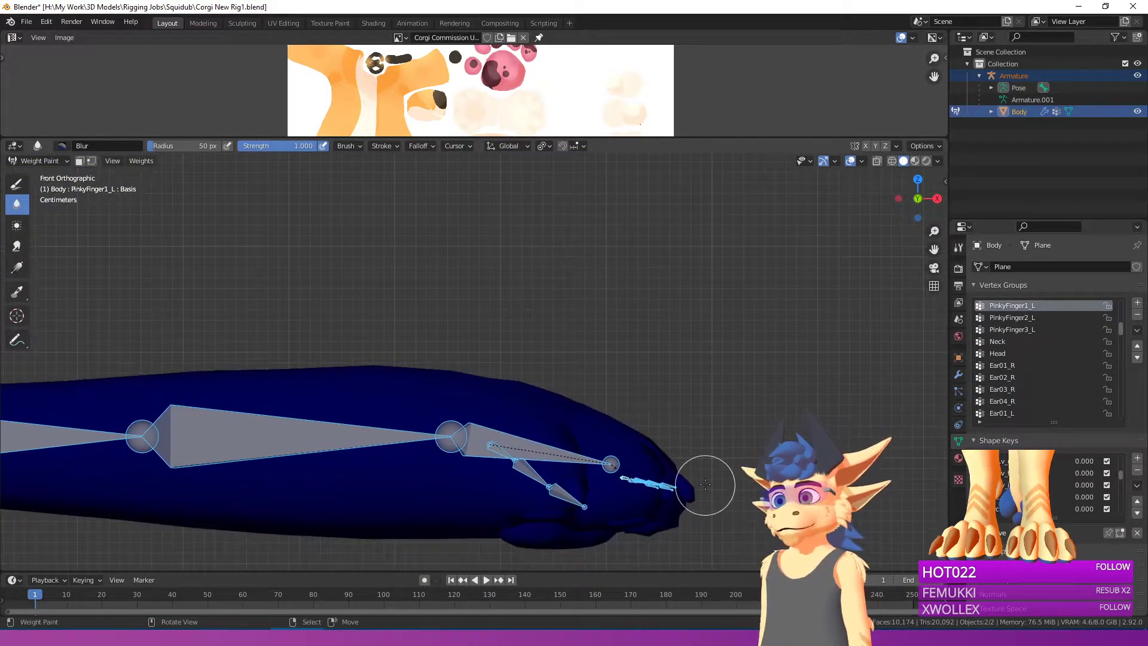
{"action": "key", "text": "Escape"}
{"action": "right_click", "coordinate": [631, 480]}
{"action": "right_click", "coordinate": [658, 483]}
{"action": "right_click", "coordinate": [660, 486]}
{"action": "right_click", "coordinate": [636, 482]}
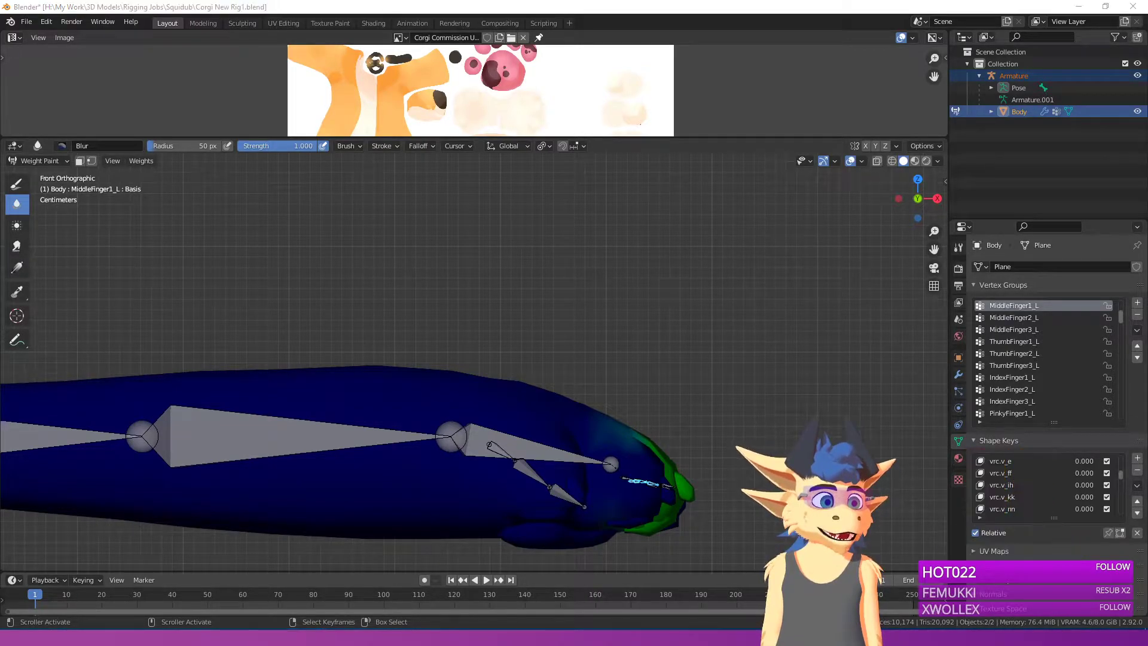
Step: Leave weight painting through Object Mode, select the armature, and put it in Edit Mode
{"action": "middle_click_drag", "start_coordinate": [584, 410], "coordinate": [601, 393]}
{"action": "key", "text": "KP_1"}
{"action": "key", "text": "Tab"}
{"action": "key", "text": "Tab"}
{"action": "key", "text": "Tab"}
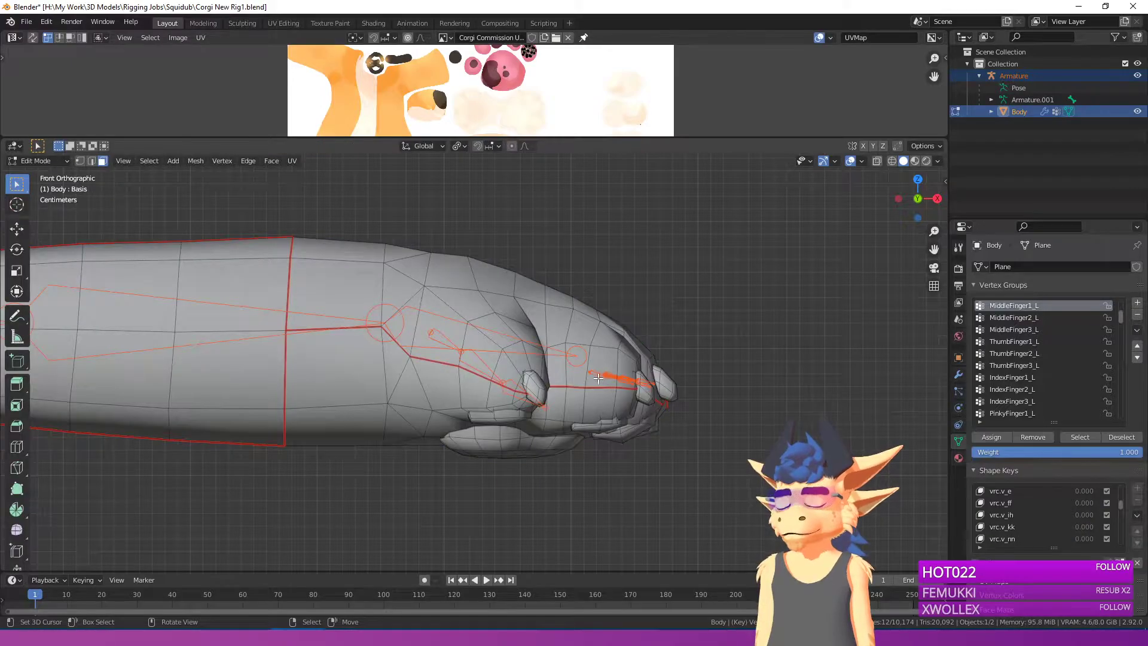
{"action": "left_click", "coordinate": [41, 161]}
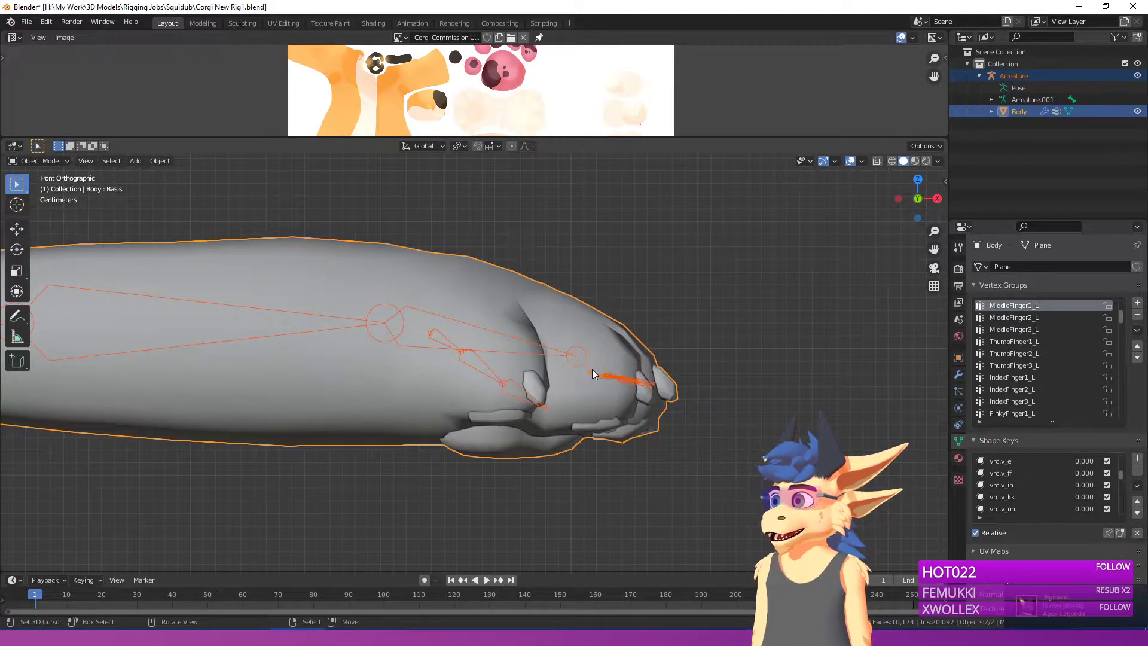
{"action": "left_click", "coordinate": [593, 373]}
{"action": "key", "text": "Tab"}
Step: Select all left finger bones and move them down along Z by about 0.035 m and by -0.012564 m along X
{"action": "scroll", "coordinate": [609, 391], "scroll_direction": "up", "scroll_amount": 1}
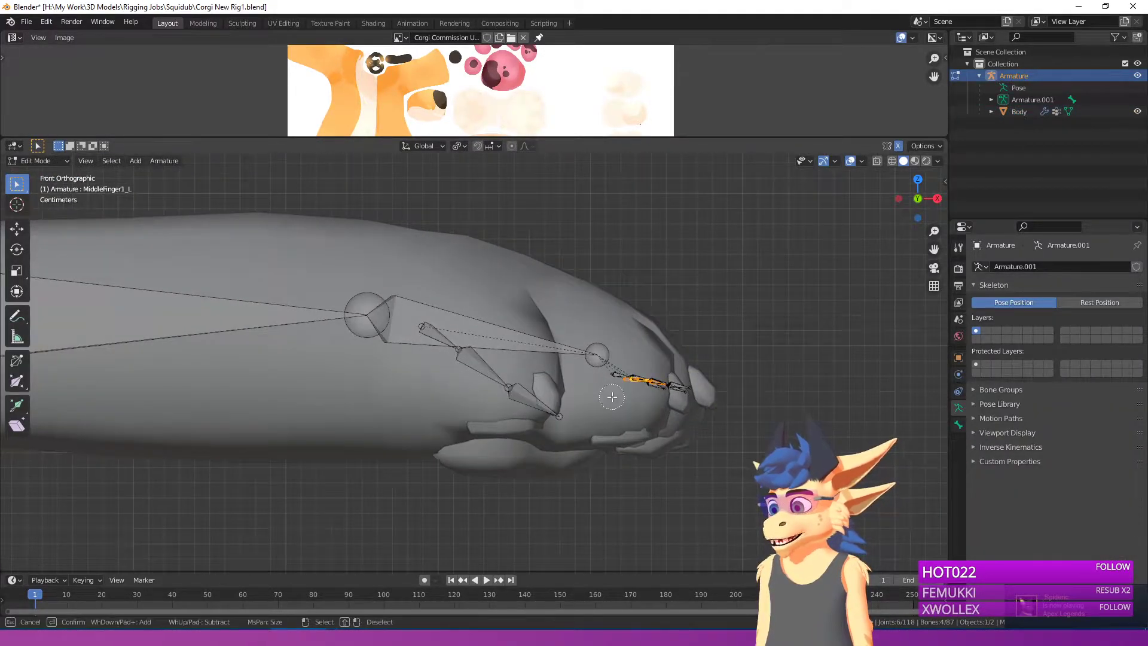
{"action": "right_click", "coordinate": [724, 390]}
{"action": "key", "text": "g"}
{"action": "key", "text": "z"}
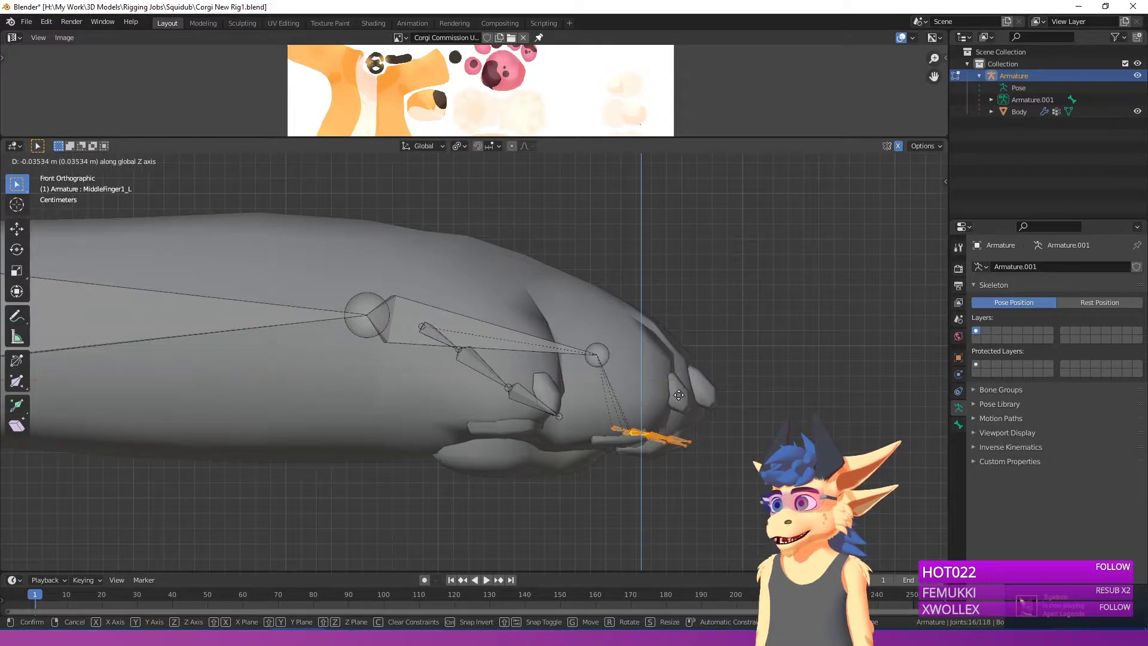
{"action": "left_click", "coordinate": [679, 395]}
{"action": "key", "text": "g"}
{"action": "key", "text": "x"}
{"action": "left_click", "coordinate": [668, 384]}
Step: Change the pivot point, rotate the finger bones by -14.5°, and nudge them slightly upward inside the toes
{"action": "key", "text": "r"}
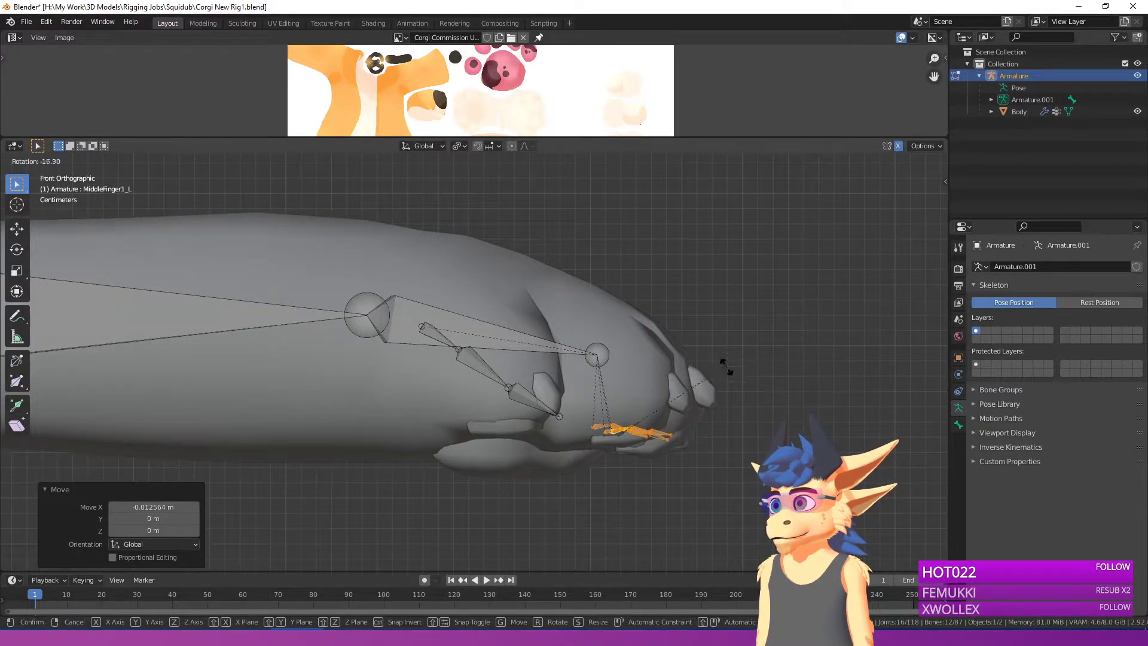
{"action": "right_click", "coordinate": [726, 362]}
{"action": "key", "text": "period"}
{"action": "left_click", "coordinate": [730, 311]}
{"action": "key", "text": "r"}
{"action": "left_click", "coordinate": [822, 332]}
{"action": "key", "text": "g"}
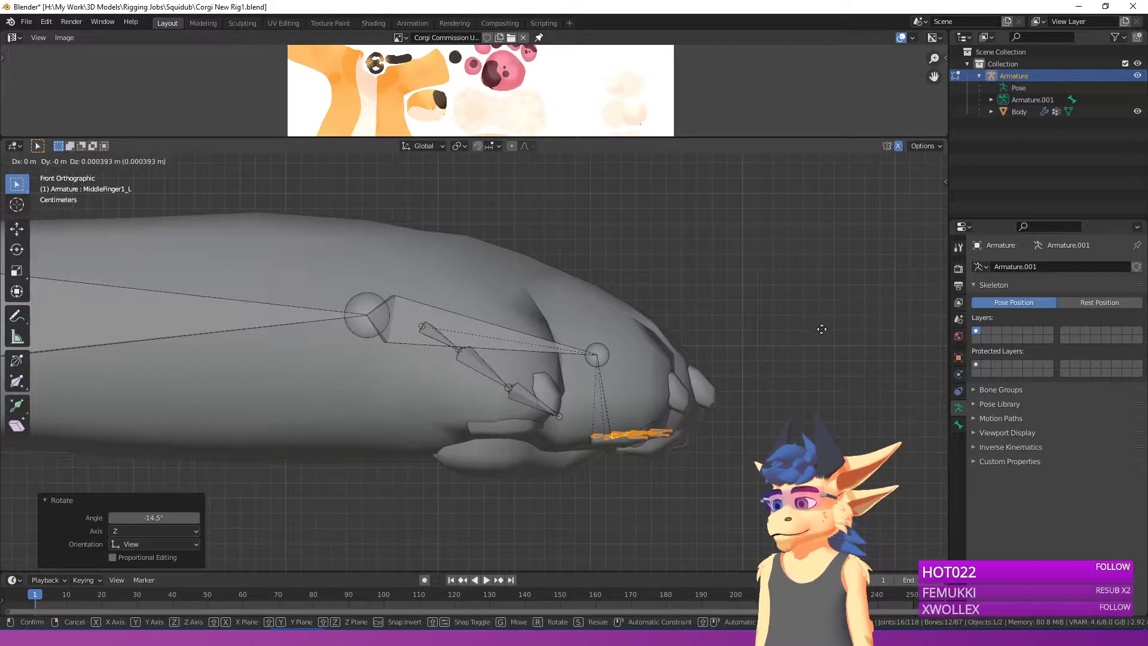
{"action": "left_click", "coordinate": [824, 318]}
Step: Move the end joint of the LeftWrist bone back toward the wrist, to where the toes begin
{"action": "left_click", "coordinate": [610, 358]}
{"action": "key", "text": "g"}
{"action": "left_click", "coordinate": [571, 350]}
Step: Switch the armature to Pose Mode and rotate the LeftWrist bone slightly downward
{"action": "key", "text": "ctrl+Tab"}
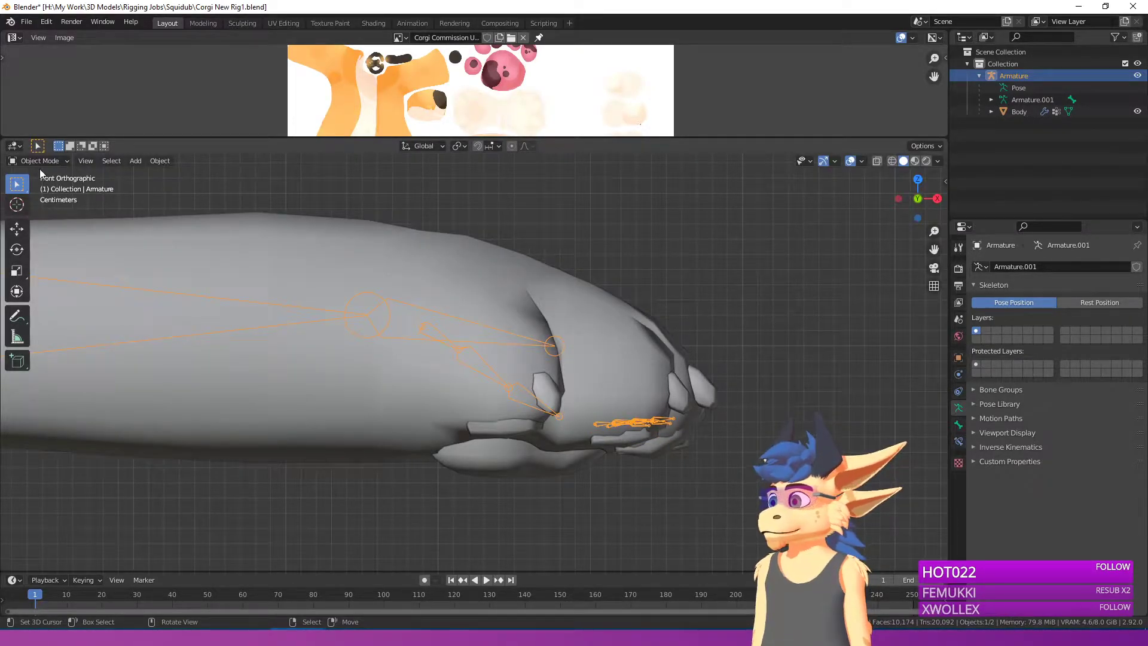
{"action": "left_click", "coordinate": [39, 201]}
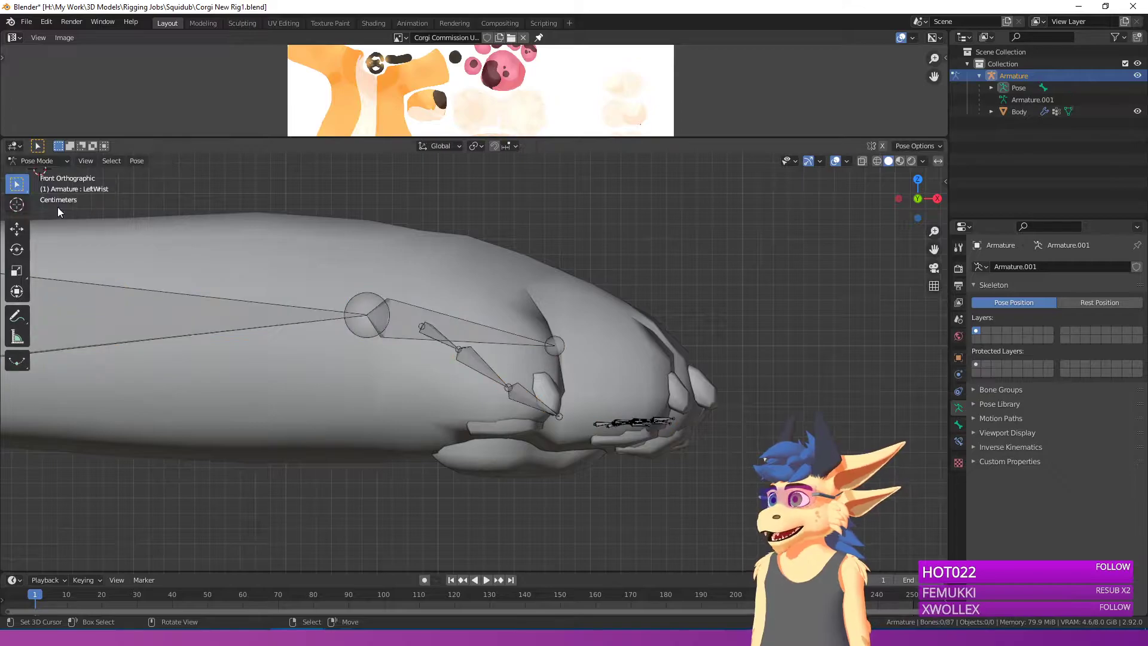
{"action": "left_click", "coordinate": [501, 339]}
{"action": "key", "text": "r"}
{"action": "left_click", "coordinate": [594, 438]}
Step: Select all left finger bones and rotate them by 74.4° to curl the toes down
{"action": "left_click", "coordinate": [588, 459]}
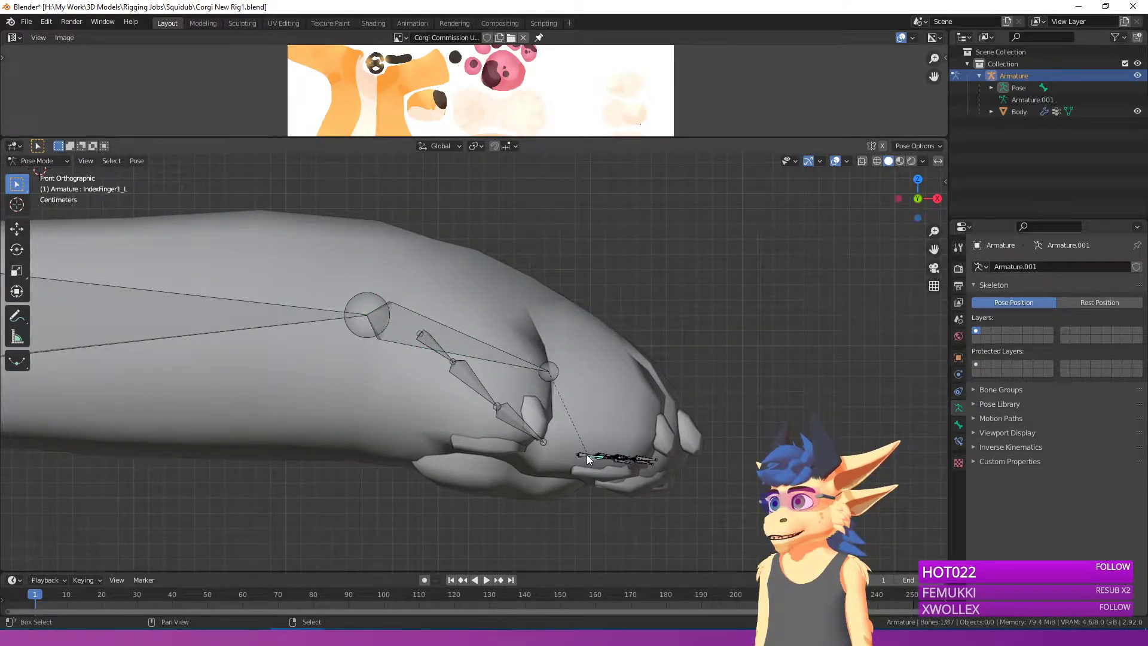
{"action": "left_click_drag", "start_coordinate": [584, 446], "coordinate": [661, 463]}
{"action": "middle_click_drag", "start_coordinate": [661, 463], "coordinate": [673, 437]}
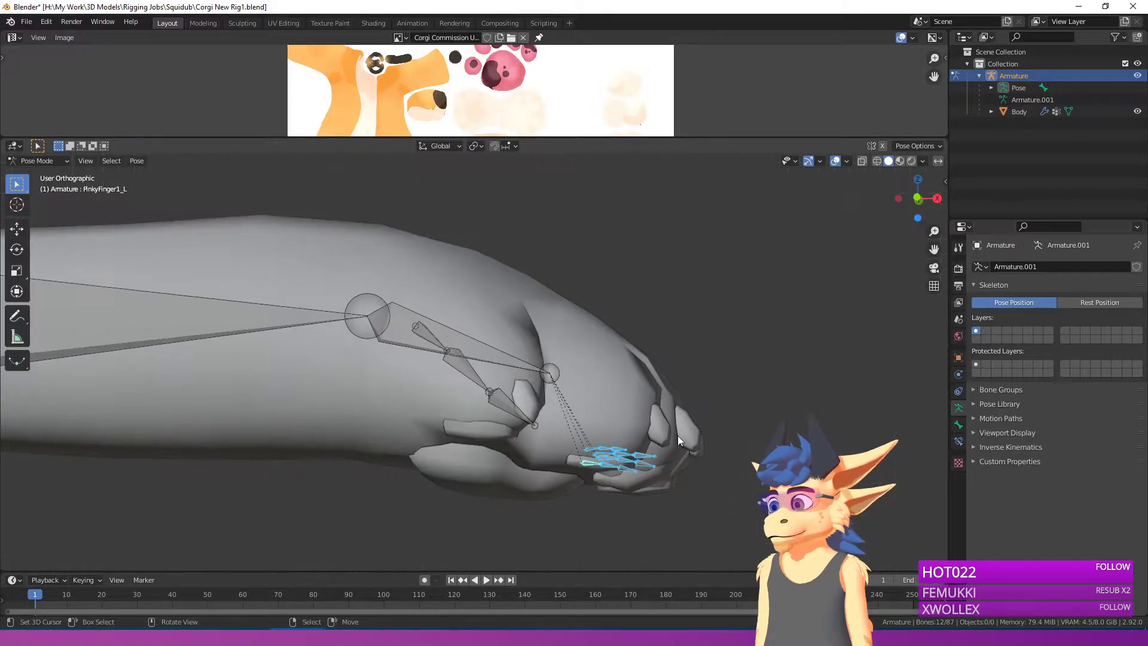
{"action": "key", "text": "r"}
{"action": "left_click", "coordinate": [617, 521]}
Step: Rotate the curled finger bones back up by 87.9° while viewing the paw from its opposite side
{"action": "scroll", "coordinate": [611, 523], "scroll_direction": "down", "scroll_amount": 4}
{"action": "middle_click_drag", "start_coordinate": [611, 522], "coordinate": [485, 478]}
{"action": "key", "text": "r"}
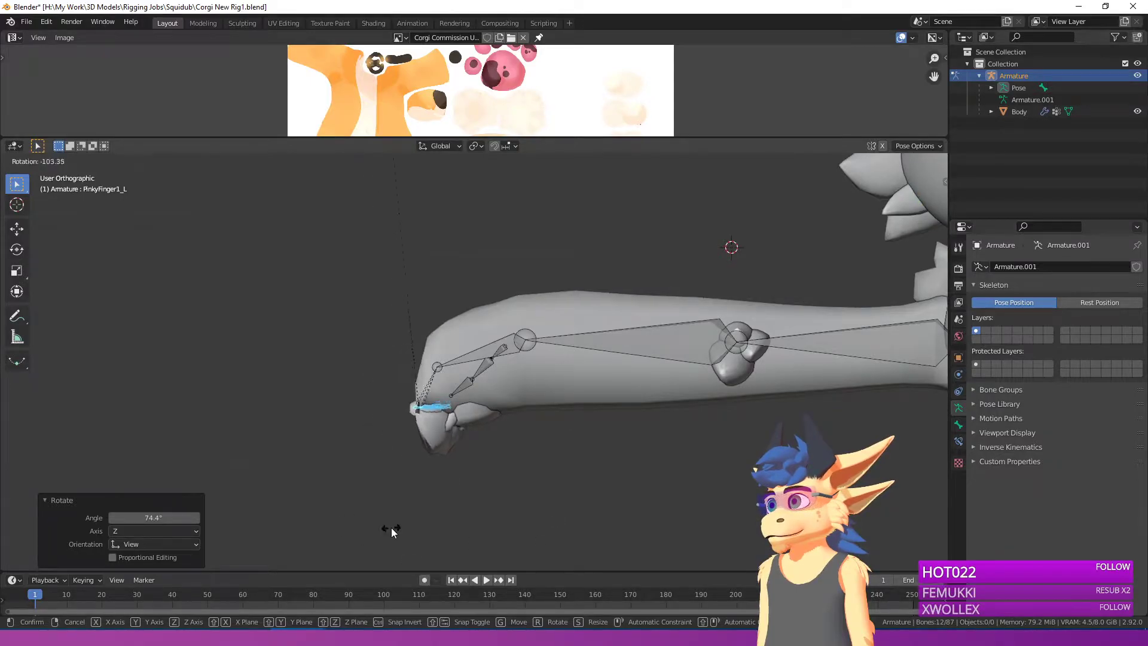
{"action": "left_click", "coordinate": [464, 557]}
{"action": "middle_click_drag", "start_coordinate": [463, 557], "coordinate": [692, 525]}
{"action": "key", "text": "r"}
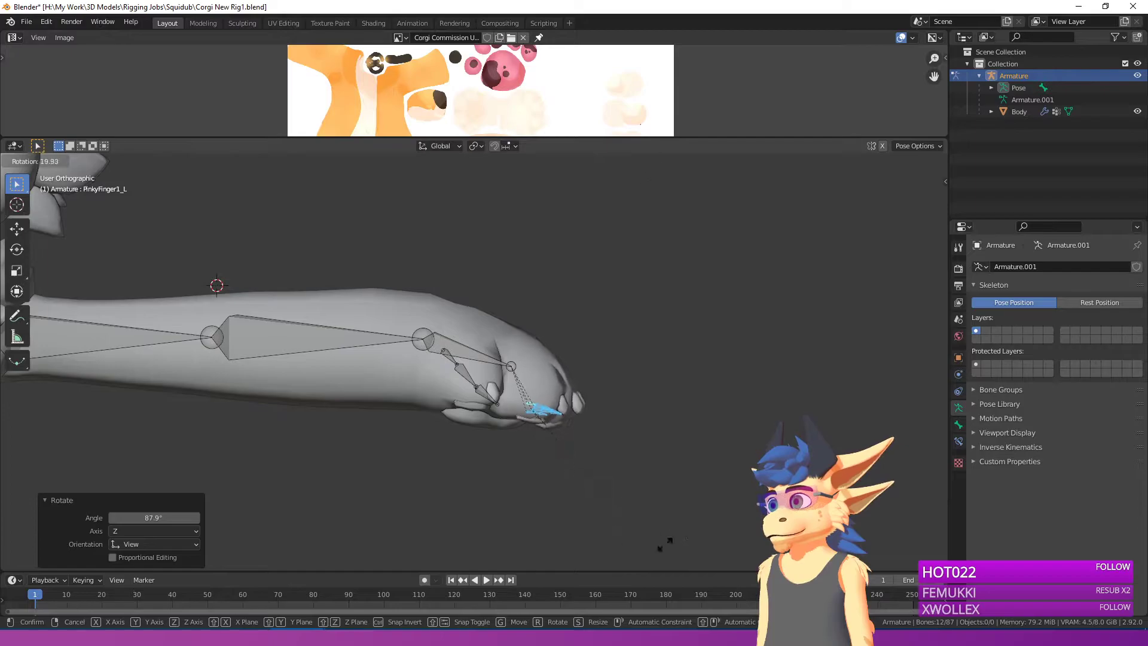
{"action": "right_click", "coordinate": [688, 465]}
Step: Check the finger bones in Edit Mode, return to Pose Mode, and rotate the toes upward
{"action": "key", "text": "Tab"}
{"action": "scroll", "coordinate": [593, 433], "scroll_direction": "up", "scroll_amount": 3}
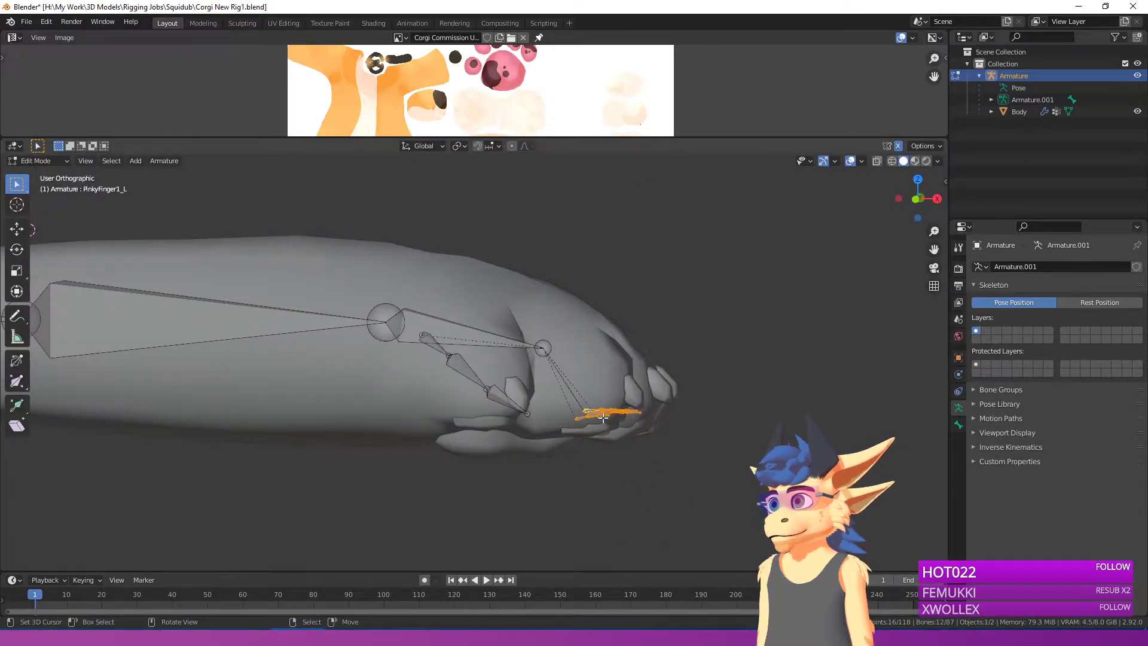
{"action": "key", "text": "Tab"}
{"action": "key", "text": "r"}
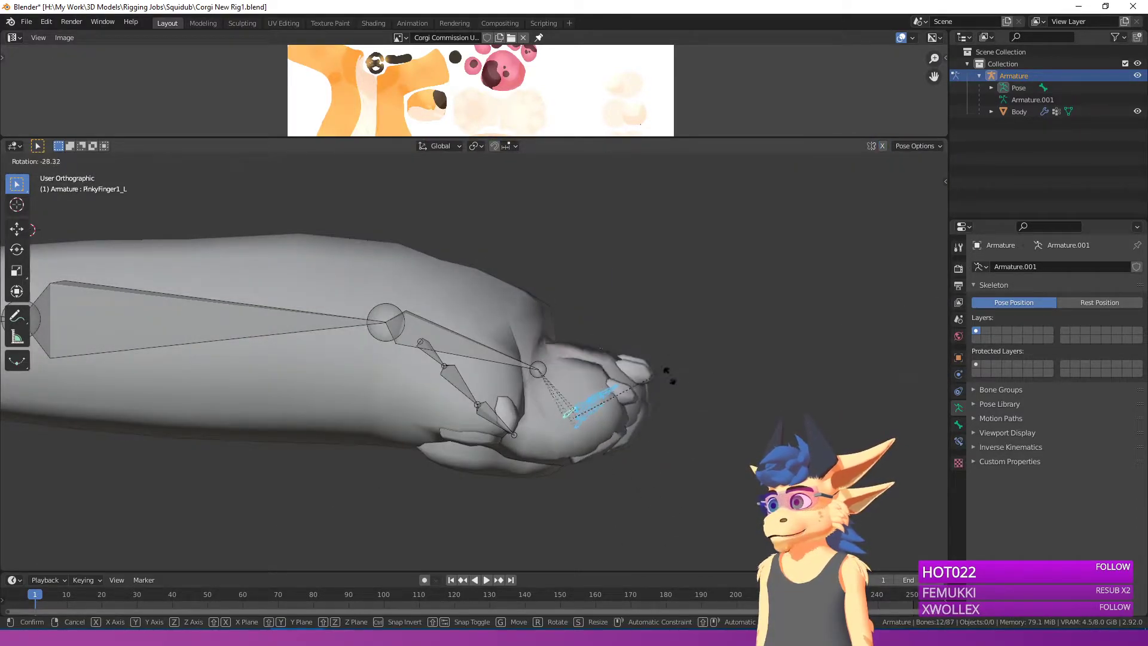
{"action": "left_click", "coordinate": [673, 394]}
Step: Put the armature back in Object Mode and select the body mesh
{"action": "middle_click_drag", "start_coordinate": [673, 393], "coordinate": [529, 344]}
{"action": "left_click", "coordinate": [37, 161]}
{"action": "left_click", "coordinate": [36, 171]}
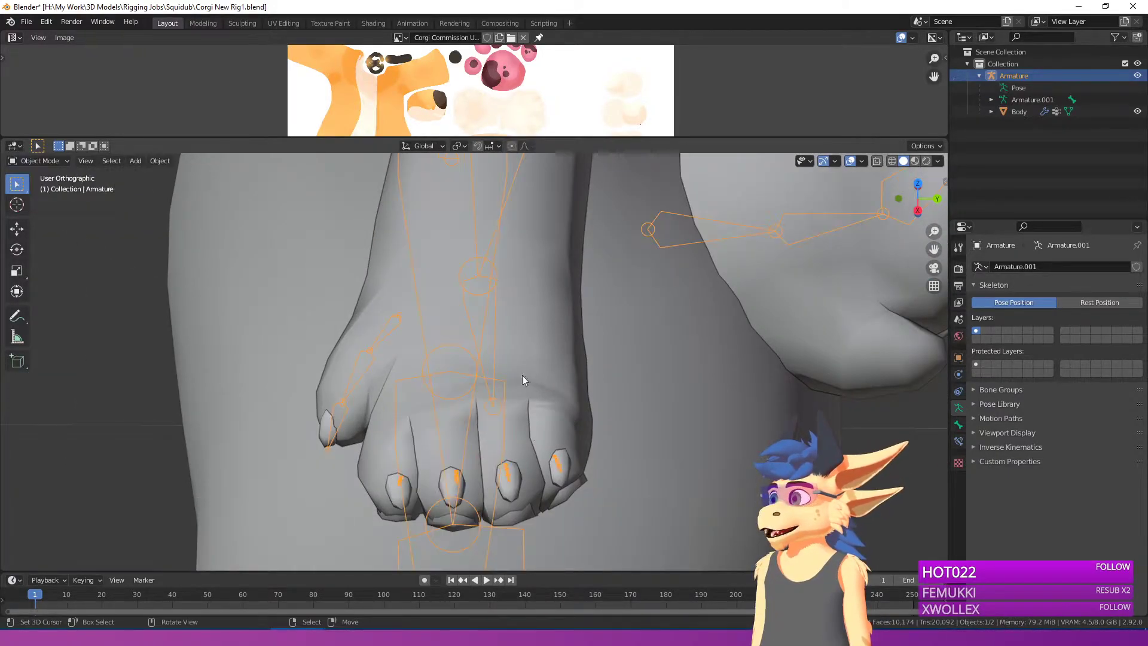
{"action": "left_click", "coordinate": [509, 387]}
{"action": "middle_click_drag", "start_coordinate": [496, 389], "coordinate": [448, 447]}
{"action": "left_click", "coordinate": [434, 453]}
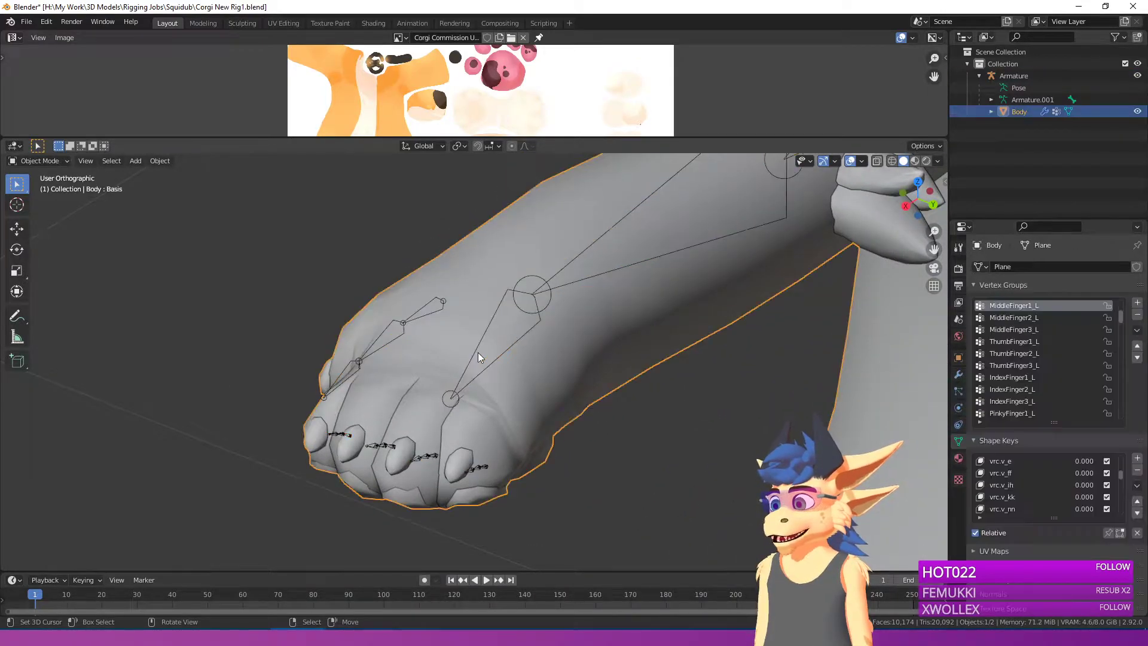
Step: Select the armature together with the body mesh and put the body into Weight Paint mode
{"action": "left_click", "coordinate": [41, 160]}
{"action": "left_click", "coordinate": [460, 366]}
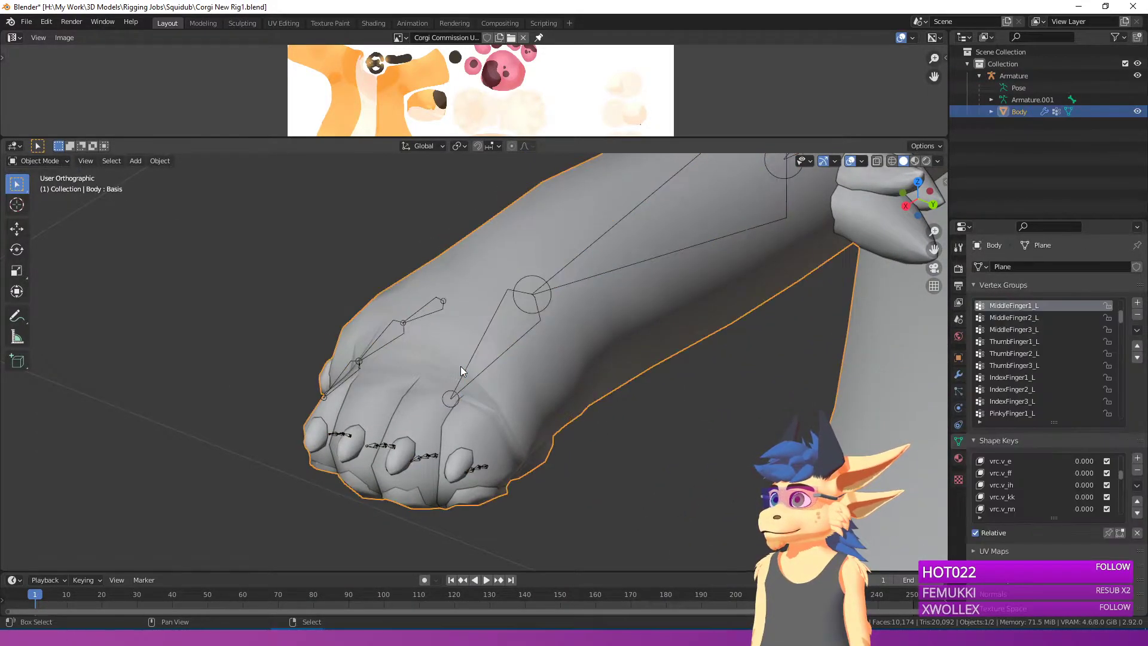
{"action": "left_click", "coordinate": [481, 353], "text": "shift"}
{"action": "left_click", "coordinate": [445, 352], "text": "shift"}
{"action": "left_click", "coordinate": [42, 160]}
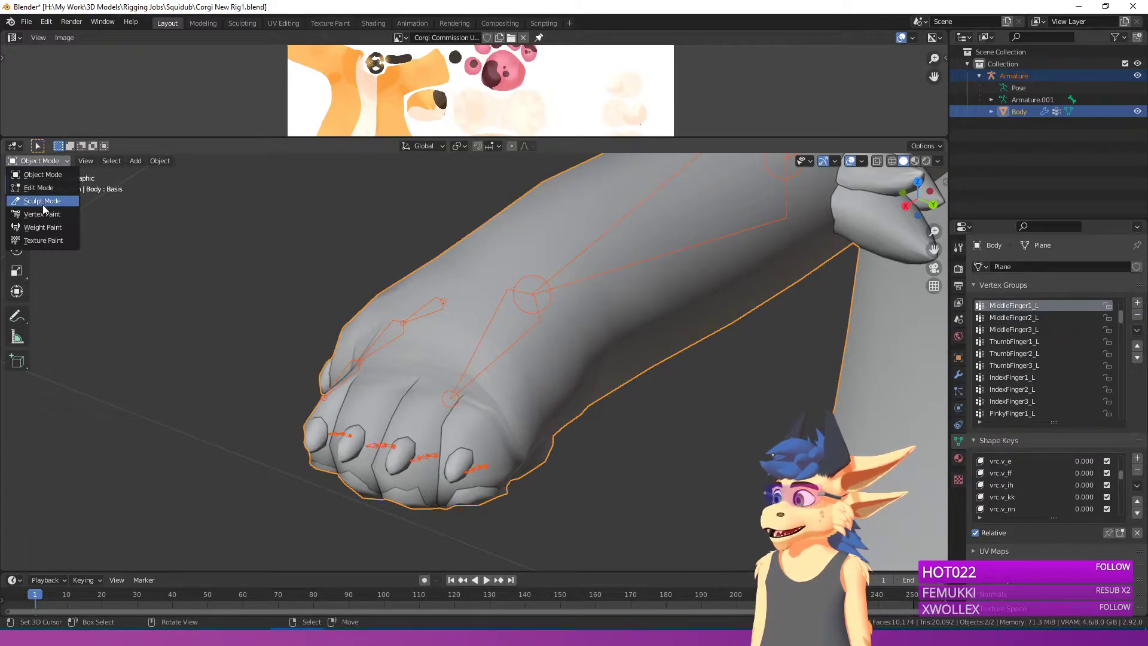
{"action": "left_click", "coordinate": [55, 162]}
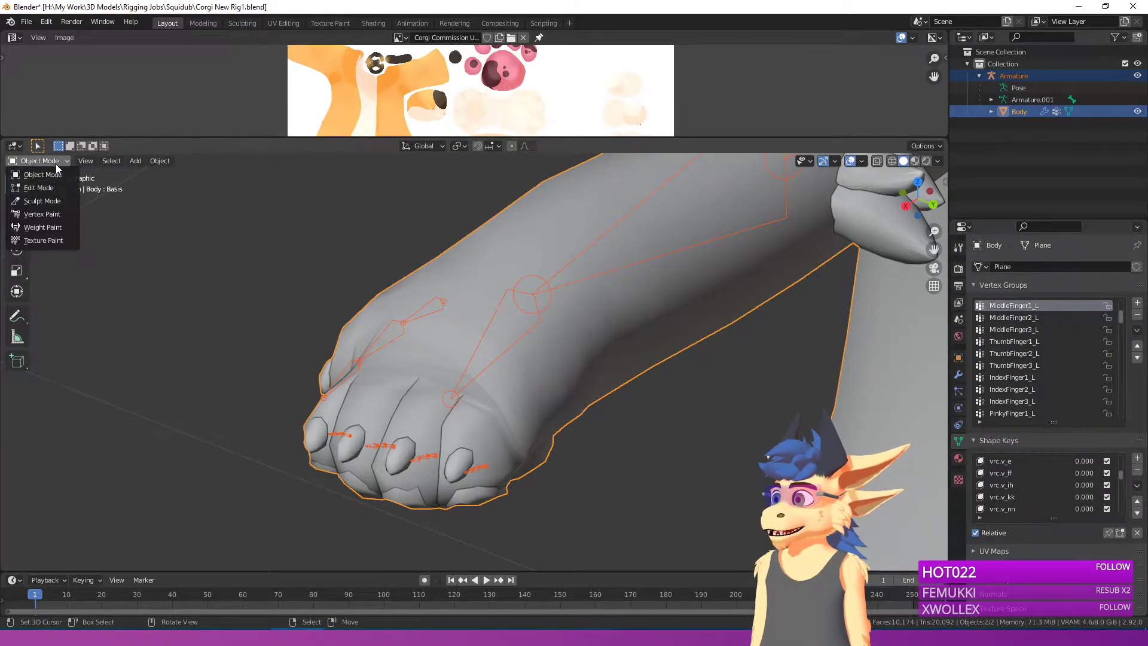
{"action": "left_click", "coordinate": [43, 228]}
Step: Examine the weights of LeftWrist, IndexFinger1_L, MiddleFinger1_L, PinkyFinger1_L.001 and PinkyFinger1_L on the left paw
{"action": "middle_click_drag", "start_coordinate": [304, 356], "coordinate": [309, 359]}
{"action": "right_click", "coordinate": [468, 372]}
{"action": "middle_click_drag", "start_coordinate": [469, 373], "coordinate": [519, 407]}
{"action": "scroll", "coordinate": [532, 394], "scroll_direction": "down", "scroll_amount": 6}
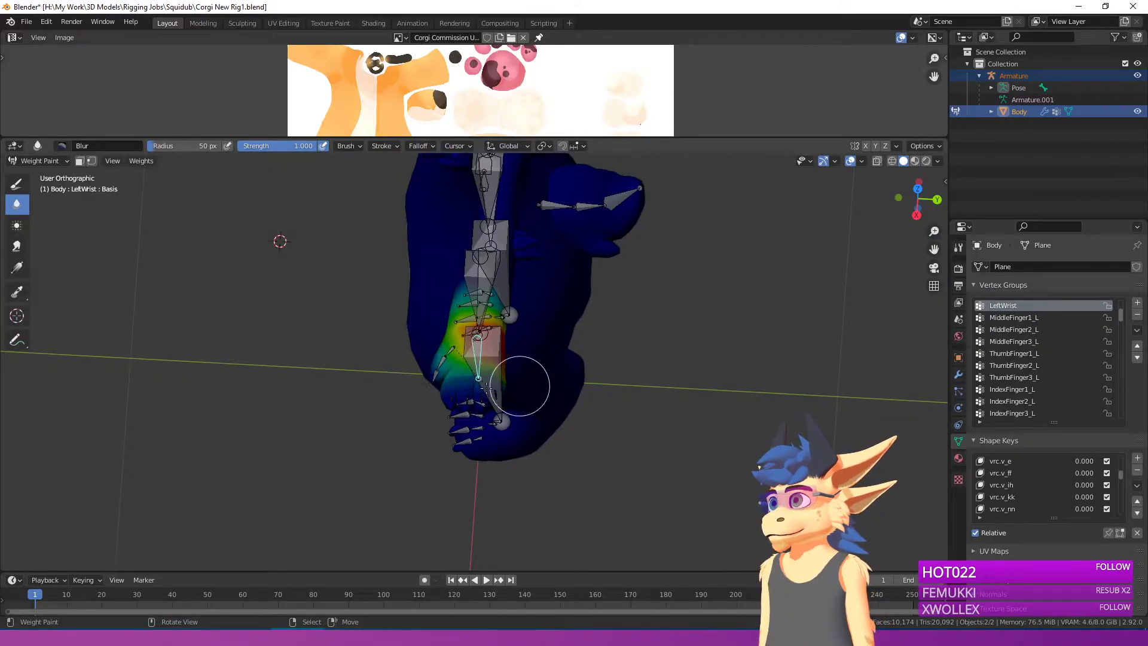
{"action": "scroll", "coordinate": [444, 379], "scroll_direction": "up", "scroll_amount": 8}
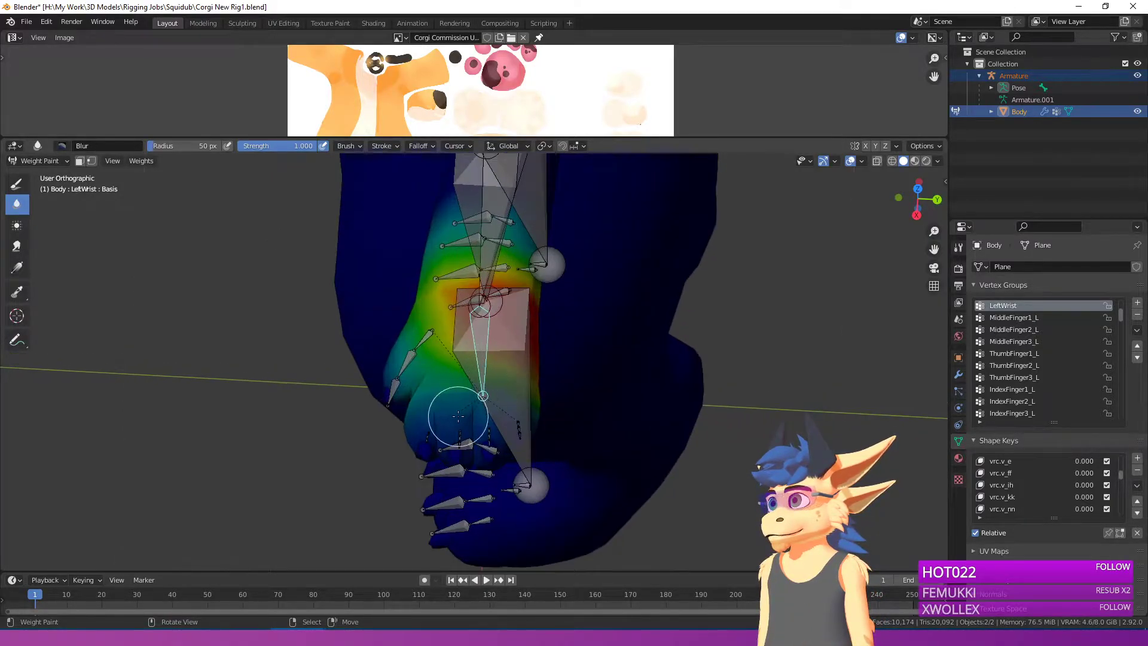
{"action": "right_click", "coordinate": [379, 509]}
{"action": "scroll", "coordinate": [523, 435], "scroll_direction": "down", "scroll_amount": 3}
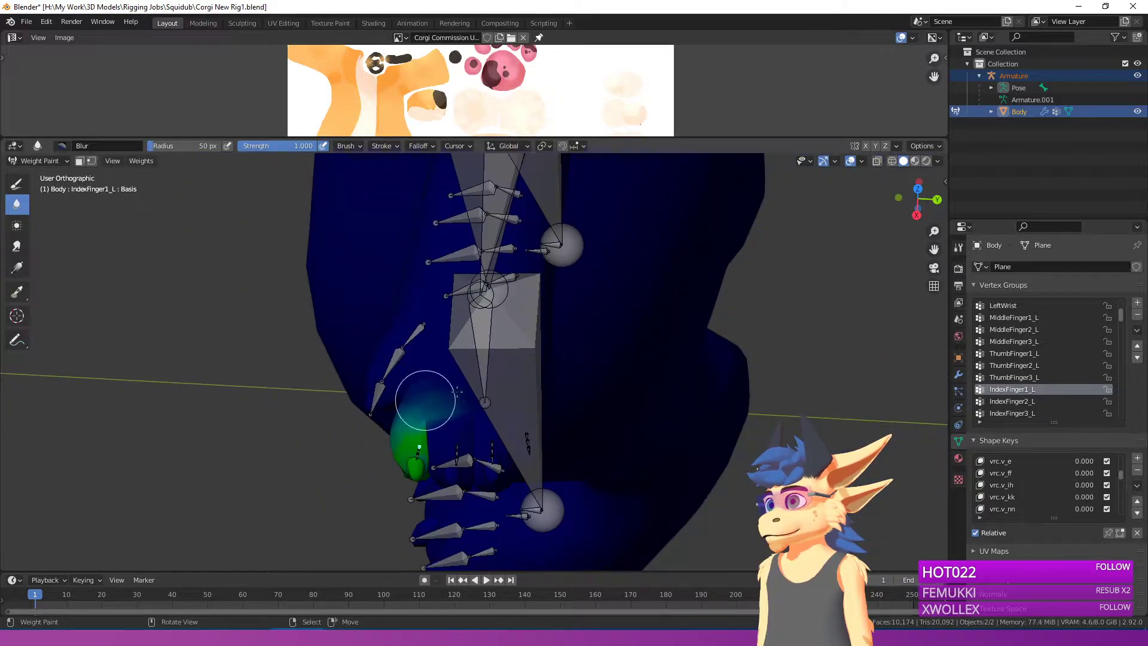
{"action": "right_click", "coordinate": [454, 445]}
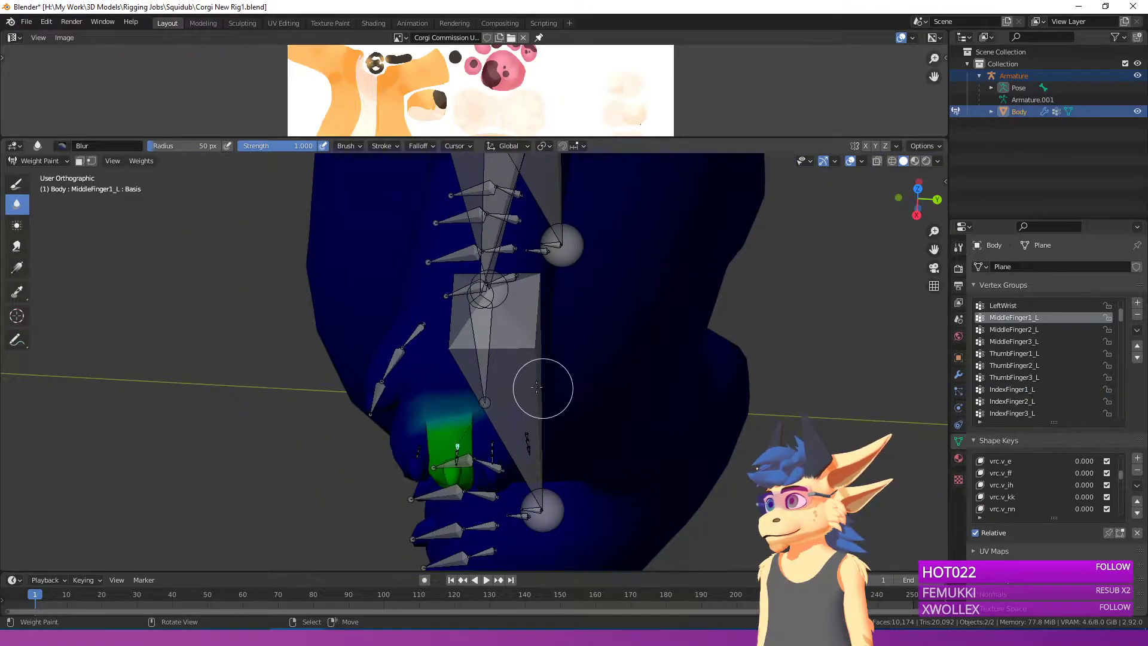
{"action": "right_click", "coordinate": [502, 440]}
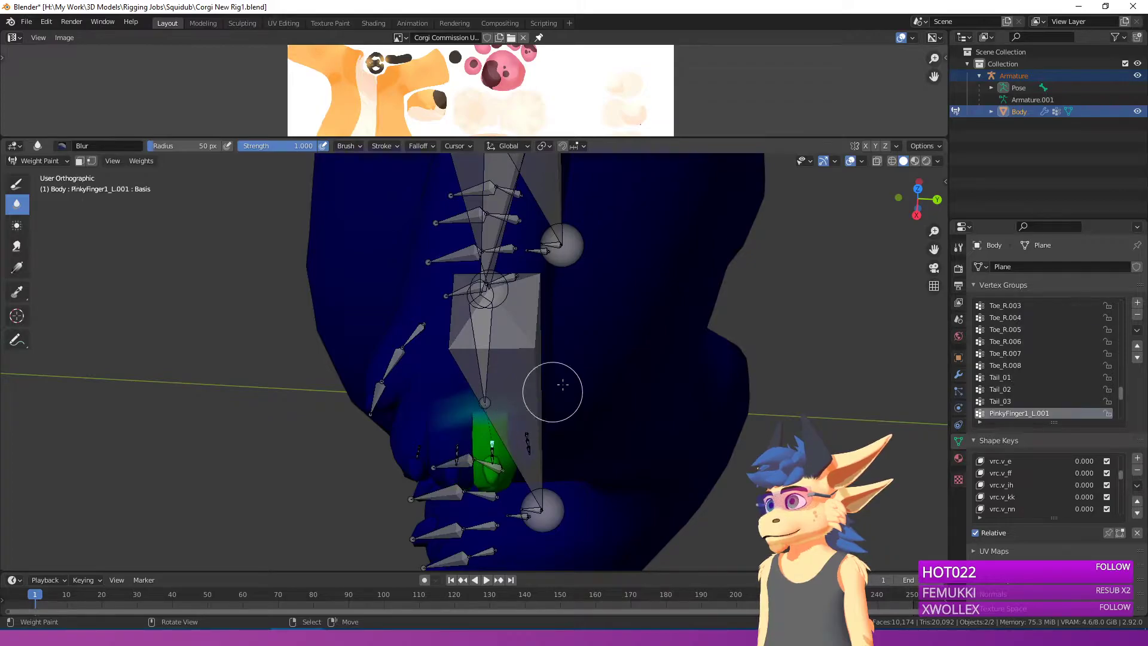
{"action": "right_click", "coordinate": [521, 432]}
{"action": "right_click", "coordinate": [528, 435]}
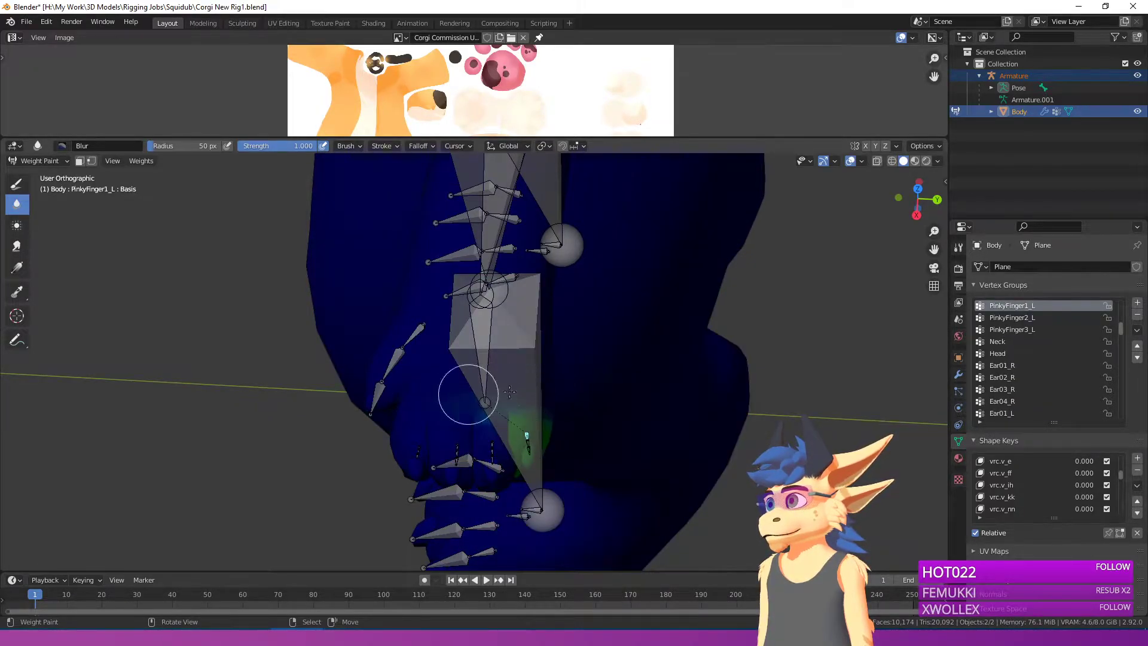
Step: Add the other three left finger base bones to the selection, rotate them by -17.6°, and blur the IndexFinger1_L weights behind the toes
{"action": "middle_click_drag", "start_coordinate": [473, 394], "coordinate": [639, 383]}
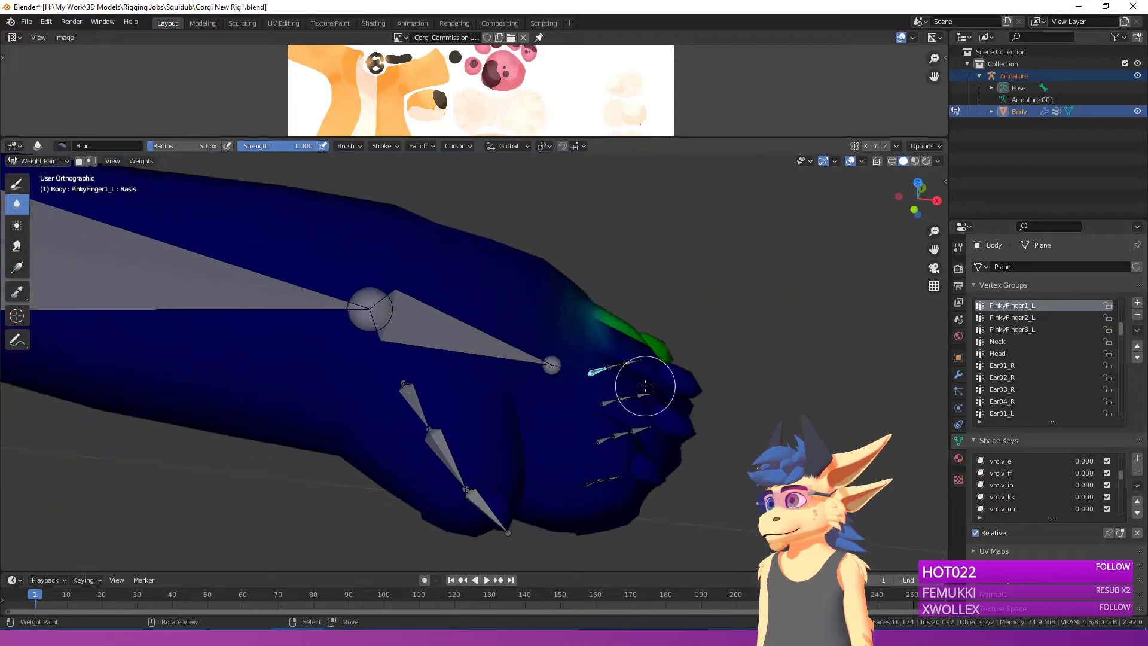
{"action": "right_click", "coordinate": [608, 401], "text": "shift"}
{"action": "right_click", "coordinate": [605, 441], "text": "shift"}
{"action": "right_click", "coordinate": [593, 483], "text": "shift"}
{"action": "middle_click_drag", "start_coordinate": [593, 482], "coordinate": [631, 446]}
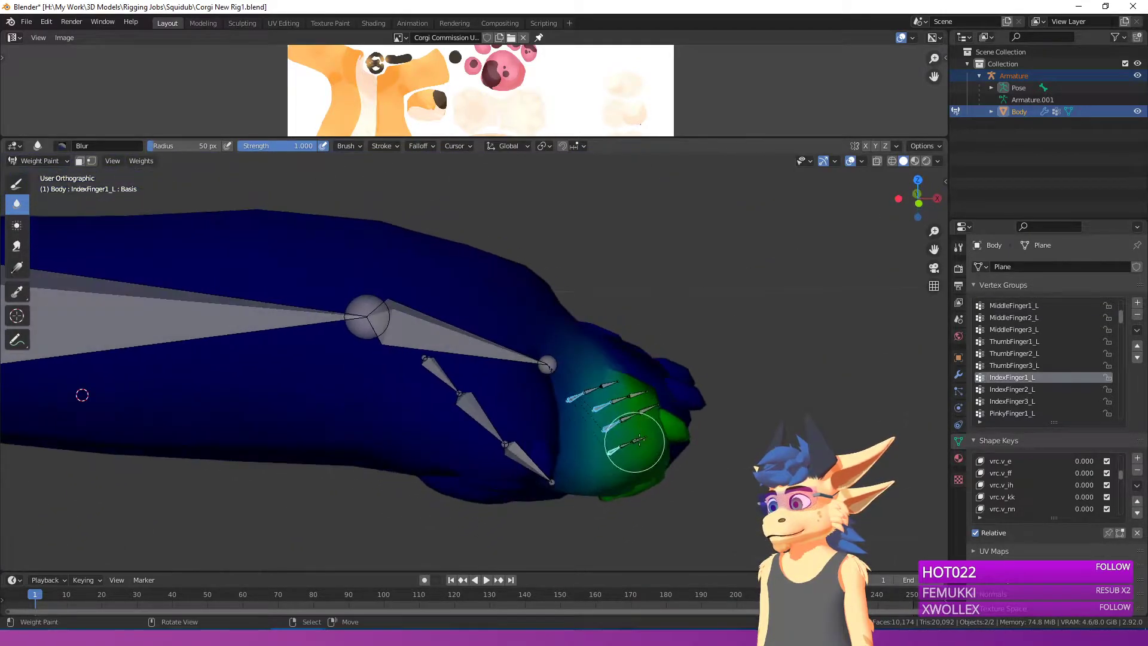
{"action": "key", "text": "r"}
{"action": "left_click", "coordinate": [713, 376]}
{"action": "middle_click_drag", "start_coordinate": [704, 378], "coordinate": [602, 303]}
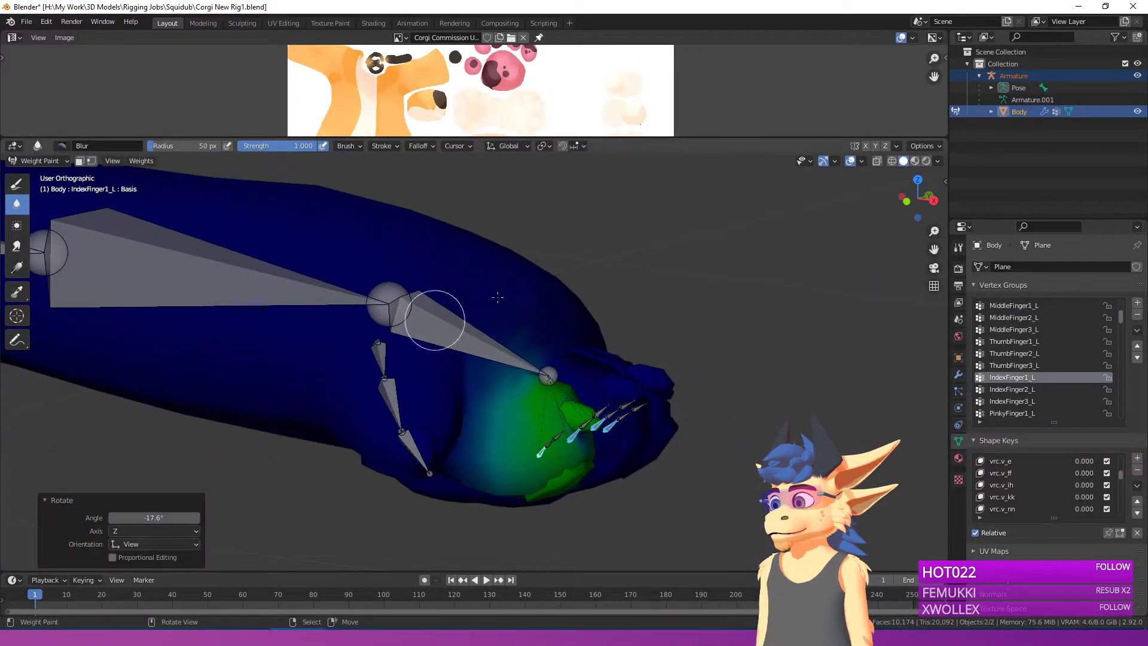
{"action": "left_click_drag", "start_coordinate": [476, 343], "coordinate": [498, 353]}
{"action": "middle_click_drag", "start_coordinate": [477, 389], "coordinate": [573, 313]}
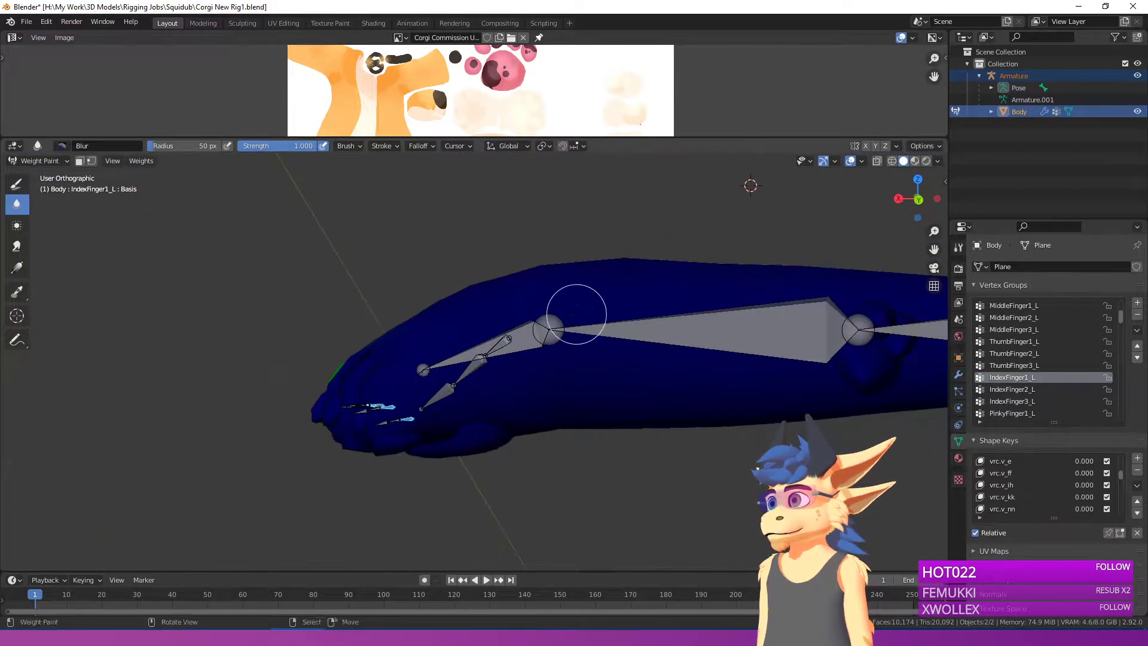
Step: Take the body mesh out of Weight Paint into Object Mode with the left paw in front view
{"action": "key", "text": "r"}
{"action": "right_click", "coordinate": [507, 338]}
{"action": "key", "text": "Tab"}
{"action": "key", "text": "Tab"}
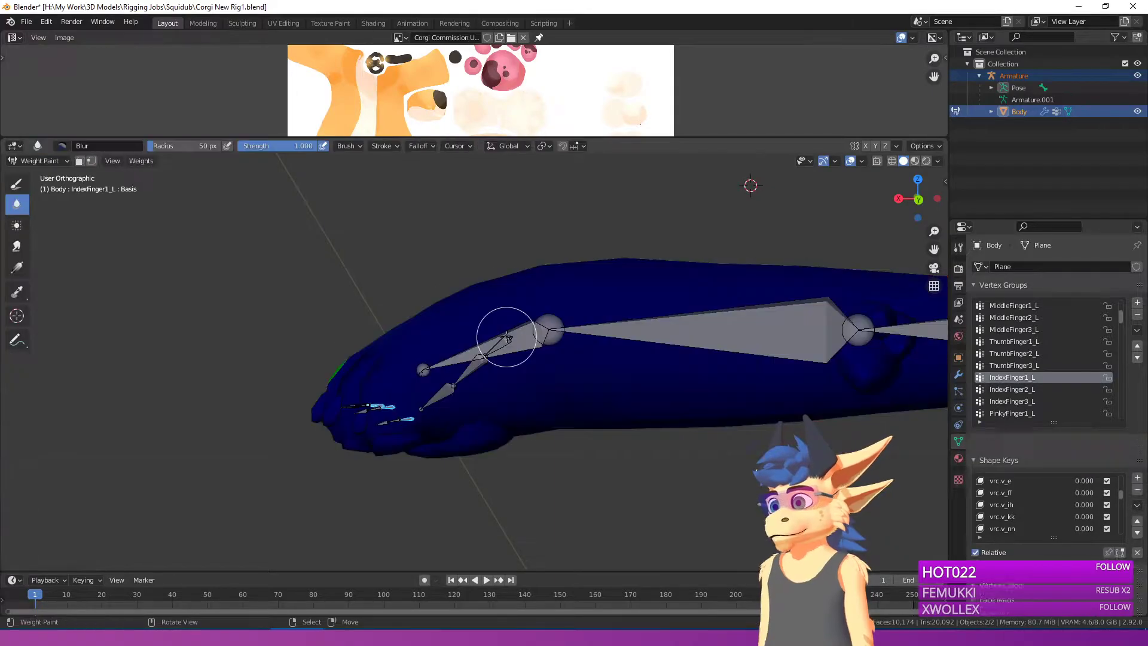
{"action": "key", "text": "KP_3"}
{"action": "key", "text": "KP_1"}
{"action": "key", "text": "Tab"}
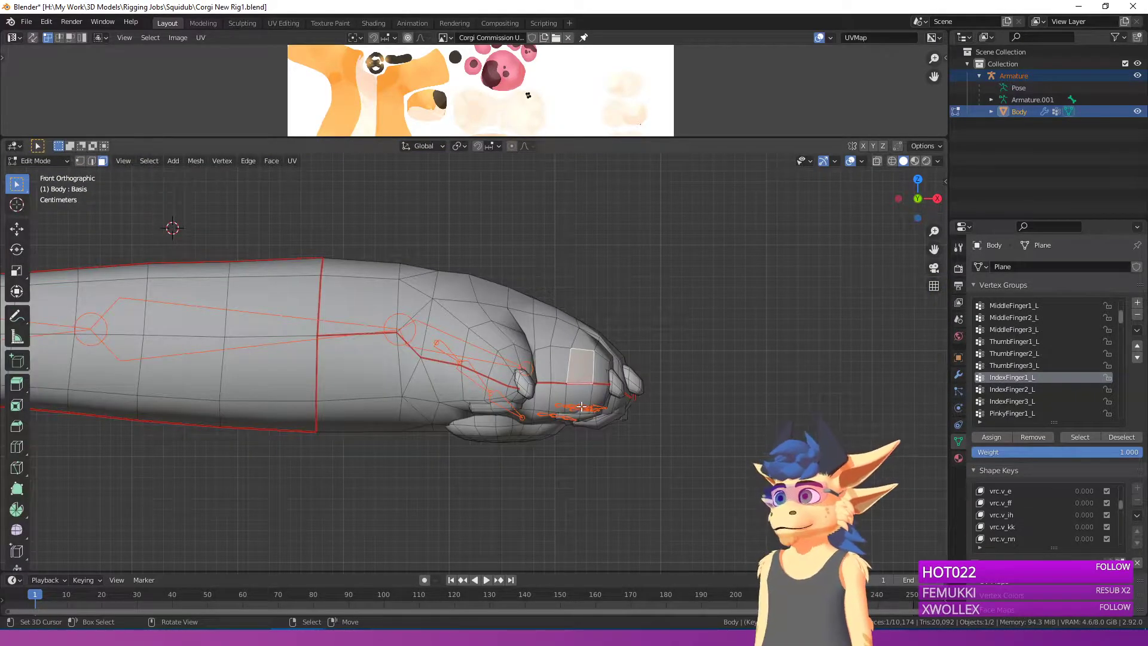
{"action": "key", "text": "Tab"}
{"action": "left_click", "coordinate": [40, 161]}
{"action": "left_click", "coordinate": [42, 175]}
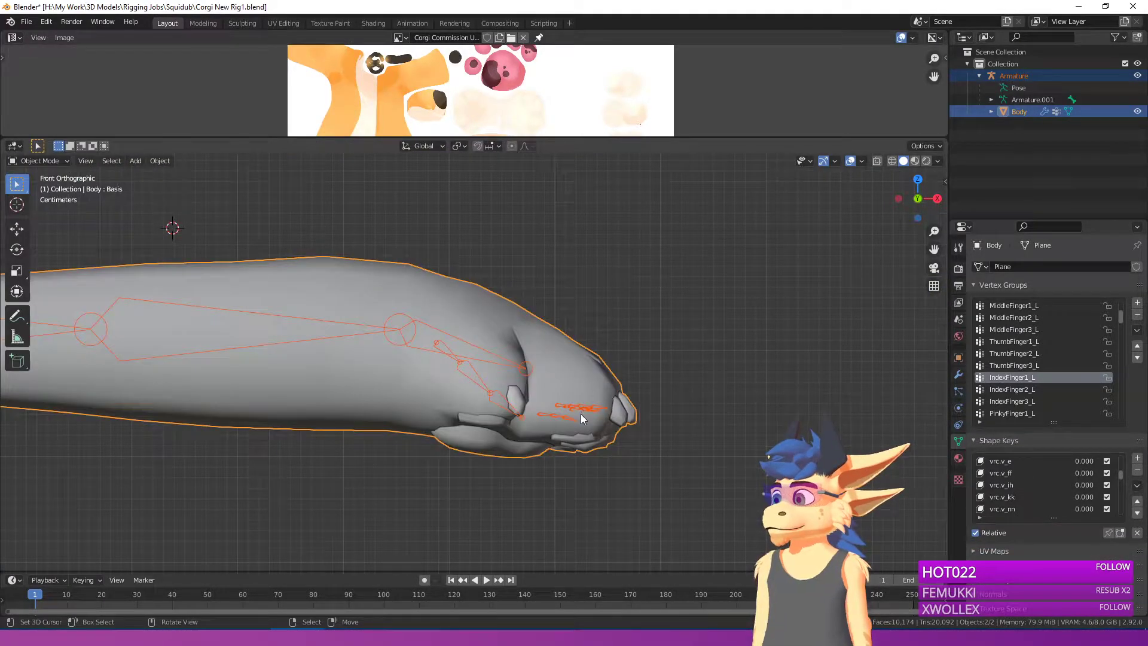
Step: Select only the armature and open it in Edit Mode
{"action": "right_click", "coordinate": [579, 410]}
{"action": "key", "text": "Tab"}
{"action": "key", "text": "Tab"}
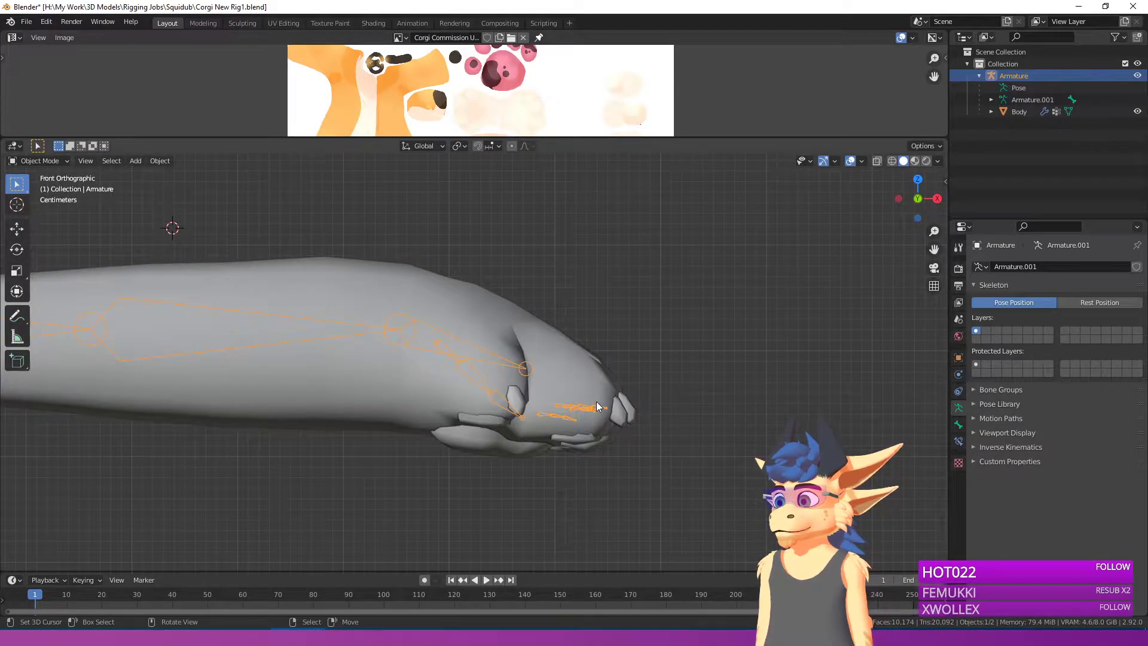
{"action": "key", "text": "Tab"}
{"action": "key", "text": "Tab"}
{"action": "key", "text": "Tab"}
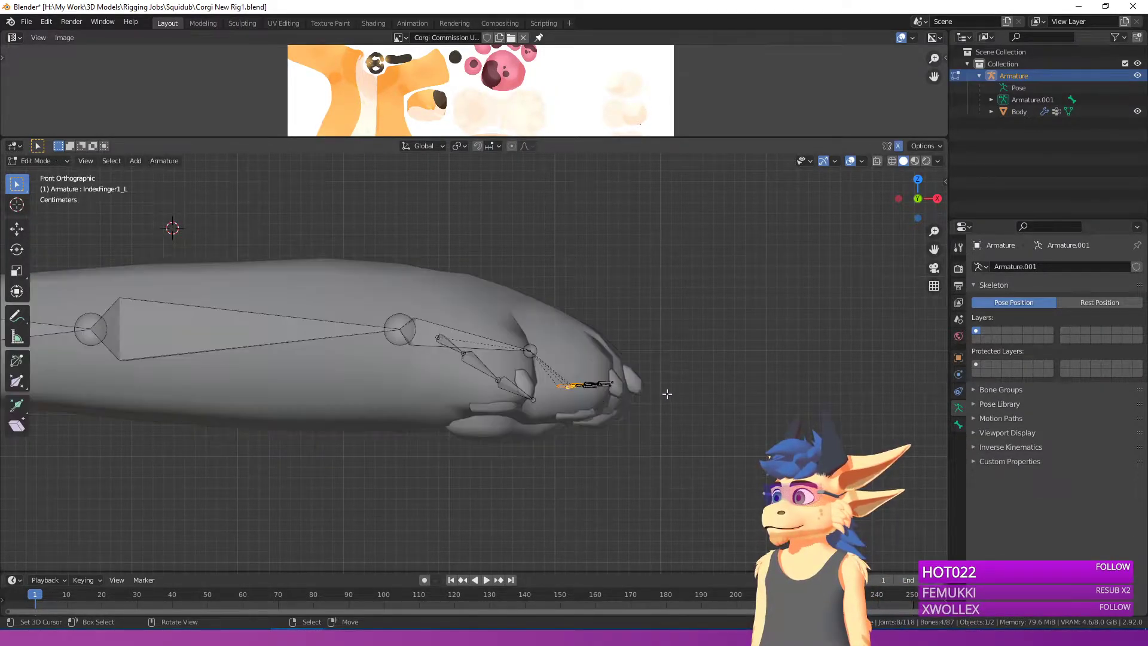
Step: Circle-select all the bones of the four left fingers, leaving the thumb out
{"action": "scroll", "coordinate": [662, 393], "scroll_direction": "up", "scroll_amount": 1}
{"action": "key", "text": "r"}
{"action": "right_click", "coordinate": [715, 405]}
{"action": "key", "text": "c"}
{"action": "scroll", "coordinate": [638, 382], "scroll_direction": "up", "scroll_amount": 2}
{"action": "left_click_drag", "start_coordinate": [631, 385], "coordinate": [588, 418]}
{"action": "right_click", "coordinate": [590, 417]}
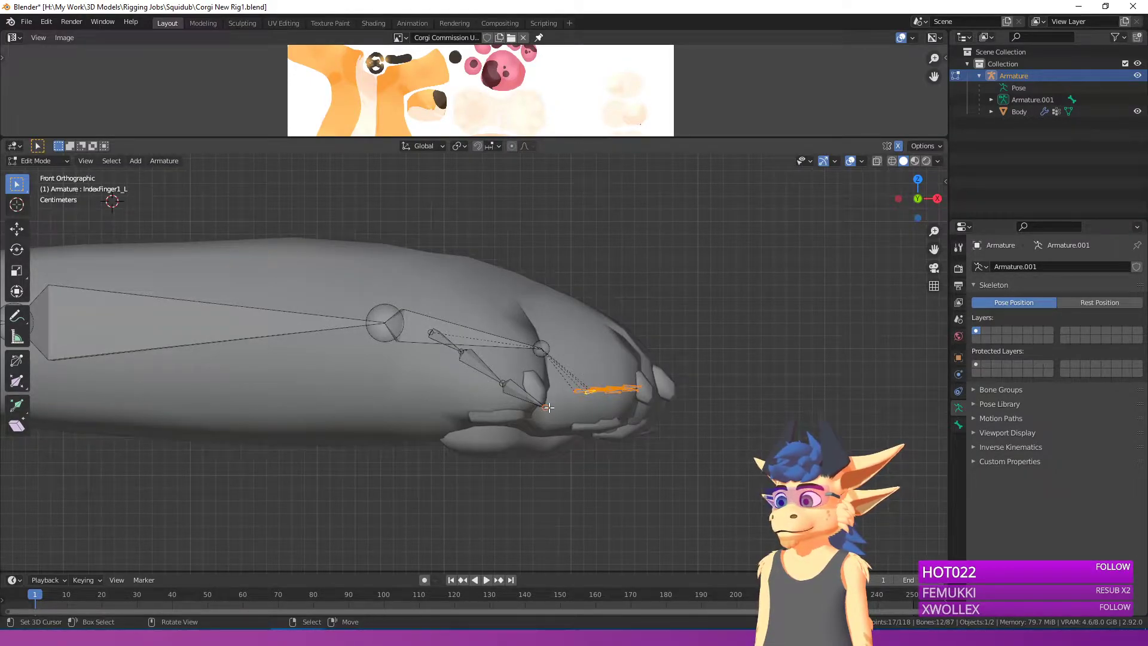
Step: Move the selected finger bones up 0.013192 m along Z and rotate them to slope downward with the toes
{"action": "key", "text": "g"}
{"action": "key", "text": "z"}
{"action": "left_click", "coordinate": [661, 384]}
{"action": "key", "text": "r"}
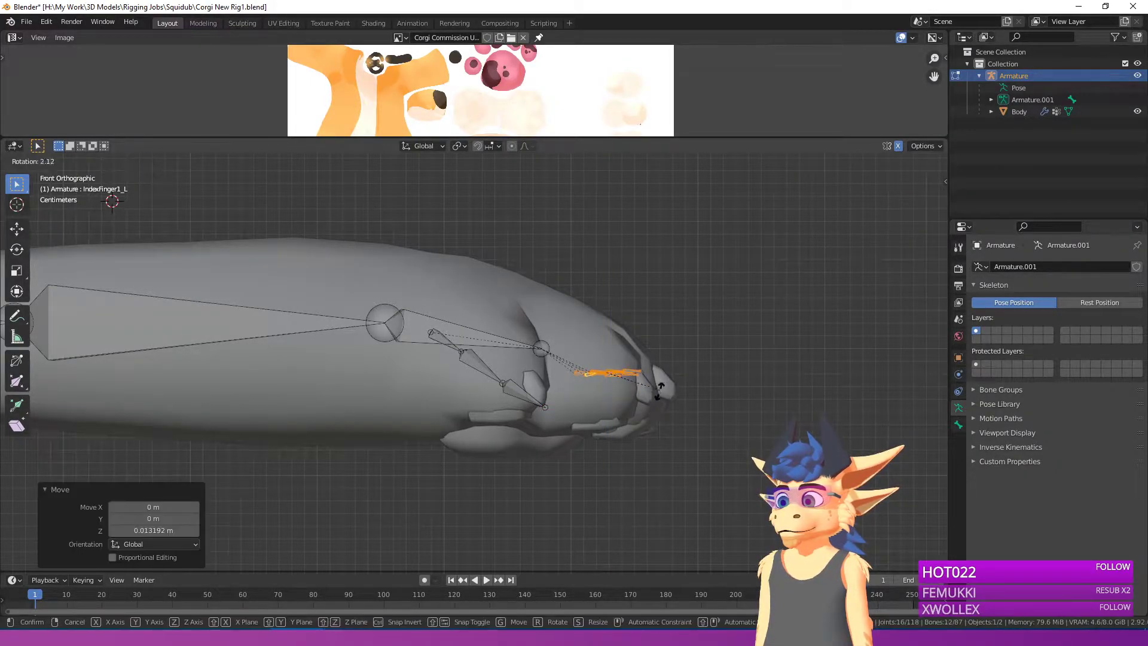
{"action": "left_click", "coordinate": [649, 423]}
Step: Switch the armature to Pose Mode, try curling the finger bones downward, and undo the rotation
{"action": "key", "text": "Tab"}
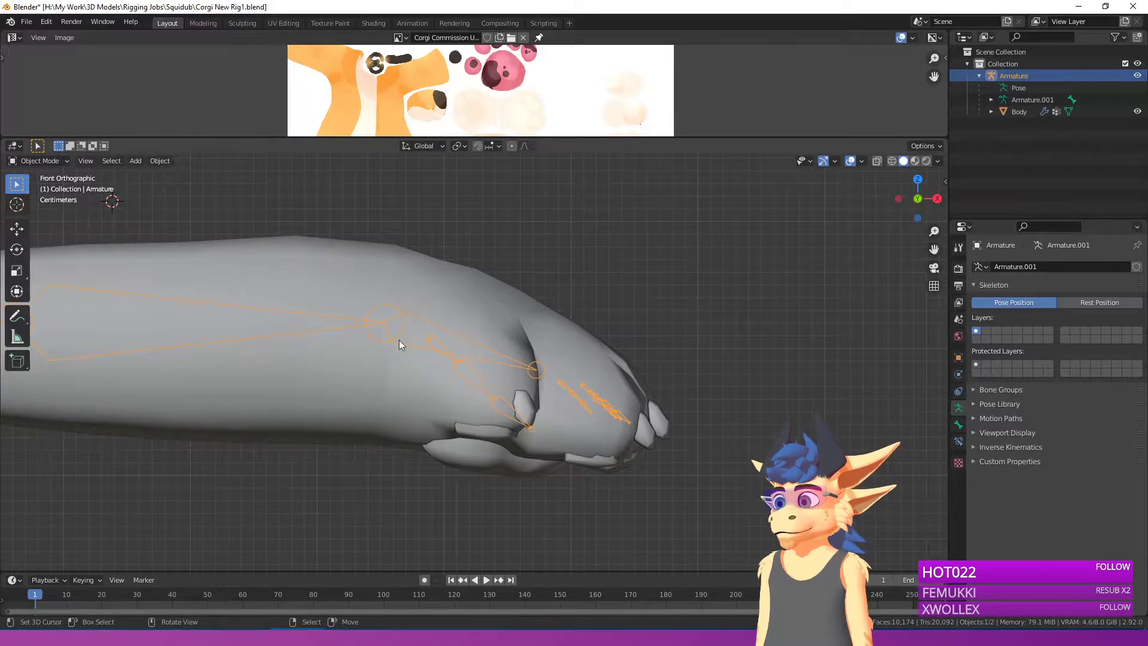
{"action": "left_click", "coordinate": [39, 160]}
{"action": "left_click", "coordinate": [35, 207]}
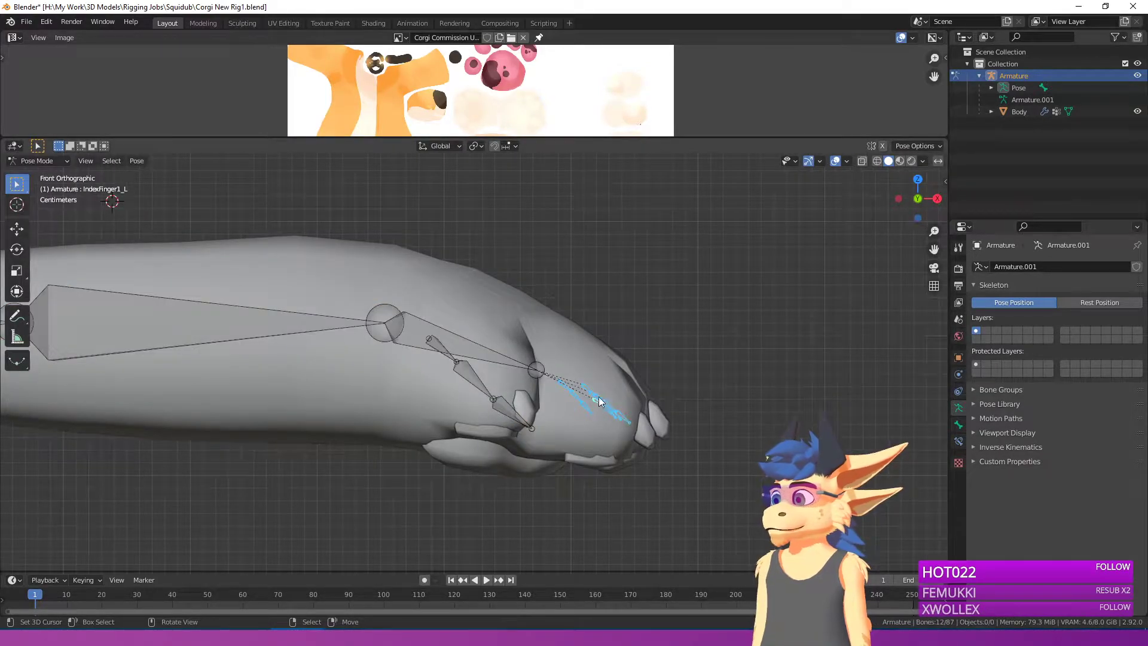
{"action": "key", "text": "r"}
{"action": "left_click", "coordinate": [583, 421]}
{"action": "middle_click_drag", "start_coordinate": [581, 418], "coordinate": [526, 335]}
{"action": "key", "text": "ctrl+z"}
Step: Return to Edit Mode in front view and rotate the finger bones by -10.3°
{"action": "key", "text": "KP_3"}
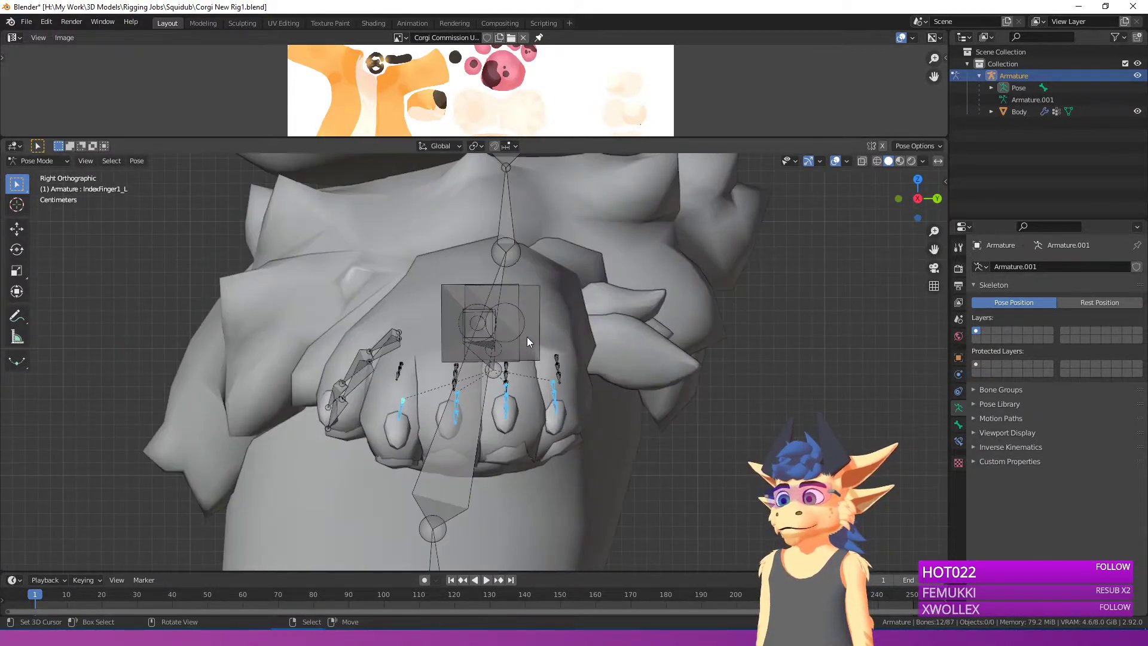
{"action": "key", "text": "KP_1"}
{"action": "key", "text": "Tab"}
{"action": "key", "text": "r"}
{"action": "left_click", "coordinate": [692, 364]}
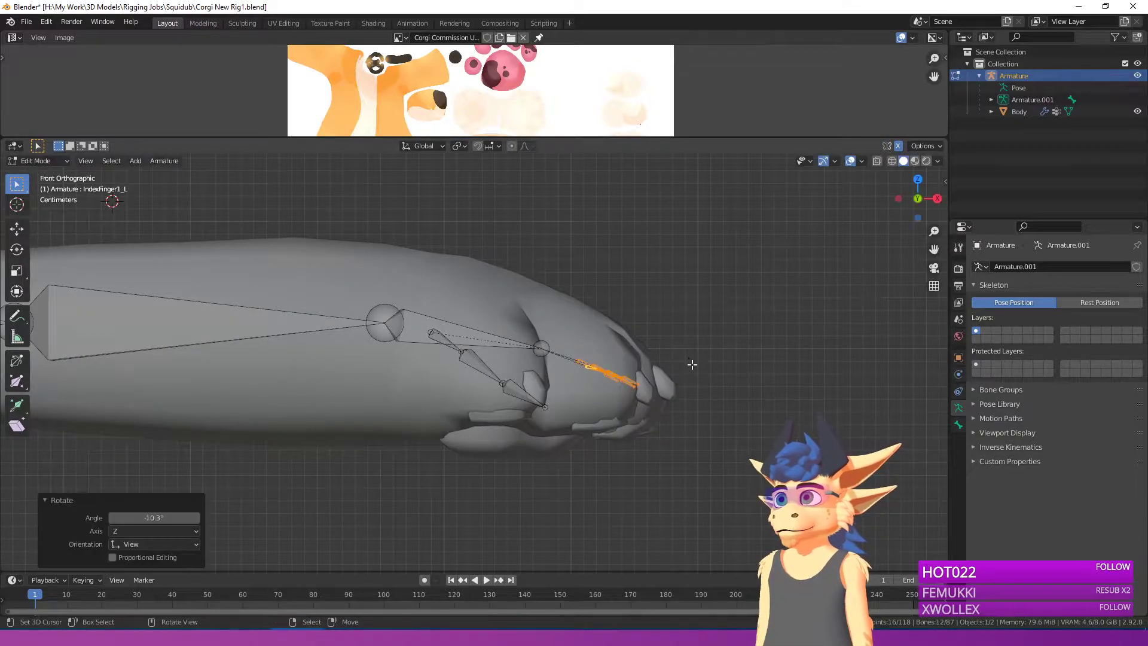
Step: Go back to Pose Mode and rotate the finger bones by 65.5° to curl the toes down
{"action": "key", "text": "Tab"}
{"action": "key", "text": "r"}
{"action": "left_click", "coordinate": [637, 485]}
{"action": "middle_click_drag", "start_coordinate": [638, 485], "coordinate": [661, 410]}
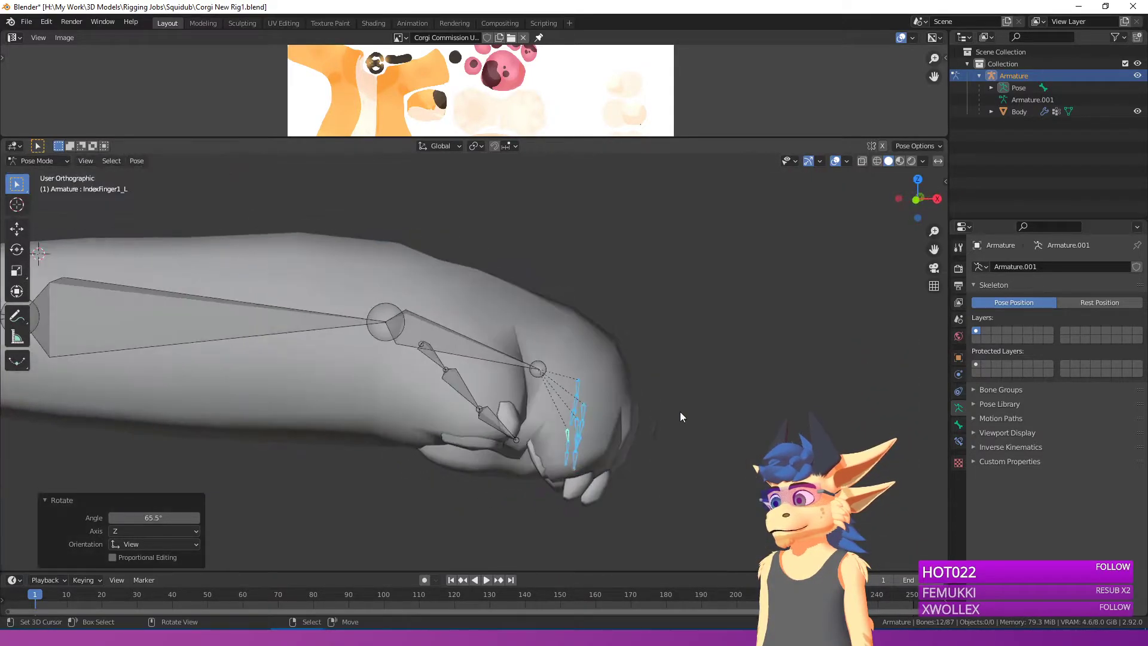
Step: Rotate the curled finger bones back up and test their bending from the opposite side of the paw
{"action": "key", "text": "r"}
{"action": "left_click", "coordinate": [673, 264]}
{"action": "middle_click_drag", "start_coordinate": [674, 263], "coordinate": [464, 327]}
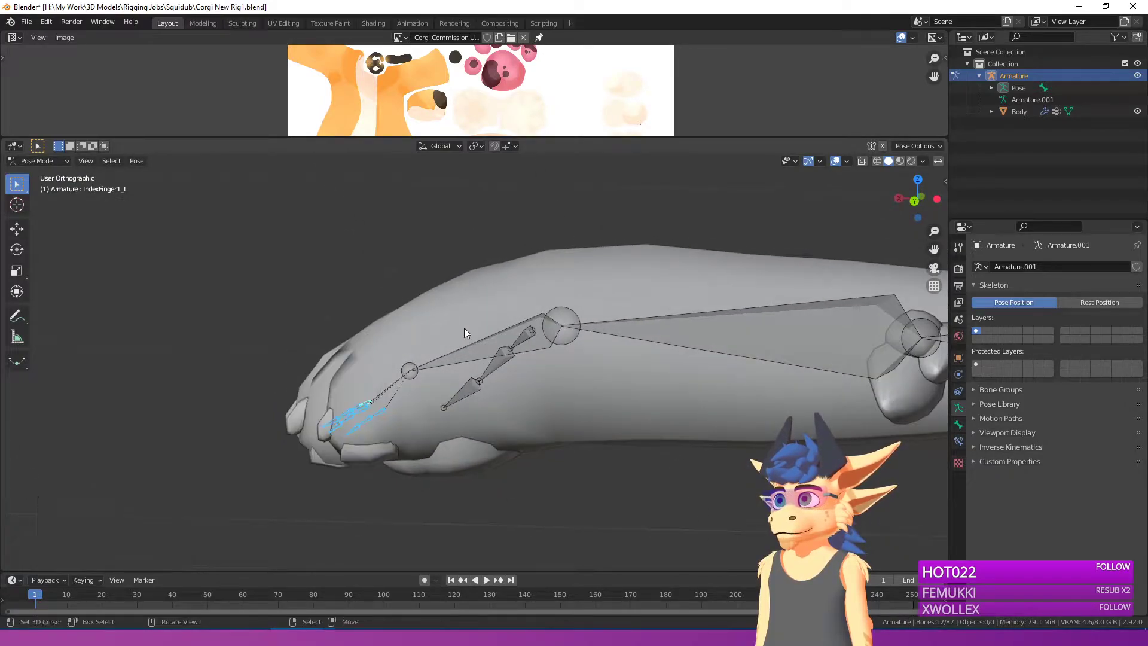
{"action": "key", "text": "r"}
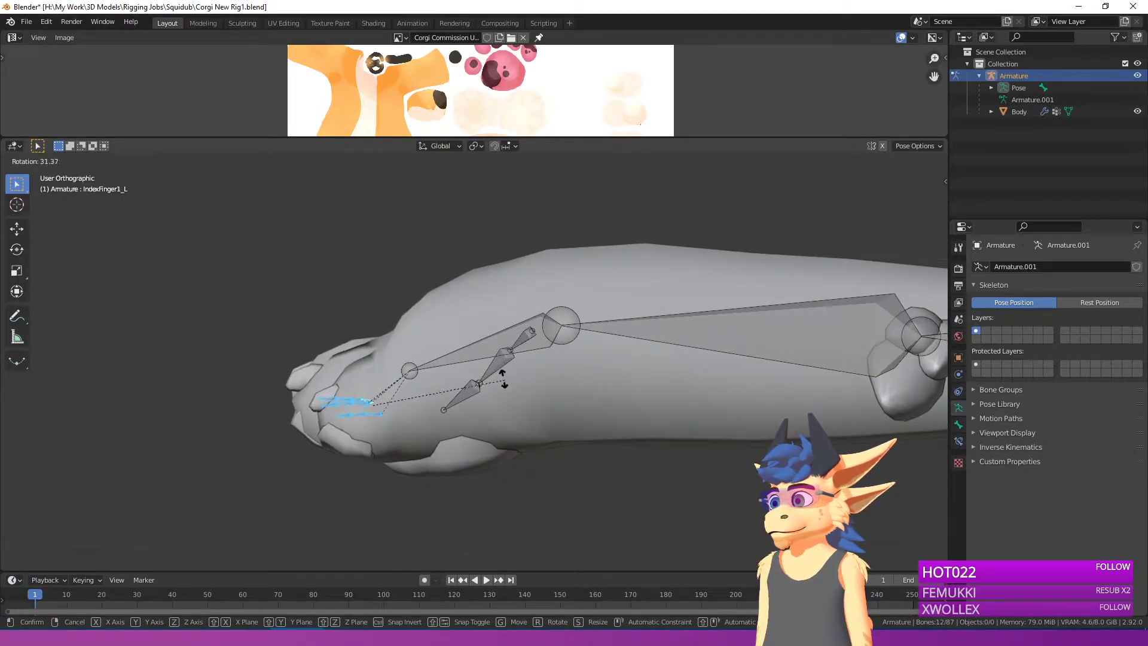
{"action": "left_click", "coordinate": [483, 321]}
{"action": "middle_click_drag", "start_coordinate": [480, 321], "coordinate": [478, 325]}
{"action": "key", "text": "r"}
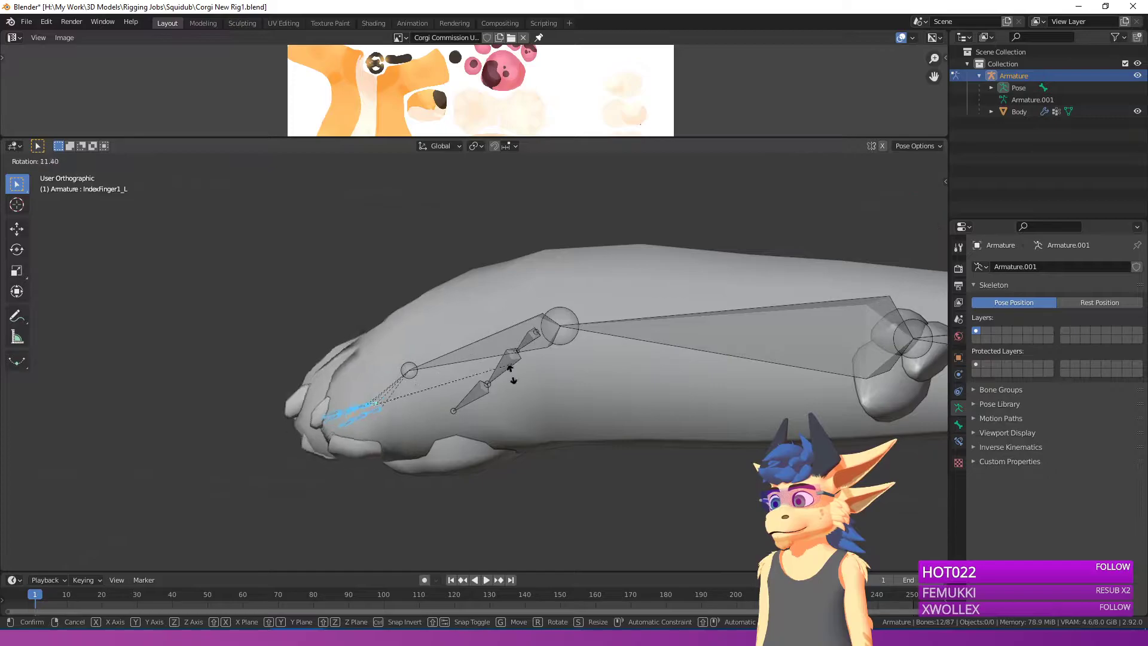
{"action": "right_click", "coordinate": [490, 427]}
Step: Return the armature to Object Mode, add the body mesh to the selection, and put the body into Weight Paint mode
{"action": "right_click", "coordinate": [436, 364]}
{"action": "middle_click_drag", "start_coordinate": [388, 369], "coordinate": [366, 405]}
{"action": "left_click", "coordinate": [45, 161]}
{"action": "left_click", "coordinate": [43, 174]}
{"action": "left_click", "coordinate": [402, 341]}
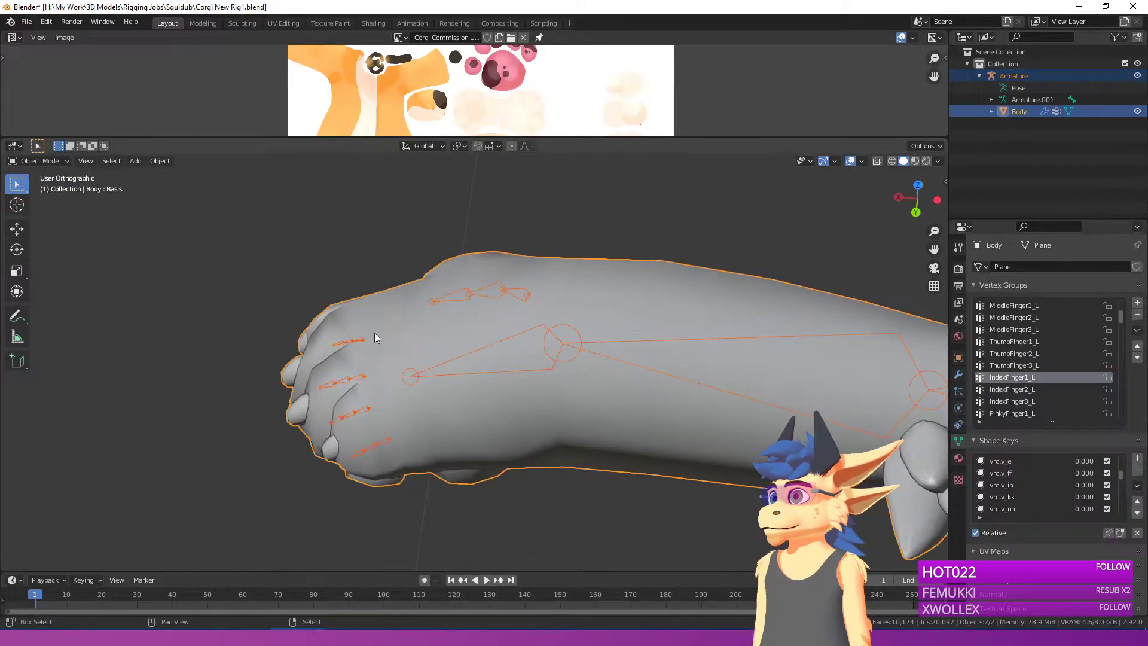
{"action": "left_click", "coordinate": [38, 161]}
{"action": "left_click", "coordinate": [51, 228]}
Step: Paint LeftWrist weight at 1.000 over the back of the left paw up to the toes, and switch to the Blur brush
{"action": "mouse_move", "coordinate": [418, 358]}
{"action": "middle_mouse_down"}
{"action": "mouse_move", "coordinate": [461, 404]}
{"action": "mouse_move", "coordinate": [548, 389]}
{"action": "mouse_move", "coordinate": [543, 357]}
{"action": "middle_mouse_up"}
{"action": "right_click", "coordinate": [444, 386]}
{"action": "scroll", "coordinate": [159, 236], "scroll_direction": "down", "scroll_amount": 2}
{"action": "left_click", "coordinate": [17, 185]}
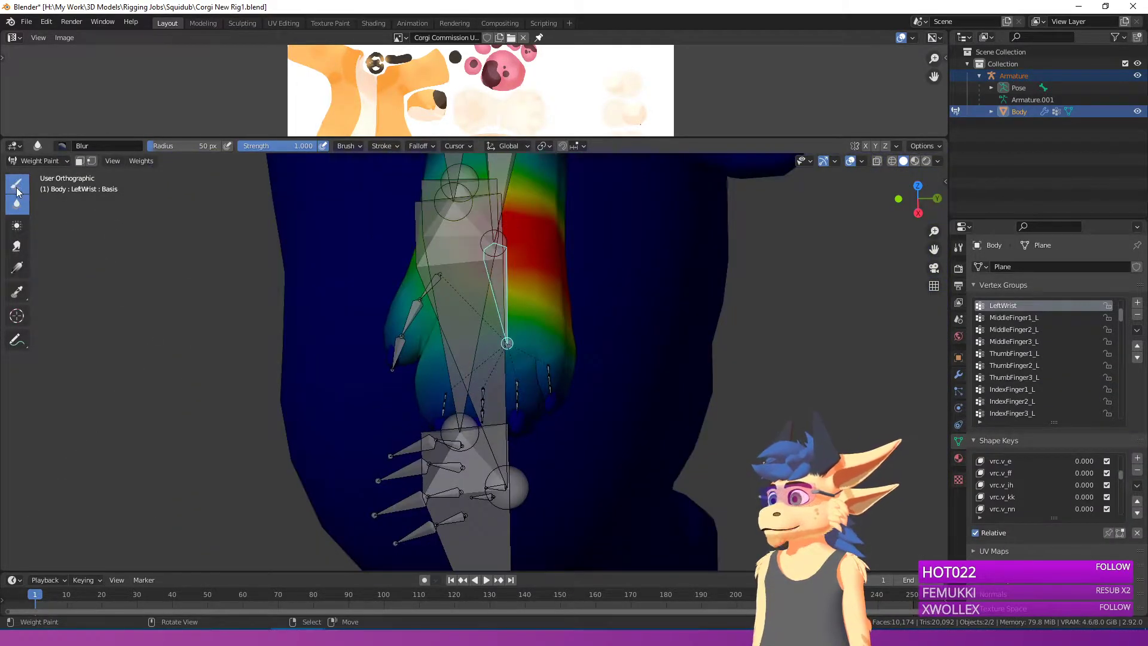
{"action": "scroll", "coordinate": [359, 263], "scroll_direction": "down", "scroll_amount": 1}
{"action": "mouse_move", "coordinate": [507, 277]}
{"action": "left_mouse_down"}
{"action": "mouse_move", "coordinate": [510, 323]}
{"action": "mouse_move", "coordinate": [469, 366]}
{"action": "mouse_move", "coordinate": [442, 373]}
{"action": "mouse_move", "coordinate": [523, 366]}
{"action": "left_mouse_up"}
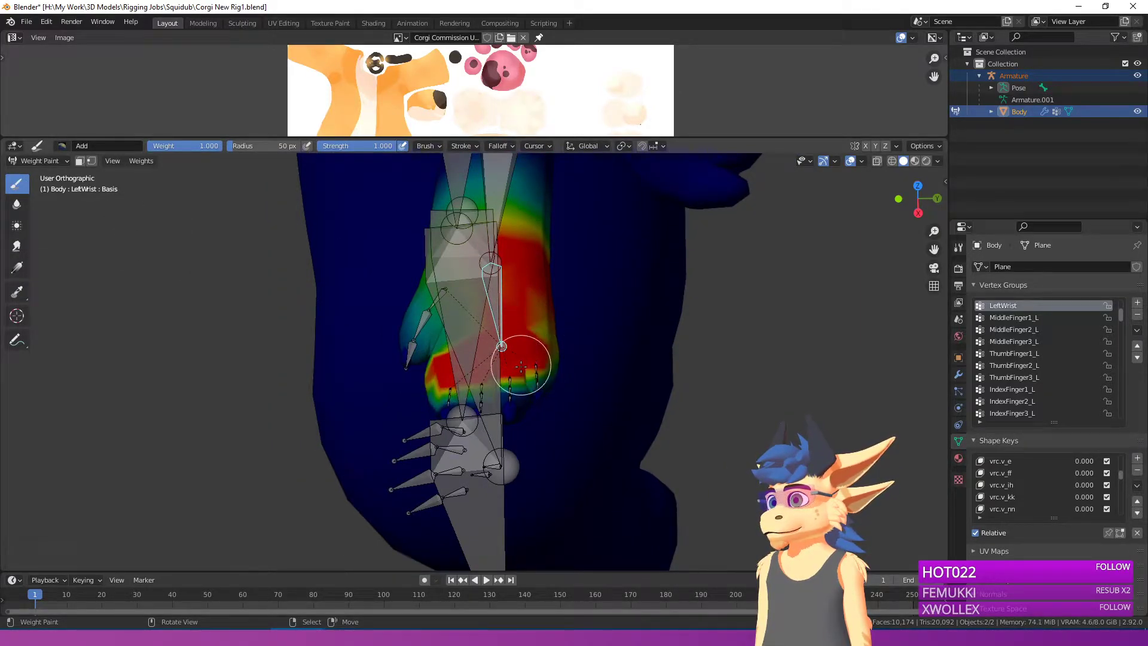
{"action": "middle_click_drag", "start_coordinate": [456, 336], "coordinate": [466, 338]}
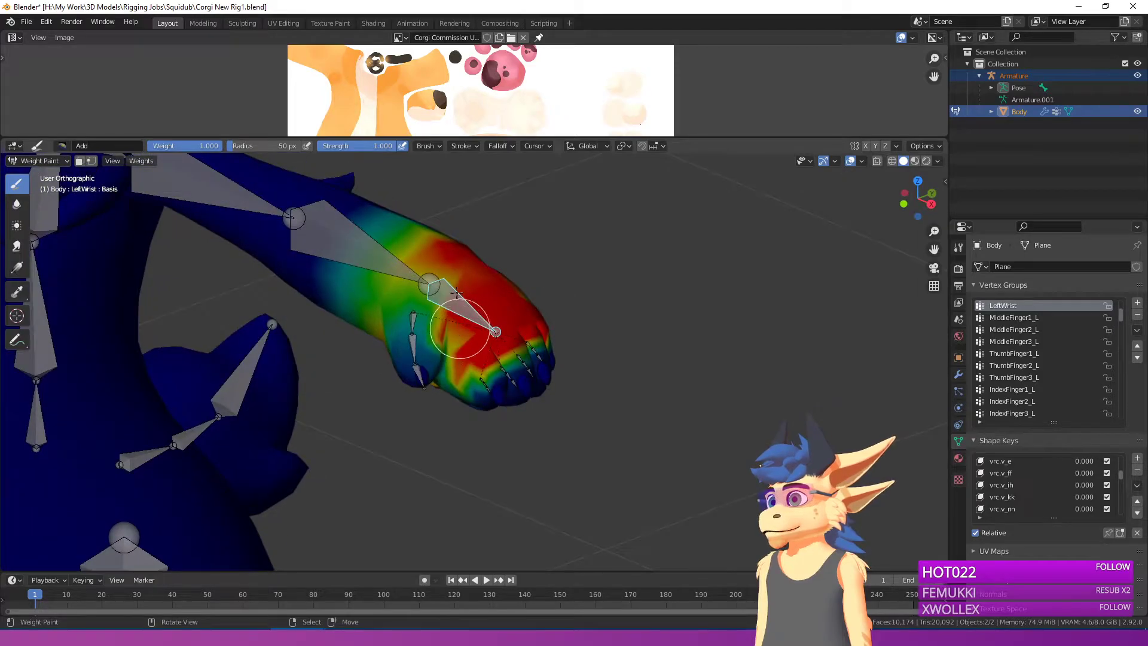
{"action": "left_click", "coordinate": [17, 204]}
Step: Select the base bones of the left paw's four fingers and rotate them upward to test the toe deformation
{"action": "scroll", "coordinate": [496, 340], "scroll_direction": "down", "scroll_amount": 3}
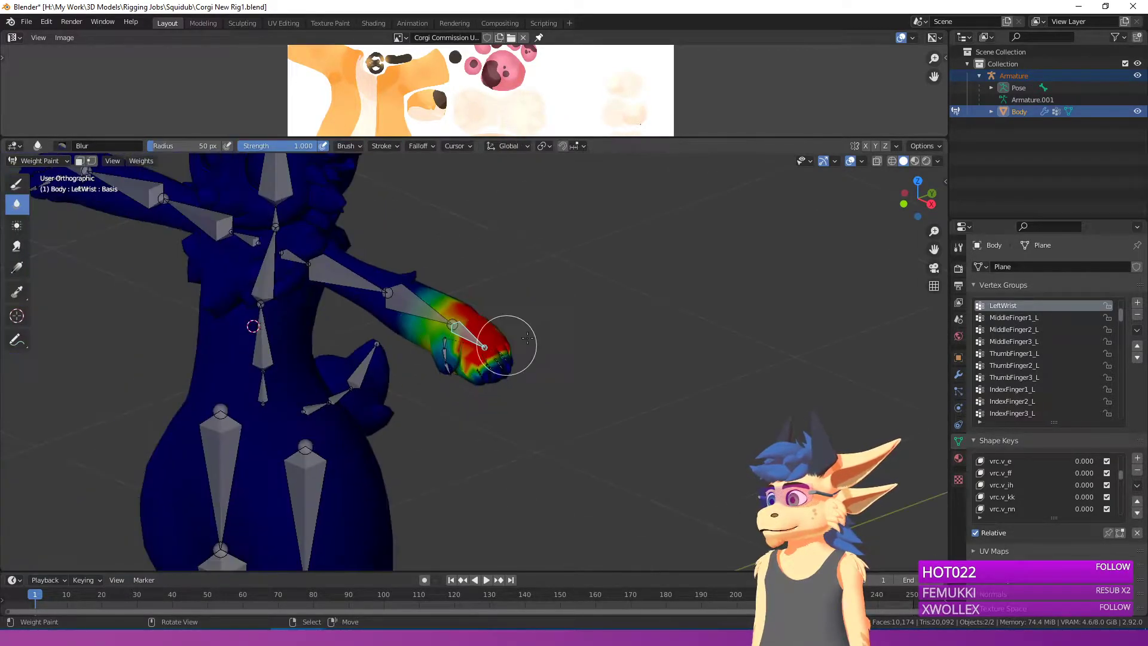
{"action": "middle_click_drag", "start_coordinate": [467, 372], "coordinate": [533, 384]}
{"action": "scroll", "coordinate": [477, 371], "scroll_direction": "up", "scroll_amount": 4}
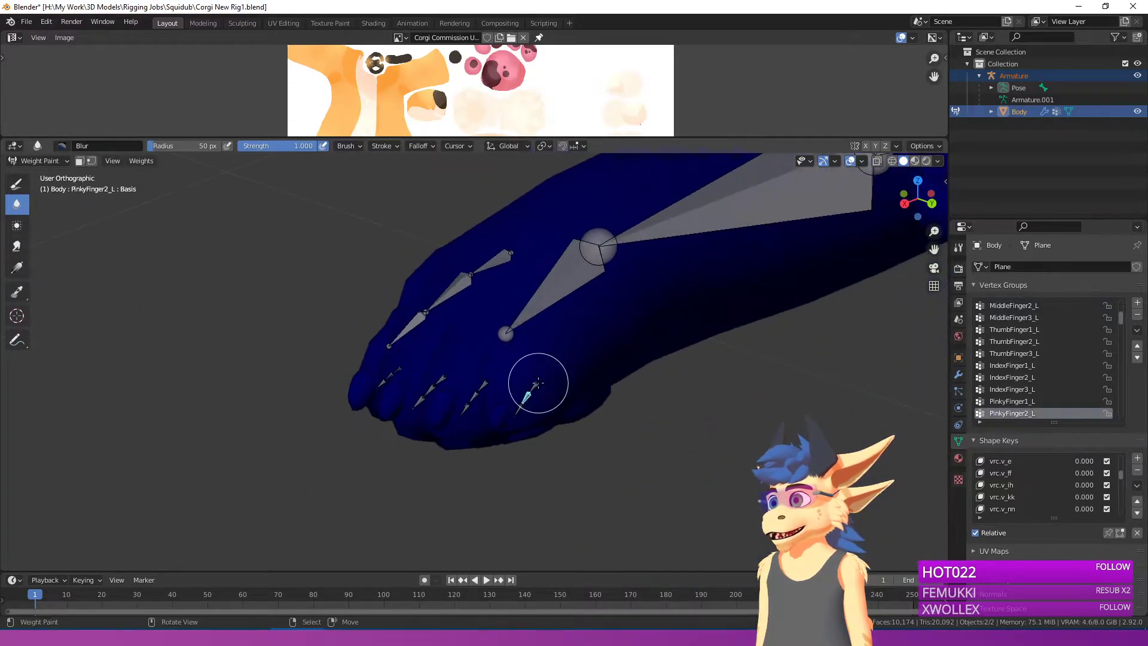
{"action": "left_click", "coordinate": [520, 396], "text": "shift"}
{"action": "left_click", "coordinate": [448, 384], "text": "shift"}
{"action": "left_click", "coordinate": [400, 359], "text": "shift"}
{"action": "middle_click_drag", "start_coordinate": [401, 359], "coordinate": [612, 357]}
{"action": "key", "text": "r"}
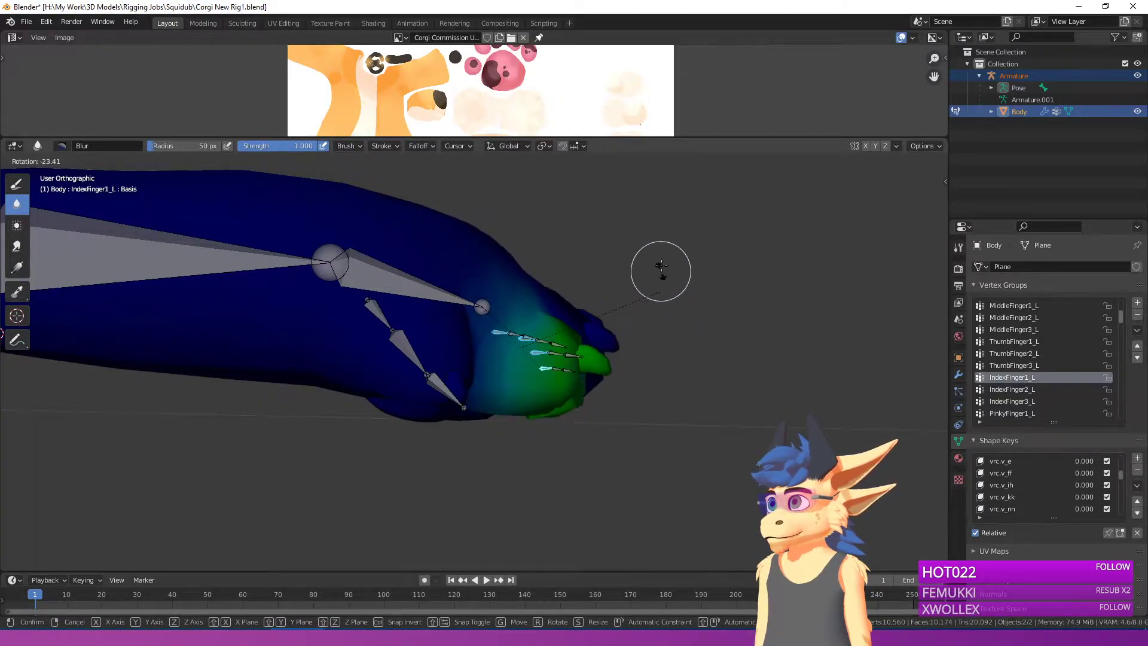
{"action": "left_click", "coordinate": [647, 226]}
Step: Adjust the rotation of the selected finger bones once more from the front view
{"action": "middle_click_drag", "start_coordinate": [640, 232], "coordinate": [531, 362]}
{"action": "key", "text": "KP_1"}
{"action": "key", "text": "r"}
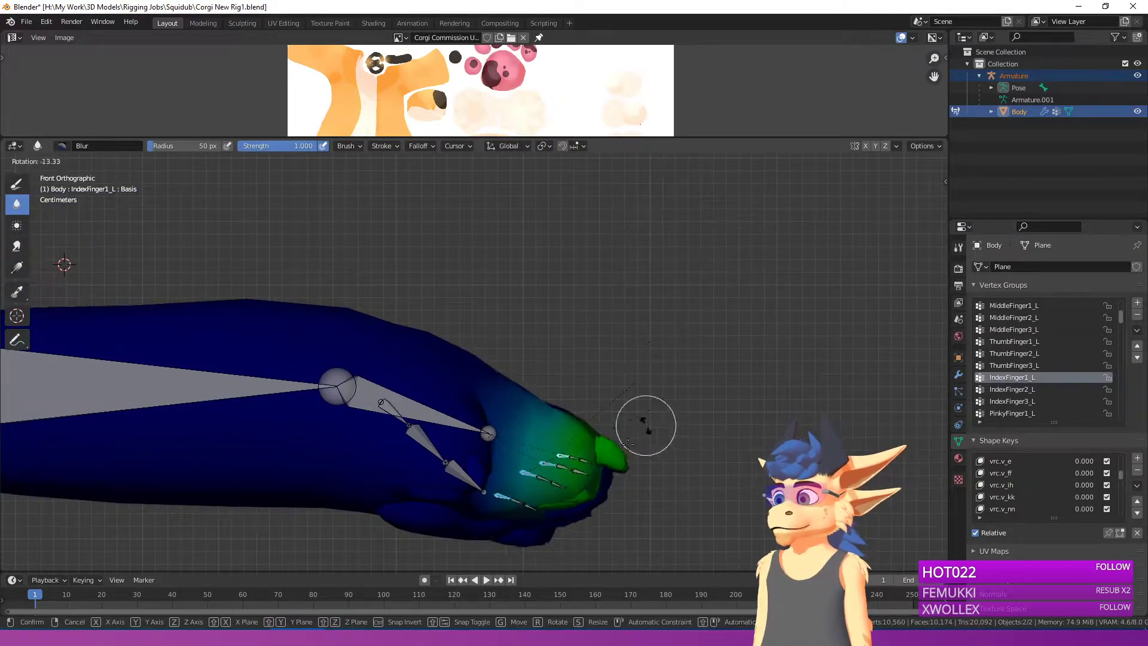
{"action": "left_click", "coordinate": [633, 439]}
Step: Launch a second Blender instance and dismiss its splash screen
{"action": "right_click", "coordinate": [295, 637]}
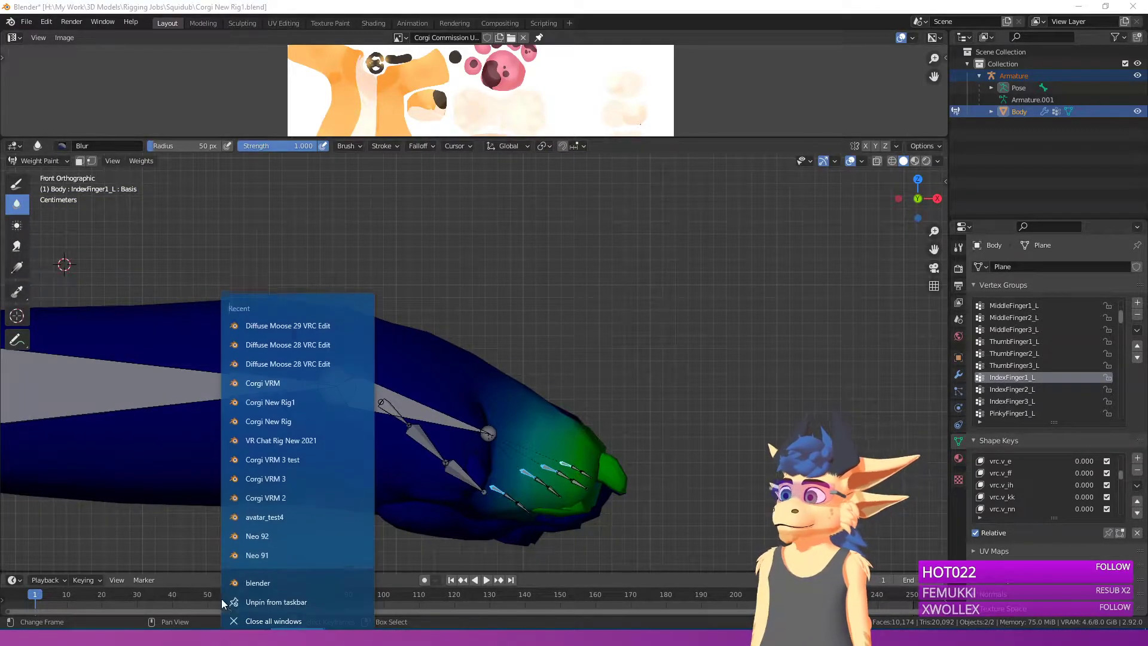
{"action": "left_click", "coordinate": [248, 577]}
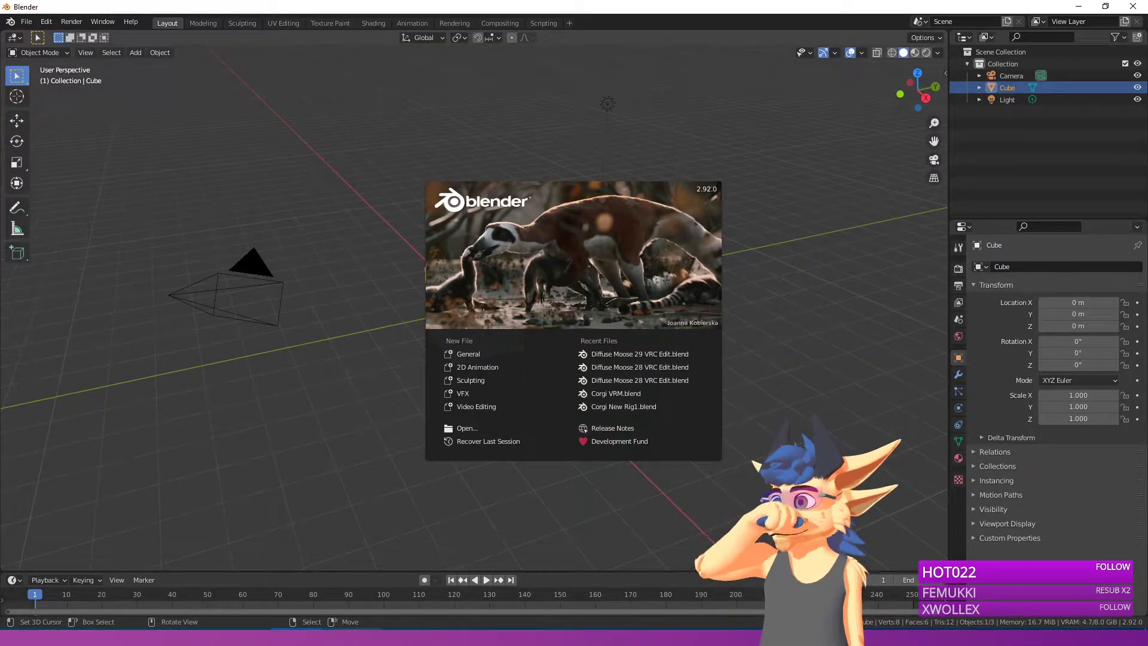
{"action": "left_click", "coordinate": [817, 417]}
Step: Open Corgi VRM 2.blend from the Squidub folder in the new Blender instance
{"action": "left_click", "coordinate": [26, 21]}
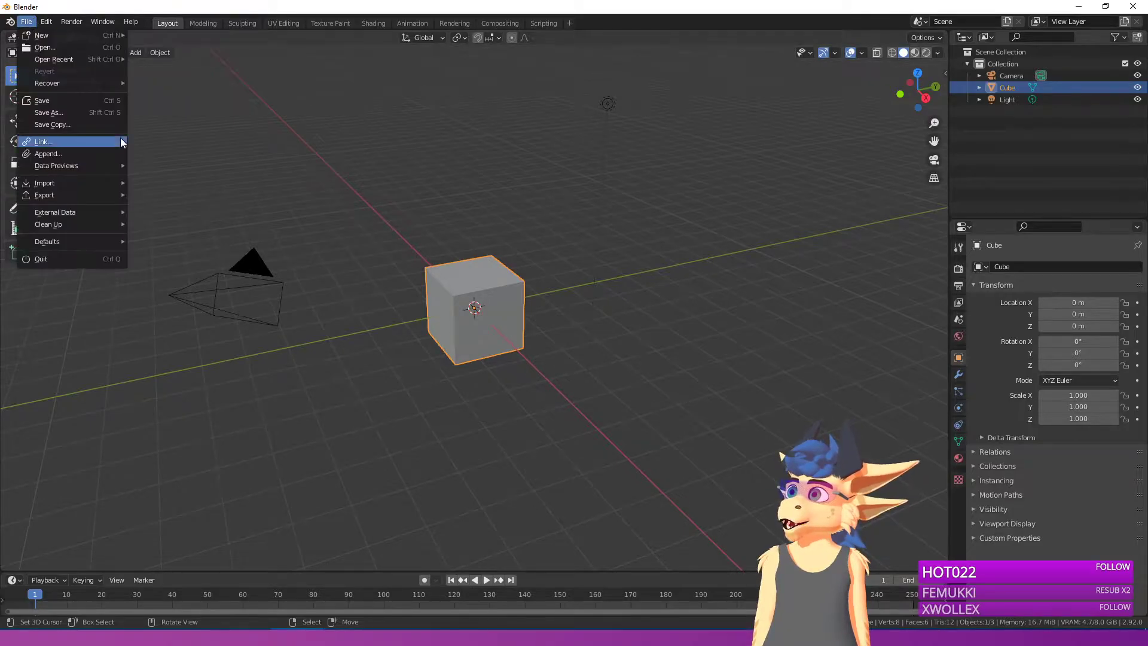
{"action": "left_click", "coordinate": [56, 48]}
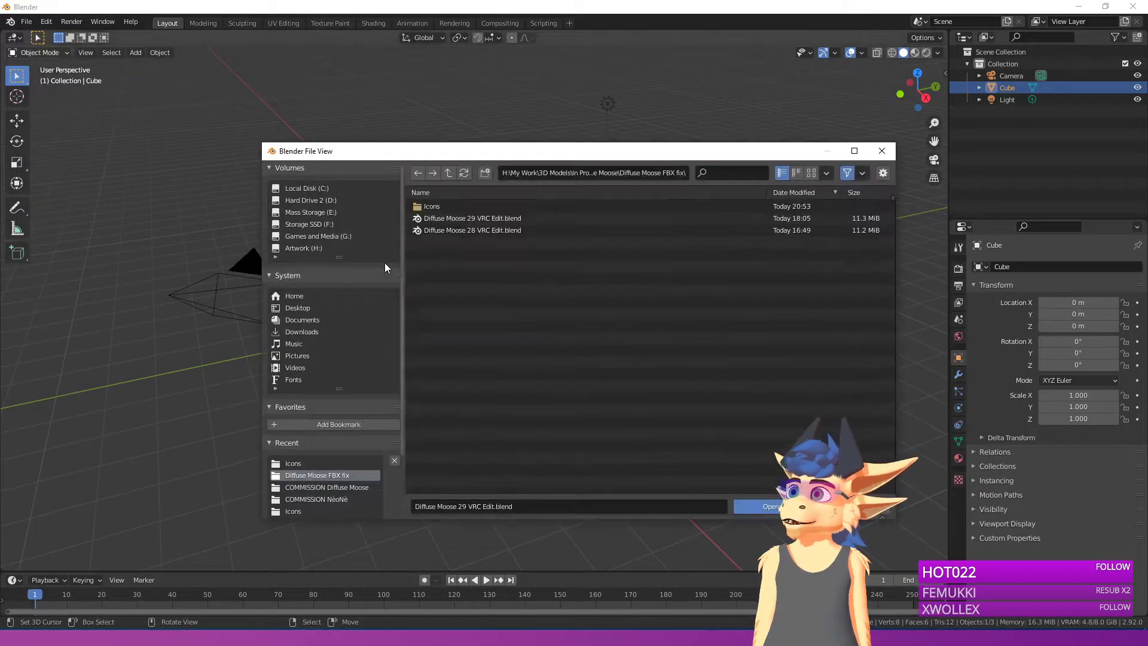
{"action": "scroll", "coordinate": [310, 494], "scroll_direction": "down", "scroll_amount": 3}
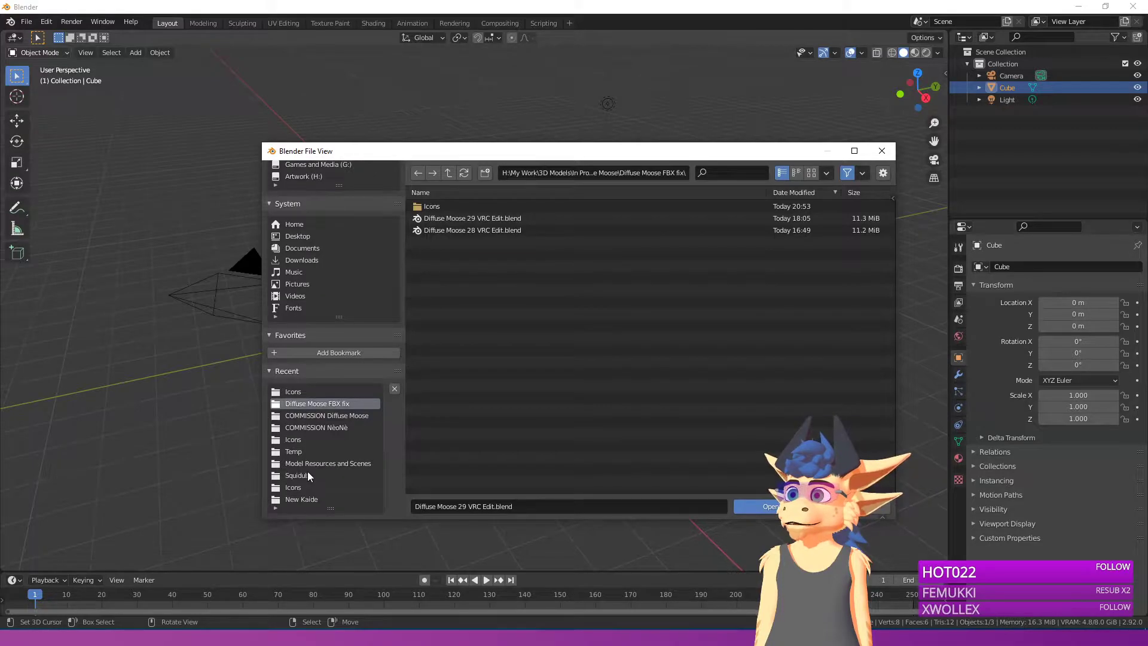
{"action": "left_click", "coordinate": [309, 475]}
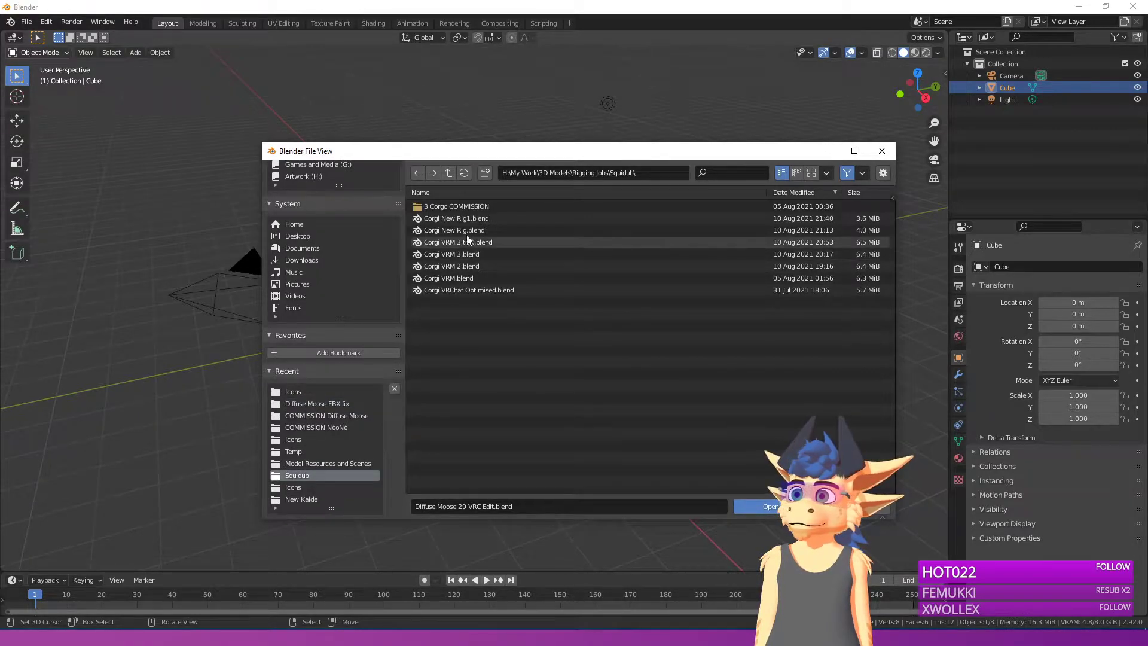
{"action": "left_click", "coordinate": [471, 267]}
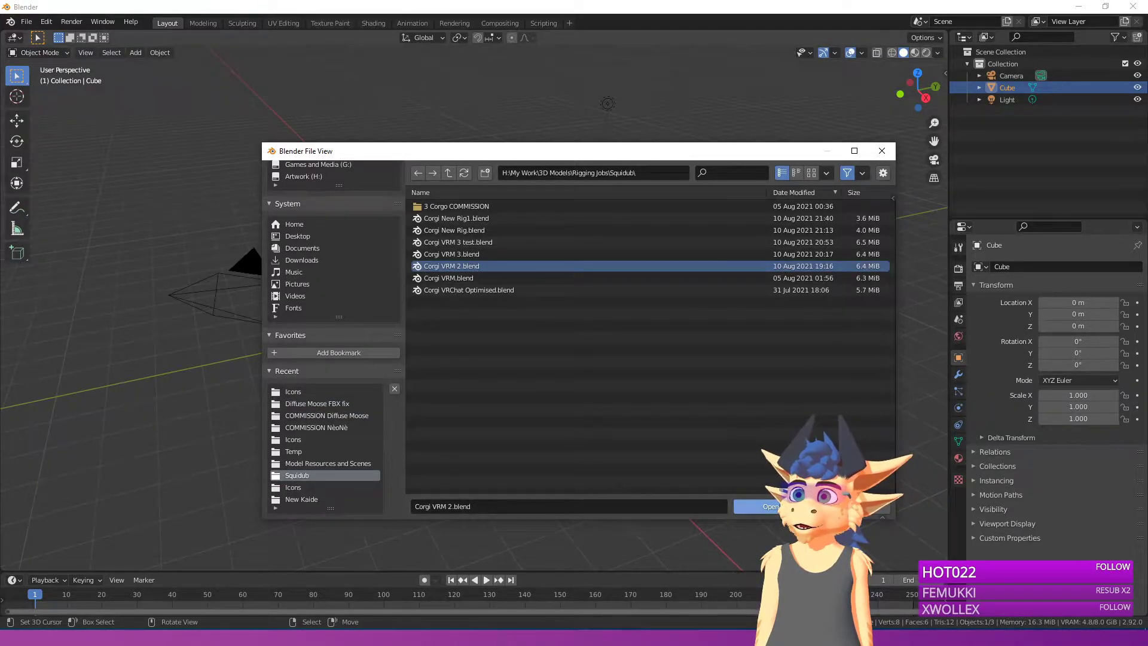
{"action": "left_click", "coordinate": [778, 505]}
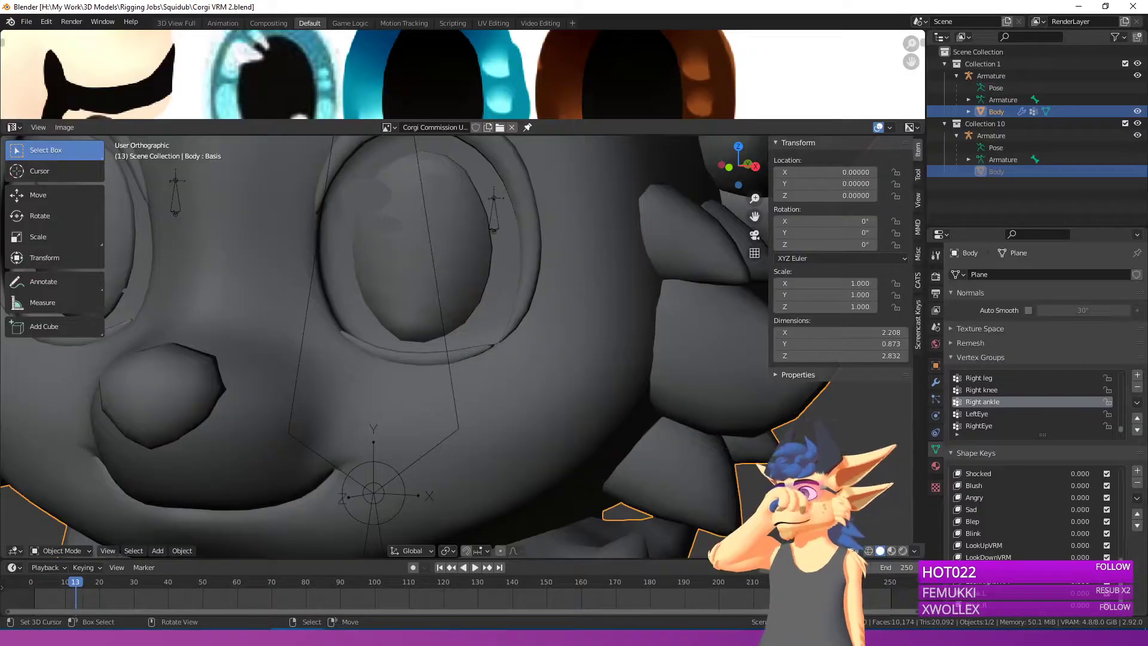
Step: Select the armature and frame its left paw bones in the front view
{"action": "scroll", "coordinate": [715, 289], "scroll_direction": "down", "scroll_amount": 8}
{"action": "middle_click_drag", "start_coordinate": [706, 333], "coordinate": [723, 359]}
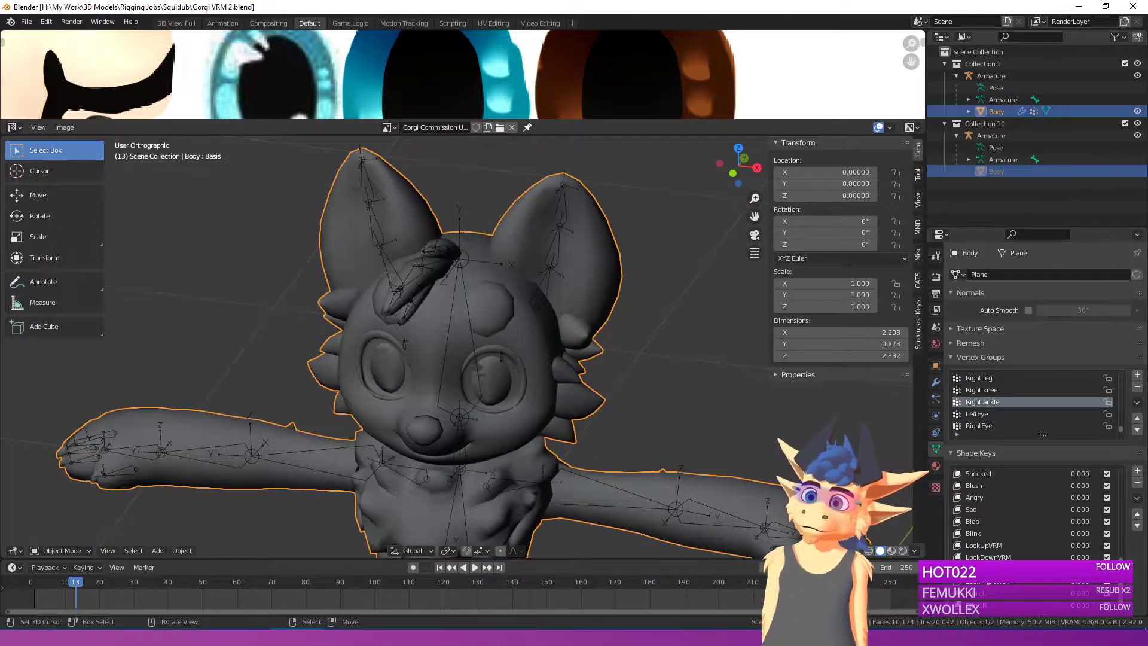
{"action": "middle_click_drag", "start_coordinate": [769, 482], "coordinate": [625, 344], "text": "shift"}
{"action": "scroll", "coordinate": [625, 343], "scroll_direction": "up", "scroll_amount": 1}
{"action": "scroll", "coordinate": [625, 343], "scroll_direction": "up", "scroll_amount": 2}
{"action": "left_click", "coordinate": [556, 359]}
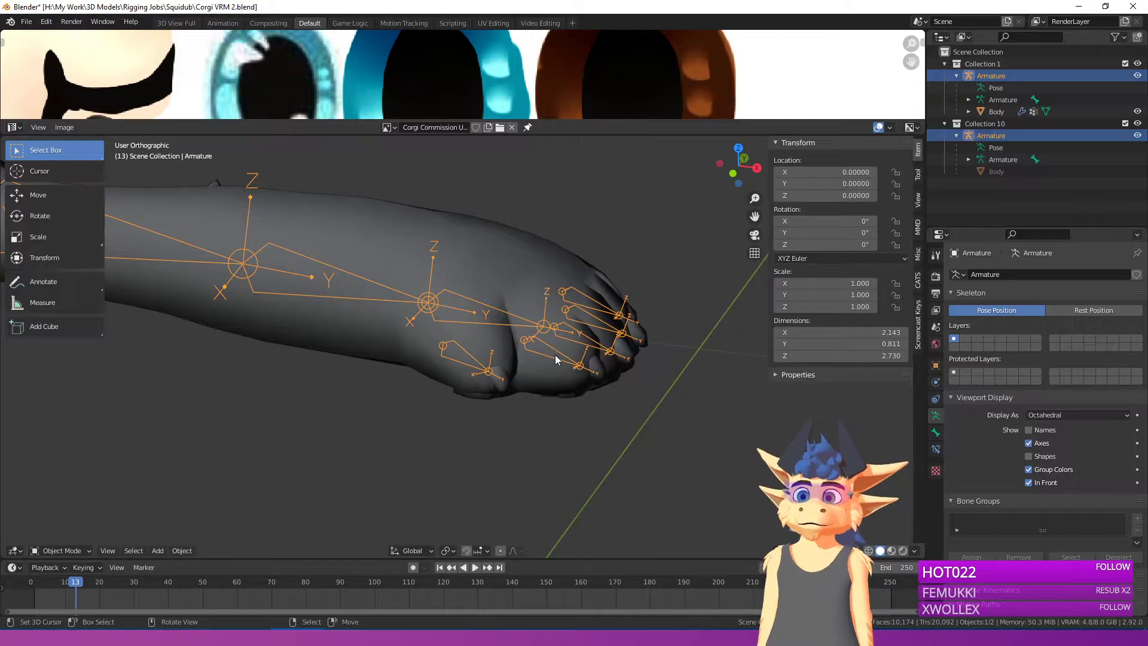
{"action": "key", "text": "KP_3"}
{"action": "key", "text": "KP_1"}
{"action": "middle_click_drag", "start_coordinate": [518, 347], "coordinate": [427, 431], "text": "shift"}
Step: Put the armature in Pose Mode and select the four finger bones of the left paw
{"action": "key", "text": "Tab"}
{"action": "scroll", "coordinate": [549, 301], "scroll_direction": "up", "scroll_amount": 1}
{"action": "middle_click_drag", "start_coordinate": [549, 301], "coordinate": [459, 355], "text": "shift"}
{"action": "left_click", "coordinate": [79, 550]}
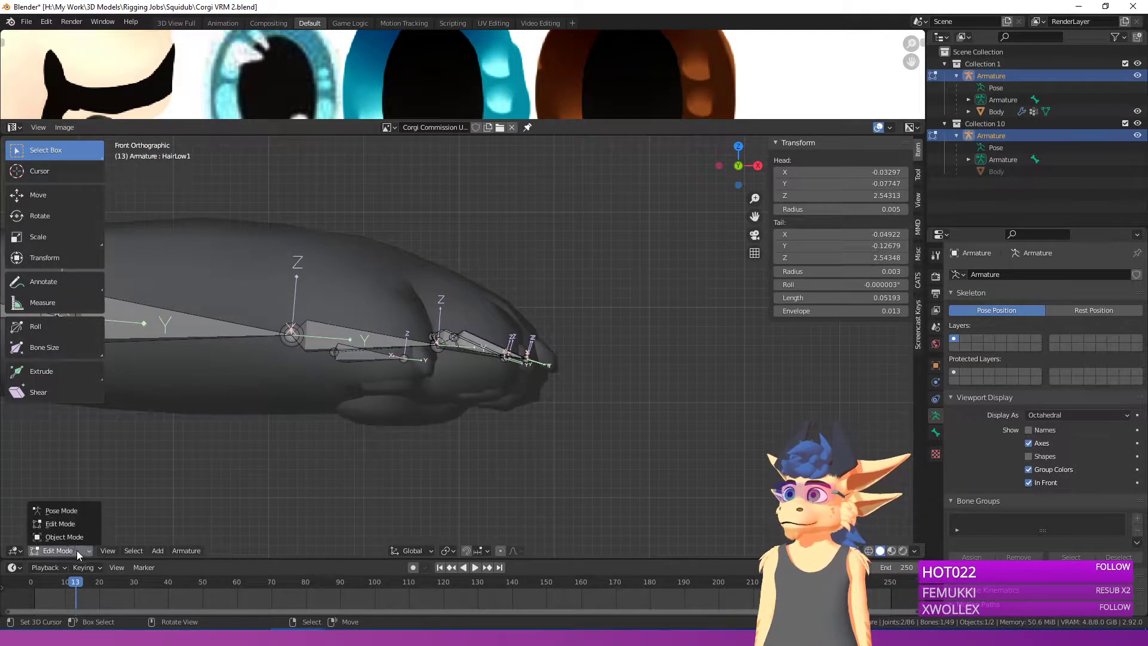
{"action": "left_click", "coordinate": [60, 512]}
{"action": "right_click", "coordinate": [471, 356]}
{"action": "middle_click_drag", "start_coordinate": [481, 354], "coordinate": [482, 377]}
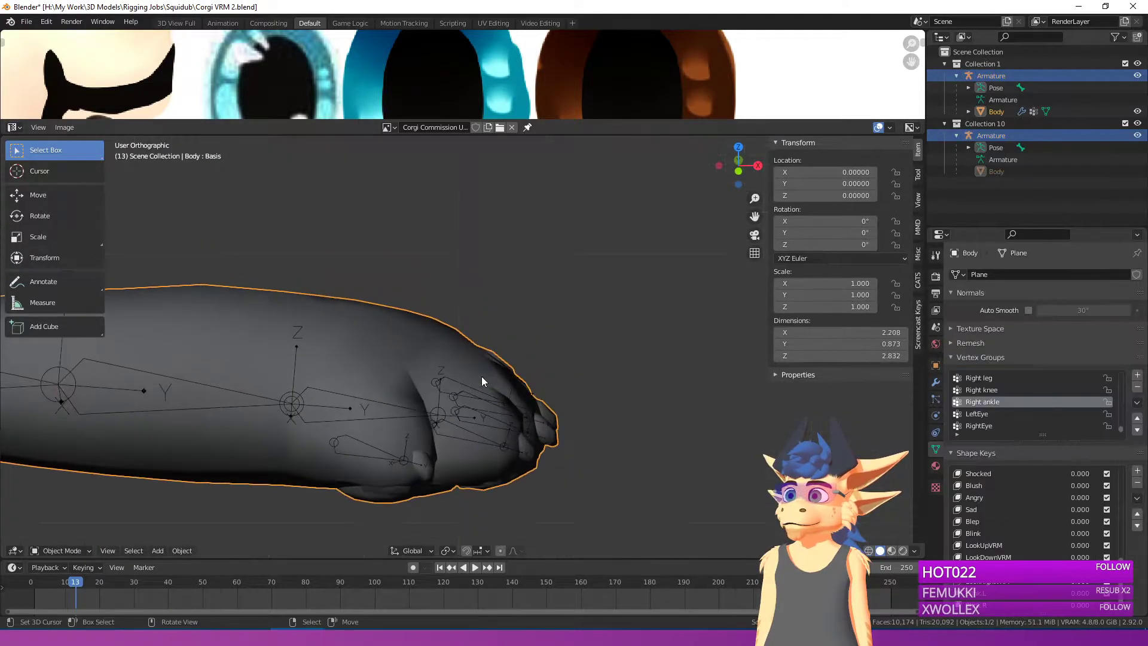
{"action": "right_click", "coordinate": [466, 439]}
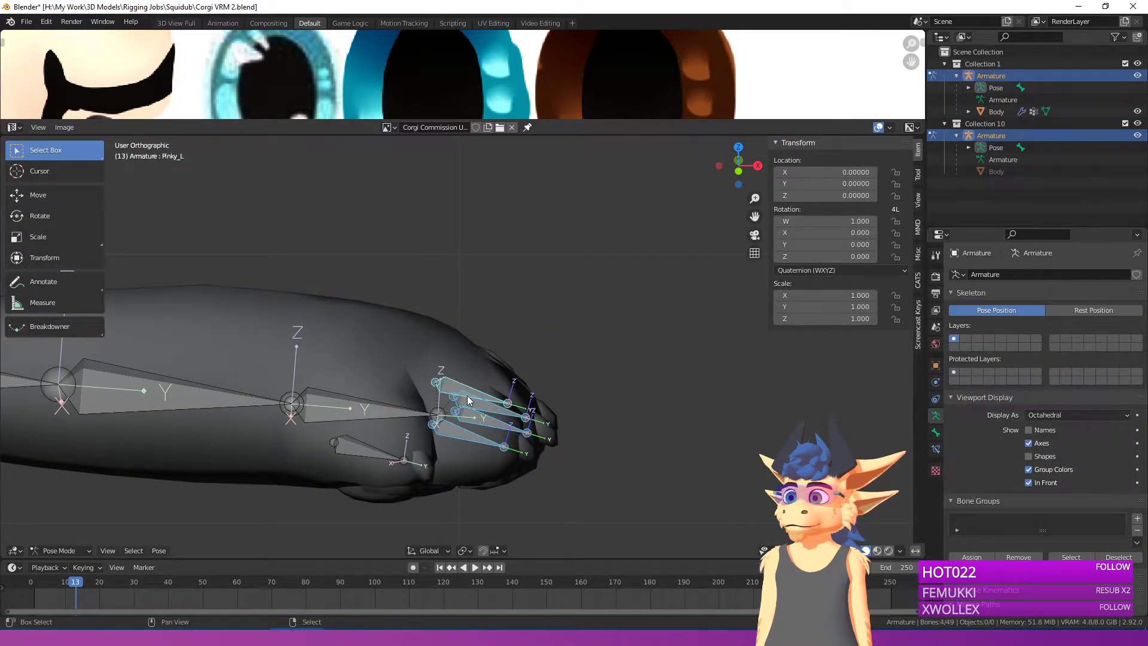
Step: Rotate the four finger bones by -53.2° in front view to test their bending, and clear their rotation
{"action": "key", "text": "KP_3"}
{"action": "key", "text": "KP_1"}
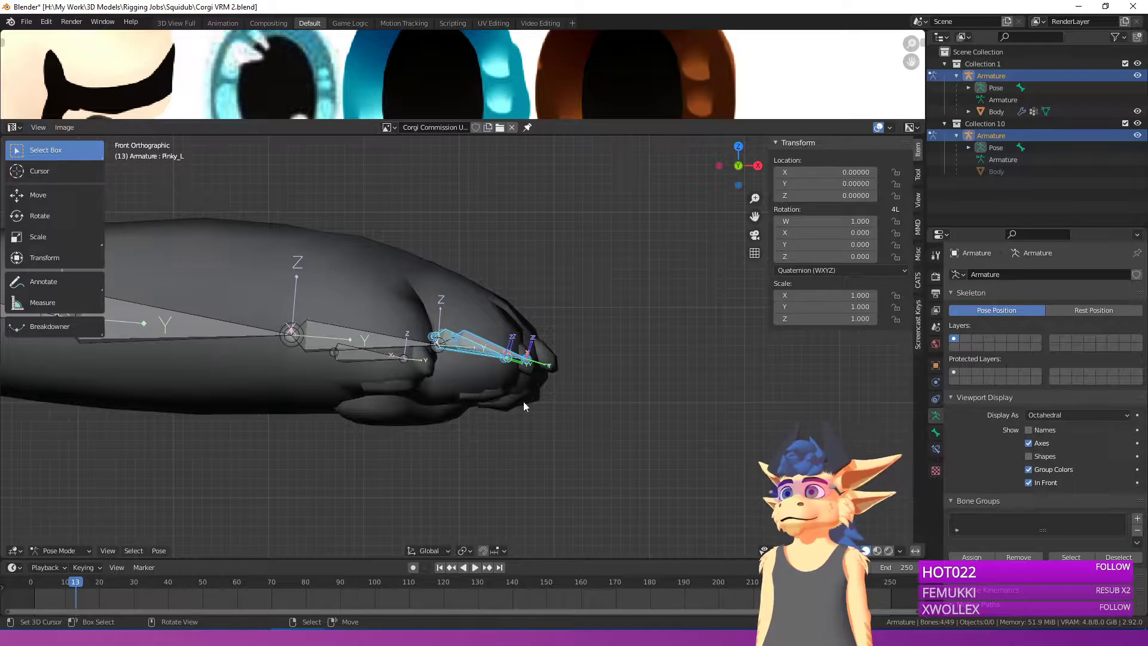
{"action": "key", "text": "r"}
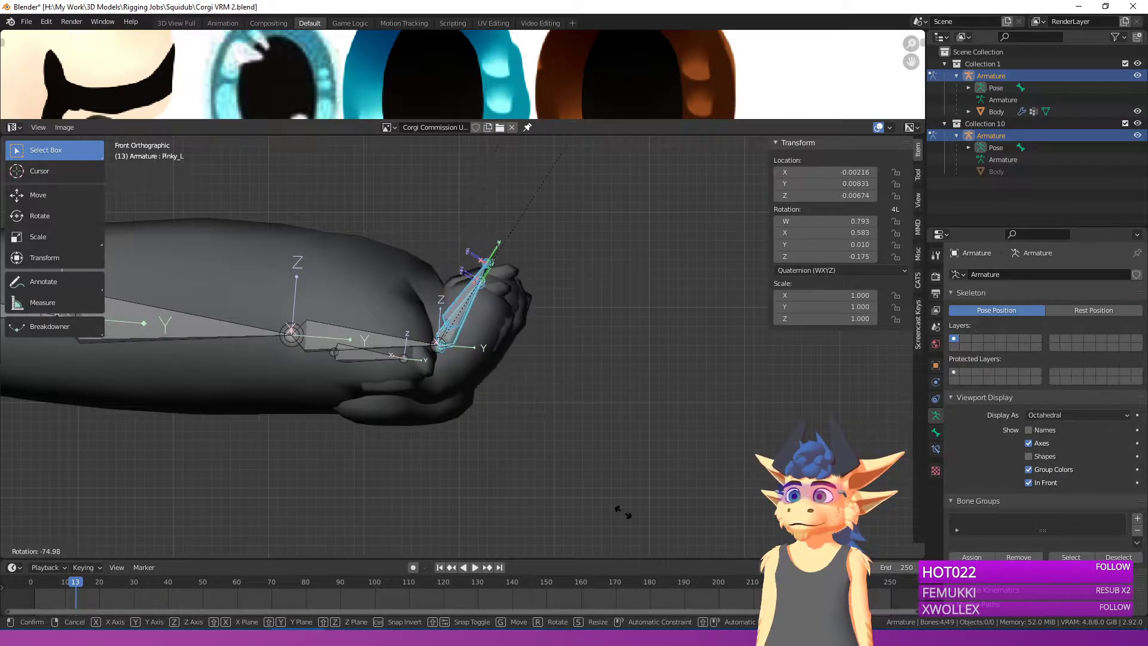
{"action": "left_click", "coordinate": [589, 189]}
{"action": "middle_click_drag", "start_coordinate": [589, 189], "coordinate": [494, 388]}
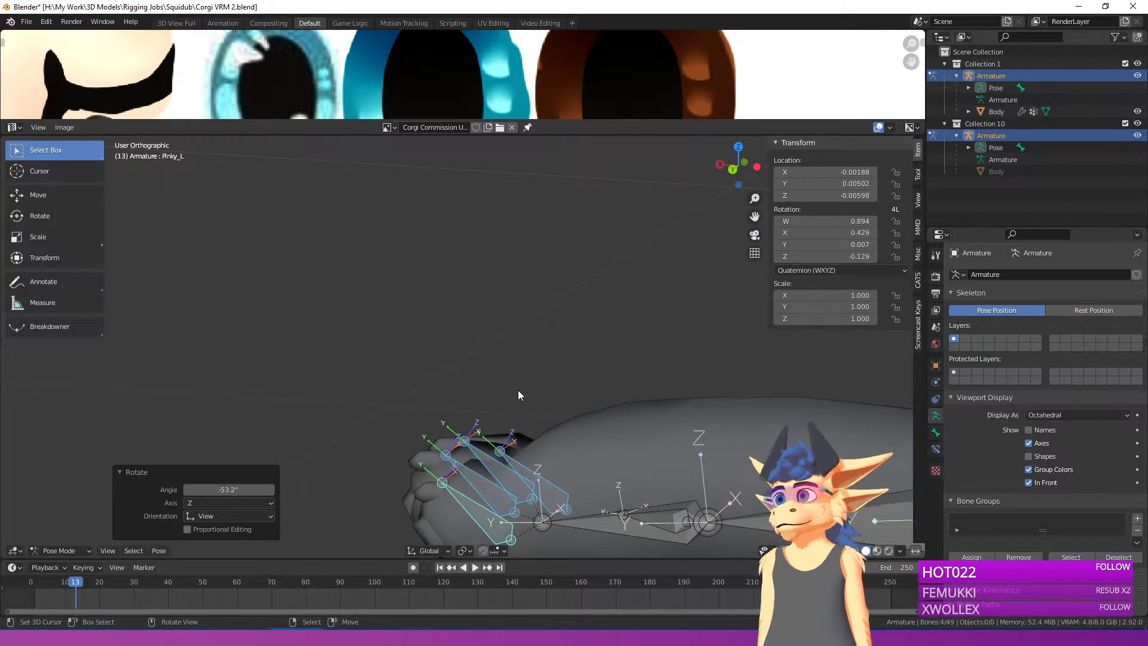
{"action": "key", "text": "alt+r"}
{"action": "middle_click_drag", "start_coordinate": [518, 394], "coordinate": [429, 410]}
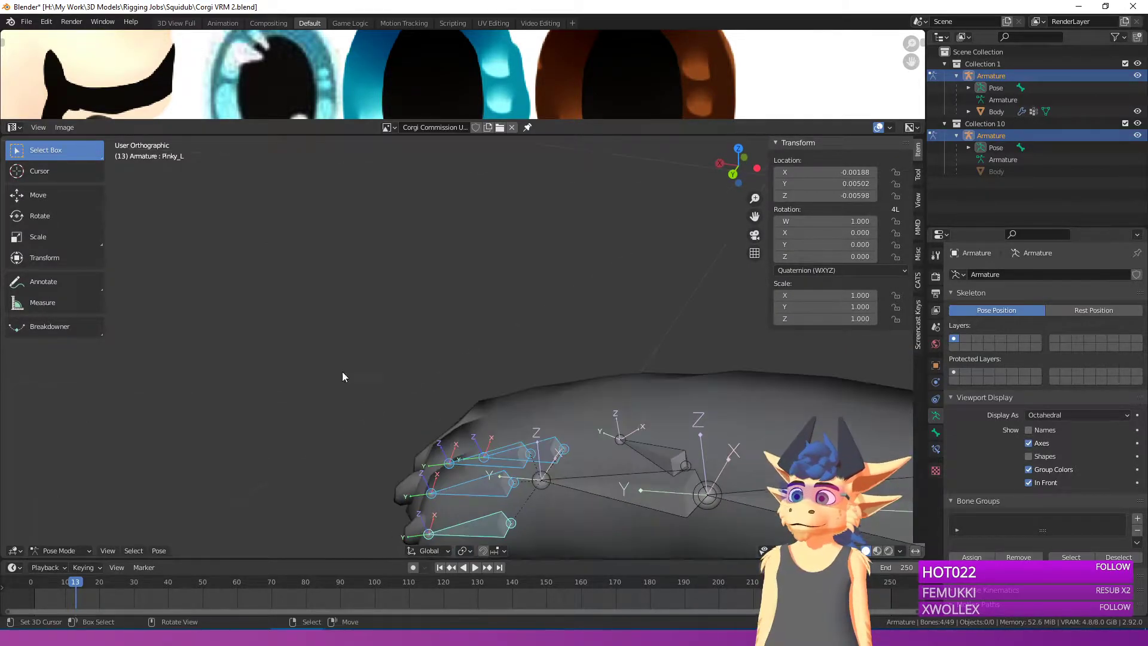
Step: Return the armature to Object Mode and put the body mesh into Weight Paint mode with it
{"action": "left_click", "coordinate": [61, 550]}
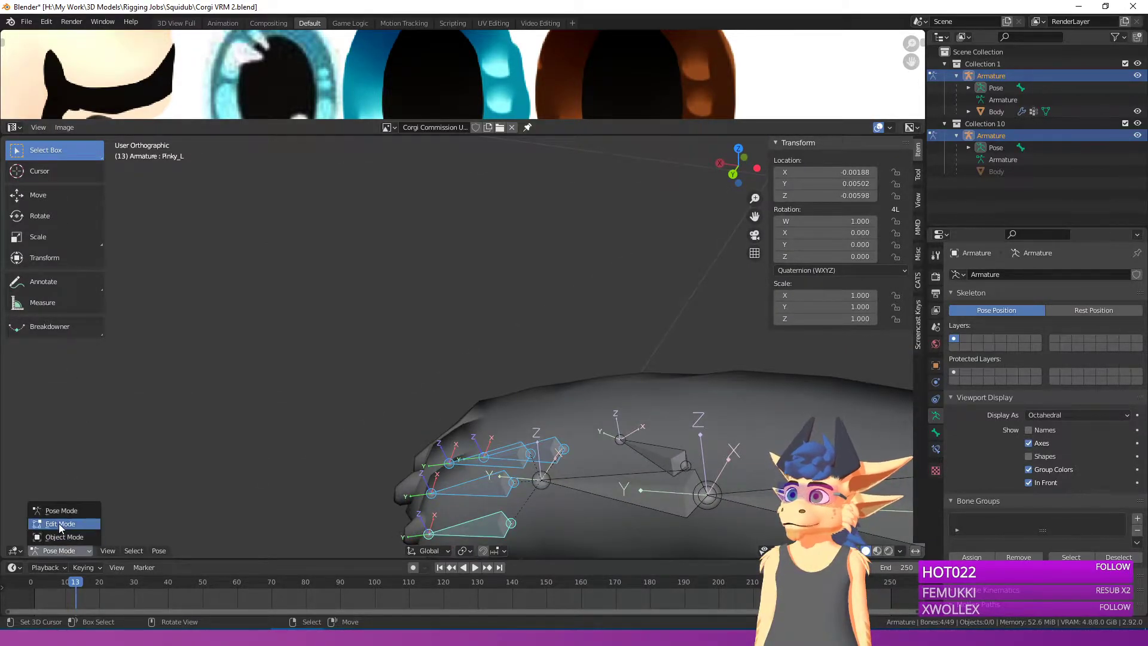
{"action": "left_click", "coordinate": [60, 537]}
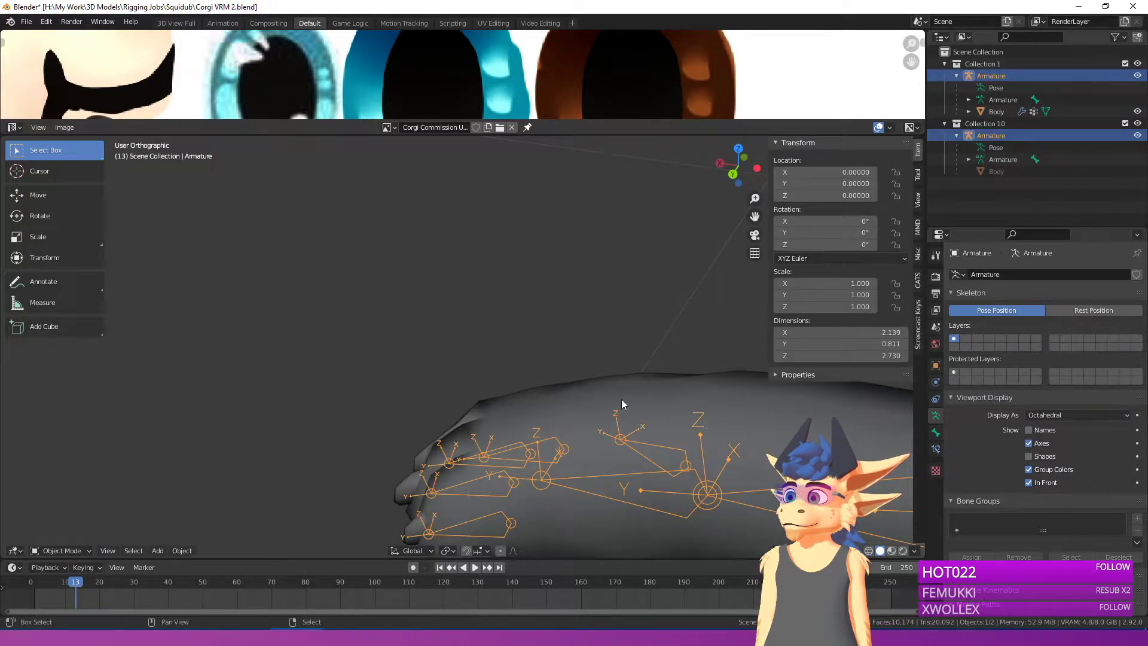
{"action": "left_click", "coordinate": [88, 551]}
{"action": "left_click", "coordinate": [60, 482]}
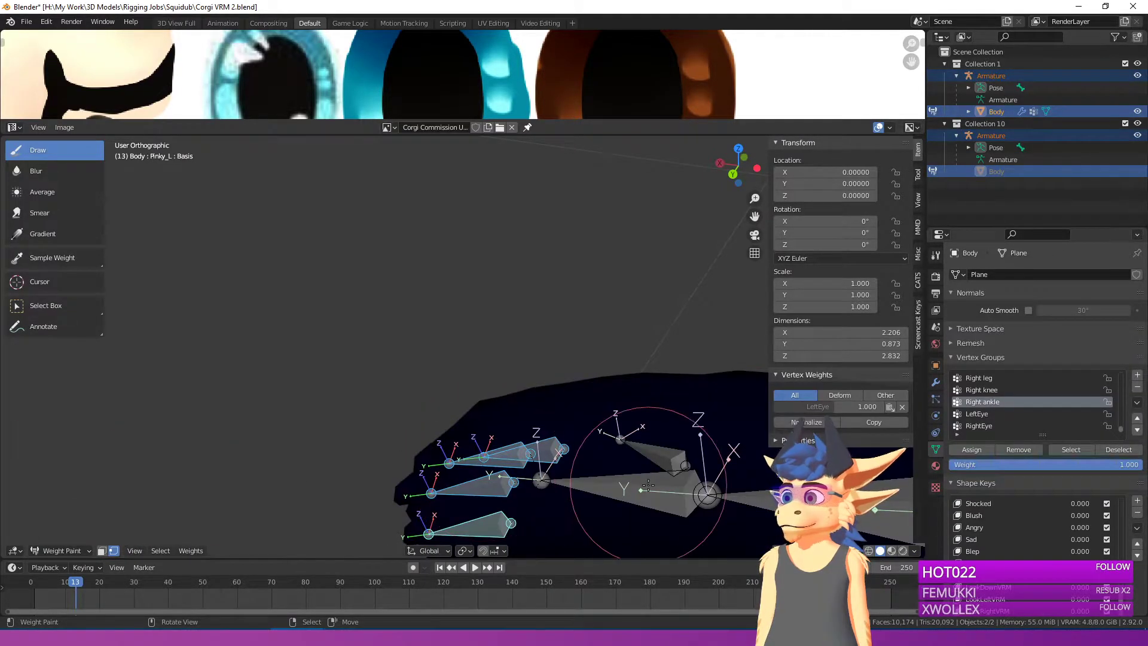
Step: Try to pick the left wrist bone in Weight Paint with face selection masking, and return to Object Mode
{"action": "right_click", "coordinate": [636, 476]}
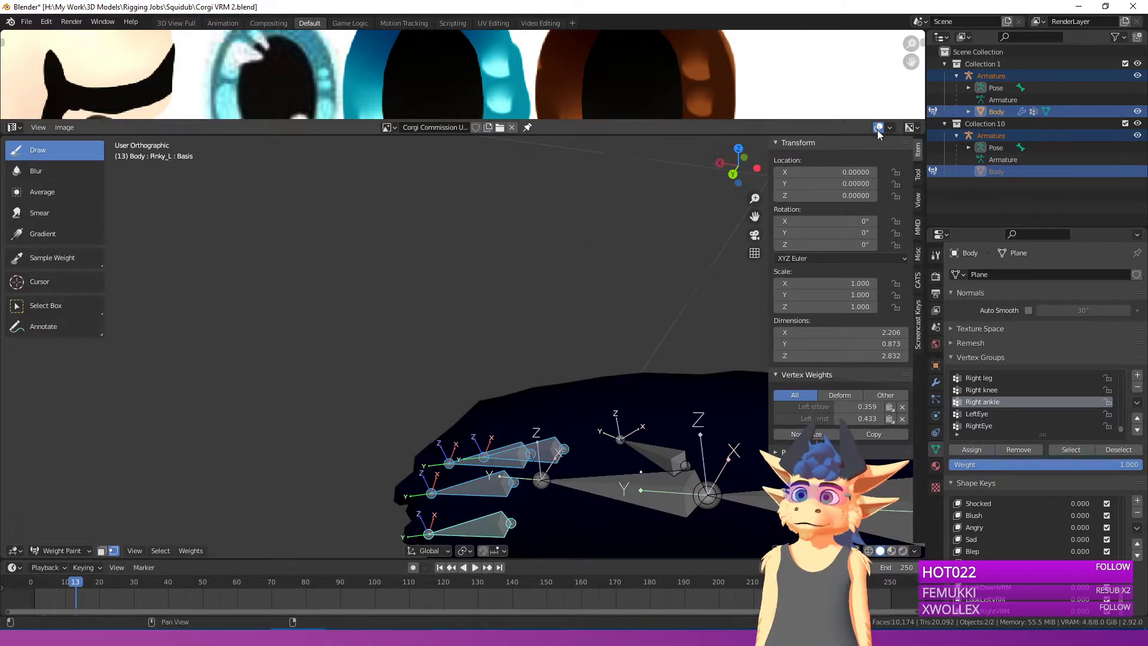
{"action": "left_click", "coordinate": [107, 552]}
{"action": "middle_click_drag", "start_coordinate": [326, 382], "coordinate": [370, 395]}
{"action": "key", "text": "a"}
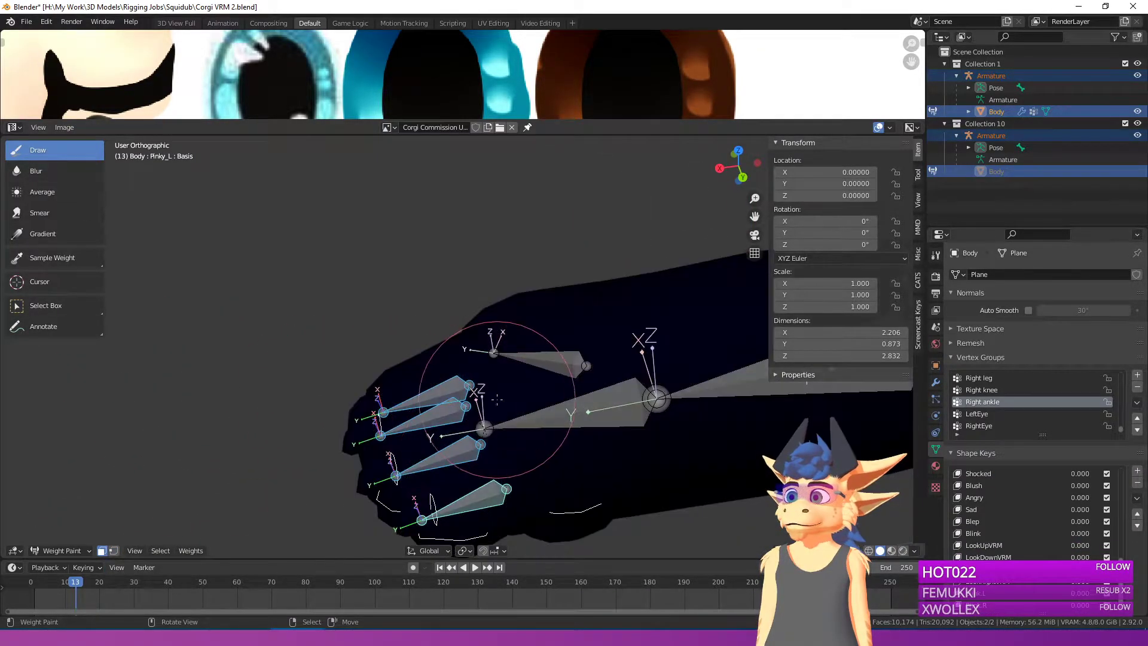
{"action": "right_click", "coordinate": [568, 407]}
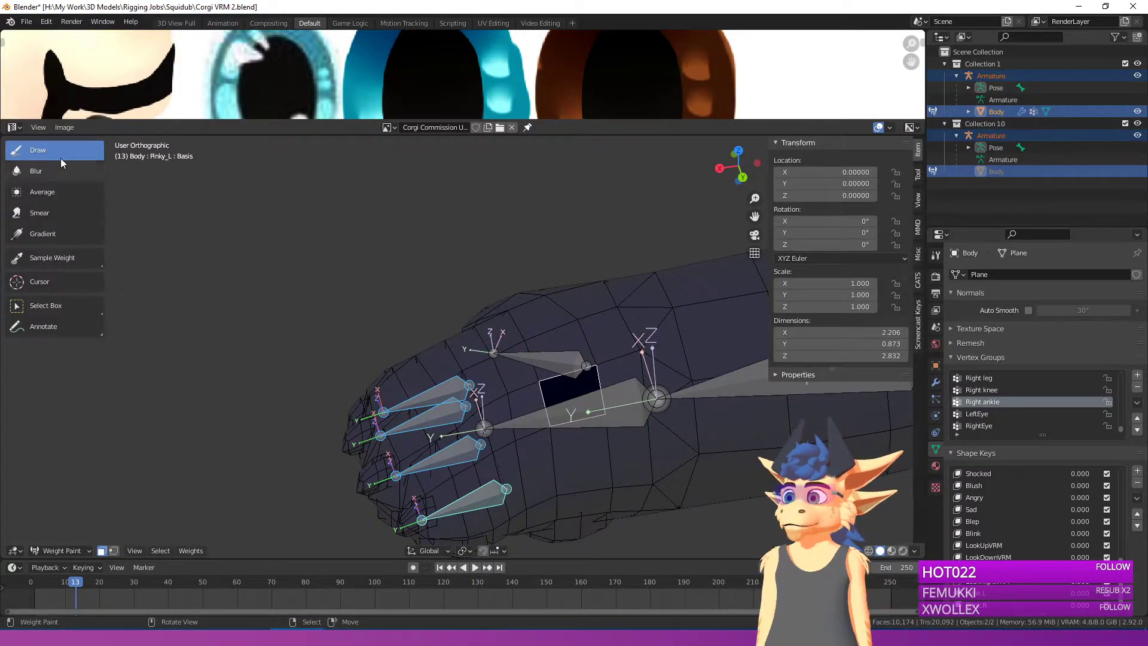
{"action": "left_click", "coordinate": [62, 551]}
{"action": "left_click", "coordinate": [57, 468]}
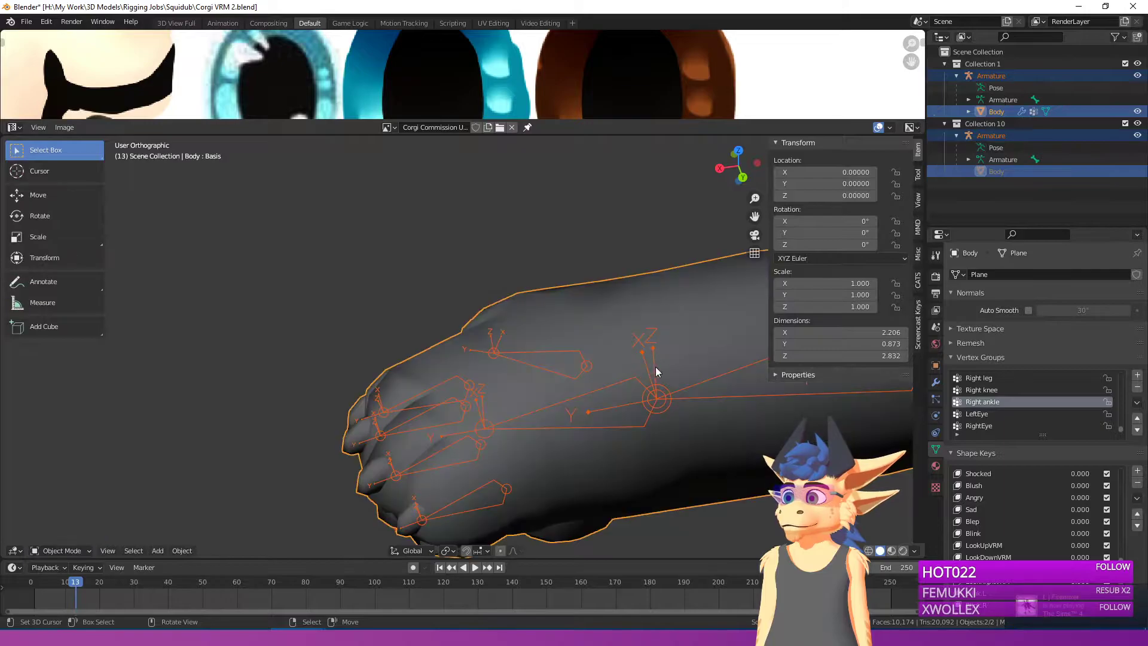
Step: Make the Left wrist bone active in the armature, add the body to the selection, and enter Weight Paint mode
{"action": "left_click", "coordinate": [581, 400]}
{"action": "key", "text": "Tab"}
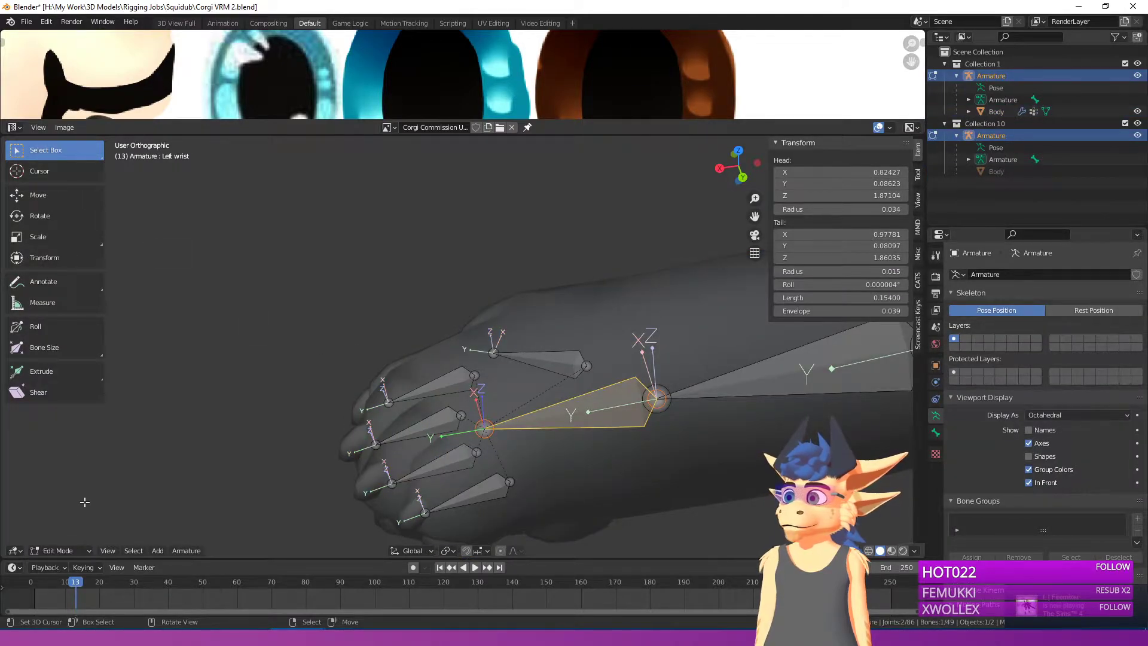
{"action": "left_click", "coordinate": [60, 550]}
{"action": "left_click", "coordinate": [65, 540]}
{"action": "left_click", "coordinate": [529, 338], "text": "shift"}
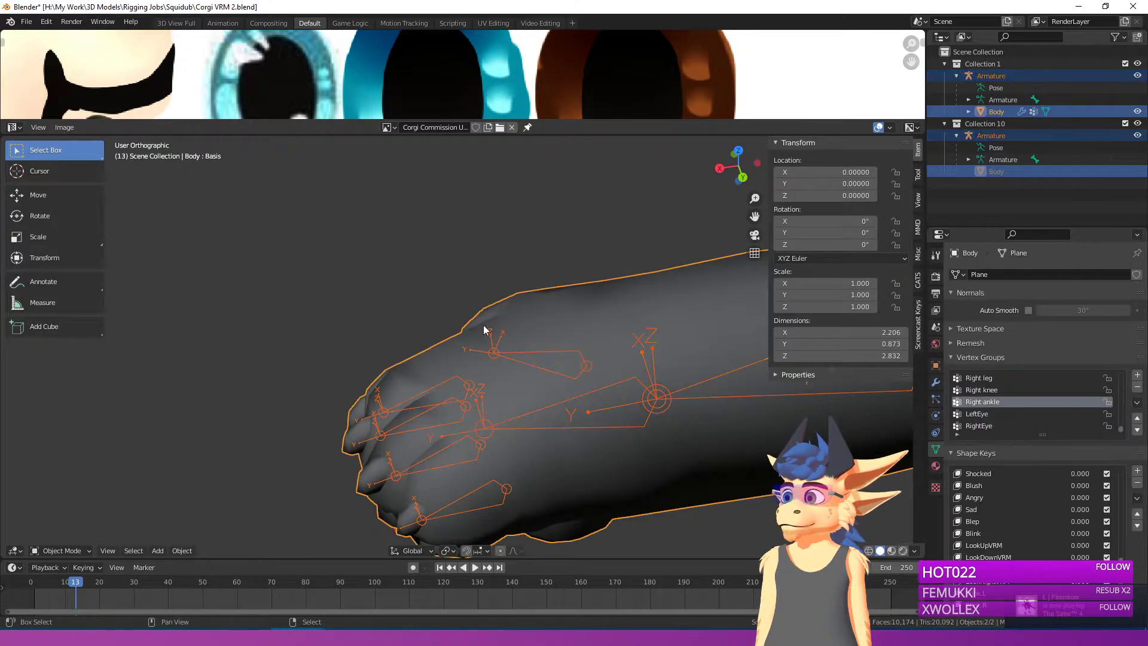
{"action": "left_click", "coordinate": [60, 550]}
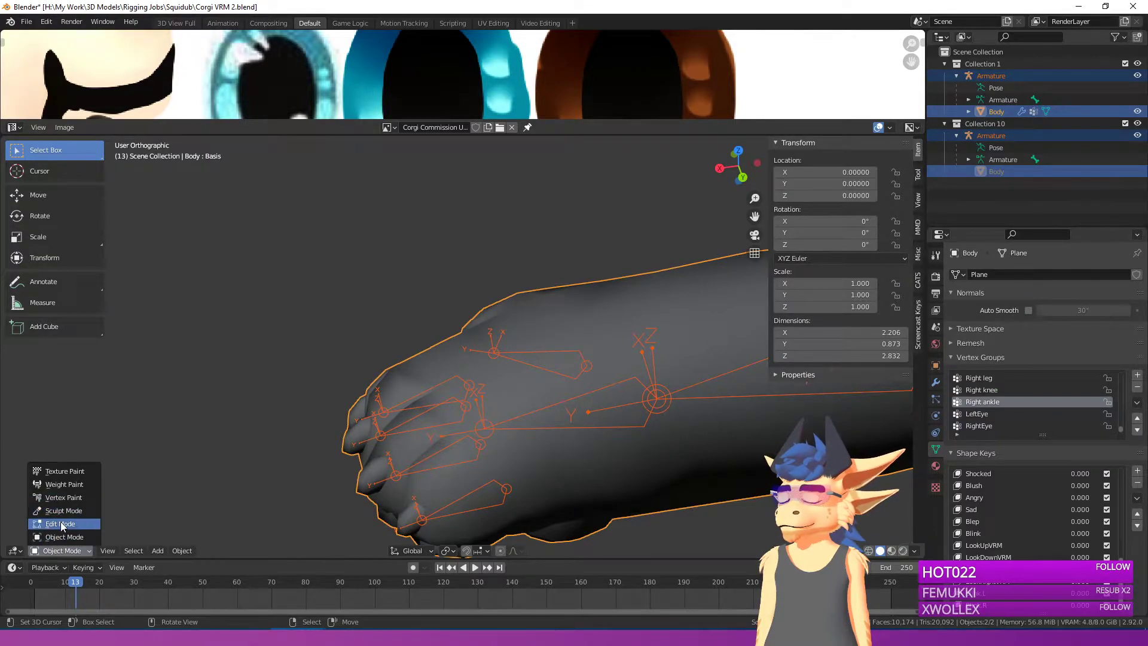
{"action": "left_click", "coordinate": [63, 485]}
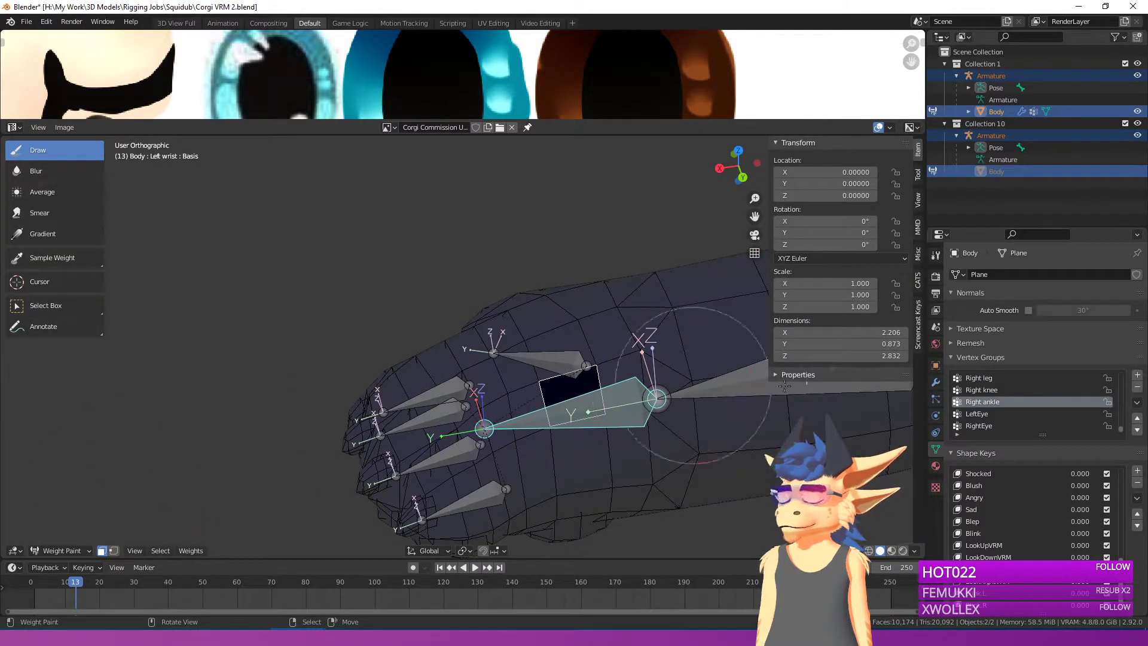
Step: Turn off face selection masking and make the body's Left wrist vertex group active
{"action": "left_click", "coordinate": [987, 416]}
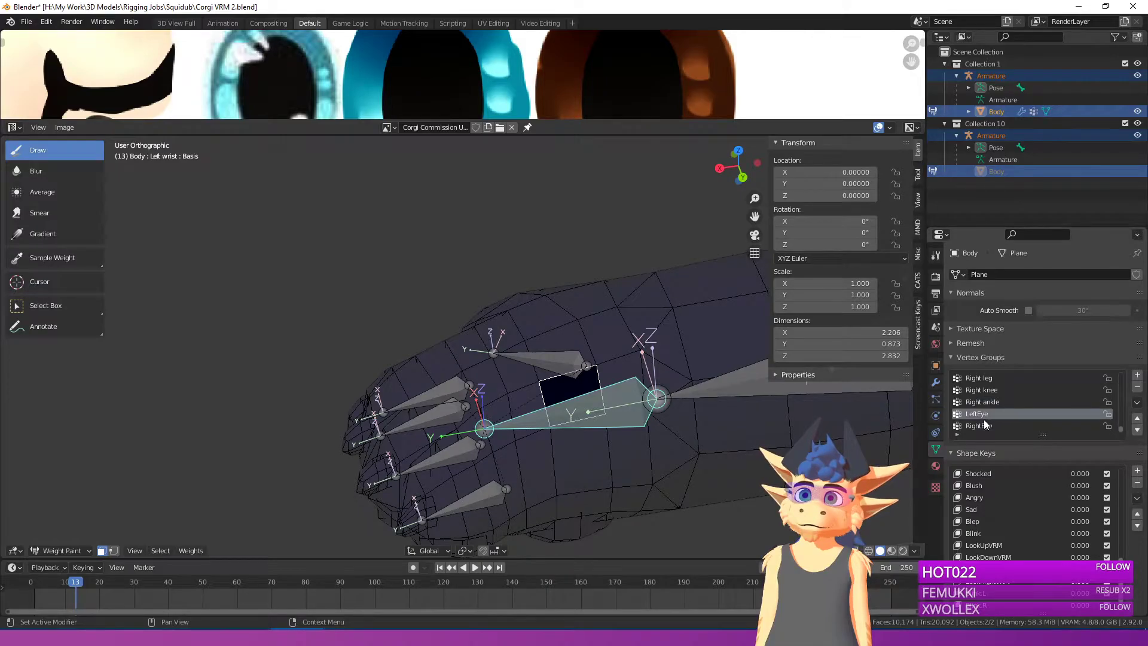
{"action": "scroll", "coordinate": [987, 425], "scroll_direction": "up", "scroll_amount": 5}
{"action": "scroll", "coordinate": [983, 416], "scroll_direction": "down", "scroll_amount": 4}
{"action": "left_click", "coordinate": [984, 413]}
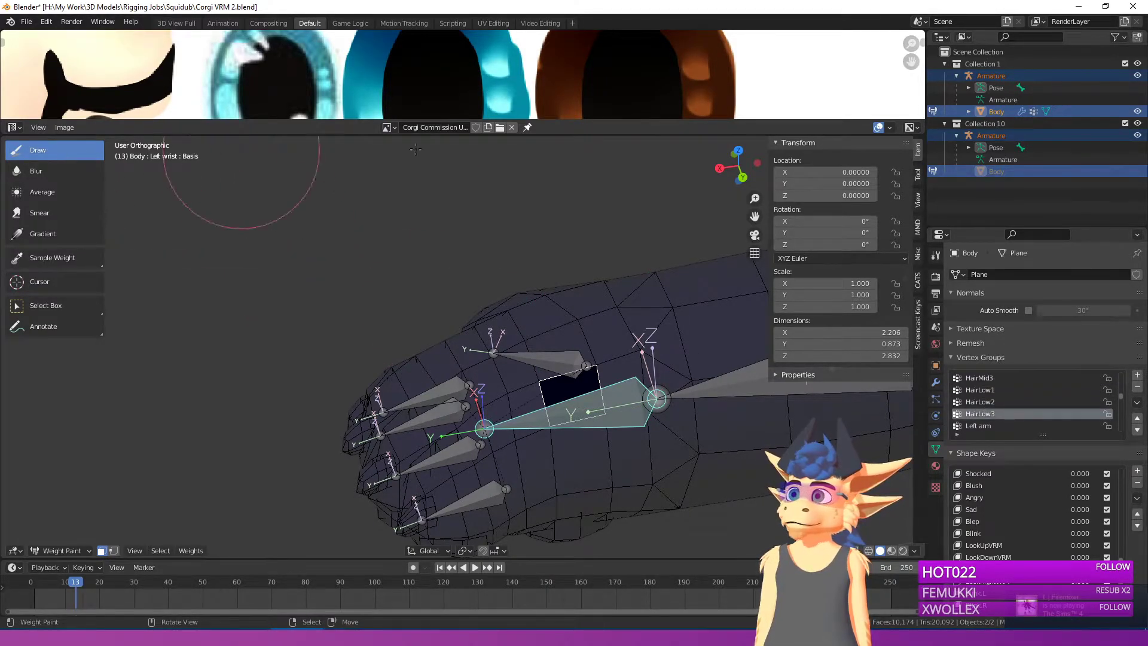
{"action": "left_click", "coordinate": [103, 550]}
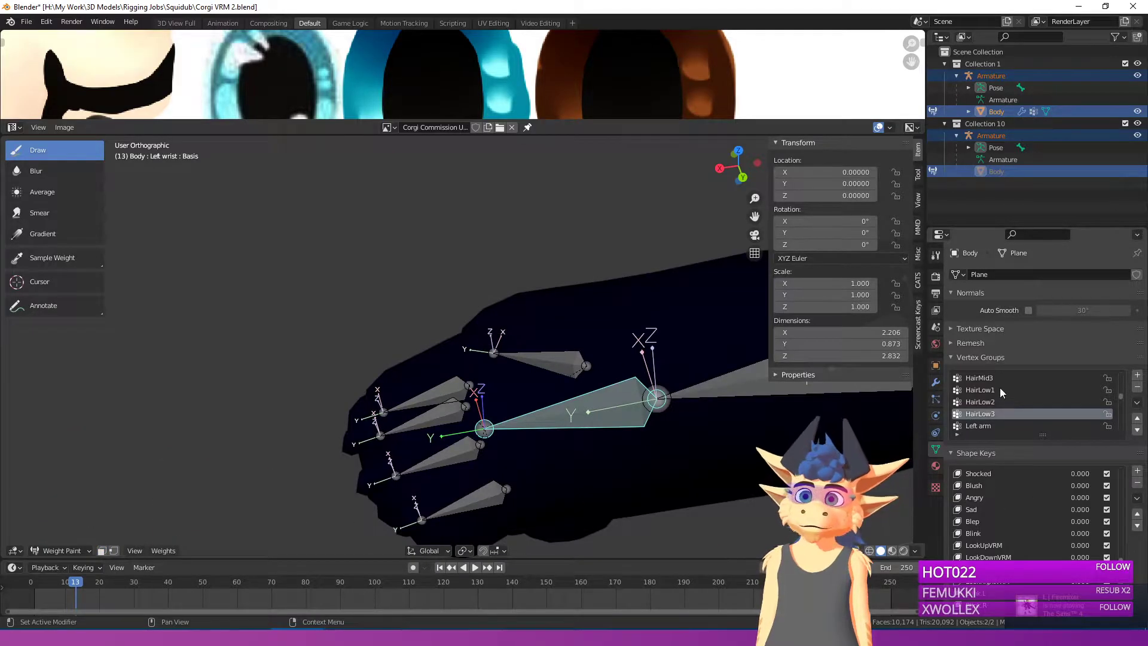
{"action": "scroll", "coordinate": [1002, 392], "scroll_direction": "down", "scroll_amount": 3}
{"action": "left_click", "coordinate": [983, 402]}
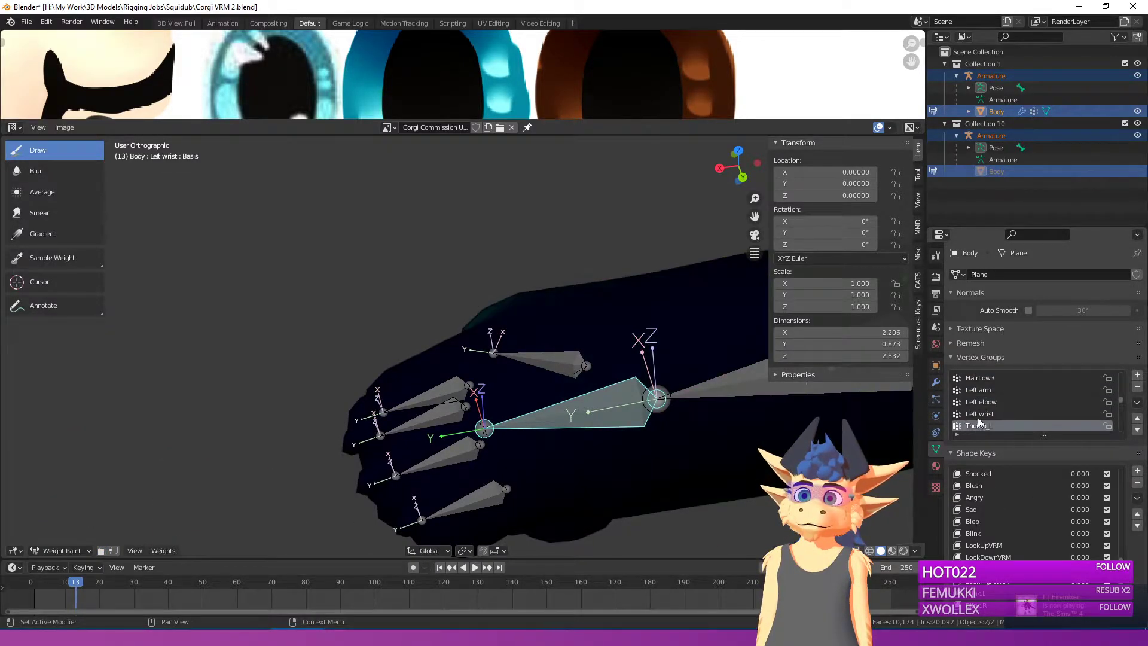
{"action": "left_click", "coordinate": [980, 414]}
Step: Examine the paw weights of the HairLow3, Left arm, Left elbow, Left wrist and Thumb_L vertex groups
{"action": "middle_click_drag", "start_coordinate": [802, 399], "coordinate": [634, 420]}
{"action": "scroll", "coordinate": [627, 404], "scroll_direction": "down", "scroll_amount": 1}
{"action": "left_click", "coordinate": [983, 424]}
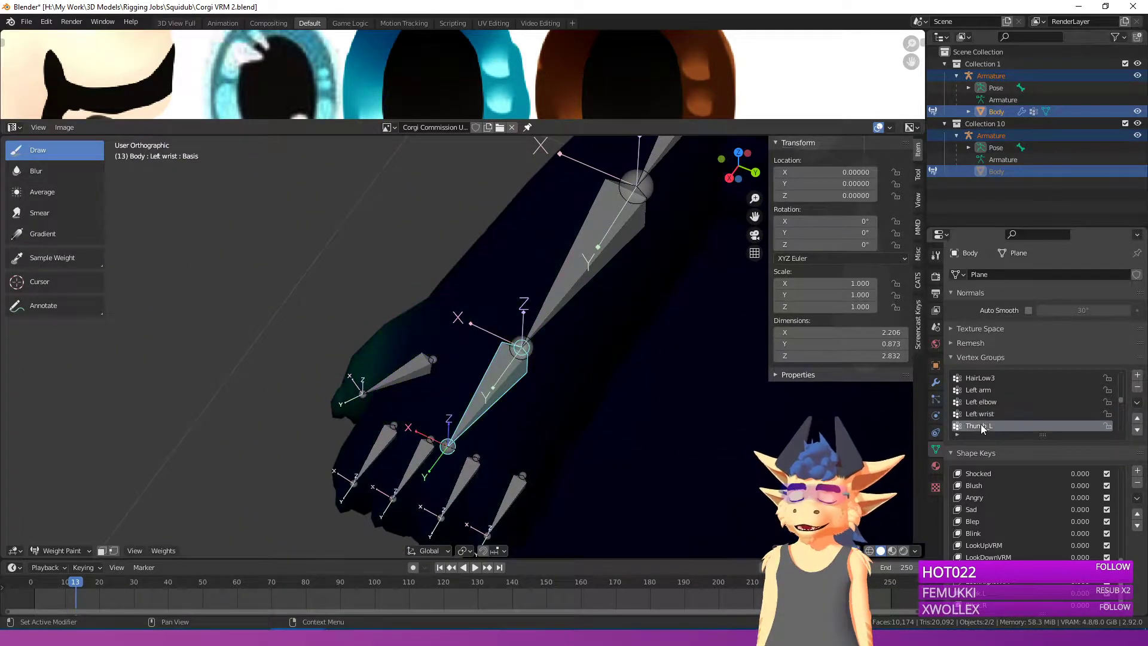
{"action": "left_click", "coordinate": [986, 404]}
{"action": "left_click", "coordinate": [986, 390]}
{"action": "left_click", "coordinate": [985, 380]}
{"action": "left_click", "coordinate": [979, 401]}
{"action": "left_click", "coordinate": [980, 413]}
{"action": "left_click", "coordinate": [980, 425]}
{"action": "left_click", "coordinate": [980, 402]}
{"action": "left_click", "coordinate": [980, 390]}
{"action": "left_click", "coordinate": [980, 377]}
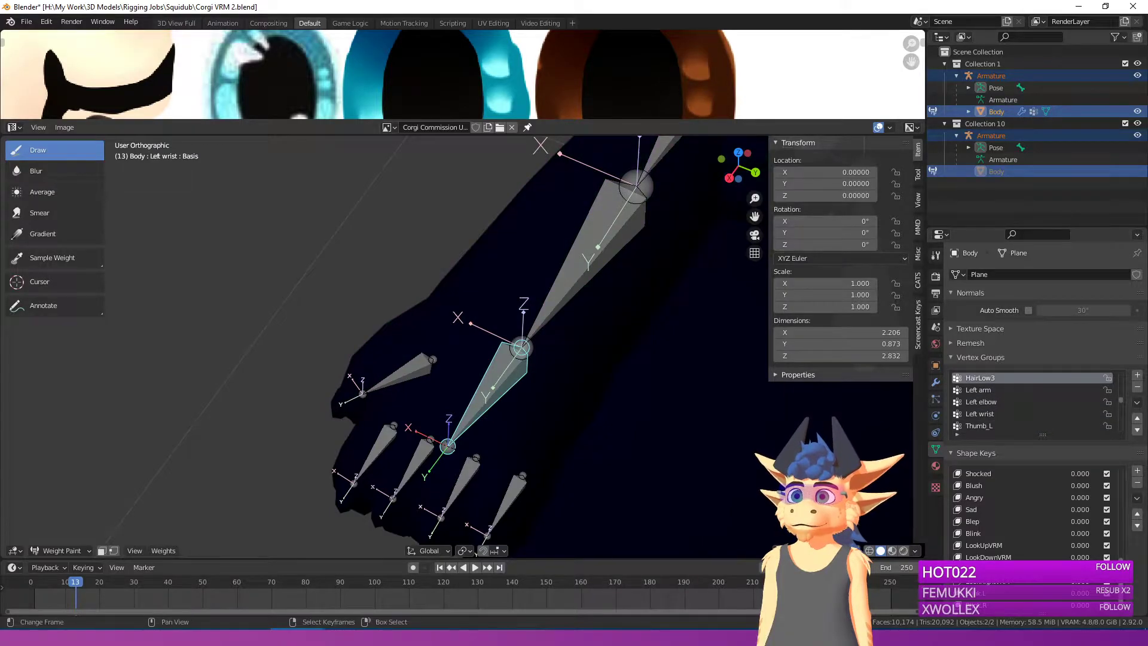
Step: Switch to the Blender window with Corgi New Rig1.blend and rotate the left paw's finger bones to test their bending
{"action": "left_click", "coordinate": [313, 637]}
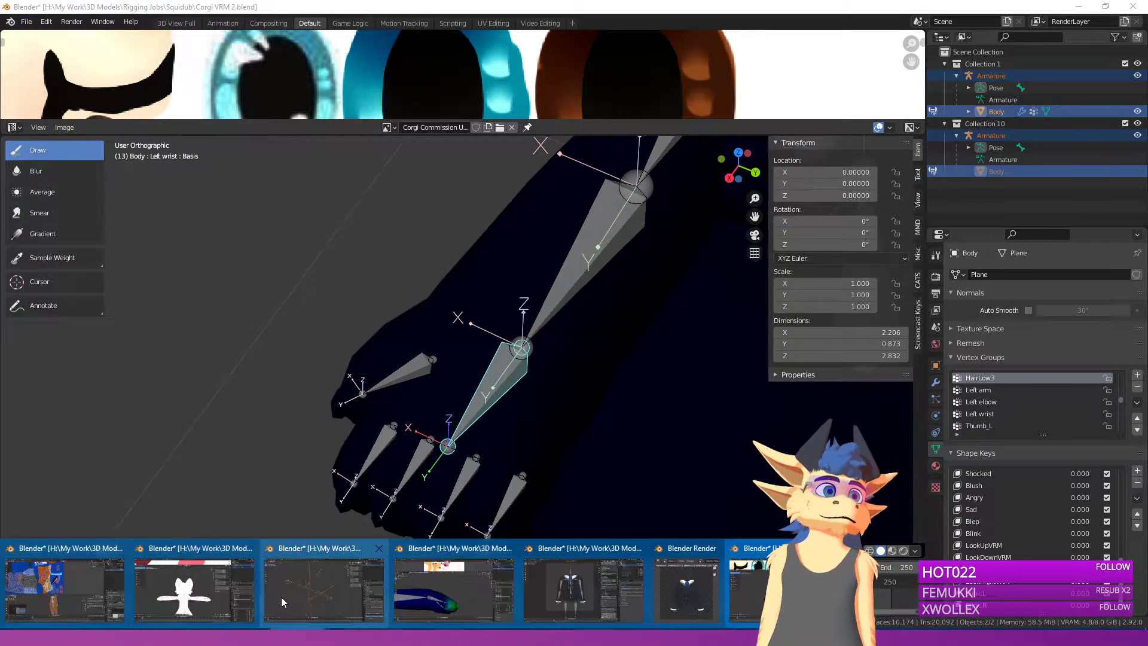
{"action": "left_click", "coordinate": [500, 593]}
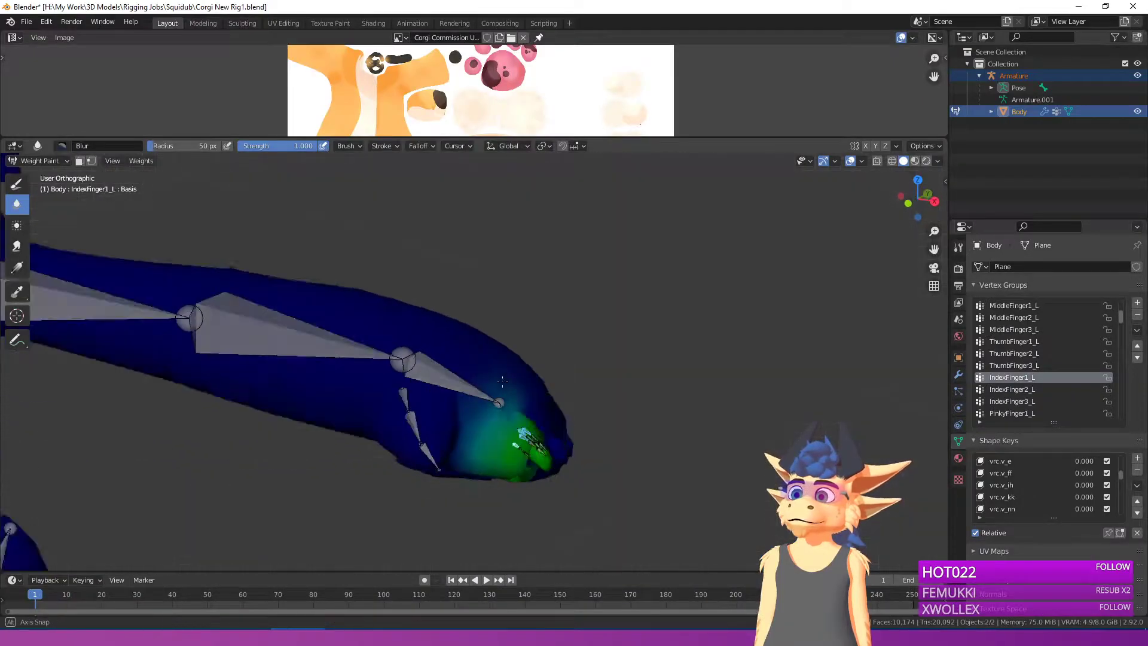
{"action": "middle_click_drag", "start_coordinate": [487, 436], "coordinate": [661, 426]}
{"action": "middle_click_drag", "start_coordinate": [662, 425], "coordinate": [722, 367]}
{"action": "key", "text": "r"}
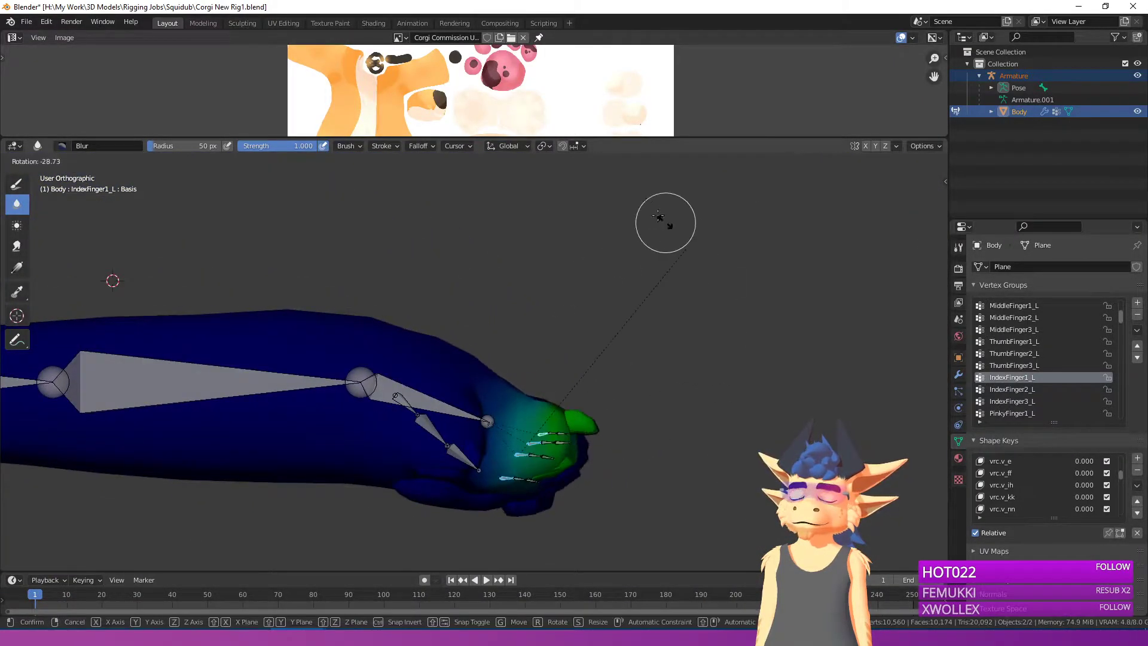
{"action": "left_click", "coordinate": [600, 476]}
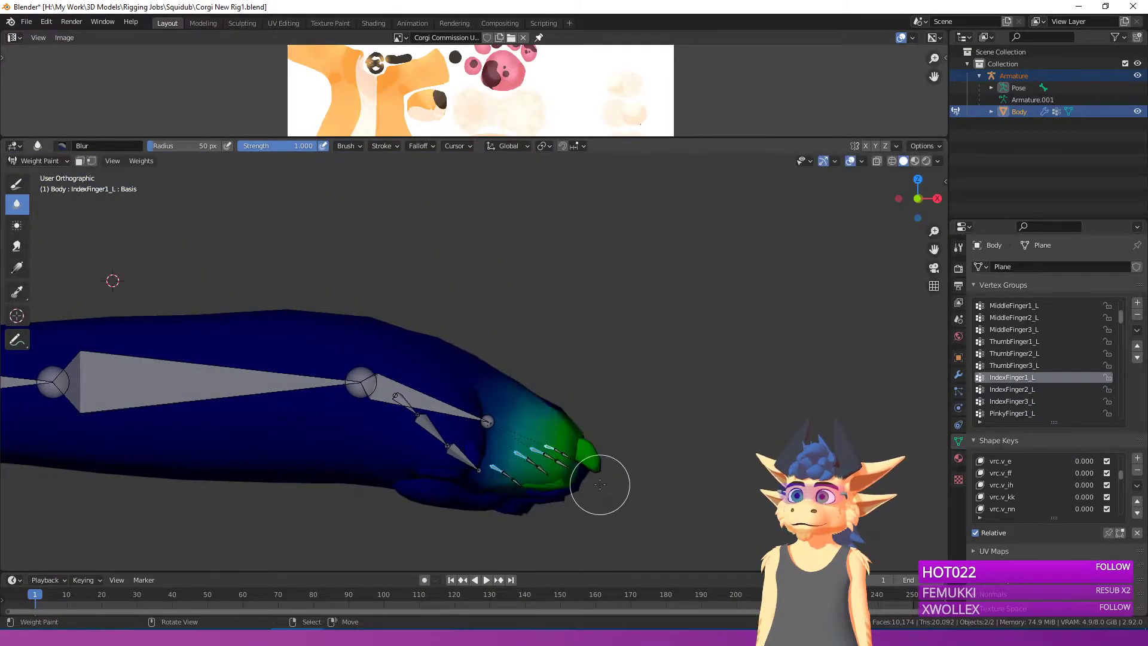
{"action": "middle_click_drag", "start_coordinate": [600, 476], "coordinate": [457, 406]}
{"action": "key", "text": "Tab"}
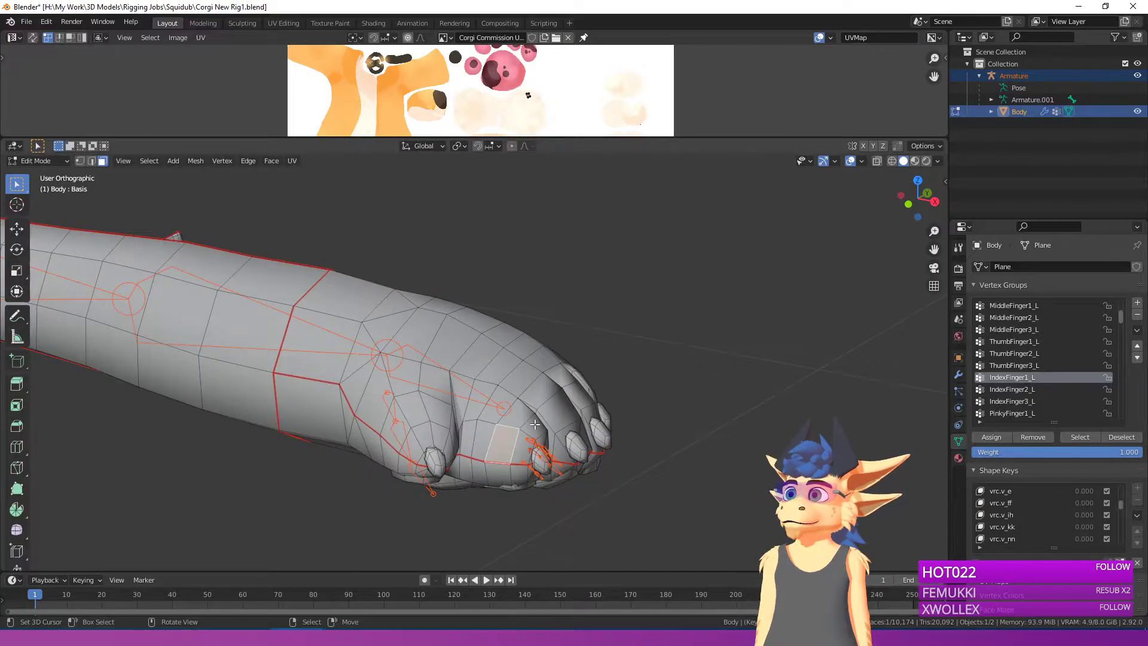
{"action": "key", "text": "ctrl+z"}
{"action": "key", "text": "ctrl+z"}
Step: Make the LeftWrist bone active and remove its weight from the fingers with the Subtract brush at weight and strength 1.000
{"action": "left_click", "coordinate": [534, 422], "text": "ctrl"}
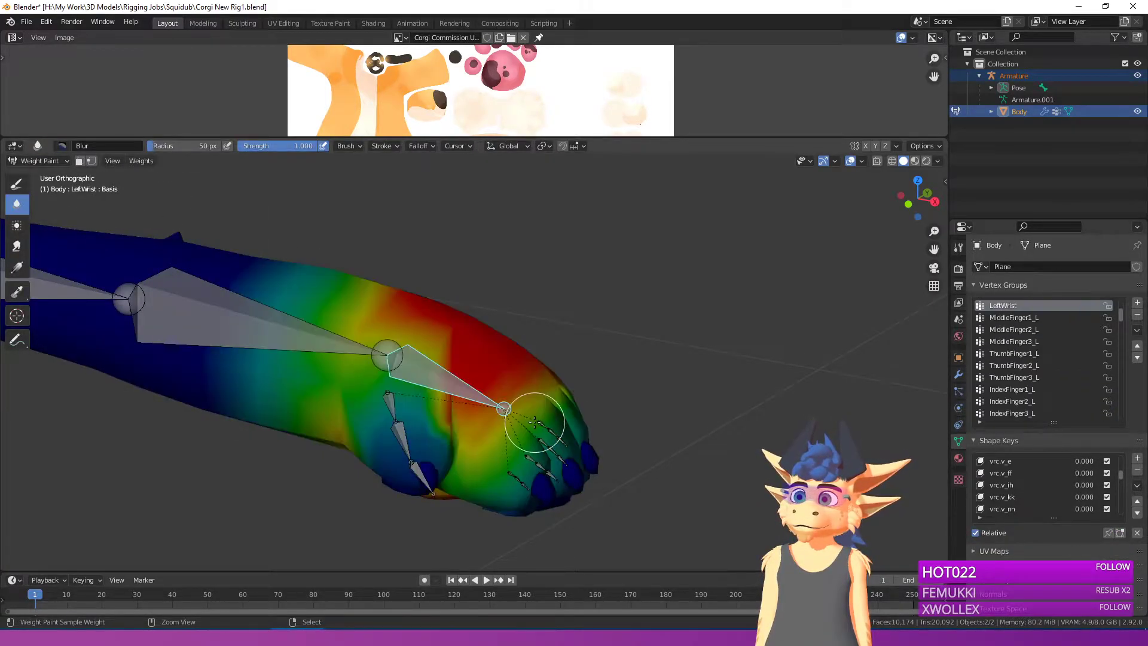
{"action": "left_click_drag", "start_coordinate": [533, 423], "coordinate": [534, 422]}
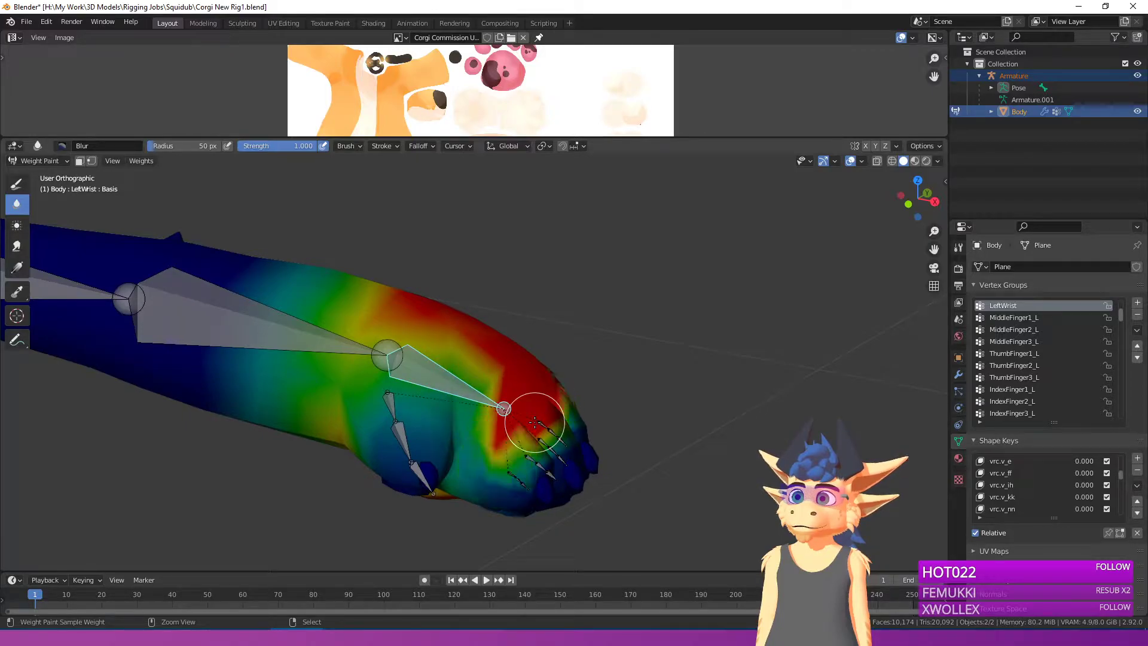
{"action": "left_click", "coordinate": [17, 183]}
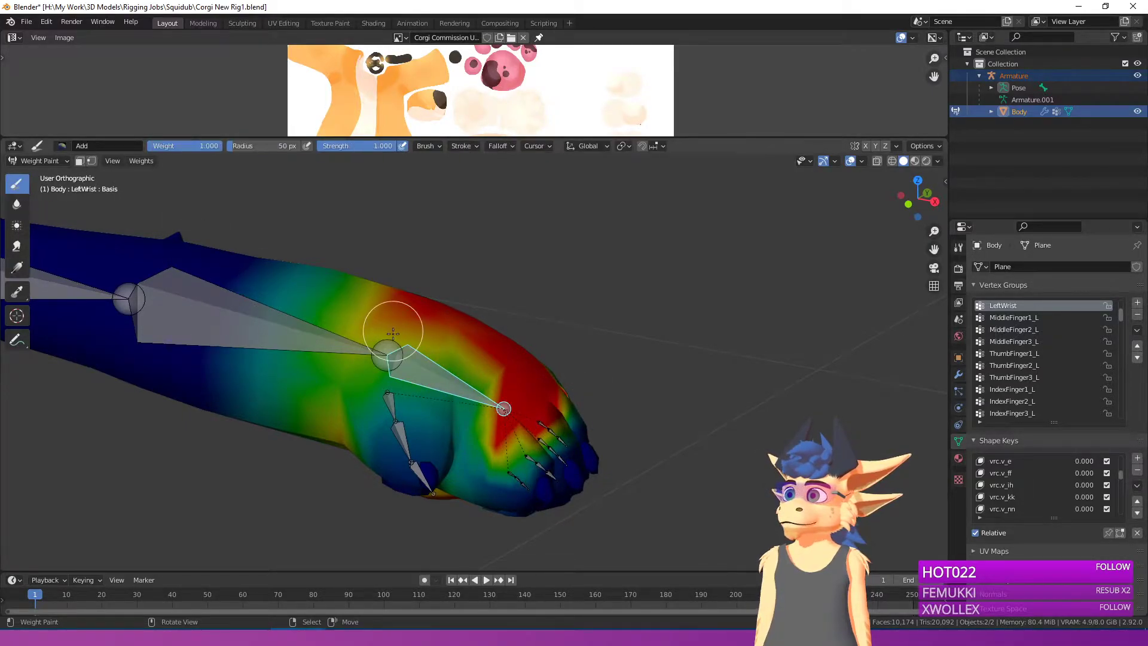
{"action": "middle_click_drag", "start_coordinate": [379, 320], "coordinate": [367, 397]}
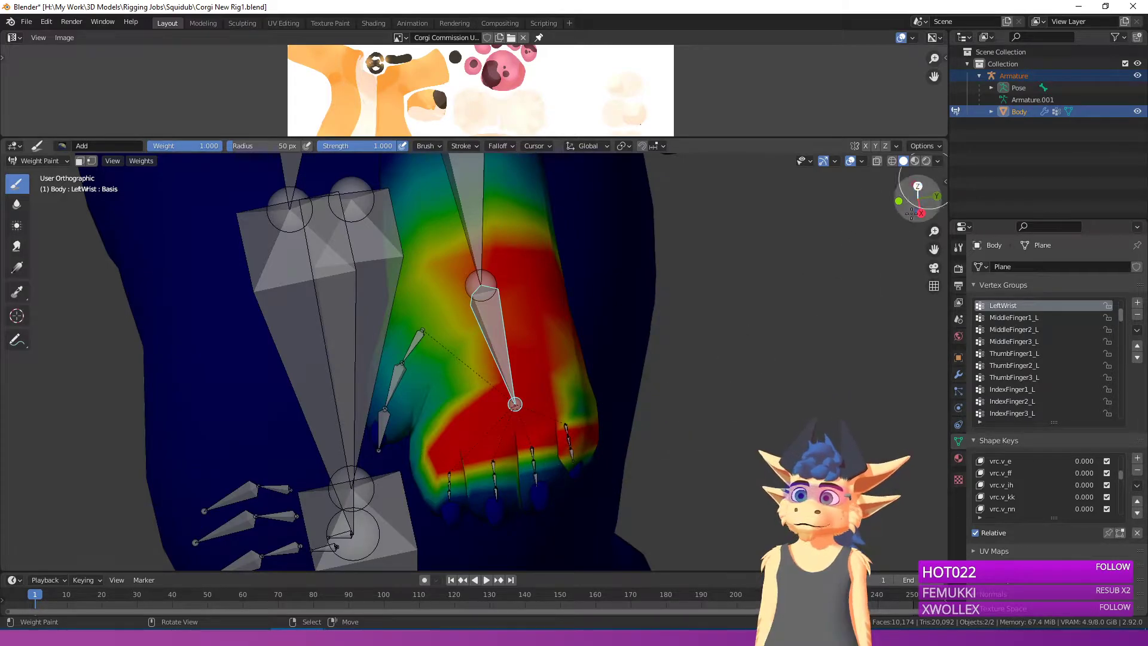
{"action": "key", "text": "t"}
{"action": "key", "text": "n"}
{"action": "left_click", "coordinate": [940, 207]}
{"action": "left_click", "coordinate": [867, 263]}
{"action": "left_click", "coordinate": [839, 330]}
{"action": "scroll", "coordinate": [352, 440], "scroll_direction": "down", "scroll_amount": 5}
{"action": "mouse_move", "coordinate": [572, 418]}
{"action": "left_mouse_down"}
{"action": "mouse_move", "coordinate": [526, 402]}
{"action": "mouse_move", "coordinate": [479, 364]}
{"action": "mouse_move", "coordinate": [506, 379]}
{"action": "left_mouse_up"}
Step: Rotate the LeftWrist bone by -55.3° in the view plane to test how the paw bends
{"action": "middle_click_drag", "start_coordinate": [508, 413], "coordinate": [235, 402]}
{"action": "scroll", "coordinate": [235, 403], "scroll_direction": "up", "scroll_amount": 4}
{"action": "middle_click_drag", "start_coordinate": [597, 370], "coordinate": [609, 329], "text": "shift"}
{"action": "key", "text": "r"}
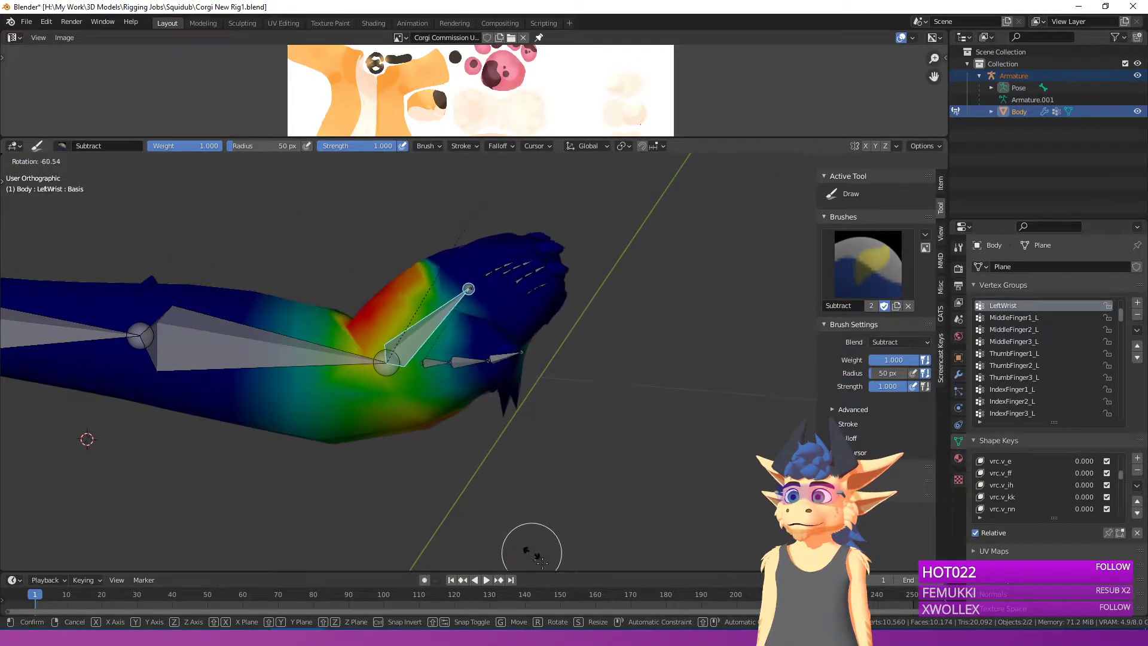
{"action": "right_click", "coordinate": [543, 272]}
{"action": "key", "text": "r"}
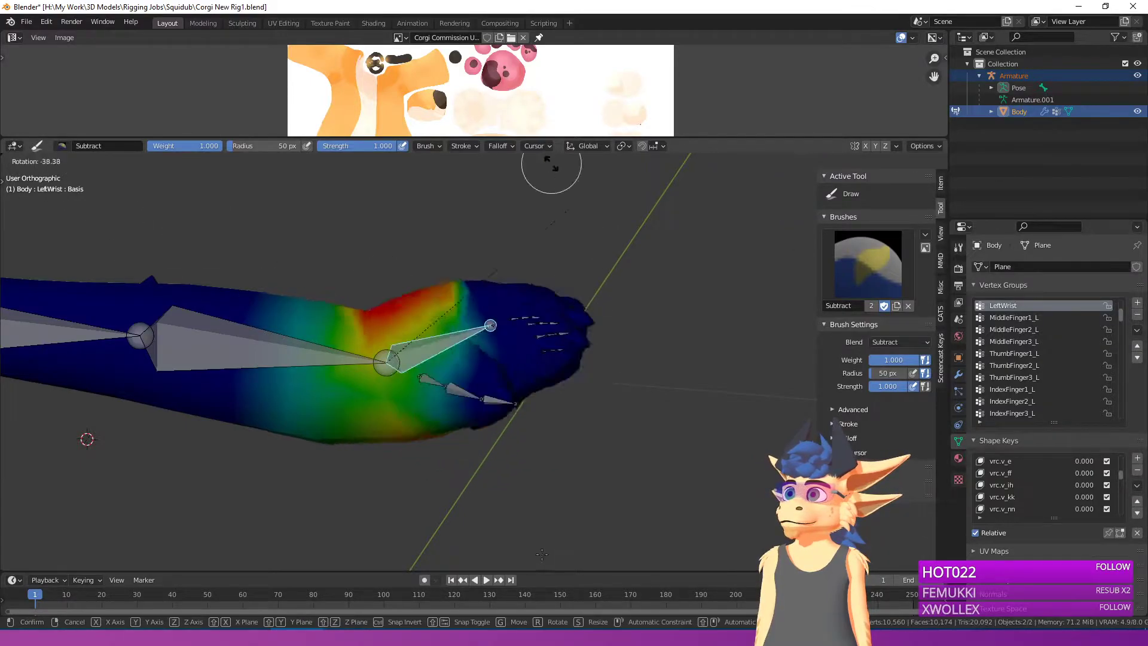
{"action": "left_click", "coordinate": [433, 426]}
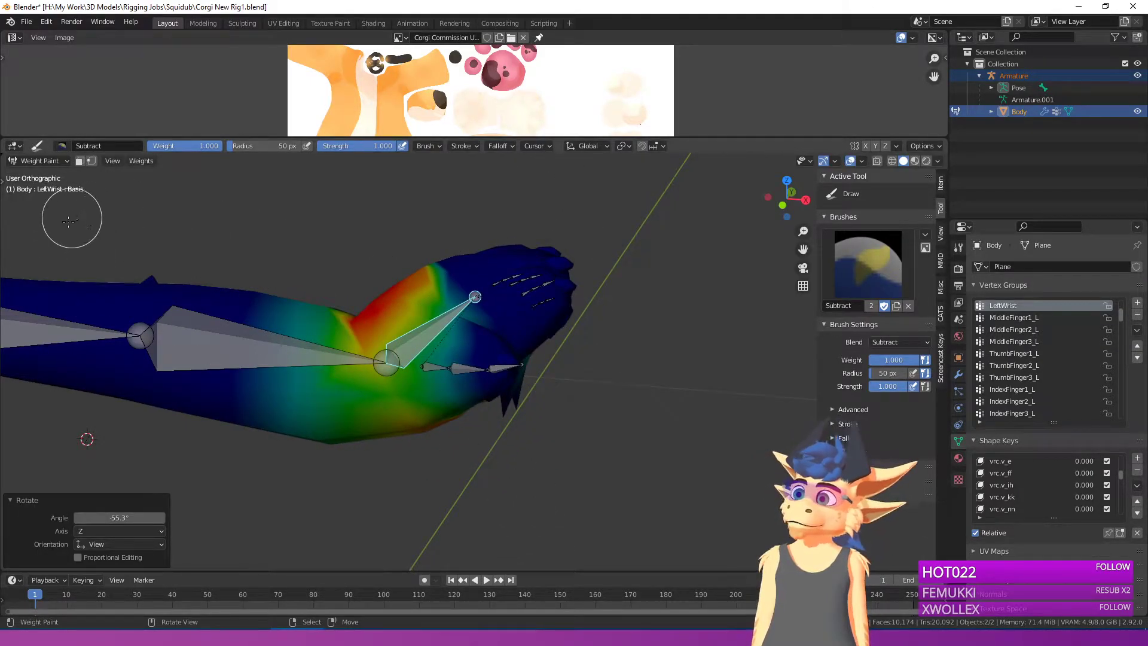
Step: Blur the LeftWrist weights around the thumb base and across the back of the paw at strength 1.000
{"action": "key", "text": "t"}
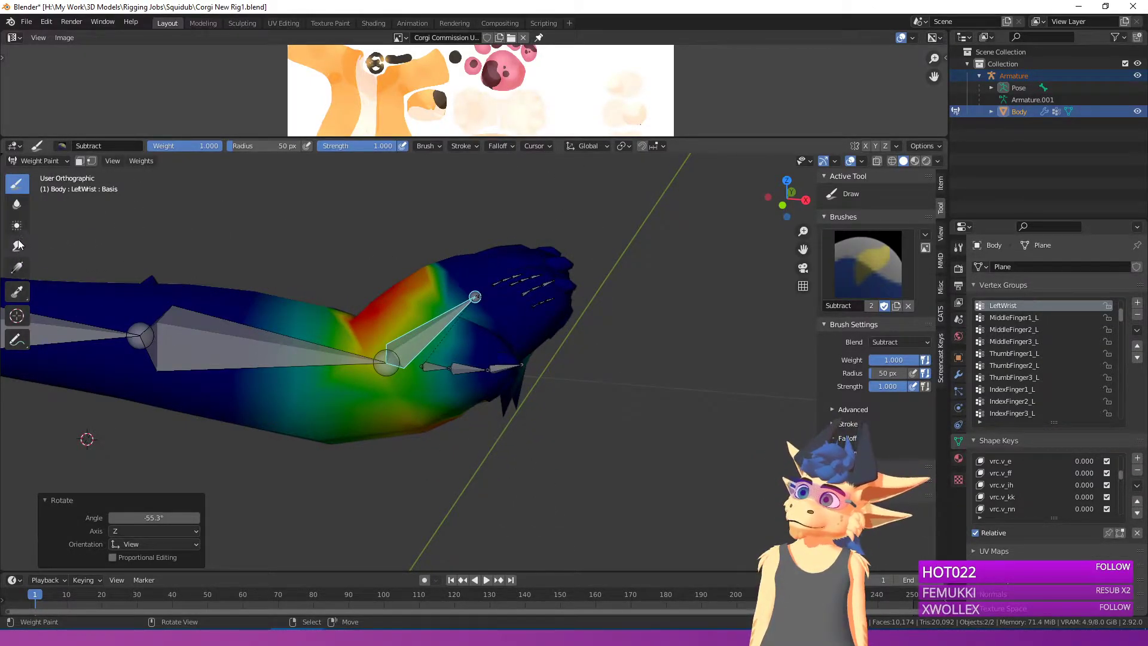
{"action": "left_click", "coordinate": [20, 203]}
{"action": "mouse_move", "coordinate": [643, 481]}
{"action": "middle_mouse_down"}
{"action": "mouse_move", "coordinate": [598, 424]}
{"action": "mouse_move", "coordinate": [509, 410]}
{"action": "middle_mouse_up"}
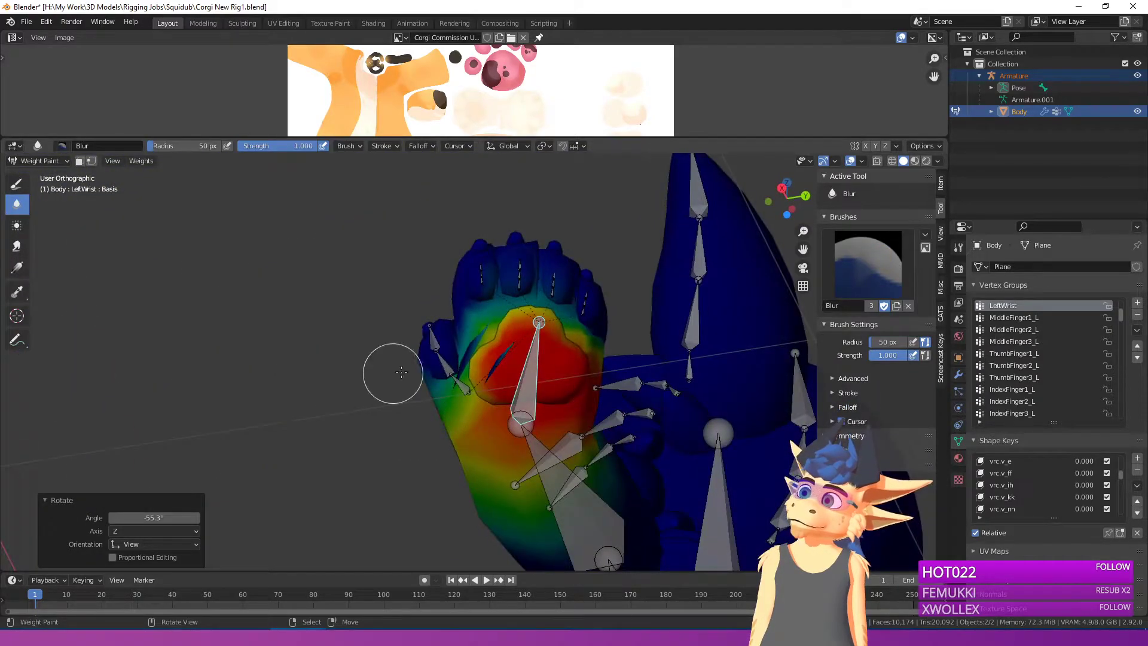
{"action": "left_click_drag", "start_coordinate": [443, 356], "coordinate": [469, 342]}
{"action": "middle_click_drag", "start_coordinate": [509, 325], "coordinate": [603, 447]}
{"action": "middle_click_drag", "start_coordinate": [462, 279], "coordinate": [457, 335]}
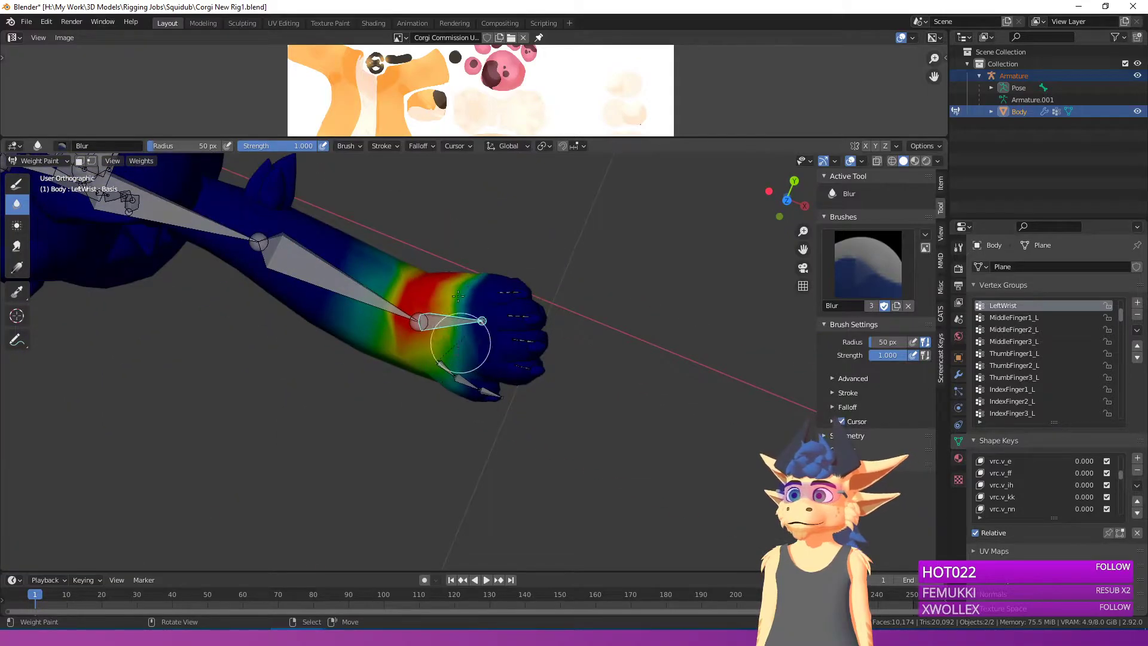
{"action": "mouse_move", "coordinate": [468, 308]}
{"action": "left_mouse_down"}
{"action": "mouse_move", "coordinate": [449, 326]}
{"action": "mouse_move", "coordinate": [463, 288]}
{"action": "left_mouse_up"}
{"action": "middle_click_drag", "start_coordinate": [493, 335], "coordinate": [491, 265]}
Step: Select the four base finger bones of the left paw and rotate them together by -33.4° in front view
{"action": "right_click", "coordinate": [510, 301]}
{"action": "right_click", "coordinate": [502, 305]}
{"action": "scroll", "coordinate": [541, 258], "scroll_direction": "up", "scroll_amount": 3}
{"action": "right_click", "coordinate": [534, 261]}
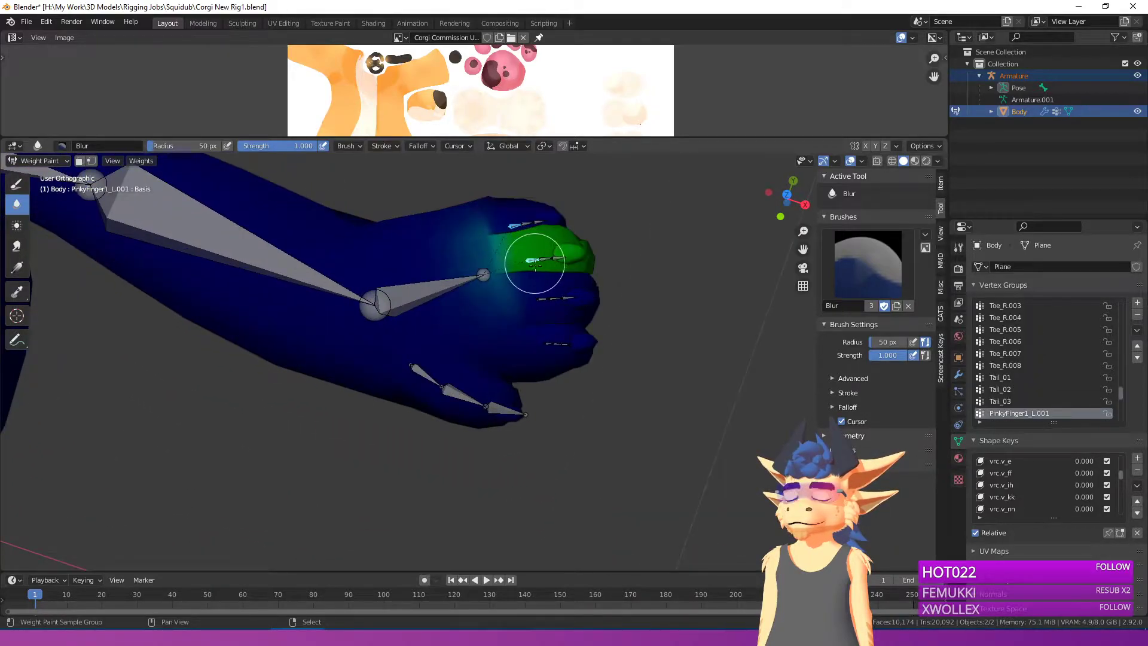
{"action": "right_click", "coordinate": [548, 299]}
{"action": "right_click", "coordinate": [546, 300]}
{"action": "right_click", "coordinate": [544, 301]}
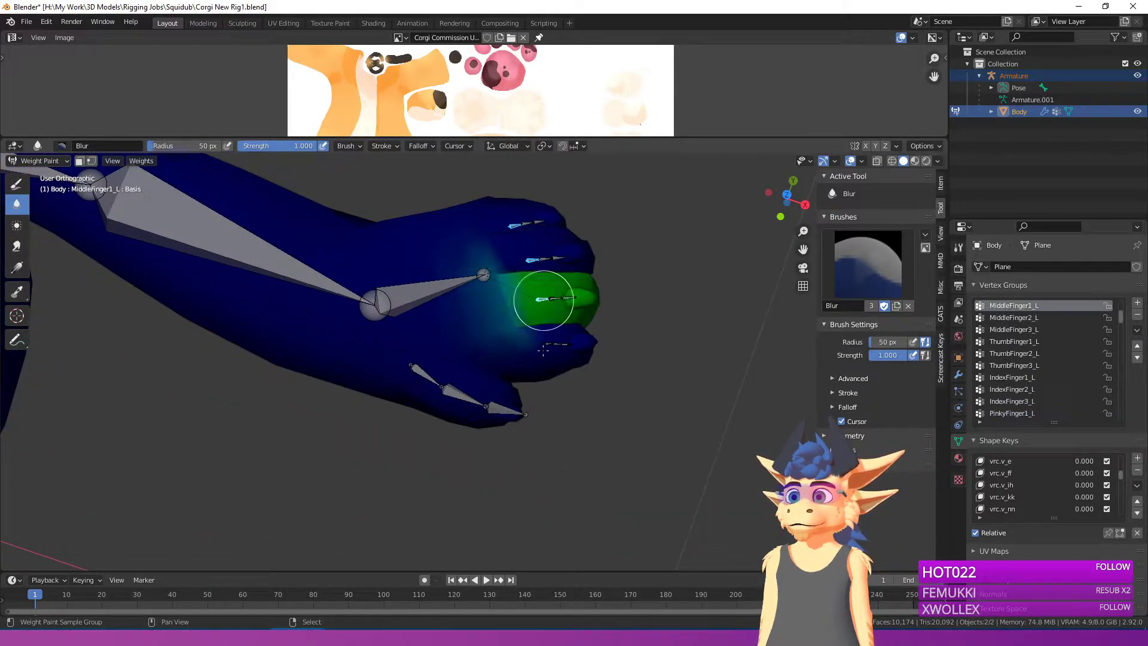
{"action": "right_click", "coordinate": [546, 345], "text": "shift"}
{"action": "key", "text": "KP_1"}
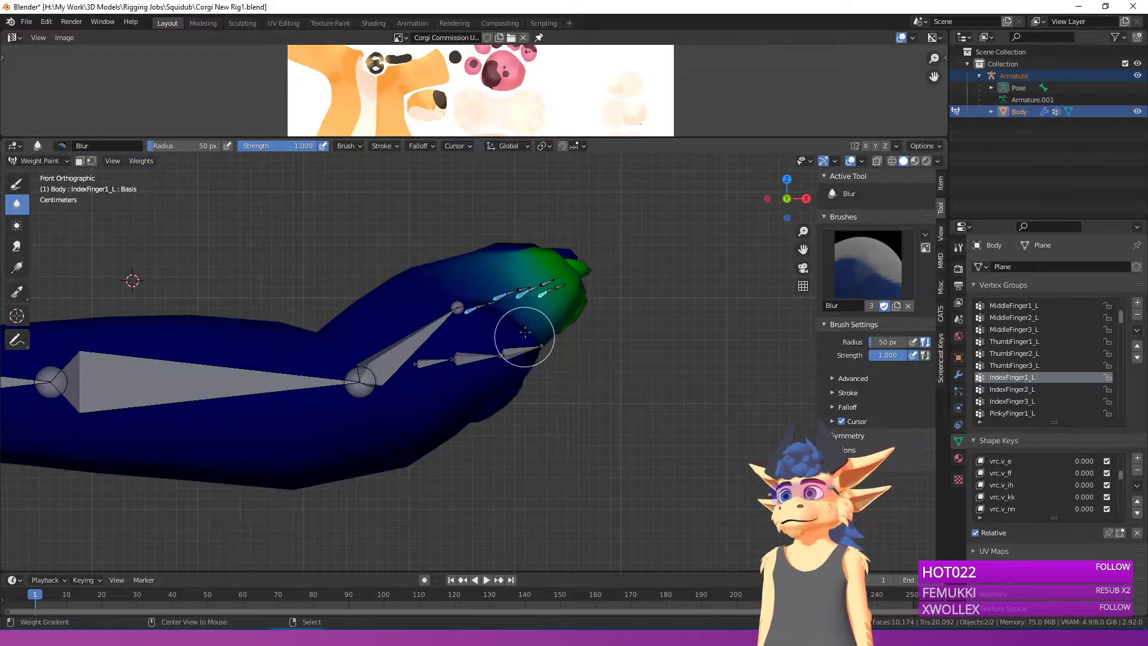
{"action": "scroll", "coordinate": [526, 336], "scroll_direction": "up", "scroll_amount": 3}
{"action": "key", "text": "r"}
{"action": "left_click", "coordinate": [640, 212]}
{"action": "mouse_move", "coordinate": [640, 213]}
{"action": "middle_mouse_down"}
{"action": "mouse_move", "coordinate": [530, 328]}
{"action": "mouse_move", "coordinate": [453, 336]}
{"action": "mouse_move", "coordinate": [438, 401]}
{"action": "middle_mouse_up"}
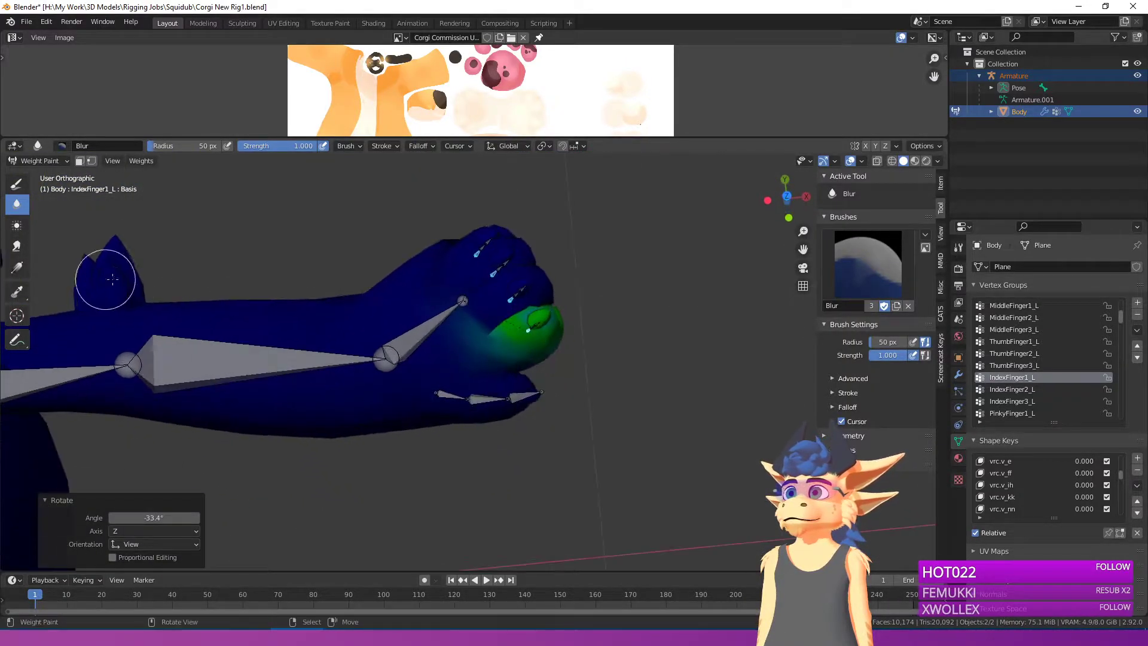
Step: Paint IndexFinger1_L weight behind the index knuckle with the Add brush at strength 0.076
{"action": "left_click", "coordinate": [13, 185]}
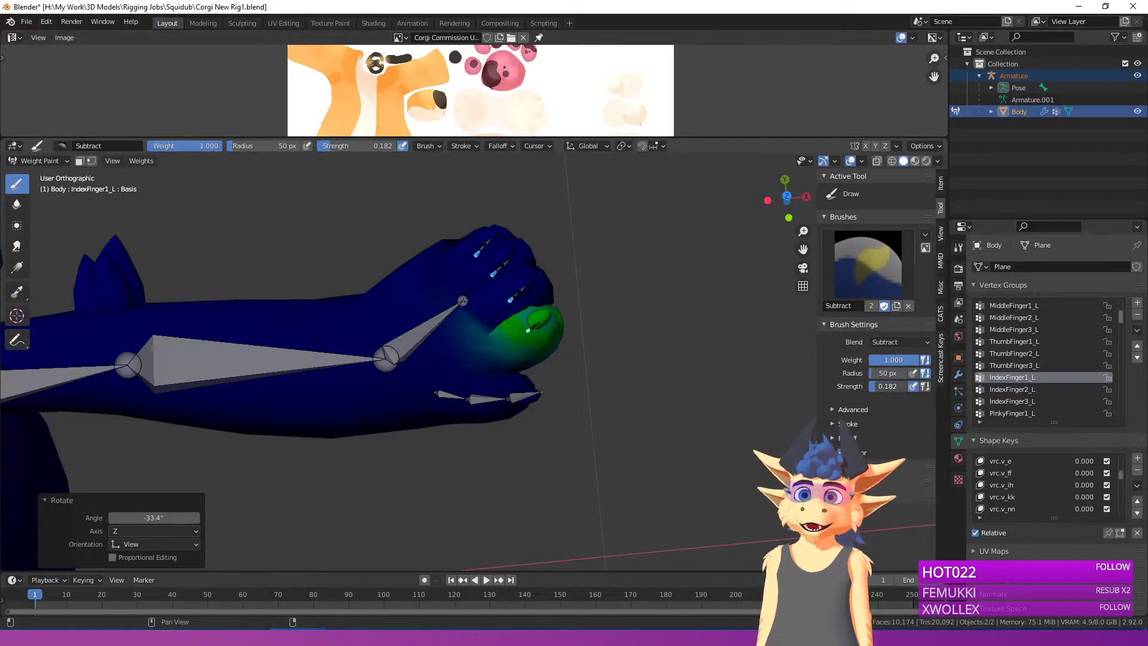
{"action": "scroll", "coordinate": [369, 278], "scroll_direction": "up", "scroll_amount": 2}
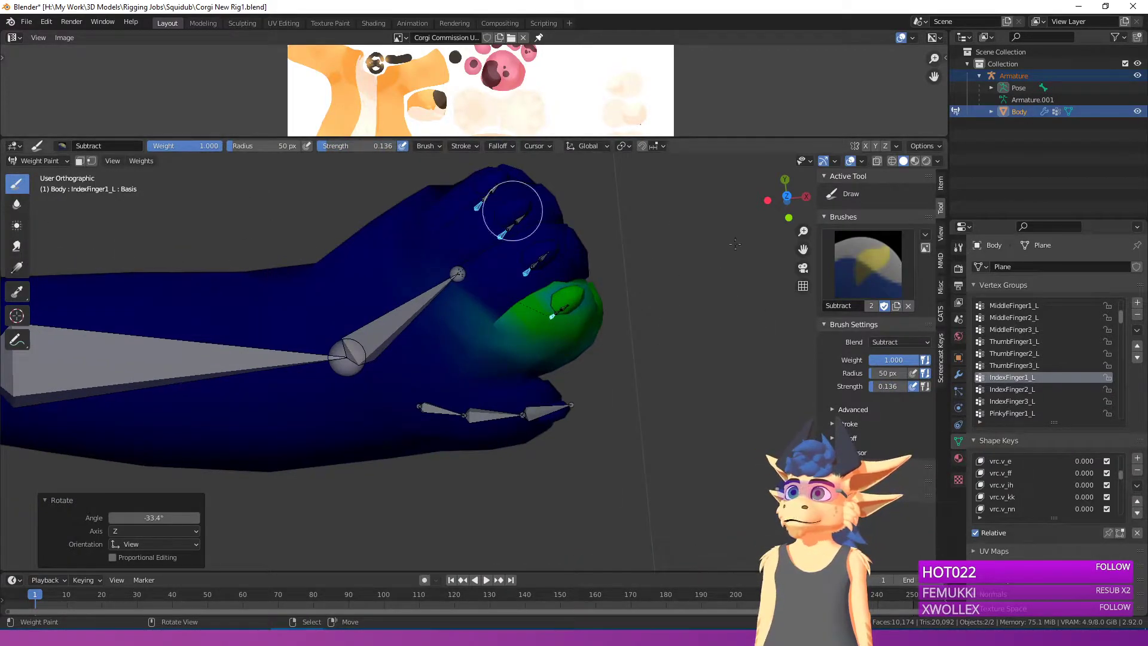
{"action": "left_click", "coordinate": [867, 263]}
{"action": "left_click", "coordinate": [550, 330]}
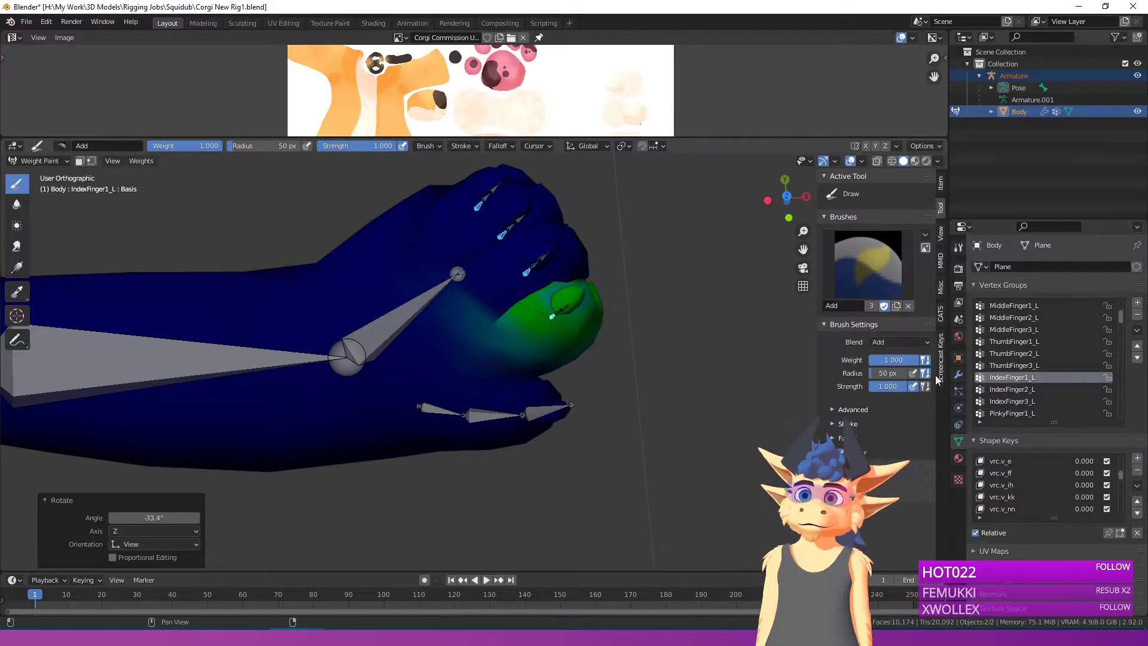
{"action": "middle_click_drag", "start_coordinate": [471, 293], "coordinate": [512, 353], "text": "shift"}
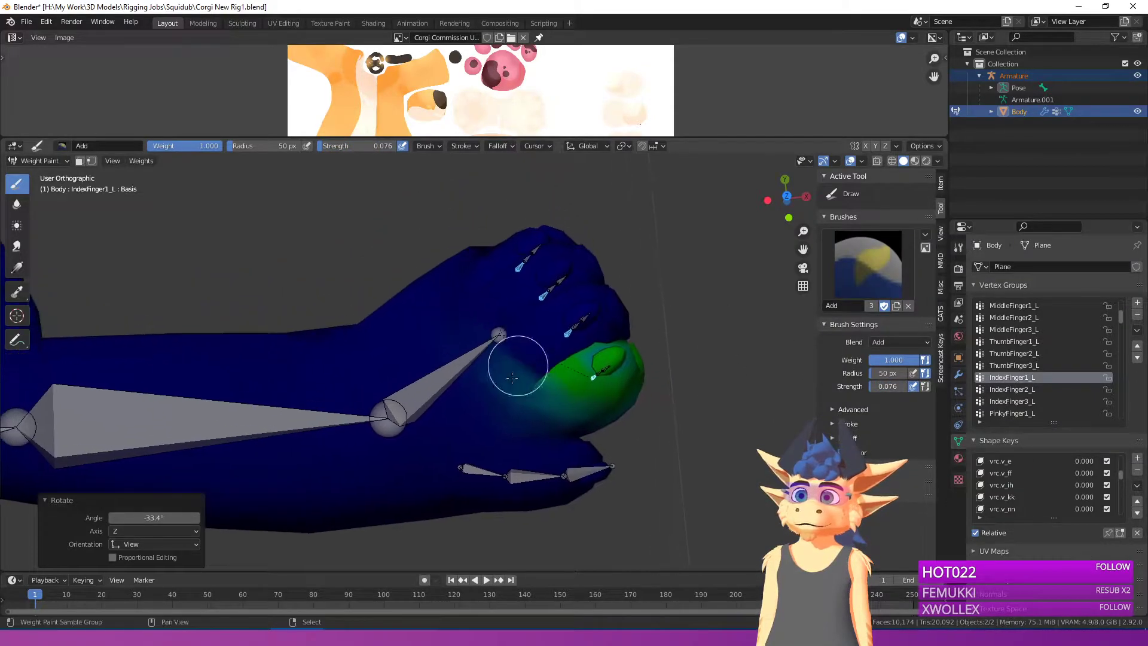
{"action": "mouse_move", "coordinate": [530, 420]}
{"action": "left_mouse_down"}
{"action": "mouse_move", "coordinate": [494, 421]}
{"action": "mouse_move", "coordinate": [504, 419]}
{"action": "left_mouse_up"}
Step: Add light weight behind the knuckles for MiddleFinger1_L, PinkyFinger1_L.001 and PinkyFinger1_L at strength 0.076
{"action": "left_click", "coordinate": [566, 333], "text": "ctrl"}
{"action": "mouse_move", "coordinate": [492, 375]}
{"action": "left_mouse_down"}
{"action": "mouse_move", "coordinate": [456, 385]}
{"action": "mouse_move", "coordinate": [468, 341]}
{"action": "mouse_move", "coordinate": [449, 390]}
{"action": "left_mouse_up"}
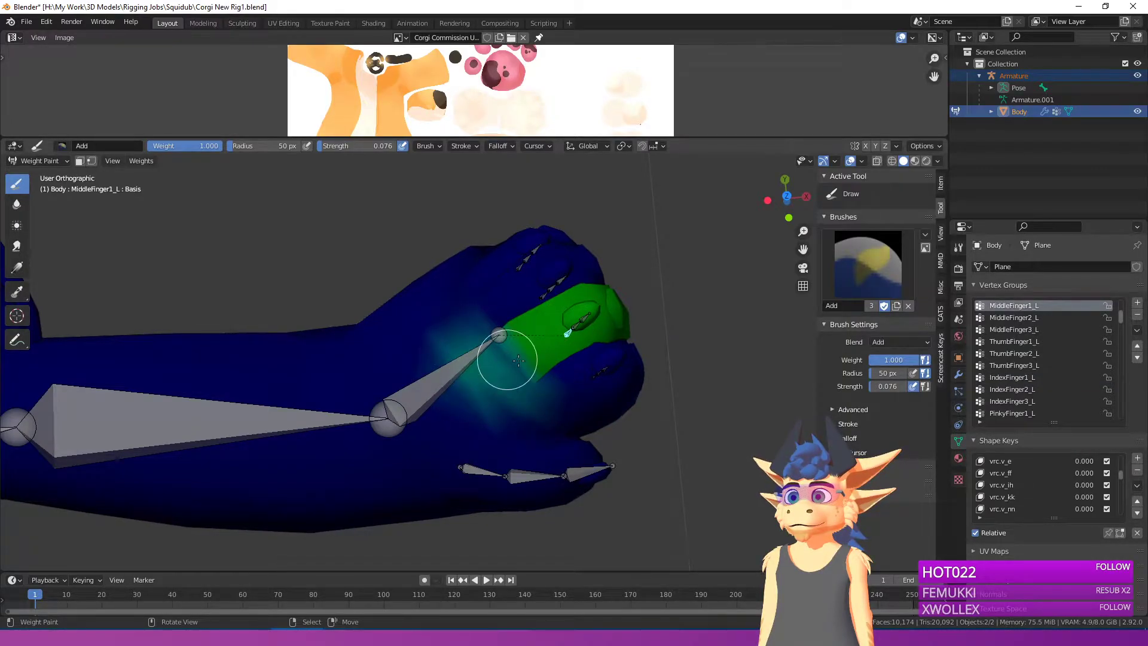
{"action": "left_click", "coordinate": [549, 293], "text": "ctrl"}
{"action": "right_click", "coordinate": [539, 298]}
{"action": "mouse_move", "coordinate": [464, 333]}
{"action": "left_mouse_down"}
{"action": "mouse_move", "coordinate": [447, 318]}
{"action": "mouse_move", "coordinate": [472, 354]}
{"action": "mouse_move", "coordinate": [413, 352]}
{"action": "left_mouse_up"}
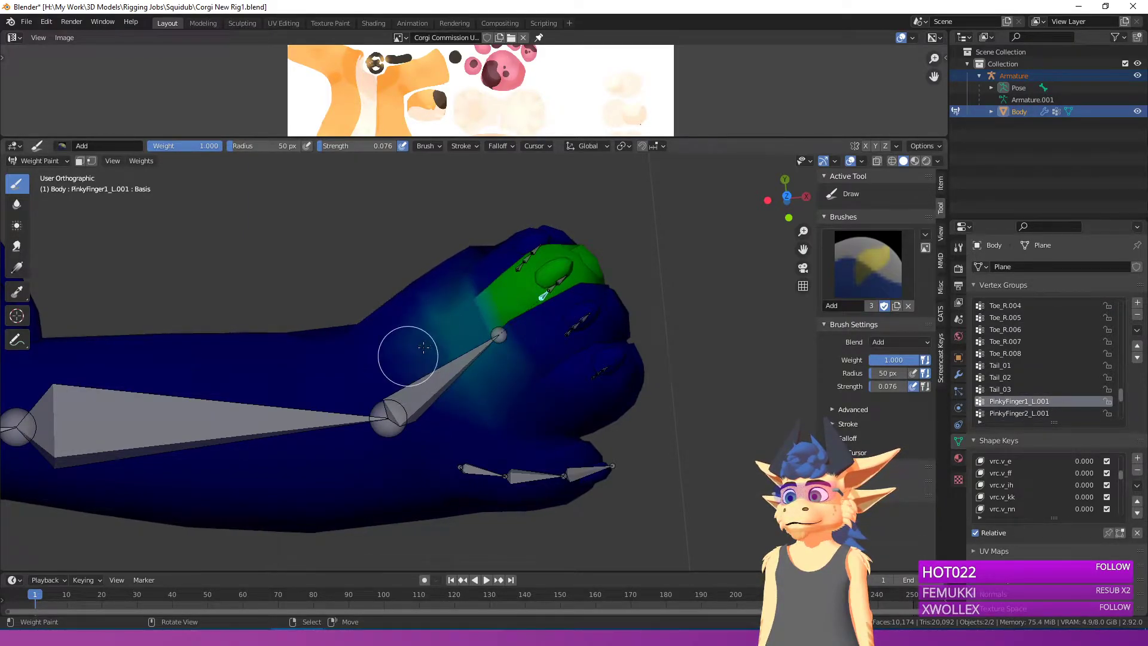
{"action": "left_click", "coordinate": [521, 264], "text": "ctrl"}
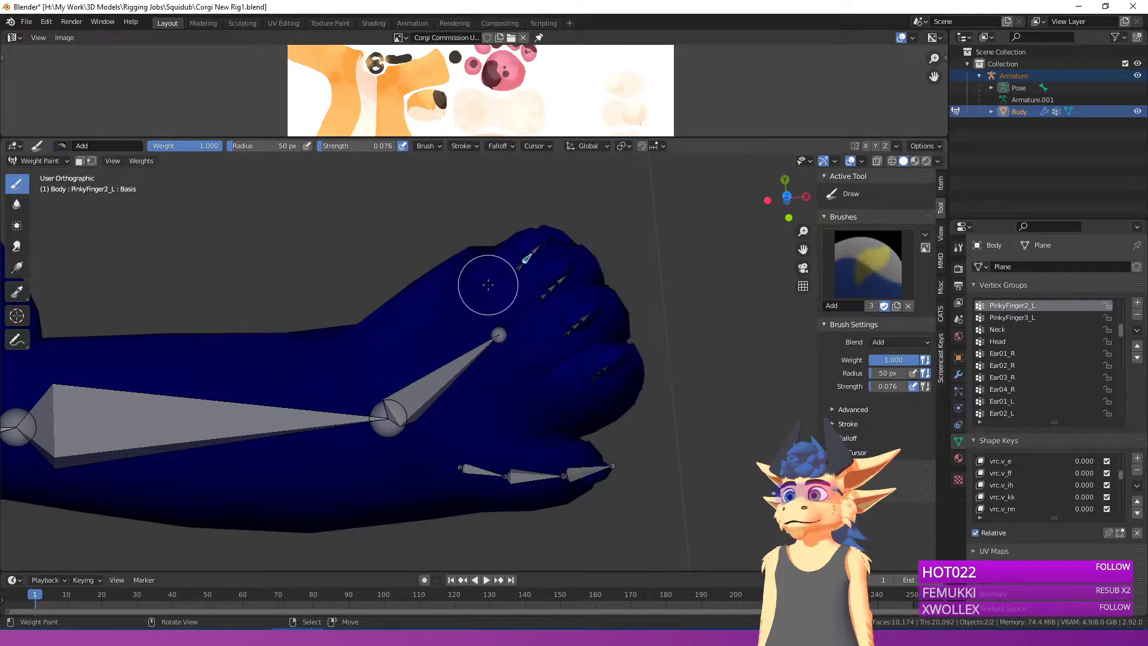
{"action": "left_click", "coordinate": [519, 268], "text": "ctrl"}
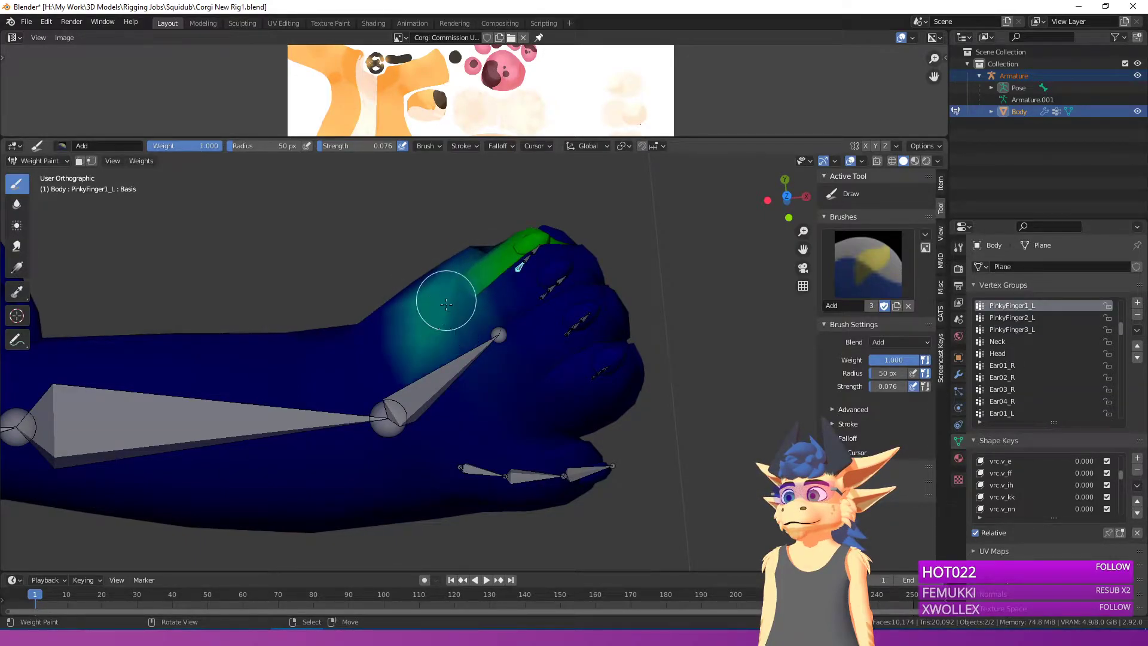
Step: Blur the weights behind the left knuckles for PinkyFinger1_L, PinkyFinger1_L.001, MiddleFinger1_L and IndexFinger1_L at strength 1.000
{"action": "left_click", "coordinate": [16, 205]}
{"action": "scroll", "coordinate": [353, 353], "scroll_direction": "down", "scroll_amount": 3}
{"action": "middle_click_drag", "start_coordinate": [352, 352], "coordinate": [447, 368]}
{"action": "scroll", "coordinate": [447, 368], "scroll_direction": "down", "scroll_amount": 5}
{"action": "scroll", "coordinate": [468, 353], "scroll_direction": "up", "scroll_amount": 3}
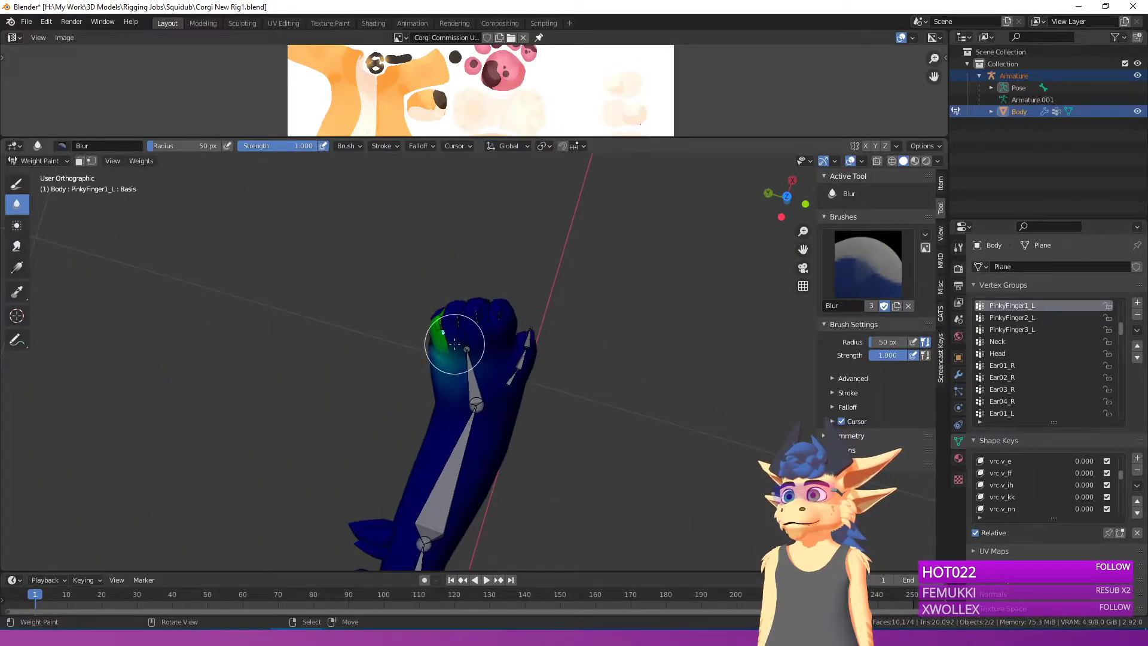
{"action": "left_click", "coordinate": [459, 344], "text": "ctrl"}
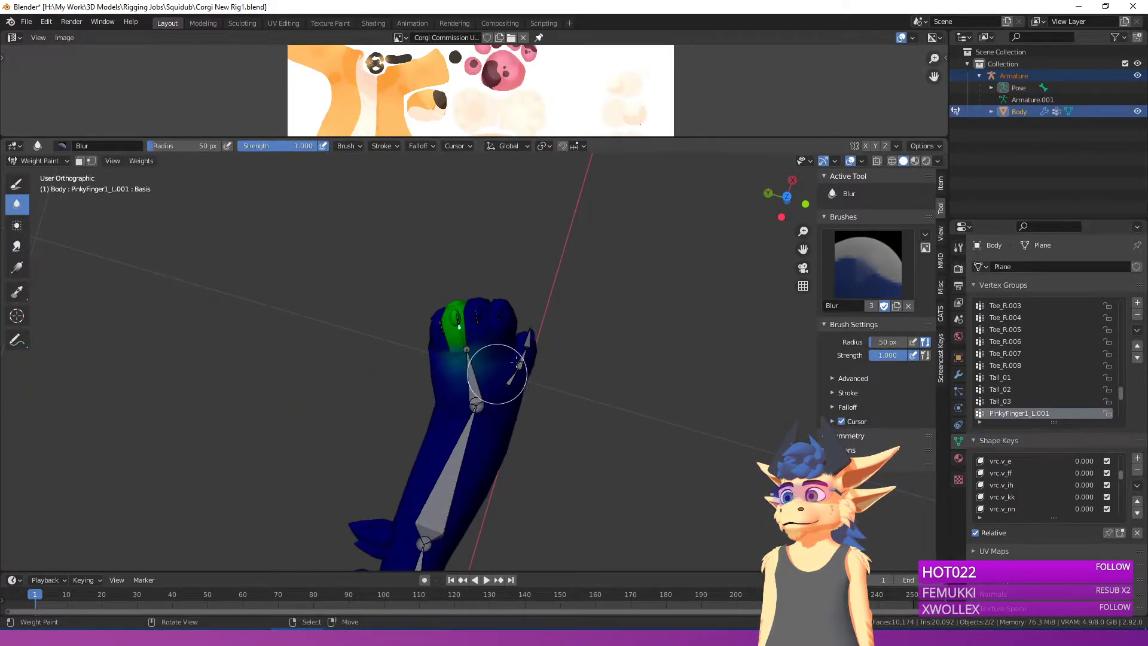
{"action": "left_click", "coordinate": [484, 339], "text": "ctrl"}
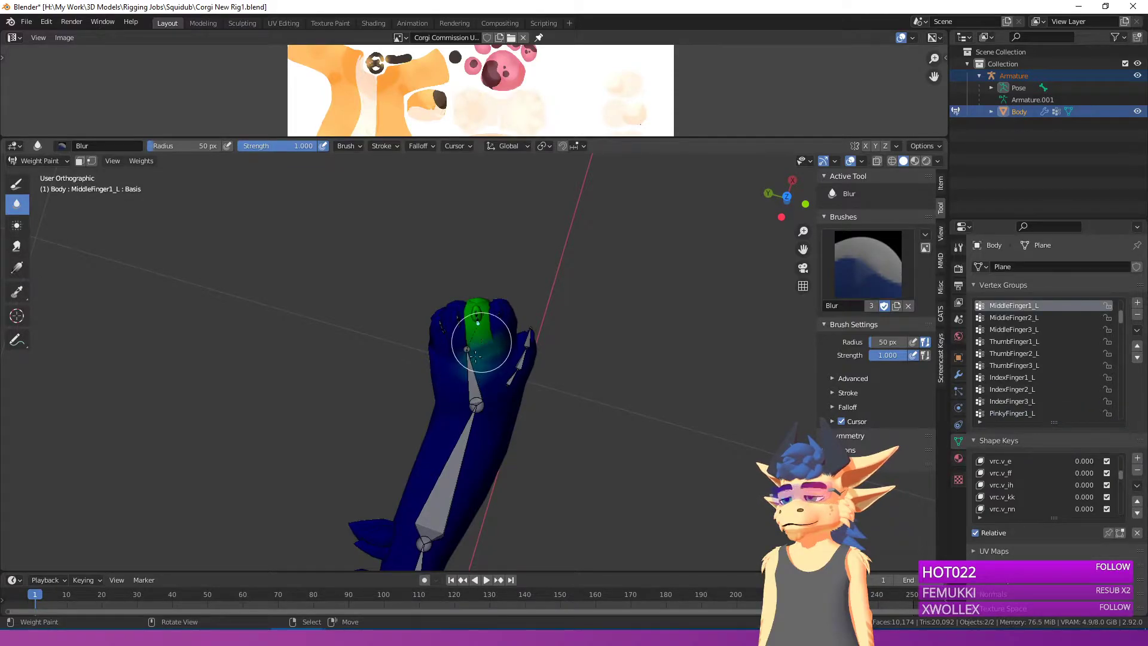
{"action": "left_click", "coordinate": [498, 327], "text": "ctrl"}
{"action": "scroll", "coordinate": [469, 332], "scroll_direction": "up", "scroll_amount": 5}
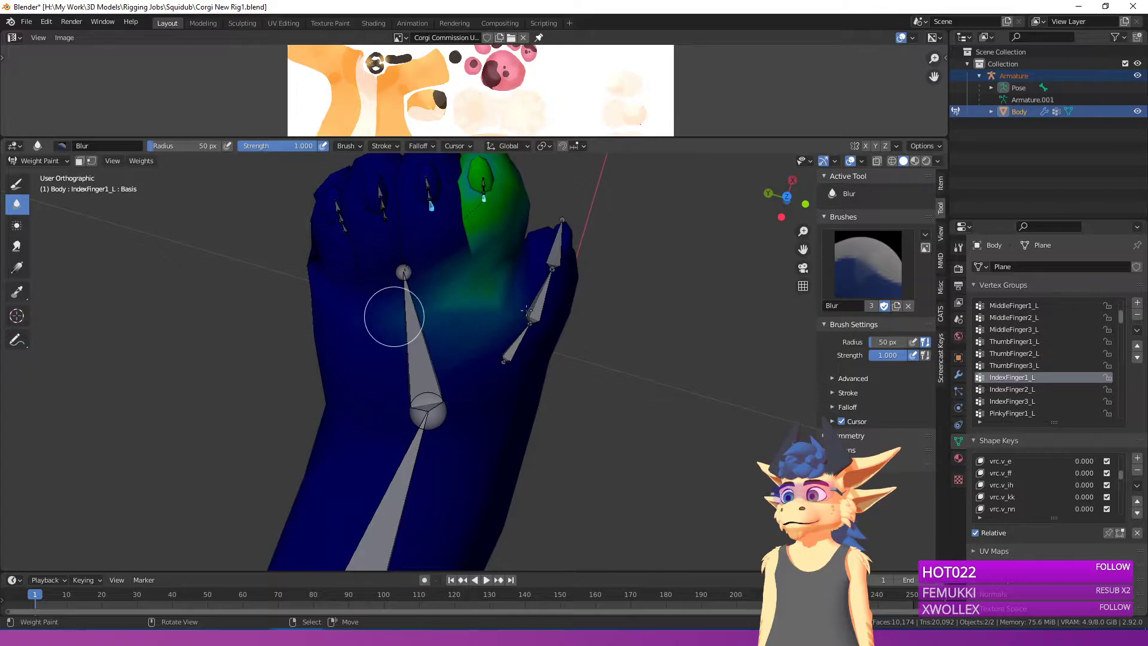
{"action": "mouse_move", "coordinate": [464, 311]}
{"action": "middle_mouse_down"}
{"action": "mouse_move", "coordinate": [513, 342]}
{"action": "mouse_move", "coordinate": [521, 294]}
{"action": "middle_mouse_up"}
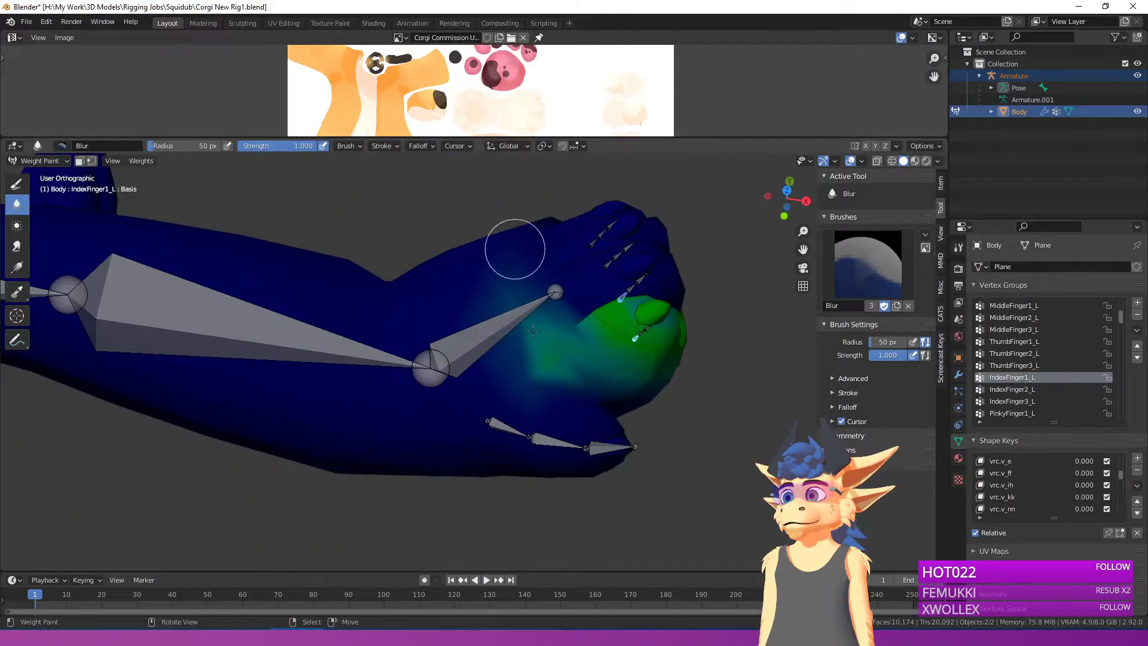
Step: Clear the pose rotation of all bones and deselect them
{"action": "key", "text": "a"}
{"action": "key", "text": "alt+r"}
{"action": "middle_click_drag", "start_coordinate": [602, 307], "coordinate": [620, 276]}
{"action": "middle_click_drag", "start_coordinate": [649, 422], "coordinate": [654, 502]}
{"action": "key", "text": "alt+a"}
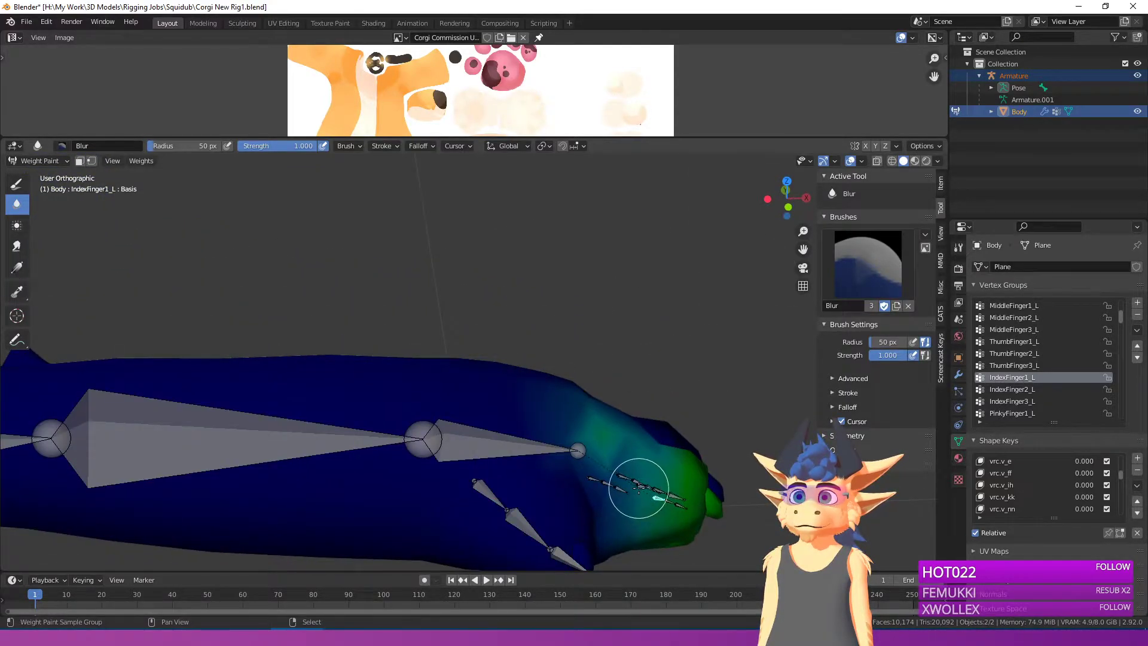
Step: Select the four base finger bones of the left paw and test their bend, rotating them by -32.2° in front view
{"action": "left_click", "coordinate": [615, 483], "text": "ctrl+shift"}
{"action": "left_click", "coordinate": [623, 477], "text": "ctrl+shift"}
{"action": "left_click", "coordinate": [602, 479], "text": "ctrl+shift"}
{"action": "left_click", "coordinate": [600, 479], "text": "ctrl+shift"}
{"action": "middle_click_drag", "start_coordinate": [601, 479], "coordinate": [670, 442]}
{"action": "key", "text": "r"}
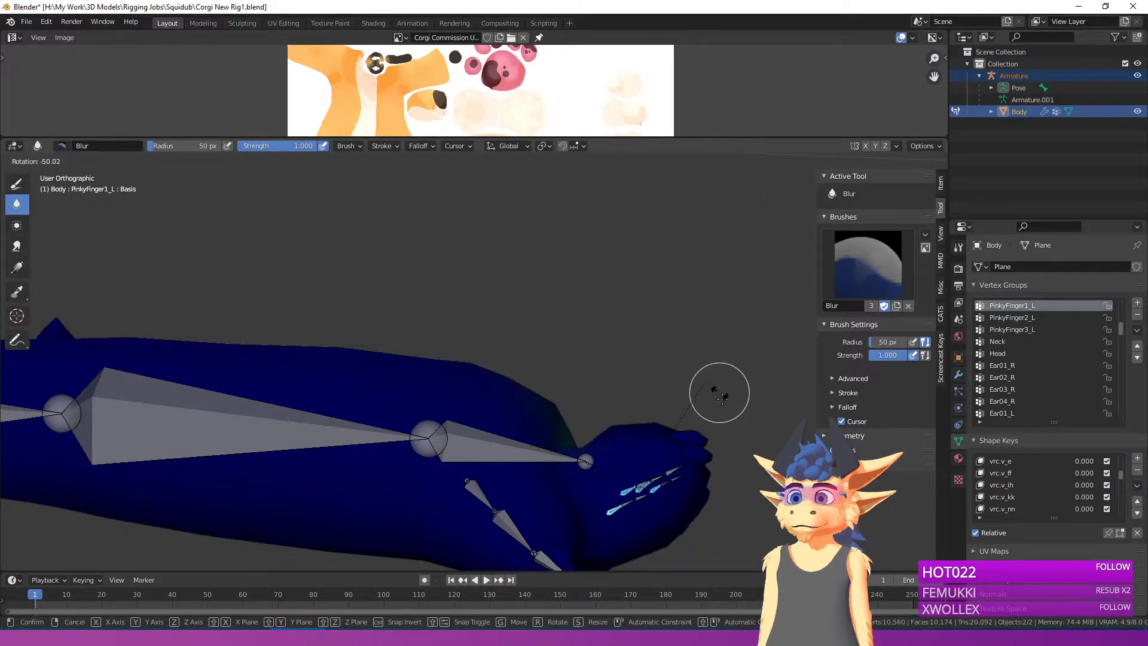
{"action": "left_click", "coordinate": [723, 459]}
{"action": "key", "text": "KP_3"}
{"action": "key", "text": "KP_1"}
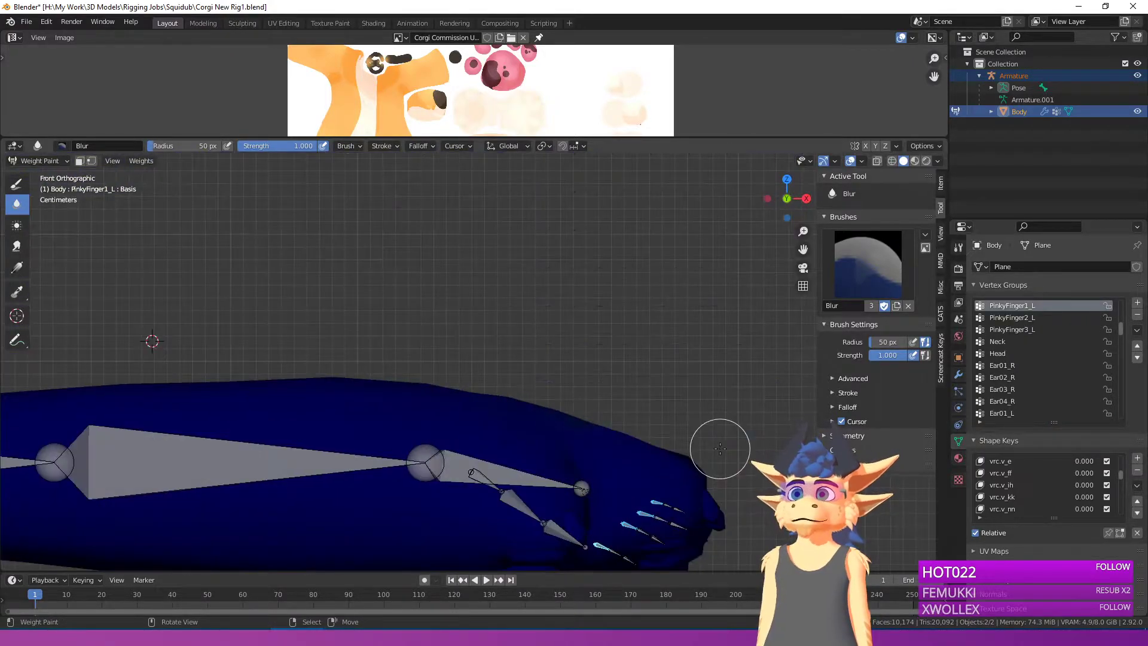
{"action": "key", "text": "r"}
{"action": "left_click", "coordinate": [705, 296]}
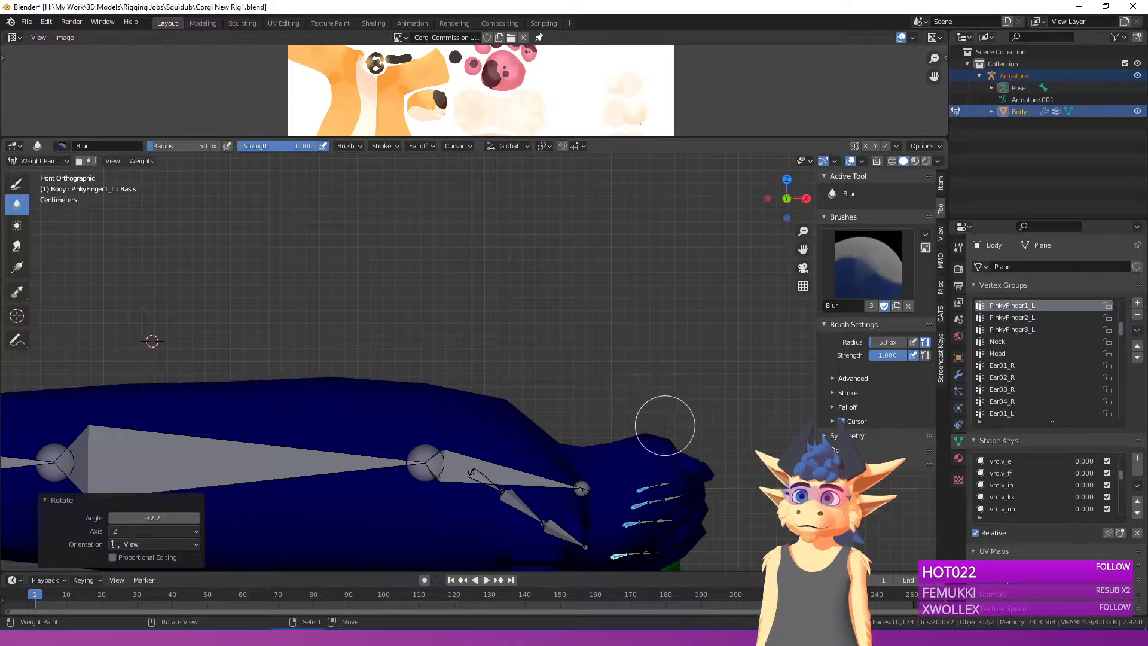
{"action": "middle_click_drag", "start_coordinate": [656, 404], "coordinate": [711, 419]}
{"action": "key", "text": "r"}
{"action": "left_click", "coordinate": [720, 343]}
Step: Add LeftWrist weight across the back of the paw with the Add brush at strength 0.076 and blur the transition
{"action": "middle_click_drag", "start_coordinate": [563, 269], "coordinate": [653, 357]}
{"action": "right_click", "coordinate": [545, 344]}
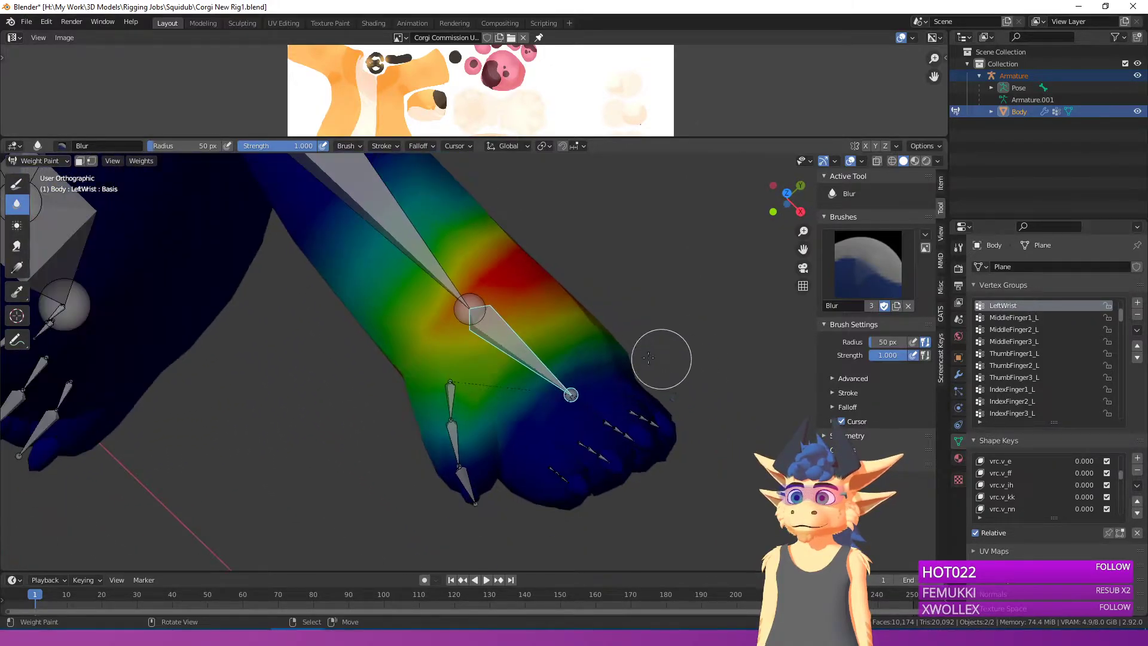
{"action": "left_click", "coordinate": [17, 185]}
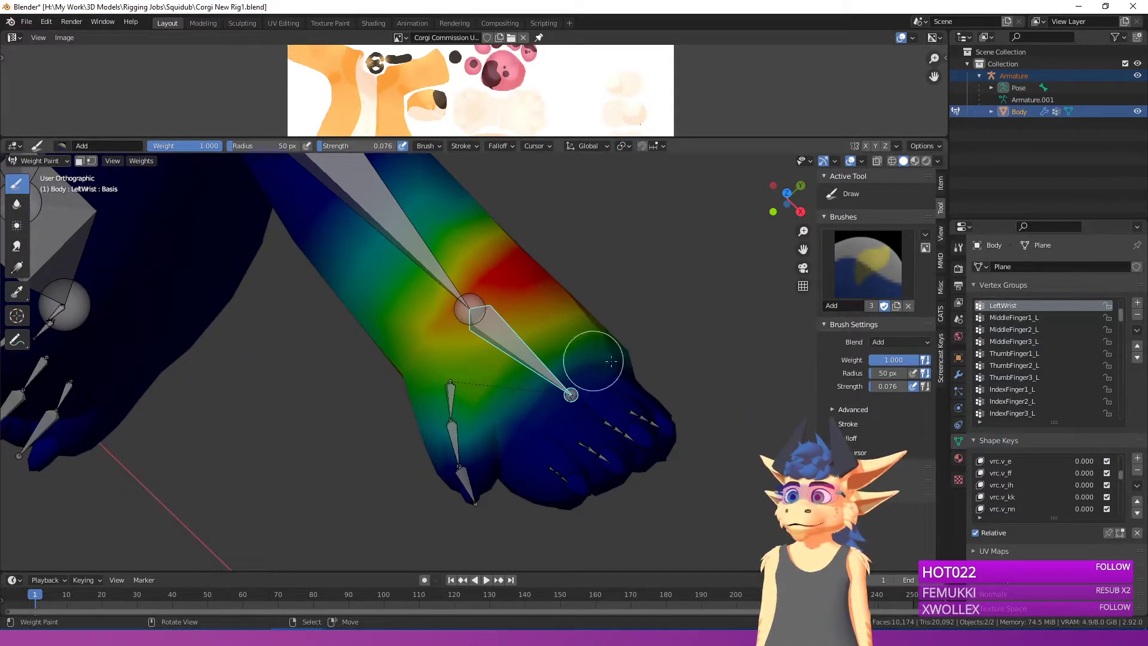
{"action": "middle_click_drag", "start_coordinate": [592, 388], "coordinate": [487, 405]}
{"action": "middle_click_drag", "start_coordinate": [510, 450], "coordinate": [517, 277]}
{"action": "left_click", "coordinate": [17, 203]}
{"action": "middle_click_drag", "start_coordinate": [435, 350], "coordinate": [634, 347]}
Step: Test-rotate the LeftWrist bone and examine how the paw bends from the front and the side
{"action": "key", "text": "r"}
{"action": "left_click", "coordinate": [646, 291]}
{"action": "middle_click_drag", "start_coordinate": [646, 292], "coordinate": [0, 344]}
{"action": "scroll", "coordinate": [483, 359], "scroll_direction": "down", "scroll_amount": 3}
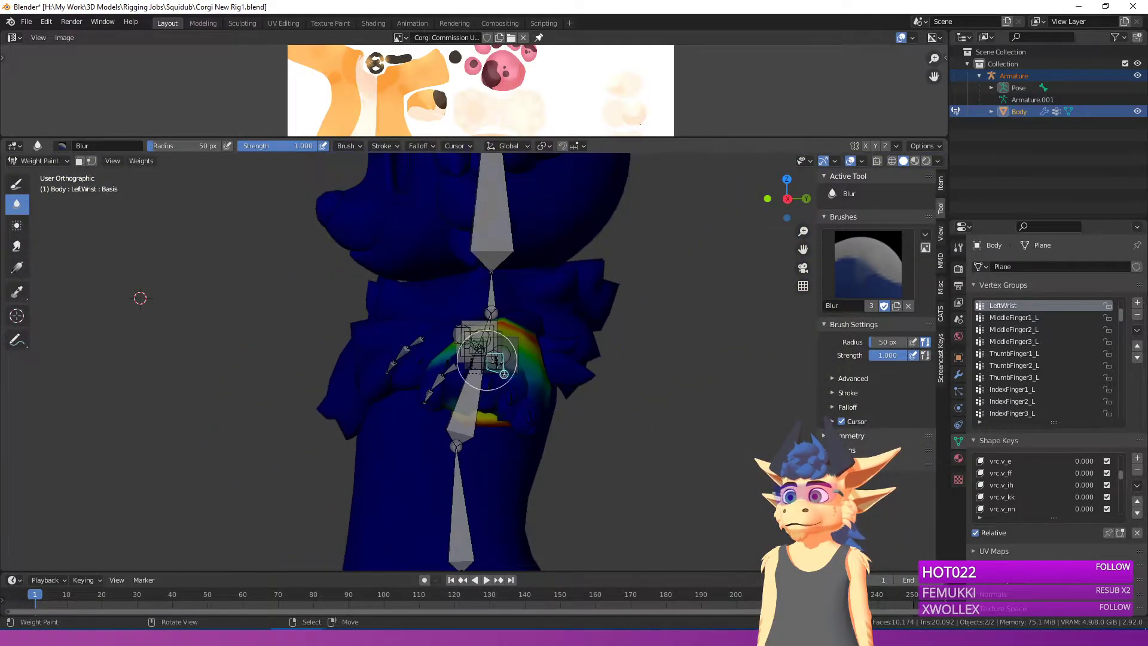
{"action": "middle_click_drag", "start_coordinate": [503, 361], "coordinate": [439, 395]}
{"action": "left_click", "coordinate": [424, 395], "text": "ctrl"}
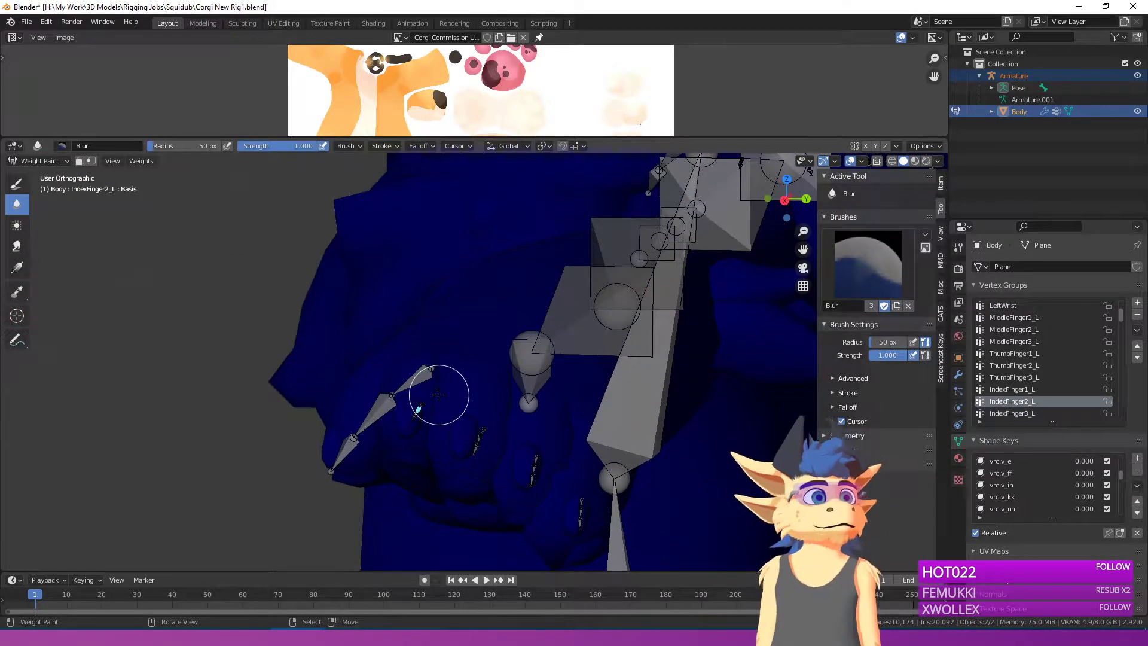
{"action": "middle_click_drag", "start_coordinate": [424, 361], "coordinate": [487, 349]}
{"action": "scroll", "coordinate": [471, 397], "scroll_direction": "down", "scroll_amount": 4}
{"action": "scroll", "coordinate": [486, 349], "scroll_direction": "up", "scroll_amount": 3}
{"action": "left_click", "coordinate": [507, 356], "text": "ctrl"}
{"action": "middle_click_drag", "start_coordinate": [587, 418], "coordinate": [590, 439]}
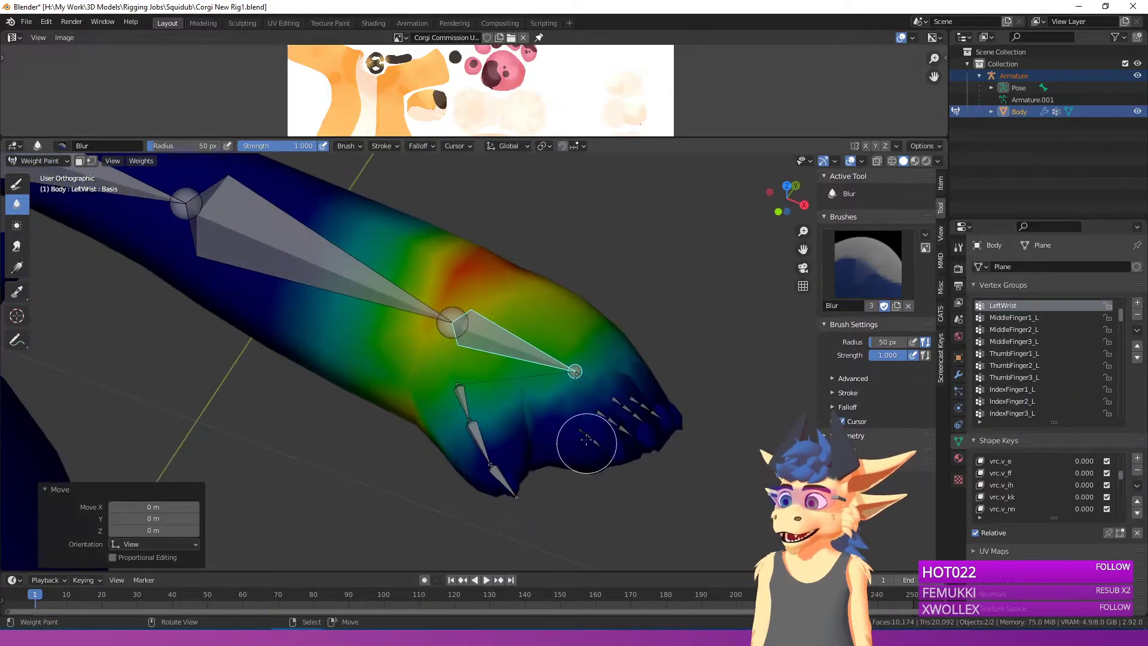
Step: Blur the MiddleFinger1_L and IndexFinger1_L weights on the back of the left paw at strength 1.000
{"action": "left_click", "coordinate": [597, 422], "text": "ctrl"}
{"action": "left_click", "coordinate": [586, 409], "text": "ctrl"}
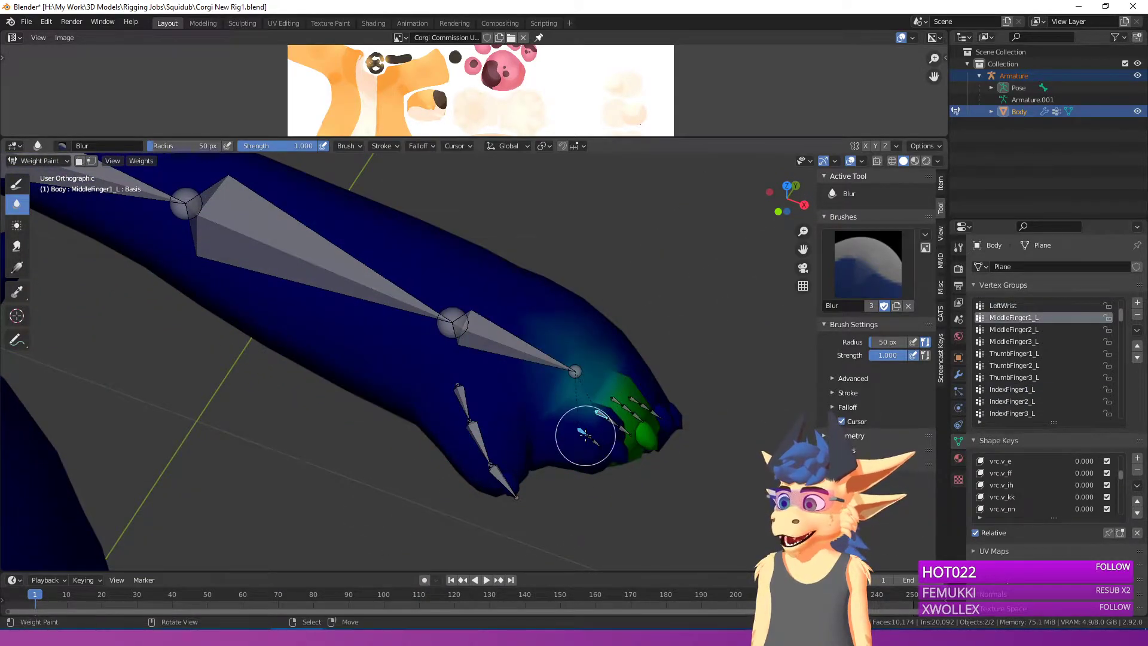
{"action": "left_click", "coordinate": [586, 434], "text": "ctrl"}
{"action": "left_click", "coordinate": [601, 413], "text": "ctrl"}
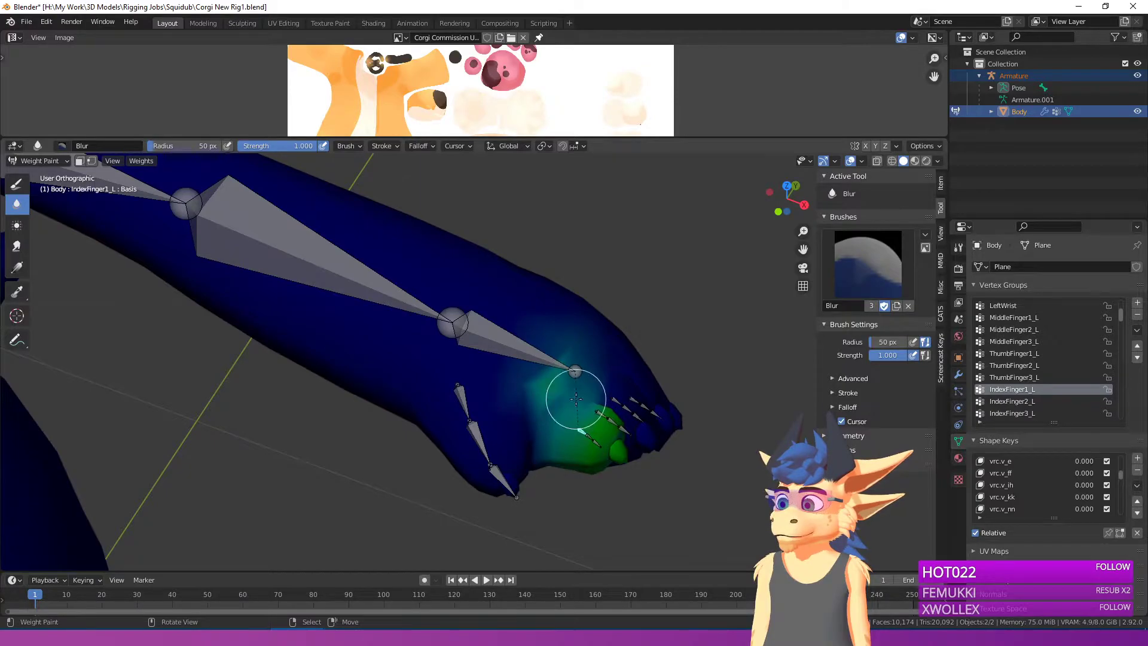
{"action": "left_click", "coordinate": [600, 412], "text": "ctrl"}
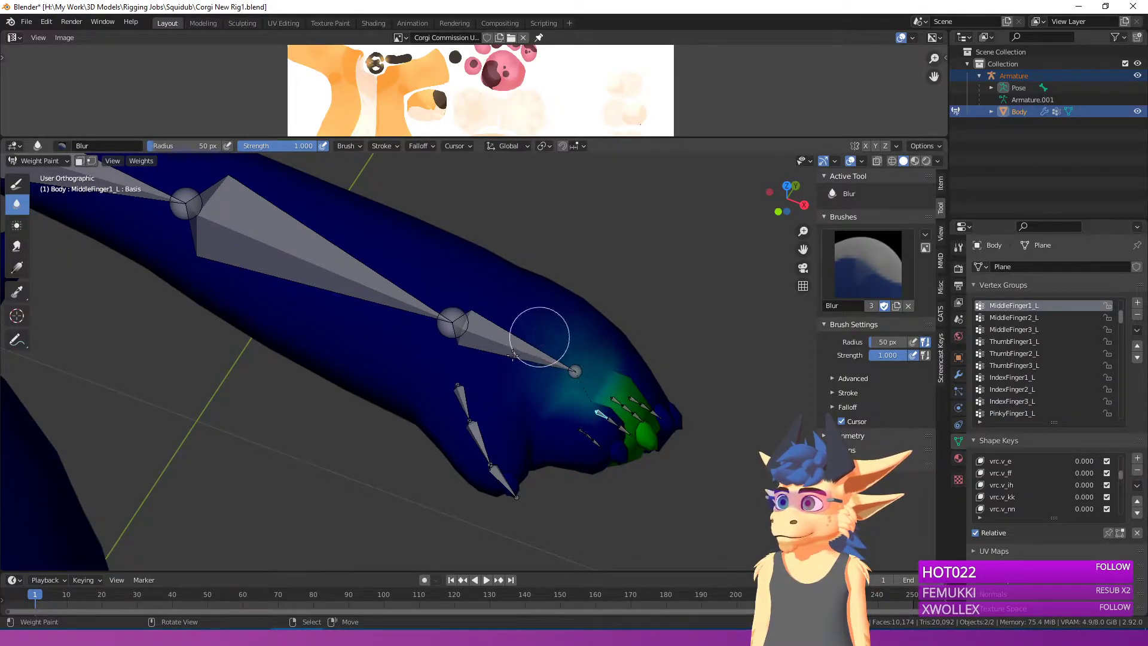
Step: Select the four base finger bones again and try rotating them in front view and from an angle
{"action": "middle_click_drag", "start_coordinate": [517, 359], "coordinate": [560, 395]}
{"action": "left_click", "coordinate": [605, 383], "text": "ctrl"}
{"action": "left_click", "coordinate": [608, 375], "text": "ctrl"}
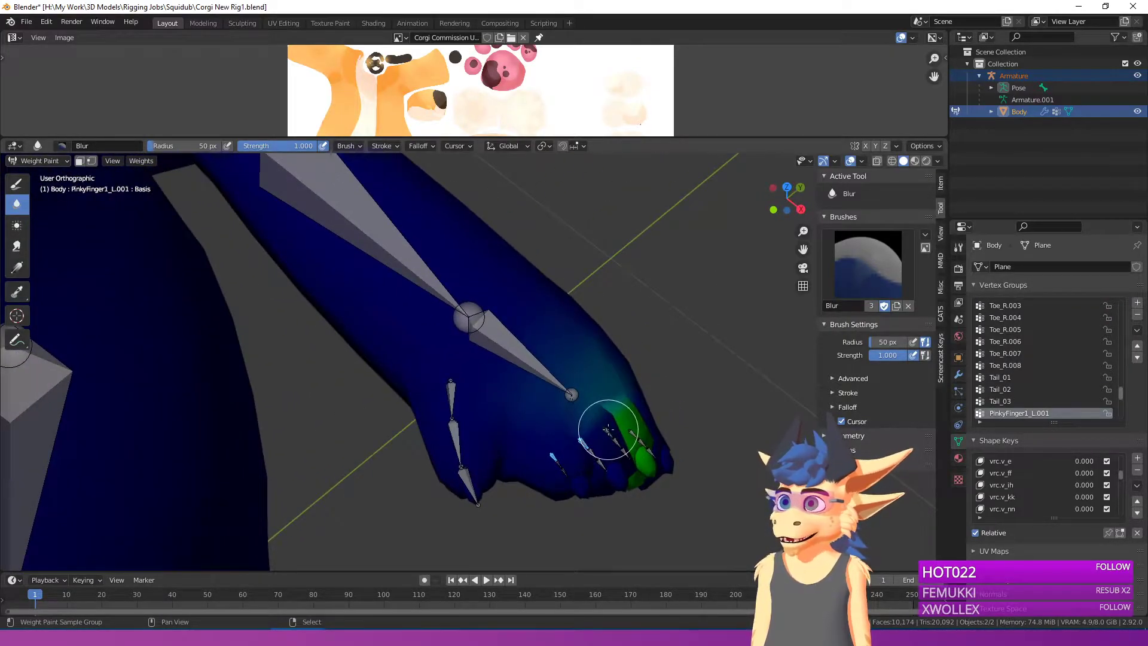
{"action": "left_click", "coordinate": [625, 427], "text": "ctrl"}
{"action": "key", "text": "KP_1"}
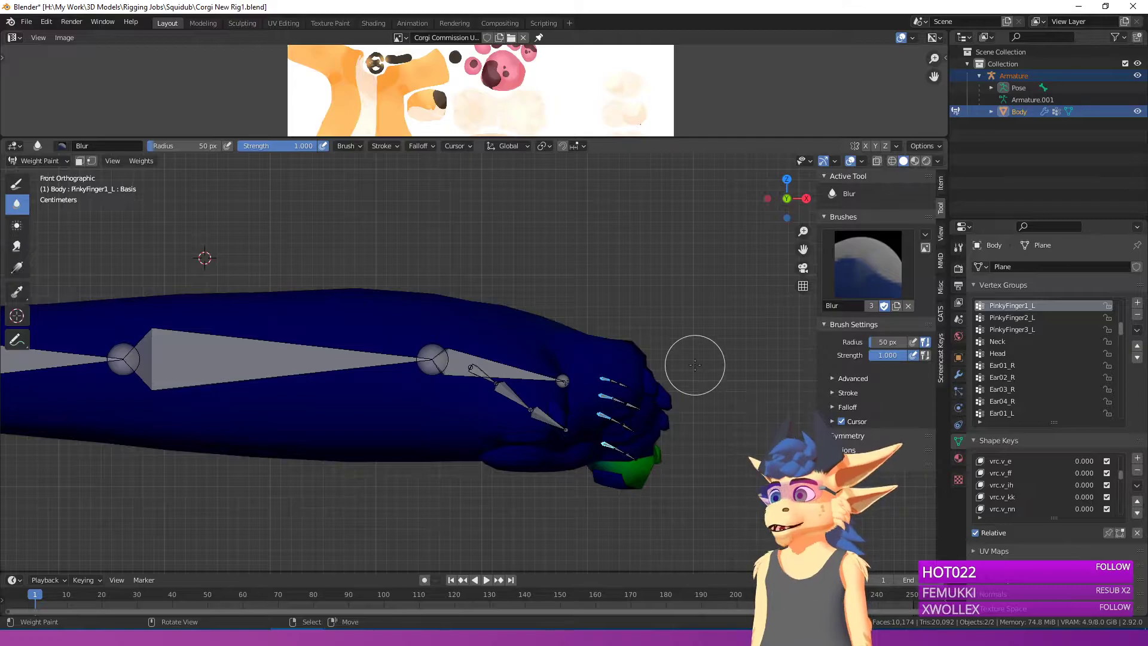
{"action": "key", "text": "r"}
{"action": "right_click", "coordinate": [666, 312]}
{"action": "middle_click_drag", "start_coordinate": [664, 320], "coordinate": [639, 385]}
{"action": "key", "text": "r"}
{"action": "right_click", "coordinate": [616, 352]}
Step: Examine the posed left paw and its weights beside the right paw from the side and the front
{"action": "scroll", "coordinate": [516, 369], "scroll_direction": "down", "scroll_amount": 3}
{"action": "middle_click_drag", "start_coordinate": [165, 404], "coordinate": [222, 396]}
{"action": "middle_click_drag", "start_coordinate": [222, 396], "coordinate": [497, 386], "text": "shift"}
{"action": "key", "text": "Tab"}
{"action": "middle_click_drag", "start_coordinate": [665, 376], "coordinate": [475, 377], "text": "shift"}
{"action": "key", "text": "Tab"}
{"action": "scroll", "coordinate": [478, 375], "scroll_direction": "up", "scroll_amount": 3}
{"action": "scroll", "coordinate": [507, 373], "scroll_direction": "up", "scroll_amount": 4}
{"action": "key", "text": "Tab"}
{"action": "middle_click_drag", "start_coordinate": [652, 363], "coordinate": [429, 374], "text": "shift"}
{"action": "key", "text": "Tab"}
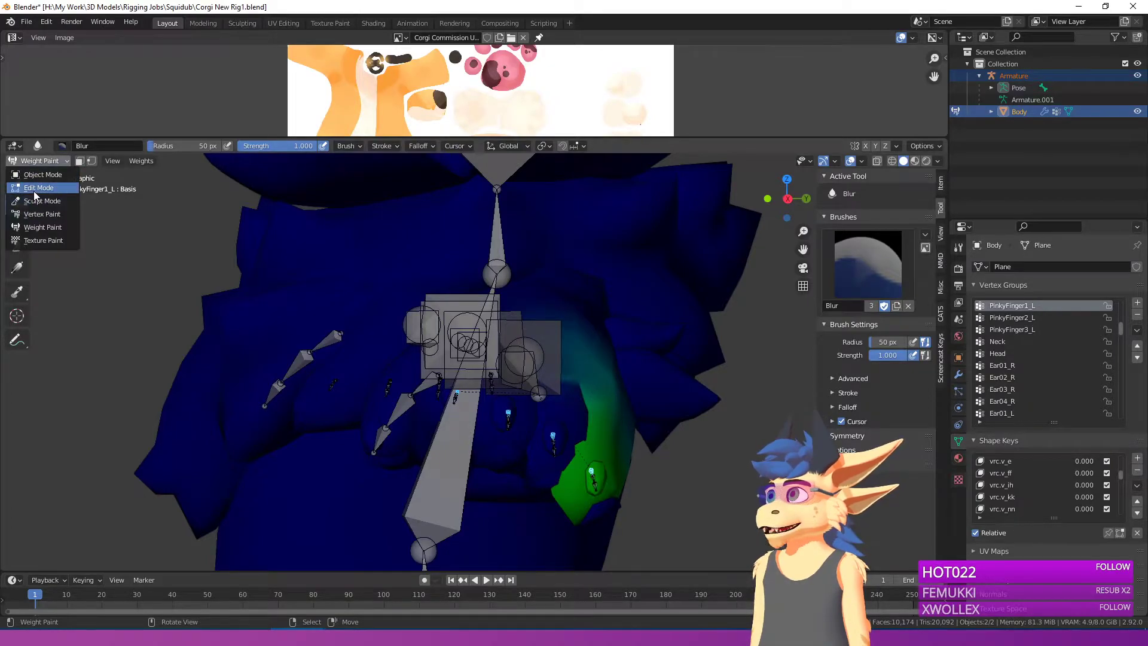
Step: Leave weight painting, switch the armature to Pose Mode and clear the rotation of all bones
{"action": "left_click", "coordinate": [34, 190]}
{"action": "key", "text": "Tab"}
{"action": "left_click", "coordinate": [551, 450]}
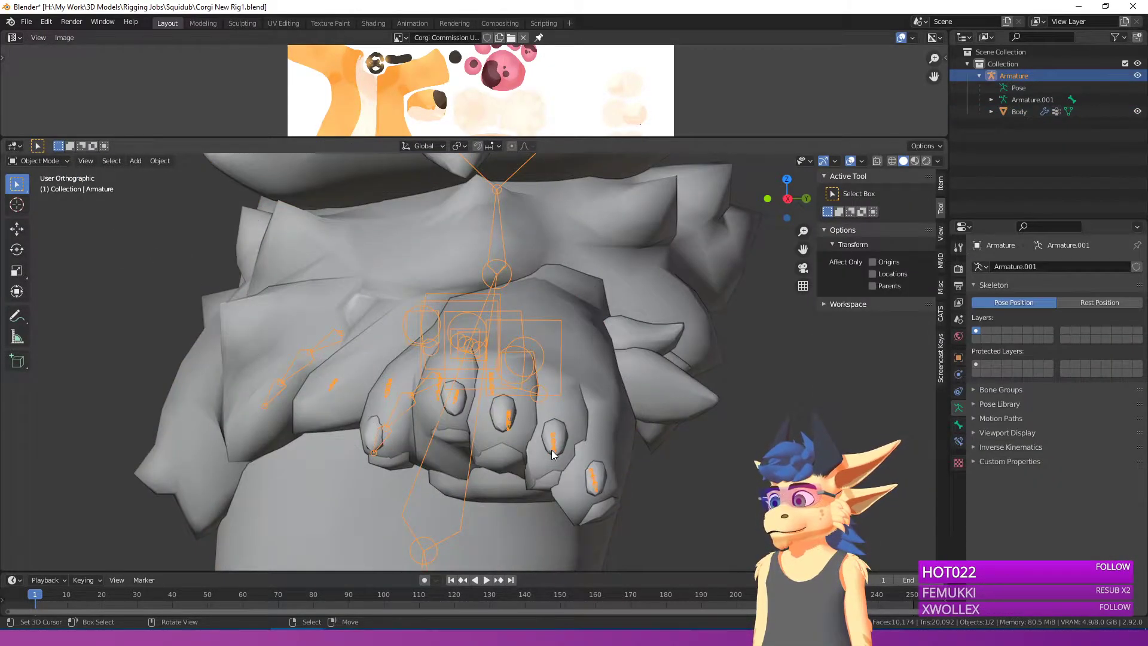
{"action": "key", "text": "Tab"}
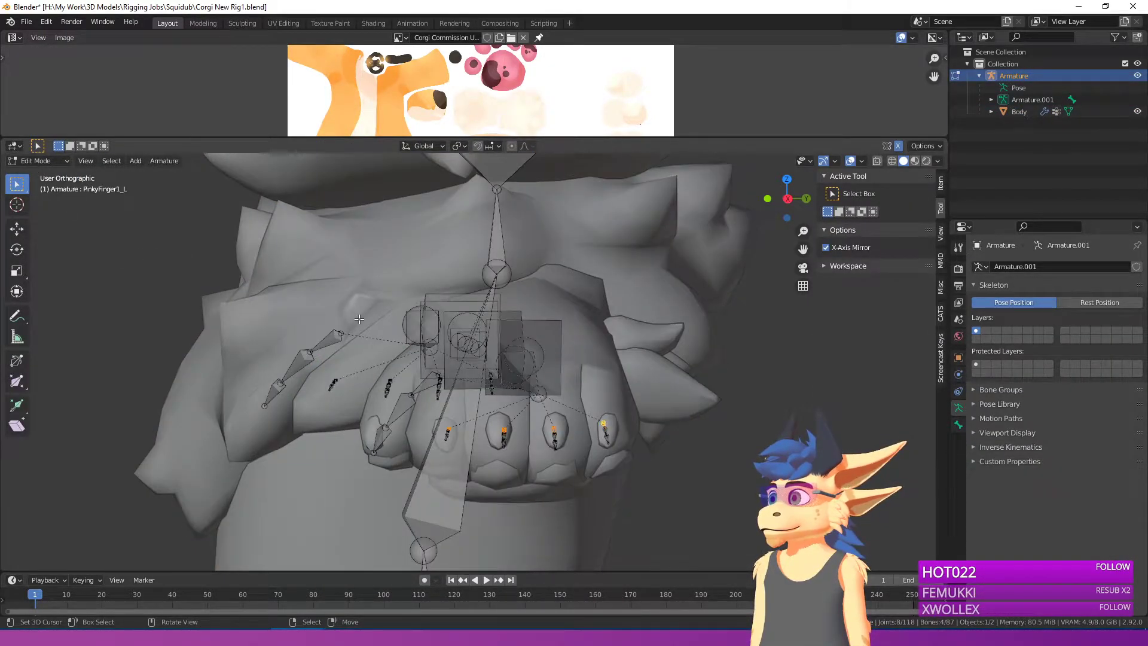
{"action": "key", "text": "a"}
{"action": "key", "text": "Tab"}
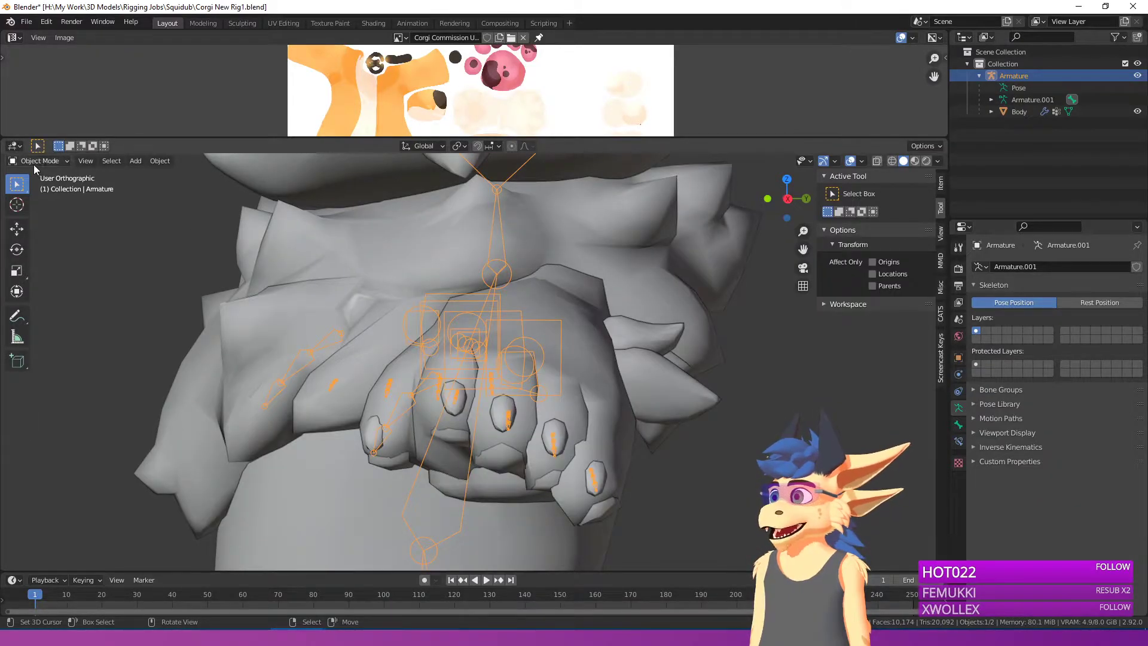
{"action": "left_click", "coordinate": [38, 201]}
{"action": "key", "text": "alt+r"}
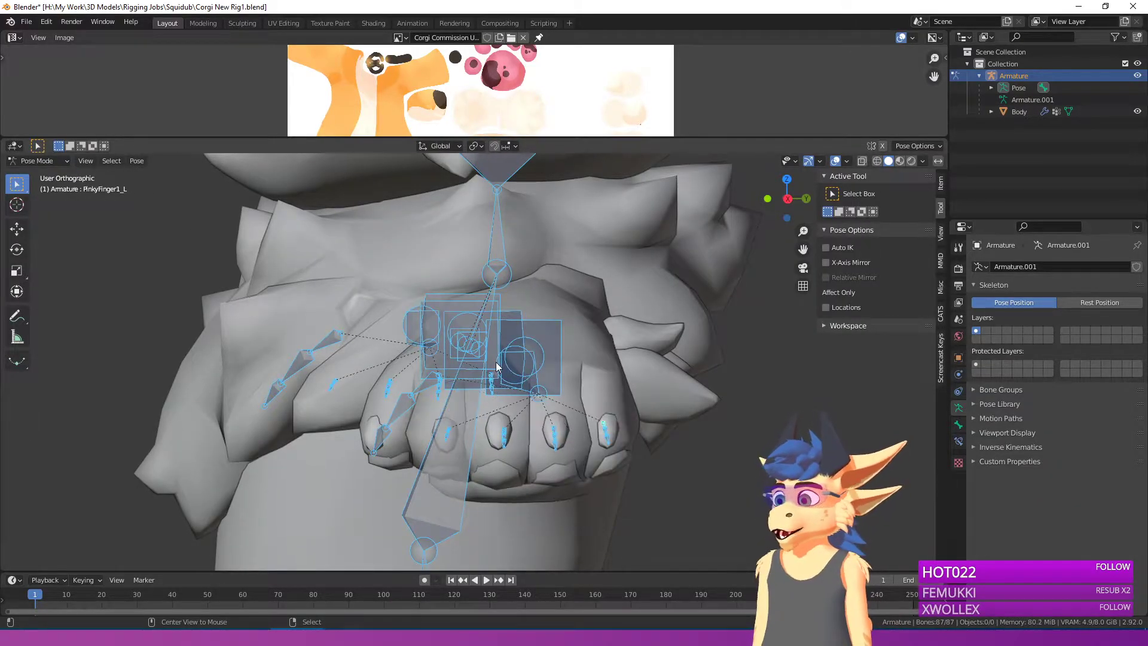
Step: Rotate the four base finger bones of the left paw together by -31.1° in Pose Mode
{"action": "mouse_move", "coordinate": [541, 425]}
{"action": "middle_mouse_down"}
{"action": "mouse_move", "coordinate": [603, 425]}
{"action": "mouse_move", "coordinate": [546, 440]}
{"action": "middle_mouse_up"}
{"action": "left_click", "coordinate": [544, 440]}
{"action": "left_click", "coordinate": [559, 425], "text": "shift"}
{"action": "left_click", "coordinate": [569, 409], "text": "shift"}
{"action": "middle_click_drag", "start_coordinate": [568, 402], "coordinate": [712, 413]}
{"action": "key", "text": "r"}
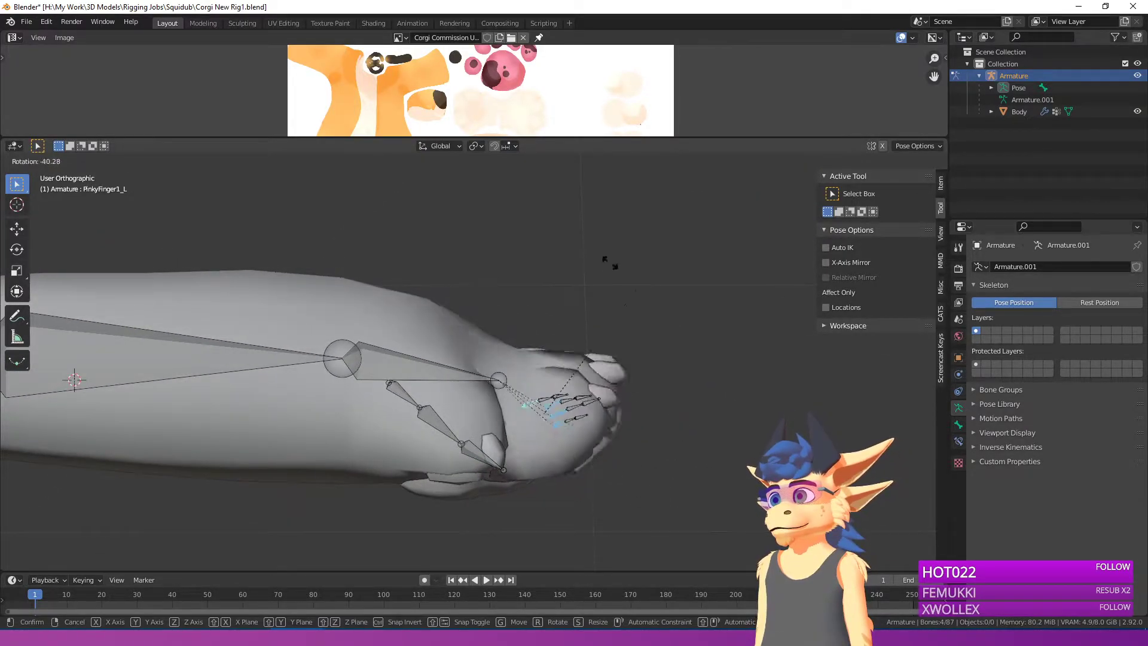
{"action": "left_click", "coordinate": [634, 334]}
Step: Try further rotations of the left finger bones from the opposite side and undo the last finger rotation
{"action": "middle_click_drag", "start_coordinate": [627, 343], "coordinate": [415, 285]}
{"action": "key", "text": "r"}
{"action": "right_click", "coordinate": [475, 321]}
{"action": "key", "text": "r"}
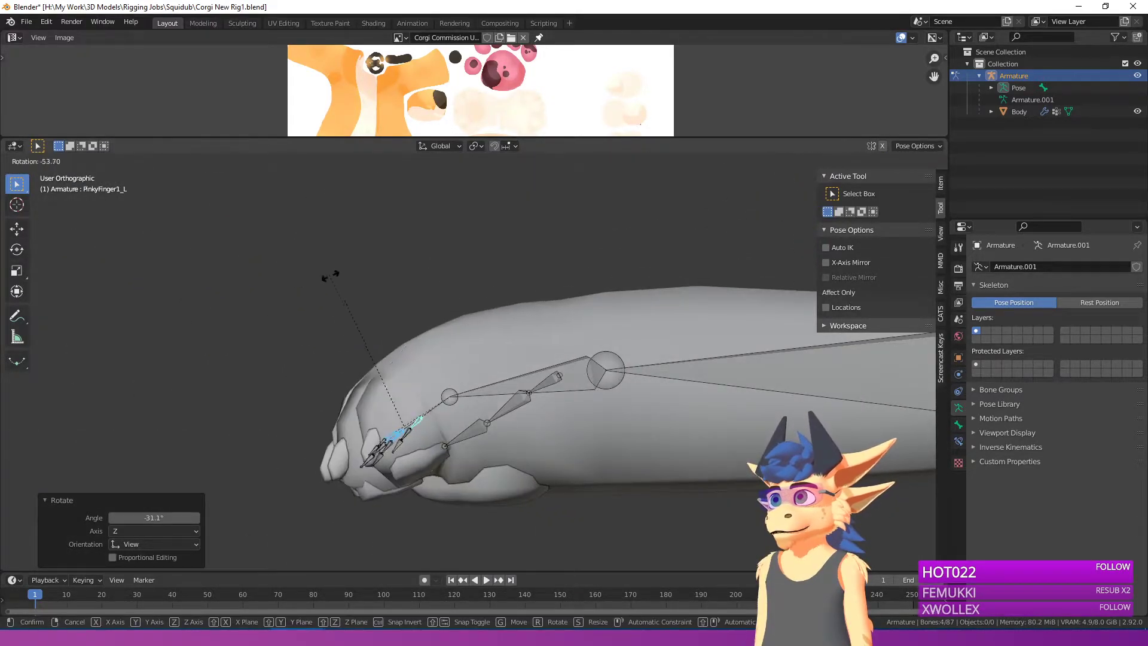
{"action": "right_click", "coordinate": [382, 413]}
{"action": "mouse_move", "coordinate": [382, 413]}
{"action": "middle_mouse_down"}
{"action": "mouse_move", "coordinate": [565, 416]}
{"action": "mouse_move", "coordinate": [503, 381]}
{"action": "mouse_move", "coordinate": [362, 404]}
{"action": "middle_mouse_up"}
{"action": "key", "text": "ctrl+z"}
Step: Select the three left thumb bones, try rotating them together by 30.9° and undo the rotation
{"action": "right_click", "coordinate": [422, 386]}
{"action": "key", "text": "r"}
{"action": "key", "text": "r"}
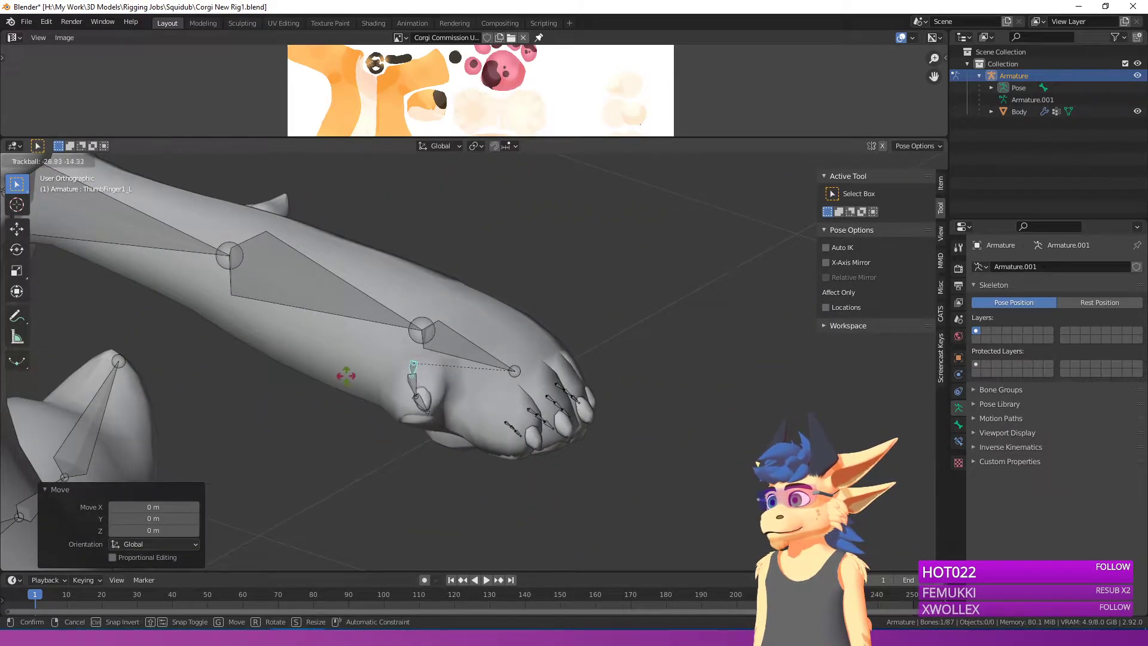
{"action": "right_click", "coordinate": [347, 375]}
{"action": "right_click", "coordinate": [420, 406], "text": "shift"}
{"action": "right_click", "coordinate": [437, 435], "text": "shift"}
{"action": "middle_click_drag", "start_coordinate": [437, 437], "coordinate": [590, 389]}
{"action": "key", "text": "r"}
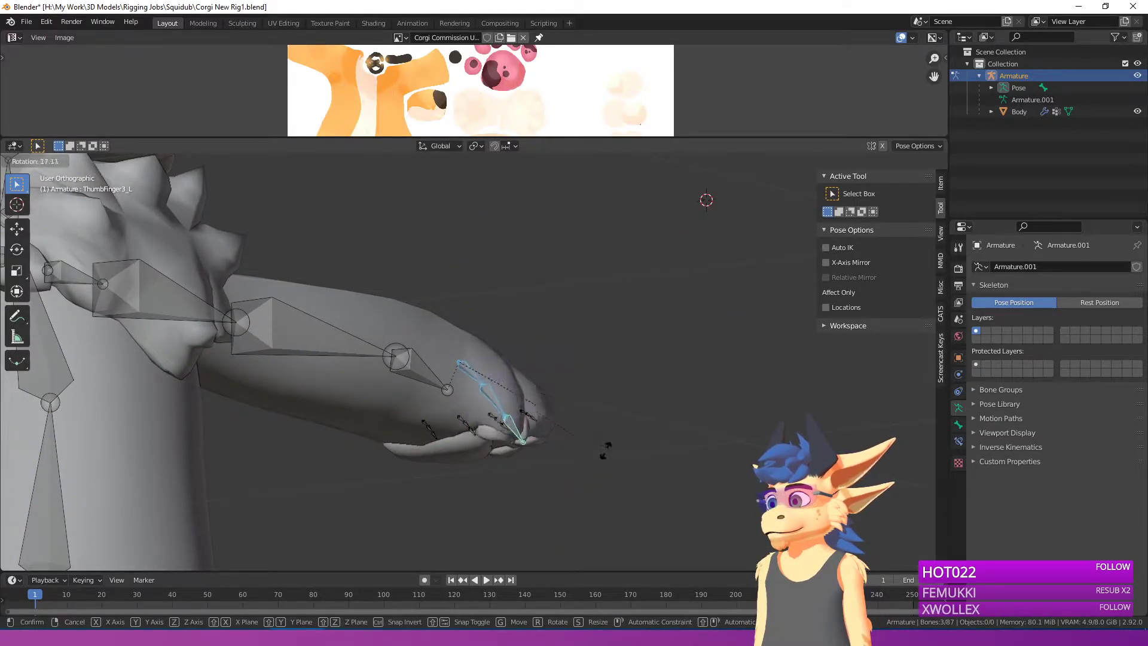
{"action": "left_click", "coordinate": [591, 473]}
{"action": "middle_click_drag", "start_coordinate": [590, 474], "coordinate": [421, 473]}
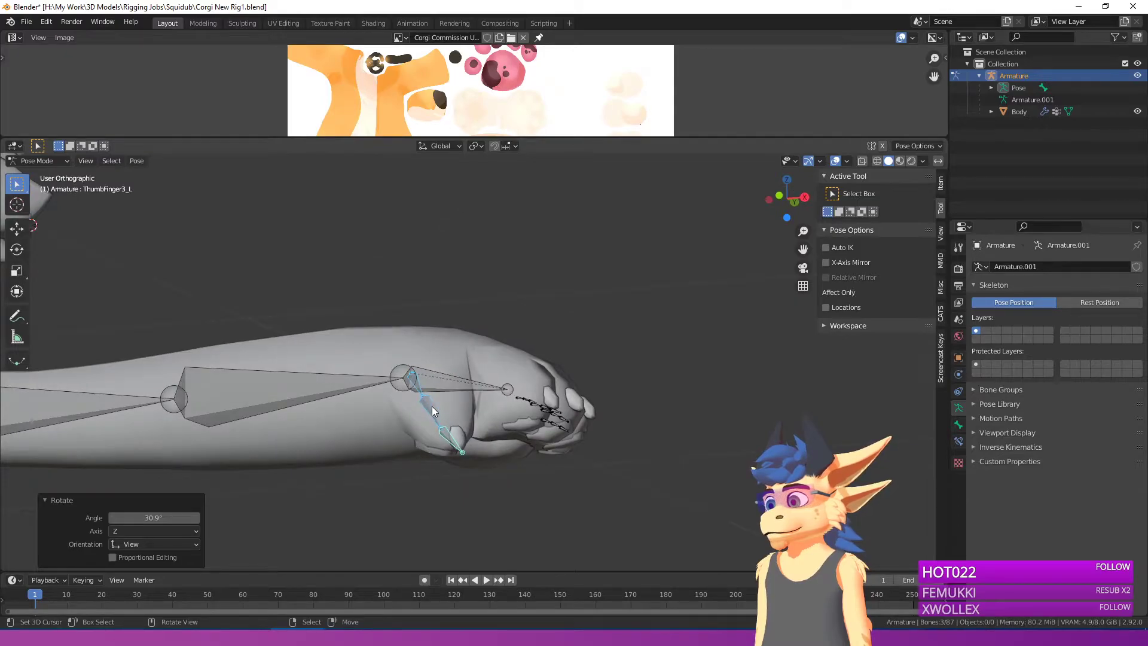
{"action": "key", "text": "ctrl+z"}
Step: Set the transform pivot to Individual Origins and try curling the three left thumb bones with plain and trackball rotations
{"action": "key", "text": "period"}
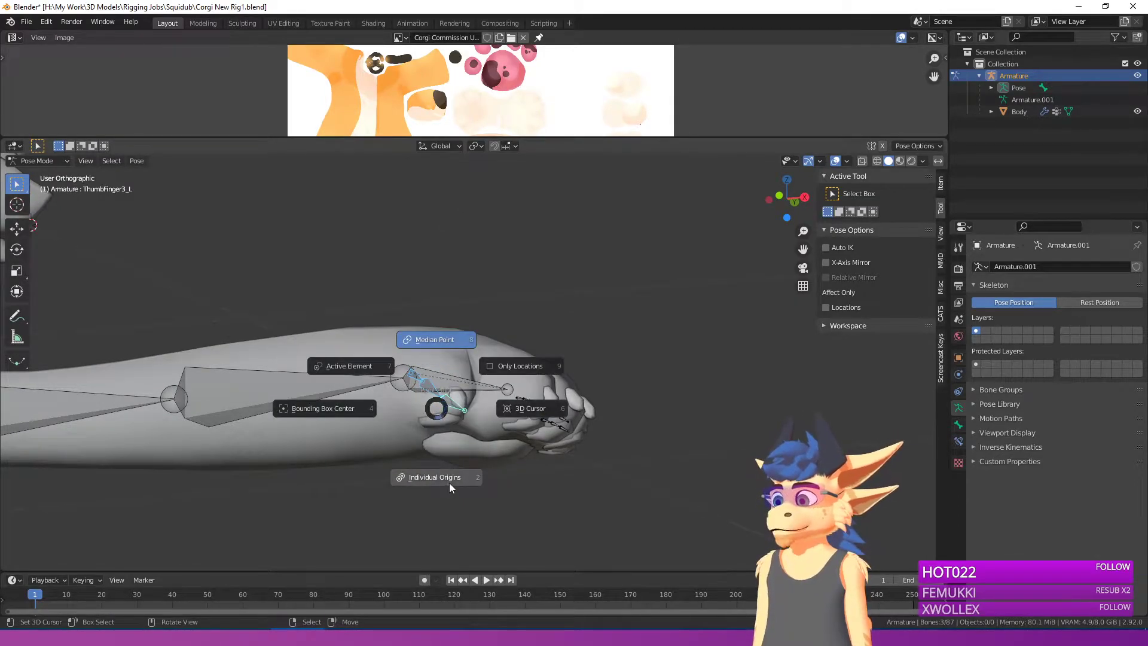
{"action": "left_click", "coordinate": [434, 477]}
{"action": "scroll", "coordinate": [449, 483], "scroll_direction": "up", "scroll_amount": 2}
{"action": "middle_click_drag", "start_coordinate": [451, 456], "coordinate": [591, 436]}
{"action": "key", "text": "r"}
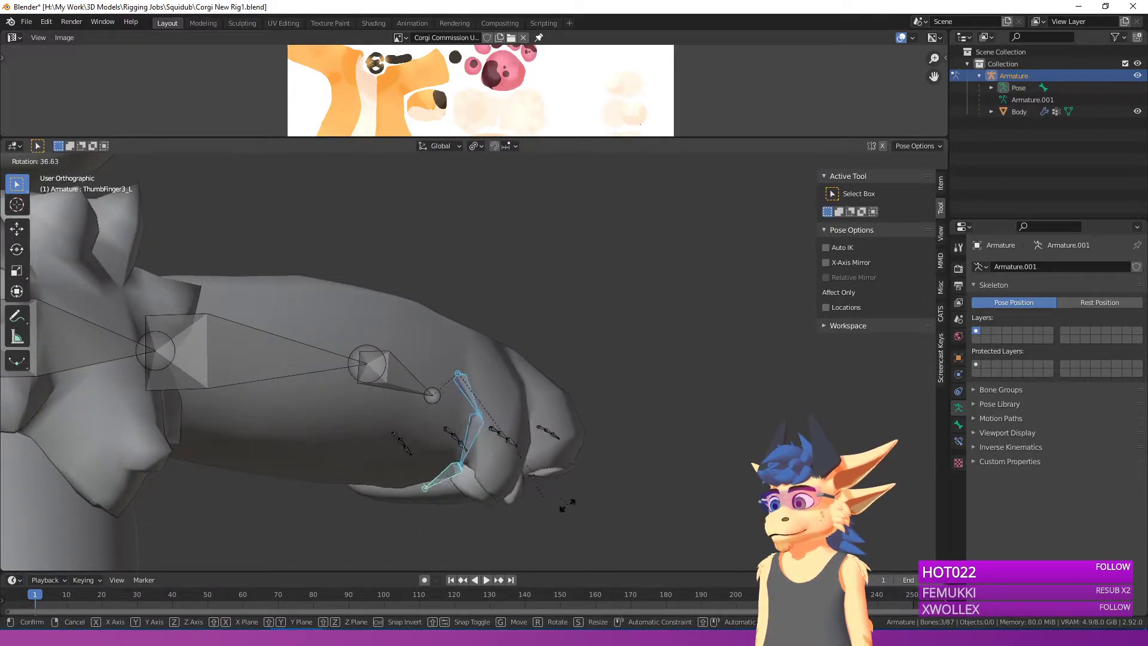
{"action": "left_click", "coordinate": [594, 422]}
{"action": "middle_click_drag", "start_coordinate": [594, 422], "coordinate": [419, 442]}
{"action": "key", "text": "r"}
{"action": "key", "text": "r"}
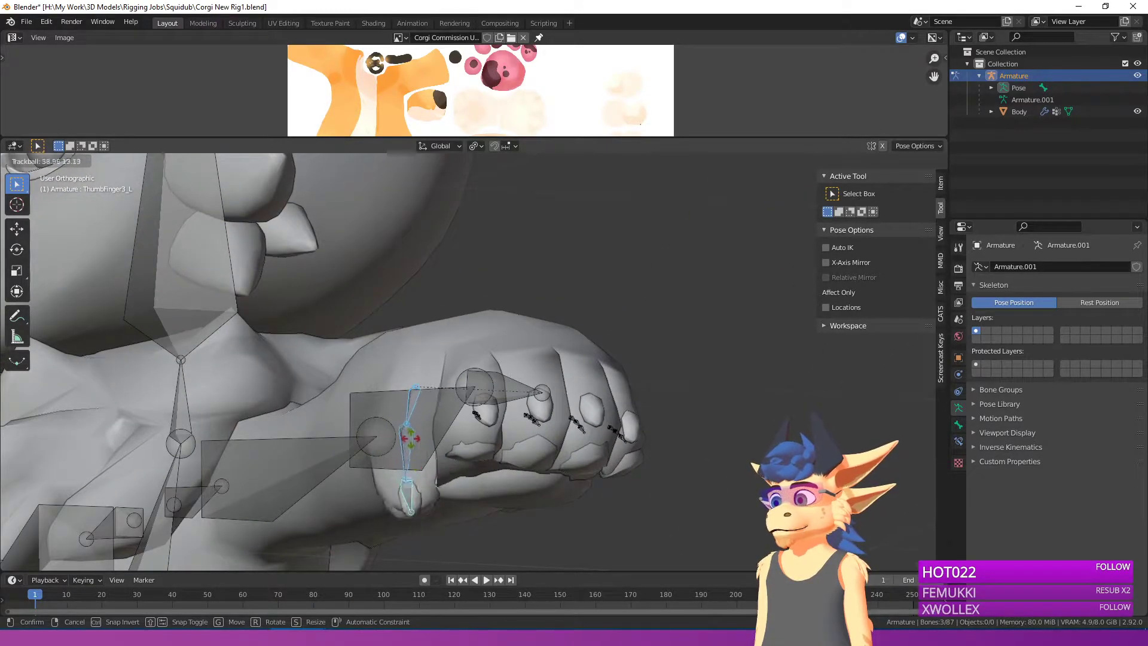
{"action": "left_click", "coordinate": [460, 439]}
Step: Select the four base finger bones of the left paw, starting from IndexFinger1_L
{"action": "middle_click_drag", "start_coordinate": [460, 438], "coordinate": [557, 454]}
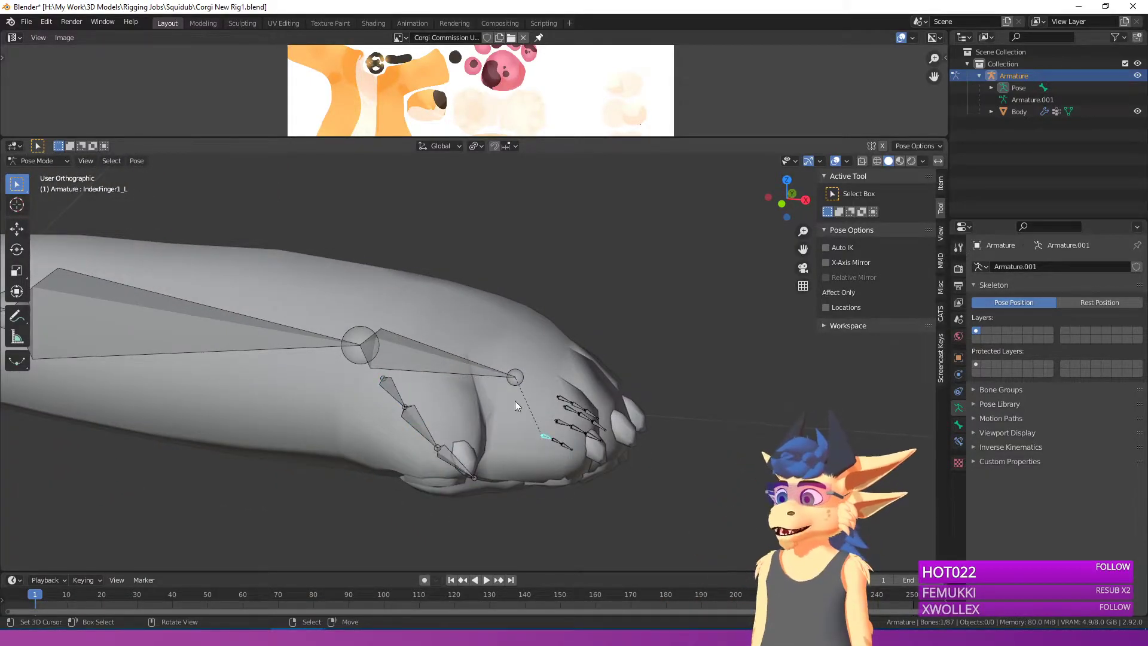
{"action": "left_click", "coordinate": [566, 420], "text": "shift"}
{"action": "left_click", "coordinate": [568, 409], "text": "shift"}
{"action": "left_click", "coordinate": [557, 398], "text": "shift"}
Step: Select the right index finger's base bone, IndexFinger1_R, and try rotating it to test the paw deformation
{"action": "scroll", "coordinate": [555, 401], "scroll_direction": "down", "scroll_amount": 6}
{"action": "middle_click_drag", "start_coordinate": [272, 404], "coordinate": [874, 423], "text": "shift"}
{"action": "middle_click_drag", "start_coordinate": [281, 366], "coordinate": [257, 401]}
{"action": "scroll", "coordinate": [256, 375], "scroll_direction": "up", "scroll_amount": 3}
{"action": "right_click", "coordinate": [403, 361]}
{"action": "scroll", "coordinate": [403, 360], "scroll_direction": "up", "scroll_amount": 1}
{"action": "right_click", "coordinate": [289, 431]}
{"action": "key", "text": "r"}
{"action": "right_click", "coordinate": [401, 275]}
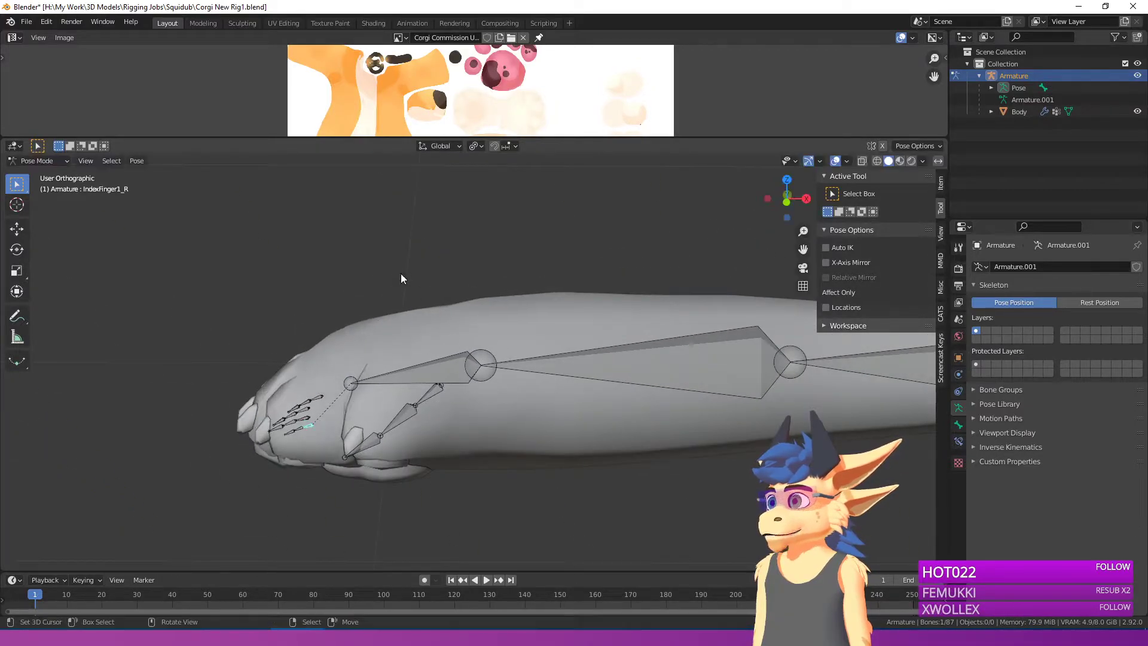
Step: Add the right middle and pinky base finger bones to the selection and try rotating them together
{"action": "right_click", "coordinate": [306, 414], "text": "shift"}
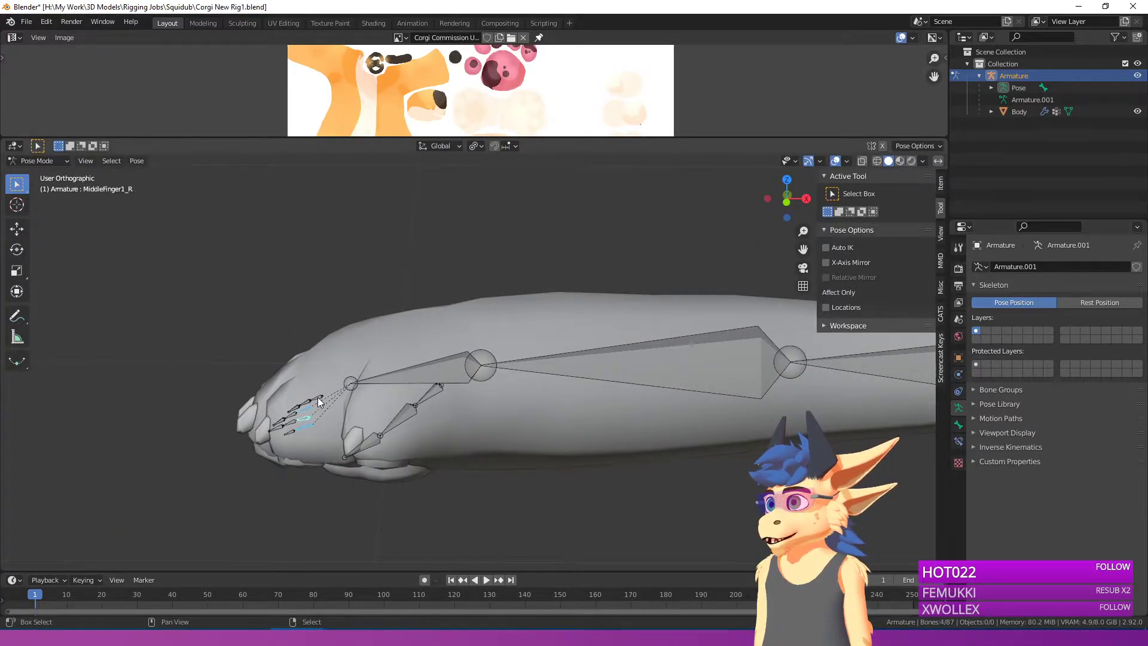
{"action": "right_click", "coordinate": [316, 403], "text": "shift"}
{"action": "key", "text": "r"}
{"action": "right_click", "coordinate": [301, 294]}
Step: Return to Object Mode, select the Body mesh together with the armature, and enter Weight Paint mode
{"action": "scroll", "coordinate": [302, 299], "scroll_direction": "down", "scroll_amount": 4}
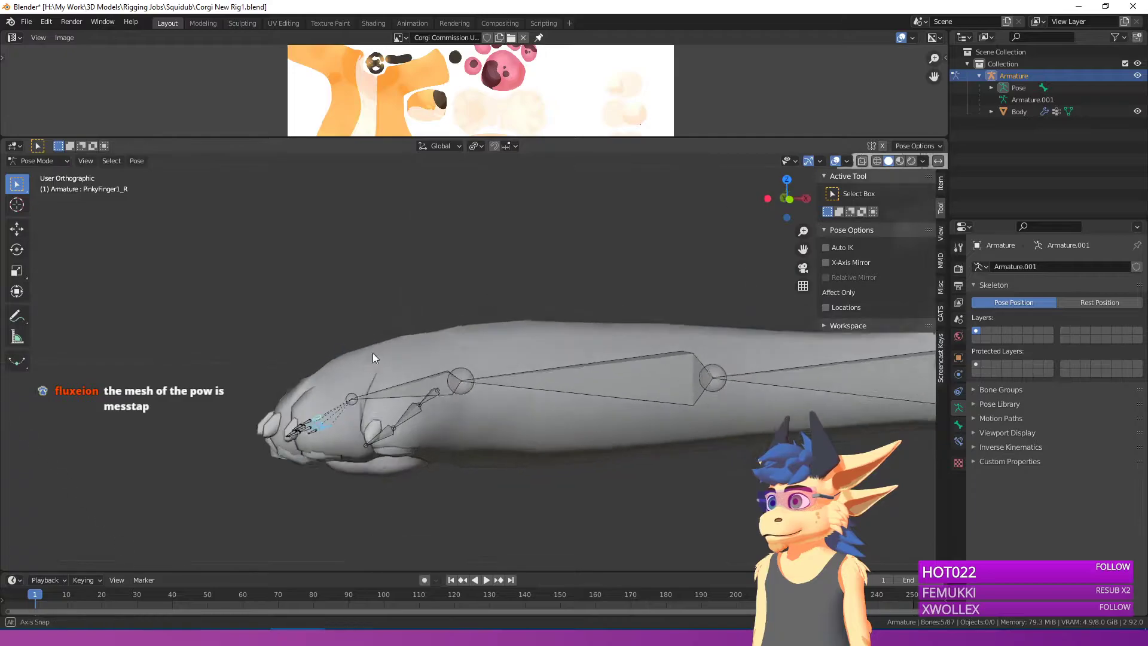
{"action": "middle_click_drag", "start_coordinate": [301, 323], "coordinate": [225, 273]}
{"action": "left_click", "coordinate": [36, 163]}
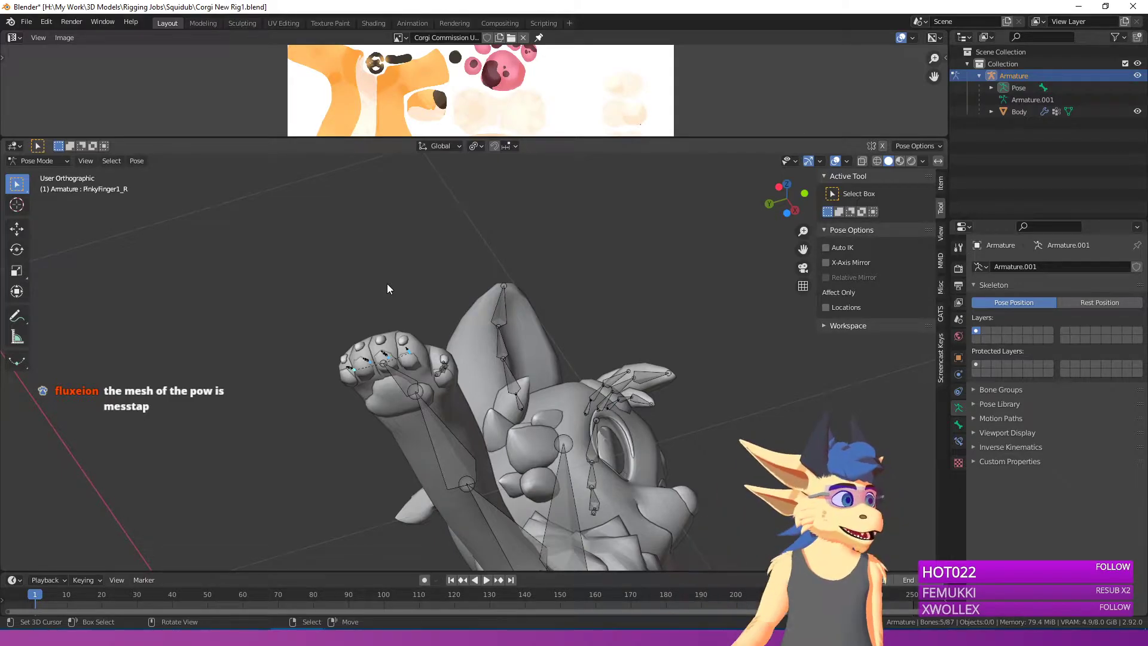
{"action": "left_click", "coordinate": [36, 160]}
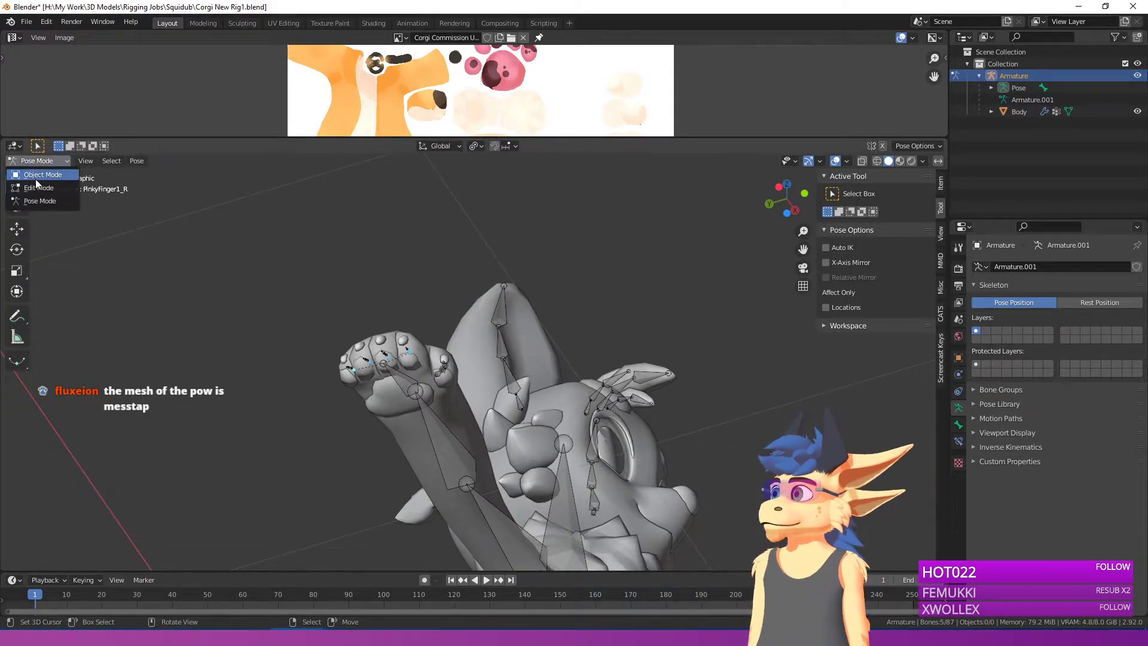
{"action": "left_click", "coordinate": [37, 177]}
{"action": "right_click", "coordinate": [440, 422]}
{"action": "right_click", "coordinate": [432, 399], "text": "shift"}
{"action": "right_click", "coordinate": [434, 409], "text": "shift"}
{"action": "right_click", "coordinate": [435, 412], "text": "shift"}
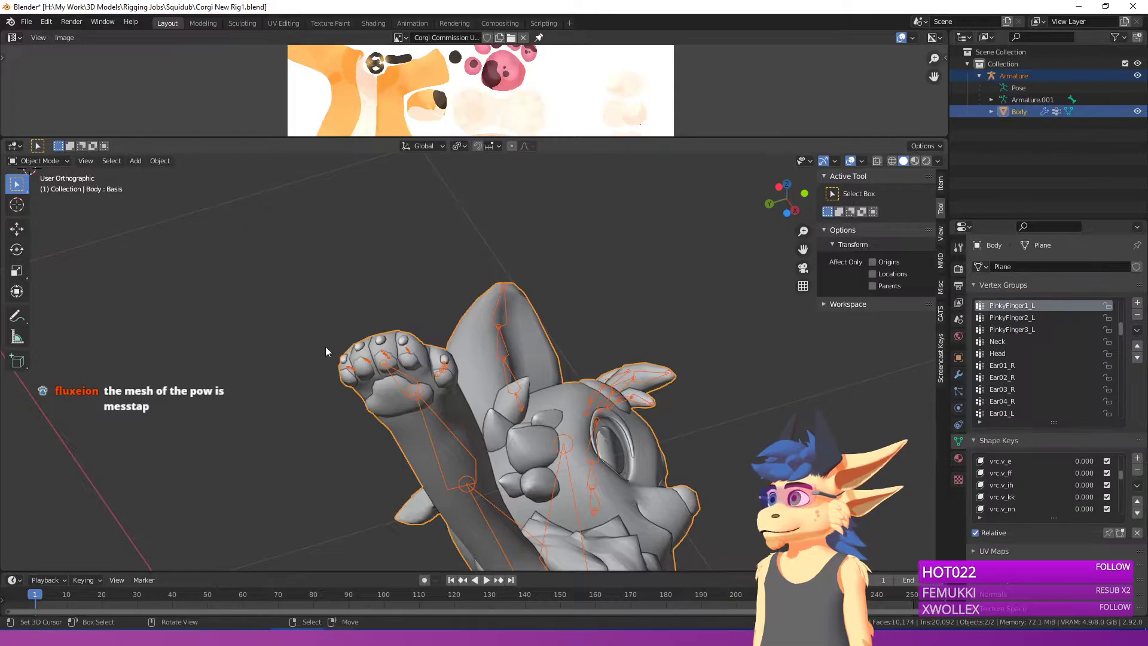
{"action": "left_click", "coordinate": [37, 161]}
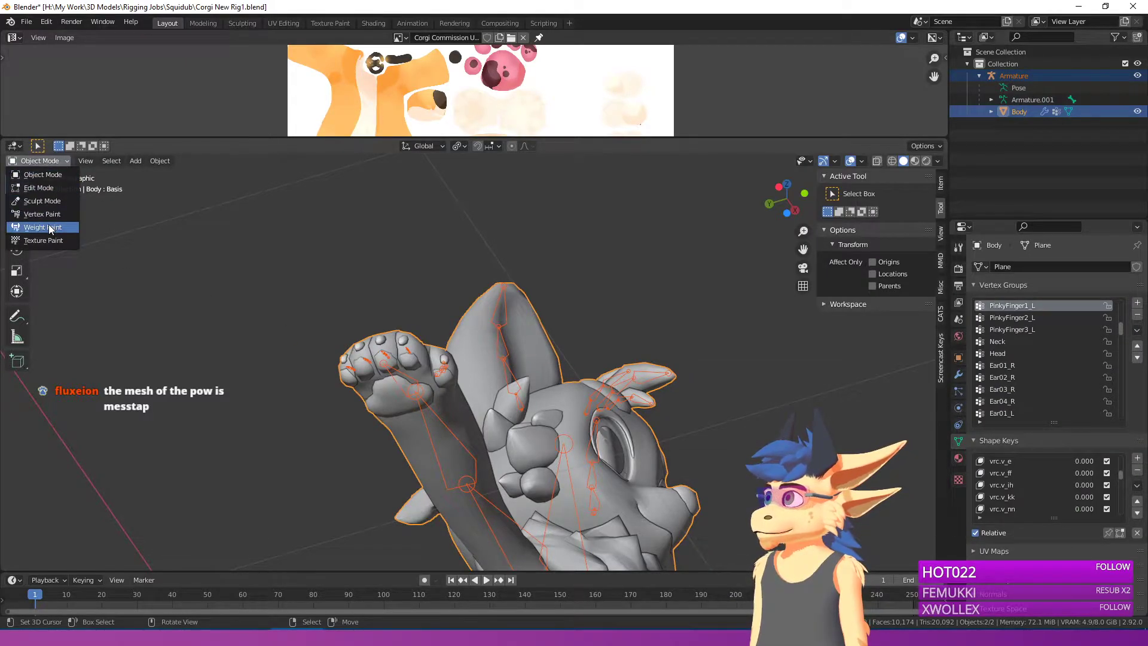
{"action": "left_click", "coordinate": [43, 227]}
Step: Inspect the weights of the right index and middle base finger bones and try a trackball rotation
{"action": "right_click", "coordinate": [400, 375]}
{"action": "middle_click_drag", "start_coordinate": [400, 374], "coordinate": [385, 406]}
{"action": "key", "text": "r"}
{"action": "key", "text": "r"}
{"action": "right_click", "coordinate": [389, 328]}
{"action": "right_click", "coordinate": [336, 409]}
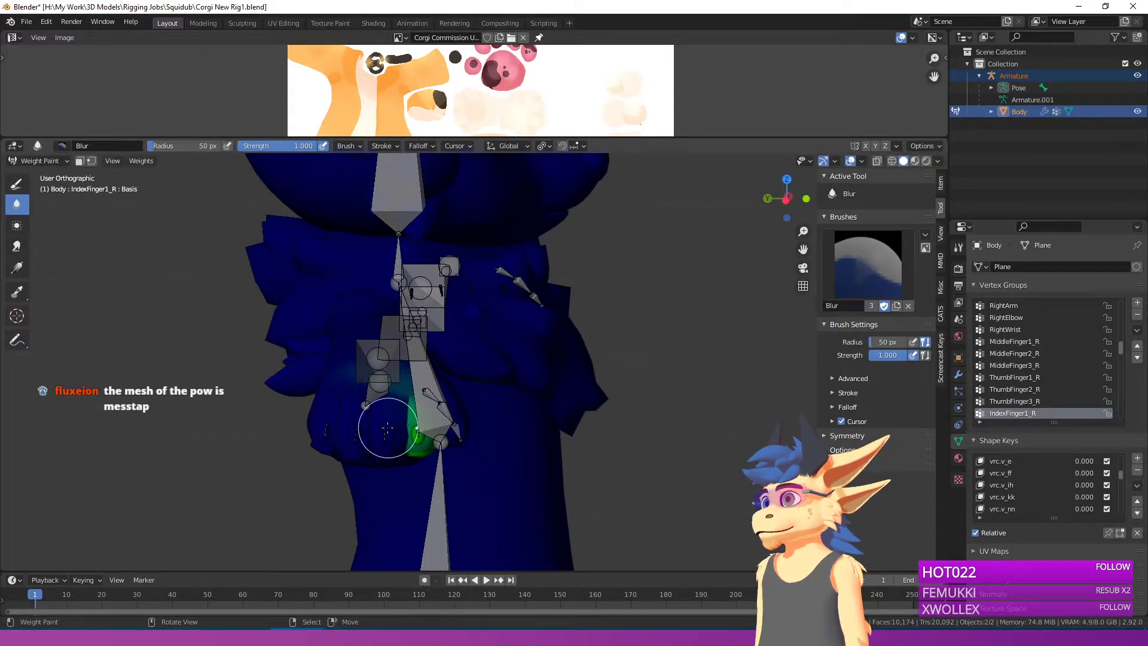
{"action": "right_click", "coordinate": [387, 429]}
{"action": "middle_click_drag", "start_coordinate": [388, 429], "coordinate": [391, 451]}
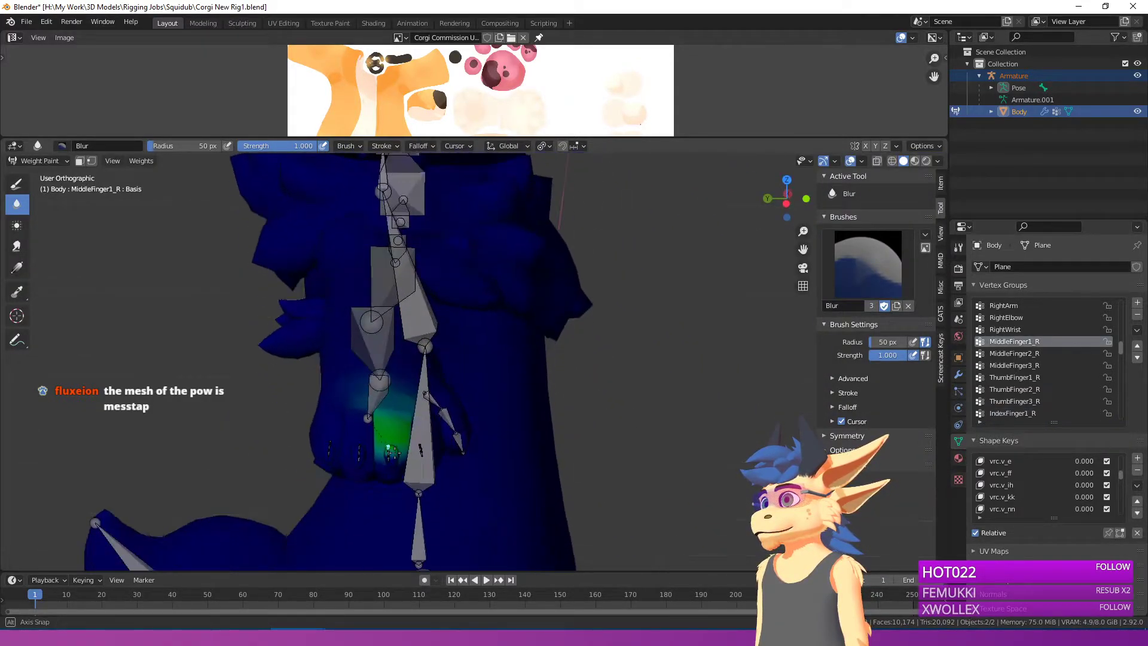
Step: Select the right paw's PinkyFinger1_R.001 bone and rotate it 113° in the view plane
{"action": "right_click", "coordinate": [354, 454]}
{"action": "right_click", "coordinate": [357, 451]}
{"action": "right_click", "coordinate": [359, 446]}
{"action": "key", "text": "r"}
{"action": "left_click", "coordinate": [368, 472]}
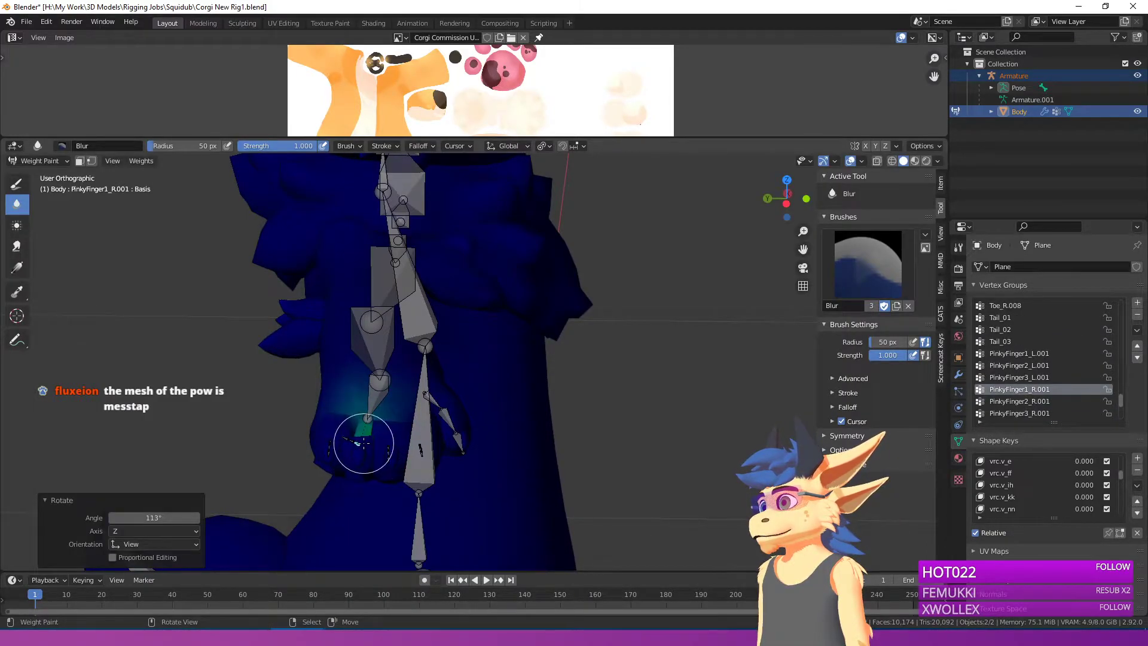
Step: Switch to the Draw brush for the PinkyFinger1_R.001 weights, facing the underside of the right paw
{"action": "middle_click_drag", "start_coordinate": [363, 443], "coordinate": [281, 353]}
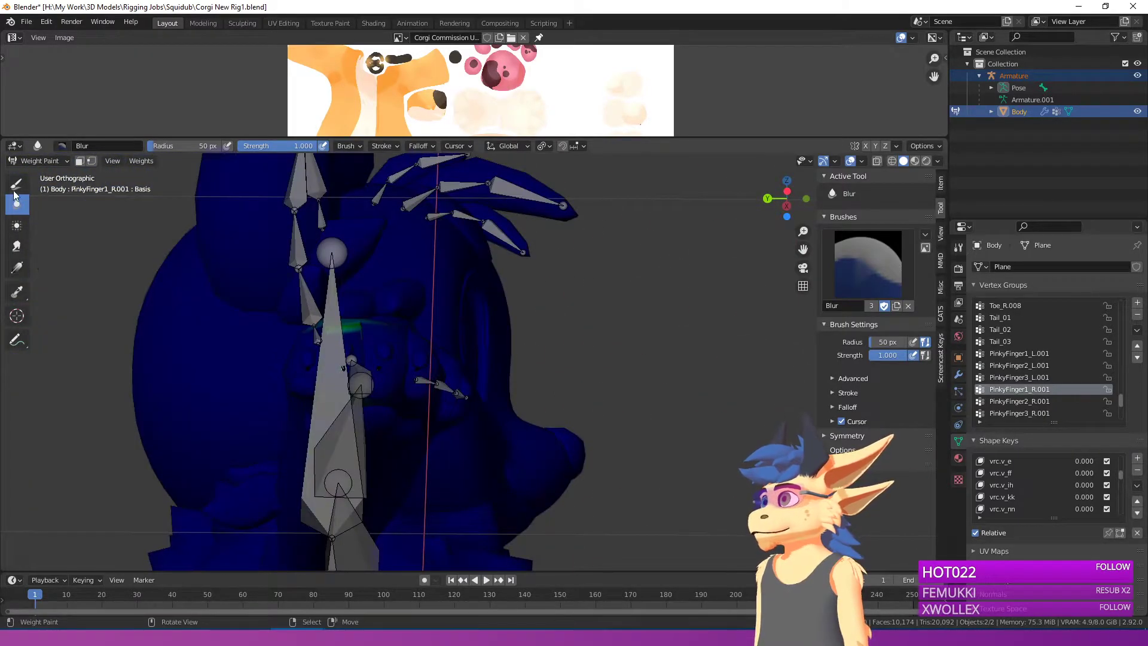
{"action": "left_click", "coordinate": [16, 186]}
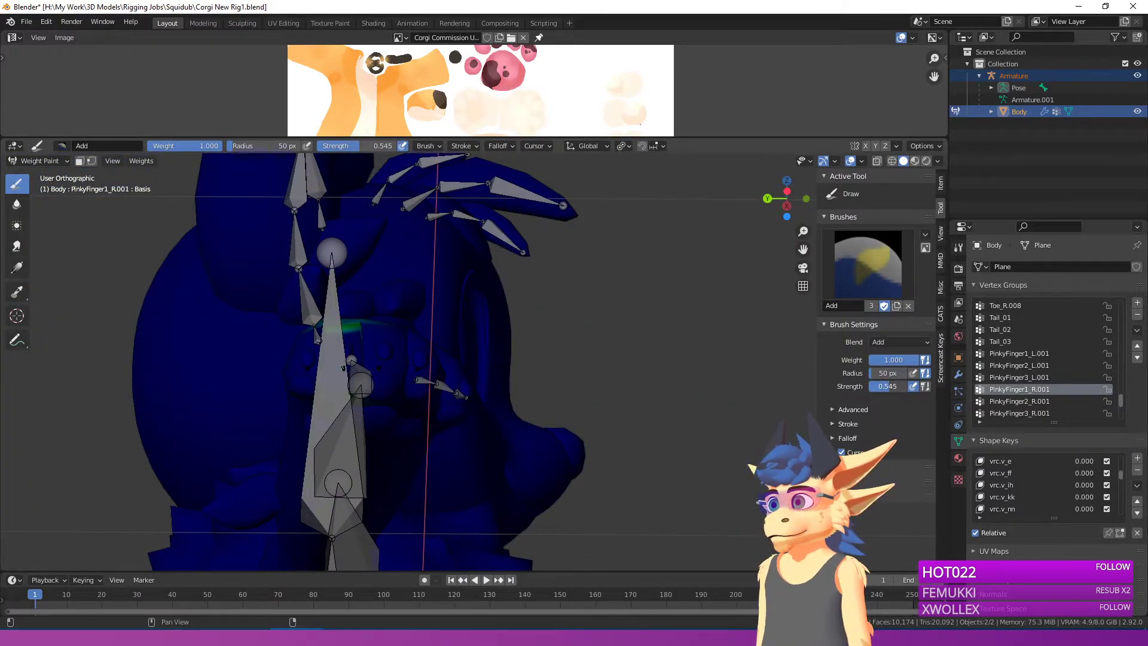
Step: Select the PinkyFinger1_R.001 bone in the right paw to display its weights
{"action": "middle_click_drag", "start_coordinate": [575, 352], "coordinate": [104, 207]}
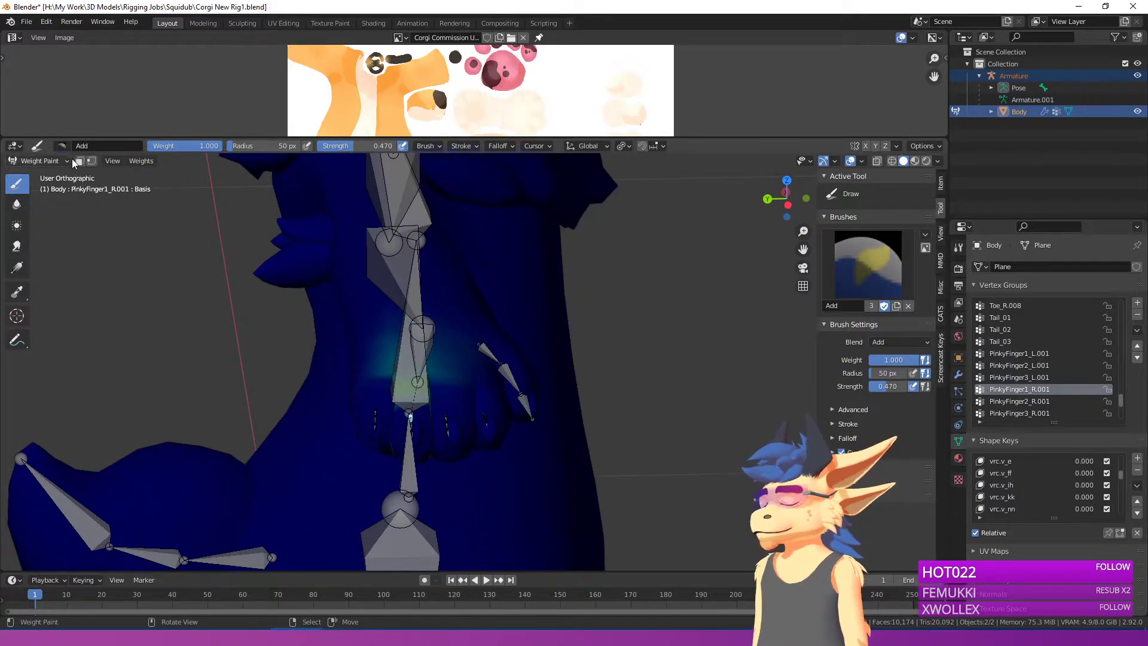
{"action": "scroll", "coordinate": [478, 406], "scroll_direction": "up", "scroll_amount": 2}
{"action": "right_click", "coordinate": [378, 444]}
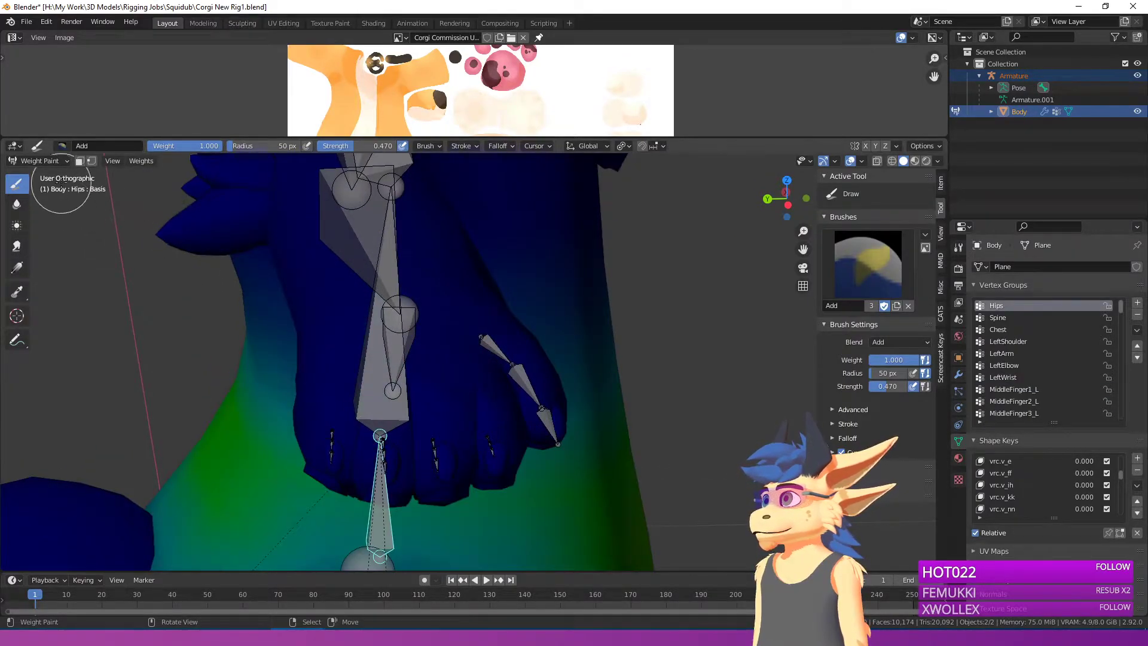
{"action": "middle_click_drag", "start_coordinate": [409, 430], "coordinate": [459, 432]}
{"action": "right_click", "coordinate": [507, 439]}
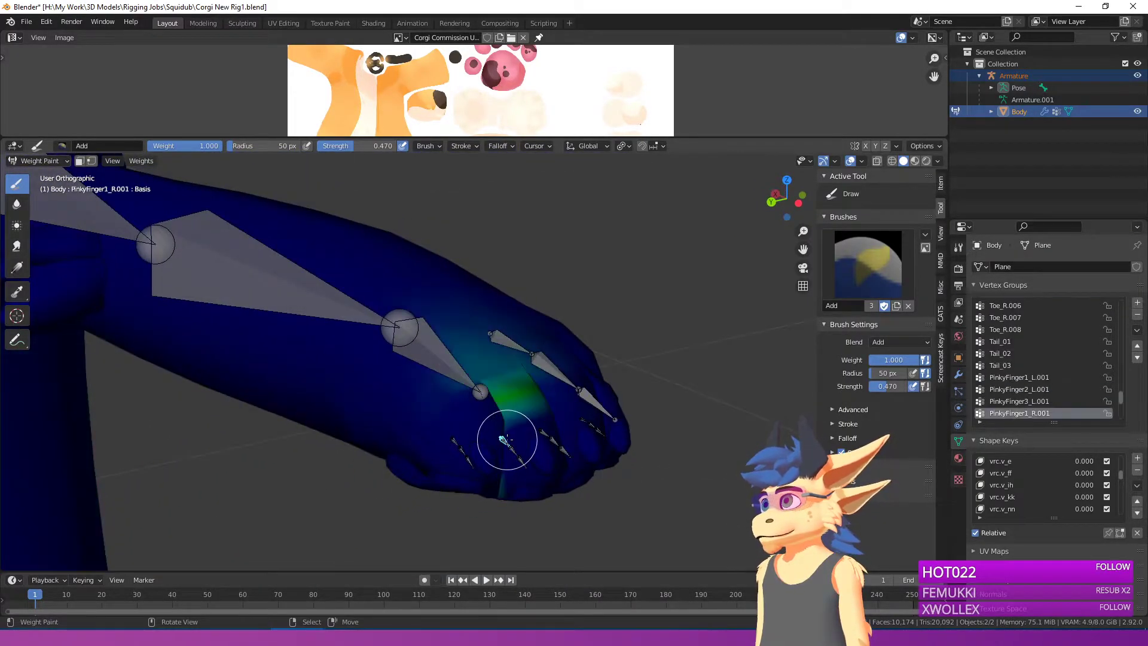
Step: Turn on the face selection mask and, in Edit Mode, select the top face at the base of the PinkyFinger1_R.001 finger
{"action": "left_click", "coordinate": [78, 160]}
{"action": "key", "text": "Tab"}
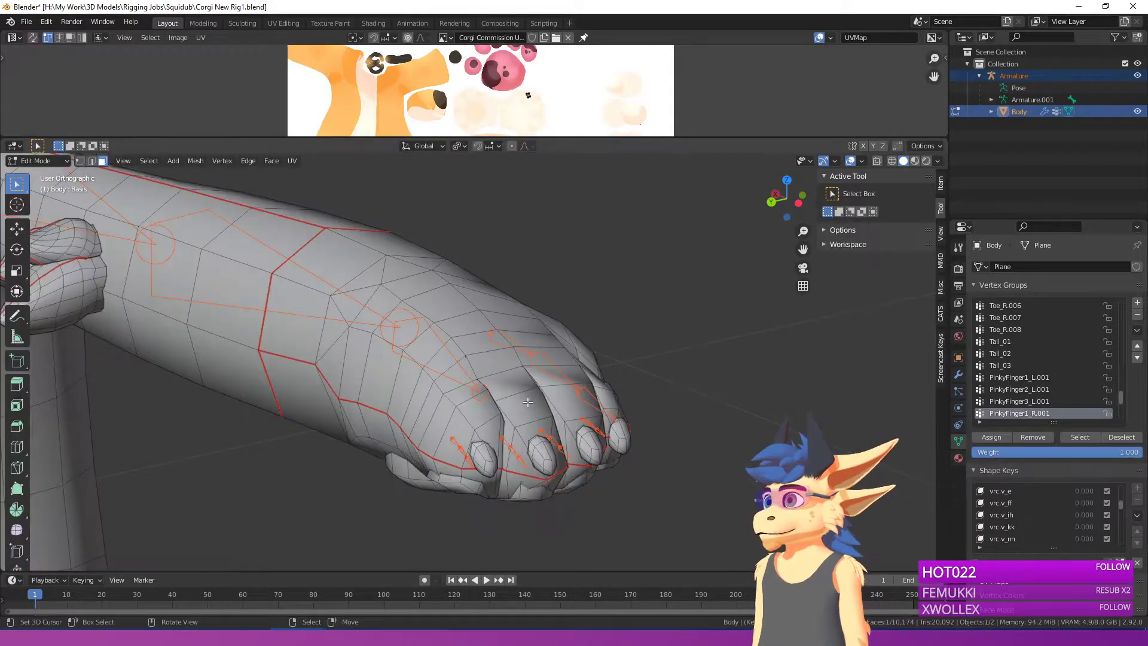
{"action": "left_click", "coordinate": [525, 404], "text": "alt"}
{"action": "right_click", "coordinate": [501, 399], "text": "alt"}
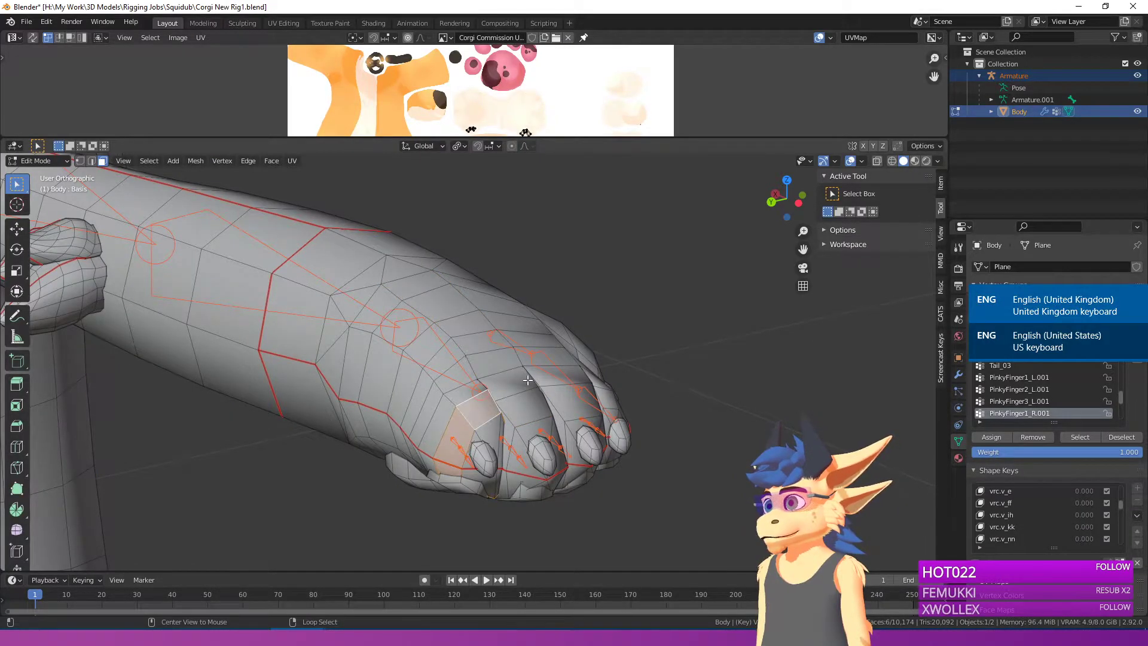
{"action": "left_click", "coordinate": [530, 382]}
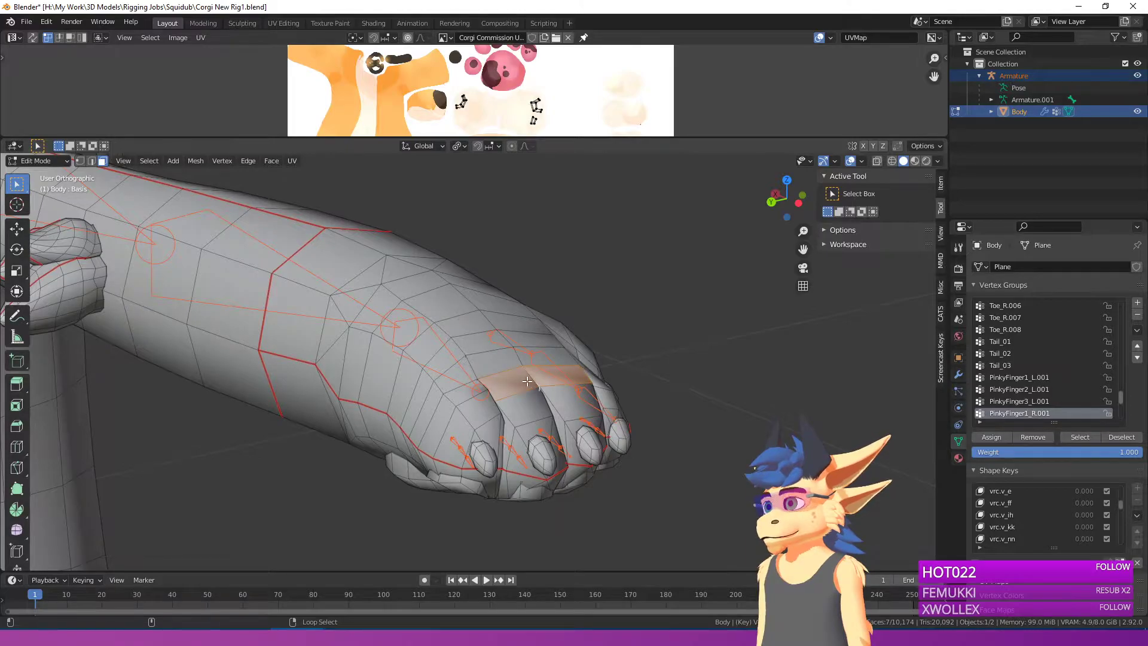
{"action": "right_click", "coordinate": [553, 379], "text": "shift"}
{"action": "middle_click_drag", "start_coordinate": [553, 379], "coordinate": [517, 382]}
{"action": "scroll", "coordinate": [517, 381], "scroll_direction": "up", "scroll_amount": 3}
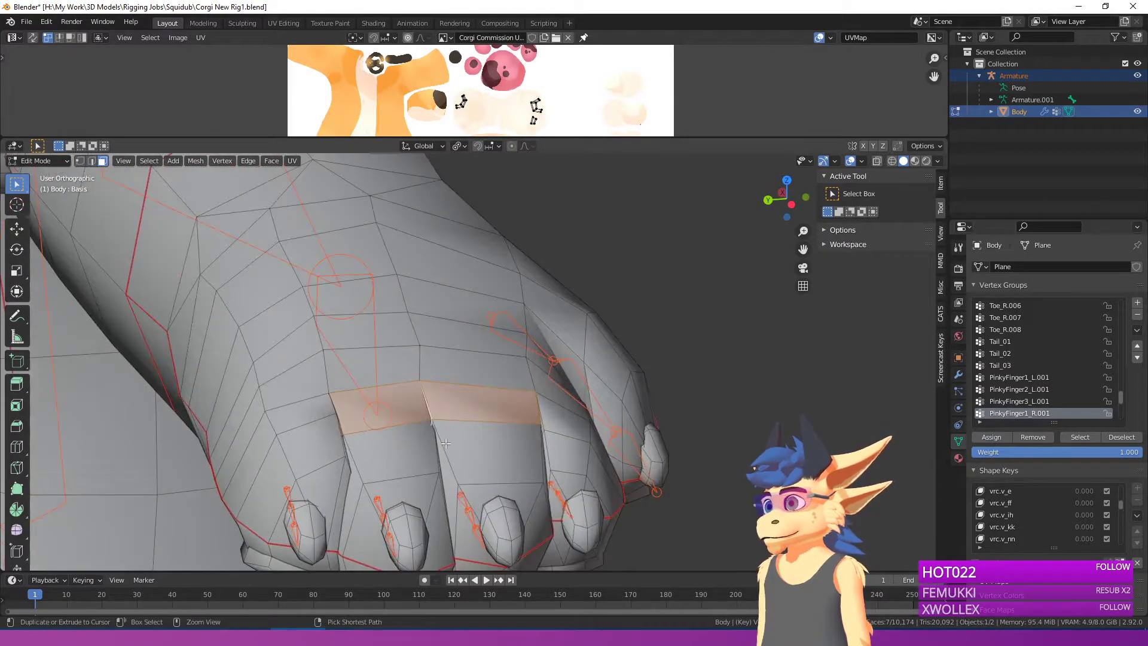
{"action": "right_click", "coordinate": [415, 411]}
Step: Grow the face selection to cover the PinkyFinger1_R.001 finger
{"action": "middle_click_drag", "start_coordinate": [455, 439], "coordinate": [523, 385], "text": "shift"}
{"action": "key", "text": "shift+z"}
{"action": "scroll", "coordinate": [517, 377], "scroll_direction": "up", "scroll_amount": 5}
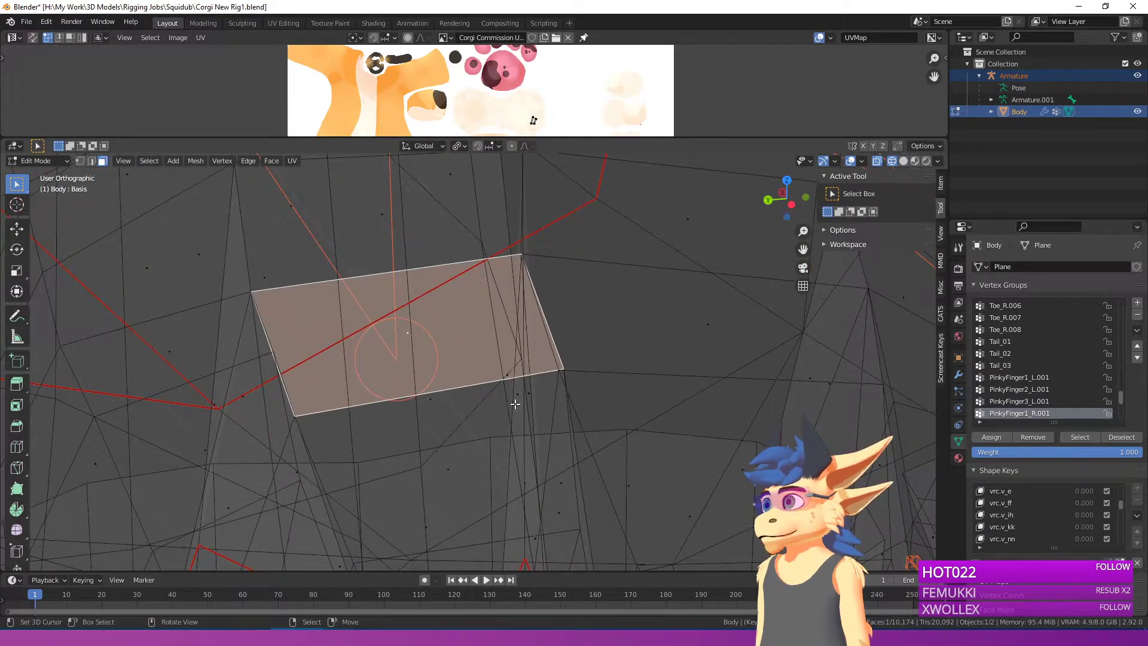
{"action": "scroll", "coordinate": [515, 404], "scroll_direction": "down", "scroll_amount": 3}
{"action": "key", "text": "z"}
{"action": "left_click", "coordinate": [647, 440]}
{"action": "mouse_move", "coordinate": [646, 439]}
{"action": "middle_mouse_down"}
{"action": "mouse_move", "coordinate": [568, 418]}
{"action": "mouse_move", "coordinate": [524, 422]}
{"action": "mouse_move", "coordinate": [450, 366]}
{"action": "middle_mouse_up"}
{"action": "key", "text": "ctrl+KP_Add"}
Step: Return to Weight Paint and paint the masked finger with weight 1.000 for PinkyFinger1_R.001
{"action": "key", "text": "ctrl+Tab"}
{"action": "scroll", "coordinate": [504, 424], "scroll_direction": "down", "scroll_amount": 6}
{"action": "mouse_move", "coordinate": [450, 366]}
{"action": "left_mouse_down"}
{"action": "mouse_move", "coordinate": [454, 423]}
{"action": "mouse_move", "coordinate": [430, 336]}
{"action": "left_mouse_up"}
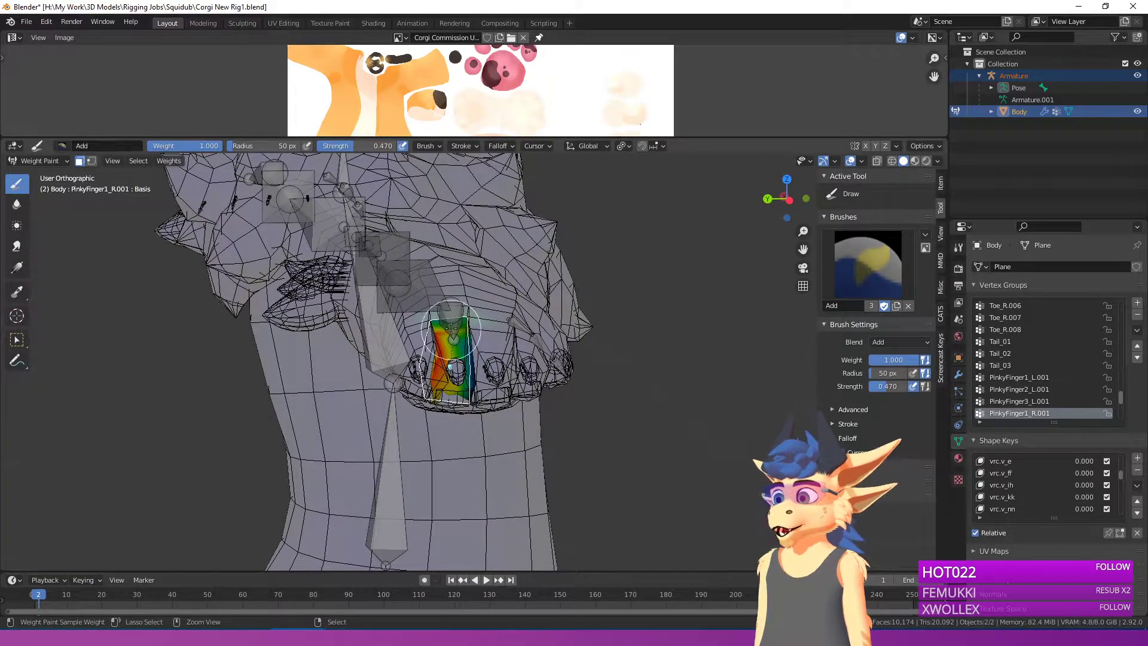
{"action": "left_click_drag", "start_coordinate": [457, 300], "coordinate": [456, 418]}
{"action": "left_click_drag", "start_coordinate": [457, 368], "coordinate": [429, 362]}
Step: Blur the PinkyFinger1_R.001 weights on the masked finger, and extend the mask to all faces
{"action": "left_click", "coordinate": [18, 205]}
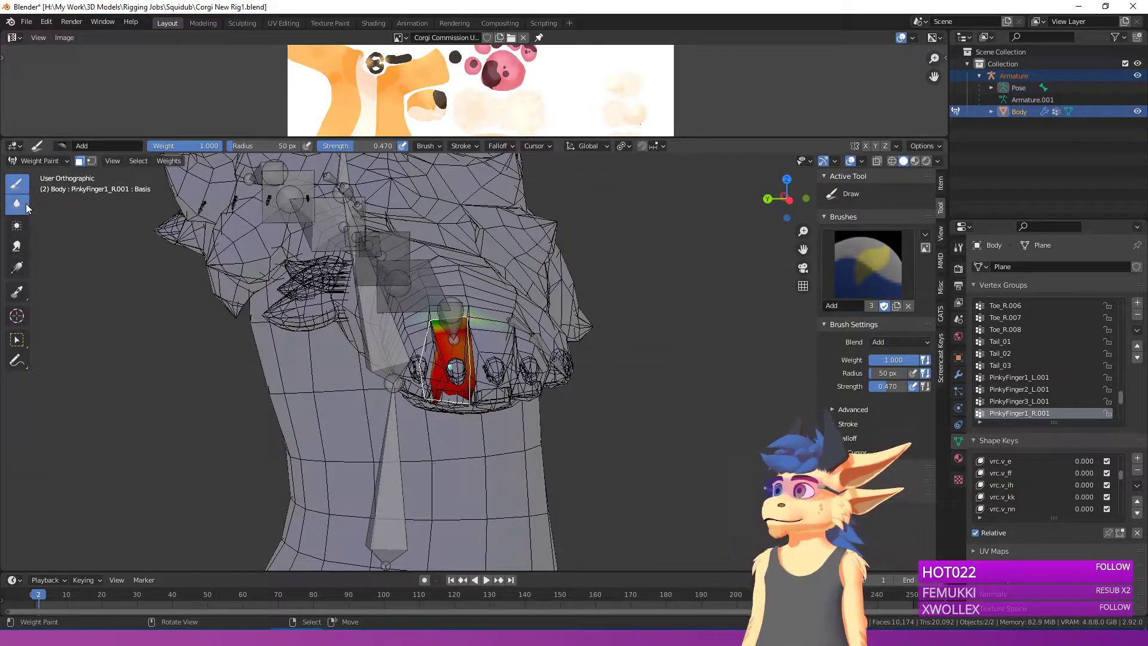
{"action": "scroll", "coordinate": [483, 353], "scroll_direction": "down", "scroll_amount": 3}
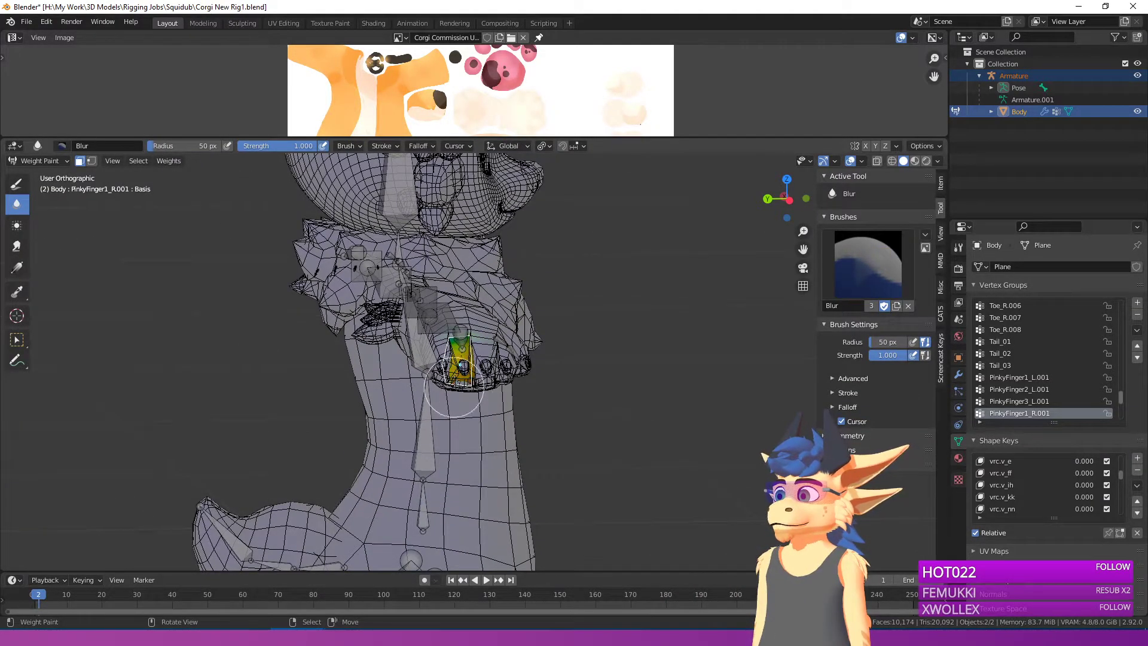
{"action": "middle_click_drag", "start_coordinate": [469, 357], "coordinate": [460, 394]}
{"action": "scroll", "coordinate": [457, 432], "scroll_direction": "up", "scroll_amount": 2}
{"action": "key", "text": "a"}
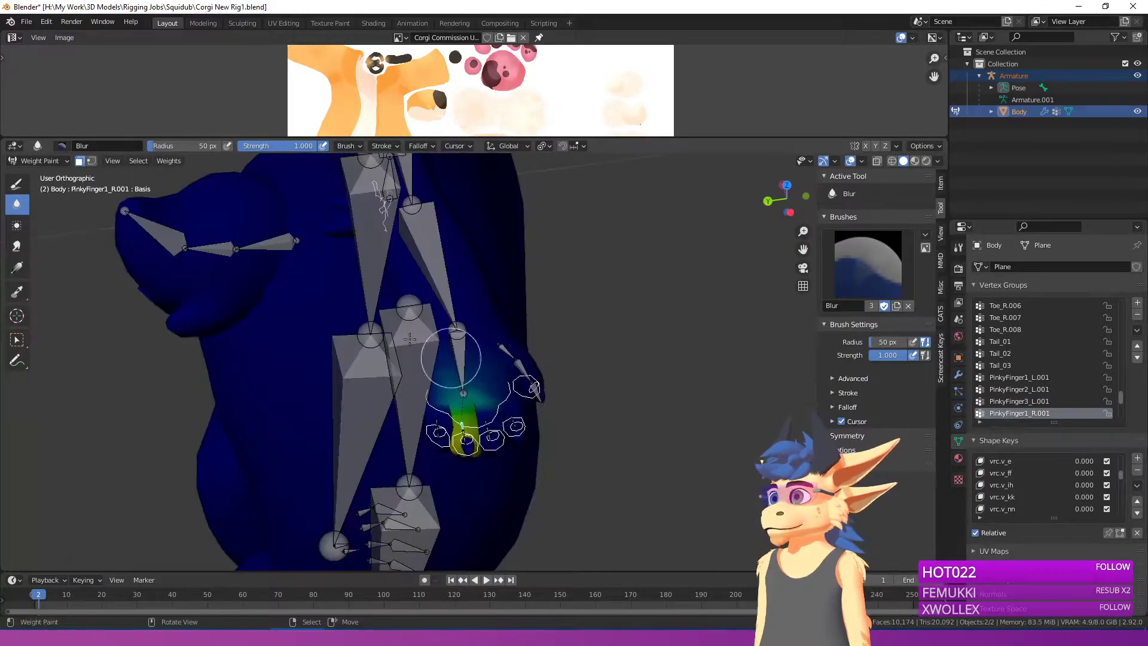
Step: Test the finger's deformation by temporarily rotating the PinkyFinger1_R.001 bone, and examine its weights from below
{"action": "key", "text": "r"}
{"action": "key", "text": "r"}
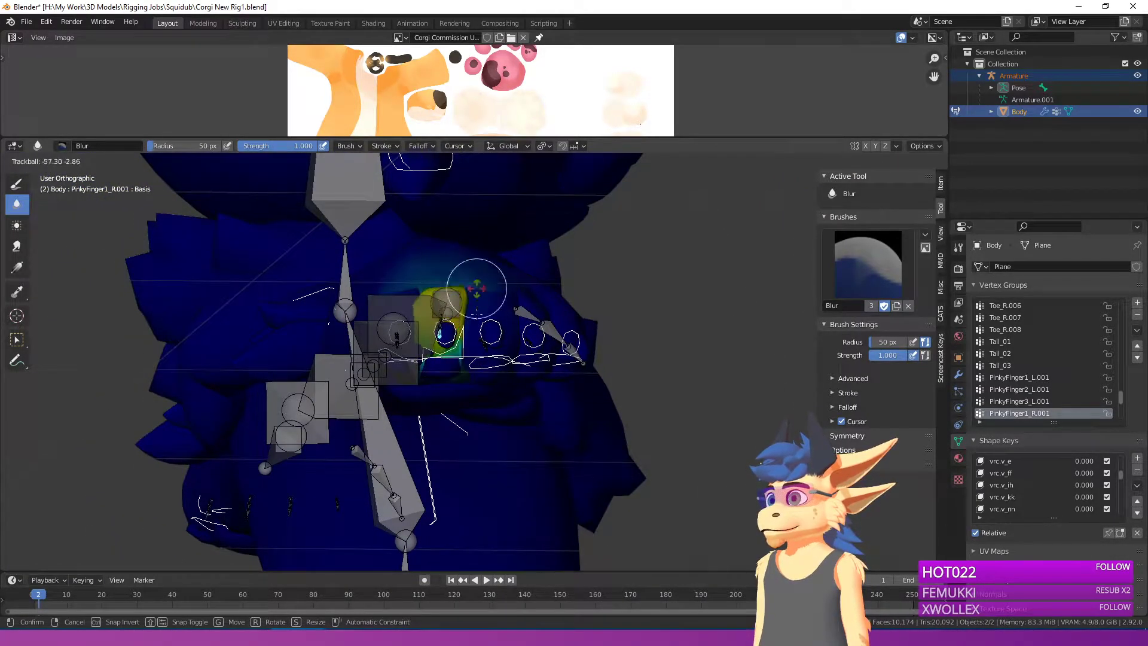
{"action": "key", "text": "r"}
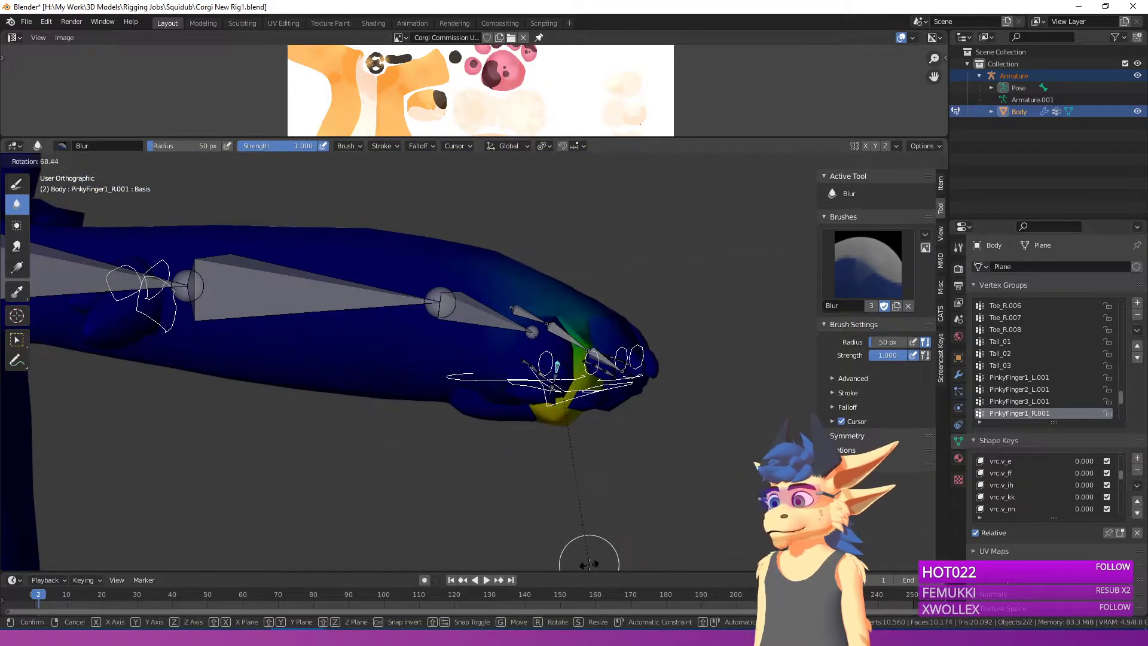
{"action": "right_click", "coordinate": [709, 369]}
{"action": "middle_click_drag", "start_coordinate": [705, 368], "coordinate": [535, 349]}
{"action": "scroll", "coordinate": [536, 349], "scroll_direction": "up", "scroll_amount": 2}
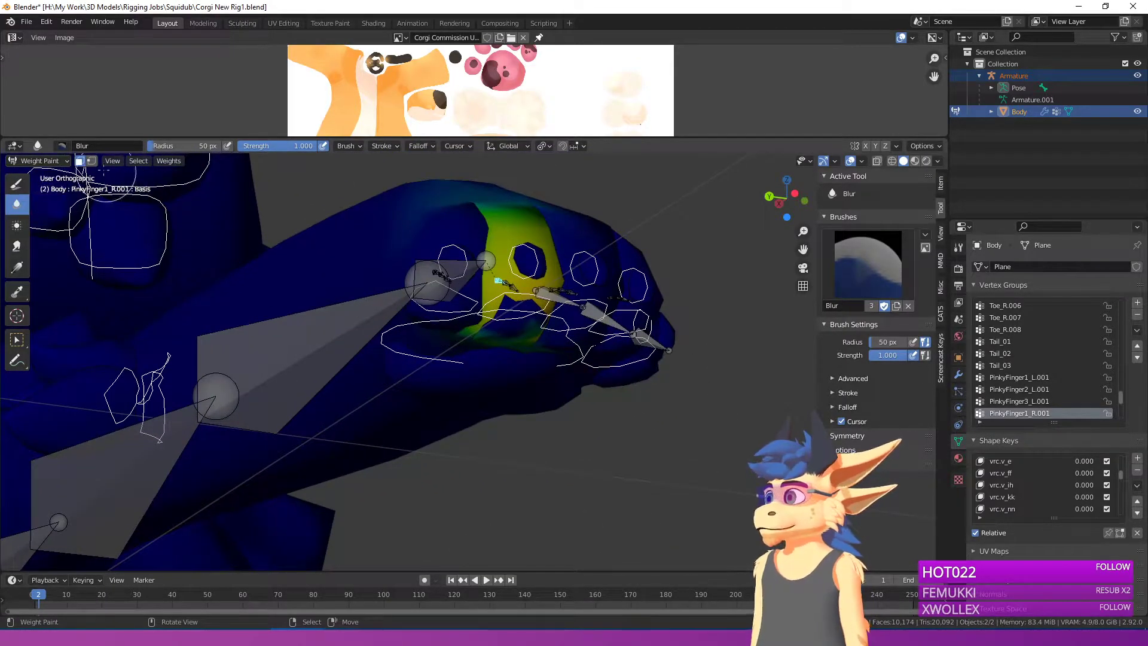
Step: Mask the claw of the PinkyFinger1_R.001 finger and paint it with the Draw brush at weight 1.000
{"action": "left_click", "coordinate": [16, 183]}
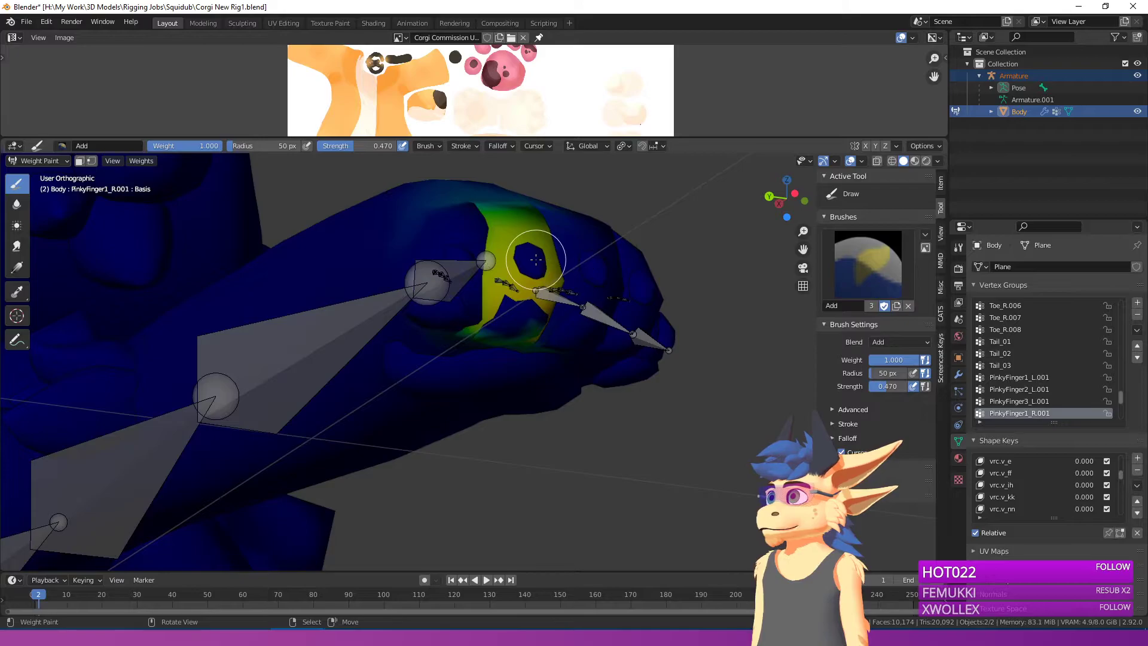
{"action": "left_click", "coordinate": [82, 160]}
{"action": "right_click", "coordinate": [525, 258]}
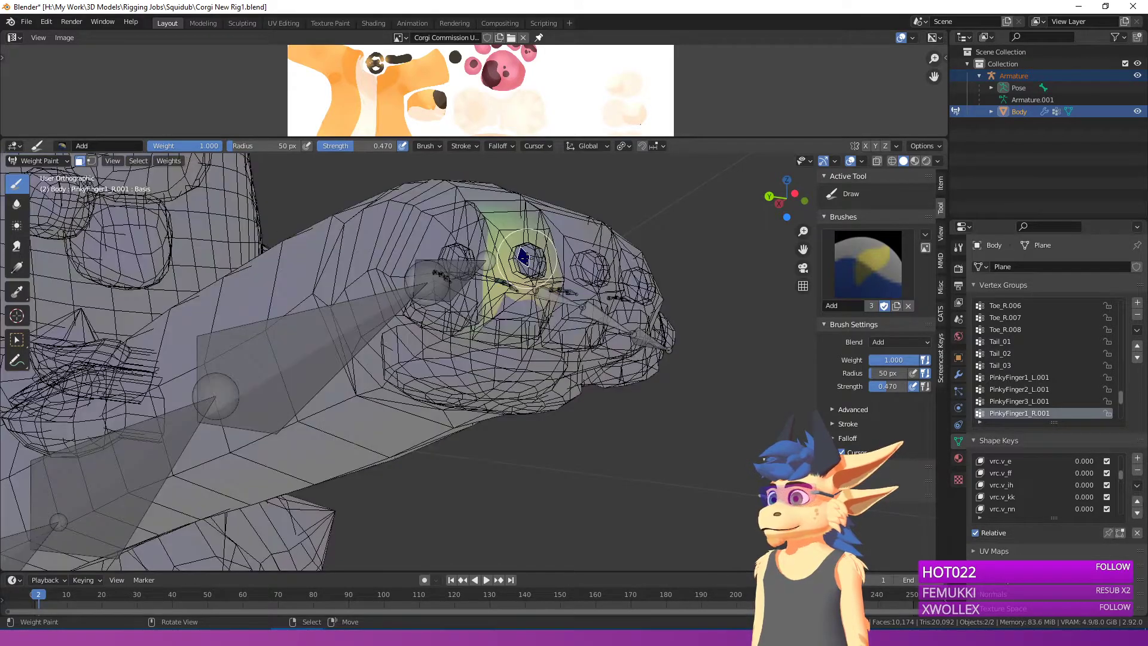
{"action": "middle_click_drag", "start_coordinate": [524, 257], "coordinate": [496, 257]}
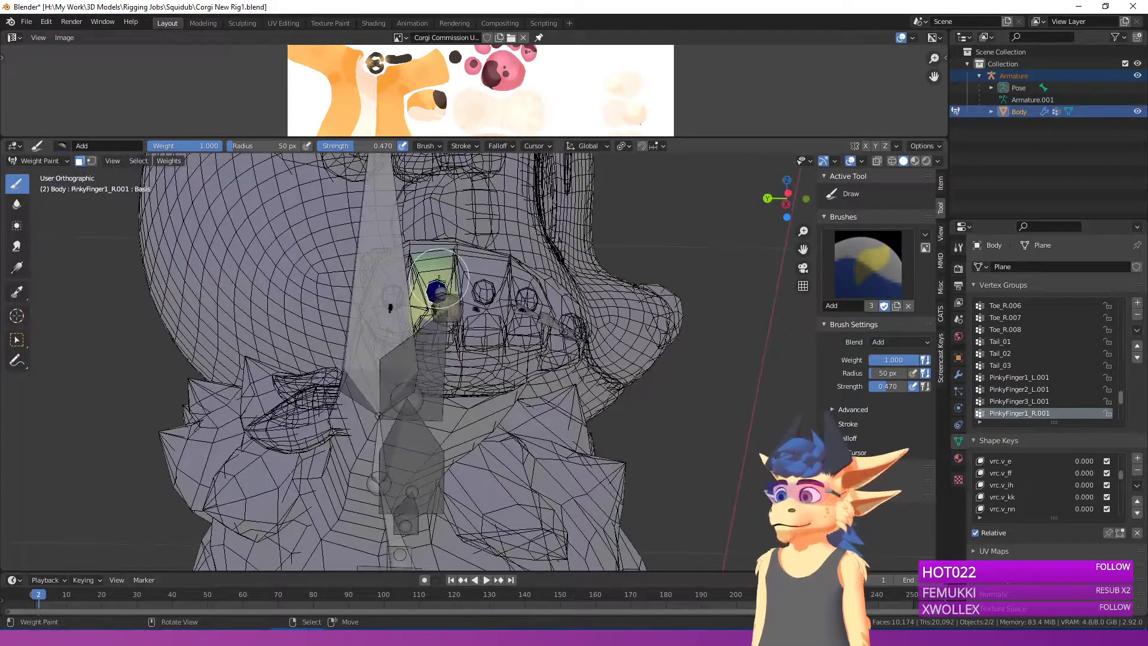
{"action": "middle_click_drag", "start_coordinate": [443, 284], "coordinate": [565, 326]}
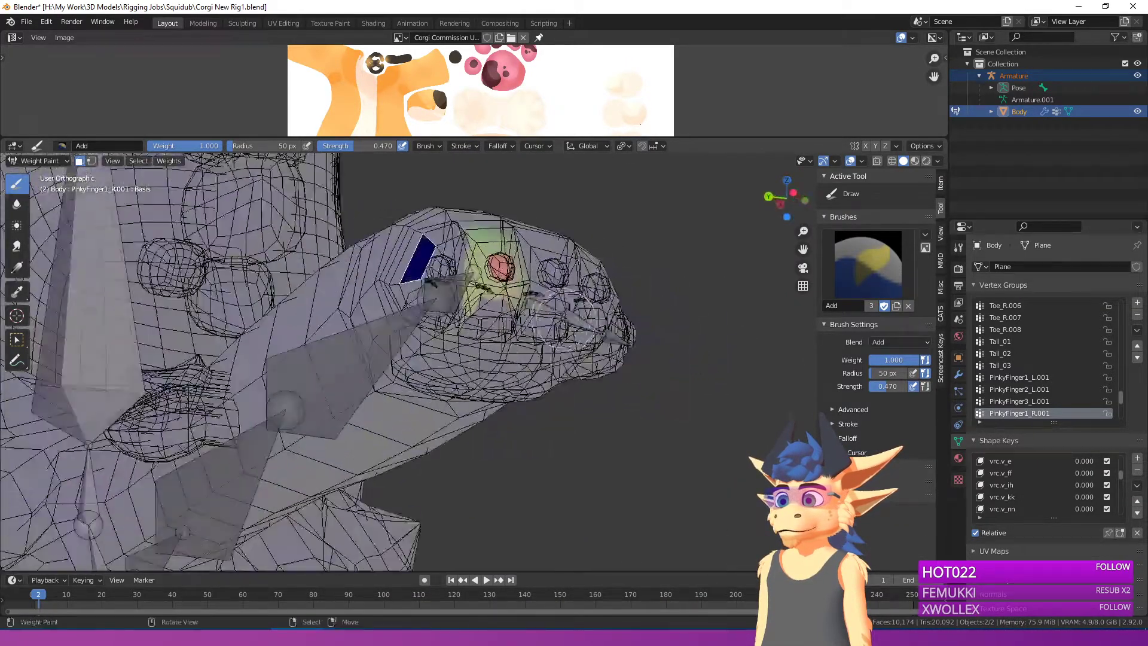
Step: Mask the pad under the same finger, paint it at weight 1.000, and turn off the face mask
{"action": "middle_click_drag", "start_coordinate": [498, 293], "coordinate": [488, 199]}
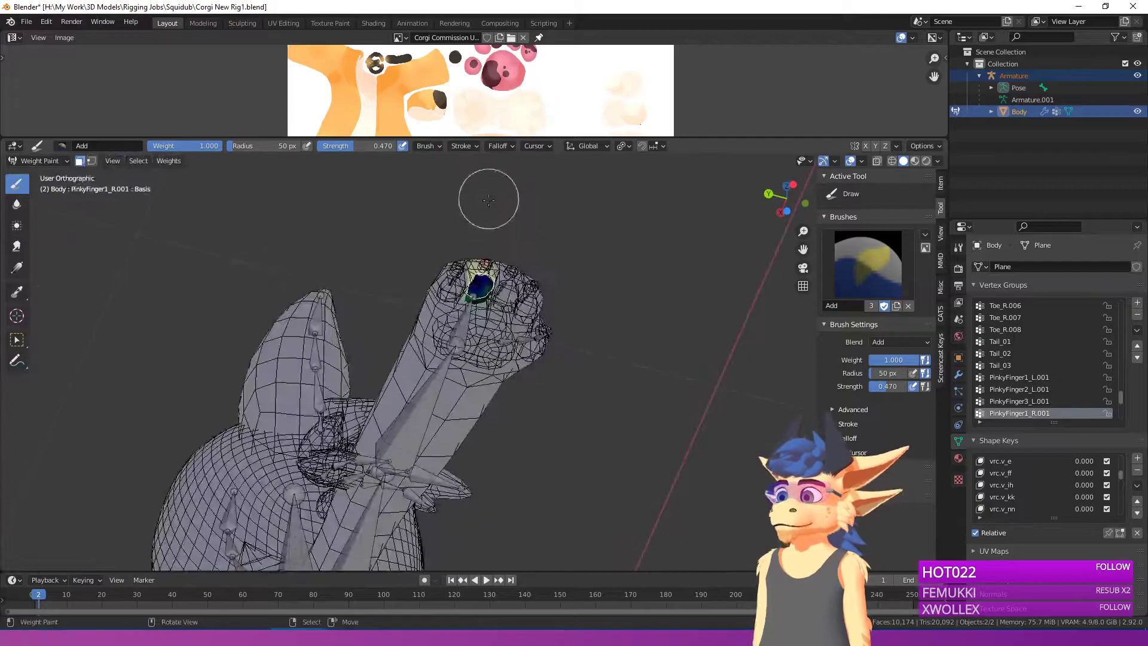
{"action": "middle_click_drag", "start_coordinate": [484, 297], "coordinate": [335, 350]}
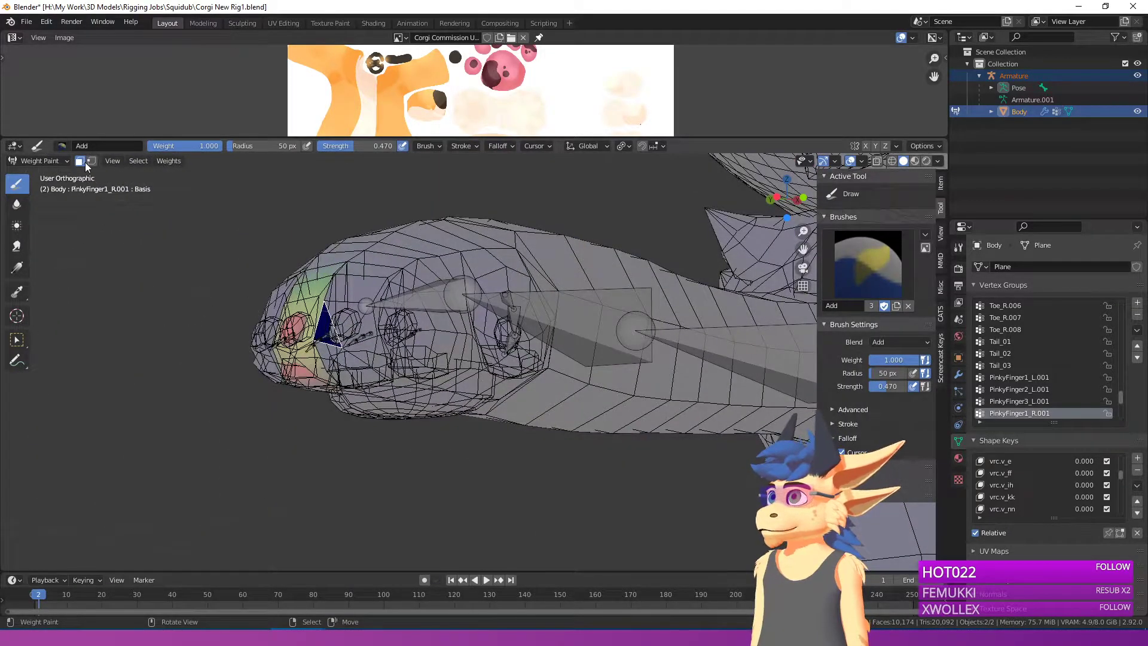
{"action": "left_click", "coordinate": [82, 161]}
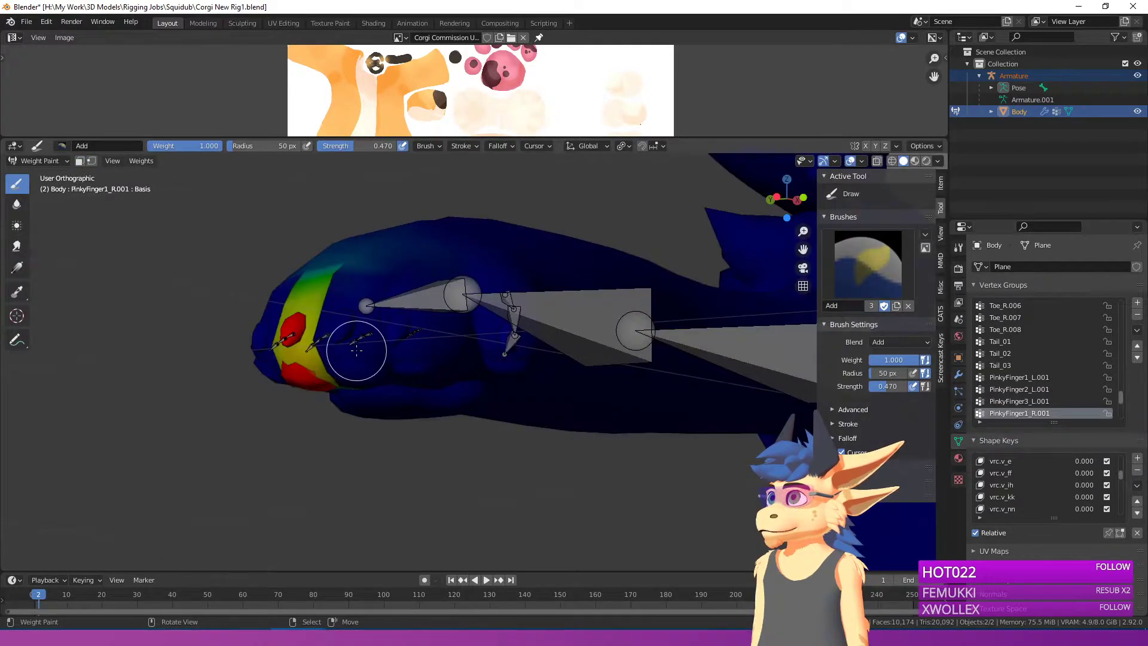
Step: Test the repainted finger and paw deformation with repeated temporary bone rotations
{"action": "middle_click_drag", "start_coordinate": [333, 334], "coordinate": [404, 332]}
{"action": "key", "text": "r"}
{"action": "key", "text": "r"}
{"action": "right_click", "coordinate": [408, 229]}
{"action": "key", "text": "r"}
{"action": "key", "text": "r"}
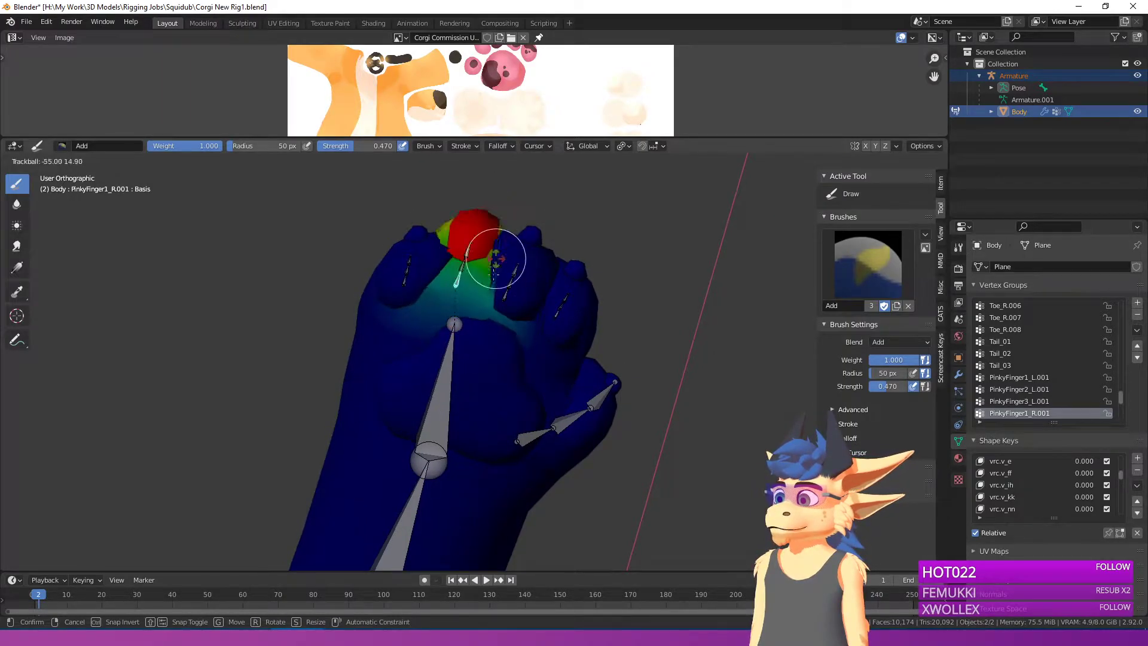
{"action": "right_click", "coordinate": [495, 259]}
{"action": "scroll", "coordinate": [490, 263], "scroll_direction": "down", "scroll_amount": 3}
{"action": "middle_click_drag", "start_coordinate": [463, 308], "coordinate": [526, 414]}
{"action": "key", "text": "a"}
{"action": "key", "text": "r"}
{"action": "right_click", "coordinate": [609, 415]}
{"action": "key", "text": "r"}
{"action": "key", "text": "r"}
{"action": "right_click", "coordinate": [500, 389]}
{"action": "key", "text": "r"}
{"action": "key", "text": "r"}
{"action": "right_click", "coordinate": [454, 396]}
Step: Select the PinkyFinger1_R bone, paint the outermost finger's masked pad at weight 1.000, and turn off the face mask
{"action": "scroll", "coordinate": [519, 412], "scroll_direction": "up", "scroll_amount": 2}
{"action": "right_click", "coordinate": [437, 401]}
{"action": "middle_click_drag", "start_coordinate": [433, 397], "coordinate": [425, 335]}
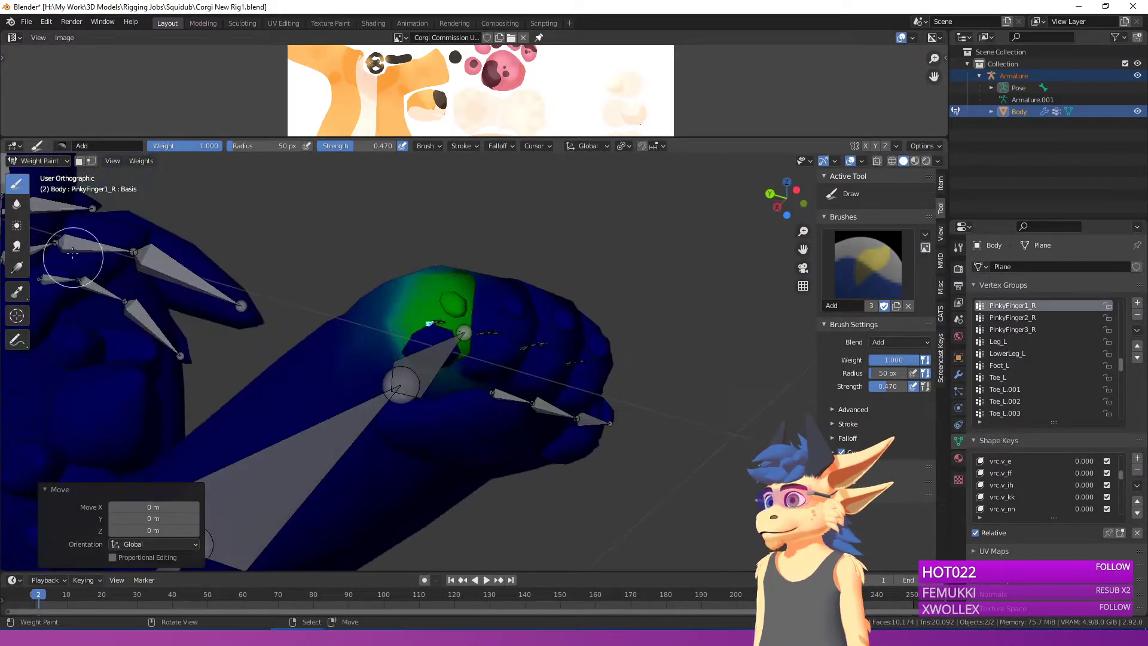
{"action": "left_click", "coordinate": [79, 161]}
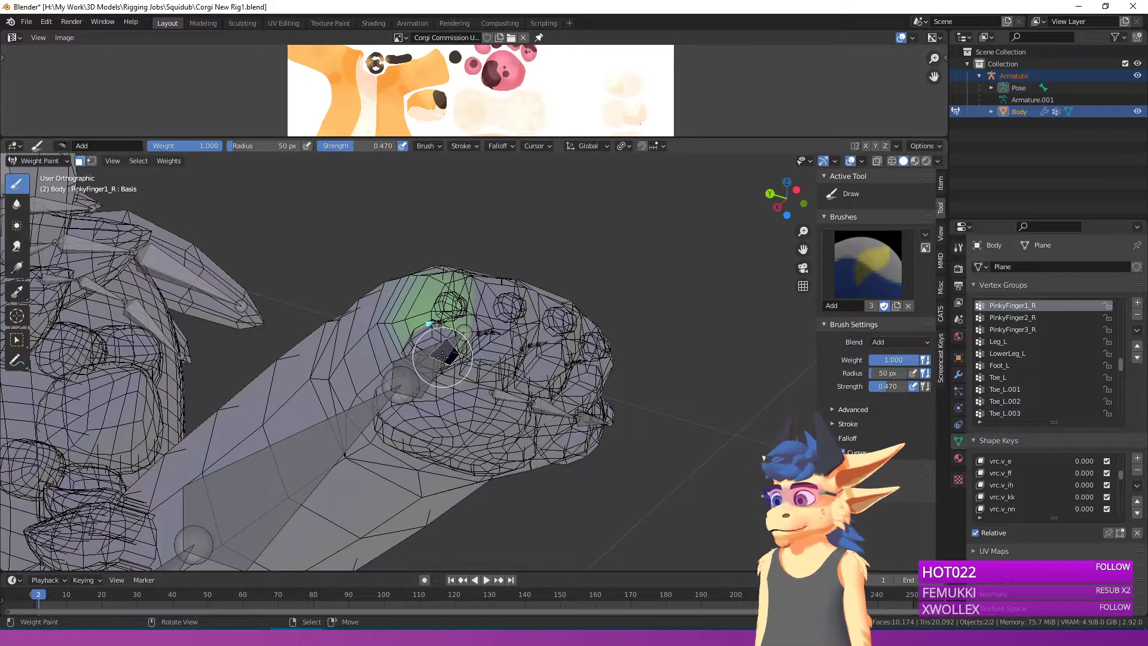
{"action": "middle_click_drag", "start_coordinate": [443, 356], "coordinate": [448, 296]}
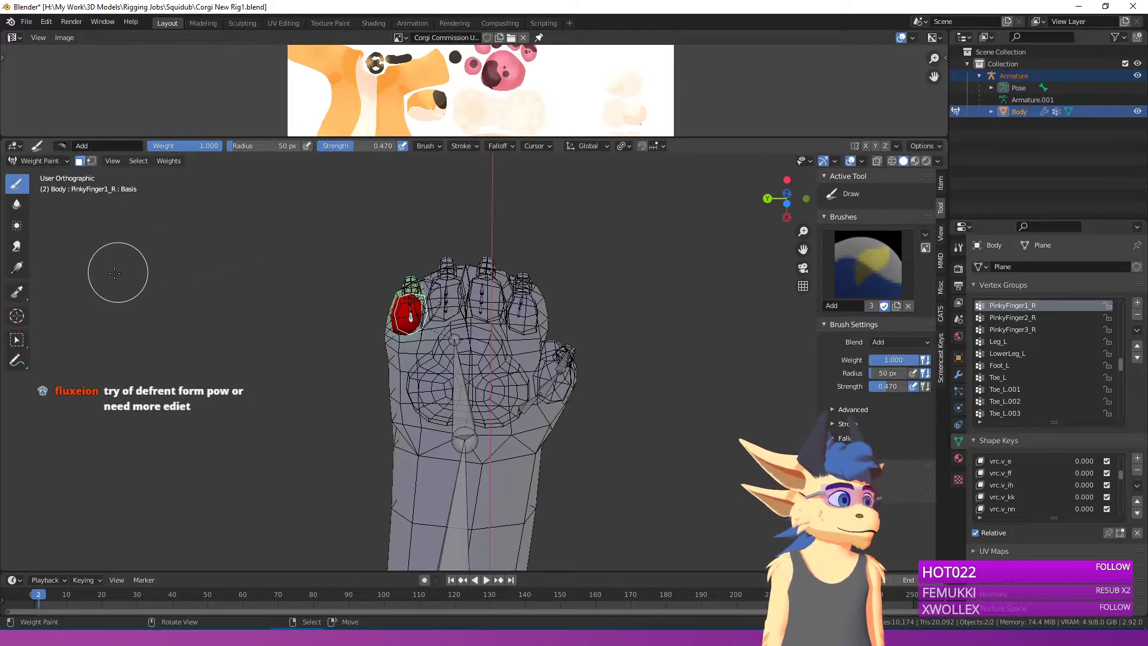
{"action": "scroll", "coordinate": [391, 290], "scroll_direction": "up", "scroll_amount": 3}
{"action": "middle_click_drag", "start_coordinate": [395, 292], "coordinate": [399, 311]}
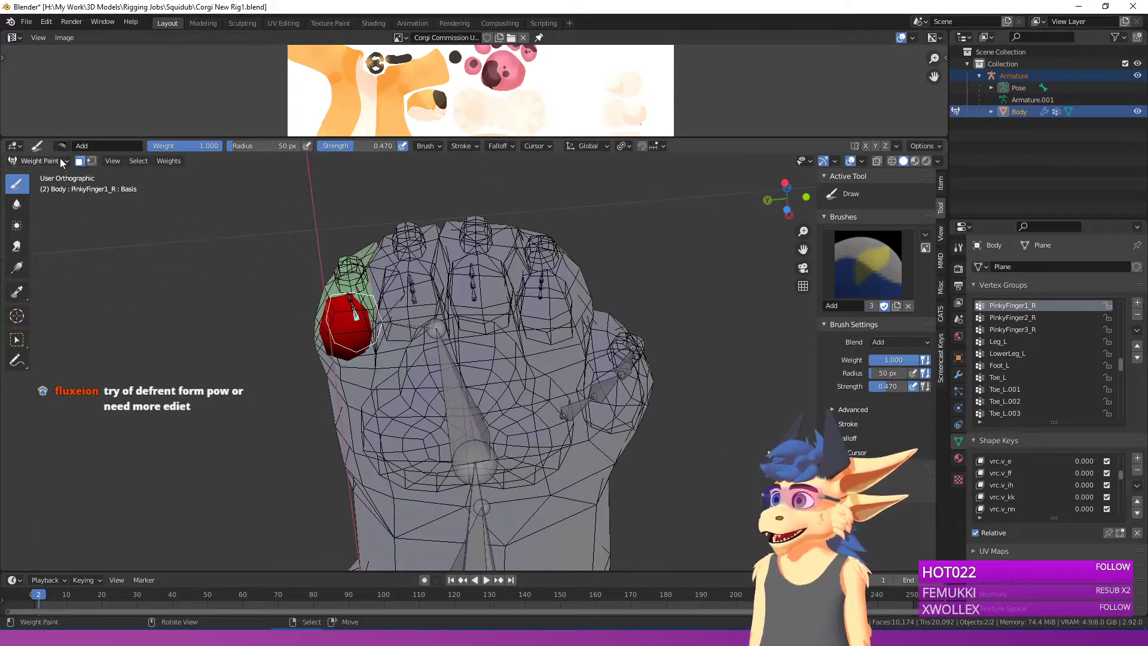
{"action": "left_click", "coordinate": [79, 164]}
Step: Test the outermost finger's deformation with the overlays hidden by temporarily rotating its bone, and restore the overlays
{"action": "middle_click_drag", "start_coordinate": [302, 230], "coordinate": [348, 308]}
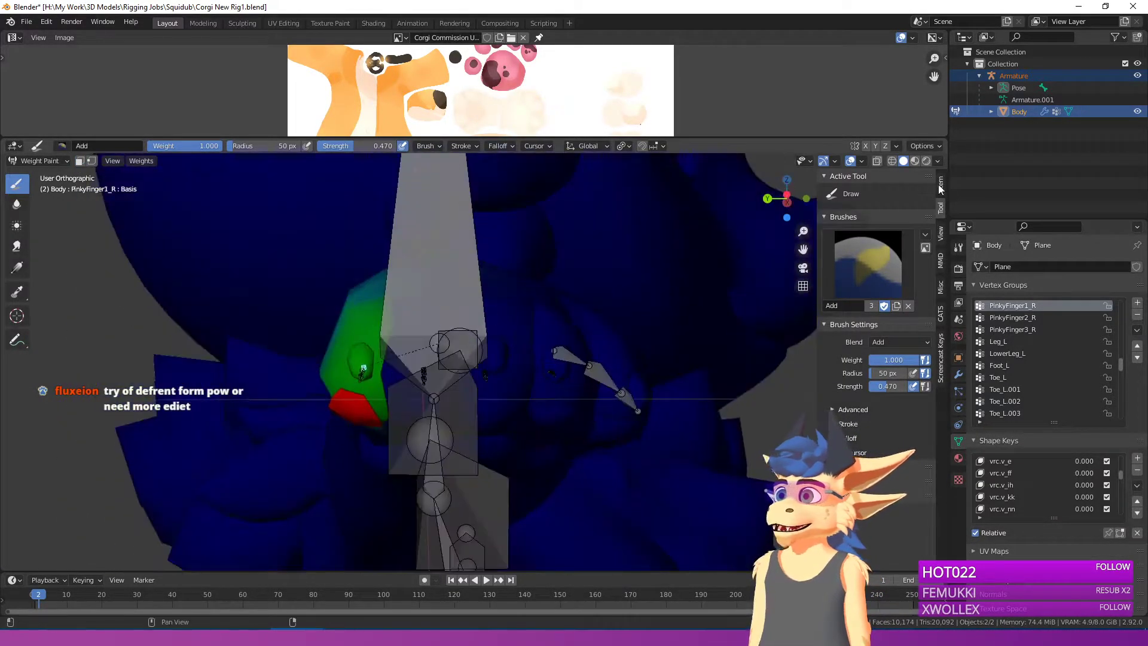
{"action": "left_click", "coordinate": [850, 160]}
{"action": "middle_click_drag", "start_coordinate": [666, 255], "coordinate": [541, 286]}
{"action": "key", "text": "r"}
{"action": "key", "text": "r"}
{"action": "right_click", "coordinate": [501, 402]}
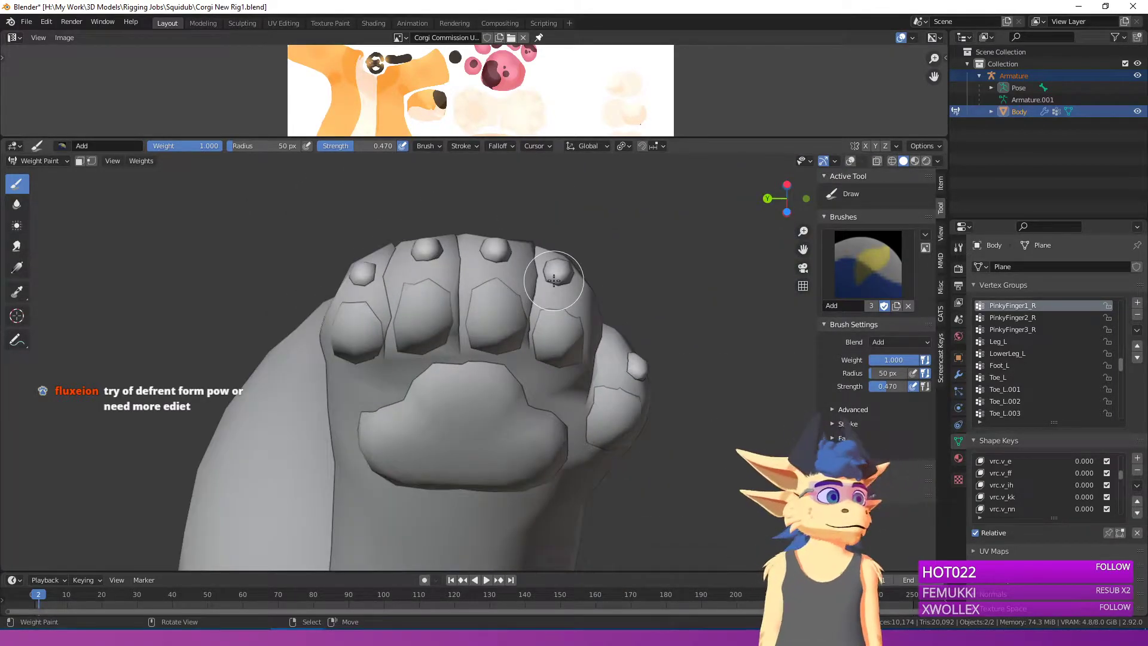
{"action": "left_click", "coordinate": [845, 162]}
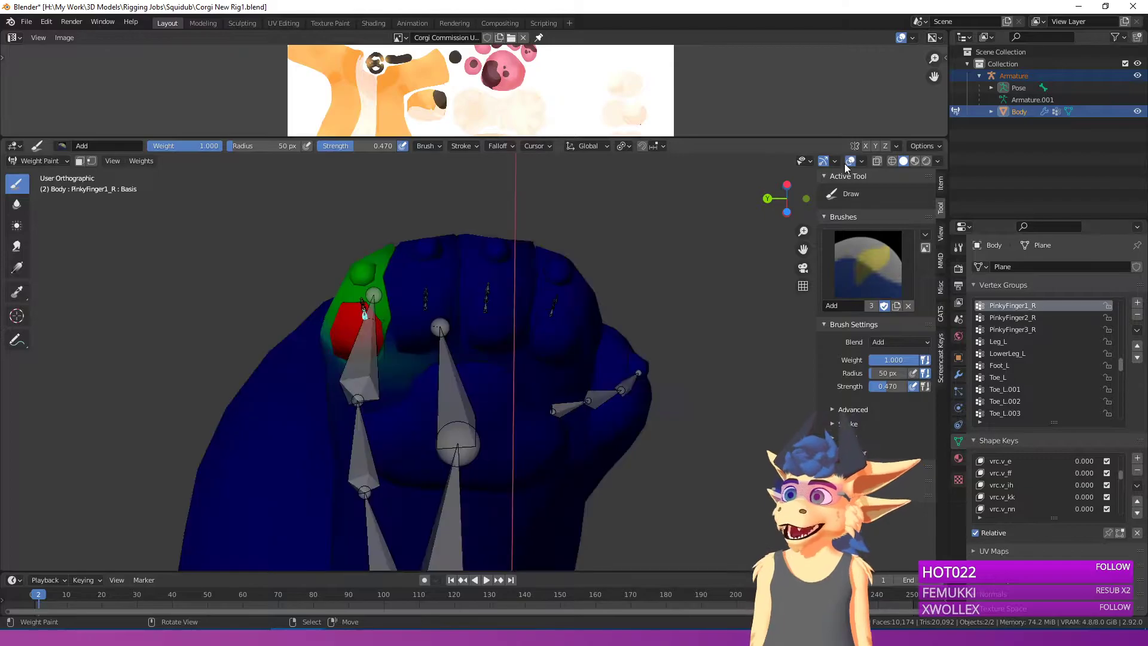
Step: Trackball-rotate the RightWrist bone by -138° and 74.5° to test how the paw bends
{"action": "left_click", "coordinate": [551, 315], "text": "ctrl"}
{"action": "left_click", "coordinate": [467, 392], "text": "ctrl"}
{"action": "key", "text": "r"}
{"action": "key", "text": "r"}
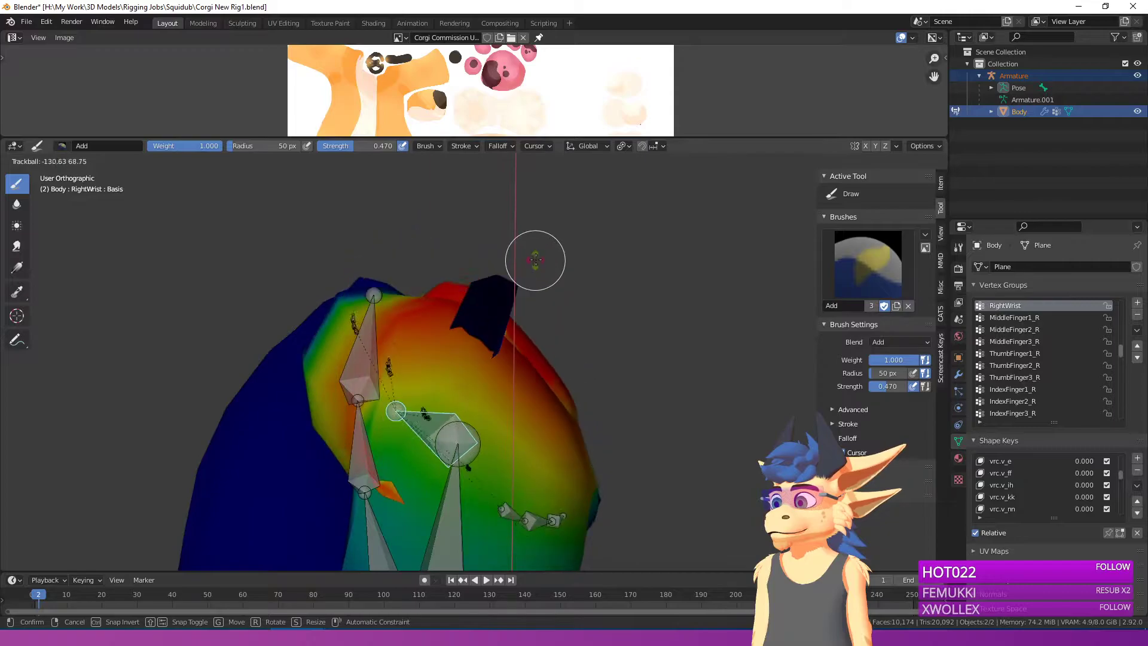
{"action": "left_click", "coordinate": [522, 287]}
Step: Blur the RightWrist weights around the bent wrist and inspect the result in Solid shading
{"action": "mouse_move", "coordinate": [522, 286]}
{"action": "middle_mouse_down"}
{"action": "mouse_move", "coordinate": [580, 358]}
{"action": "mouse_move", "coordinate": [172, 267]}
{"action": "middle_mouse_up"}
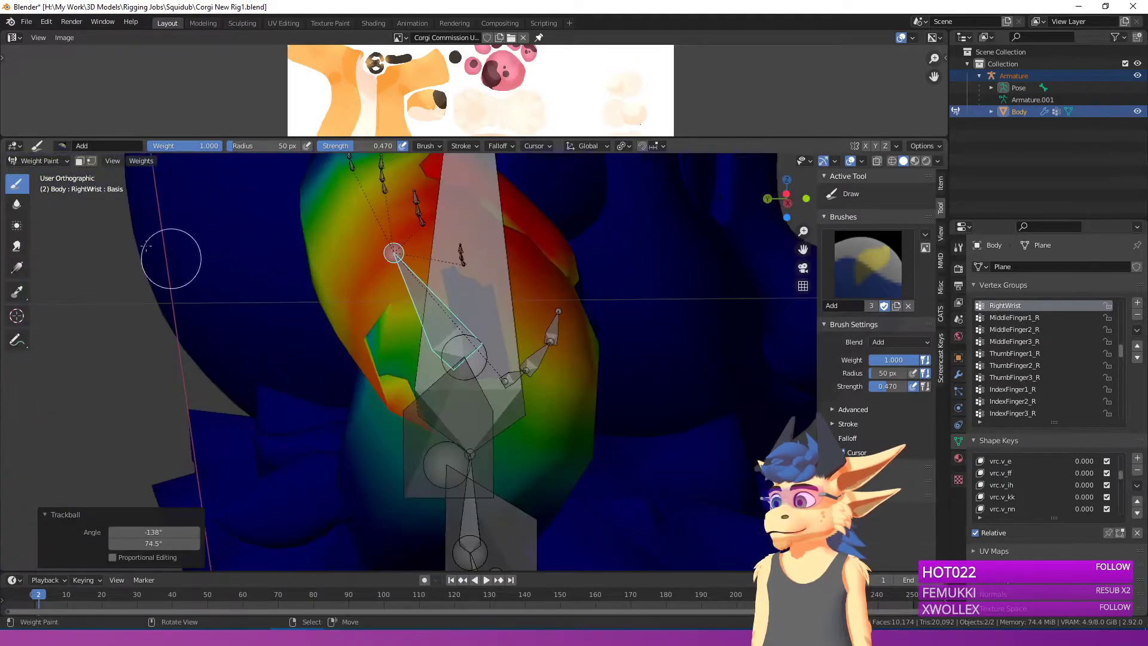
{"action": "left_click", "coordinate": [16, 204]}
{"action": "left_click_drag", "start_coordinate": [483, 331], "coordinate": [454, 345]}
{"action": "middle_click_drag", "start_coordinate": [508, 342], "coordinate": [517, 335]}
{"action": "key", "text": "z"}
{"action": "left_click", "coordinate": [436, 302]}
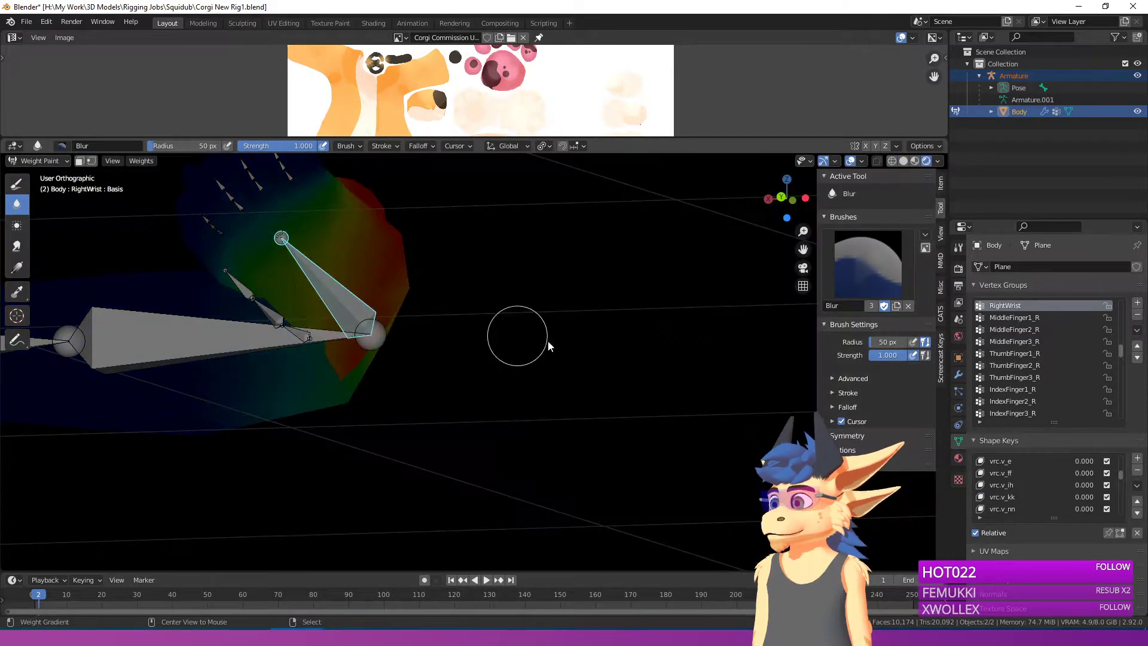
{"action": "key", "text": "z"}
{"action": "left_click", "coordinate": [594, 326]}
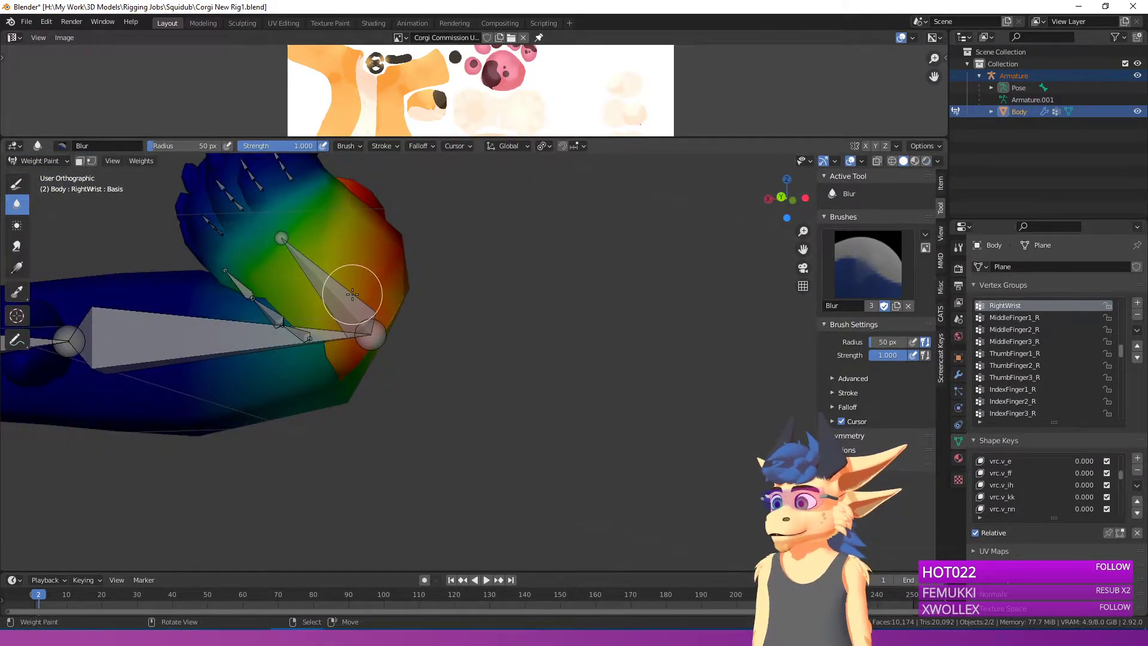
Step: Clear the RightWrist bone's rotation to restore the arm's straight pose
{"action": "key", "text": "alt+r"}
{"action": "scroll", "coordinate": [383, 317], "scroll_direction": "down", "scroll_amount": 2}
{"action": "middle_click_drag", "start_coordinate": [329, 314], "coordinate": [589, 363]}
{"action": "scroll", "coordinate": [325, 351], "scroll_direction": "down", "scroll_amount": 2}
{"action": "middle_click_drag", "start_coordinate": [141, 282], "coordinate": [565, 318], "text": "shift"}
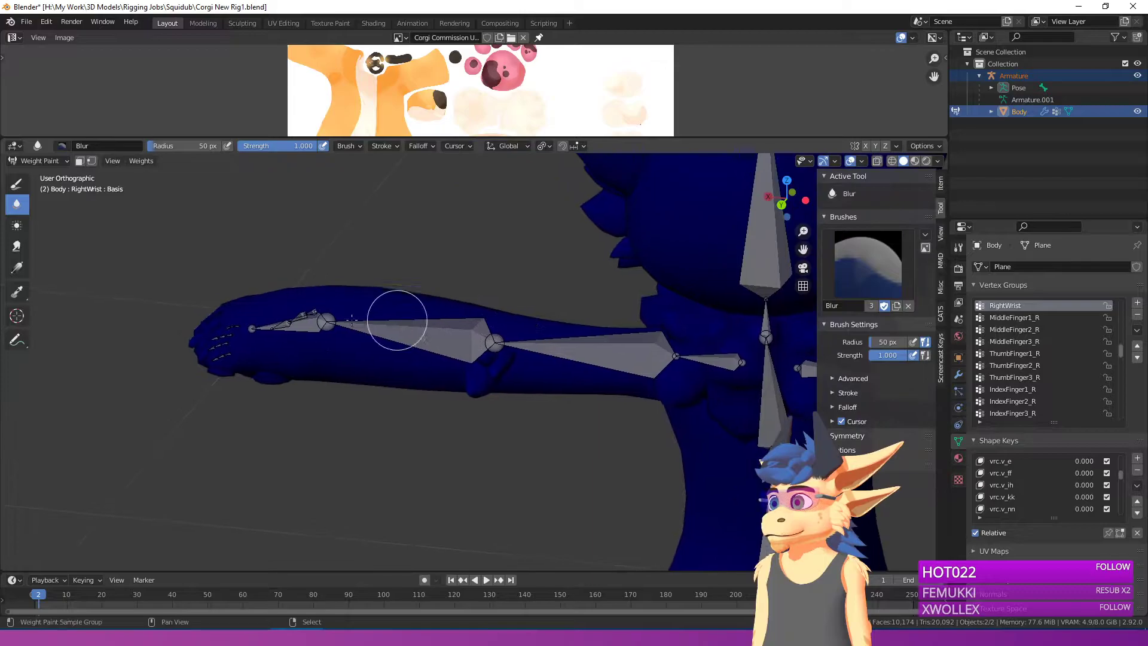
Step: Select the left paw's MiddleFinger1_L bone, extend the selection to all bones, and test the deformation with a temporary trackball rotation
{"action": "left_click", "coordinate": [294, 321], "text": "ctrl"}
{"action": "middle_click_drag", "start_coordinate": [307, 320], "coordinate": [520, 382]}
{"action": "left_click", "coordinate": [466, 469], "text": "ctrl"}
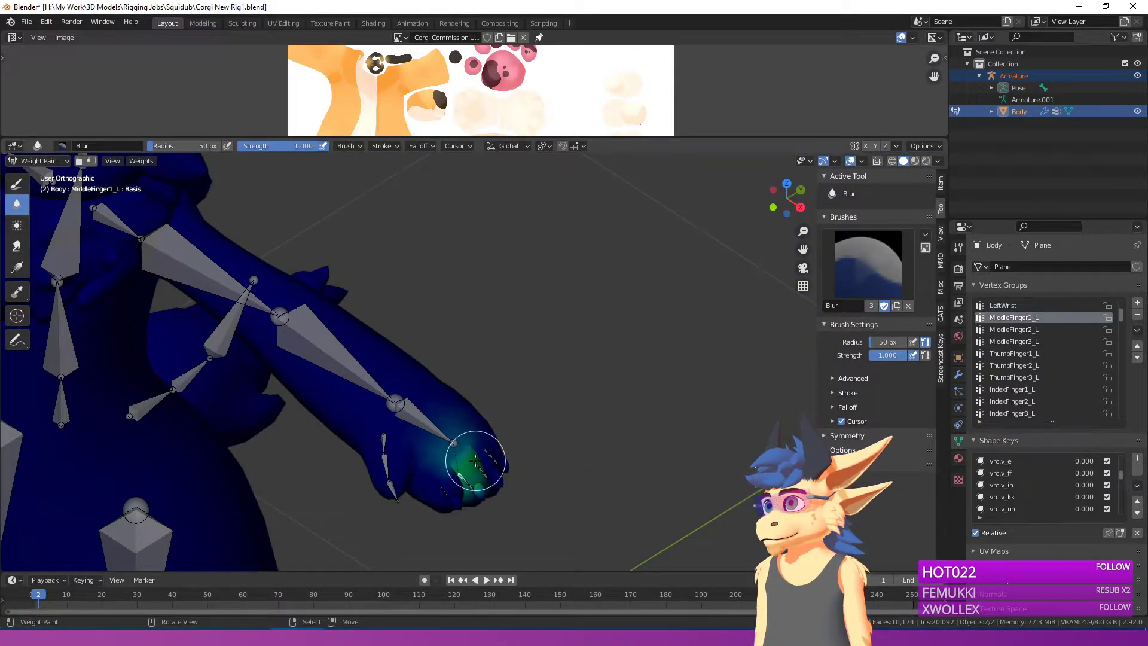
{"action": "left_click", "coordinate": [477, 461], "text": "ctrl"}
{"action": "left_click", "coordinate": [483, 461], "text": "ctrl"}
{"action": "middle_click_drag", "start_coordinate": [482, 460], "coordinate": [531, 334]}
{"action": "key", "text": "a"}
{"action": "key", "text": "r"}
{"action": "key", "text": "r"}
{"action": "right_click", "coordinate": [460, 296]}
Step: Select both wrist bones and temporarily rotate them together to compare how the two paws bend
{"action": "left_click", "coordinate": [477, 388], "text": "ctrl"}
{"action": "middle_click_drag", "start_coordinate": [477, 388], "coordinate": [423, 346]}
{"action": "left_click", "coordinate": [333, 274], "text": "ctrl"}
{"action": "middle_click_drag", "start_coordinate": [333, 274], "coordinate": [449, 254]}
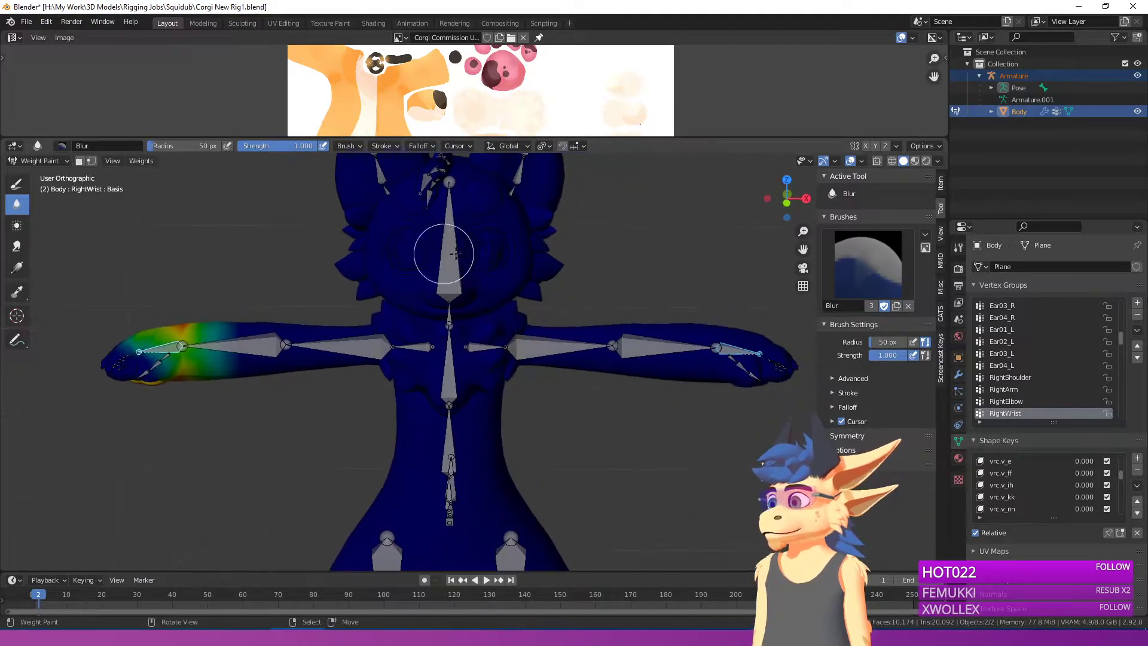
{"action": "key", "text": "r"}
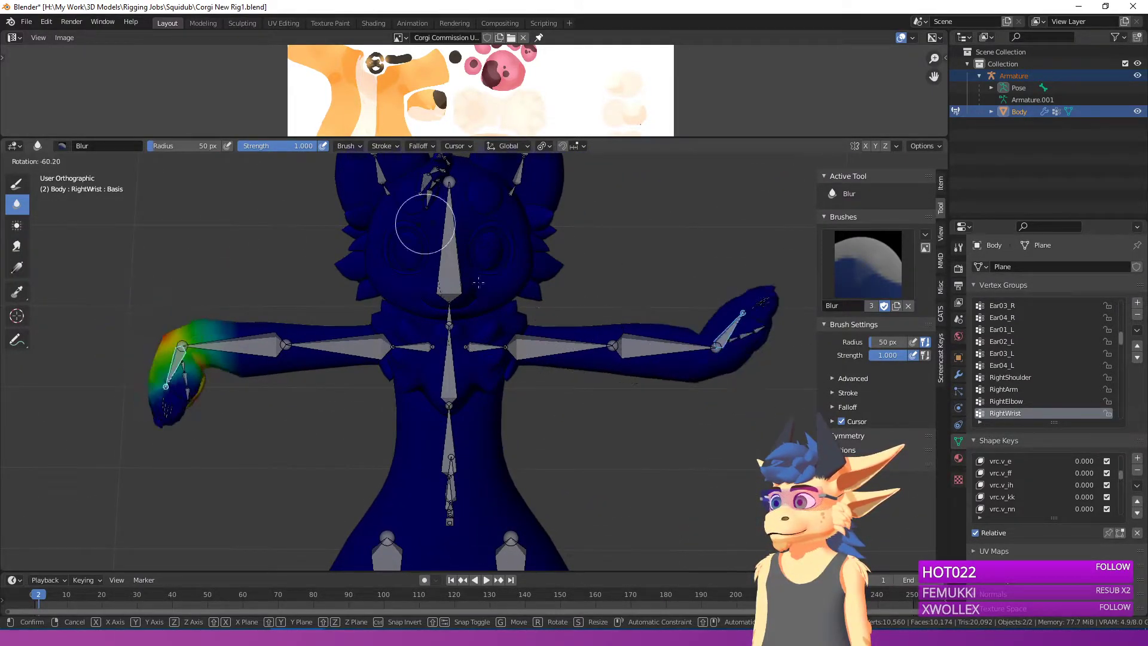
{"action": "right_click", "coordinate": [673, 387]}
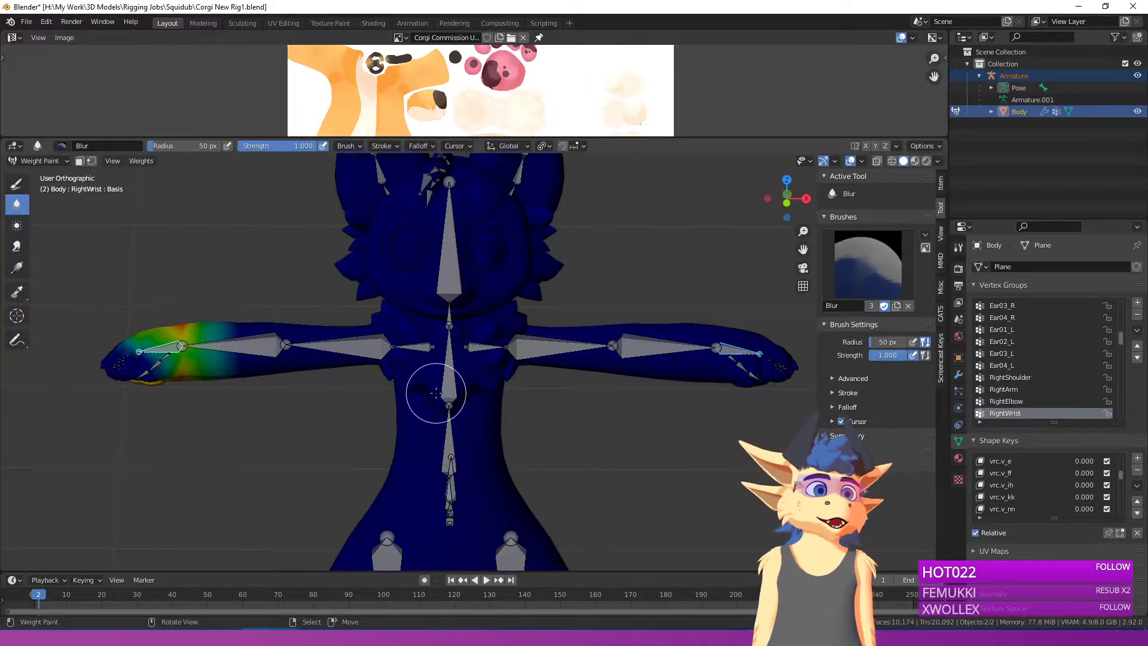
Step: Switch the body from Weight Paint to Object Mode and make the armature the active object
{"action": "middle_click_drag", "start_coordinate": [615, 276], "coordinate": [548, 284]}
{"action": "scroll", "coordinate": [548, 284], "scroll_direction": "up", "scroll_amount": 3}
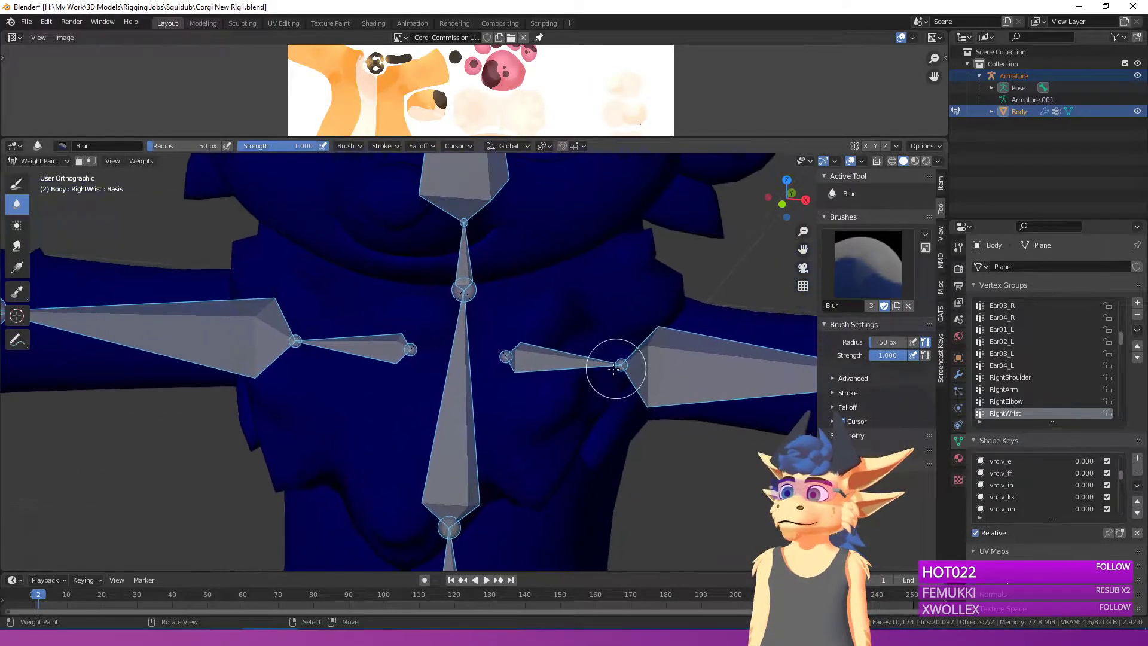
{"action": "scroll", "coordinate": [610, 371], "scroll_direction": "down", "scroll_amount": 3}
{"action": "left_click", "coordinate": [13, 161]}
{"action": "left_click", "coordinate": [46, 184]}
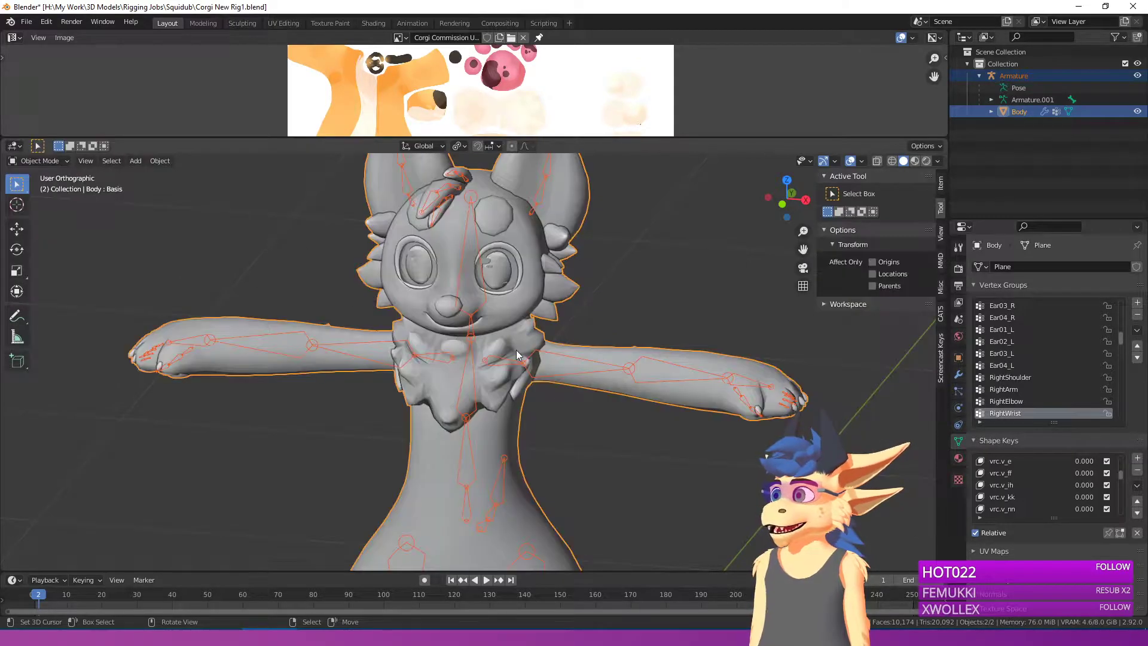
{"action": "left_click", "coordinate": [505, 361], "text": "shift"}
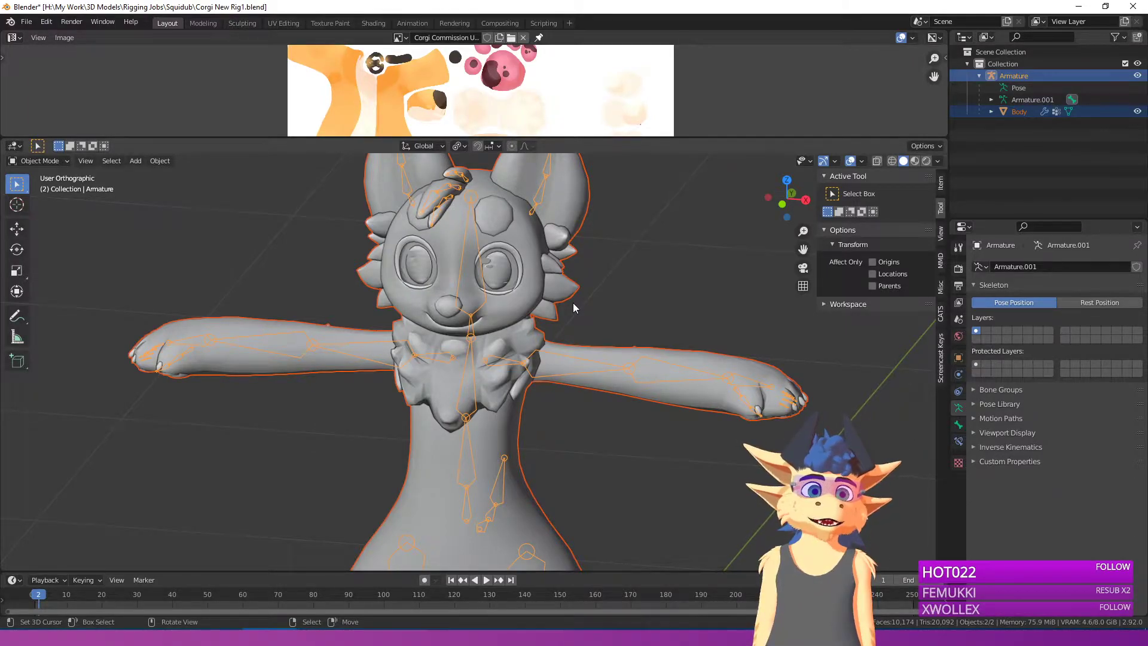
{"action": "key", "text": "KP_1"}
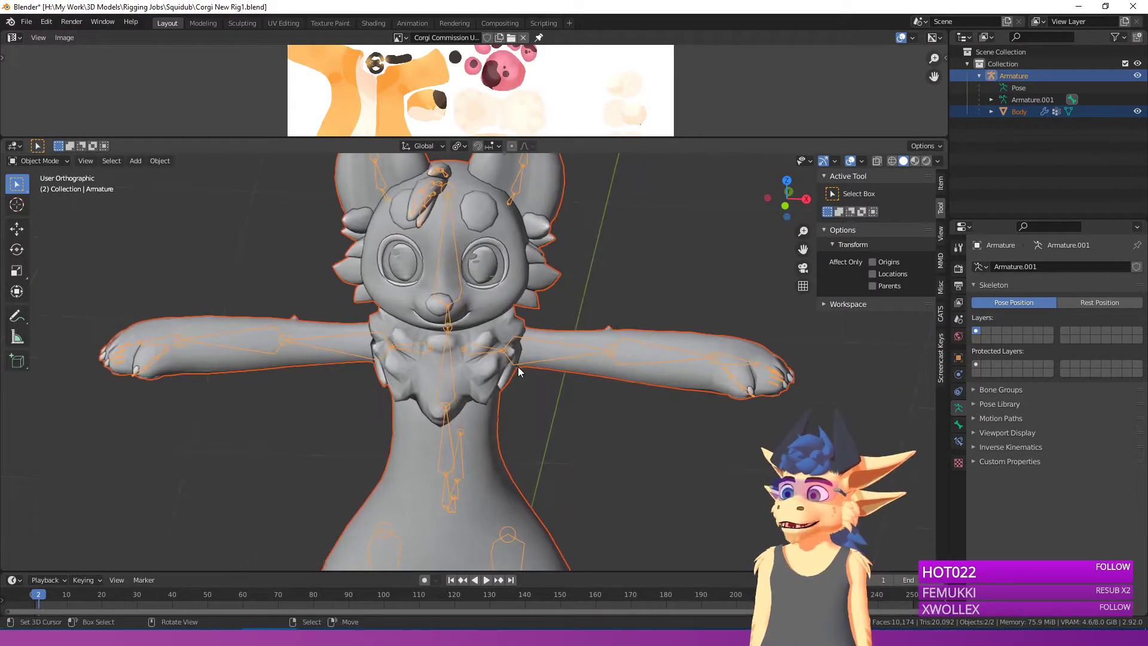
Step: Add a UV sphere to the scene with 16 segments and 8 rings
{"action": "scroll", "coordinate": [446, 278], "scroll_direction": "down", "scroll_amount": 5}
{"action": "middle_click_drag", "start_coordinate": [468, 304], "coordinate": [465, 372]}
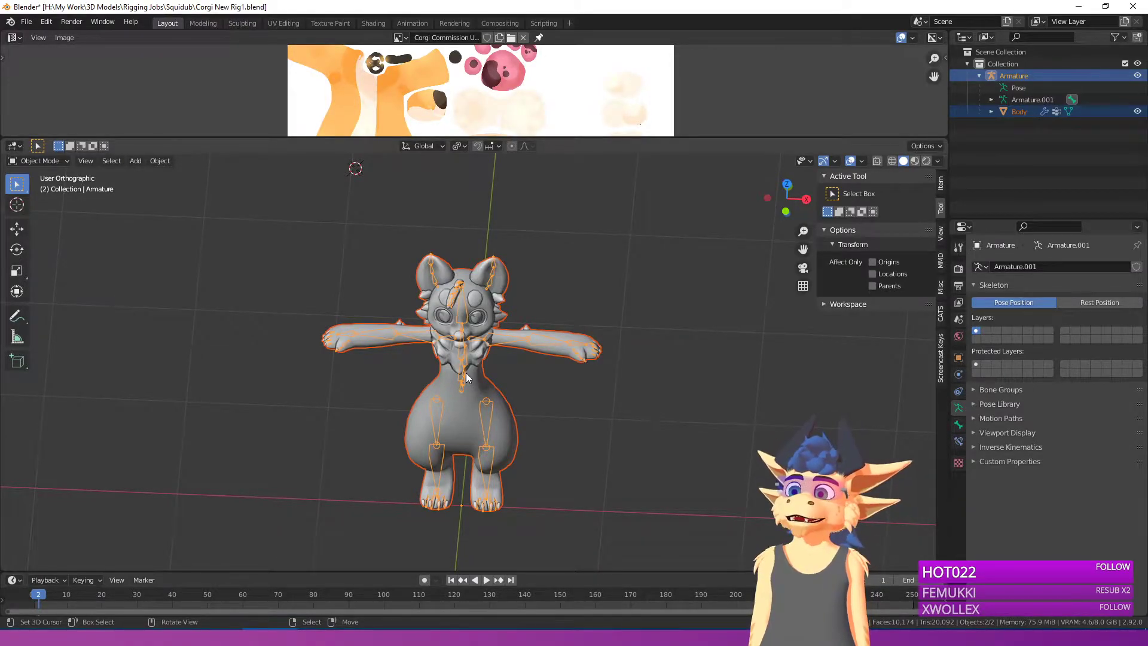
{"action": "middle_click_drag", "start_coordinate": [465, 372], "coordinate": [422, 395]}
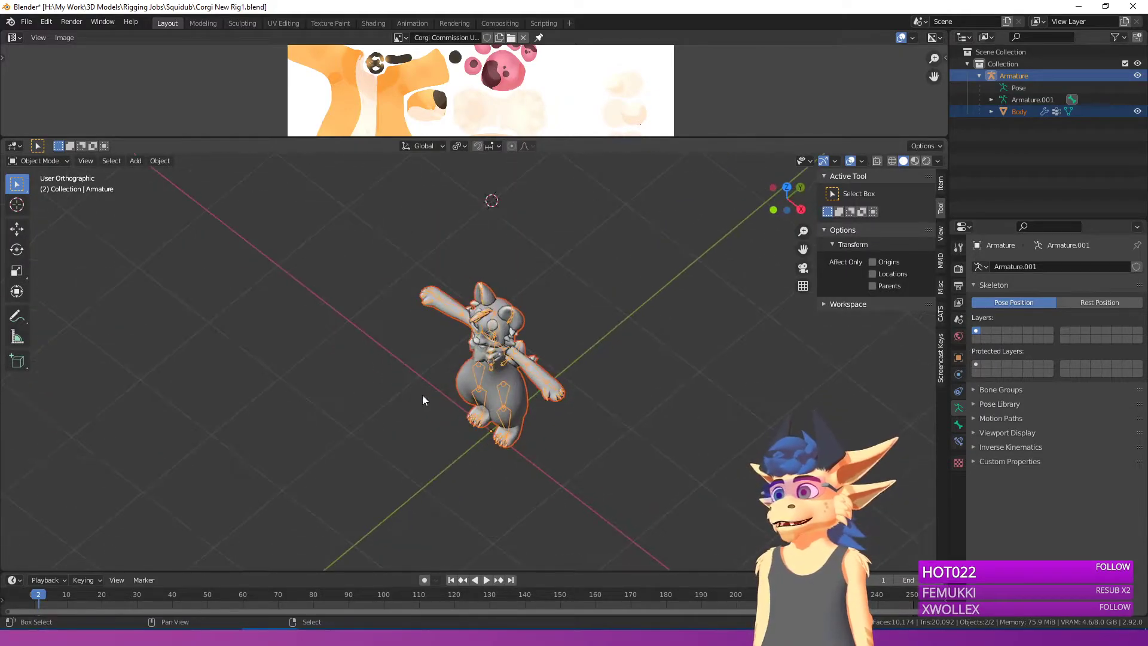
{"action": "key", "text": "shift+a"}
{"action": "mouse_move", "coordinate": [421, 385]}
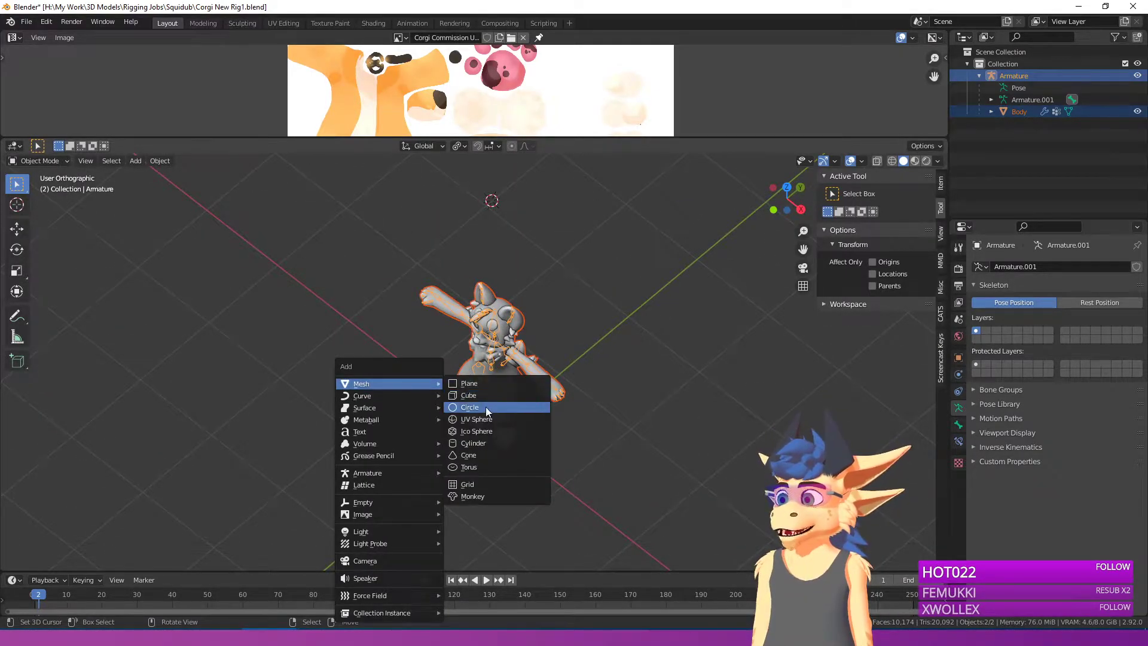
{"action": "left_click", "coordinate": [483, 420]}
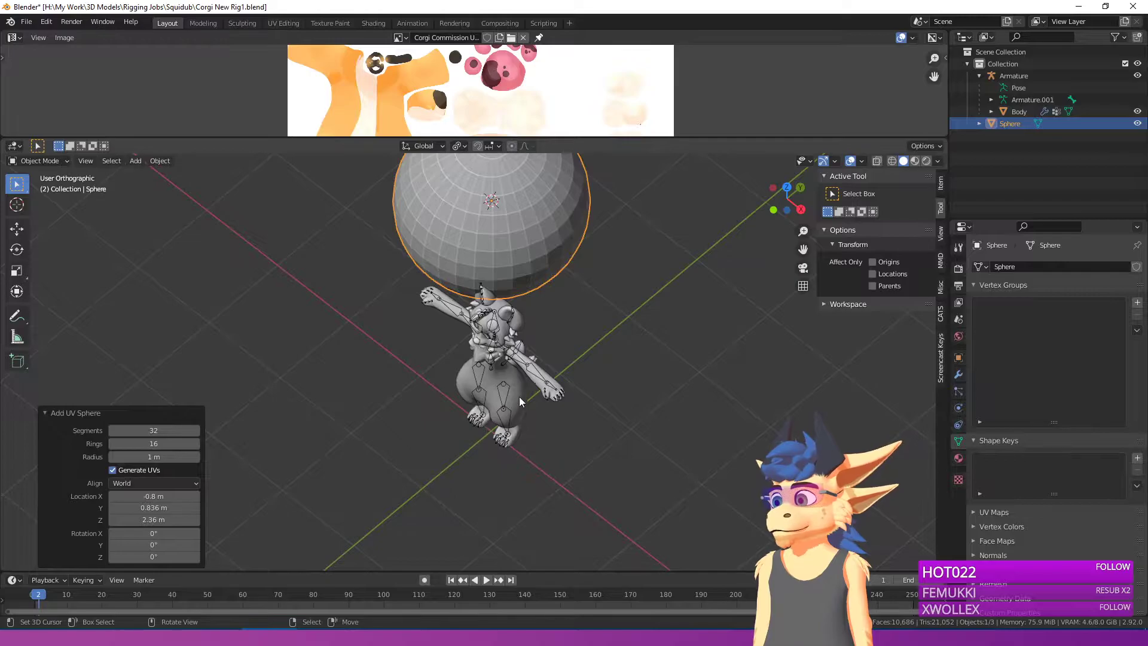
{"action": "middle_click_drag", "start_coordinate": [519, 397], "coordinate": [307, 401]}
{"action": "left_click", "coordinate": [171, 430]}
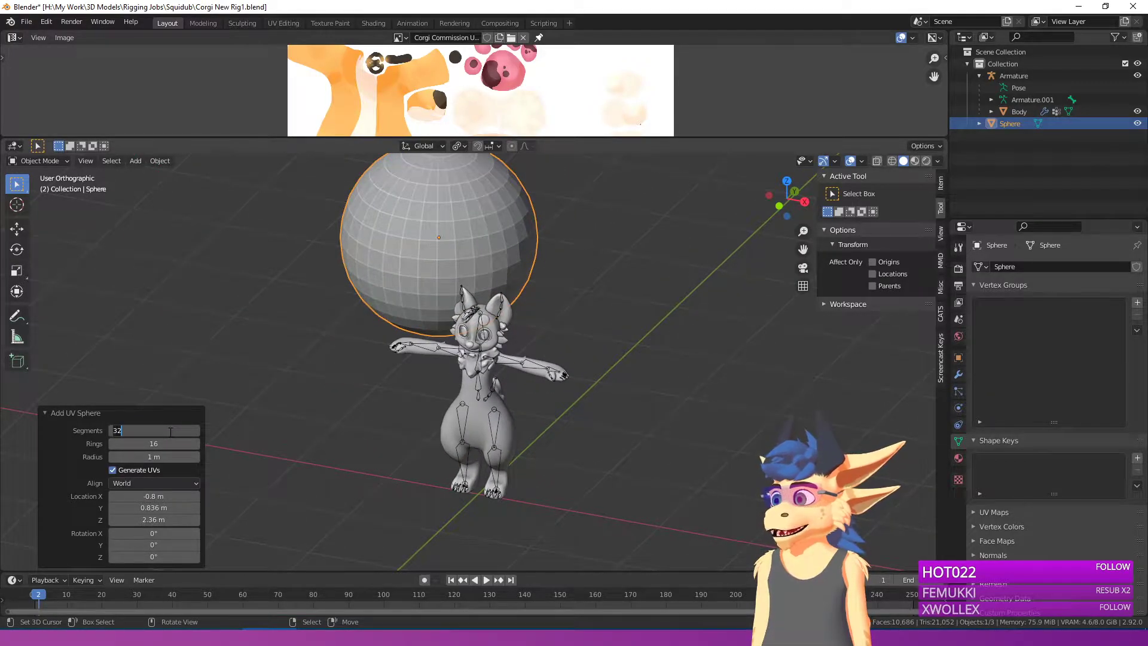
{"action": "key", "text": "Tab"}
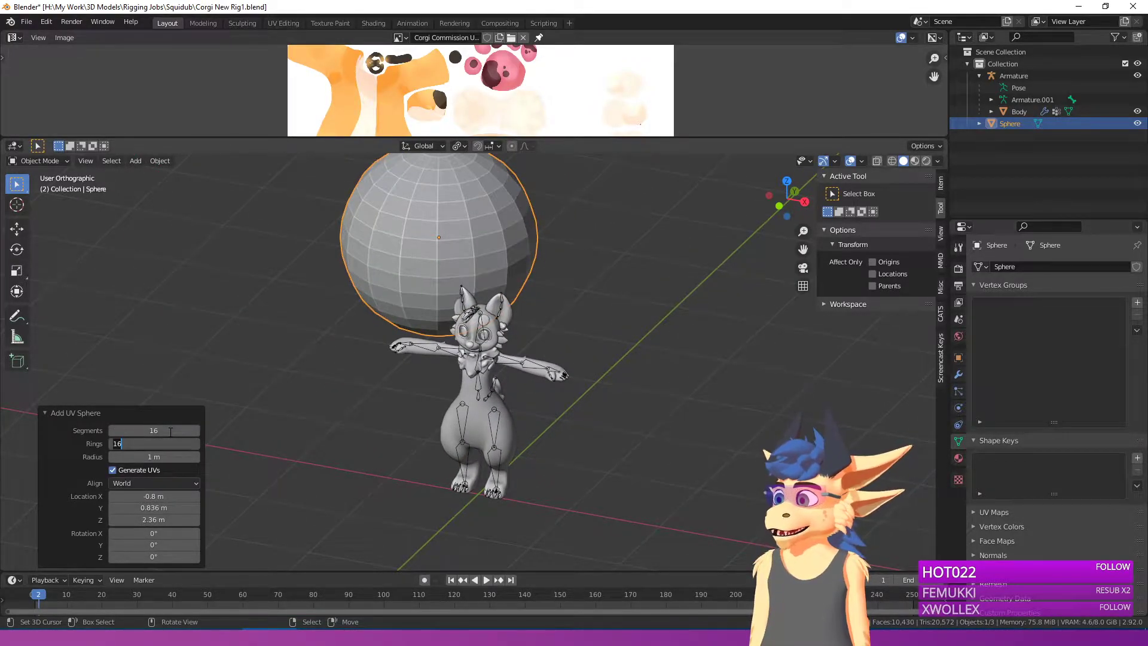
{"action": "type", "text": "8"}
{"action": "key", "text": "Return"}
Step: Scale the sphere's whole mesh down in Edit Mode to somewhat smaller than the character's head, and return to Object Mode
{"action": "middle_click_drag", "start_coordinate": [311, 293], "coordinate": [251, 246]}
{"action": "key", "text": "Tab"}
{"action": "middle_click_drag", "start_coordinate": [560, 313], "coordinate": [523, 311]}
{"action": "key", "text": "s"}
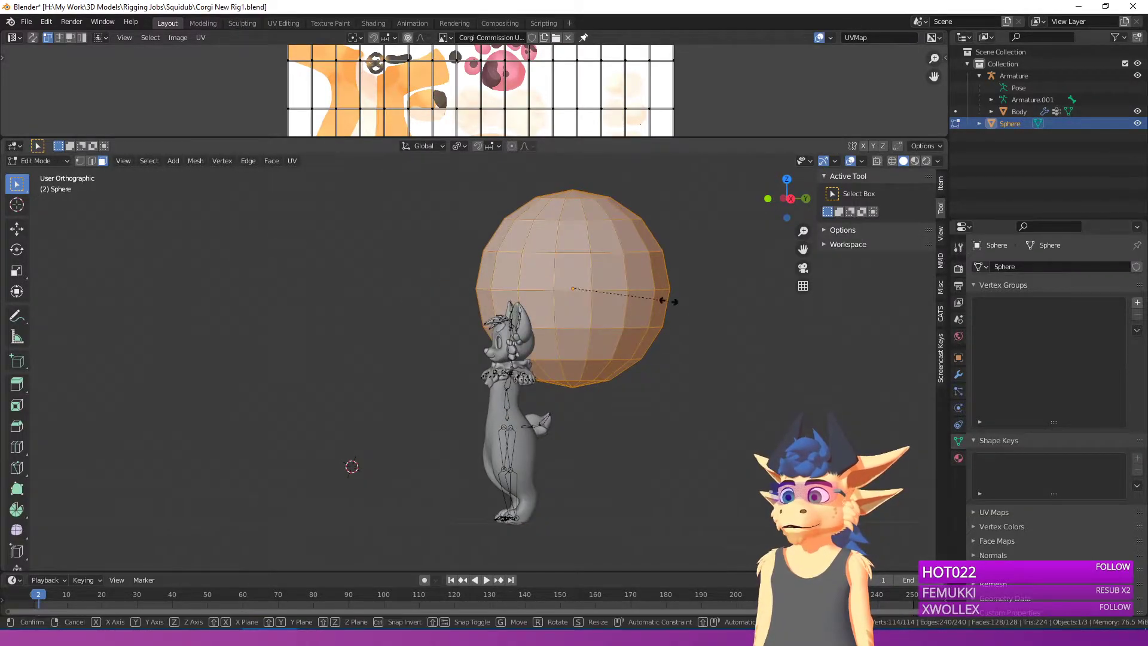
{"action": "left_click", "coordinate": [577, 300]}
{"action": "scroll", "coordinate": [621, 285], "scroll_direction": "up", "scroll_amount": 3}
{"action": "middle_click_drag", "start_coordinate": [625, 284], "coordinate": [502, 323]}
{"action": "key", "text": "Tab"}
Step: Move the sphere about -1.39 m along Y and shift it along X towards the character's centre line
{"action": "key", "text": "g"}
{"action": "key", "text": "y"}
{"action": "left_click", "coordinate": [432, 280]}
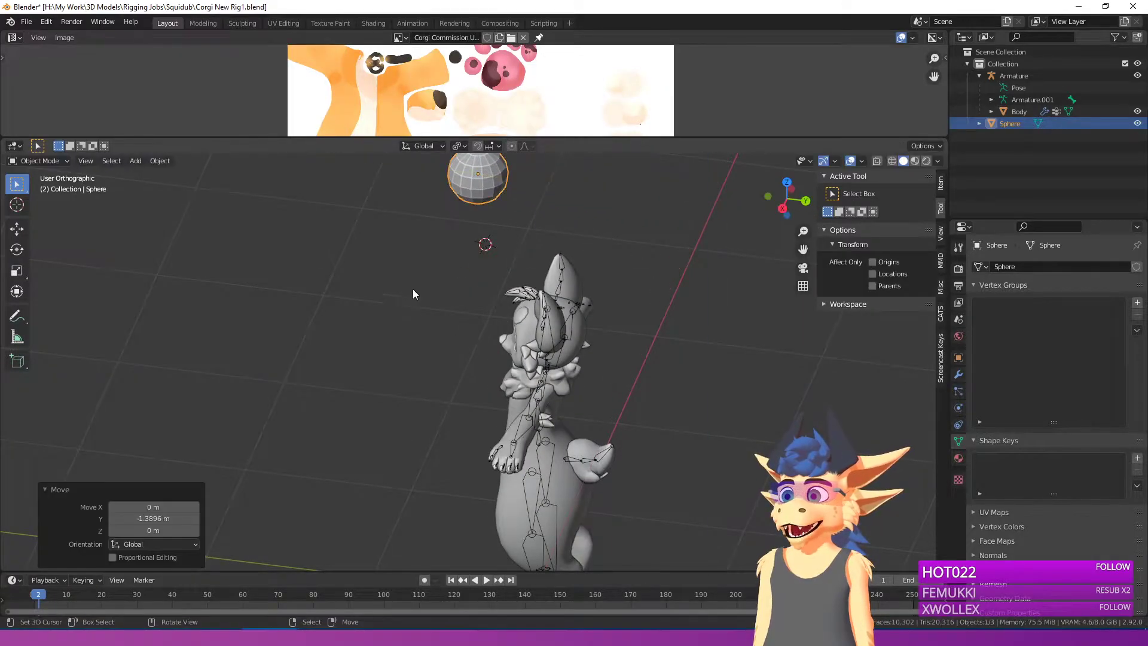
{"action": "middle_click_drag", "start_coordinate": [432, 279], "coordinate": [565, 287]}
{"action": "key", "text": "g"}
{"action": "key", "text": "x"}
{"action": "left_click", "coordinate": [643, 292]}
Step: Shade the sphere smooth and move it about 0.13 m along X
{"action": "middle_click_drag", "start_coordinate": [643, 291], "coordinate": [461, 282]}
{"action": "right_click", "coordinate": [557, 278]}
{"action": "left_click", "coordinate": [557, 278]}
{"action": "key", "text": "g"}
{"action": "key", "text": "x"}
{"action": "left_click", "coordinate": [465, 270]}
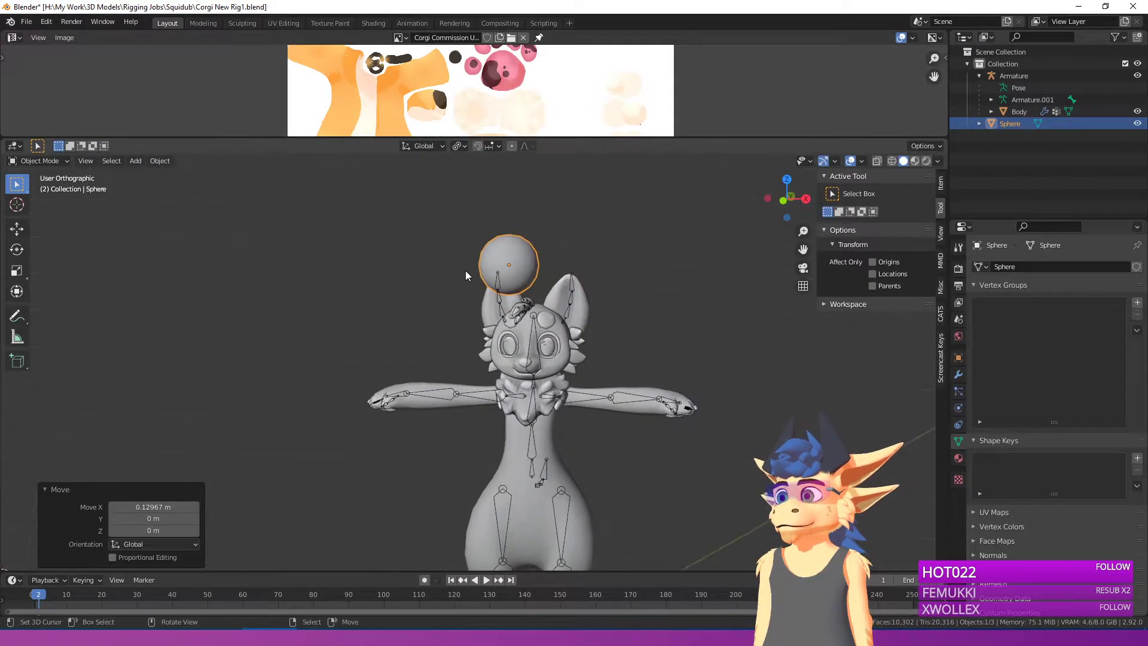
Step: Lower the sphere along Z to just below the snout and move it about 0.21 m along Y
{"action": "key", "text": "KP_1"}
{"action": "key", "text": "g"}
{"action": "key", "text": "z"}
{"action": "left_click", "coordinate": [479, 336]}
{"action": "mouse_move", "coordinate": [478, 336]}
{"action": "middle_mouse_down"}
{"action": "mouse_move", "coordinate": [353, 337]}
{"action": "mouse_move", "coordinate": [478, 339]}
{"action": "middle_mouse_up"}
{"action": "key", "text": "g"}
{"action": "key", "text": "y"}
{"action": "left_click", "coordinate": [402, 336]}
{"action": "scroll", "coordinate": [401, 336], "scroll_direction": "up", "scroll_amount": 2}
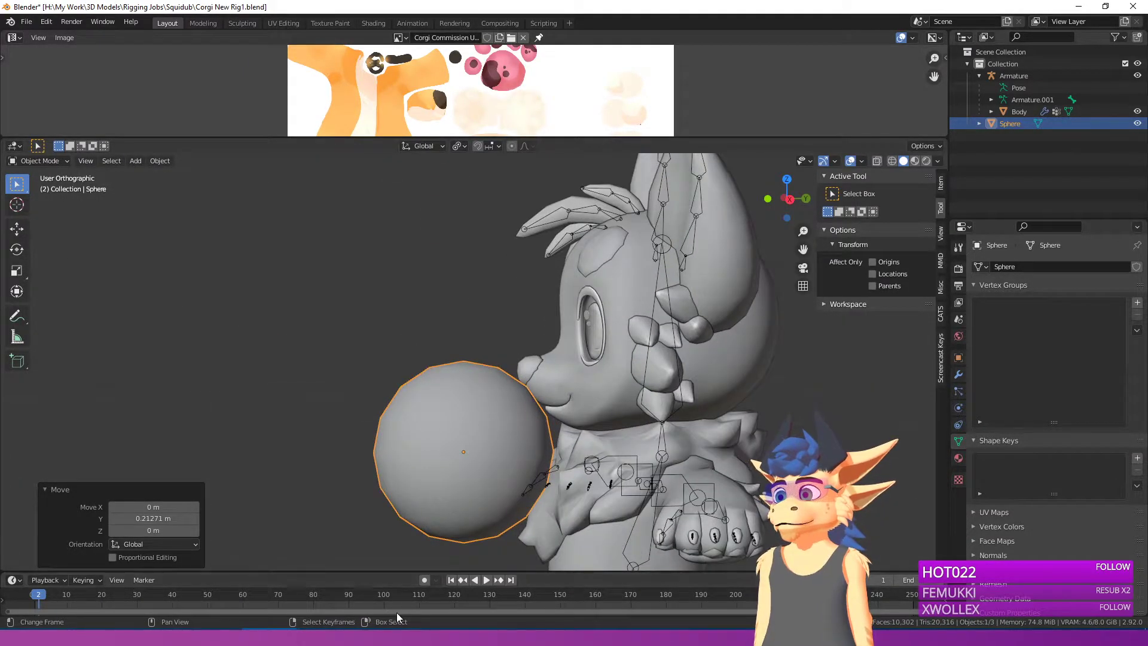
{"action": "scroll", "coordinate": [648, 475], "scroll_direction": "up", "scroll_amount": 3}
Step: Scale the sphere's mesh down to a small ball and centre it on the chest with a 0.025 m move along X
{"action": "key", "text": "Tab"}
{"action": "middle_click_drag", "start_coordinate": [721, 483], "coordinate": [607, 461], "text": "shift"}
{"action": "key", "text": "s"}
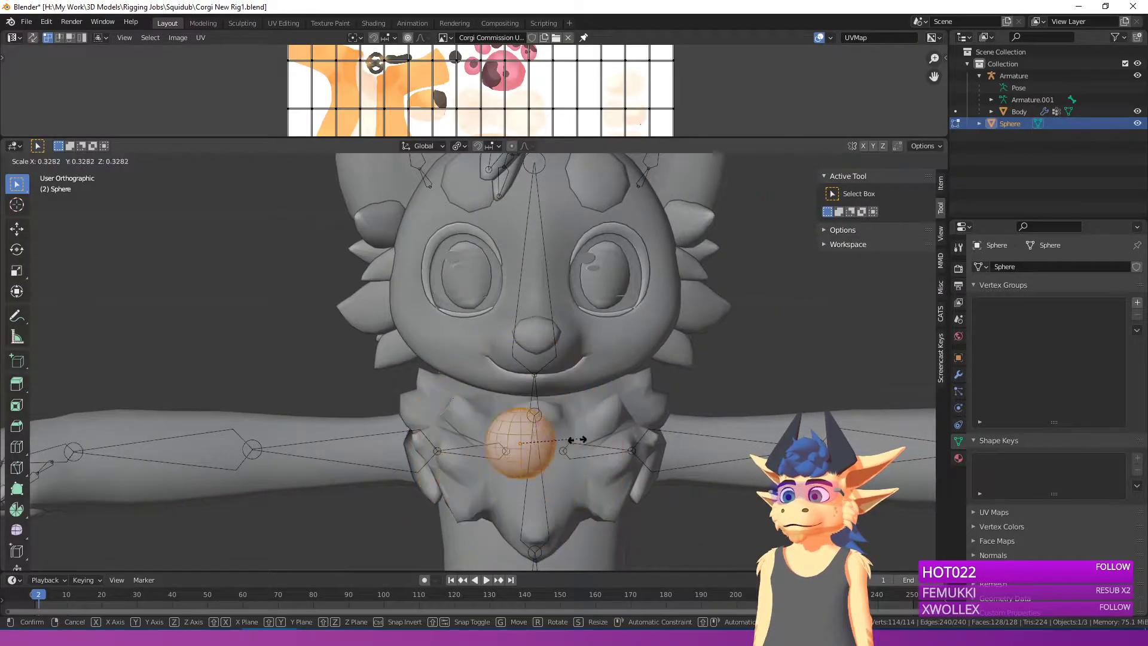
{"action": "left_click", "coordinate": [567, 444]}
{"action": "key", "text": "g"}
{"action": "key", "text": "x"}
{"action": "left_click", "coordinate": [588, 446]}
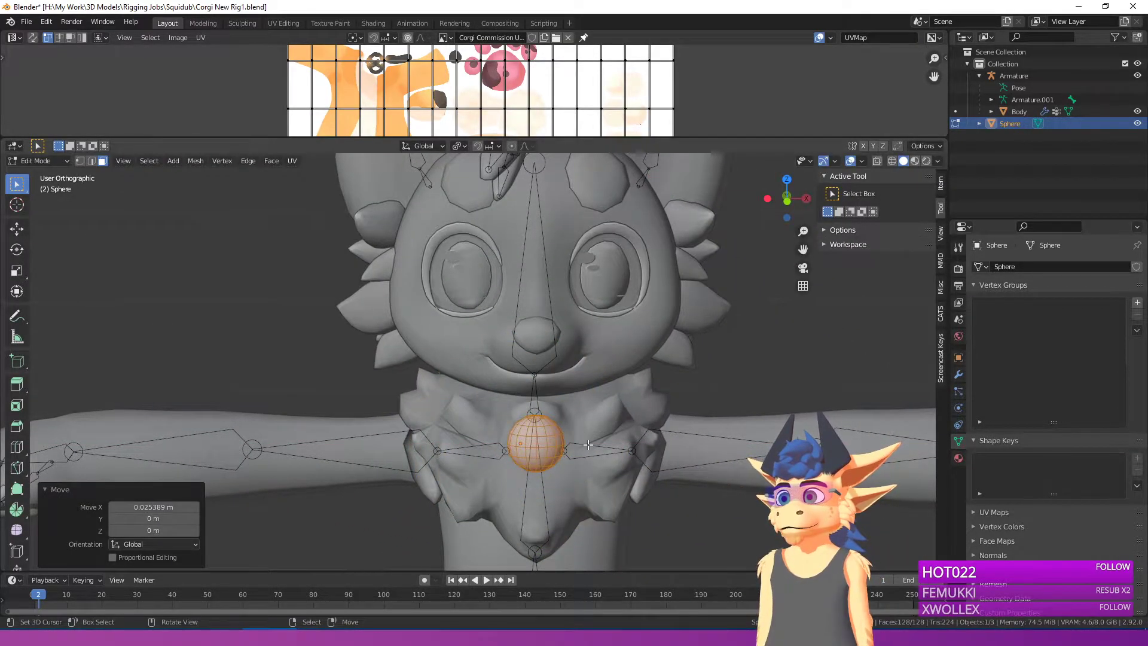
Step: Position the ball right in front of the mouth with moves along Z and Y, including a final 0.005 m along Z
{"action": "key", "text": "KP_1"}
{"action": "key", "text": "g"}
{"action": "key", "text": "z"}
{"action": "left_click", "coordinate": [583, 377]}
{"action": "middle_click_drag", "start_coordinate": [580, 377], "coordinate": [443, 393]}
{"action": "key", "text": "g"}
{"action": "key", "text": "y"}
{"action": "left_click", "coordinate": [539, 394]}
{"action": "middle_click_drag", "start_coordinate": [540, 394], "coordinate": [565, 380]}
{"action": "key", "text": "g"}
{"action": "key", "text": "z"}
{"action": "left_click", "coordinate": [535, 392]}
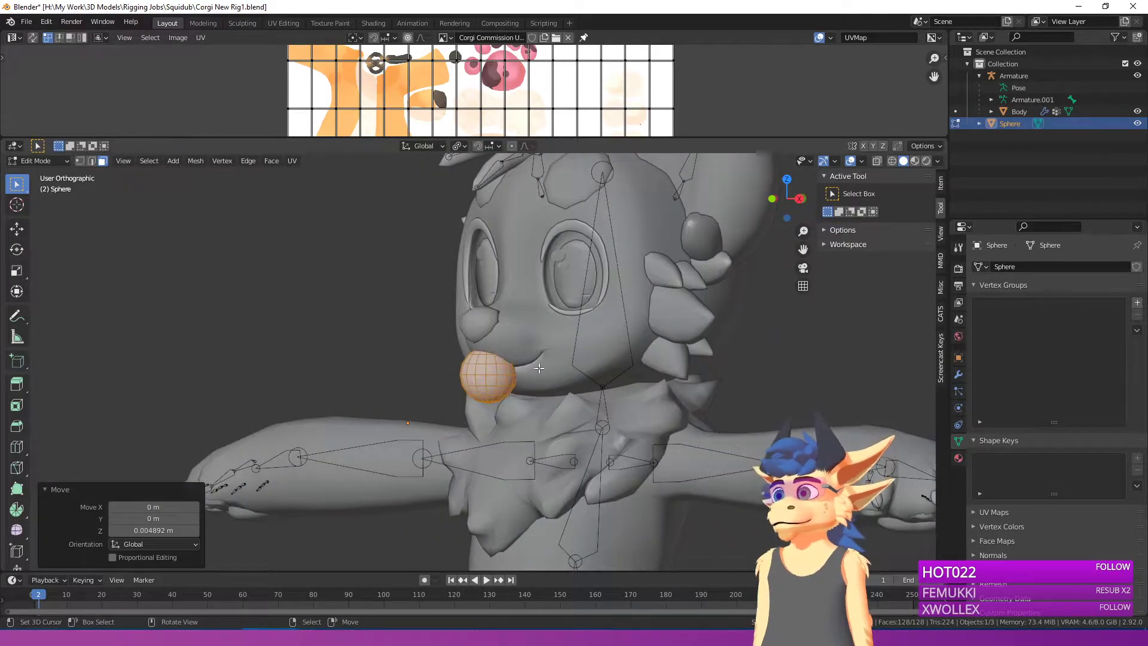
Step: Leave Edit Mode and join the ball into the Body mesh
{"action": "key", "text": "Tab"}
{"action": "right_click", "coordinate": [540, 368]}
{"action": "right_click", "coordinate": [503, 389]}
{"action": "right_click", "coordinate": [569, 373], "text": "shift"}
{"action": "key", "text": "ctrl+j"}
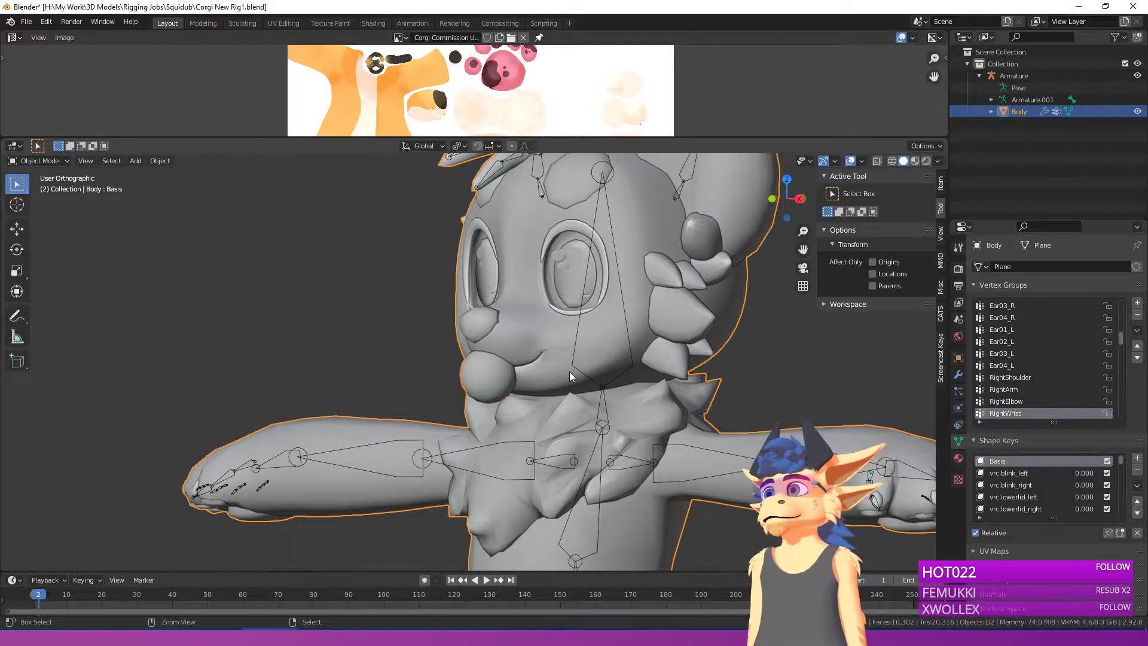
Step: Resize the vertex group and shape key lists and add a new shape key at the end of the Body's list
{"action": "key", "text": "Tab"}
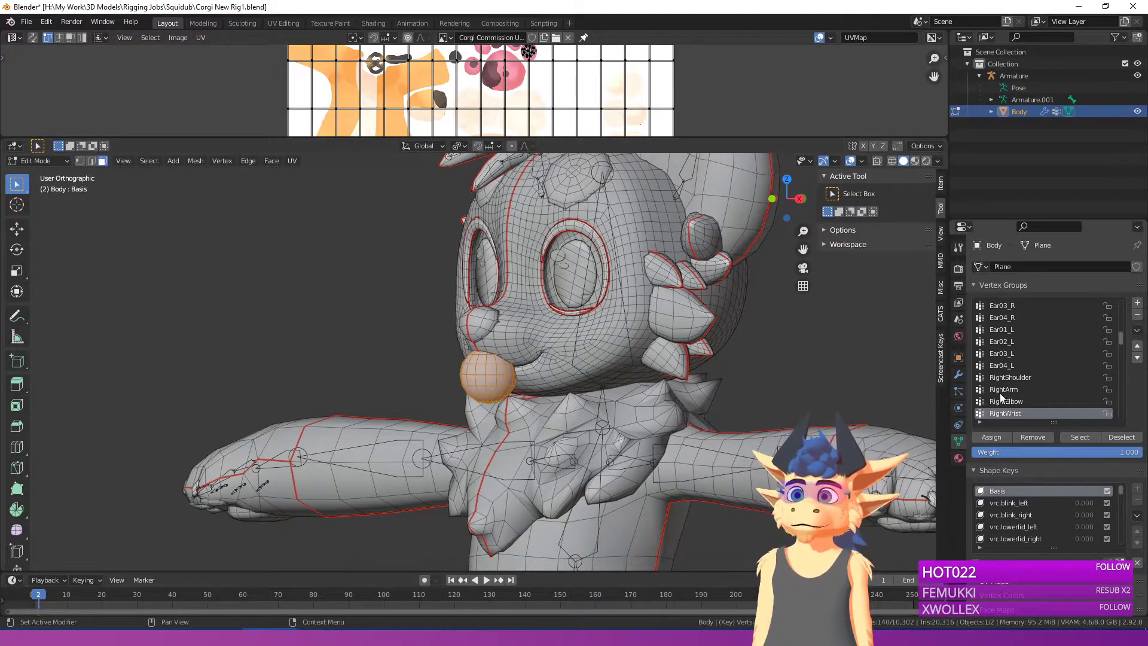
{"action": "scroll", "coordinate": [1036, 520], "scroll_direction": "down", "scroll_amount": 5}
{"action": "scroll", "coordinate": [1024, 393], "scroll_direction": "down", "scroll_amount": 10}
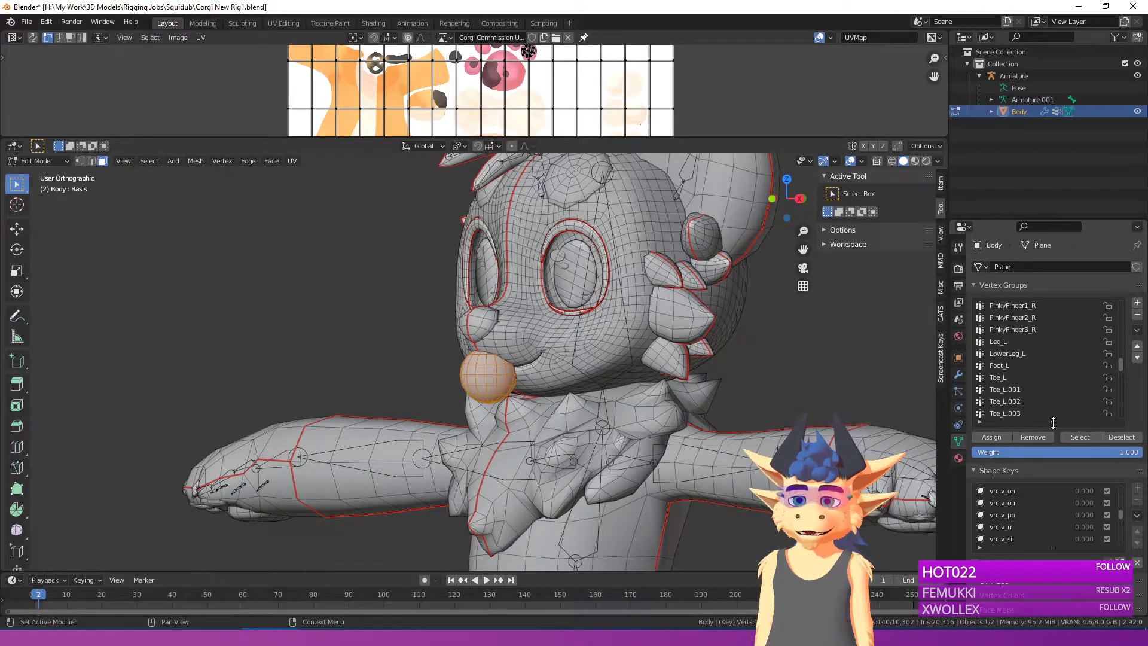
{"action": "left_click_drag", "start_coordinate": [1053, 422], "coordinate": [1053, 363]}
{"action": "scroll", "coordinate": [1067, 486], "scroll_direction": "down", "scroll_amount": 1}
{"action": "left_click_drag", "start_coordinate": [1053, 475], "coordinate": [1053, 546]}
{"action": "key", "text": "Tab"}
{"action": "left_click", "coordinate": [1136, 386]}
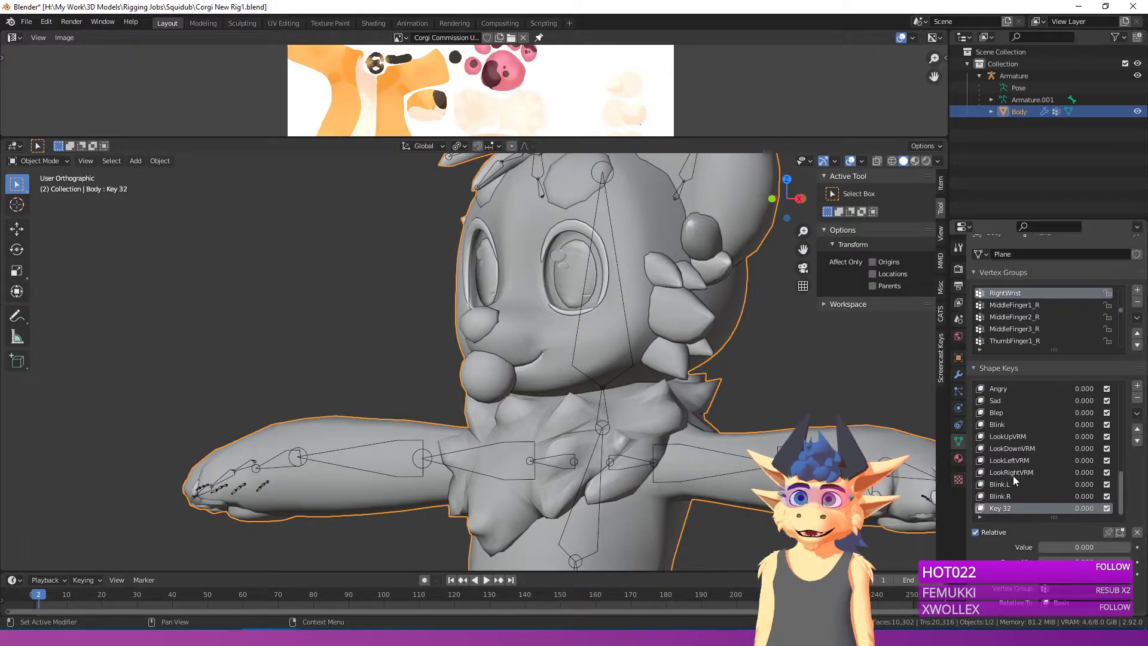
{"action": "scroll", "coordinate": [1011, 477], "scroll_direction": "up", "scroll_amount": 2}
{"action": "scroll", "coordinate": [1010, 476], "scroll_direction": "down", "scroll_amount": 2}
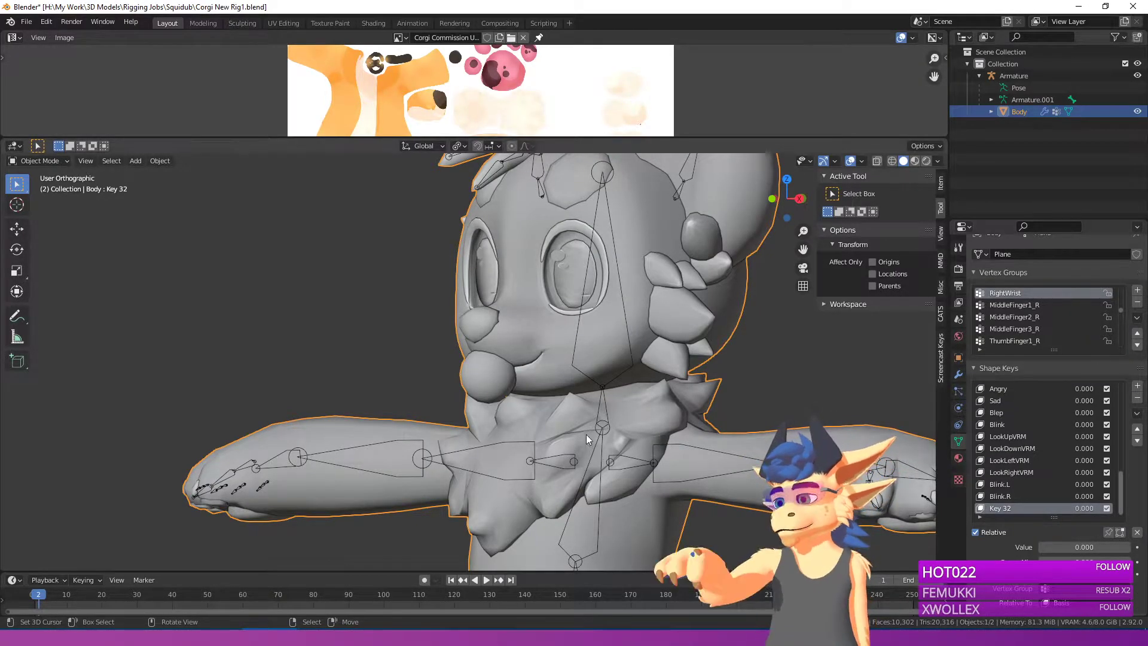
Step: Blend the vrc.v_aa shape into the new shape key for the whole mesh at 1.000, with Add turned off
{"action": "key", "text": "Tab"}
{"action": "key", "text": "ctrl+v"}
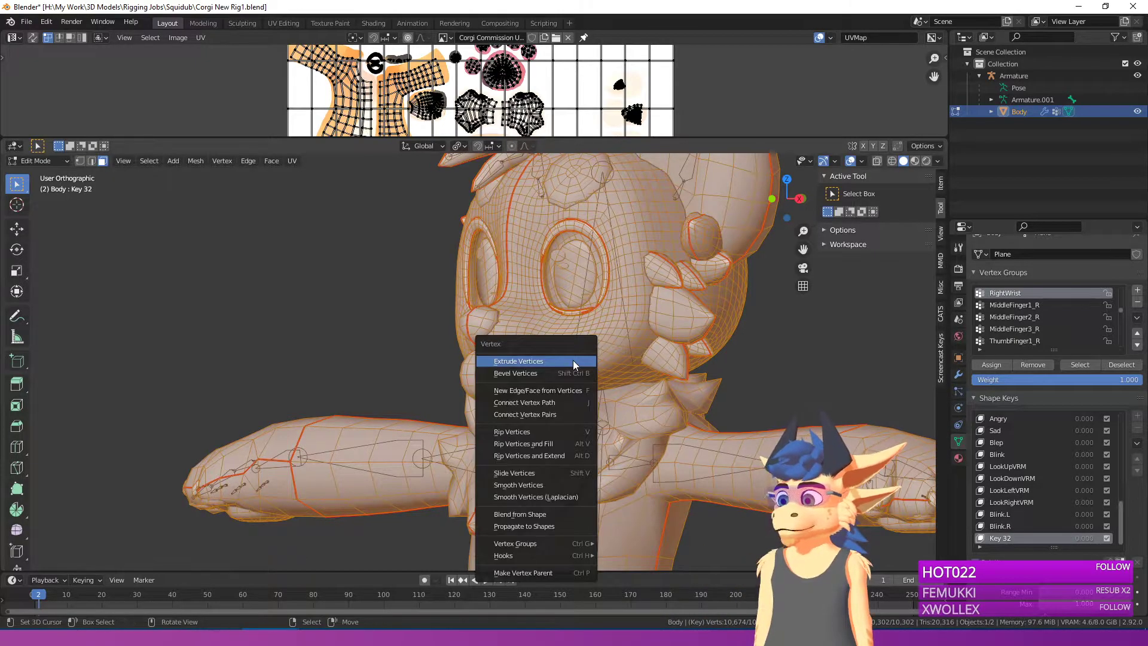
{"action": "left_click", "coordinate": [520, 514]}
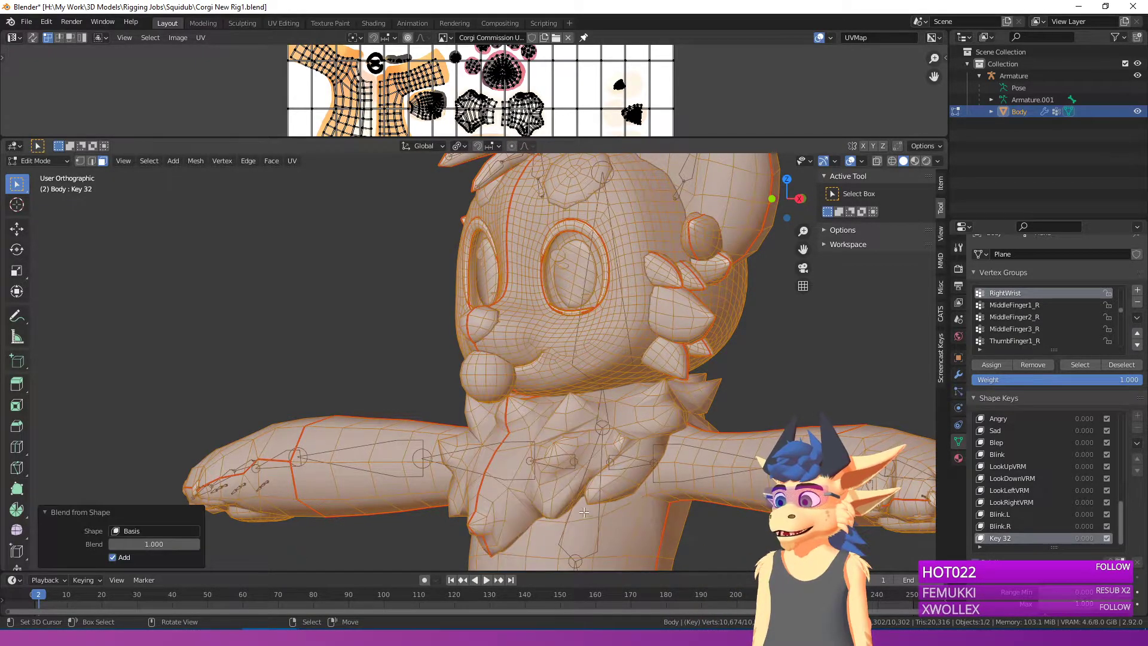
{"action": "left_click", "coordinate": [138, 531]}
{"action": "scroll", "coordinate": [138, 483], "scroll_direction": "down", "scroll_amount": 17}
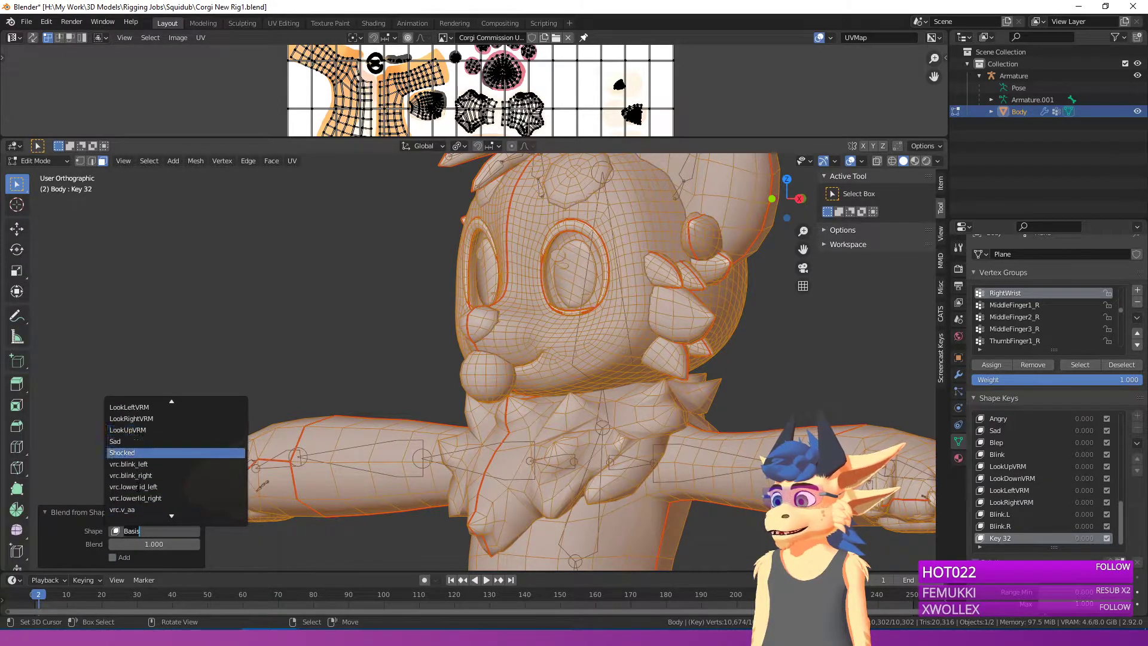
{"action": "scroll", "coordinate": [130, 444], "scroll_direction": "down", "scroll_amount": 6}
{"action": "left_click", "coordinate": [131, 443]}
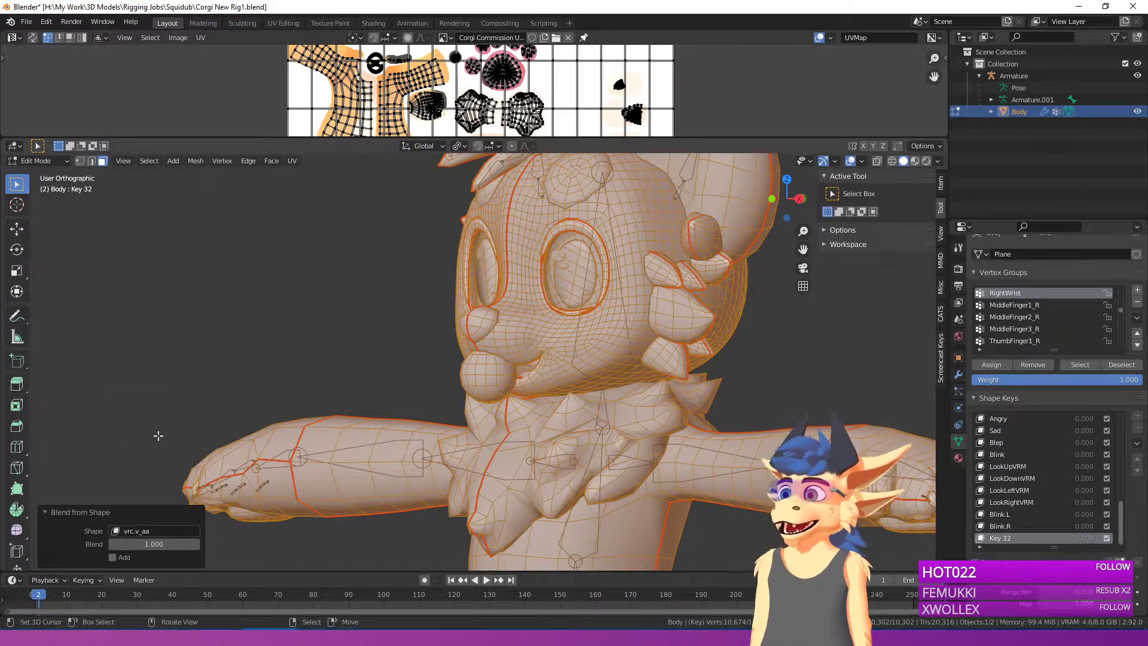
Step: Examine the mouth and ball from several angles in Edit Mode and in Object Mode
{"action": "scroll", "coordinate": [559, 372], "scroll_direction": "up", "scroll_amount": 3}
{"action": "middle_click_drag", "start_coordinate": [596, 369], "coordinate": [502, 396]}
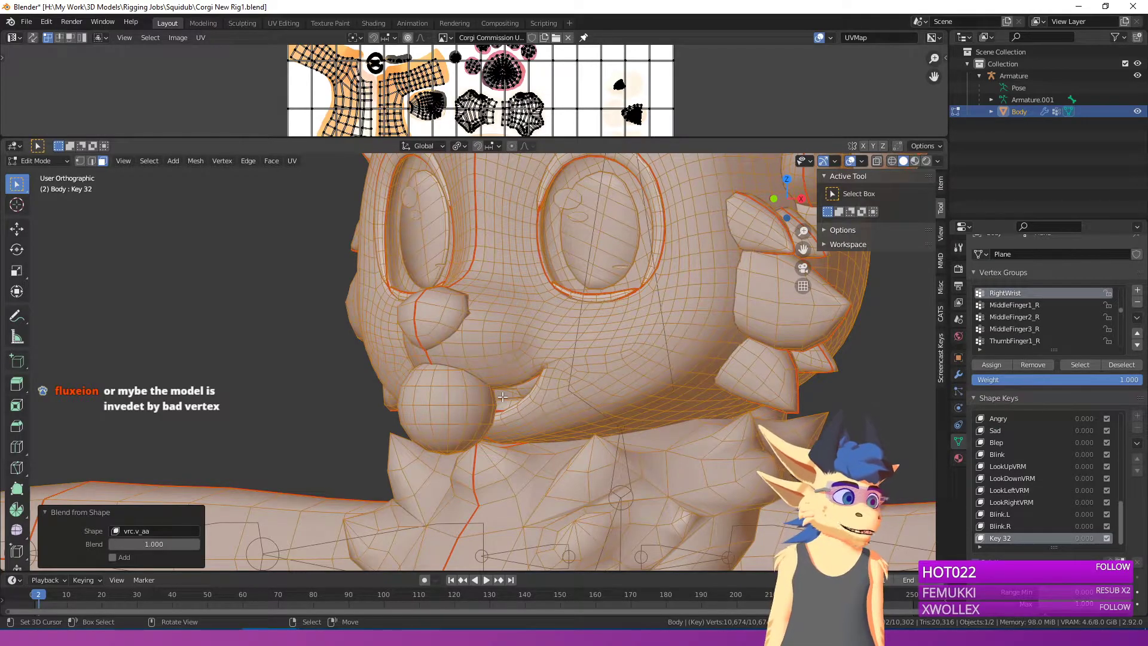
{"action": "scroll", "coordinate": [502, 396], "scroll_direction": "down", "scroll_amount": 5}
{"action": "middle_click_drag", "start_coordinate": [502, 397], "coordinate": [399, 397]}
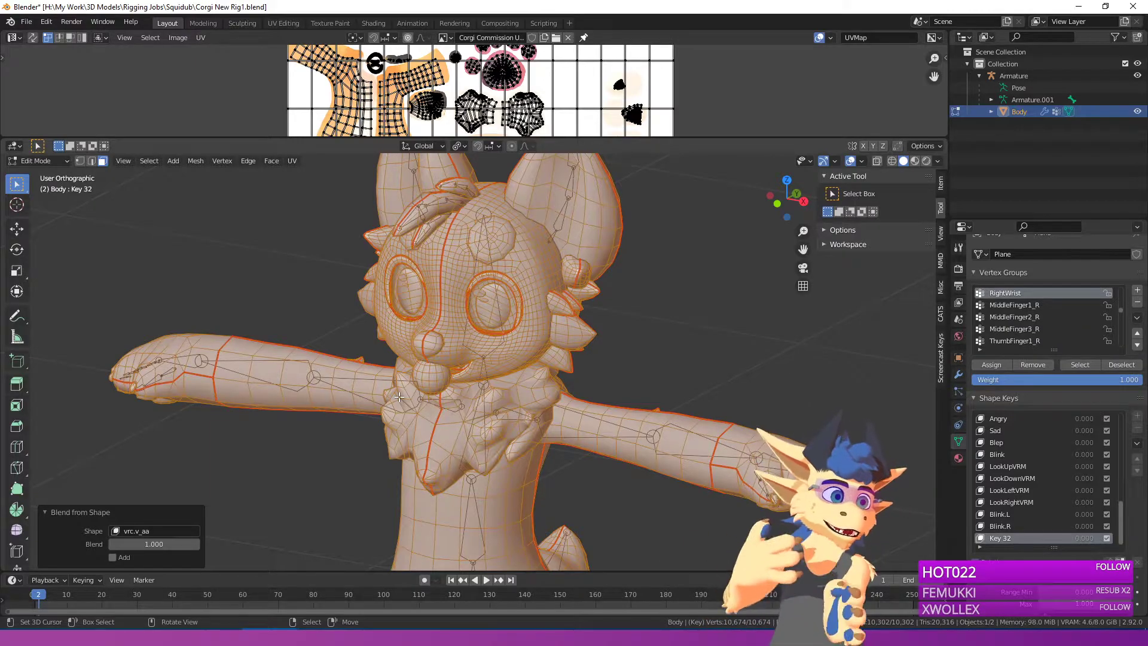
{"action": "middle_click_drag", "start_coordinate": [383, 361], "coordinate": [436, 359]}
{"action": "key", "text": "Tab"}
{"action": "scroll", "coordinate": [438, 360], "scroll_direction": "up", "scroll_amount": 4}
{"action": "middle_click_drag", "start_coordinate": [445, 463], "coordinate": [408, 421], "text": "shift"}
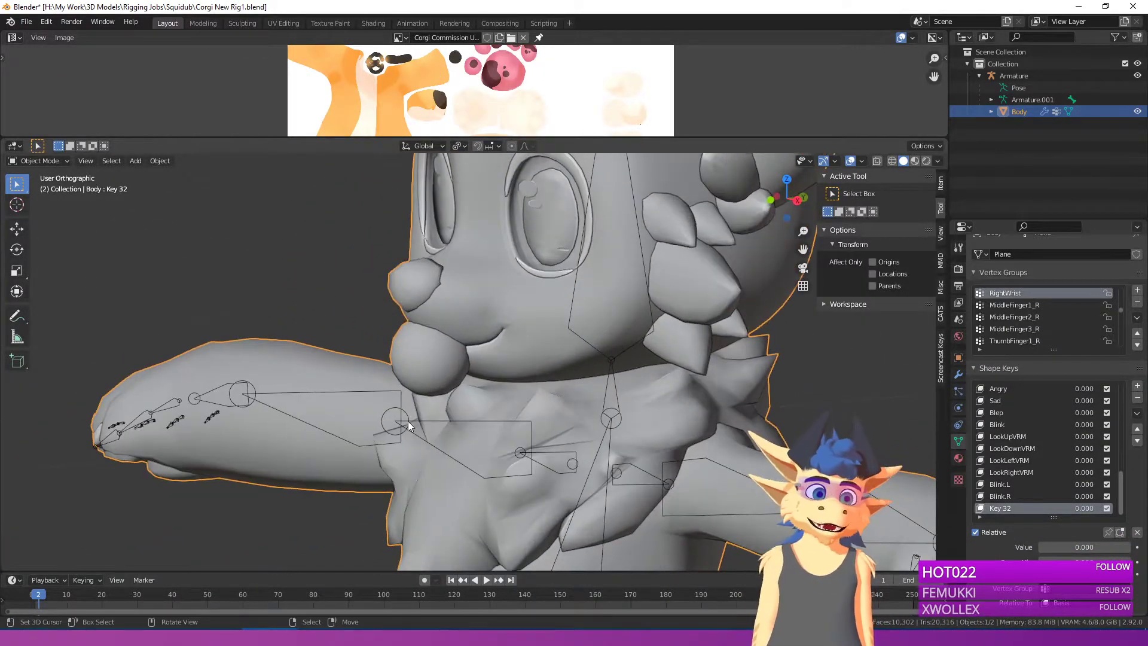
Step: Enter Edit Mode on the Body and rename the new shape key as BallInMouth
{"action": "key", "text": "Tab"}
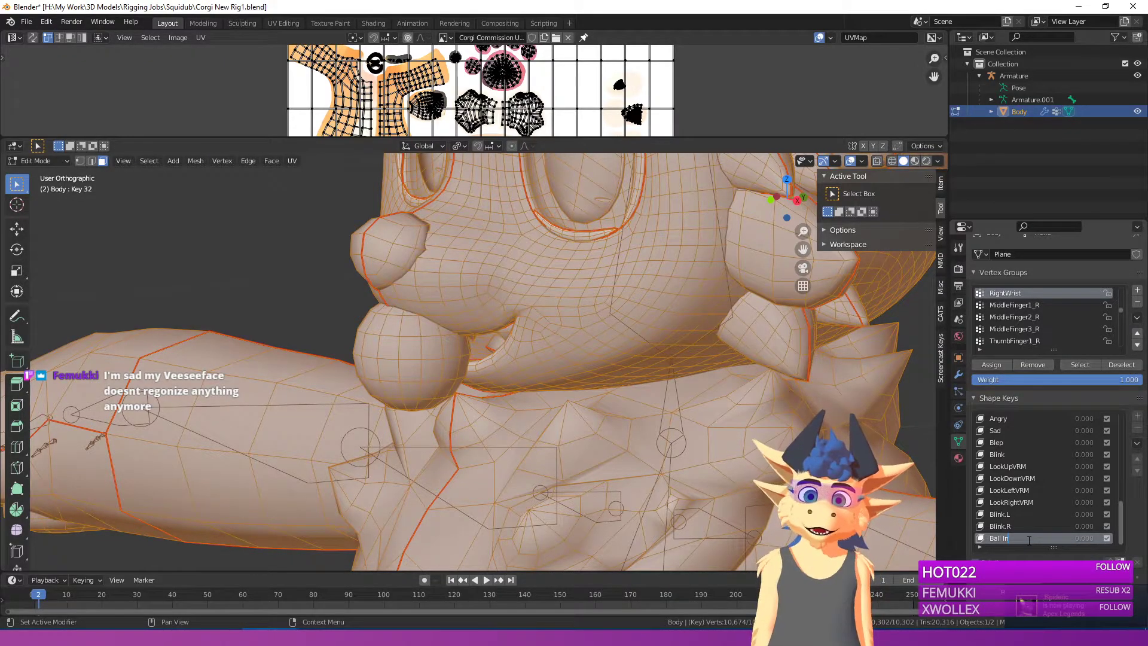
{"action": "type", "text": "M"}
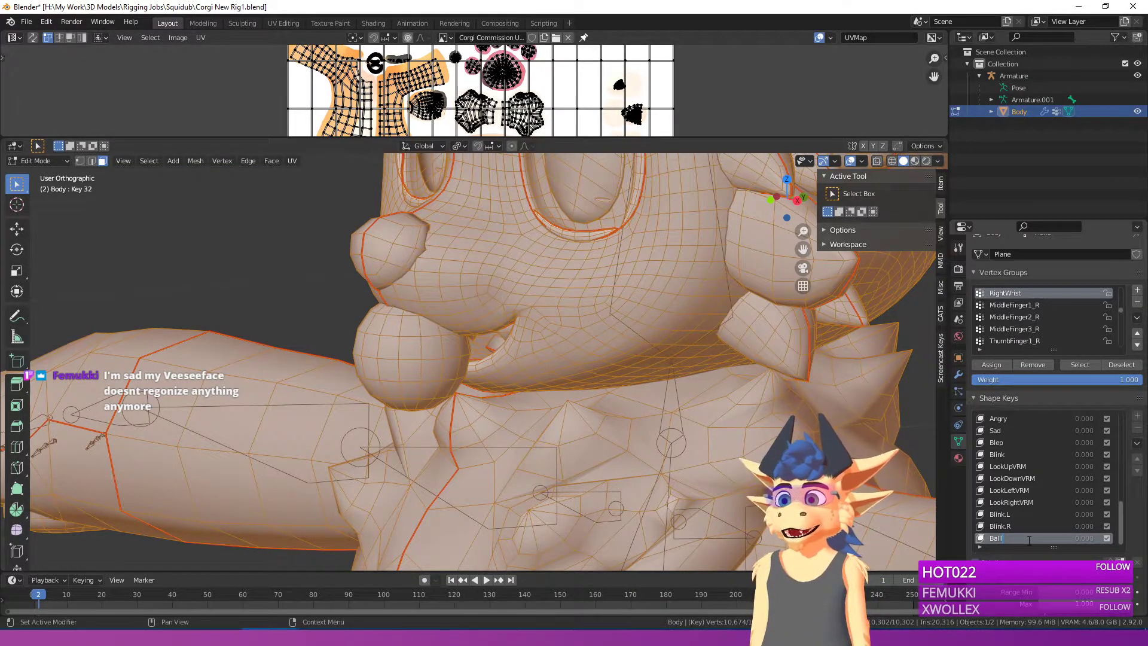
{"action": "type", "text": "outh"}
{"action": "key", "text": "Return"}
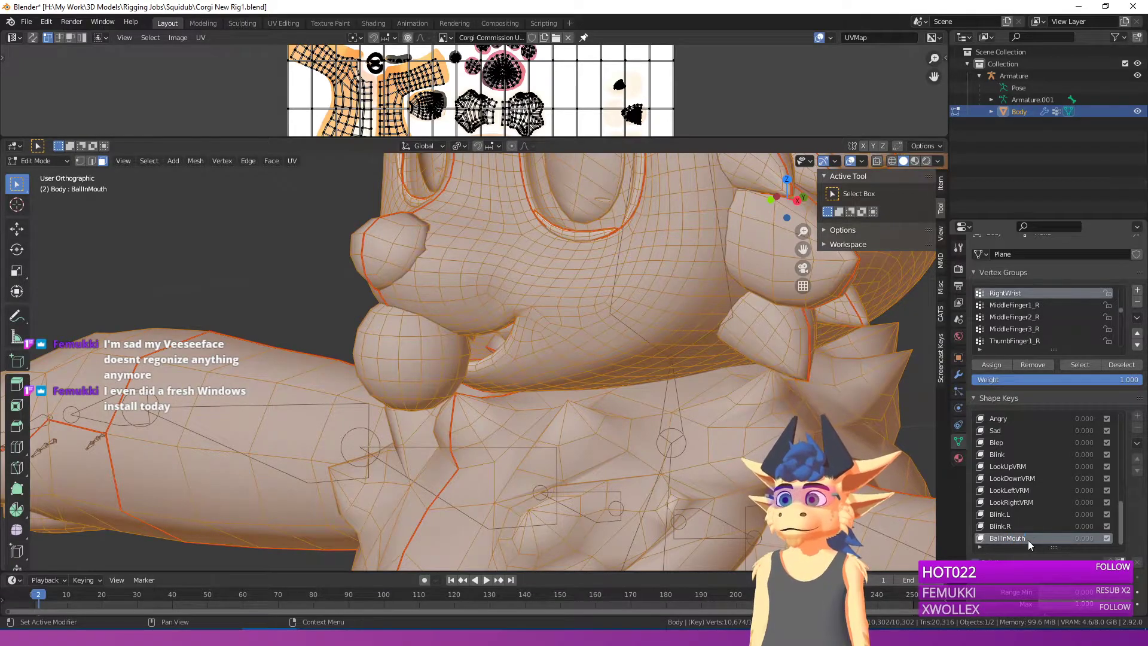
Step: Select the whole linked ball mesh and switch the viewport to wireframe shading
{"action": "middle_click_drag", "start_coordinate": [499, 371], "coordinate": [428, 372]}
{"action": "right_click", "coordinate": [464, 377]}
{"action": "key", "text": "l"}
{"action": "key", "text": "z"}
{"action": "middle_click_drag", "start_coordinate": [428, 372], "coordinate": [428, 405], "text": "shift"}
Step: In the Basis shape key, move the ball back along Y and up along Z so it hides inside the head
{"action": "scroll", "coordinate": [1020, 437], "scroll_direction": "up", "scroll_amount": 20}
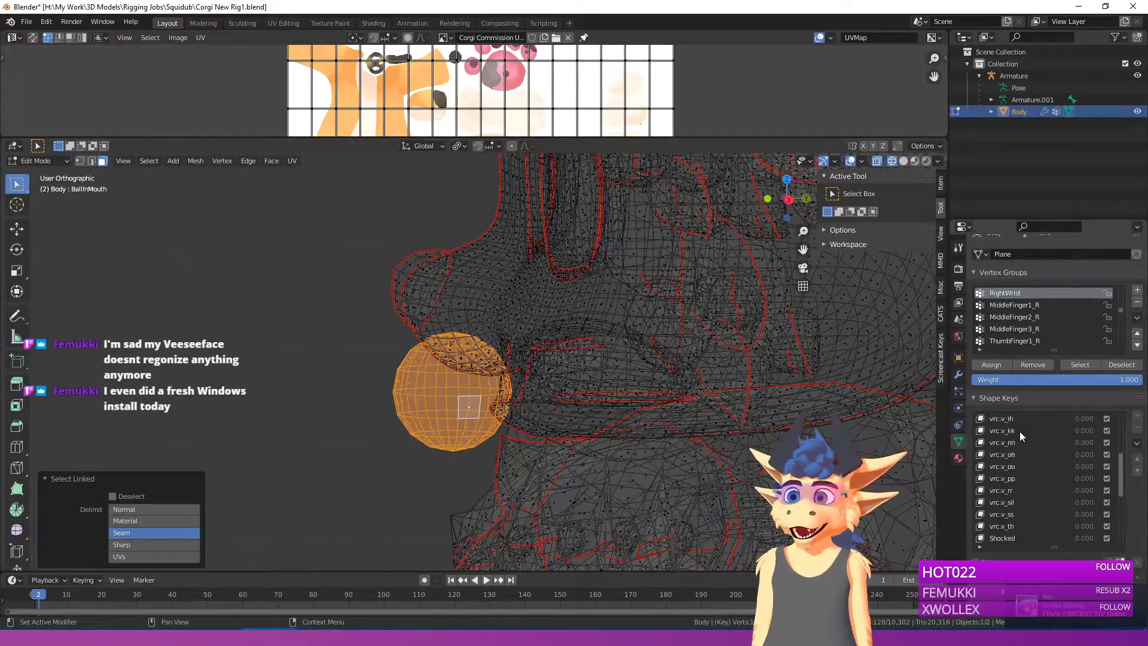
{"action": "left_click", "coordinate": [1016, 420]}
{"action": "key", "text": "g"}
{"action": "key", "text": "y"}
{"action": "left_click", "coordinate": [837, 383]}
{"action": "key", "text": "g"}
{"action": "key", "text": "z"}
{"action": "left_click", "coordinate": [777, 299]}
{"action": "key", "text": "Tab"}
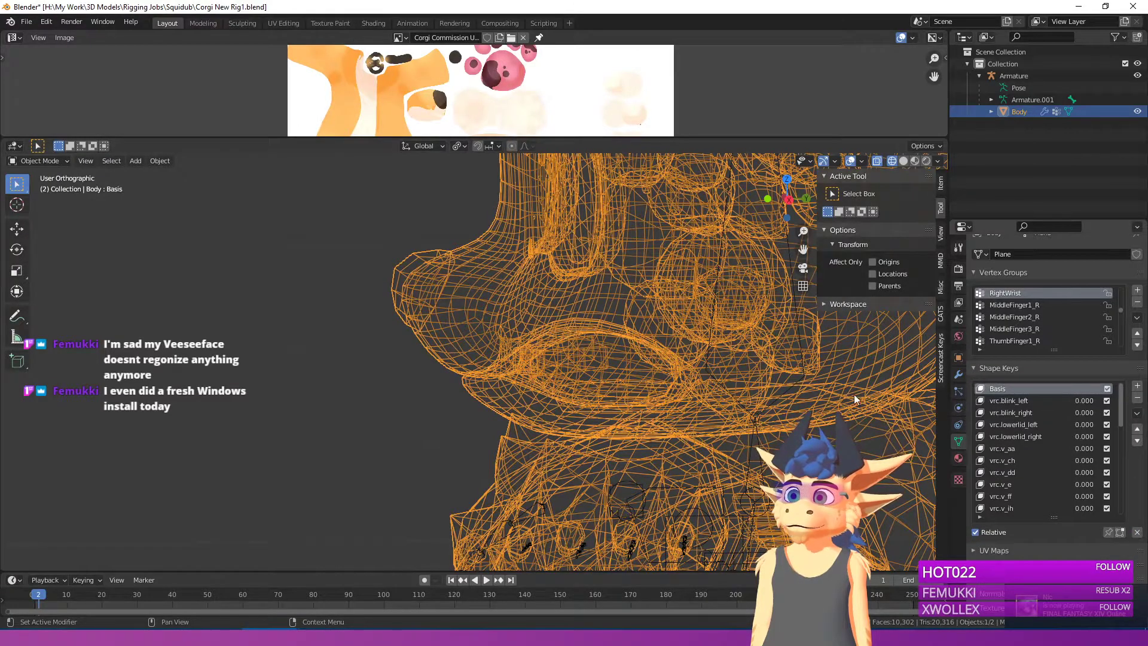
{"action": "key", "text": "Tab"}
{"action": "key", "text": "Tab"}
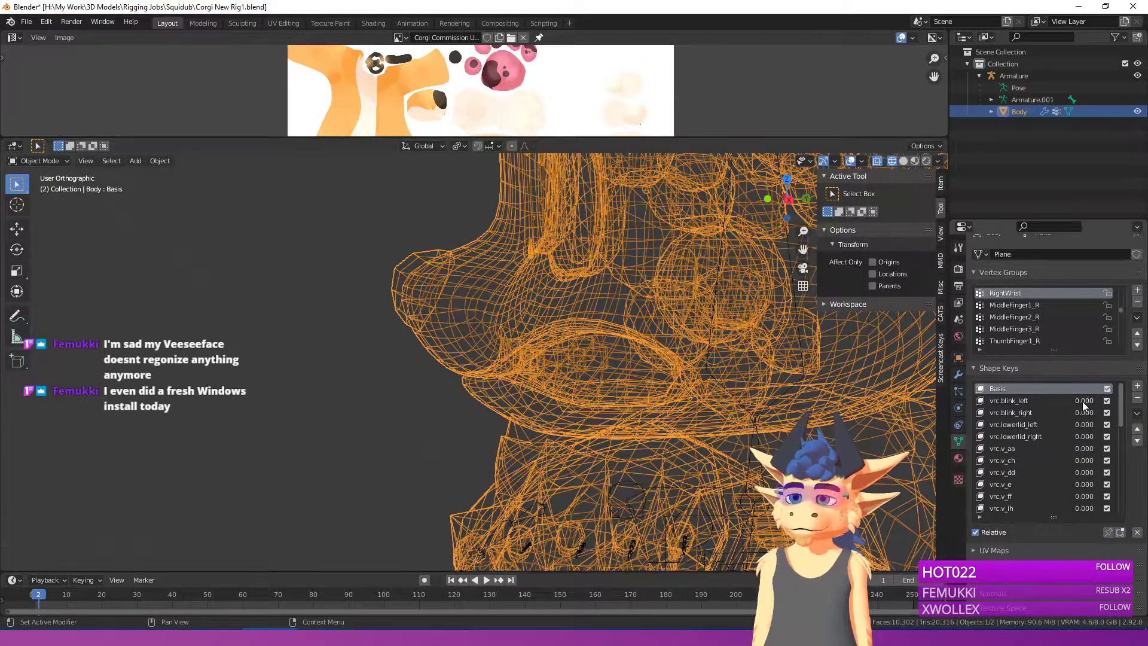
Step: In the BallInMouth shape key, move the ball forward along Y and down along Z to the open mouth
{"action": "scroll", "coordinate": [1028, 461], "scroll_direction": "down", "scroll_amount": 13}
{"action": "scroll", "coordinate": [1007, 507], "scroll_direction": "down", "scroll_amount": 9}
{"action": "left_click", "coordinate": [1007, 507]}
{"action": "key", "text": "Tab"}
{"action": "key", "text": "g"}
{"action": "key", "text": "y"}
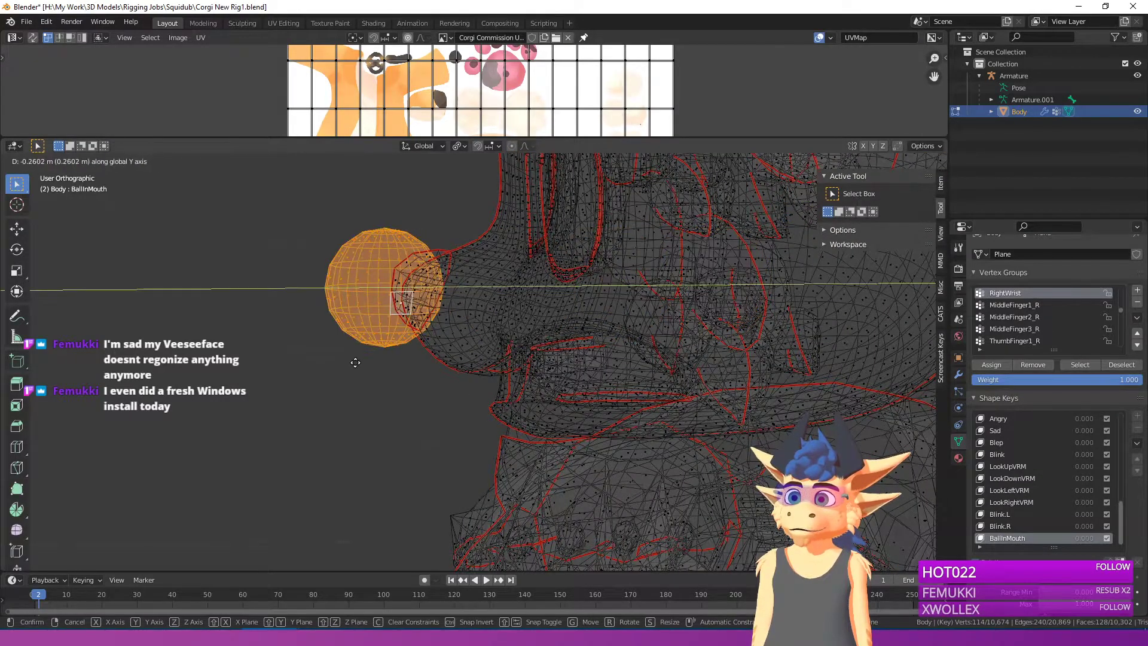
{"action": "left_click", "coordinate": [446, 377]}
{"action": "key", "text": "g"}
{"action": "key", "text": "z"}
{"action": "left_click", "coordinate": [446, 479]}
Step: Return to solid shading and fine-tune the ball's height in the mouth along Z
{"action": "key", "text": "z"}
{"action": "left_click", "coordinate": [569, 471]}
{"action": "mouse_move", "coordinate": [573, 471]}
{"action": "middle_mouse_down"}
{"action": "mouse_move", "coordinate": [731, 468]}
{"action": "mouse_move", "coordinate": [758, 452]}
{"action": "mouse_move", "coordinate": [589, 448]}
{"action": "middle_mouse_up"}
{"action": "key", "text": "g"}
{"action": "key", "text": "z"}
{"action": "left_click", "coordinate": [762, 444]}
Step: Leave Edit Mode, set the BallInMouth value to 1.000 and check the ball in the mouth from several angles
{"action": "key", "text": "Tab"}
{"action": "left_click_drag", "start_coordinate": [1081, 512], "coordinate": [1138, 512]}
{"action": "middle_click_drag", "start_coordinate": [225, 338], "coordinate": [465, 352]}
{"action": "scroll", "coordinate": [464, 351], "scroll_direction": "down", "scroll_amount": 4}
{"action": "scroll", "coordinate": [547, 339], "scroll_direction": "down", "scroll_amount": 2}
{"action": "middle_click_drag", "start_coordinate": [547, 338], "coordinate": [493, 371]}
{"action": "scroll", "coordinate": [472, 343], "scroll_direction": "up", "scroll_amount": 4}
{"action": "scroll", "coordinate": [472, 344], "scroll_direction": "up", "scroll_amount": 1}
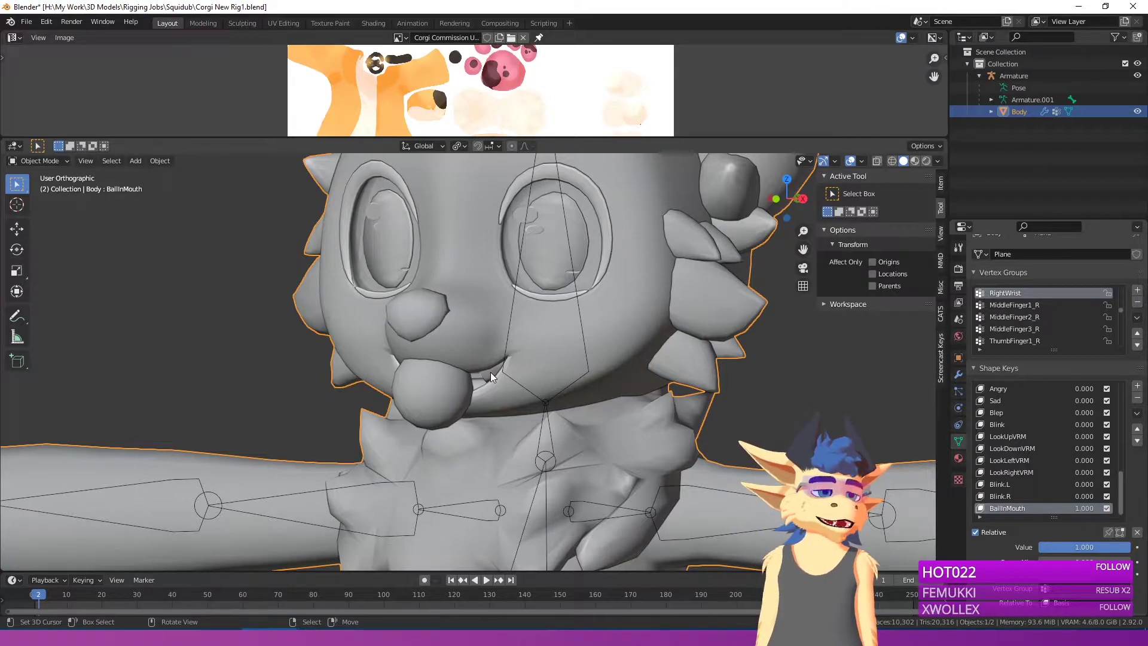
{"action": "middle_click_drag", "start_coordinate": [156, 395], "coordinate": [479, 330]}
Step: Enlarge the UV editor in Edit Mode and select the whole mesh to show its full UV layout
{"action": "key", "text": "Tab"}
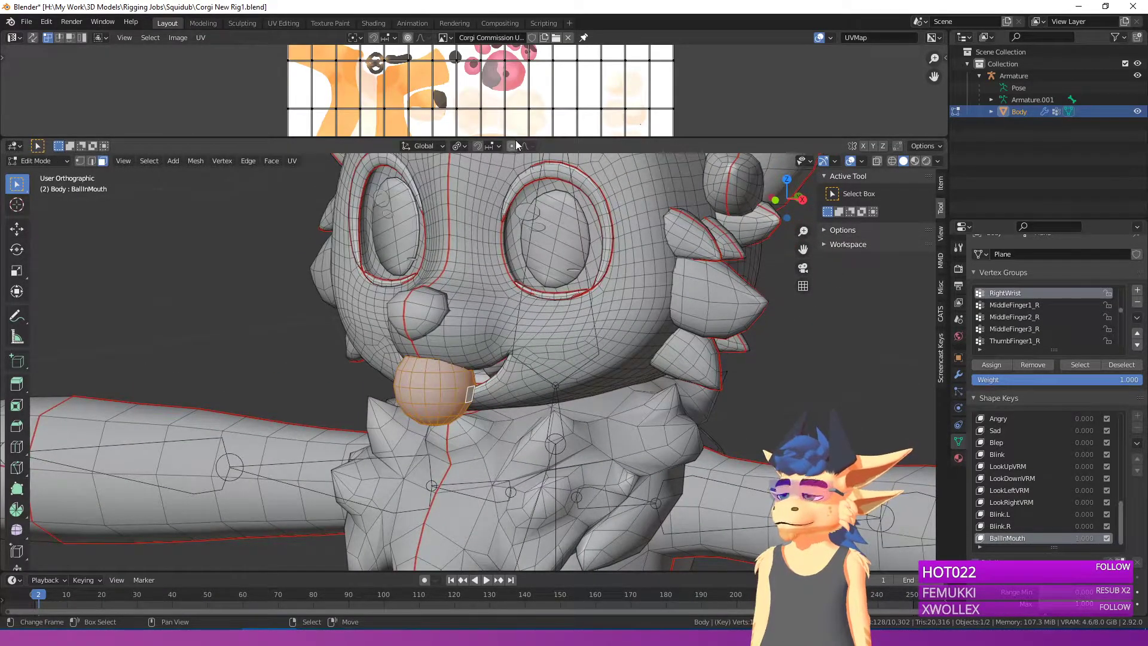
{"action": "left_click_drag", "start_coordinate": [517, 139], "coordinate": [517, 201]}
{"action": "key", "text": "alt+a"}
{"action": "key", "text": "l"}
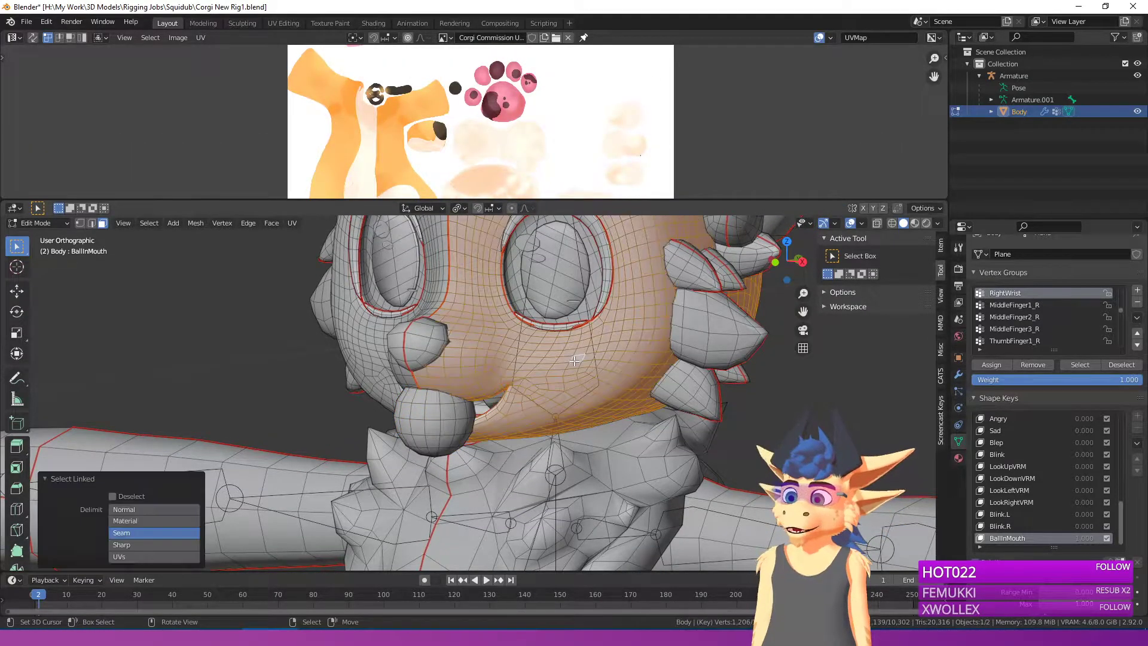
{"action": "key", "text": "a"}
{"action": "scroll", "coordinate": [565, 347], "scroll_direction": "down", "scroll_amount": 6}
{"action": "scroll", "coordinate": [545, 182], "scroll_direction": "down", "scroll_amount": 3}
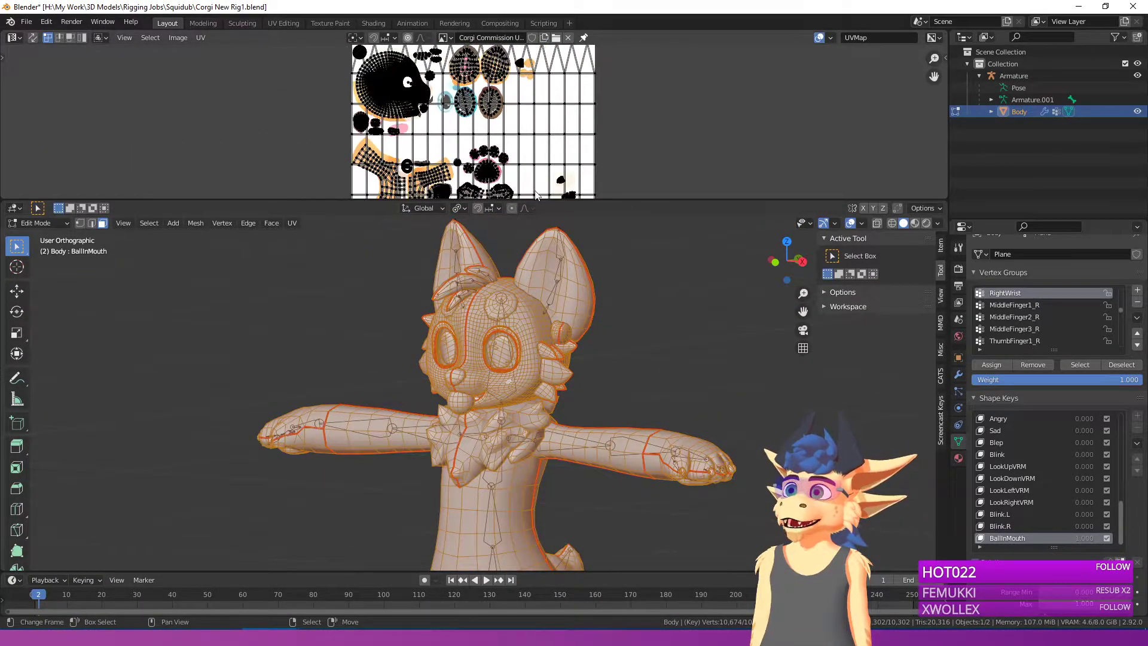
Step: Select only the ball and map its UVs with Project from View in the front view
{"action": "key", "text": "alt+a"}
{"action": "key", "text": "l"}
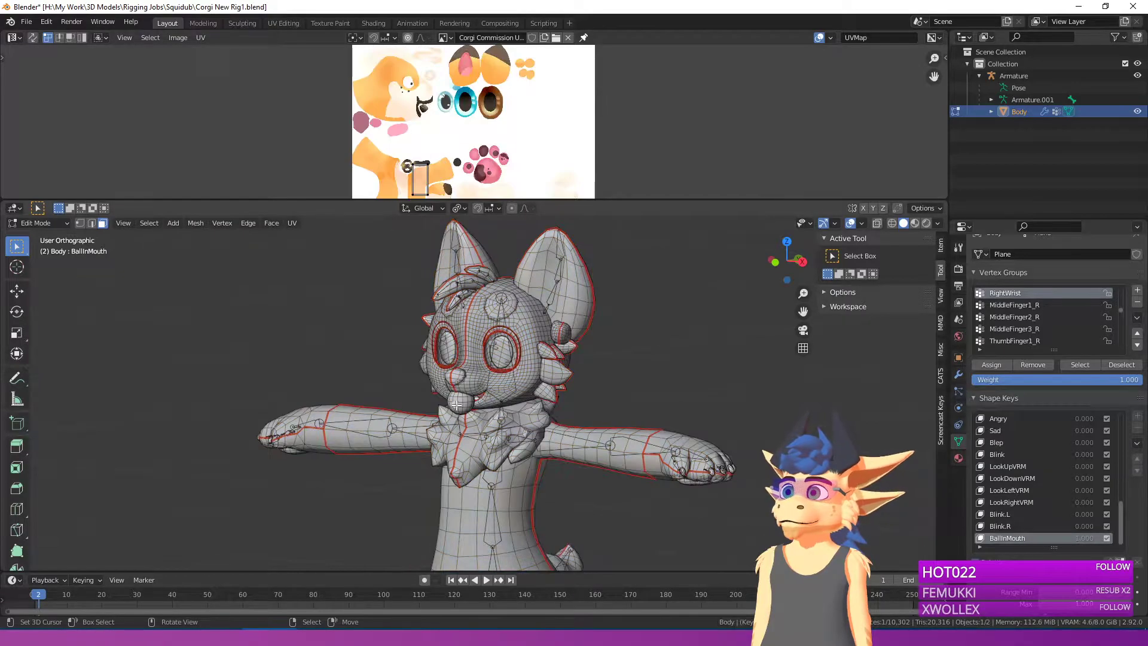
{"action": "key", "text": "l"}
{"action": "key", "text": "KP_1"}
{"action": "key", "text": "Tab"}
{"action": "scroll", "coordinate": [583, 369], "scroll_direction": "up", "scroll_amount": 4}
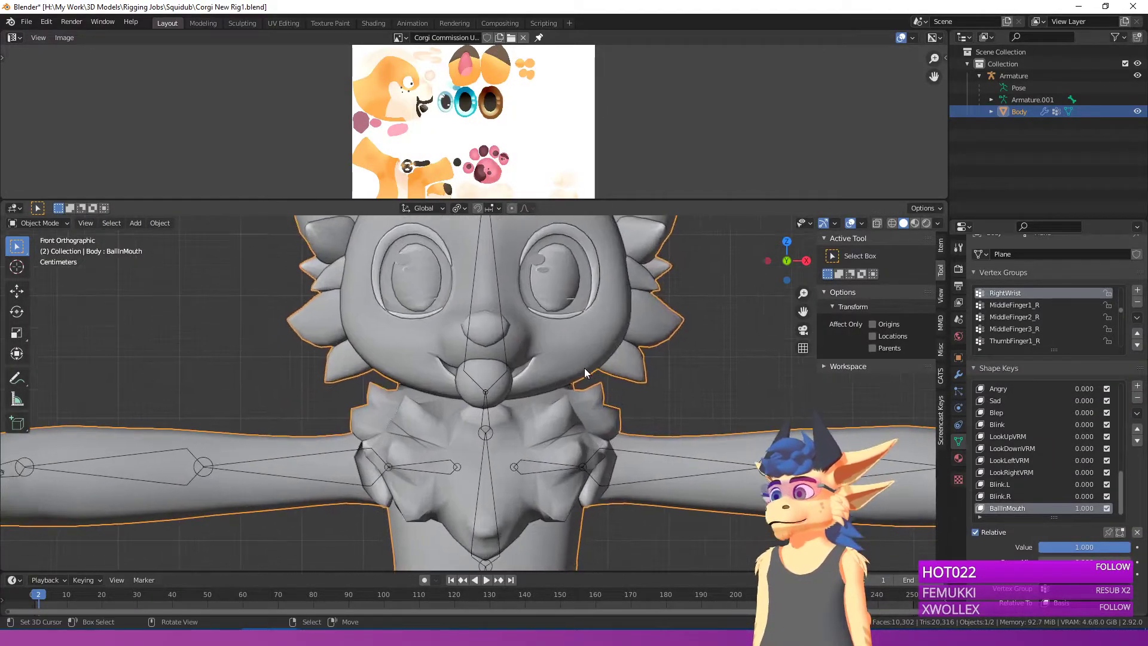
{"action": "key", "text": "Tab"}
{"action": "scroll", "coordinate": [621, 359], "scroll_direction": "up", "scroll_amount": 3}
{"action": "key", "text": "Tab"}
{"action": "key", "text": "Tab"}
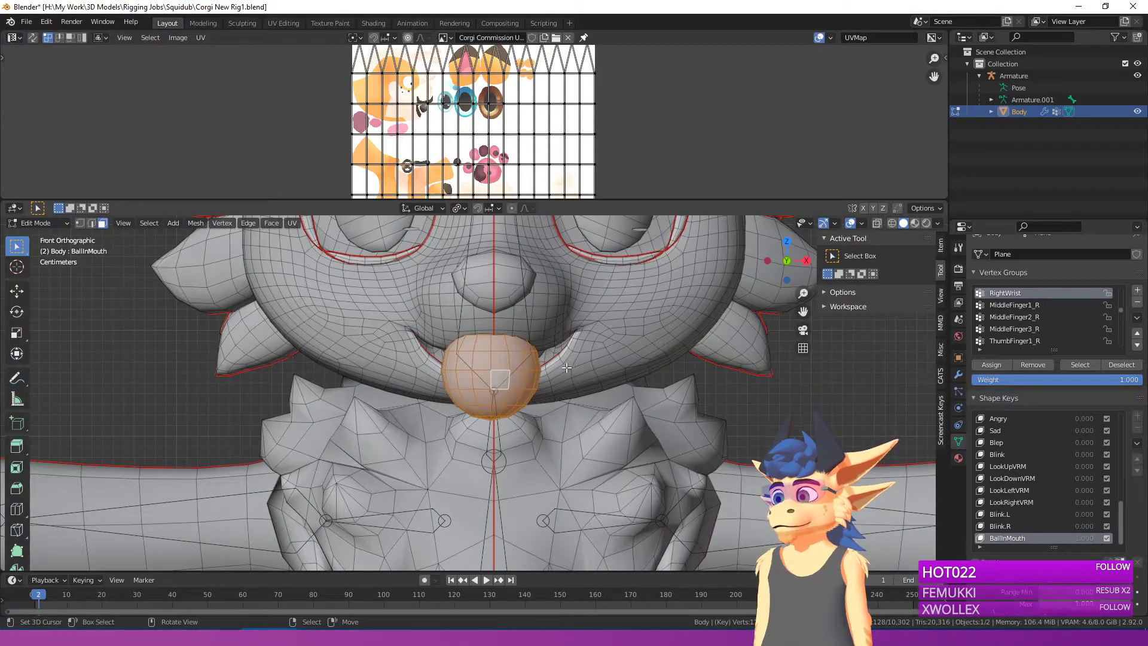
{"action": "key", "text": "u"}
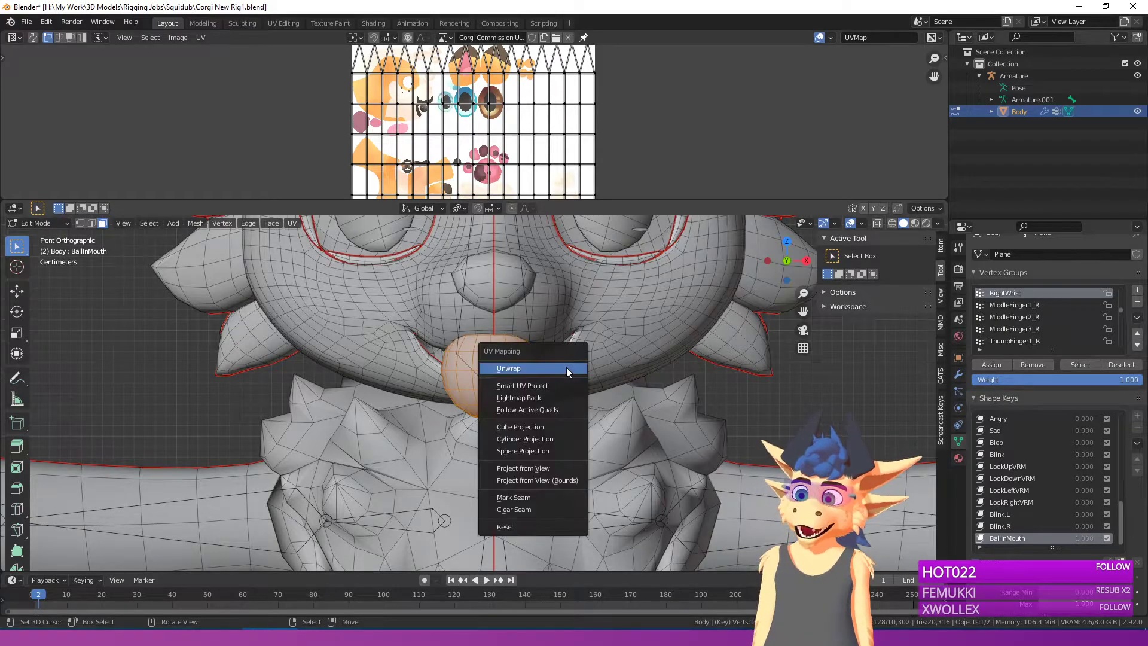
{"action": "left_click", "coordinate": [535, 469]}
Step: Move the ball's UV island to the empty white area of the texture beside the eye textures
{"action": "key", "text": "a"}
{"action": "scroll", "coordinate": [529, 174], "scroll_direction": "up", "scroll_amount": 4}
{"action": "key", "text": "g"}
{"action": "left_click", "coordinate": [483, 94]}
{"action": "middle_click_drag", "start_coordinate": [603, 114], "coordinate": [480, 146]}
{"action": "key", "text": "g"}
{"action": "left_click", "coordinate": [763, 111]}
{"action": "middle_click_drag", "start_coordinate": [753, 114], "coordinate": [723, 177]}
{"action": "key", "text": "g"}
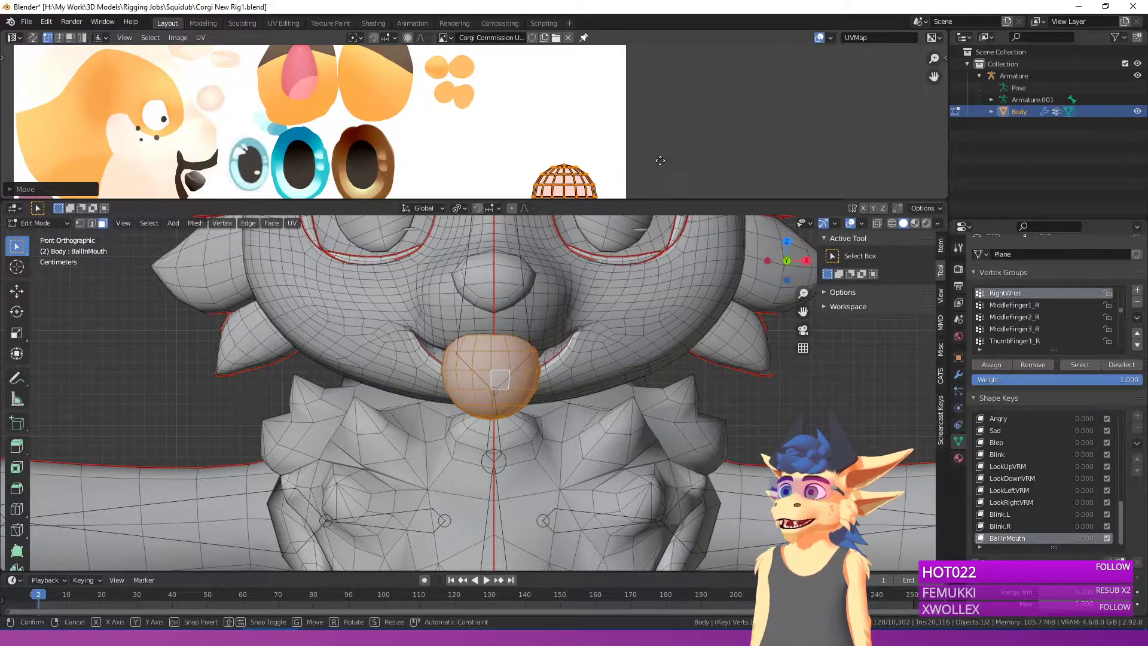
{"action": "left_click", "coordinate": [670, 109]}
Step: Examine where the ball's UV island sits among the whole mesh's UVs in a taller UV editor
{"action": "key", "text": "a"}
{"action": "scroll", "coordinate": [562, 181], "scroll_direction": "down", "scroll_amount": 3}
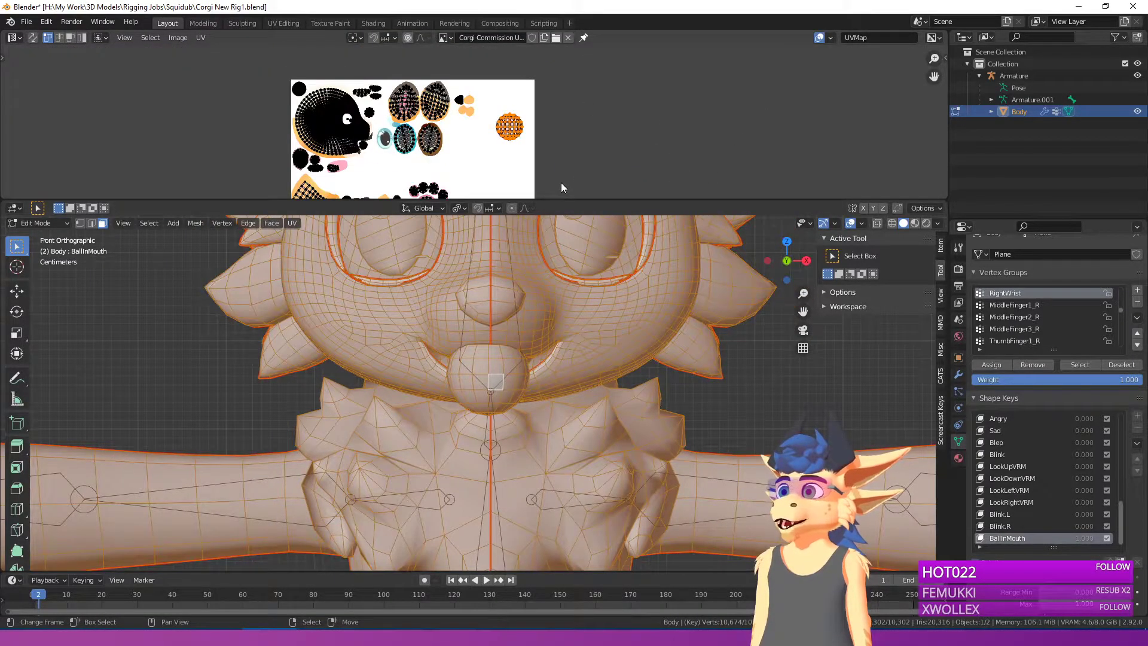
{"action": "left_click_drag", "start_coordinate": [561, 199], "coordinate": [563, 231]}
{"action": "scroll", "coordinate": [592, 383], "scroll_direction": "down", "scroll_amount": 4}
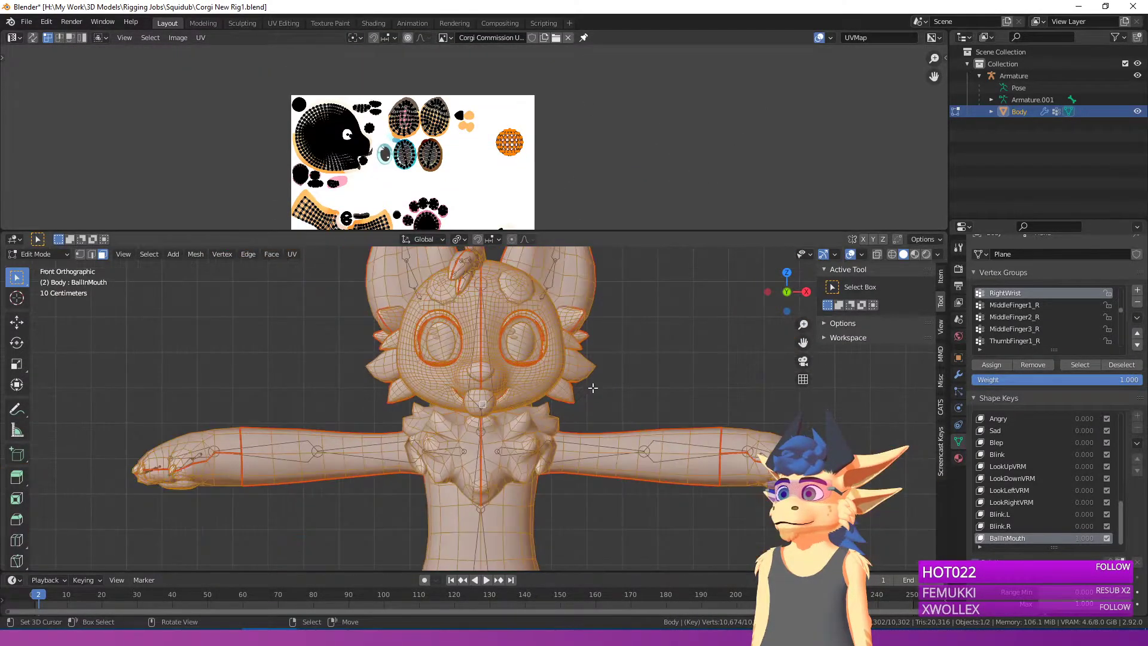
{"action": "middle_click_drag", "start_coordinate": [592, 384], "coordinate": [551, 400]}
{"action": "scroll", "coordinate": [571, 173], "scroll_direction": "up", "scroll_amount": 1}
{"action": "scroll", "coordinate": [571, 172], "scroll_direction": "up", "scroll_amount": 6}
{"action": "left_click", "coordinate": [588, 147]}
{"action": "middle_click_drag", "start_coordinate": [661, 153], "coordinate": [541, 171]}
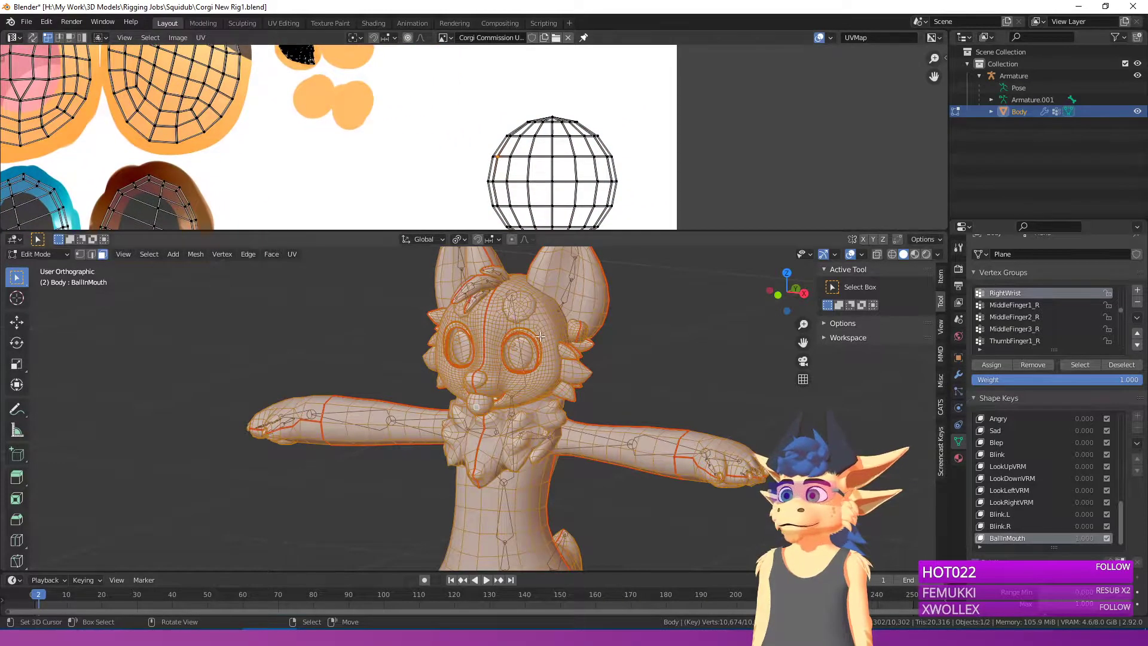
Step: Select only the ball's faces again and set the solid viewport colour to Texture
{"action": "key", "text": "Tab"}
{"action": "scroll", "coordinate": [496, 414], "scroll_direction": "up", "scroll_amount": 4}
{"action": "key", "text": "Tab"}
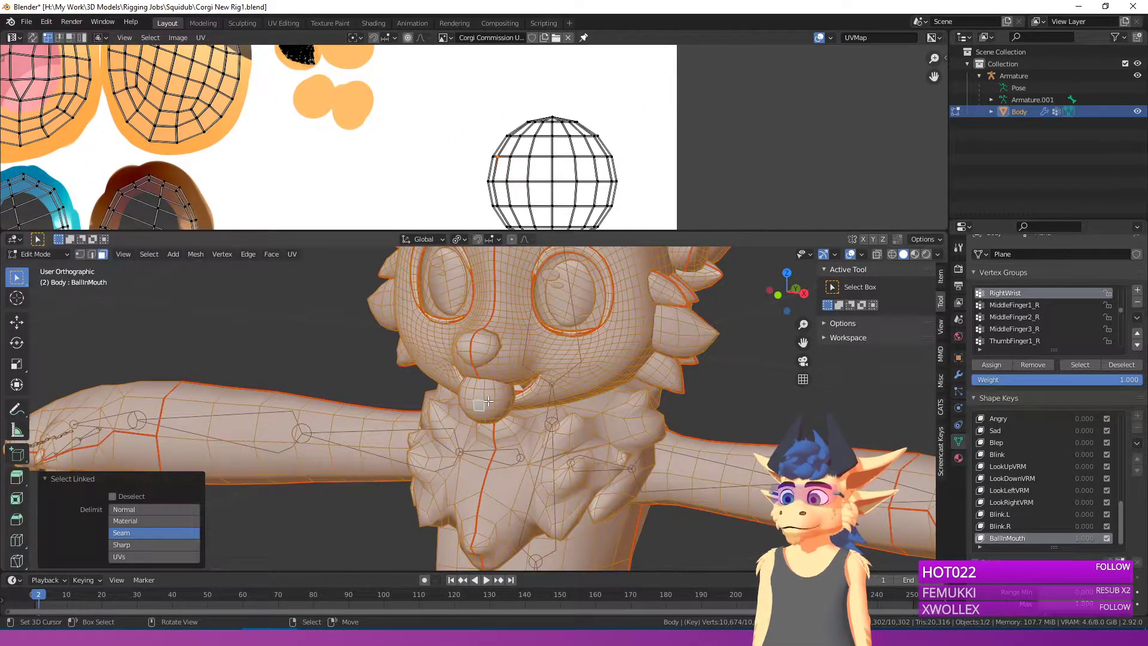
{"action": "left_click", "coordinate": [489, 402]}
{"action": "key", "text": "l"}
{"action": "left_click", "coordinate": [937, 254]}
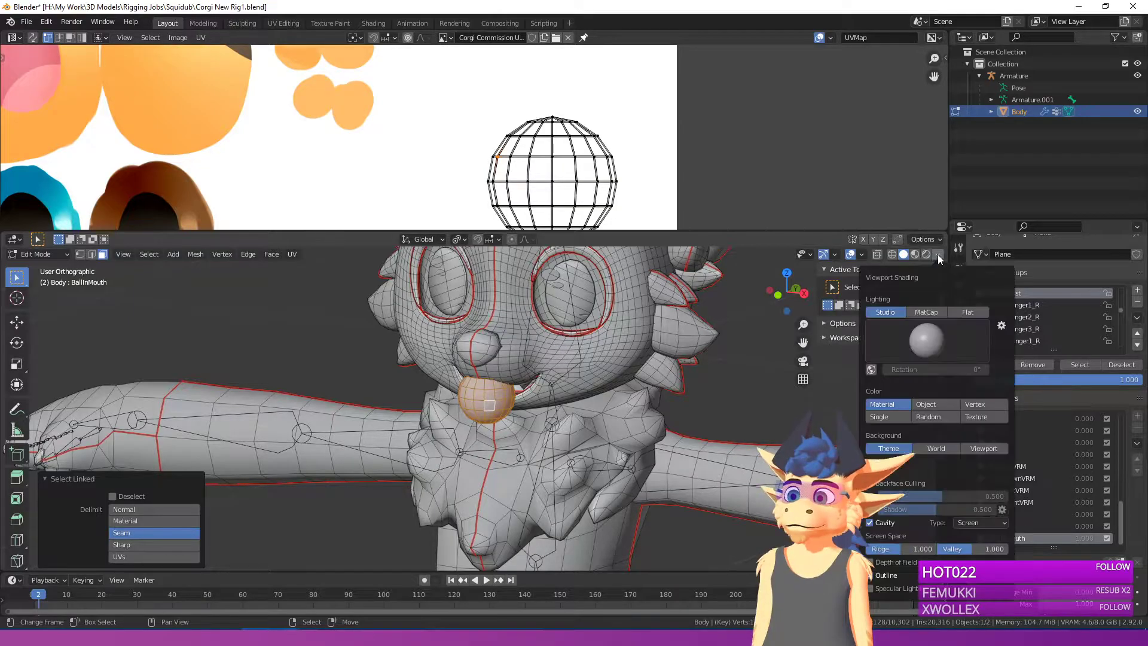
{"action": "left_click", "coordinate": [975, 417]}
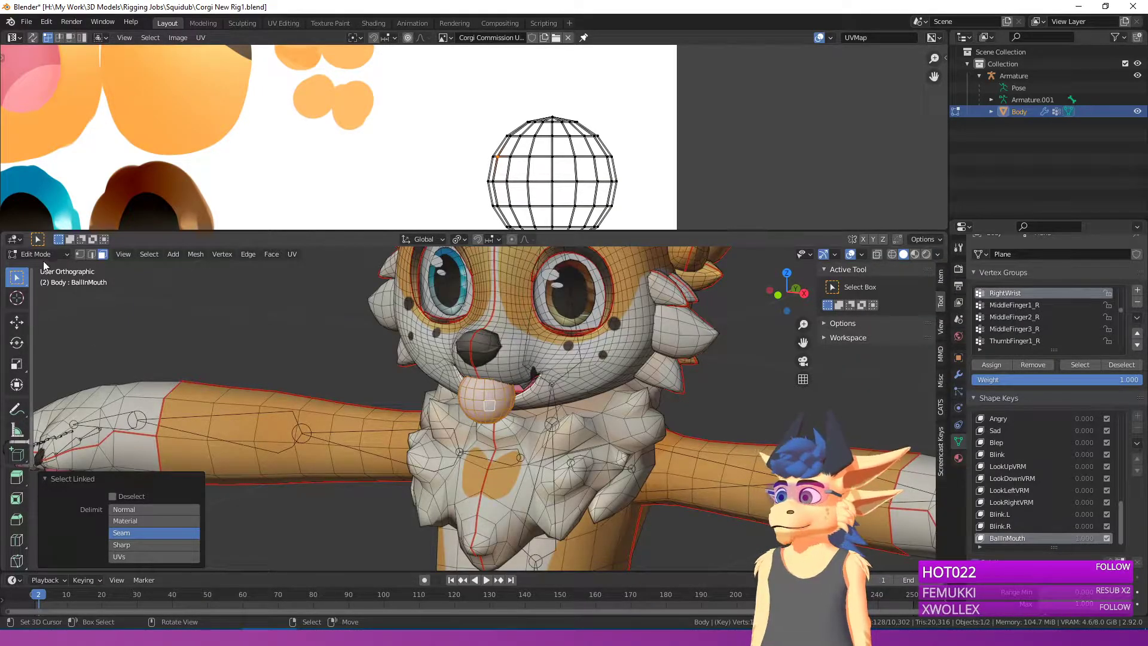
Step: Switch to Texture Paint mode, turn on face selection masking and choose the Fill tool
{"action": "left_click", "coordinate": [37, 254]}
{"action": "left_click", "coordinate": [43, 333]}
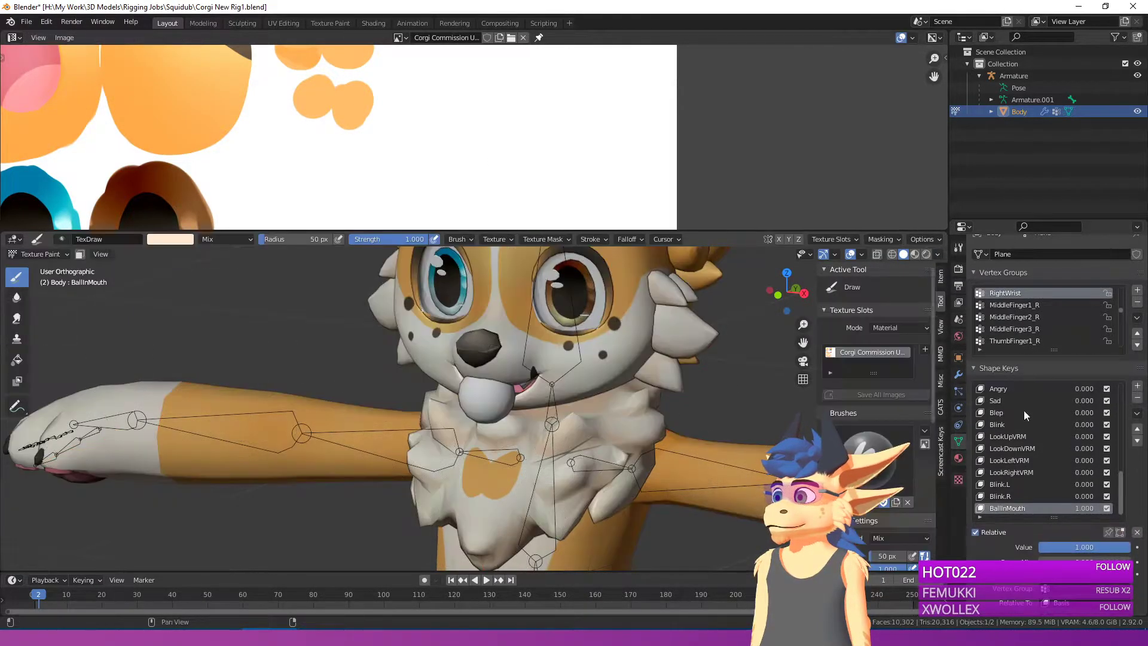
{"action": "left_click", "coordinate": [958, 458]}
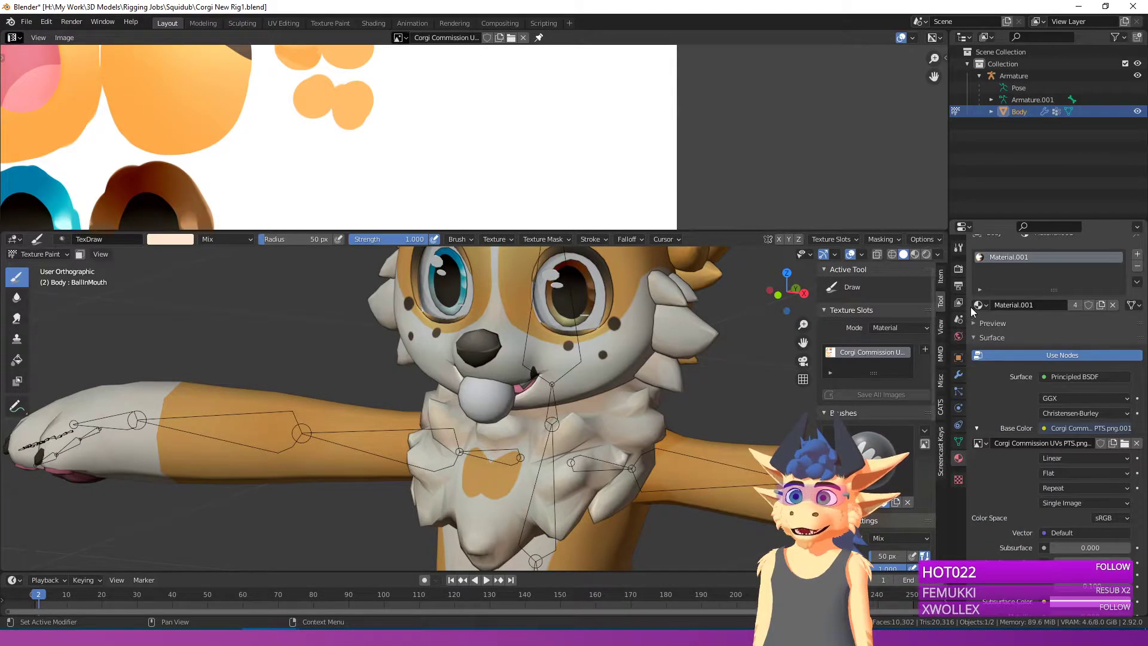
{"action": "scroll", "coordinate": [3, 352], "scroll_direction": "up", "scroll_amount": 2}
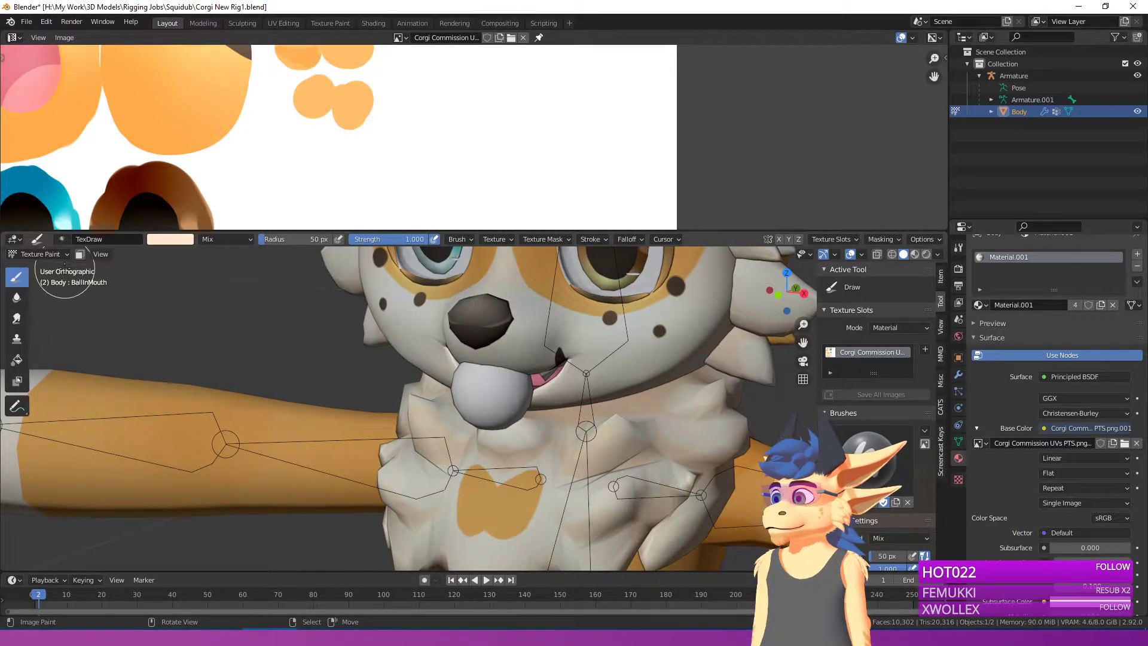
{"action": "left_click", "coordinate": [78, 254]}
{"action": "left_click", "coordinate": [17, 360]}
Step: Set the brush colour to red and fill the selected ball with it
{"action": "left_click", "coordinate": [941, 327]}
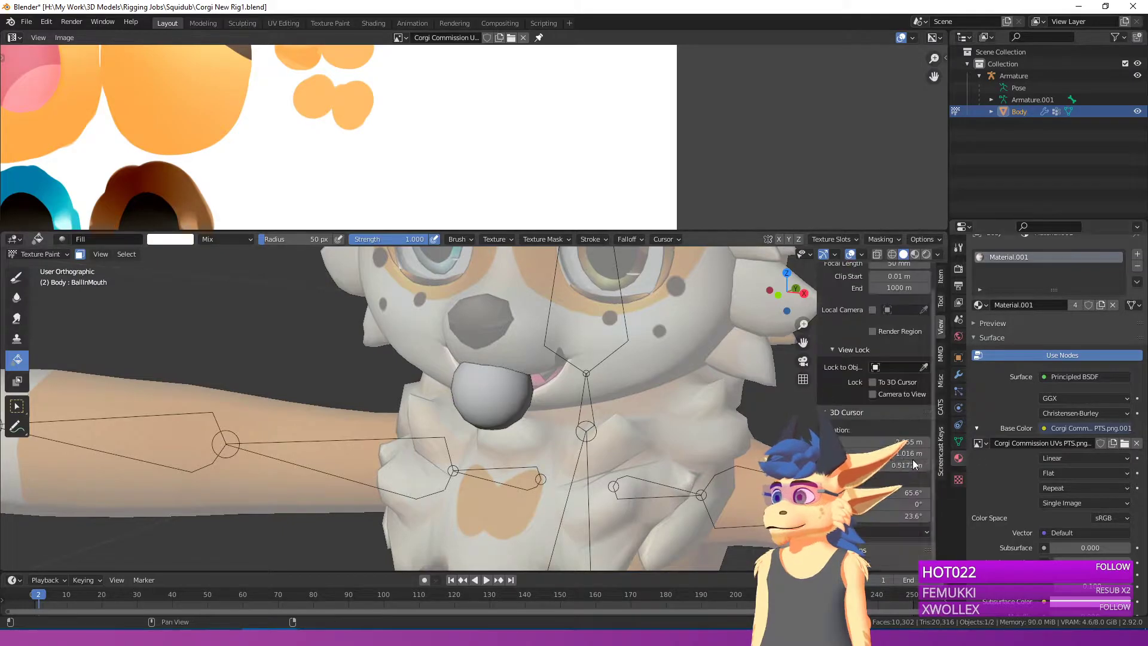
{"action": "left_click", "coordinate": [940, 300]}
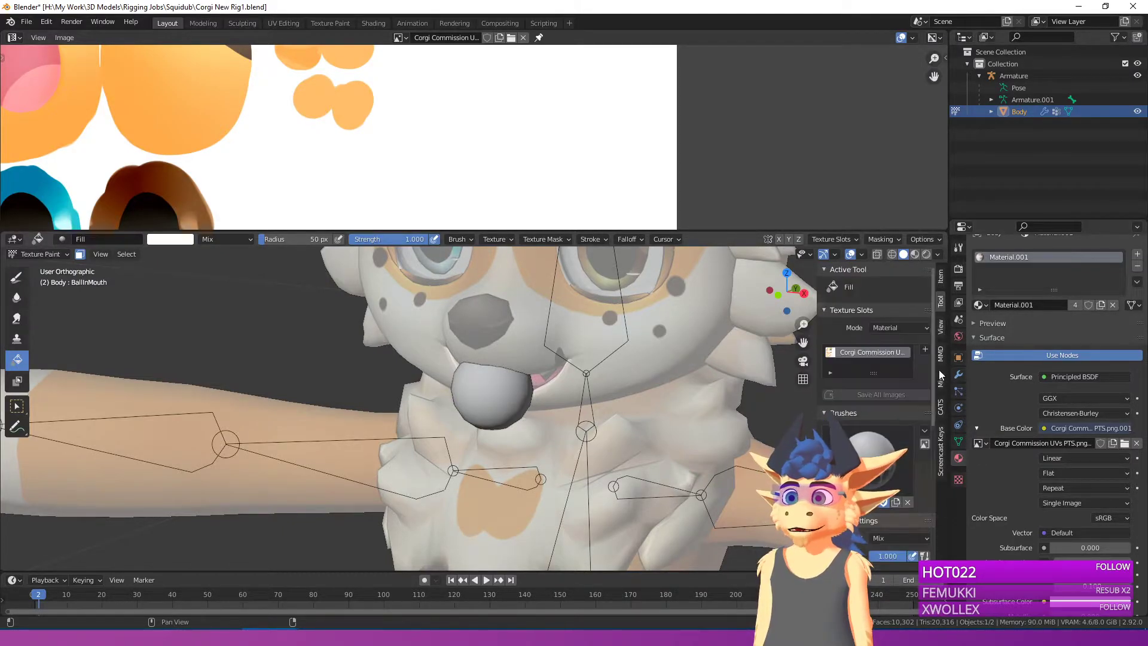
{"action": "scroll", "coordinate": [896, 410], "scroll_direction": "down", "scroll_amount": 4}
{"action": "left_click_drag", "start_coordinate": [871, 459], "coordinate": [871, 478]}
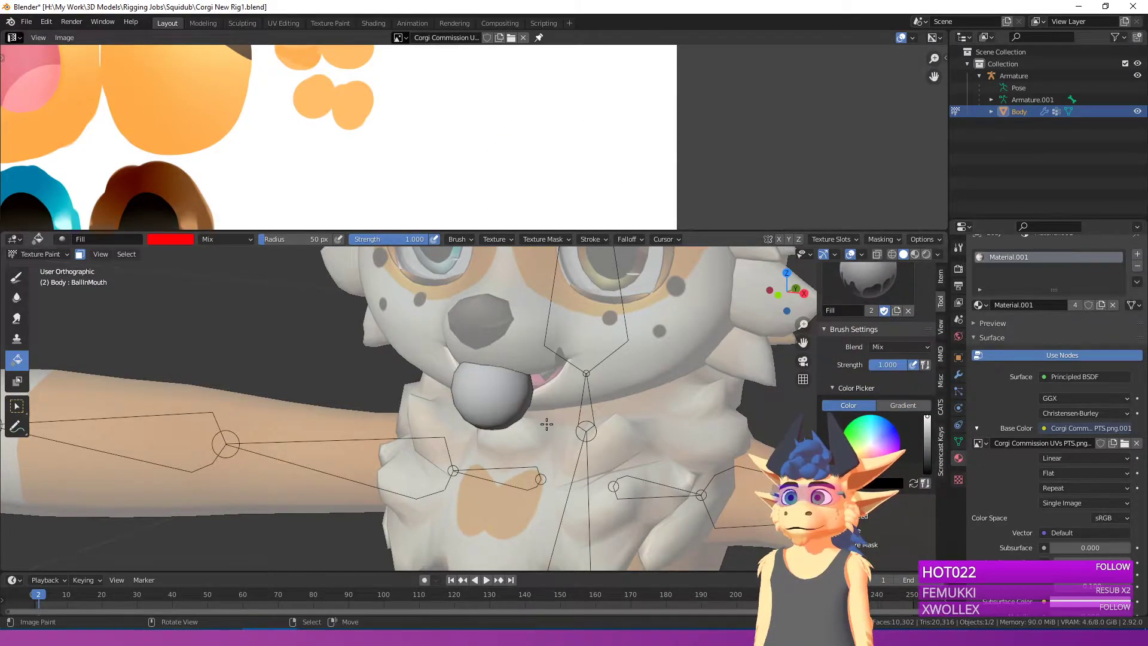
{"action": "left_click", "coordinate": [518, 414]}
Step: Return to Object Mode and view the painted ball on the whole upper body
{"action": "middle_click_drag", "start_coordinate": [654, 422], "coordinate": [636, 425]}
{"action": "left_click", "coordinate": [38, 254]}
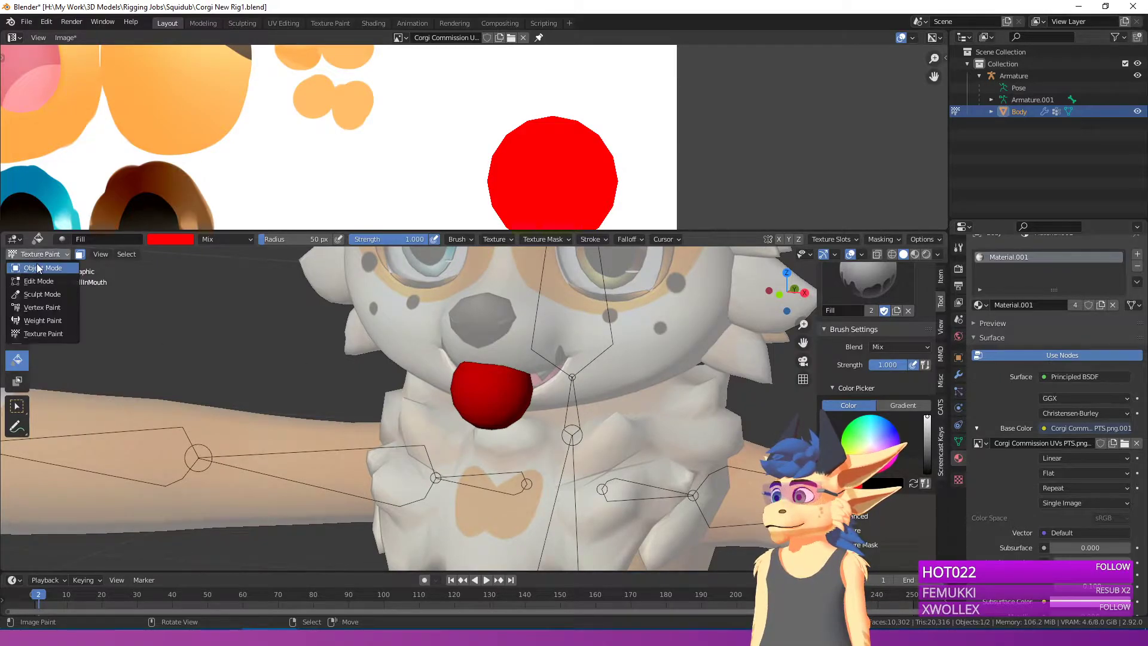
{"action": "left_click", "coordinate": [38, 269]}
{"action": "scroll", "coordinate": [461, 350], "scroll_direction": "down", "scroll_amount": 3}
{"action": "middle_click_drag", "start_coordinate": [461, 351], "coordinate": [422, 324]}
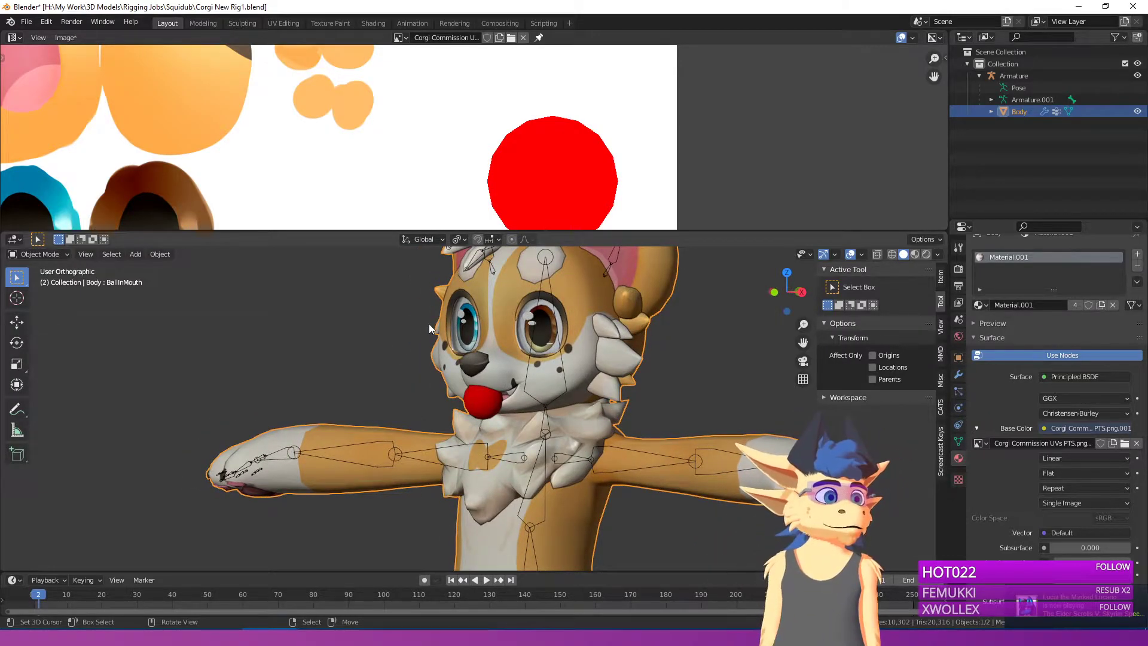
Step: Test the BallInMouth shape key by sliding its value, ending at 1.000
{"action": "left_click", "coordinate": [958, 441]}
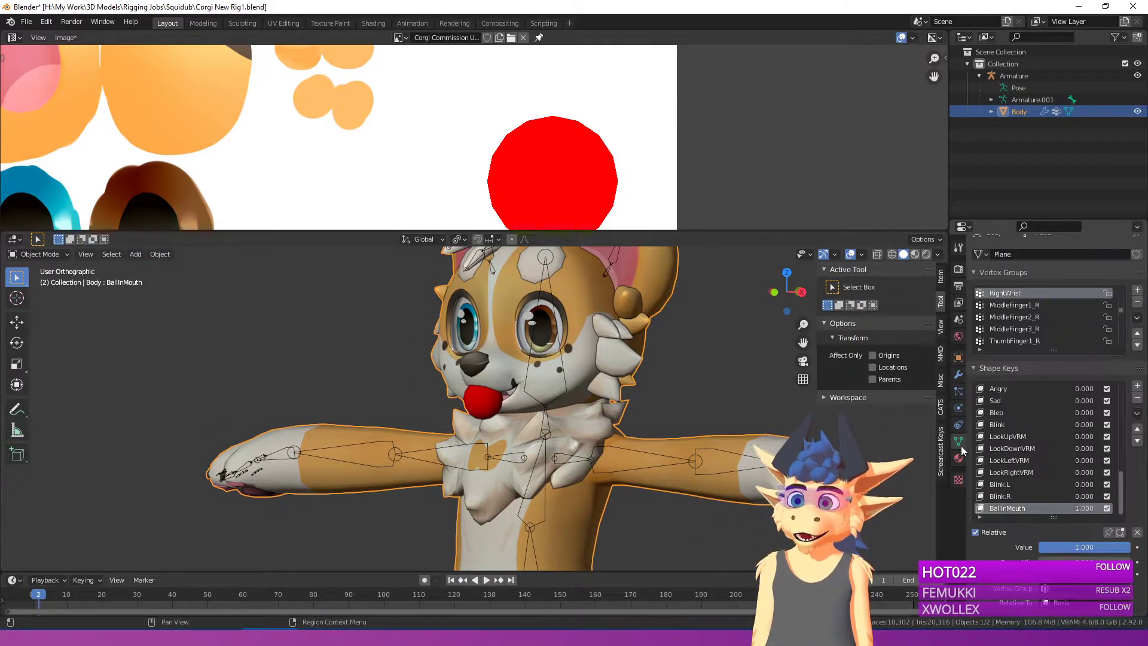
{"action": "mouse_move", "coordinate": [1091, 508]}
{"action": "left_mouse_down"}
{"action": "mouse_move", "coordinate": [1034, 509]}
{"action": "mouse_move", "coordinate": [1094, 509]}
{"action": "left_mouse_up"}
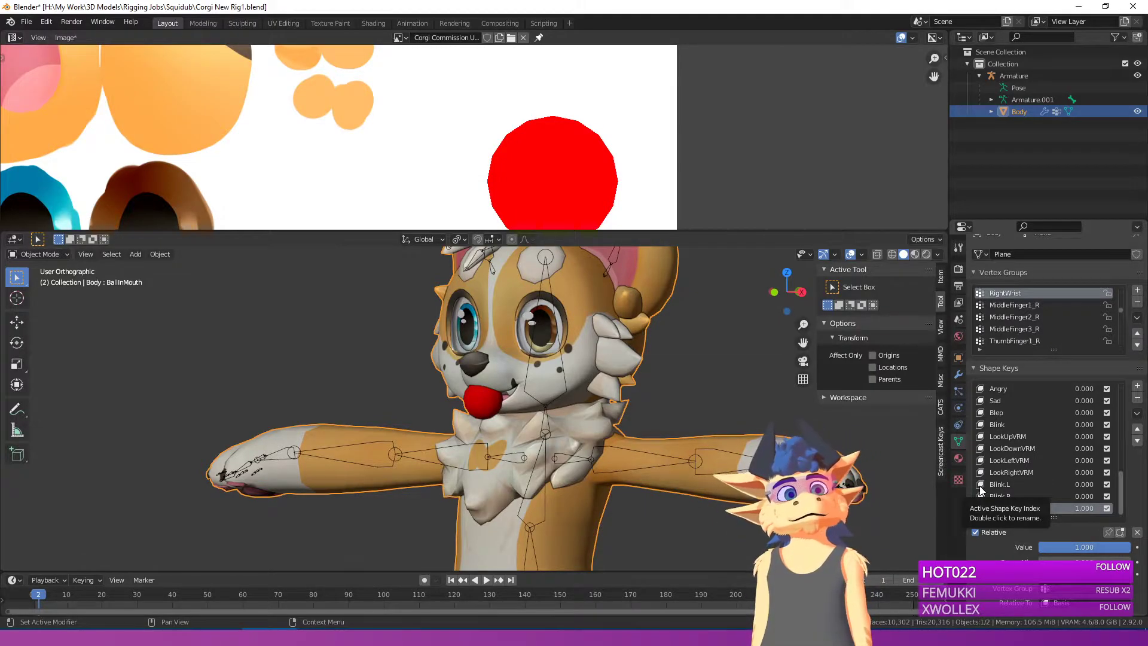
{"action": "mouse_move", "coordinate": [1094, 508]}
{"action": "left_mouse_down"}
{"action": "mouse_move", "coordinate": [1064, 508]}
{"action": "mouse_move", "coordinate": [1094, 508]}
{"action": "left_mouse_up"}
Step: Inspect the face and the red ball in the mouth from both sides and close up
{"action": "scroll", "coordinate": [594, 457], "scroll_direction": "down", "scroll_amount": 2}
{"action": "key", "text": "KP_4"}
{"action": "key", "text": "KP_4"}
{"action": "key", "text": "KP_4"}
{"action": "middle_click_drag", "start_coordinate": [595, 450], "coordinate": [640, 448]}
{"action": "scroll", "coordinate": [681, 502], "scroll_direction": "up", "scroll_amount": 5}
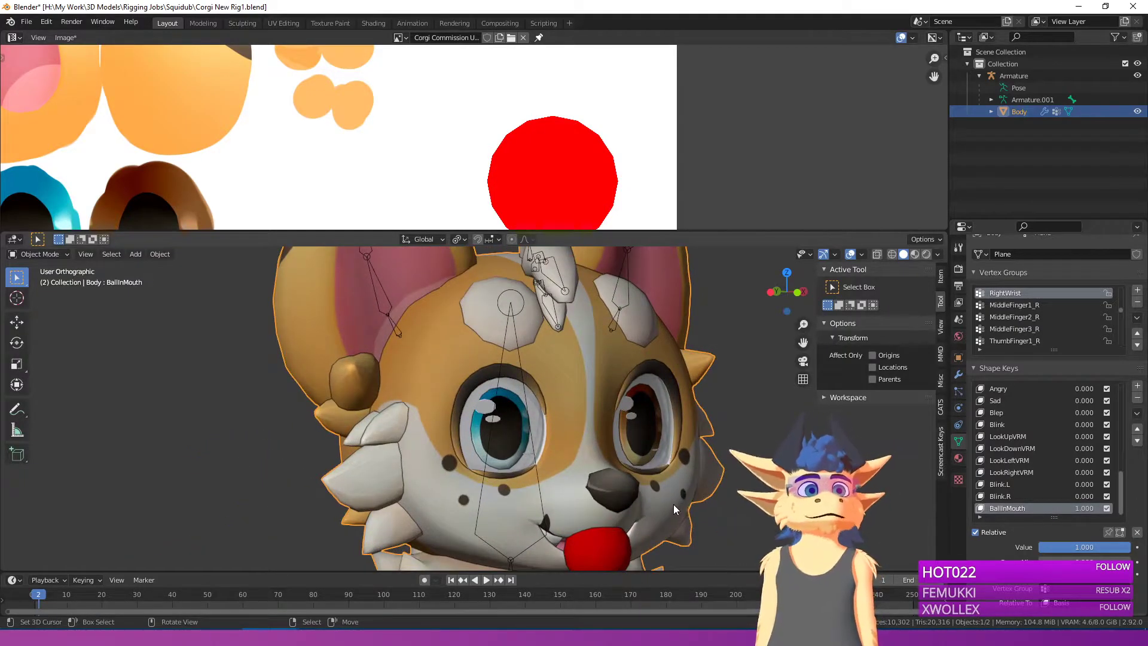
{"action": "scroll", "coordinate": [665, 489], "scroll_direction": "up", "scroll_amount": 2}
{"action": "scroll", "coordinate": [665, 489], "scroll_direction": "down", "scroll_amount": 3}
{"action": "middle_click_drag", "start_coordinate": [638, 493], "coordinate": [456, 400]}
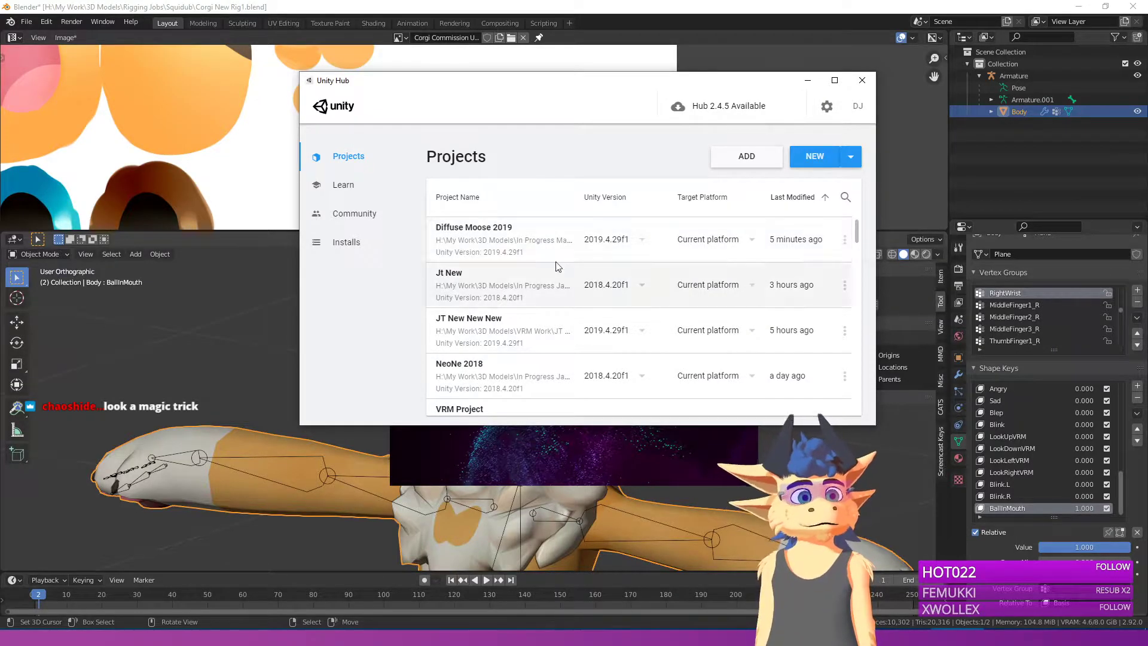
Step: Open the VRM Project (Unity 2020.3.2f1) from the Unity Hub project list
{"action": "scroll", "coordinate": [559, 281], "scroll_direction": "down", "scroll_amount": 2}
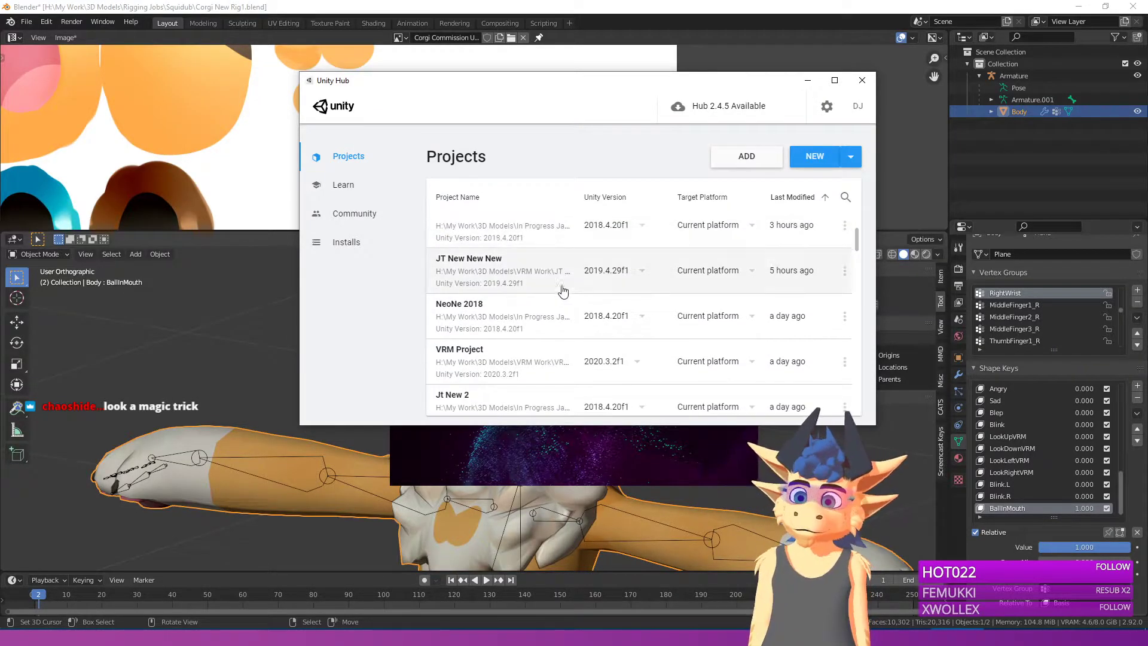
{"action": "left_click", "coordinate": [508, 355]}
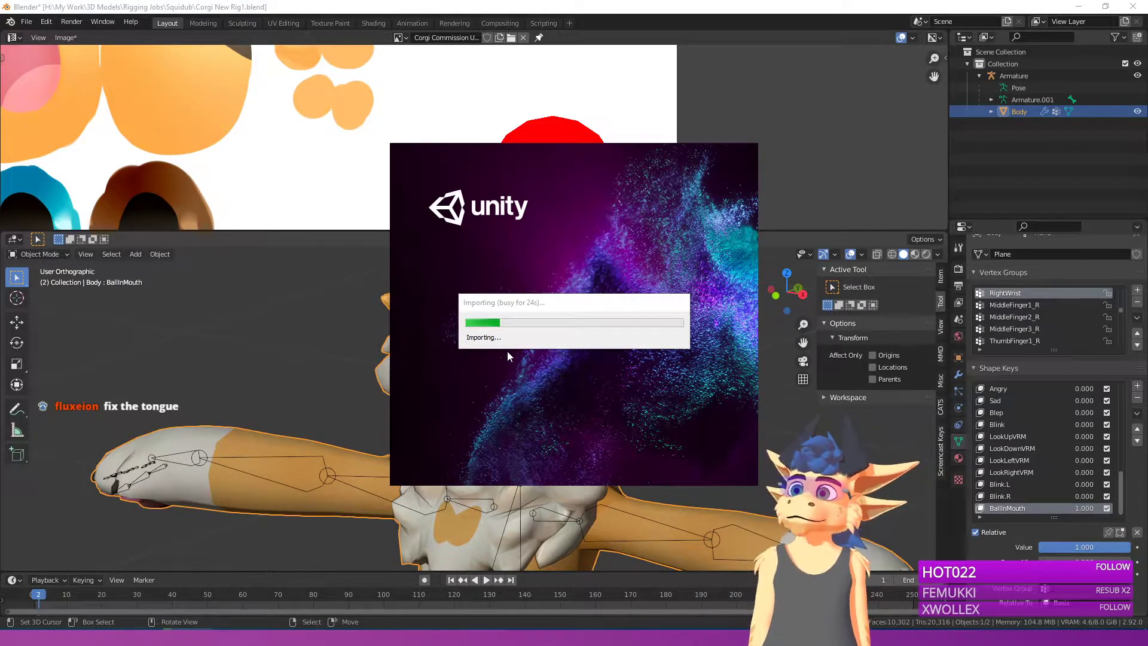
Step: Switch to Blender and examine the corgi's red mouth ball from the side, close up and from the front
{"action": "left_click", "coordinate": [303, 418]}
{"action": "middle_click_drag", "start_coordinate": [598, 455], "coordinate": [562, 431]}
{"action": "scroll", "coordinate": [562, 430], "scroll_direction": "up", "scroll_amount": 4}
{"action": "middle_click_drag", "start_coordinate": [491, 455], "coordinate": [465, 403]}
{"action": "scroll", "coordinate": [518, 464], "scroll_direction": "down", "scroll_amount": 5}
{"action": "scroll", "coordinate": [475, 460], "scroll_direction": "down", "scroll_amount": 4}
{"action": "scroll", "coordinate": [483, 451], "scroll_direction": "up", "scroll_amount": 2}
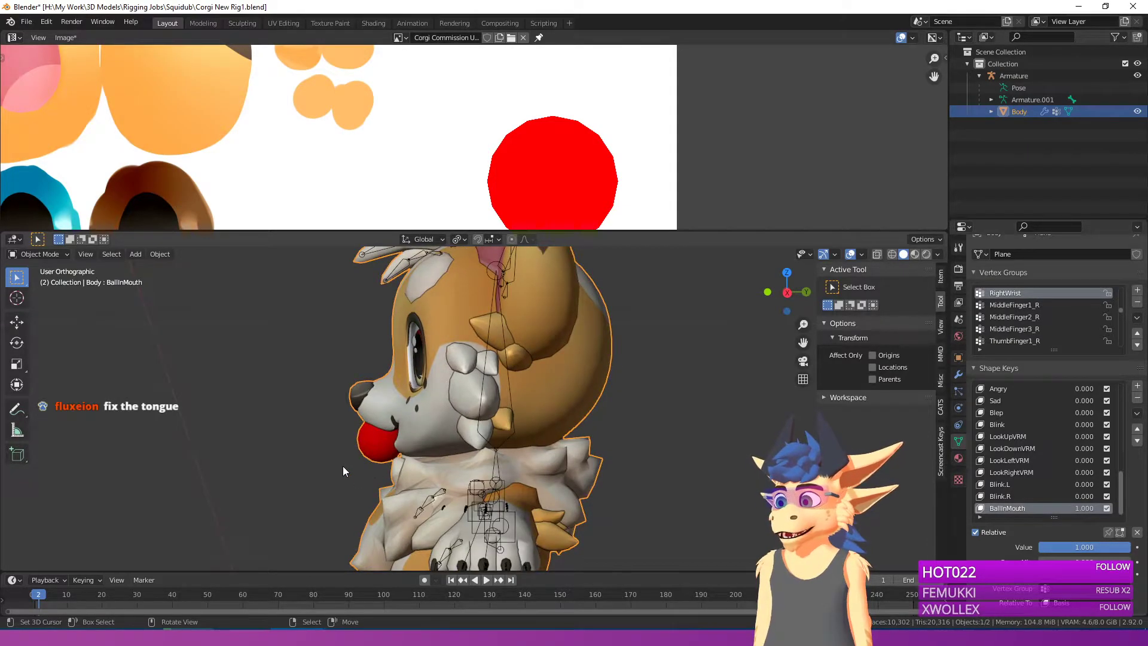
{"action": "middle_click_drag", "start_coordinate": [297, 363], "coordinate": [538, 469]}
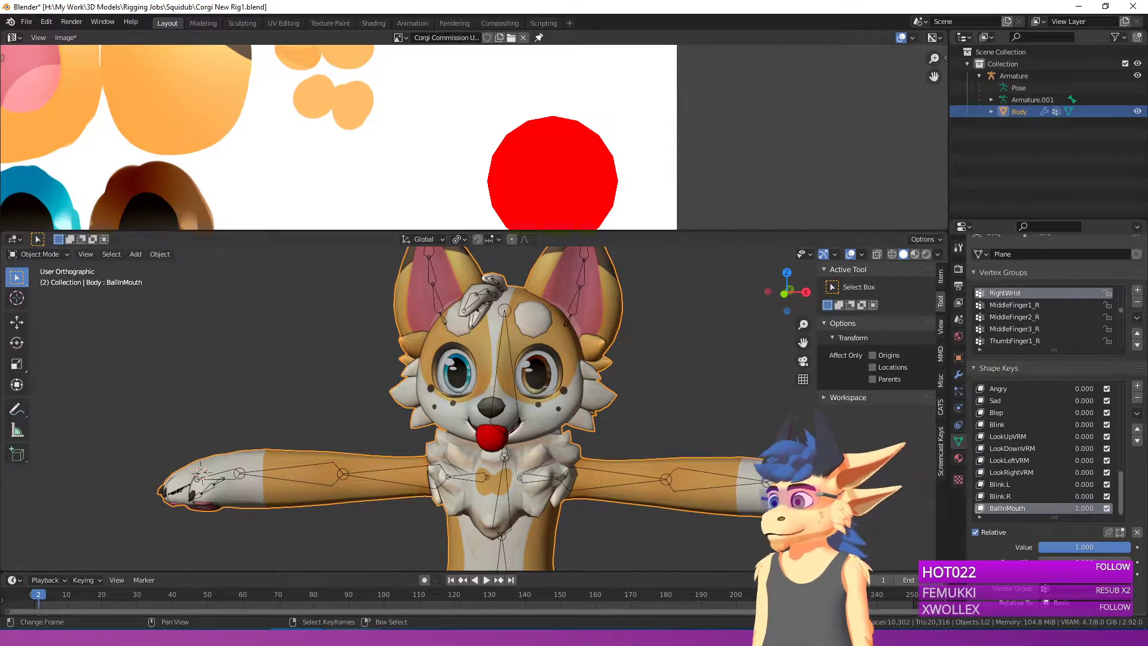
Step: Switch to Unity, select the Corgi VRM 3.0 avatar and review its components down to the VRM Look At Blend Shape Applyer
{"action": "key", "text": "alt+Tab"}
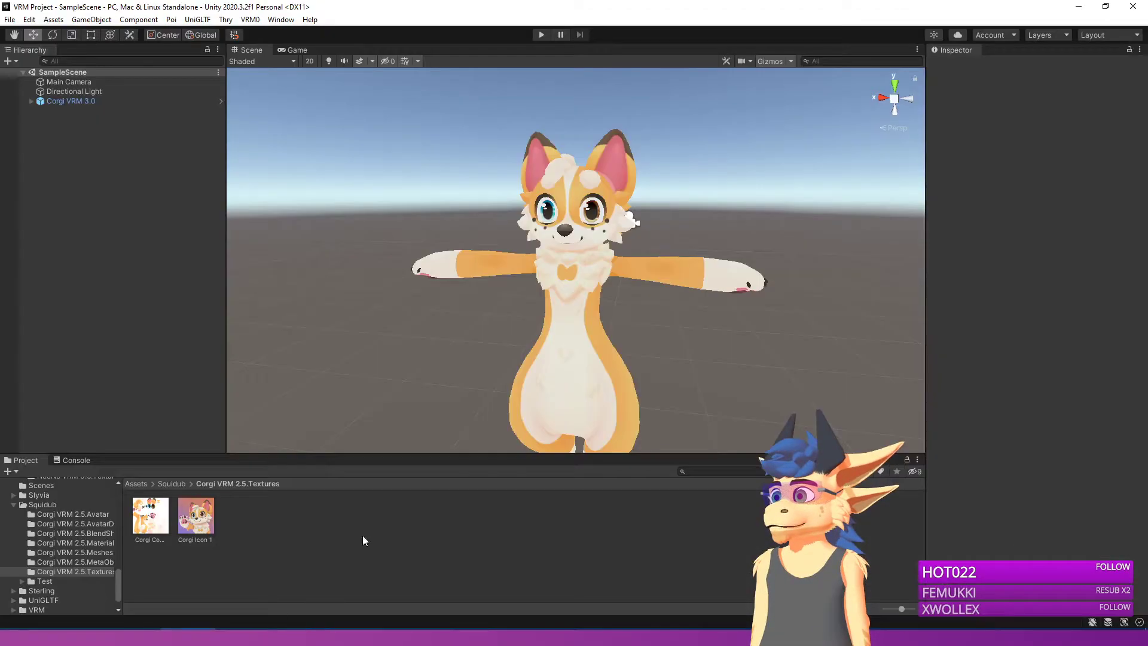
{"action": "scroll", "coordinate": [460, 357], "scroll_direction": "down", "scroll_amount": 3}
{"action": "left_click", "coordinate": [586, 300]}
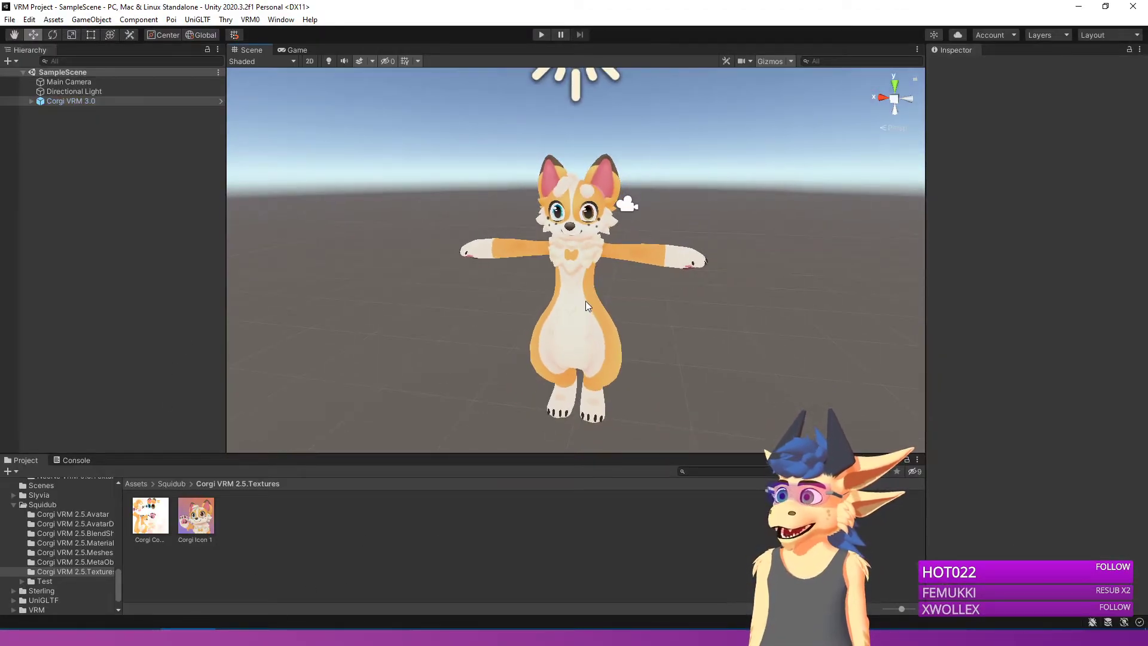
{"action": "scroll", "coordinate": [1014, 286], "scroll_direction": "down", "scroll_amount": 15}
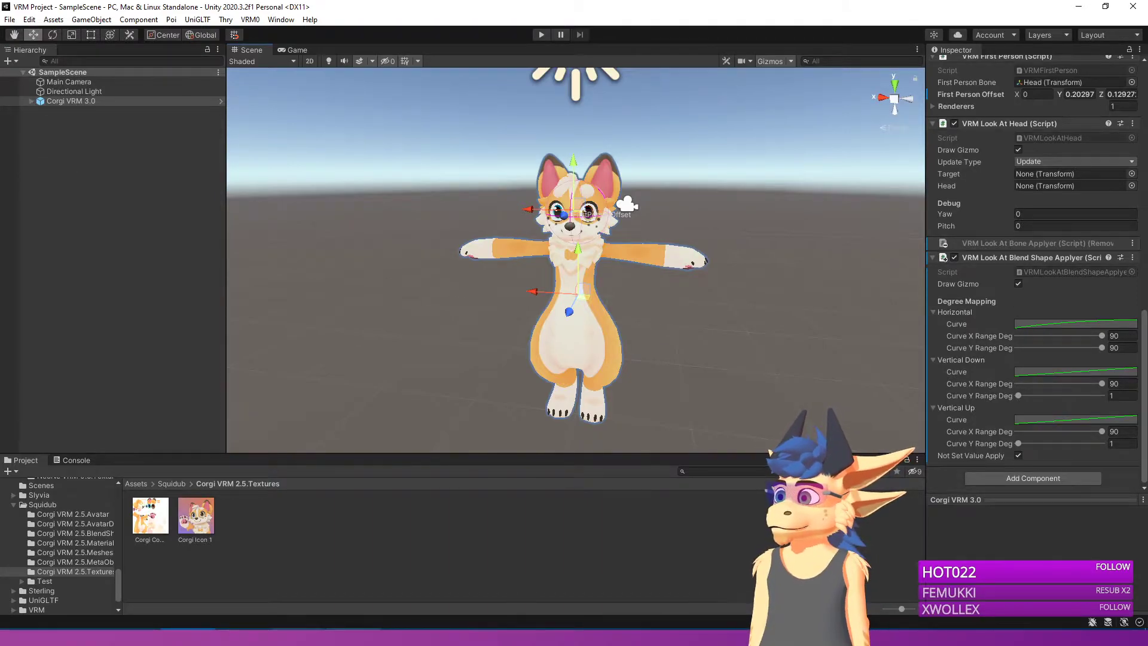
Step: Switch to Photoshop and create a blank 2000 x 2000 px document at 95.987 ppi with a white background
{"action": "left_click", "coordinate": [517, 636]}
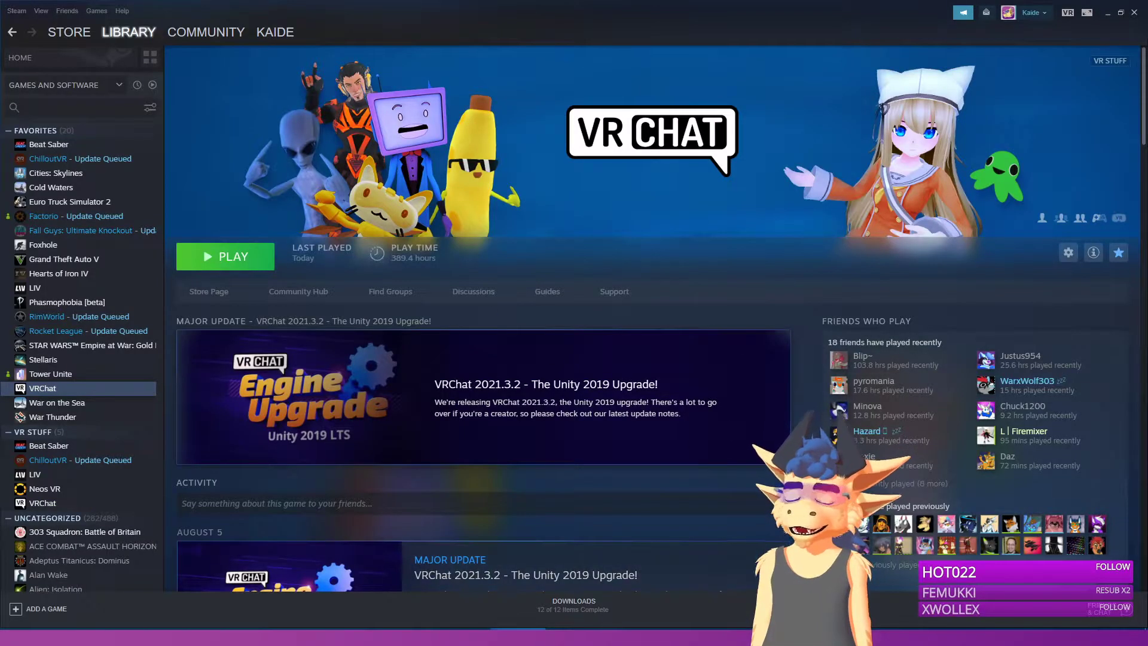
{"action": "left_click", "coordinate": [517, 636]}
{"action": "left_click", "coordinate": [739, 636]}
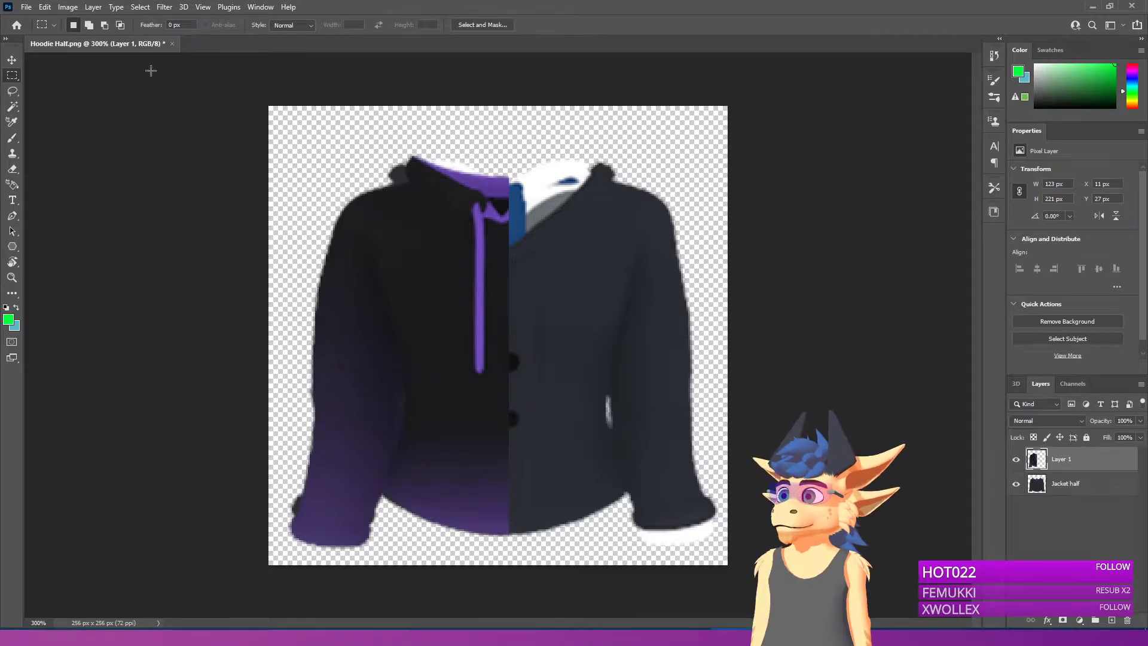
{"action": "left_click", "coordinate": [27, 7]}
{"action": "left_click", "coordinate": [58, 22]}
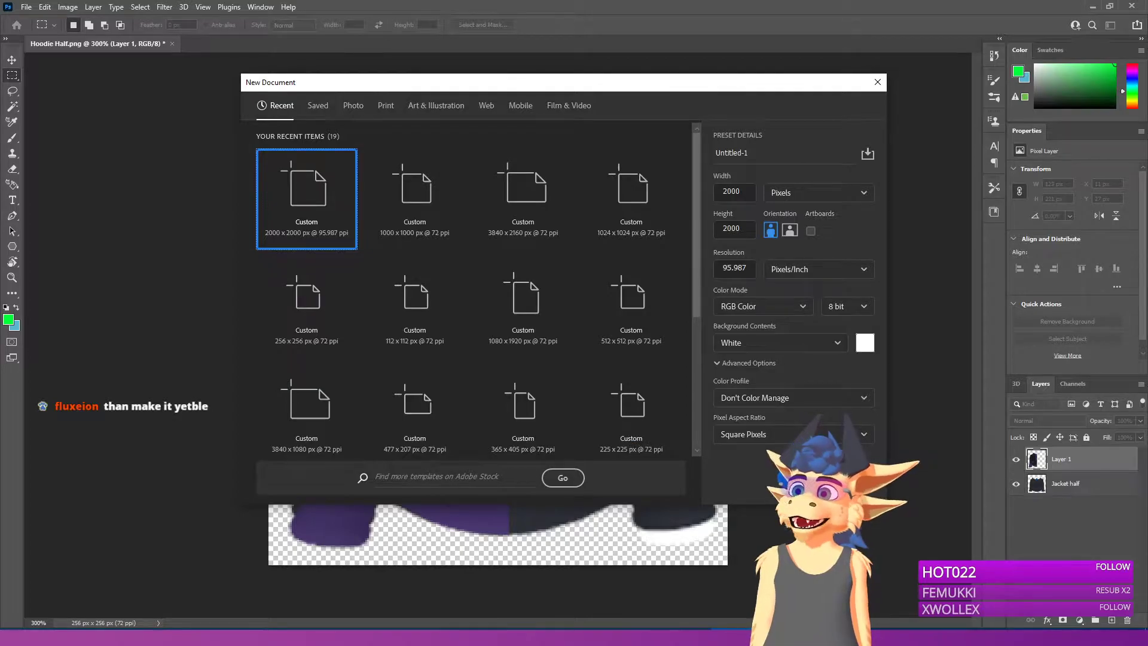
{"action": "left_click", "coordinate": [796, 484]}
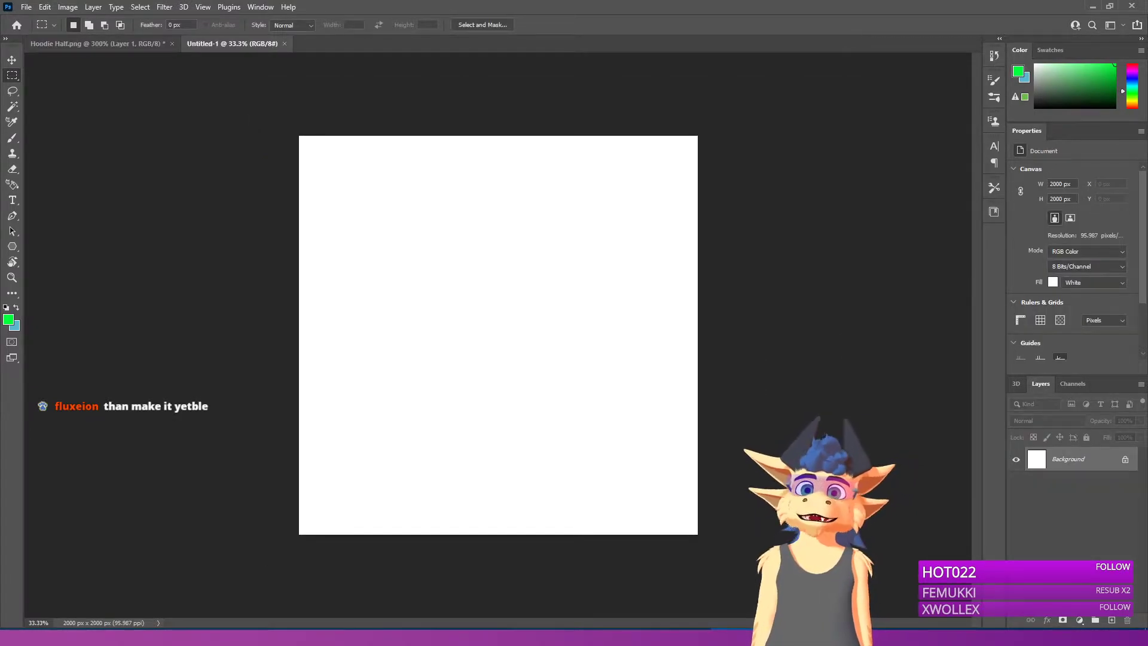
Step: Return to Unity, expand Corgi VRM 3.0 and select its secondary object to show the spring bone settings
{"action": "mouse_move", "coordinate": [101, 627]}
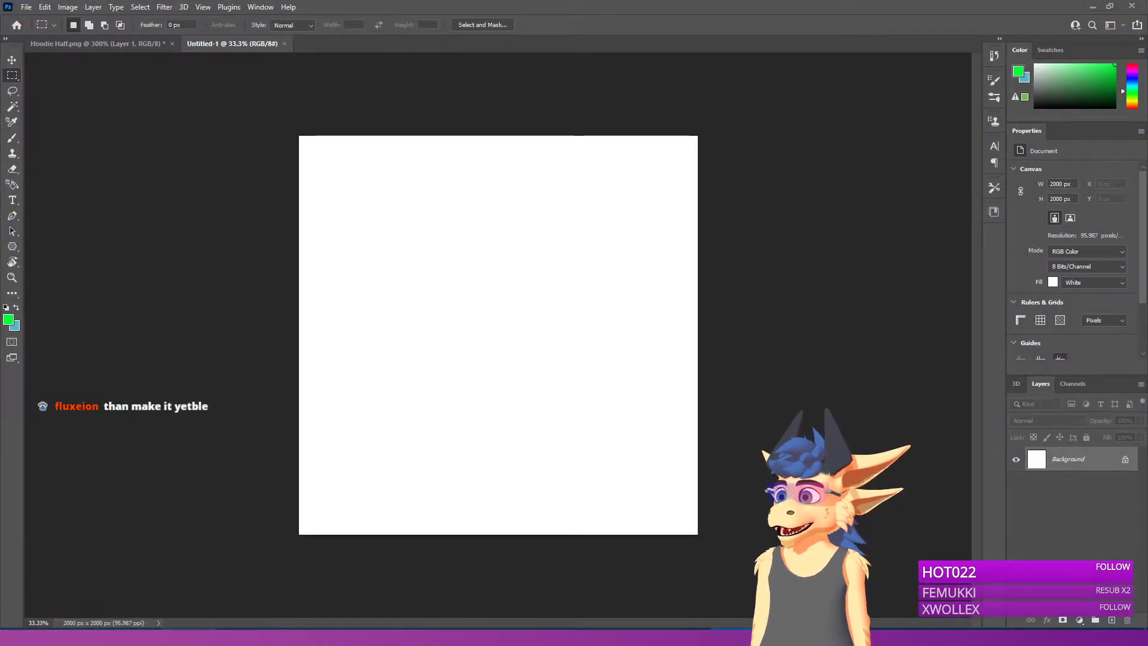
{"action": "key", "text": "alt+Tab"}
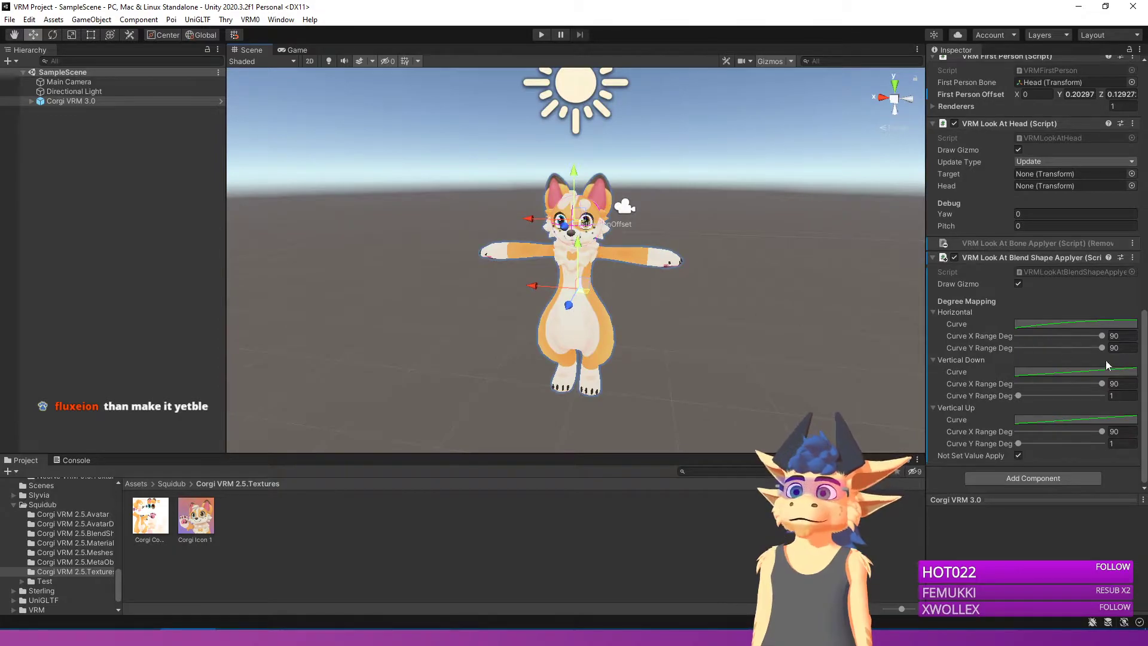
{"action": "scroll", "coordinate": [1088, 353], "scroll_direction": "up", "scroll_amount": 15}
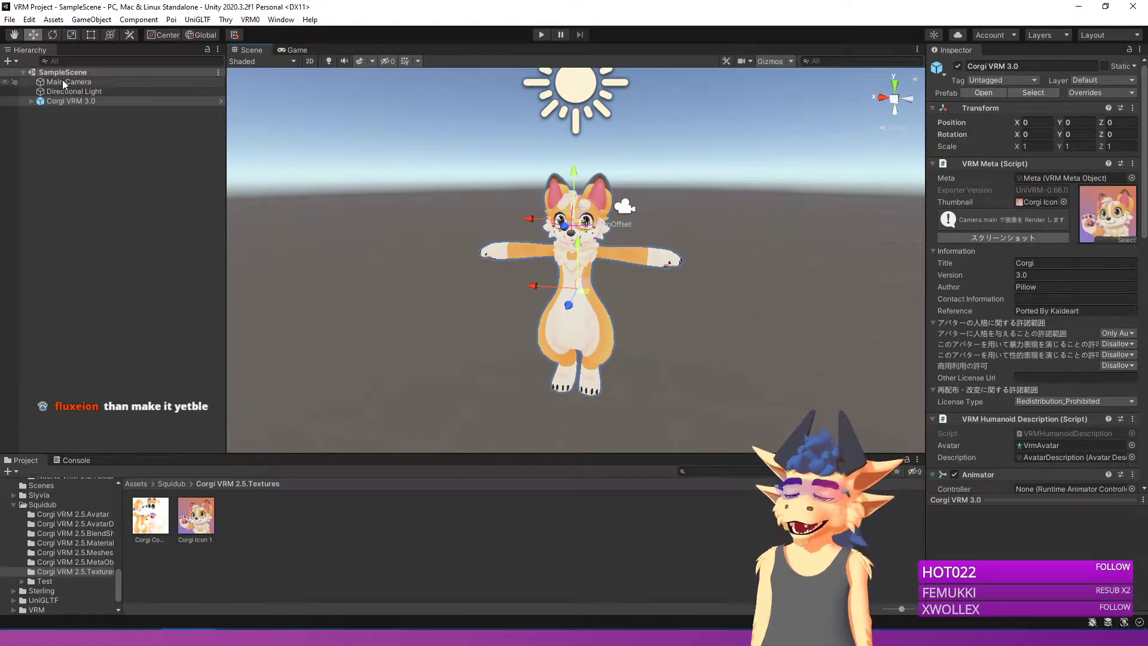
{"action": "left_click", "coordinate": [52, 100]}
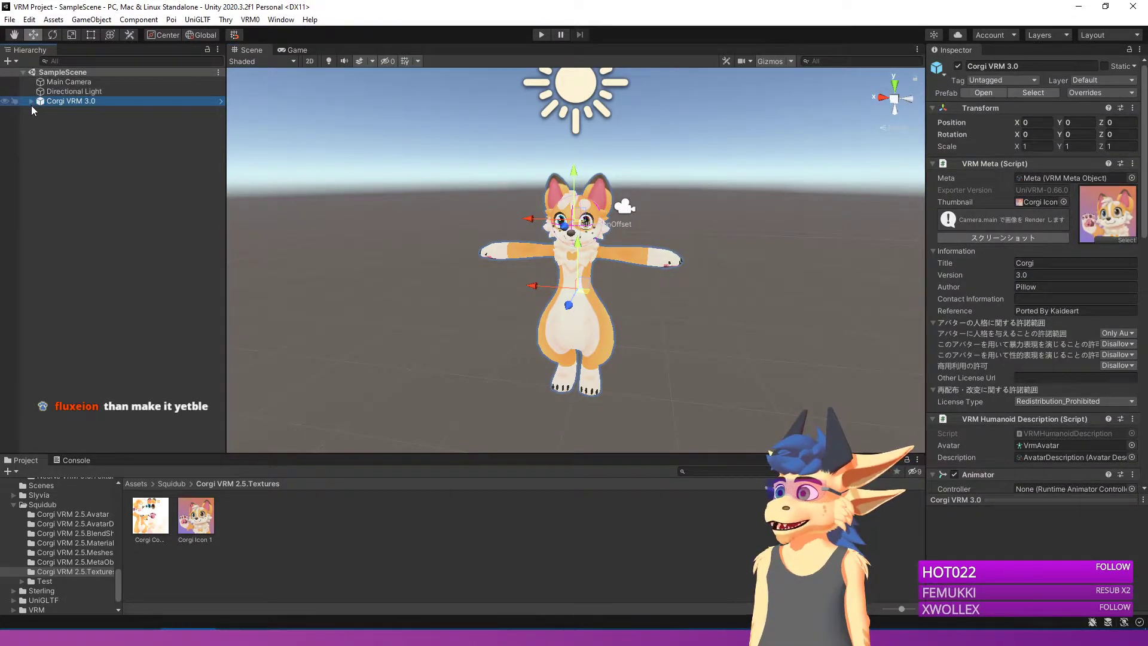
{"action": "left_click", "coordinate": [31, 101]}
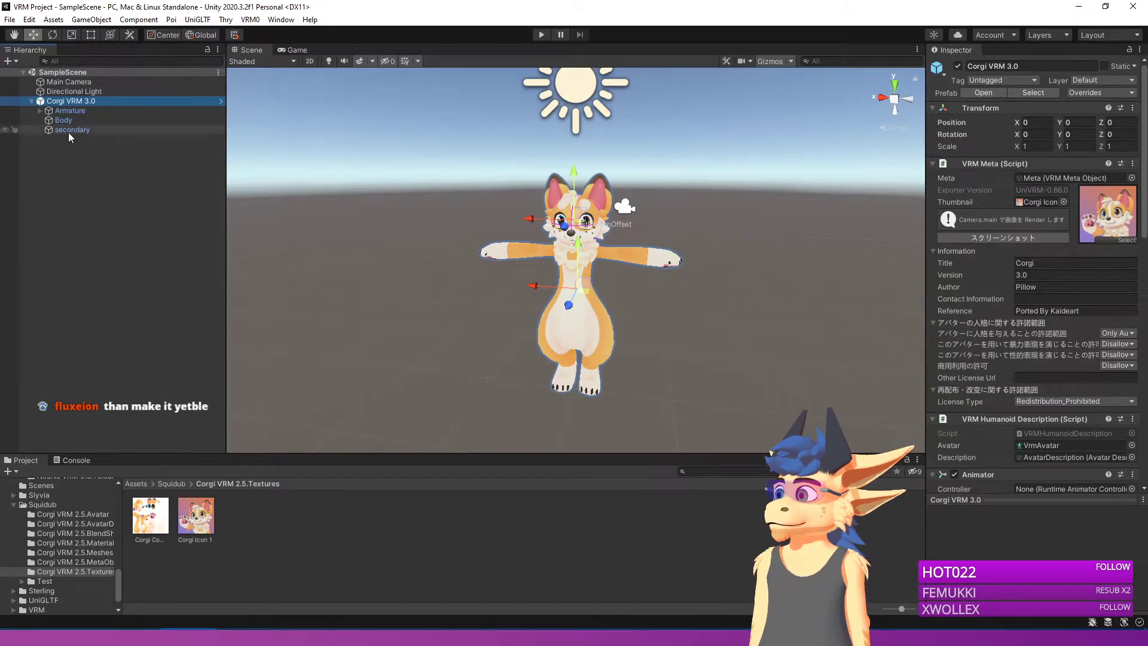
{"action": "left_click", "coordinate": [71, 130]}
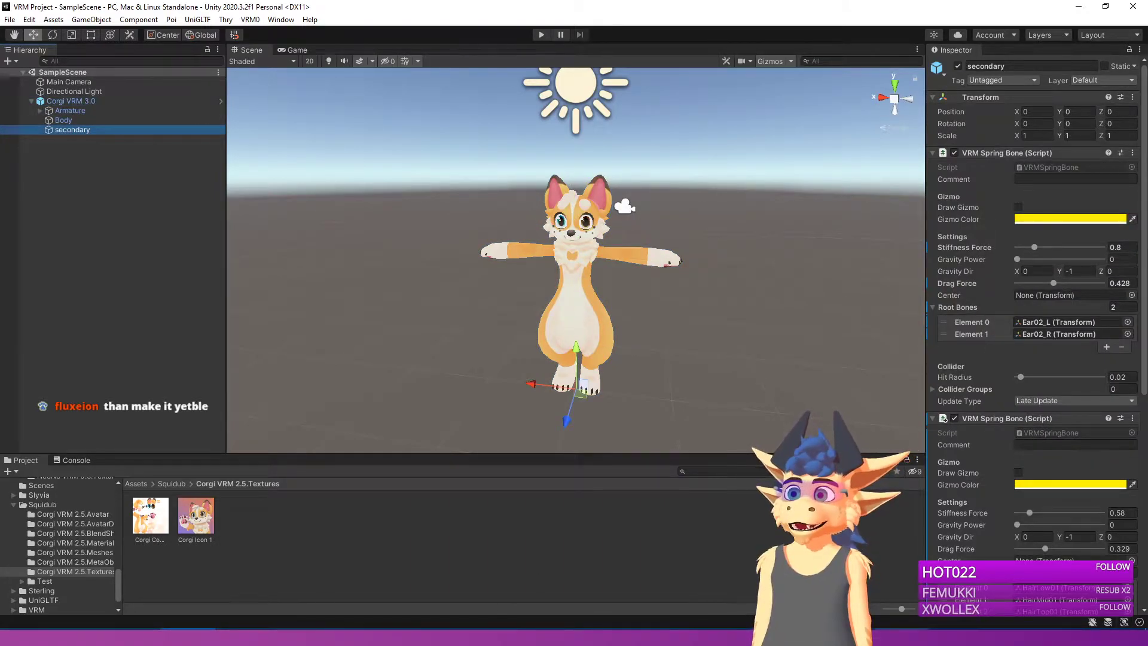
Step: Capture the VRM Spring Bone component for Ear02_L and Ear02_R with the Snipping Tool
{"action": "key", "text": "alt+Tab"}
{"action": "left_click", "coordinate": [305, 42]}
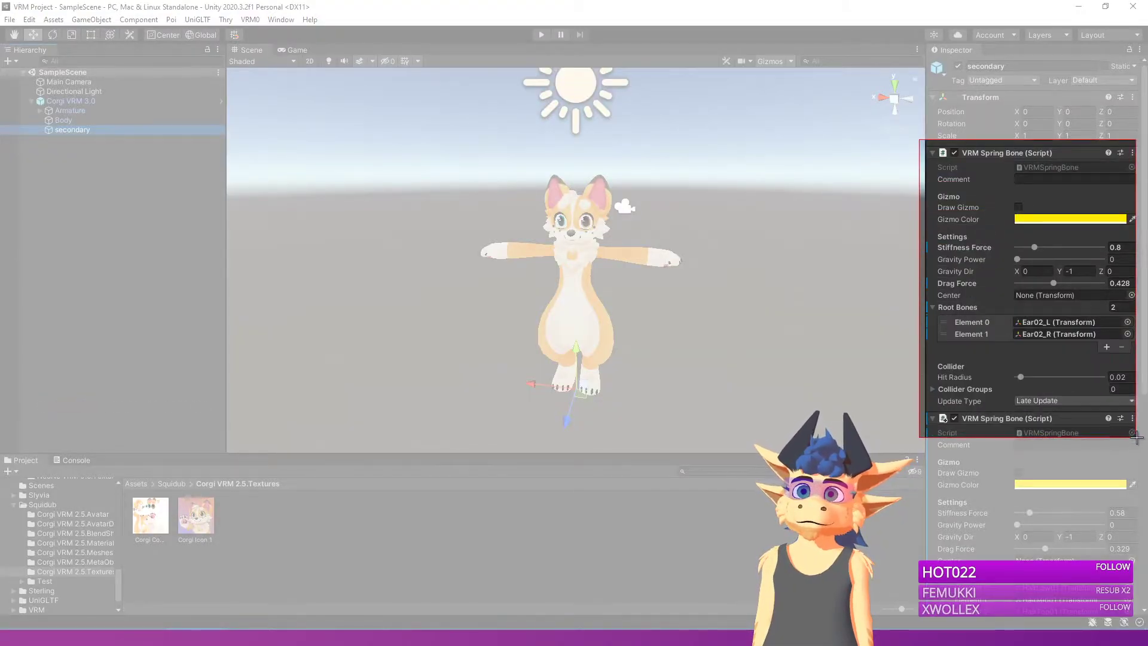
{"action": "left_click", "coordinate": [1142, 411]}
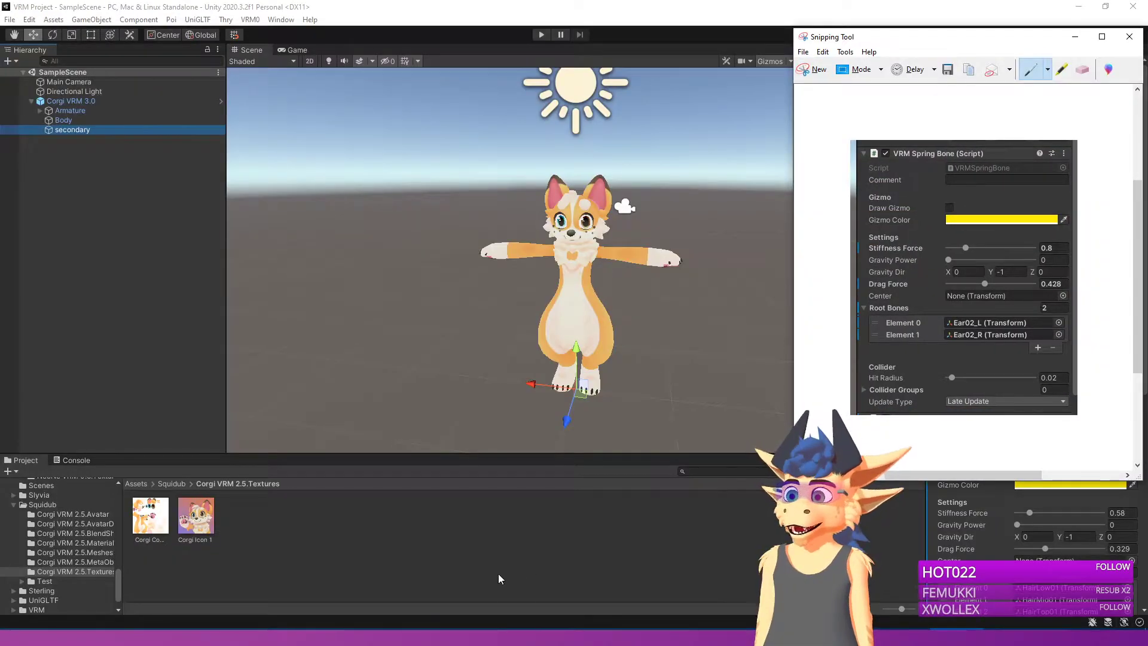
Step: Paste the ear spring bone capture into the blank Photoshop document and place it in the canvas's upper-left area
{"action": "left_click", "coordinate": [710, 636]}
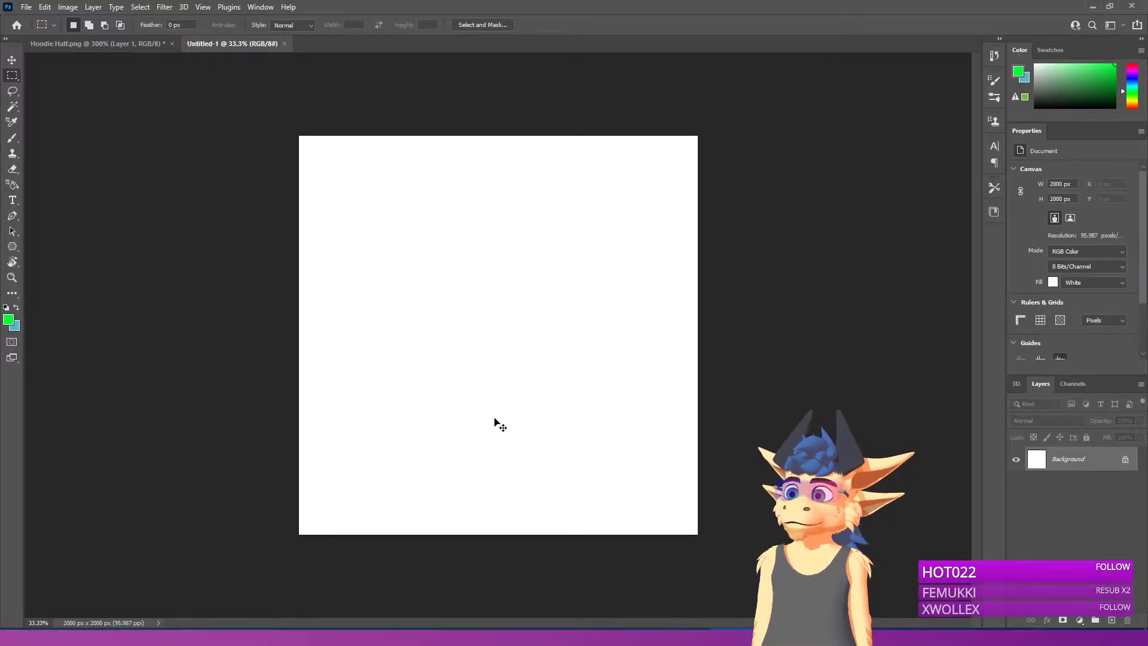
{"action": "key", "text": "ctrl+v"}
{"action": "key", "text": "v"}
{"action": "left_click_drag", "start_coordinate": [512, 364], "coordinate": [389, 255]}
Step: Return to Unity and capture the VRM Spring Bone component for HairLow01, HairMid01 and HairTop01 with the Snipping Tool
{"action": "left_click", "coordinate": [189, 637]}
{"action": "scroll", "coordinate": [981, 403], "scroll_direction": "down", "scroll_amount": 10}
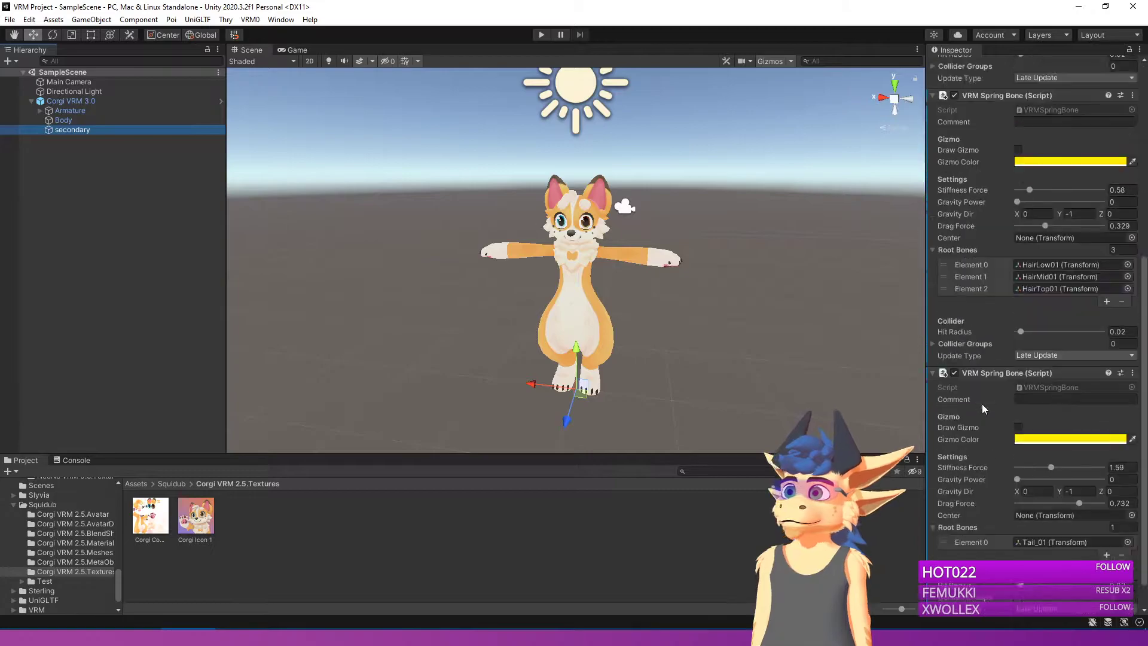
{"action": "scroll", "coordinate": [982, 406], "scroll_direction": "up", "scroll_amount": 3}
{"action": "left_click", "coordinate": [957, 637]}
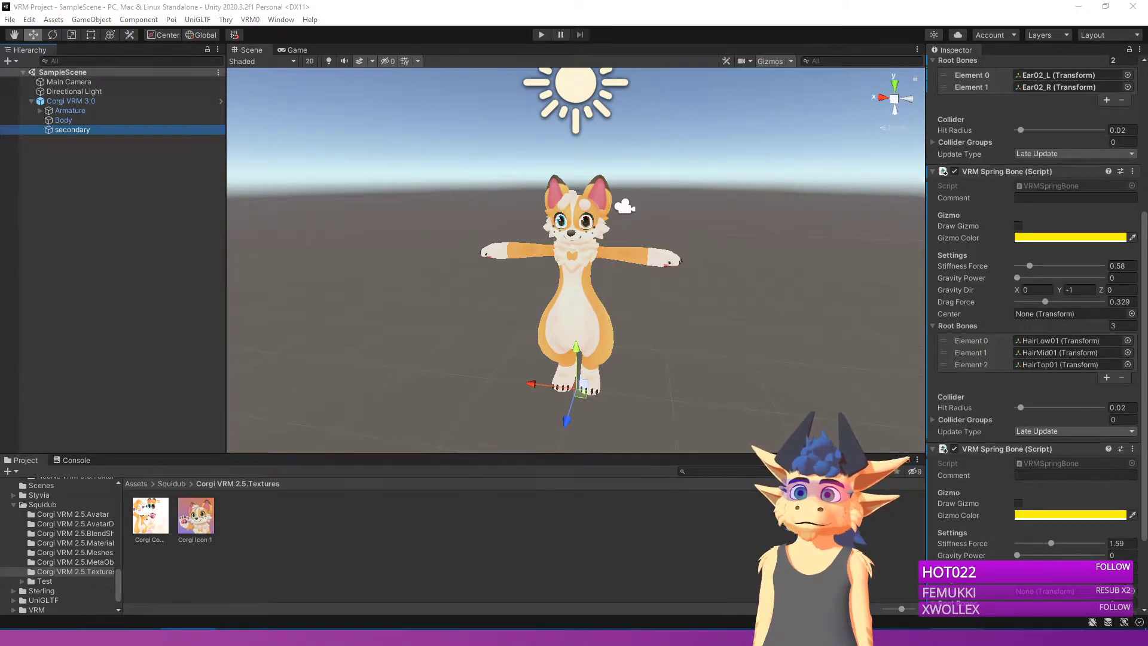
{"action": "left_click", "coordinate": [804, 72]}
{"action": "left_click_drag", "start_coordinate": [1146, 160], "coordinate": [919, 459]}
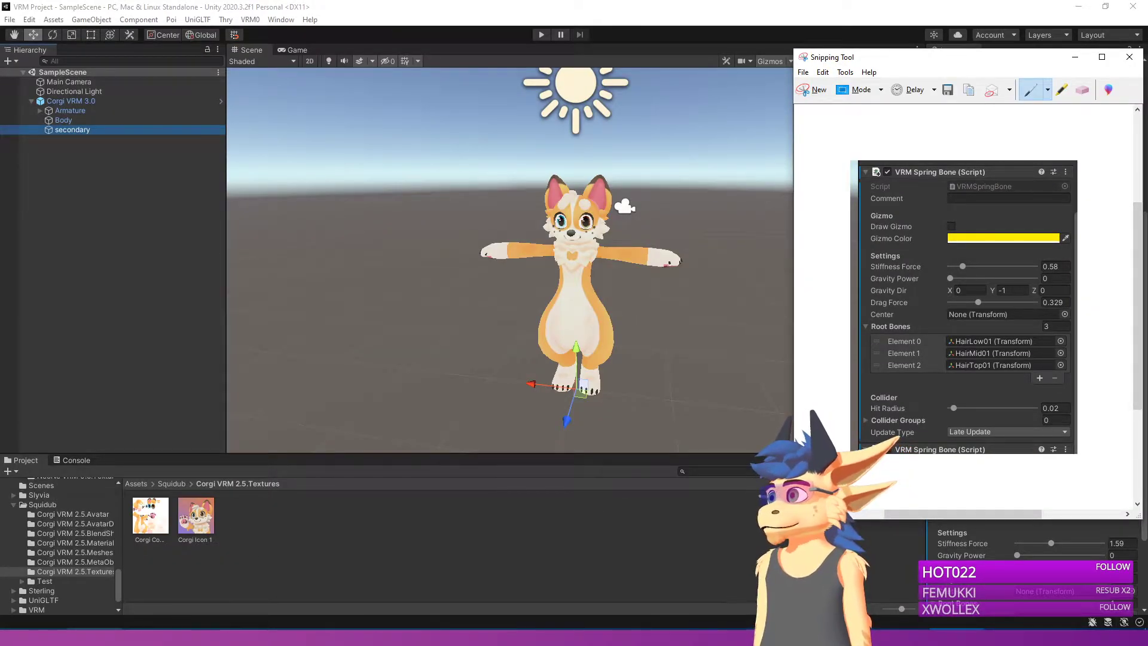
Step: Paste the hair spring bone capture into the Photoshop document and place it directly right of the ear capture
{"action": "left_click", "coordinate": [732, 638]}
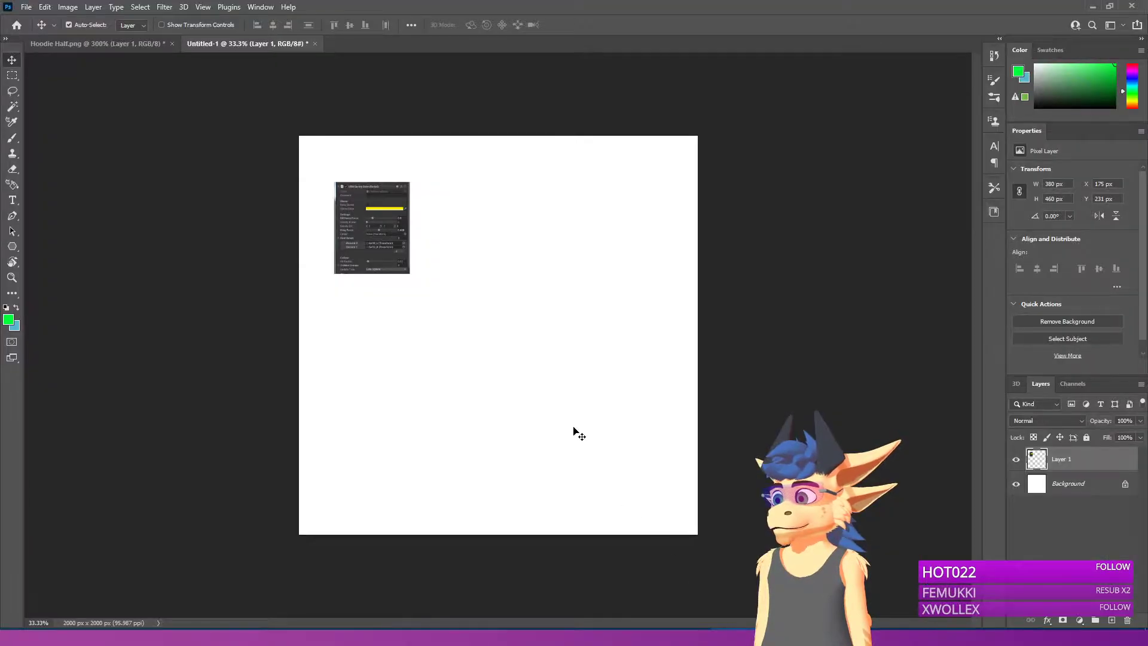
{"action": "key", "text": "ctrl+v"}
{"action": "left_click_drag", "start_coordinate": [494, 351], "coordinate": [458, 246]}
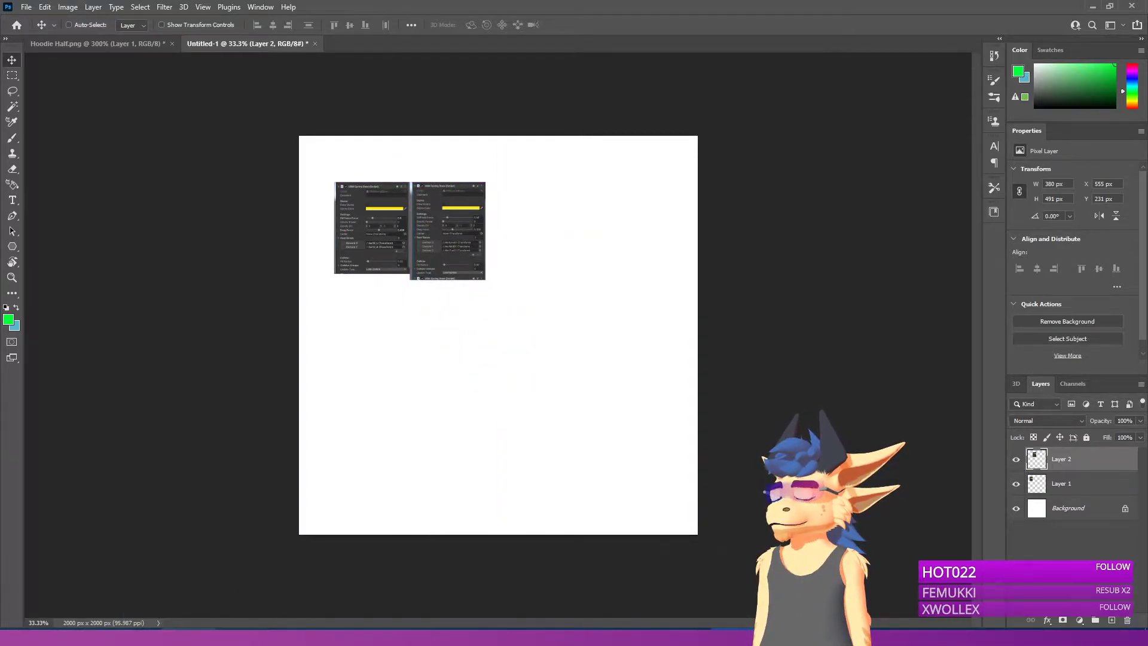
Step: Return to Unity and capture the VRM Spring Bone component for Tail_01 with the Snipping Tool
{"action": "mouse_move", "coordinate": [185, 637]}
{"action": "left_click", "coordinate": [186, 603]}
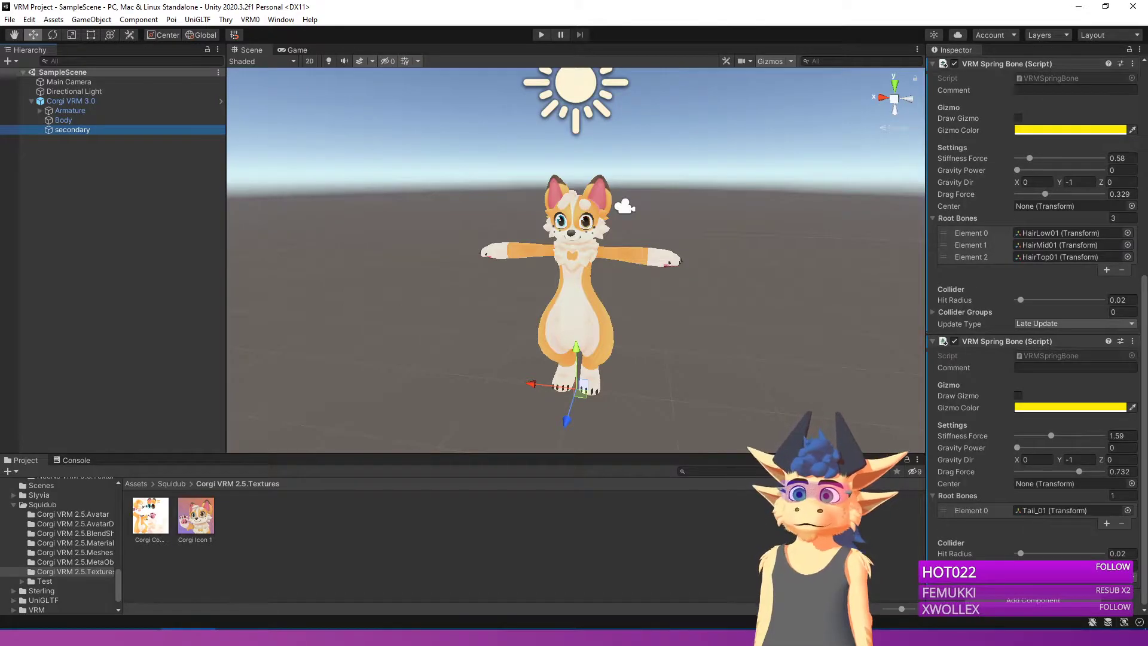
{"action": "left_click", "coordinate": [814, 90]}
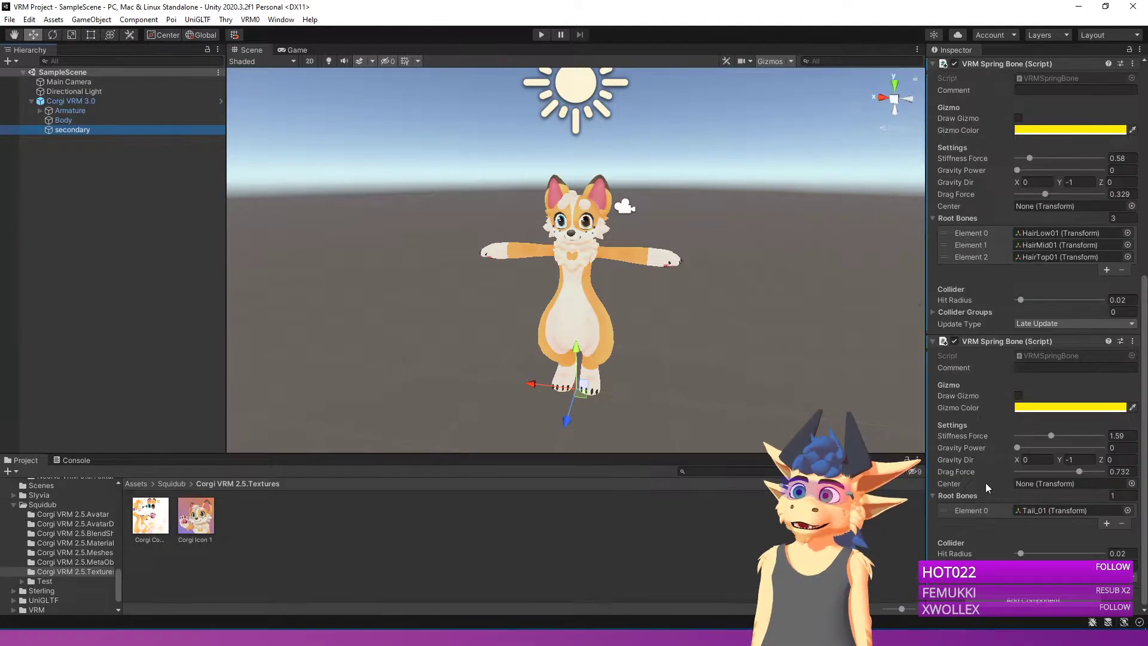
{"action": "left_click_drag", "start_coordinate": [923, 333], "coordinate": [1142, 584]}
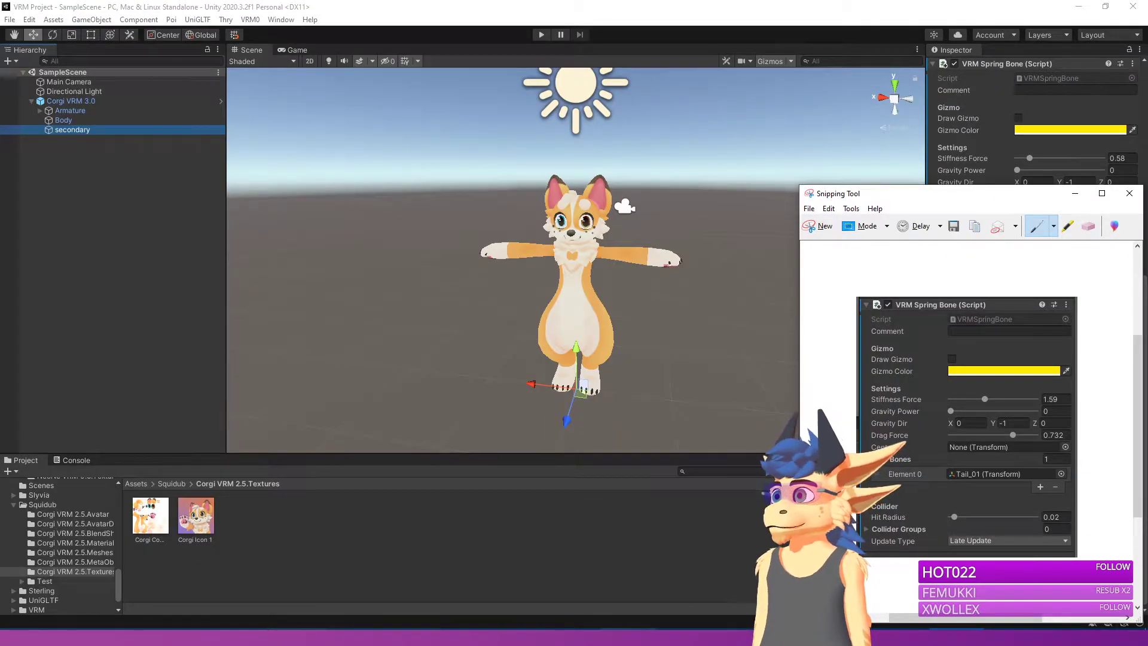
Step: Paste the tail spring bone capture into the Photoshop document and place it directly right of the hair capture
{"action": "left_click", "coordinate": [607, 627]}
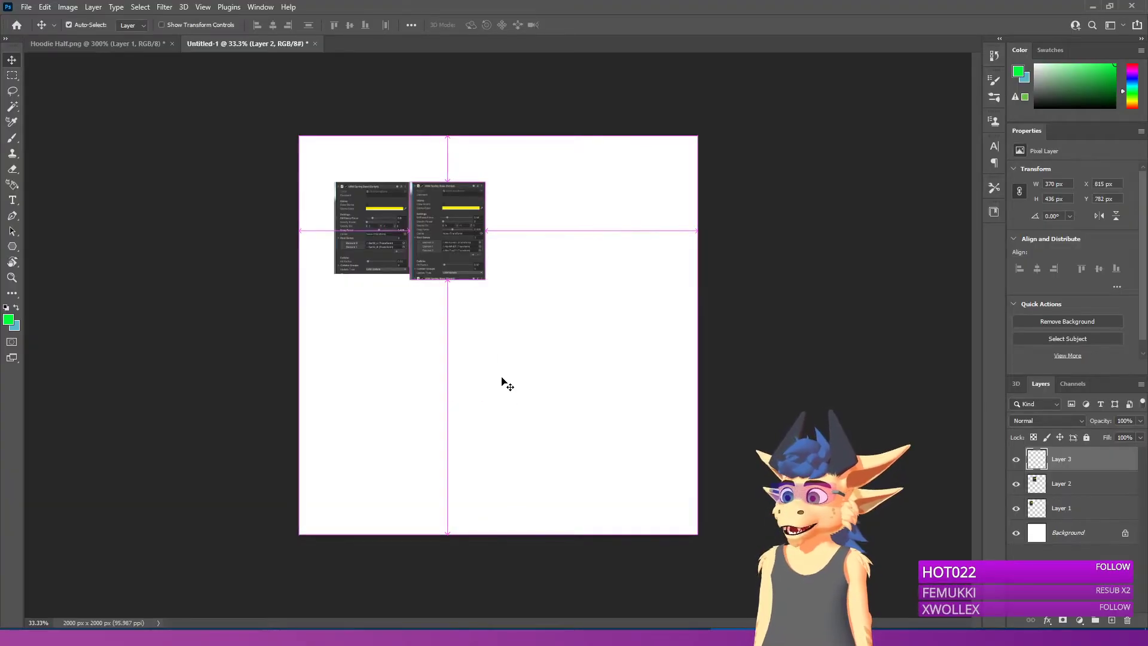
{"action": "key", "text": "ctrl+v"}
{"action": "key", "text": "ctrl"}
{"action": "key", "text": "ctrl+plus"}
{"action": "key", "text": "ctrl+plus"}
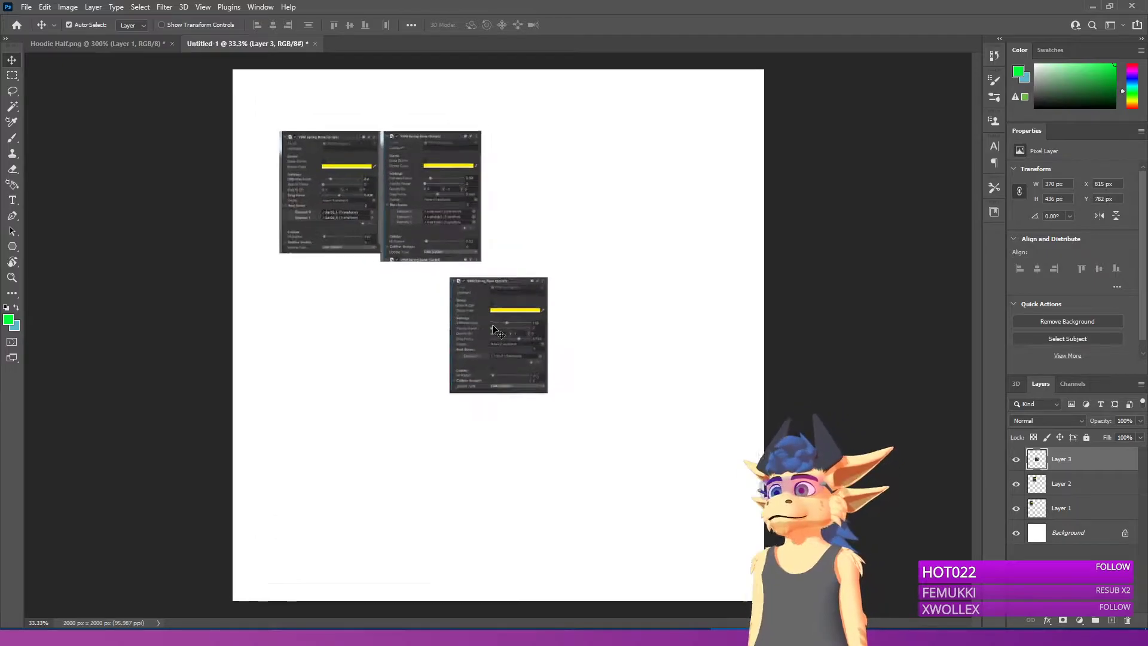
{"action": "left_click_drag", "start_coordinate": [486, 351], "coordinate": [525, 186]}
Step: Examine the three spring bone captures side by side at 100% to check that their settings are readable
{"action": "scroll", "coordinate": [545, 234], "scroll_direction": "up", "scroll_amount": 5}
{"action": "scroll", "coordinate": [532, 223], "scroll_direction": "up", "scroll_amount": 7}
{"action": "scroll", "coordinate": [534, 226], "scroll_direction": "up", "scroll_amount": 3}
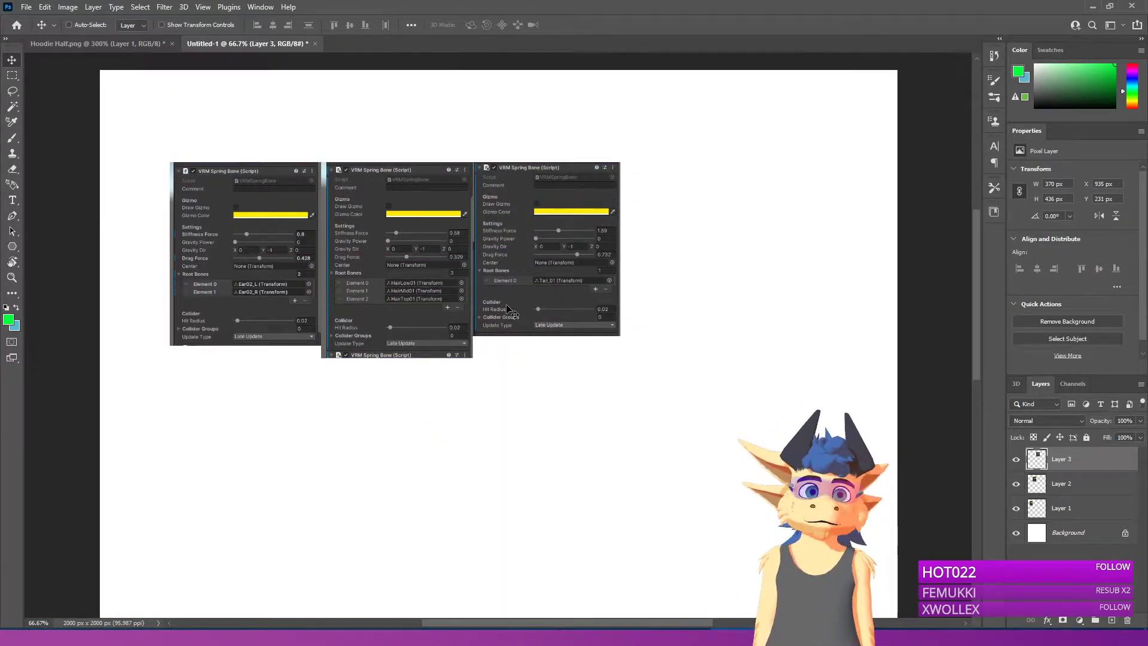
{"action": "key", "text": "ctrl+plus"}
{"action": "key", "text": "ctrl+plus"}
{"action": "key", "text": "ctrl+minus"}
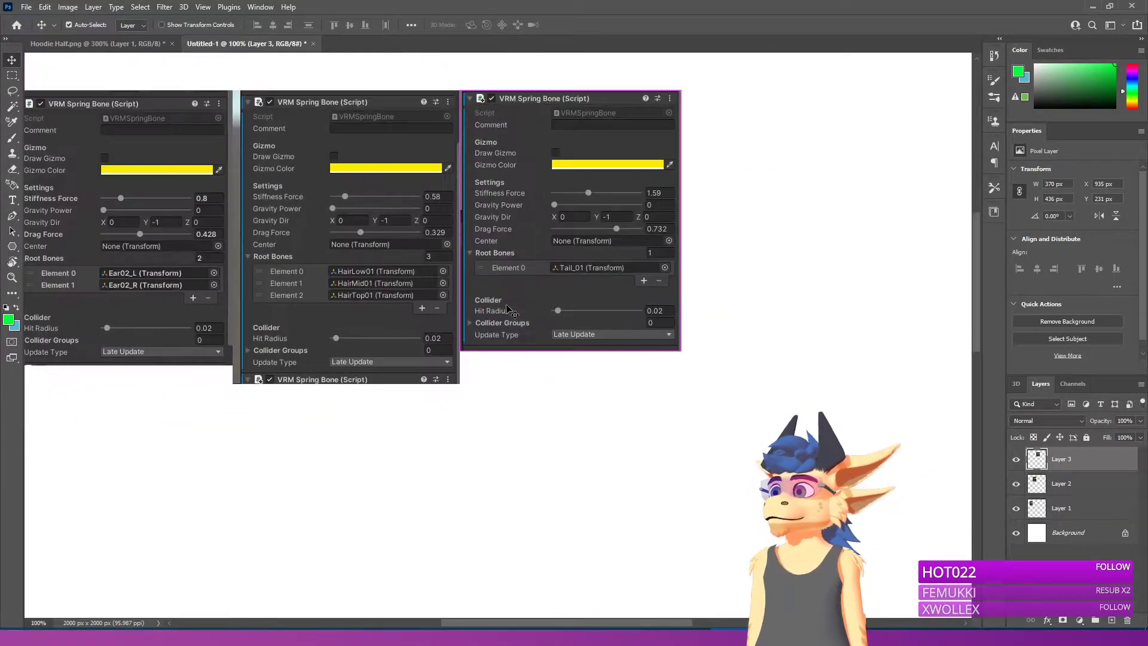
{"action": "left_click_drag", "start_coordinate": [517, 623], "coordinate": [487, 623]}
{"action": "scroll", "coordinate": [487, 571], "scroll_direction": "up", "scroll_amount": 1}
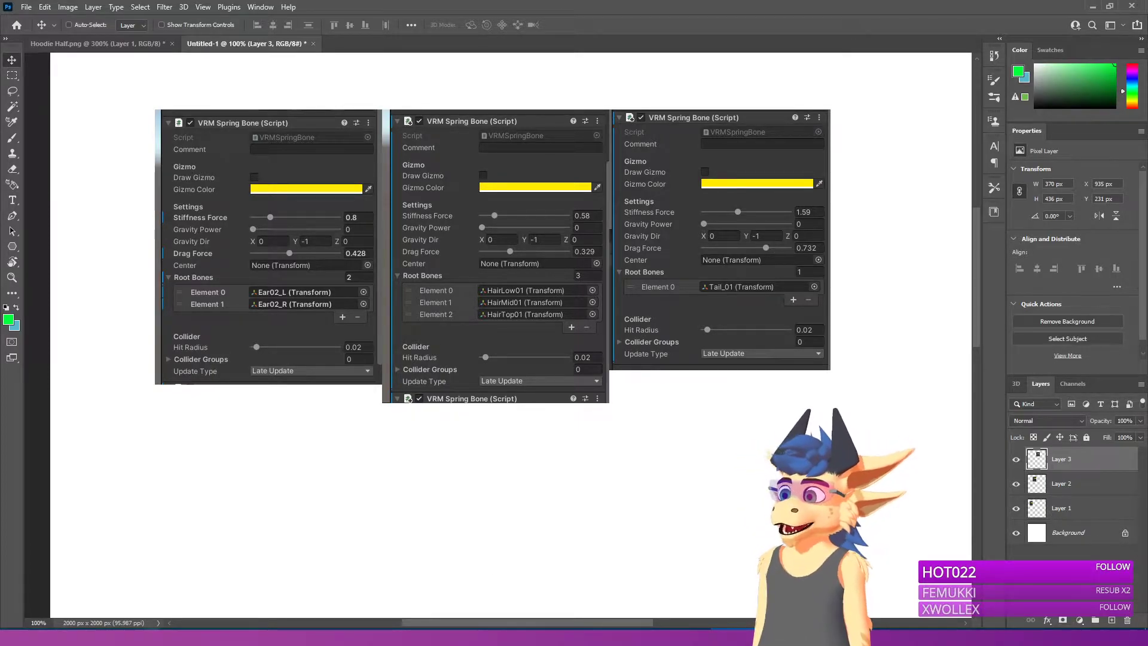
Step: Switch to Unity and examine the Corgi VRM 3.0 object's components, including its VRM meta information and look-at settings
{"action": "key", "text": "alt+Tab"}
{"action": "scroll", "coordinate": [999, 339], "scroll_direction": "up", "scroll_amount": 10}
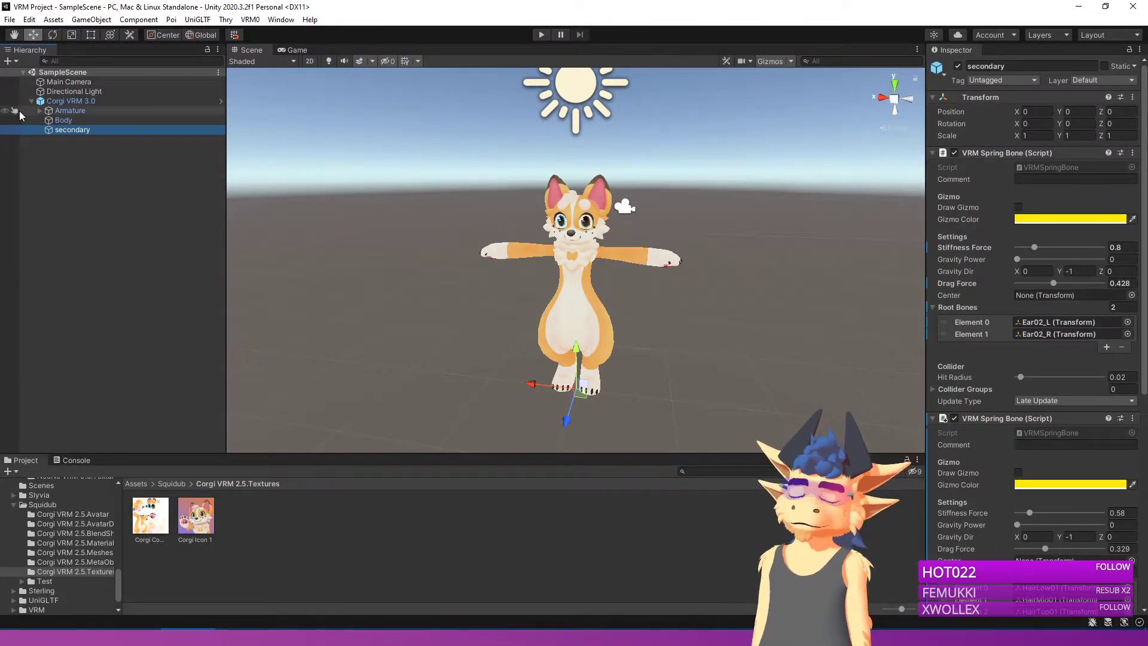
{"action": "left_click", "coordinate": [71, 101]}
{"action": "scroll", "coordinate": [1026, 328], "scroll_direction": "down", "scroll_amount": 5}
{"action": "scroll", "coordinate": [1025, 328], "scroll_direction": "down", "scroll_amount": 8}
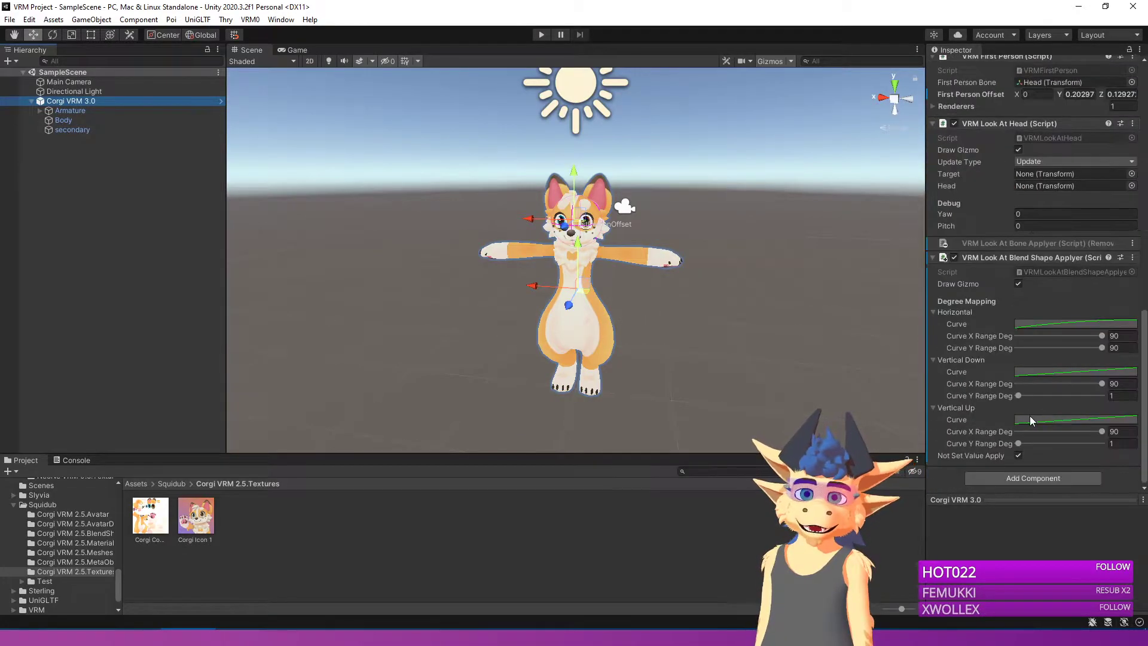
{"action": "scroll", "coordinate": [1029, 415], "scroll_direction": "up", "scroll_amount": 11}
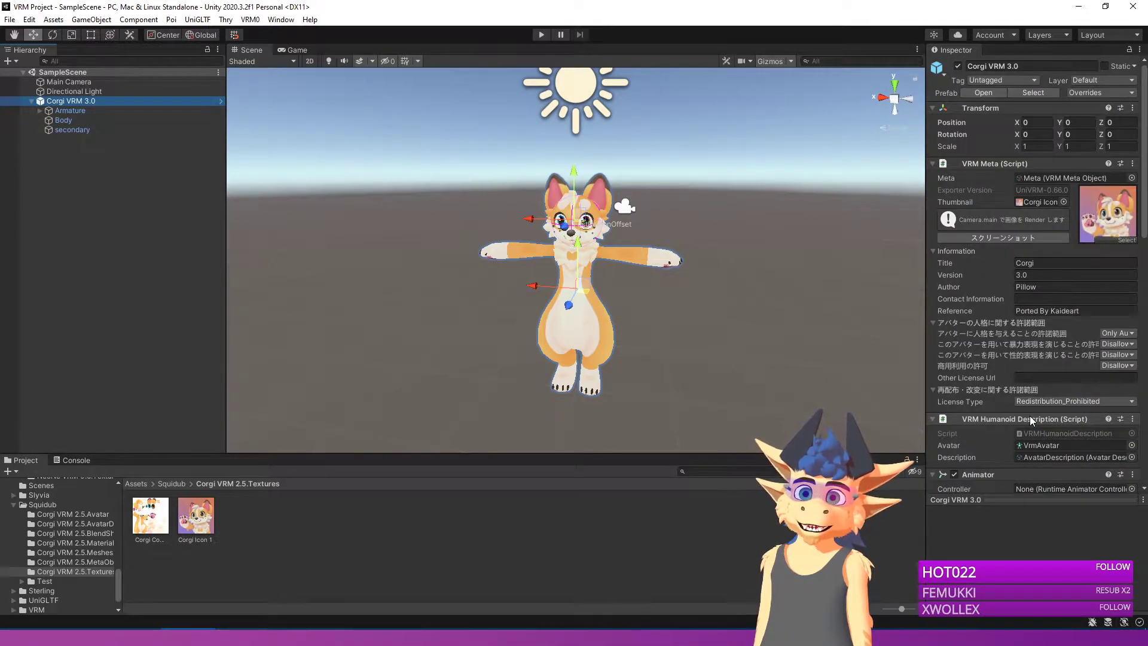
{"action": "scroll", "coordinate": [1029, 415], "scroll_direction": "down", "scroll_amount": 8}
{"action": "scroll", "coordinate": [1029, 415], "scroll_direction": "up", "scroll_amount": 6}
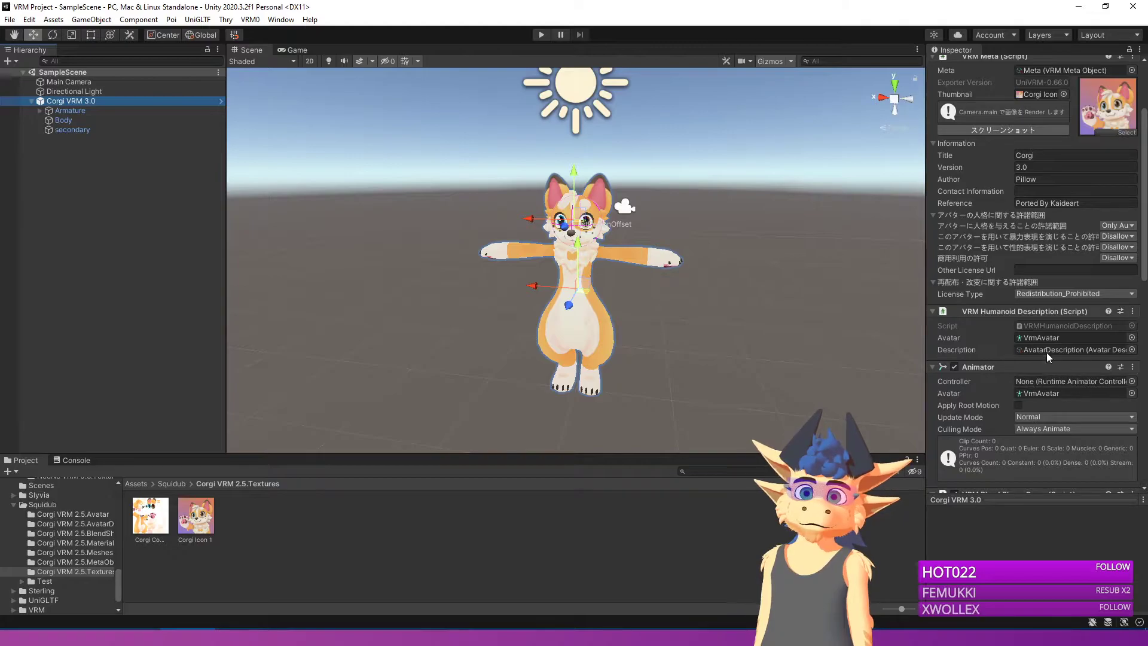
Step: Delete the Corgi VRM 3.0 avatar from the scene
{"action": "left_click", "coordinate": [625, 292]}
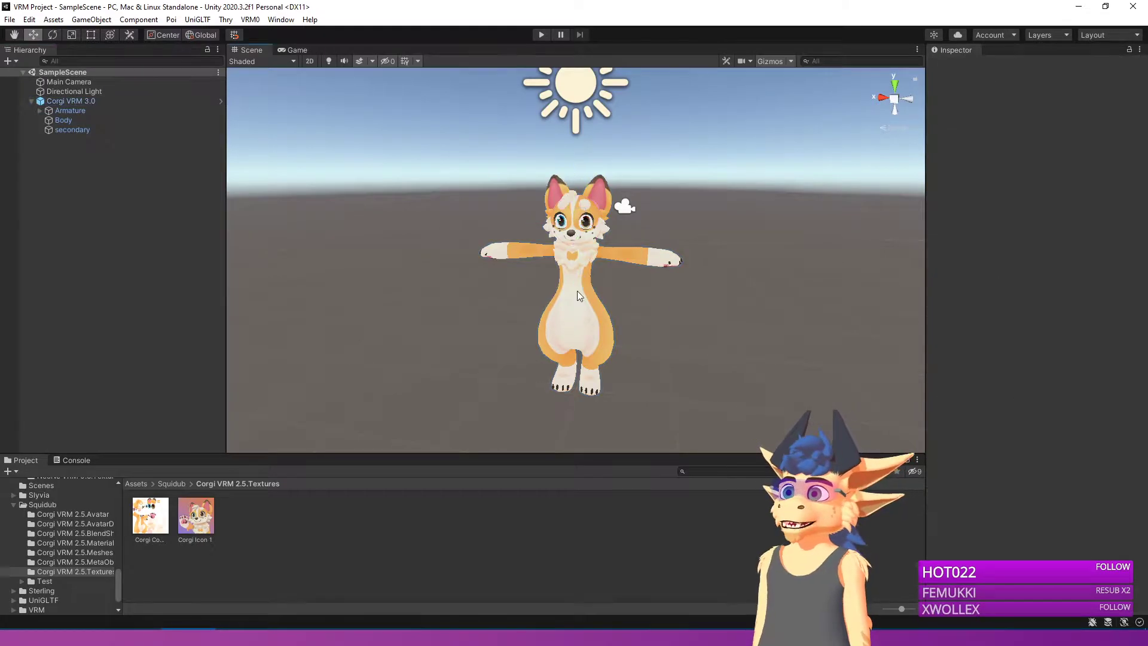
{"action": "left_click", "coordinate": [574, 291]}
{"action": "key", "text": "Delete"}
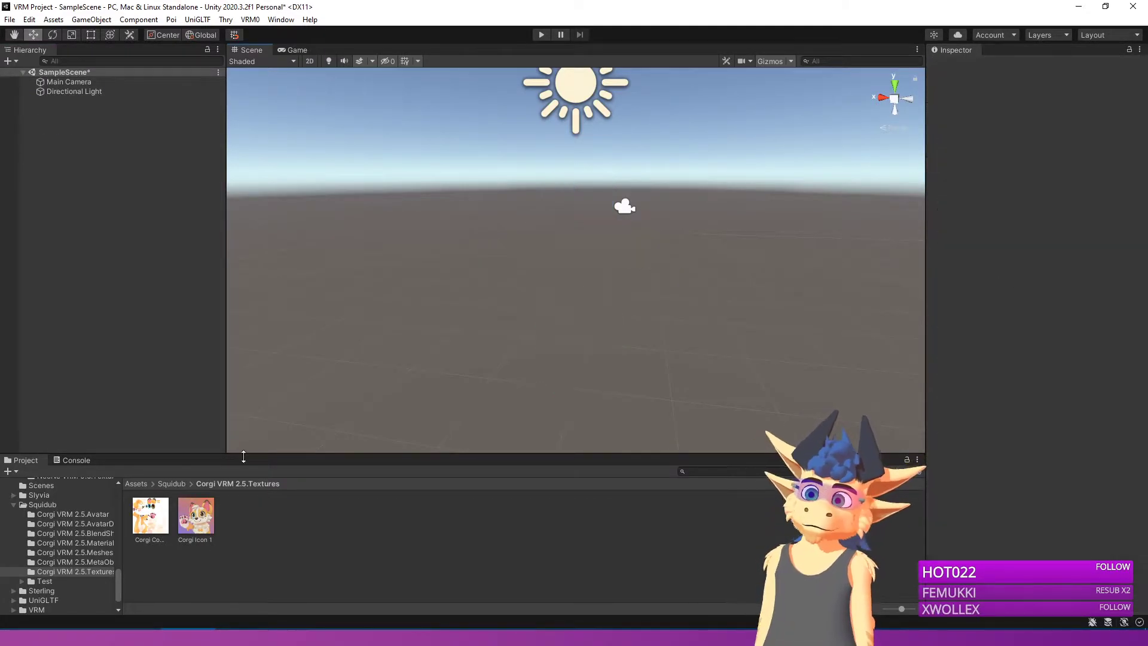
Step: Create a folder named Version 2 inside Assets/Squidub and open it
{"action": "left_click", "coordinate": [165, 485]}
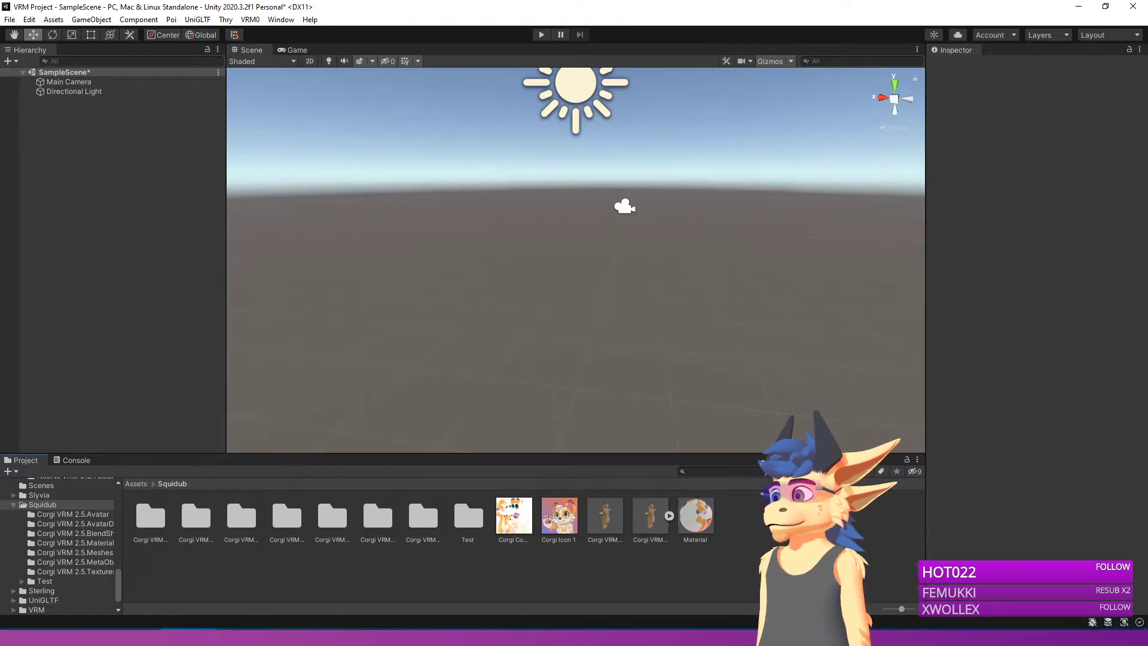
{"action": "right_click", "coordinate": [783, 524]}
{"action": "left_click", "coordinate": [978, 170]}
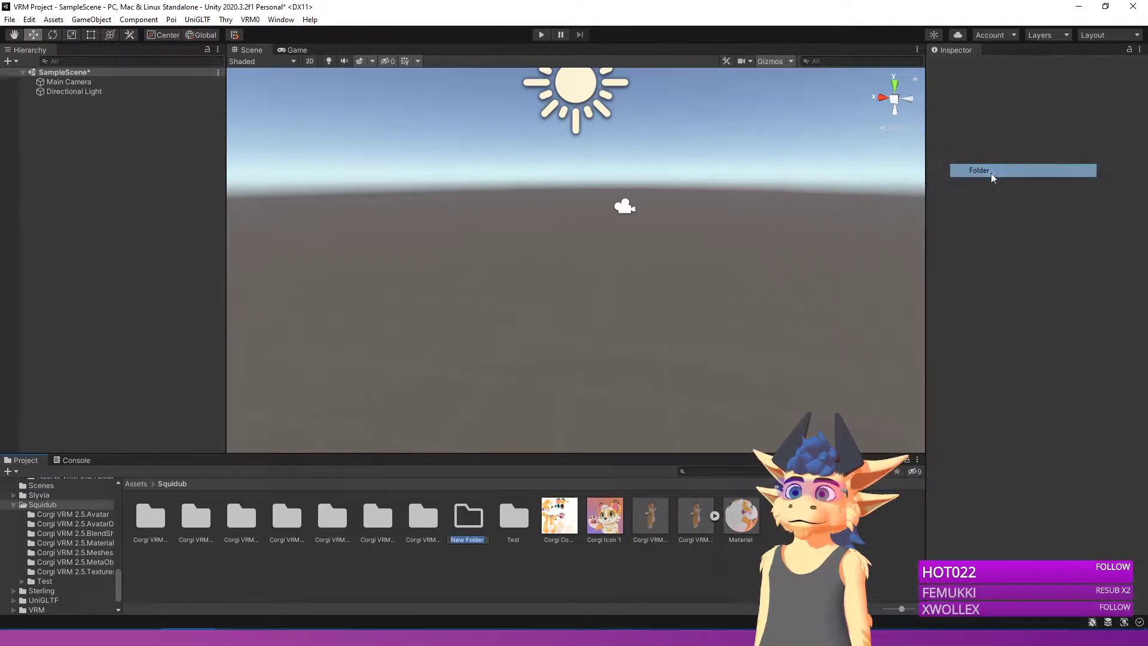
{"action": "type", "text": "Version 2"}
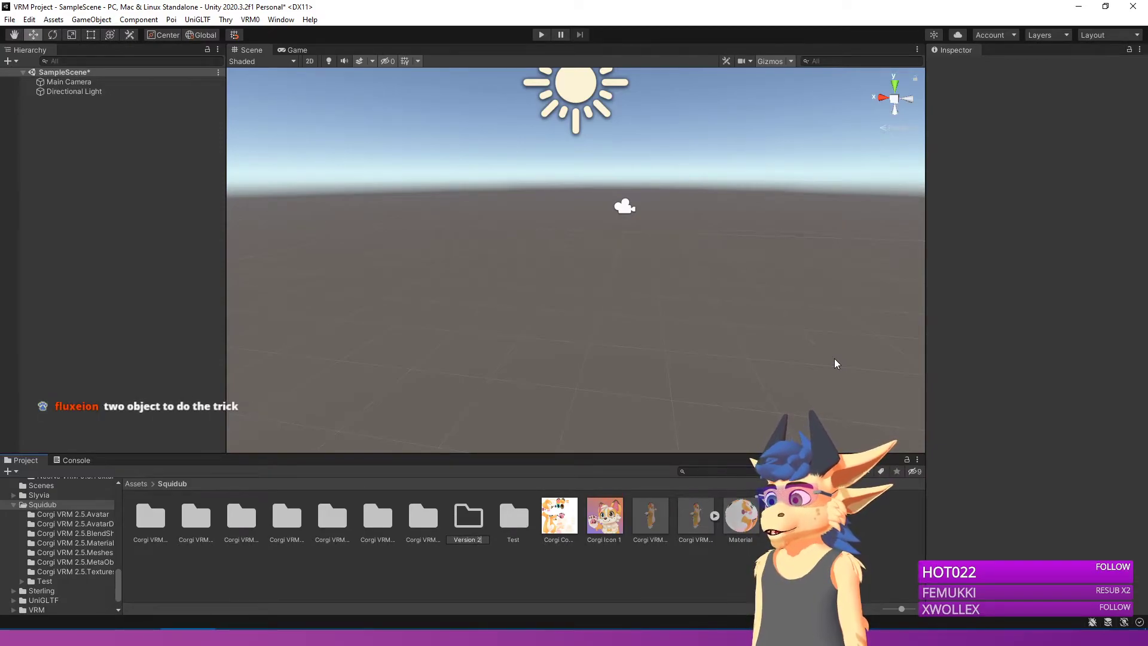
{"action": "key", "text": "Return"}
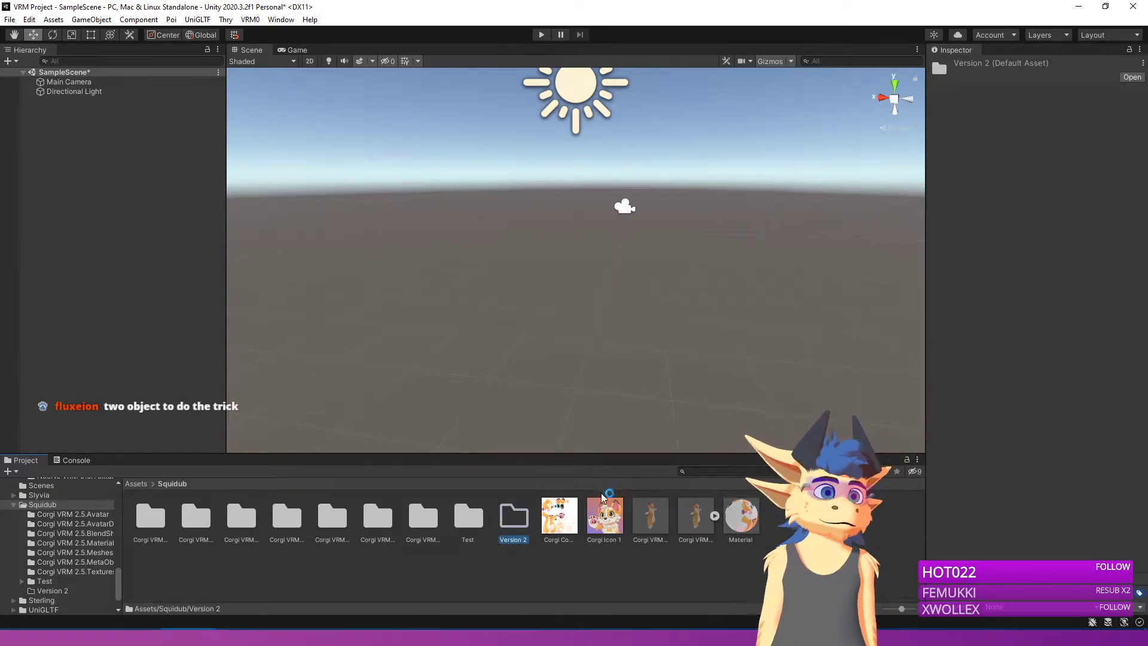
{"action": "double_click", "coordinate": [517, 525]}
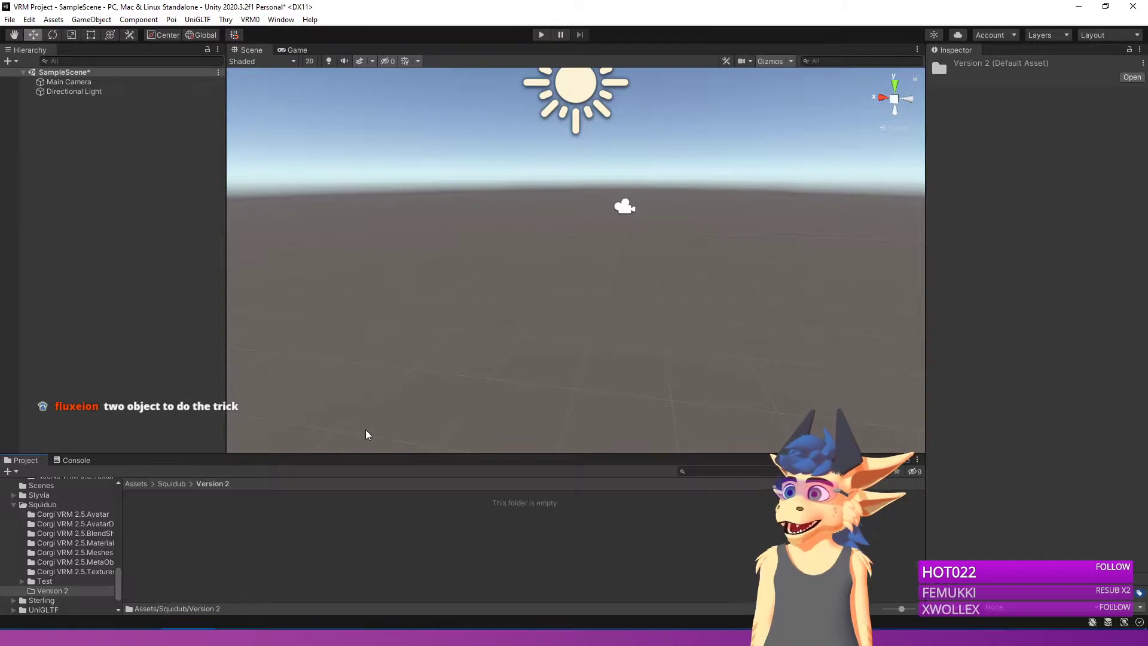
{"action": "right_click_drag", "start_coordinate": [520, 354], "coordinate": [547, 342]}
{"action": "key", "text": "s"}
{"action": "key", "text": "e"}
{"action": "key", "text": "q"}
{"action": "key", "text": "w"}
Step: Switch to the Blender window with Corgi VRM 2.blend and close it without saving the changes
{"action": "left_click", "coordinate": [297, 636]}
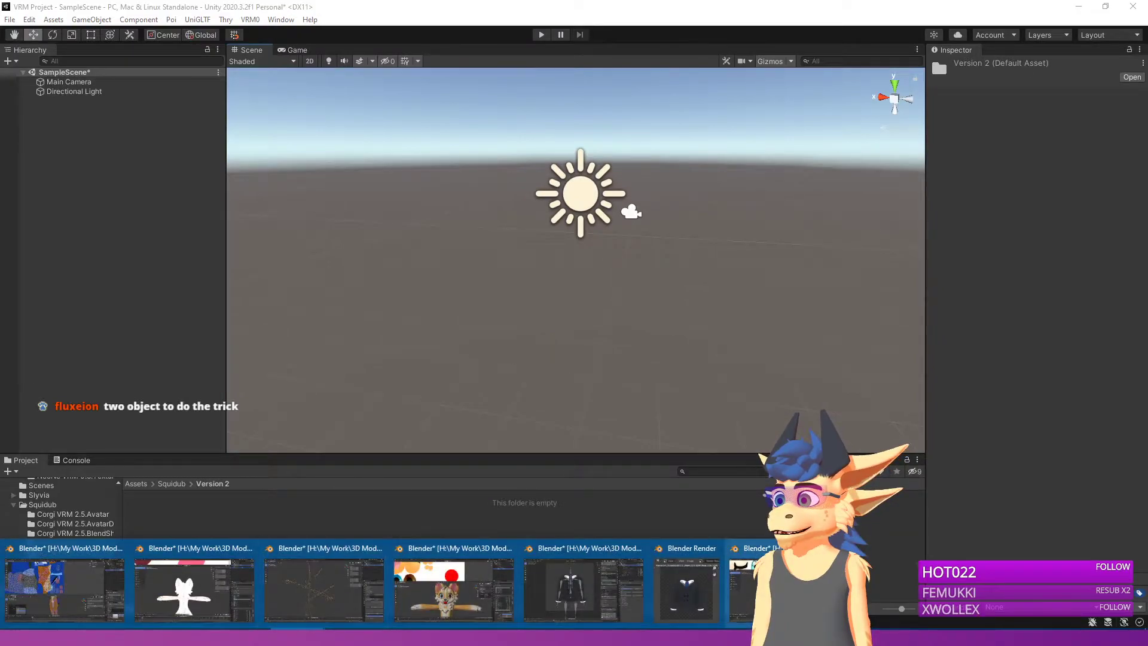
{"action": "left_click", "coordinate": [417, 577]}
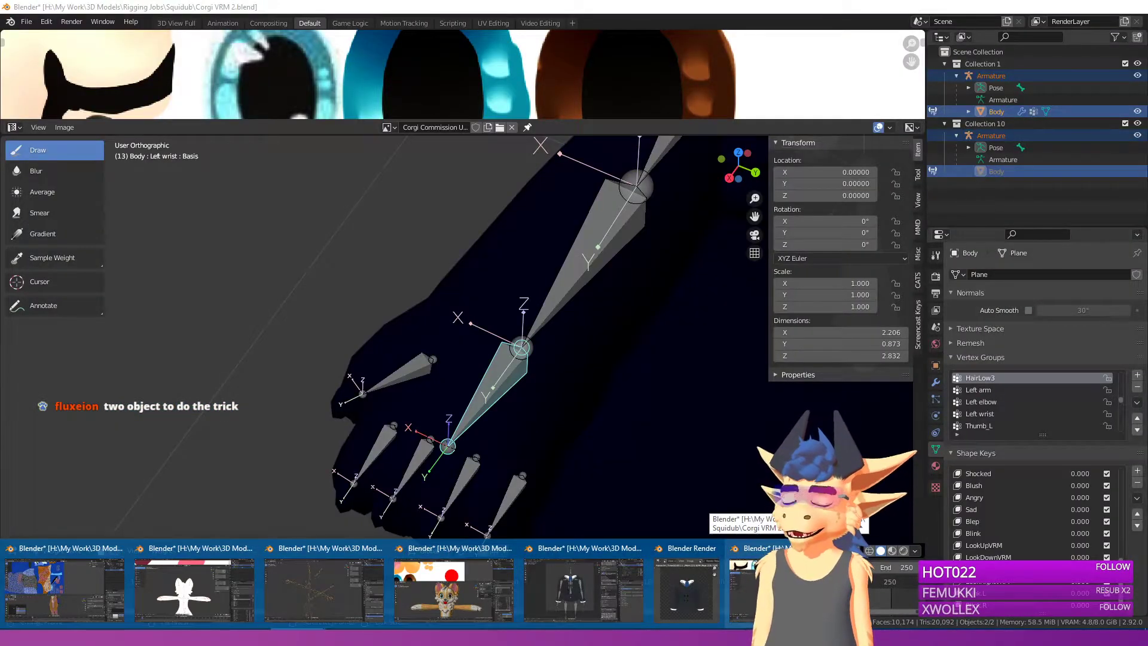
{"action": "left_click", "coordinate": [846, 548]}
{"action": "left_click", "coordinate": [752, 570]}
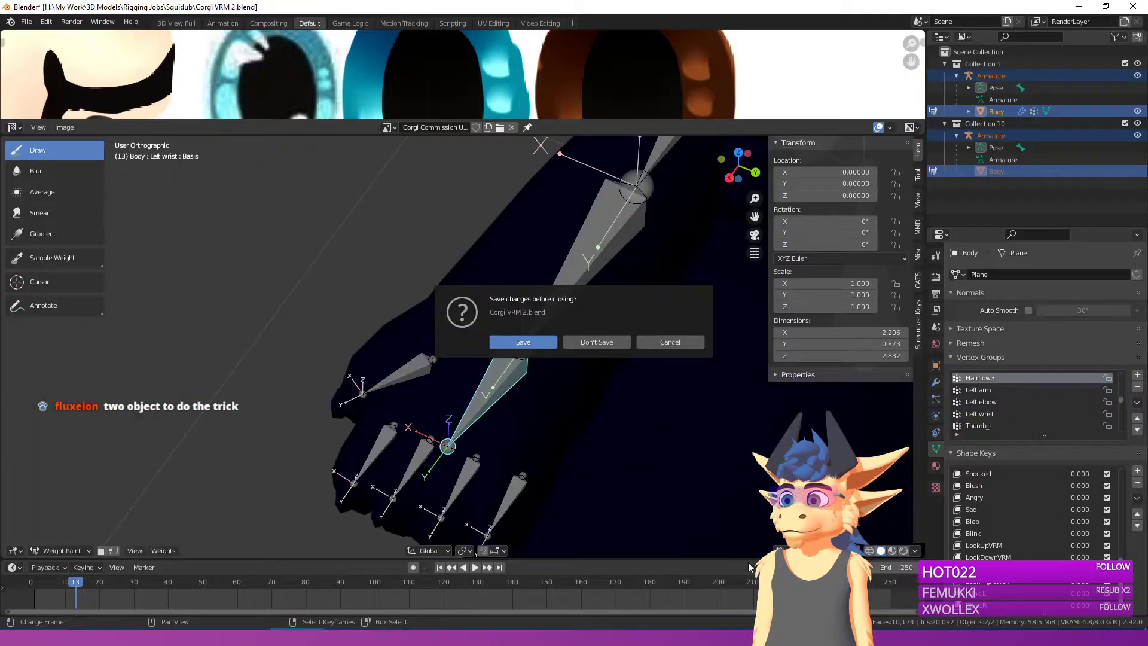
{"action": "left_click", "coordinate": [597, 343]}
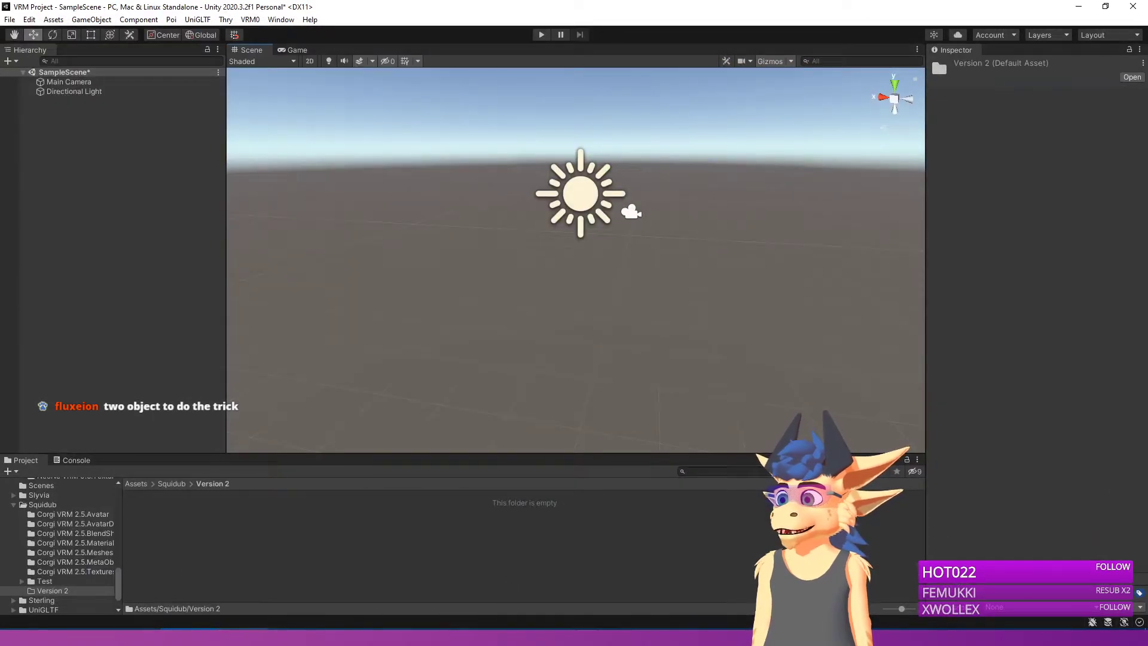
Step: Switch to the Diffuse Moose 29 VRC Edit.blend window in Blender and reset the rotation of all the armature's bones
{"action": "mouse_move", "coordinate": [370, 637]}
{"action": "left_click", "coordinate": [585, 577]}
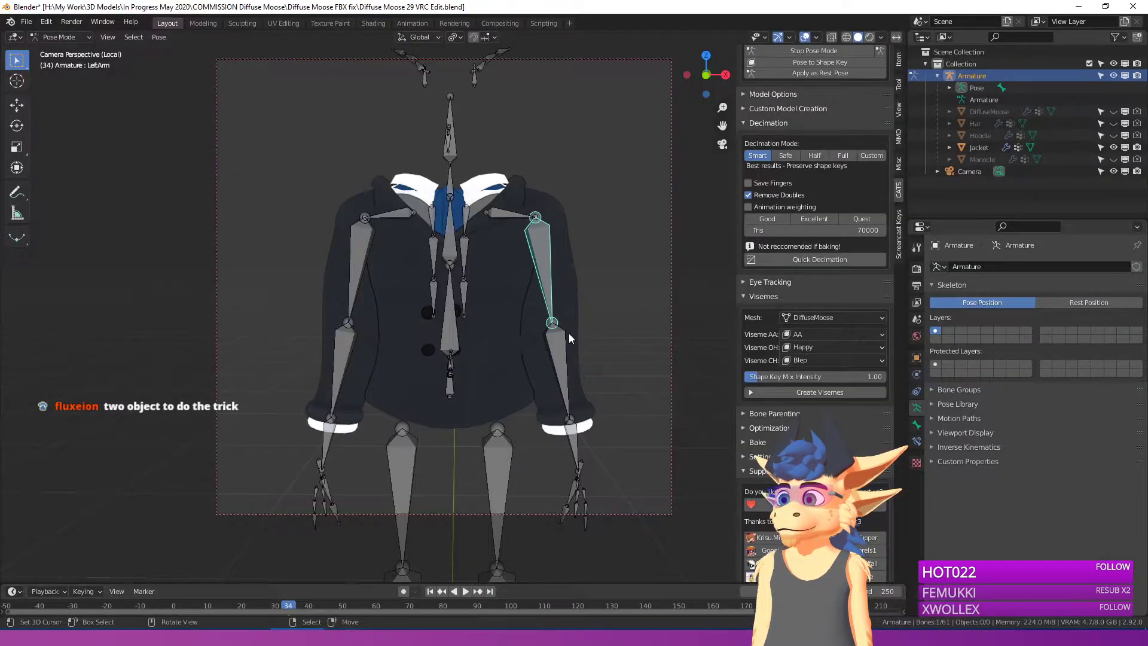
{"action": "key", "text": "a"}
{"action": "key", "text": "alt+r"}
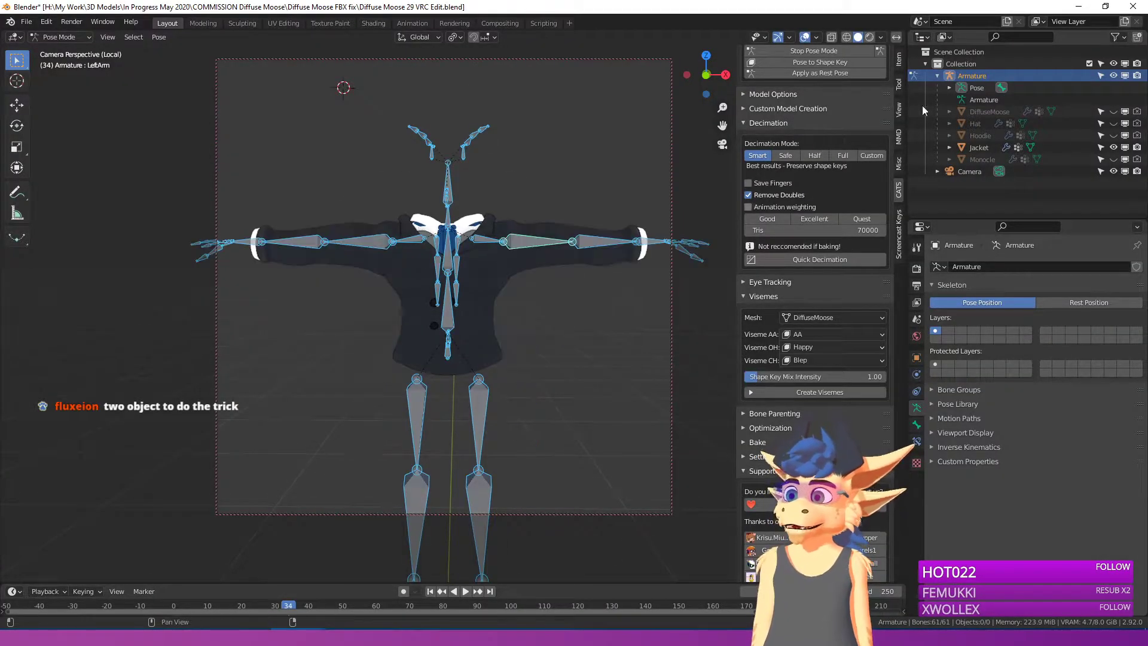
Step: Unhide the DiffuseMoose, Hat, Hoodie and Monocle meshes in the viewport, toggle their render visibility, and inspect the full model
{"action": "left_click", "coordinate": [1112, 159]}
{"action": "left_click", "coordinate": [1113, 135]}
{"action": "left_click", "coordinate": [1112, 124]}
{"action": "left_click", "coordinate": [1113, 112]}
{"action": "left_click", "coordinate": [1136, 112]}
{"action": "left_click", "coordinate": [1138, 135]}
{"action": "left_click", "coordinate": [1136, 124]}
{"action": "left_click", "coordinate": [1137, 160]}
{"action": "scroll", "coordinate": [572, 300], "scroll_direction": "down", "scroll_amount": 2}
{"action": "mouse_move", "coordinate": [570, 299]}
{"action": "middle_mouse_down"}
{"action": "mouse_move", "coordinate": [534, 312]}
{"action": "mouse_move", "coordinate": [562, 301]}
{"action": "middle_mouse_up"}
{"action": "middle_click_drag", "start_coordinate": [649, 220], "coordinate": [560, 234]}
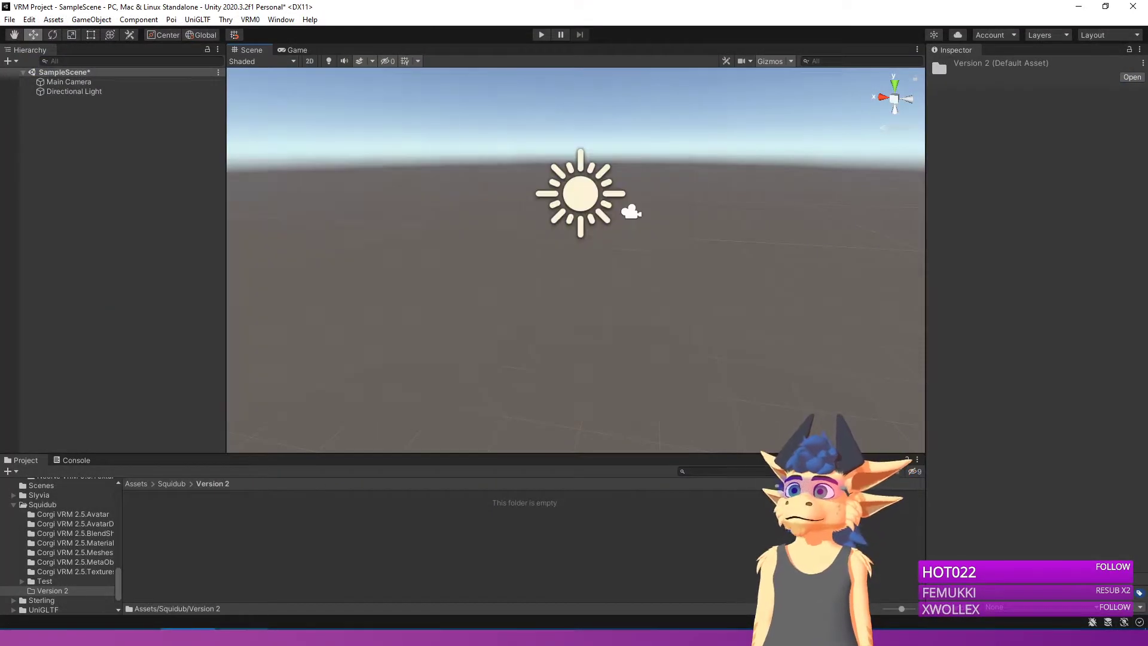
Step: Switch to the Corgi New Rig1.blend window in Blender and set the Body mesh's BallInMouth shape key to 0
{"action": "mouse_move", "coordinate": [294, 625]}
{"action": "left_click", "coordinate": [503, 586]}
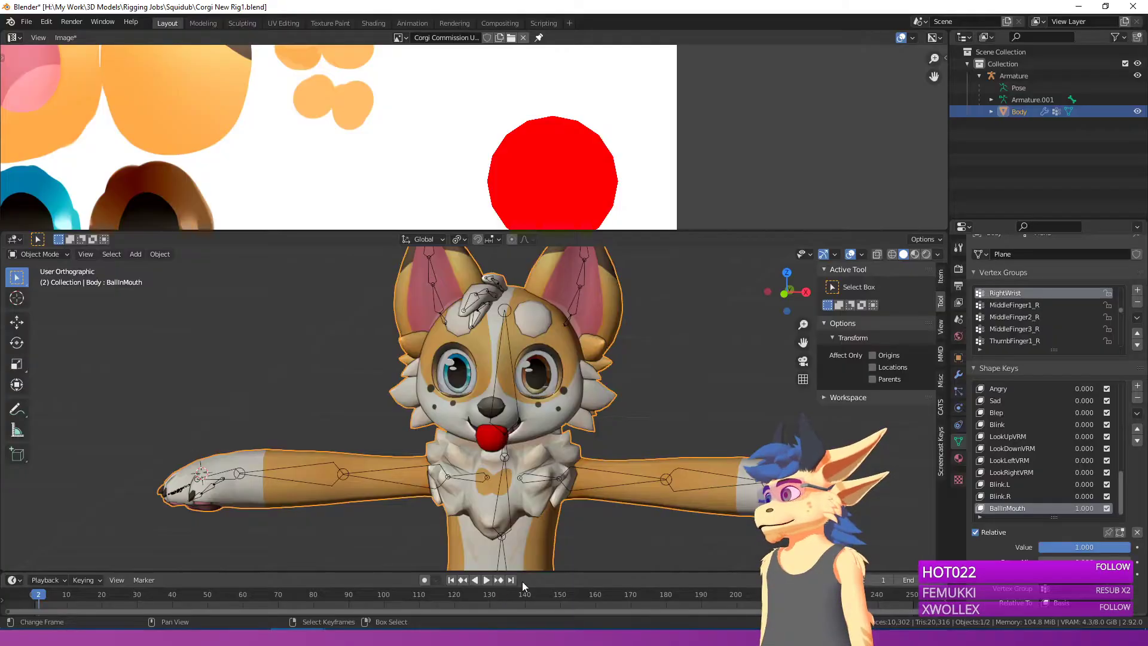
{"action": "middle_click_drag", "start_coordinate": [570, 465], "coordinate": [454, 448]}
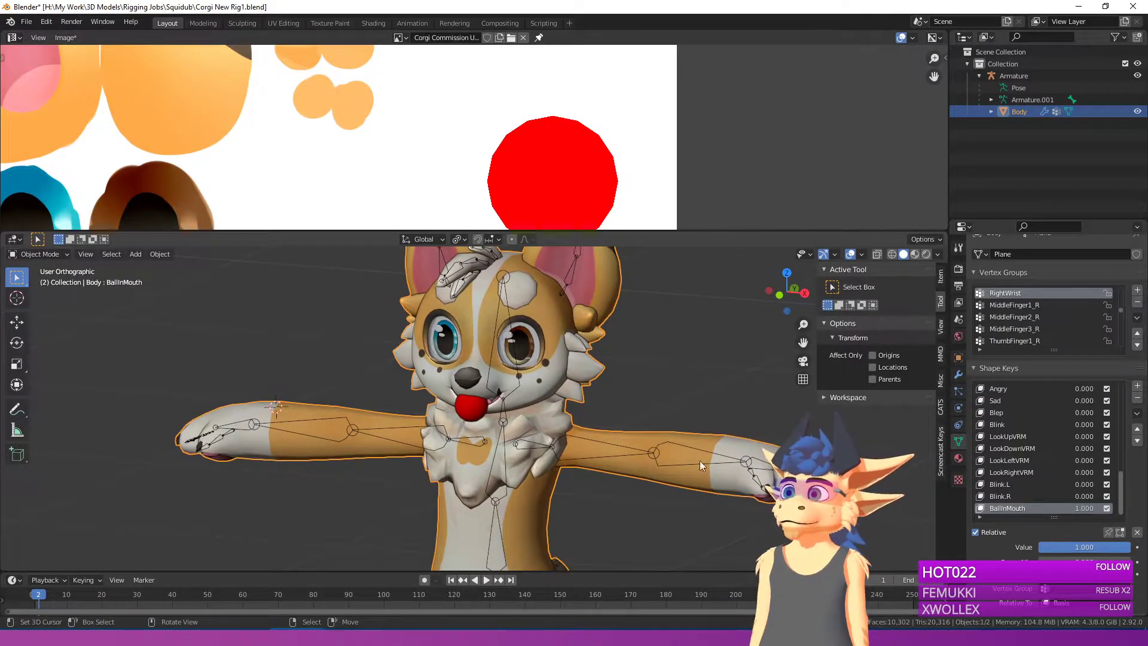
{"action": "left_click_drag", "start_coordinate": [1096, 514], "coordinate": [483, 403]}
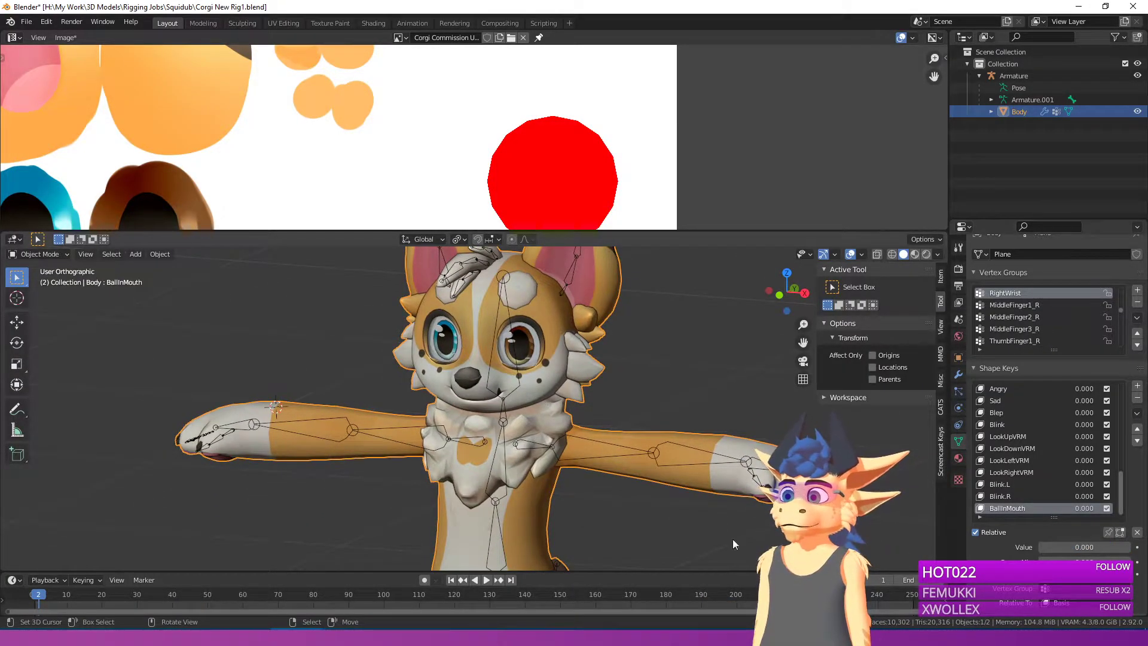
{"action": "left_click_drag", "start_coordinate": [1078, 514], "coordinate": [1146, 501]}
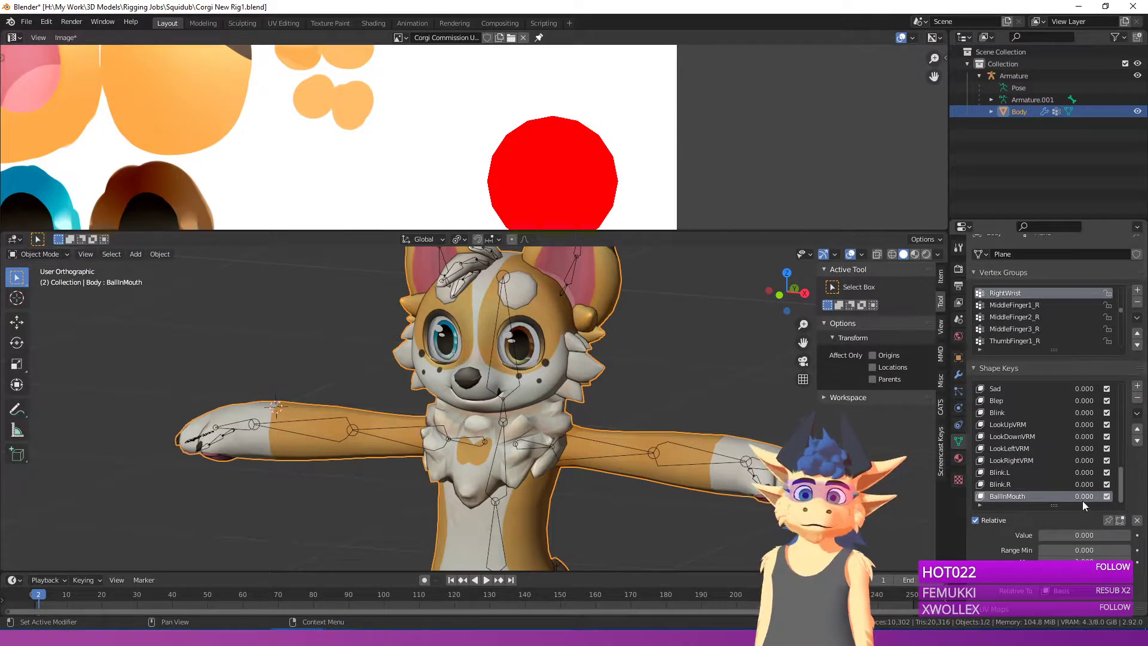
{"action": "mouse_move", "coordinate": [1072, 497]}
{"action": "left_mouse_down"}
{"action": "mouse_move", "coordinate": [1118, 498]}
{"action": "mouse_move", "coordinate": [1070, 498]}
{"action": "left_mouse_up"}
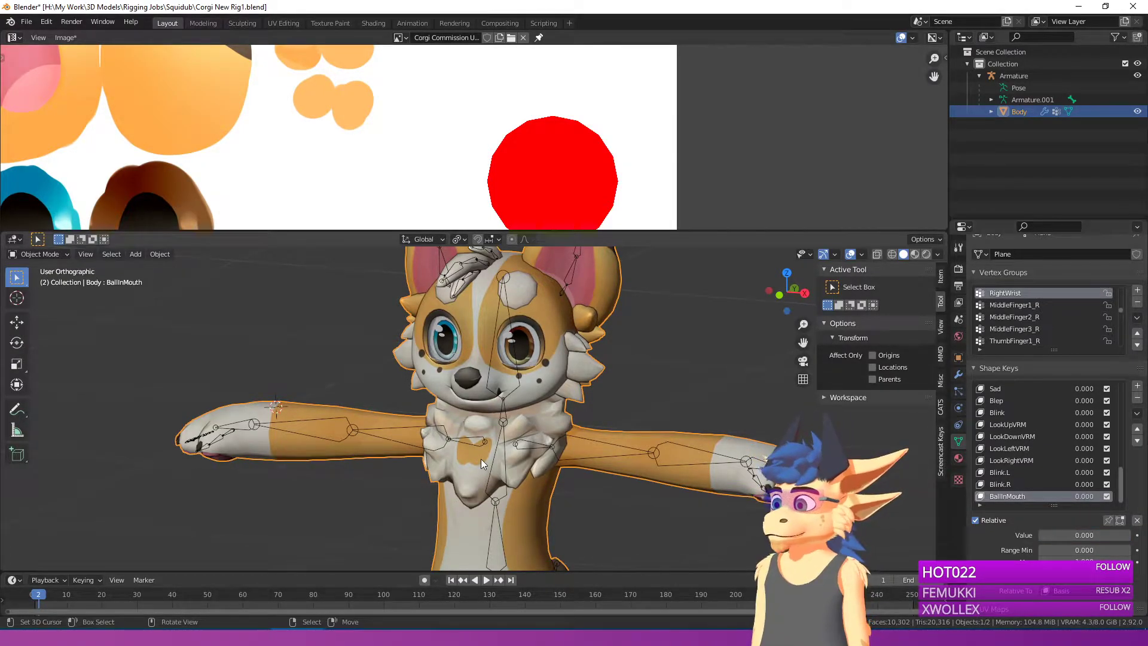
Step: Select the corgi's Armature together with the Body mesh, keeping Body as the active object
{"action": "left_click", "coordinate": [512, 449]}
{"action": "left_click", "coordinate": [360, 465], "text": "shift"}
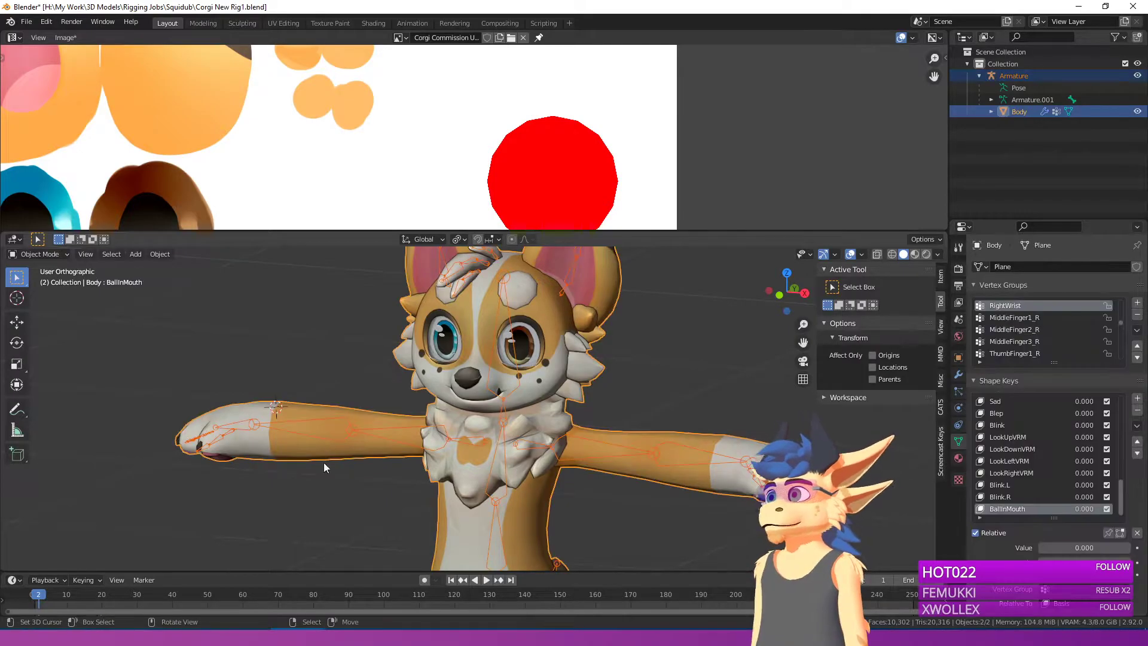
{"action": "left_click", "coordinate": [51, 254]}
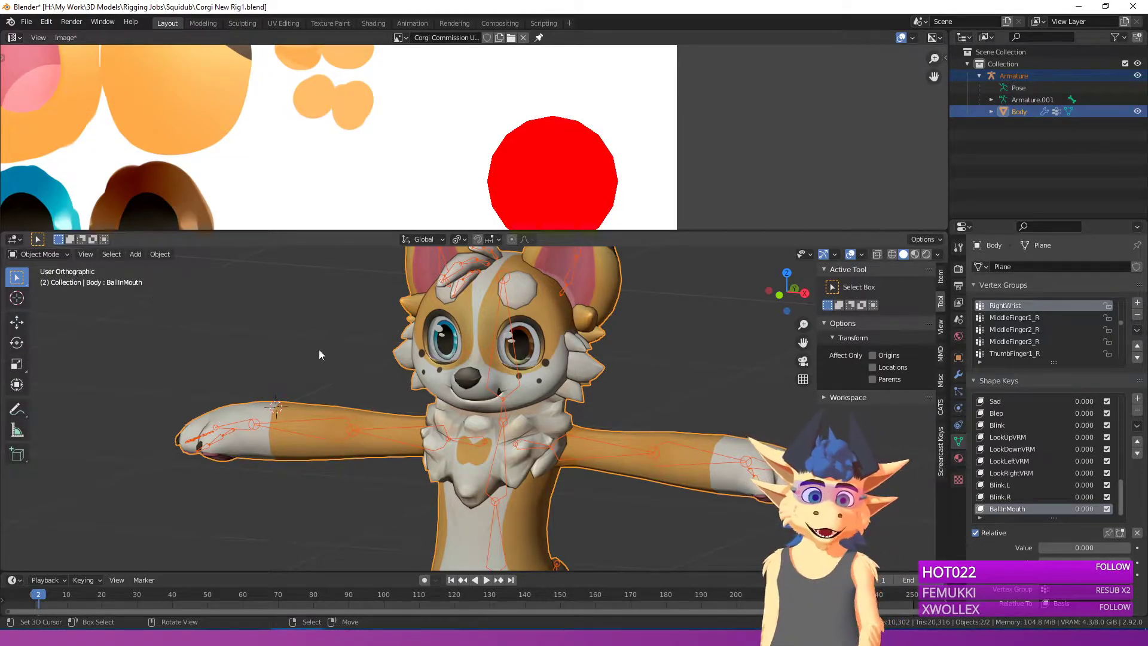
Step: Preview the BallInMouth shape key at 1 and set it back to 0
{"action": "left_click_drag", "start_coordinate": [1052, 547], "coordinate": [1128, 547]}
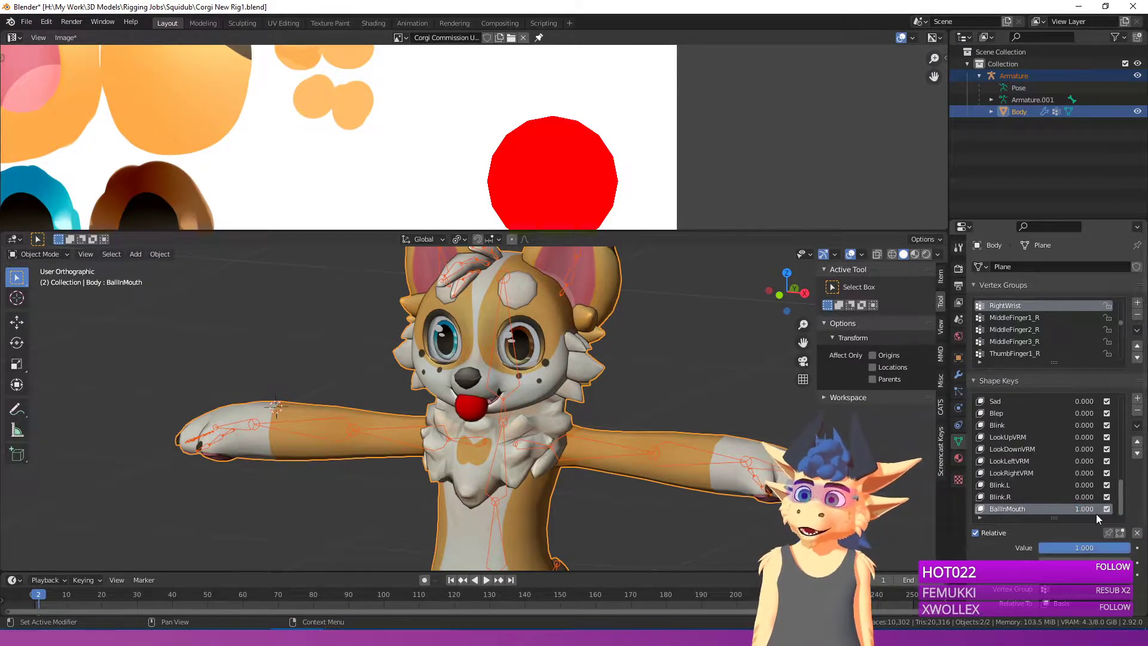
{"action": "double_click", "coordinate": [1085, 509]}
{"action": "type", "text": "0"}
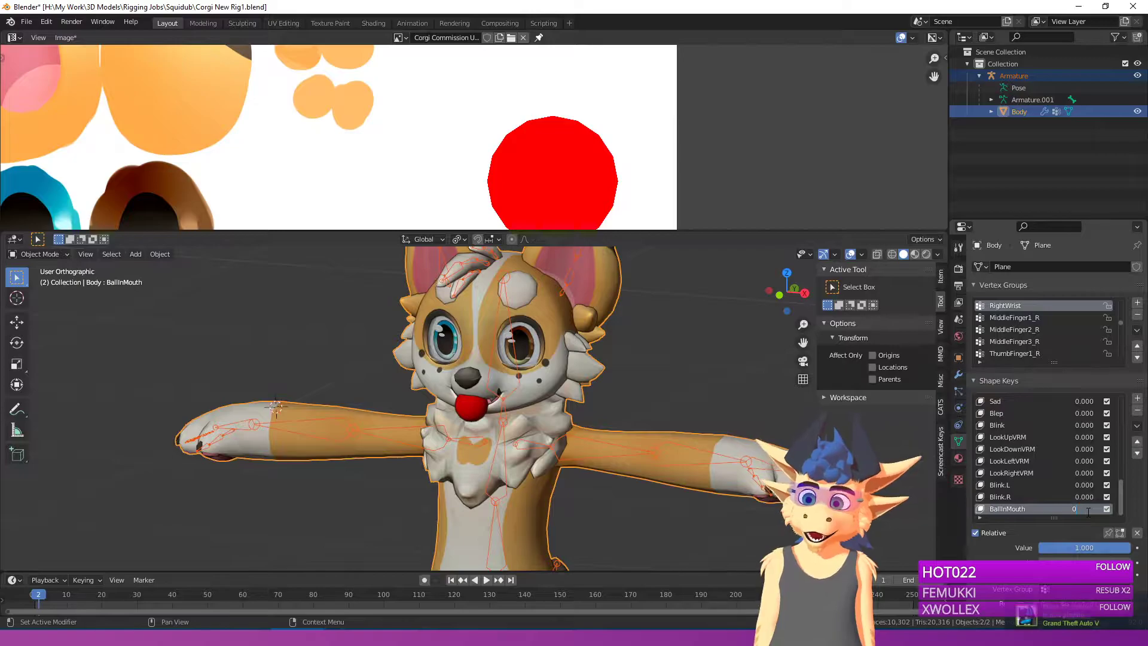
{"action": "key", "text": "Return"}
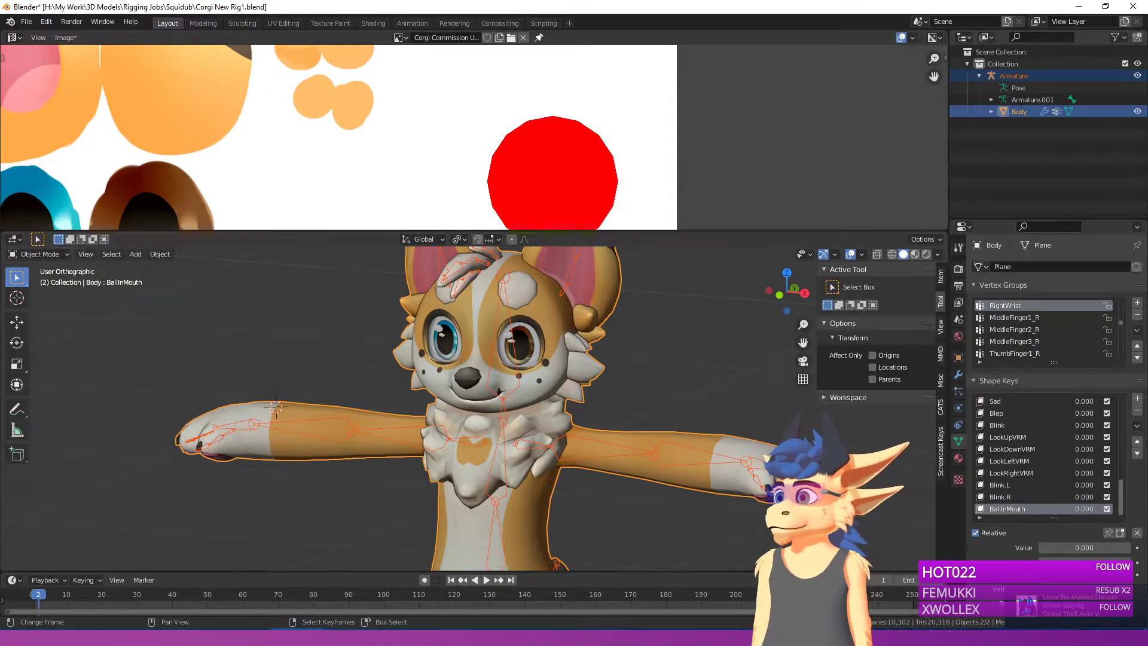
Step: Save the modified Corgi Commission texture image from the image editor of Corgi New Rig1.blend
{"action": "left_click", "coordinate": [190, 637]}
{"action": "left_click", "coordinate": [269, 506]}
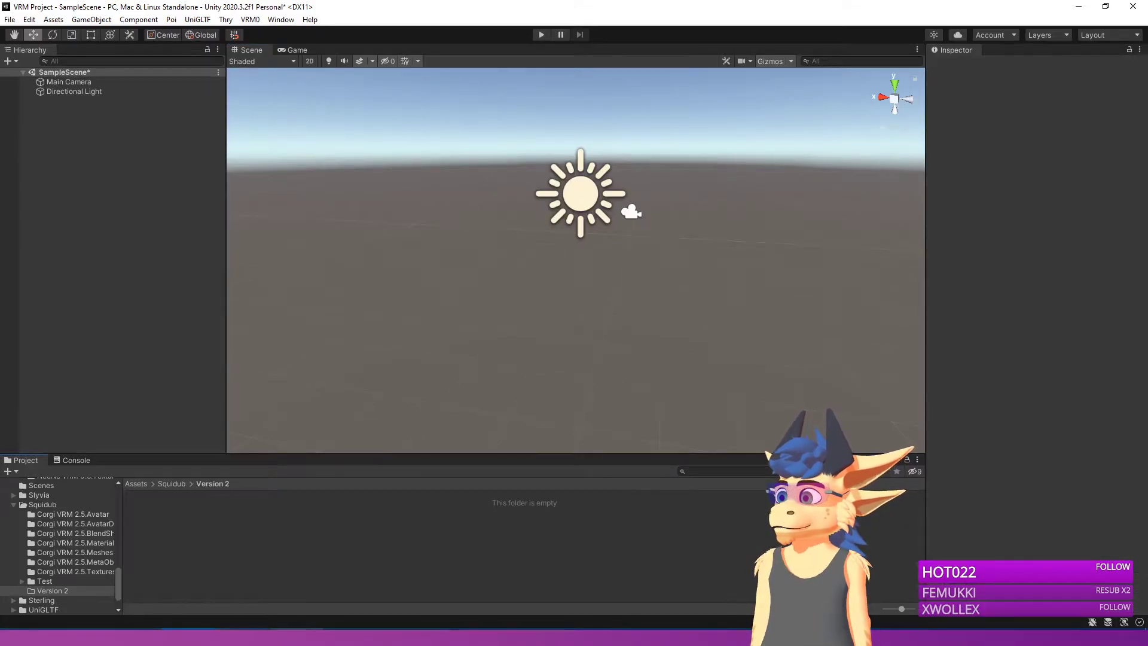
{"action": "mouse_move", "coordinate": [298, 637]}
{"action": "left_click", "coordinate": [479, 589]}
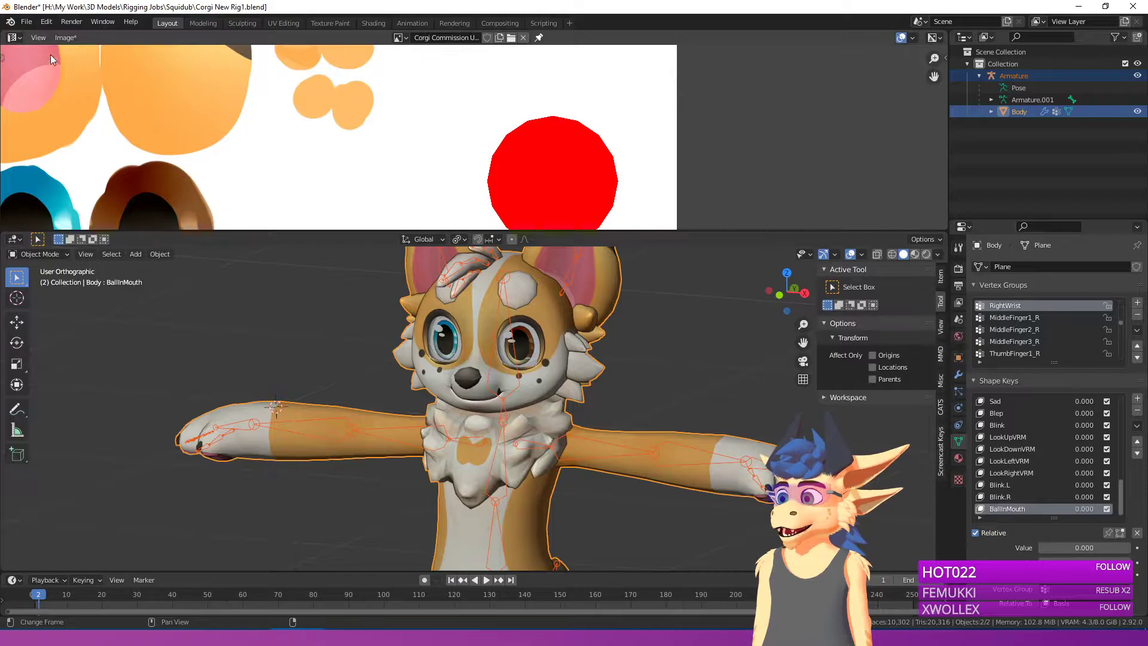
{"action": "left_click", "coordinate": [26, 22]}
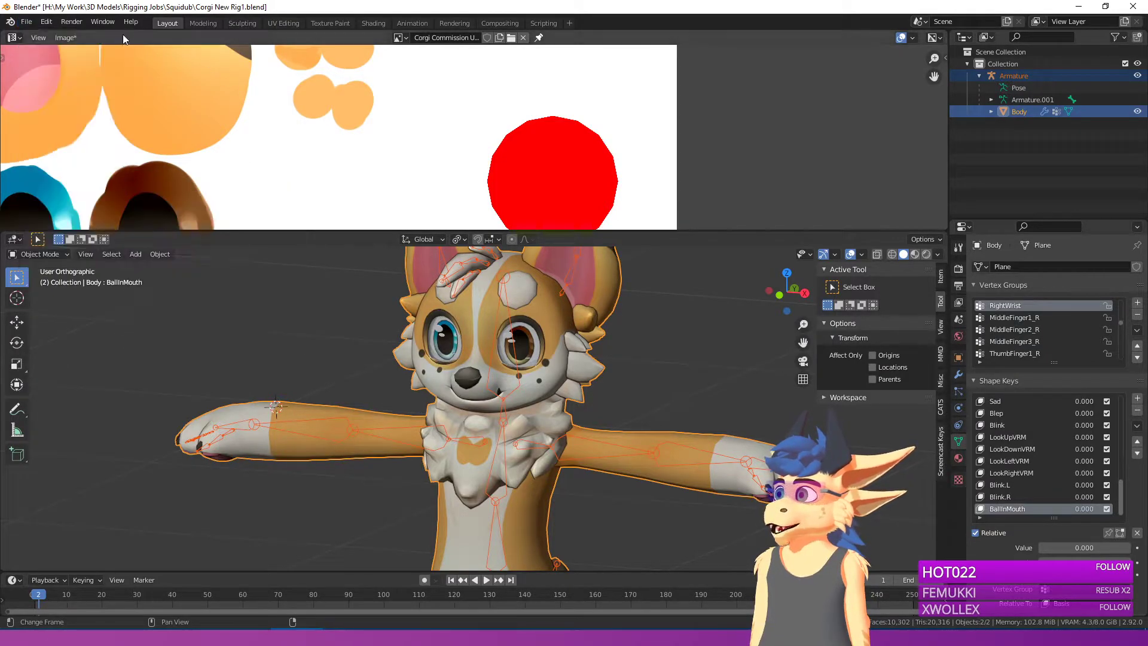
{"action": "left_click", "coordinate": [64, 37]}
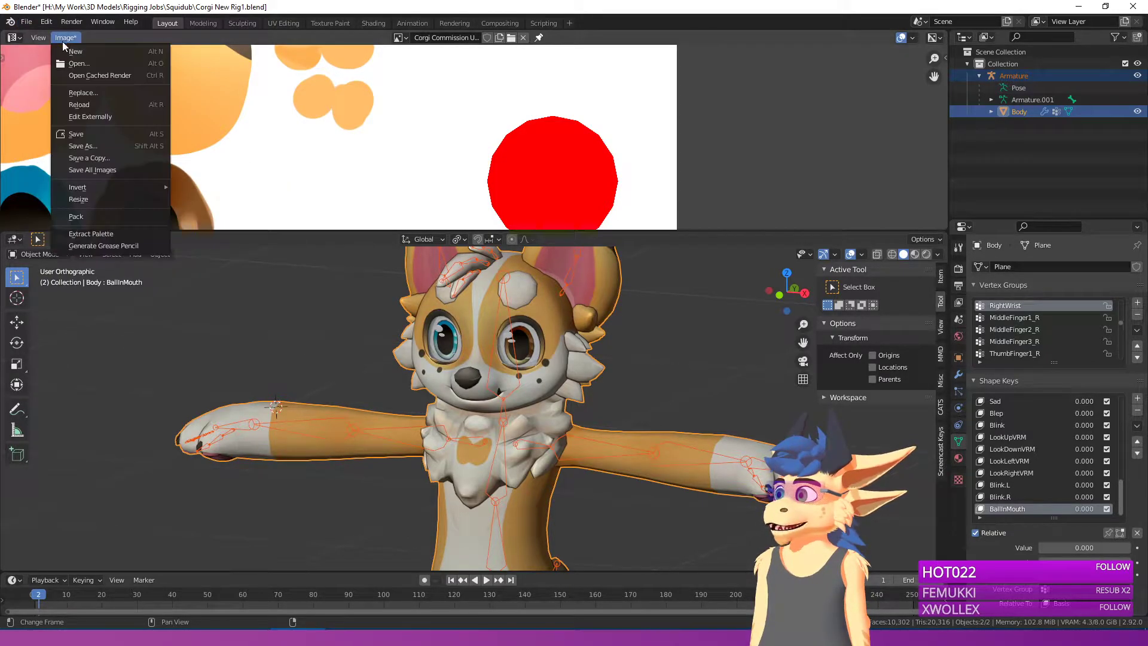
{"action": "left_click", "coordinate": [90, 135]}
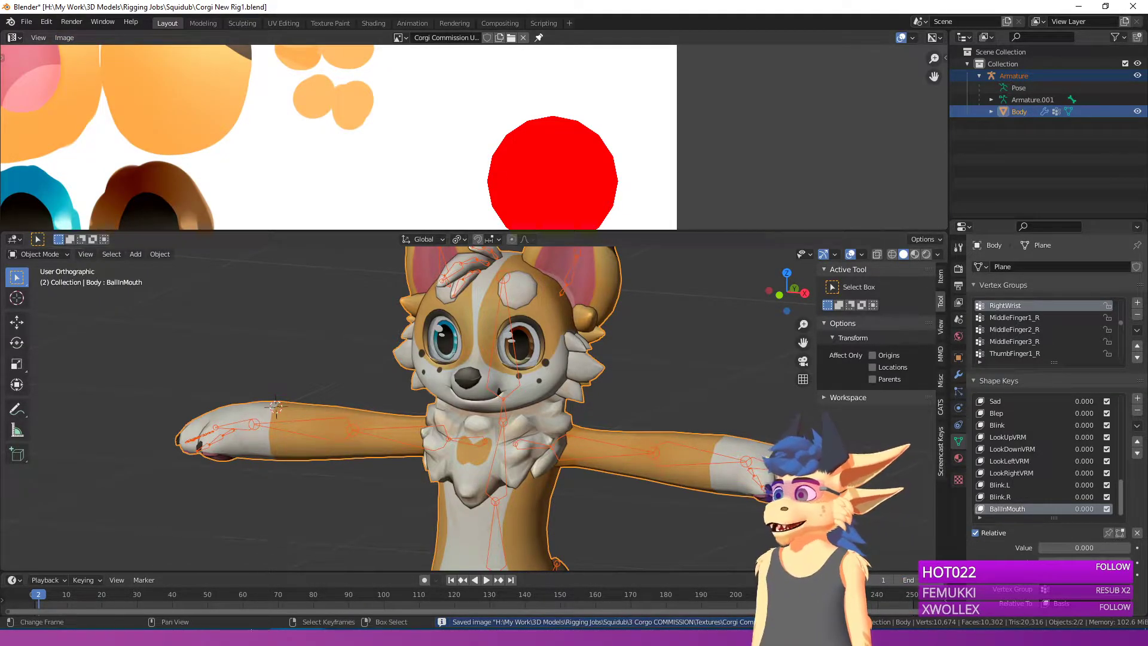
Step: Switch to Unity and import the Corgi Commission texture from the commission folder into the Squidub Version 2 assets folder
{"action": "left_click", "coordinate": [188, 637]}
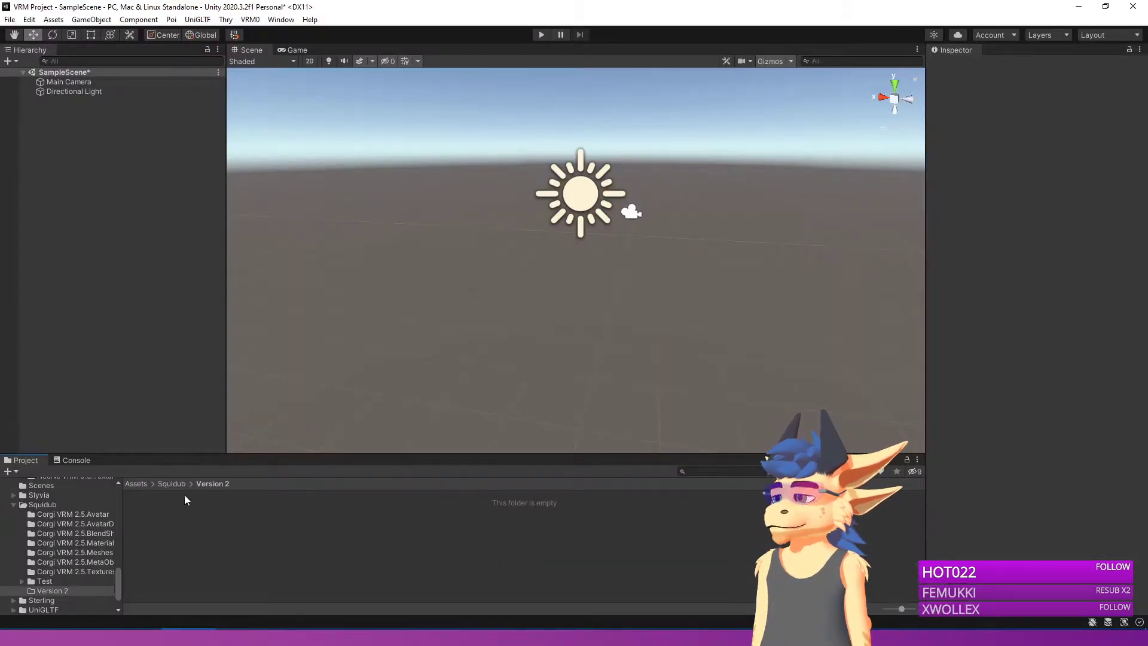
{"action": "mouse_move", "coordinate": [242, 637]}
{"action": "left_click", "coordinate": [281, 574]}
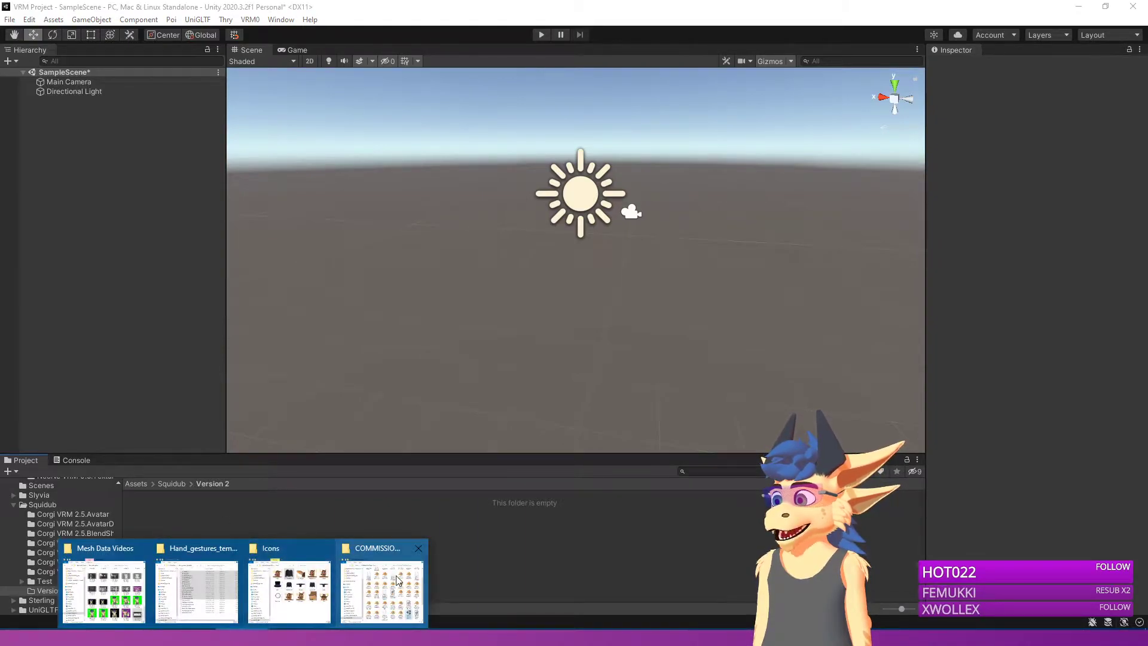
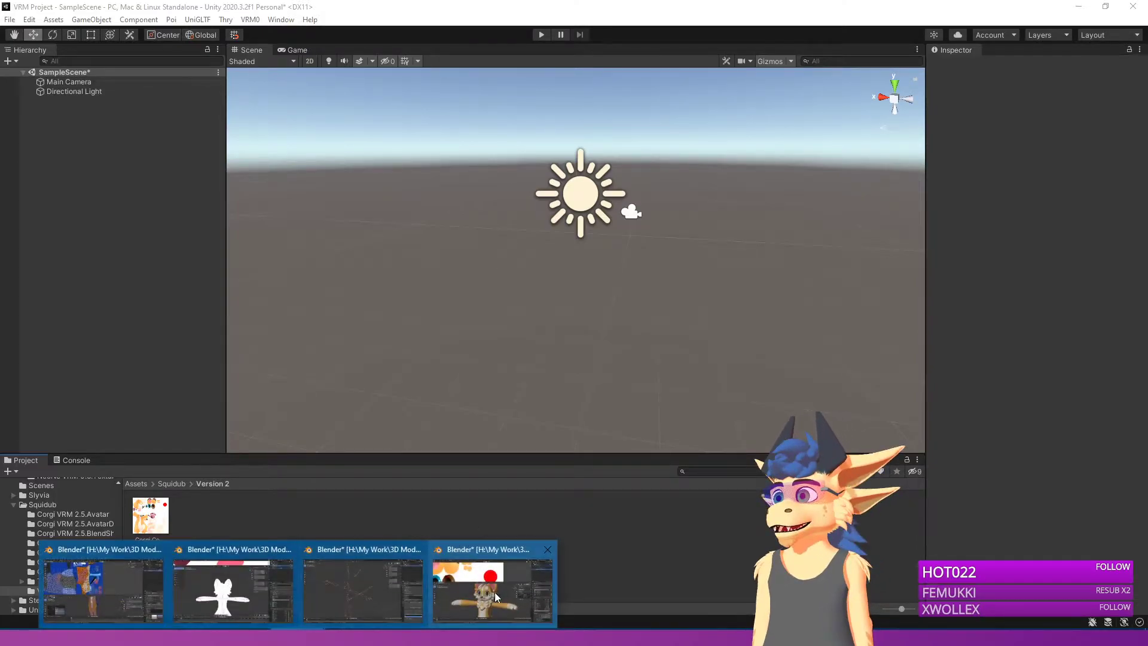
Step: Switch to Corgi New Rig1.blend in Blender and export the model to the Squidub folder as Corgi VRM 4.fbx
{"action": "left_click", "coordinate": [493, 591]}
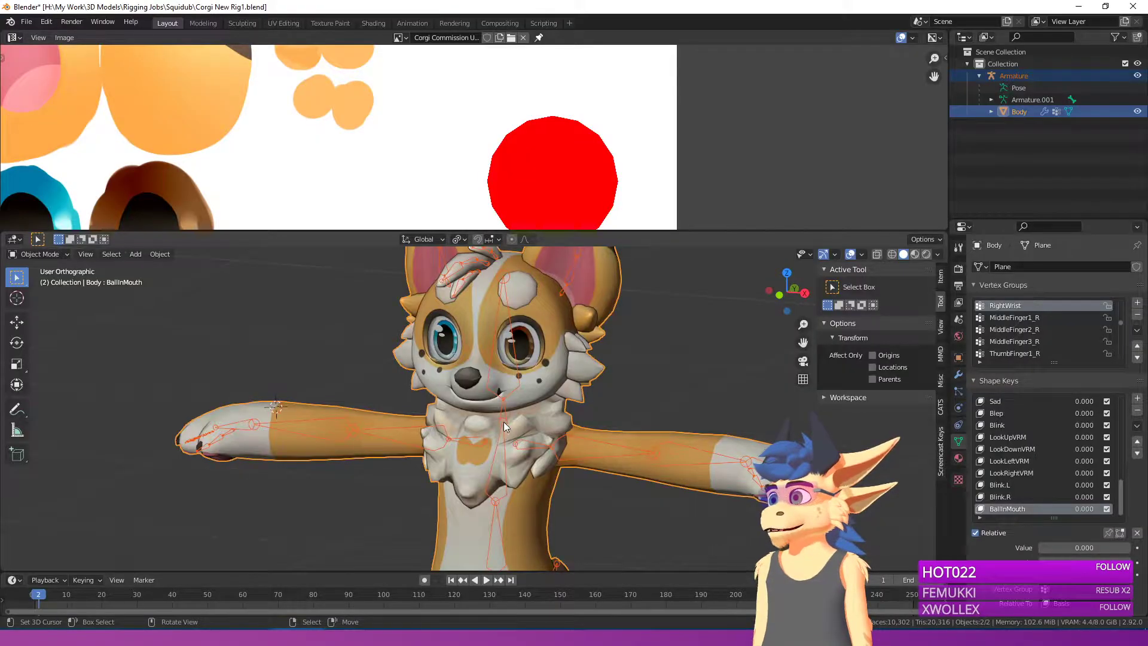
{"action": "left_click", "coordinate": [27, 22]}
{"action": "mouse_move", "coordinate": [75, 196]}
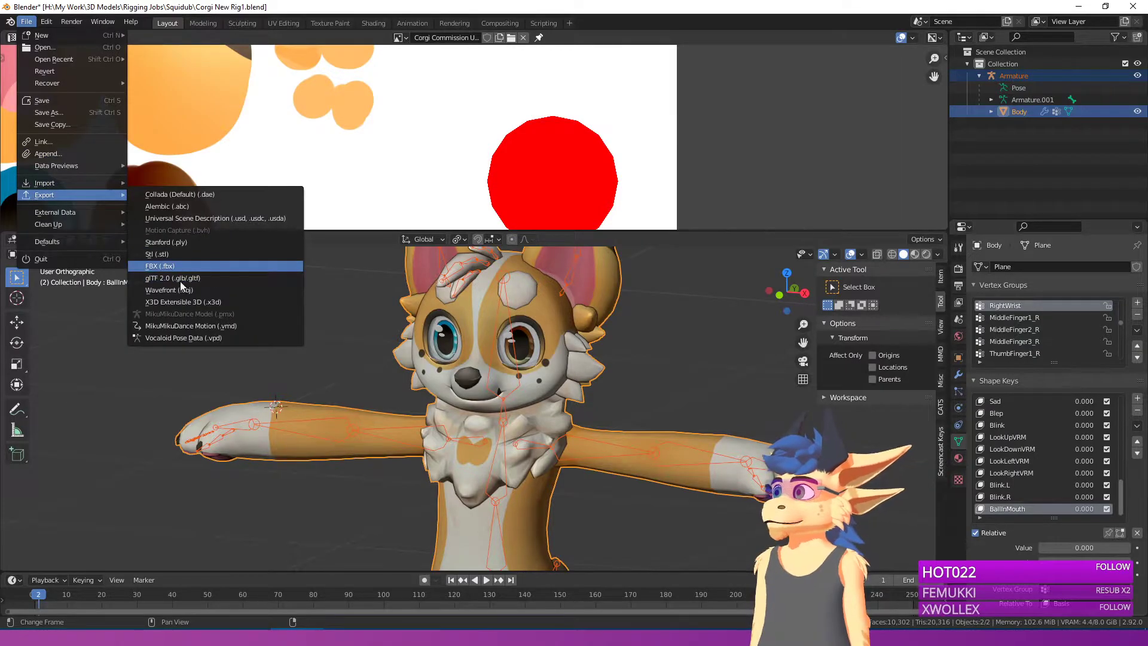
{"action": "left_click", "coordinate": [160, 266]}
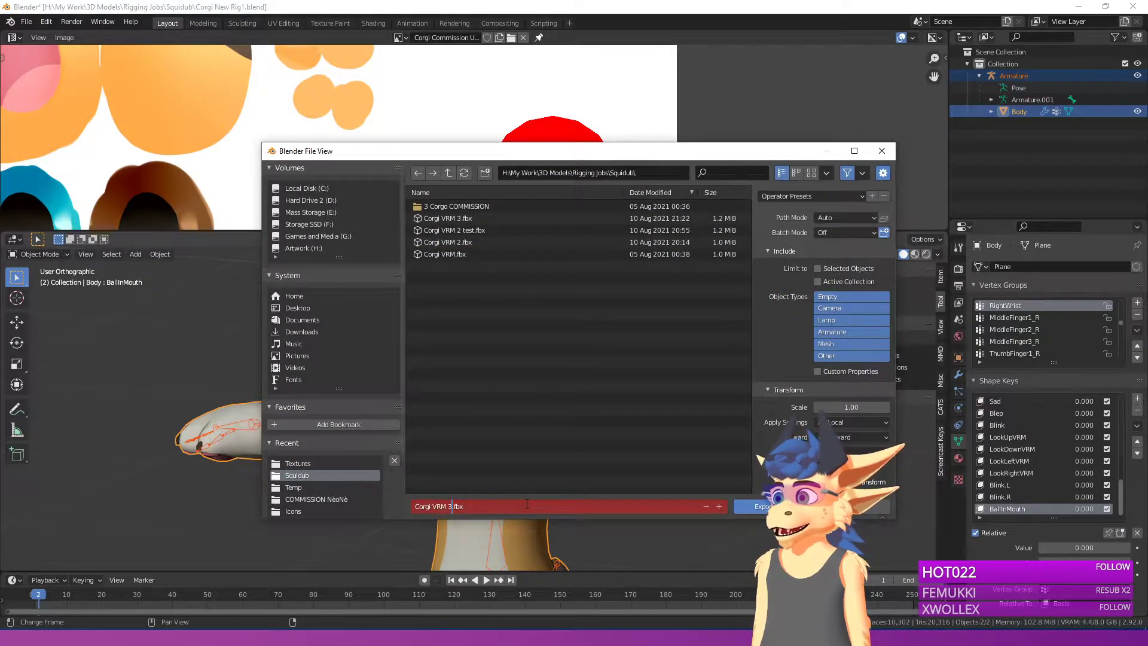
{"action": "key", "text": "Return"}
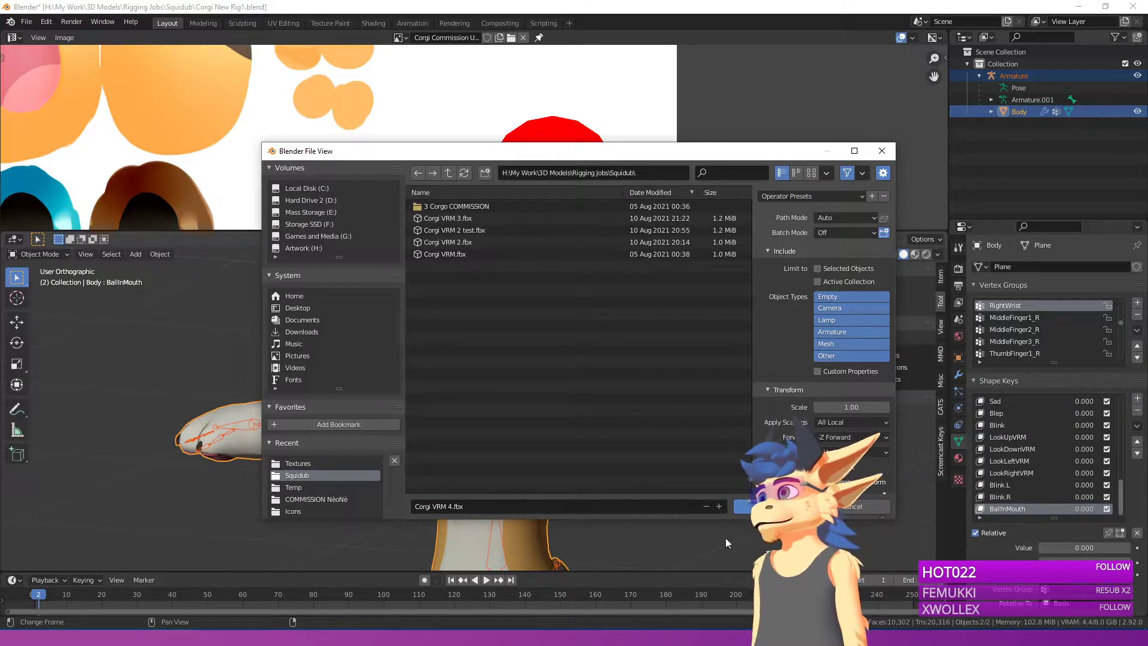
Step: Switch to Unity with Corgi VRM 4.fbx in the Version 2 folder and place the model in the SampleScene
{"action": "key", "text": "alt+Tab"}
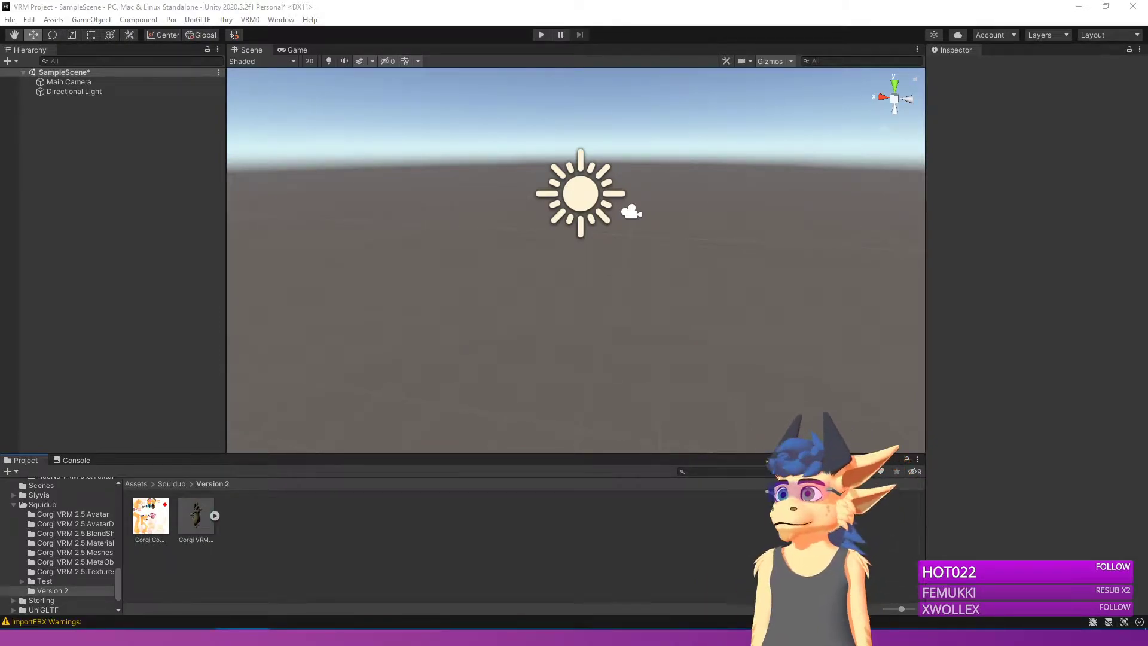
{"action": "left_click_drag", "start_coordinate": [189, 520], "coordinate": [158, 274]}
{"action": "right_click_drag", "start_coordinate": [425, 353], "coordinate": [457, 325]}
{"action": "key", "text": "w"}
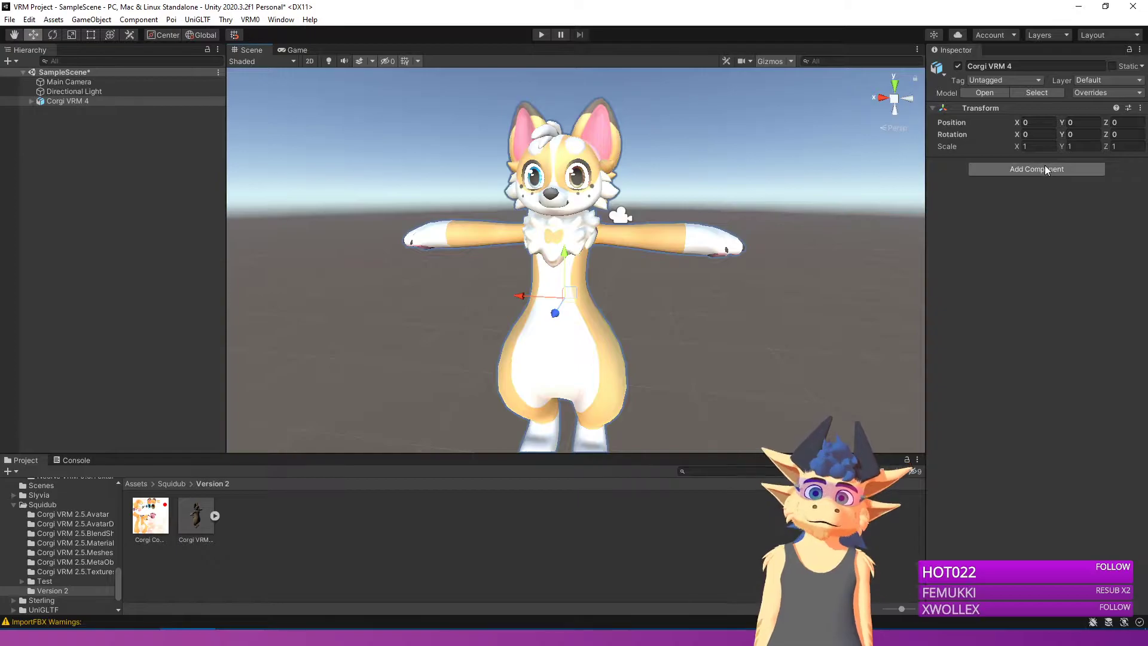
Step: Extract the materials of the Corgi VRM 4 asset into the Version 2 folder
{"action": "left_click", "coordinate": [196, 516]}
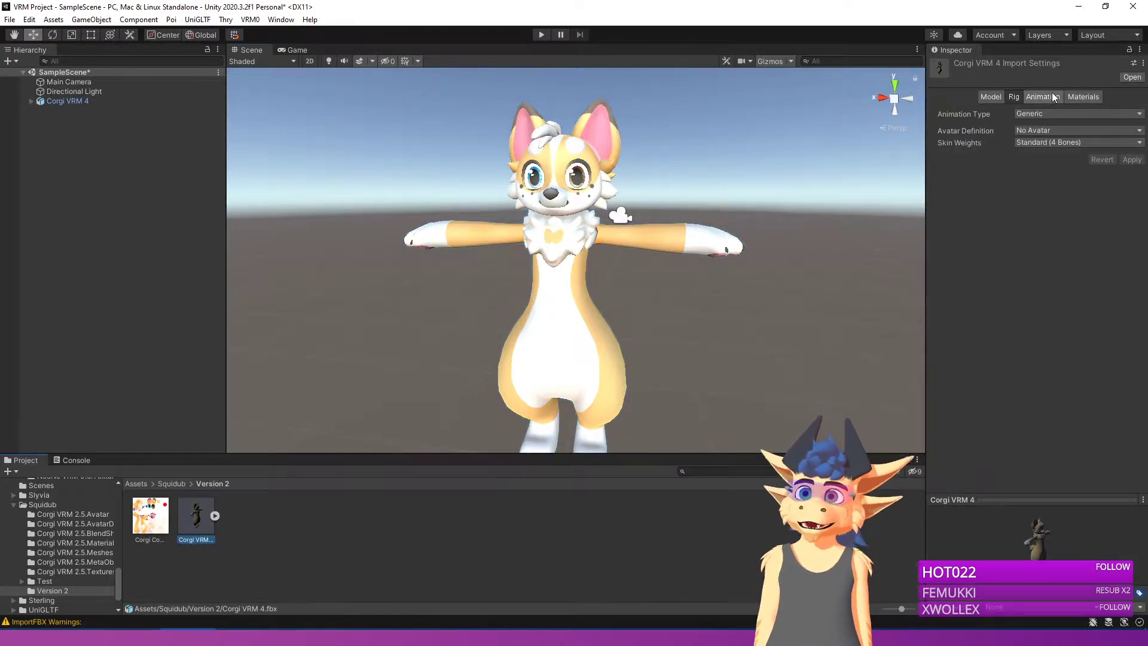
{"action": "left_click", "coordinate": [1089, 98]}
{"action": "left_click", "coordinate": [1054, 150]}
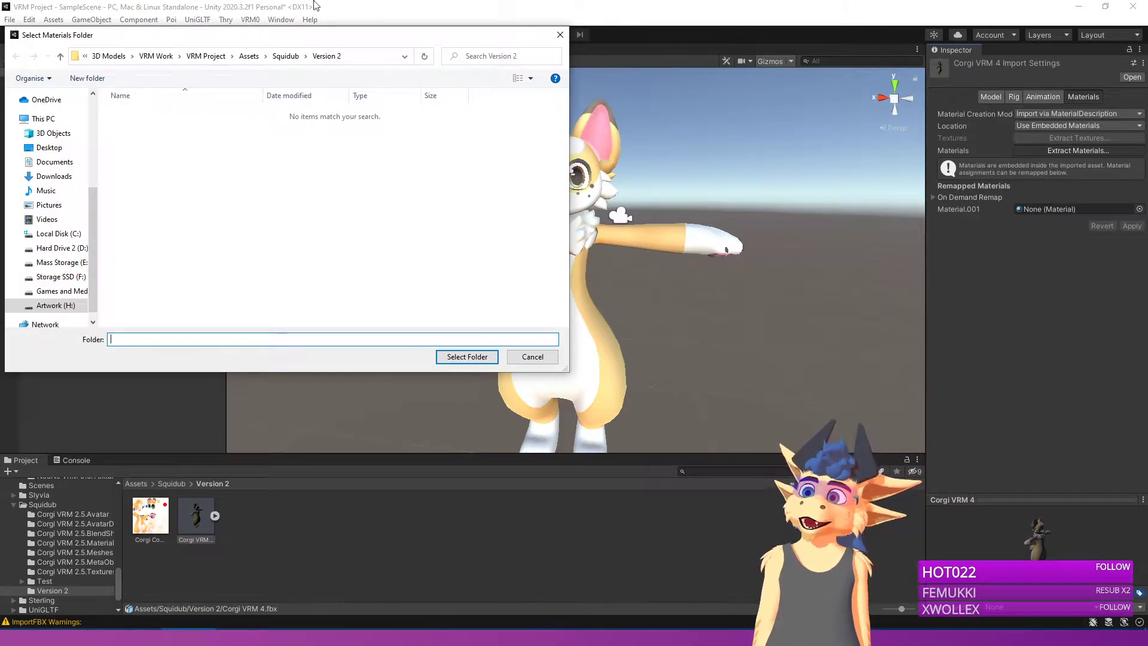
{"action": "left_click", "coordinate": [446, 357]}
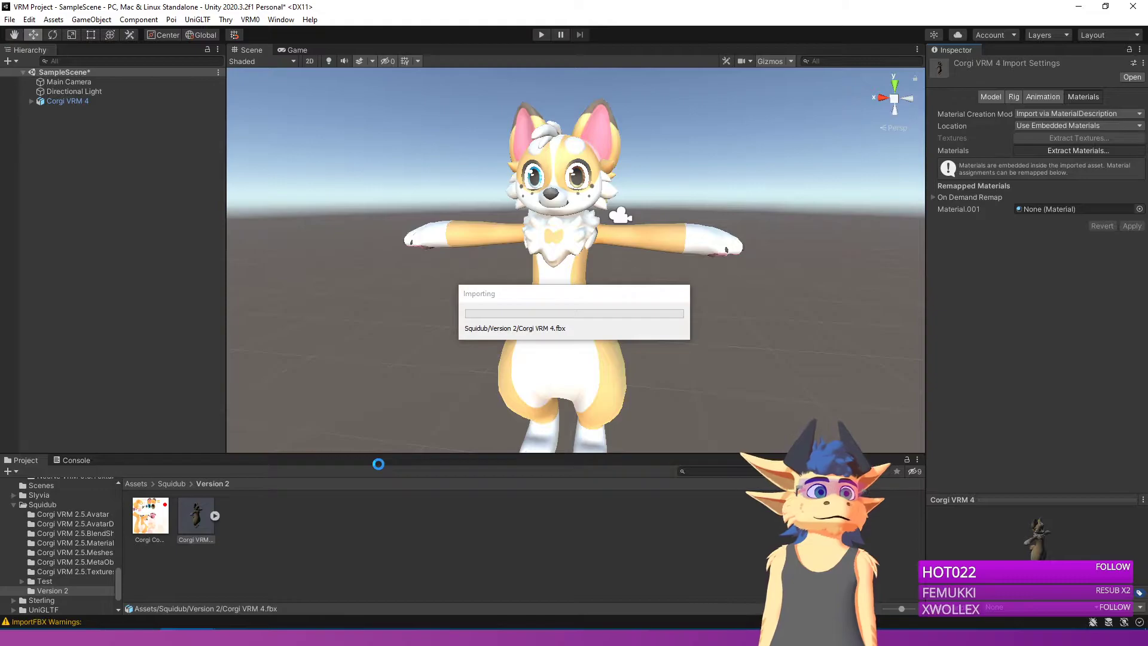
Step: Change the shader of Material.001 to VRM/MToon
{"action": "left_click", "coordinate": [241, 515]}
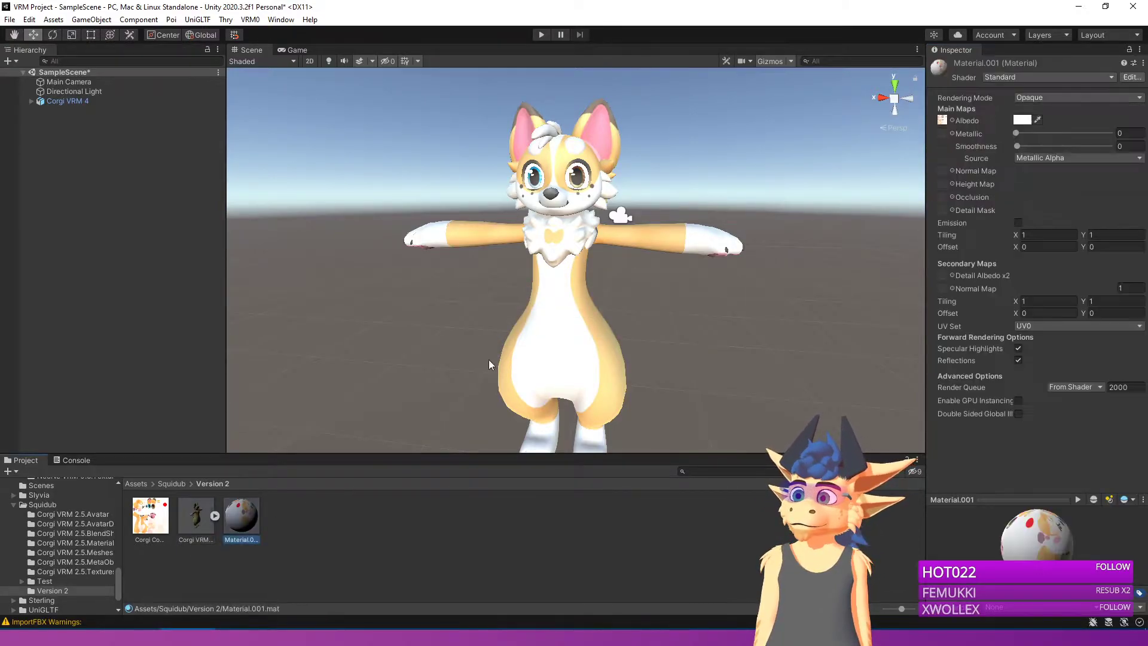
{"action": "left_click", "coordinate": [1026, 76]}
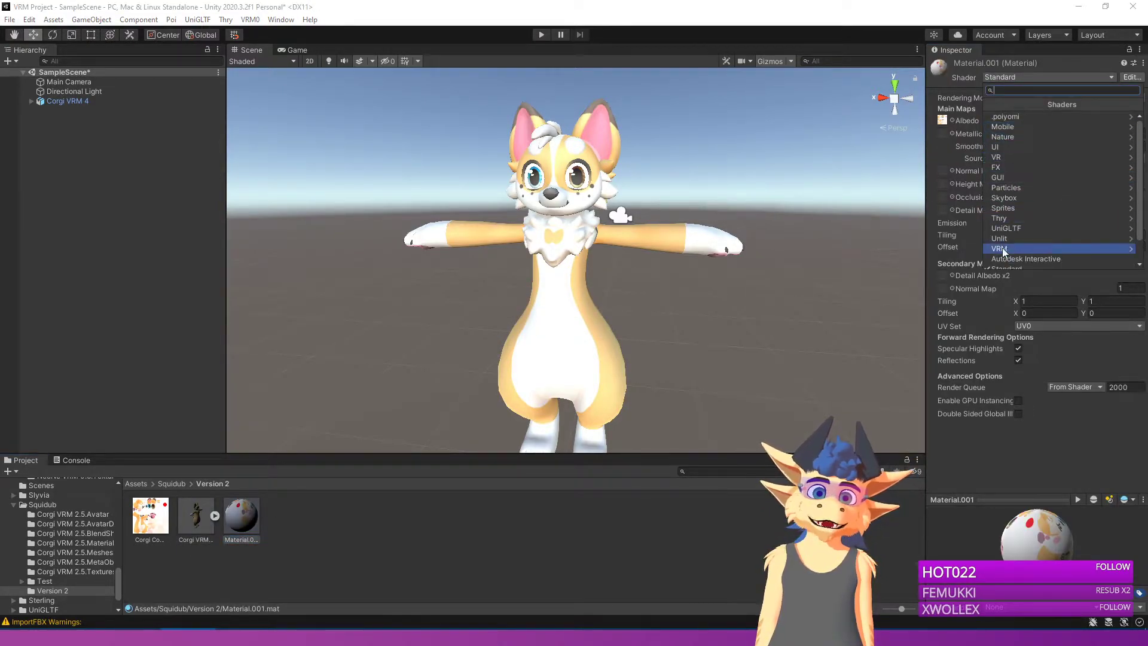
{"action": "left_click", "coordinate": [1007, 248]}
{"action": "left_click", "coordinate": [1017, 119]}
{"action": "left_click_drag", "start_coordinate": [636, 299], "coordinate": [612, 317], "text": "alt"}
{"action": "scroll", "coordinate": [626, 303], "scroll_direction": "up", "scroll_amount": 5}
{"action": "scroll", "coordinate": [625, 308], "scroll_direction": "down", "scroll_amount": 2}
Step: Adjust the rendering mode settings of Material.001, choosing a cull mode for the corgi's surface
{"action": "left_click", "coordinate": [1041, 123]}
{"action": "left_click", "coordinate": [987, 136]}
{"action": "left_click", "coordinate": [1029, 140]}
{"action": "left_click", "coordinate": [1039, 153]}
{"action": "scroll", "coordinate": [779, 211], "scroll_direction": "down", "scroll_amount": 4}
{"action": "right_click_drag", "start_coordinate": [761, 216], "coordinate": [749, 243]}
{"action": "left_click", "coordinate": [1030, 78]}
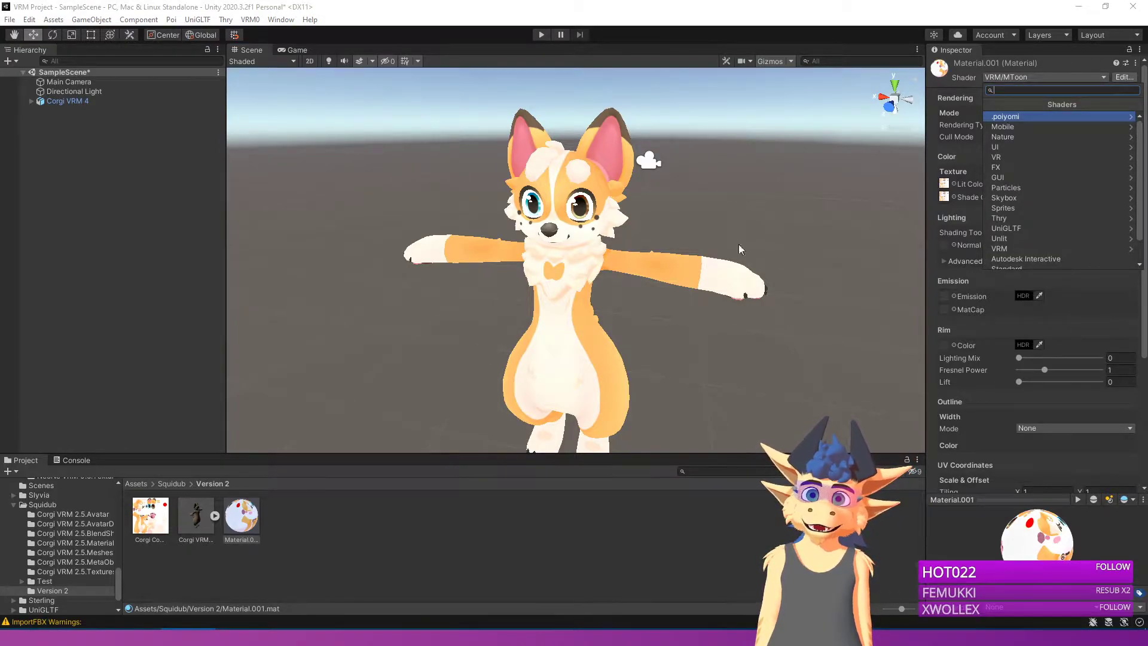
Step: Set the Corgi VRM 4 rig's animation type to Humanoid and apply the import settings
{"action": "left_click", "coordinate": [194, 517]}
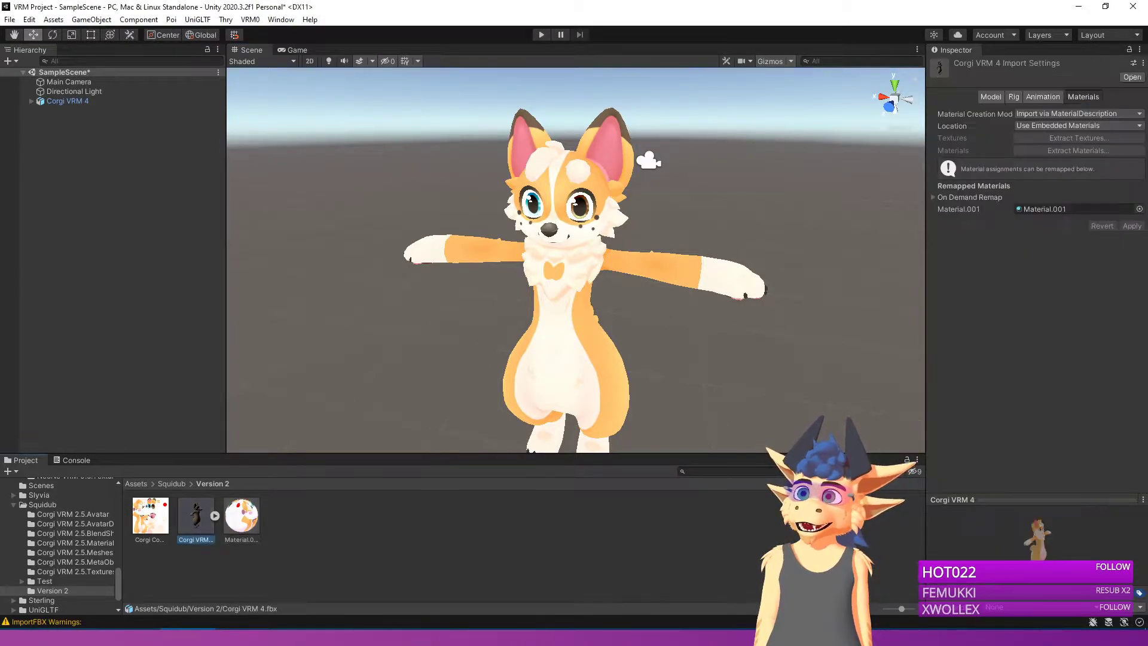
{"action": "left_click", "coordinate": [1013, 98]}
{"action": "left_click", "coordinate": [1055, 113]}
{"action": "left_click", "coordinate": [1045, 169]}
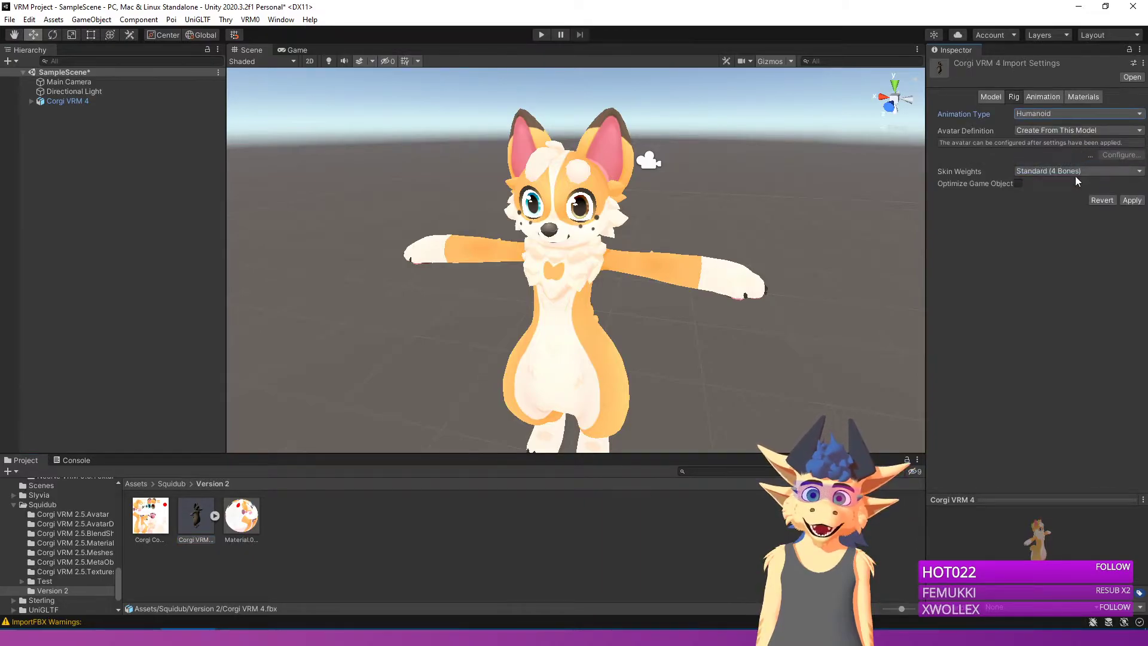
{"action": "left_click", "coordinate": [1130, 200]}
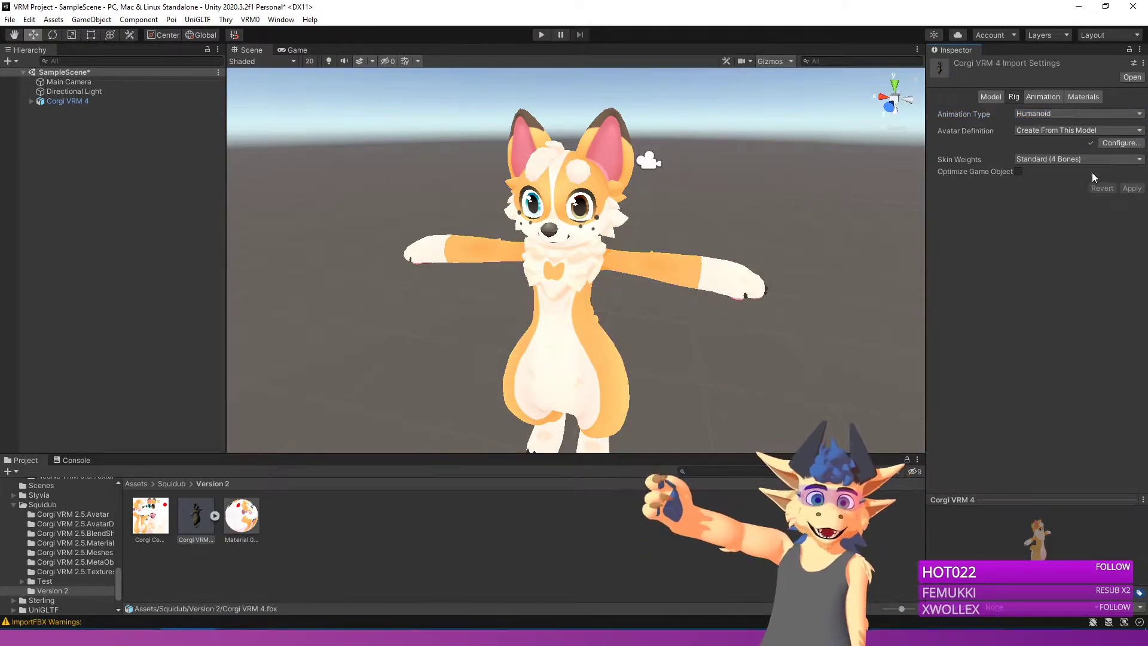
Step: Open the Corgi VRM 4 avatar configuration and compare the finger bone mappings of the left and right hands
{"action": "left_click", "coordinate": [1121, 143]}
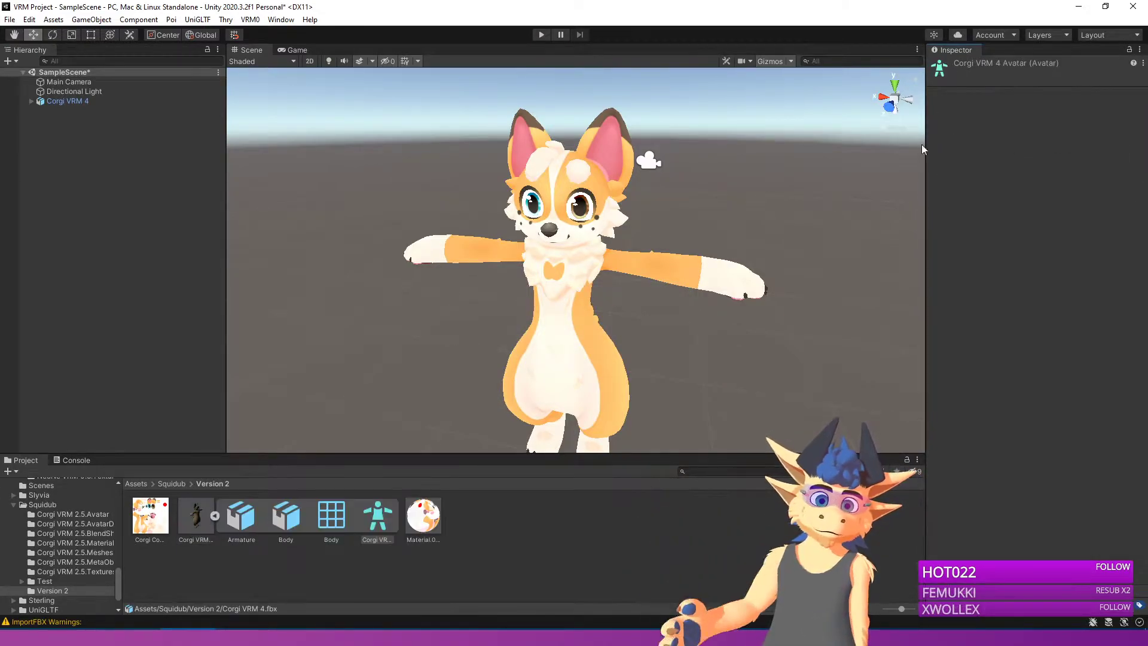
{"action": "left_click", "coordinate": [960, 309]}
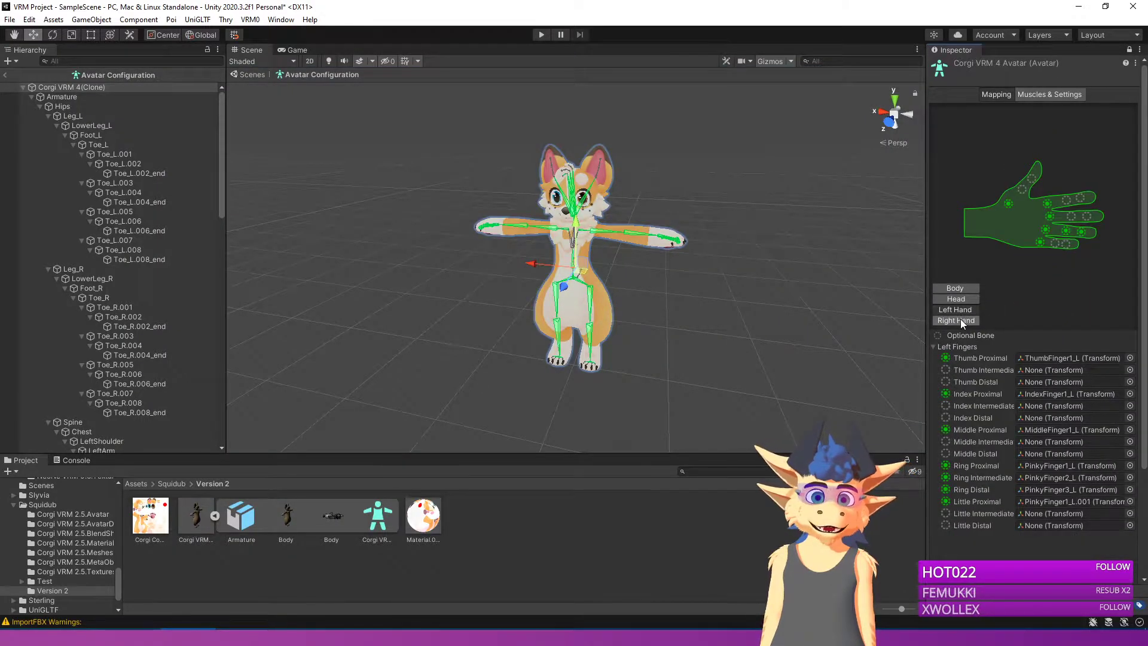
{"action": "left_click", "coordinate": [960, 320]}
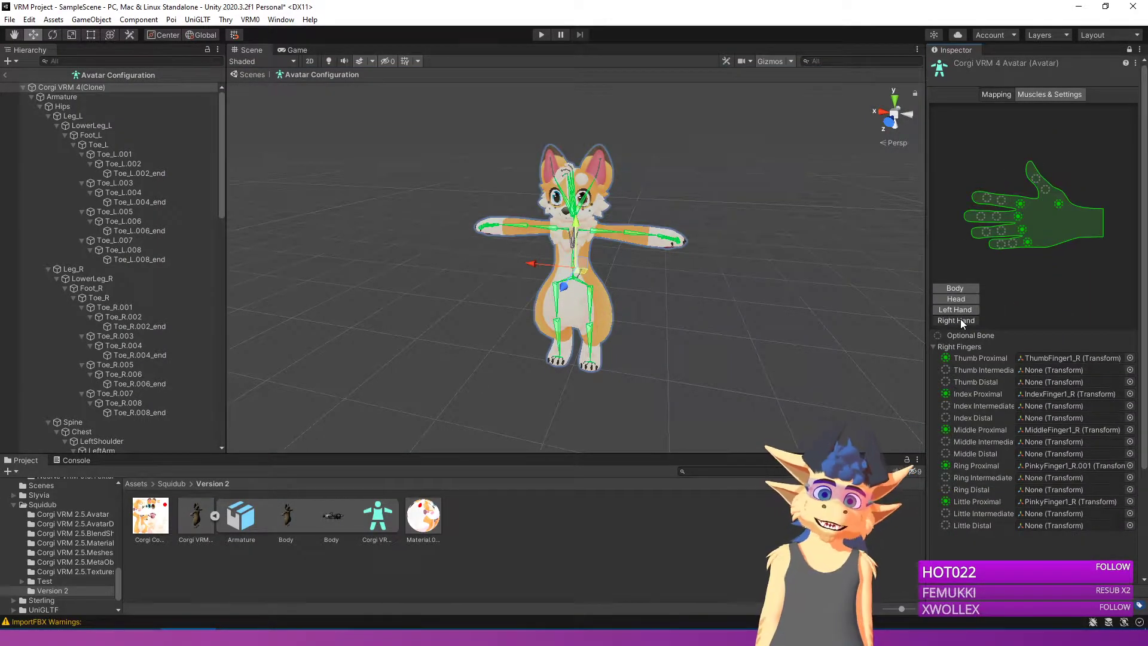
{"action": "left_click", "coordinate": [960, 310]}
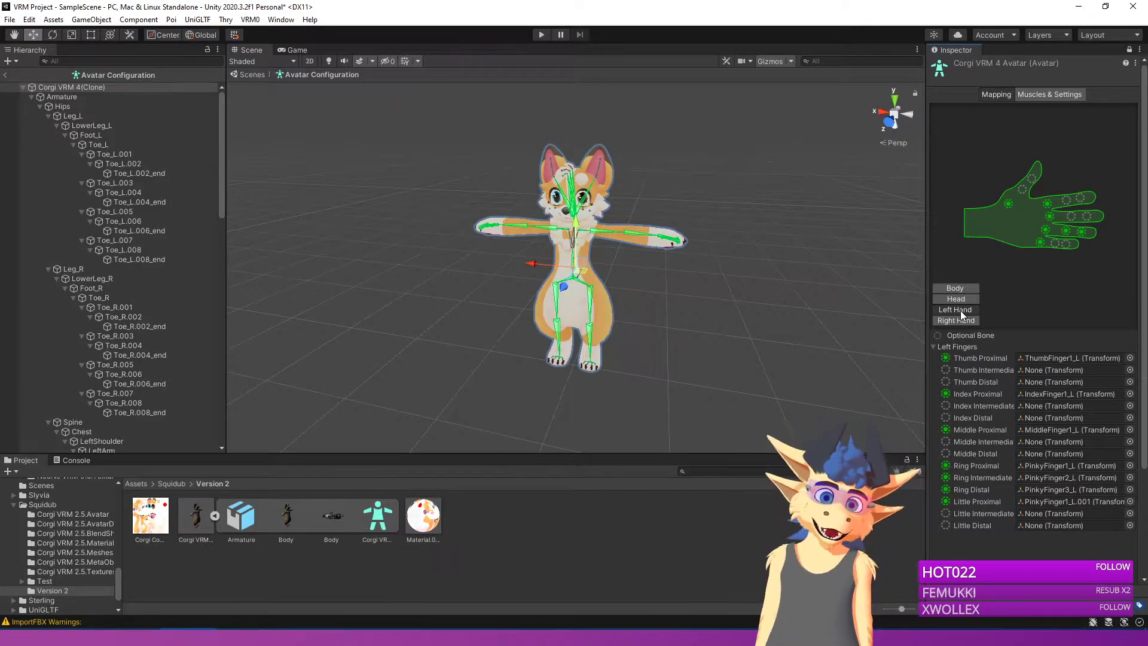
{"action": "left_click", "coordinate": [956, 320]}
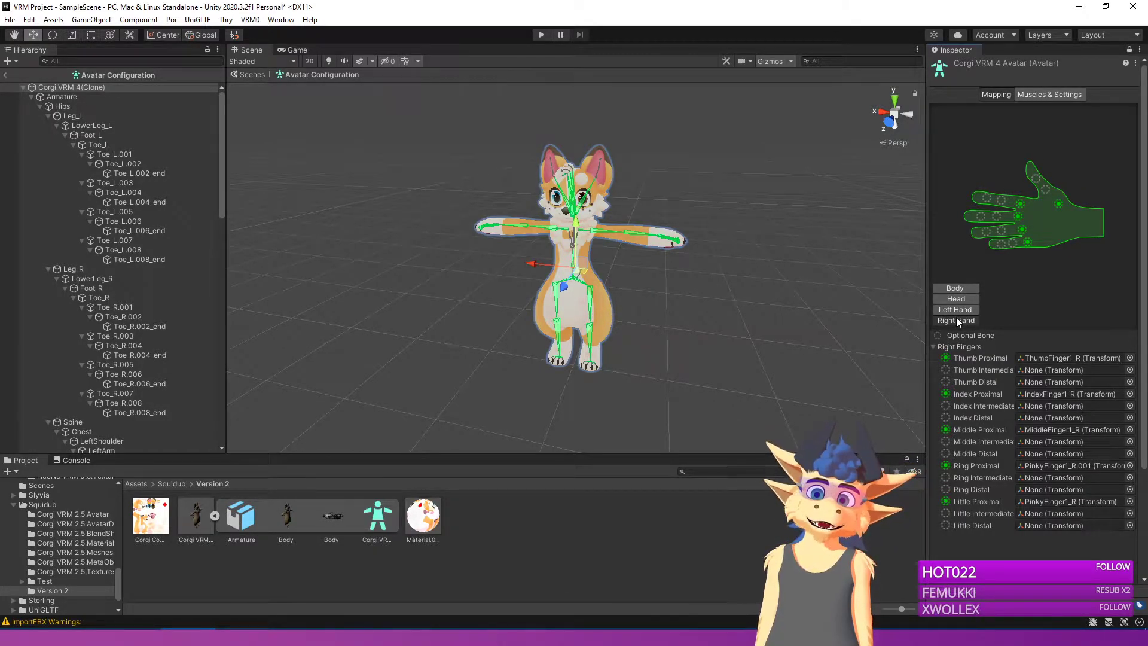
{"action": "left_click", "coordinate": [1056, 371]}
{"action": "left_click", "coordinate": [1129, 370]}
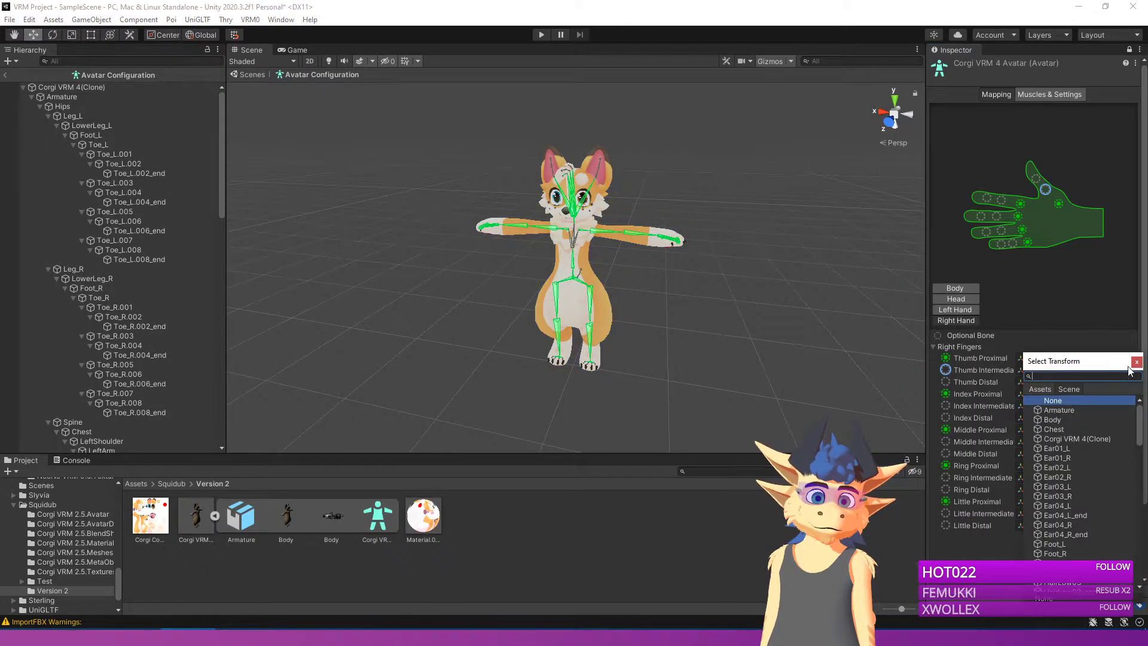
{"action": "left_click", "coordinate": [1138, 362]}
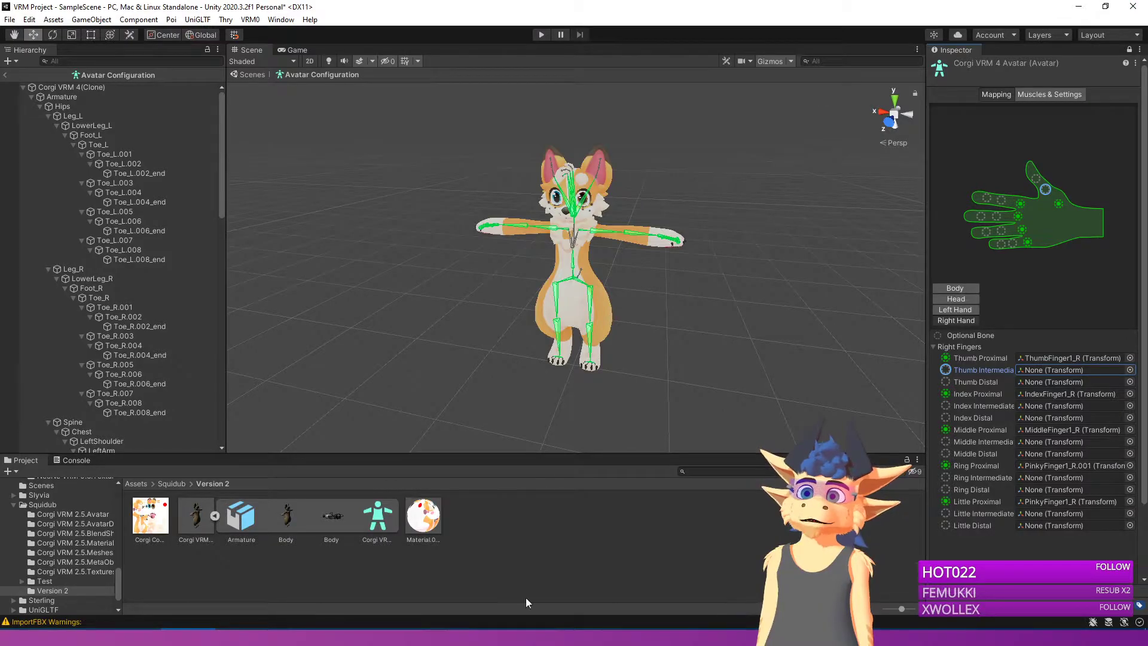
Step: Switch to Corgi New Rig1.blend in Blender and put the Body mesh in Edit Mode at the corgi's left paw
{"action": "left_click", "coordinate": [296, 636]}
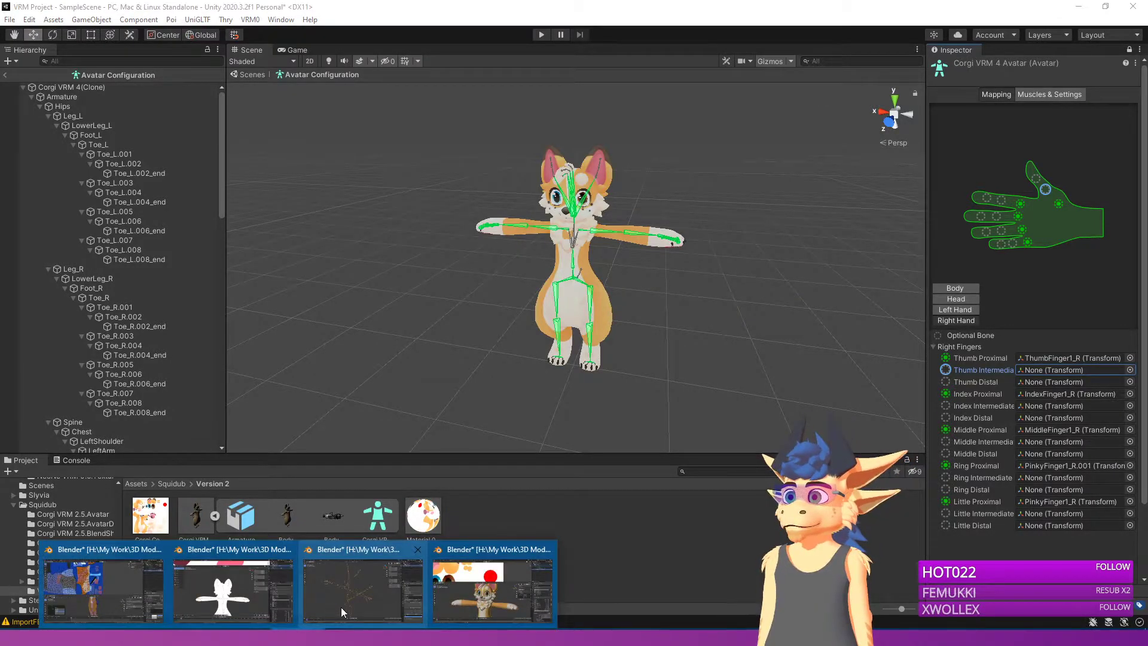
{"action": "left_click", "coordinate": [483, 600]}
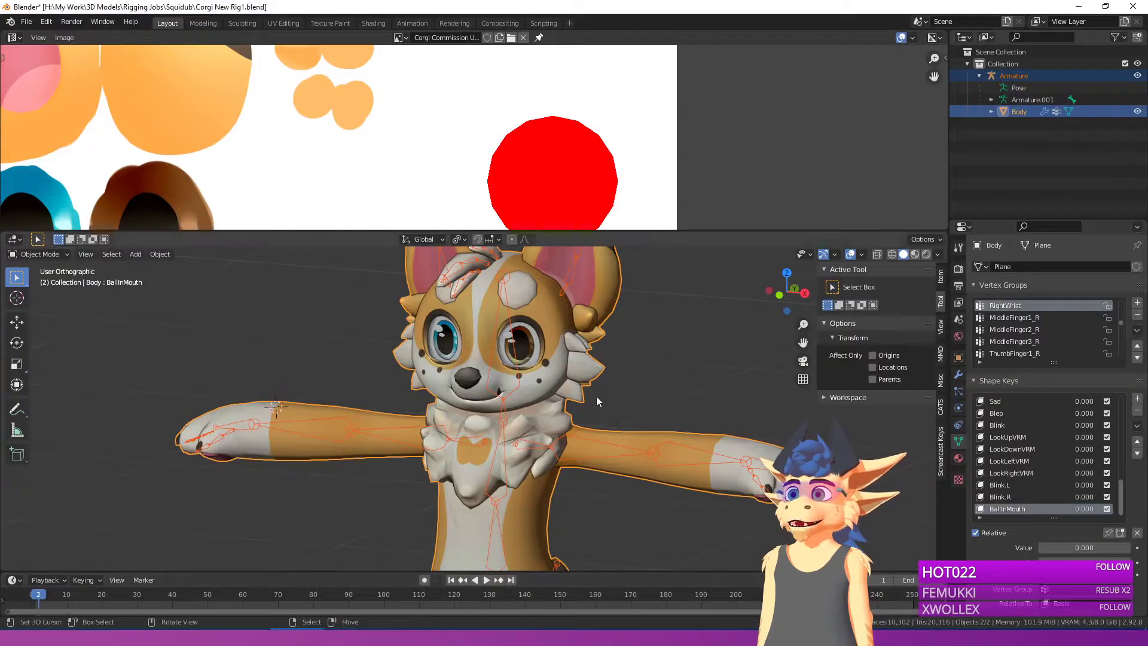
{"action": "middle_click_drag", "start_coordinate": [634, 383], "coordinate": [660, 452]}
{"action": "middle_click_drag", "start_coordinate": [795, 404], "coordinate": [568, 430], "text": "shift"}
{"action": "key", "text": "Tab"}
{"action": "scroll", "coordinate": [568, 425], "scroll_direction": "up", "scroll_amount": 5}
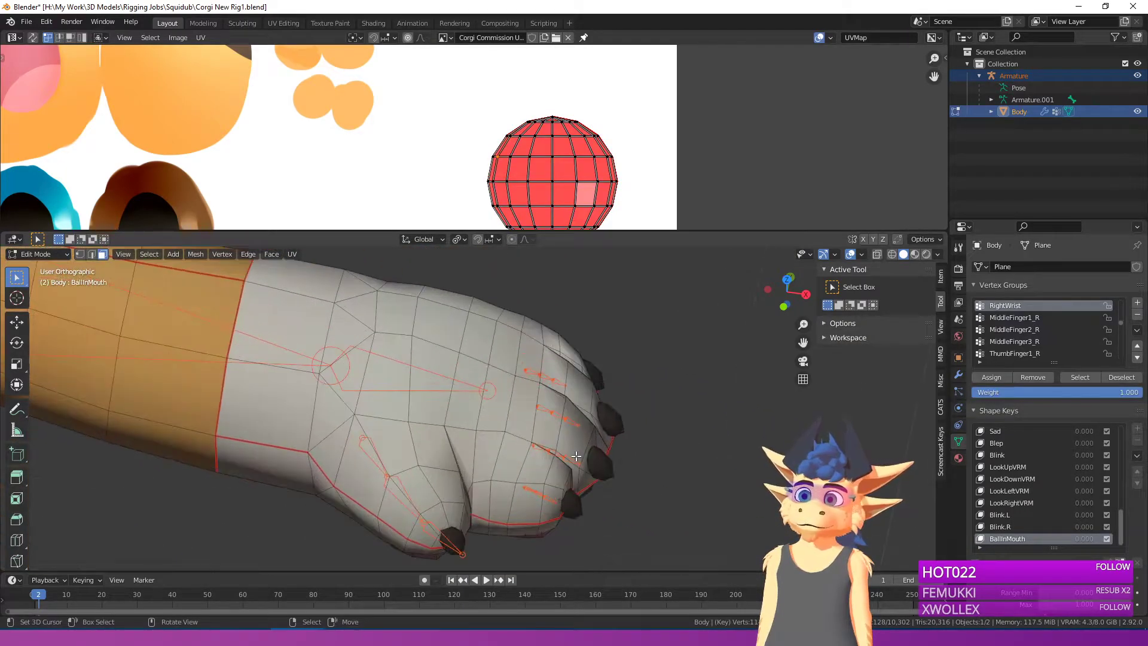
Step: Select the loops of faces around the four fingers of the left paw
{"action": "left_click", "coordinate": [552, 483], "text": "alt"}
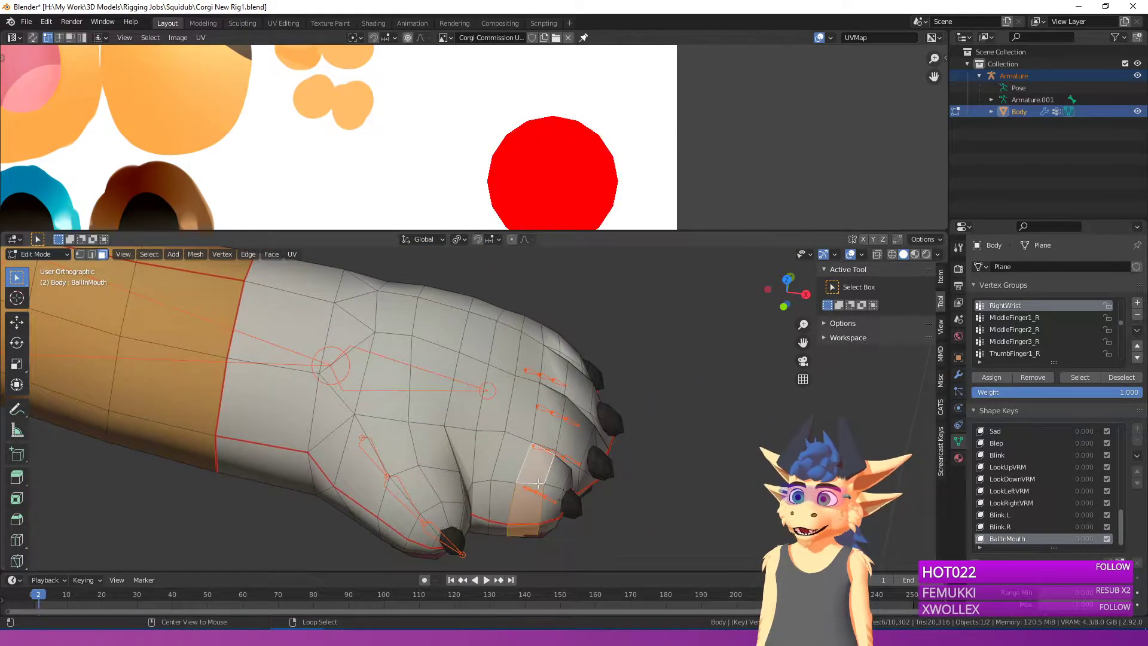
{"action": "middle_click_drag", "start_coordinate": [552, 395], "coordinate": [554, 418]}
{"action": "right_click", "coordinate": [554, 418], "text": "alt+shift"}
{"action": "key", "text": "ctrl+z"}
{"action": "right_click", "coordinate": [549, 441], "text": "alt+shift"}
{"action": "key", "text": "ctrl+z"}
{"action": "right_click", "coordinate": [549, 453], "text": "alt+shift"}
{"action": "right_click", "coordinate": [572, 462], "text": "alt+shift"}
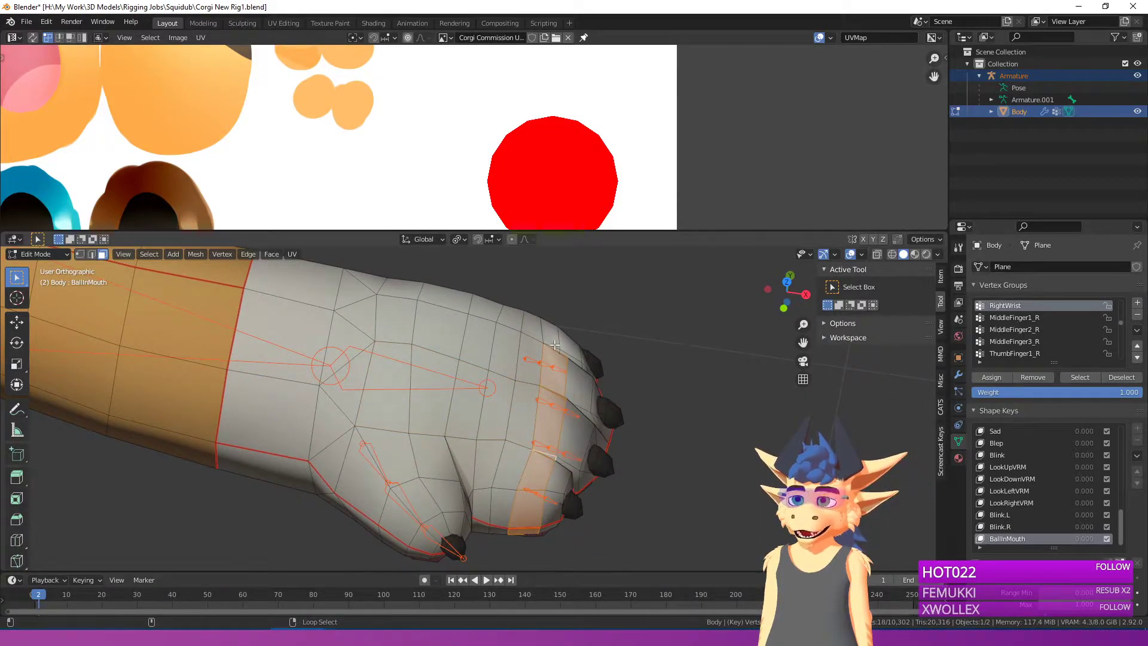
{"action": "middle_click_drag", "start_coordinate": [573, 462], "coordinate": [586, 382]}
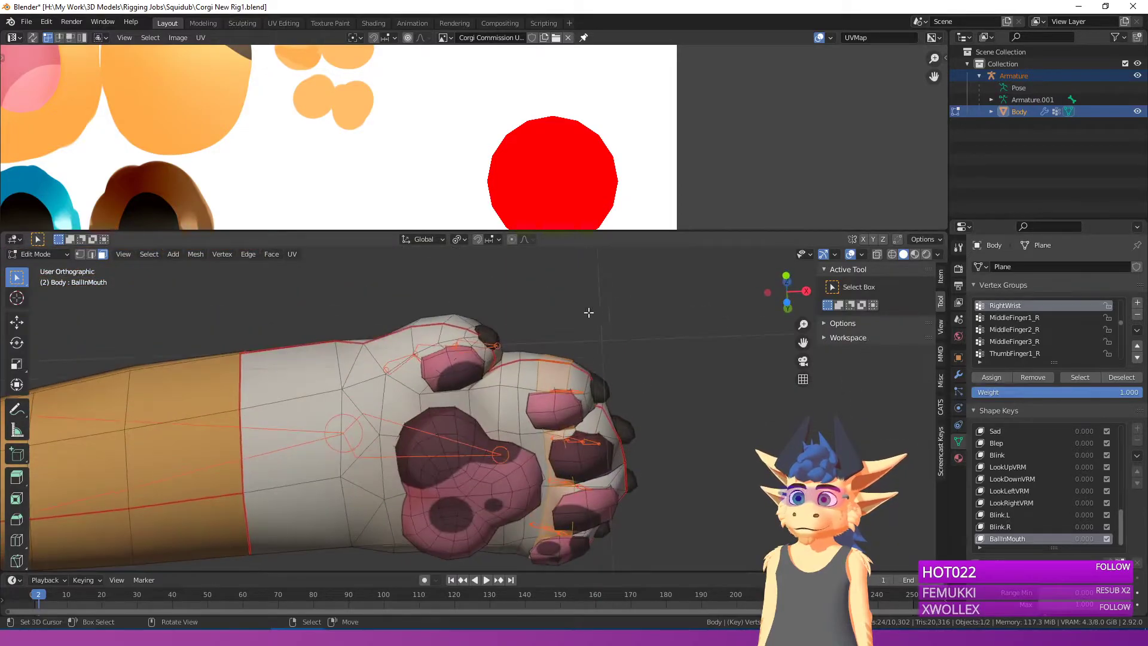
{"action": "key", "text": "Tab"}
{"action": "key", "text": "Tab"}
{"action": "key", "text": "Tab"}
{"action": "key", "text": "Tab"}
{"action": "key", "text": "Tab"}
{"action": "middle_click_drag", "start_coordinate": [638, 443], "coordinate": [641, 383]}
{"action": "key", "text": "Tab"}
{"action": "key", "text": "Tab"}
{"action": "key", "text": "Tab"}
{"action": "key", "text": "Tab"}
{"action": "key", "text": "Tab"}
{"action": "key", "text": "Tab"}
{"action": "key", "text": "Tab"}
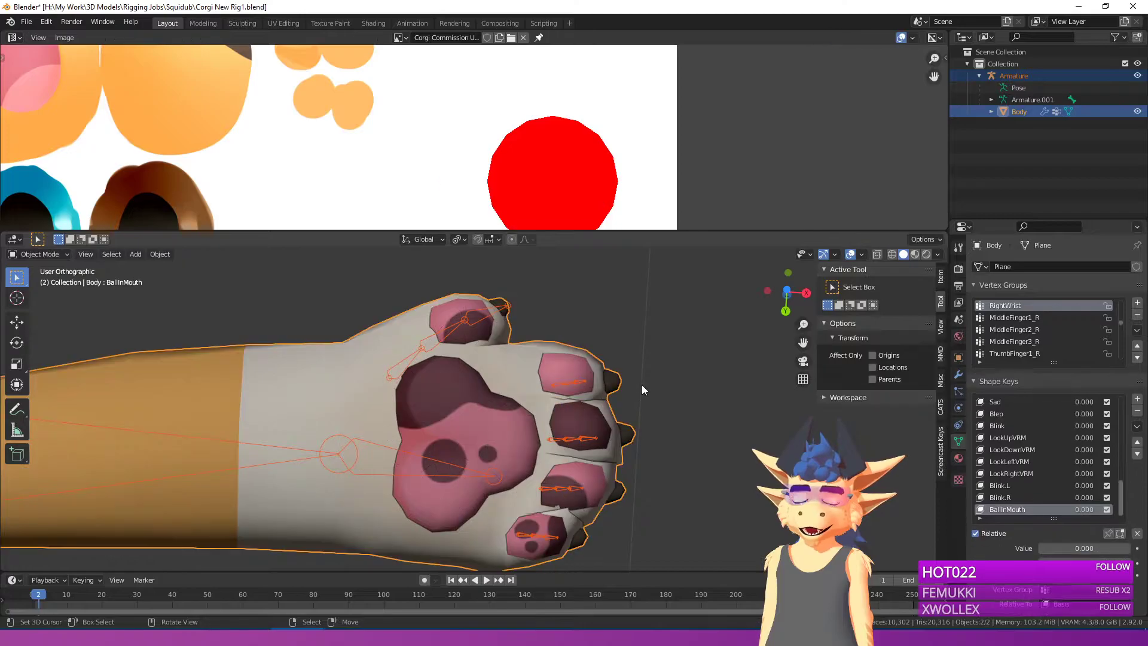
{"action": "key", "text": "Tab"}
{"action": "key", "text": "Tab"}
{"action": "key", "text": "Tab"}
{"action": "key", "text": "Tab"}
{"action": "key", "text": "Tab"}
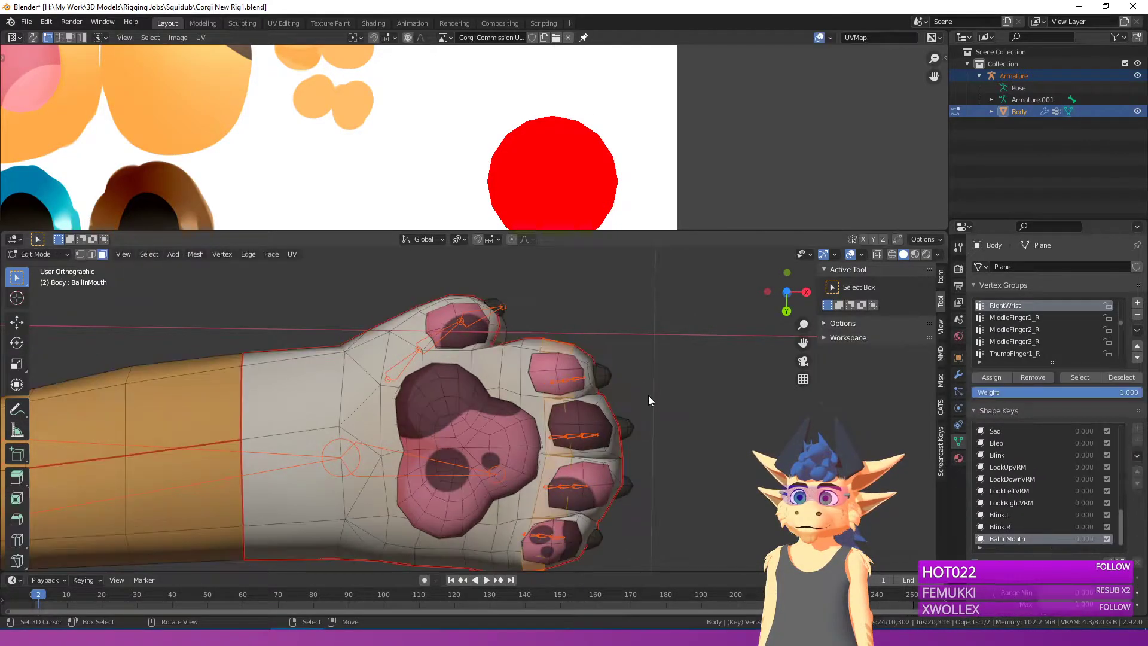
{"action": "key", "text": "Tab"}
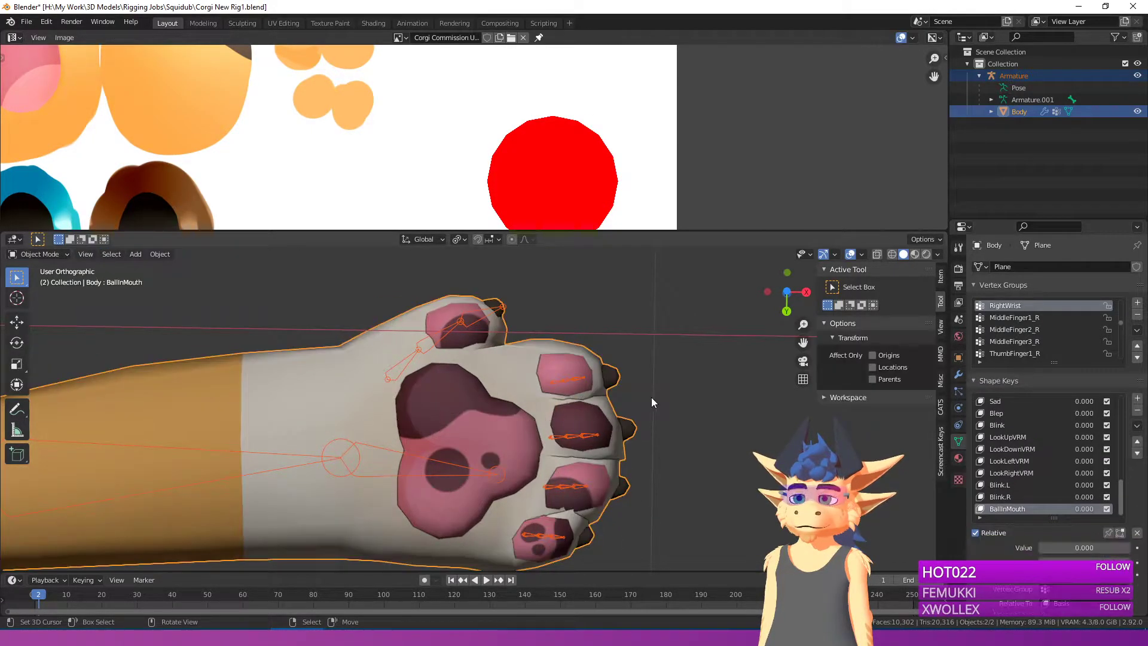
{"action": "scroll", "coordinate": [1069, 472], "scroll_direction": "up", "scroll_amount": 5}
{"action": "scroll", "coordinate": [1079, 472], "scroll_direction": "up", "scroll_amount": 4}
{"action": "key", "text": "Tab"}
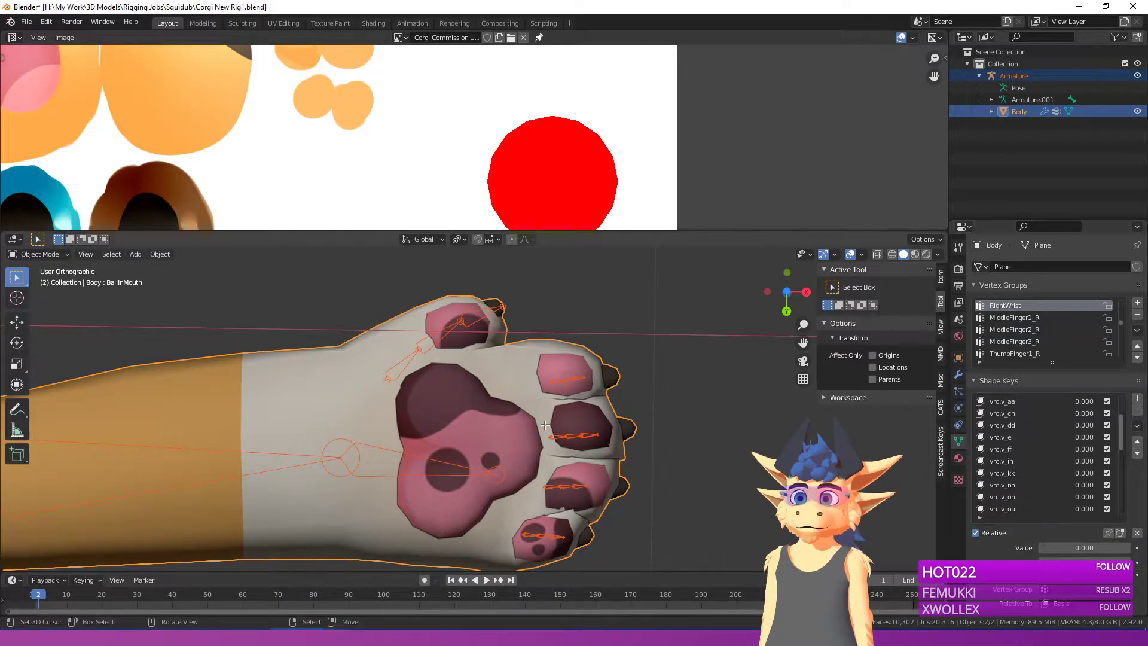
{"action": "key", "text": "Tab"}
Step: Put the armature in Pose Mode, inspect the finger bones of the left paw, and return to Object Mode
{"action": "left_click", "coordinate": [563, 439]}
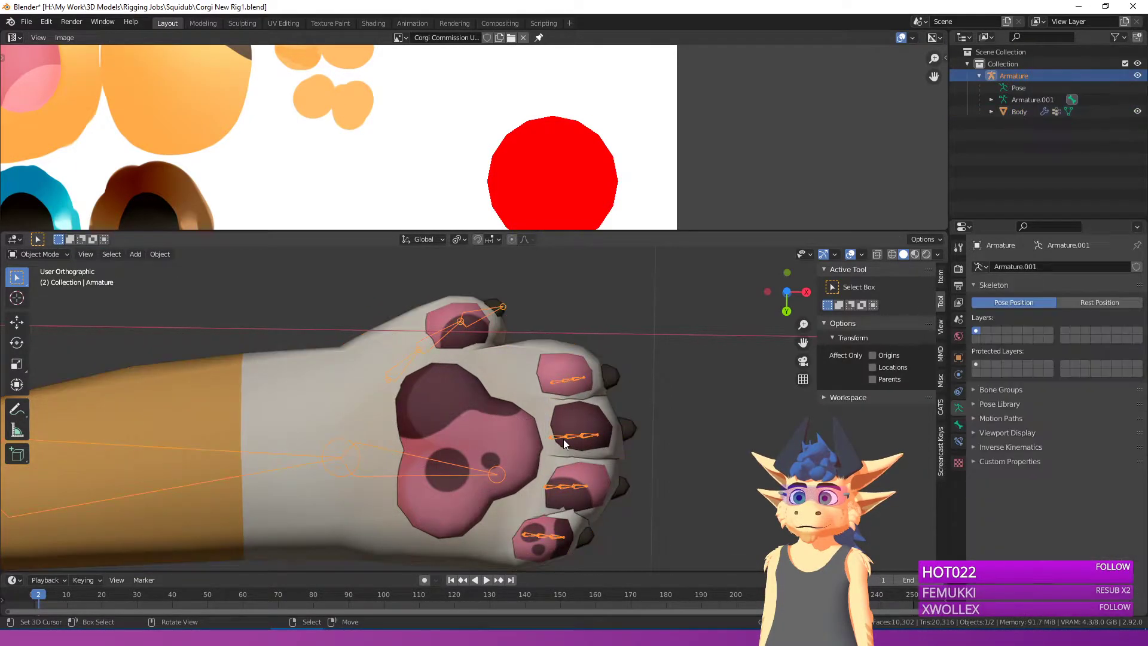
{"action": "left_click", "coordinate": [14, 257]}
{"action": "left_click", "coordinate": [37, 292]}
{"action": "key", "text": "alt+e"}
{"action": "middle_click_drag", "start_coordinate": [637, 434], "coordinate": [572, 329]}
{"action": "scroll", "coordinate": [571, 329], "scroll_direction": "up", "scroll_amount": 2}
{"action": "key", "text": "Tab"}
{"action": "key", "text": "Tab"}
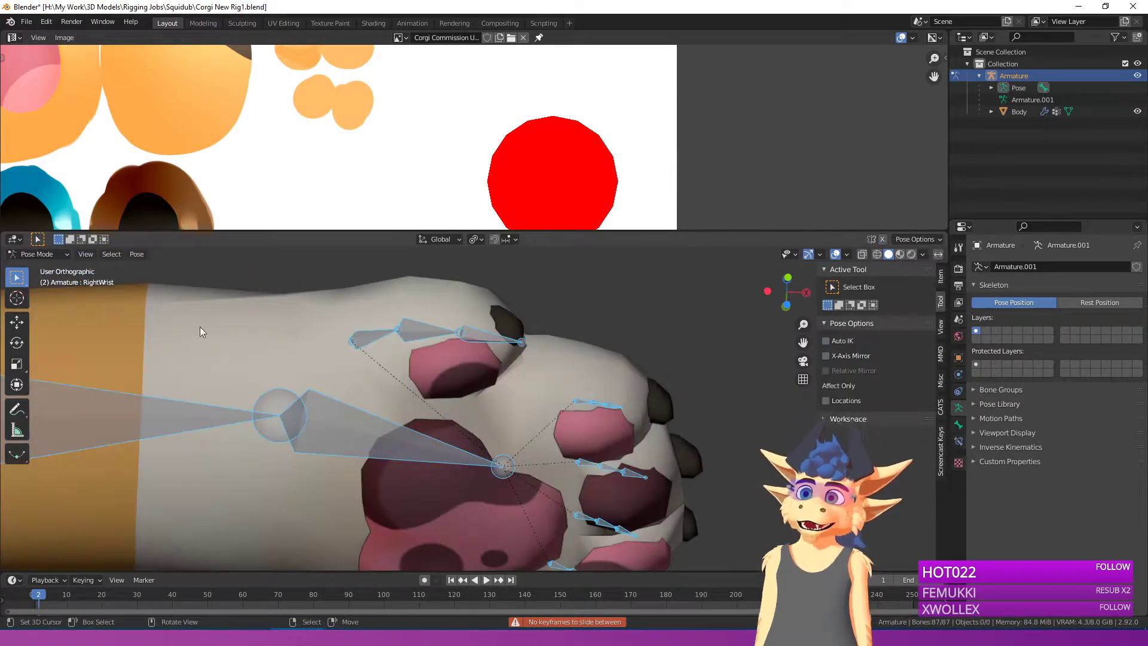
{"action": "left_click", "coordinate": [43, 256]}
{"action": "left_click", "coordinate": [38, 263]}
Step: Select only the face loop around the left paw's index finger in the Body mesh and enlarge the vertex group list
{"action": "left_click_drag", "start_coordinate": [642, 364], "coordinate": [631, 373]}
{"action": "key", "text": "Tab"}
{"action": "middle_click_drag", "start_coordinate": [631, 373], "coordinate": [642, 332]}
{"action": "scroll", "coordinate": [1052, 500], "scroll_direction": "down", "scroll_amount": 3}
{"action": "scroll", "coordinate": [1049, 500], "scroll_direction": "down", "scroll_amount": 2}
{"action": "scroll", "coordinate": [1034, 320], "scroll_direction": "down", "scroll_amount": 4}
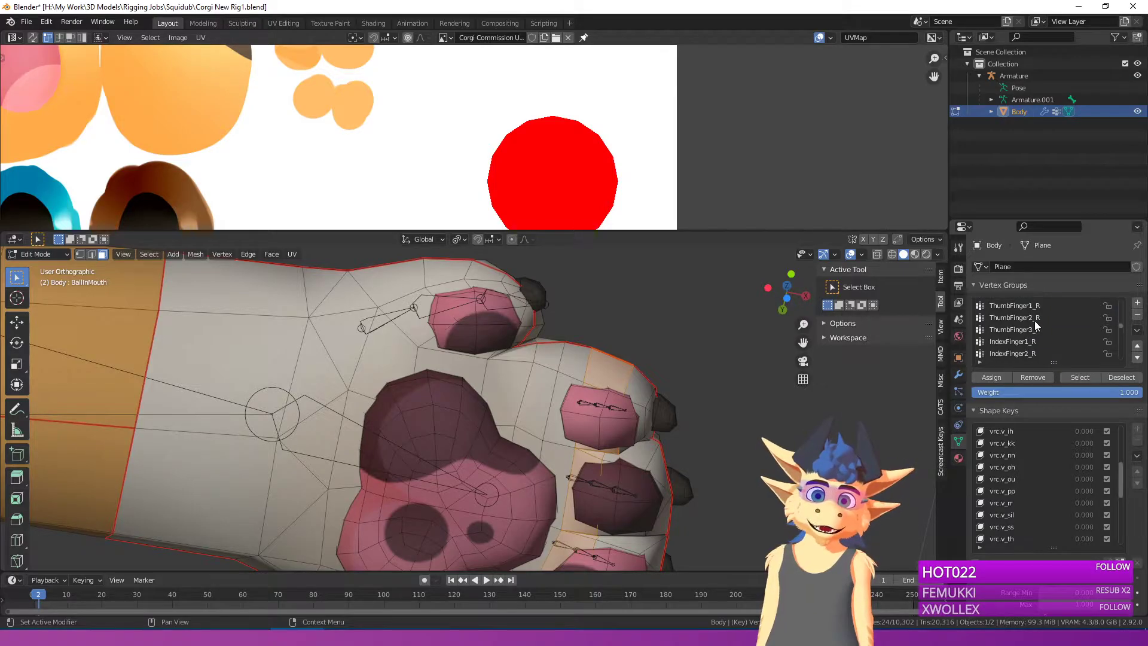
{"action": "key", "text": "alt+a"}
{"action": "right_click", "coordinate": [609, 360], "text": "alt"}
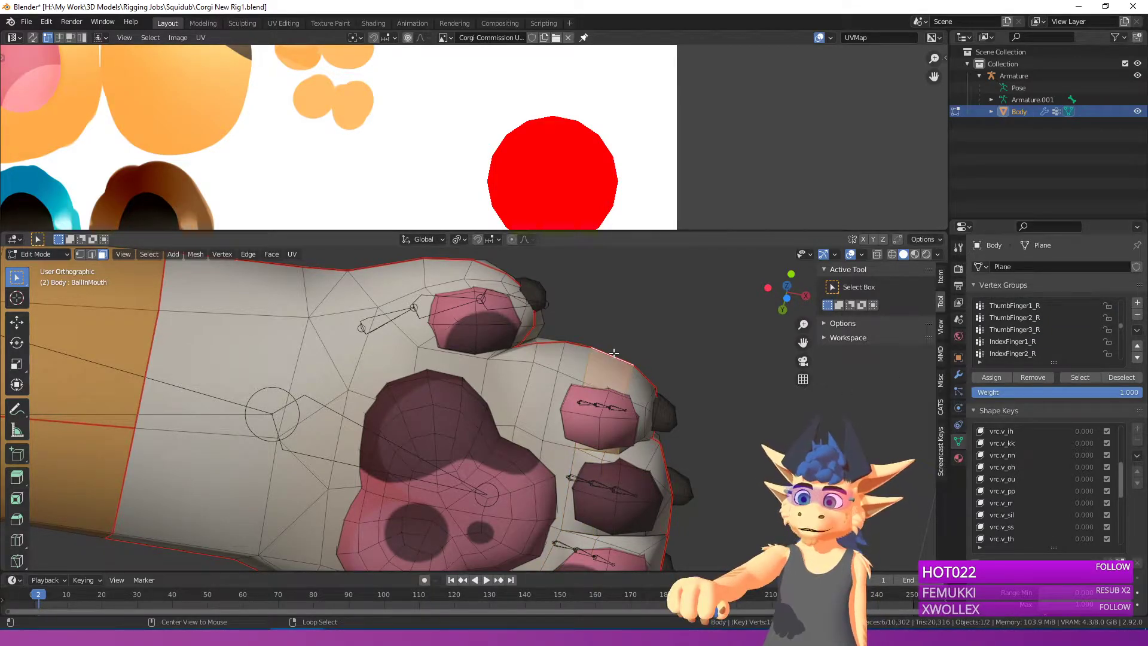
{"action": "middle_click_drag", "start_coordinate": [630, 399], "coordinate": [641, 372]}
{"action": "left_click_drag", "start_coordinate": [1053, 363], "coordinate": [1034, 584]}
{"action": "middle_click_drag", "start_coordinate": [694, 389], "coordinate": [681, 261]}
{"action": "scroll", "coordinate": [658, 335], "scroll_direction": "up", "scroll_amount": 3}
{"action": "middle_click_drag", "start_coordinate": [637, 371], "coordinate": [481, 340], "text": "shift"}
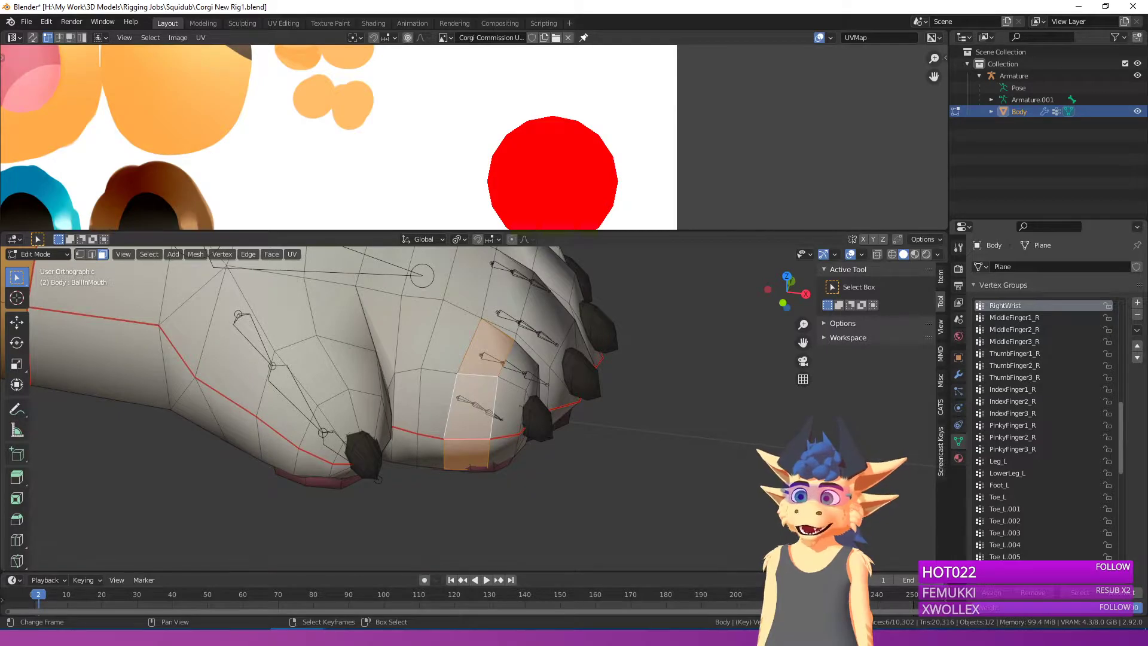
Step: Switch to Unity to check the right-hand finger bone mappings, then return to Corgi New Rig1.blend in Blender
{"action": "left_click", "coordinate": [188, 637]}
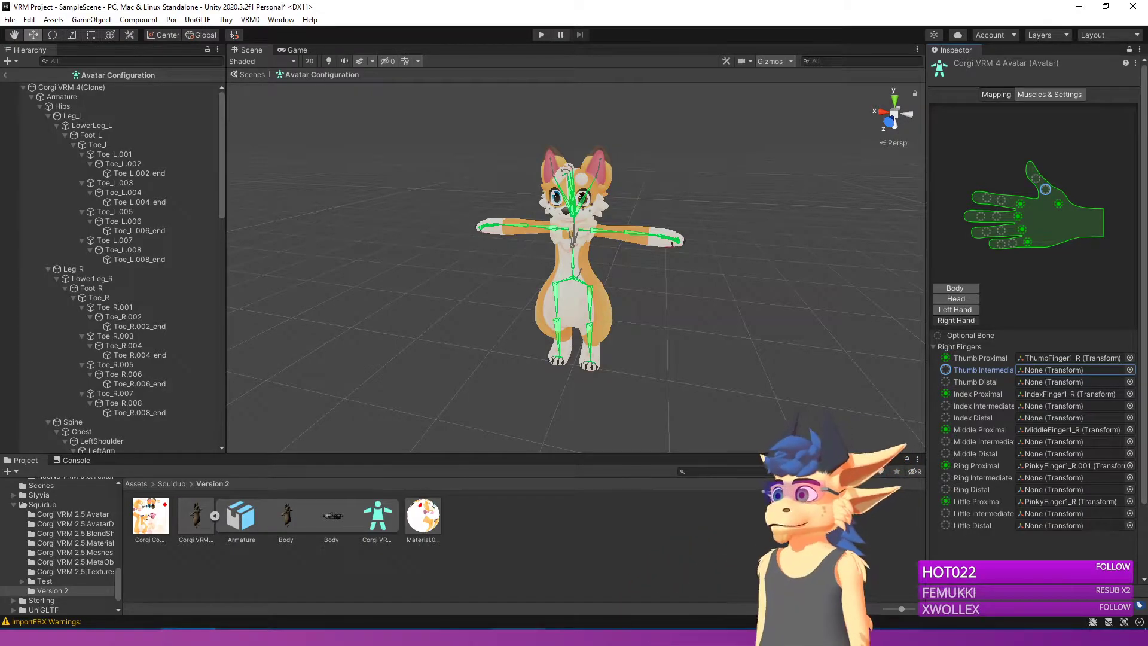
{"action": "left_click", "coordinate": [297, 637]}
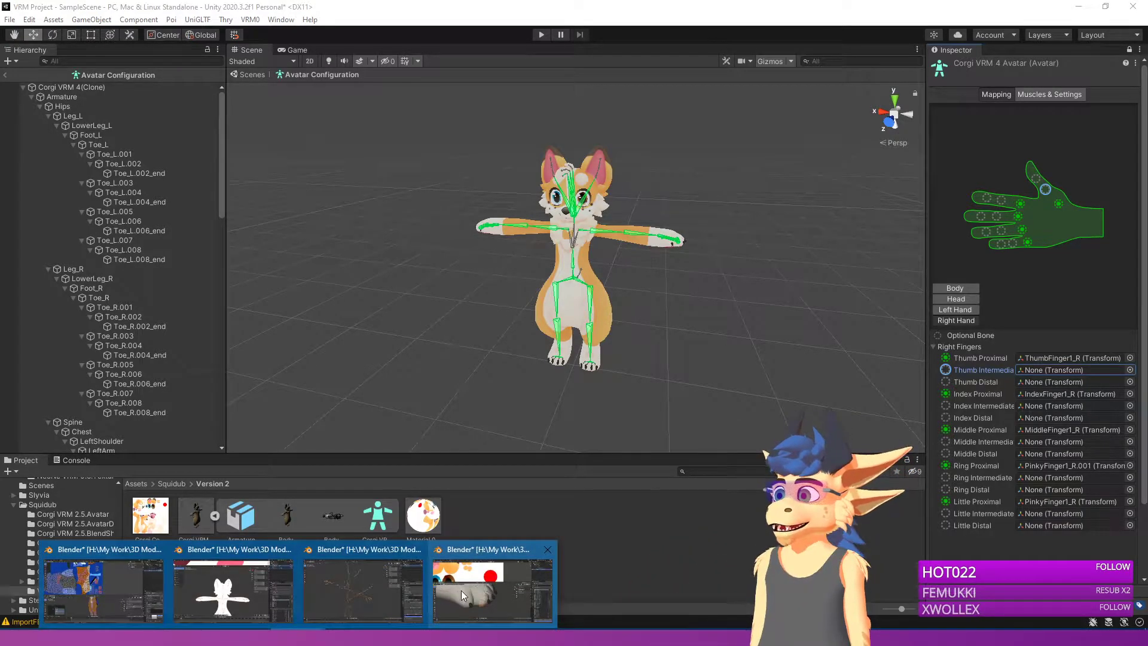
{"action": "left_click", "coordinate": [461, 590]}
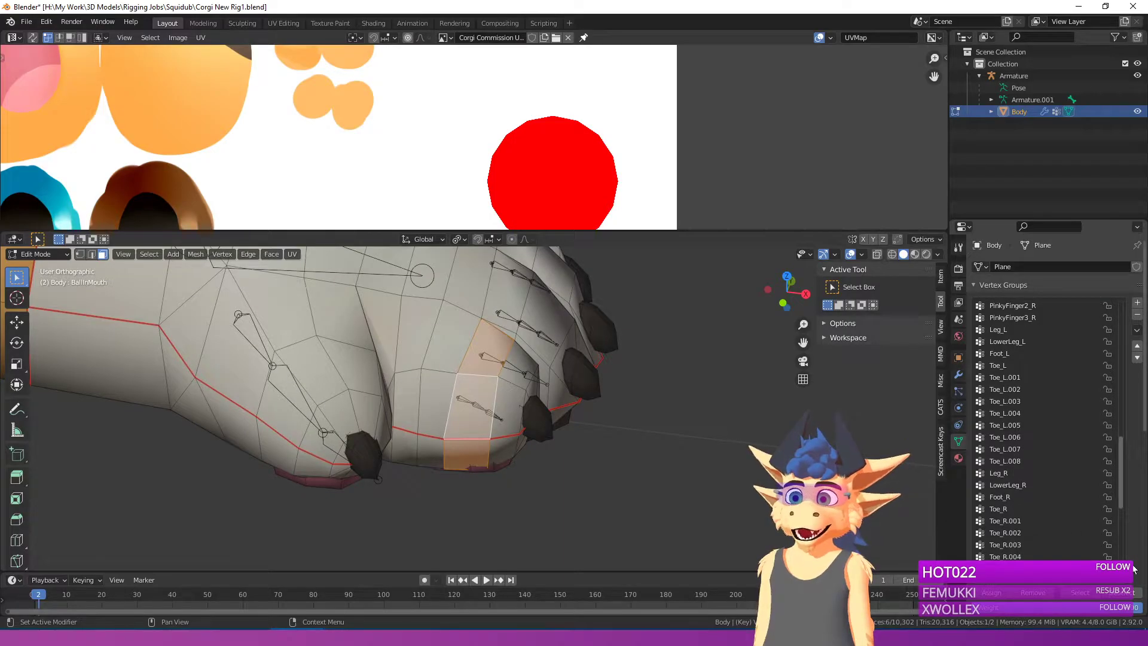
Step: Assign the selected index finger face loop to the IndexFinger2_L vertex group with a weight of 0.01
{"action": "scroll", "coordinate": [1055, 520], "scroll_direction": "down", "scroll_amount": 7}
{"action": "left_click", "coordinate": [1018, 490]}
{"action": "key", "text": "BackSpace"}
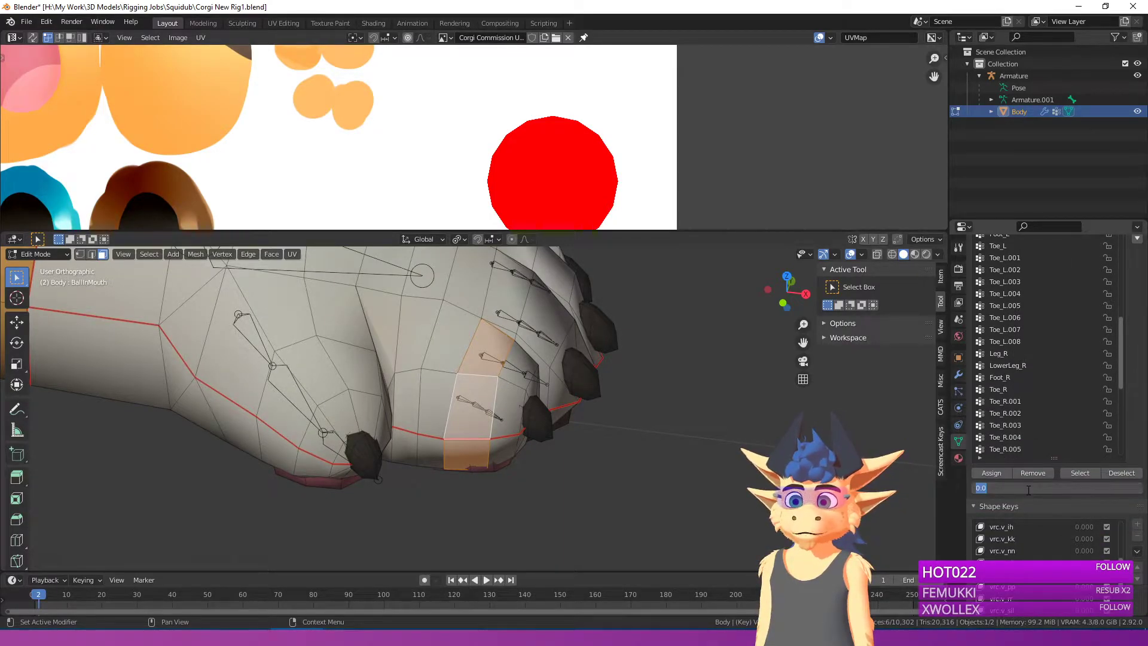
{"action": "type", "text": "0.01"}
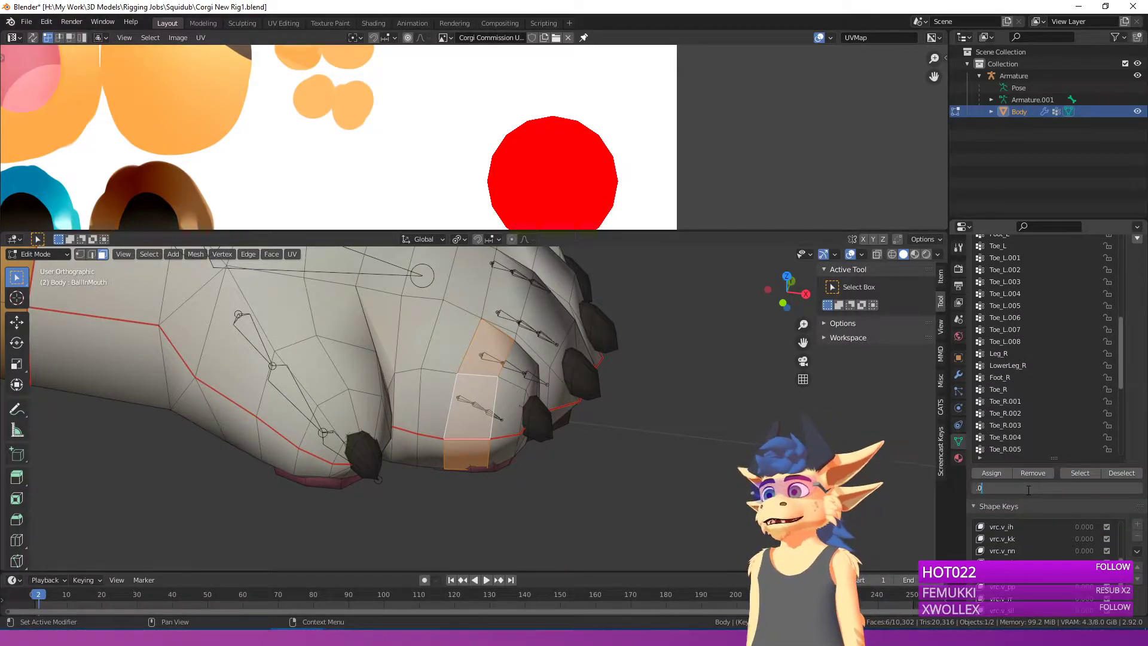
{"action": "key", "text": "Return"}
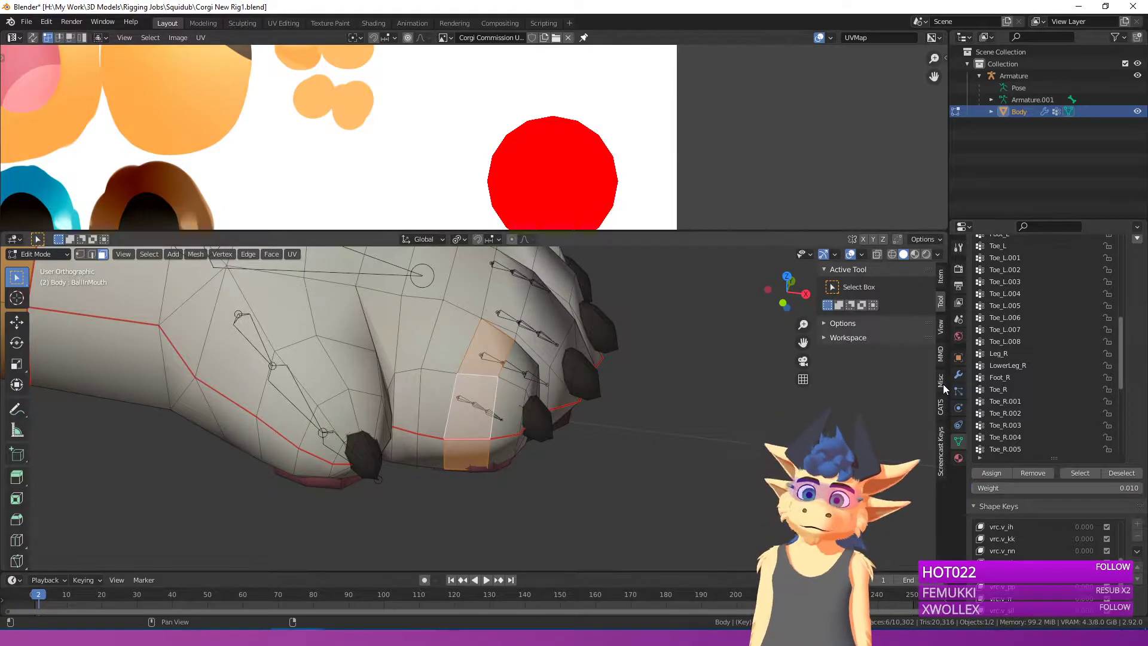
{"action": "middle_click_drag", "start_coordinate": [627, 347], "coordinate": [609, 377], "text": "shift"}
{"action": "scroll", "coordinate": [1034, 368], "scroll_direction": "up", "scroll_amount": 8}
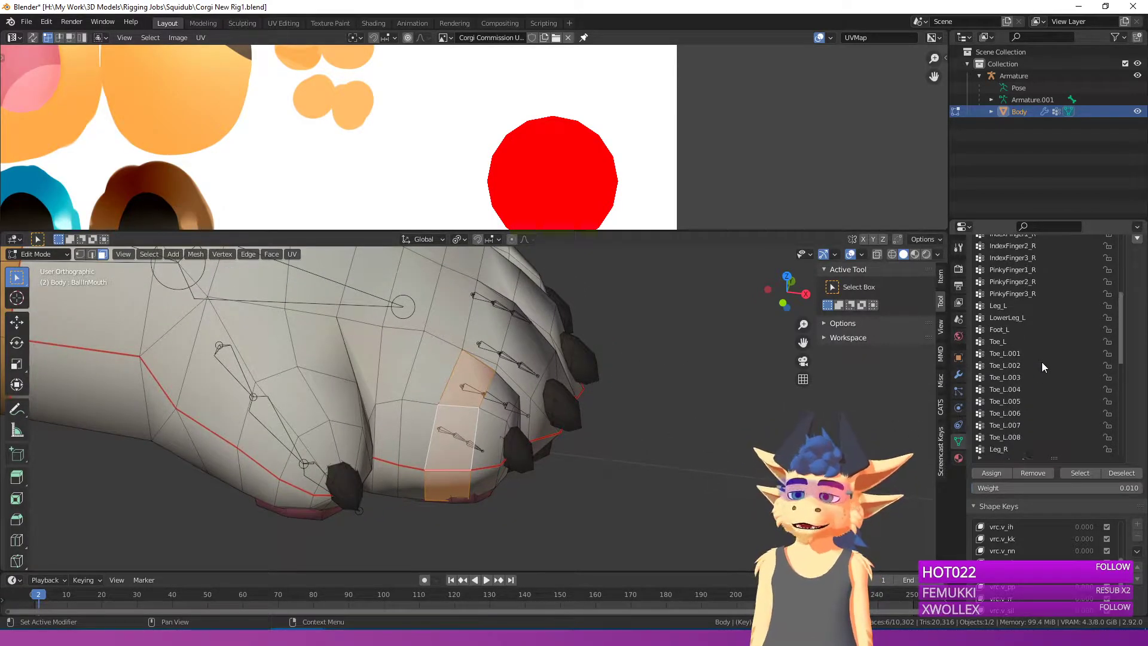
{"action": "scroll", "coordinate": [1033, 359], "scroll_direction": "up", "scroll_amount": 8}
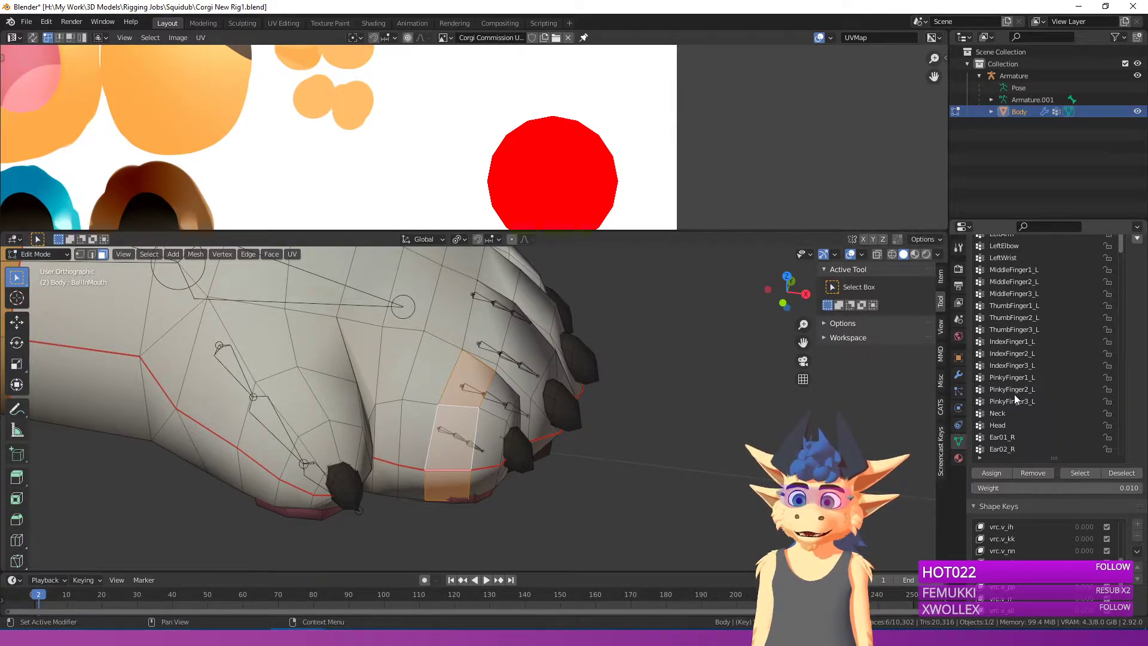
{"action": "left_click", "coordinate": [1015, 353]}
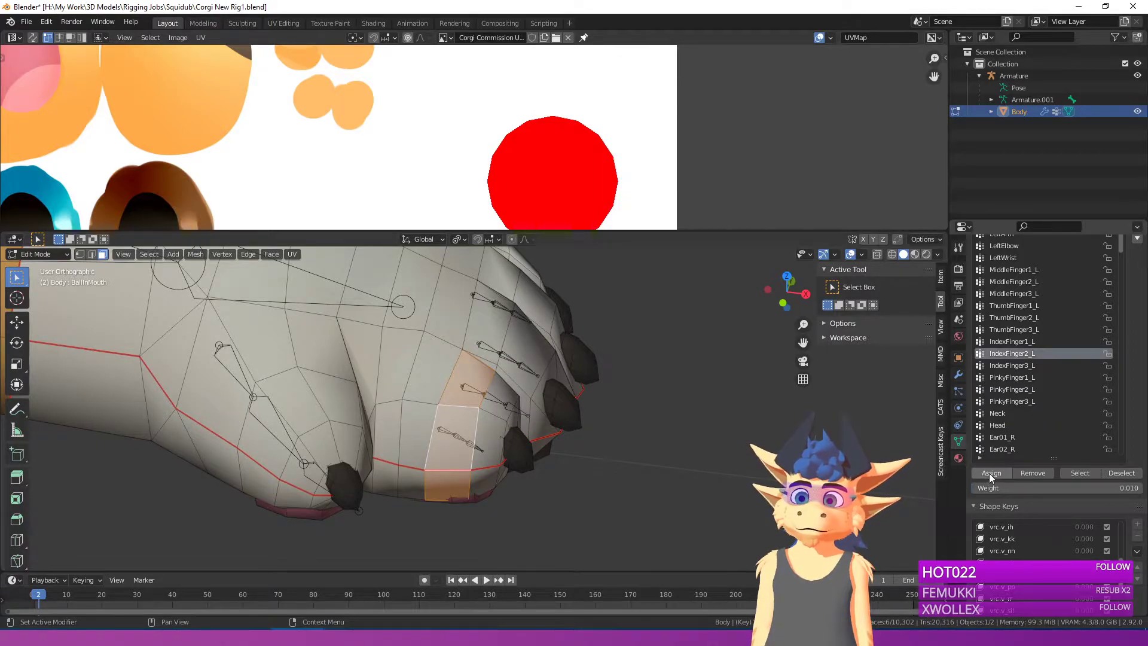
Step: Select the left index fingertip faces together with the claw and assign them to the IndexFinger3_L vertex group at weight 0.01
{"action": "left_click", "coordinate": [524, 459], "text": "alt"}
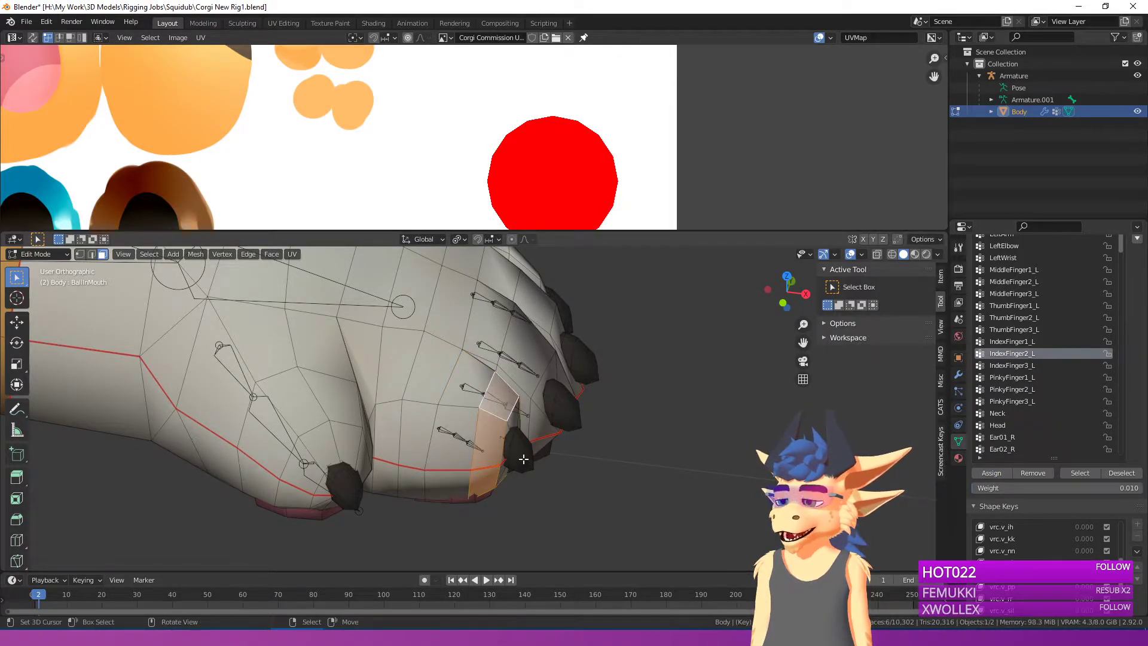
{"action": "key", "text": "l"}
{"action": "left_click", "coordinate": [1010, 365]}
{"action": "left_click", "coordinate": [991, 473]}
{"action": "middle_click_drag", "start_coordinate": [508, 341], "coordinate": [507, 374]}
{"action": "key", "text": "ctrl+KP_Subtract"}
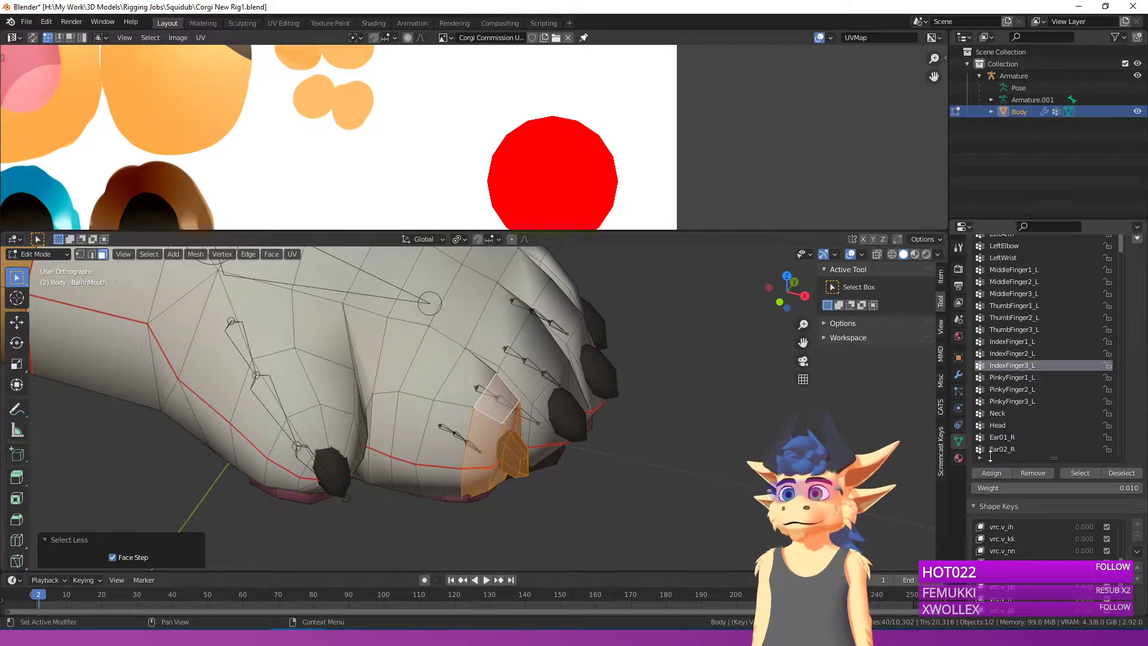
{"action": "left_click", "coordinate": [995, 473]}
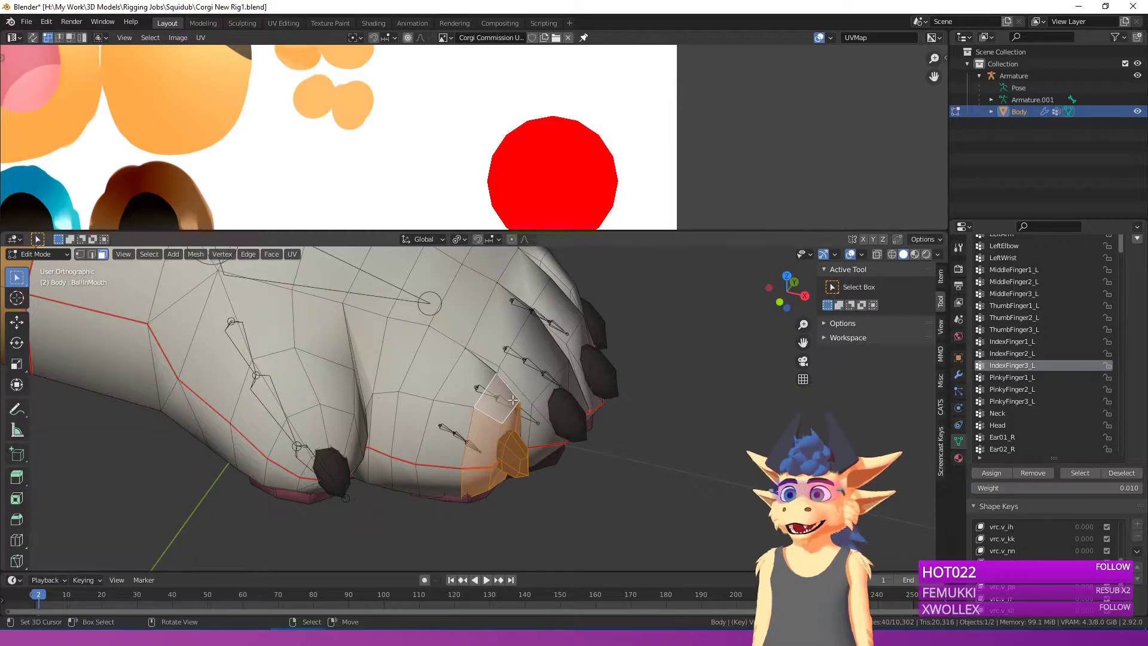
Step: Put the armature in Pose Mode and select the first bone of the left index finger
{"action": "right_click", "coordinate": [502, 334]}
{"action": "key", "text": "Tab"}
{"action": "right_click", "coordinate": [453, 439]}
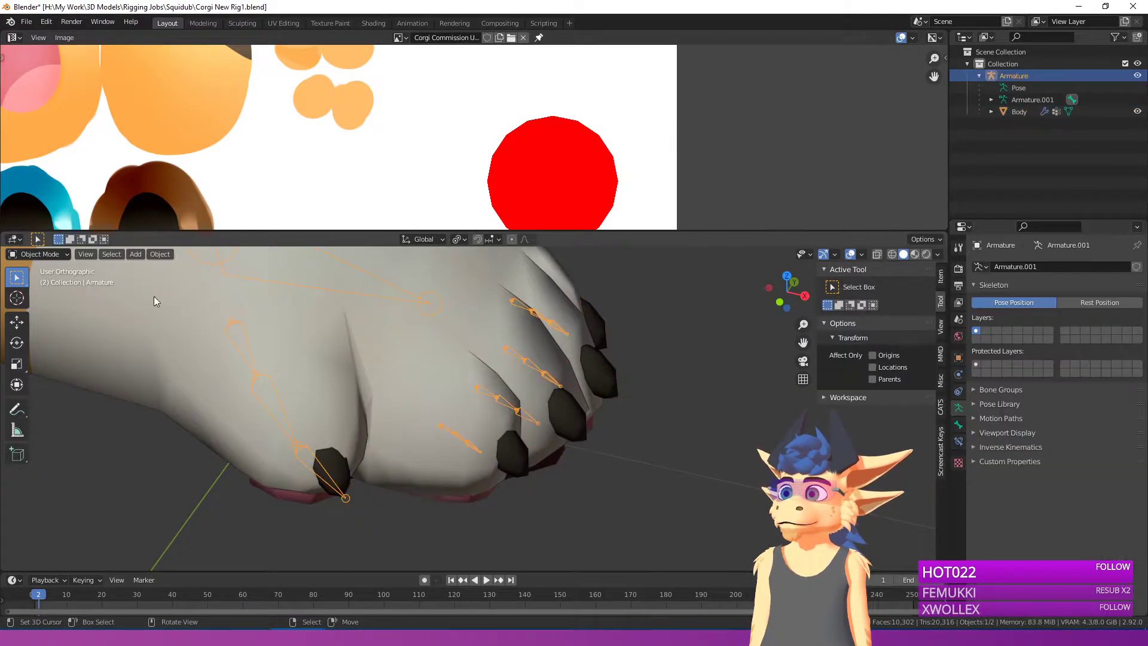
{"action": "left_click", "coordinate": [39, 257]}
{"action": "left_click", "coordinate": [34, 300]}
{"action": "left_click", "coordinate": [444, 436]}
{"action": "mouse_move", "coordinate": [444, 435]}
{"action": "middle_mouse_down"}
{"action": "mouse_move", "coordinate": [467, 405]}
{"action": "mouse_move", "coordinate": [493, 425]}
{"action": "mouse_move", "coordinate": [453, 444]}
{"action": "middle_mouse_up"}
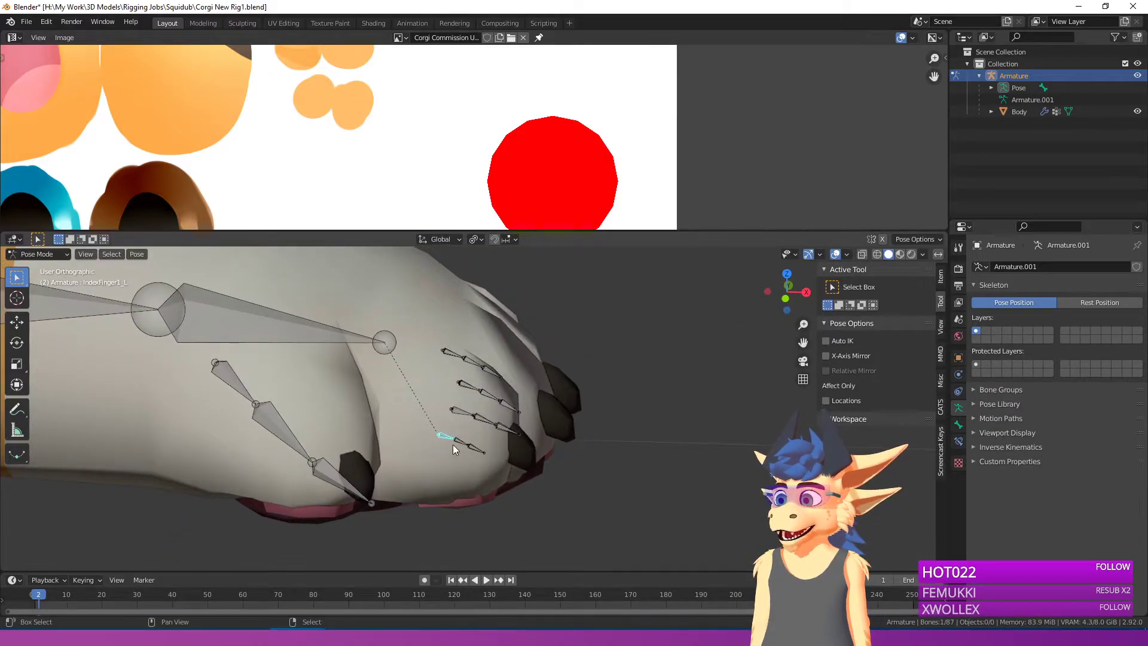
Step: Test-rotate the left index finger's outer bones and the whole finger chain to check the deformation, cancelling each rotation
{"action": "left_click", "coordinate": [470, 447]}
{"action": "key", "text": "r"}
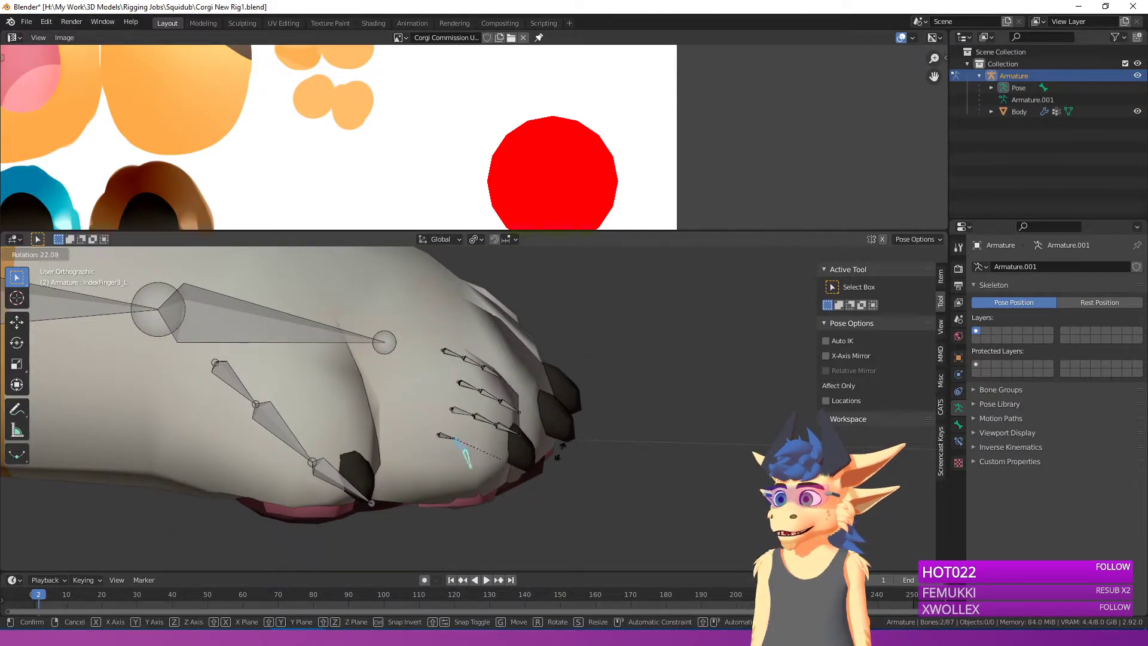
{"action": "right_click", "coordinate": [578, 466]}
{"action": "left_click", "coordinate": [440, 436], "text": "shift"}
{"action": "key", "text": "r"}
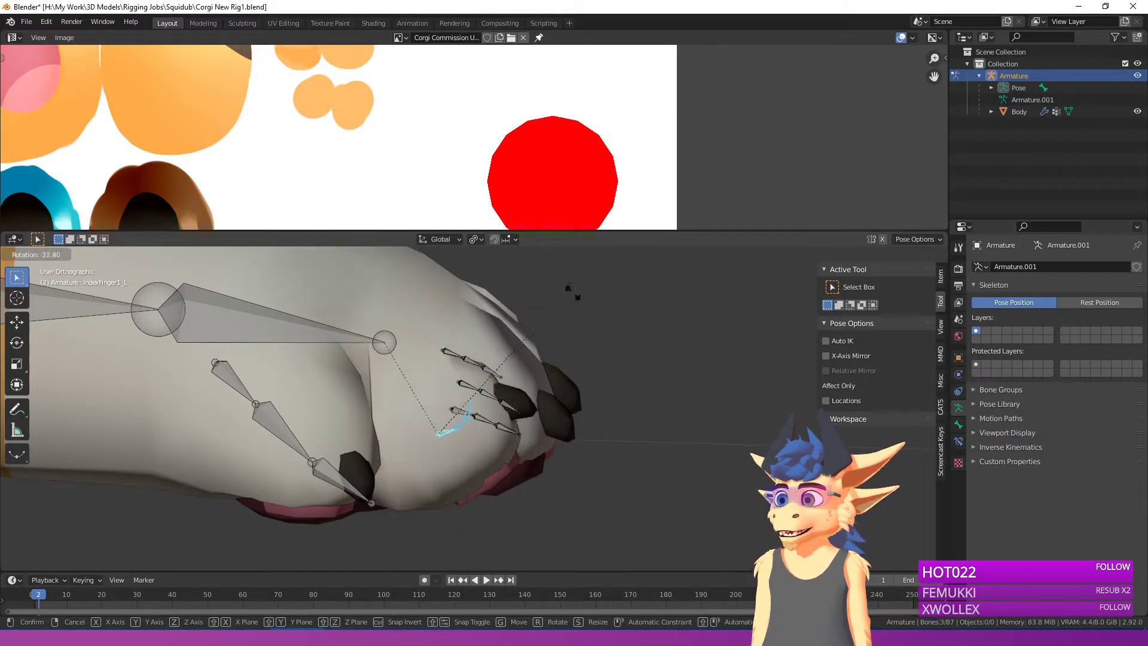
{"action": "right_click", "coordinate": [581, 392]}
{"action": "middle_click_drag", "start_coordinate": [576, 393], "coordinate": [545, 414]}
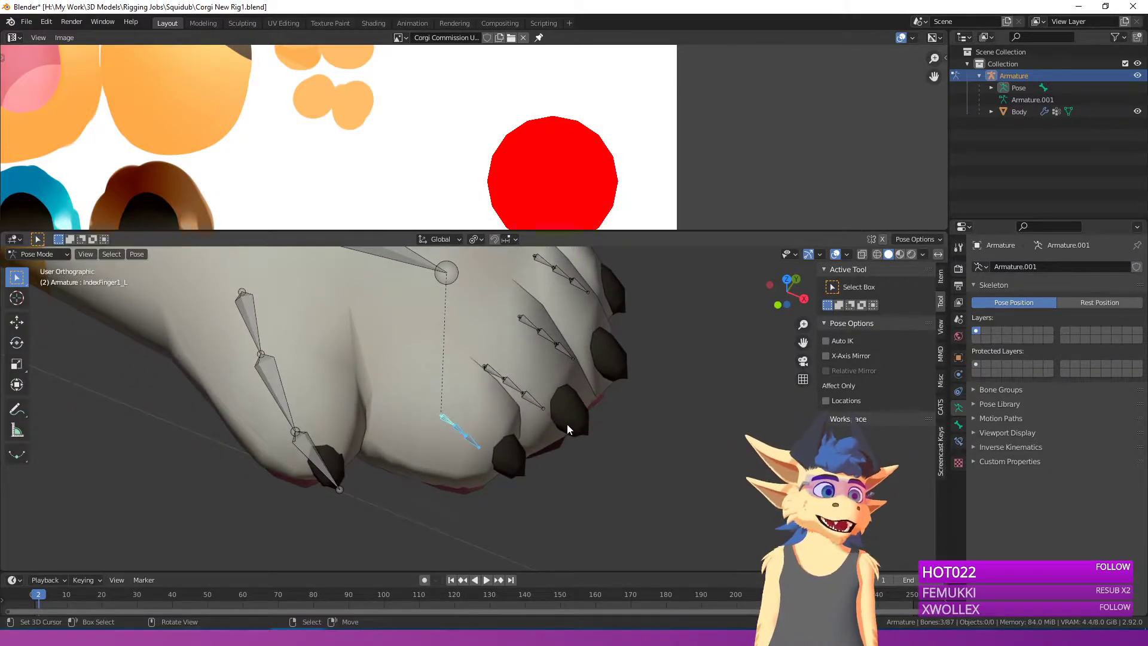
Step: Return the Body mesh to Edit Mode and make MiddleFinger2_L the active vertex group
{"action": "left_click", "coordinate": [39, 254]}
{"action": "left_click", "coordinate": [33, 266]}
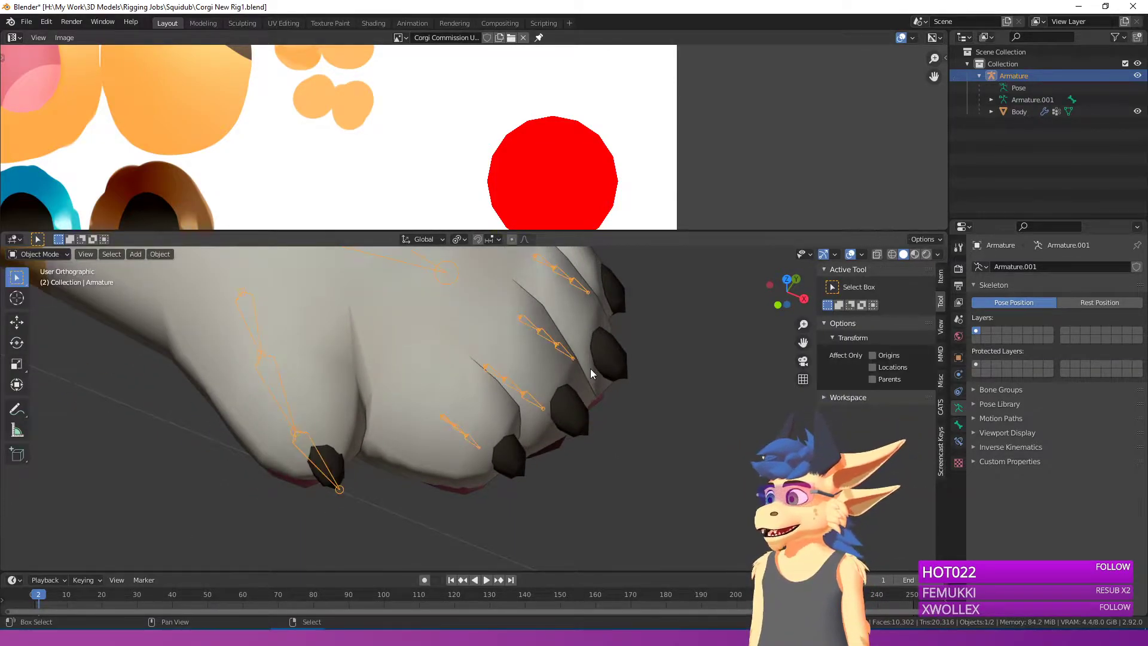
{"action": "left_click", "coordinate": [590, 368]}
{"action": "key", "text": "Tab"}
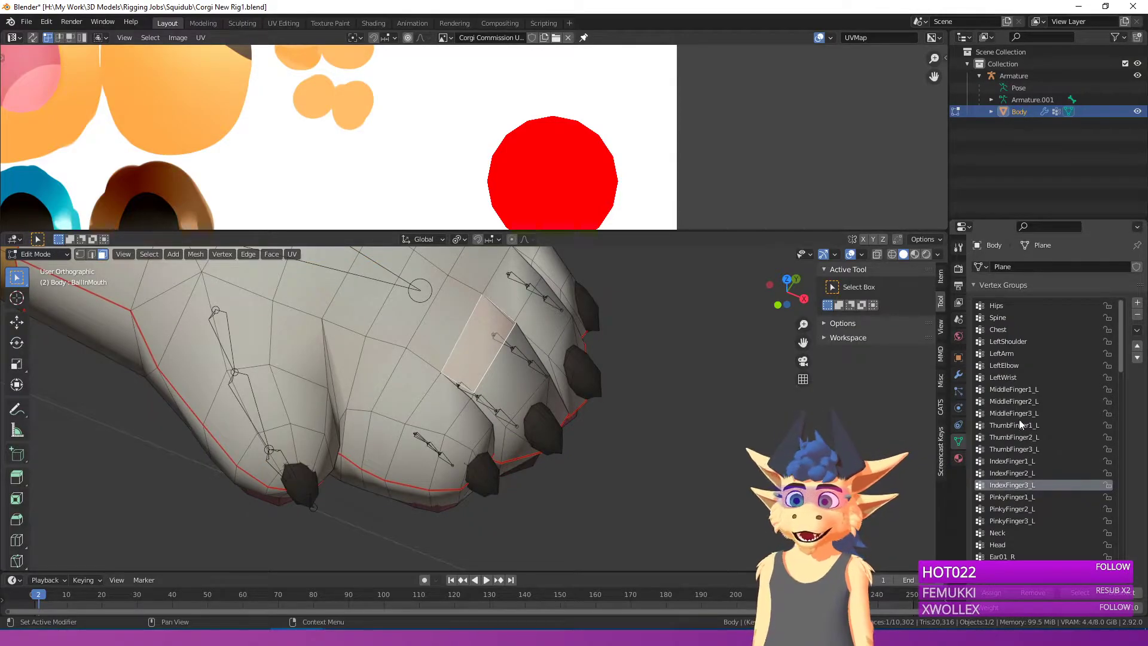
{"action": "left_click", "coordinate": [1009, 399]}
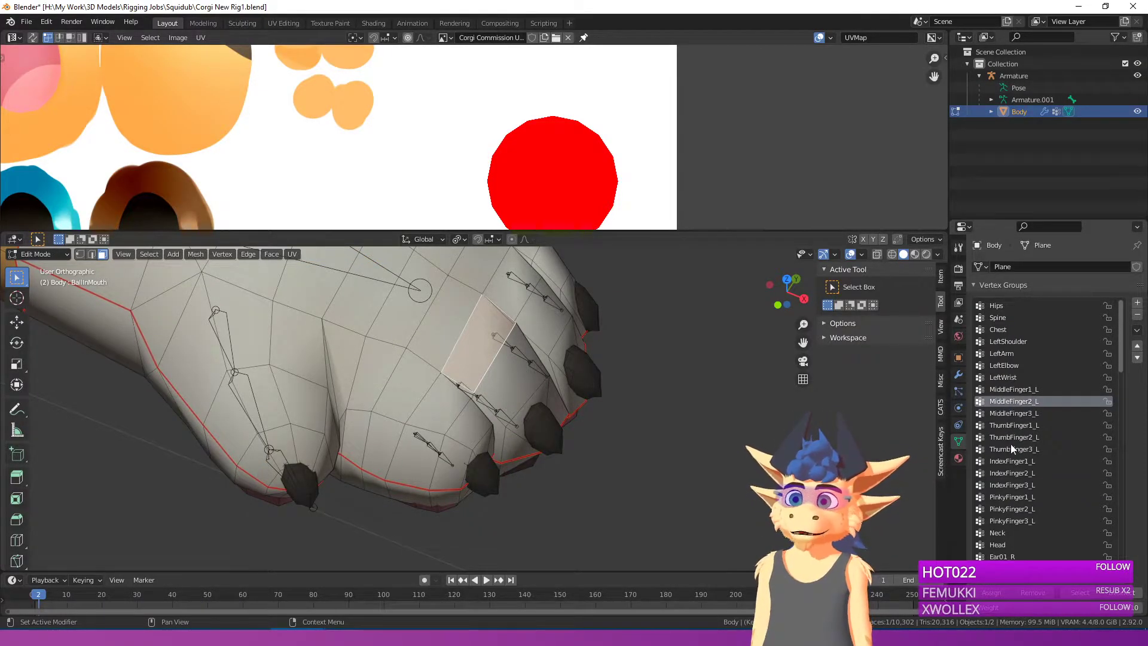
Step: Select the complete face loop around the left paw's middle finger for the MiddleFinger2_L vertex group
{"action": "key", "text": "alt+z"}
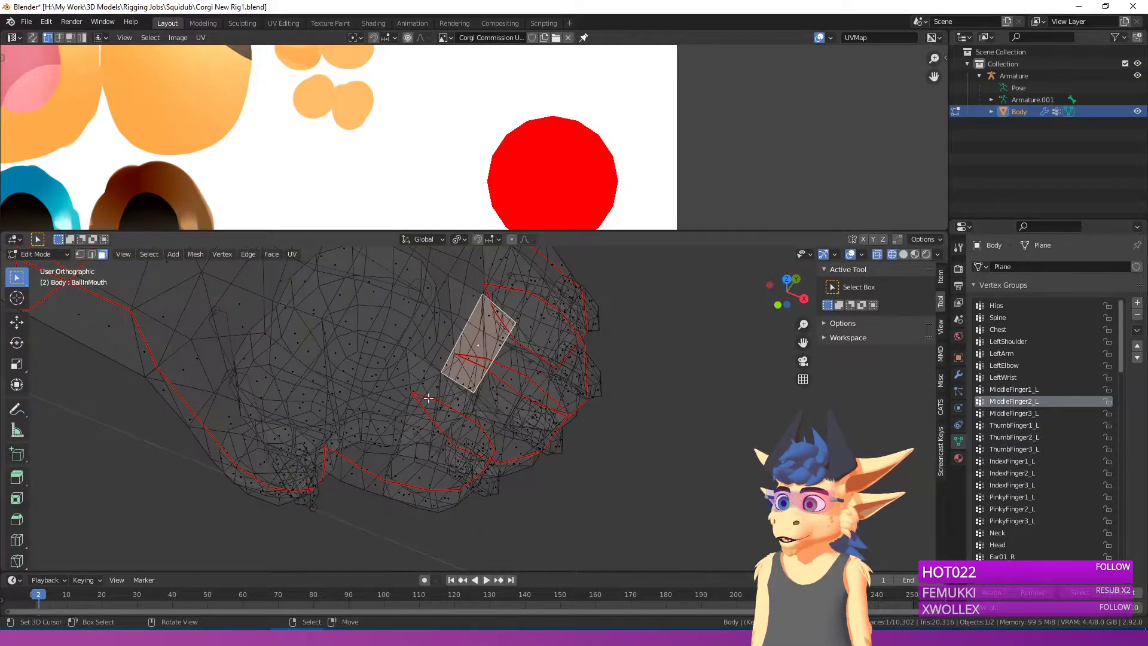
{"action": "left_click", "coordinate": [469, 387], "text": "alt"}
{"action": "right_click", "coordinate": [470, 387], "text": "alt"}
{"action": "right_click", "coordinate": [469, 388], "text": "alt"}
{"action": "right_click", "coordinate": [473, 386], "text": "alt"}
{"action": "right_click", "coordinate": [473, 385], "text": "alt"}
{"action": "right_click", "coordinate": [490, 341], "text": "alt"}
{"action": "key", "text": "alt+z"}
{"action": "scroll", "coordinate": [490, 339], "scroll_direction": "up", "scroll_amount": 5}
{"action": "left_click", "coordinate": [525, 377], "text": "alt+shift"}
{"action": "key", "text": "alt+z"}
{"action": "scroll", "coordinate": [525, 376], "scroll_direction": "down", "scroll_amount": 4}
{"action": "key", "text": "z"}
{"action": "left_click", "coordinate": [691, 425]}
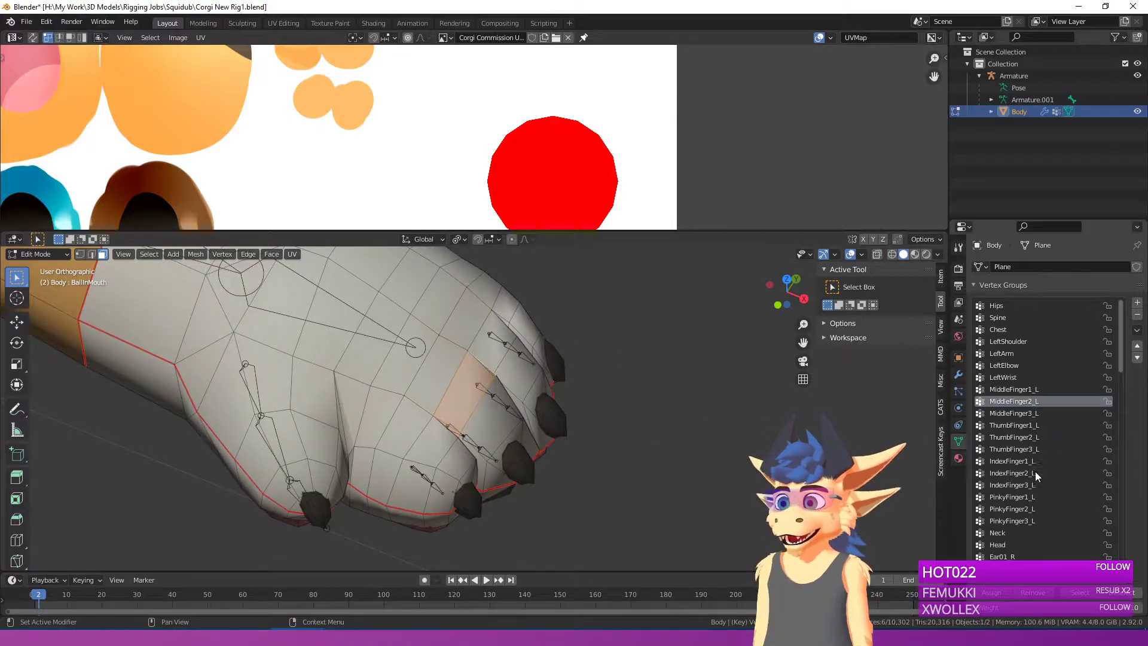
Step: Select the left middle fingertip faces with the claw and assign them to the MiddleFinger3_L vertex group
{"action": "left_click", "coordinate": [1016, 412]}
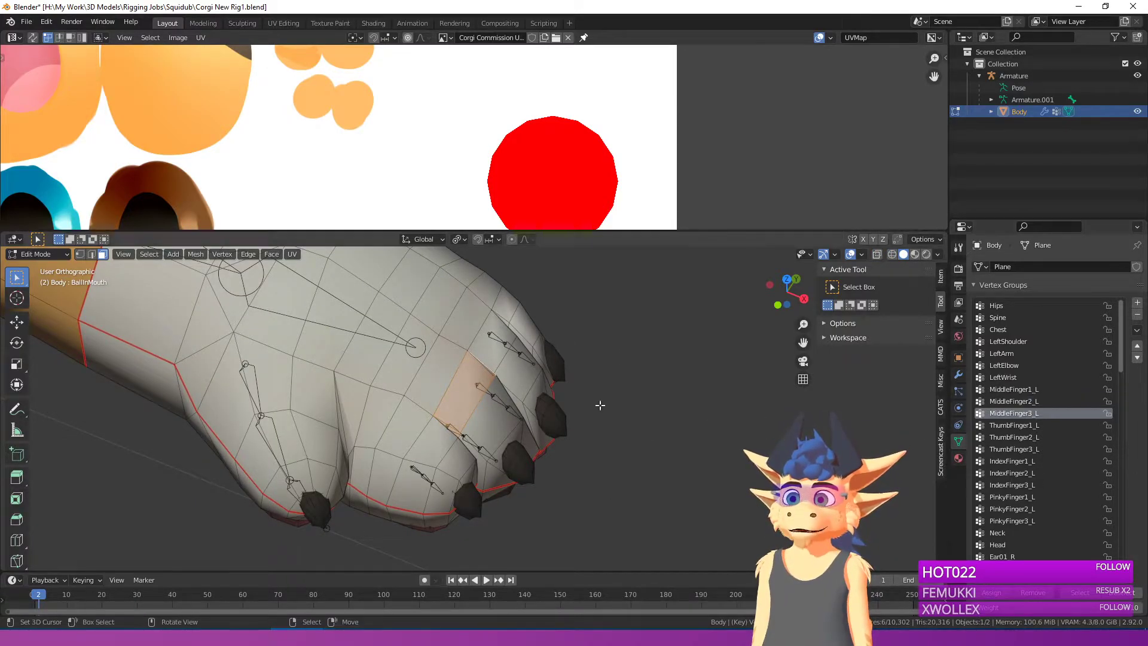
{"action": "left_click", "coordinate": [519, 473], "text": "alt"}
{"action": "key", "text": "ctrl+KP_Subtract"}
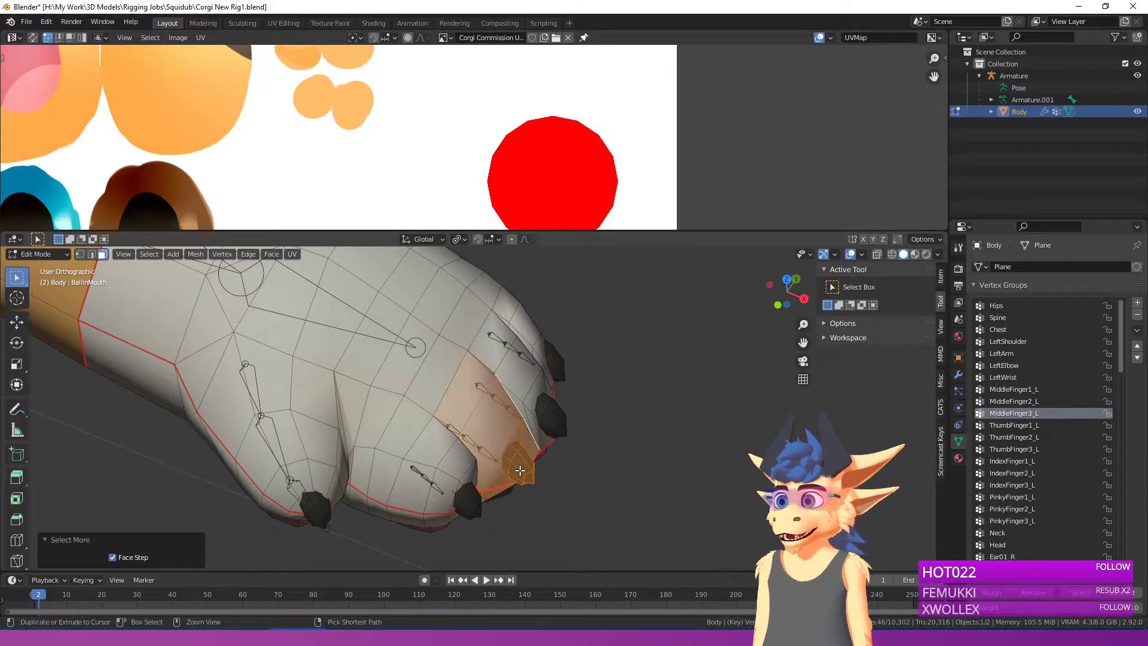
{"action": "left_click", "coordinate": [992, 599]}
Step: Select the base face loop around the left paw's ring finger and assign it to the PinkyFinger2_L.001 vertex group
{"action": "middle_click_drag", "start_coordinate": [519, 314], "coordinate": [511, 337], "text": "shift"}
{"action": "left_click", "coordinate": [499, 358], "text": "alt"}
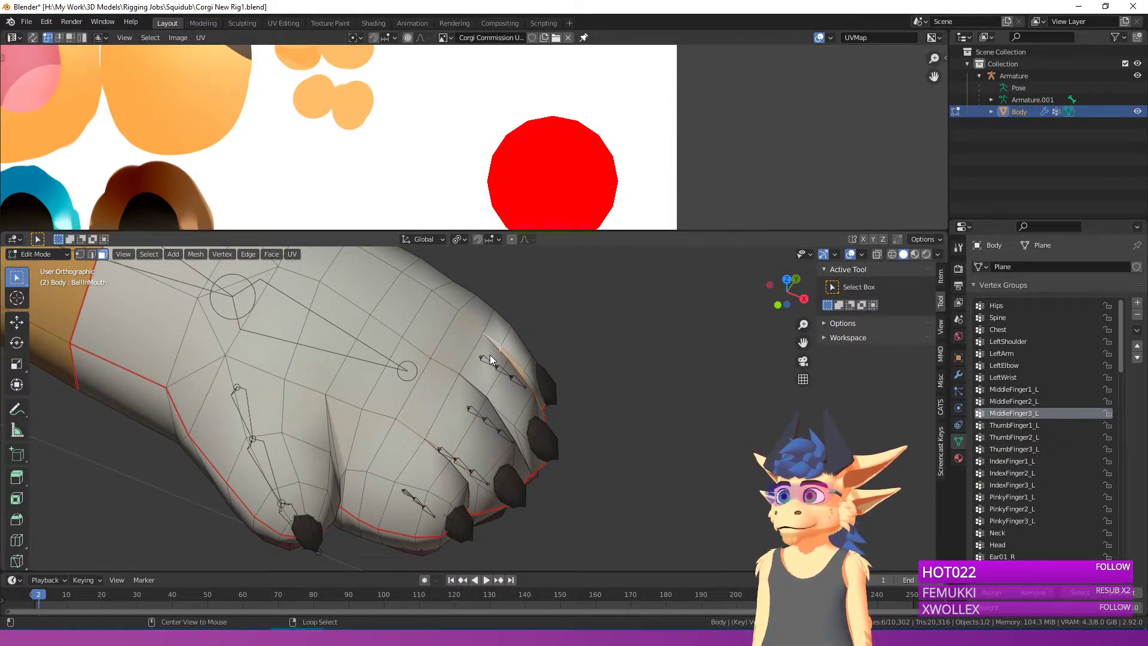
{"action": "key", "text": "Tab"}
{"action": "key", "text": "shift+z"}
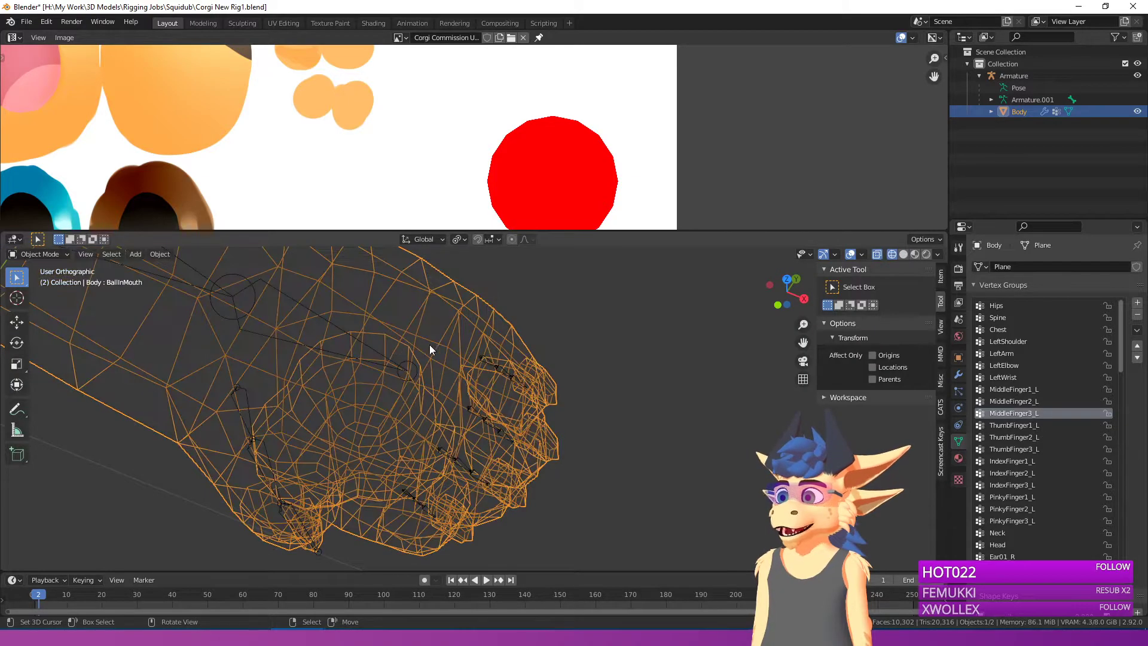
{"action": "key", "text": "Tab"}
{"action": "key", "text": "z"}
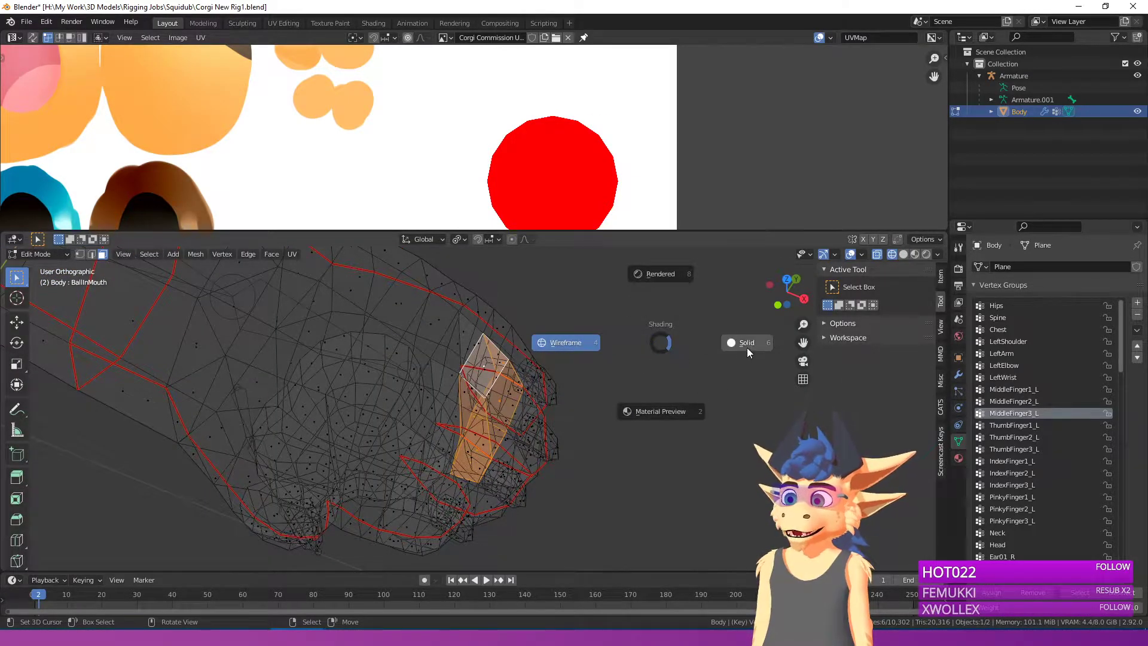
{"action": "left_click", "coordinate": [746, 342]}
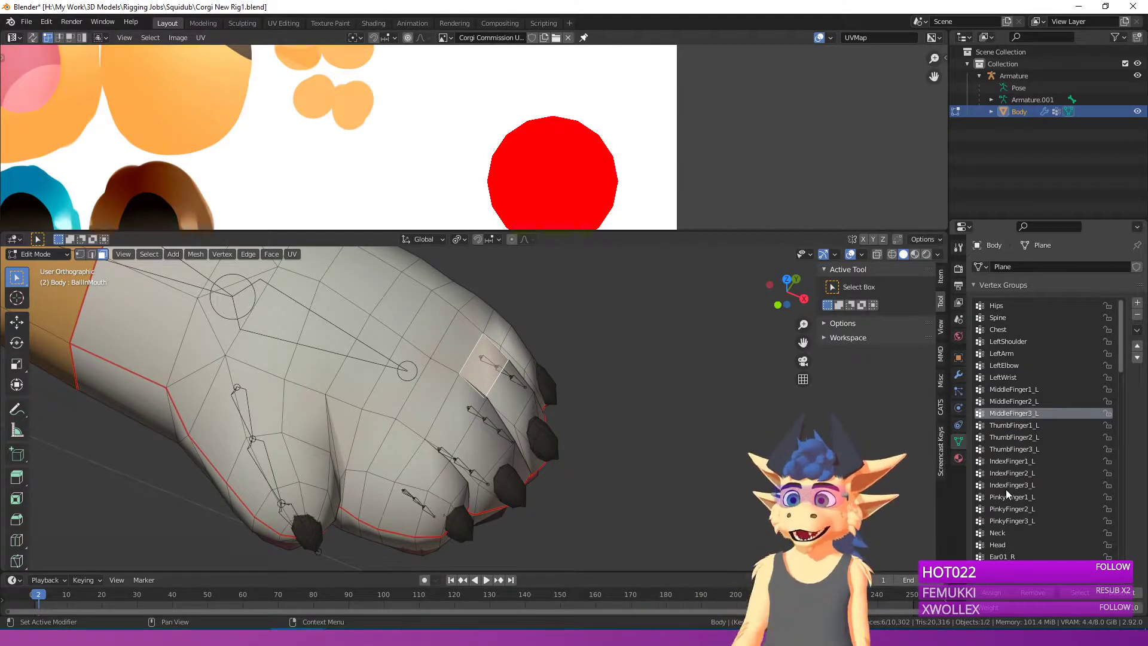
{"action": "scroll", "coordinate": [1009, 489], "scroll_direction": "down", "scroll_amount": 3}
{"action": "scroll", "coordinate": [1009, 489], "scroll_direction": "down", "scroll_amount": 10}
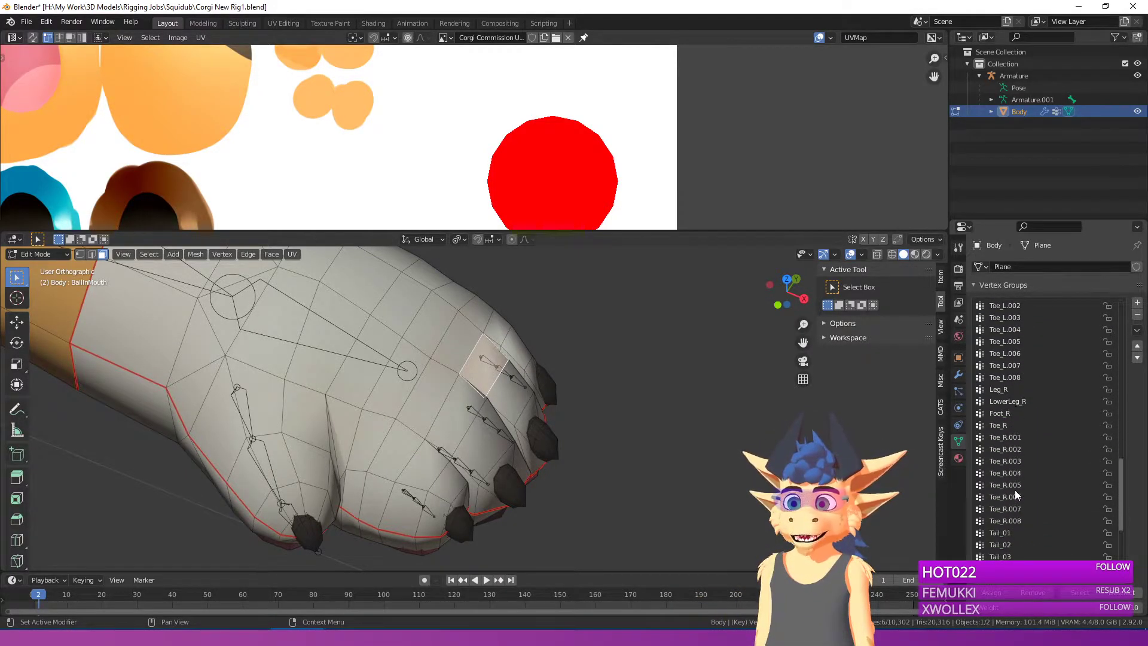
{"action": "left_click", "coordinate": [1016, 425]}
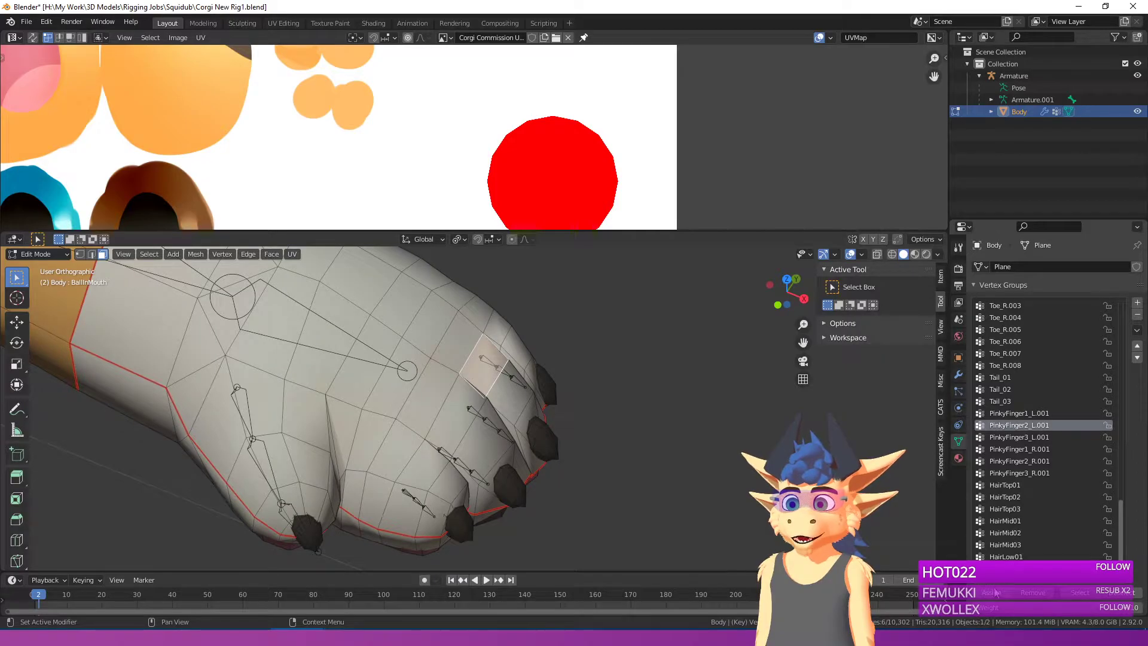
Step: Select the left ring fingertip faces with the claw and assign them to the PinkyFinger3_L.001 vertex group
{"action": "right_click", "coordinate": [520, 392], "text": "alt"}
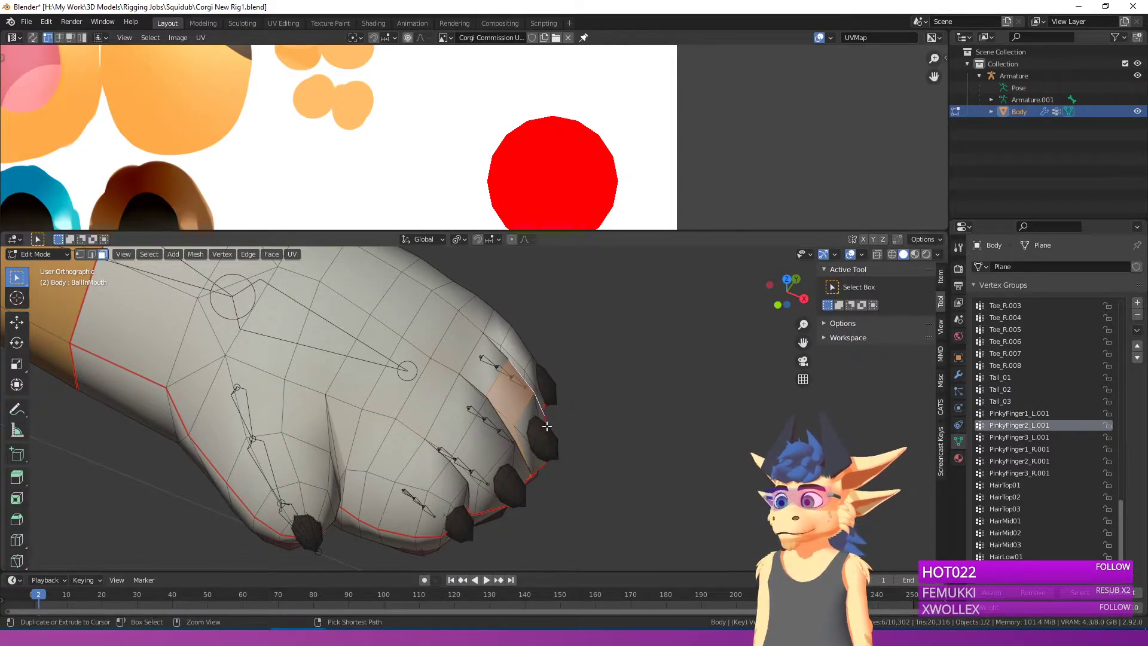
{"action": "key", "text": "ctrl+KP_Add"}
{"action": "key", "text": "ctrl+KP_Subtract"}
{"action": "key", "text": "l"}
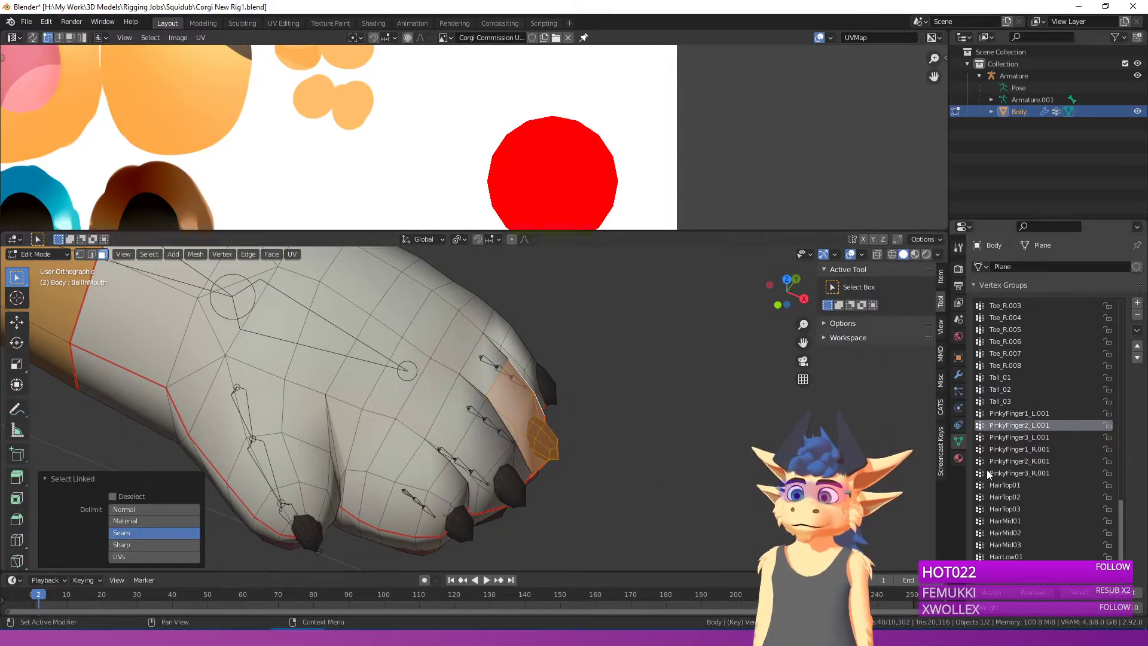
{"action": "left_click", "coordinate": [1015, 437]}
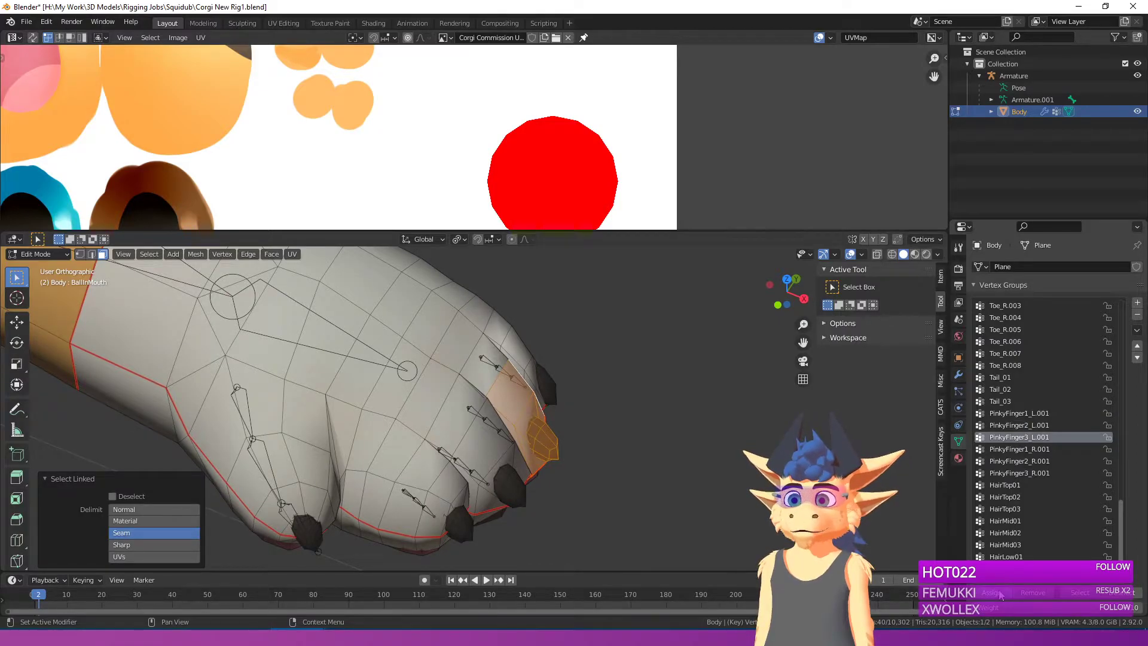
Step: Select the base face loop around the left paw's outermost finger and assign it to the PinkyFinger2_L vertex group
{"action": "right_click", "coordinate": [505, 321], "text": "alt"}
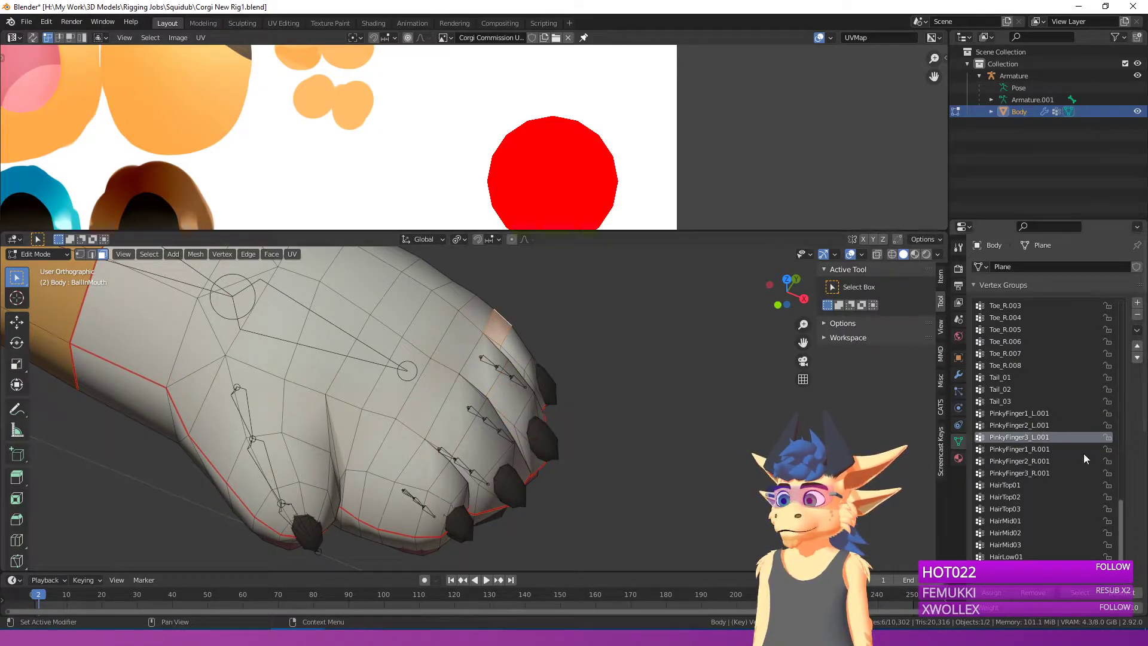
{"action": "scroll", "coordinate": [1005, 440], "scroll_direction": "up", "scroll_amount": 10}
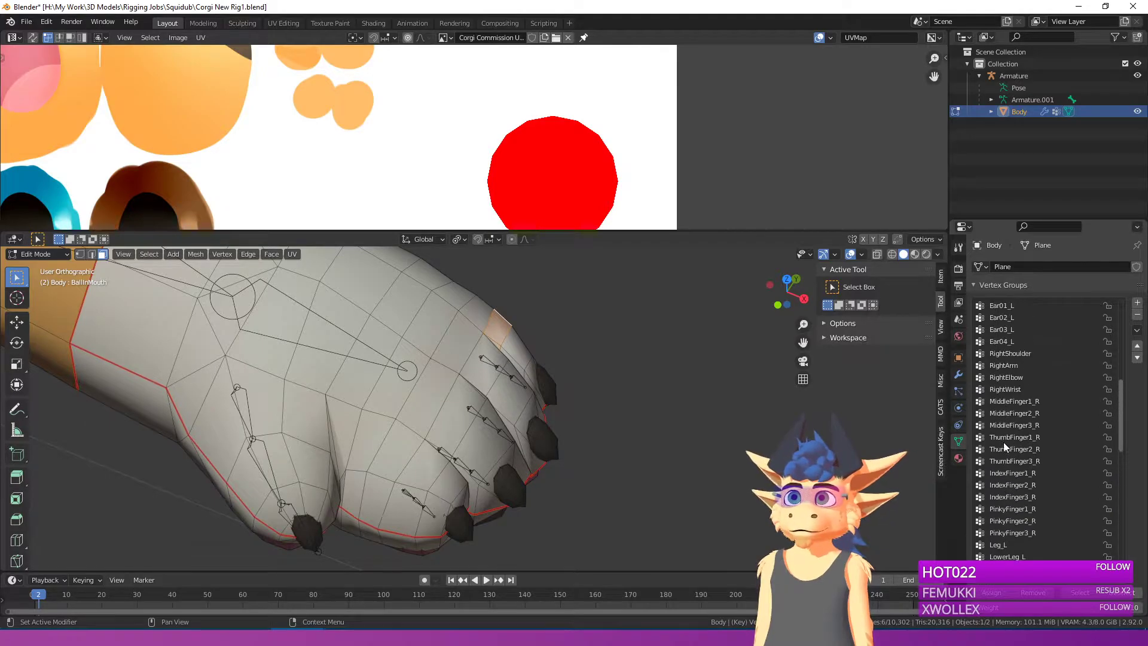
{"action": "scroll", "coordinate": [1005, 366], "scroll_direction": "up", "scroll_amount": 10}
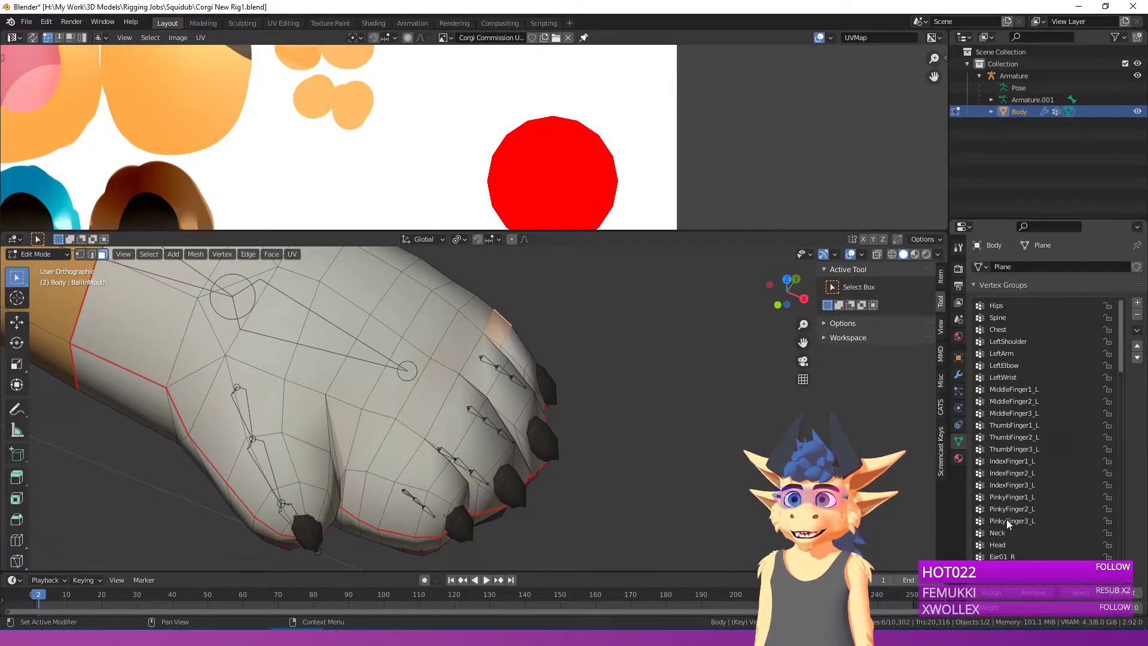
{"action": "left_click", "coordinate": [1014, 508]}
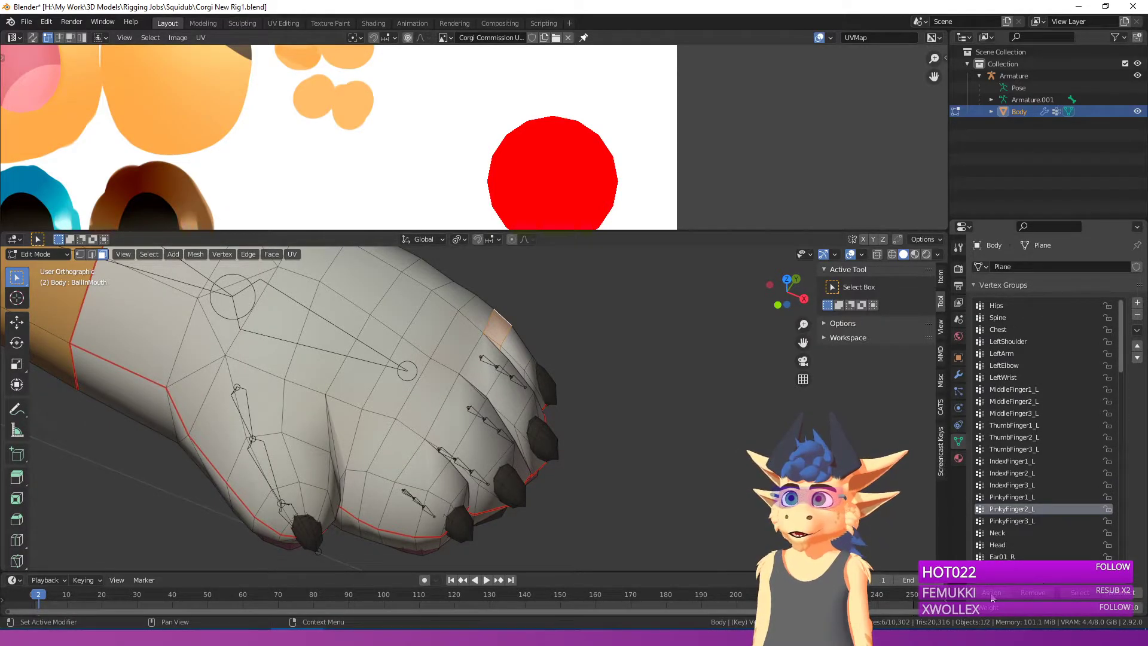
Step: Select the outermost left fingertip faces with the claw and assign them to the PinkyFinger3_L vertex group
{"action": "left_click", "coordinate": [514, 345], "text": "alt"}
{"action": "key", "text": "ctrl+KP_Add"}
{"action": "key", "text": "ctrl+KP_Subtract"}
{"action": "key", "text": "l"}
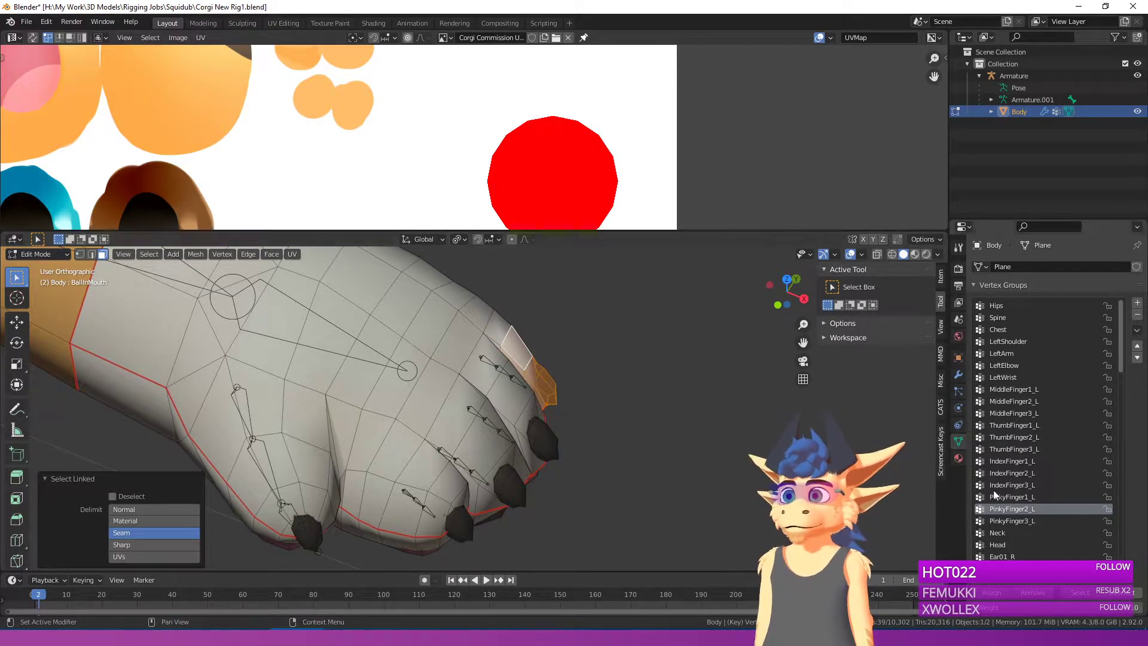
{"action": "left_click", "coordinate": [1027, 522]}
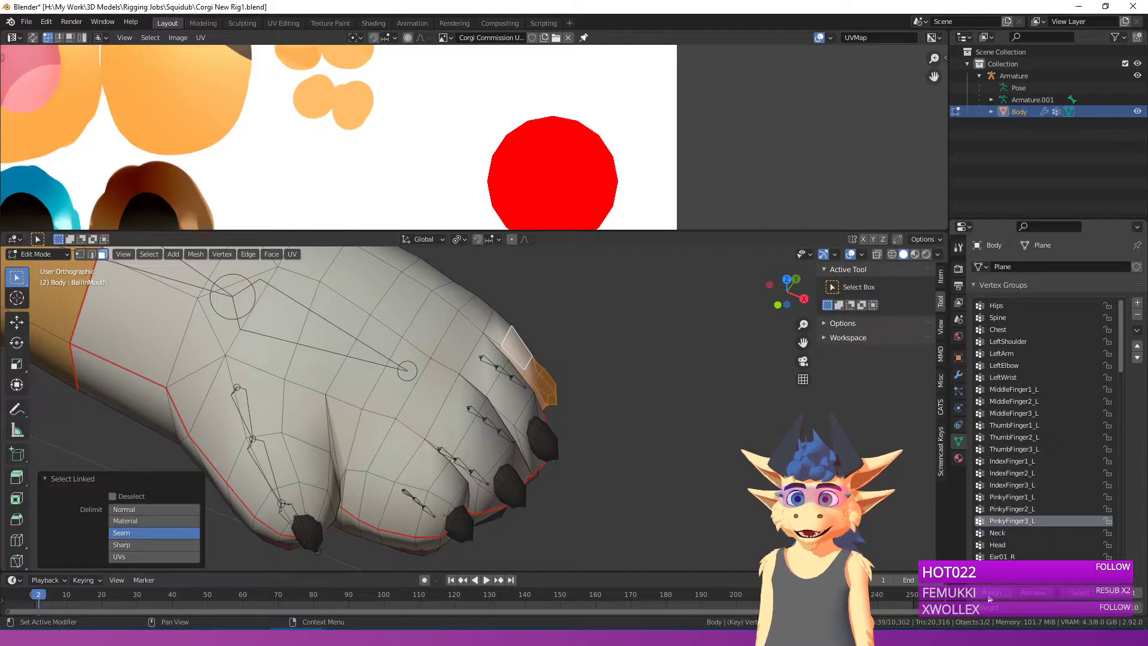
{"action": "left_click", "coordinate": [989, 594]}
Step: Select the face loop around the middle of the left thumb and assign it to the ThumbFinger2_L vertex group
{"action": "key", "text": "Tab"}
{"action": "middle_click_drag", "start_coordinate": [521, 482], "coordinate": [556, 428], "text": "shift"}
{"action": "scroll", "coordinate": [598, 449], "scroll_direction": "down", "scroll_amount": 3}
{"action": "key", "text": "Tab"}
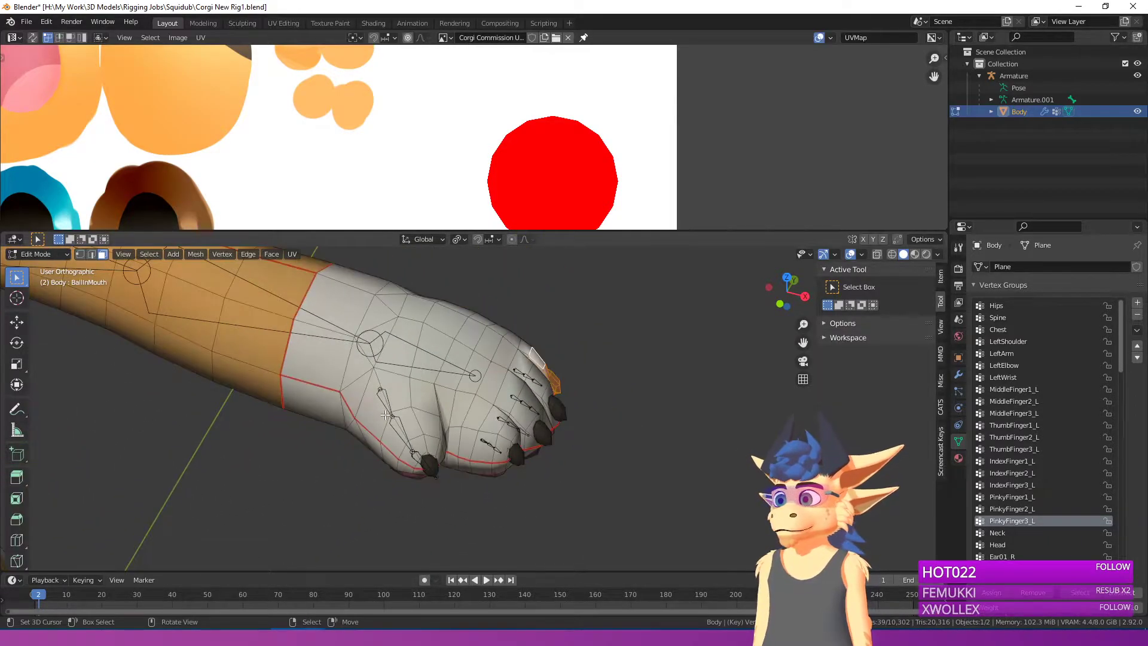
{"action": "scroll", "coordinate": [526, 430], "scroll_direction": "up", "scroll_amount": 4}
{"action": "key", "text": "l"}
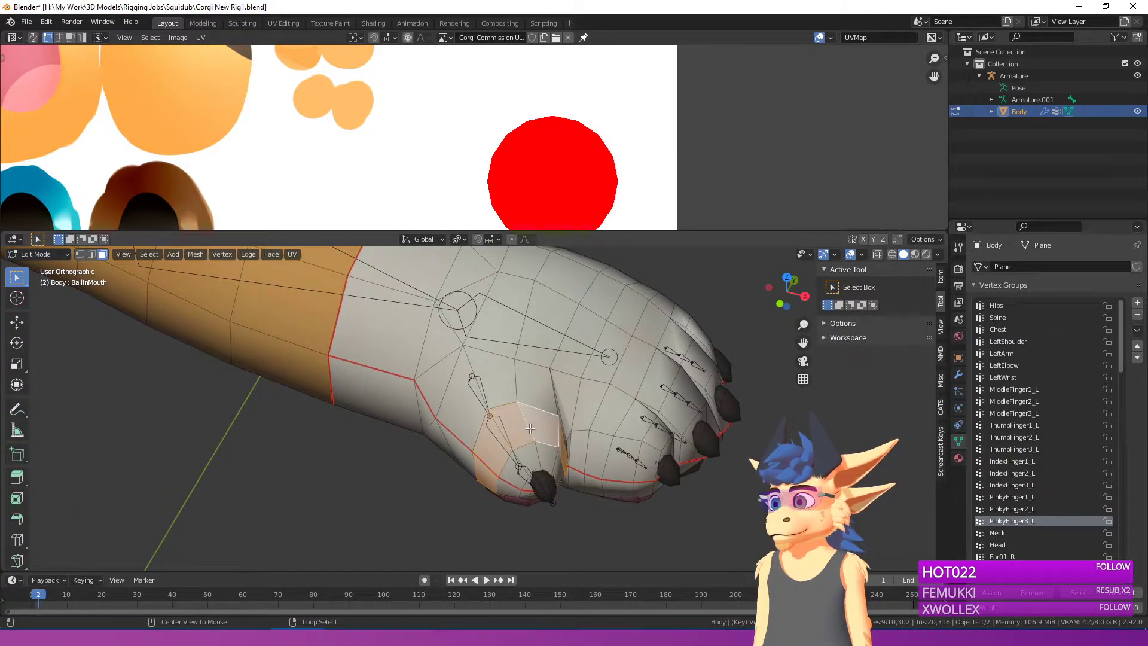
{"action": "left_click", "coordinate": [1010, 437]}
{"action": "left_click", "coordinate": [995, 590]}
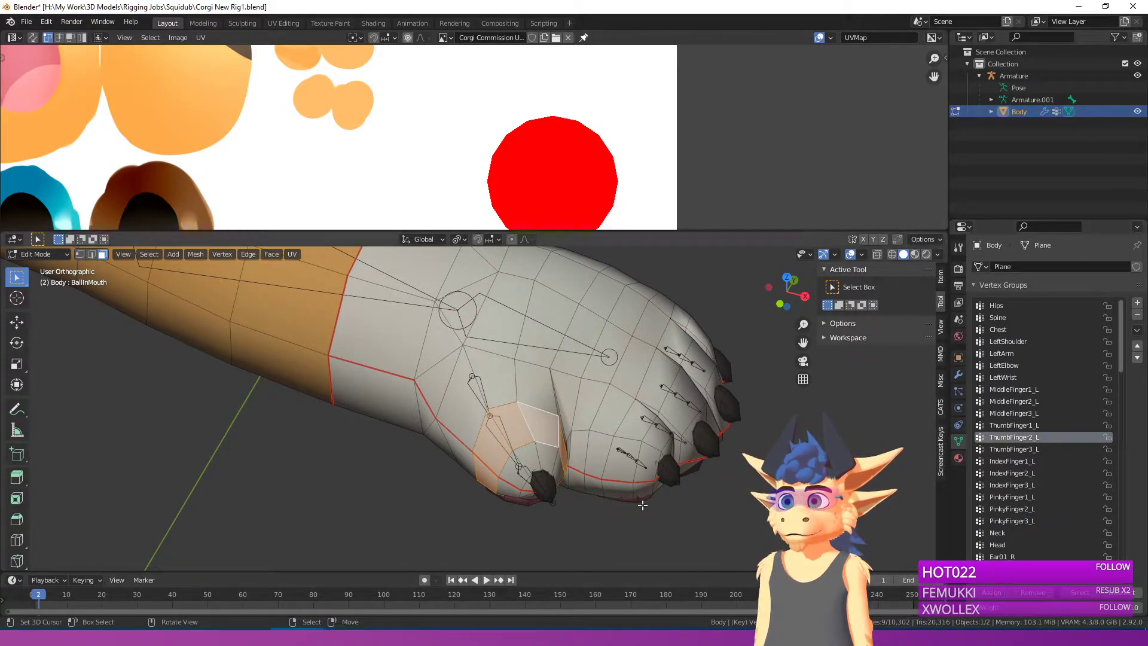
Step: Select the left thumb tip faces with the claw and assign them to the ThumbFinger3_L vertex group
{"action": "right_click", "coordinate": [533, 473]}
{"action": "key", "text": "l"}
{"action": "key", "text": "F3"}
{"action": "key", "text": "Escape"}
{"action": "right_click", "coordinate": [537, 456], "text": "alt+shift"}
{"action": "key", "text": "ctrl+KP_Add"}
{"action": "key", "text": "ctrl+KP_Subtract"}
{"action": "left_click", "coordinate": [1043, 449]}
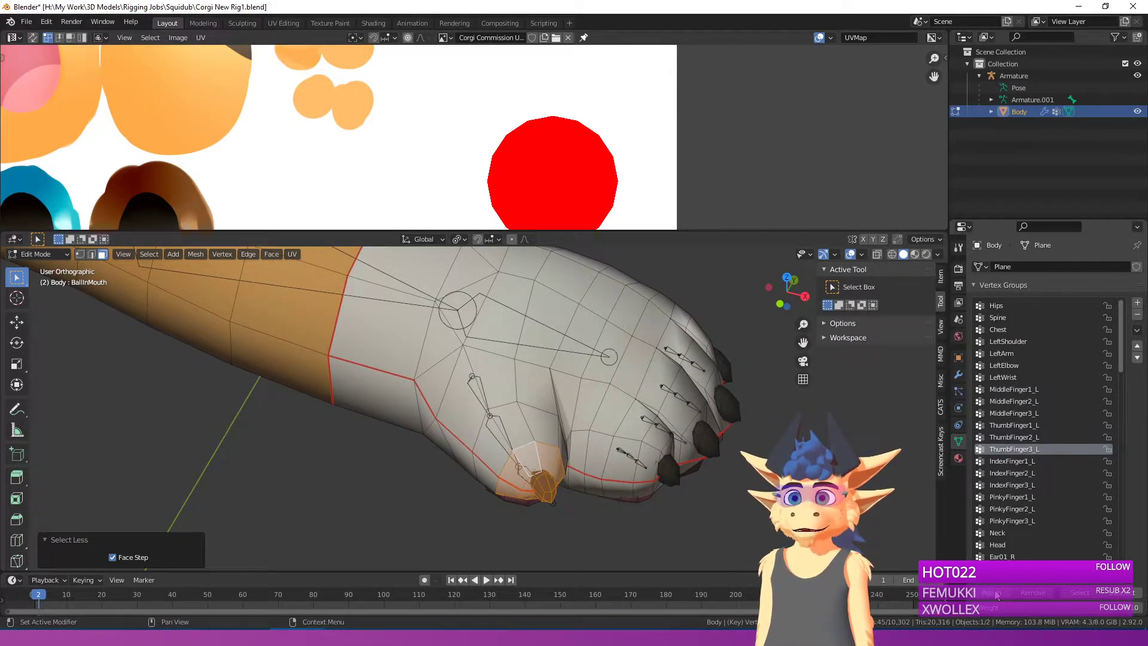
Step: Select the thumb claw on the right paw together with the surrounding thumb tip faces
{"action": "scroll", "coordinate": [583, 473], "scroll_direction": "down", "scroll_amount": 3}
{"action": "scroll", "coordinate": [499, 292], "scroll_direction": "down", "scroll_amount": 3}
{"action": "middle_click_drag", "start_coordinate": [478, 318], "coordinate": [464, 468]}
{"action": "scroll", "coordinate": [627, 400], "scroll_direction": "up", "scroll_amount": 5}
{"action": "scroll", "coordinate": [464, 469], "scroll_direction": "up", "scroll_amount": 4}
{"action": "right_click", "coordinate": [504, 460]}
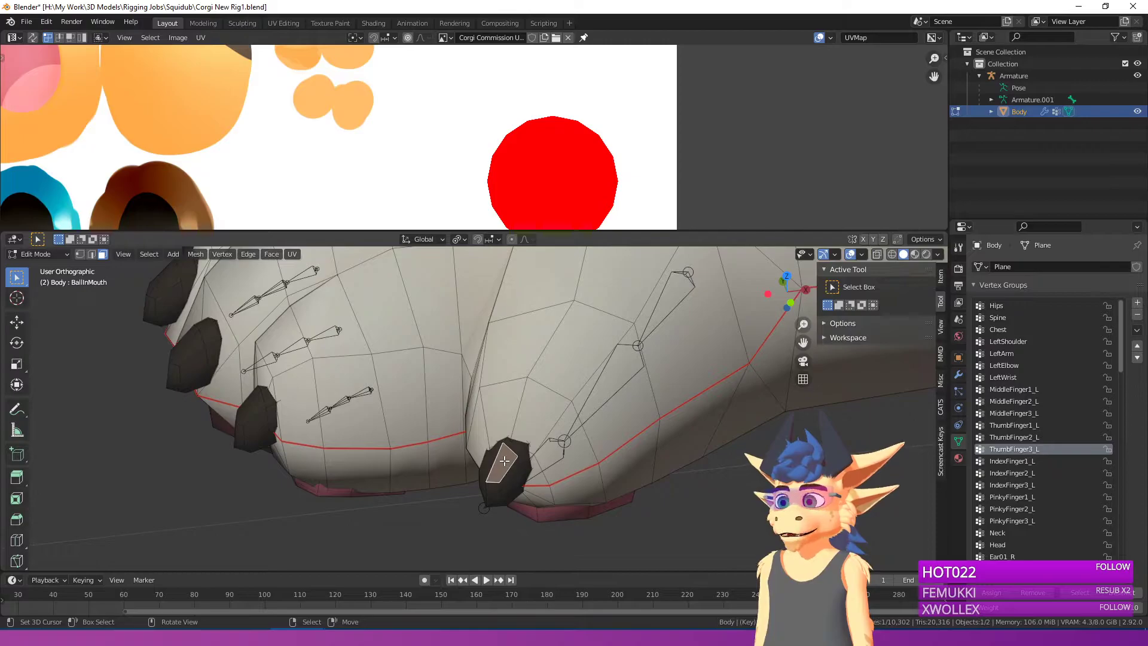
{"action": "key", "text": "ctrl+l"}
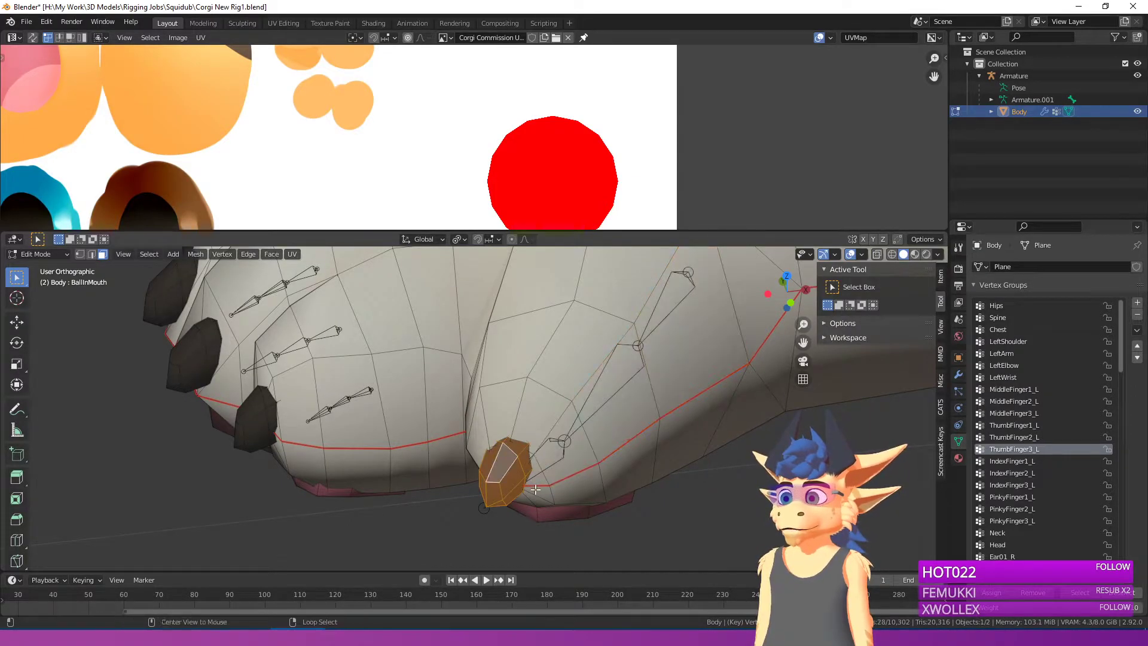
{"action": "right_click", "coordinate": [568, 479], "text": "alt+shift"}
{"action": "key", "text": "ctrl+KP_Add"}
{"action": "key", "text": "ctrl+KP_Subtract"}
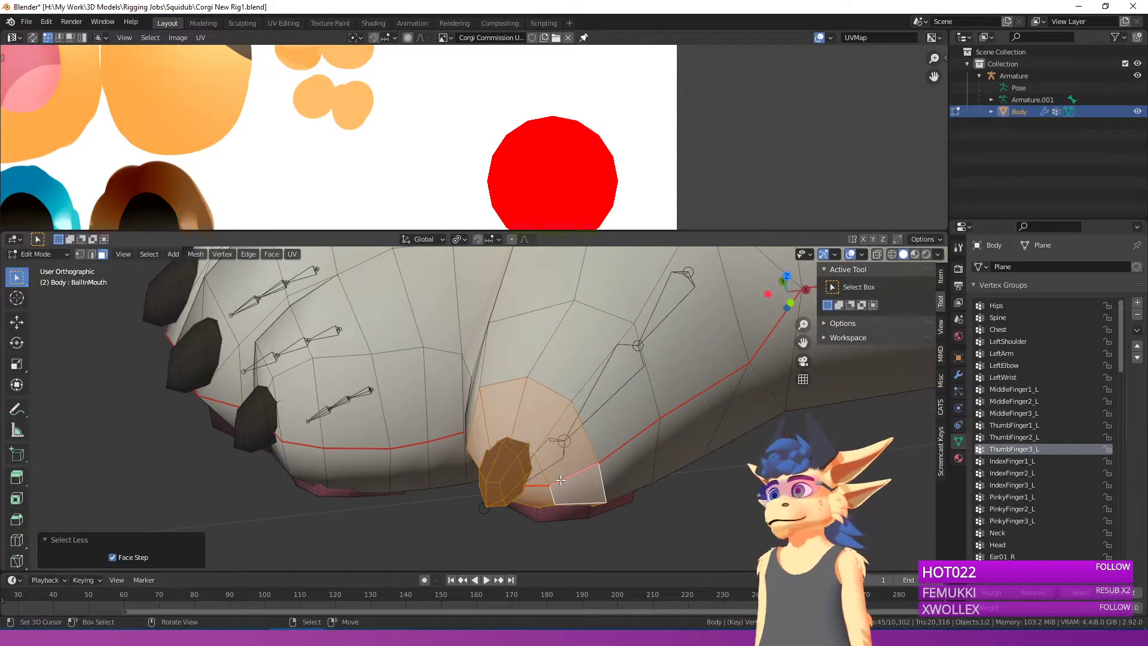
Step: Assign the selected thumb tip to ThumbFinger3_R and the face loop behind it to ThumbFinger2_R
{"action": "scroll", "coordinate": [1028, 486], "scroll_direction": "down", "scroll_amount": 10}
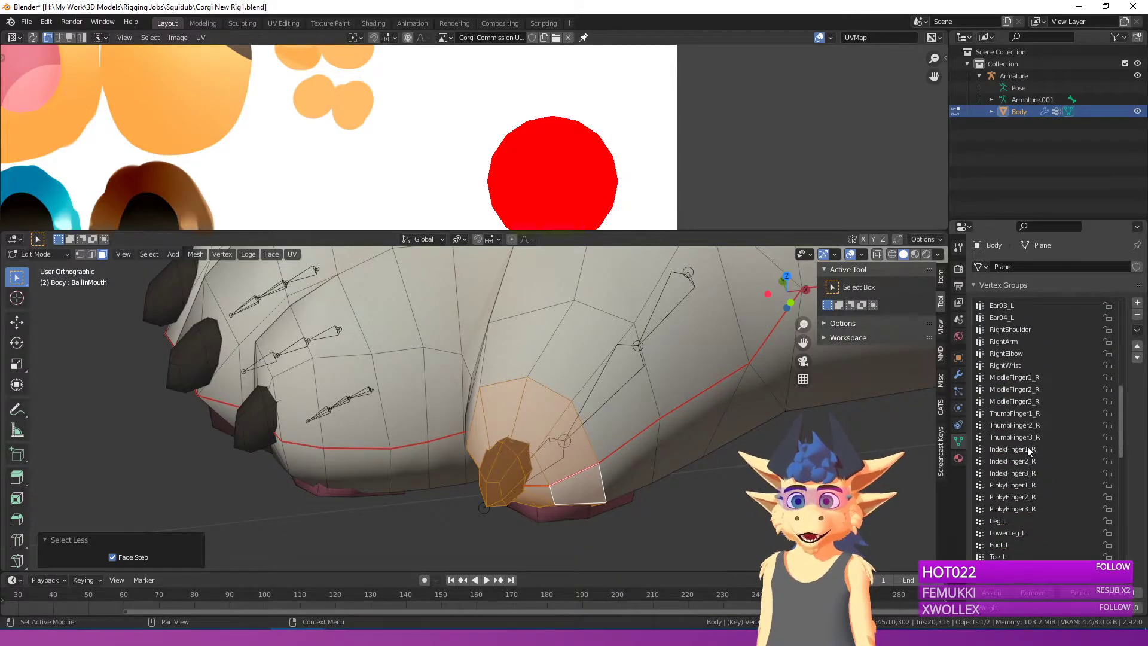
{"action": "left_click", "coordinate": [1027, 440]}
{"action": "left_click", "coordinate": [988, 591]}
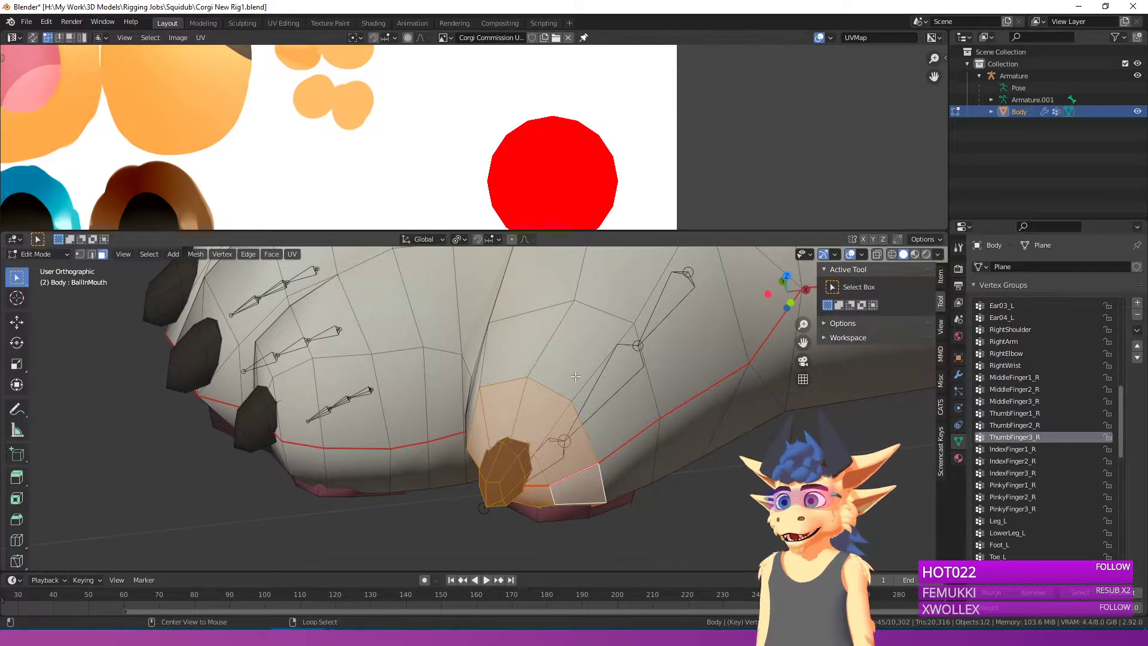
{"action": "right_click", "coordinate": [596, 366], "text": "alt"}
{"action": "left_click", "coordinate": [1021, 425]}
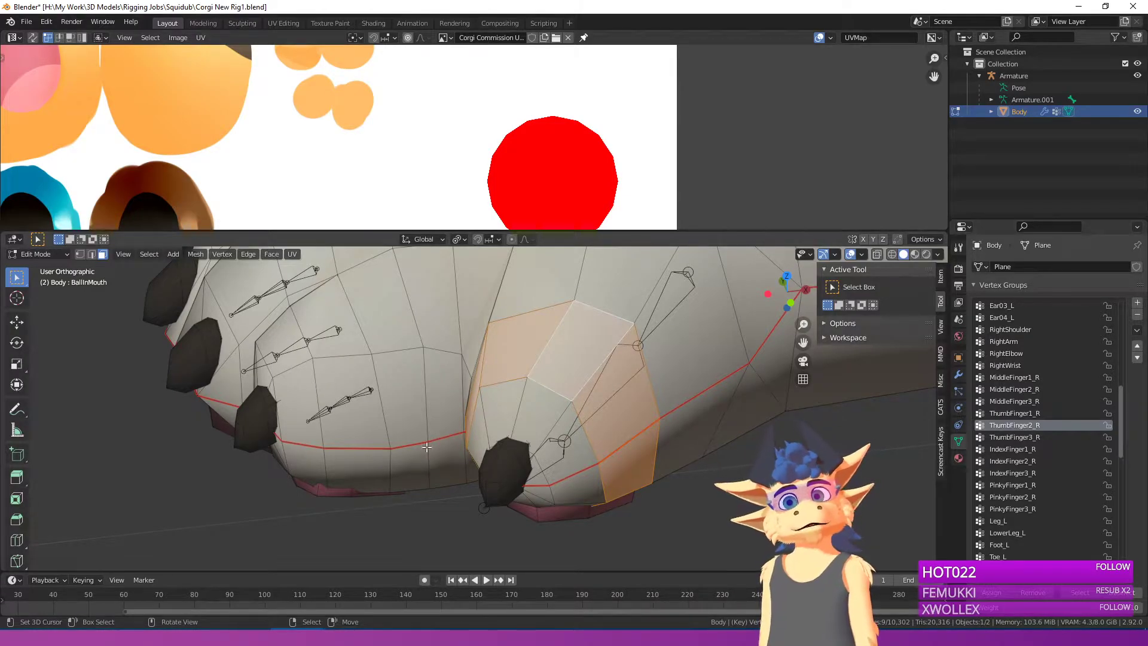
Step: Select the right index fingertip faces with the claw and assign them to the IndexFinger3_R vertex group
{"action": "right_click", "coordinate": [286, 389], "text": "alt"}
{"action": "middle_click_drag", "start_coordinate": [287, 389], "coordinate": [323, 402]}
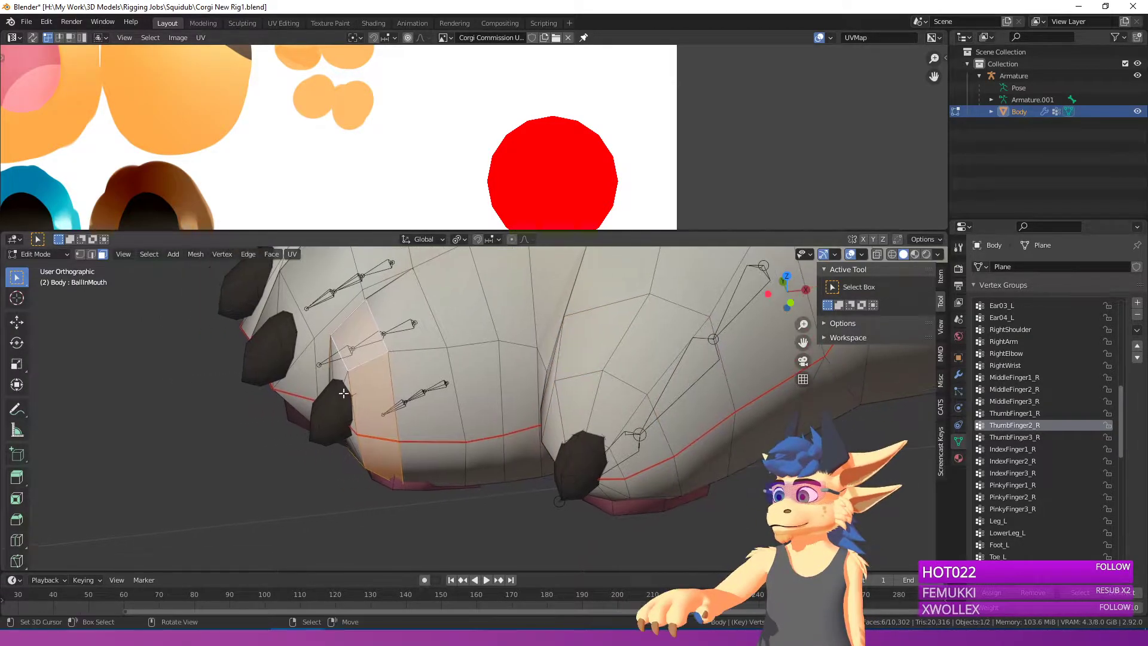
{"action": "key", "text": "ctrl+KP_Subtract"}
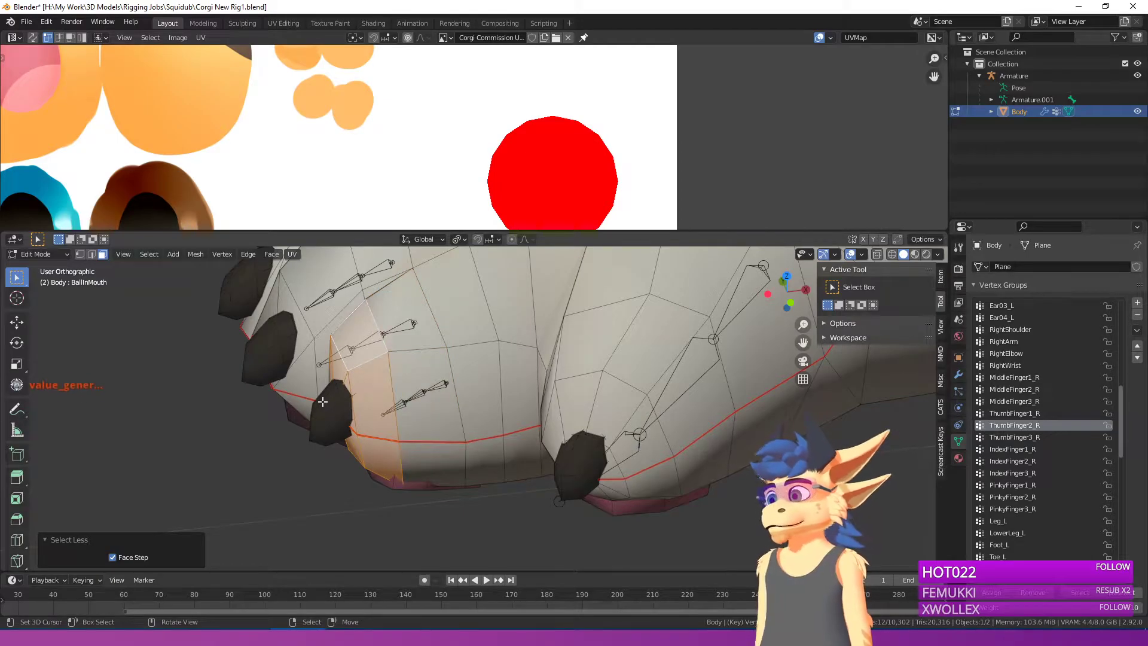
{"action": "key", "text": "l"}
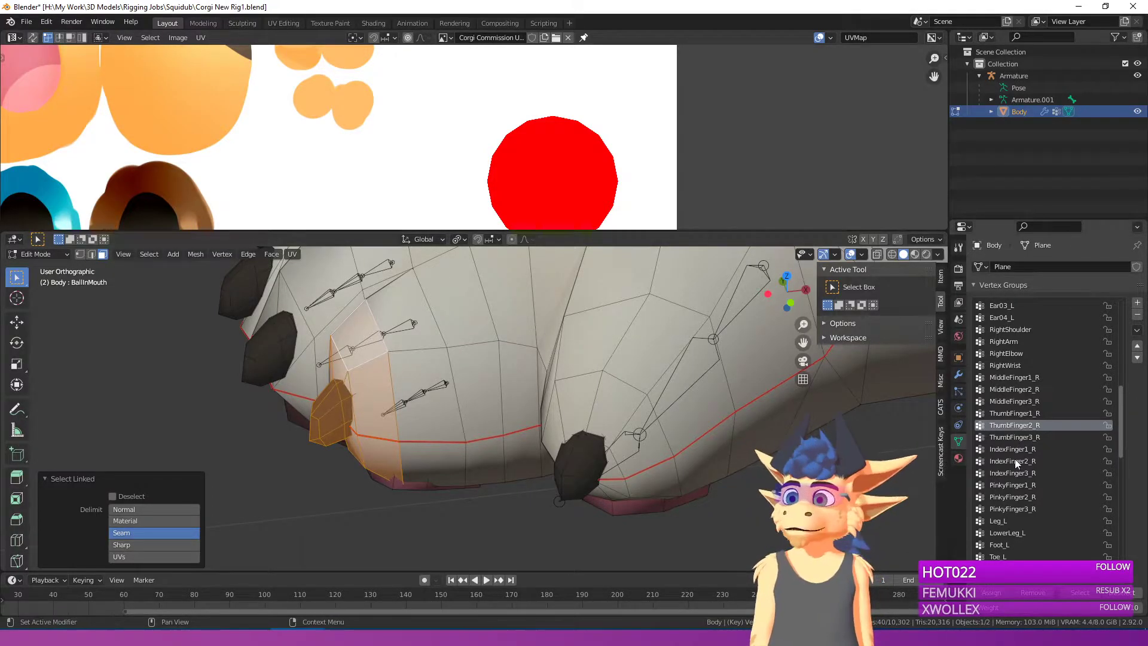
{"action": "scroll", "coordinate": [1010, 460], "scroll_direction": "down", "scroll_amount": 6}
{"action": "scroll", "coordinate": [1012, 468], "scroll_direction": "down", "scroll_amount": 6}
{"action": "scroll", "coordinate": [488, 440], "scroll_direction": "down", "scroll_amount": 5}
{"action": "middle_click_drag", "start_coordinate": [488, 441], "coordinate": [511, 455]}
{"action": "scroll", "coordinate": [1016, 422], "scroll_direction": "up", "scroll_amount": 16}
{"action": "scroll", "coordinate": [1023, 406], "scroll_direction": "up", "scroll_amount": 2}
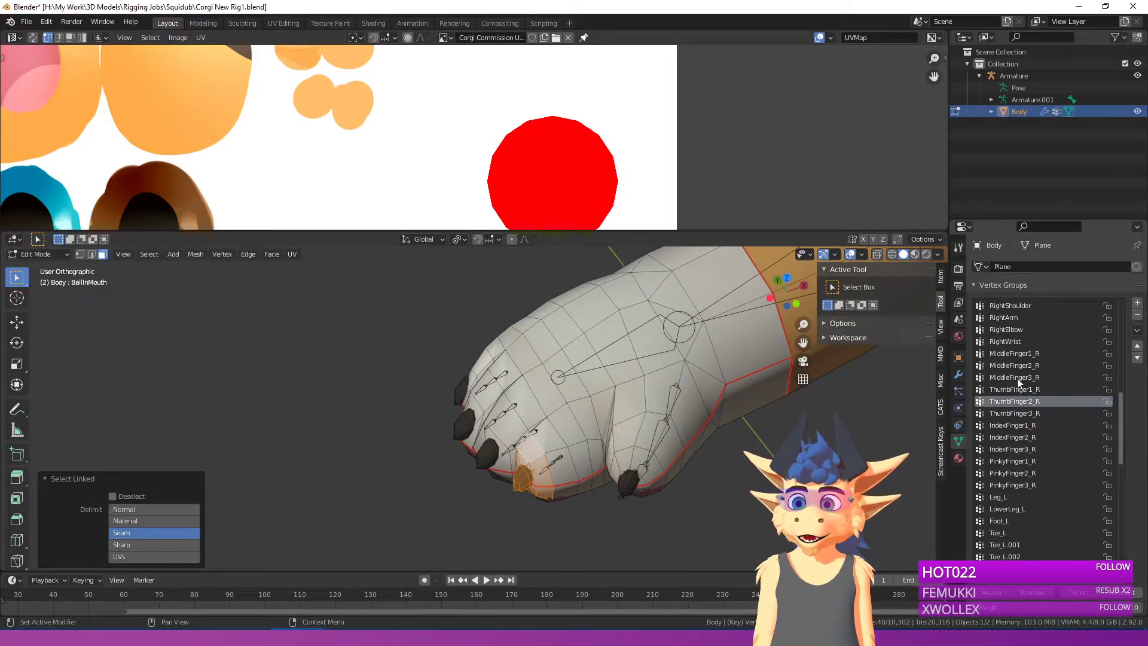
{"action": "left_click", "coordinate": [1017, 437]}
{"action": "left_click", "coordinate": [1029, 449]}
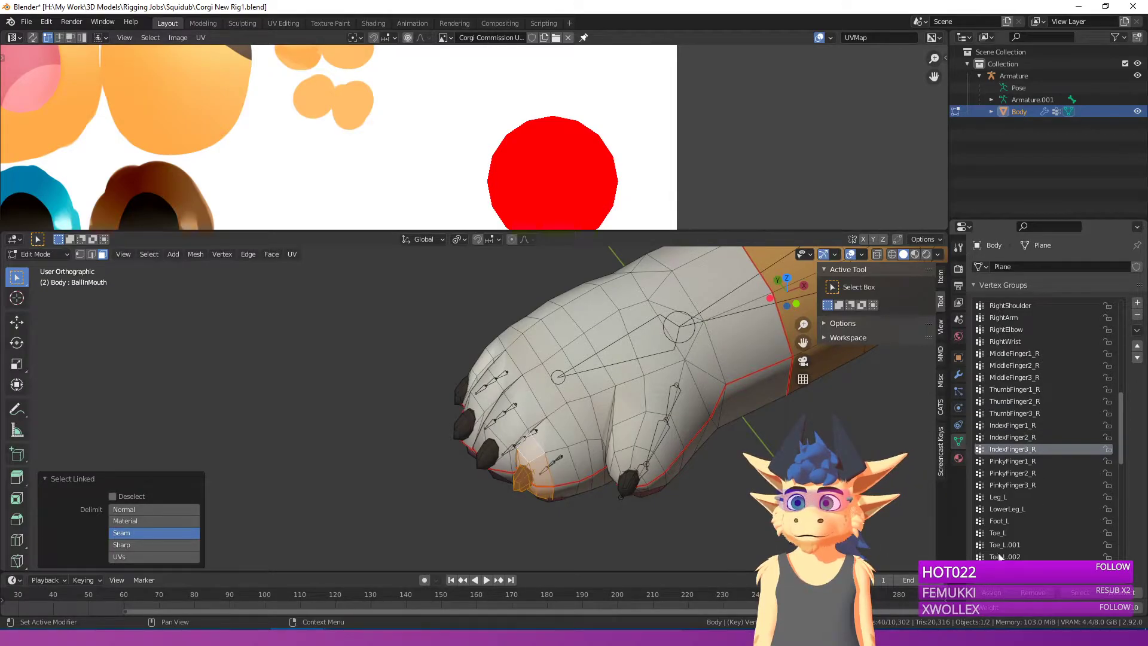
Step: Assign the right index finger's base face loop to IndexFinger2_R and the right middle finger's base face loop to MiddleFinger2_R
{"action": "left_click", "coordinate": [575, 440]}
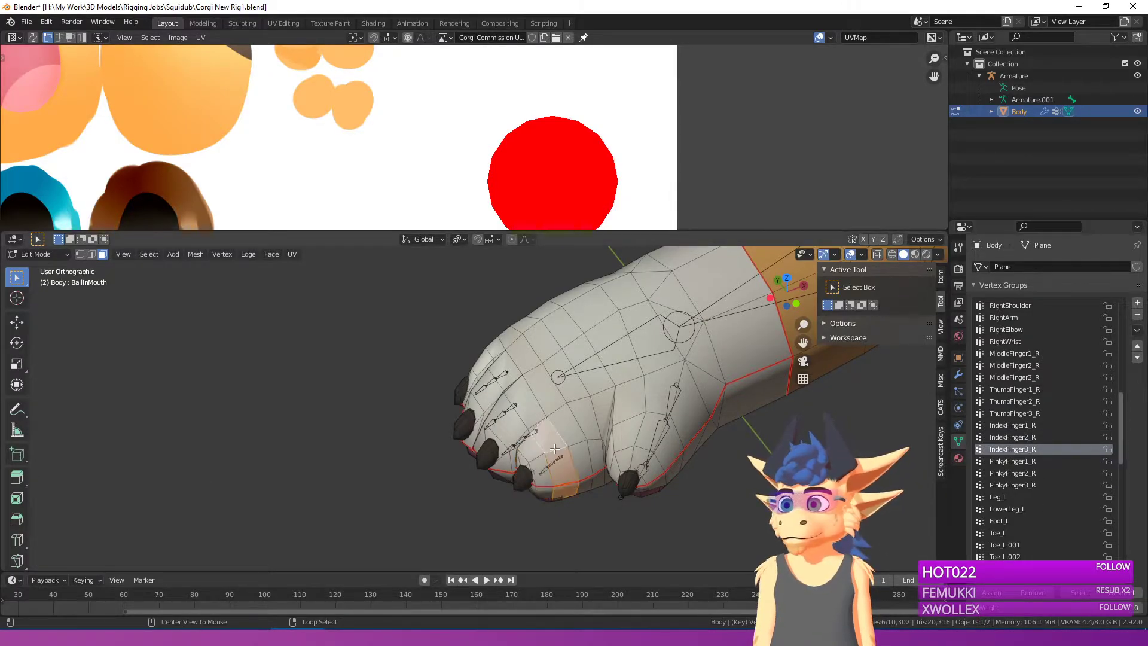
{"action": "left_click", "coordinate": [1005, 436]}
{"action": "scroll", "coordinate": [601, 418], "scroll_direction": "up", "scroll_amount": 4}
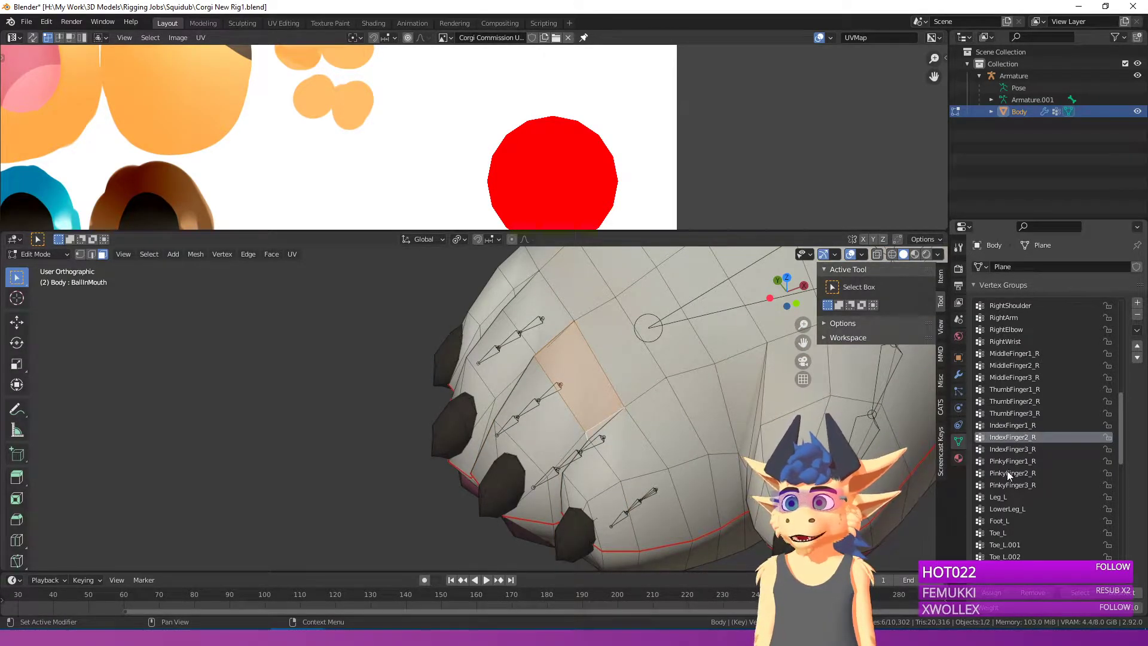
{"action": "scroll", "coordinate": [1014, 399], "scroll_direction": "up", "scroll_amount": 1}
{"action": "left_click", "coordinate": [1015, 378]}
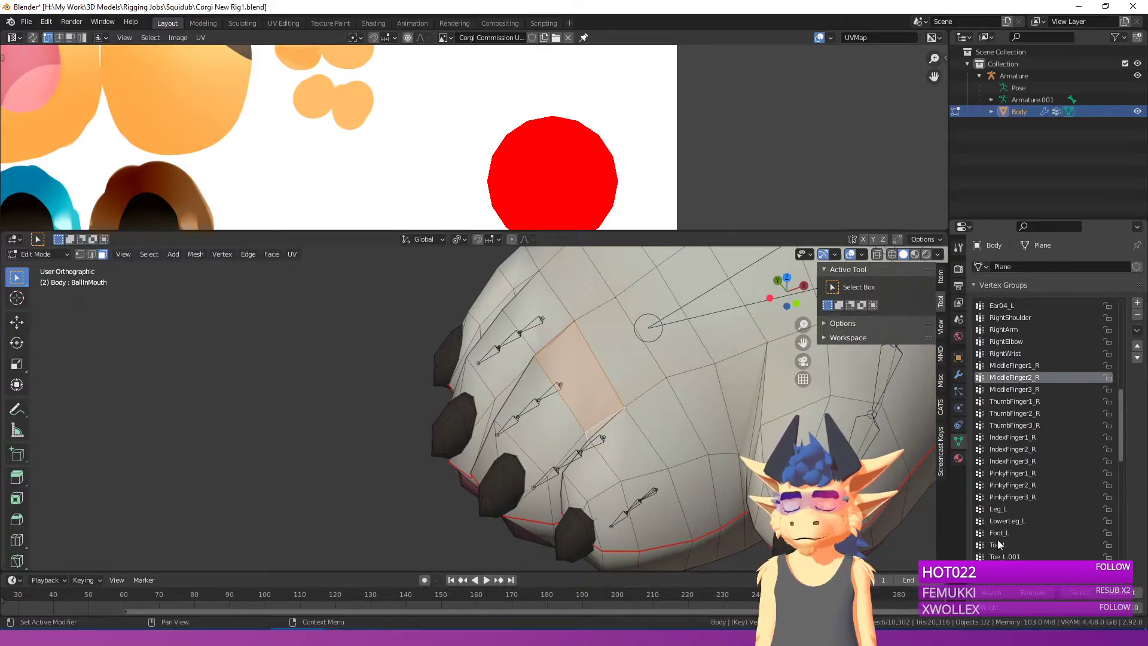
Step: Select the right middle fingertip faces together with the claw and assign them to the MiddleFinger3_R vertex group
{"action": "right_click", "coordinate": [568, 444], "text": "alt"}
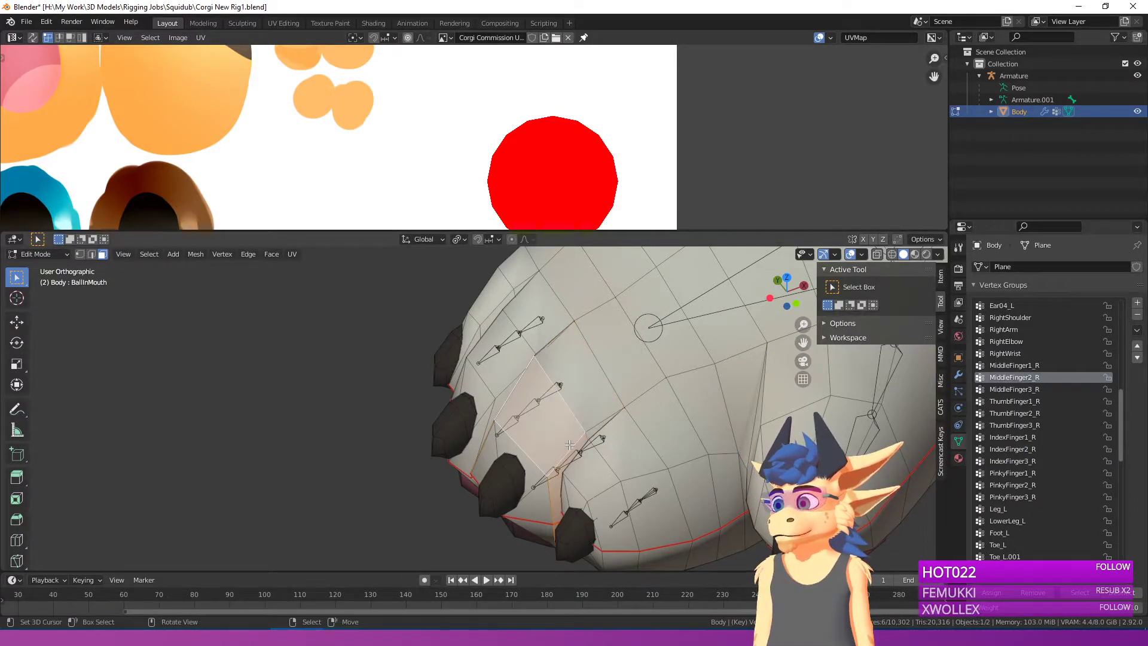
{"action": "key", "text": "ctrl+KP_Add"}
{"action": "key", "text": "ctrl+KP_Subtract"}
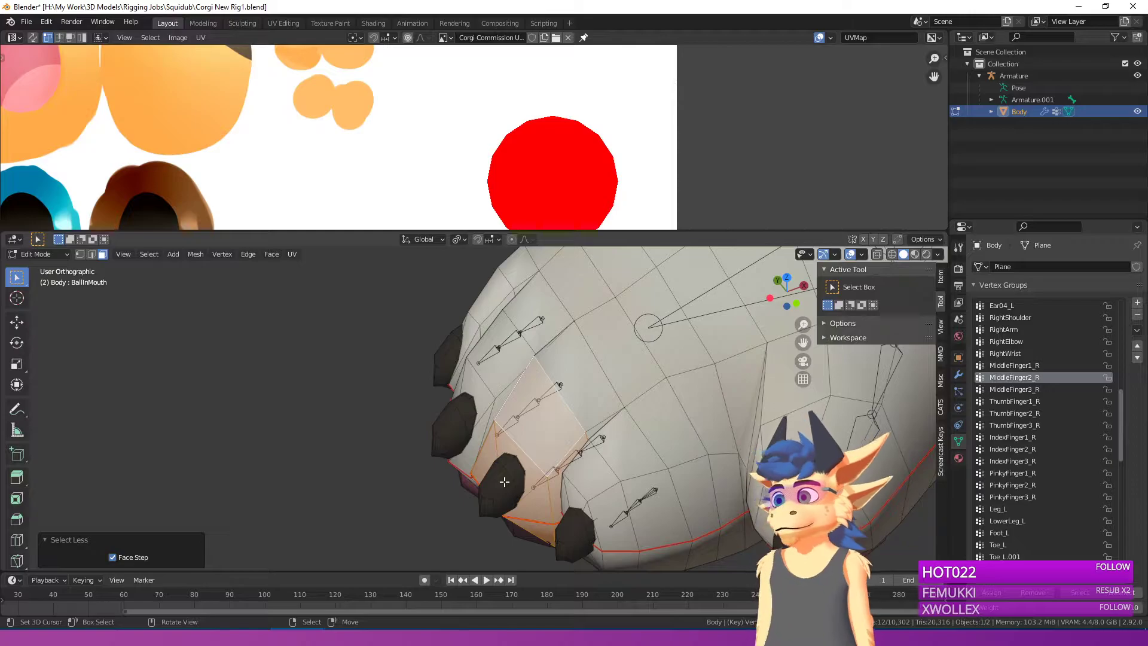
{"action": "key", "text": "l"}
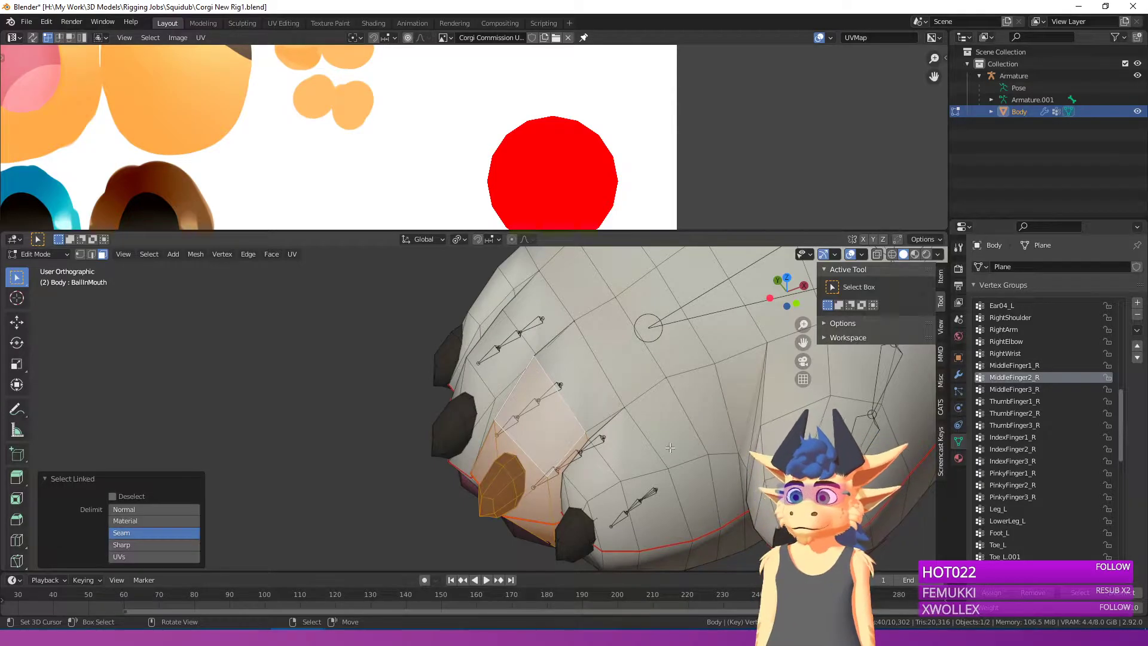
{"action": "left_click", "coordinate": [1029, 389]}
{"action": "left_click", "coordinate": [997, 596]}
Step: Select the base face loop of the right ring finger and assign it to the PinkyFinger2_R.001 vertex group
{"action": "right_click", "coordinate": [487, 351], "text": "alt"}
{"action": "right_click", "coordinate": [542, 338], "text": "alt"}
{"action": "right_click", "coordinate": [526, 298], "text": "alt"}
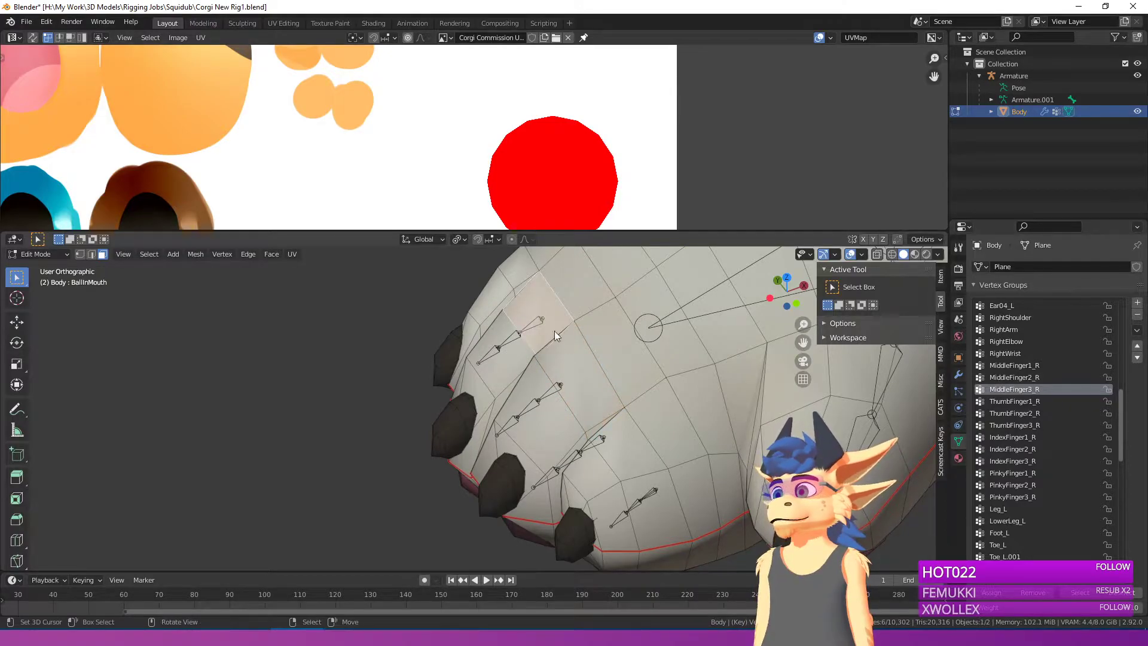
{"action": "scroll", "coordinate": [1020, 496], "scroll_direction": "down", "scroll_amount": 15}
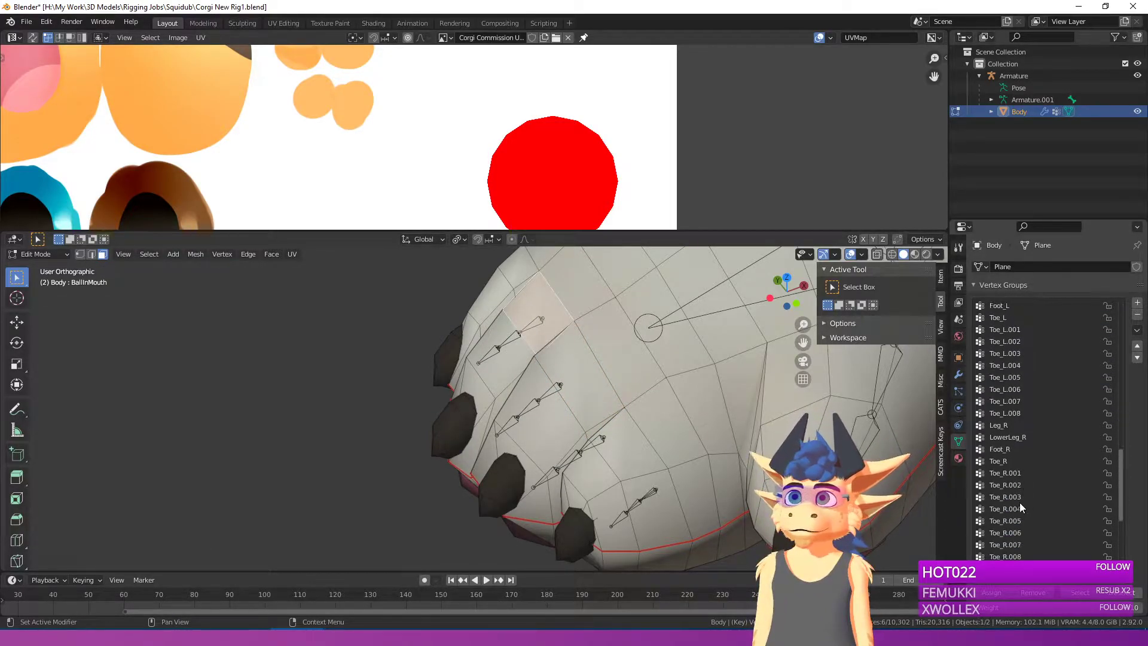
{"action": "left_click", "coordinate": [1019, 471]}
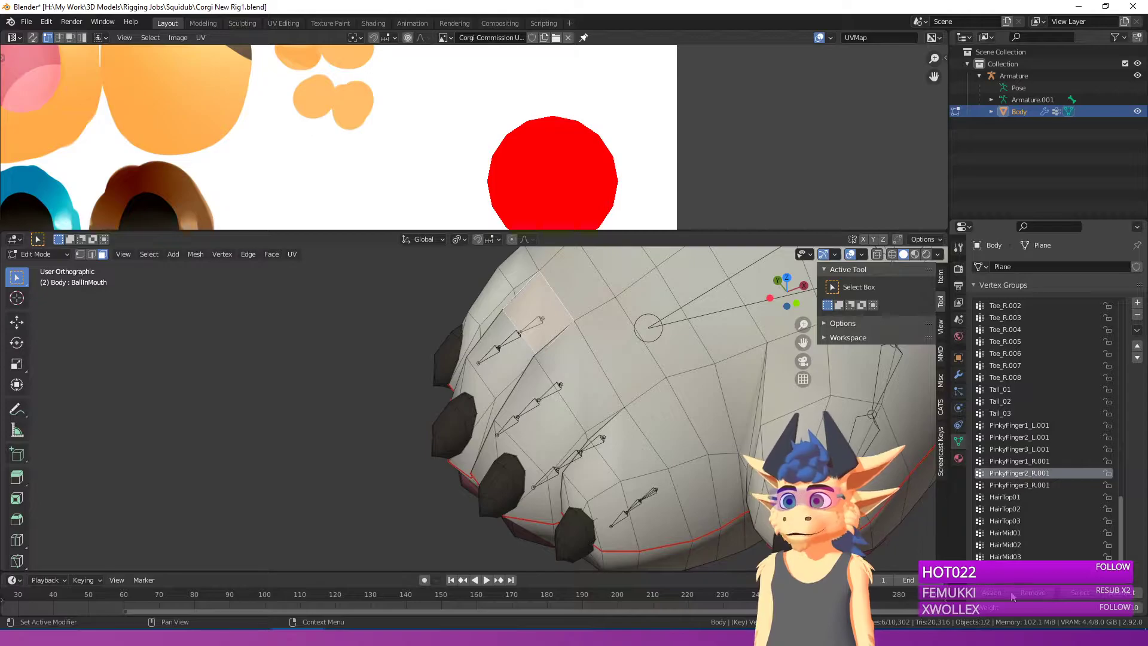
Step: Select the right ring fingertip faces with the claw and assign them to PinkyFinger3_R.001
{"action": "right_click", "coordinate": [510, 372], "text": "alt"}
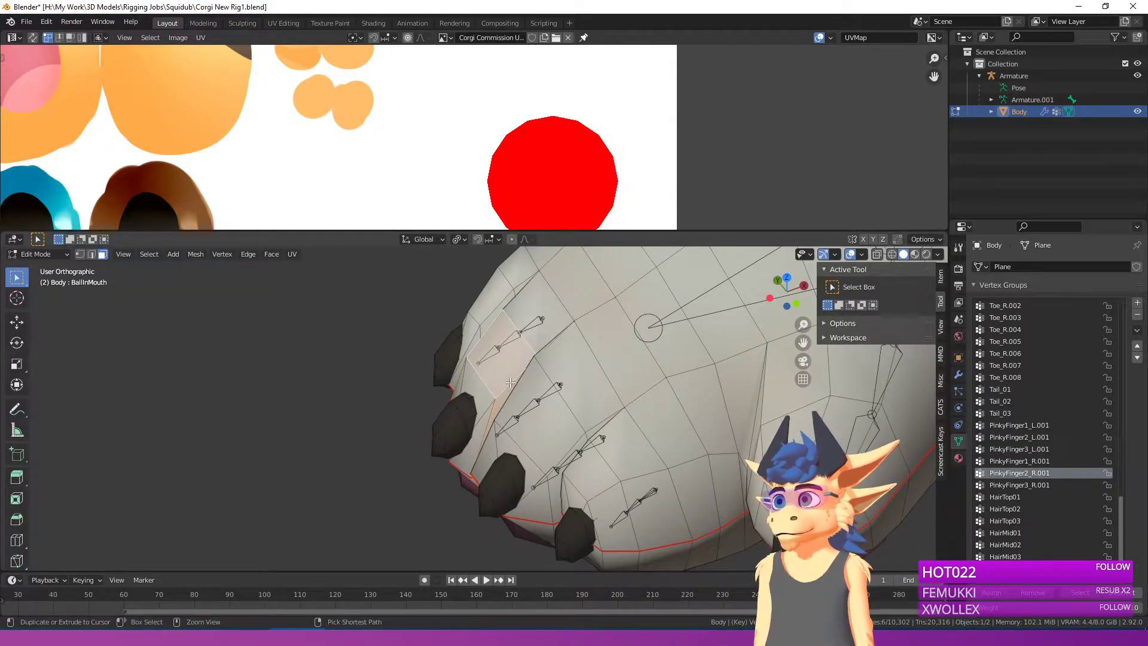
{"action": "key", "text": "ctrl+KP_Add"}
{"action": "key", "text": "ctrl+KP_Subtract"}
{"action": "key", "text": "ctrl+l"}
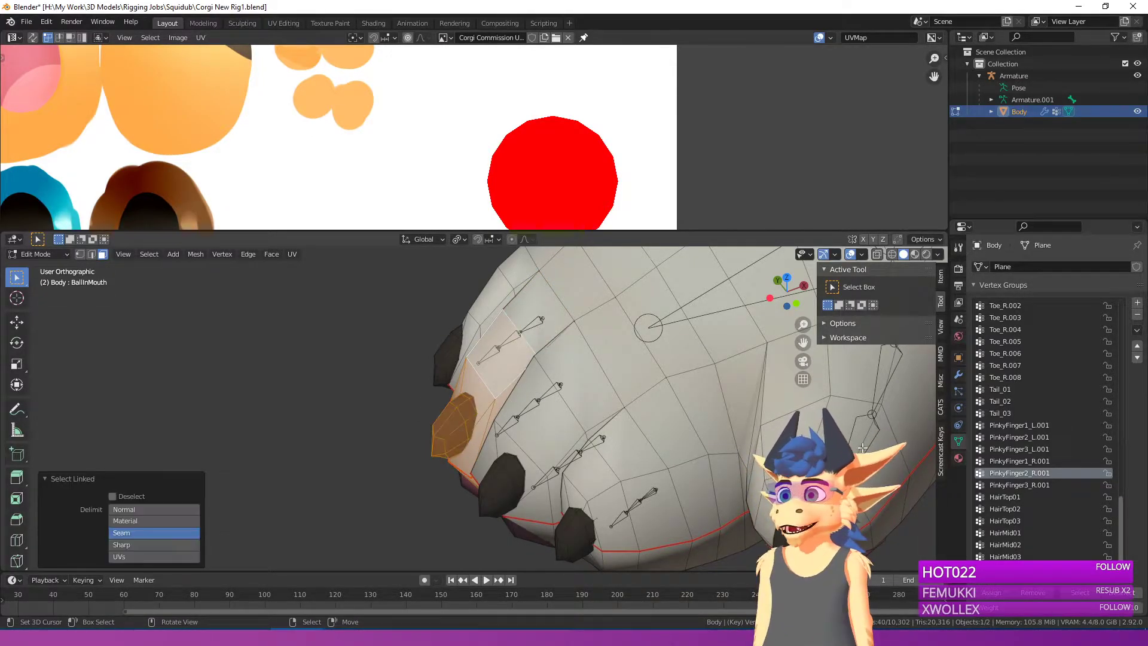
{"action": "left_click", "coordinate": [1024, 485]}
Step: Select the base face loop of the right pinky finger and assign it to the PinkyFinger2_R vertex group
{"action": "scroll", "coordinate": [1037, 457], "scroll_direction": "up", "scroll_amount": 6}
{"action": "scroll", "coordinate": [1037, 446], "scroll_direction": "up", "scroll_amount": 13}
{"action": "scroll", "coordinate": [600, 408], "scroll_direction": "down", "scroll_amount": 5}
{"action": "middle_click_drag", "start_coordinate": [600, 407], "coordinate": [486, 469]}
{"action": "scroll", "coordinate": [704, 428], "scroll_direction": "up", "scroll_amount": 5}
{"action": "right_click", "coordinate": [524, 396]}
{"action": "right_click", "coordinate": [538, 428], "text": "alt"}
{"action": "right_click", "coordinate": [536, 394], "text": "alt"}
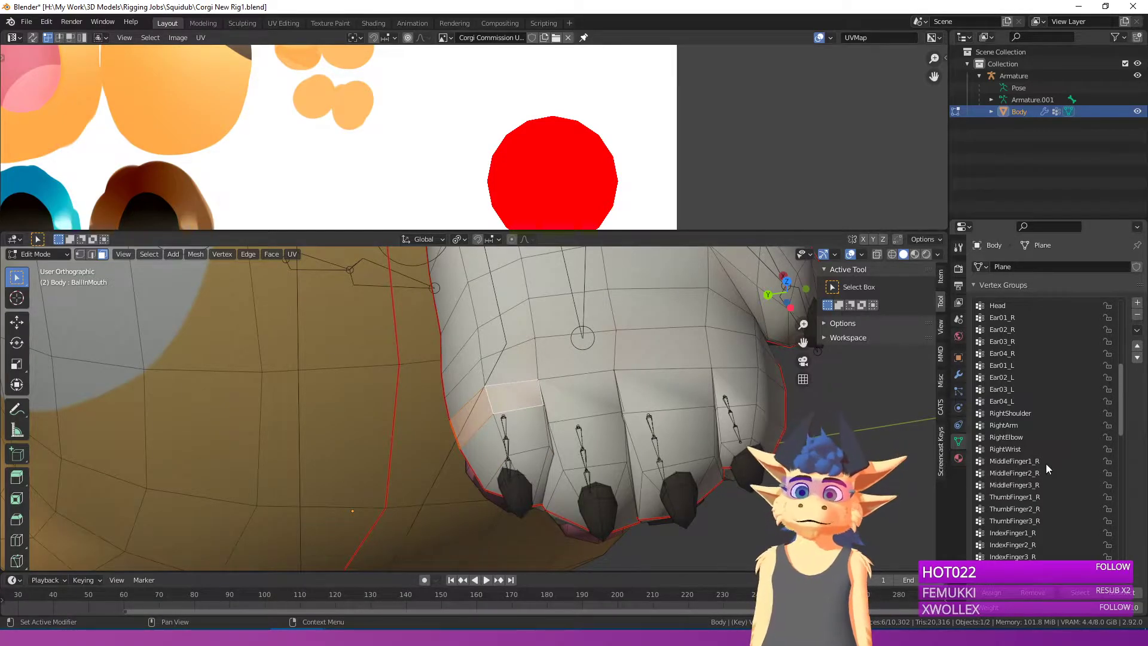
{"action": "scroll", "coordinate": [1011, 437], "scroll_direction": "up", "scroll_amount": 5}
{"action": "scroll", "coordinate": [1012, 434], "scroll_direction": "up", "scroll_amount": 4}
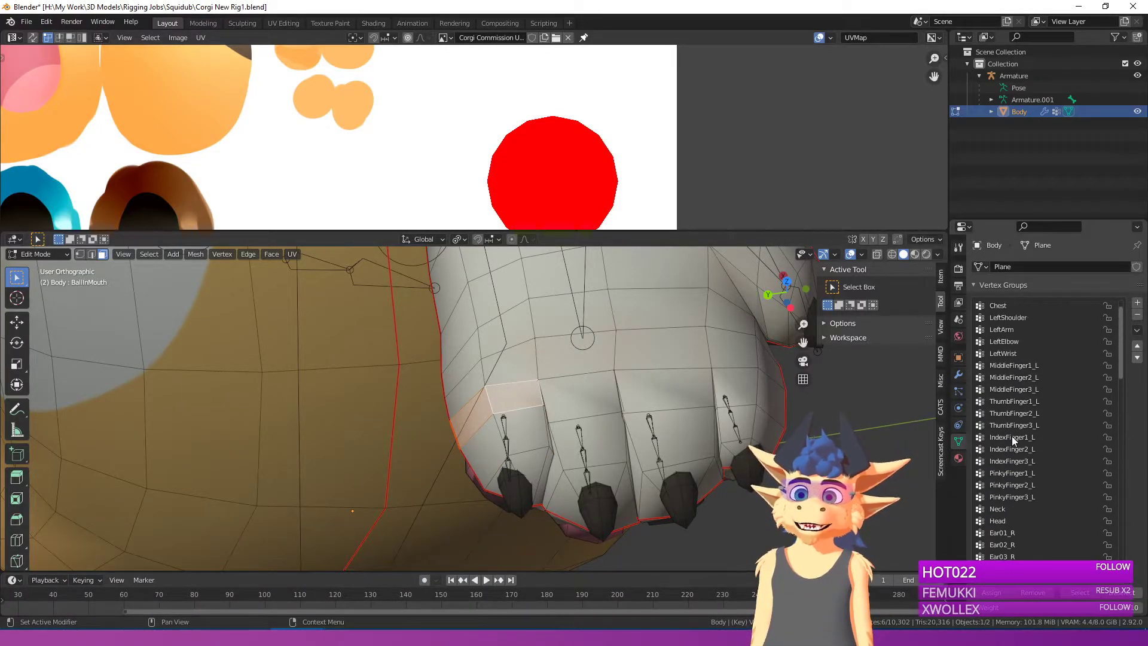
{"action": "left_click", "coordinate": [1016, 476]}
{"action": "left_click", "coordinate": [1014, 485]}
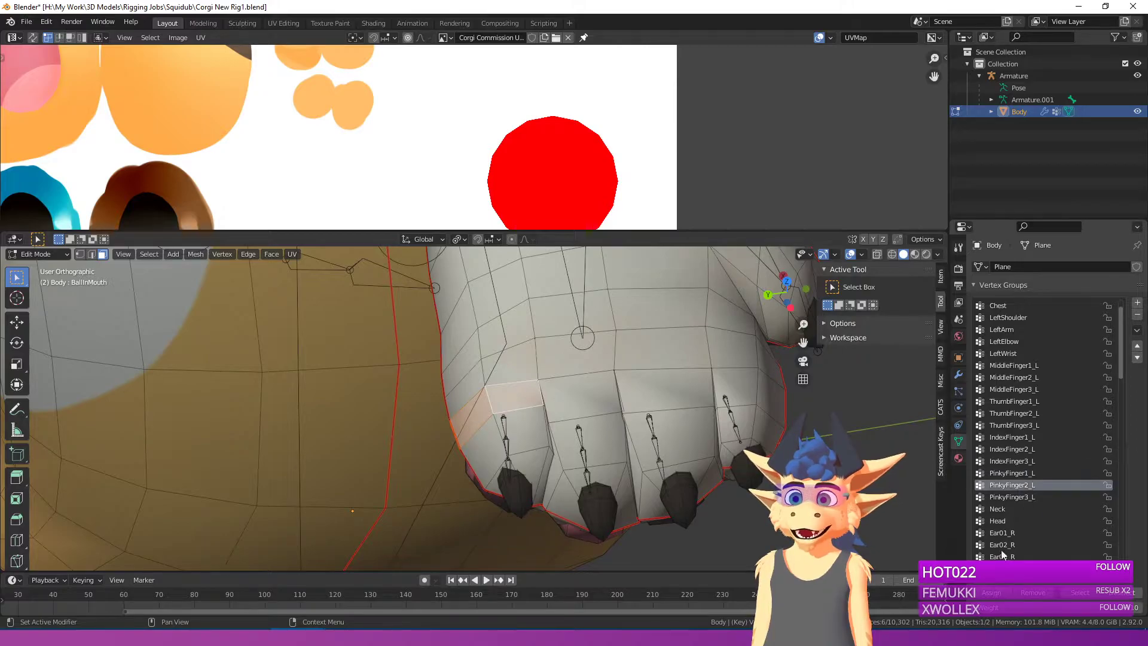
{"action": "scroll", "coordinate": [1027, 497], "scroll_direction": "down", "scroll_amount": 10}
{"action": "left_click", "coordinate": [1013, 522]}
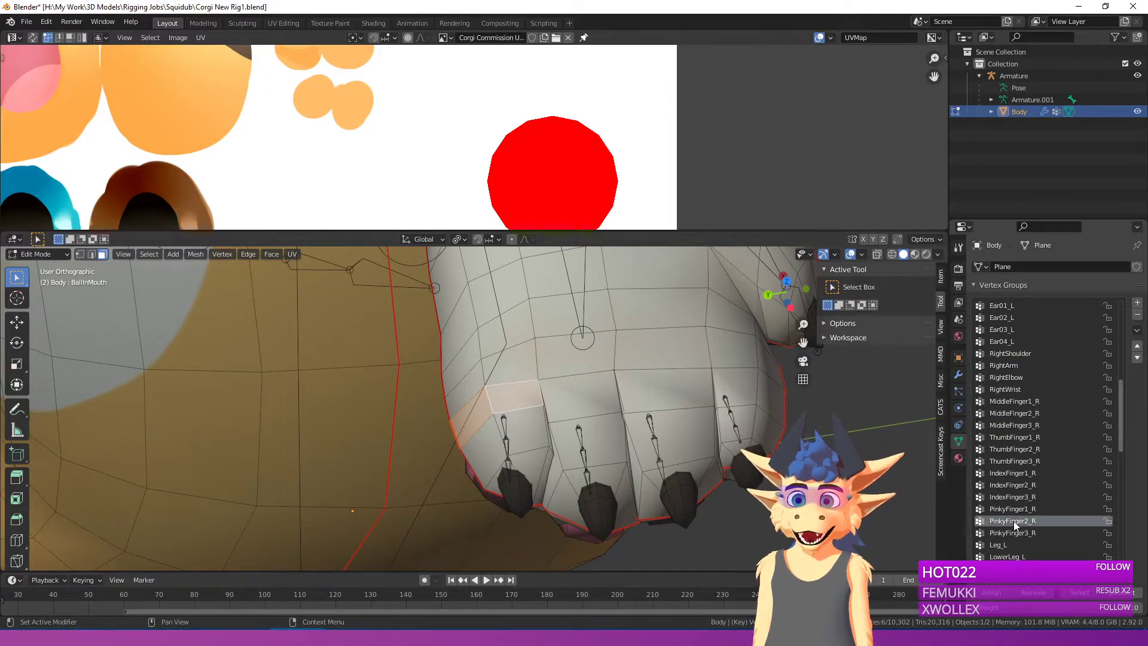
Step: Select the right pinky fingertip faces with the claw and assign them to PinkyFinger3_R
{"action": "left_click", "coordinate": [497, 426]}
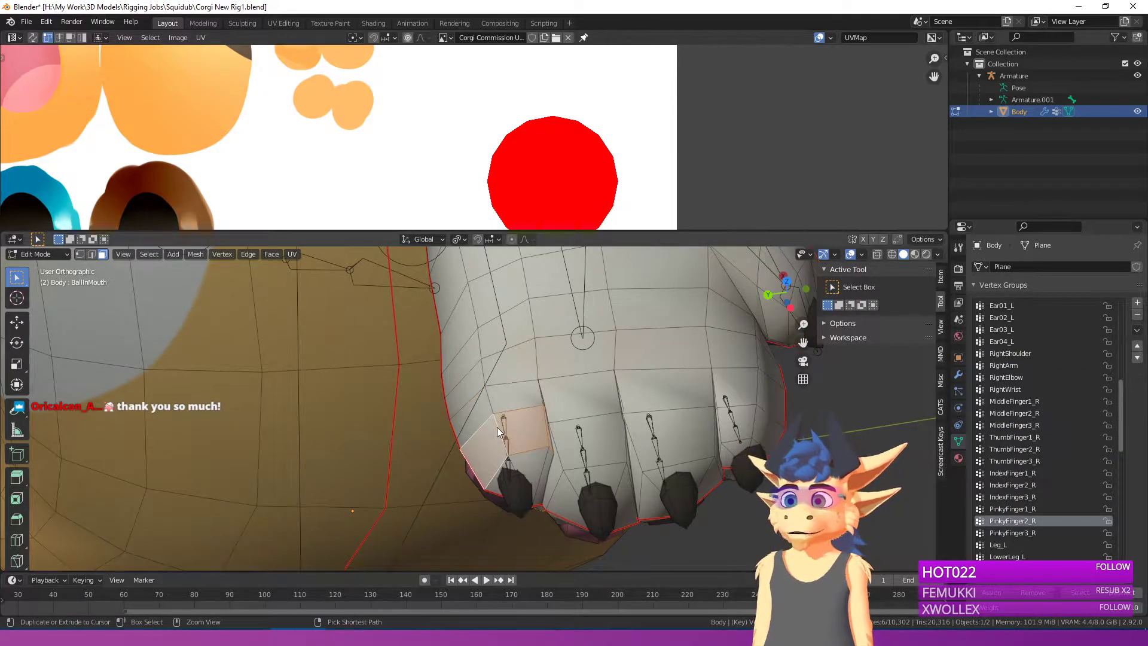
{"action": "key", "text": "ctrl+KP_Subtract"}
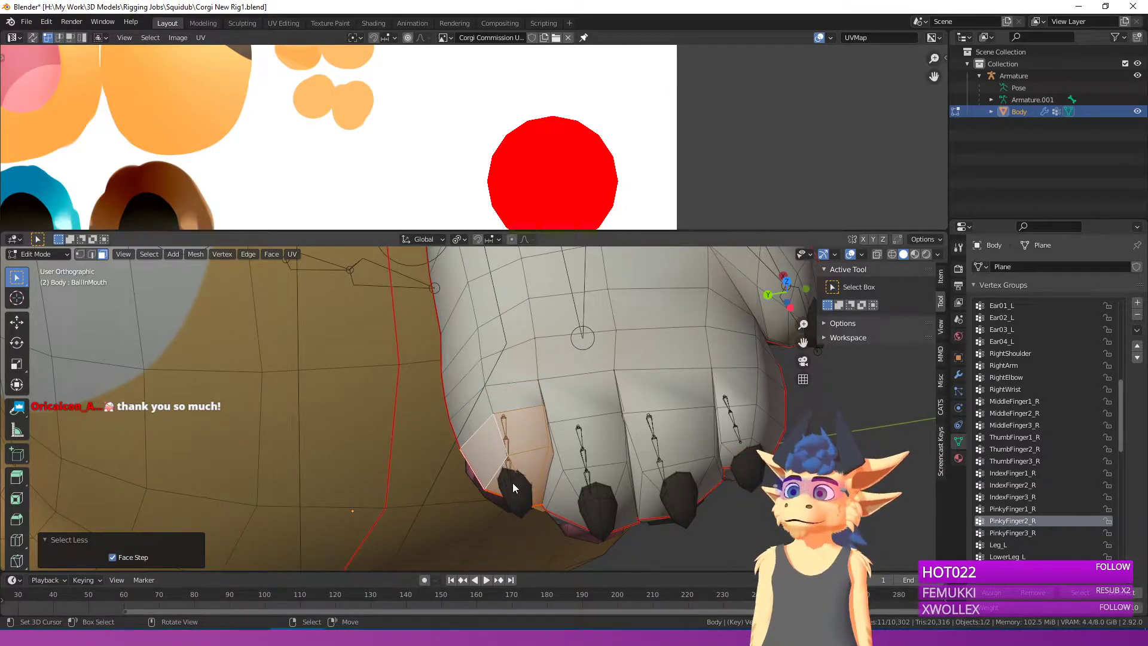
{"action": "key", "text": "l"}
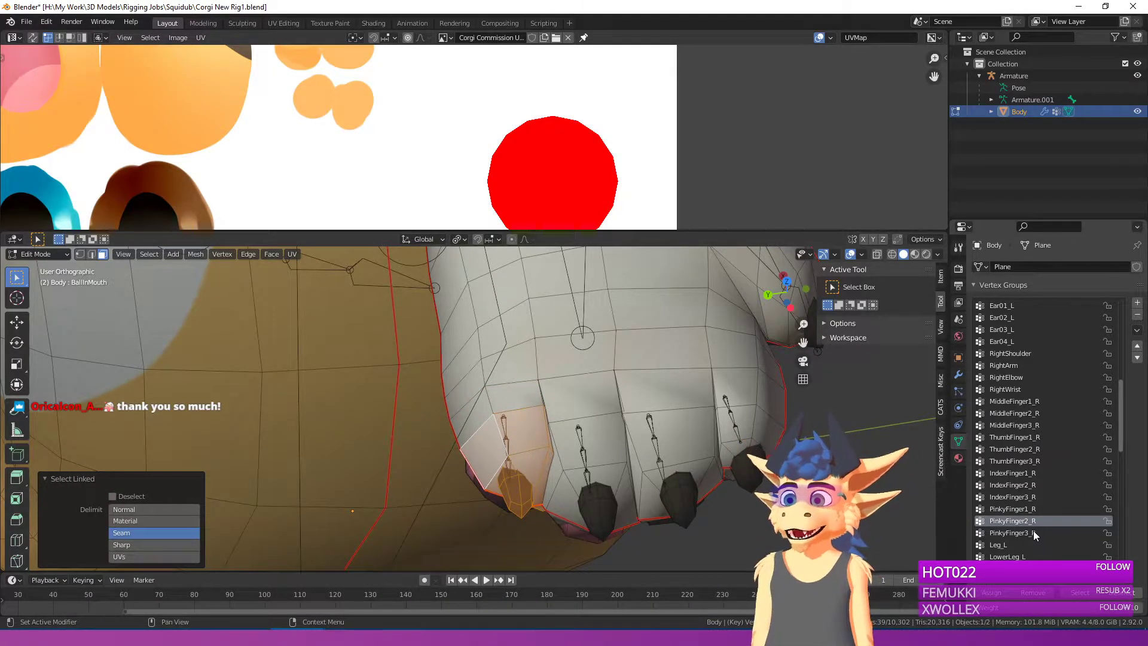
{"action": "left_click", "coordinate": [1017, 532]}
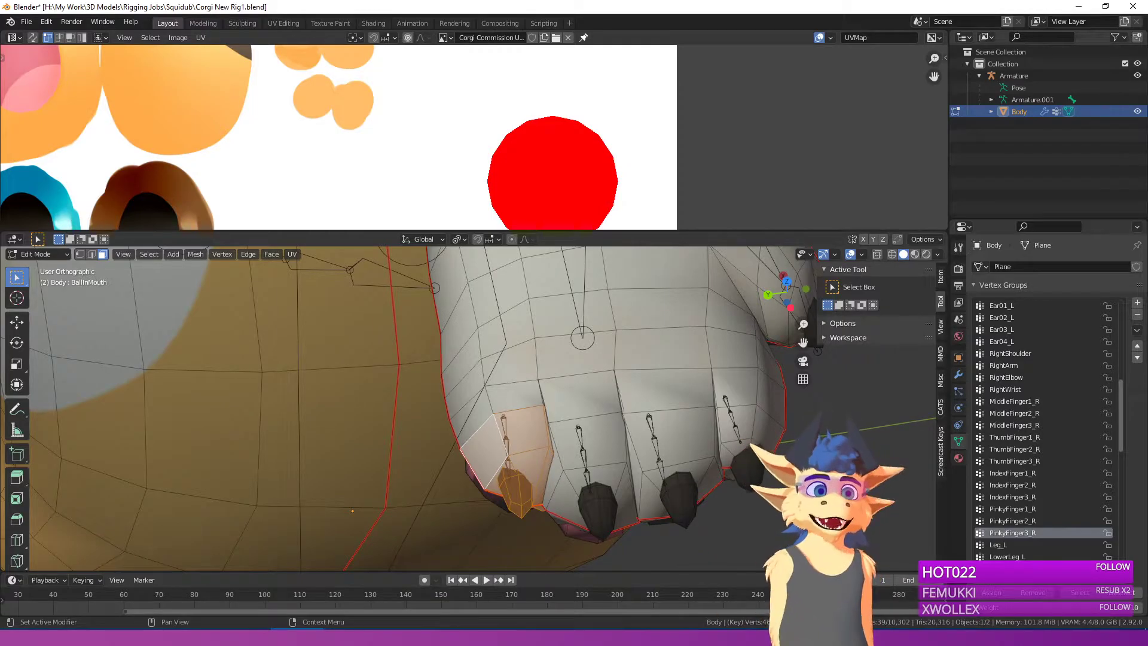
{"action": "scroll", "coordinate": [626, 513], "scroll_direction": "down", "scroll_amount": 4}
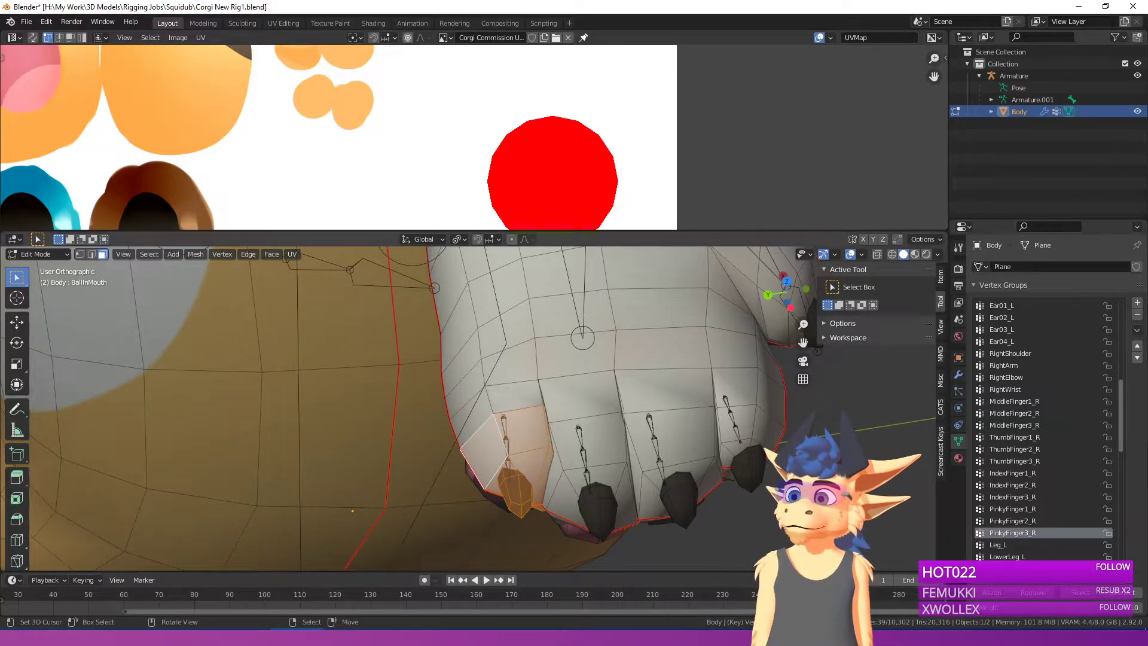
{"action": "key", "text": "Tab"}
{"action": "middle_click_drag", "start_coordinate": [626, 513], "coordinate": [552, 411]}
{"action": "key", "text": "Tab"}
{"action": "scroll", "coordinate": [553, 411], "scroll_direction": "up", "scroll_amount": 3}
{"action": "right_click", "coordinate": [586, 361], "text": "alt"}
{"action": "right_click", "coordinate": [550, 327]}
{"action": "scroll", "coordinate": [551, 327], "scroll_direction": "down", "scroll_amount": 4}
Step: Select the armature and body in Object Mode and export them as FBX, overwriting Corgi VRM 4.fbx
{"action": "key", "text": "Tab"}
{"action": "middle_click_drag", "start_coordinate": [472, 386], "coordinate": [496, 412]}
{"action": "right_click", "coordinate": [459, 399]}
{"action": "right_click", "coordinate": [517, 405]}
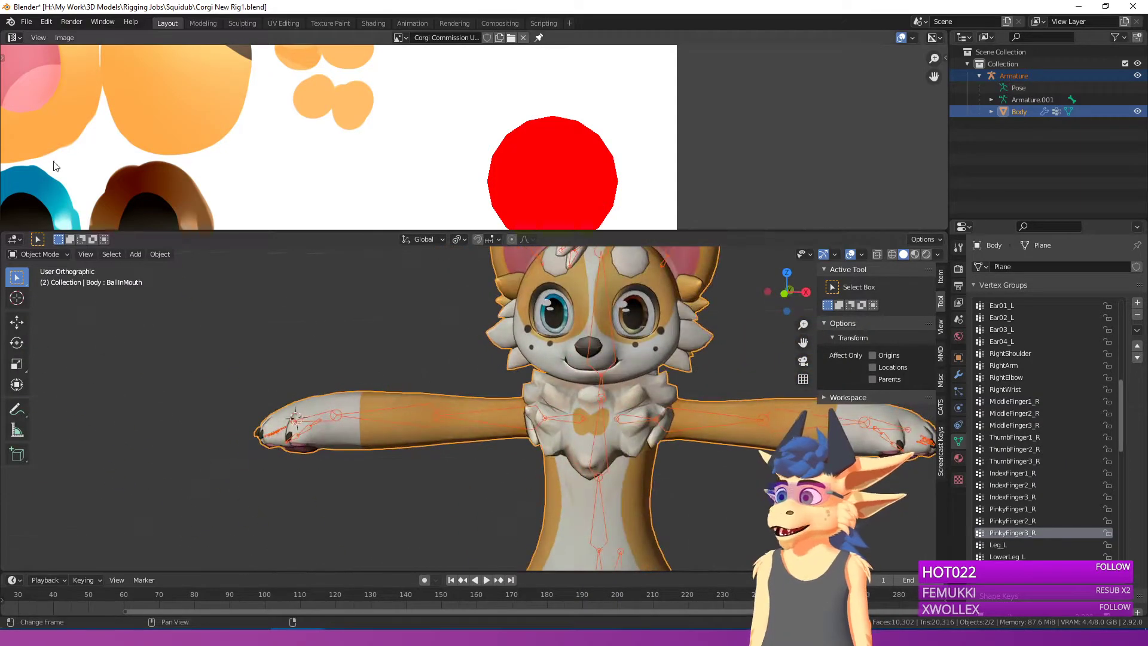
{"action": "left_click", "coordinate": [26, 22]}
{"action": "mouse_move", "coordinate": [77, 195]}
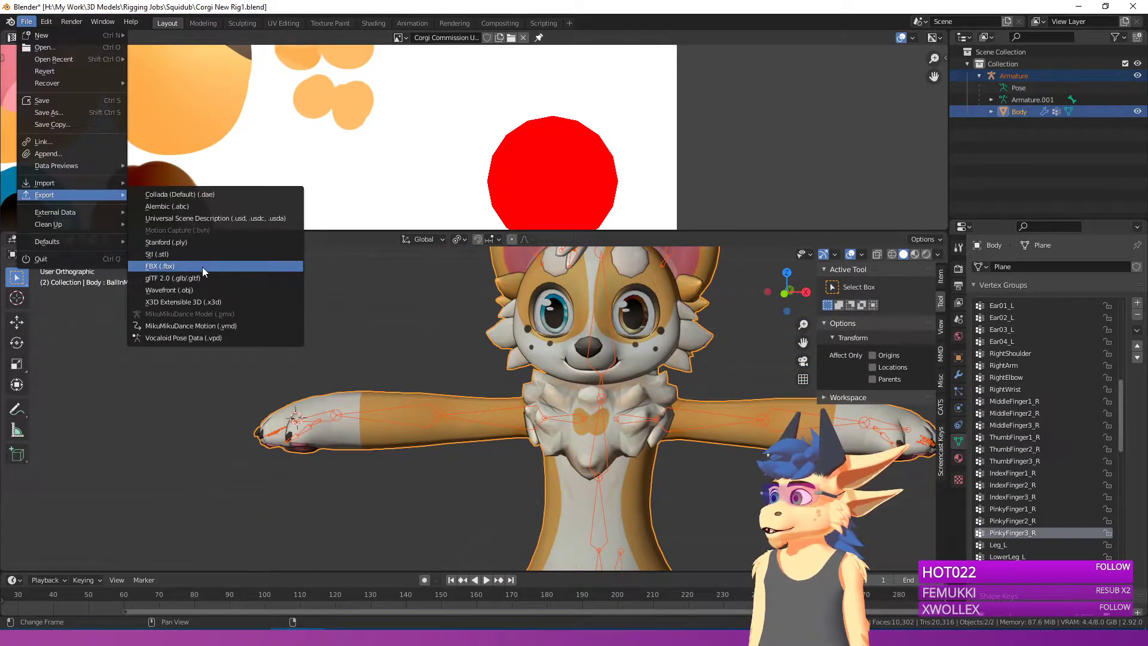
{"action": "left_click", "coordinate": [160, 265]}
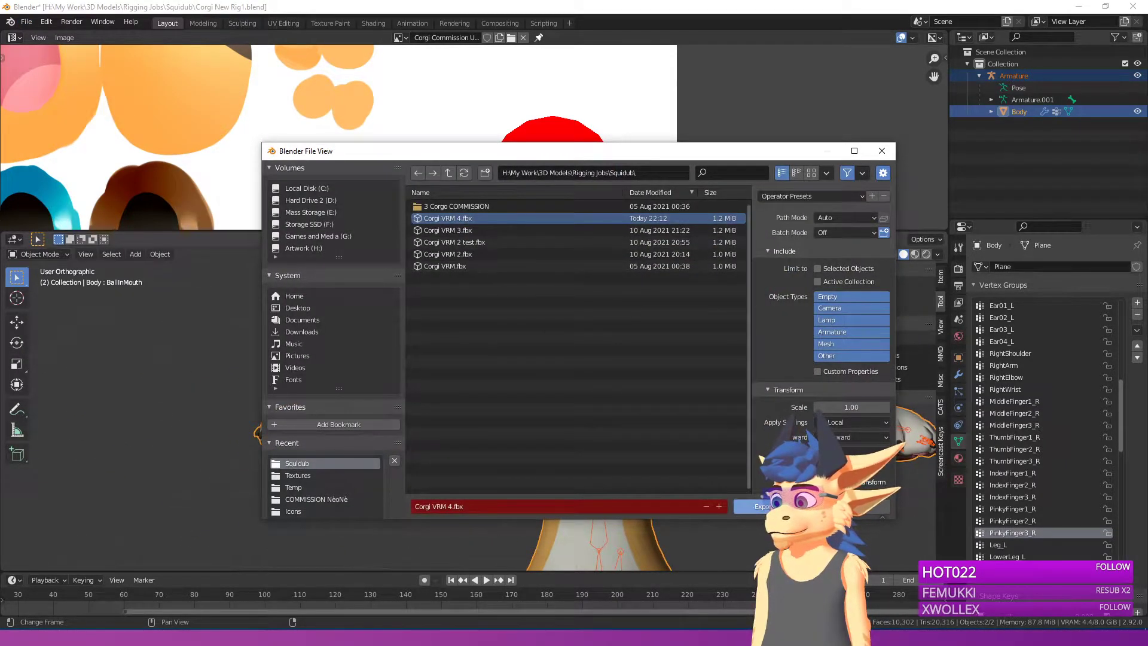
{"action": "left_click", "coordinate": [752, 506]}
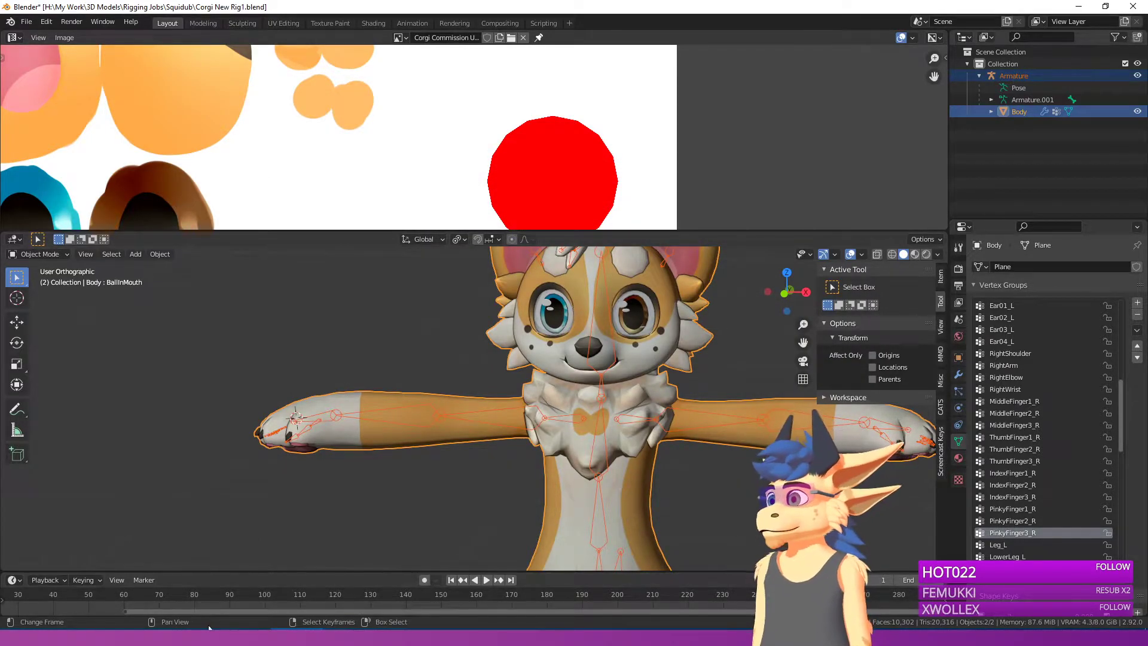
Step: Switch to Unity and leave the avatar configuration
{"action": "key", "text": "alt+Tab"}
{"action": "scroll", "coordinate": [1037, 570], "scroll_direction": "down", "scroll_amount": 3}
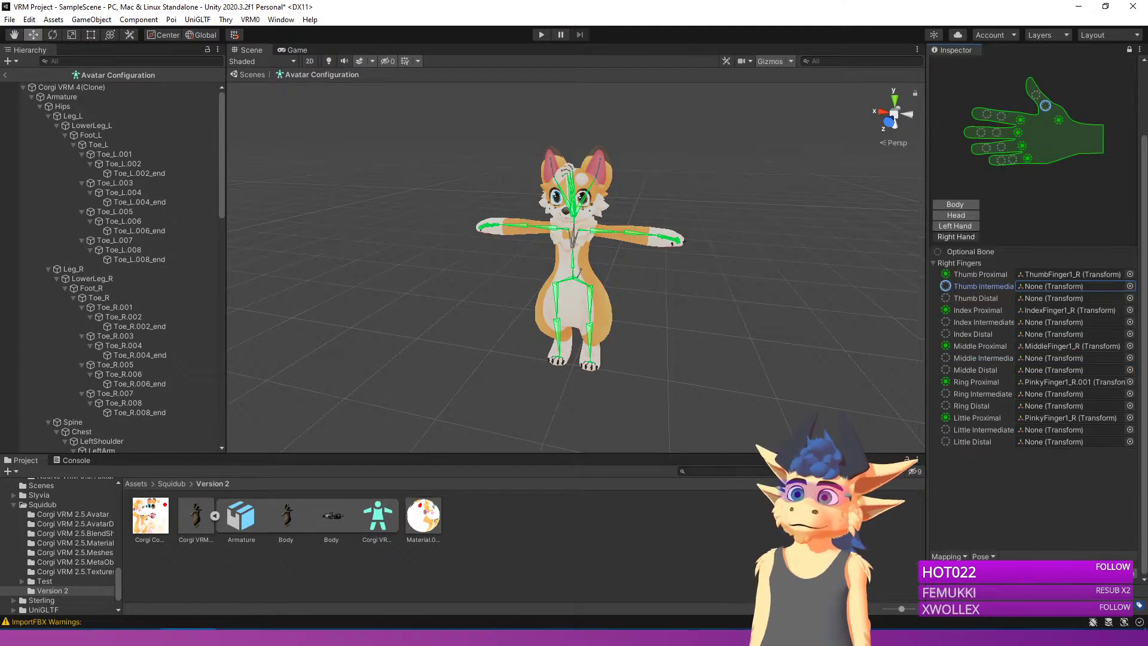
{"action": "left_click", "coordinate": [1125, 573]}
Step: Delete the old Corgi VRM 4 model from the scene and its FBX asset from the Version 2 folder
{"action": "left_click", "coordinate": [586, 350]}
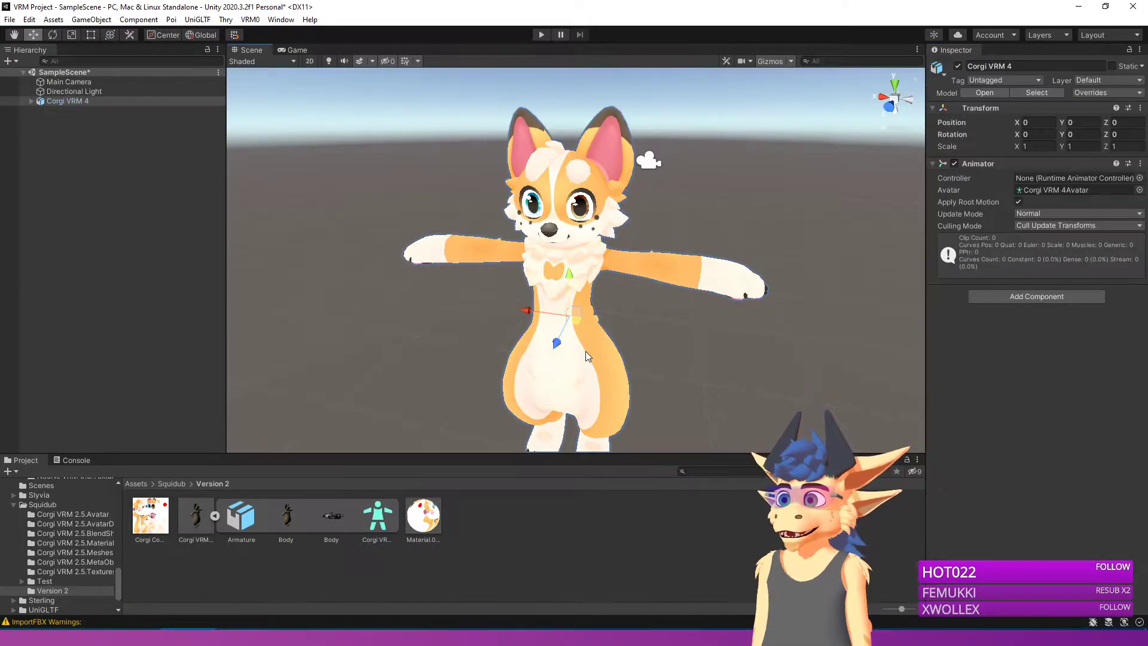
{"action": "key", "text": "Delete"}
{"action": "left_click", "coordinate": [212, 524]}
{"action": "key", "text": "Delete"}
{"action": "left_click", "coordinate": [606, 342]}
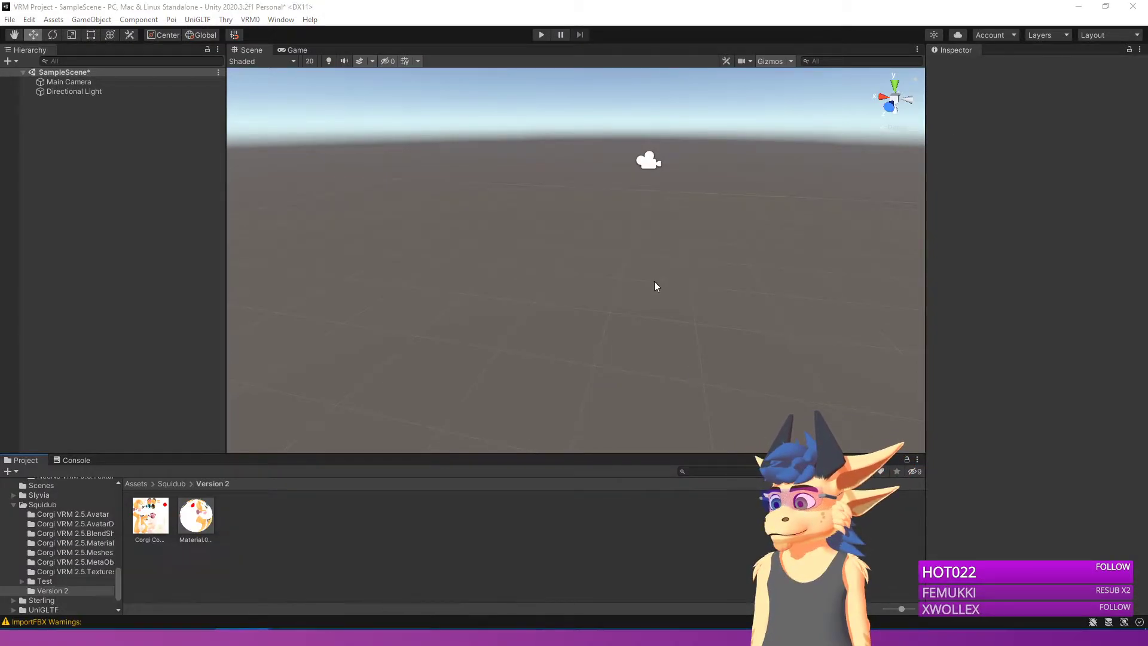
Step: Import the re-exported Corgi VRM 4.fbx into the Version 2 folder and place it in the scene
{"action": "left_click_drag", "start_coordinate": [600, 517], "coordinate": [599, 517]}
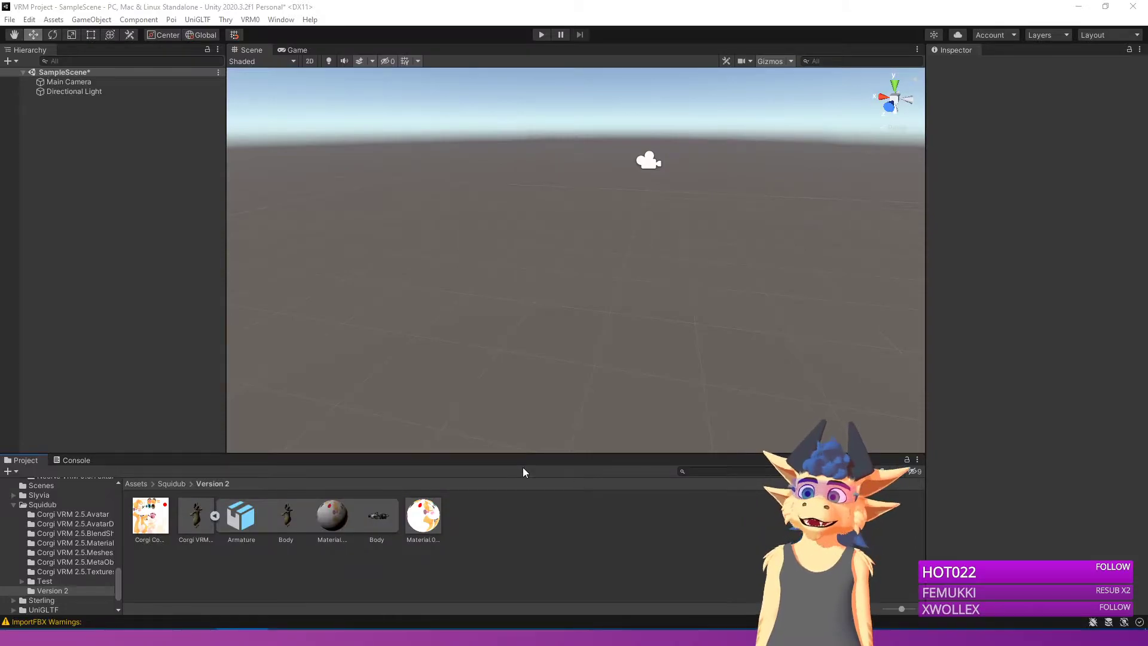
{"action": "left_click_drag", "start_coordinate": [159, 305], "coordinate": [159, 306]}
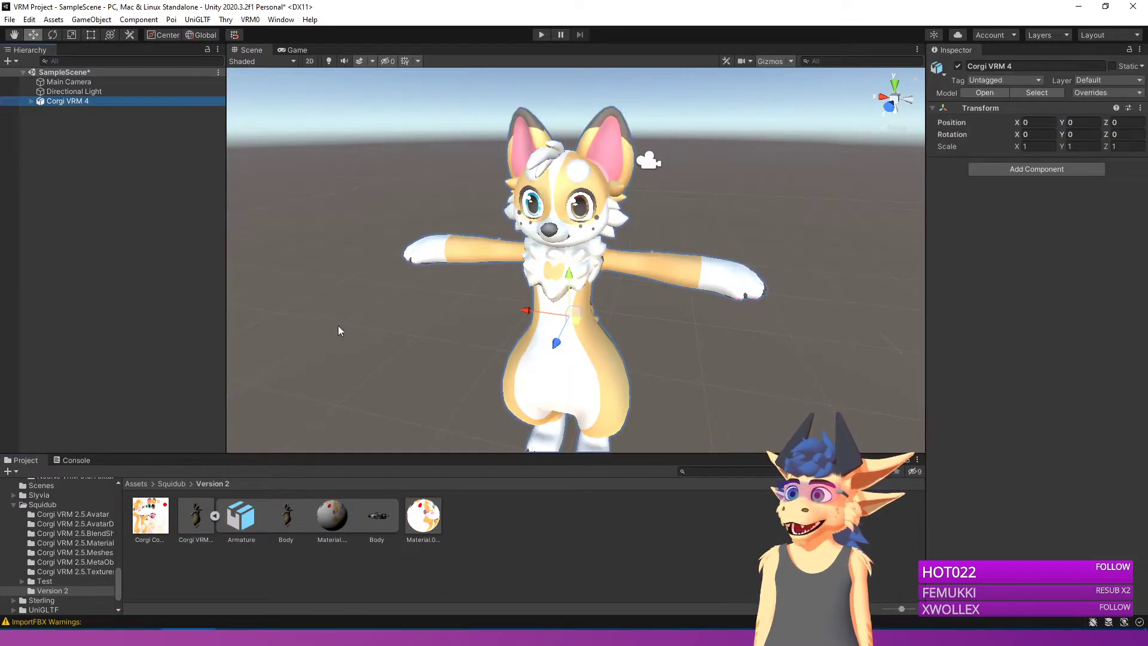
{"action": "left_click", "coordinate": [548, 355]}
Step: Apply the Material.001 remapping in the material import settings of the Corgi VRM 4 asset
{"action": "left_click", "coordinate": [195, 515]}
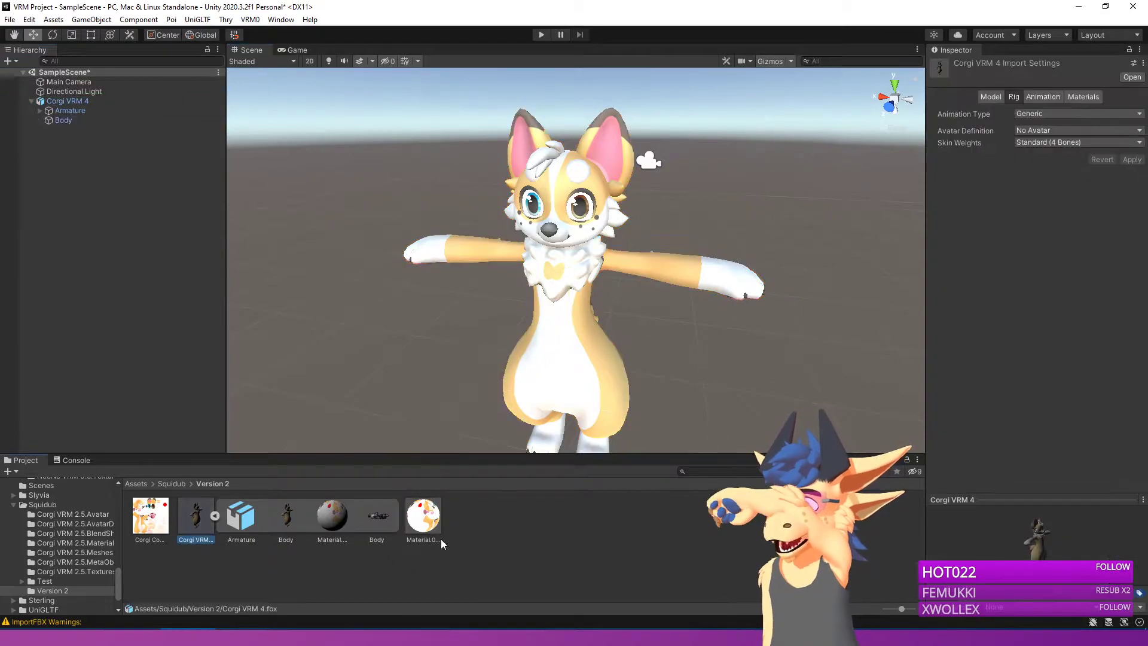
{"action": "left_click", "coordinate": [1069, 98]}
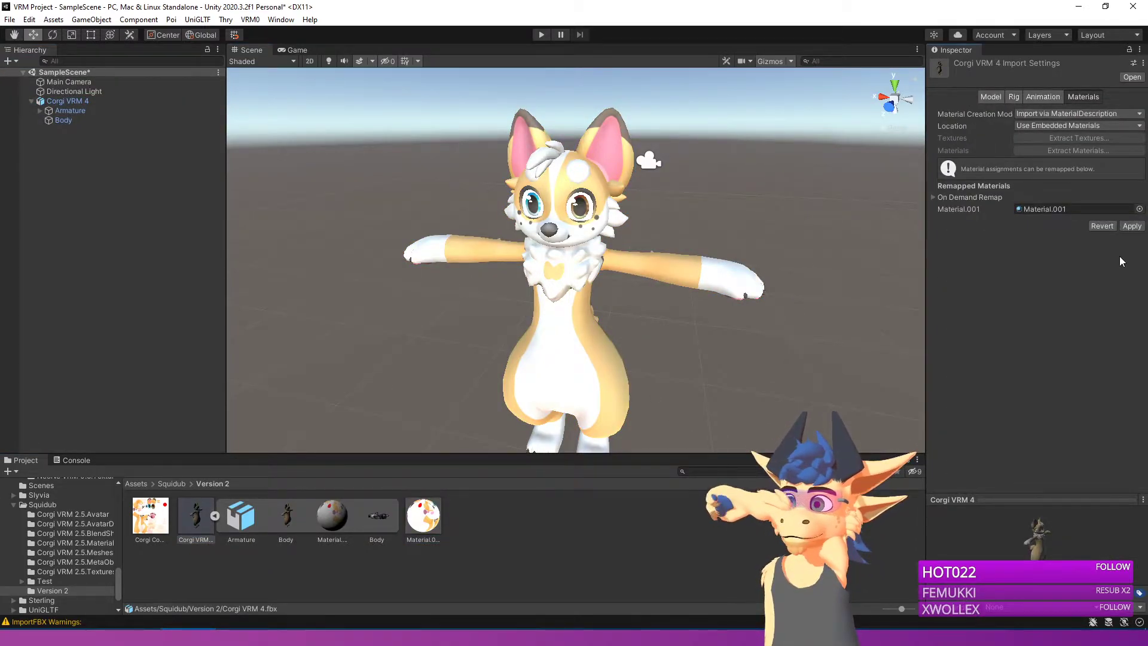
{"action": "left_click", "coordinate": [1132, 225]}
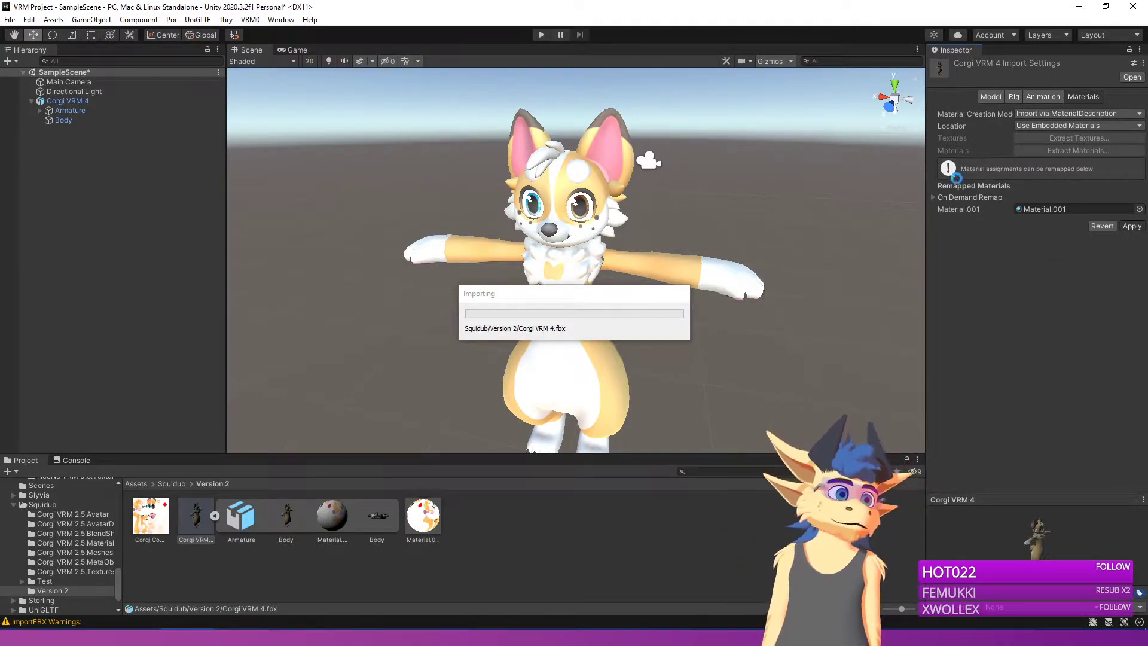
Step: Set the Corgi VRM 4 rig's animation type to Humanoid and apply the import settings
{"action": "left_click", "coordinate": [1013, 98]}
{"action": "left_click", "coordinate": [1046, 113]}
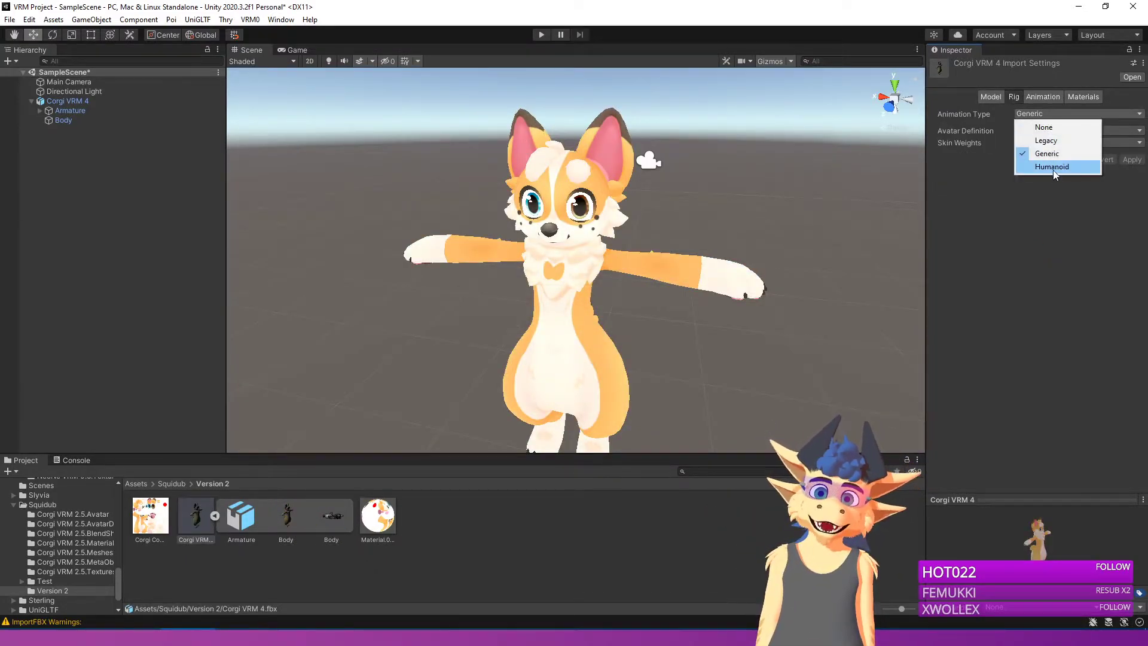
{"action": "left_click", "coordinate": [1090, 168]}
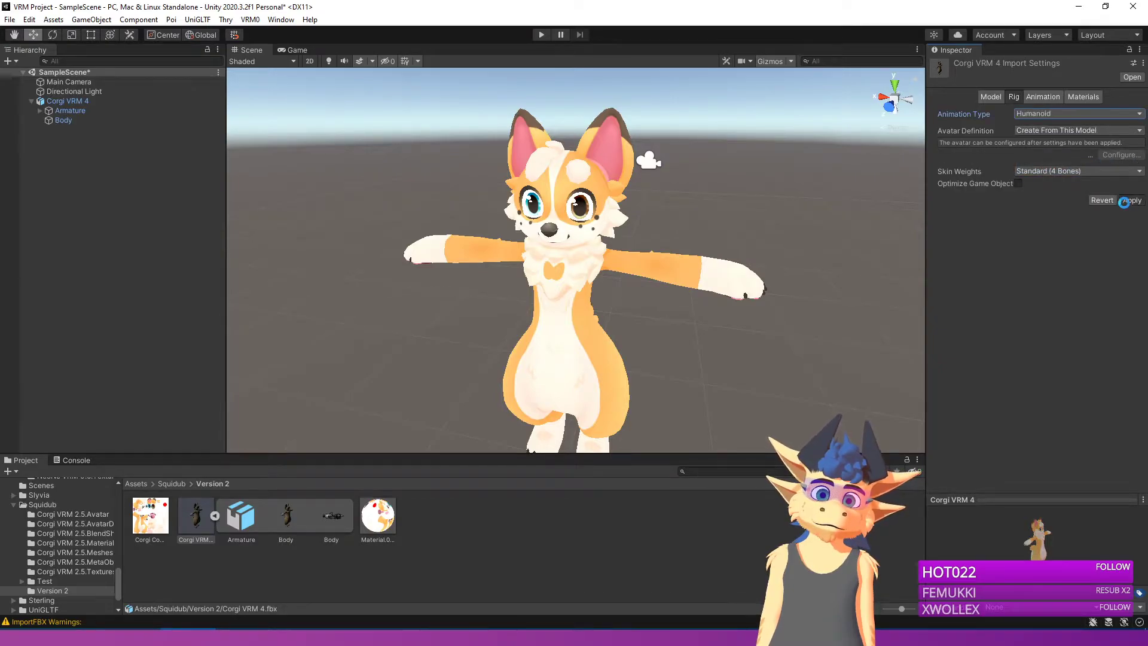
{"action": "left_click", "coordinate": [1125, 201]}
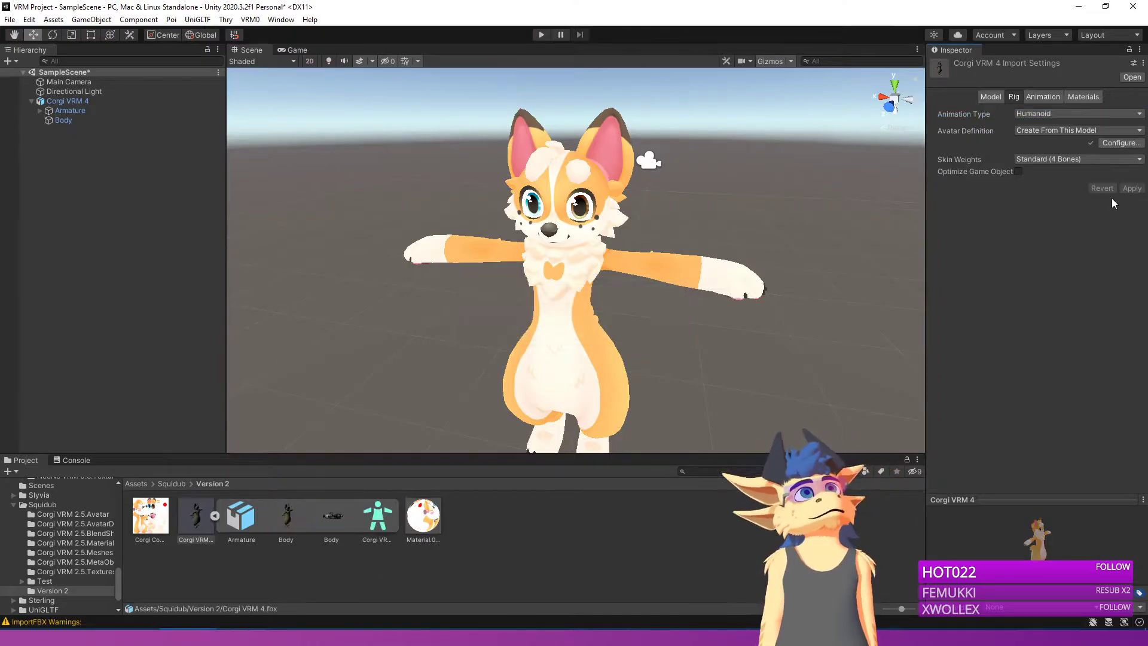
Step: Open the Corgi VRM 4 avatar configuration and map the Chest slot to the Chest bone
{"action": "left_click", "coordinate": [1115, 143]}
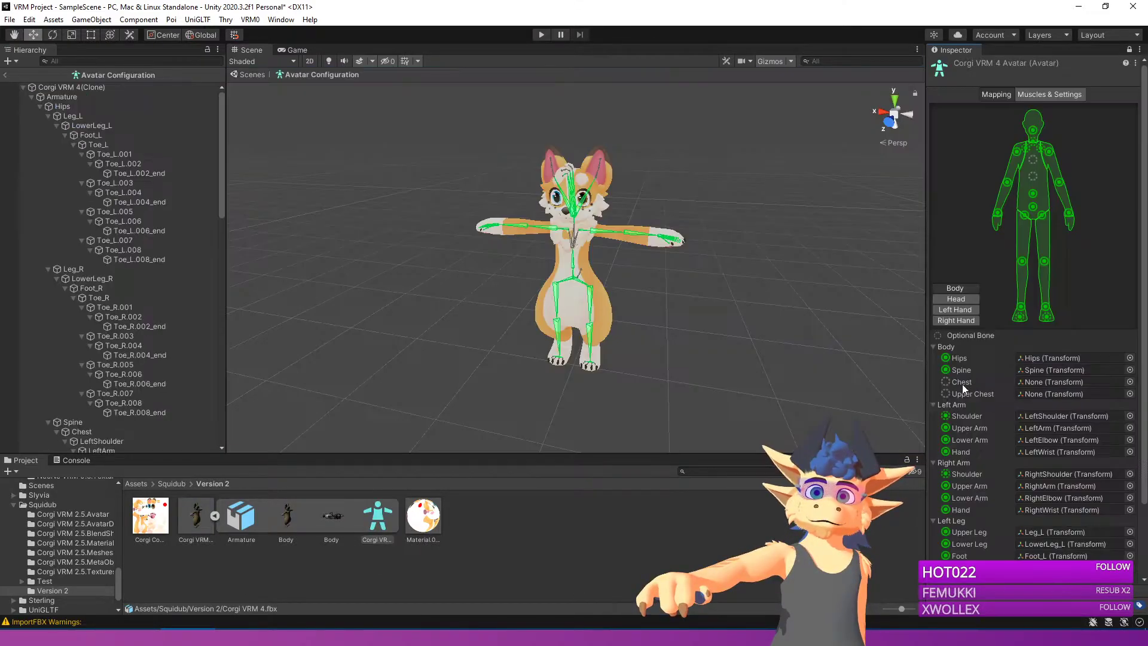
{"action": "left_click", "coordinate": [1130, 382]}
{"action": "type", "text": "chest"}
{"action": "key", "text": "Down"}
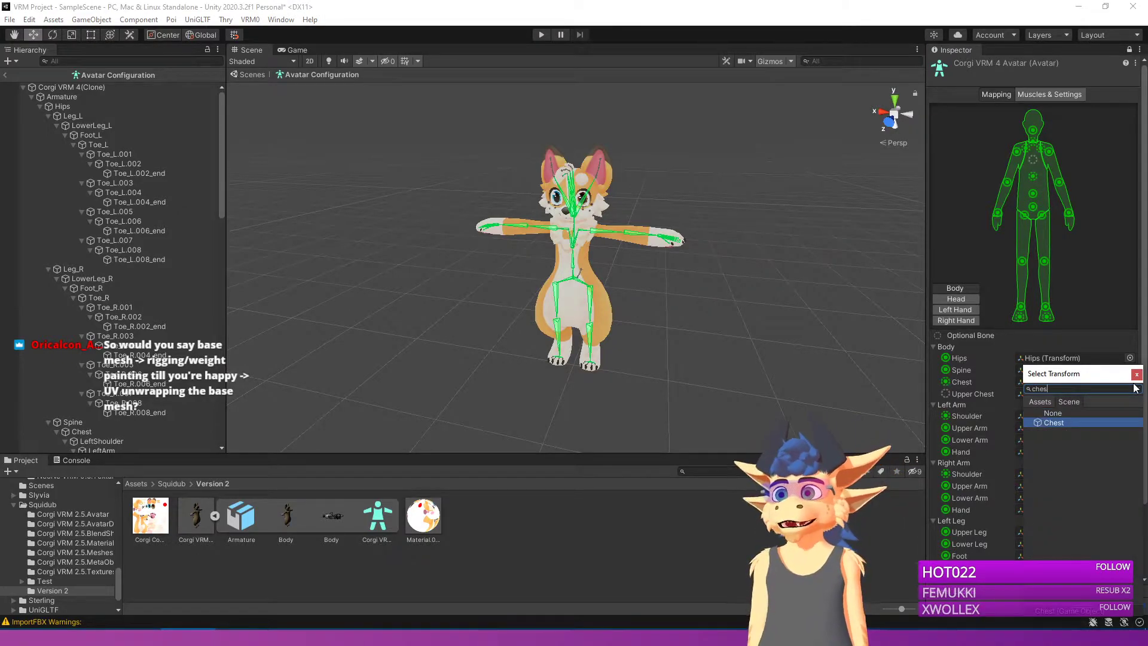
{"action": "key", "text": "Return"}
Step: Clear the Left Eye, Right Eye and Jaw bone mappings on the avatar's head and check both hands' finger mappings
{"action": "left_click", "coordinate": [955, 299]}
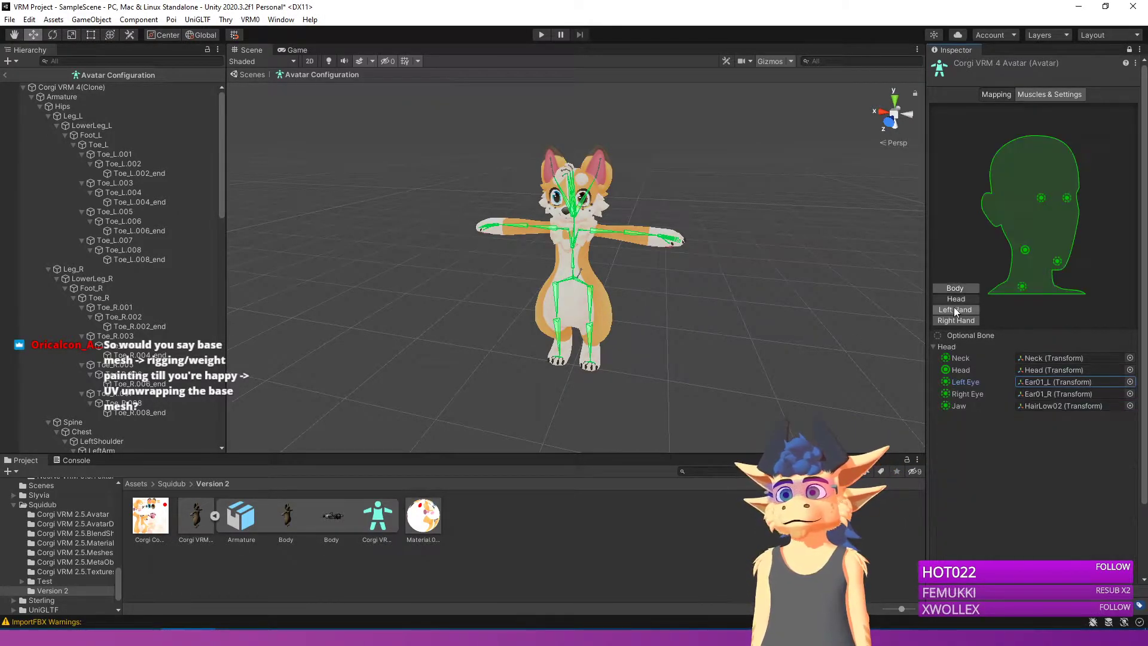
{"action": "left_click", "coordinate": [1038, 405]}
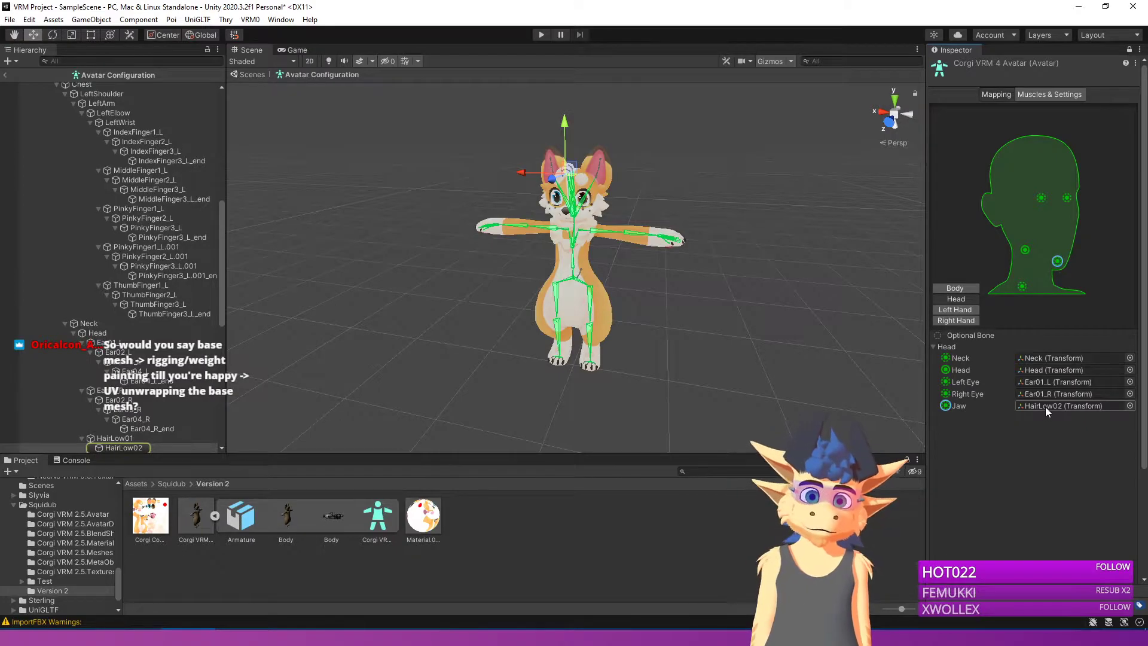
{"action": "key", "text": "Delete"}
{"action": "left_click", "coordinate": [1043, 393]}
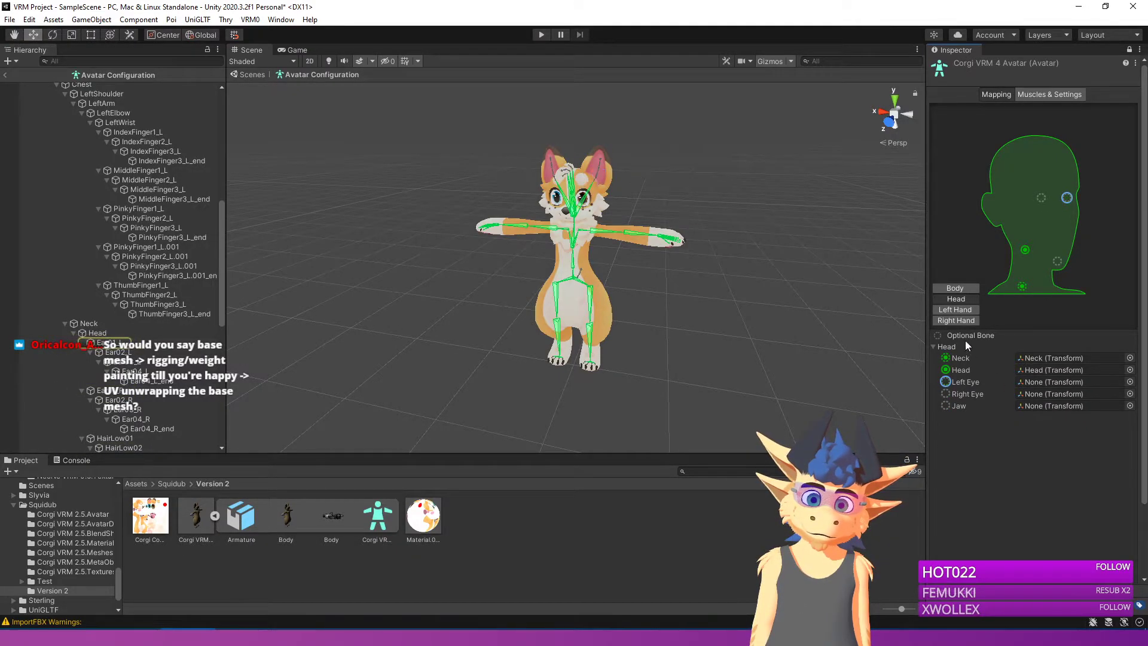
{"action": "left_click", "coordinate": [956, 311]}
{"action": "left_click", "coordinate": [959, 316]}
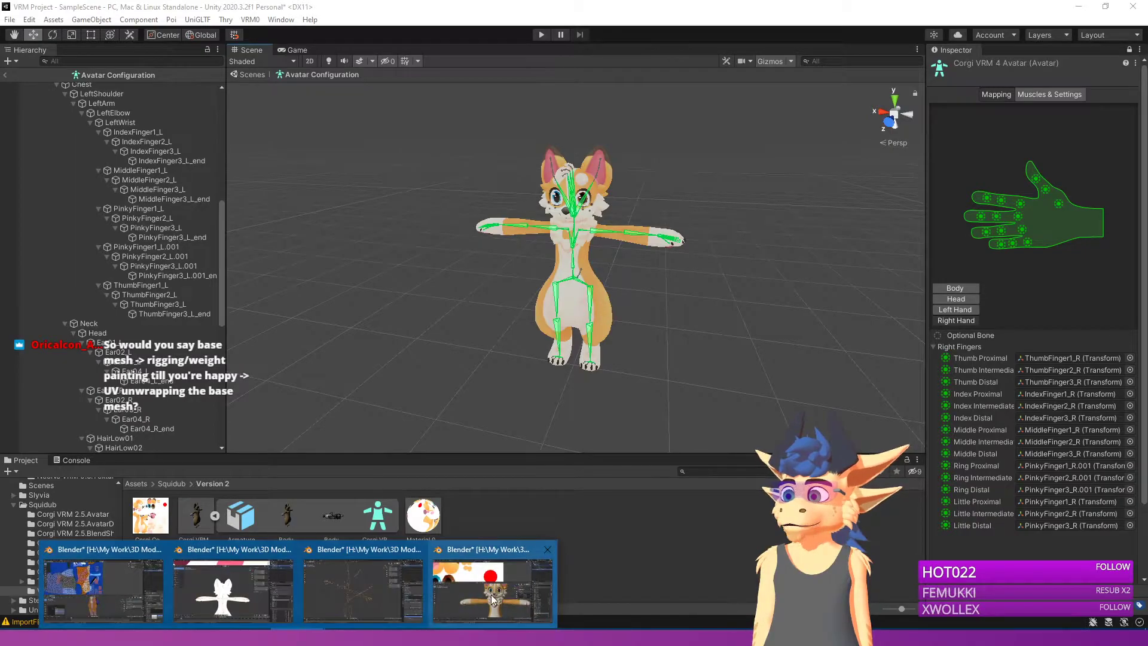
Step: Switch to the corgi rig in Blender and save it as a new incremental file, Corgi New Rig2.blend
{"action": "left_click", "coordinate": [490, 594]}
{"action": "key", "text": "ctrl+shift+s"}
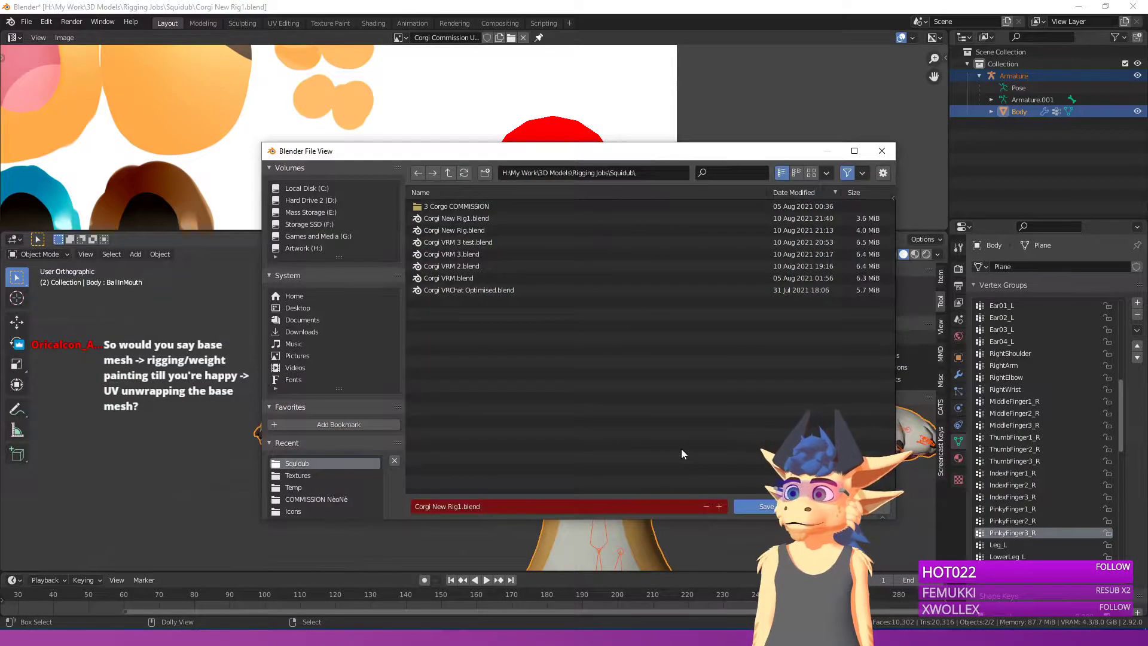
{"action": "key", "text": "KP_Add"}
{"action": "key", "text": "Return"}
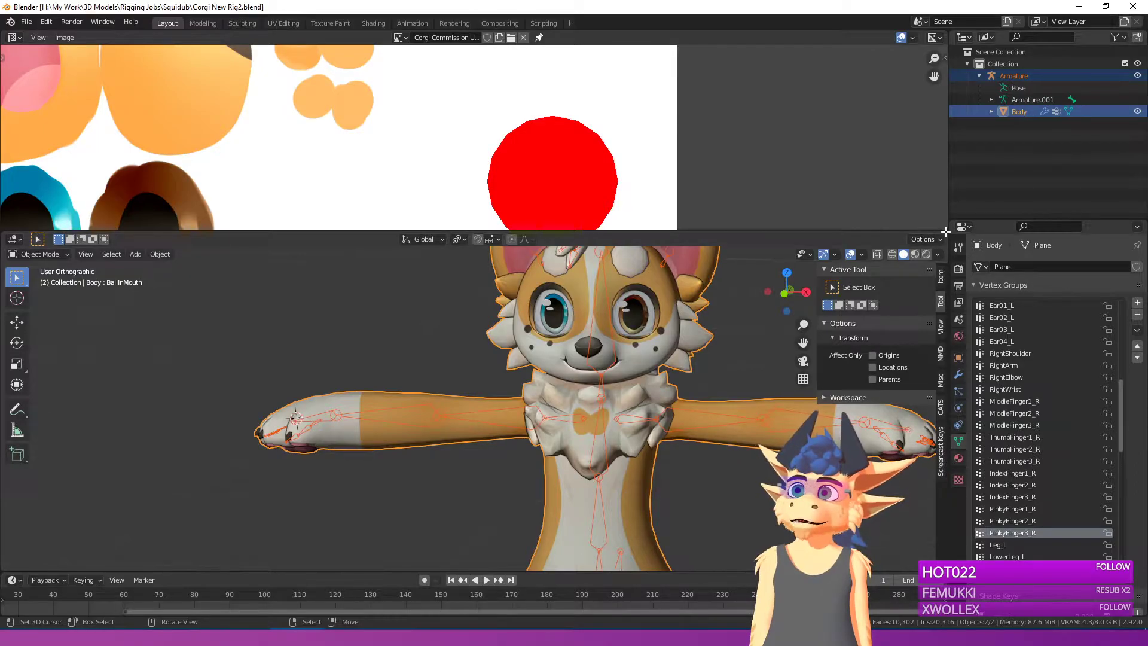
Step: Enlarge the 3D viewport over the image editor and inspect the corgi's head, arms and armature
{"action": "left_click_drag", "start_coordinate": [946, 234], "coordinate": [933, 185]}
{"action": "scroll", "coordinate": [611, 402], "scroll_direction": "down", "scroll_amount": 3}
{"action": "scroll", "coordinate": [534, 395], "scroll_direction": "up", "scroll_amount": 5}
{"action": "middle_click_drag", "start_coordinate": [612, 400], "coordinate": [487, 416], "text": "shift"}
{"action": "scroll", "coordinate": [487, 416], "scroll_direction": "down", "scroll_amount": 1}
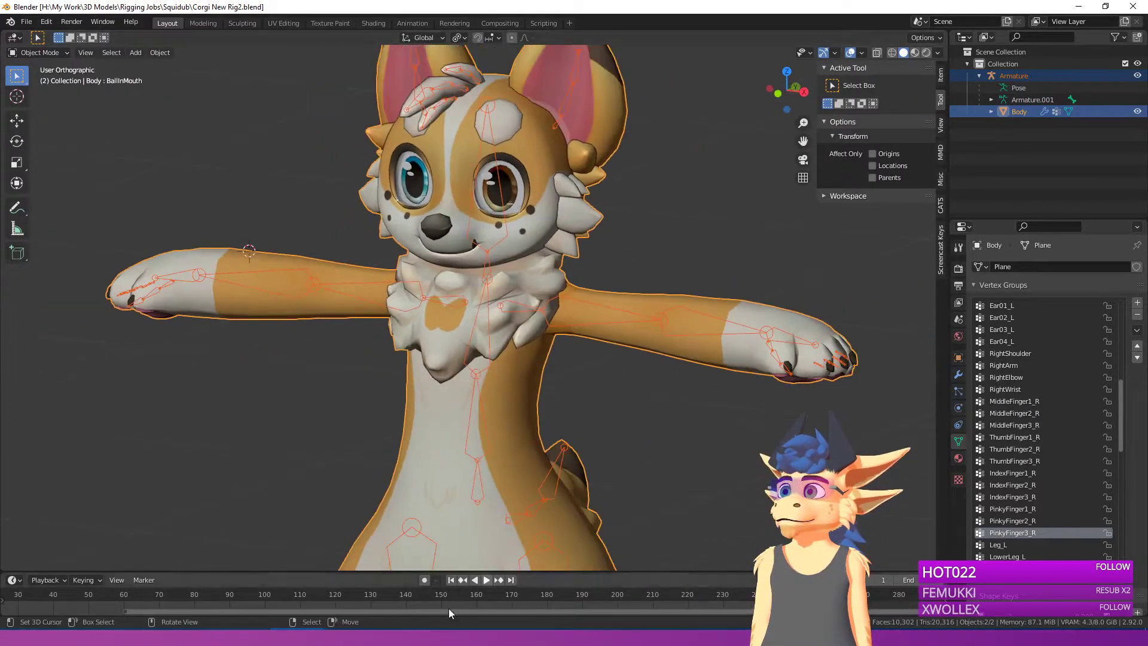
Step: Switch back to Unity and review the avatar's left hand, head and body bone mappings
{"action": "left_click", "coordinate": [188, 637]}
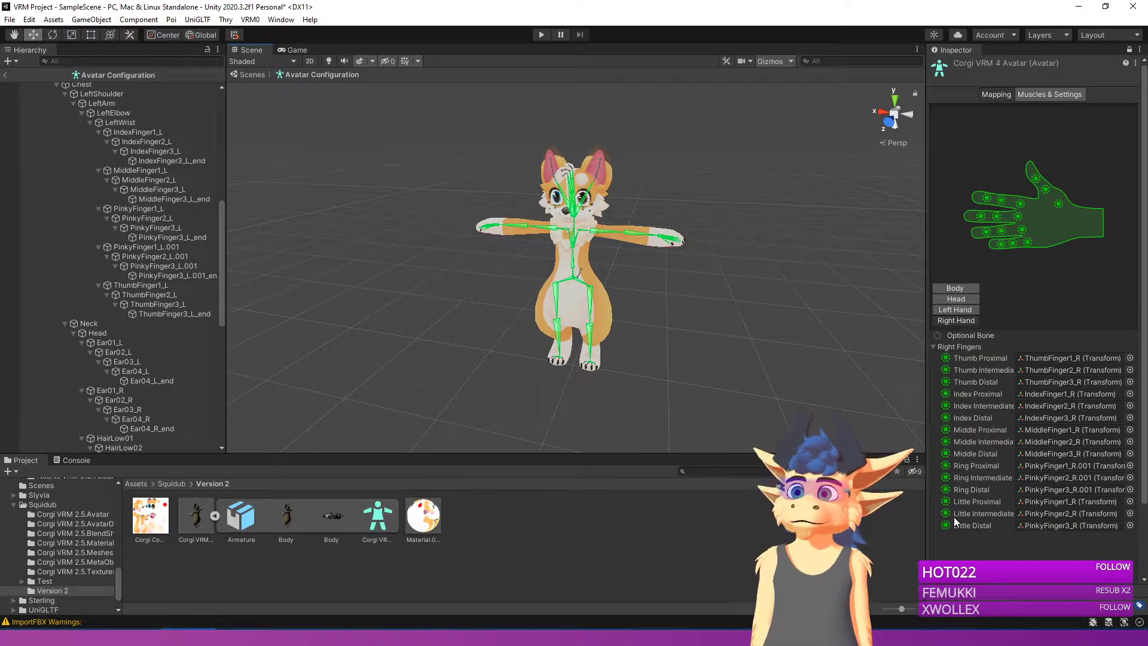
{"action": "left_click", "coordinate": [941, 310]}
{"action": "left_click", "coordinate": [949, 289]}
{"action": "left_click", "coordinate": [955, 297]}
{"action": "left_click", "coordinate": [955, 289]}
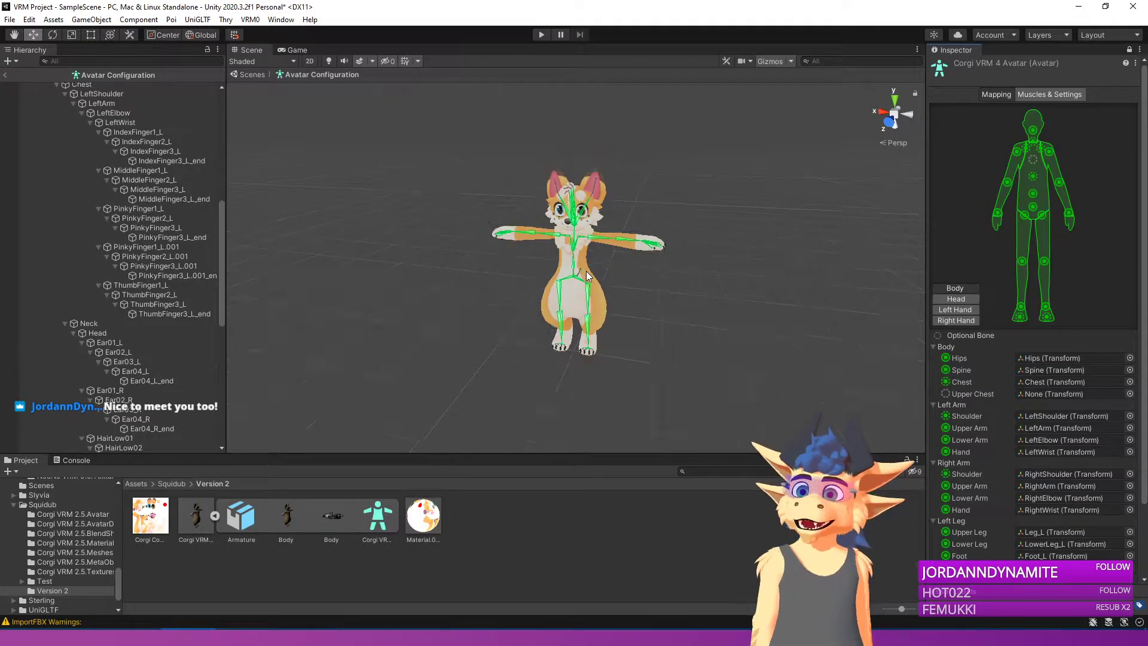
Step: Examine the corgi model and its mapped skeleton from near and far in the scene
{"action": "scroll", "coordinate": [642, 291], "scroll_direction": "up", "scroll_amount": 8}
{"action": "scroll", "coordinate": [654, 293], "scroll_direction": "down", "scroll_amount": 4}
{"action": "mouse_move", "coordinate": [655, 293]}
{"action": "right_mouse_down"}
{"action": "mouse_move", "coordinate": [618, 294]}
{"action": "mouse_move", "coordinate": [757, 204]}
{"action": "mouse_move", "coordinate": [685, 211]}
{"action": "mouse_move", "coordinate": [675, 236]}
{"action": "mouse_move", "coordinate": [673, 215]}
{"action": "mouse_move", "coordinate": [649, 273]}
{"action": "right_mouse_up"}
{"action": "key", "text": "w"}
{"action": "key", "text": "s"}
{"action": "key", "text": "w"}
{"action": "key", "text": "s"}
{"action": "key", "text": "w"}
{"action": "key", "text": "e"}
{"action": "key", "text": "w"}
{"action": "key", "text": "s"}
{"action": "scroll", "coordinate": [997, 511], "scroll_direction": "down", "scroll_amount": 3}
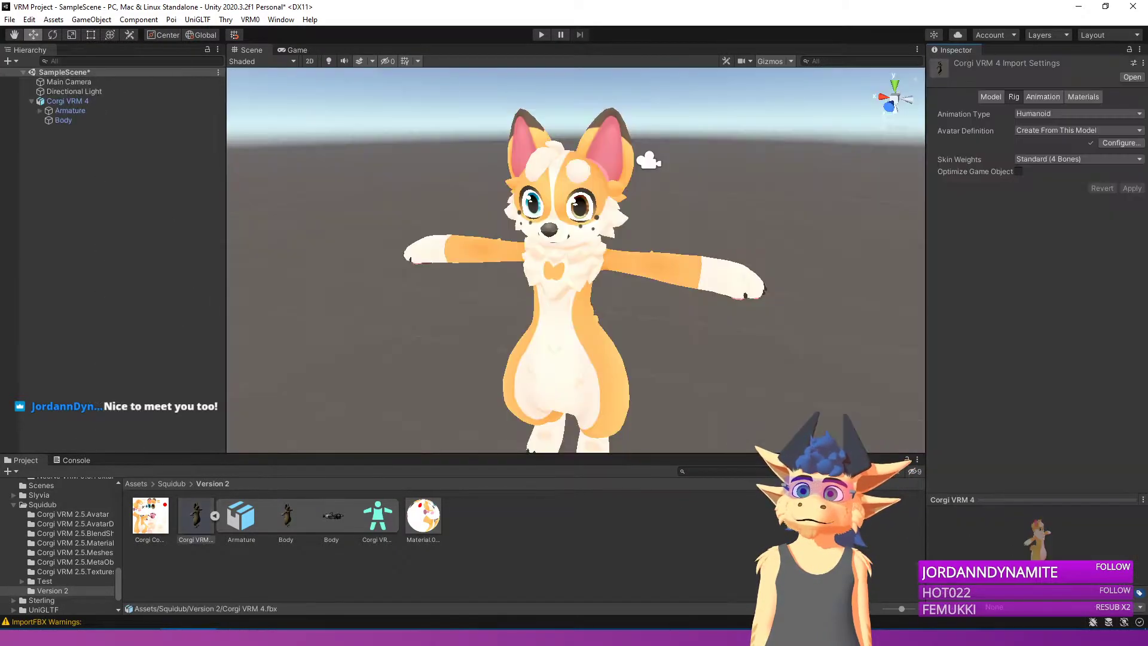
Step: Enable Legacy Blend Shape Normals in the model import settings of Corgi VRM 4
{"action": "left_click", "coordinate": [990, 96]}
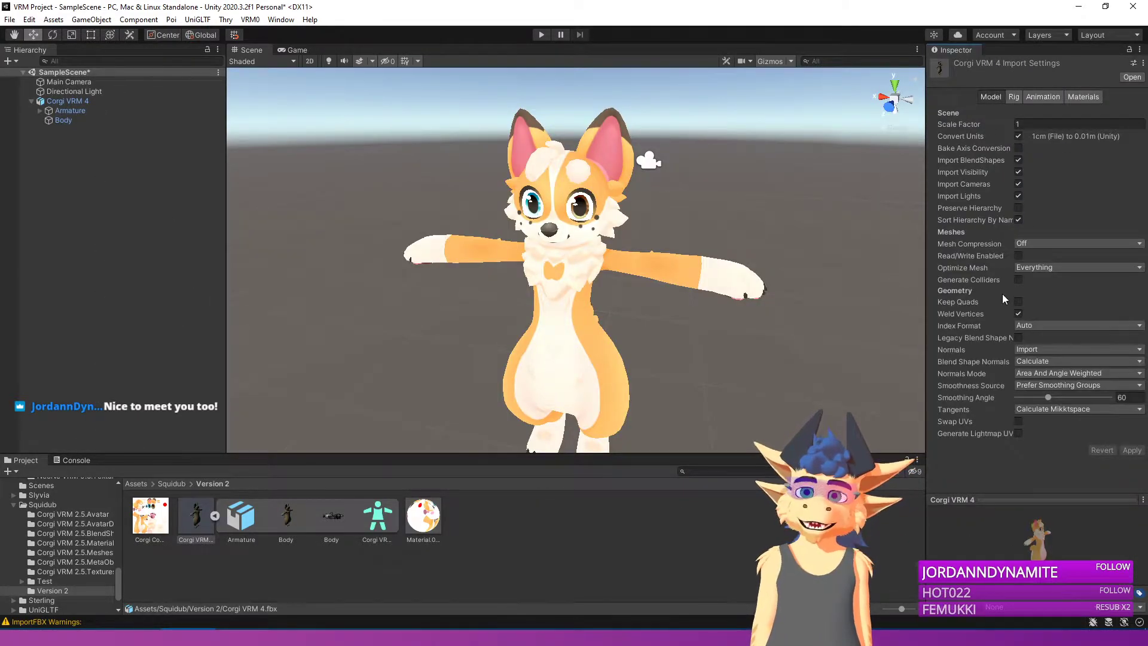
{"action": "left_click", "coordinate": [1018, 337]}
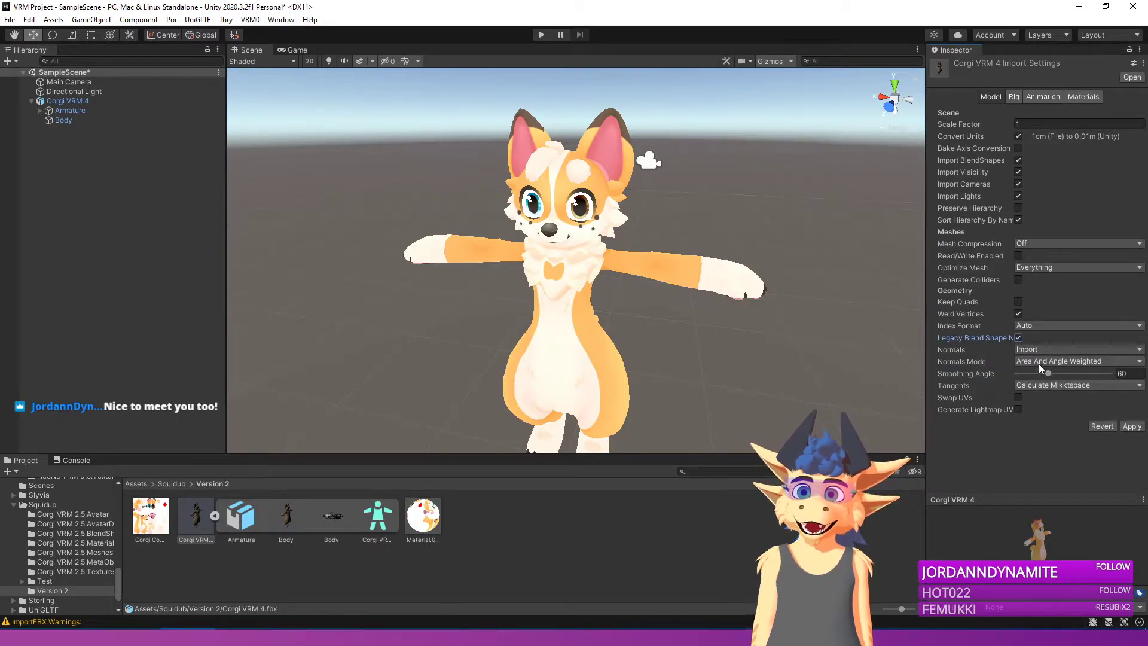
Step: Set the Corgi VRM 4 import's Normals Mode to Area Weighted and apply the import settings
{"action": "left_click", "coordinate": [1043, 361]}
{"action": "left_click", "coordinate": [1055, 401]}
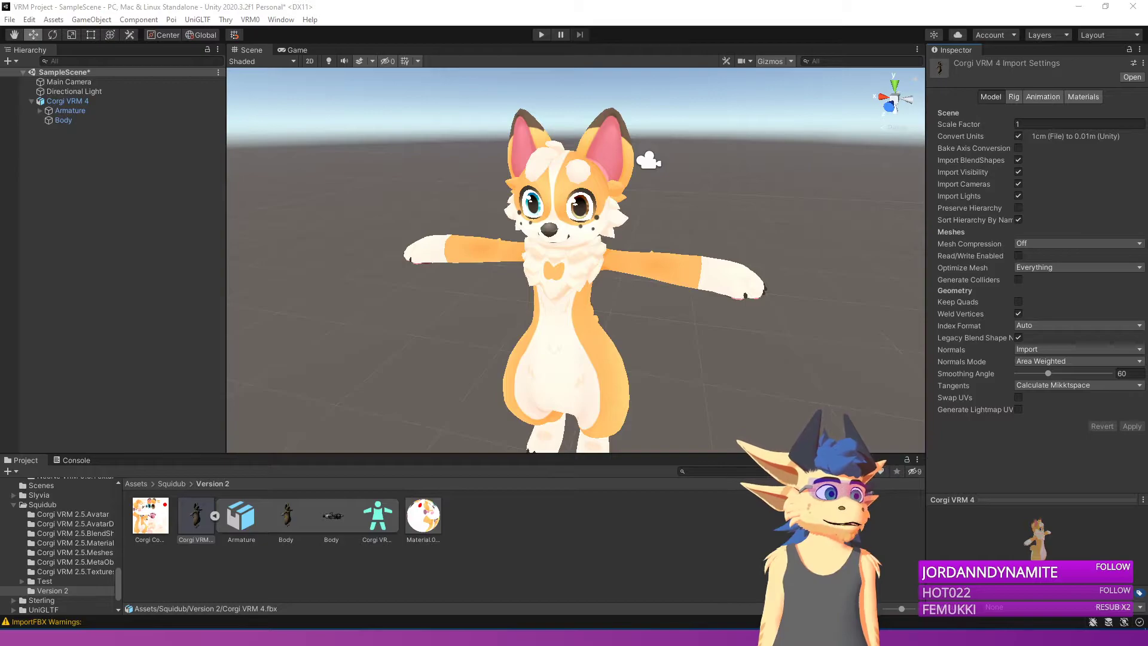
Step: Examine the shading of the reimported corgi model up close and from a distance in the scene
{"action": "scroll", "coordinate": [533, 263], "scroll_direction": "down", "scroll_amount": 2}
{"action": "scroll", "coordinate": [532, 263], "scroll_direction": "up", "scroll_amount": 2}
{"action": "mouse_move", "coordinate": [591, 266]}
{"action": "right_mouse_down"}
{"action": "mouse_move", "coordinate": [597, 277]}
{"action": "mouse_move", "coordinate": [597, 266]}
{"action": "mouse_move", "coordinate": [569, 270]}
{"action": "right_mouse_up"}
{"action": "key", "text": "s"}
{"action": "key", "text": "w"}
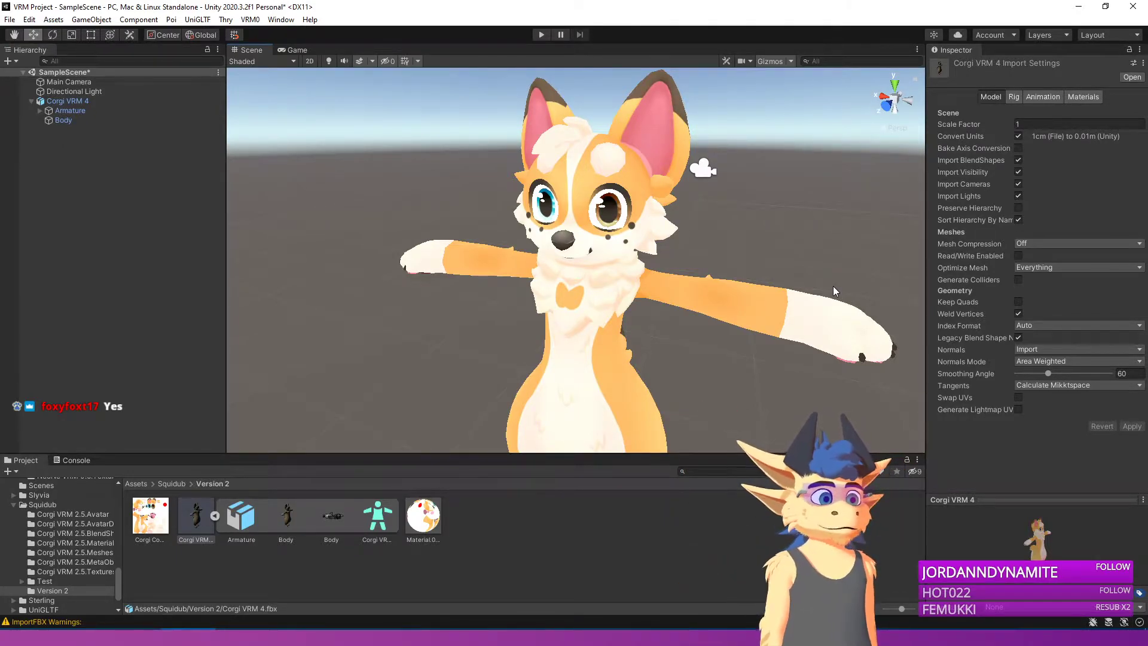
{"action": "scroll", "coordinate": [725, 239], "scroll_direction": "down", "scroll_amount": 5}
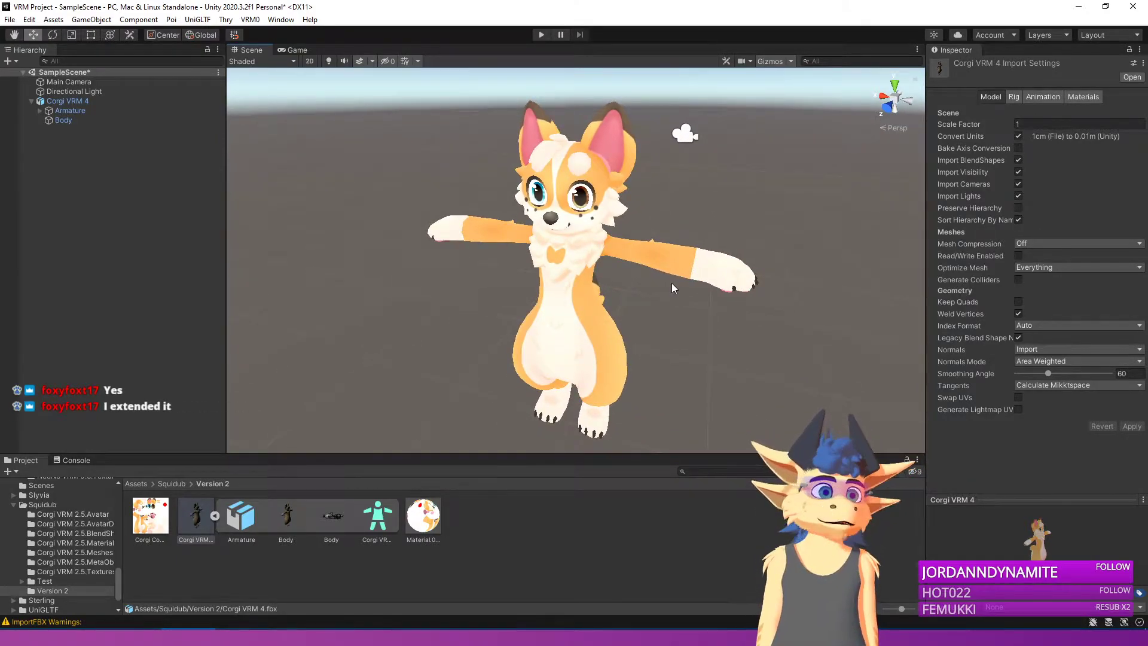
{"action": "left_click", "coordinate": [713, 346]}
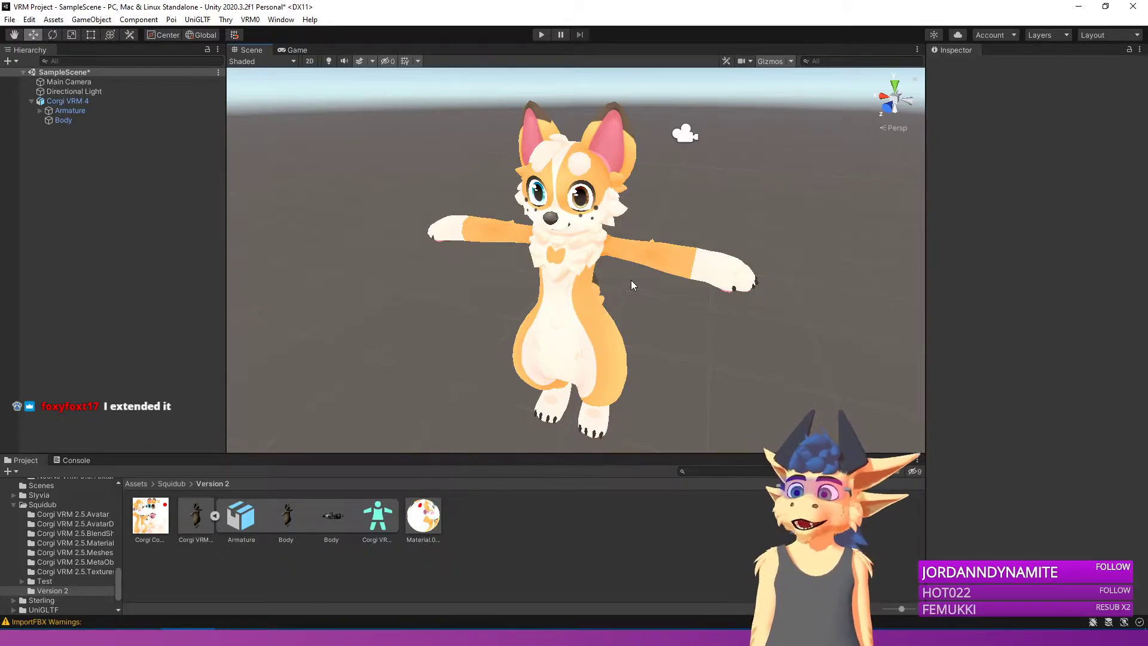
{"action": "right_click_drag", "start_coordinate": [501, 254], "coordinate": [489, 250]}
Step: Select the Corgi VRM 4 model, open the UniVRM-0.66.0 exporter for it, and switch the exporter's language to En
{"action": "left_click", "coordinate": [670, 264]}
{"action": "right_click_drag", "start_coordinate": [693, 288], "coordinate": [710, 269]}
{"action": "key", "text": "w"}
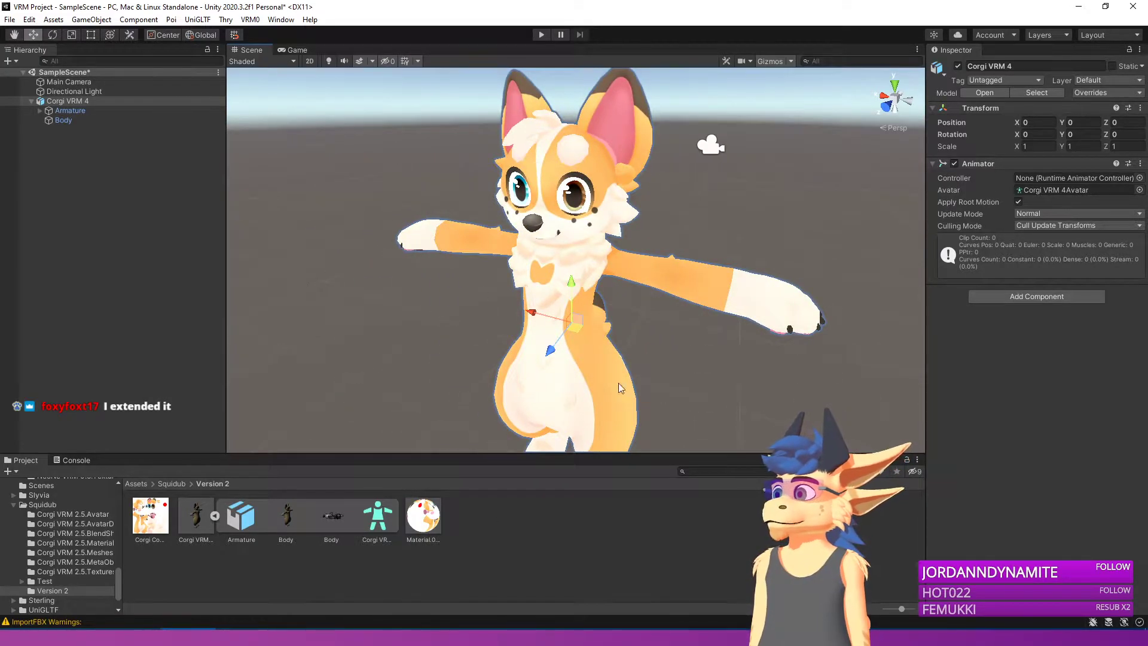
{"action": "left_click", "coordinate": [250, 19]}
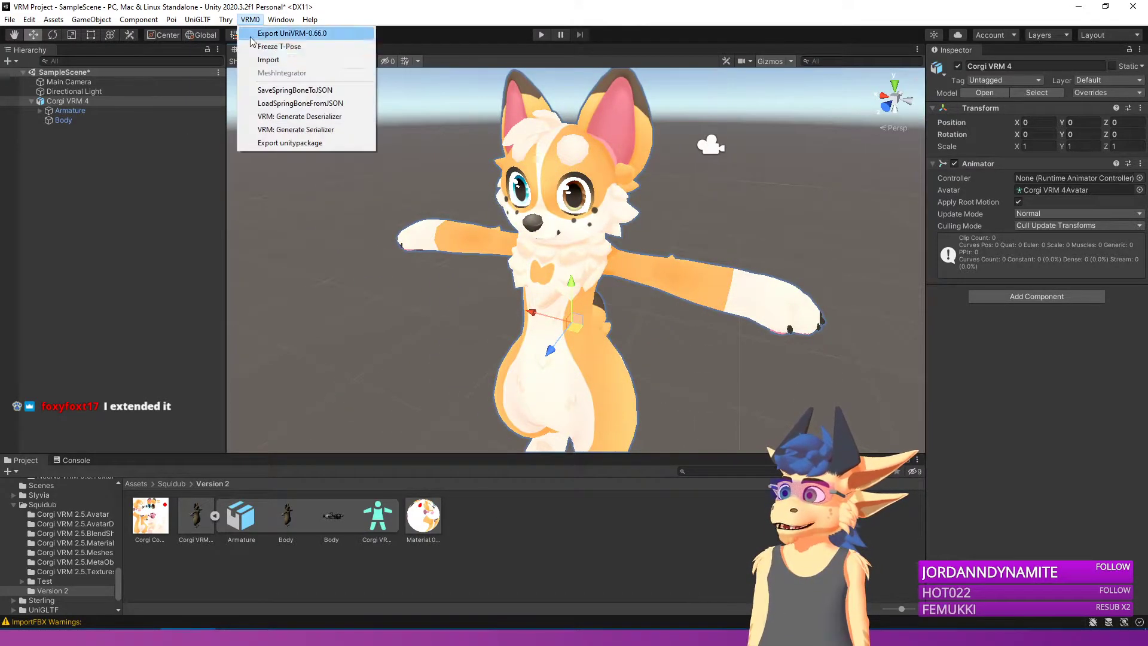
{"action": "left_click", "coordinate": [284, 34]}
{"action": "left_click", "coordinate": [573, 424]}
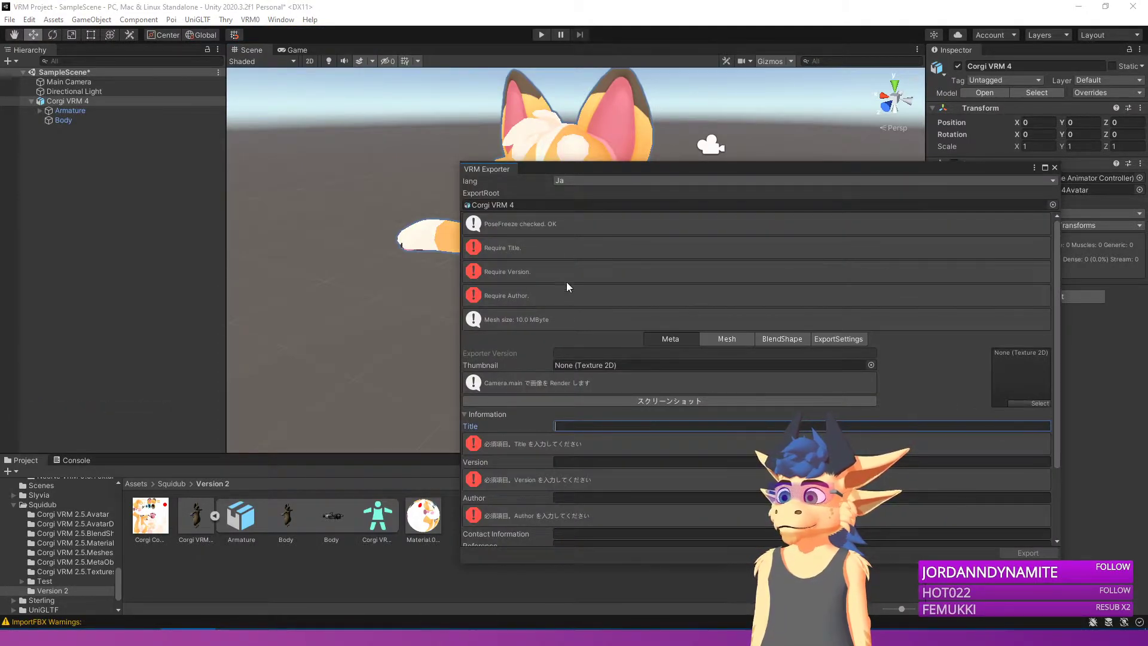
{"action": "left_click", "coordinate": [572, 182]}
{"action": "left_click", "coordinate": [577, 207]}
Step: Fill in the export metadata with title Corgi, version 4.0 and the author's name
{"action": "left_click", "coordinate": [562, 425]}
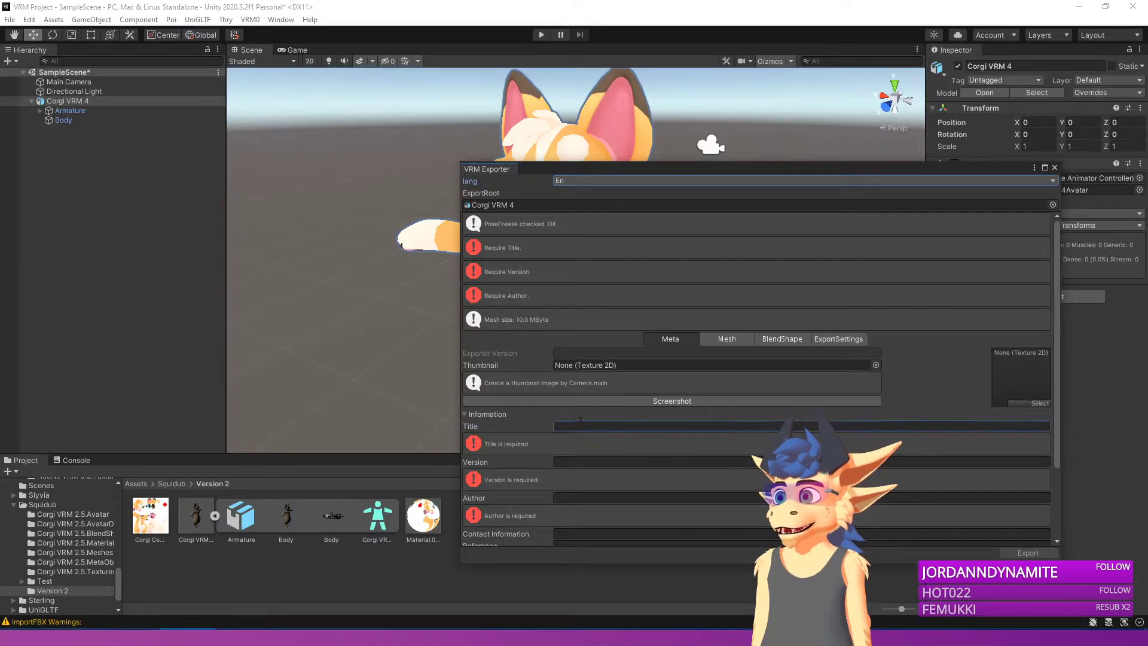
{"action": "type", "text": "Corgi"}
{"action": "key", "text": "Tab"}
{"action": "type", "text": "4.0"}
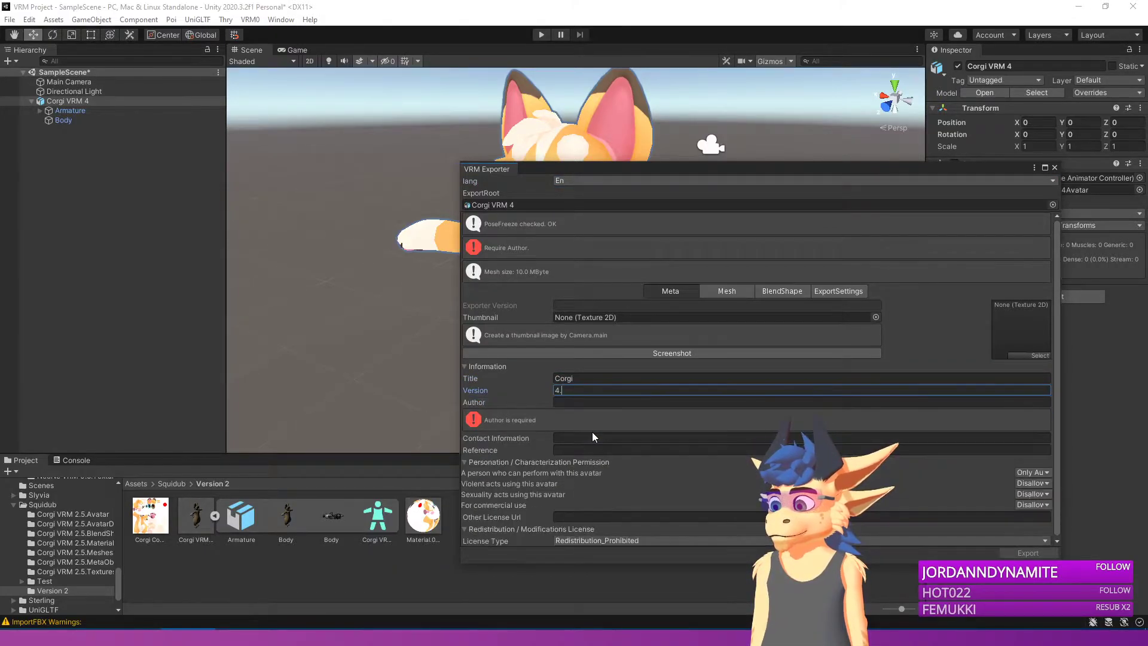
{"action": "key", "text": "Tab"}
{"action": "type", "text": "Pillow"}
{"action": "key", "text": "Tab"}
{"action": "key", "text": "Tab"}
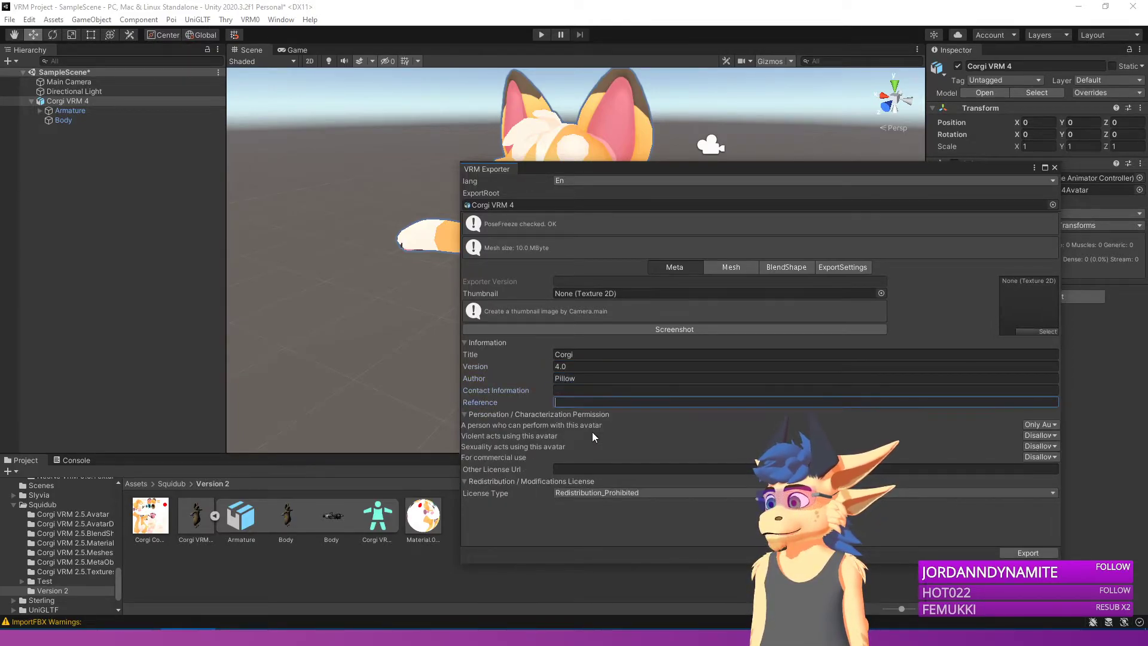
Step: Allow commercial use of the avatar, and check the exporter's export settings and blend shape options
{"action": "left_click", "coordinate": [1040, 457]}
{"action": "left_click", "coordinate": [1052, 482]}
{"action": "left_click", "coordinate": [837, 268]}
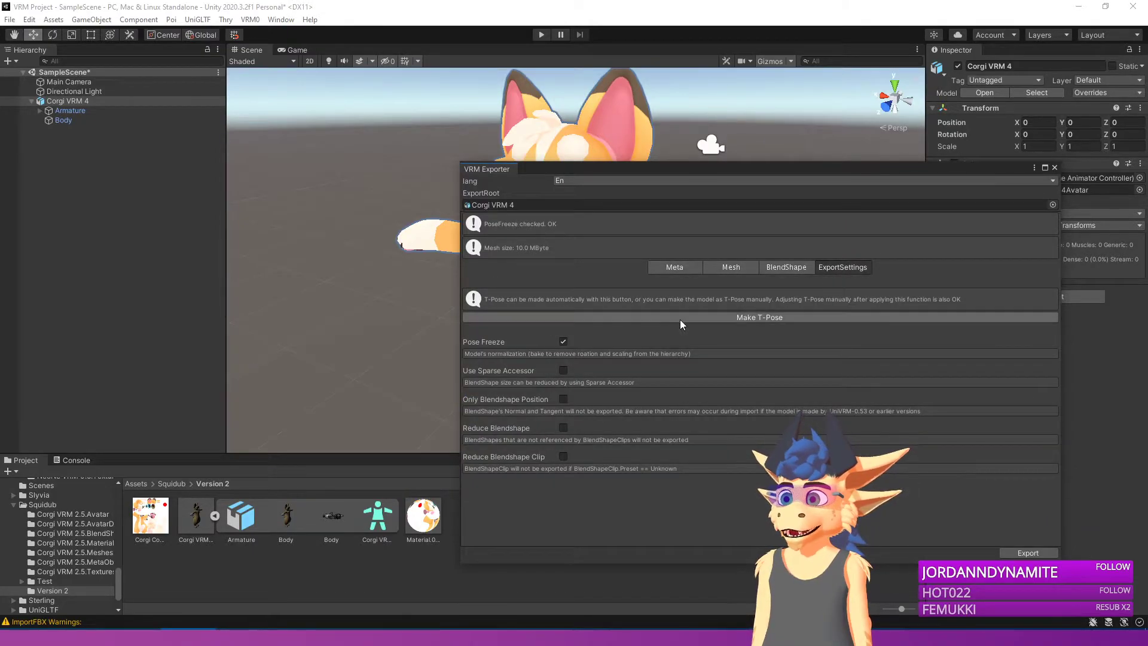
{"action": "left_click", "coordinate": [767, 271]}
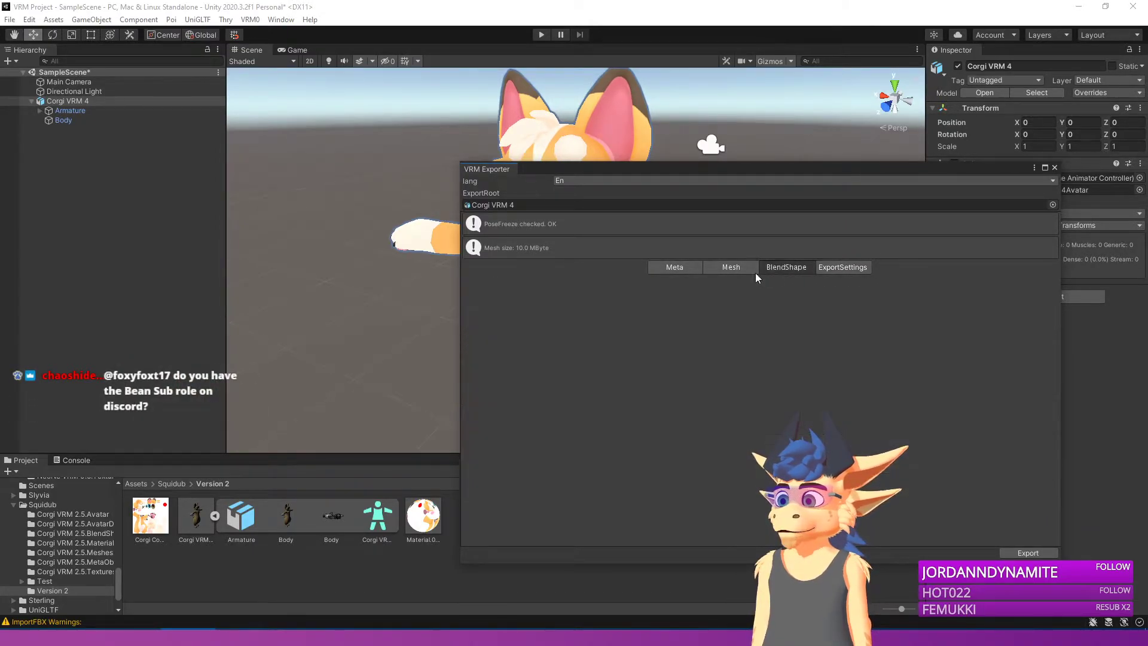
{"action": "left_click", "coordinate": [680, 268]}
Step: Start the VRM export and browse to the My Work > 3D Models > Rigging Jobs > Squidub folder on Artwork (H:)
{"action": "left_click", "coordinate": [1025, 552]}
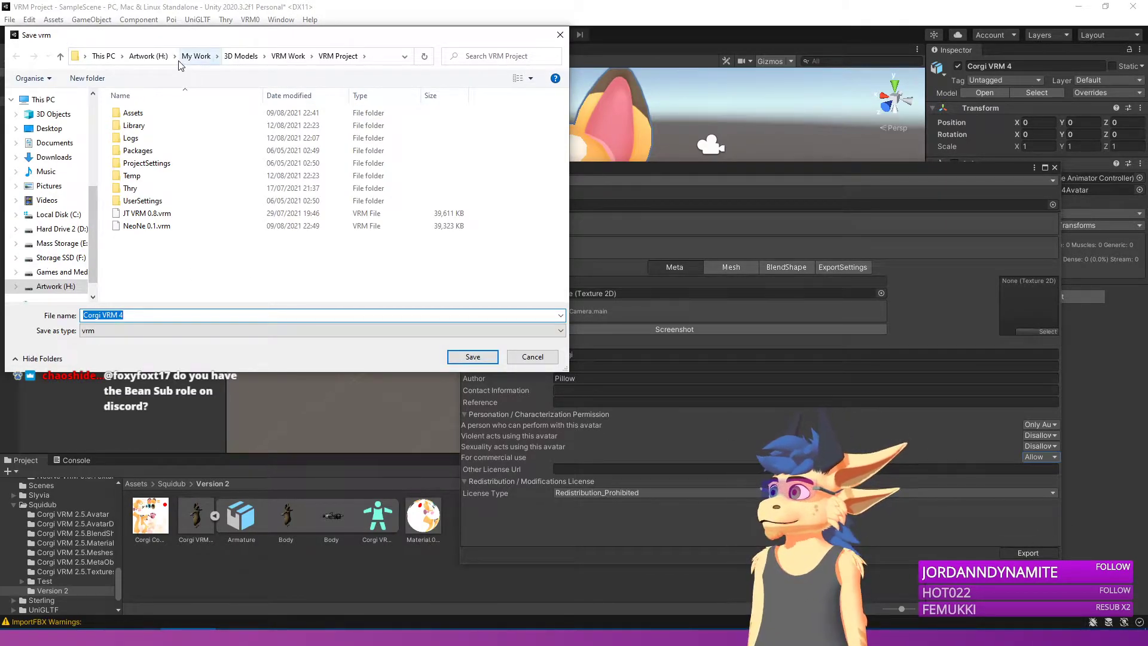
{"action": "left_click", "coordinate": [148, 55]}
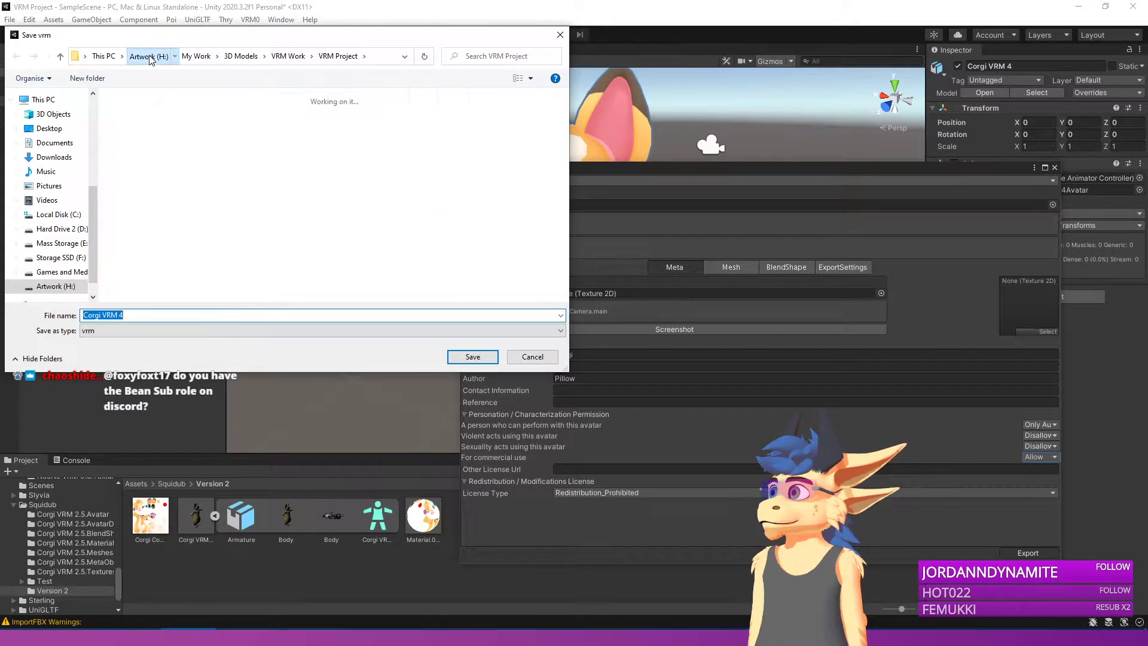
{"action": "left_click", "coordinate": [103, 55]}
{"action": "scroll", "coordinate": [44, 263], "scroll_direction": "down", "scroll_amount": 1}
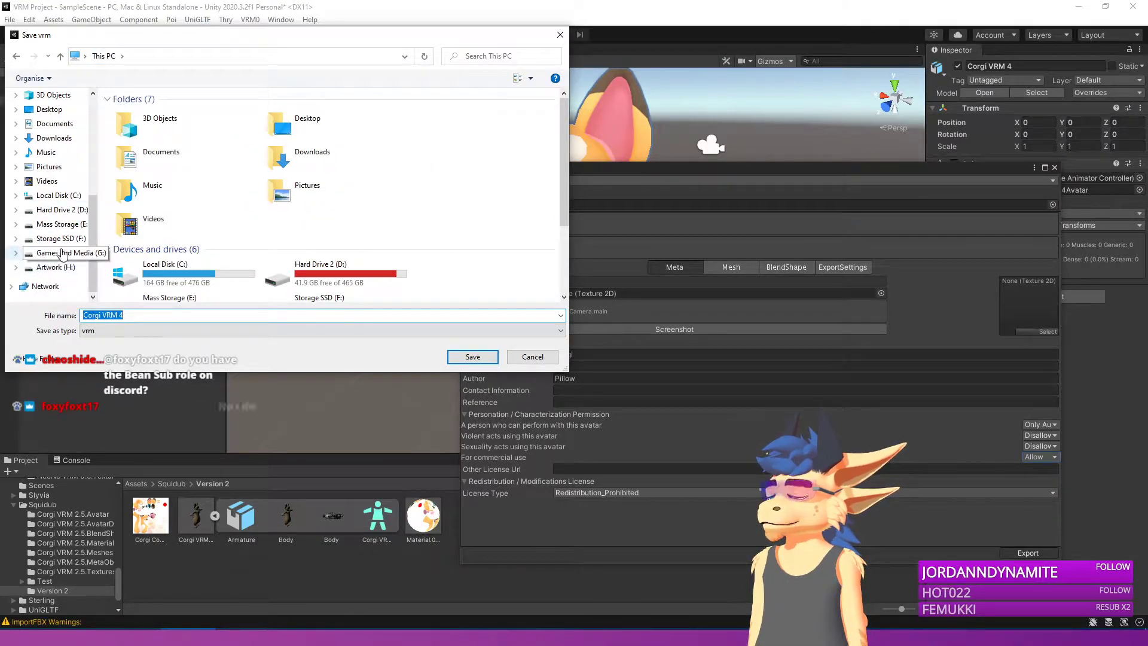
{"action": "left_click", "coordinate": [55, 267]}
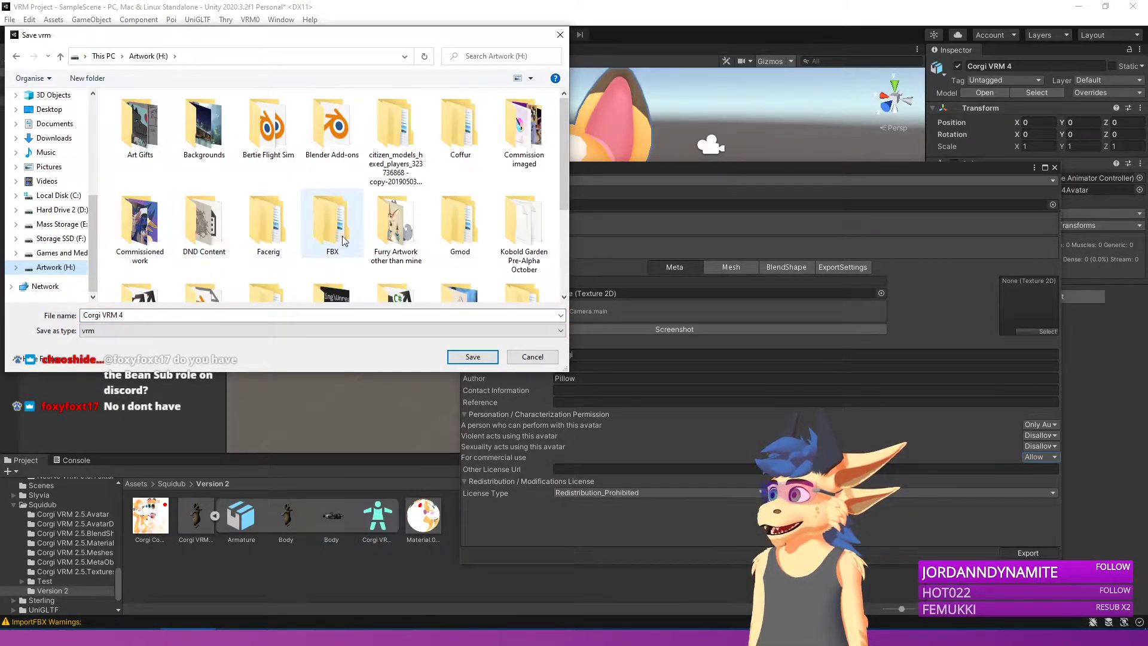
{"action": "scroll", "coordinate": [306, 250], "scroll_direction": "down", "scroll_amount": 1}
{"action": "scroll", "coordinate": [306, 250], "scroll_direction": "down", "scroll_amount": 1}
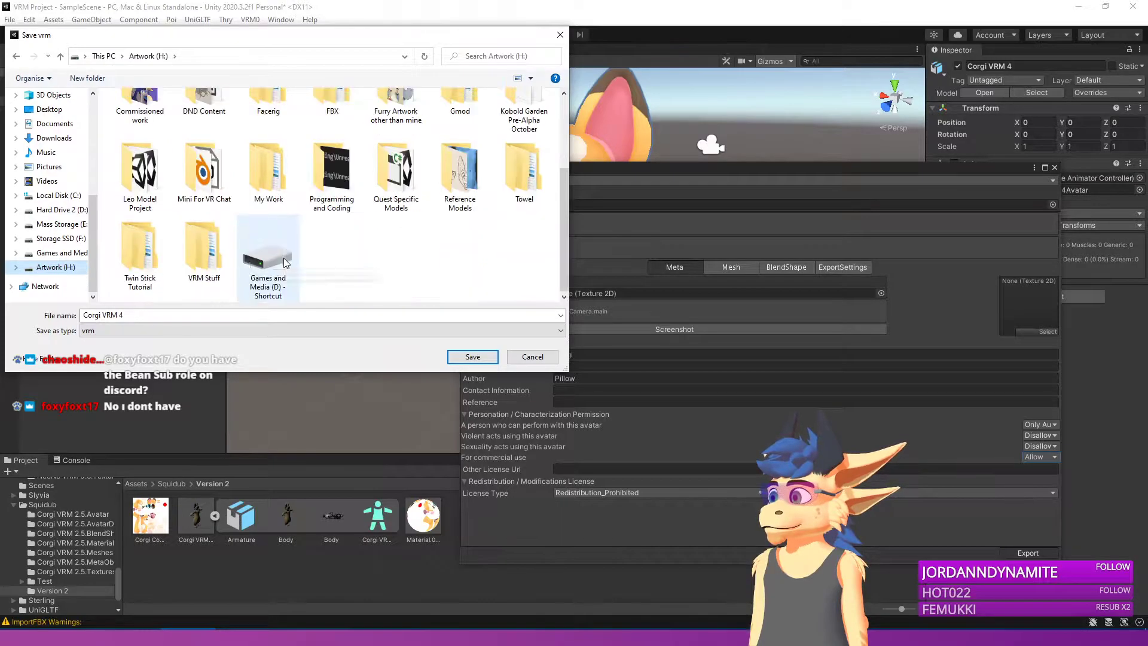
{"action": "double_click", "coordinate": [267, 176]}
{"action": "double_click", "coordinate": [144, 127]}
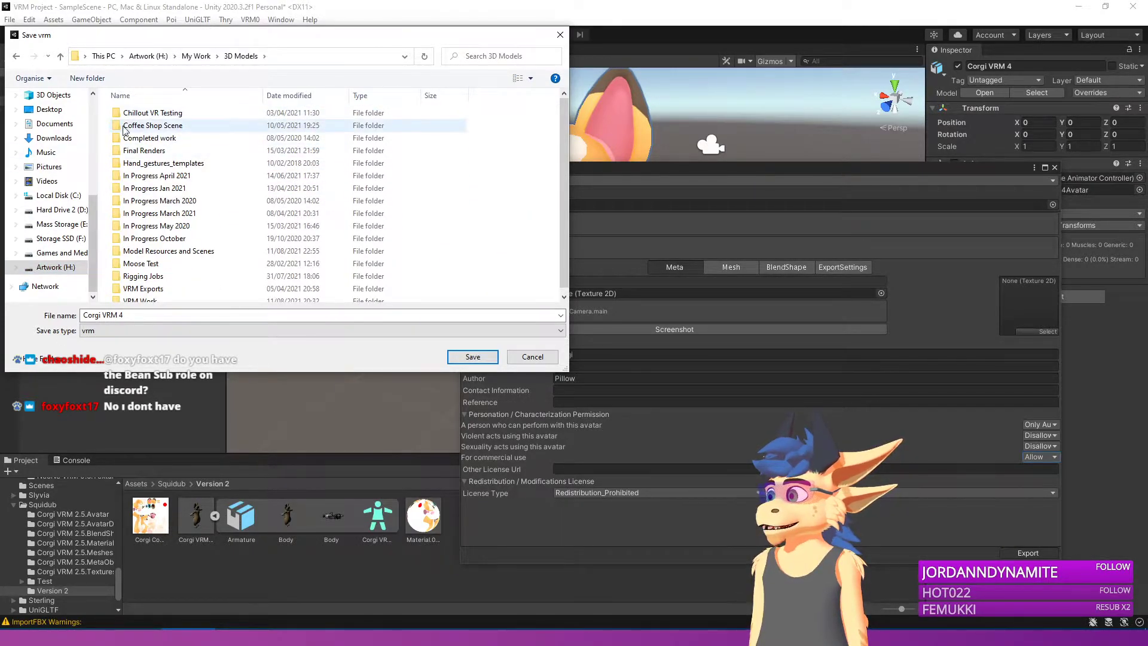
{"action": "double_click", "coordinate": [164, 276]}
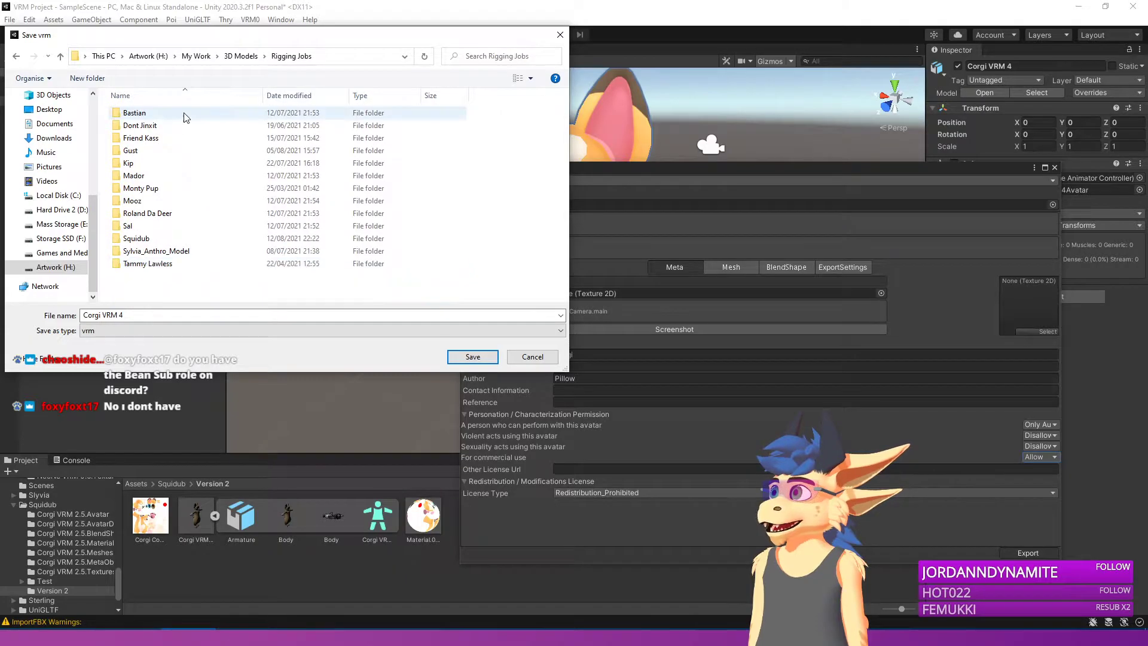
{"action": "double_click", "coordinate": [137, 238]}
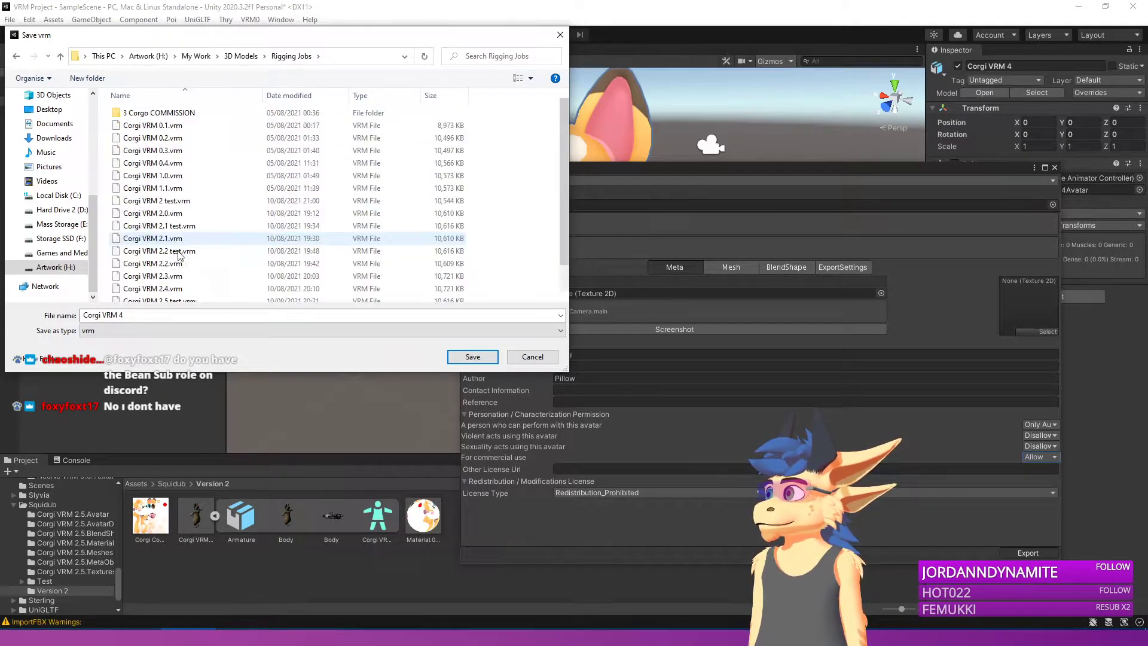
Step: Save the exported VRM file as Corgi VRM 4 in the Squidub folder
{"action": "scroll", "coordinate": [216, 264], "scroll_direction": "down", "scroll_amount": 1}
{"action": "left_click", "coordinate": [166, 315]}
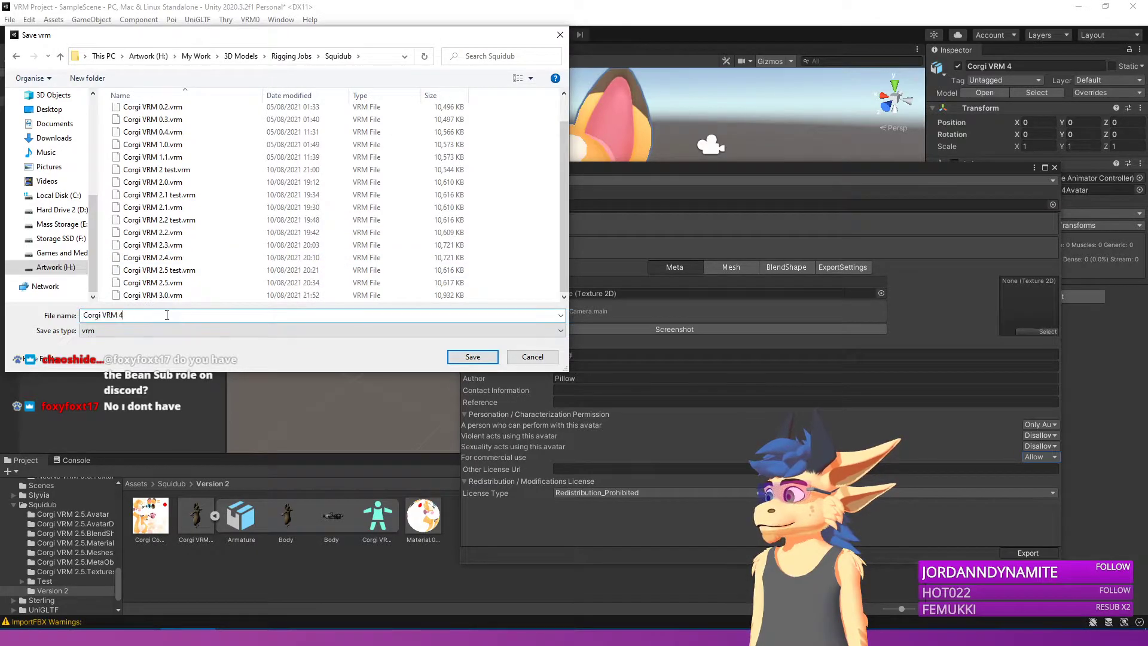
{"action": "key", "text": "Return"}
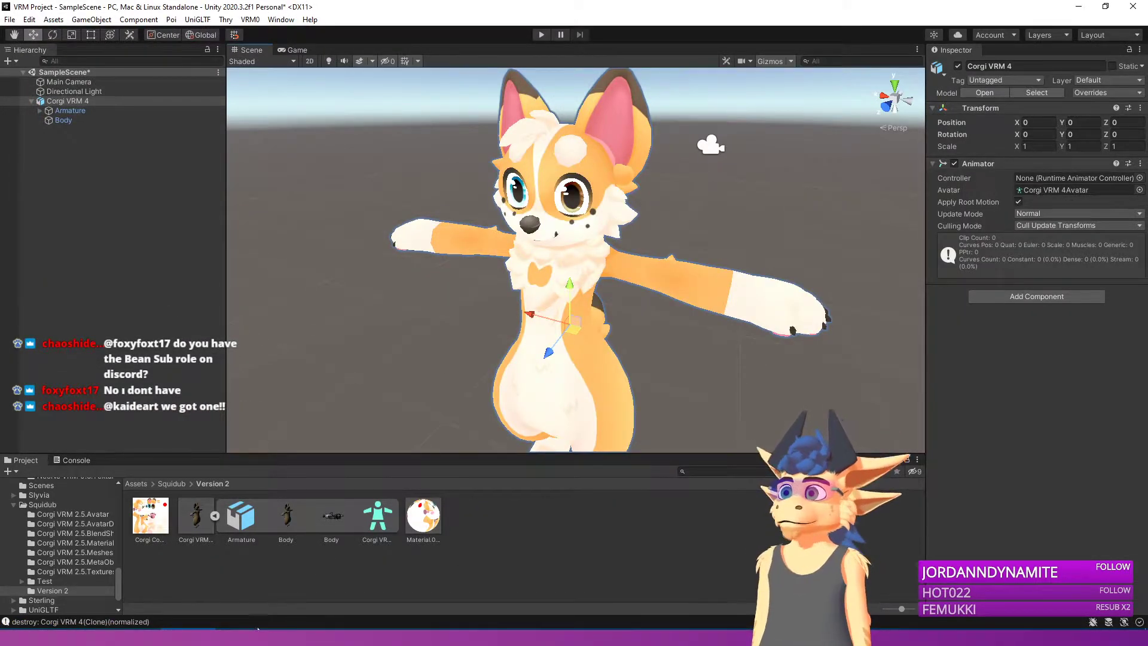
Step: Switch to VSeeFace and start adding a new avatar to its avatar selection
{"action": "left_click", "coordinate": [121, 629]}
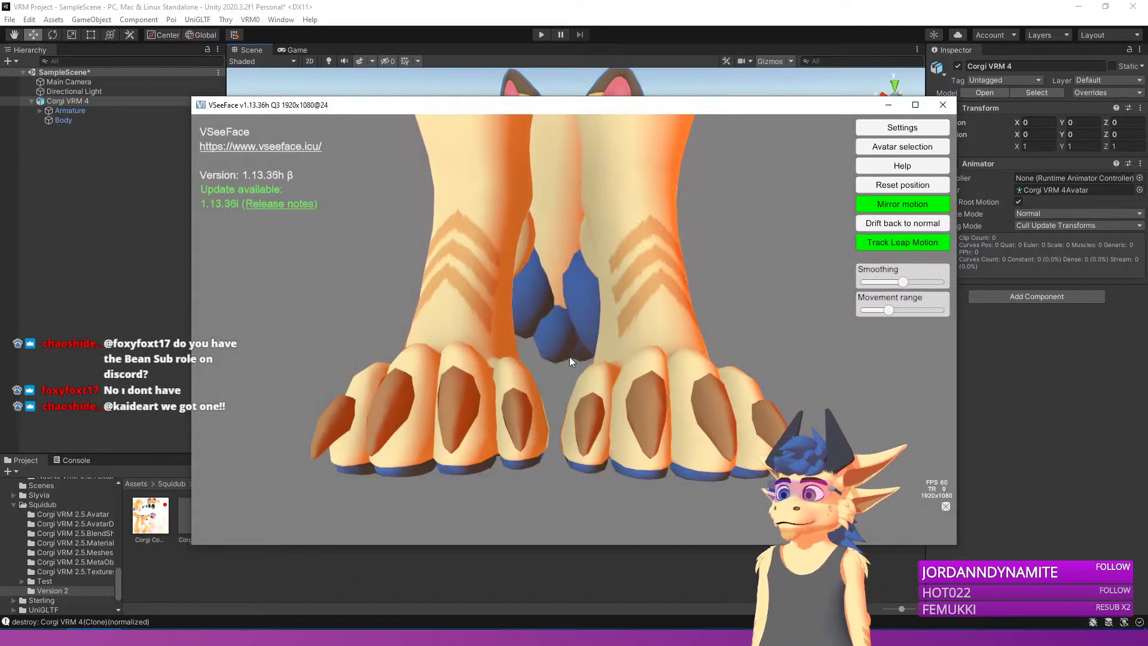
{"action": "left_click", "coordinate": [891, 144]}
{"action": "scroll", "coordinate": [562, 311], "scroll_direction": "down", "scroll_amount": 5}
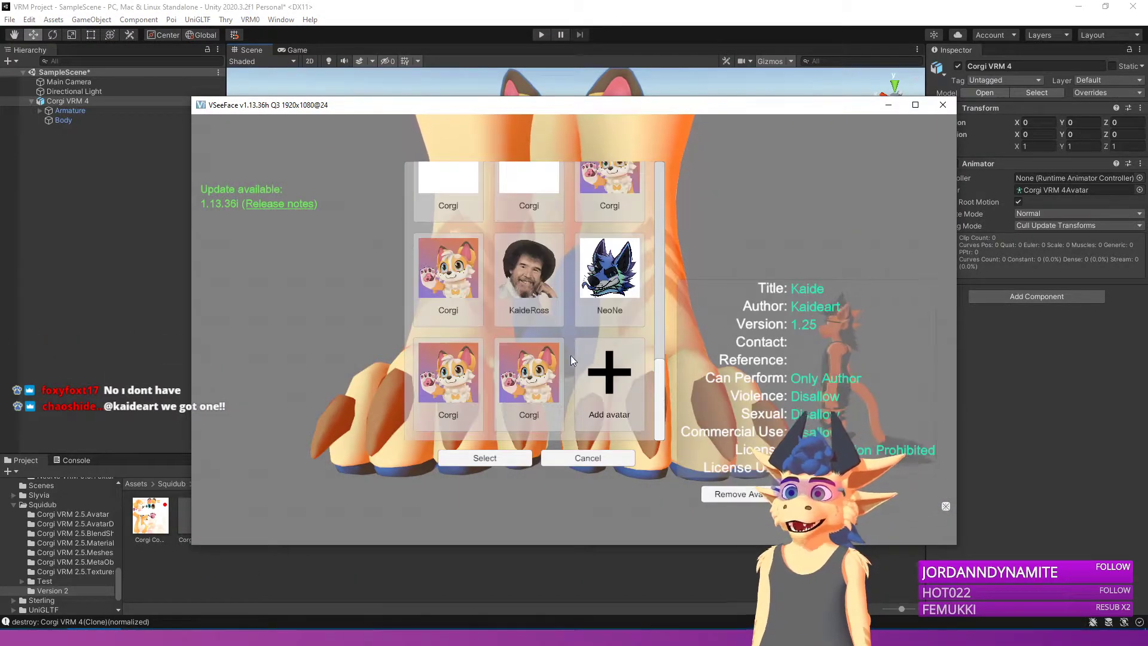
{"action": "left_click", "coordinate": [609, 377]}
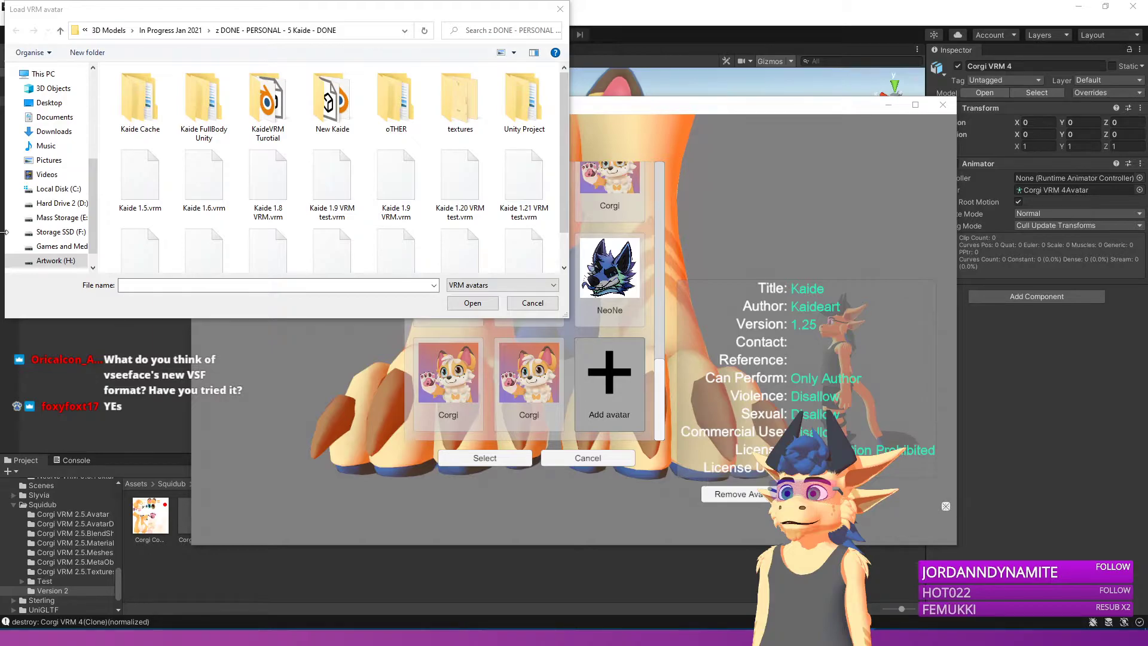
Step: Load the newly exported Corgi VRM file from the 3D Models > Rigging Jobs > Squidub folder
{"action": "left_click", "coordinate": [179, 31]}
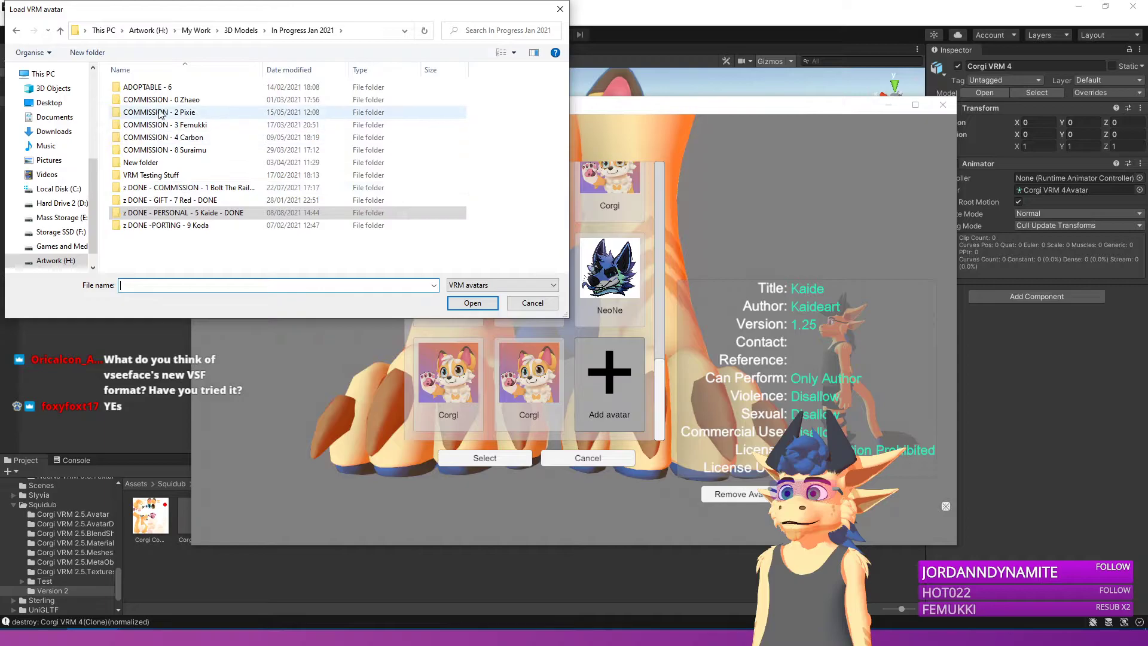
{"action": "left_click", "coordinate": [241, 30]}
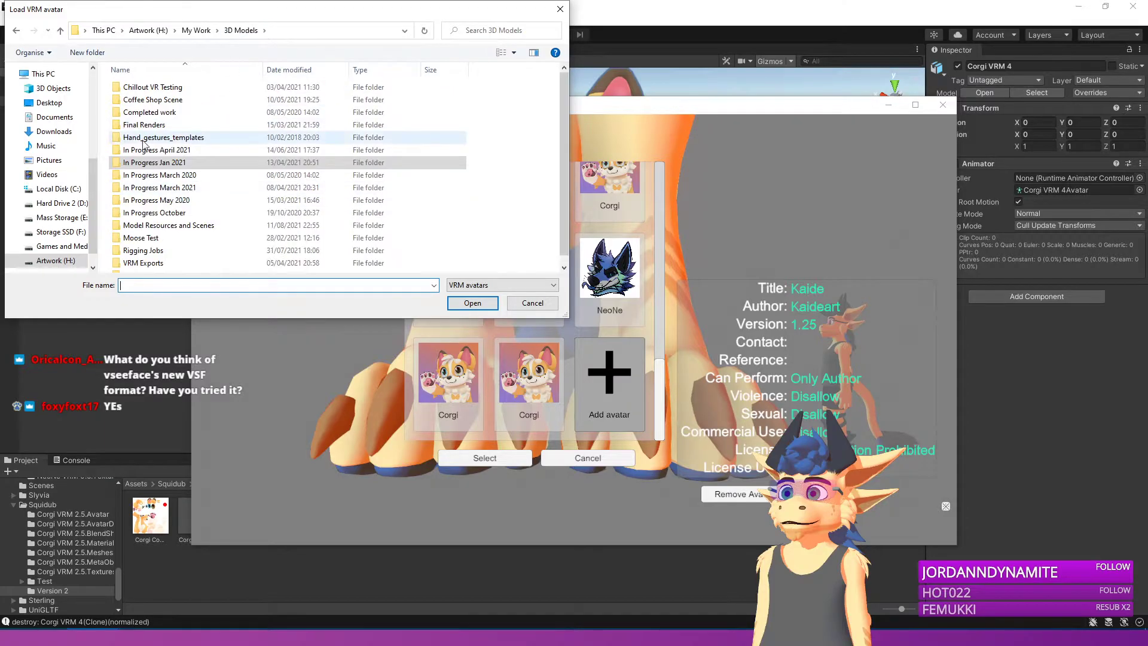
{"action": "left_click", "coordinate": [154, 242]}
{"action": "double_click", "coordinate": [154, 242]}
{"action": "key", "text": "alt+Left"}
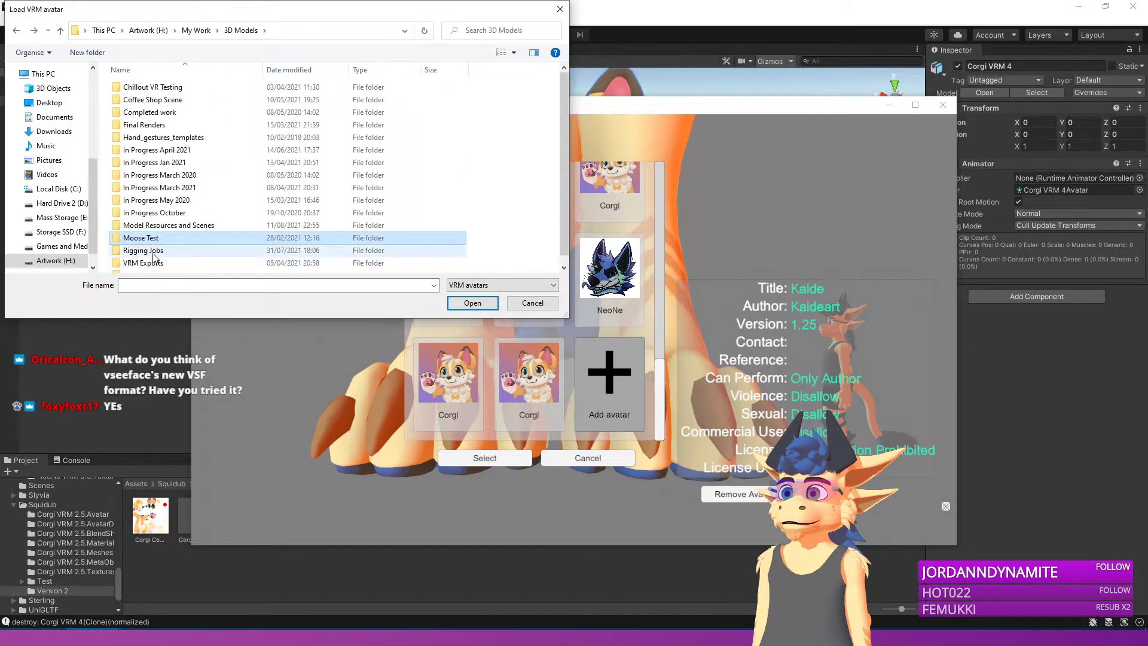
{"action": "double_click", "coordinate": [153, 252]}
{"action": "double_click", "coordinate": [302, 199]}
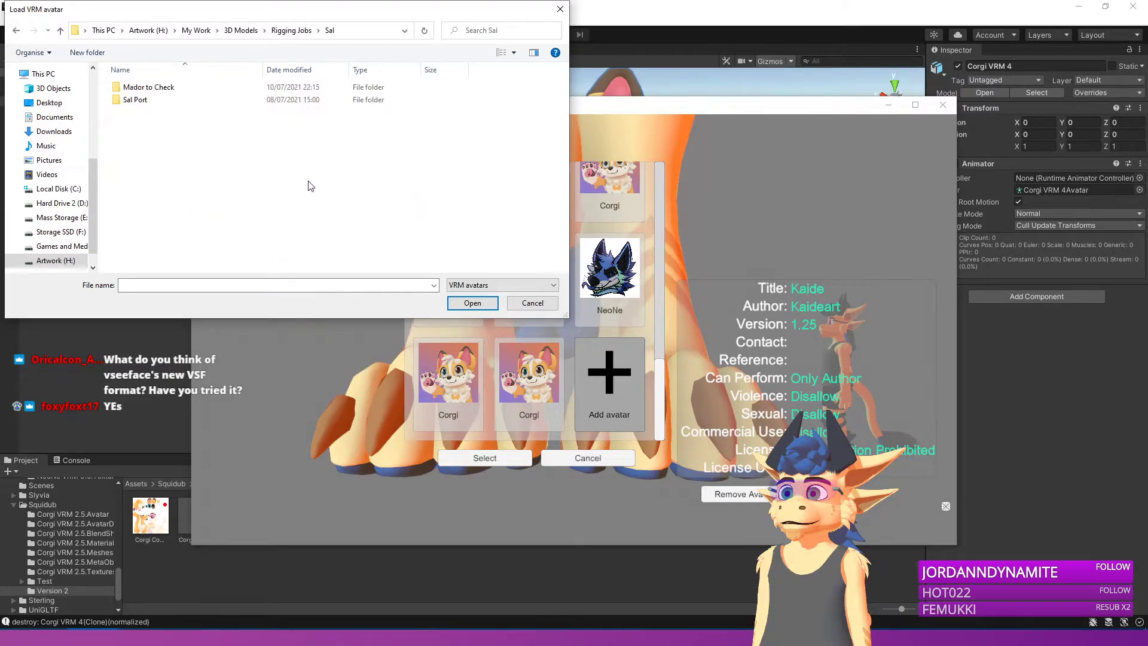
{"action": "key", "text": "alt+Left"}
{"action": "double_click", "coordinate": [141, 213]}
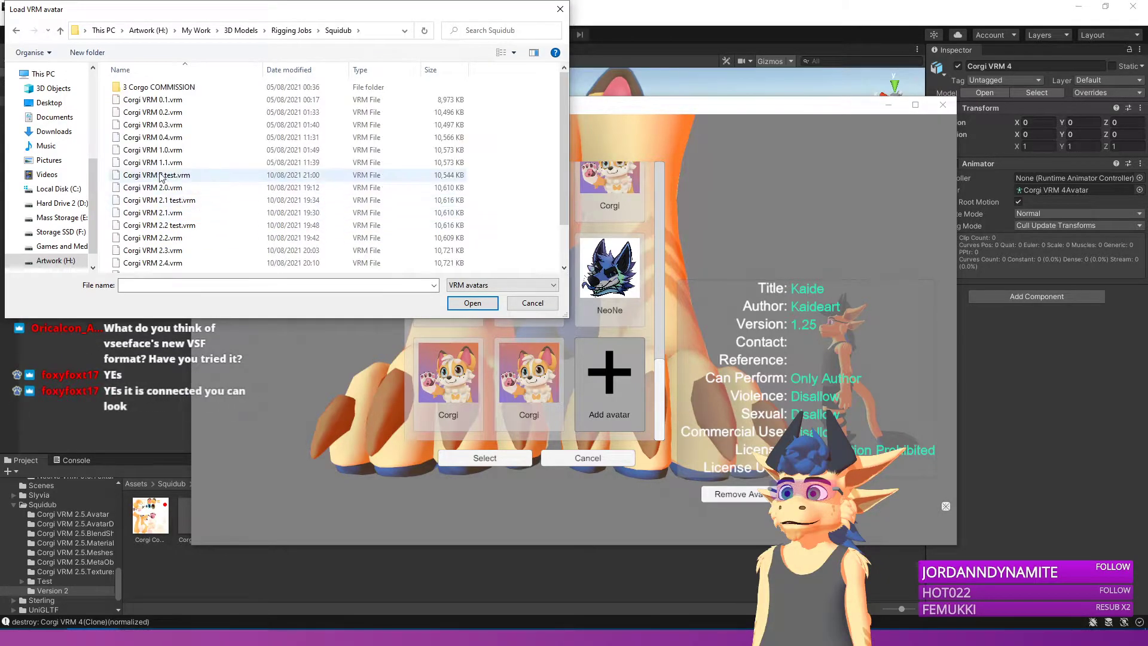
{"action": "scroll", "coordinate": [165, 184], "scroll_direction": "down", "scroll_amount": 3}
{"action": "double_click", "coordinate": [173, 258]}
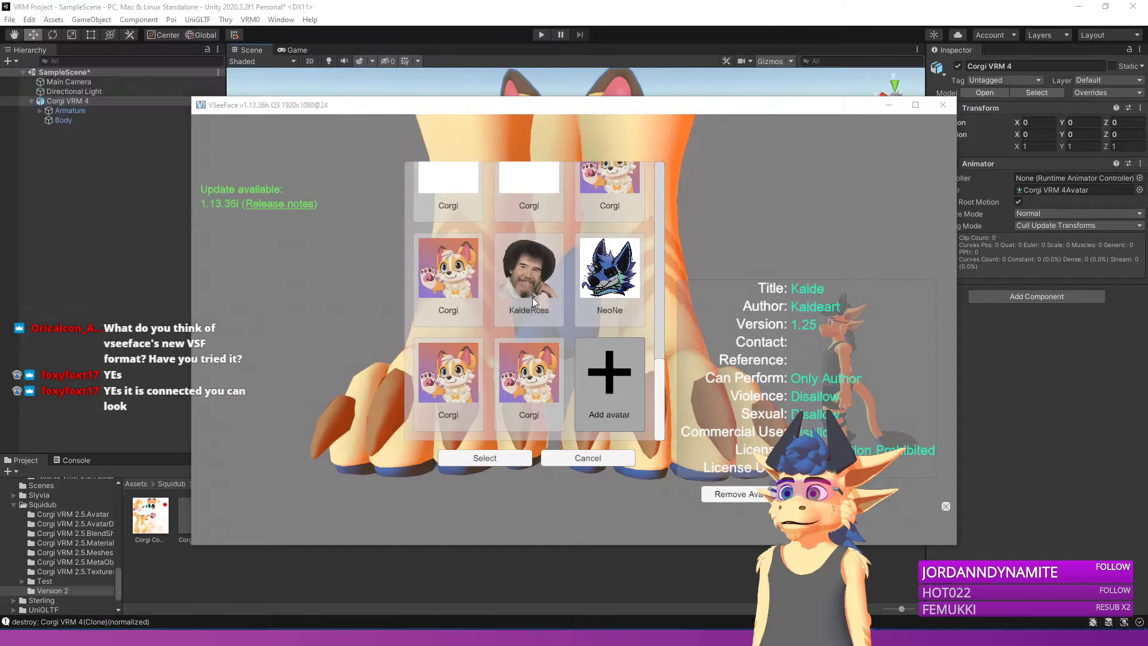
Step: Reopen the avatar selection and make the newly added Corgi avatar without a thumbnail the active one
{"action": "left_click", "coordinate": [544, 458]}
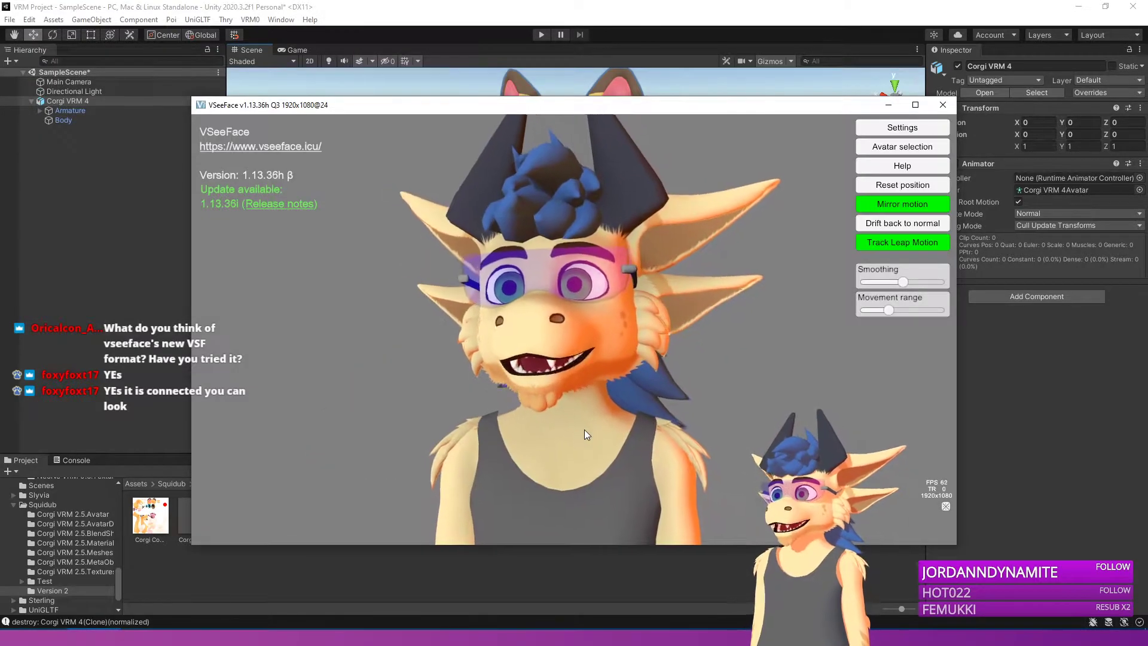
{"action": "left_click", "coordinate": [885, 146]}
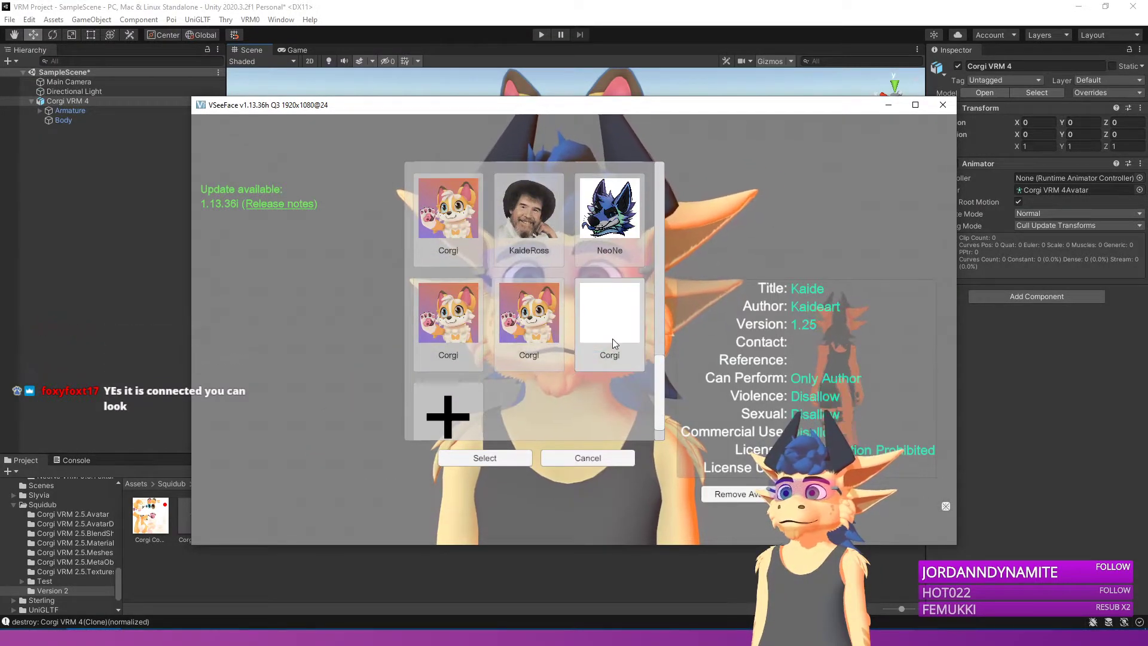
{"action": "left_click", "coordinate": [496, 457]}
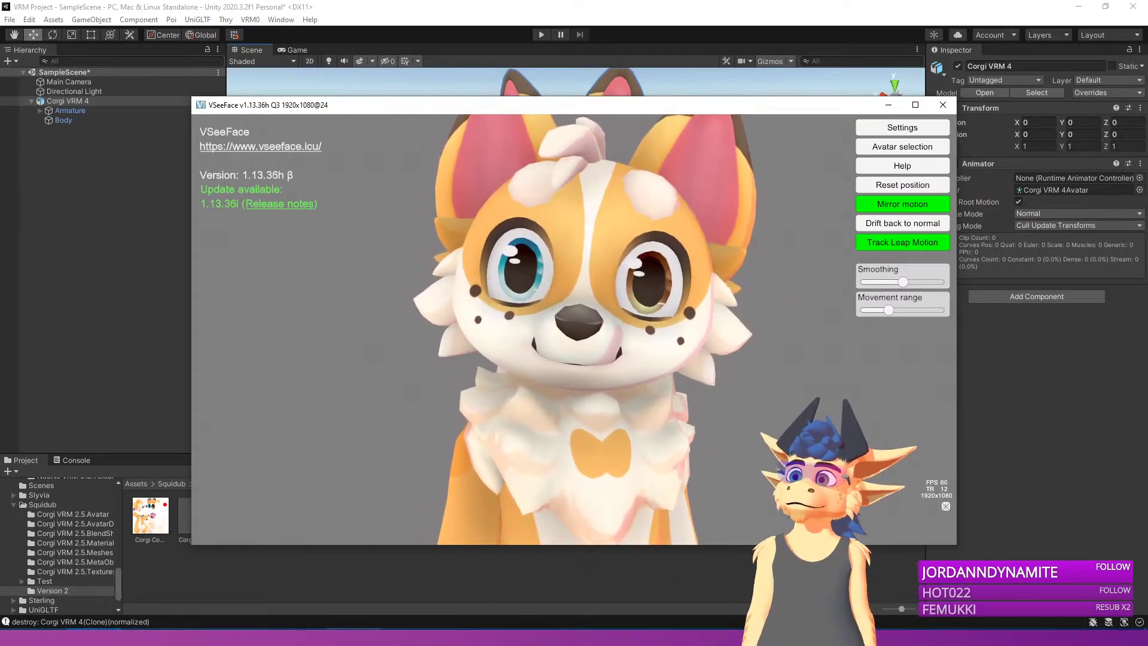
Step: Switch to the Blender window with Corgi New Rig2.blend and bring the model's left arm into close view
{"action": "left_click", "coordinate": [298, 636]}
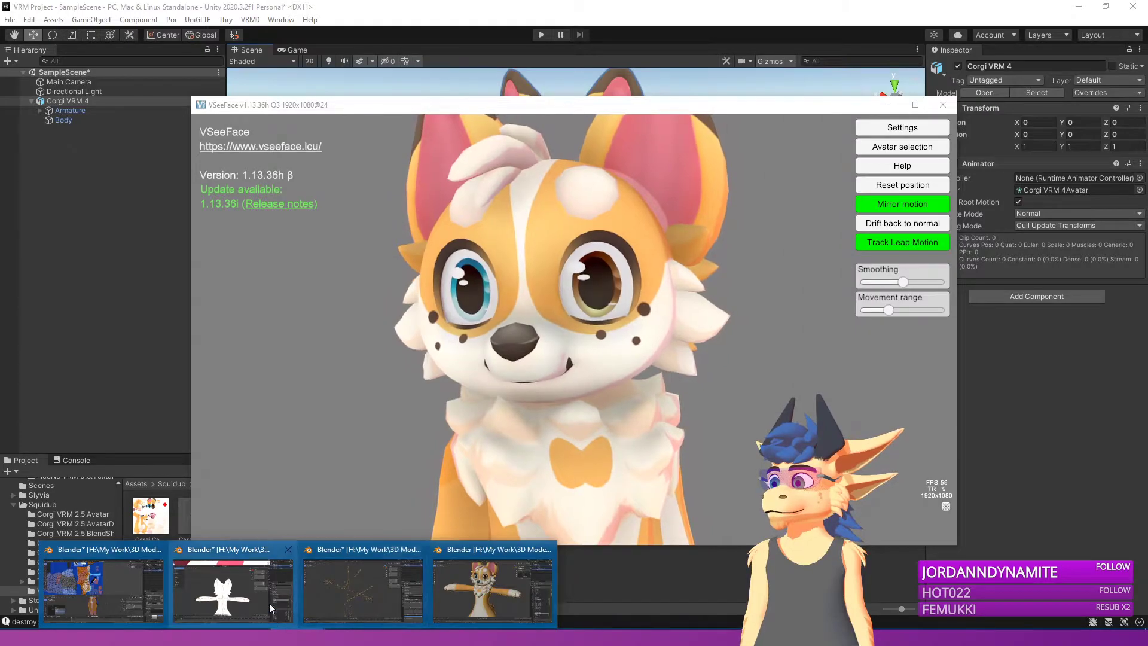
{"action": "left_click", "coordinate": [491, 589]}
{"action": "middle_click_drag", "start_coordinate": [575, 518], "coordinate": [646, 447]}
{"action": "scroll", "coordinate": [515, 404], "scroll_direction": "up", "scroll_amount": 10}
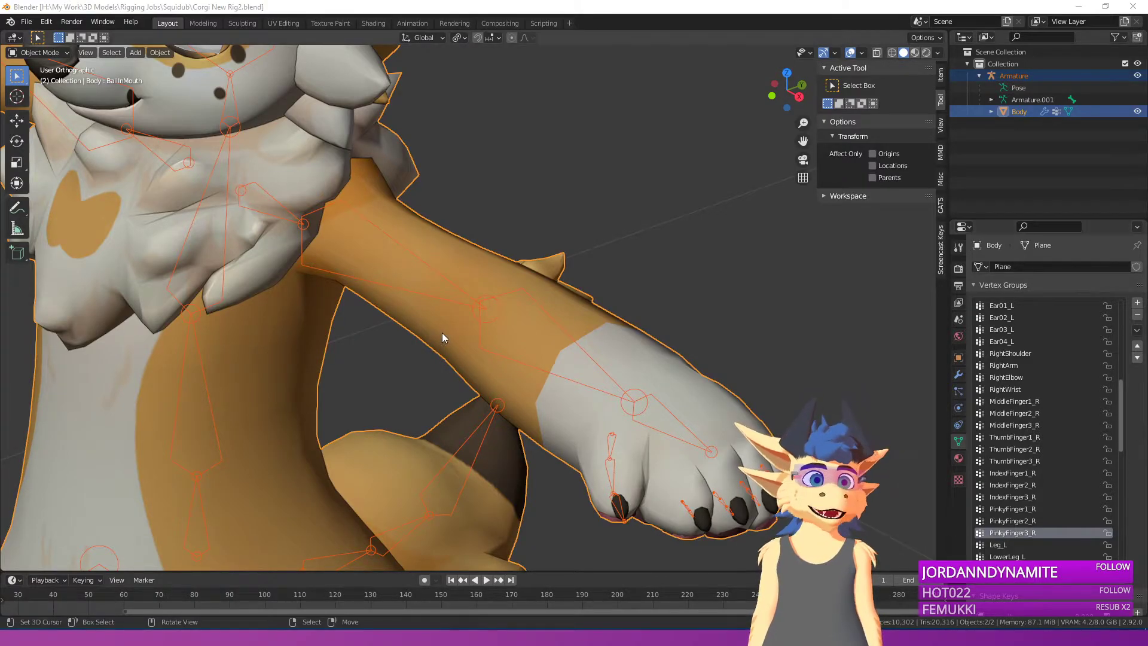
Step: Select the Armature at the left paw and put it in Pose Mode
{"action": "scroll", "coordinate": [442, 333], "scroll_direction": "down", "scroll_amount": 2}
{"action": "middle_click_drag", "start_coordinate": [442, 332], "coordinate": [389, 307]}
{"action": "scroll", "coordinate": [544, 368], "scroll_direction": "up", "scroll_amount": 3}
{"action": "middle_click_drag", "start_coordinate": [544, 367], "coordinate": [405, 408]}
{"action": "left_click", "coordinate": [409, 408]}
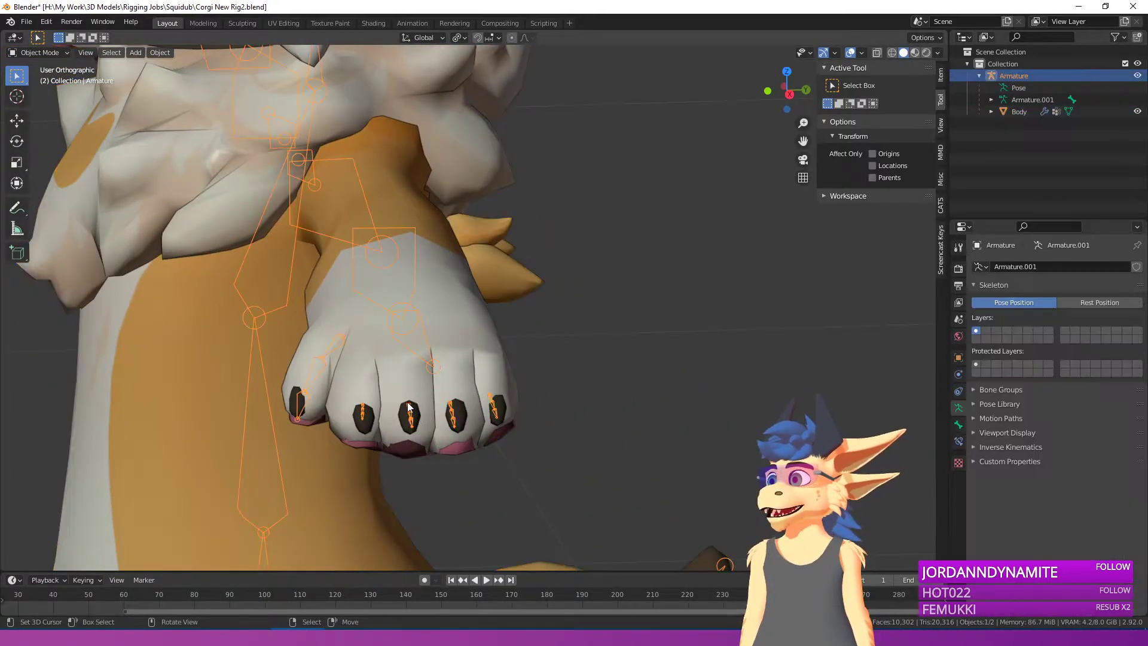
{"action": "left_click", "coordinate": [37, 93]}
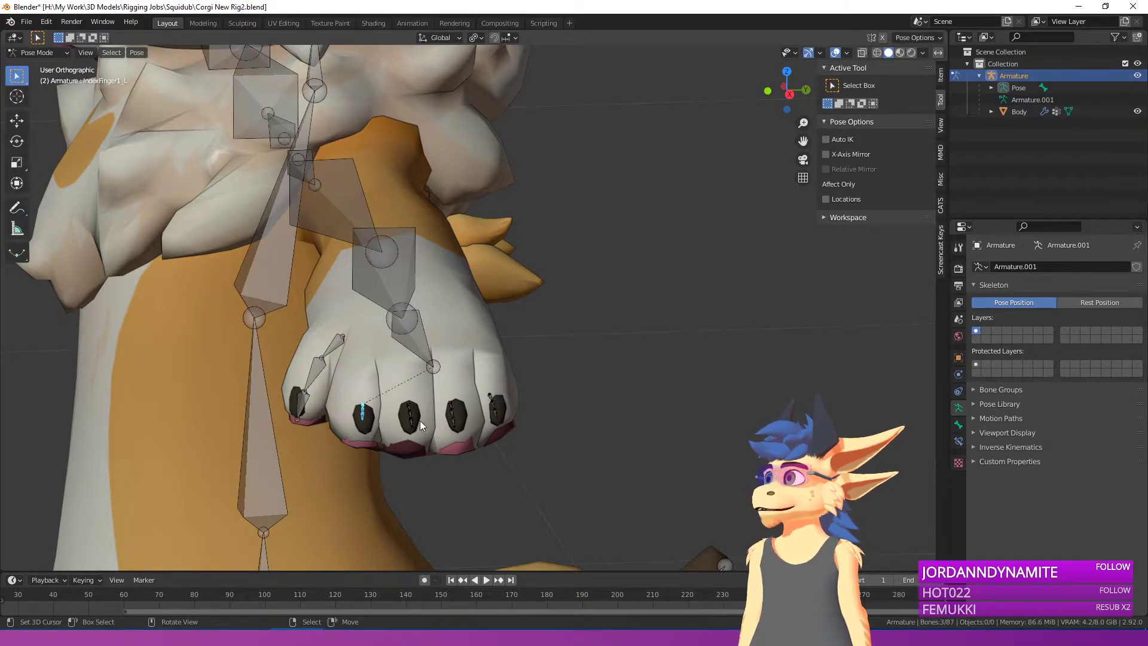
Step: Circle-select the left paw's four finger bone chains and try curling them with a free trackball rotation
{"action": "key", "text": "c"}
{"action": "left_click_drag", "start_coordinate": [423, 420], "coordinate": [563, 413]}
{"action": "right_click", "coordinate": [559, 412]}
{"action": "middle_click_drag", "start_coordinate": [449, 436], "coordinate": [443, 411]}
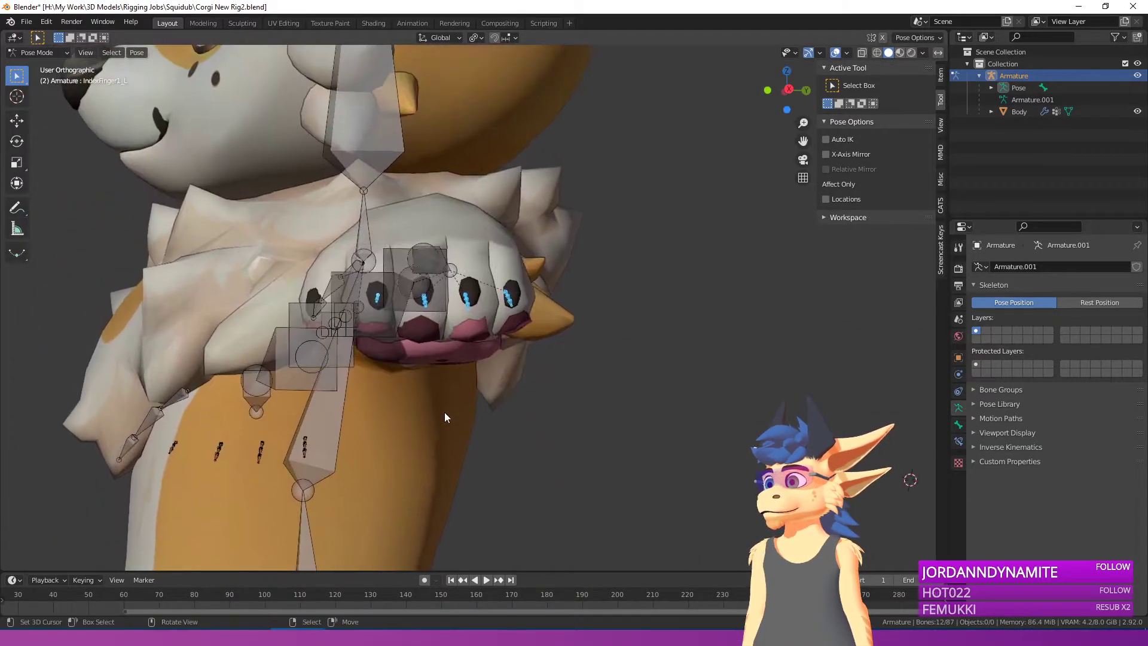
{"action": "key", "text": "r"}
{"action": "key", "text": "r"}
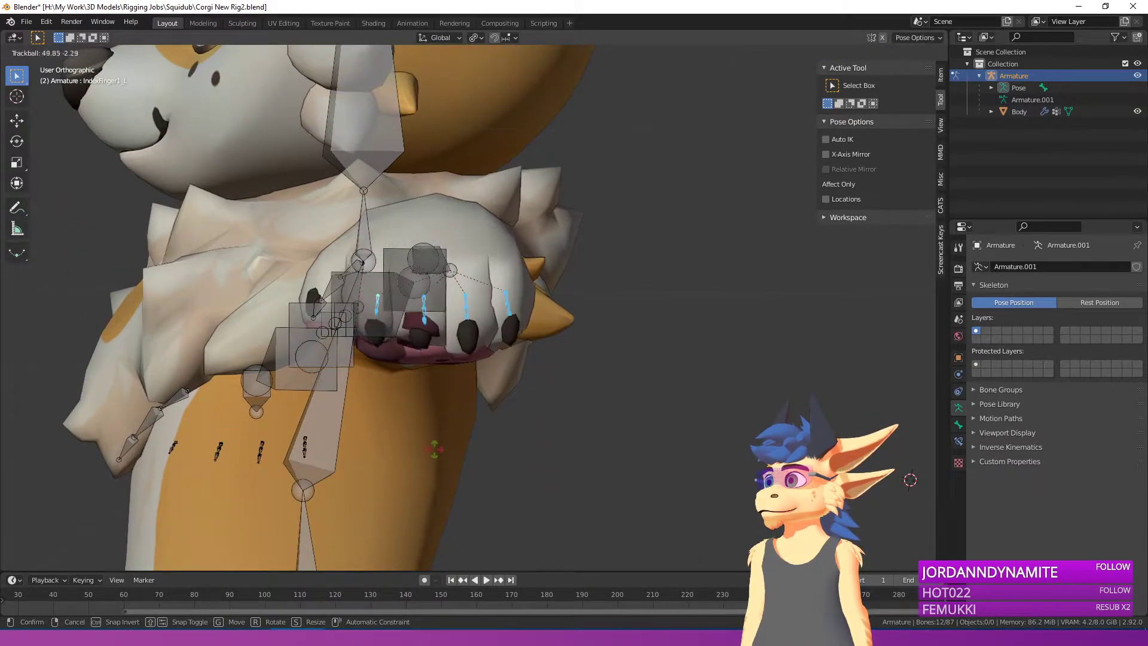
{"action": "left_click", "coordinate": [439, 345]}
Step: Try free trackball rotations on the left middle finger's MiddleFinger1_L and MiddleFinger3_L bones to check how the finger deforms
{"action": "middle_click_drag", "start_coordinate": [438, 346], "coordinate": [444, 387]}
{"action": "scroll", "coordinate": [459, 423], "scroll_direction": "up", "scroll_amount": 3}
{"action": "left_click", "coordinate": [458, 449]}
{"action": "key", "text": "r"}
{"action": "key", "text": "r"}
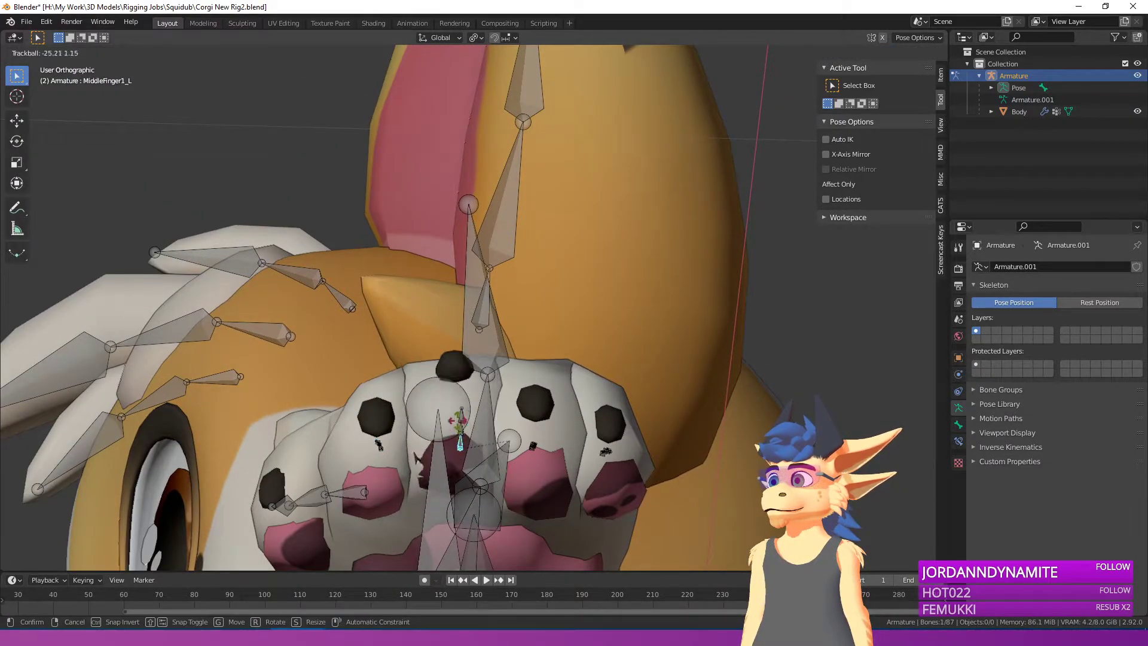
{"action": "right_click", "coordinate": [454, 360]}
{"action": "right_click", "coordinate": [461, 438]}
{"action": "key", "text": "r"}
{"action": "key", "text": "r"}
{"action": "right_click", "coordinate": [460, 364]}
Step: Frame the MiddleFinger3_L bone and try rotating it from the side and front of the left paw
{"action": "middle_click_drag", "start_coordinate": [460, 366], "coordinate": [402, 263]}
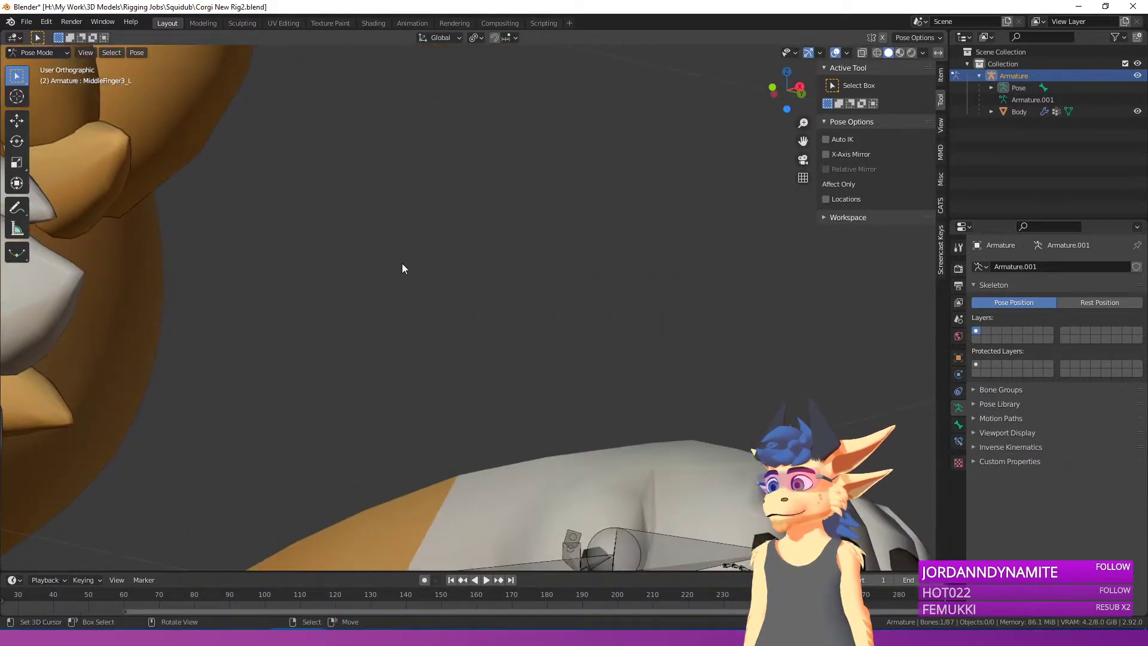
{"action": "key", "text": "KP_Decimal"}
{"action": "scroll", "coordinate": [451, 280], "scroll_direction": "down", "scroll_amount": 10}
{"action": "middle_click_drag", "start_coordinate": [514, 318], "coordinate": [583, 349]}
{"action": "key", "text": "r"}
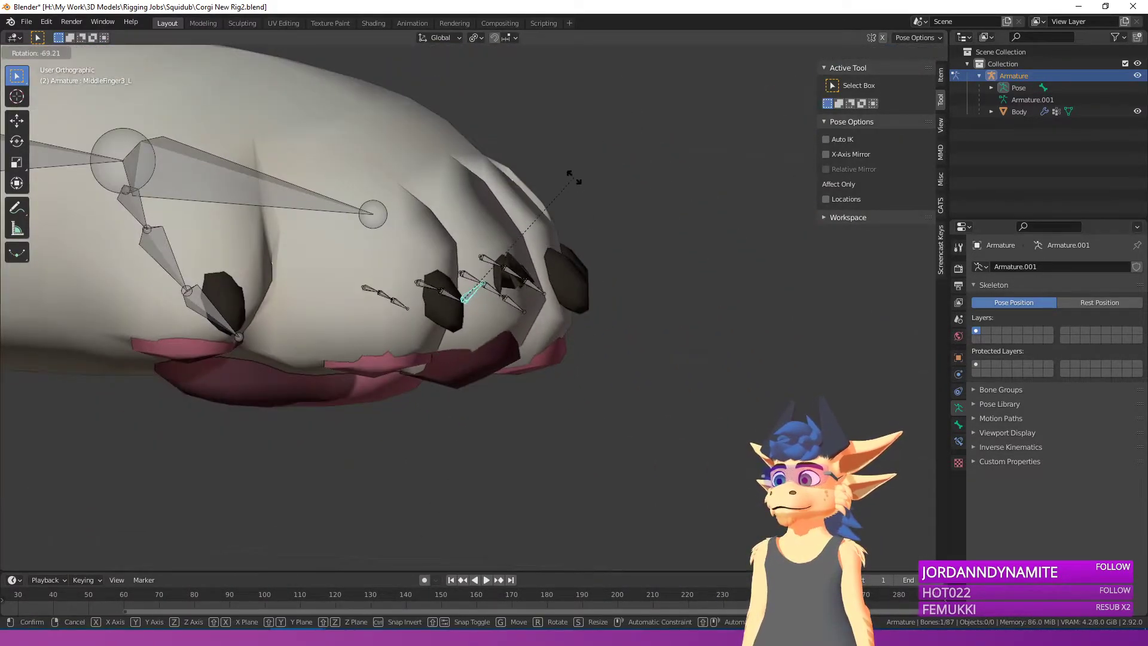
{"action": "right_click", "coordinate": [555, 418]}
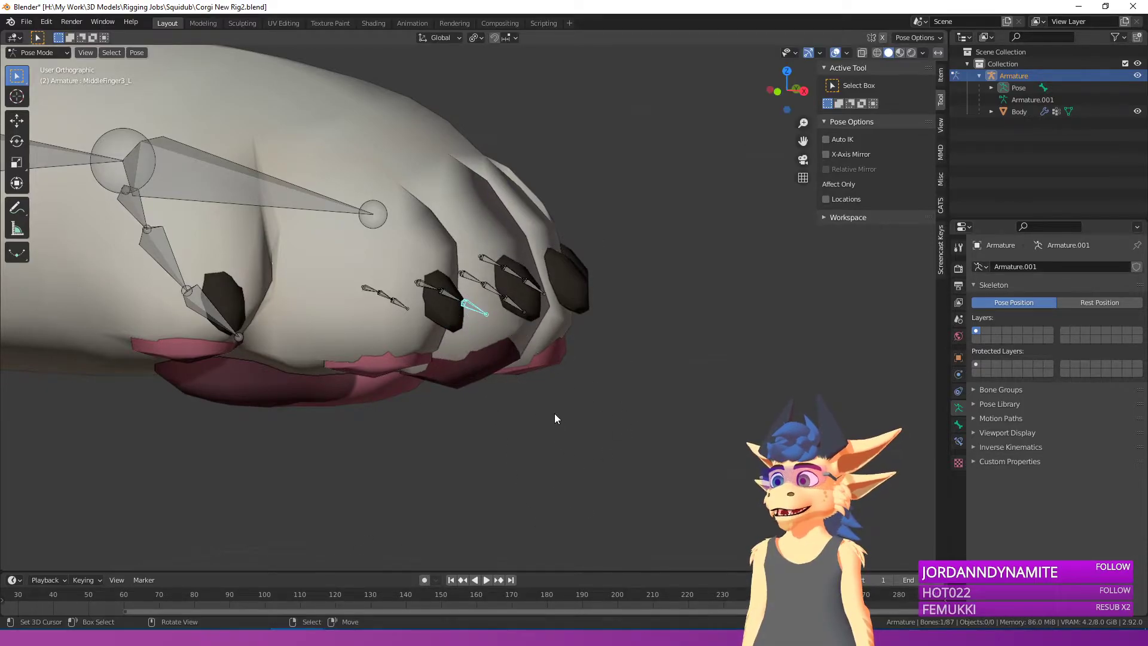
{"action": "middle_click_drag", "start_coordinate": [554, 414], "coordinate": [361, 297]}
{"action": "key", "text": "r"}
{"action": "right_click", "coordinate": [466, 305]}
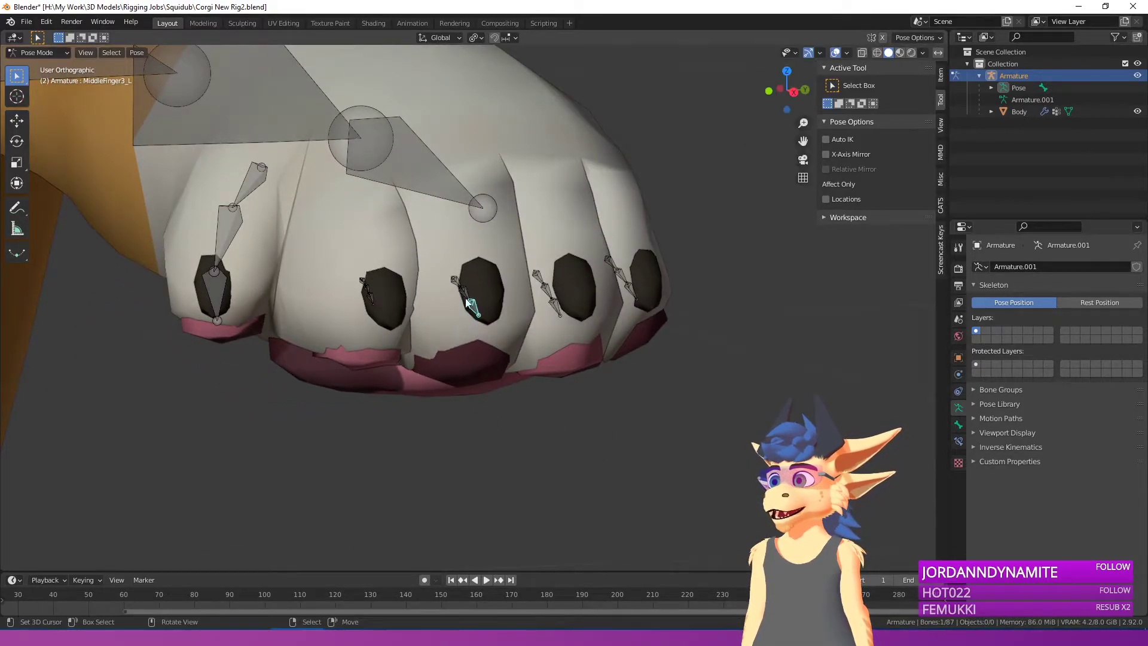
Step: Return to Object Mode, add the Body mesh to the selection, set the solid shading colour to Material, and enter Weight Paint mode
{"action": "left_click", "coordinate": [37, 52]}
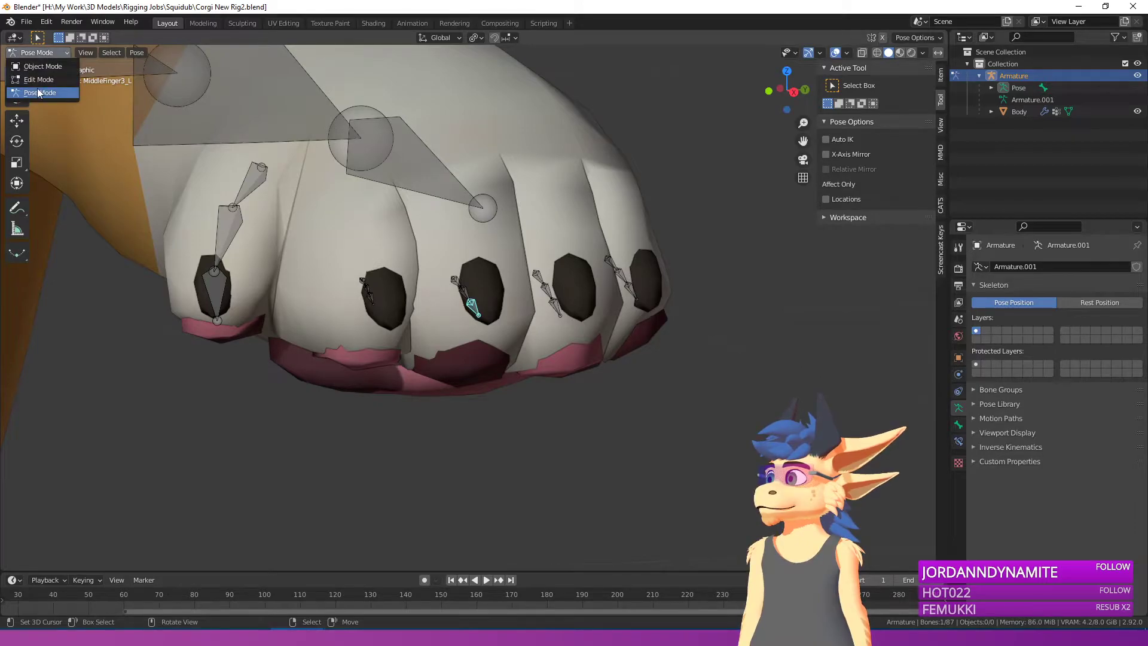
{"action": "left_click", "coordinate": [41, 66]}
{"action": "left_click", "coordinate": [378, 226], "text": "shift"}
{"action": "left_click", "coordinate": [938, 53]}
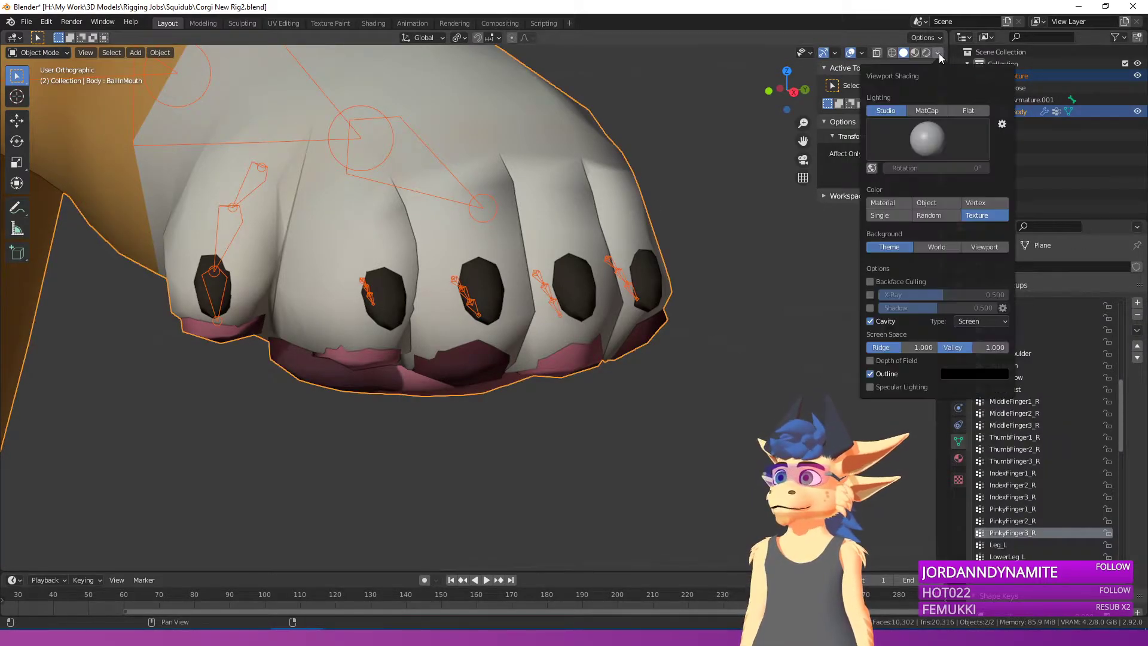
{"action": "left_click", "coordinate": [890, 199]}
{"action": "left_click", "coordinate": [40, 52]}
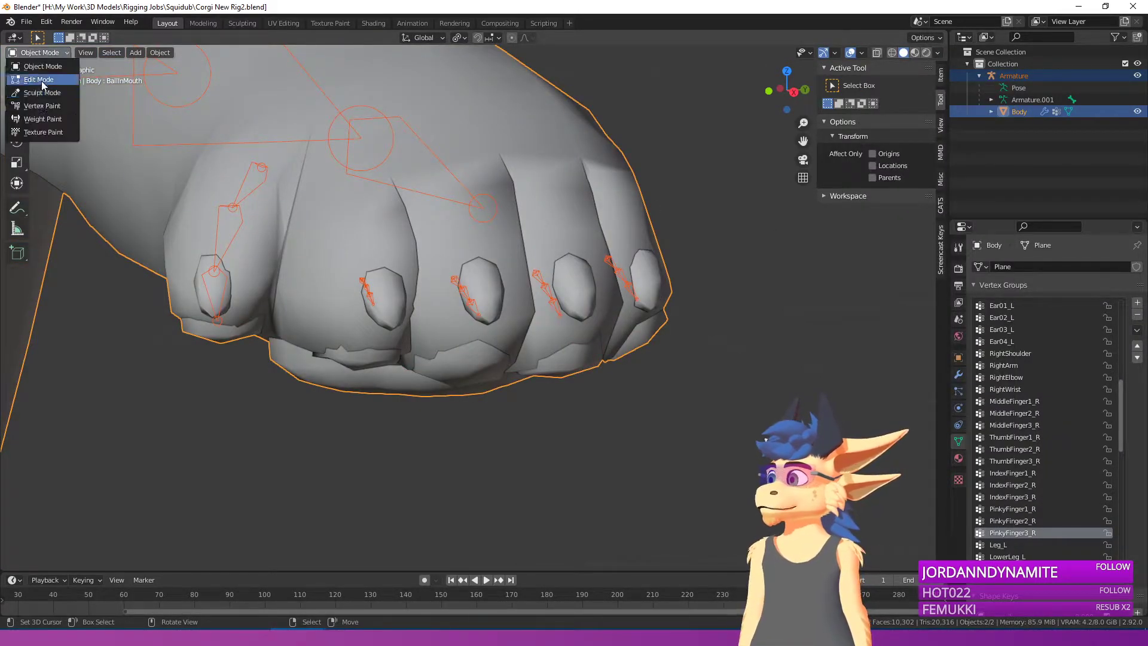
{"action": "left_click", "coordinate": [38, 119]}
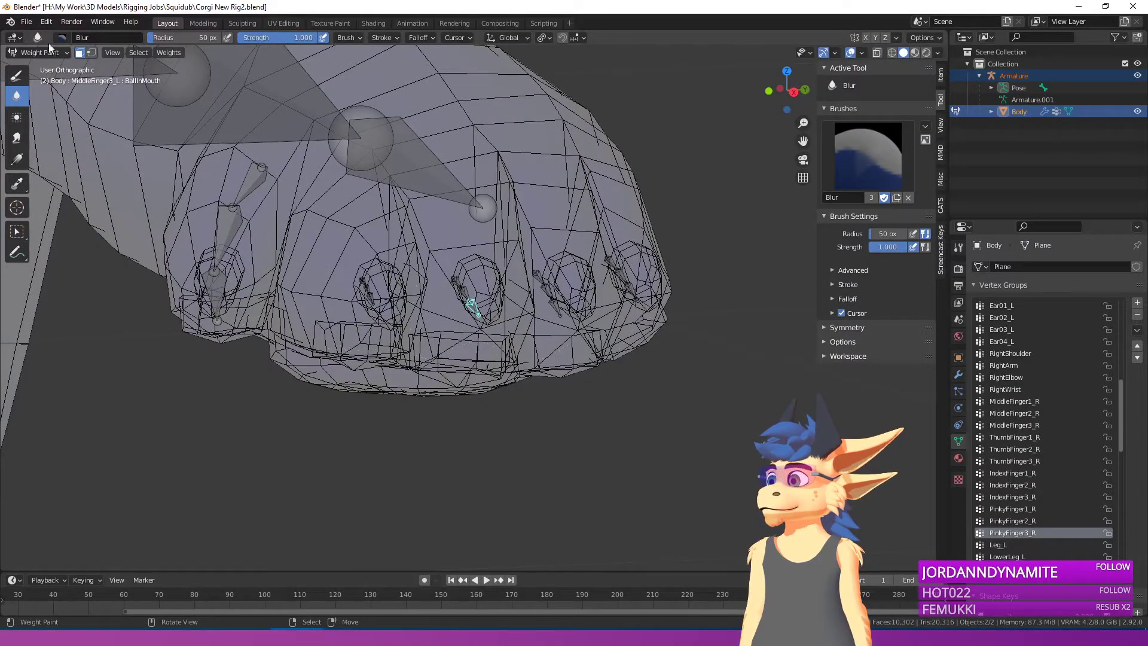
Step: Select the MiddleFinger1_L bone and paint its weight onto the left middle finger's claw and pad with the Add brush
{"action": "right_click", "coordinate": [473, 304]}
{"action": "right_click", "coordinate": [475, 306]}
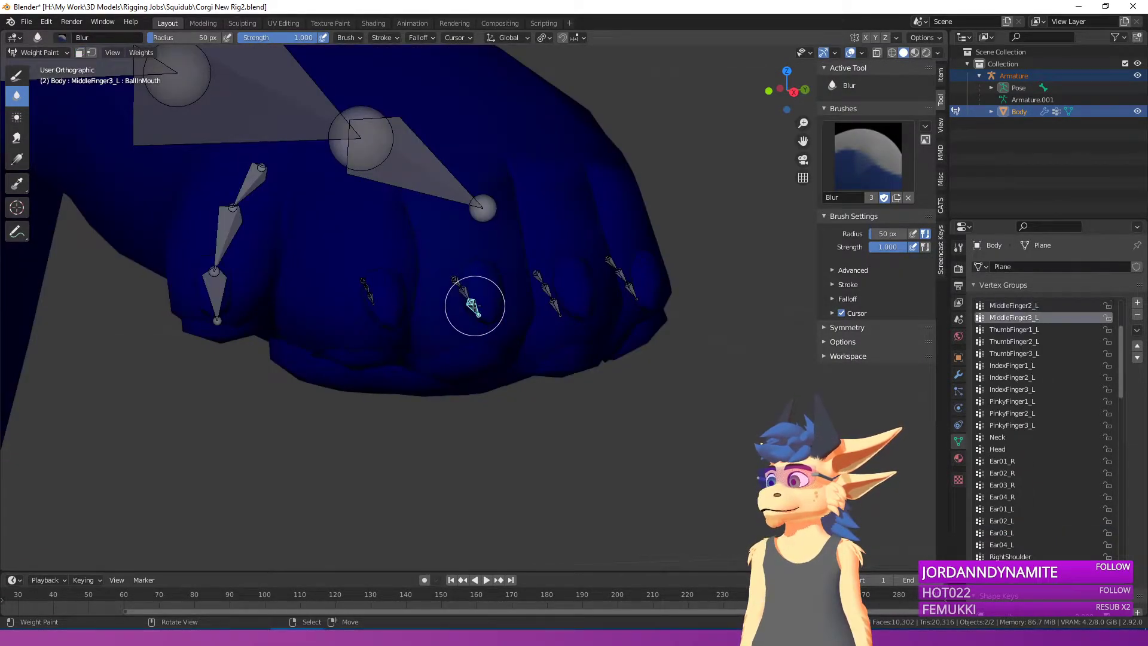
{"action": "right_click", "coordinate": [462, 293]}
{"action": "right_click", "coordinate": [459, 285]}
{"action": "scroll", "coordinate": [459, 300], "scroll_direction": "down", "scroll_amount": 1}
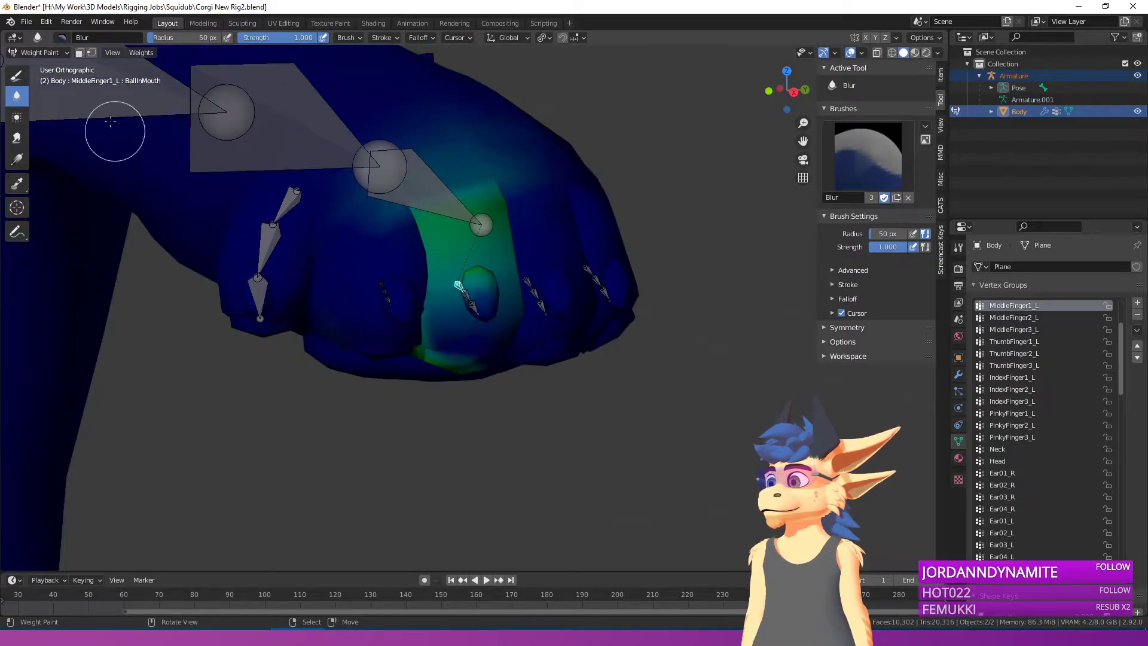
{"action": "left_click", "coordinate": [16, 74]}
{"action": "left_click", "coordinate": [868, 155]}
{"action": "left_click_drag", "start_coordinate": [478, 277], "coordinate": [459, 313]}
{"action": "middle_click_drag", "start_coordinate": [458, 319], "coordinate": [446, 270]}
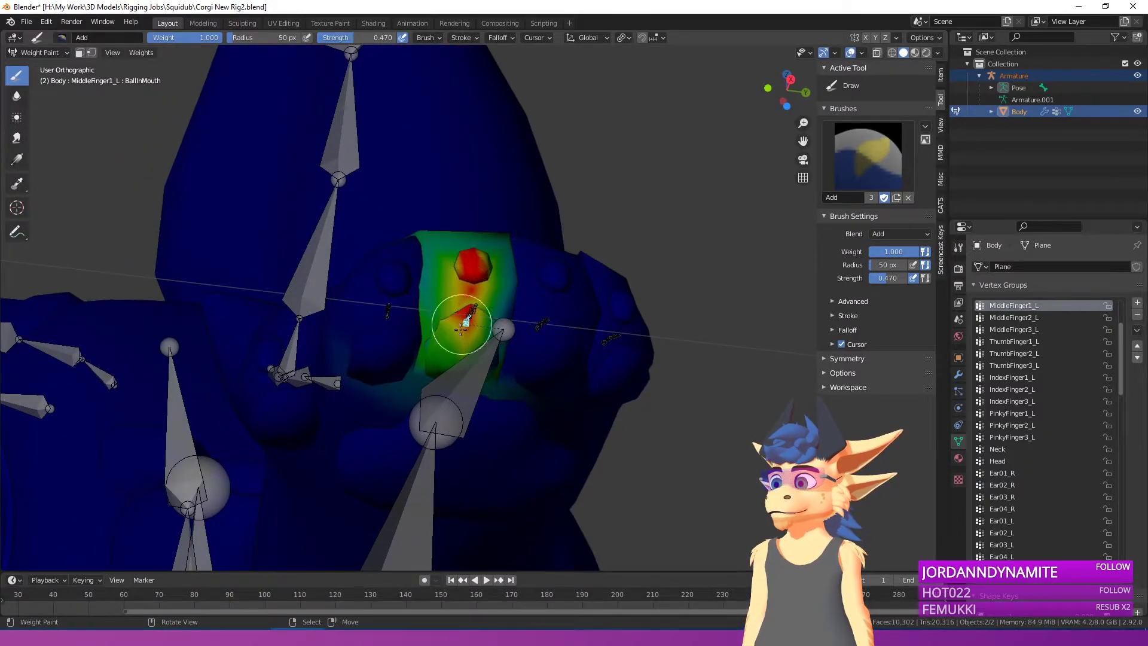
{"action": "middle_click_drag", "start_coordinate": [447, 303], "coordinate": [472, 333]}
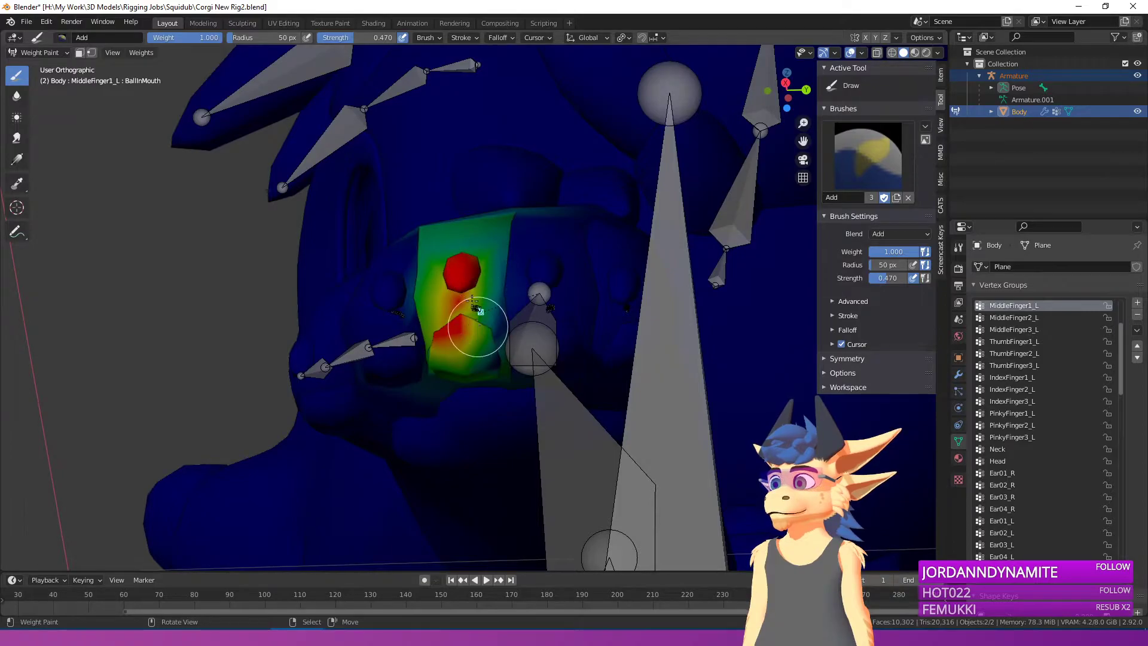
Step: Activate the Blur tool and try rotating MiddleFinger1_L from the side to check the painted weights
{"action": "scroll", "coordinate": [472, 298], "scroll_direction": "down", "scroll_amount": 3}
{"action": "left_click", "coordinate": [17, 96]}
{"action": "scroll", "coordinate": [424, 274], "scroll_direction": "down", "scroll_amount": 3}
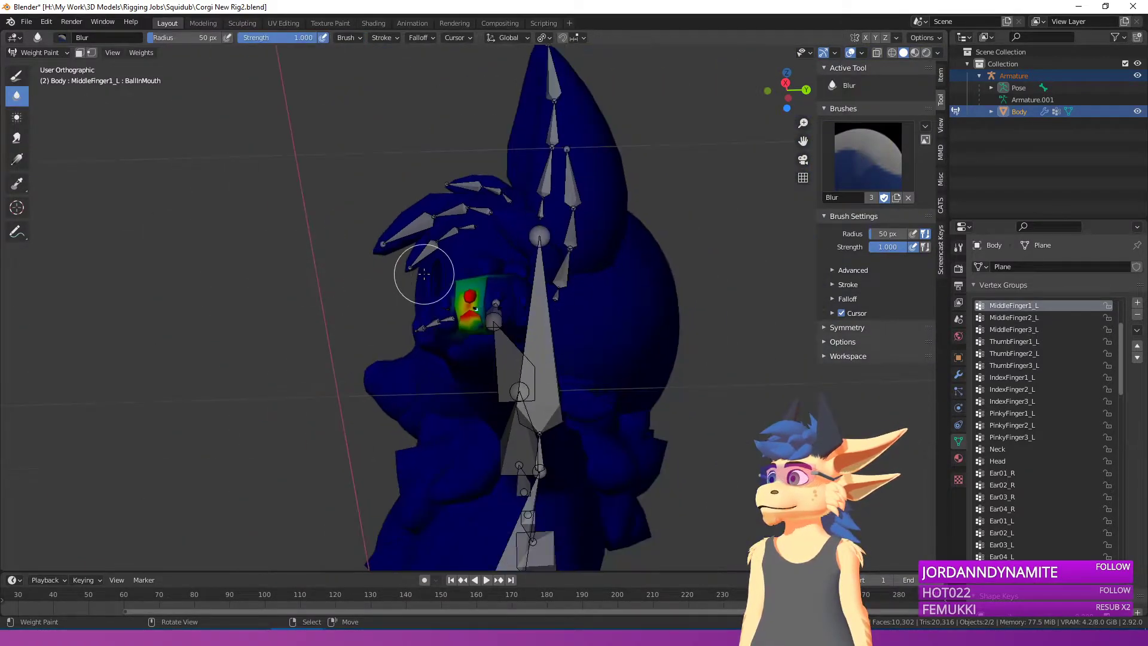
{"action": "middle_click_drag", "start_coordinate": [464, 292], "coordinate": [613, 357]}
{"action": "scroll", "coordinate": [480, 336], "scroll_direction": "up", "scroll_amount": 5}
{"action": "key", "text": "r"}
{"action": "right_click", "coordinate": [597, 359]}
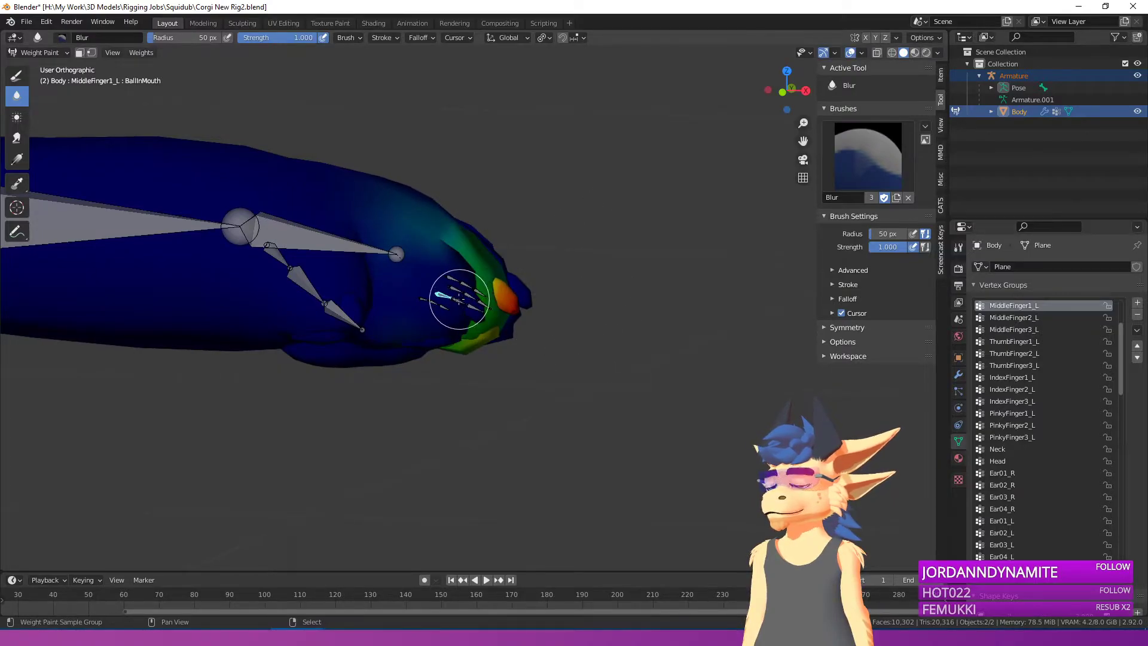
Step: Select all three left middle finger bones and test the finger's curl with the viewport overlays hidden
{"action": "left_click", "coordinate": [459, 299], "text": "ctrl"}
{"action": "key", "text": "r"}
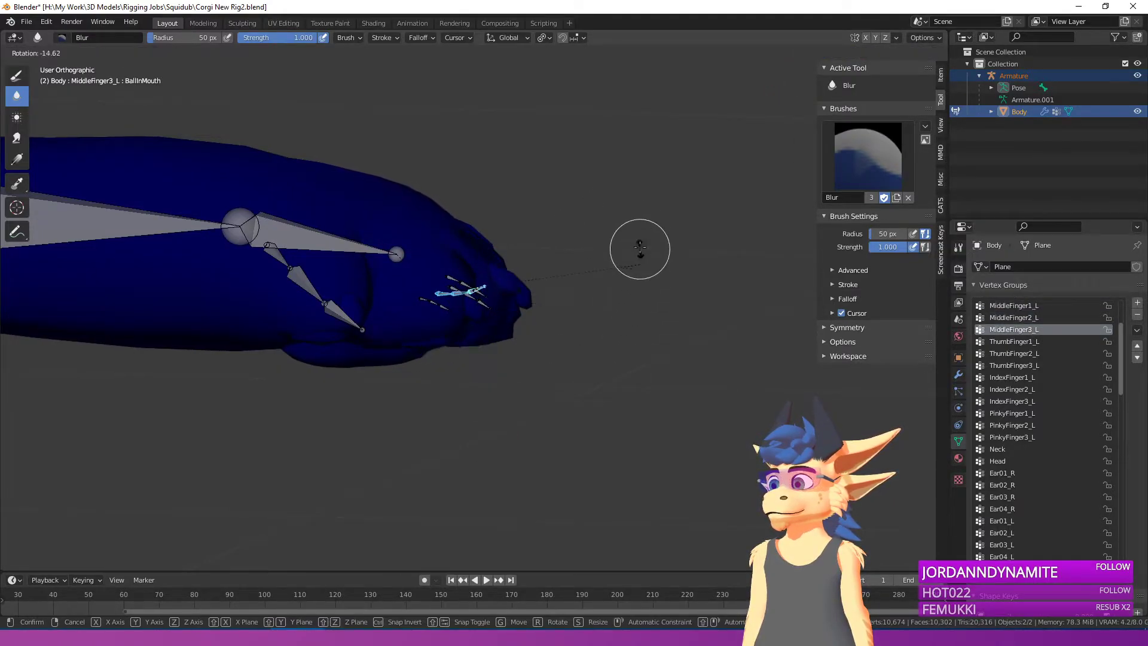
{"action": "right_click", "coordinate": [608, 271]}
{"action": "middle_click_drag", "start_coordinate": [607, 271], "coordinate": [474, 188]}
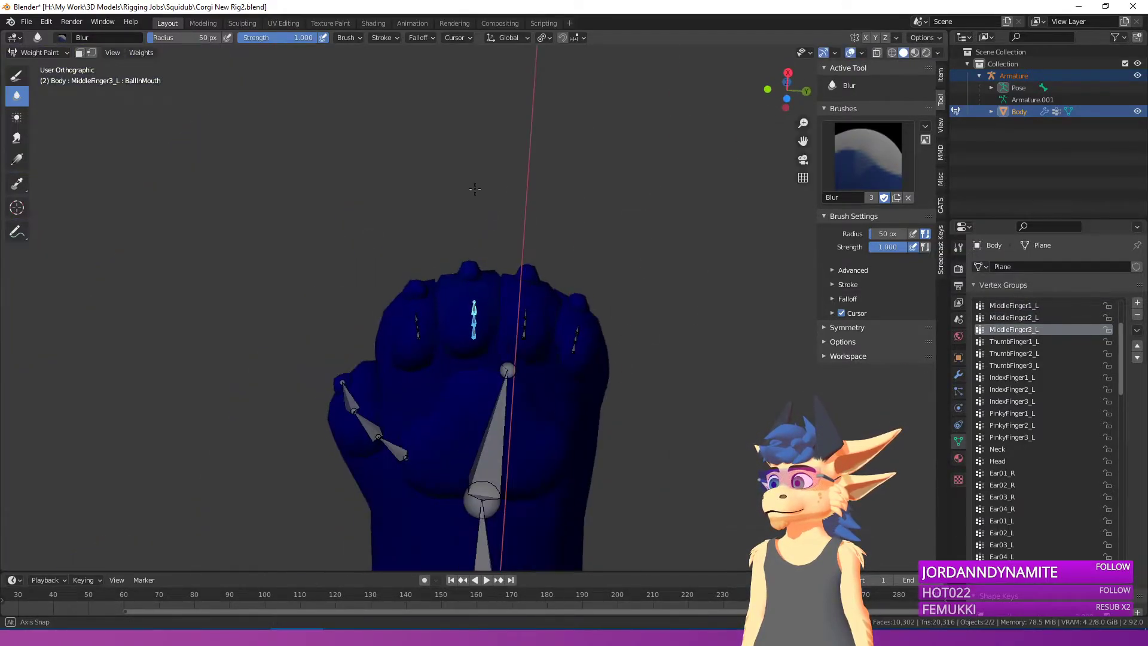
{"action": "left_click", "coordinate": [850, 52]}
{"action": "scroll", "coordinate": [658, 198], "scroll_direction": "up", "scroll_amount": 2}
{"action": "key", "text": "r"}
{"action": "key", "text": "r"}
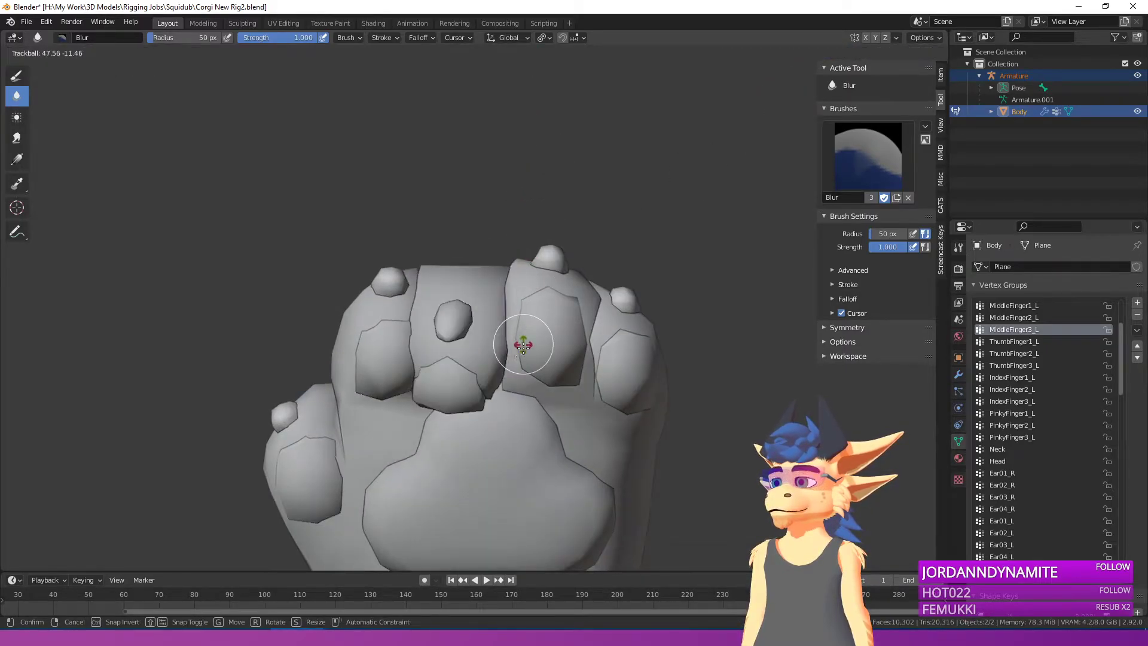
{"action": "left_click", "coordinate": [526, 266]}
{"action": "left_click", "coordinate": [851, 52]}
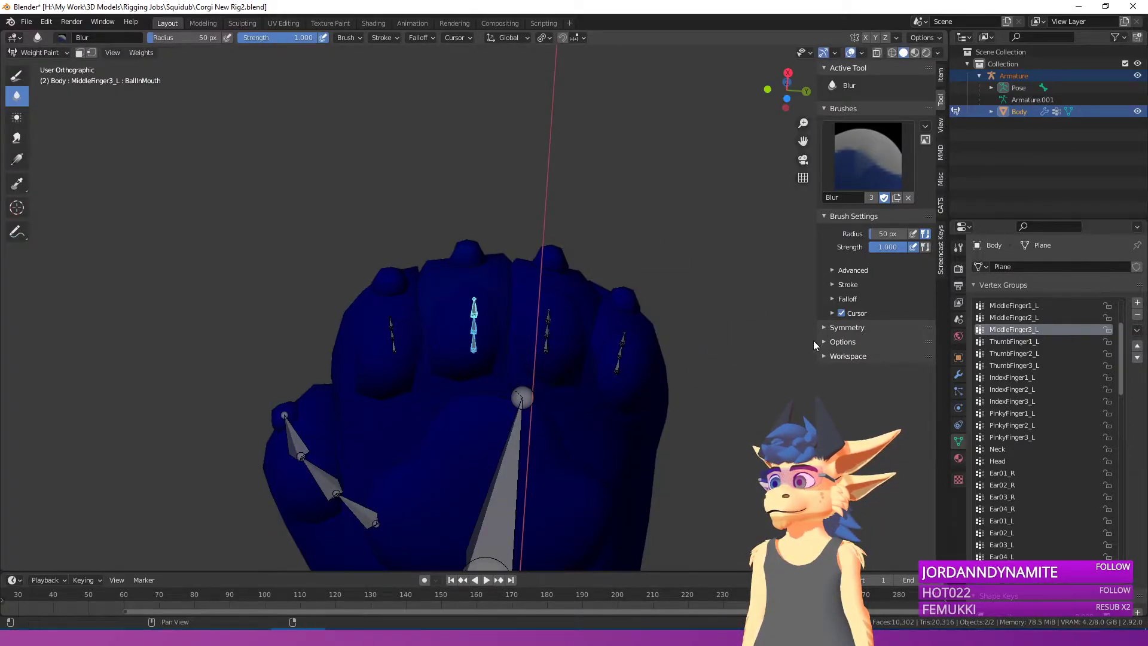
Step: Add the ring, pinky and index finger bones of the left paw to the selection and try rotating them together
{"action": "left_click", "coordinate": [850, 53]}
{"action": "middle_click_drag", "start_coordinate": [525, 339], "coordinate": [495, 273], "text": "shift"}
{"action": "left_click", "coordinate": [846, 53]}
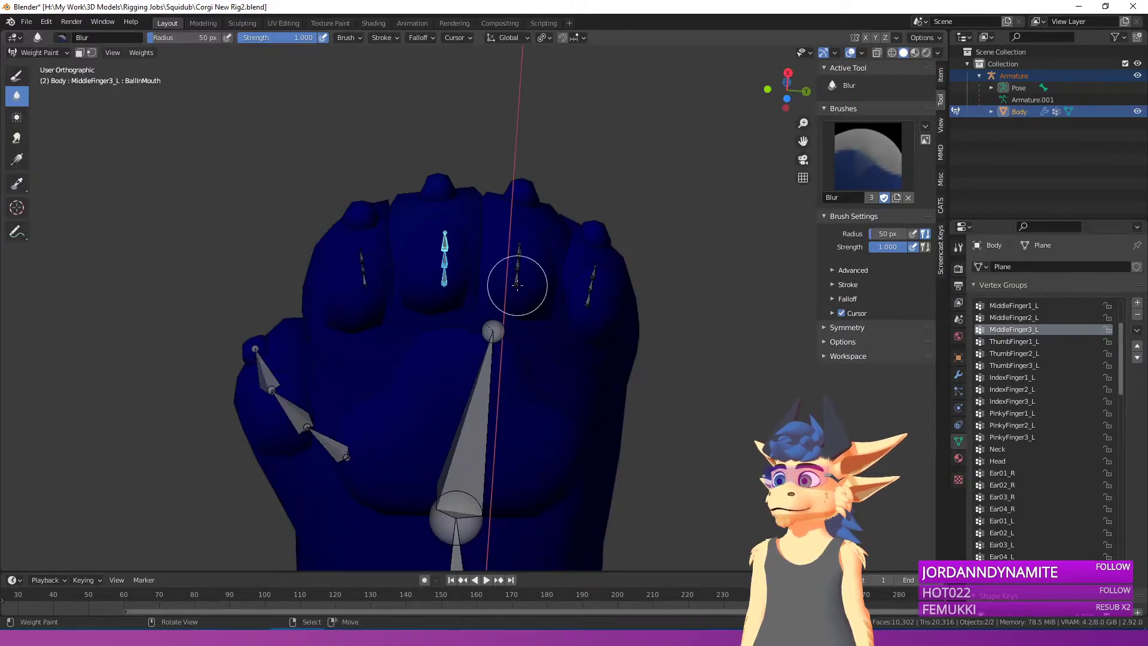
{"action": "left_click", "coordinate": [520, 251], "text": "ctrl"}
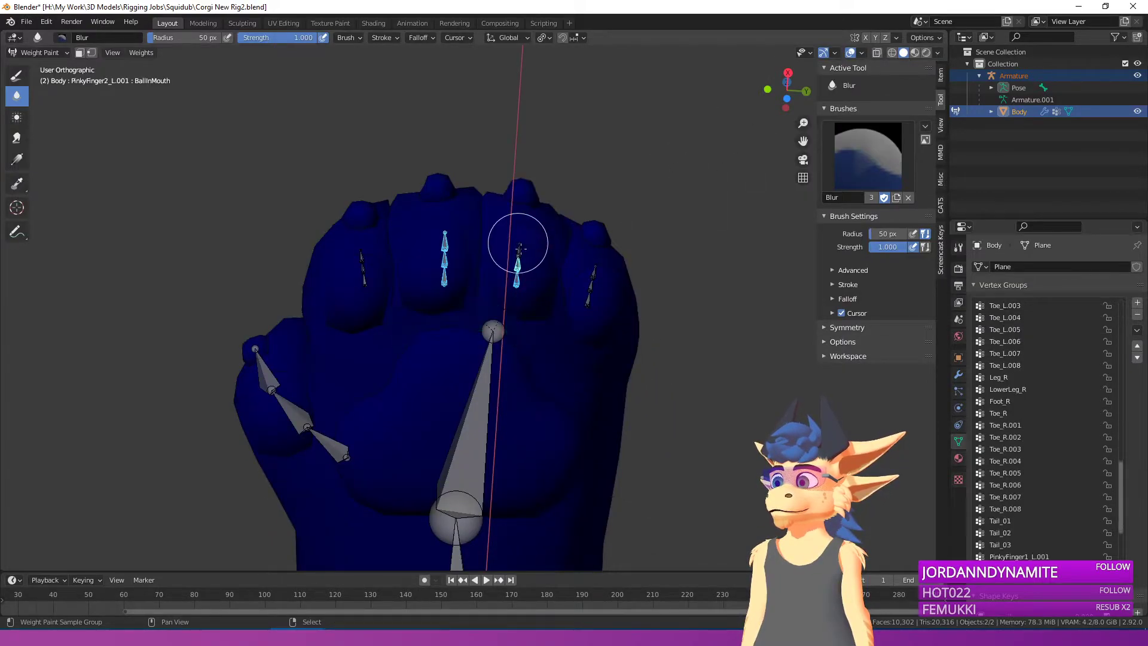
{"action": "left_click", "coordinate": [586, 299], "text": "ctrl"}
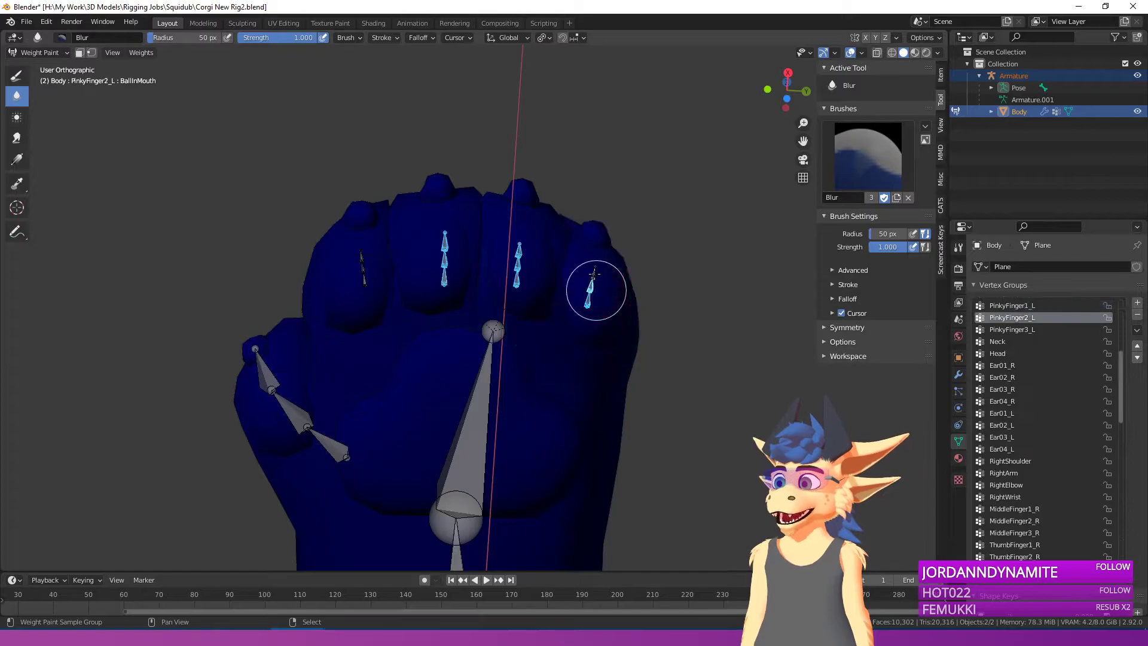
{"action": "right_click", "coordinate": [361, 279], "text": "shift"}
{"action": "right_click", "coordinate": [362, 269], "text": "shift"}
{"action": "right_click", "coordinate": [357, 254], "text": "shift"}
{"action": "key", "text": "r"}
{"action": "key", "text": "r"}
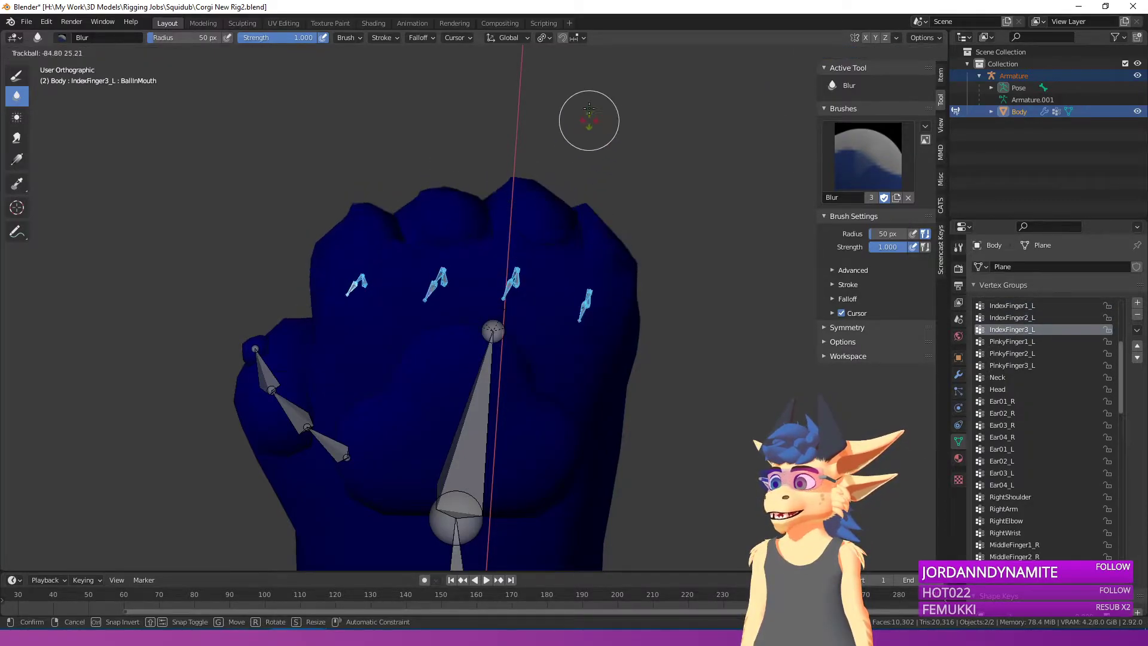
{"action": "key", "text": "Escape"}
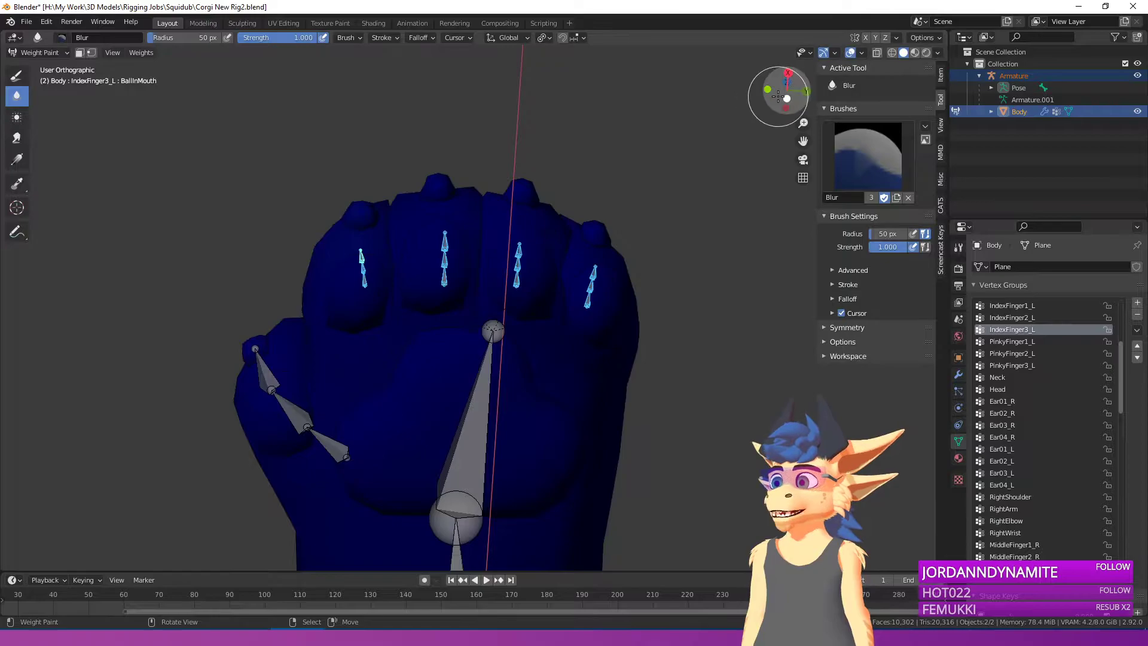
Step: Curl the selected left finger bones with the overlays hidden, view the paw from the side, and undo that rotation
{"action": "left_click", "coordinate": [848, 53]}
{"action": "key", "text": "r"}
{"action": "key", "text": "r"}
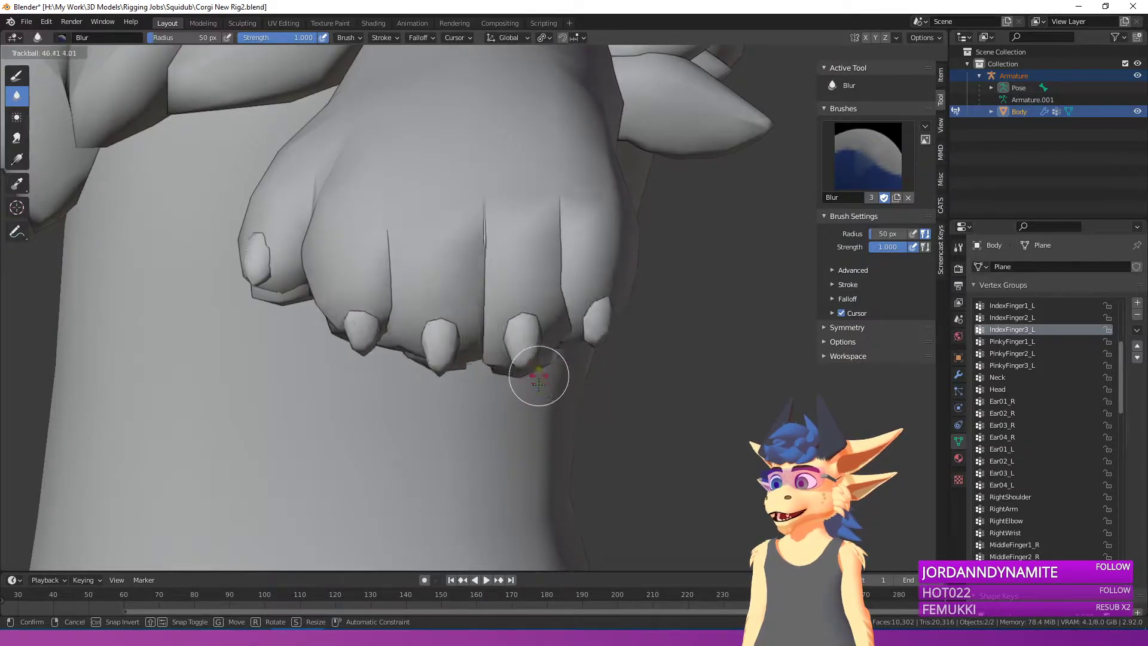
{"action": "left_click", "coordinate": [534, 383]}
{"action": "middle_click_drag", "start_coordinate": [534, 382], "coordinate": [582, 239]}
{"action": "scroll", "coordinate": [479, 333], "scroll_direction": "up", "scroll_amount": 4}
{"action": "key", "text": "ctrl+z"}
Step: Curl the selected left finger bones in the side view and show the viewport overlays
{"action": "key", "text": "r"}
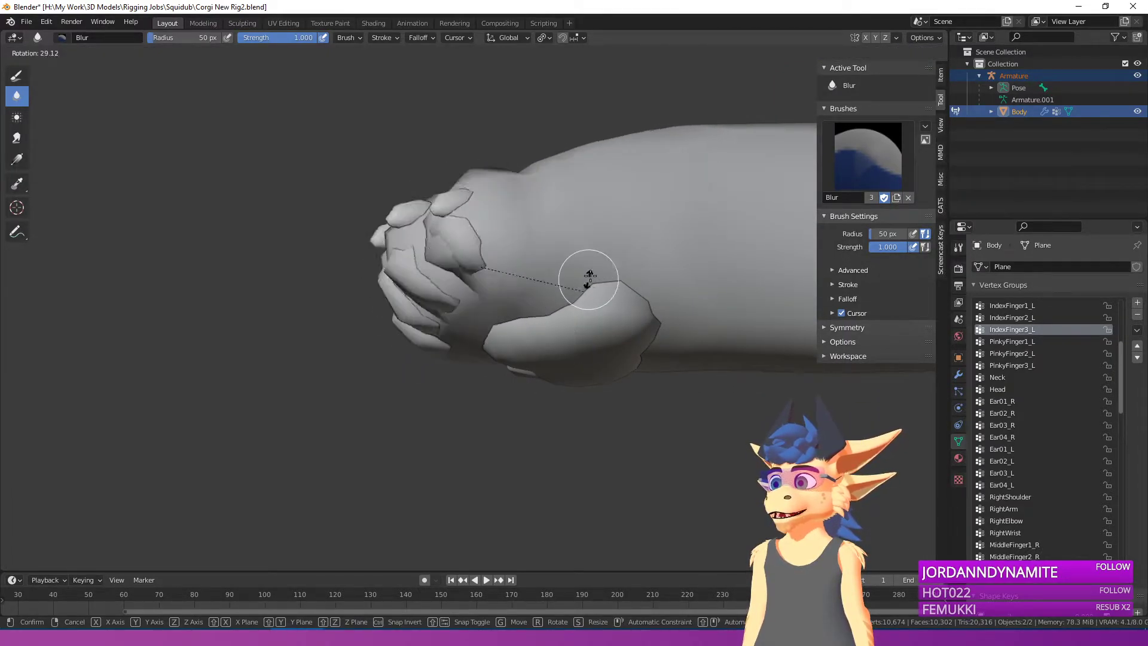
{"action": "left_click", "coordinate": [536, 252]}
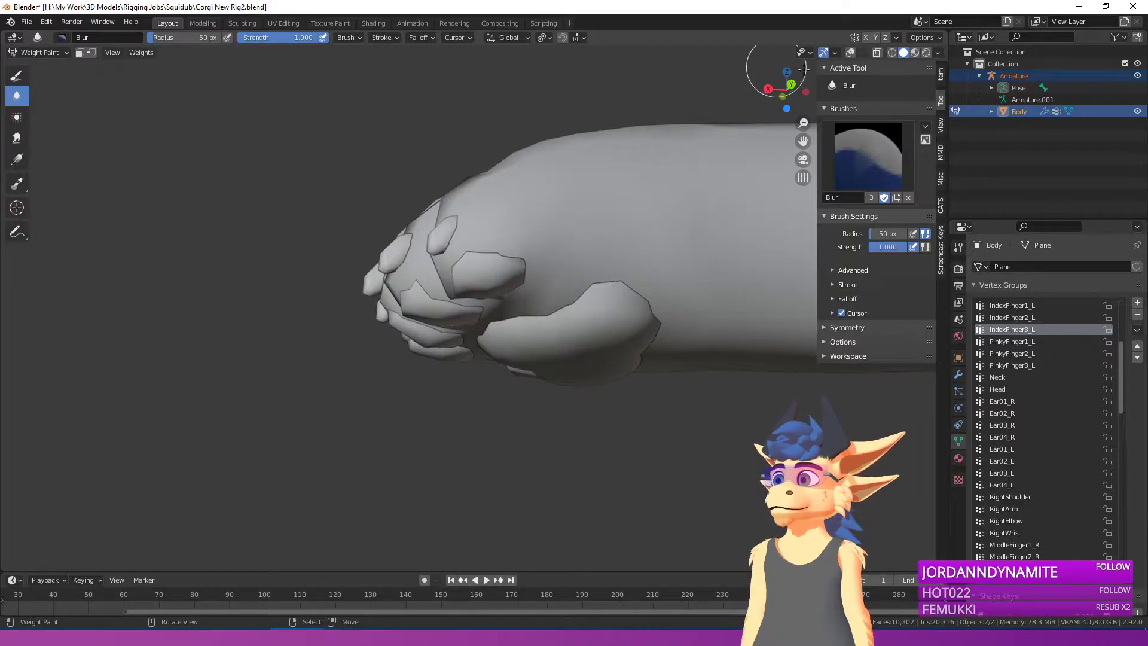
{"action": "left_click", "coordinate": [850, 52]}
Step: Check the weights of the PinkyFinger2_L and PinkyFinger3_L bones and put the Body mesh in Edit Mode
{"action": "left_click", "coordinate": [513, 245], "text": "ctrl"}
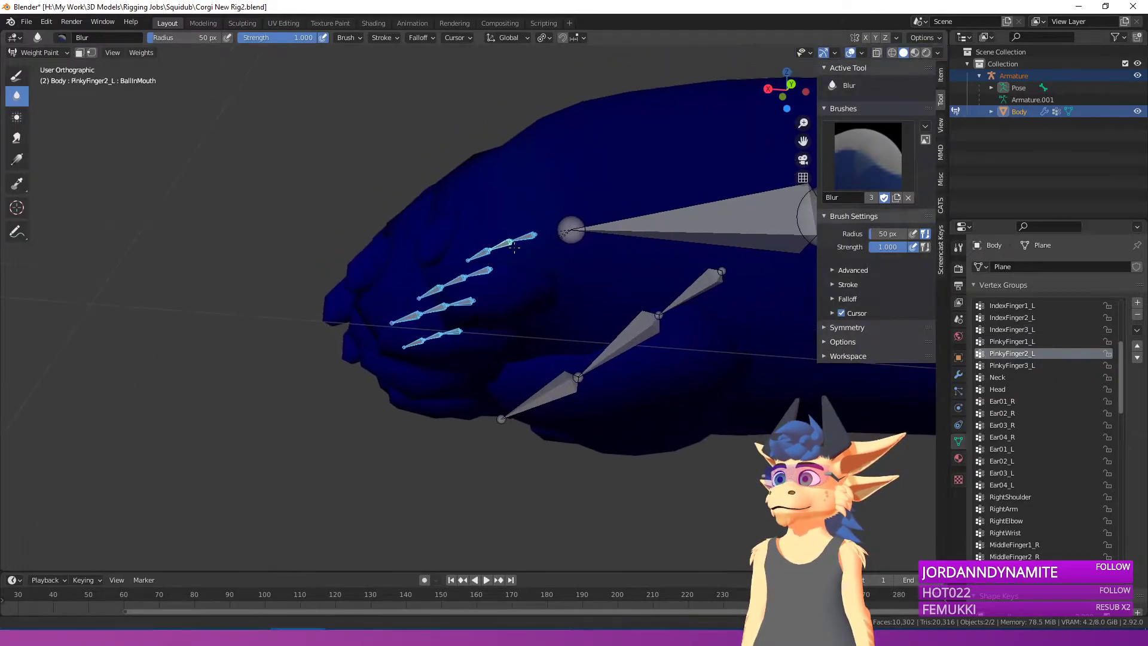
{"action": "left_click", "coordinate": [486, 254], "text": "ctrl"}
{"action": "left_click", "coordinate": [509, 246], "text": "ctrl"}
{"action": "left_click", "coordinate": [487, 250], "text": "ctrl"}
{"action": "middle_click_drag", "start_coordinate": [508, 285], "coordinate": [518, 254]}
{"action": "key", "text": "Tab"}
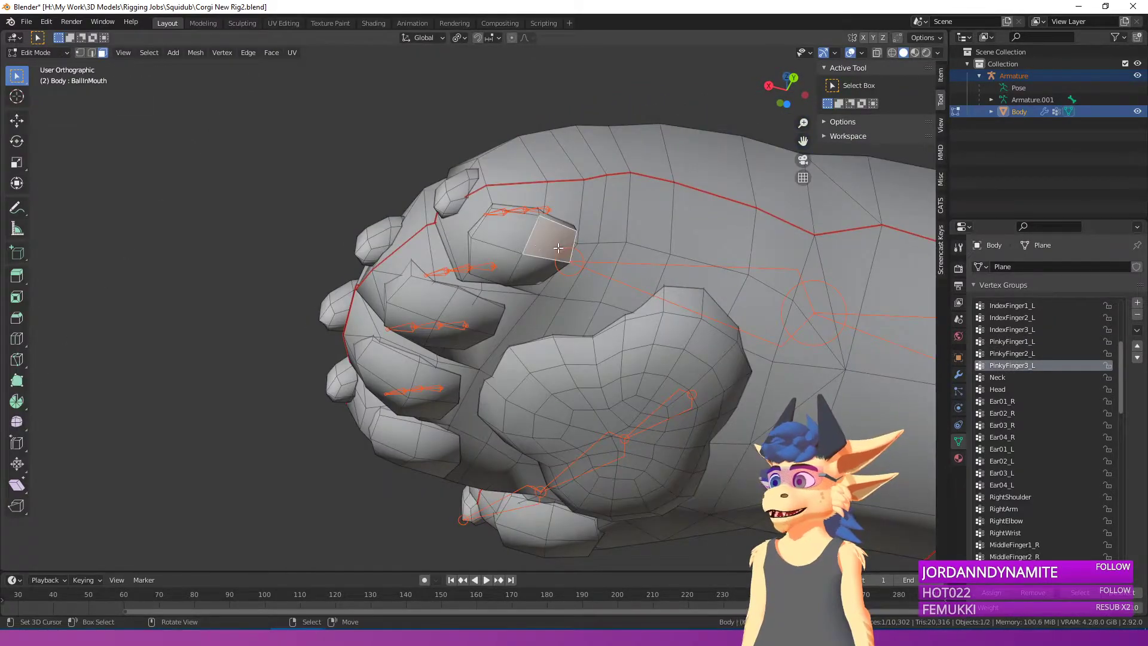
Step: Select the whole linked pad of the left pinky toe and return the Body mesh to Weight Paint mode
{"action": "key", "text": "l"}
{"action": "middle_click_drag", "start_coordinate": [836, 352], "coordinate": [493, 265]}
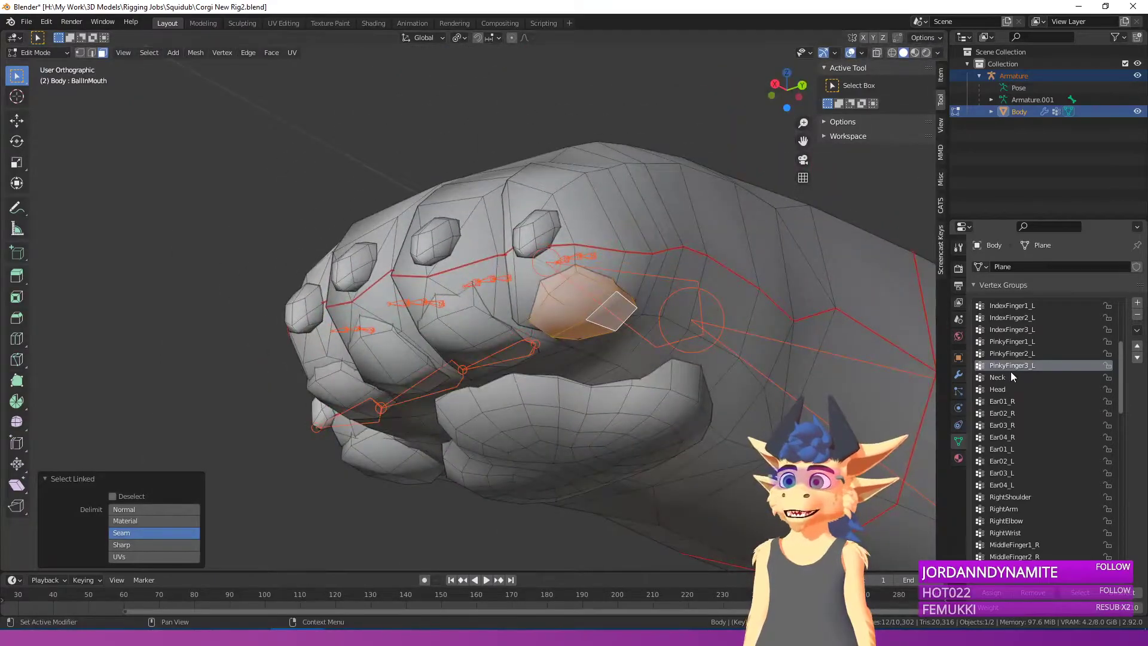
{"action": "key", "text": "Tab"}
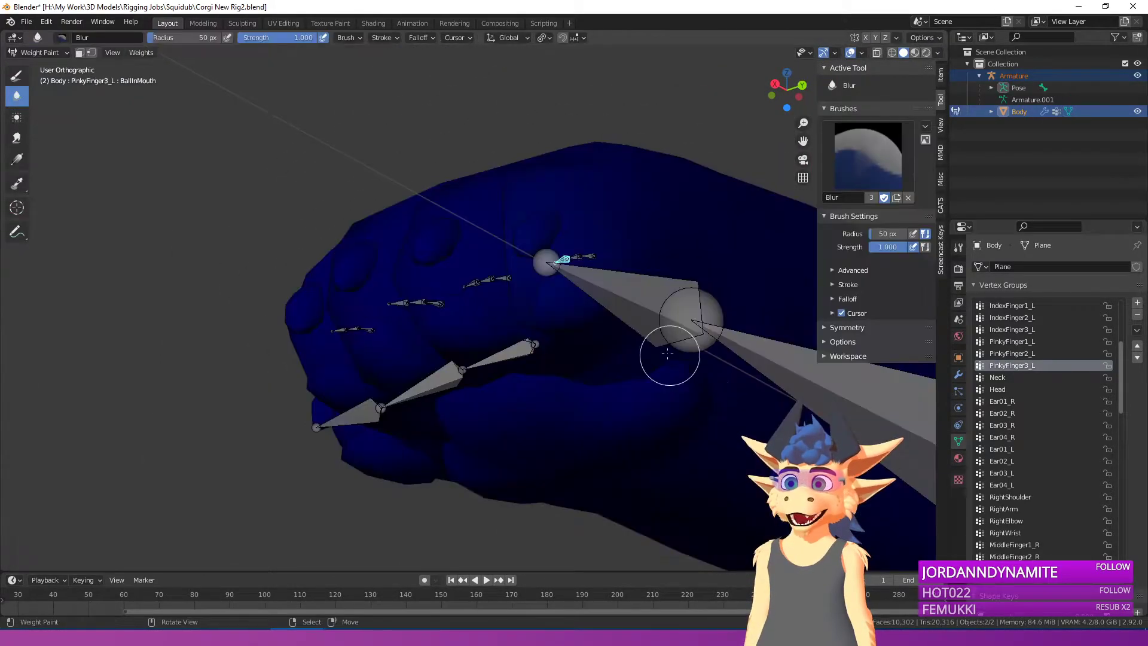
Step: Select the left paw's pinky finger bones and try rotating them with the viewport overlays hidden
{"action": "right_click", "coordinate": [535, 245]}
{"action": "right_click", "coordinate": [534, 242]}
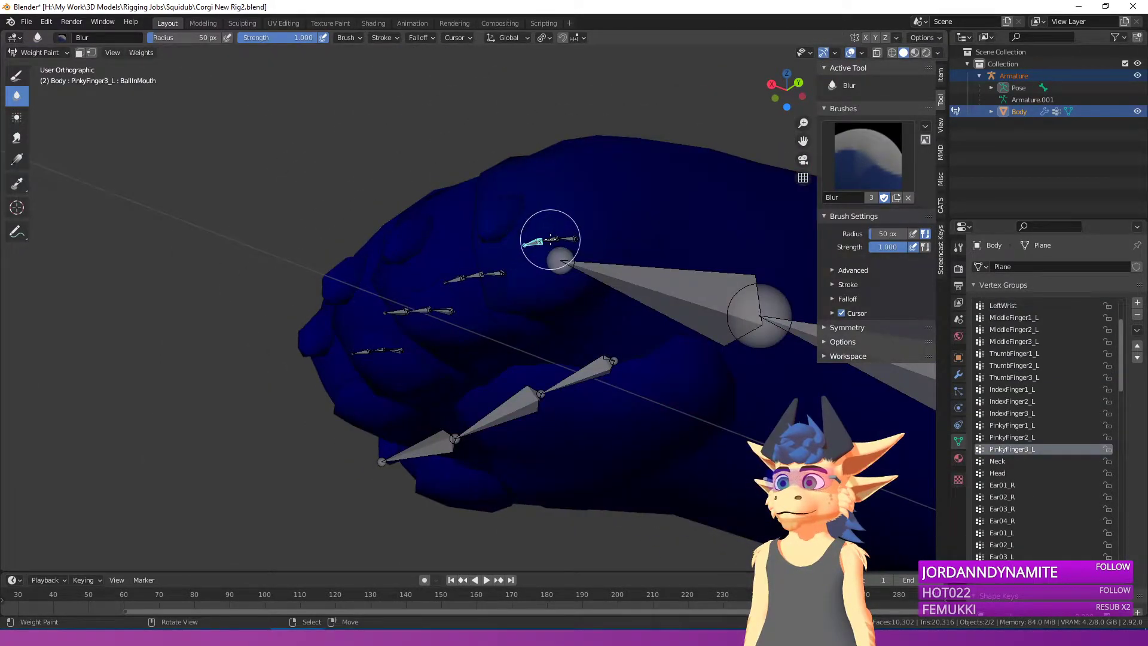
{"action": "right_click", "coordinate": [551, 240]}
{"action": "right_click", "coordinate": [568, 239]}
{"action": "middle_click_drag", "start_coordinate": [568, 239], "coordinate": [497, 290]}
{"action": "right_click", "coordinate": [482, 245], "text": "shift"}
{"action": "right_click", "coordinate": [463, 252], "text": "shift"}
{"action": "left_click", "coordinate": [849, 52]}
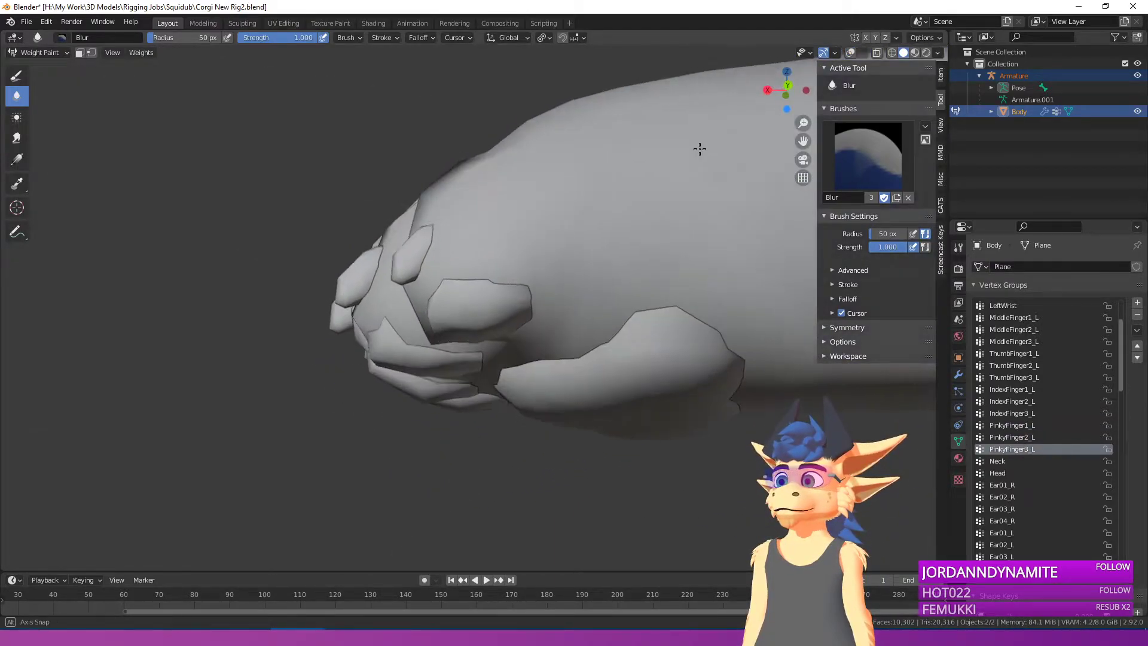
{"action": "key", "text": "r"}
{"action": "right_click", "coordinate": [625, 222]}
Step: Show the viewport overlays and check the weights of the PinkyFinger2_R and PinkyFinger1_R bones on the right paw
{"action": "scroll", "coordinate": [673, 279], "scroll_direction": "down", "scroll_amount": 6}
{"action": "middle_click_drag", "start_coordinate": [674, 279], "coordinate": [438, 236], "text": "shift"}
{"action": "scroll", "coordinate": [438, 235], "scroll_direction": "up", "scroll_amount": 5}
{"action": "scroll", "coordinate": [589, 271], "scroll_direction": "down", "scroll_amount": 6}
{"action": "middle_click_drag", "start_coordinate": [443, 287], "coordinate": [430, 320]}
{"action": "scroll", "coordinate": [520, 287], "scroll_direction": "up", "scroll_amount": 2}
{"action": "left_click", "coordinate": [849, 52]}
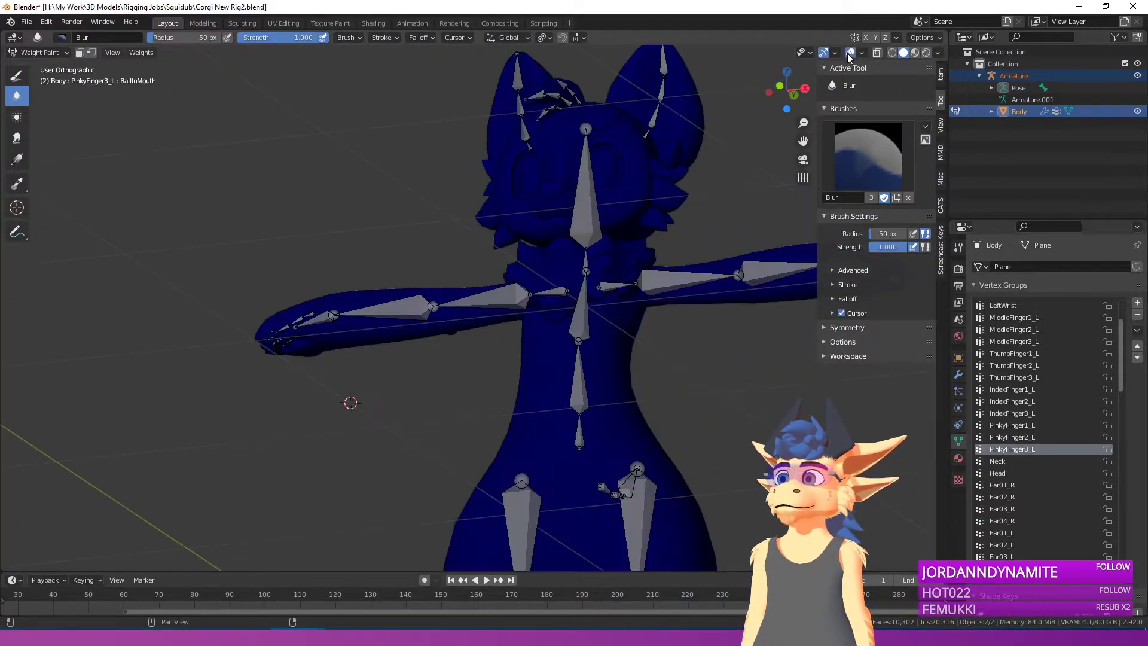
{"action": "scroll", "coordinate": [371, 333], "scroll_direction": "up", "scroll_amount": 6}
{"action": "scroll", "coordinate": [492, 303], "scroll_direction": "up", "scroll_amount": 4}
{"action": "right_click", "coordinate": [556, 306]}
{"action": "middle_click_drag", "start_coordinate": [556, 306], "coordinate": [661, 194]}
{"action": "middle_click_drag", "start_coordinate": [661, 195], "coordinate": [274, 385], "text": "shift"}
{"action": "scroll", "coordinate": [508, 209], "scroll_direction": "down", "scroll_amount": 4}
{"action": "scroll", "coordinate": [472, 280], "scroll_direction": "up", "scroll_amount": 6}
{"action": "middle_click_drag", "start_coordinate": [617, 157], "coordinate": [443, 305], "text": "shift"}
{"action": "scroll", "coordinate": [442, 305], "scroll_direction": "down", "scroll_amount": 2}
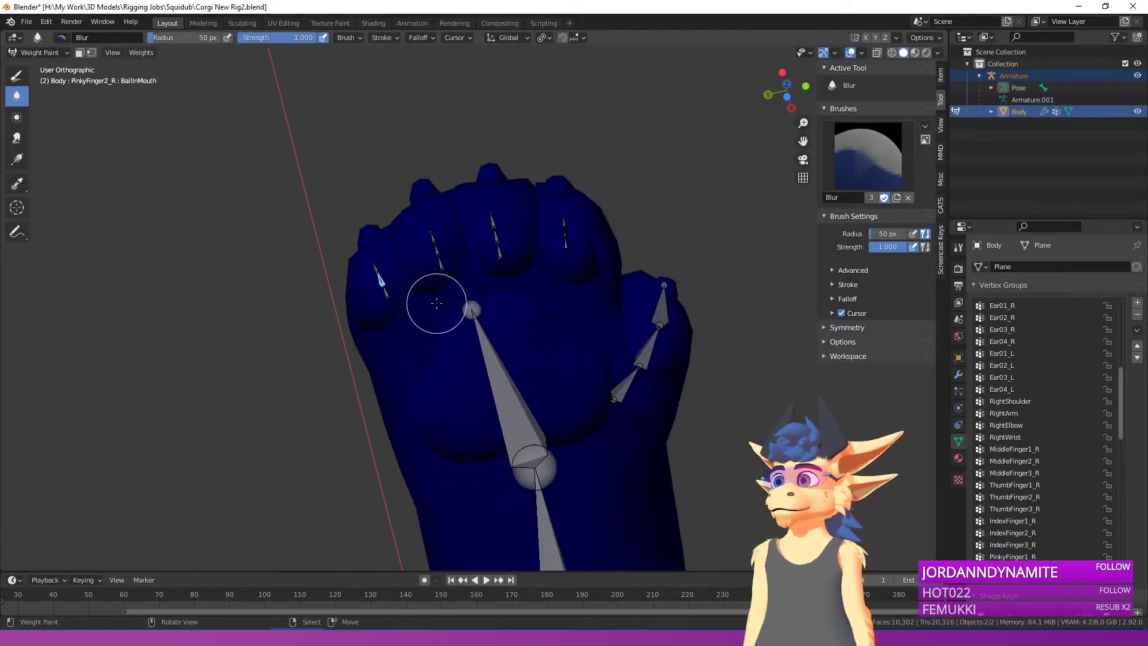
{"action": "right_click", "coordinate": [384, 297]}
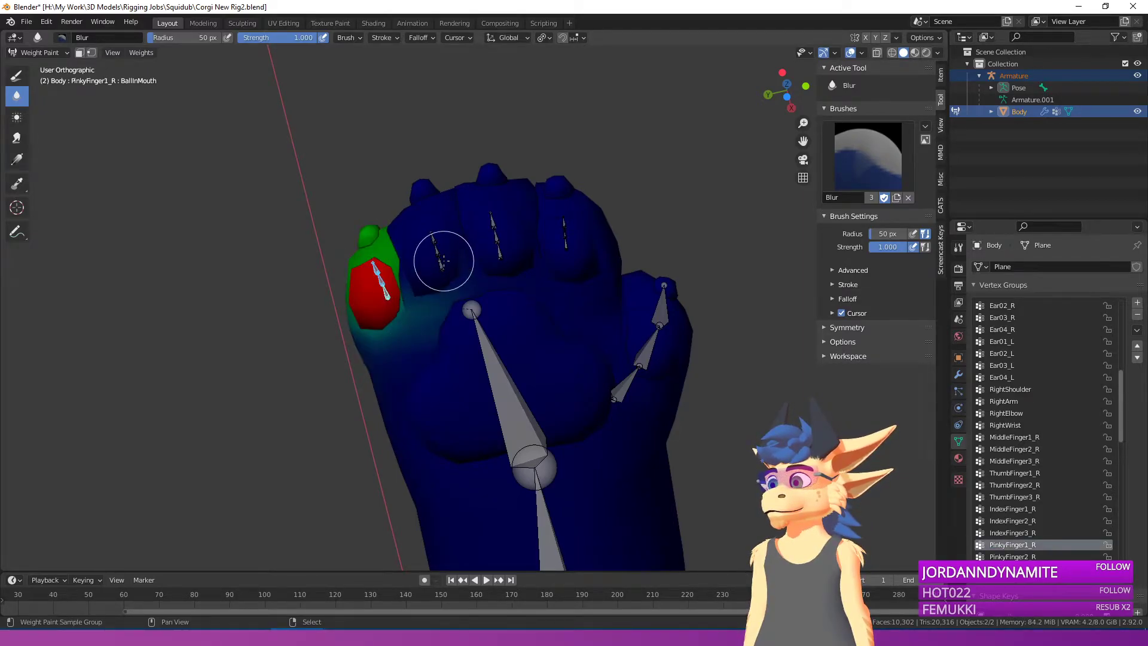
Step: Check the weights of the remaining finger bones on the right paw
{"action": "right_click", "coordinate": [442, 259]}
{"action": "right_click", "coordinate": [434, 239]}
{"action": "middle_click_drag", "start_coordinate": [436, 231], "coordinate": [592, 406]}
{"action": "middle_click_drag", "start_coordinate": [592, 407], "coordinate": [546, 257], "text": "shift"}
{"action": "right_click", "coordinate": [615, 369]}
{"action": "right_click", "coordinate": [588, 395]}
{"action": "right_click", "coordinate": [611, 397]}
{"action": "right_click", "coordinate": [552, 400]}
{"action": "right_click", "coordinate": [549, 394]}
{"action": "right_click", "coordinate": [547, 216]}
{"action": "right_click", "coordinate": [549, 202]}
Step: Try curling the right paw's middle finger bones with the viewport overlays hidden
{"action": "middle_click_drag", "start_coordinate": [549, 205], "coordinate": [544, 320]}
{"action": "left_click", "coordinate": [850, 53]}
{"action": "middle_click_drag", "start_coordinate": [616, 322], "coordinate": [619, 284]}
{"action": "key", "text": "r"}
{"action": "key", "text": "r"}
{"action": "right_click", "coordinate": [591, 283]}
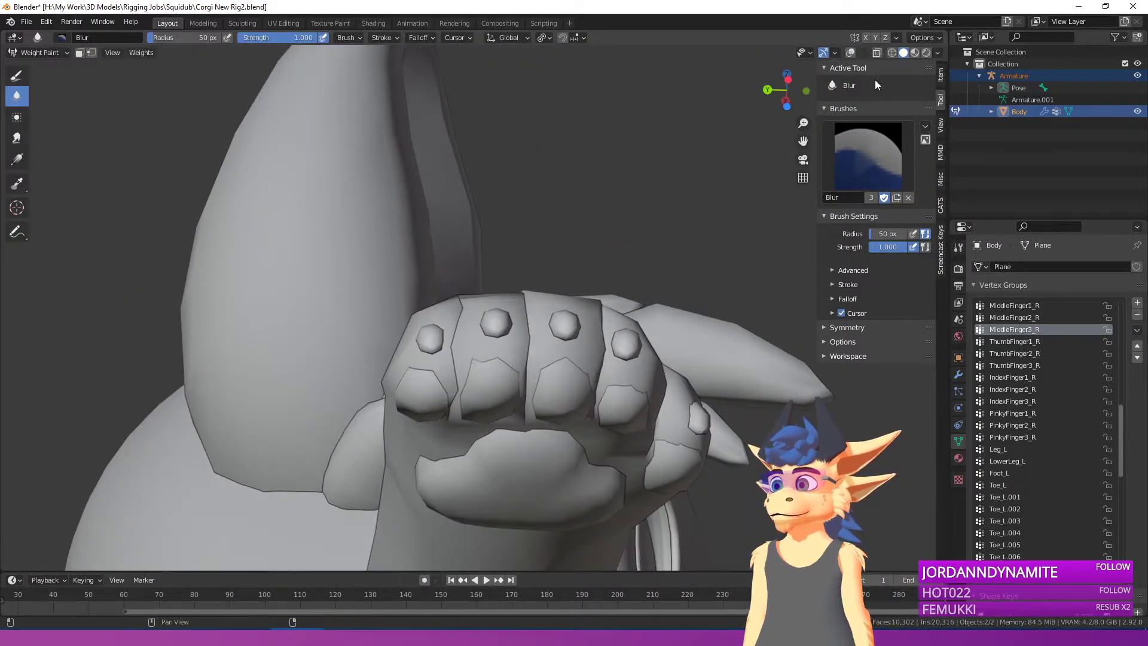
Step: Select the right paw's pinky finger bones with the overlays shown, then try curling them with the overlays hidden
{"action": "left_click", "coordinate": [851, 53]}
{"action": "scroll", "coordinate": [491, 370], "scroll_direction": "up", "scroll_amount": 4}
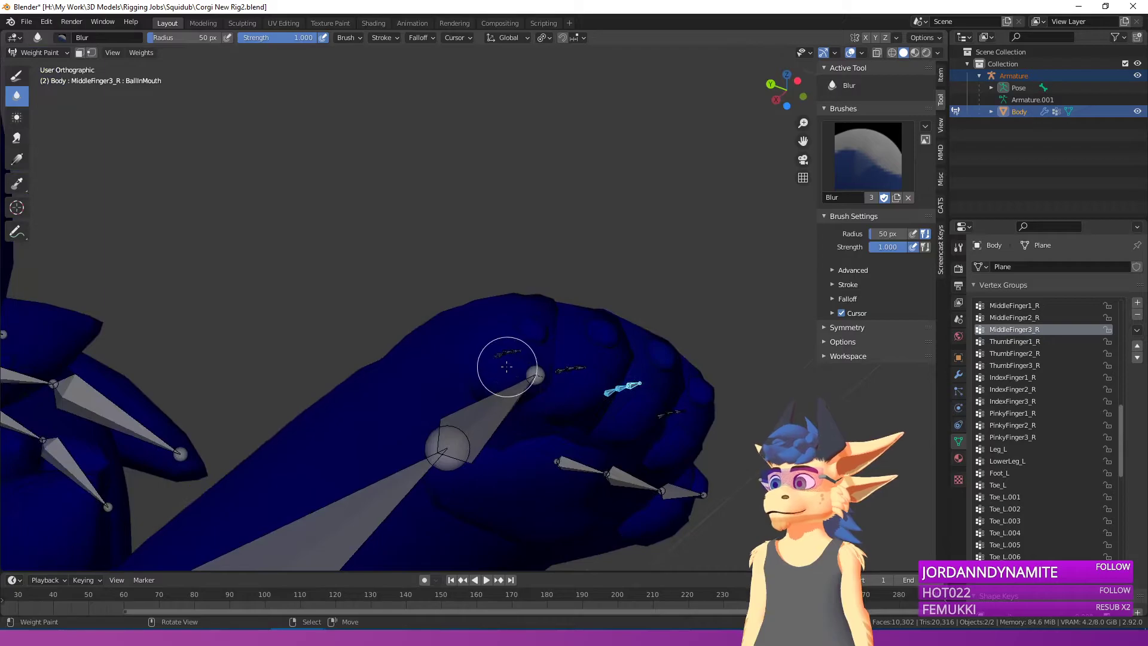
{"action": "right_click", "coordinate": [512, 349]}
{"action": "right_click", "coordinate": [518, 351]}
{"action": "right_click", "coordinate": [506, 351], "text": "shift"}
{"action": "middle_click_drag", "start_coordinate": [505, 352], "coordinate": [477, 328]}
{"action": "left_click", "coordinate": [852, 54]}
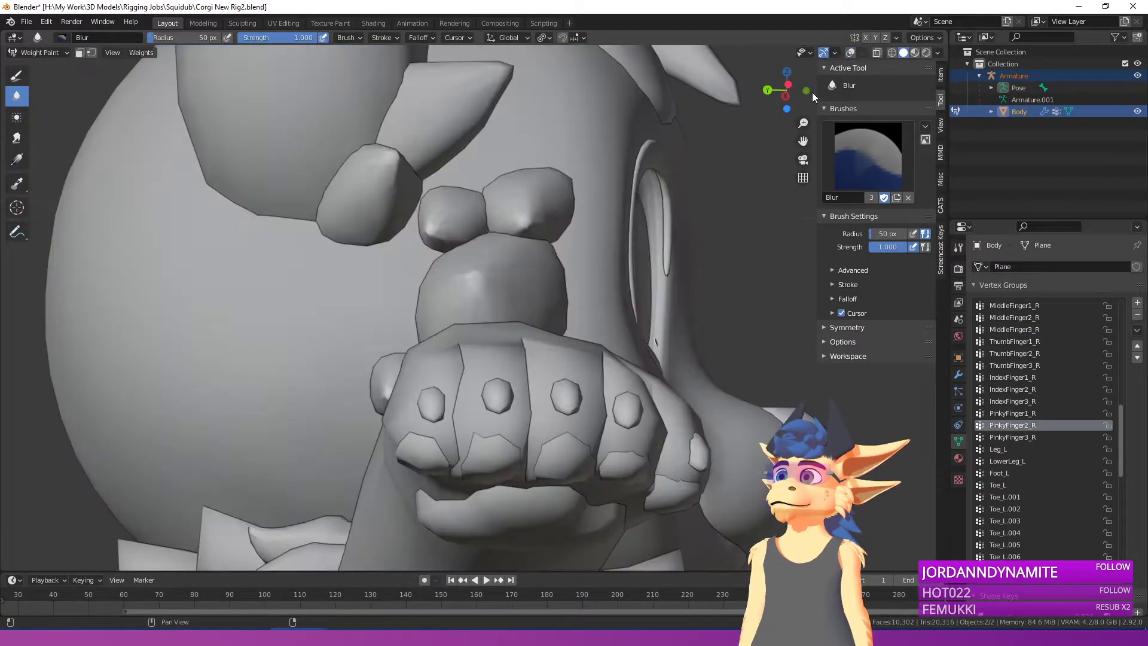
{"action": "key", "text": "r"}
{"action": "key", "text": "r"}
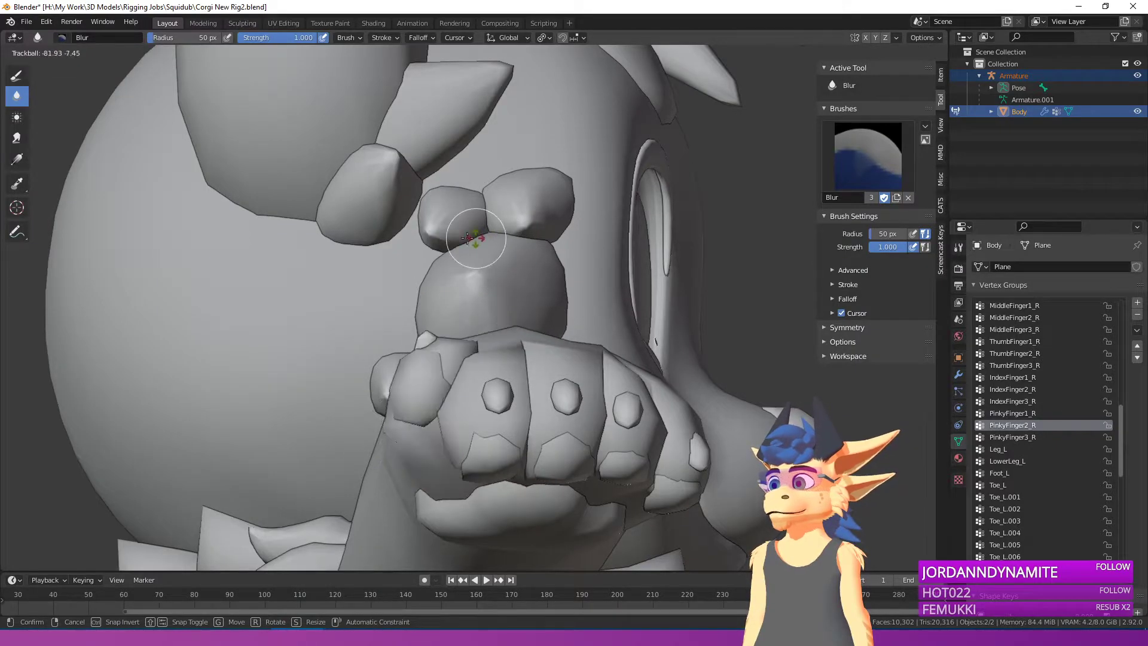
{"action": "right_click", "coordinate": [457, 353]}
Step: Select the PinkyFinger3_R.001 bone of the right ring finger and try curling it with the overlays hidden
{"action": "left_click", "coordinate": [851, 52]}
{"action": "middle_click_drag", "start_coordinate": [532, 353], "coordinate": [556, 257]}
{"action": "left_click", "coordinate": [518, 414], "text": "ctrl"}
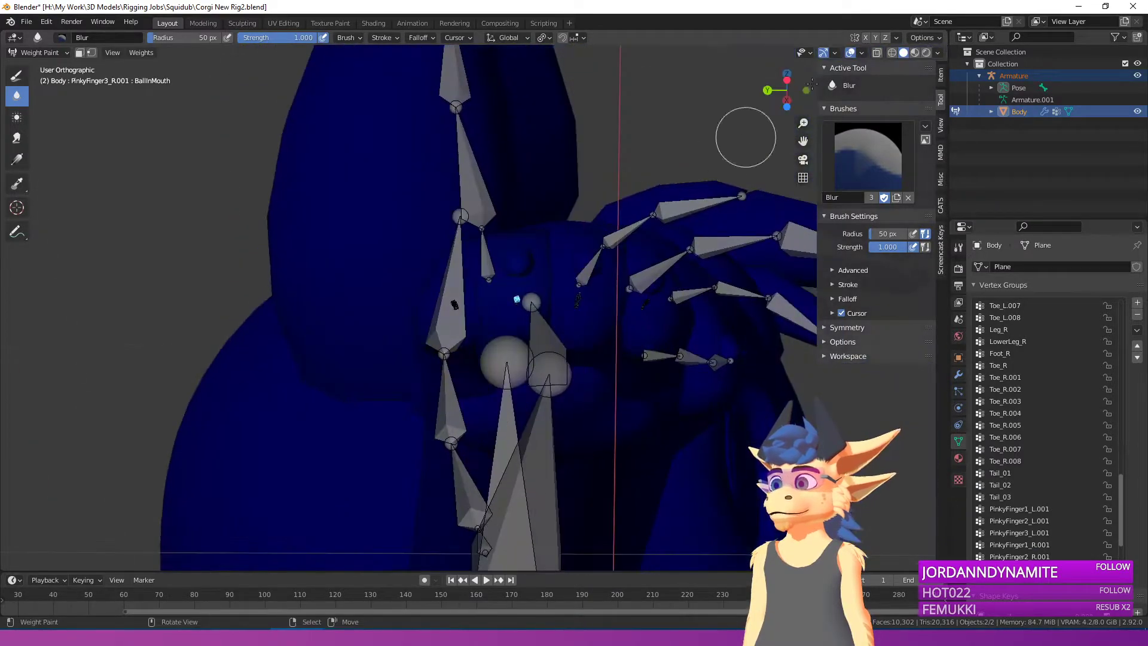
{"action": "left_click", "coordinate": [851, 52]}
{"action": "middle_click_drag", "start_coordinate": [565, 185], "coordinate": [557, 214]}
{"action": "key", "text": "r"}
{"action": "key", "text": "r"}
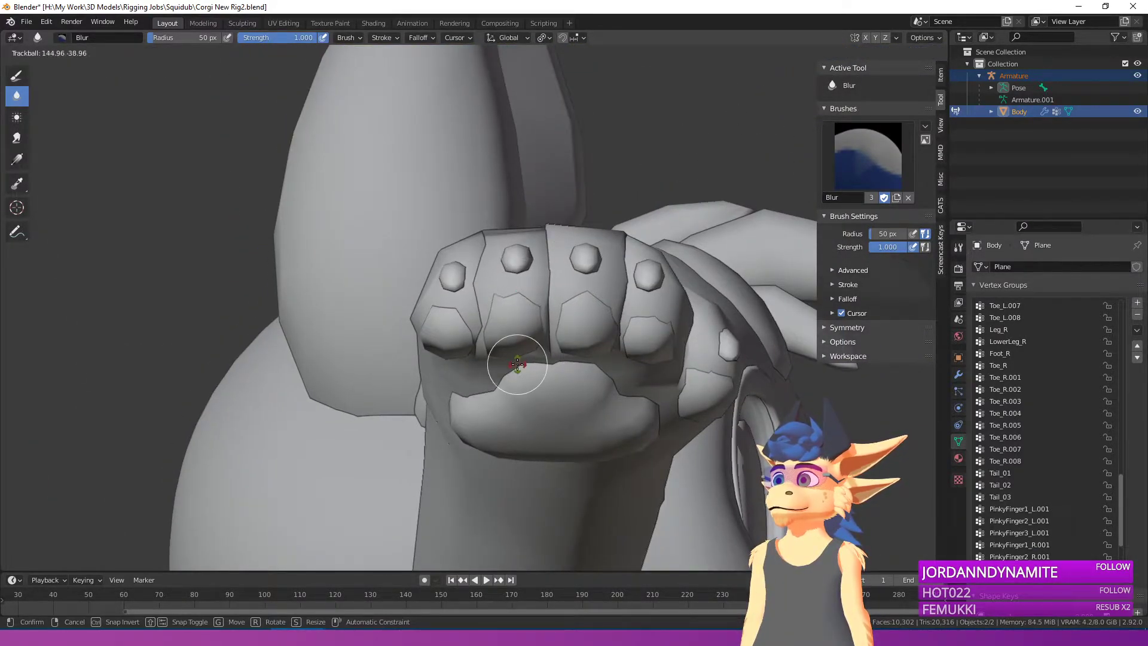
{"action": "right_click", "coordinate": [517, 364]}
Step: Add the PinkyFinger1_R.001 bone to the selection and test the right ring finger's curl with the overlays hidden
{"action": "middle_click_drag", "start_coordinate": [574, 280], "coordinate": [488, 383]}
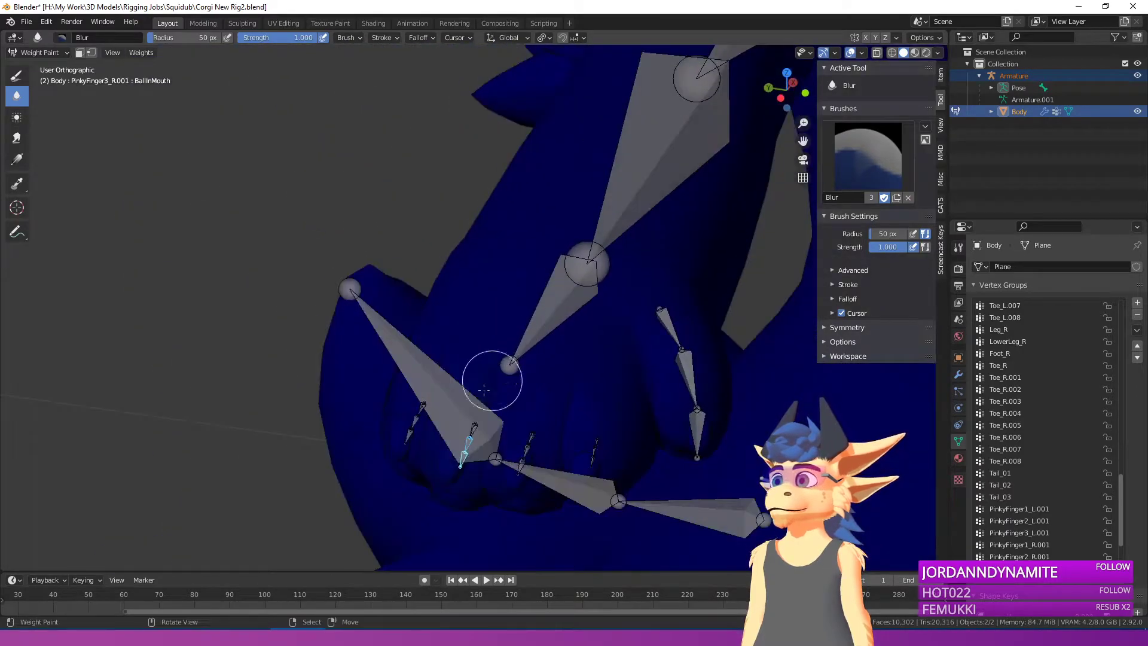
{"action": "right_click", "coordinate": [474, 423], "text": "shift"}
{"action": "left_click", "coordinate": [850, 53]}
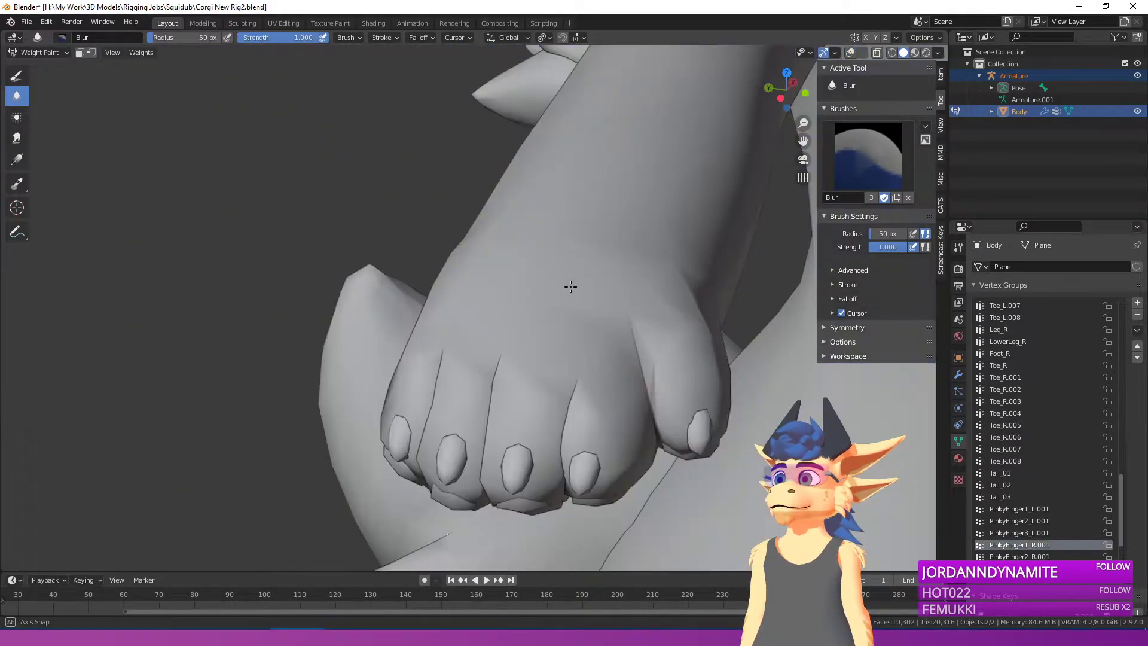
{"action": "key", "text": "r"}
{"action": "key", "text": "r"}
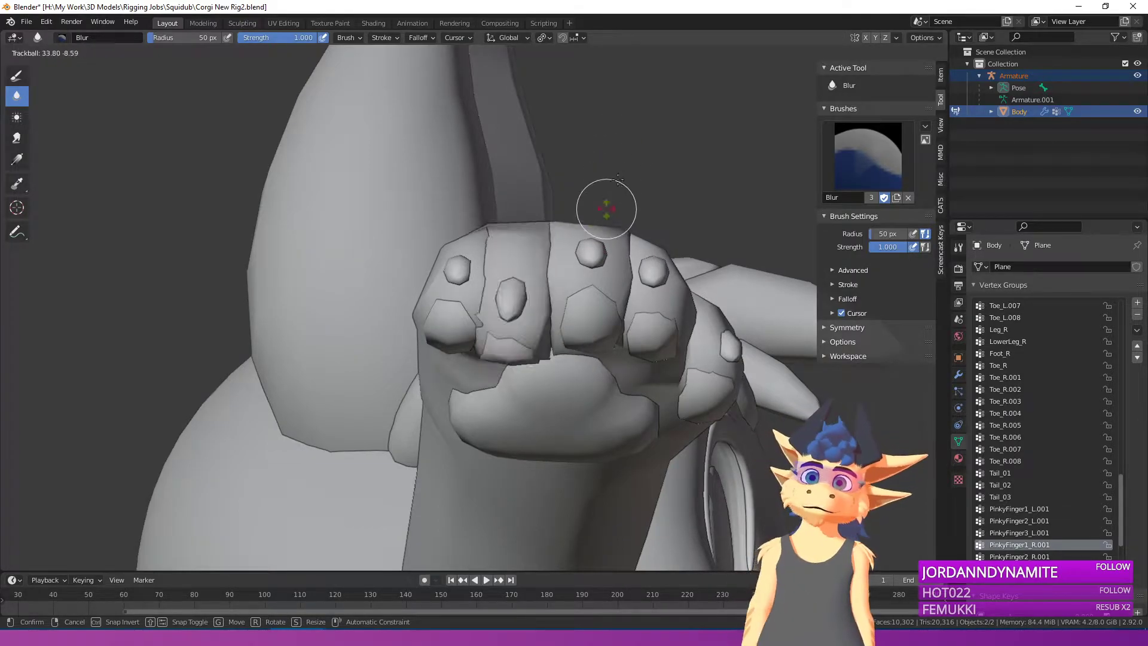
{"action": "left_click", "coordinate": [597, 193]}
{"action": "middle_click_drag", "start_coordinate": [597, 192], "coordinate": [574, 263]}
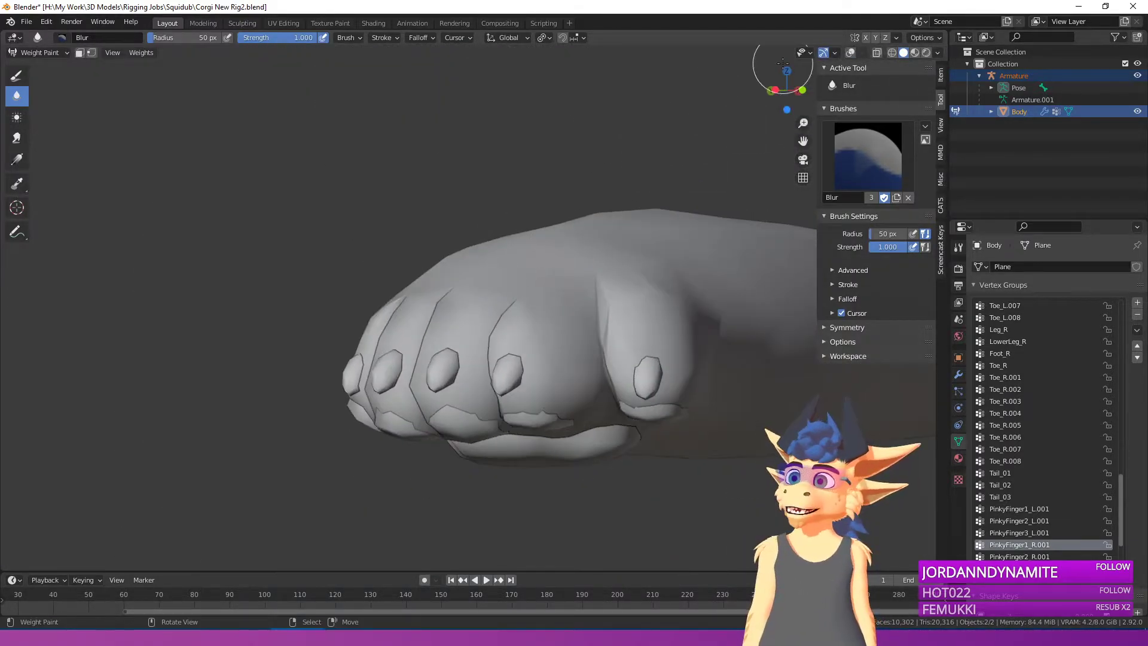
Step: Show the viewport overlays and switch the Body mesh to Object Mode
{"action": "left_click", "coordinate": [849, 52]}
{"action": "middle_click_drag", "start_coordinate": [478, 243], "coordinate": [403, 240]}
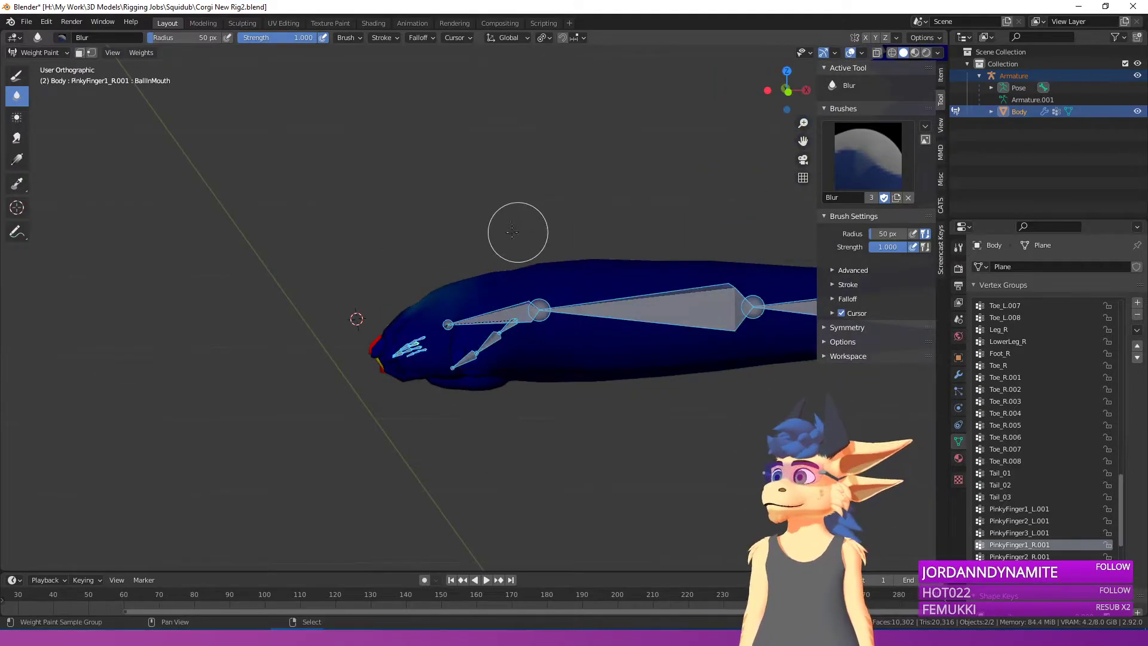
{"action": "middle_click_drag", "start_coordinate": [517, 234], "coordinate": [282, 241], "text": "shift"}
{"action": "left_click", "coordinate": [40, 52]}
{"action": "left_click", "coordinate": [45, 66]}
{"action": "scroll", "coordinate": [403, 227], "scroll_direction": "down", "scroll_amount": 5}
{"action": "middle_click_drag", "start_coordinate": [402, 222], "coordinate": [380, 238]}
{"action": "scroll", "coordinate": [383, 241], "scroll_direction": "up", "scroll_amount": 1}
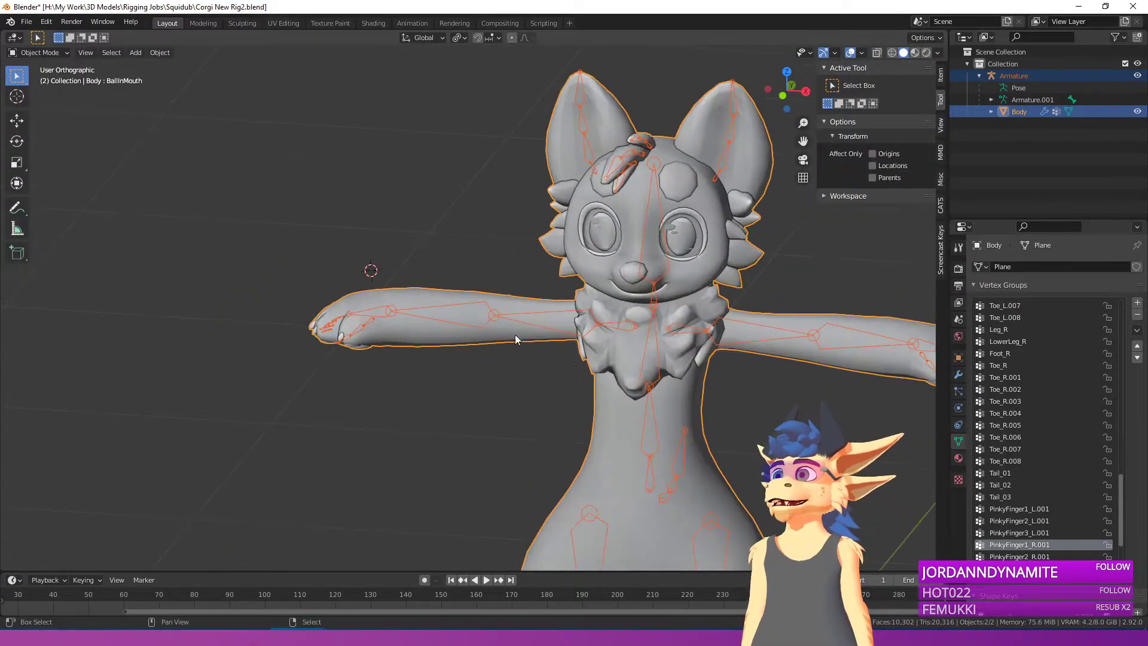
{"action": "right_click", "coordinate": [543, 332], "text": "shift"}
{"action": "right_click", "coordinate": [543, 332]}
{"action": "right_click", "coordinate": [508, 326], "text": "shift"}
{"action": "right_click", "coordinate": [503, 321], "text": "shift"}
{"action": "right_click", "coordinate": [510, 324], "text": "shift"}
{"action": "right_click", "coordinate": [511, 316], "text": "shift"}
{"action": "right_click", "coordinate": [511, 316], "text": "shift"}
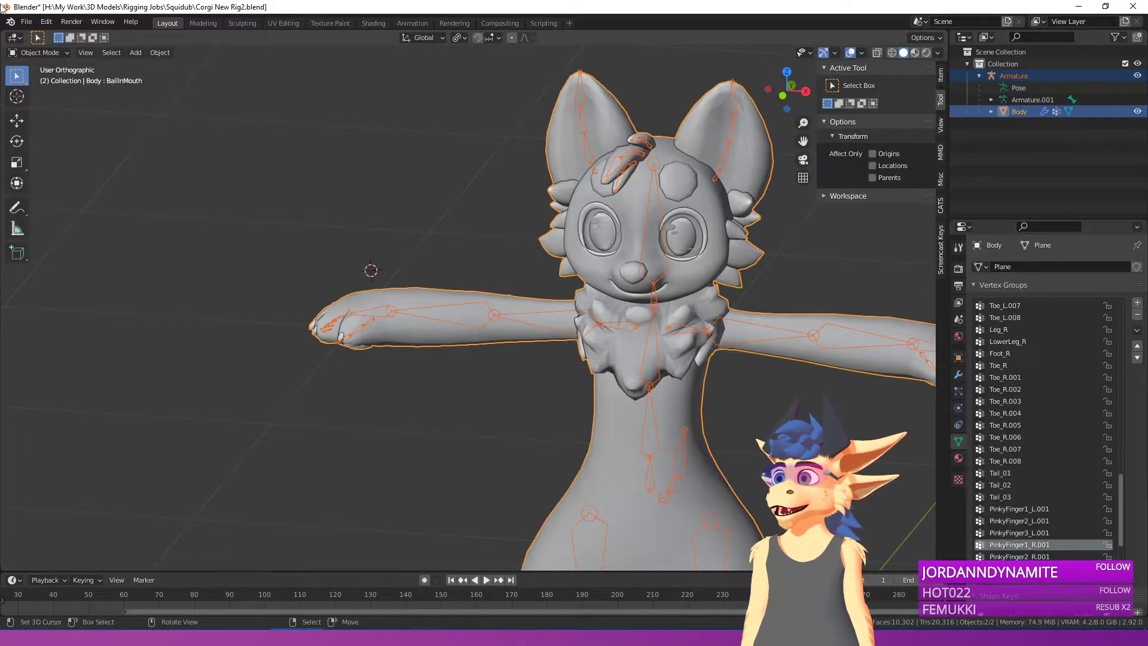
Step: Export the model as FBX into the Squidub folder, overwriting Corgi VRM 4.fbx
{"action": "left_click", "coordinate": [26, 21]}
{"action": "mouse_move", "coordinate": [66, 194]}
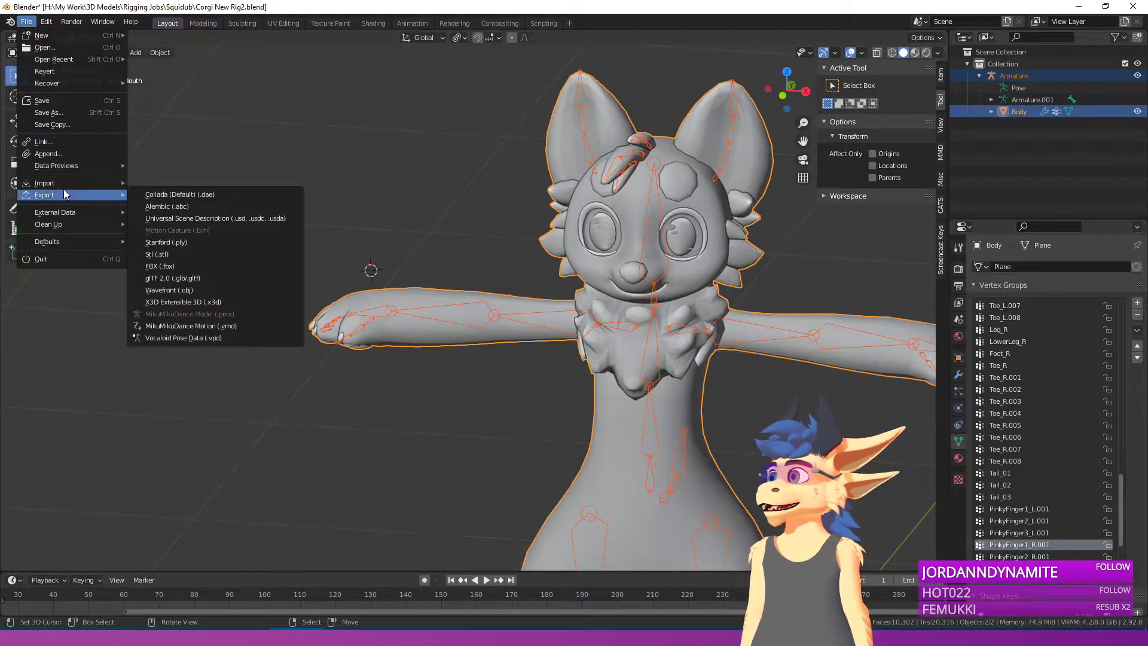
{"action": "left_click", "coordinate": [160, 266]}
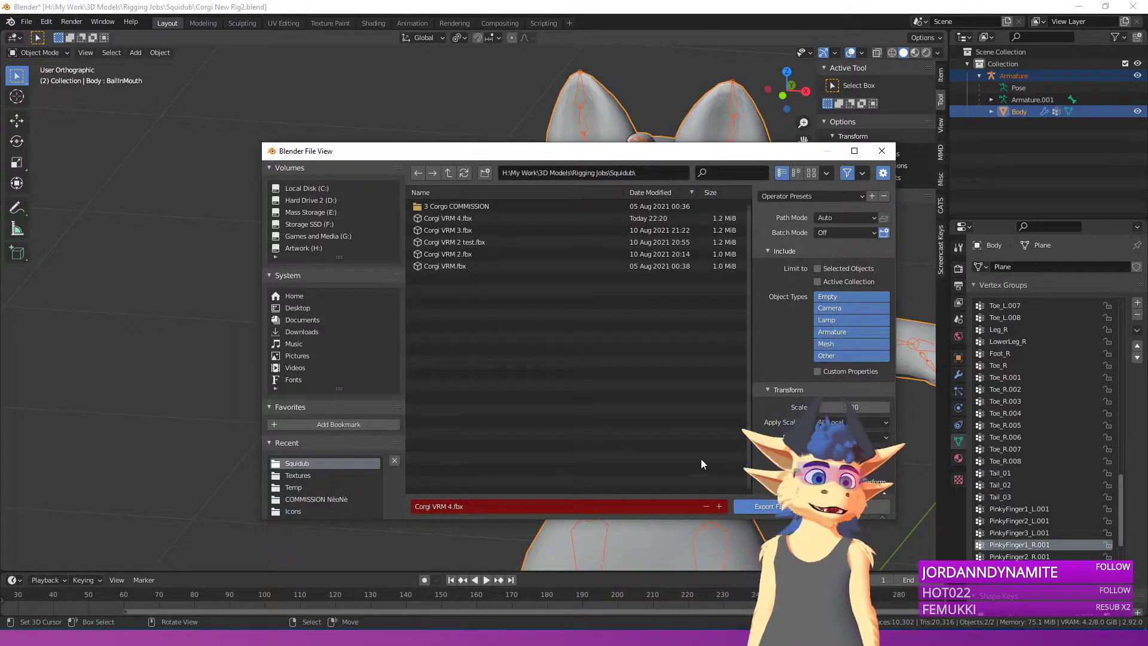
{"action": "left_click", "coordinate": [480, 217]}
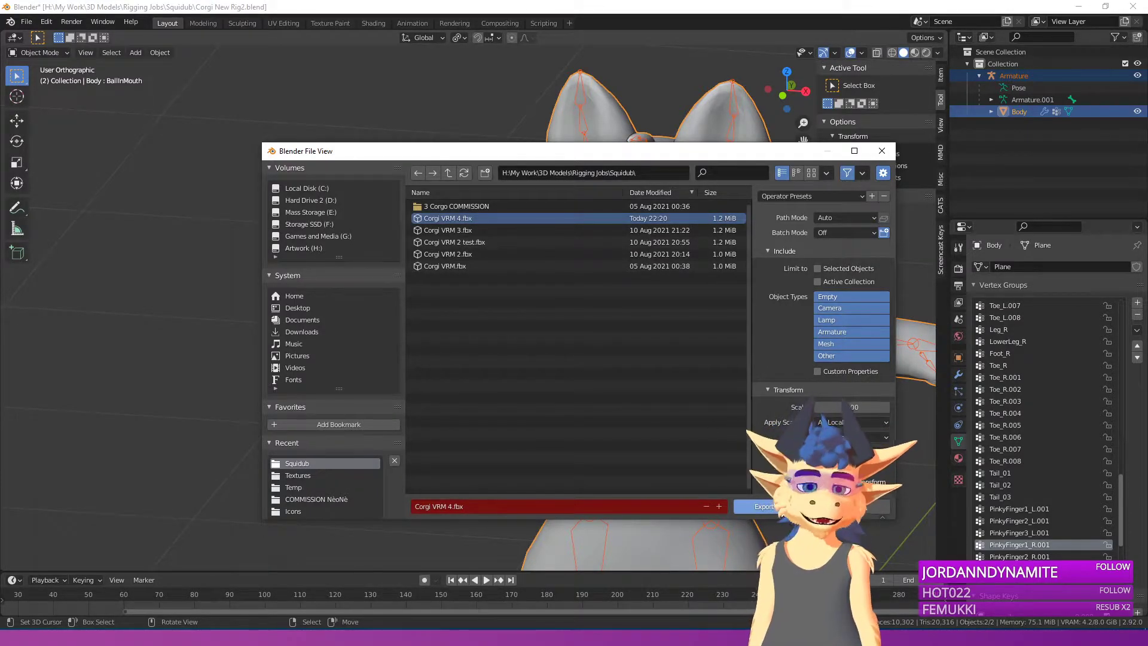
{"action": "left_click", "coordinate": [761, 506]}
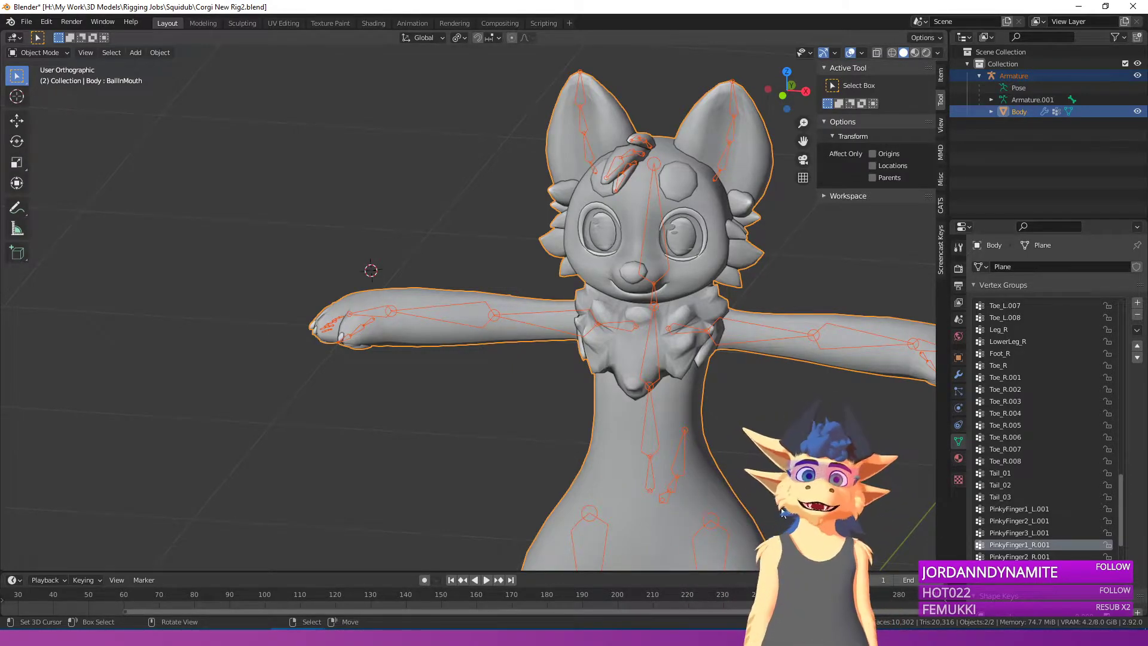
{"action": "scroll", "coordinate": [680, 501], "scroll_direction": "down", "scroll_amount": 1}
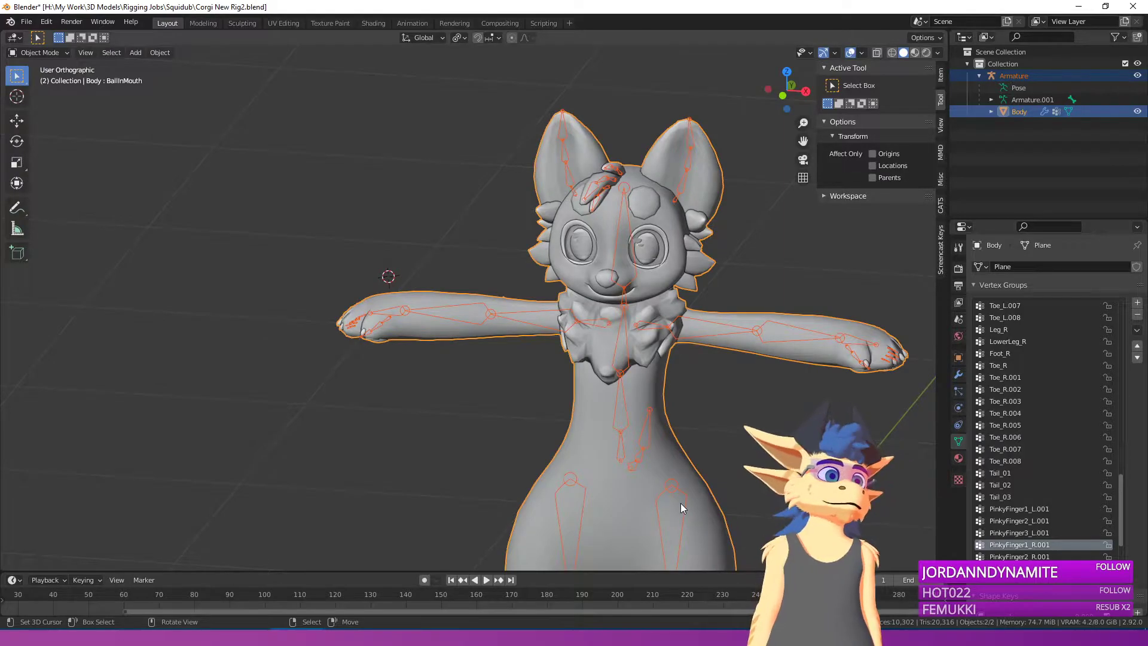
{"action": "scroll", "coordinate": [687, 484], "scroll_direction": "up", "scroll_amount": 2}
{"action": "scroll", "coordinate": [600, 478], "scroll_direction": "up", "scroll_amount": 2}
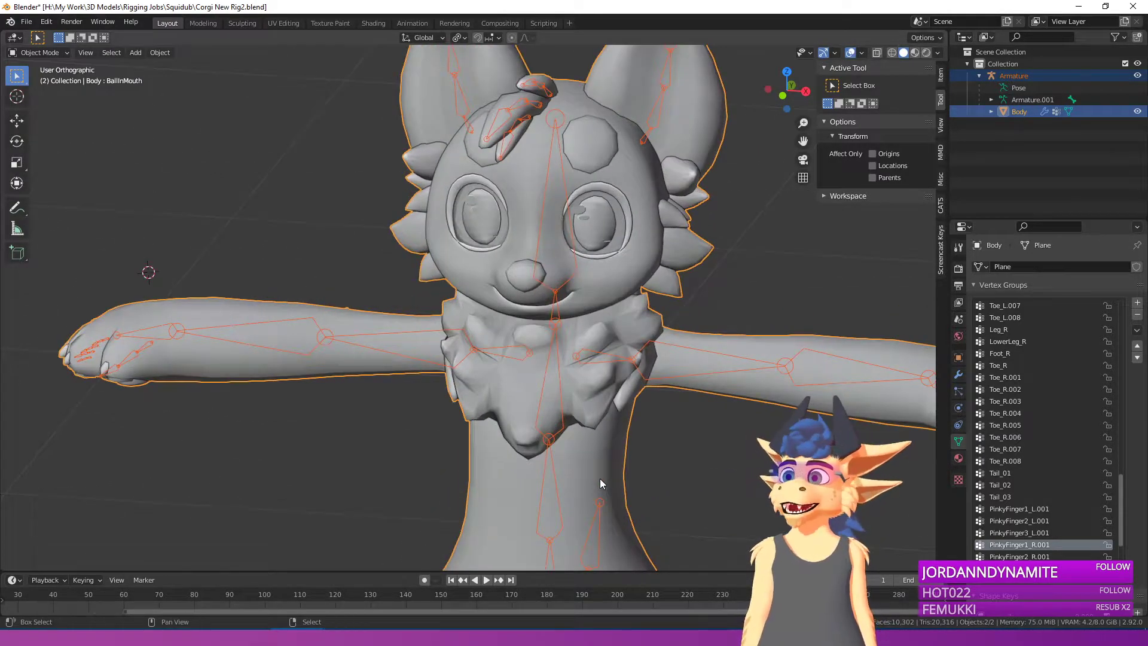
{"action": "scroll", "coordinate": [401, 313], "scroll_direction": "up", "scroll_amount": 2}
{"action": "scroll", "coordinate": [400, 313], "scroll_direction": "down", "scroll_amount": 1}
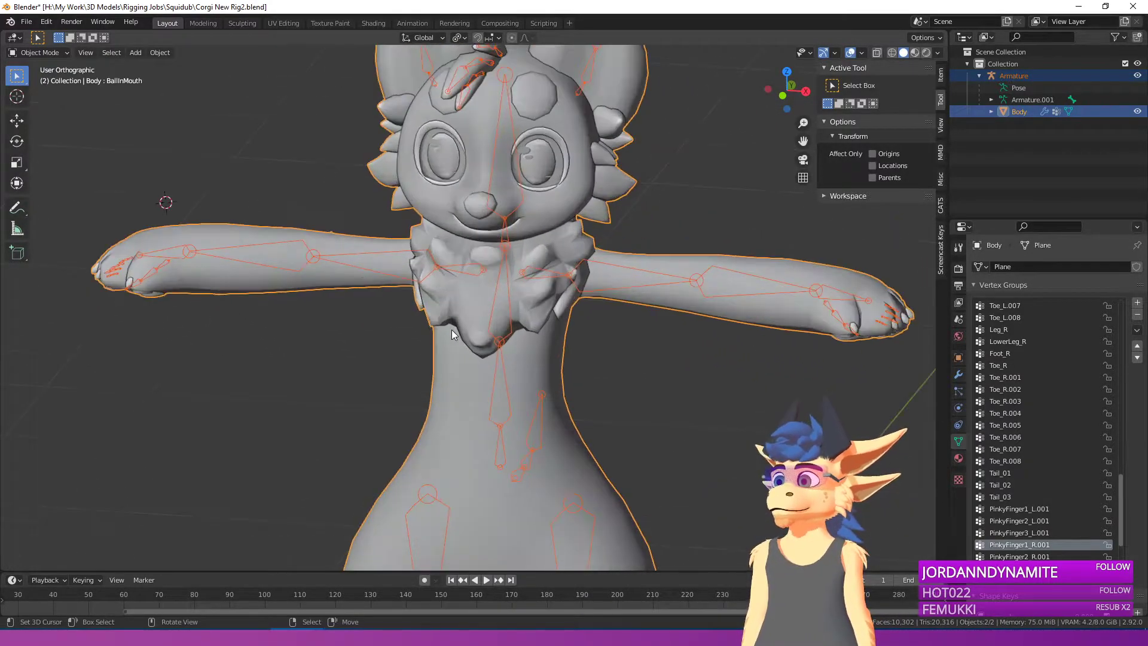
{"action": "left_click", "coordinate": [26, 23]}
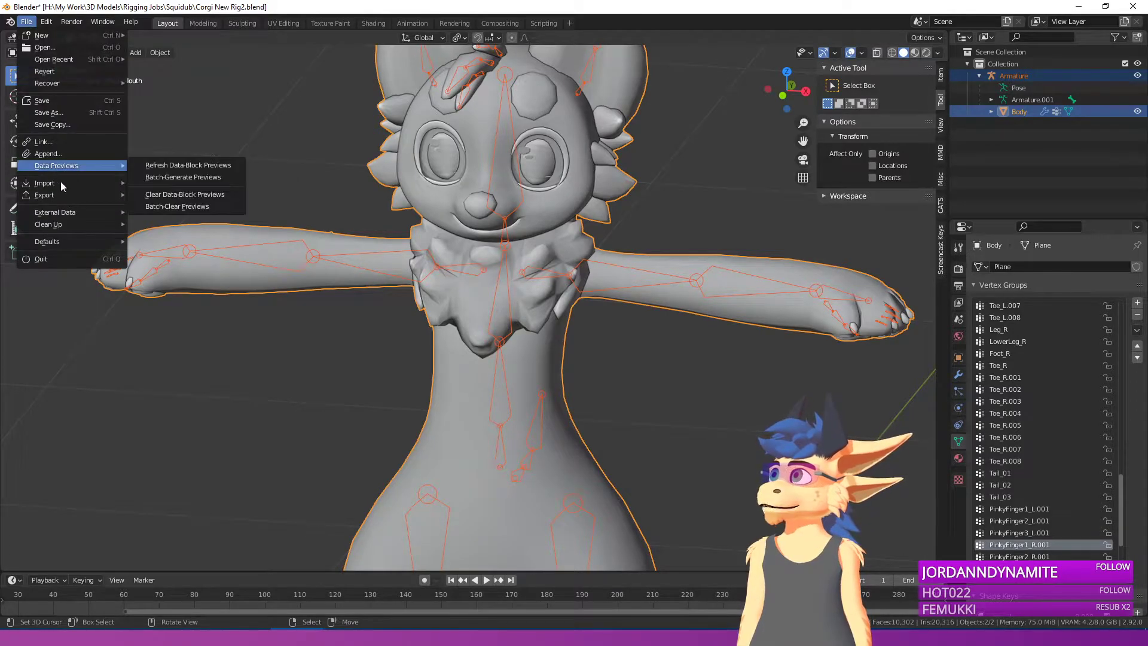
Step: Switch to Unity and delete the whole Corgi VRM 4 object from SampleScene
{"action": "left_click", "coordinate": [188, 637]}
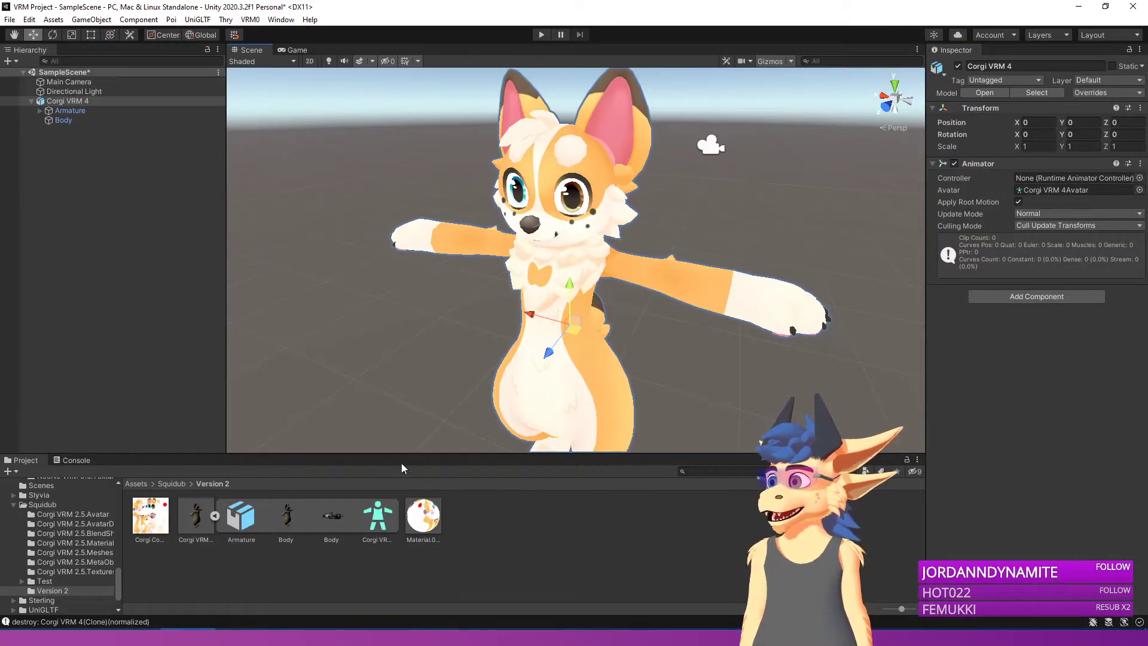
{"action": "left_click", "coordinate": [576, 359]}
{"action": "key", "text": "Delete"}
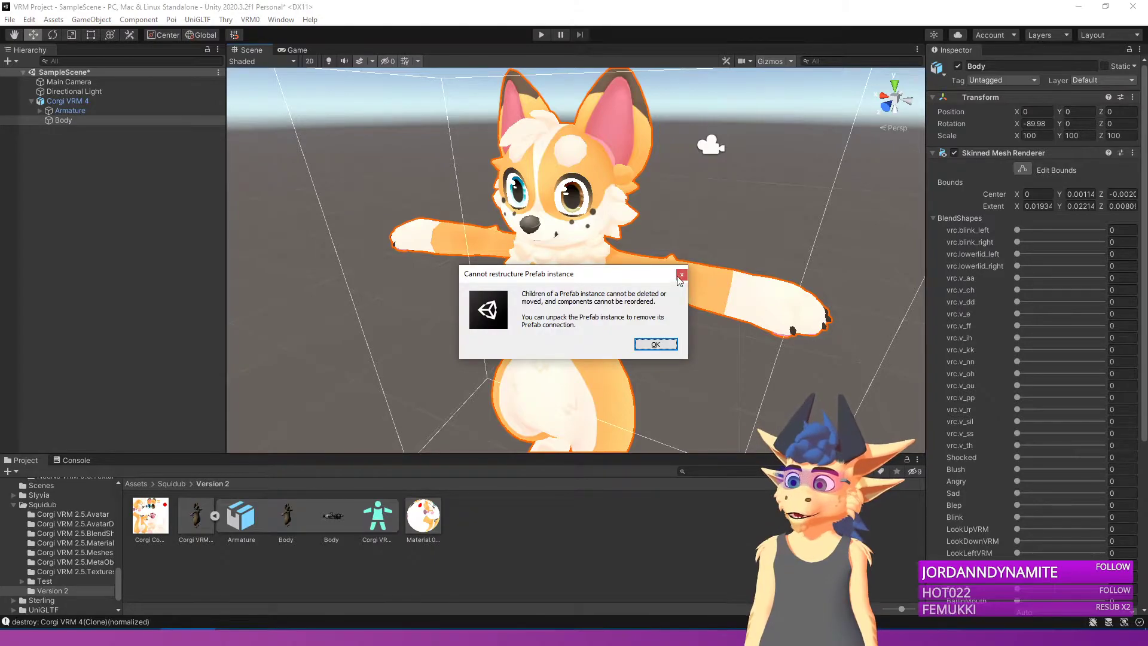
{"action": "left_click", "coordinate": [655, 344]}
{"action": "left_click", "coordinate": [709, 340]}
{"action": "left_click", "coordinate": [561, 310]}
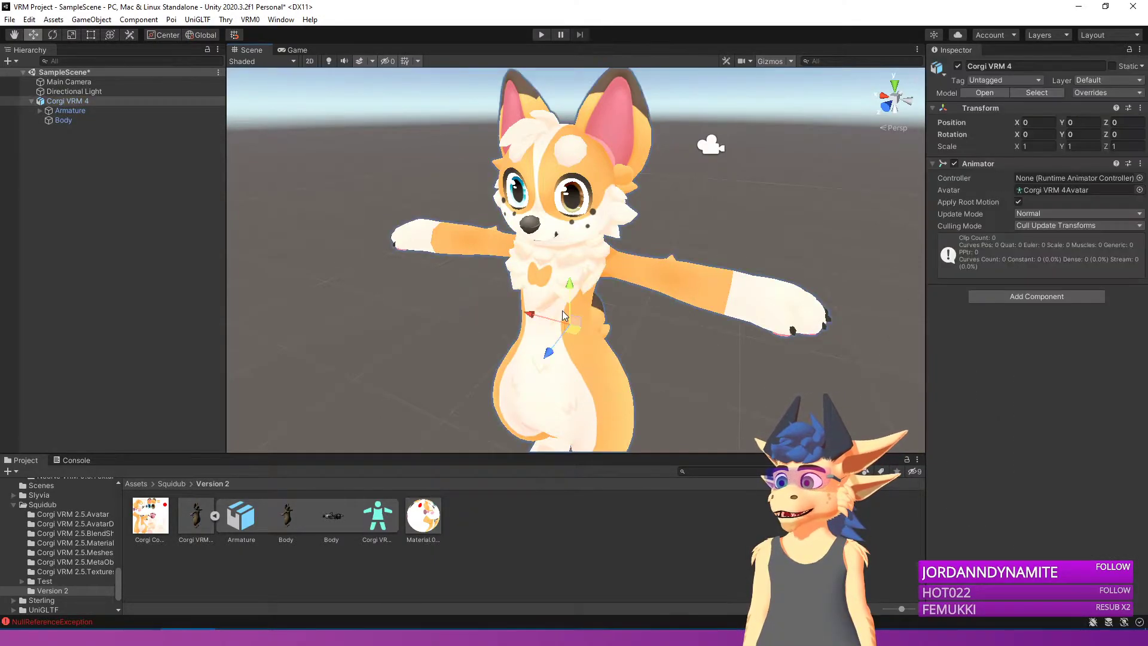
{"action": "key", "text": "Delete"}
Step: Delete the old Corgi VRM 4 model asset from the Version 2 folder
{"action": "left_click", "coordinate": [206, 517]}
{"action": "key", "text": "Delete"}
{"action": "left_click", "coordinate": [606, 341]}
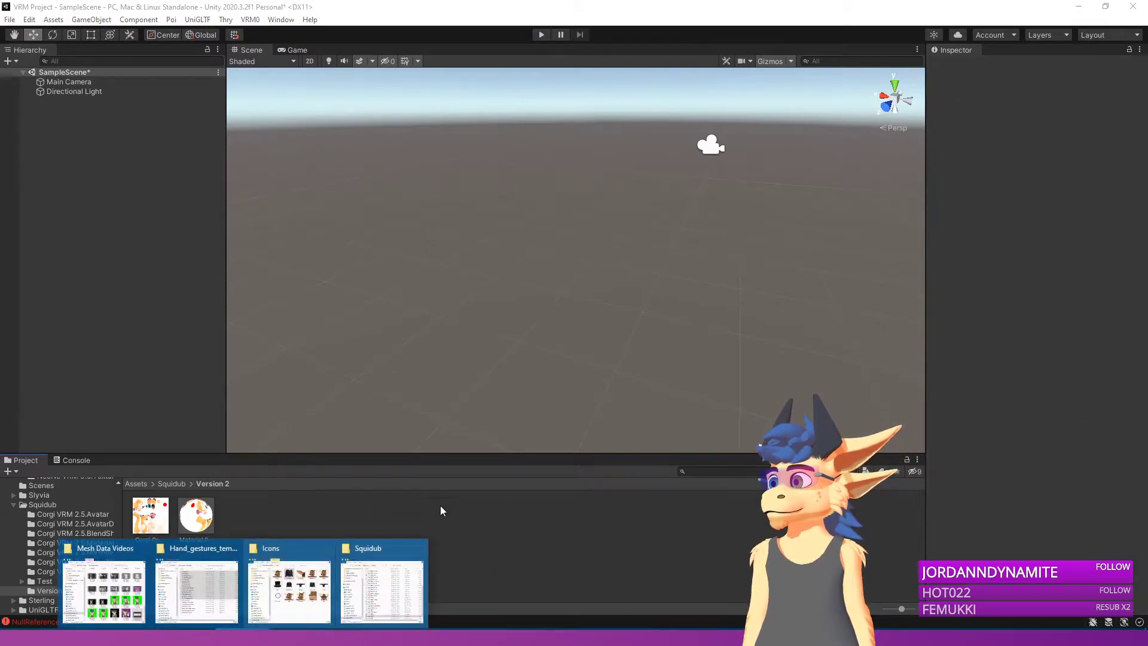
Step: Import the newly exported Corgi VRM 4.fbx into the Version 2 folder and add the model to SampleScene
{"action": "left_click_drag", "start_coordinate": [1147, 511], "coordinate": [468, 570]}
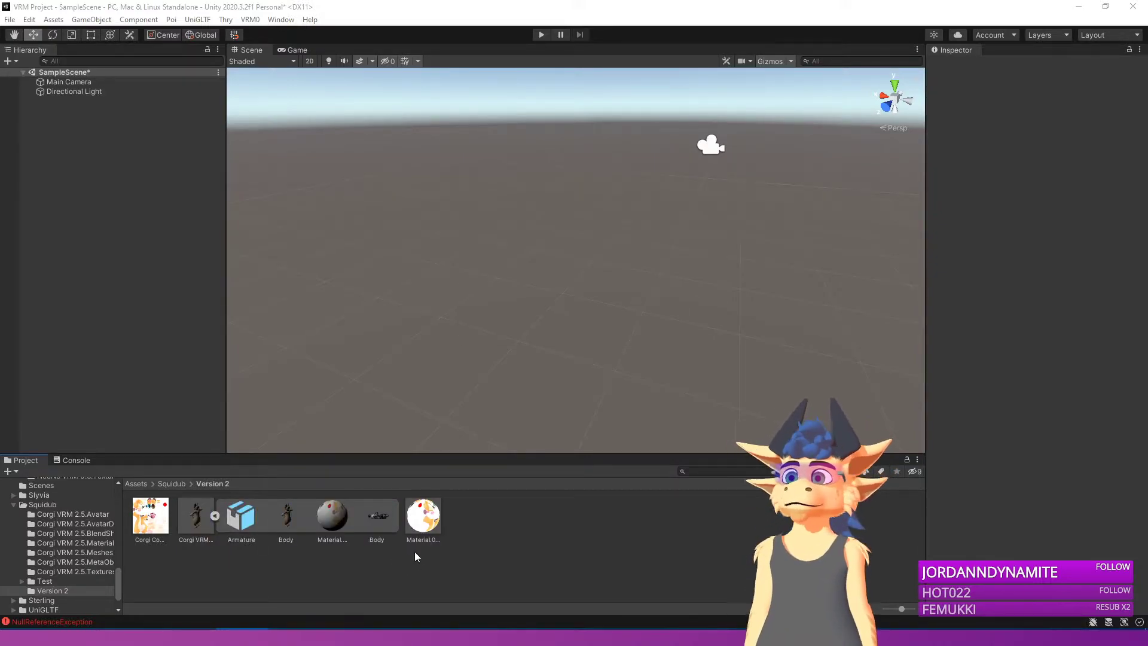
{"action": "left_click_drag", "start_coordinate": [199, 524], "coordinate": [128, 323]}
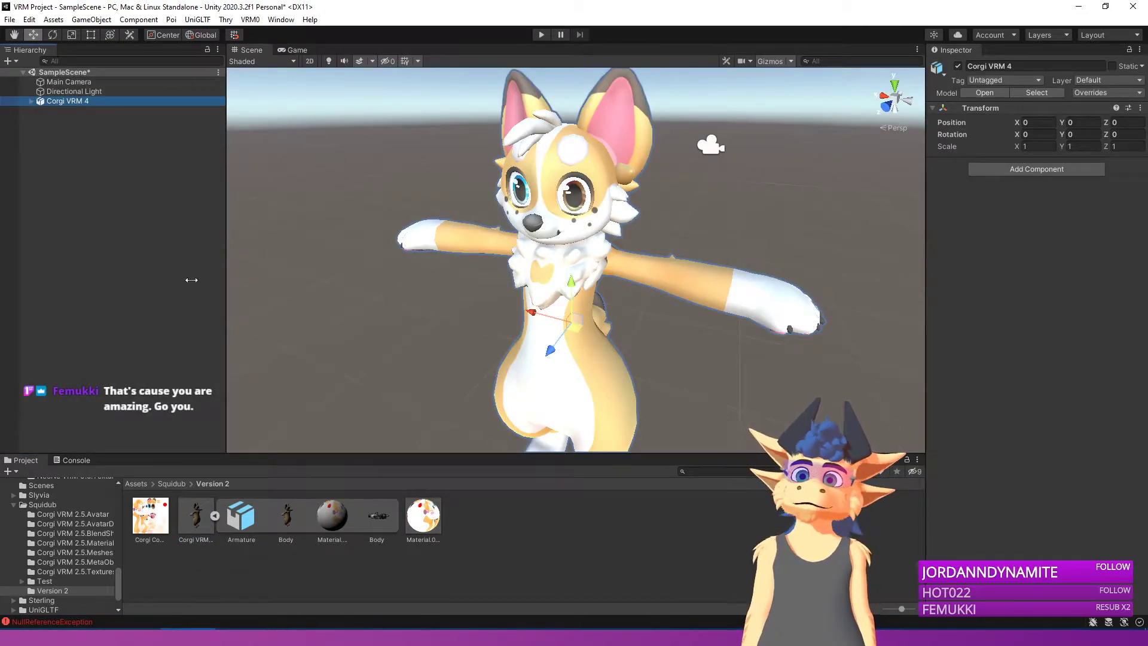
Step: Remap Material.001 of the Corgi VRM 4 model asset to the existing Material.001 in the Version 2 folder and apply
{"action": "left_click", "coordinate": [198, 517]}
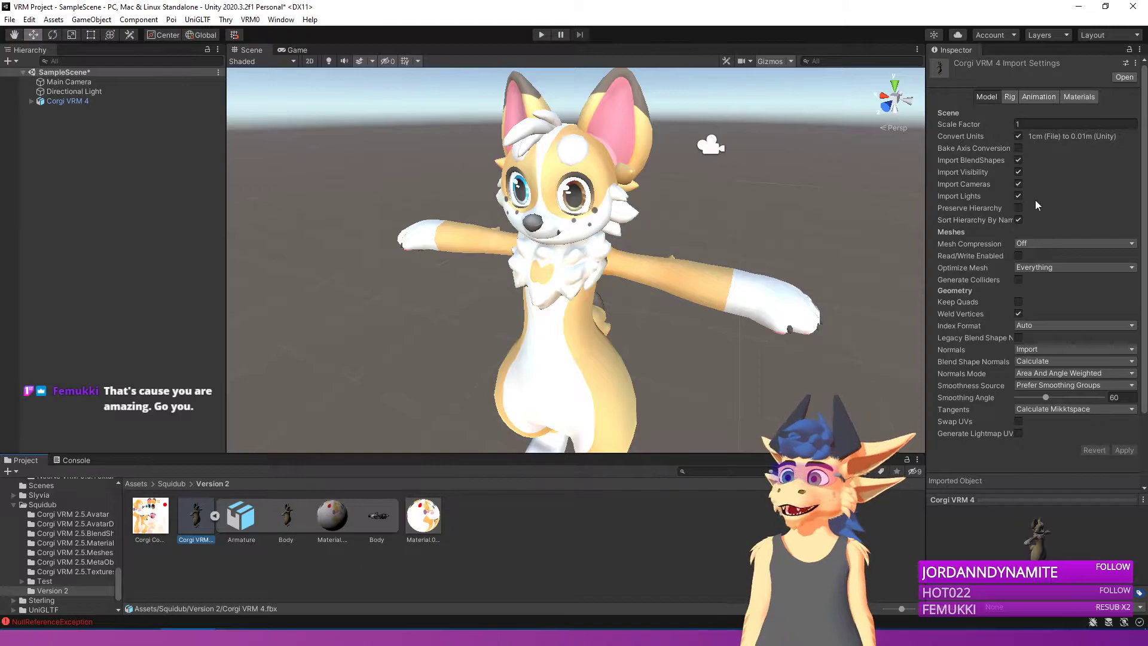
{"action": "left_click", "coordinate": [1077, 98]}
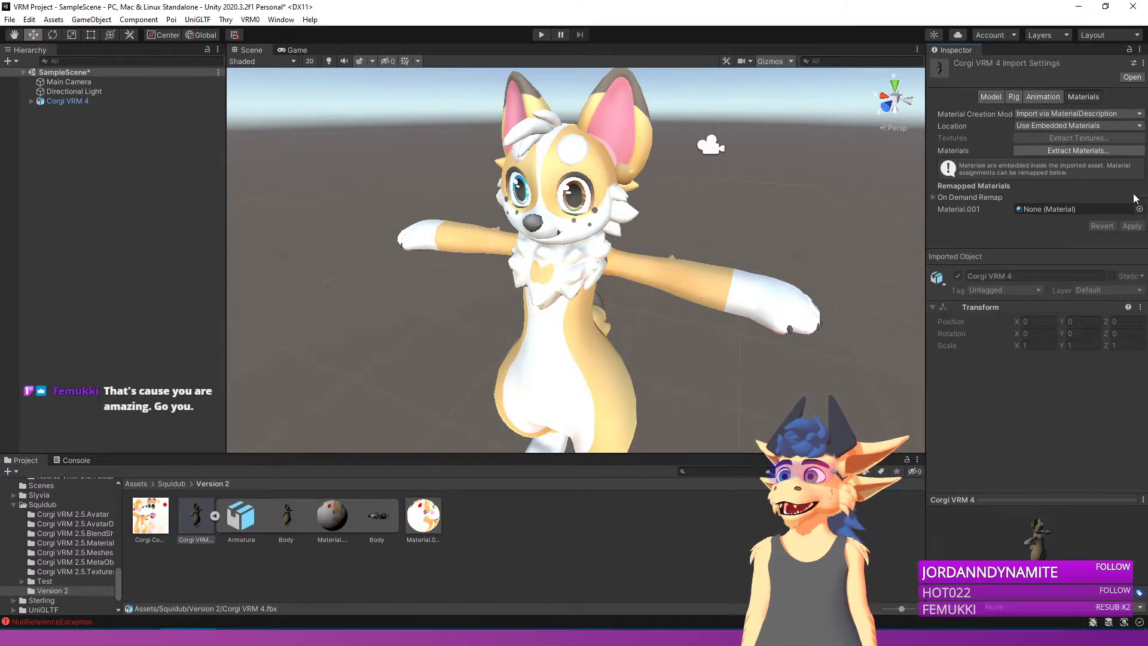
{"action": "left_click_drag", "start_coordinate": [1084, 201], "coordinate": [1076, 208]}
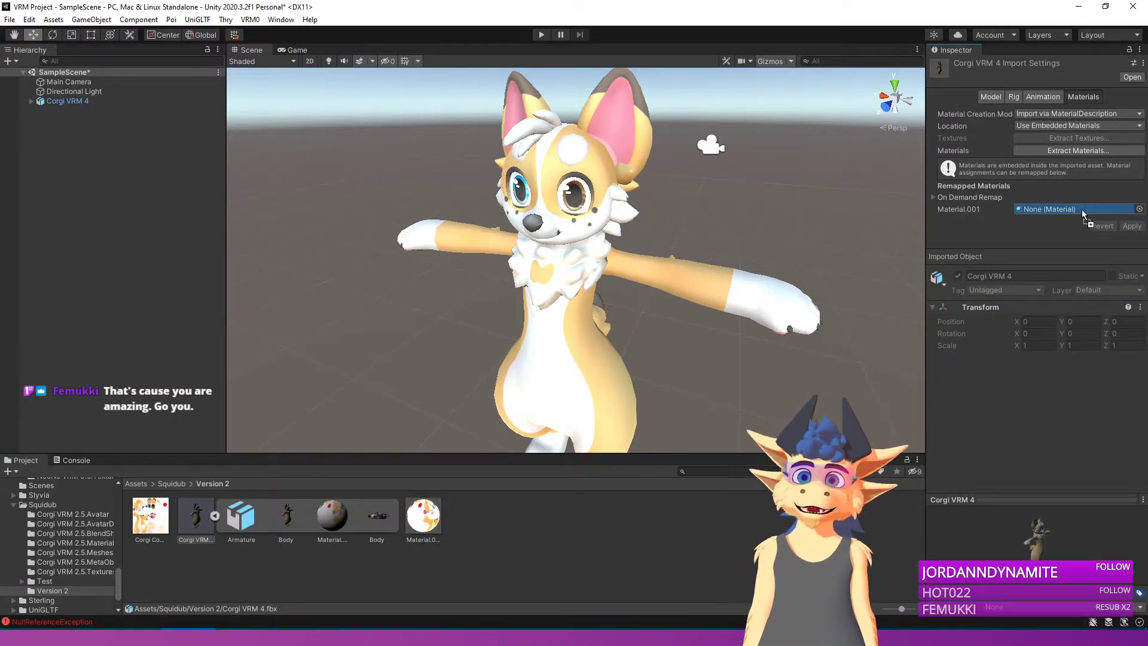
{"action": "left_click", "coordinate": [1131, 226]}
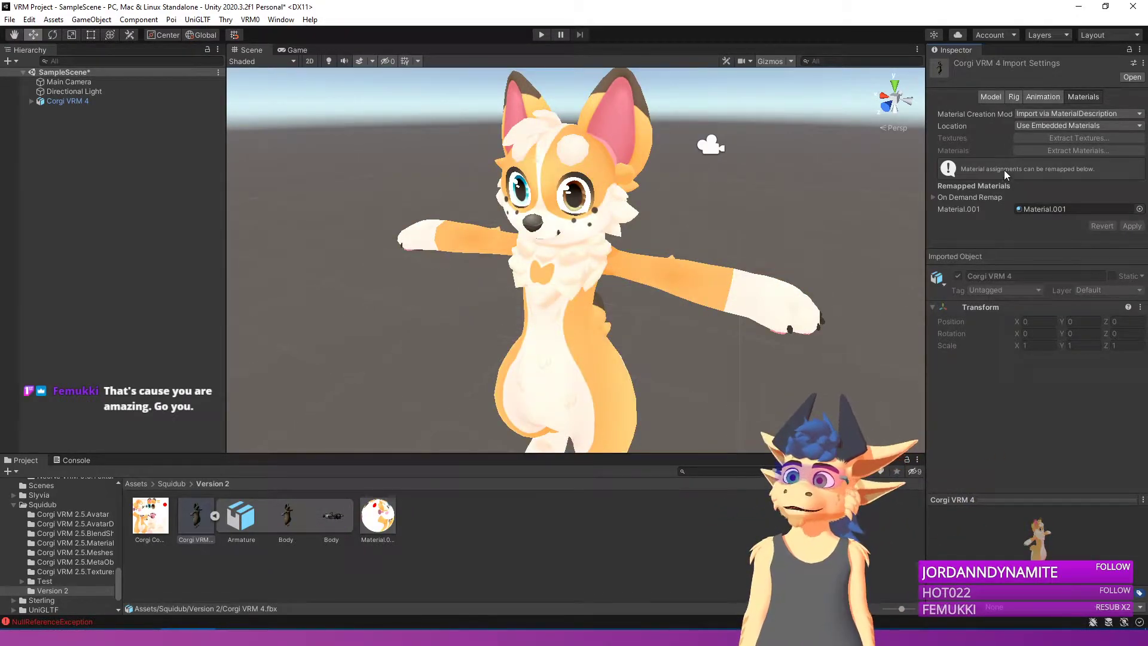
Step: Set the Corgi VRM 4 model's rig animation type to Humanoid and apply the change
{"action": "left_click", "coordinate": [1014, 99]}
{"action": "left_click", "coordinate": [1061, 114]}
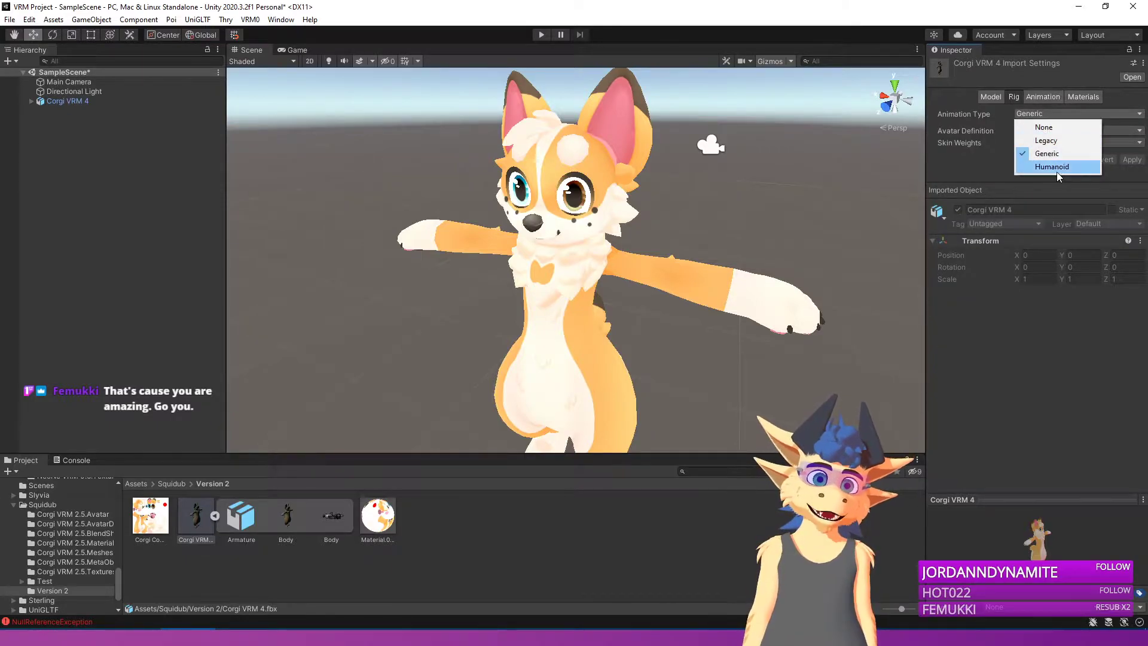
{"action": "left_click", "coordinate": [1070, 167]}
{"action": "left_click", "coordinate": [1131, 201]}
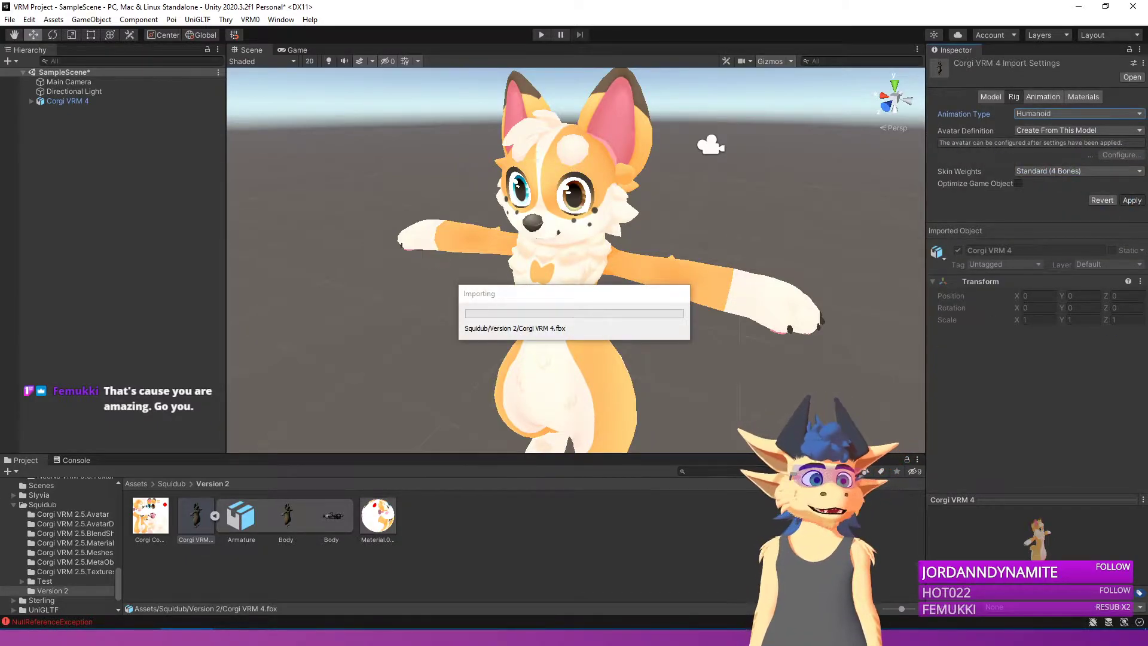
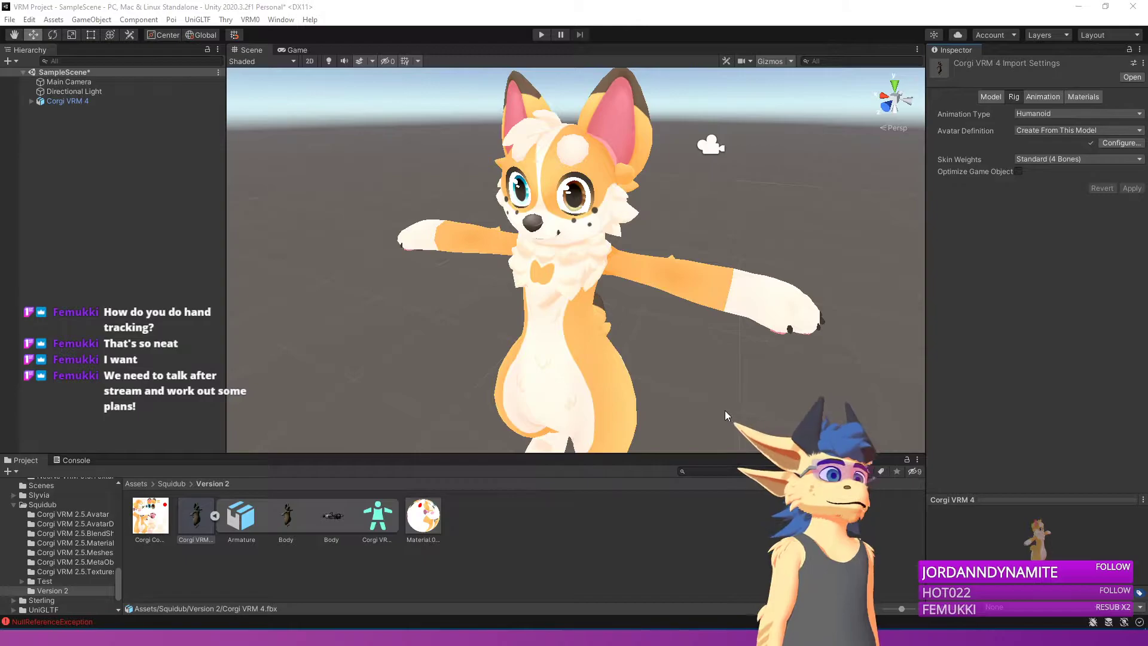
{"action": "scroll", "coordinate": [597, 357], "scroll_direction": "down", "scroll_amount": 2}
{"action": "scroll", "coordinate": [606, 361], "scroll_direction": "up", "scroll_amount": 2}
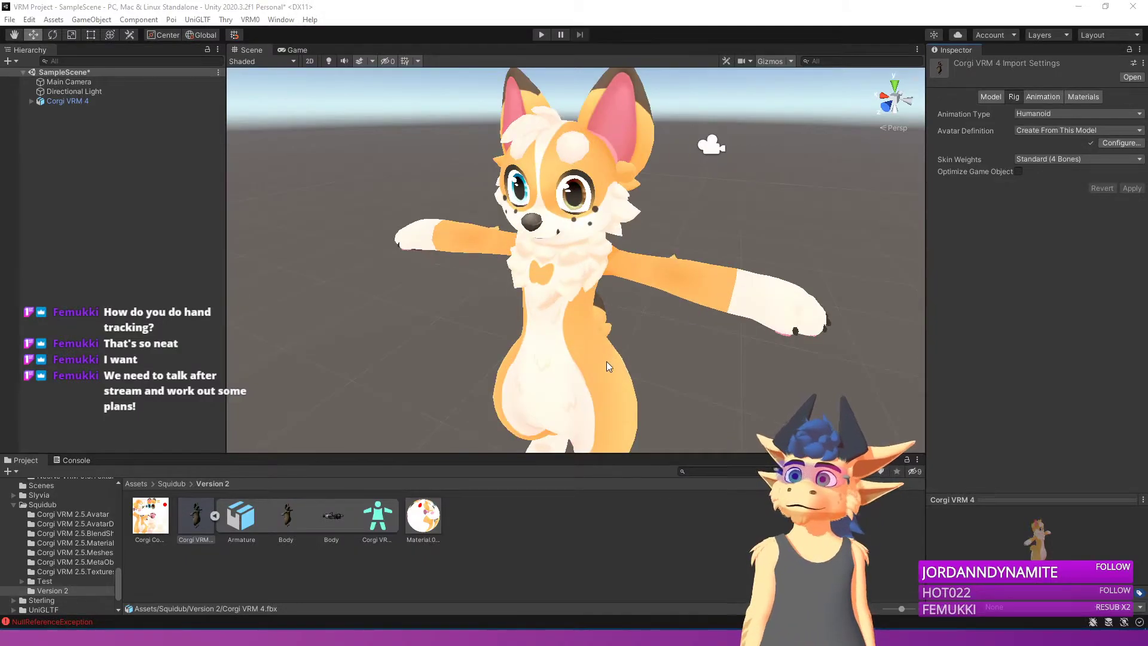
{"action": "scroll", "coordinate": [606, 361], "scroll_direction": "down", "scroll_amount": 2}
{"action": "scroll", "coordinate": [619, 349], "scroll_direction": "up", "scroll_amount": 2}
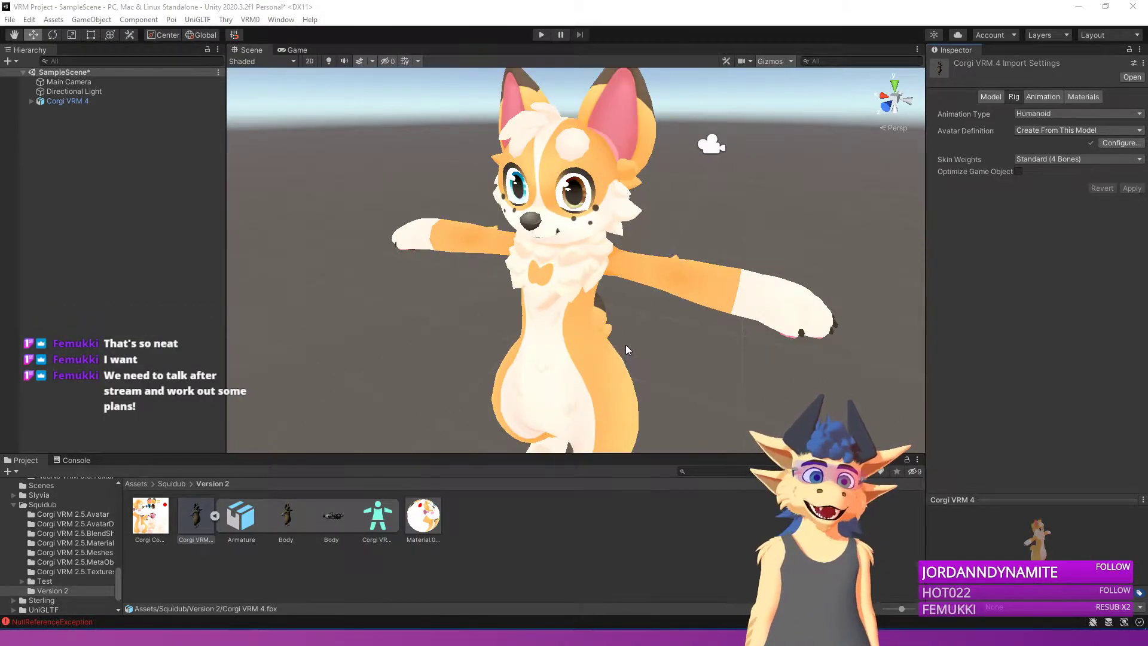
{"action": "left_click_drag", "start_coordinate": [625, 335], "coordinate": [607, 285], "text": "alt"}
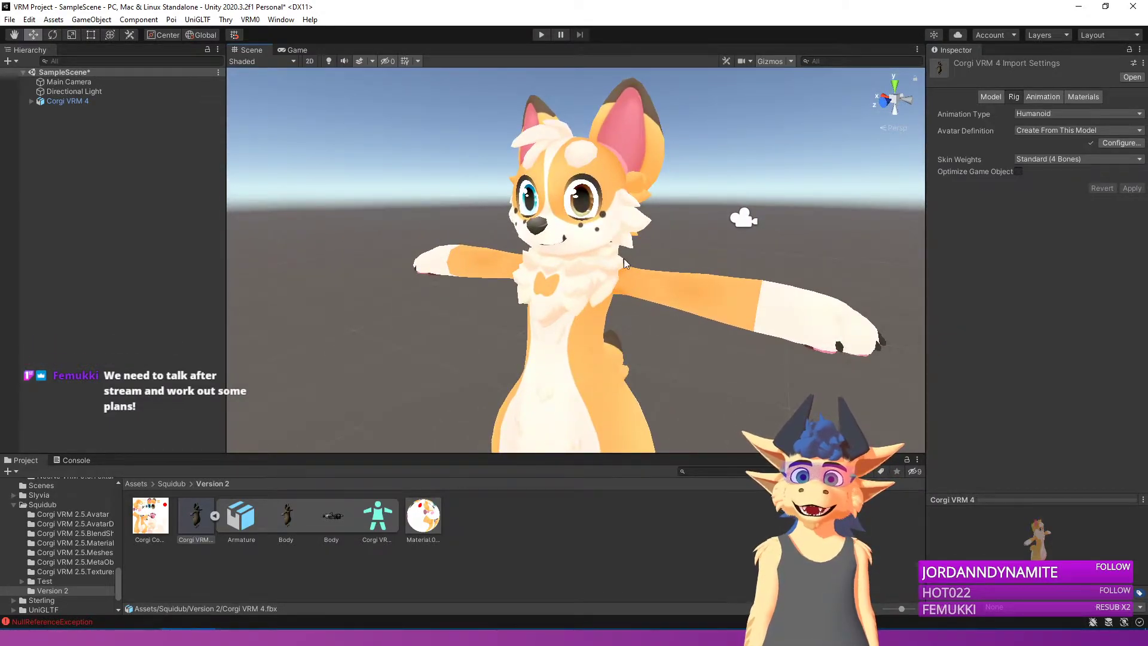
{"action": "left_click", "coordinate": [557, 293]}
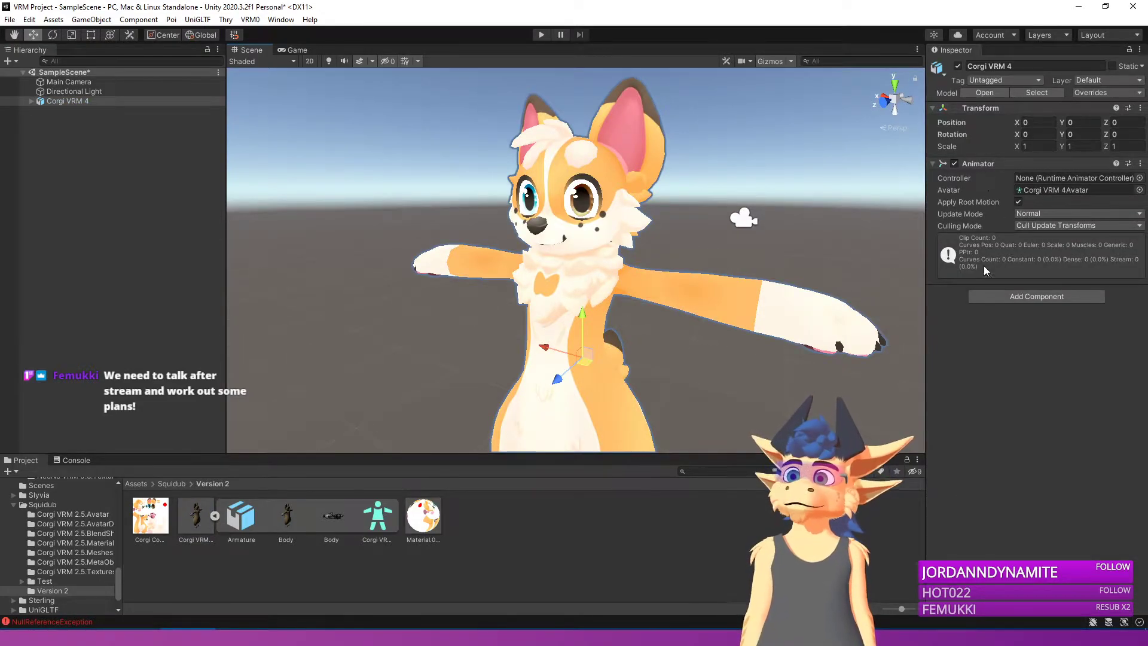
Step: Configure the avatar of the Corgi VRM 4 asset and assign the Chest transform to the body's Chest slot
{"action": "left_click", "coordinate": [205, 508]}
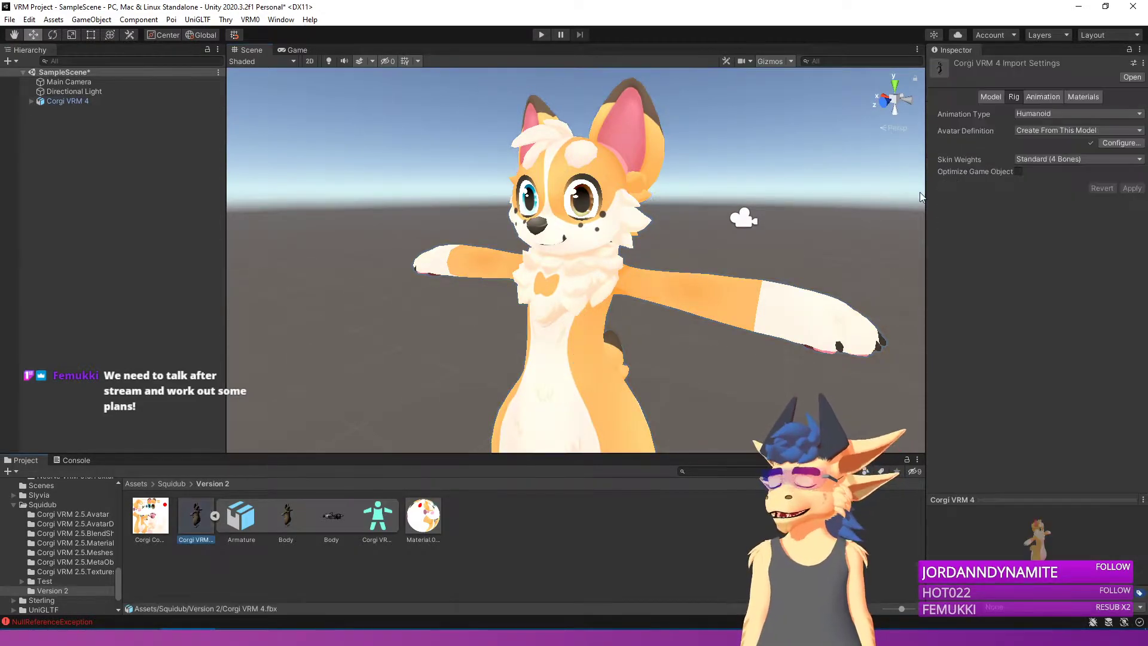
{"action": "left_click", "coordinate": [1099, 142]}
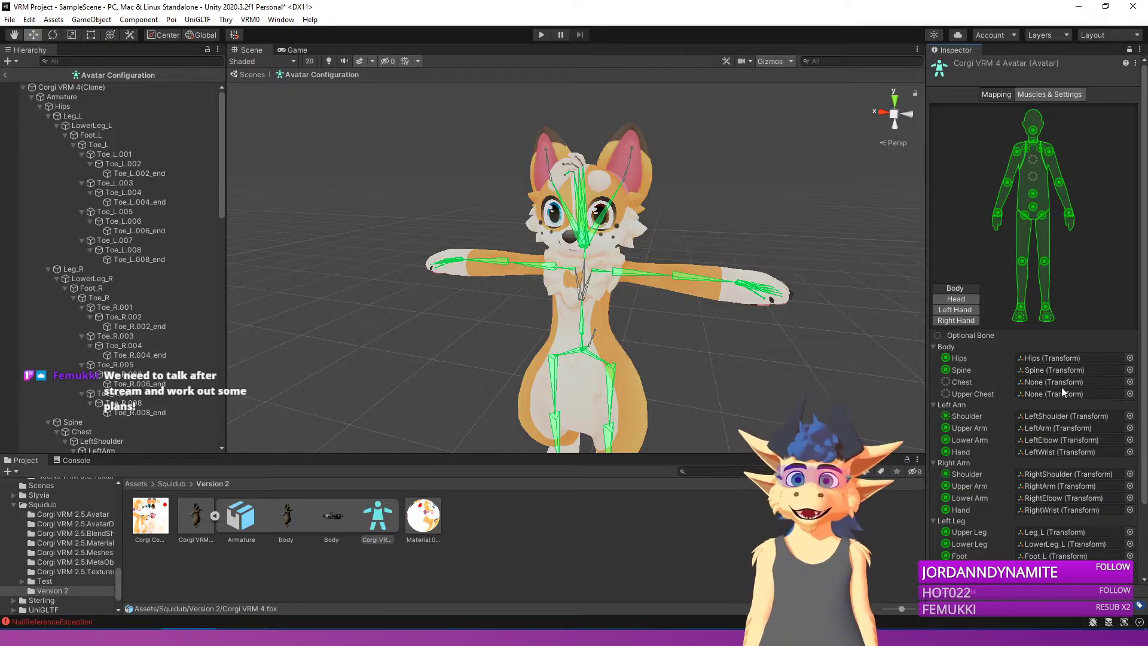
{"action": "left_click", "coordinate": [1129, 381]}
{"action": "type", "text": "che"}
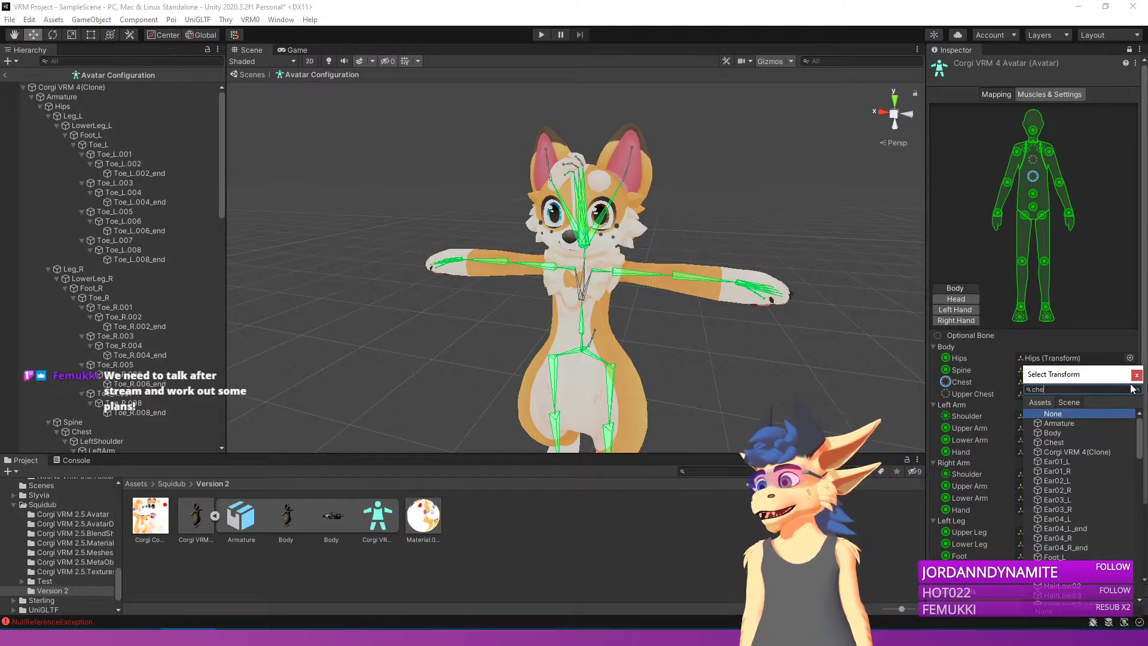
{"action": "type", "text": "st"}
{"action": "key", "text": "Down"}
{"action": "key", "text": "Return"}
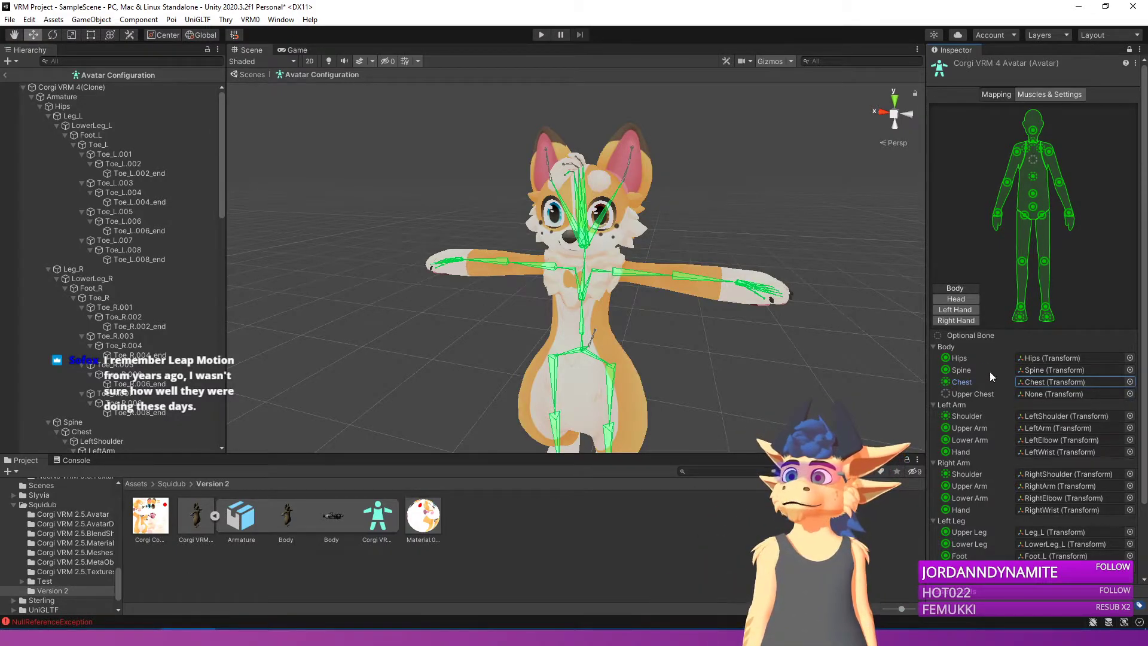
Step: Clear the Jaw, Right Eye and Left Eye bone assignments in the avatar's head mapping
{"action": "left_click", "coordinate": [954, 300]}
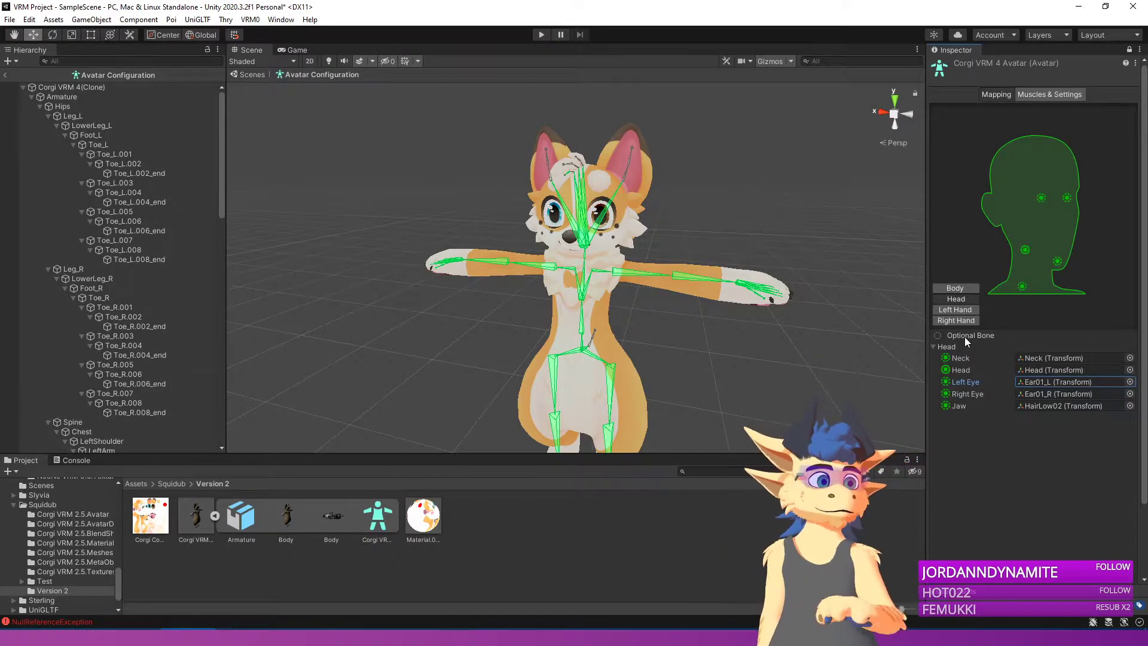
{"action": "left_click", "coordinate": [1070, 406]}
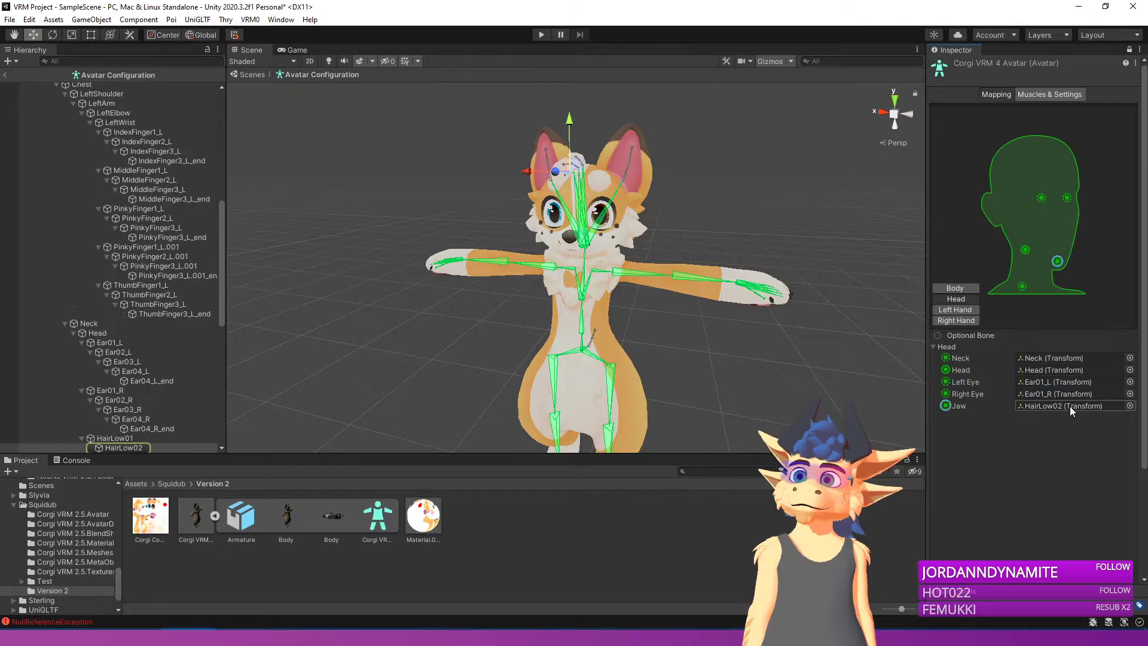
{"action": "key", "text": "Delete"}
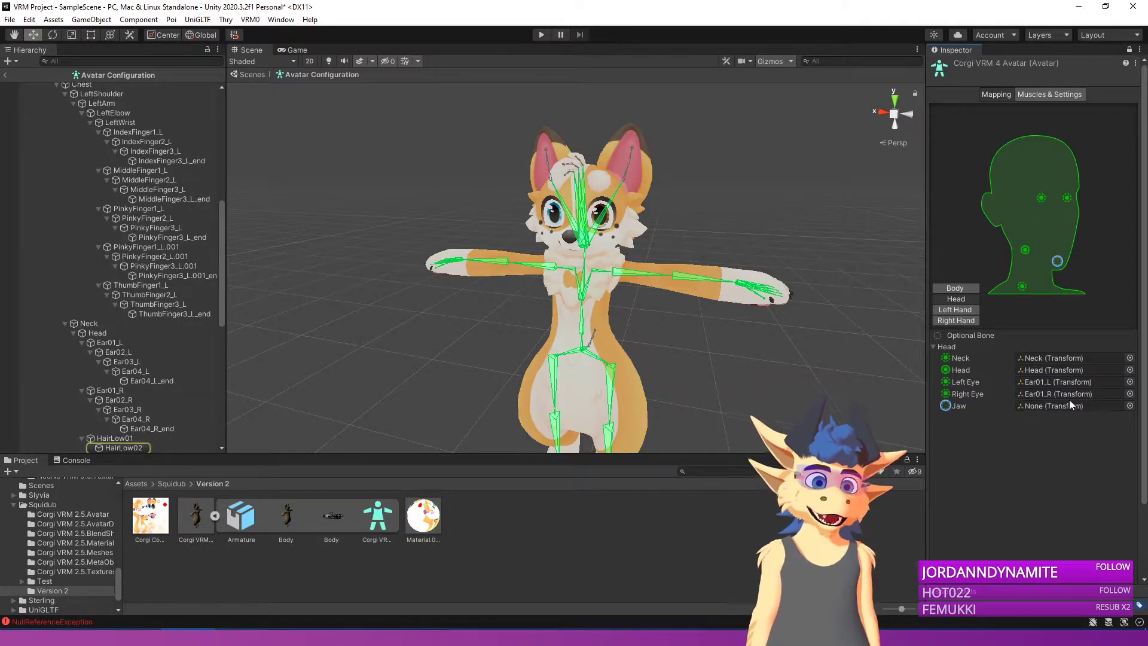
{"action": "left_click", "coordinate": [1068, 397]}
{"action": "key", "text": "Delete"}
{"action": "left_click", "coordinate": [1059, 381]}
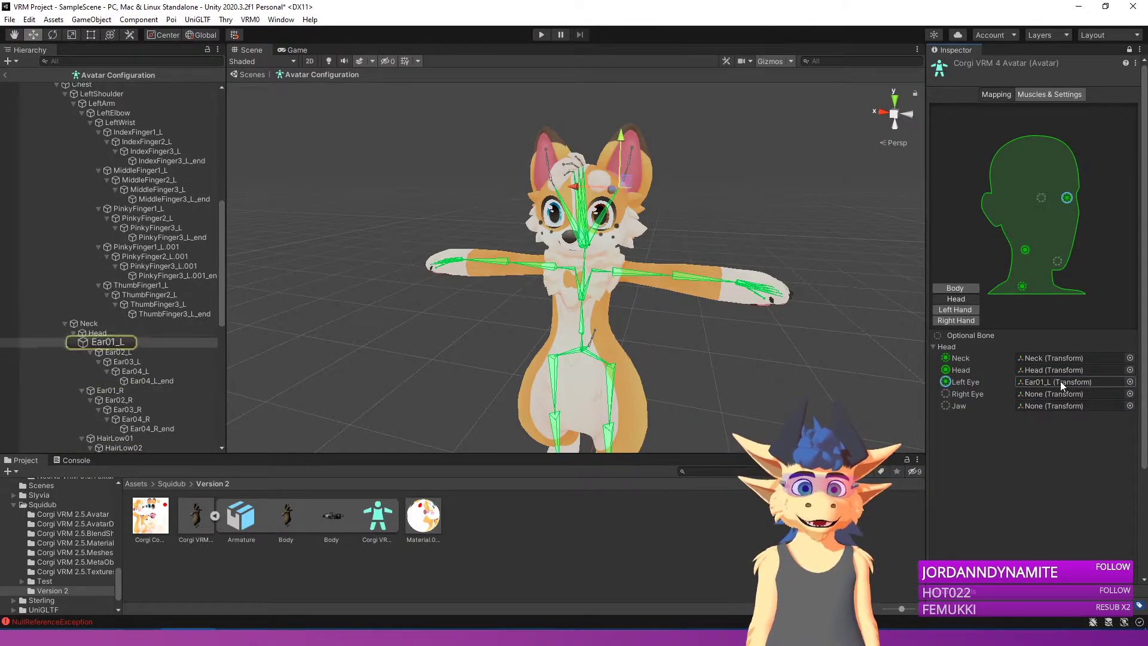
Step: Check the avatar's left-hand finger mapping and apply the finished bone configuration
{"action": "left_click", "coordinate": [964, 311]}
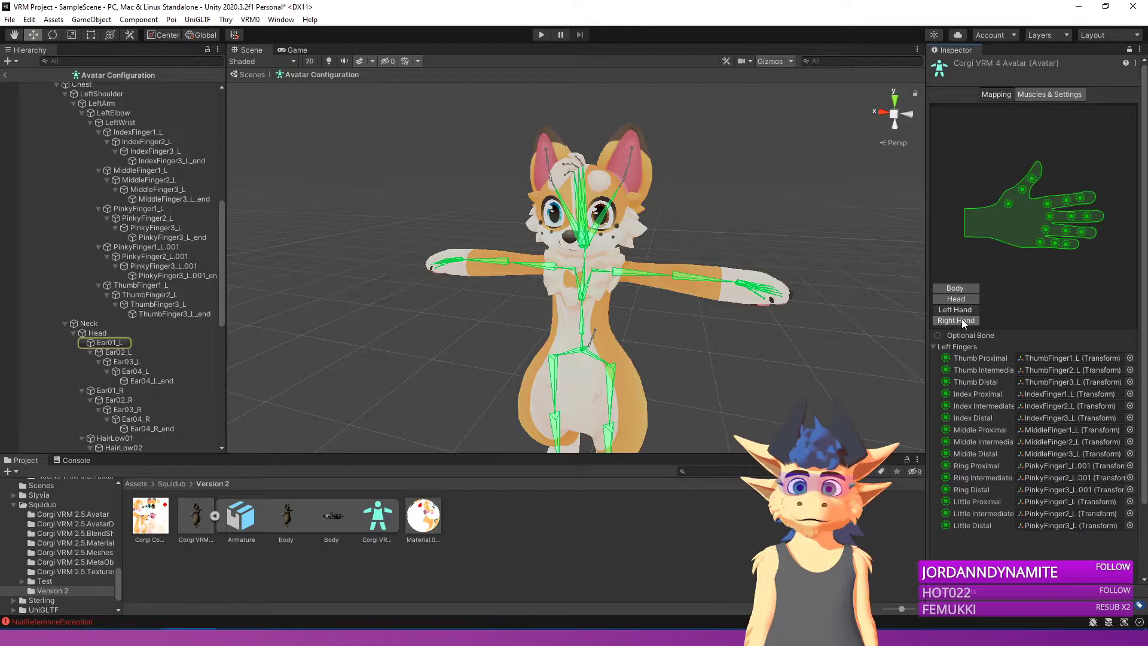
{"action": "left_click", "coordinate": [954, 288]}
{"action": "scroll", "coordinate": [975, 404], "scroll_direction": "down", "scroll_amount": 3}
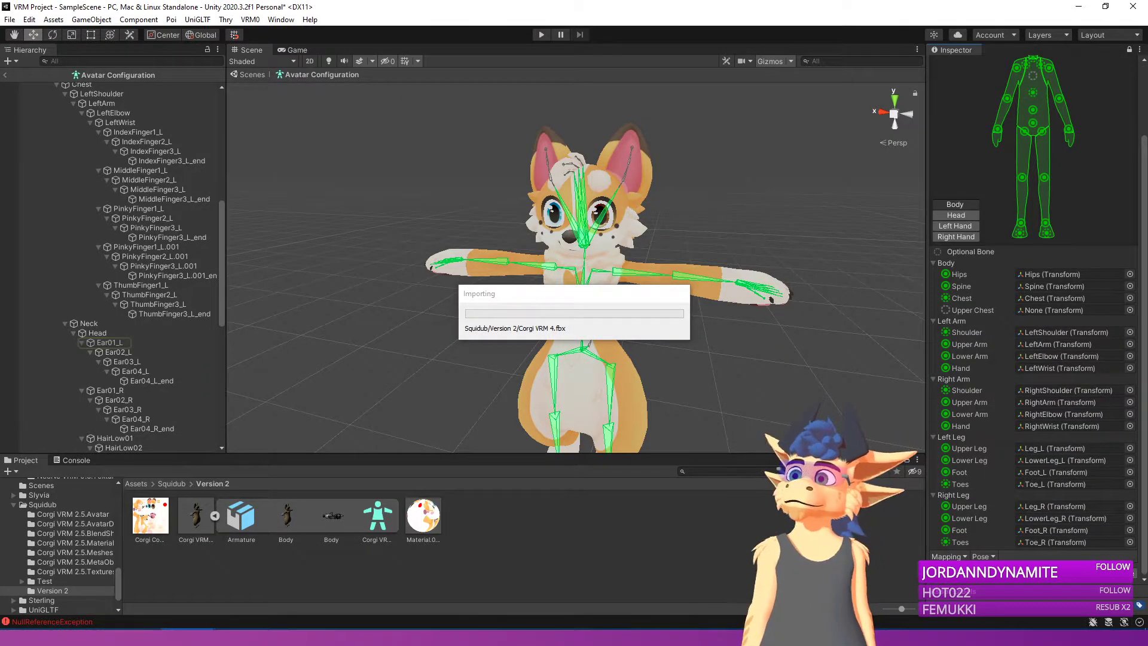
{"action": "left_click", "coordinate": [1124, 575]}
Step: Enable Legacy Blend Shape Normals, set Normals Mode to Area Weighted in the Corgi VRM 4 model import settings, and apply
{"action": "scroll", "coordinate": [681, 370], "scroll_direction": "down", "scroll_amount": 3}
{"action": "right_click_drag", "start_coordinate": [682, 369], "coordinate": [680, 382]}
{"action": "key", "text": "s"}
{"action": "key", "text": "w"}
{"action": "left_click", "coordinate": [987, 101]}
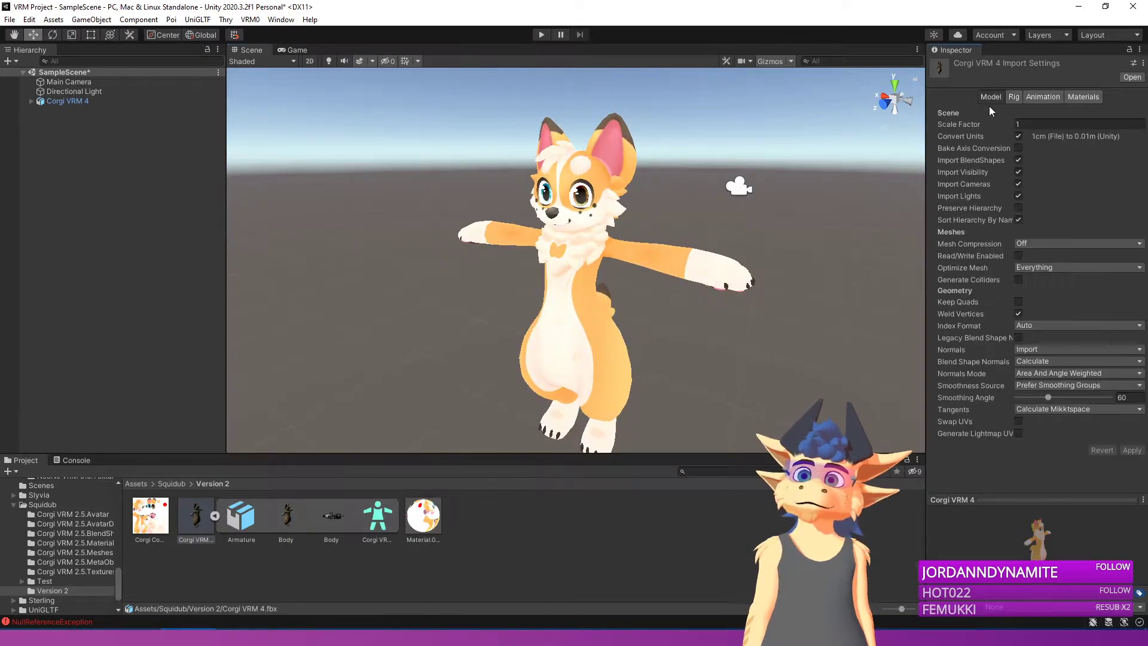
{"action": "left_click", "coordinate": [1017, 338]}
{"action": "left_click", "coordinate": [1053, 361]}
{"action": "left_click", "coordinate": [1052, 400]}
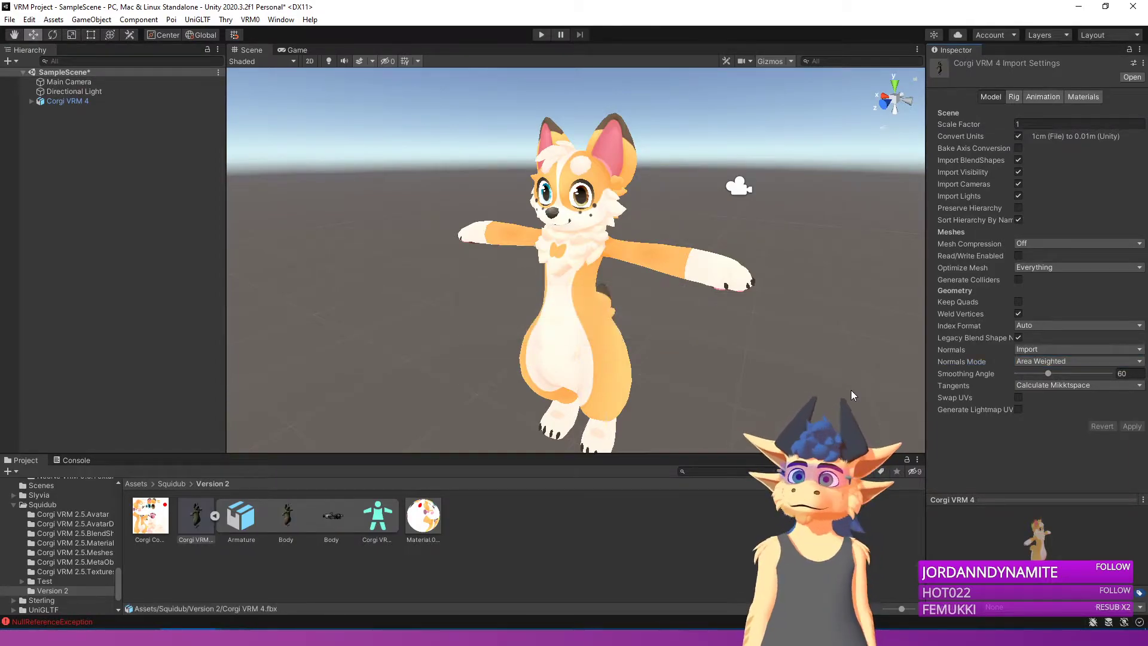
Step: Start a UniVRM export of Corgi VRM 4 with title Corgi, version 4.1, the author's name and a porting credit as reference
{"action": "left_click", "coordinate": [628, 357]}
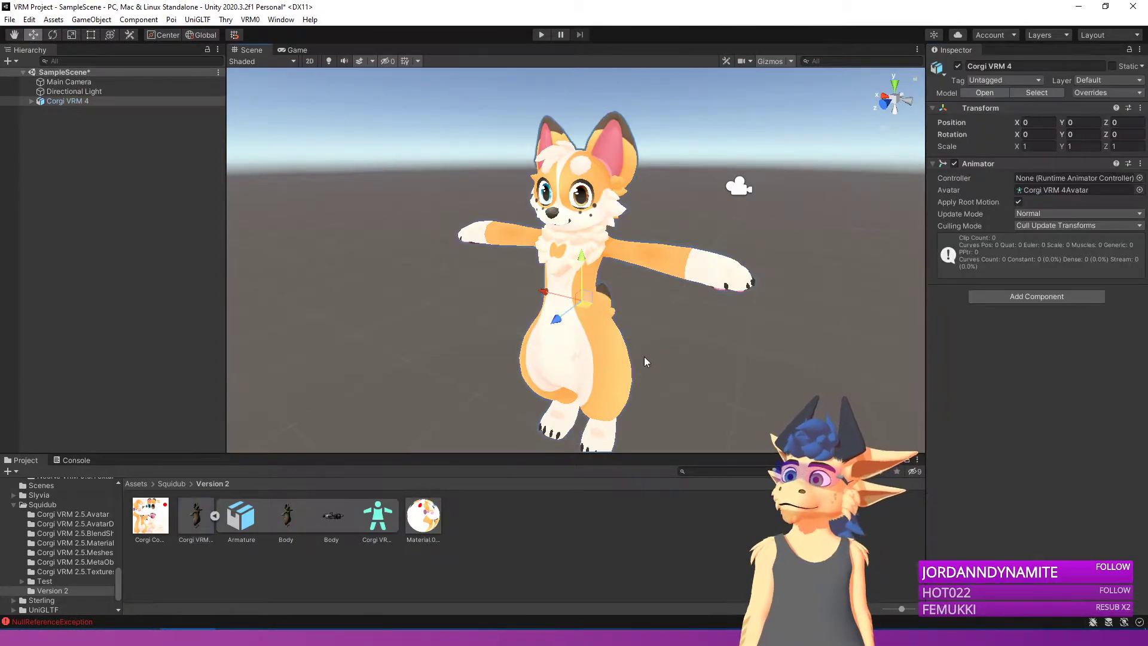
{"action": "left_click", "coordinate": [250, 19]}
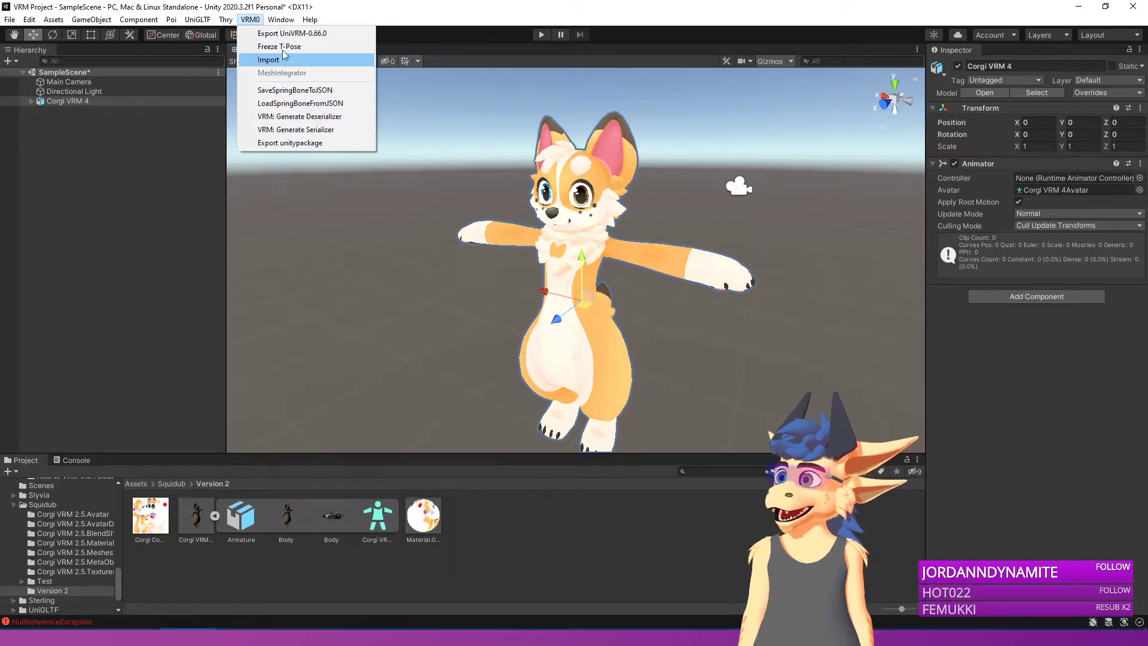
{"action": "left_click", "coordinate": [292, 33]}
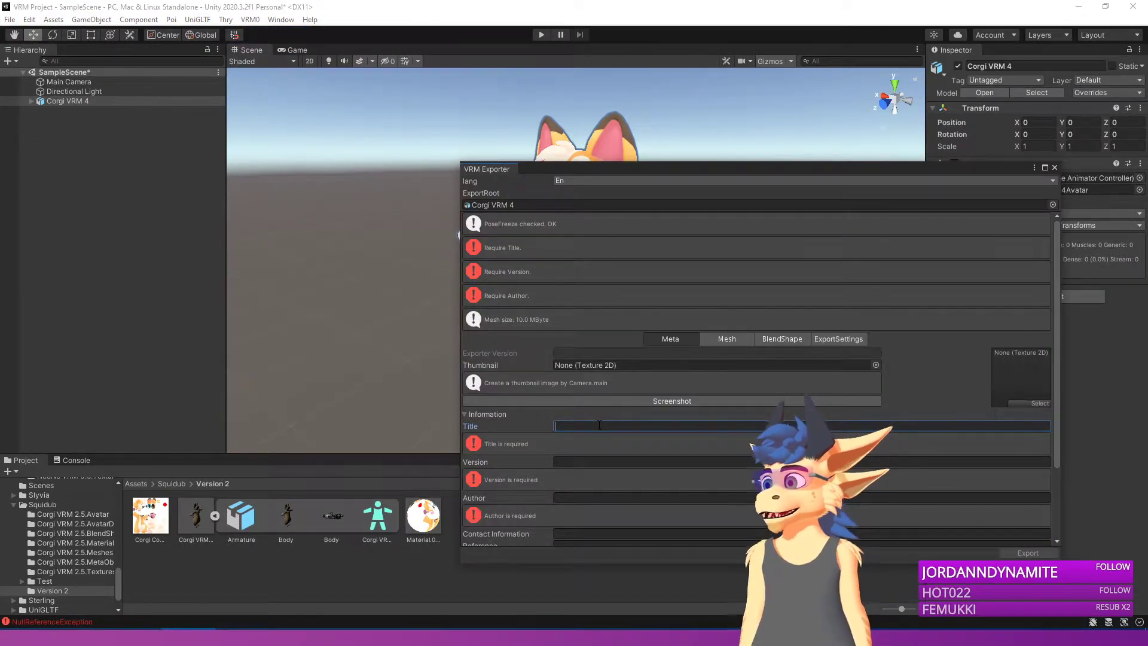
{"action": "type", "text": "Corgi"}
{"action": "key", "text": "Tab"}
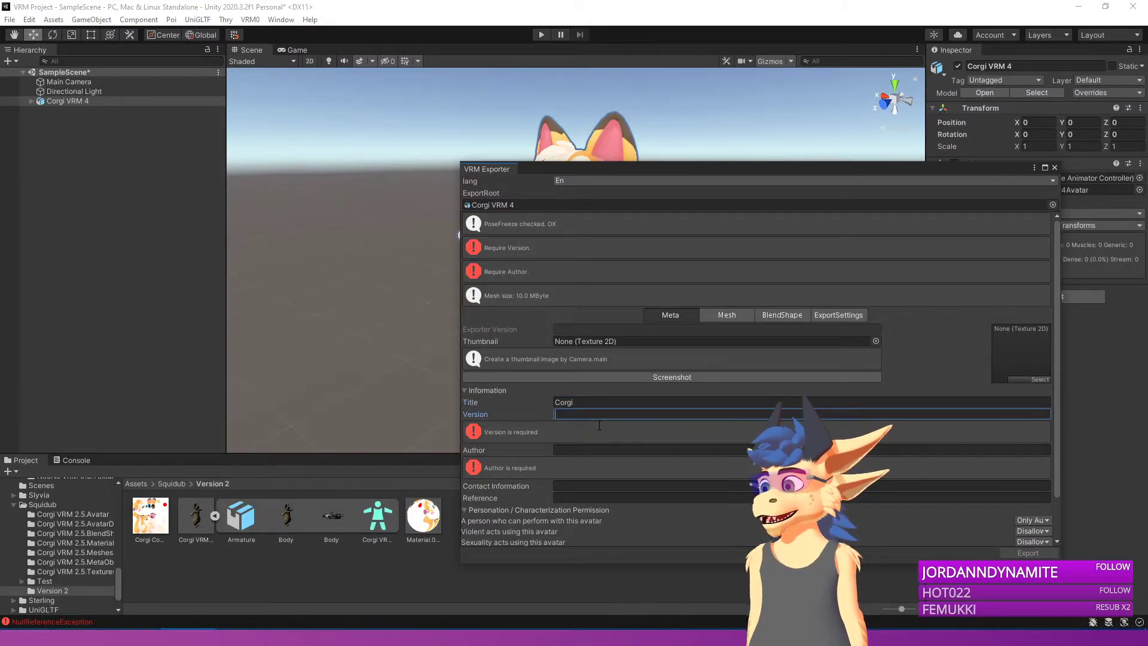
{"action": "type", "text": "4.1"}
{"action": "key", "text": "Tab"}
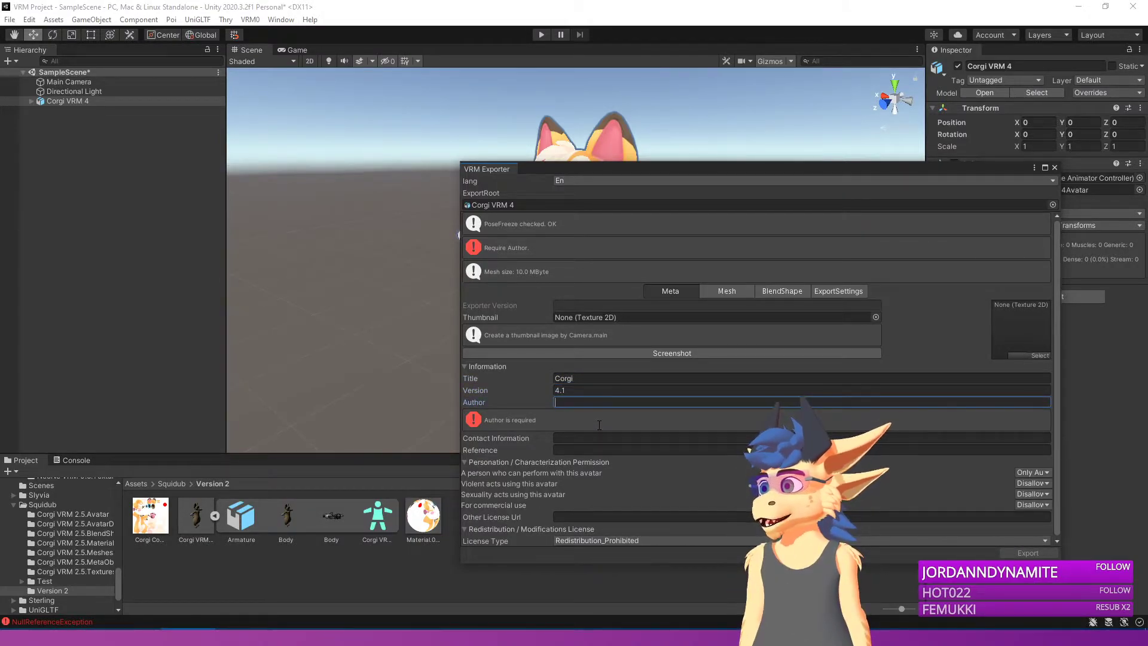
{"action": "type", "text": "Pillow"}
{"action": "key", "text": "Tab"}
{"action": "key", "text": "Tab"}
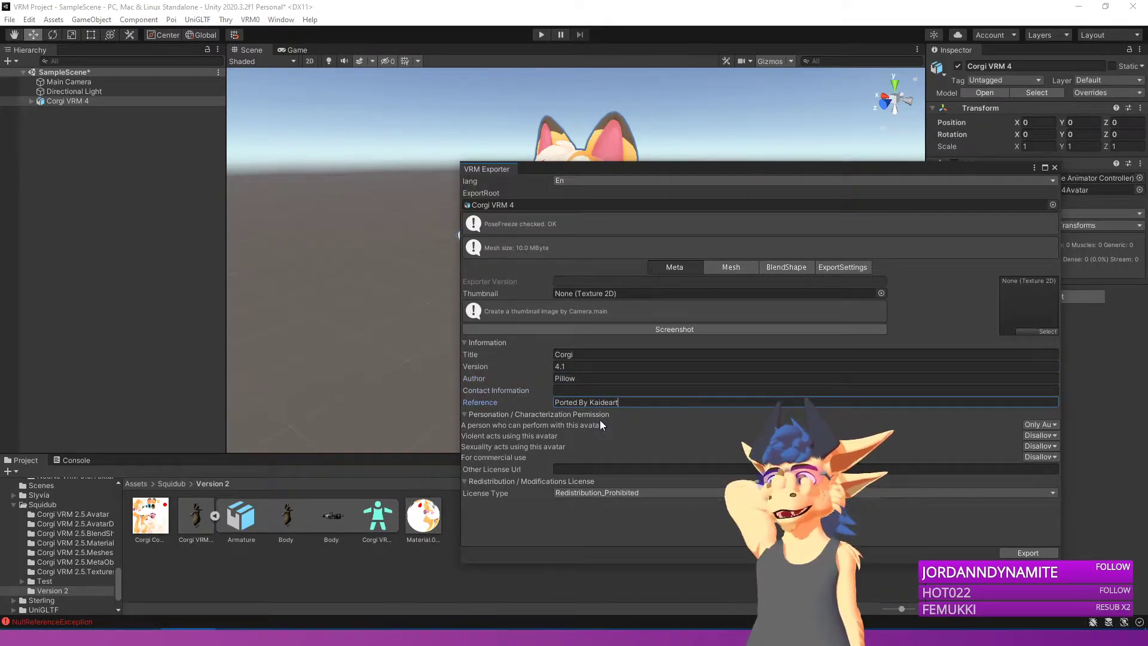
Step: Search the textures for corgi and choose Corgi Icon 1 as the VRM thumbnail
{"action": "left_click", "coordinate": [1024, 329]}
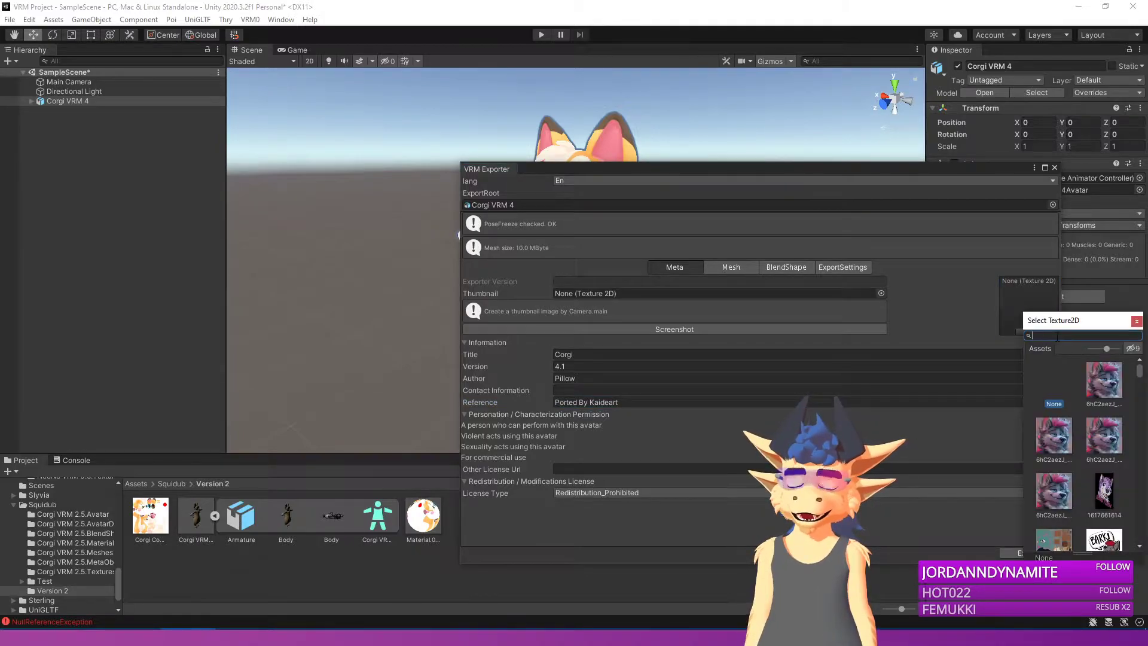
{"action": "type", "text": "corgi"}
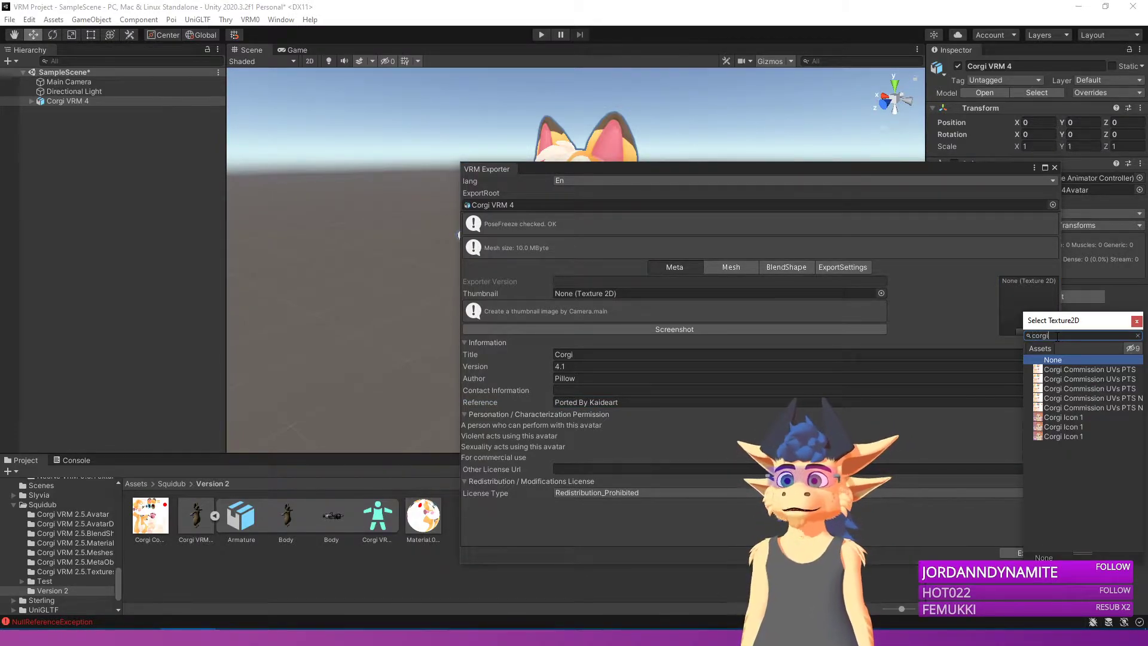
{"action": "key", "text": "Down"}
{"action": "key", "text": "Down"}
{"action": "key", "text": "Down"}
{"action": "key", "text": "Down"}
{"action": "key", "text": "Down"}
{"action": "key", "text": "Down"}
{"action": "key", "text": "Return"}
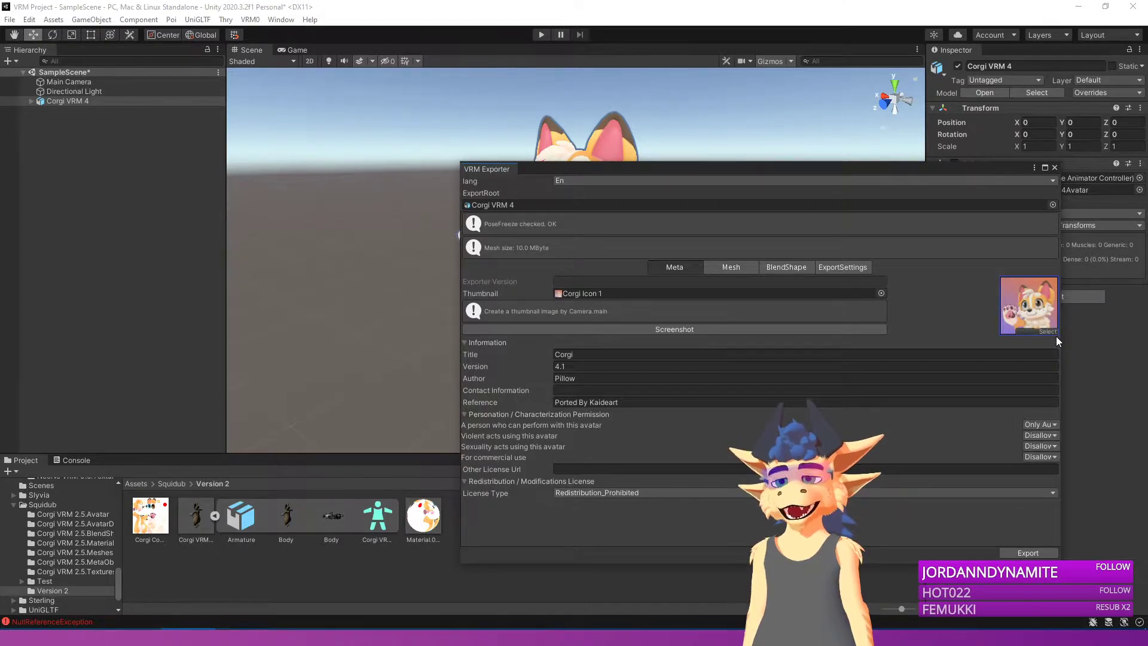
Step: Export the avatar as a VRM file in the Squidub folder, basing its file name on Corgi VRM 4.0.vrm with a changed version number
{"action": "left_click", "coordinate": [1026, 550]}
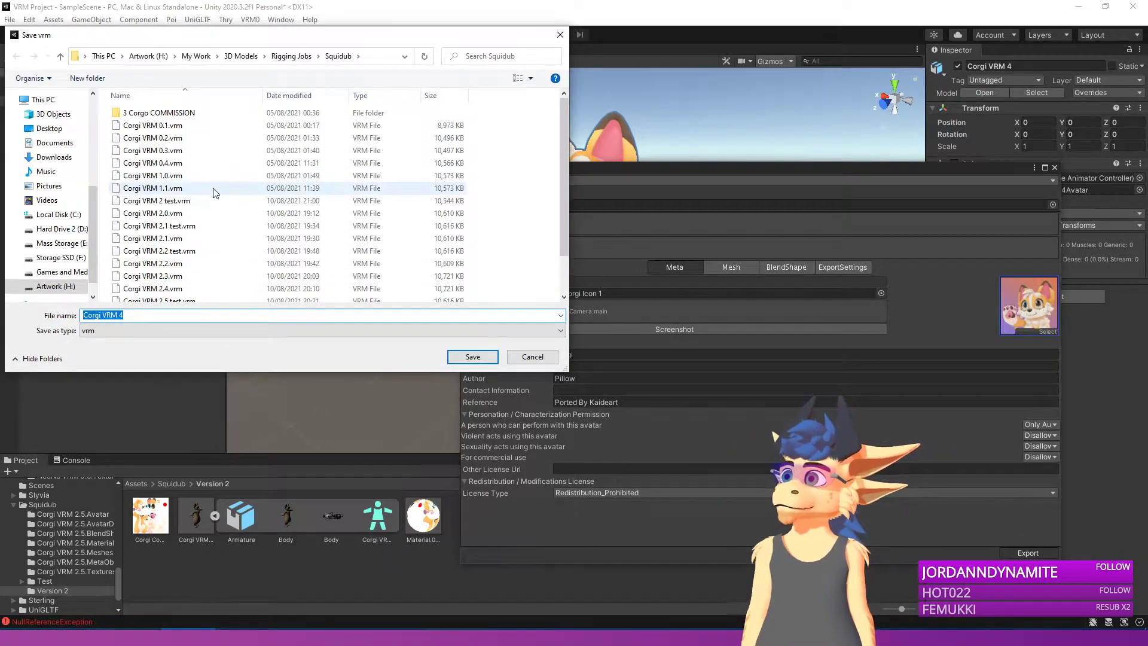
{"action": "scroll", "coordinate": [221, 197], "scroll_direction": "down", "scroll_amount": 2}
{"action": "left_click", "coordinate": [154, 294]}
{"action": "double_click", "coordinate": [128, 315]}
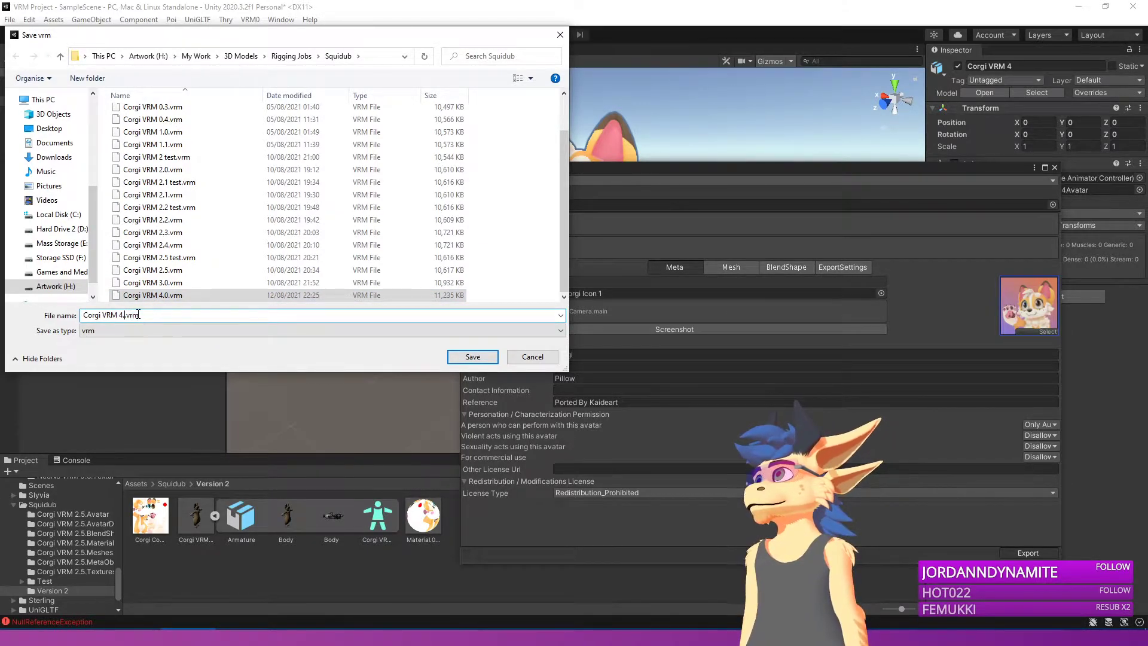
{"action": "key", "text": "Return"}
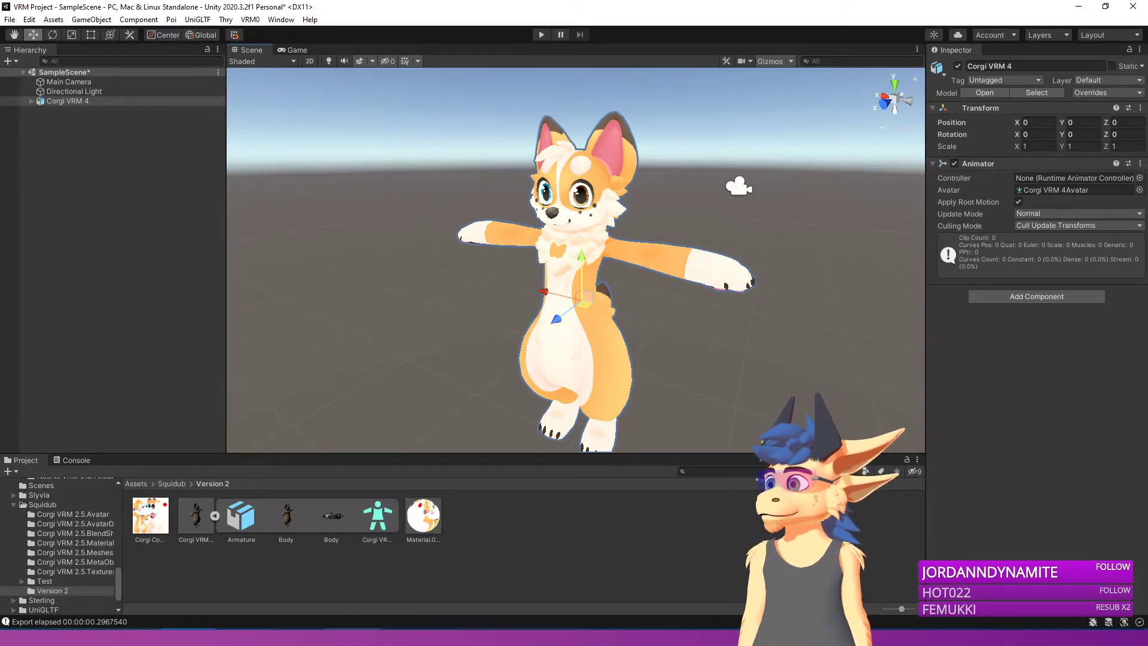
Step: Switch to VSeeFace, add the newly exported Corgi VRM to the avatar list, and load the version 4.1 avatar
{"action": "left_click", "coordinate": [96, 637]}
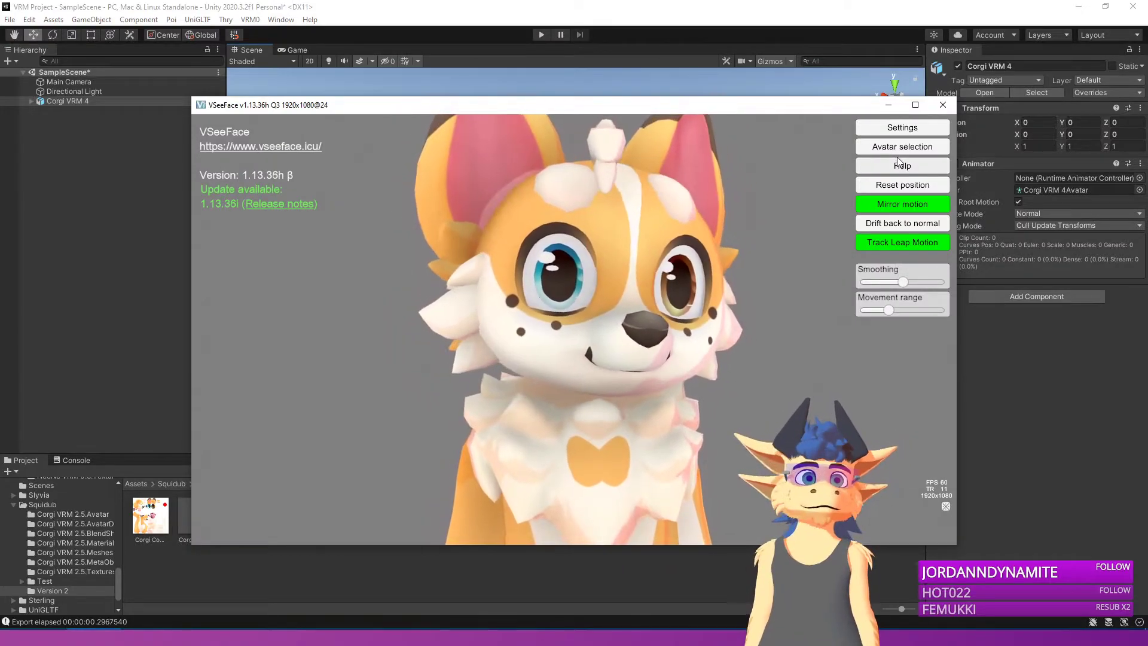
{"action": "left_click", "coordinate": [897, 148]}
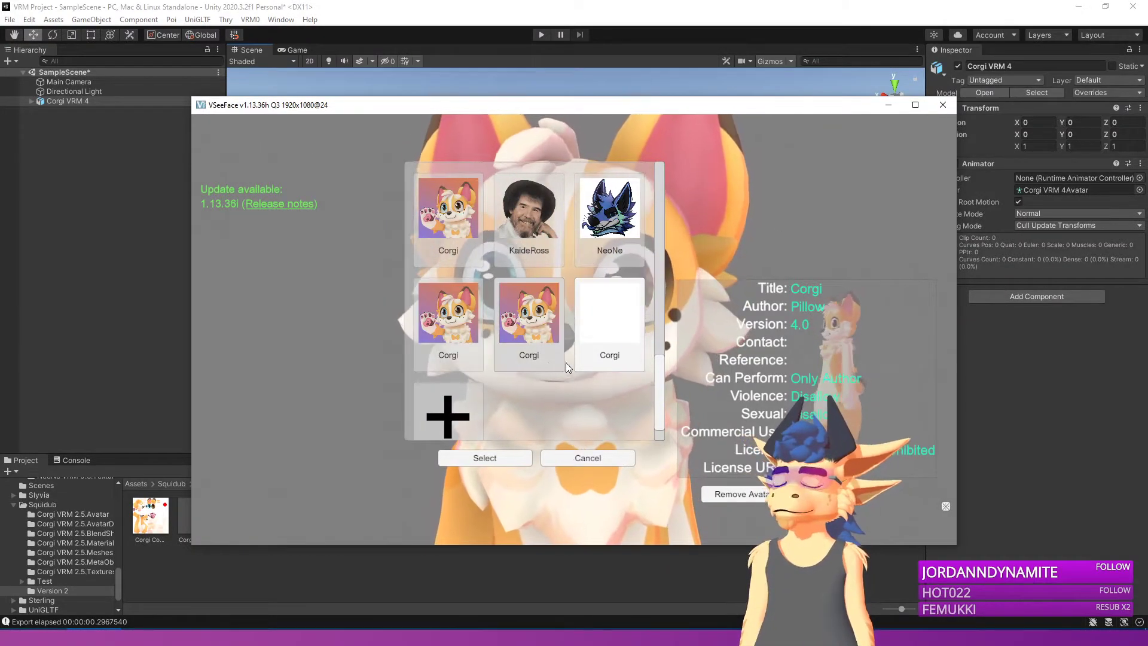
{"action": "left_click", "coordinate": [448, 413]}
{"action": "left_click", "coordinate": [227, 266]}
{"action": "left_click", "coordinate": [472, 302]}
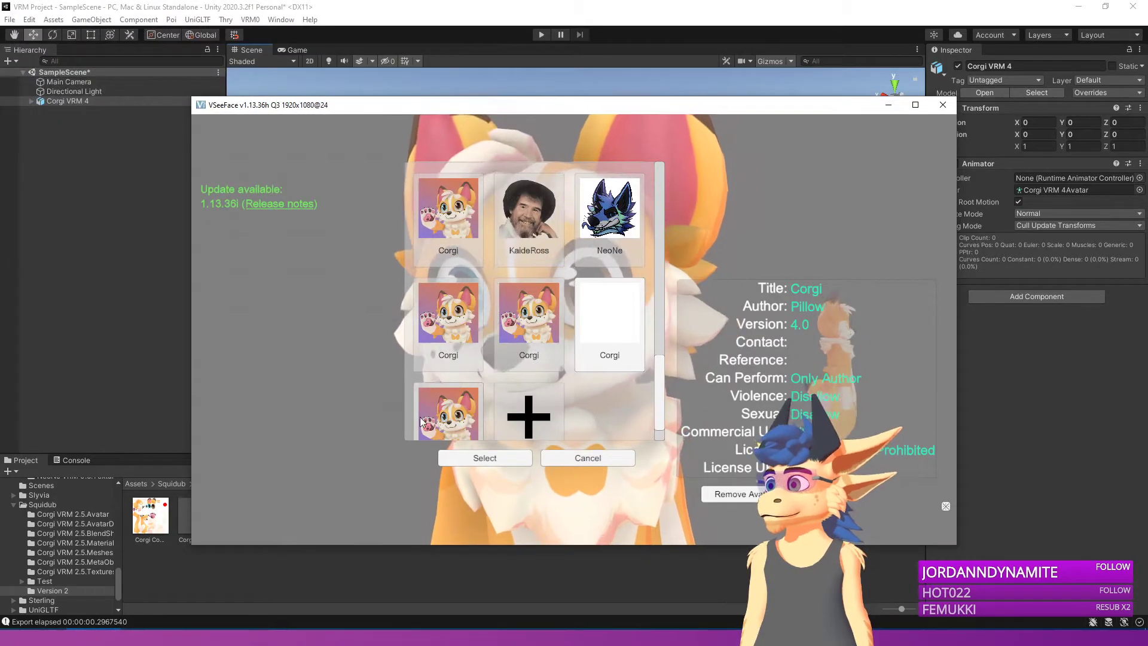
{"action": "left_click", "coordinate": [422, 422]}
{"action": "scroll", "coordinate": [583, 355], "scroll_direction": "up", "scroll_amount": 3}
{"action": "scroll", "coordinate": [572, 338], "scroll_direction": "down", "scroll_amount": 5}
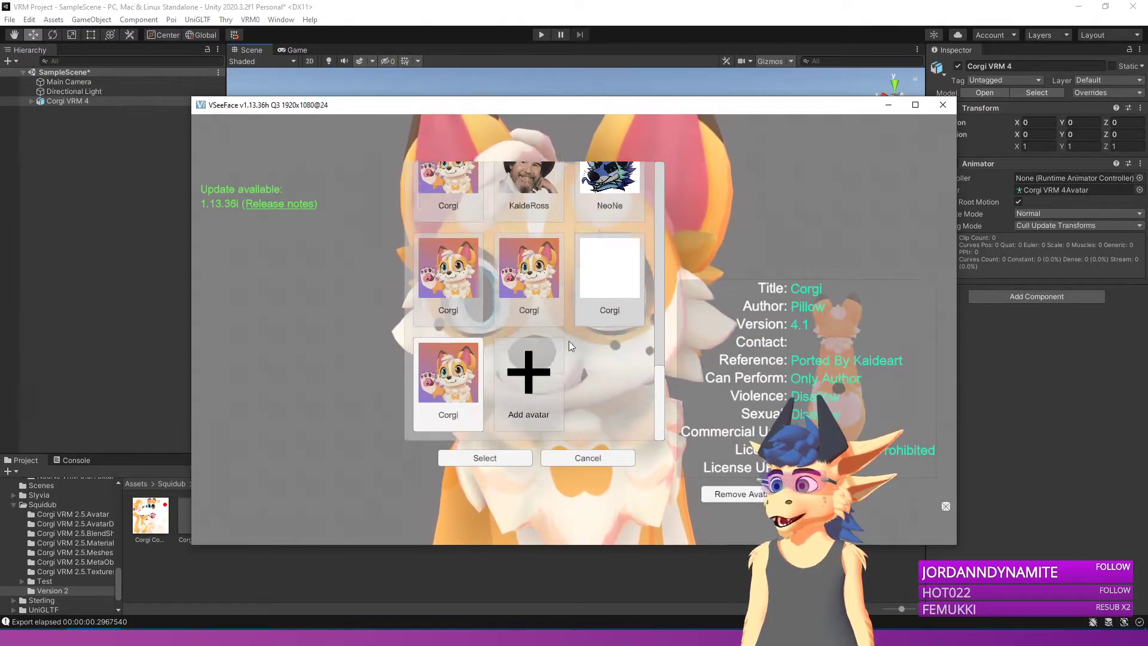
{"action": "left_click", "coordinate": [513, 458]}
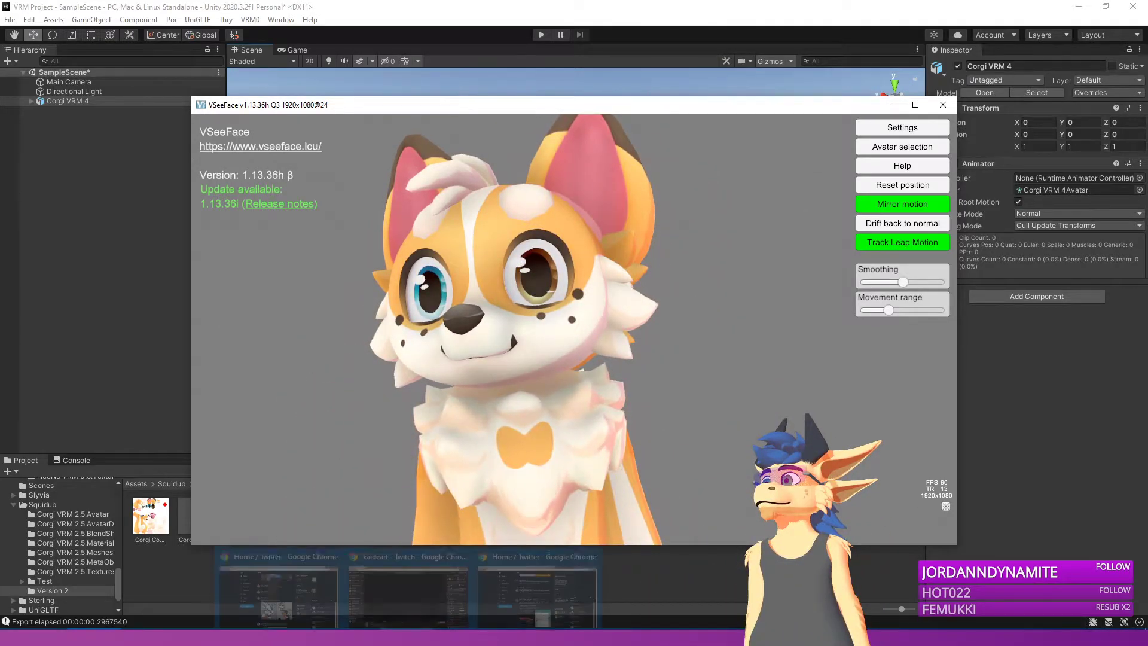
Step: Switch to Blender's Corgi New Rig2 file and test-rotate the armature's right elbow bone in Pose Mode, then cancel the rotation
{"action": "left_click", "coordinate": [242, 637]}
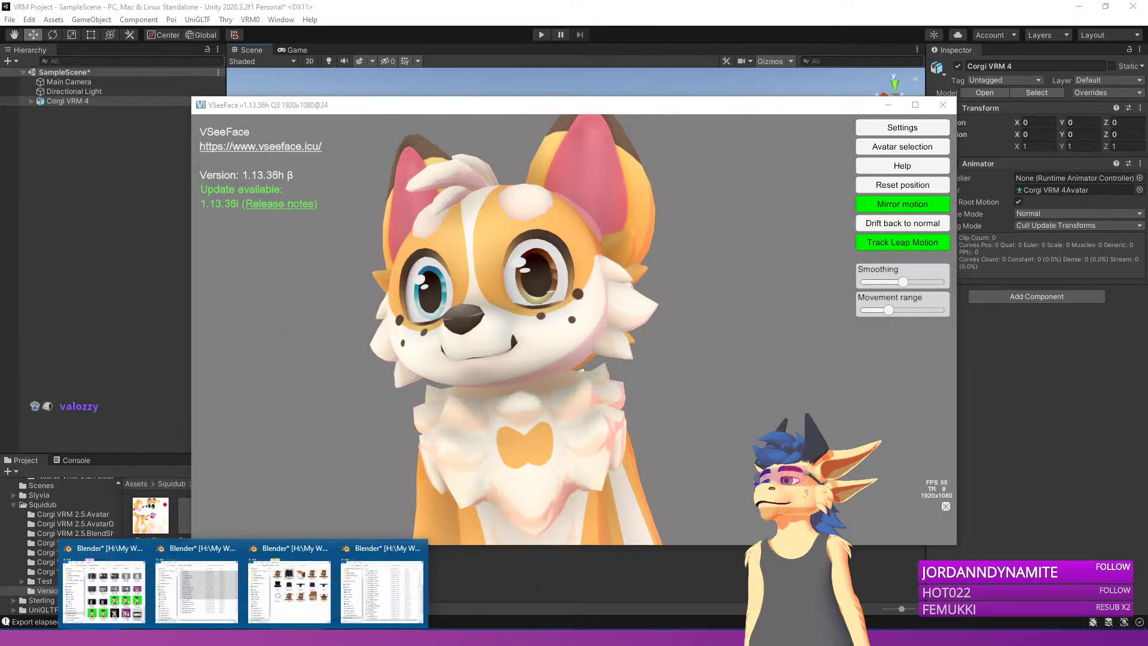
{"action": "left_click", "coordinate": [475, 589]}
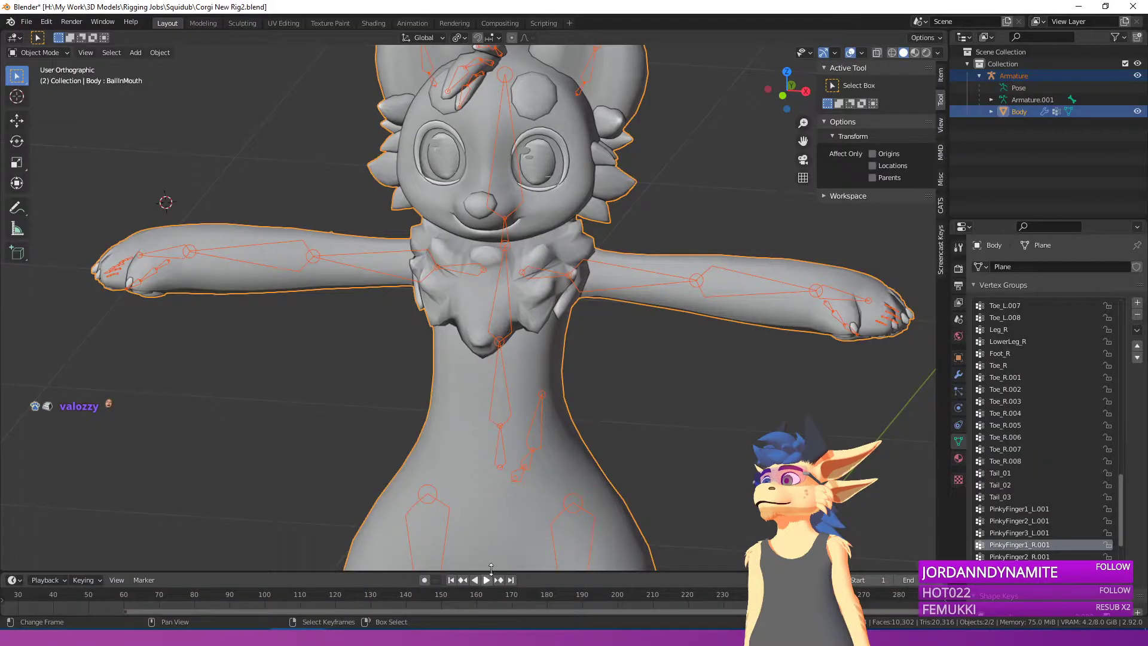
{"action": "scroll", "coordinate": [447, 450], "scroll_direction": "down", "scroll_amount": 4}
{"action": "left_click", "coordinate": [486, 386]}
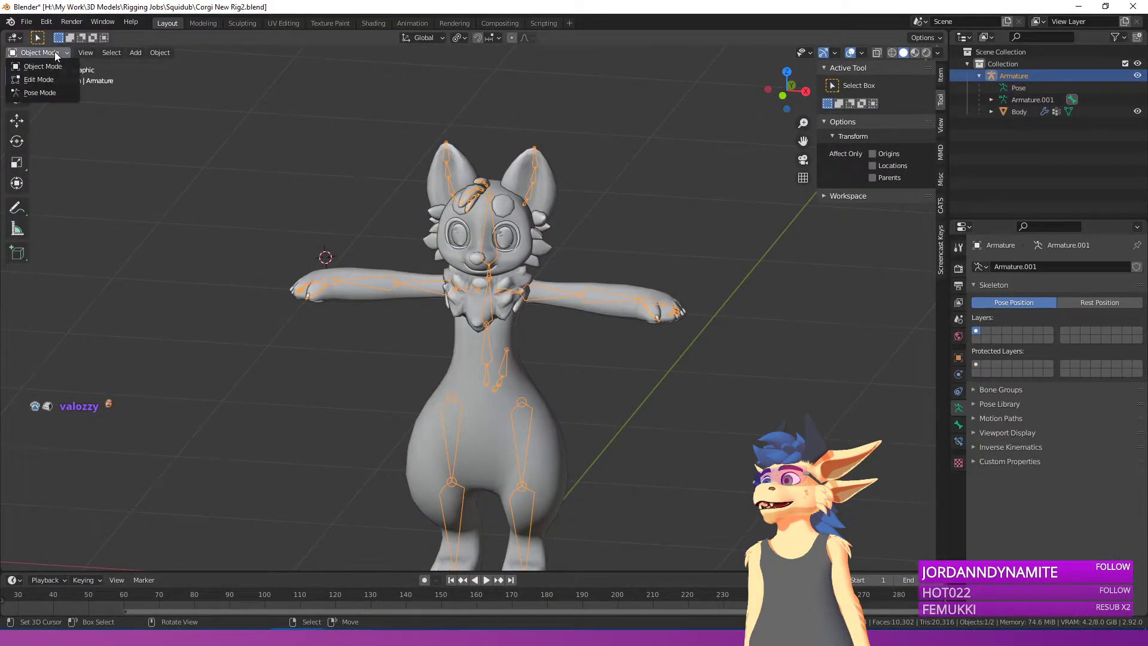
{"action": "left_click", "coordinate": [39, 93]}
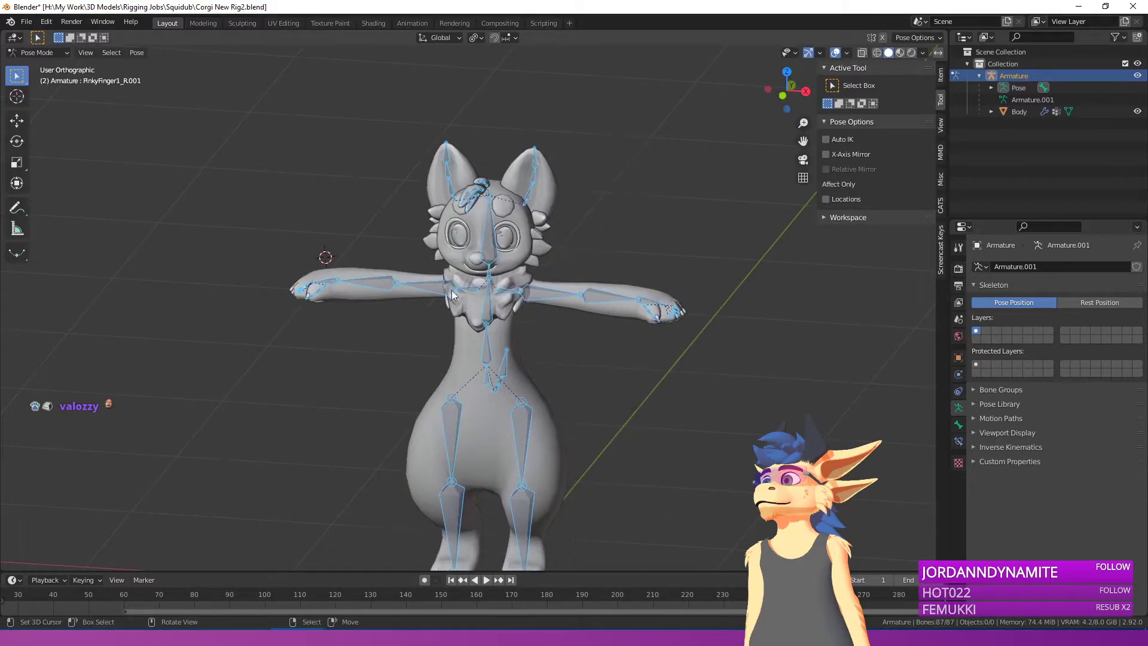
{"action": "left_click", "coordinate": [390, 279]}
{"action": "key", "text": "r"}
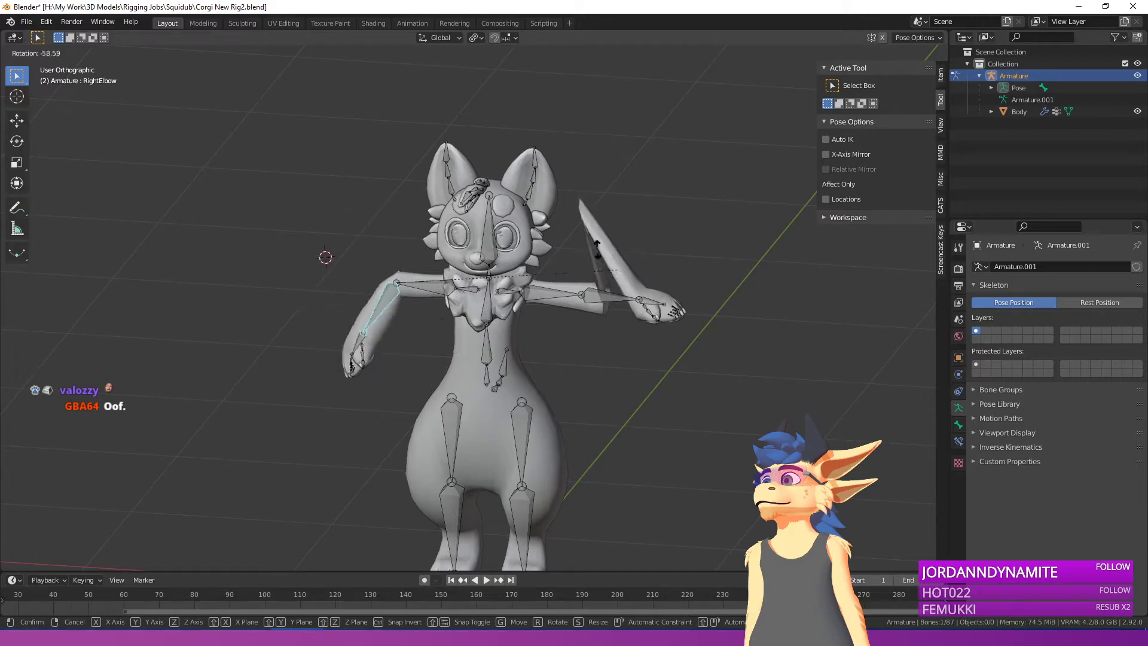
{"action": "right_click", "coordinate": [618, 371]}
Step: Test-rotate the left elbow bone in Pose Mode to check the forearm deformation, cancelling the rotation
{"action": "scroll", "coordinate": [634, 203], "scroll_direction": "up", "scroll_amount": 2}
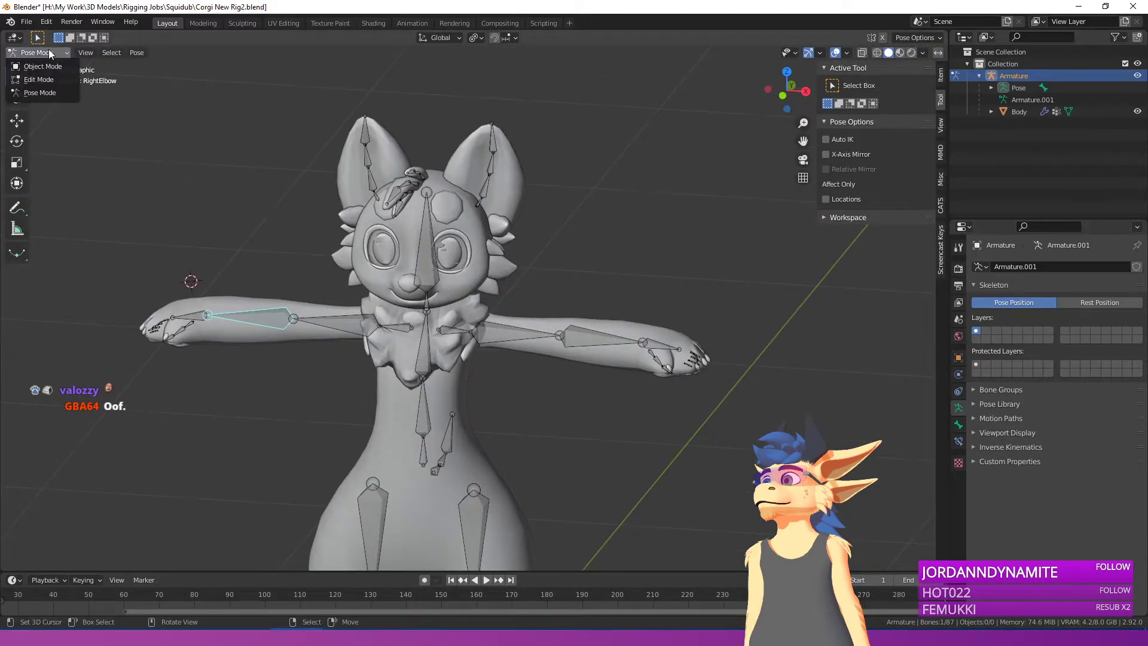
{"action": "left_click", "coordinate": [42, 66]}
{"action": "left_click", "coordinate": [41, 53]}
{"action": "left_click", "coordinate": [44, 91]}
{"action": "right_click", "coordinate": [589, 341]}
{"action": "middle_click_drag", "start_coordinate": [589, 341], "coordinate": [672, 343]}
{"action": "key", "text": "r"}
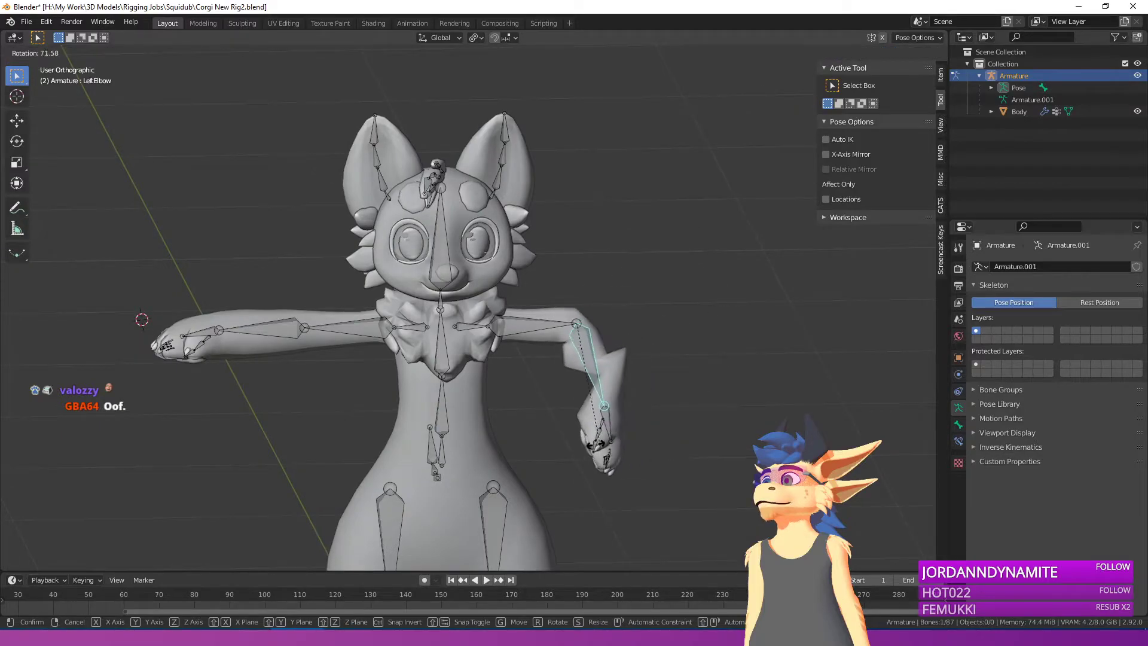
{"action": "right_click", "coordinate": [534, 409]}
Step: Put the Body mesh in Weight Paint mode together with the armature and show the RightElbow weights
{"action": "left_click", "coordinate": [27, 53]}
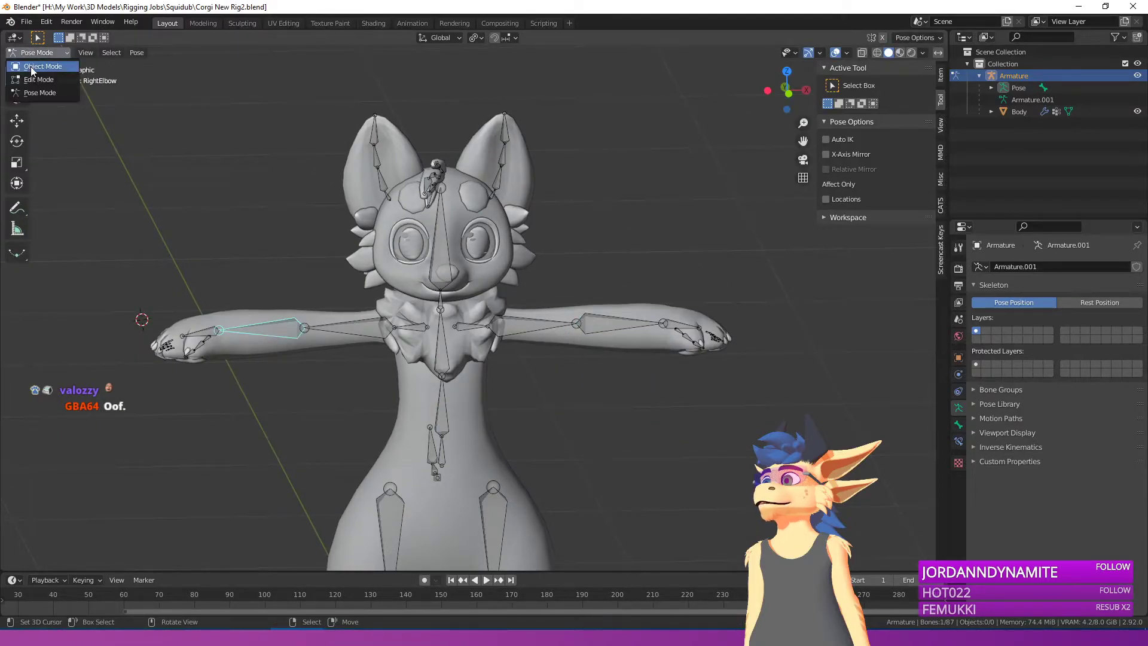
{"action": "left_click", "coordinate": [33, 67]}
{"action": "left_click", "coordinate": [270, 343], "text": "shift"}
{"action": "left_click", "coordinate": [69, 54]}
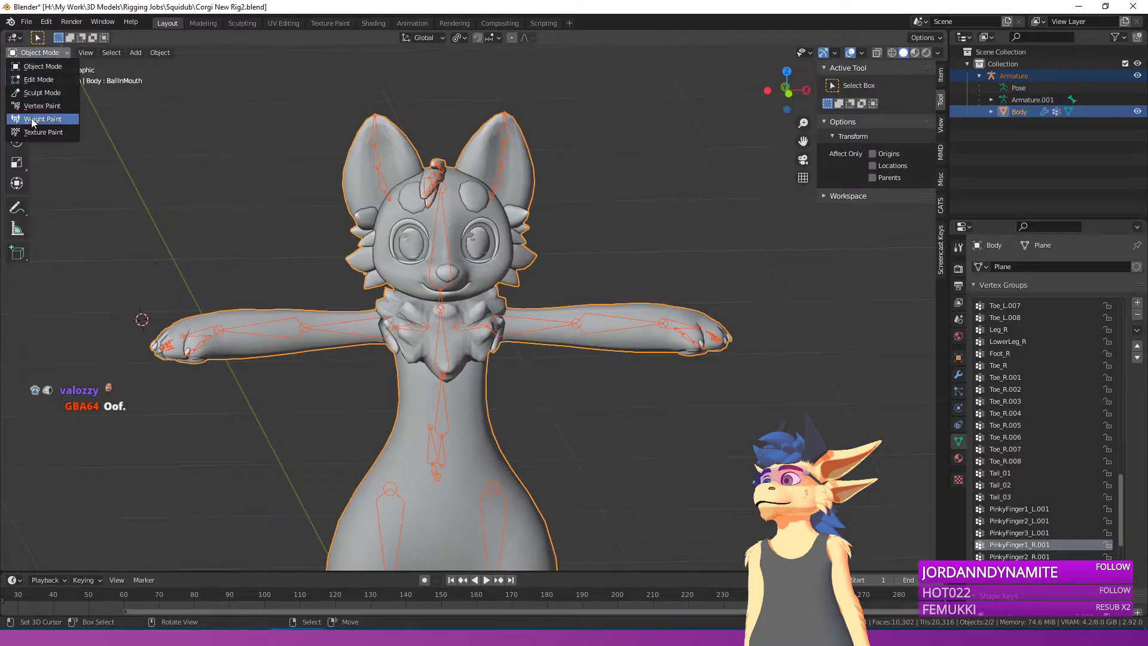
{"action": "left_click", "coordinate": [31, 119]}
{"action": "right_click", "coordinate": [299, 330]}
{"action": "middle_click_drag", "start_coordinate": [317, 327], "coordinate": [354, 321]}
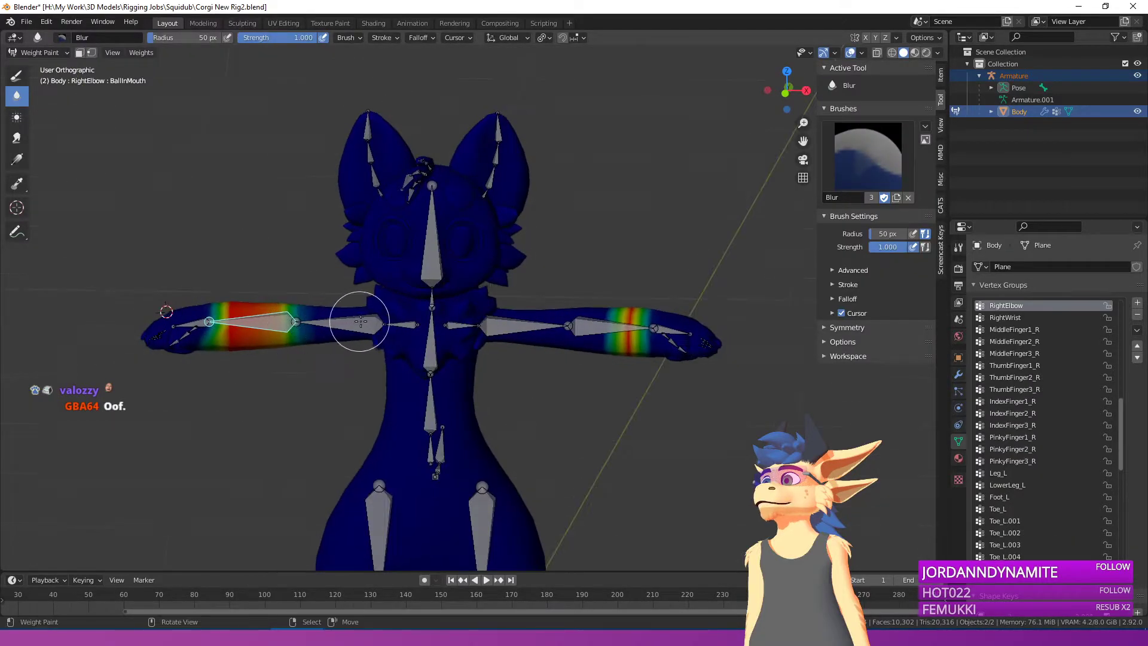
Step: Turn off Vertex Group X symmetry for weight painting
{"action": "scroll", "coordinate": [451, 317], "scroll_direction": "down", "scroll_amount": 2}
{"action": "middle_click_drag", "start_coordinate": [451, 317], "coordinate": [300, 333], "text": "shift"}
{"action": "scroll", "coordinate": [536, 320], "scroll_direction": "up", "scroll_amount": 1}
{"action": "left_click", "coordinate": [958, 247]}
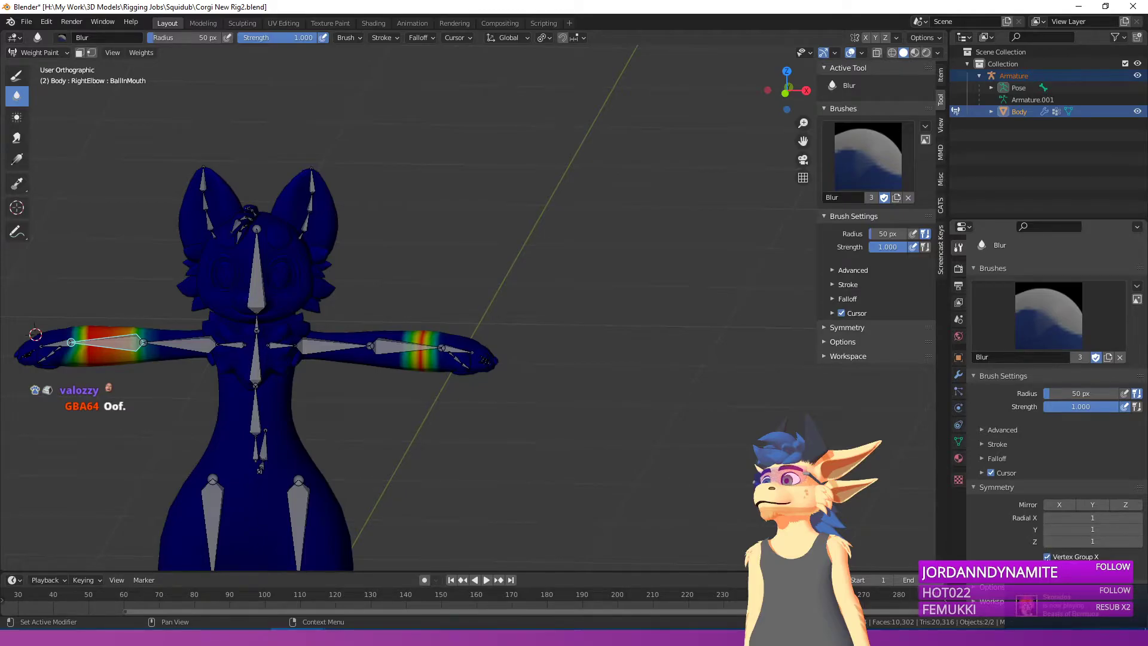
{"action": "left_click", "coordinate": [1049, 559]}
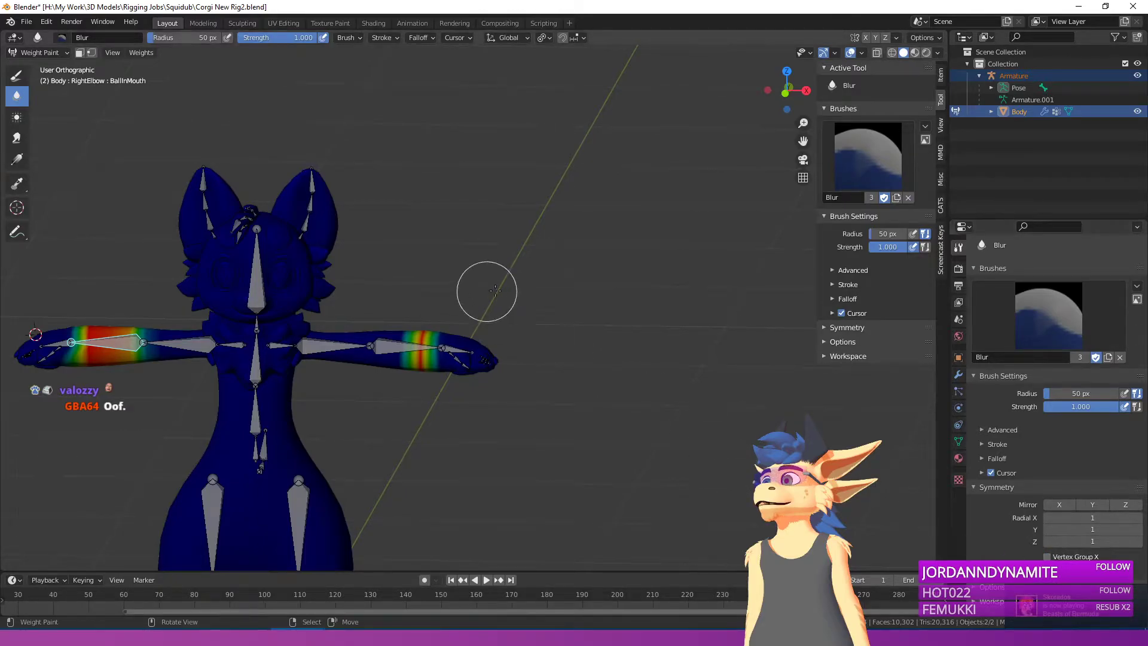
{"action": "middle_click_drag", "start_coordinate": [482, 291], "coordinate": [497, 285]}
Step: Erase the stray RightElbow weights from the character's left forearm using the Subtract brush at strength 1.000
{"action": "left_click", "coordinate": [873, 181]}
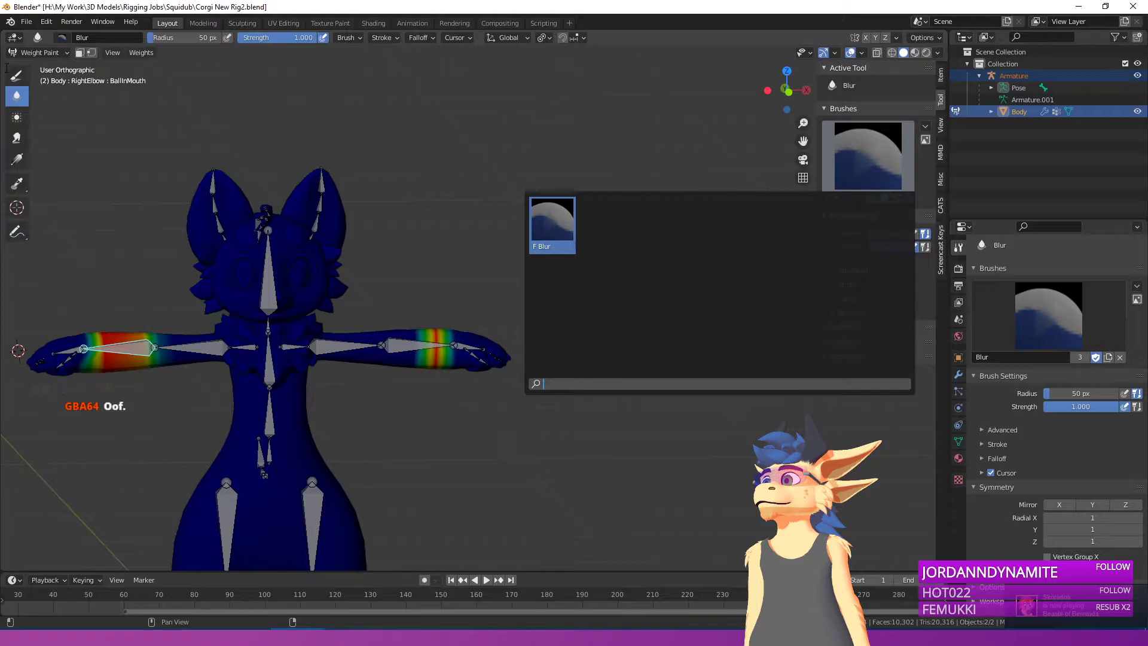
{"action": "left_click", "coordinate": [16, 75]}
{"action": "left_click", "coordinate": [868, 156]}
{"action": "left_click", "coordinate": [839, 222]}
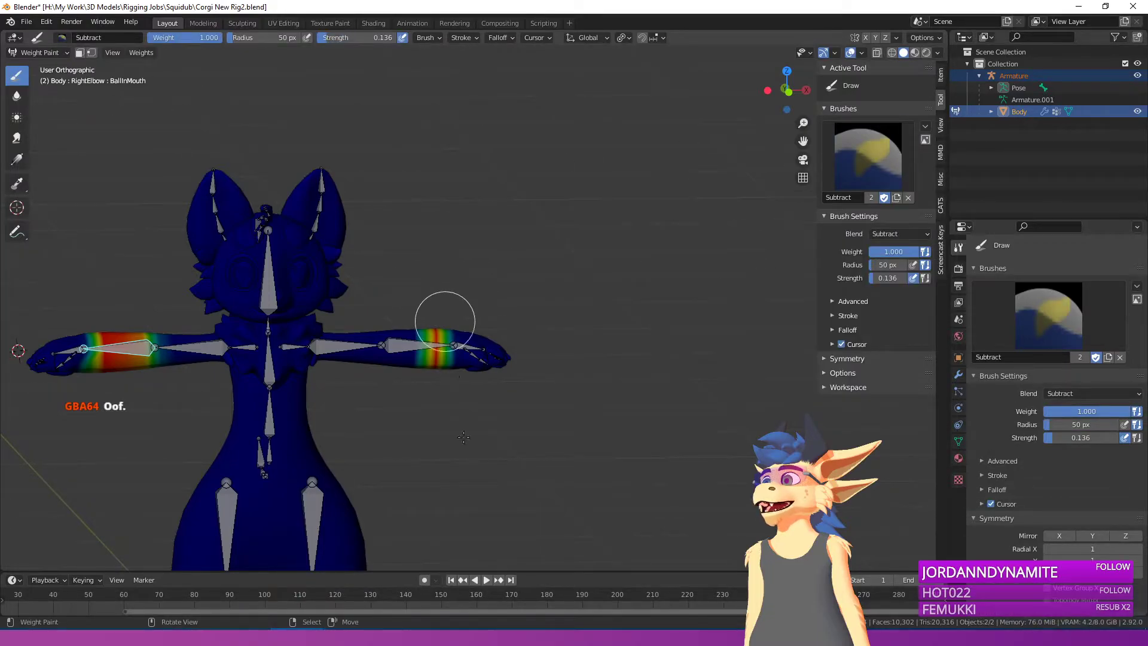
{"action": "left_click_drag", "start_coordinate": [892, 281], "coordinate": [932, 281]}
{"action": "left_click_drag", "start_coordinate": [438, 305], "coordinate": [427, 377]}
{"action": "middle_click_drag", "start_coordinate": [453, 314], "coordinate": [439, 157]}
{"action": "mouse_move", "coordinate": [440, 179]}
{"action": "left_mouse_down"}
{"action": "mouse_move", "coordinate": [443, 251]}
{"action": "mouse_move", "coordinate": [425, 308]}
{"action": "left_mouse_up"}
{"action": "scroll", "coordinate": [425, 311], "scroll_direction": "down", "scroll_amount": 1}
{"action": "middle_click_drag", "start_coordinate": [427, 311], "coordinate": [459, 167]}
{"action": "middle_click_drag", "start_coordinate": [441, 354], "coordinate": [463, 215]}
Step: Test-rotate the right and left elbow bones to check the cleaned forearm weights, cancelling each rotation
{"action": "key", "text": "r"}
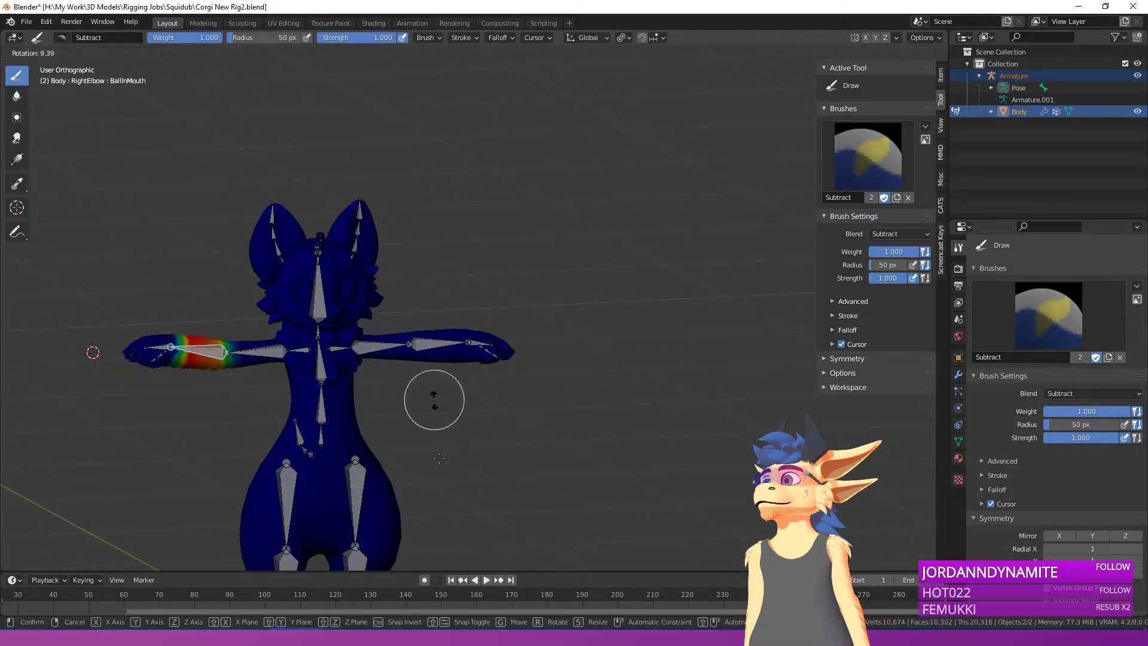
{"action": "right_click", "coordinate": [429, 357]}
{"action": "right_click", "coordinate": [423, 342]}
{"action": "middle_click_drag", "start_coordinate": [425, 344], "coordinate": [504, 315]}
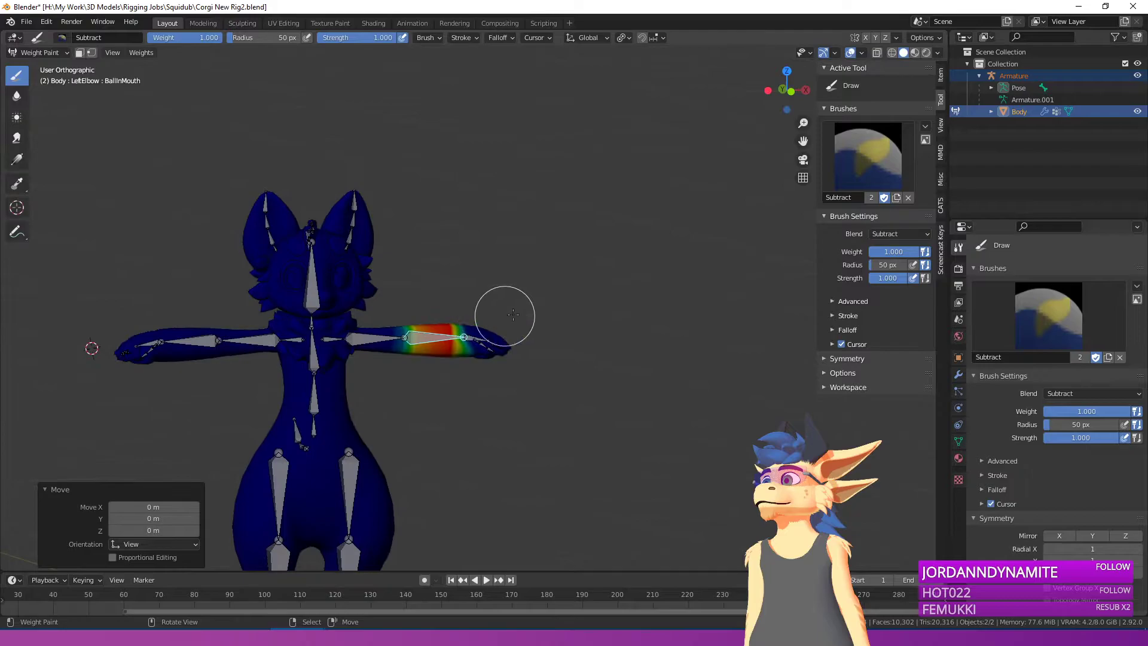
{"action": "key", "text": "r"}
{"action": "right_click", "coordinate": [454, 239]}
{"action": "middle_click_drag", "start_coordinate": [434, 246], "coordinate": [603, 263], "text": "shift"}
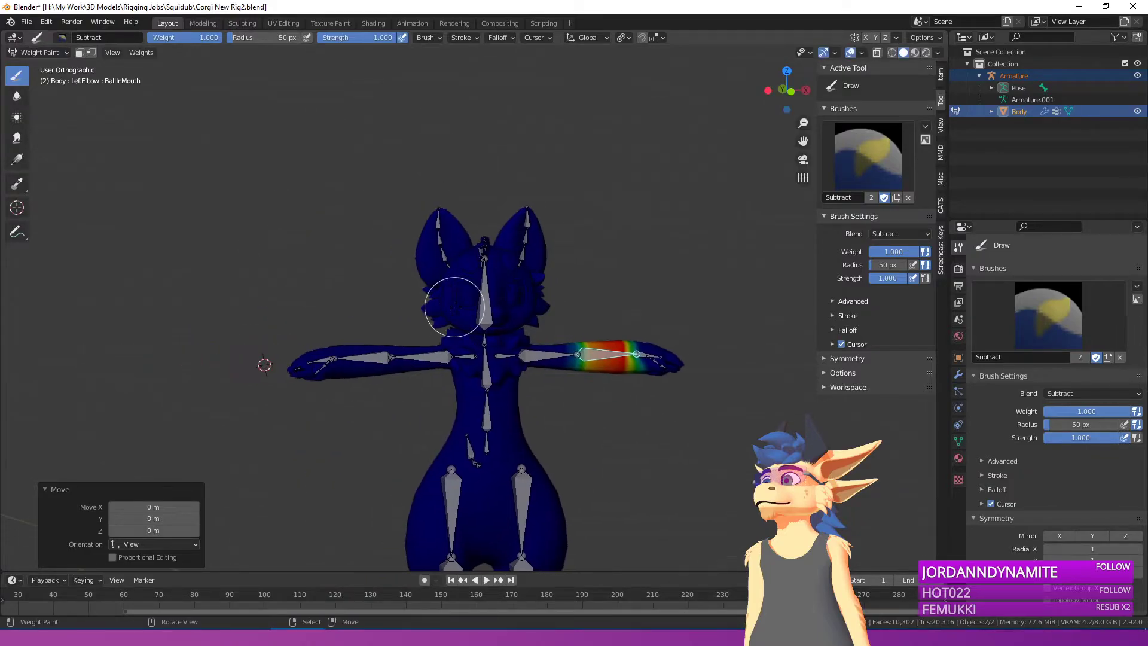
Step: Show the Head weights and move the rig along the Y axis to check that every mesh part follows
{"action": "right_click", "coordinate": [483, 305]}
{"action": "middle_click_drag", "start_coordinate": [508, 314], "coordinate": [711, 348]}
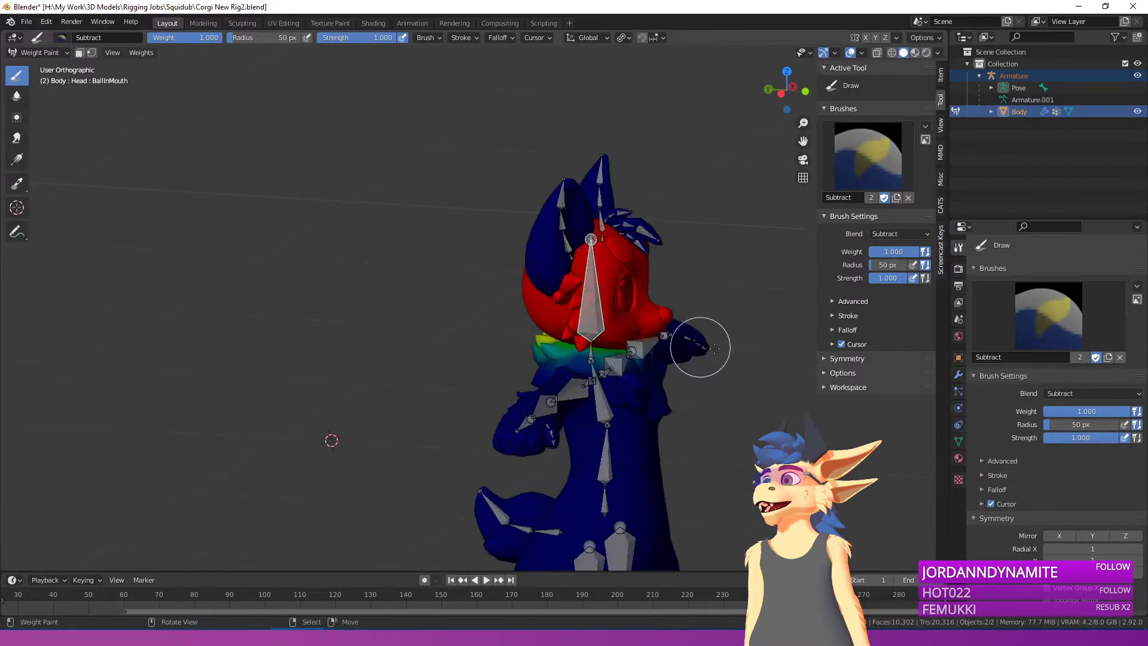
{"action": "right_click", "coordinate": [607, 501]}
{"action": "key", "text": "g"}
{"action": "key", "text": "y"}
{"action": "left_click", "coordinate": [386, 286]}
{"action": "right_click", "coordinate": [388, 284]}
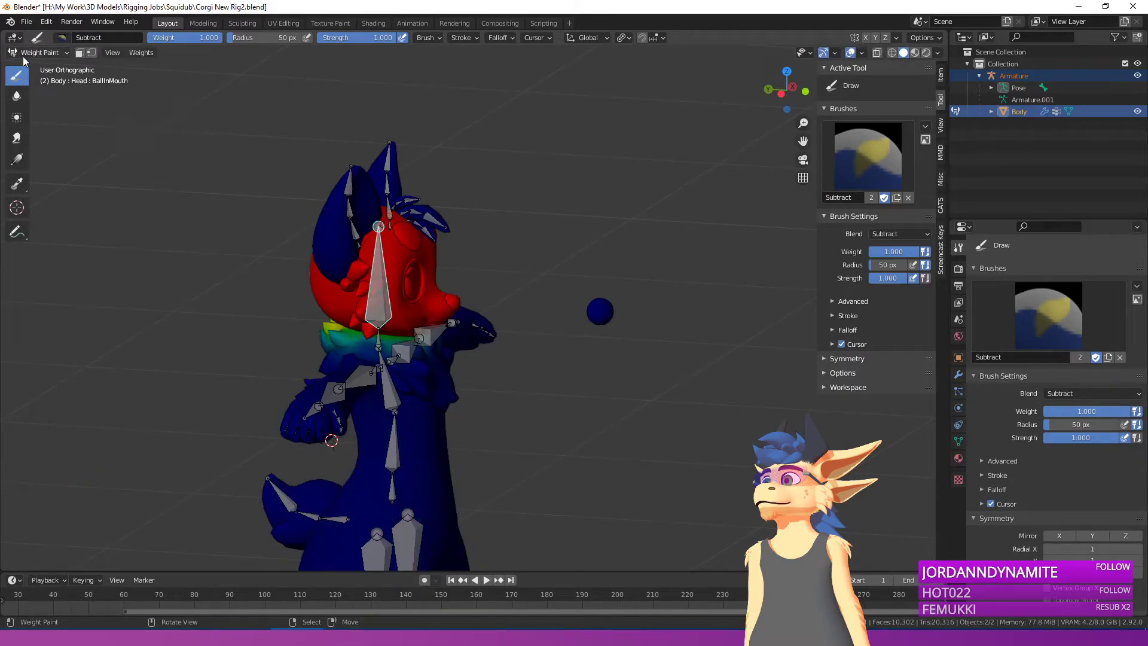
Step: Paint the detached ball into the Head weights with the Add brush at strength 0.470, and select all bones
{"action": "left_click", "coordinate": [867, 157]}
{"action": "left_click", "coordinate": [552, 225]}
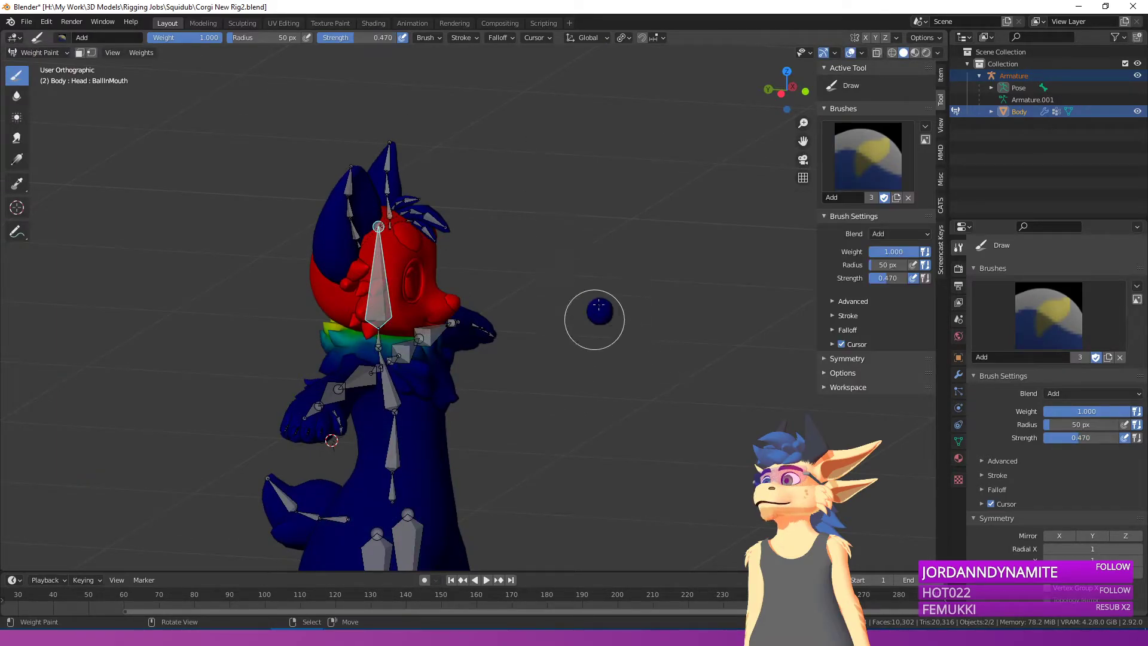
{"action": "middle_click_drag", "start_coordinate": [589, 315], "coordinate": [520, 320]}
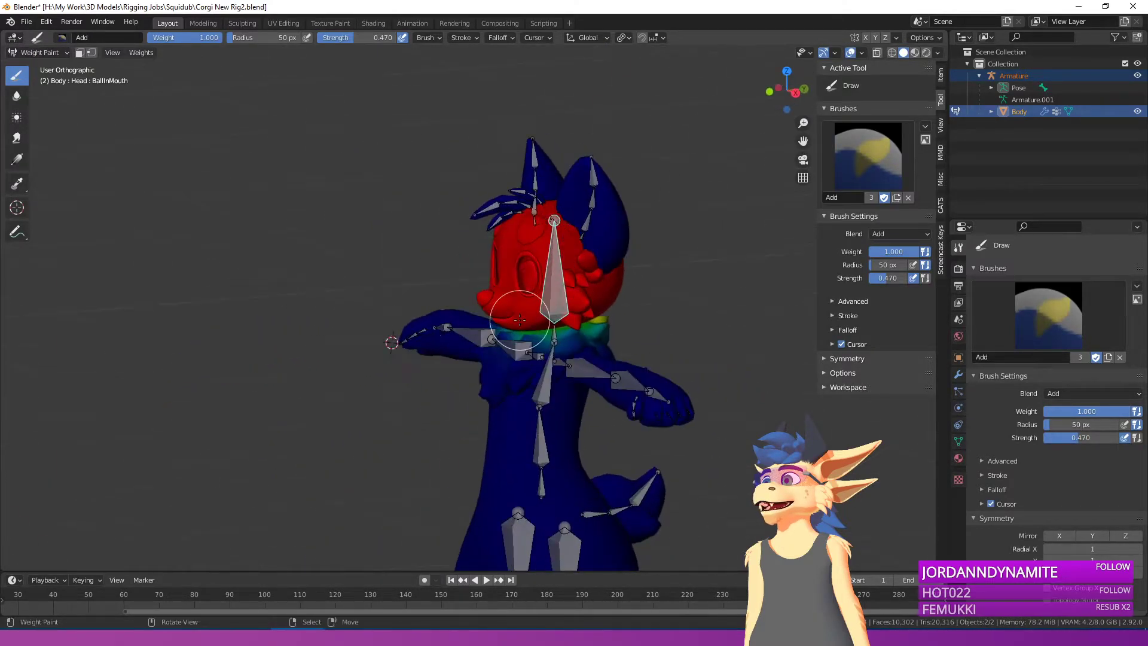
{"action": "key", "text": "m"}
{"action": "middle_click_drag", "start_coordinate": [551, 267], "coordinate": [516, 267]}
{"action": "key", "text": "m"}
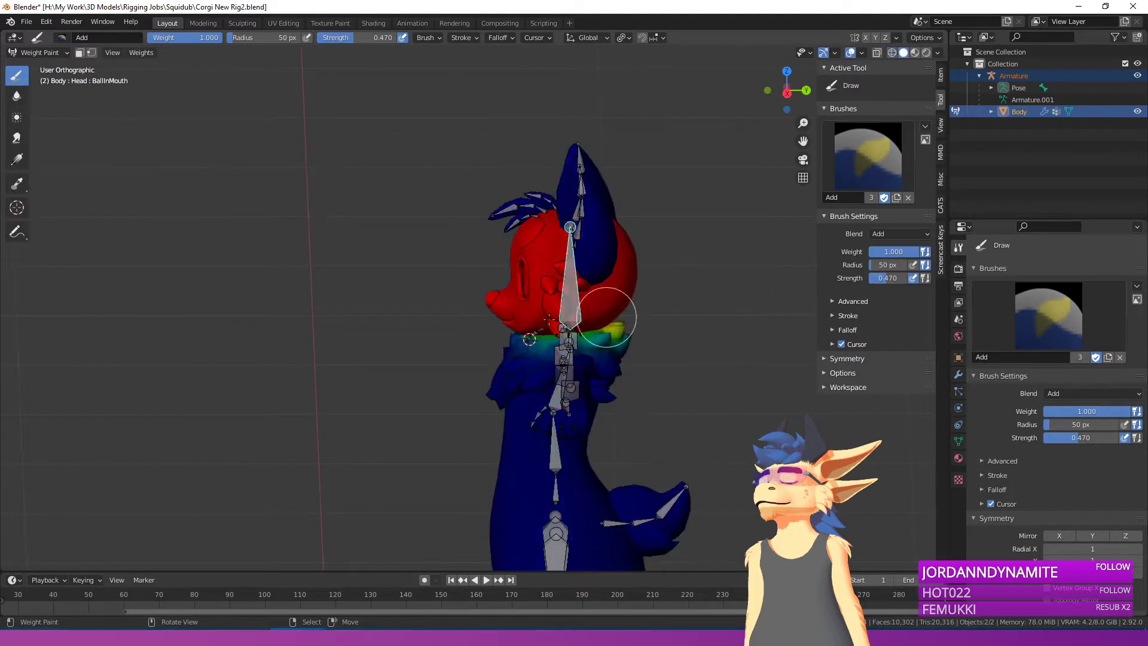
{"action": "key", "text": "a"}
{"action": "middle_click_drag", "start_coordinate": [527, 320], "coordinate": [607, 308]}
{"action": "scroll", "coordinate": [560, 320], "scroll_direction": "up", "scroll_amount": 3}
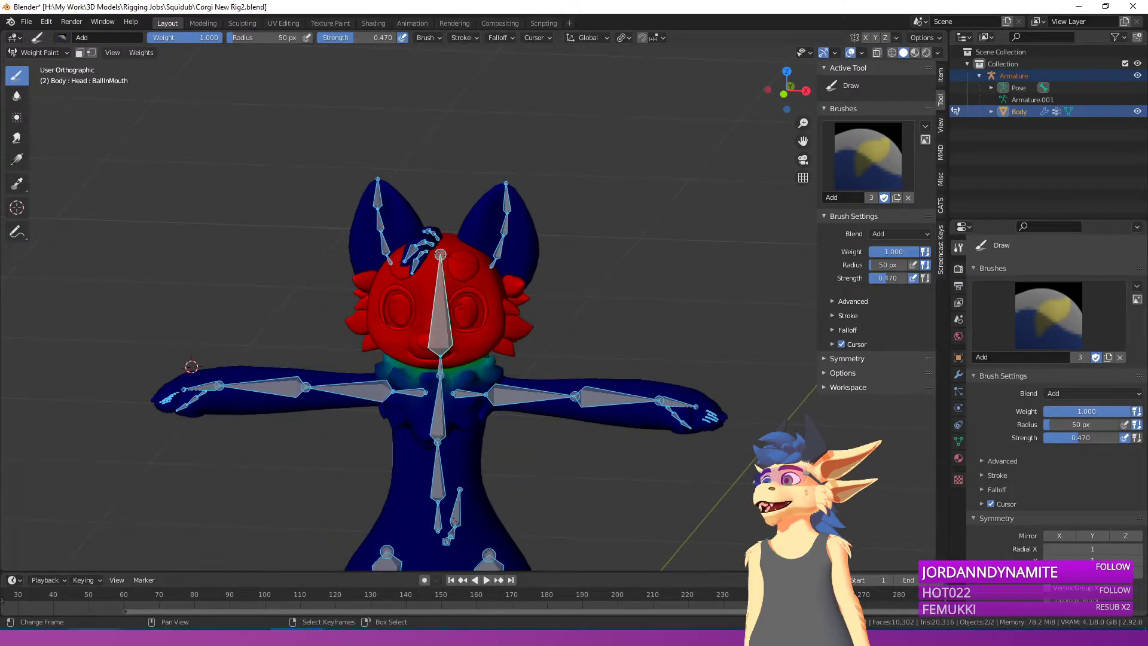
Step: Switch to VSeeFace, load the Kaide avatar, reset its position, and turn off Mirror motion
{"action": "left_click", "coordinate": [297, 638]}
{"action": "left_click", "coordinate": [918, 147]}
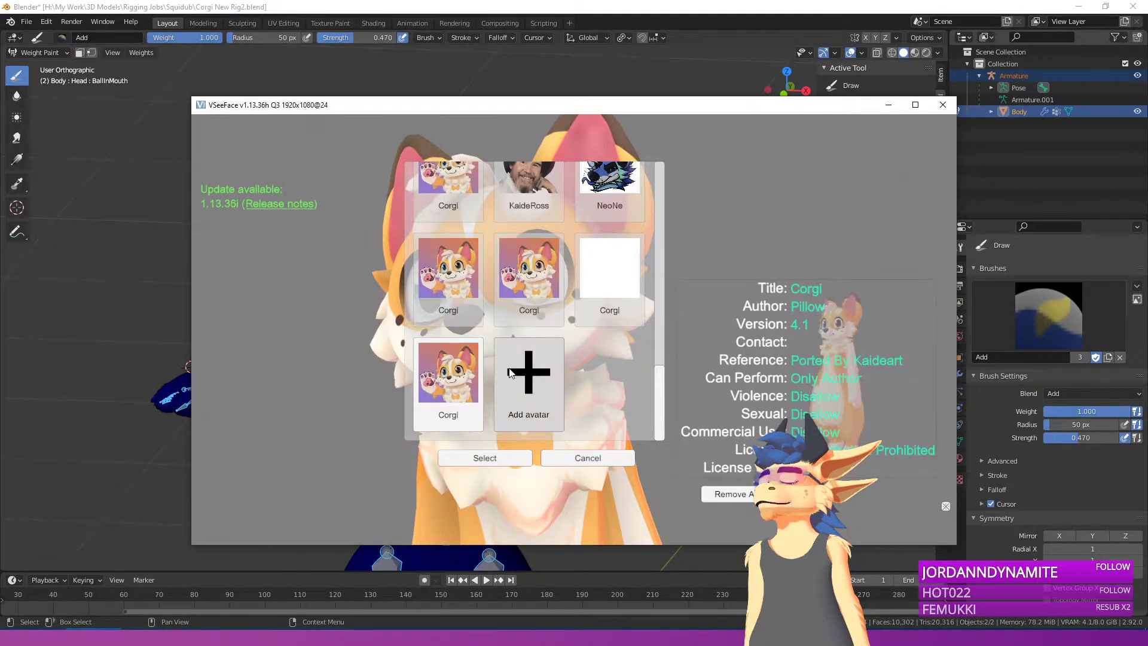
{"action": "scroll", "coordinate": [509, 372], "scroll_direction": "up", "scroll_amount": 2}
{"action": "left_click", "coordinate": [484, 457]}
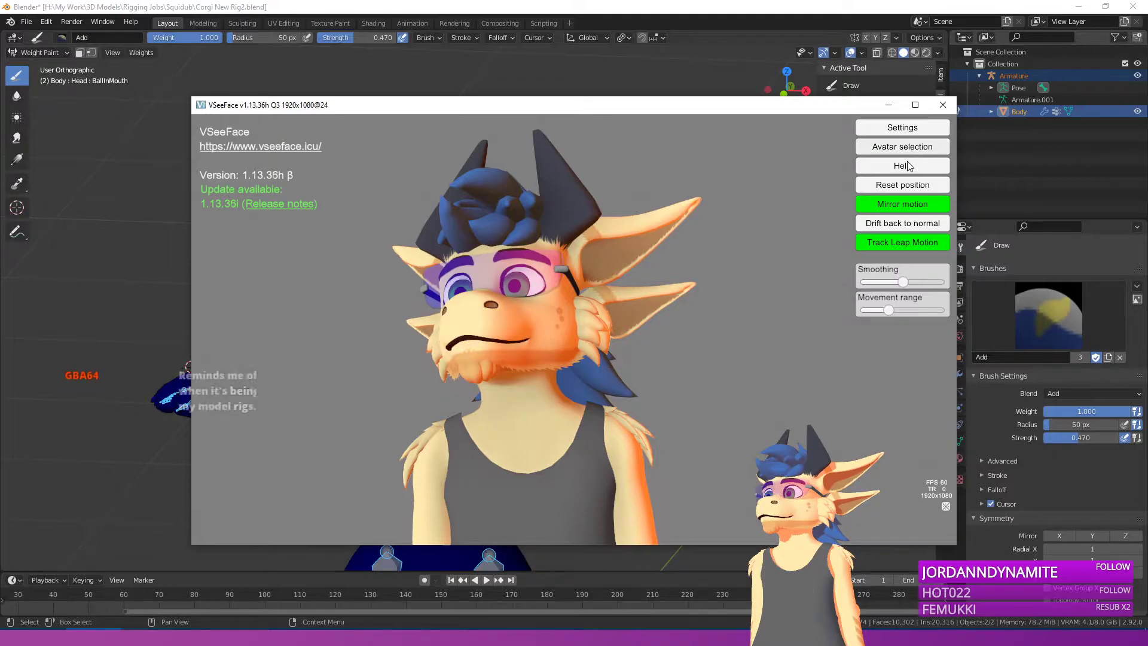
{"action": "left_click", "coordinate": [899, 191]}
{"action": "left_click", "coordinate": [908, 186]}
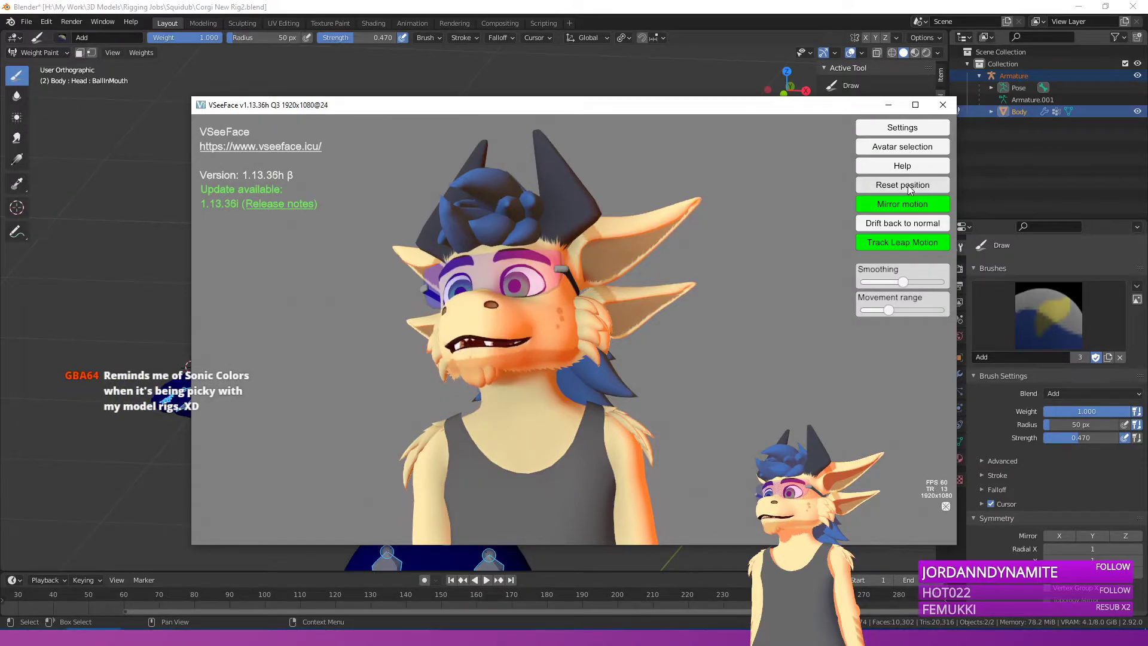
{"action": "left_click", "coordinate": [910, 204]}
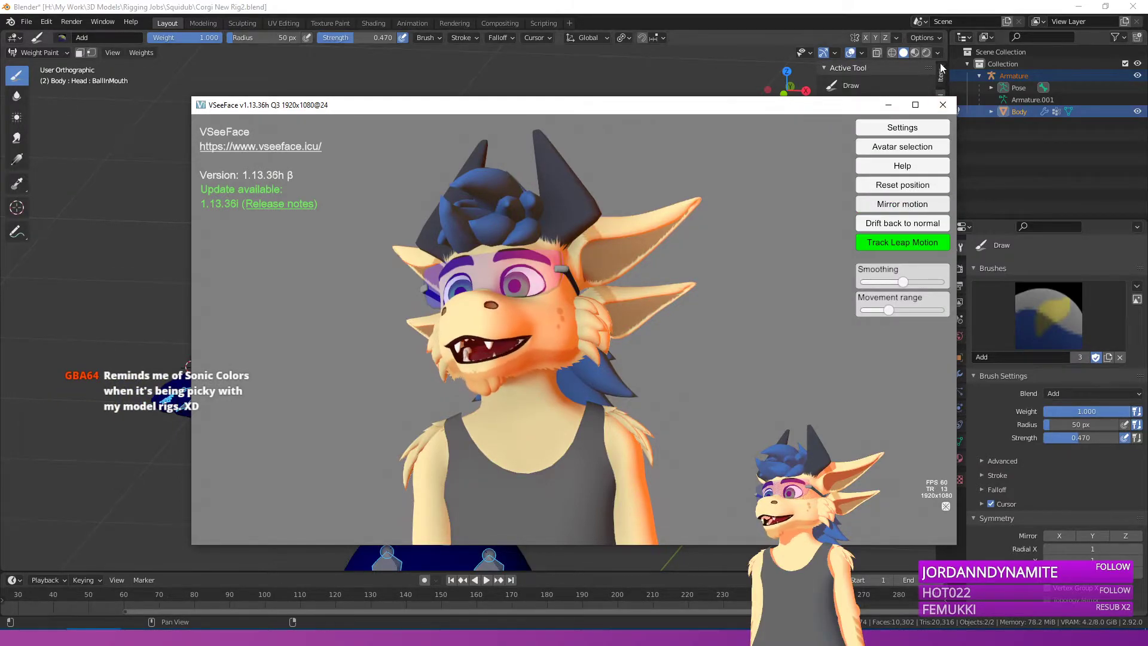
Step: Restart VSeeFace, start tracking with the Kaide avatar, and return to Blender
{"action": "left_click", "coordinate": [942, 105]}
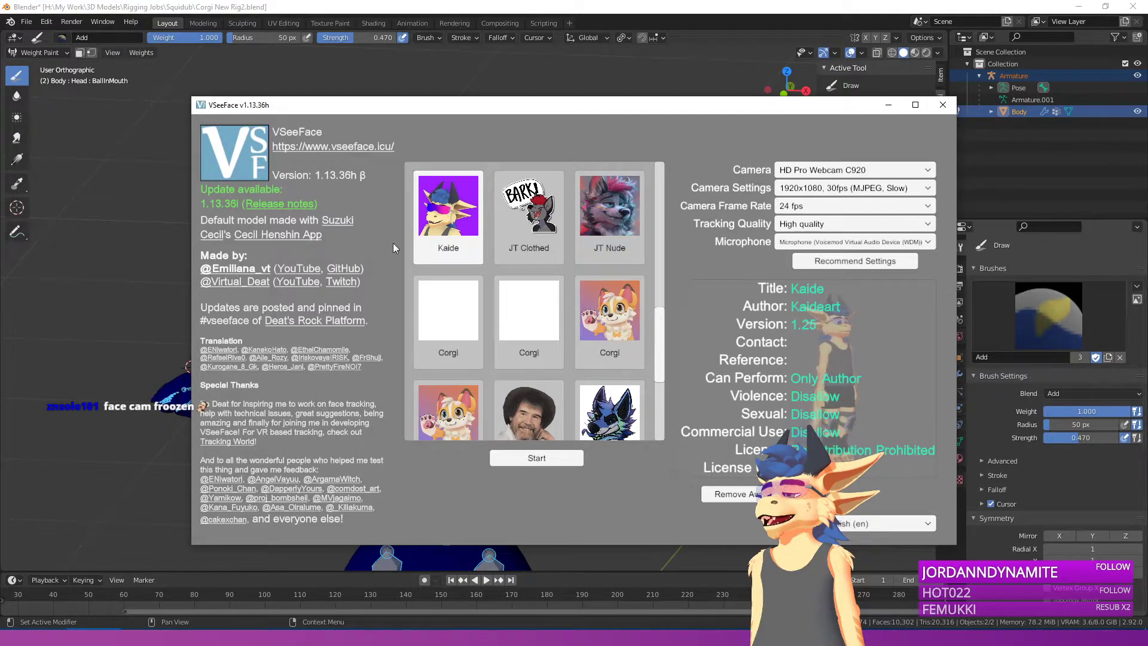
{"action": "left_click", "coordinate": [543, 456]}
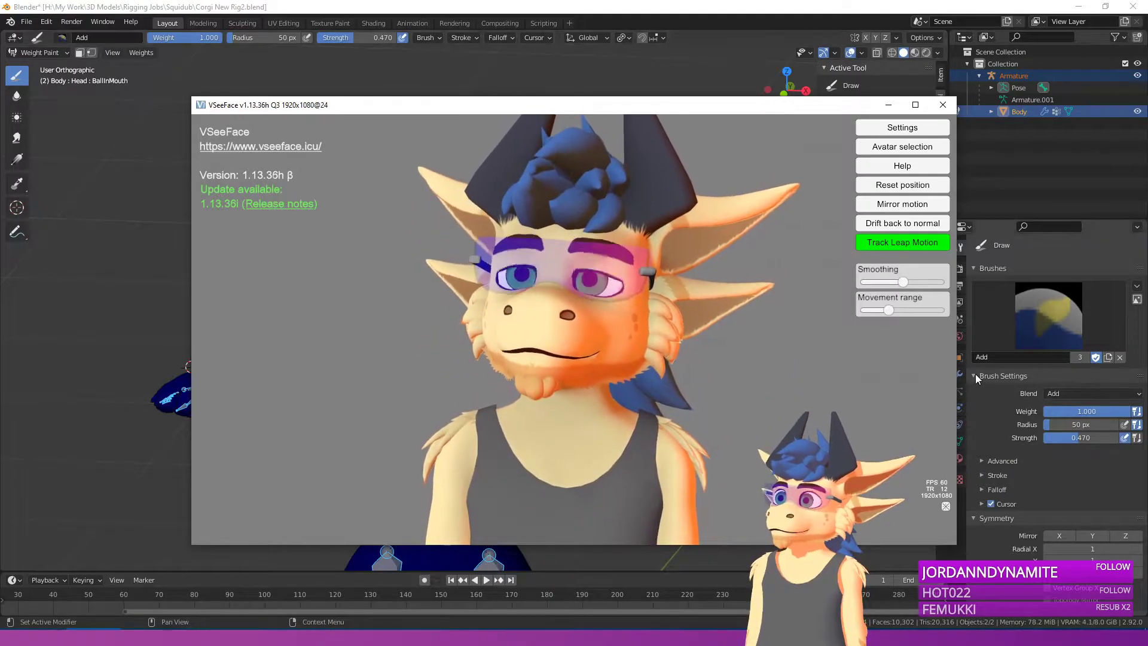
{"action": "left_click", "coordinate": [889, 105]}
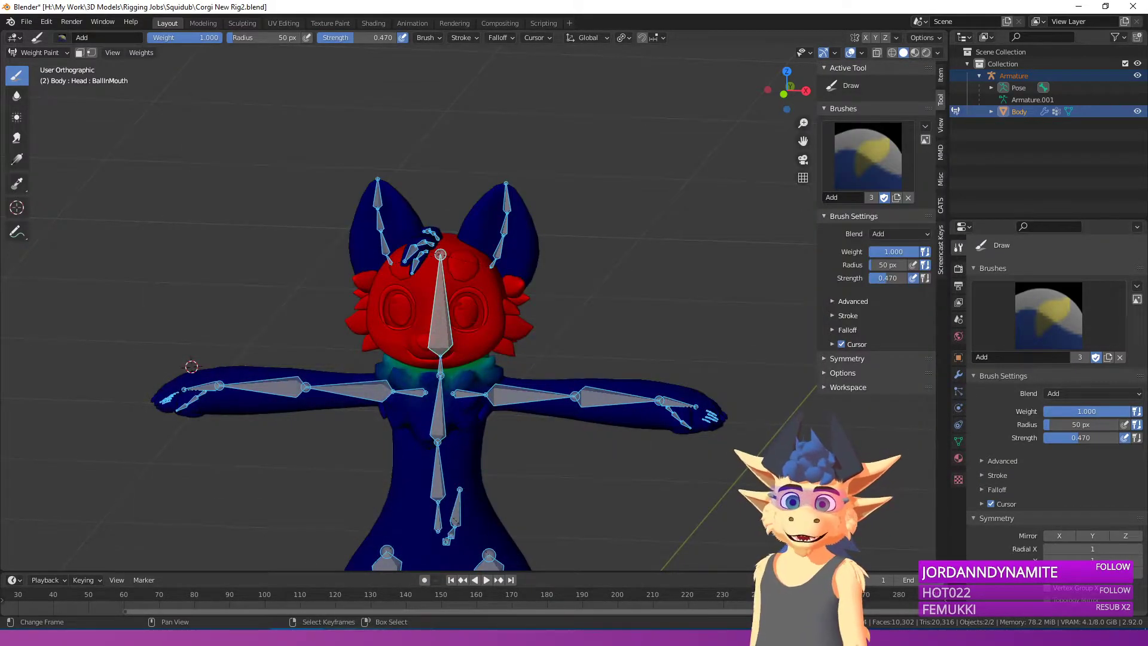
Step: Switch to VSeeFace, reset the avatar's position, and return to Blender with the tracking windows minimized
{"action": "left_click", "coordinate": [355, 638]}
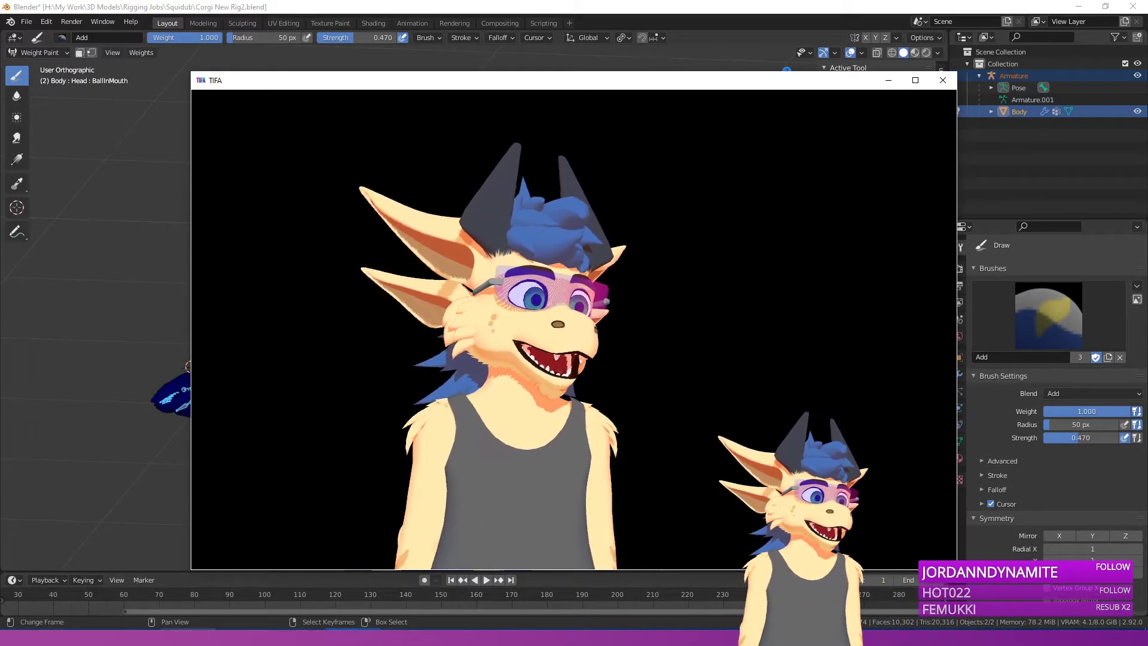
{"action": "left_click", "coordinate": [182, 592]}
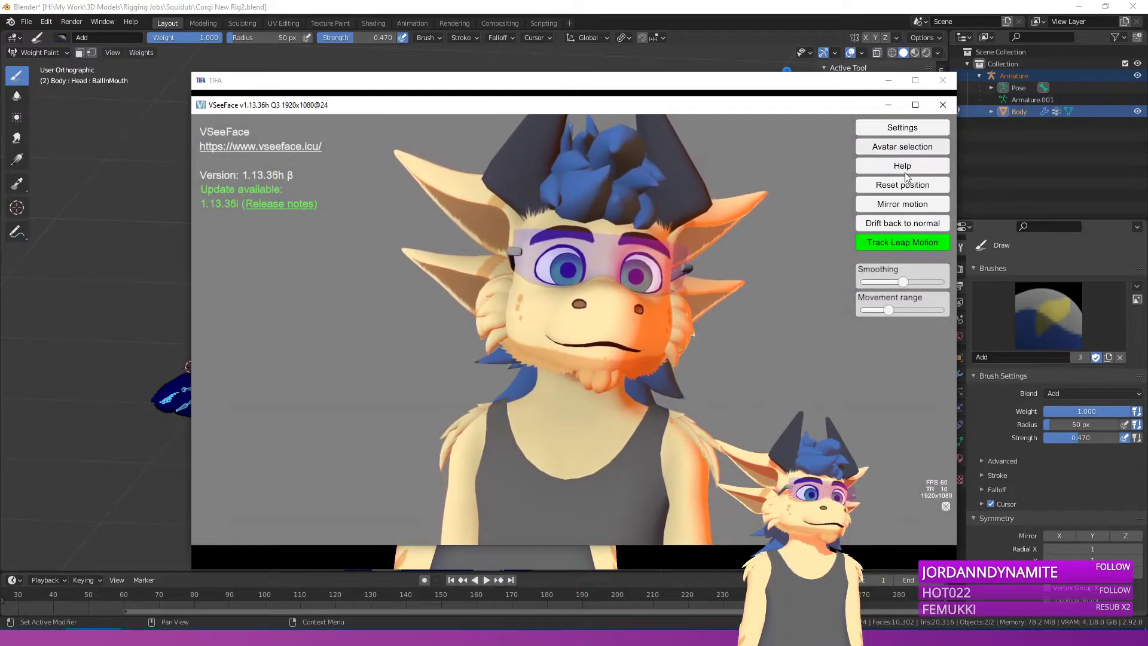
{"action": "left_click", "coordinate": [907, 189]}
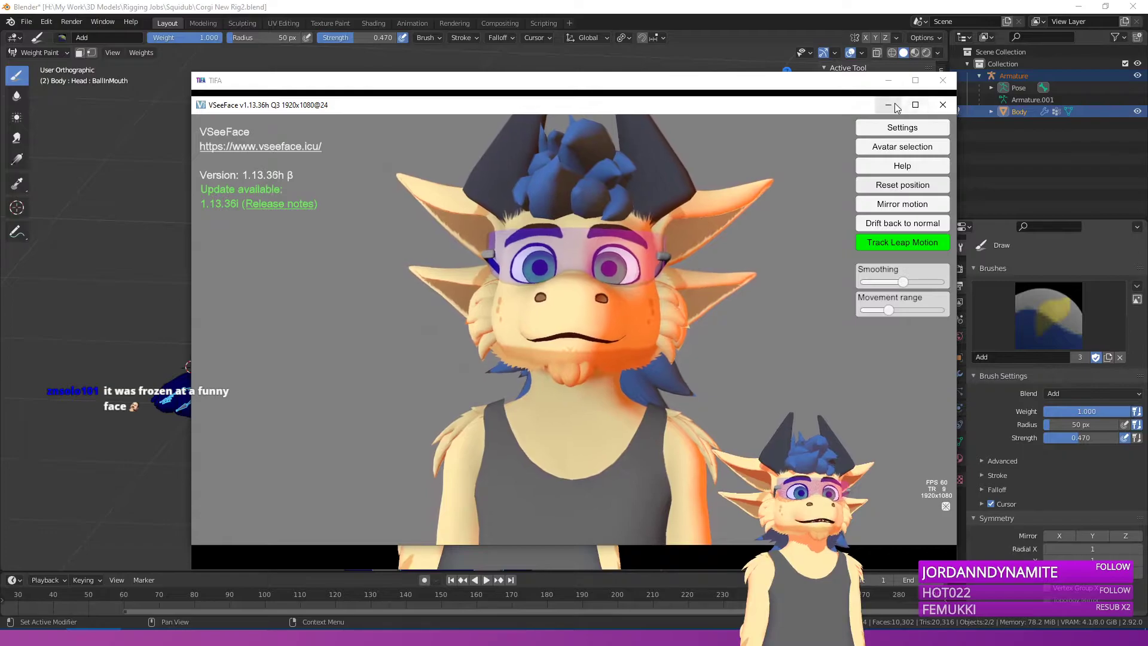
{"action": "left_click", "coordinate": [889, 104]}
{"action": "left_click", "coordinate": [888, 80]}
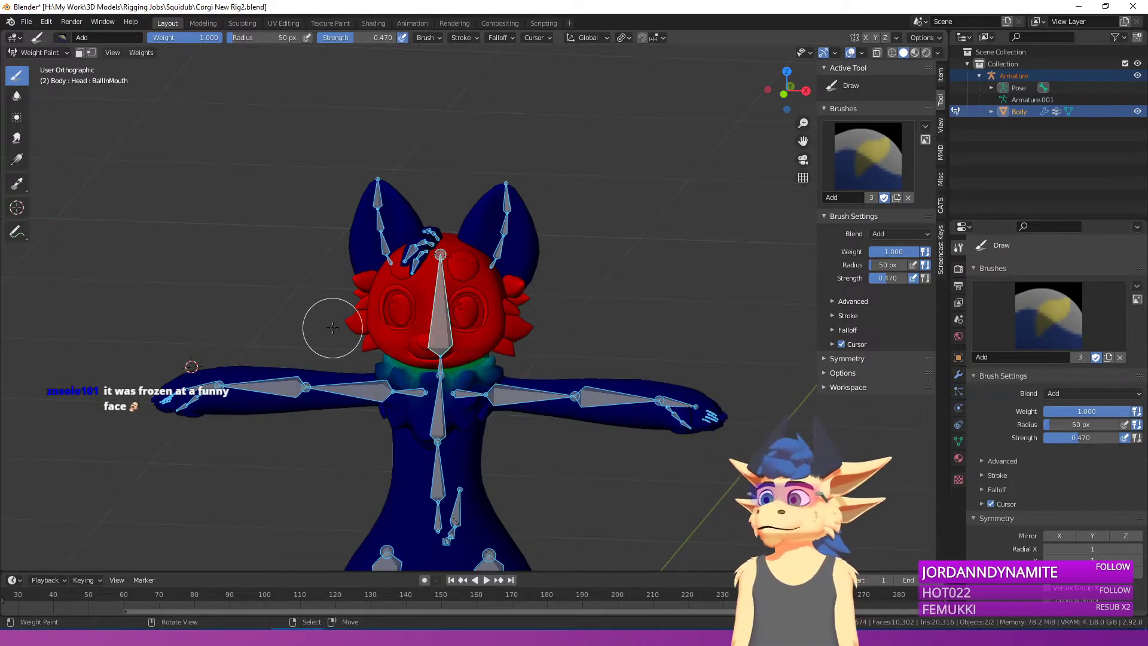
Step: Show the weights of both elbow bones and test-rotate the LeftElbow bone to check how the forearm bends
{"action": "scroll", "coordinate": [502, 410], "scroll_direction": "up", "scroll_amount": 4}
{"action": "middle_click_drag", "start_coordinate": [583, 459], "coordinate": [524, 359], "text": "shift"}
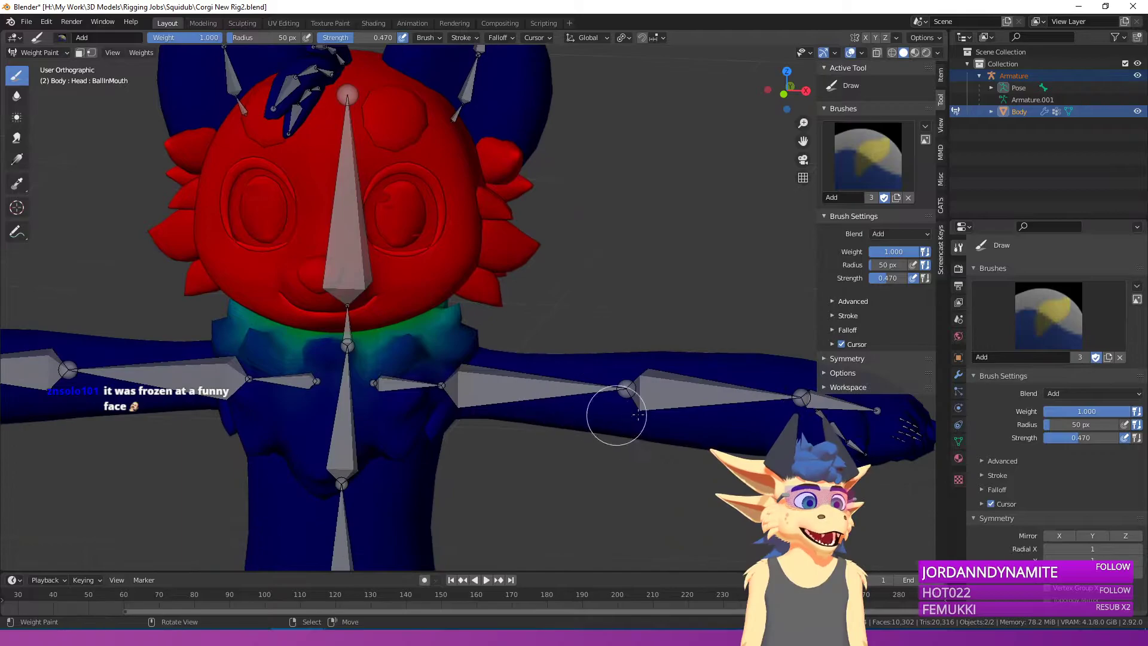
{"action": "right_click", "coordinate": [659, 405]}
{"action": "scroll", "coordinate": [657, 405], "scroll_direction": "down", "scroll_amount": 3}
{"action": "right_click", "coordinate": [220, 353]}
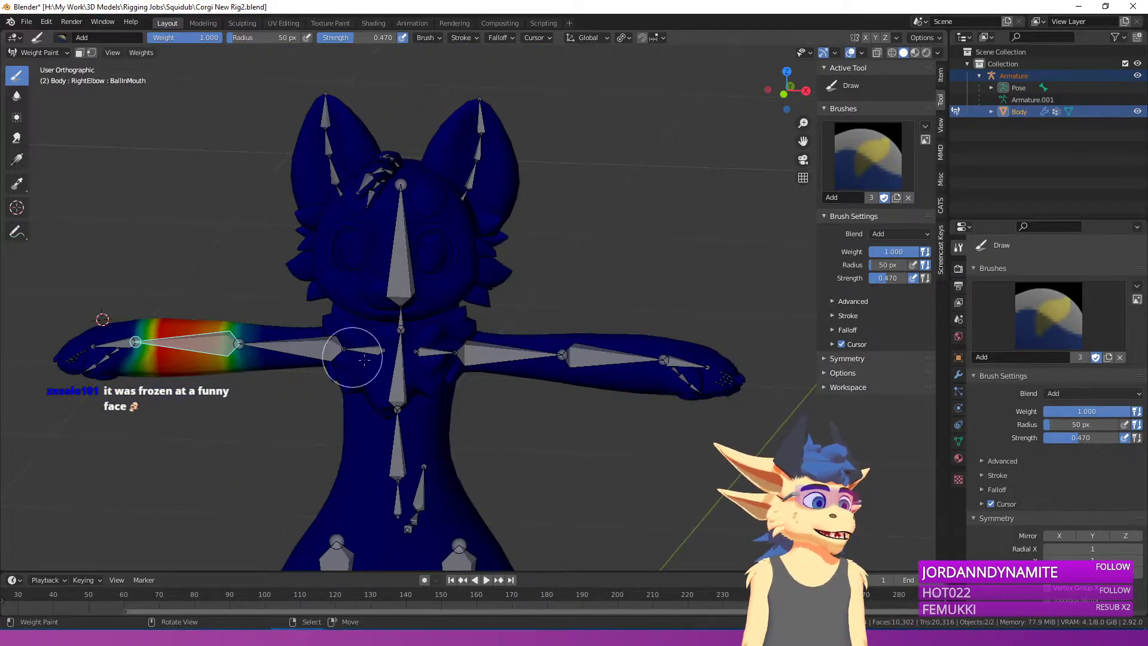
{"action": "right_click", "coordinate": [553, 358]}
{"action": "key", "text": "r"}
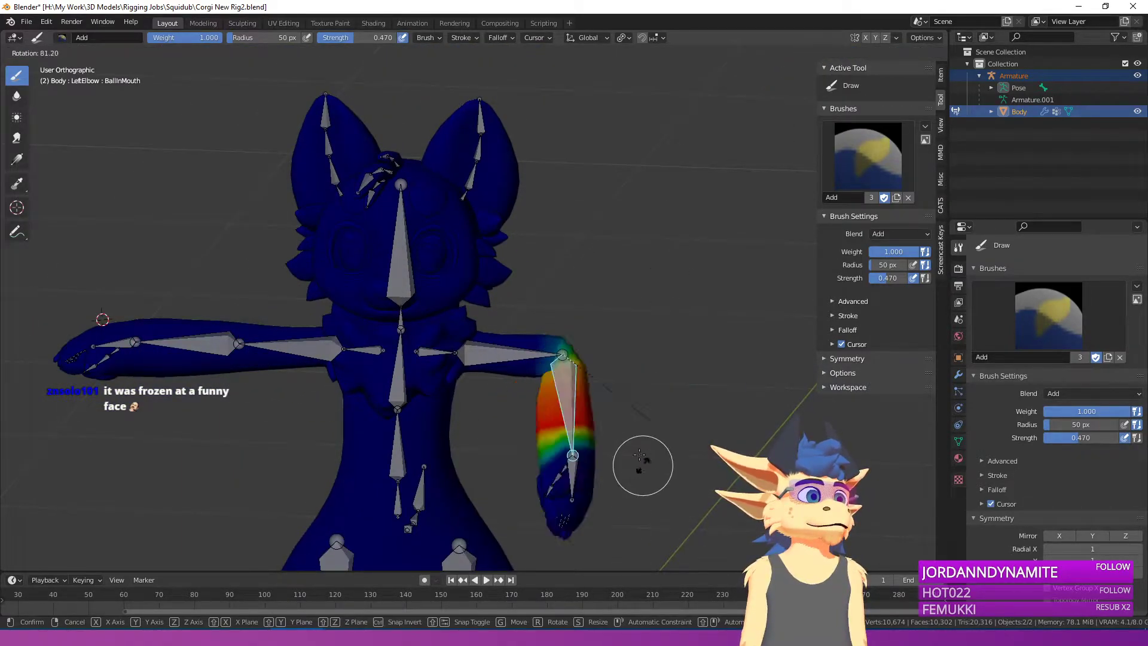
{"action": "right_click", "coordinate": [631, 452]}
Step: Test-rotate the LeftArm and RightArm bones to check the upper arm weights, cancelling each rotation
{"action": "middle_click_drag", "start_coordinate": [530, 360], "coordinate": [518, 363]}
{"action": "right_click", "coordinate": [519, 356]}
{"action": "key", "text": "r"}
{"action": "right_click", "coordinate": [520, 304]}
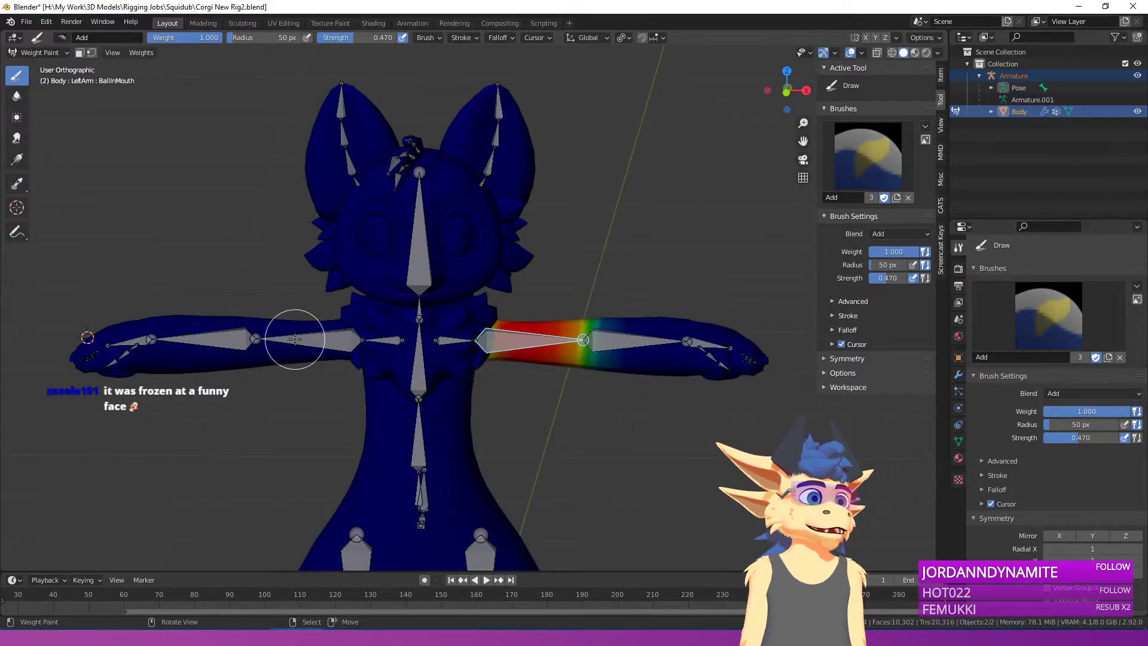
{"action": "right_click", "coordinate": [295, 339]}
{"action": "key", "text": "r"}
{"action": "right_click", "coordinate": [530, 358]}
Step: Switch to Object Mode, select the armature and body, and export them as FBX over Corgi VRM 4.fbx
{"action": "left_click", "coordinate": [34, 52]}
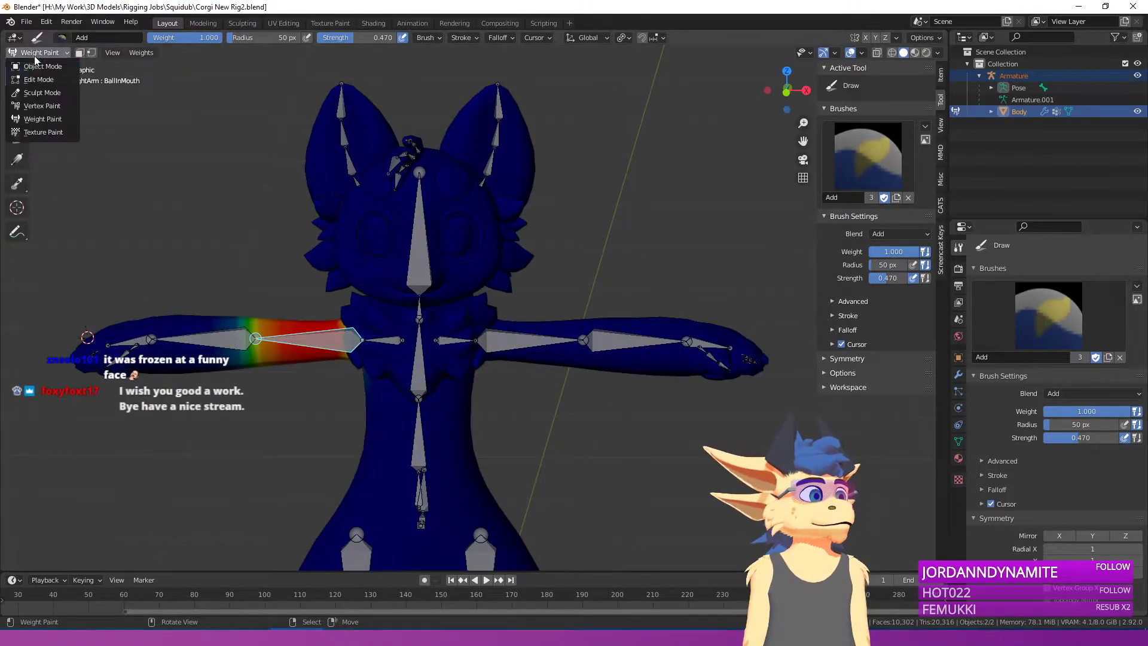
{"action": "left_click", "coordinate": [40, 66]}
{"action": "right_click", "coordinate": [407, 363], "text": "shift"}
{"action": "right_click", "coordinate": [411, 364]}
{"action": "right_click", "coordinate": [361, 379], "text": "shift"}
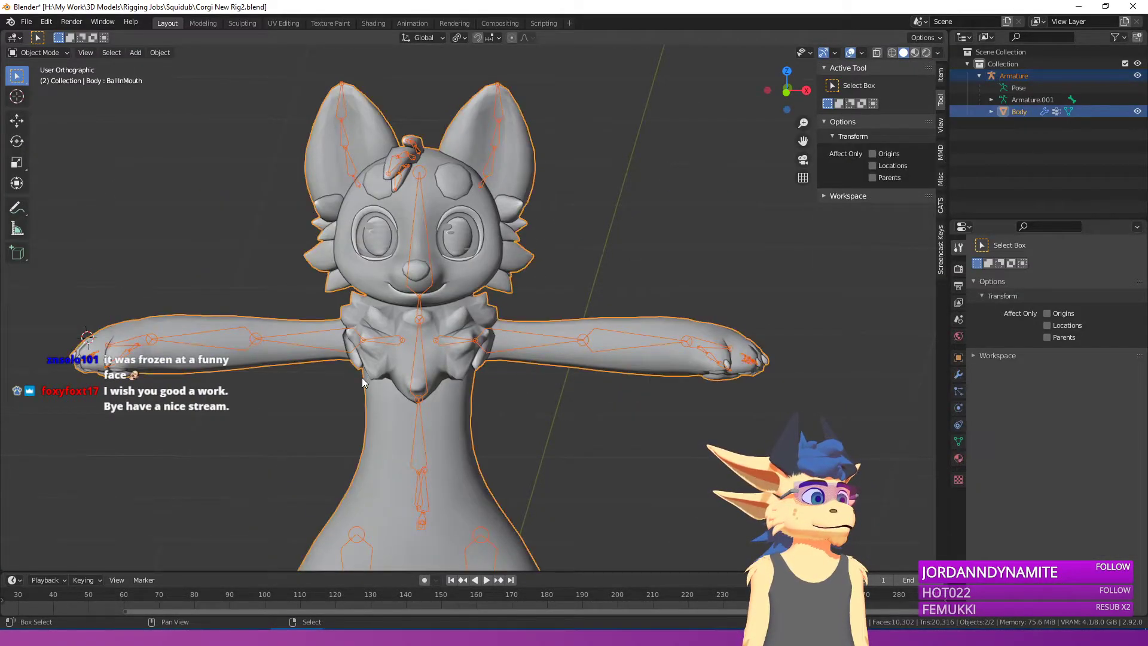
{"action": "left_click", "coordinate": [26, 21]}
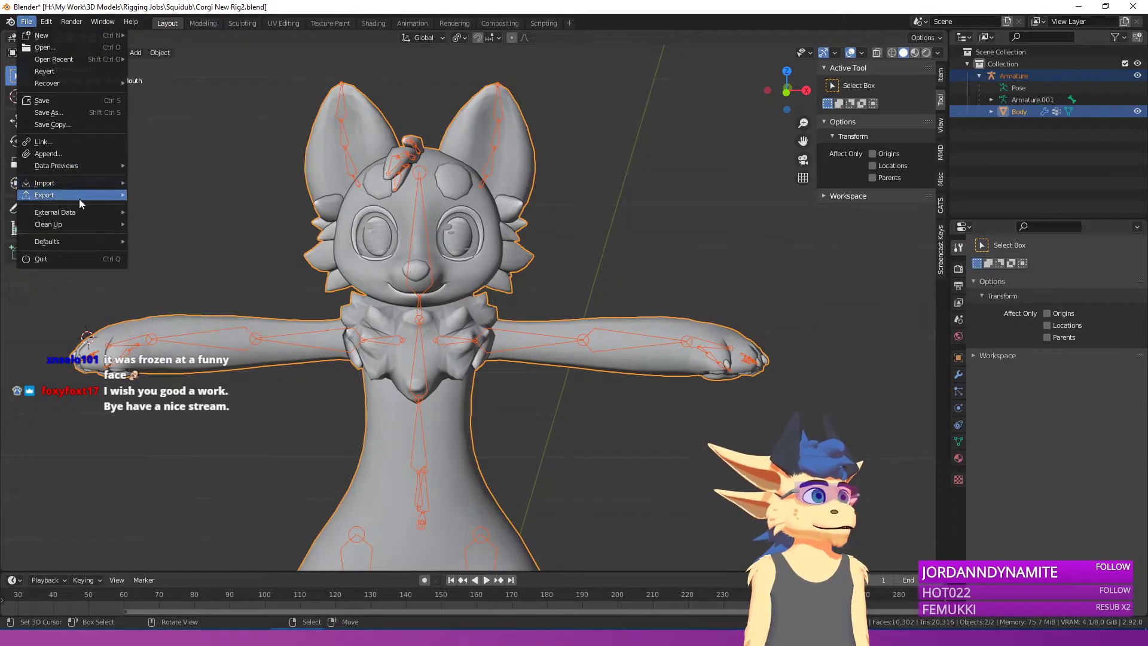
{"action": "mouse_move", "coordinate": [80, 197]}
{"action": "left_click", "coordinate": [182, 266]}
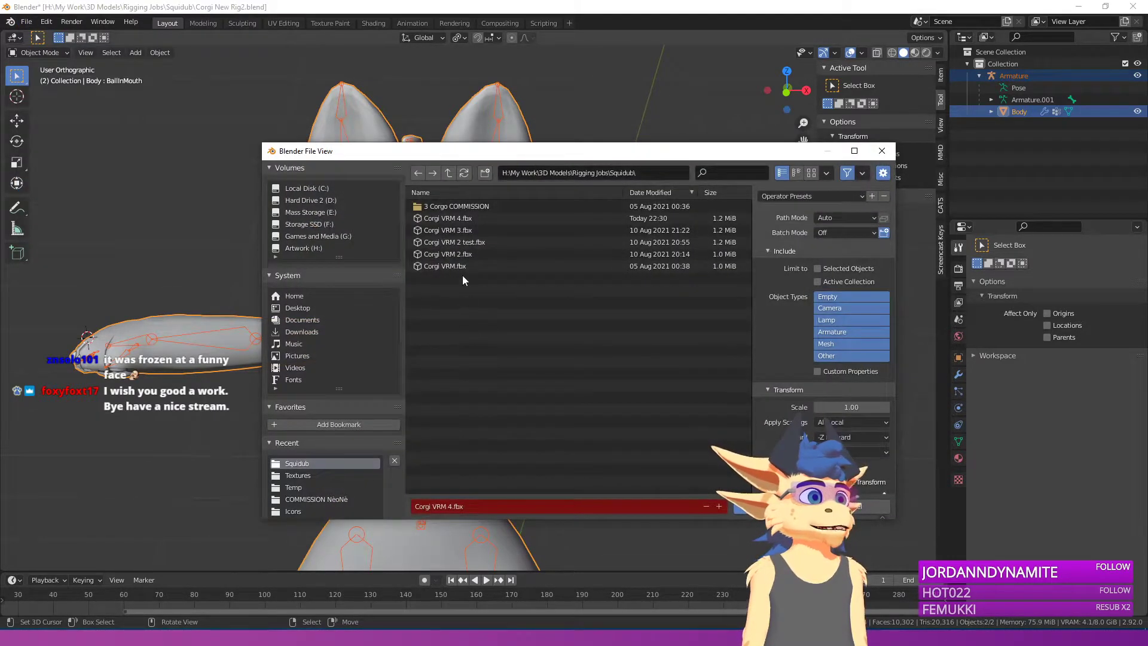
{"action": "double_click", "coordinate": [457, 220]}
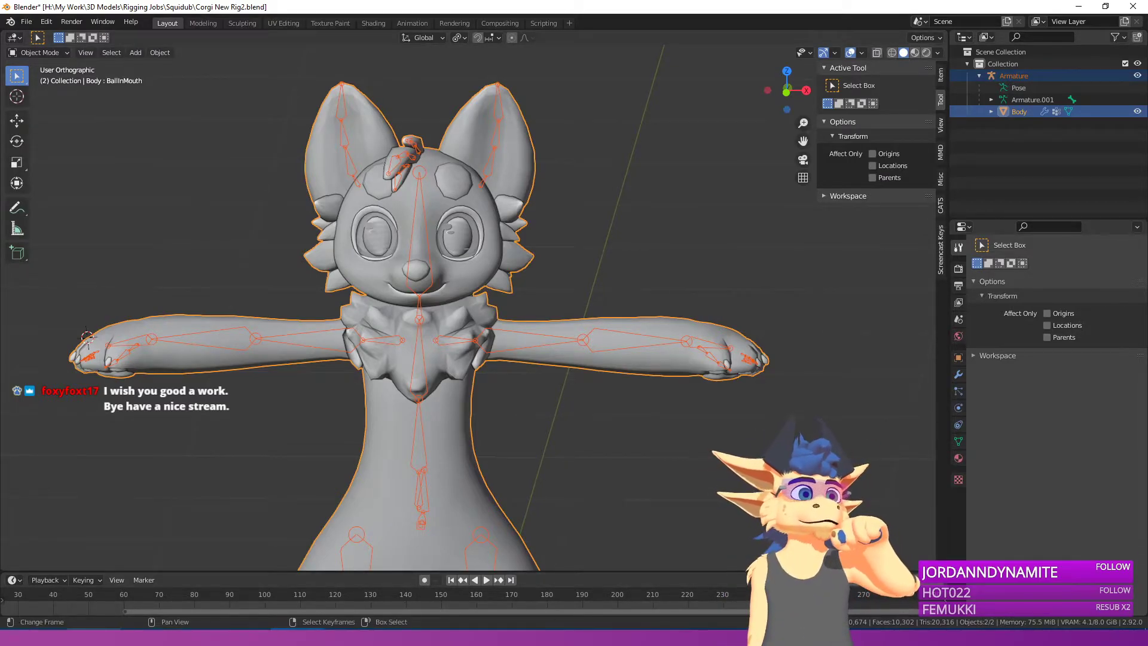
Step: Switch to VSeeFace, turn on Mirror motion, close the TIFA window, and return to Blender
{"action": "left_click", "coordinate": [101, 637]}
{"action": "left_click", "coordinate": [902, 204]}
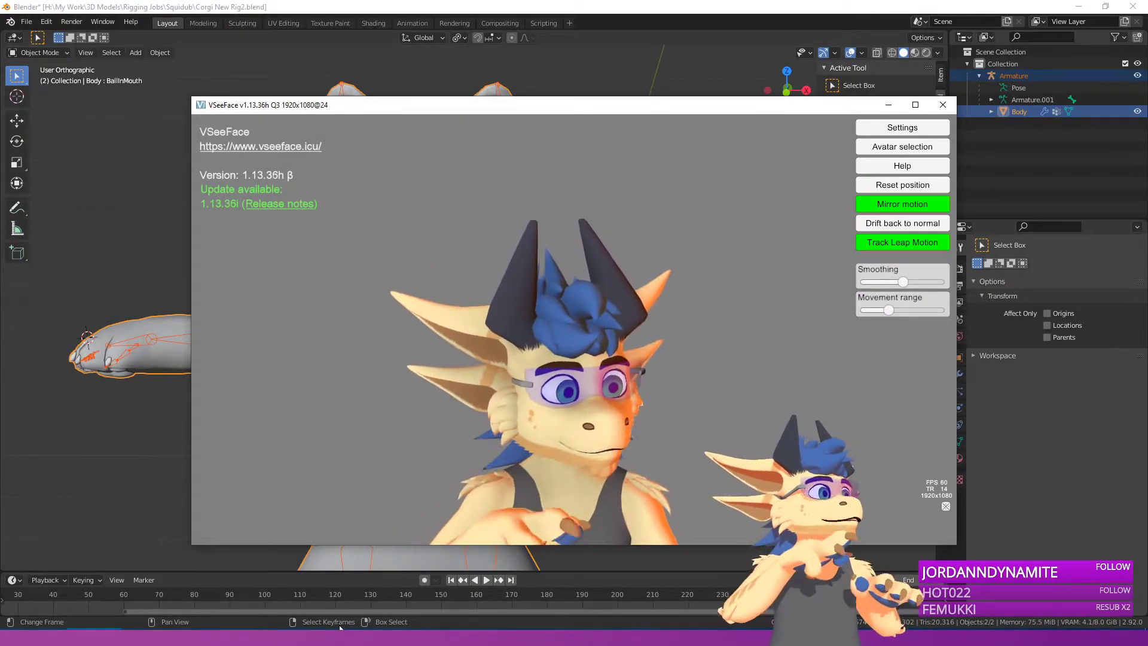
{"action": "mouse_move", "coordinate": [299, 638]}
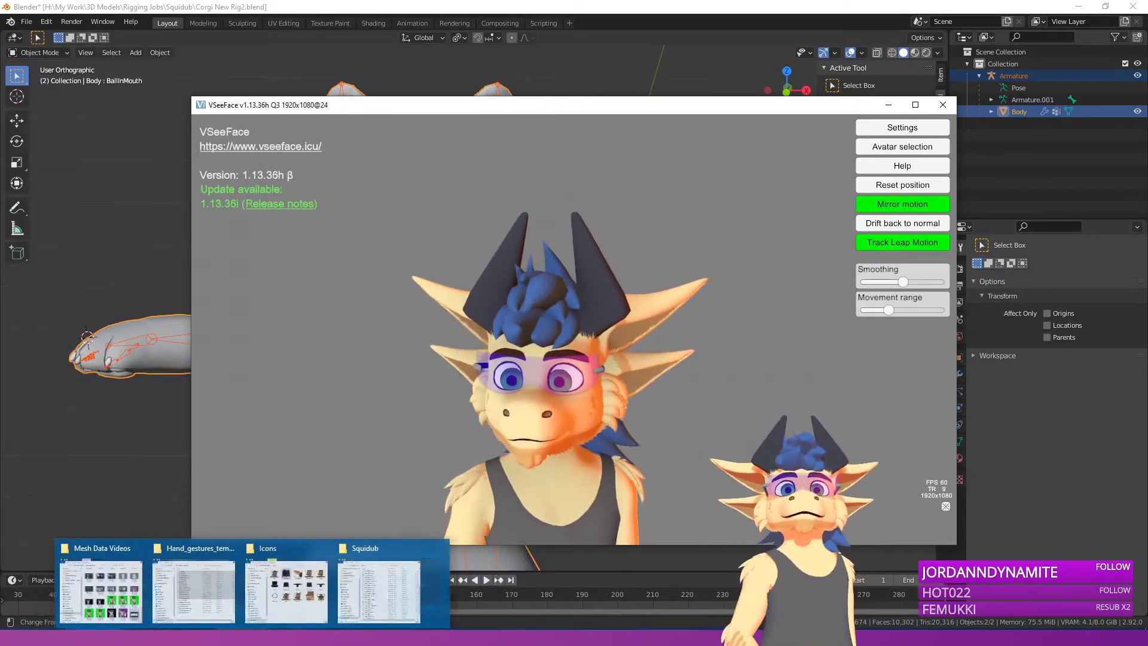
{"action": "left_click", "coordinate": [352, 637]}
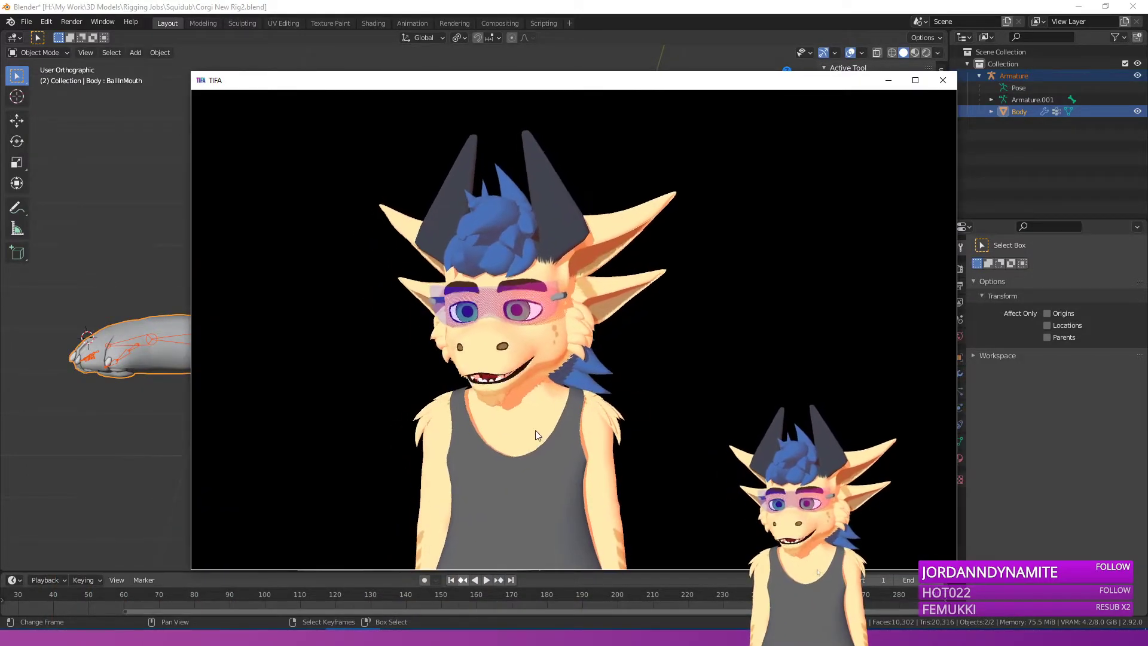
{"action": "left_click", "coordinate": [943, 80]}
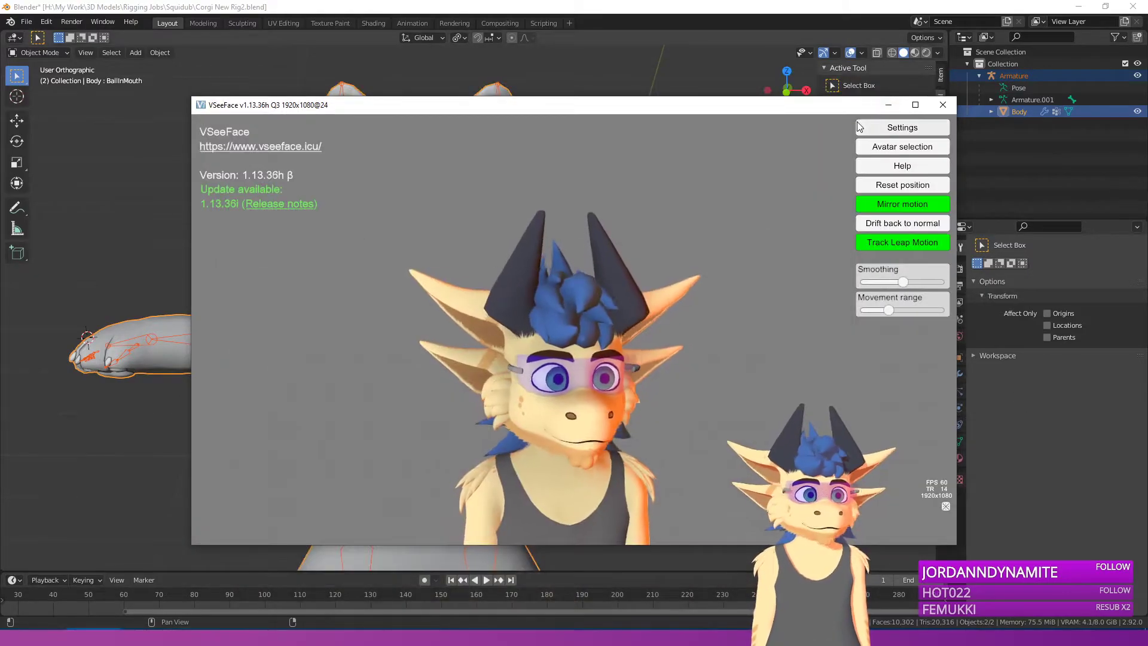
{"action": "left_click", "coordinate": [888, 106]}
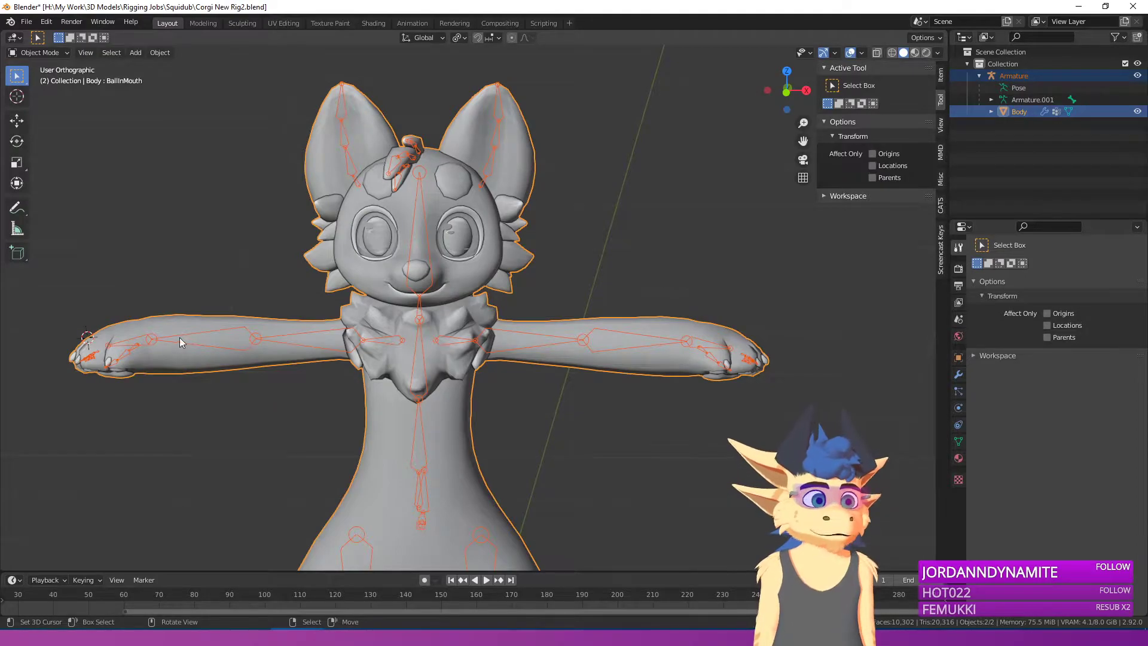
Step: Reselect the armature together with the body mesh and export them as FBX again
{"action": "right_click_drag", "start_coordinate": [425, 380], "coordinate": [420, 383]}
{"action": "key", "text": "ctrl+z"}
{"action": "middle_click_drag", "start_coordinate": [504, 375], "coordinate": [493, 423]}
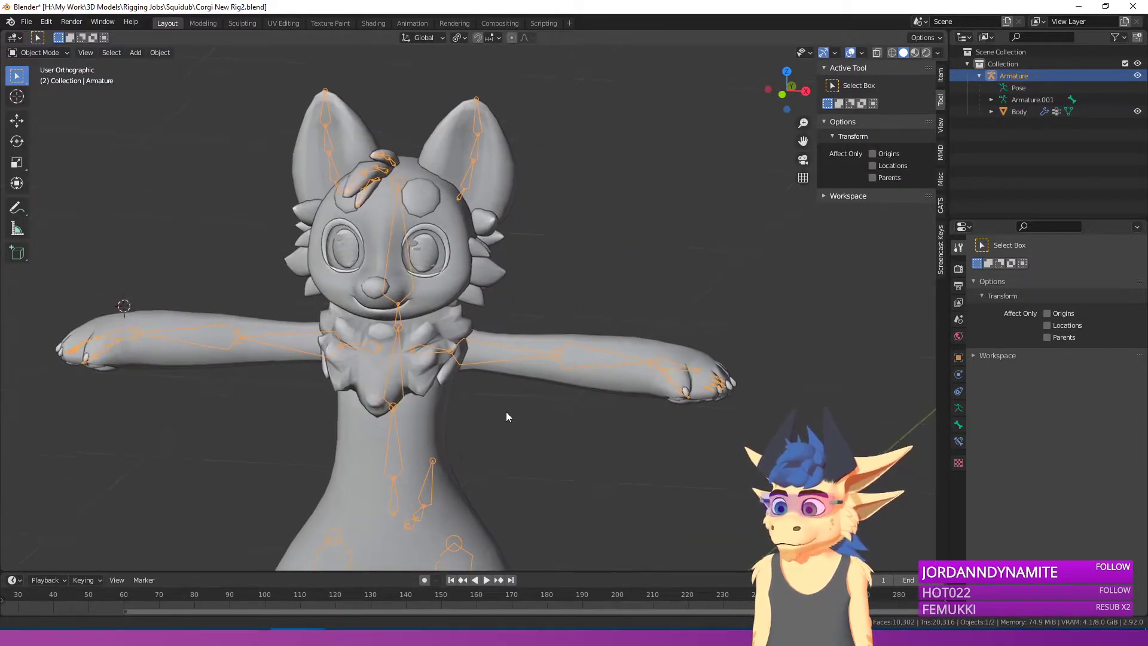
{"action": "middle_click_drag", "start_coordinate": [422, 409], "coordinate": [473, 364], "text": "shift"}
{"action": "right_click", "coordinate": [473, 364], "text": "shift"}
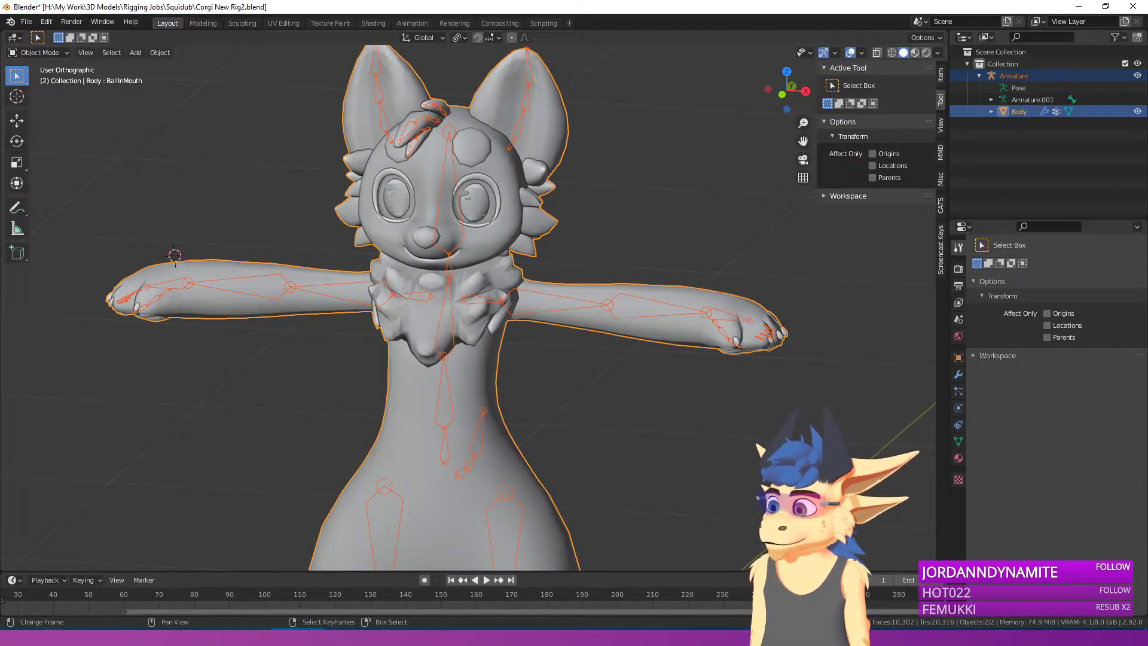
{"action": "left_click", "coordinate": [26, 21]}
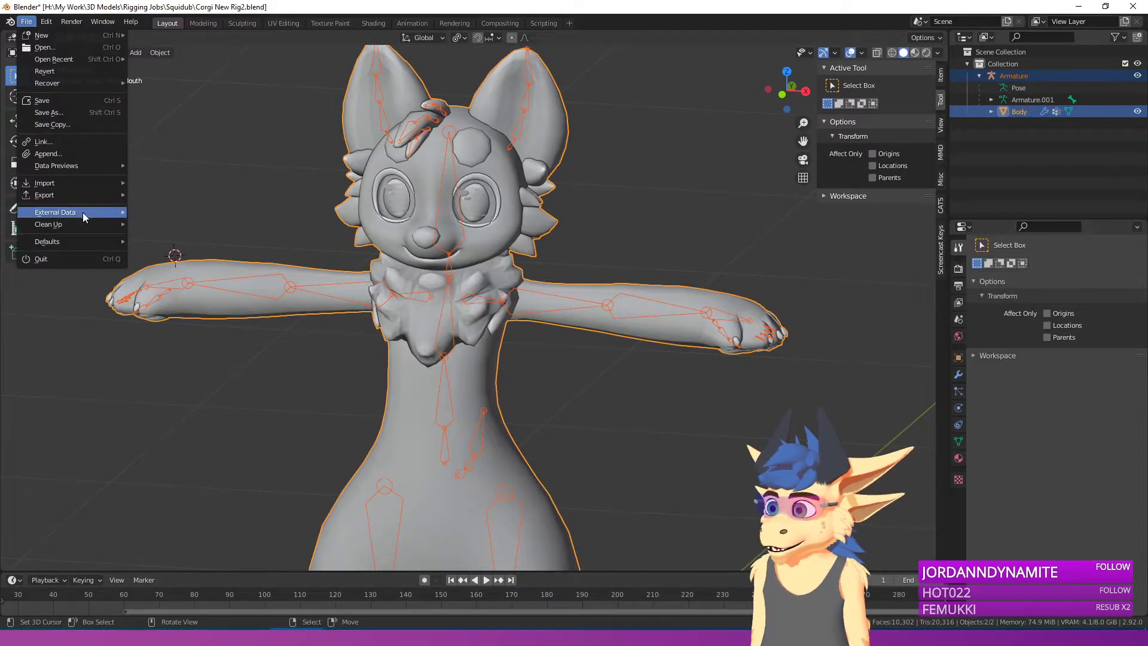
{"action": "mouse_move", "coordinate": [80, 199]}
{"action": "left_click", "coordinate": [193, 267]}
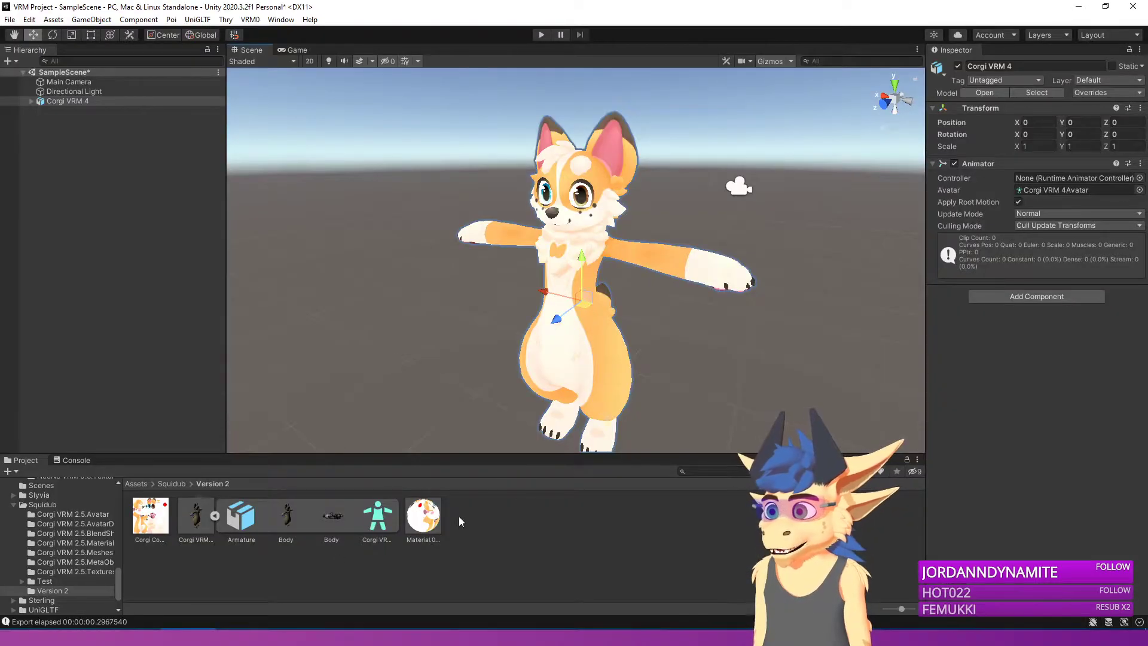
Step: In Unity, delete the old Corgi VRM 4 asset from the Version 2 folder and its object from the scene
{"action": "left_click", "coordinate": [195, 531]}
{"action": "key", "text": "Delete"}
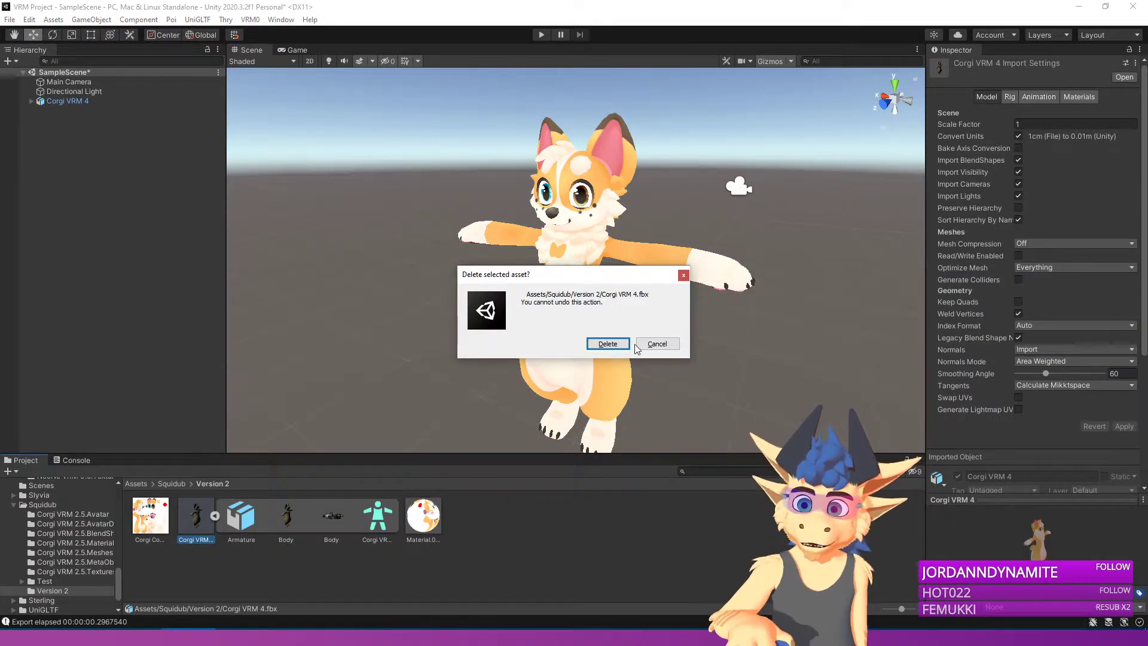
{"action": "left_click", "coordinate": [611, 344]}
{"action": "left_click", "coordinate": [84, 101]}
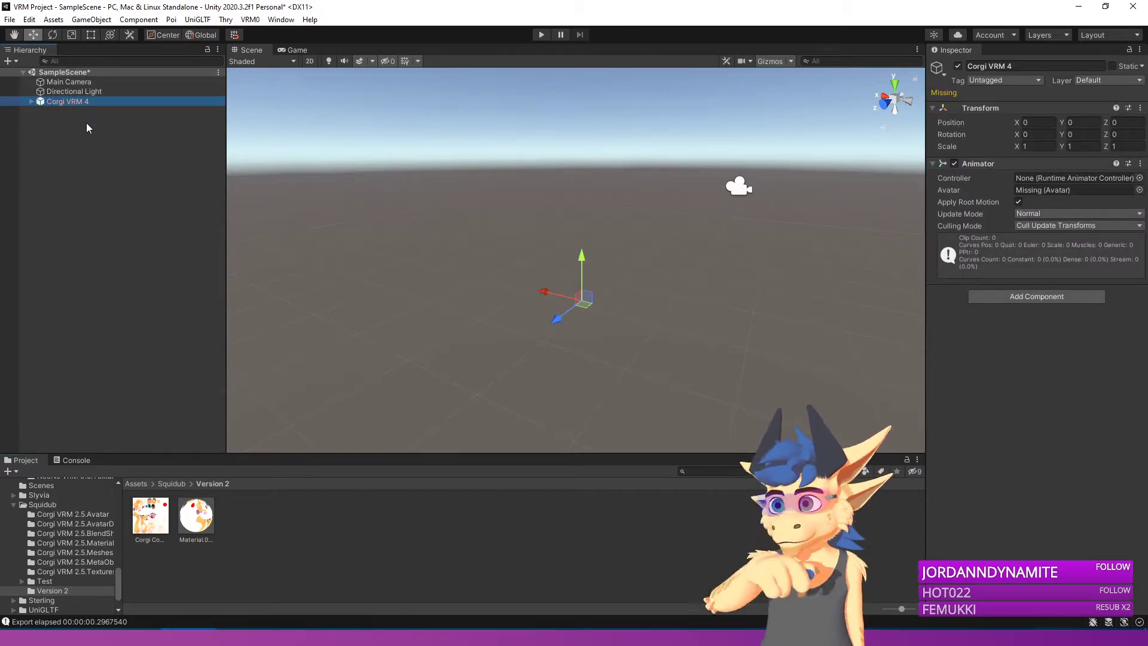
{"action": "key", "text": "Delete"}
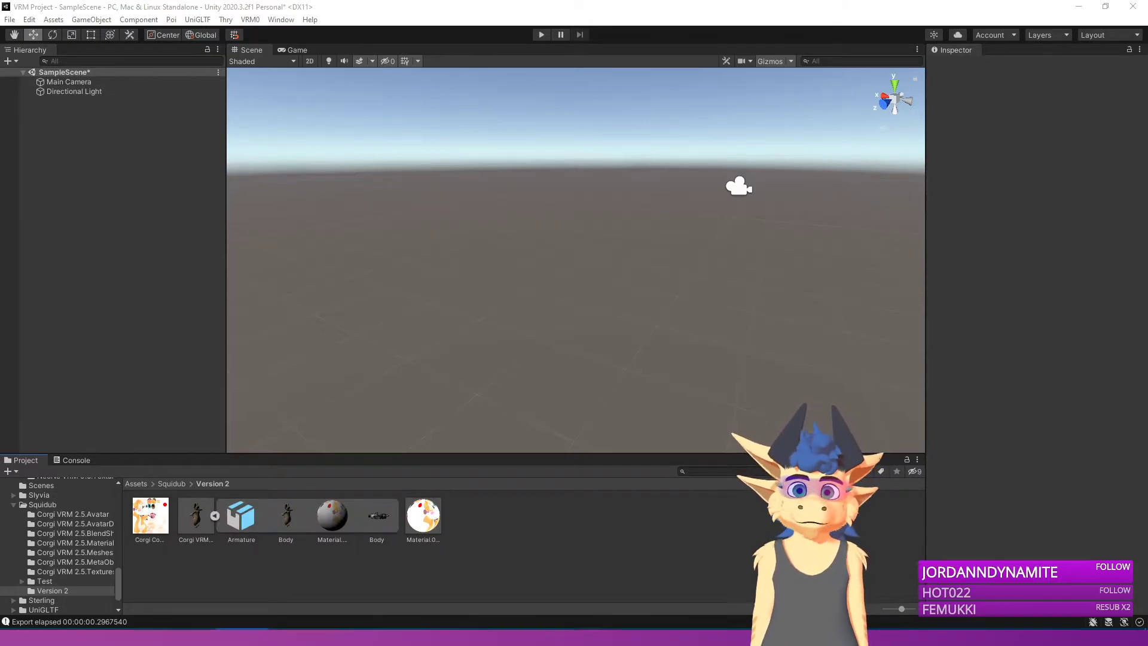
Step: Place the new Corgi VRM 4 model in the scene and remap its Material.001 slot to the folder's existing material
{"action": "left_click_drag", "start_coordinate": [212, 514], "coordinate": [114, 239]}
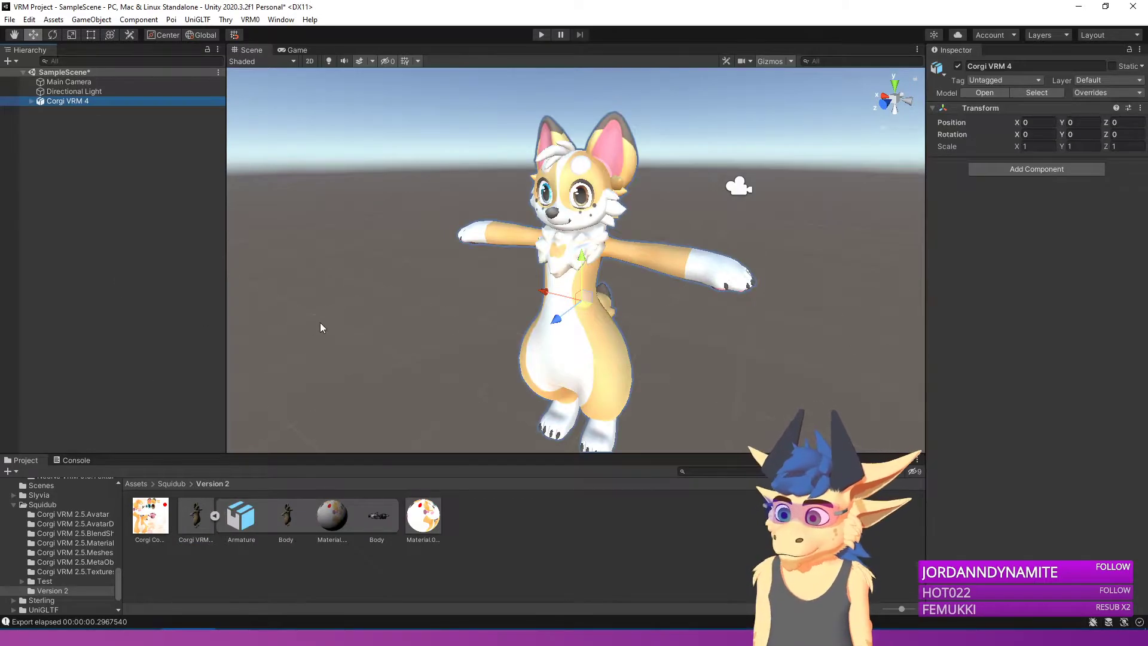
{"action": "right_click_drag", "start_coordinate": [392, 277], "coordinate": [403, 295]}
{"action": "left_click", "coordinate": [198, 517]}
{"action": "left_click", "coordinate": [1082, 96]}
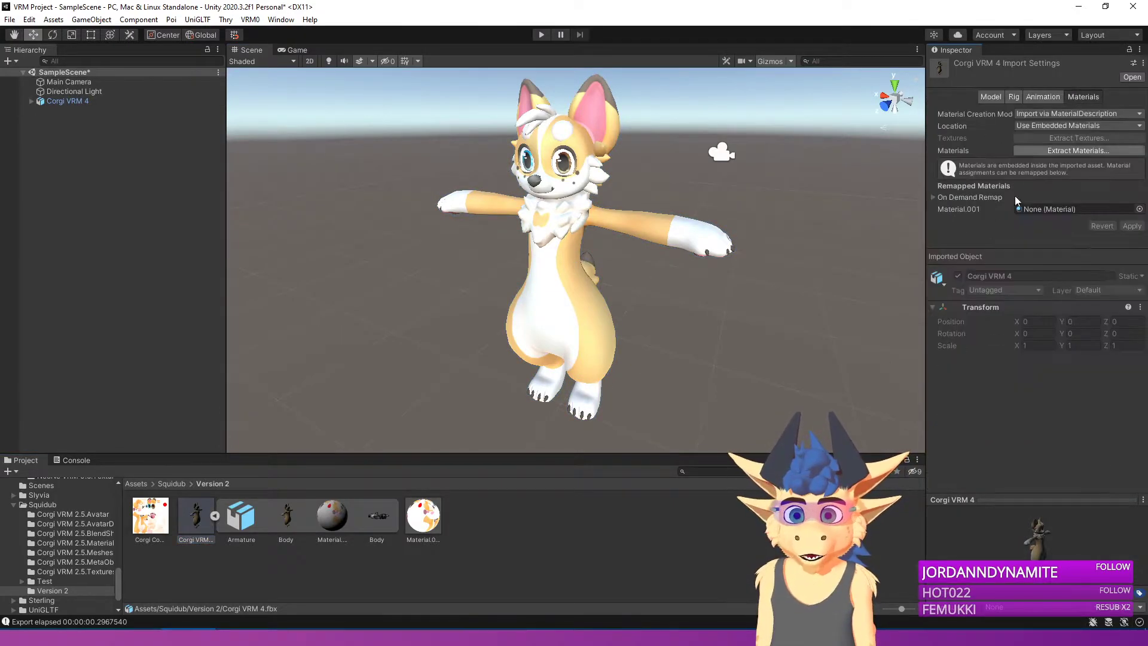
{"action": "left_click_drag", "start_coordinate": [423, 514], "coordinate": [1070, 208]}
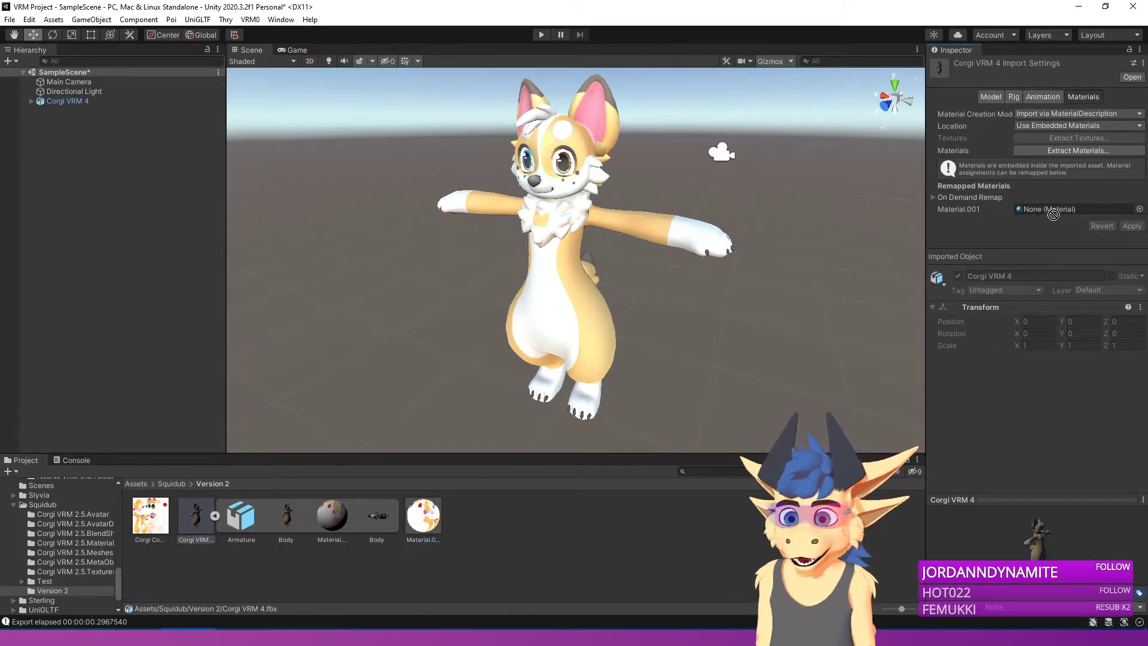
{"action": "left_click", "coordinate": [1119, 225]}
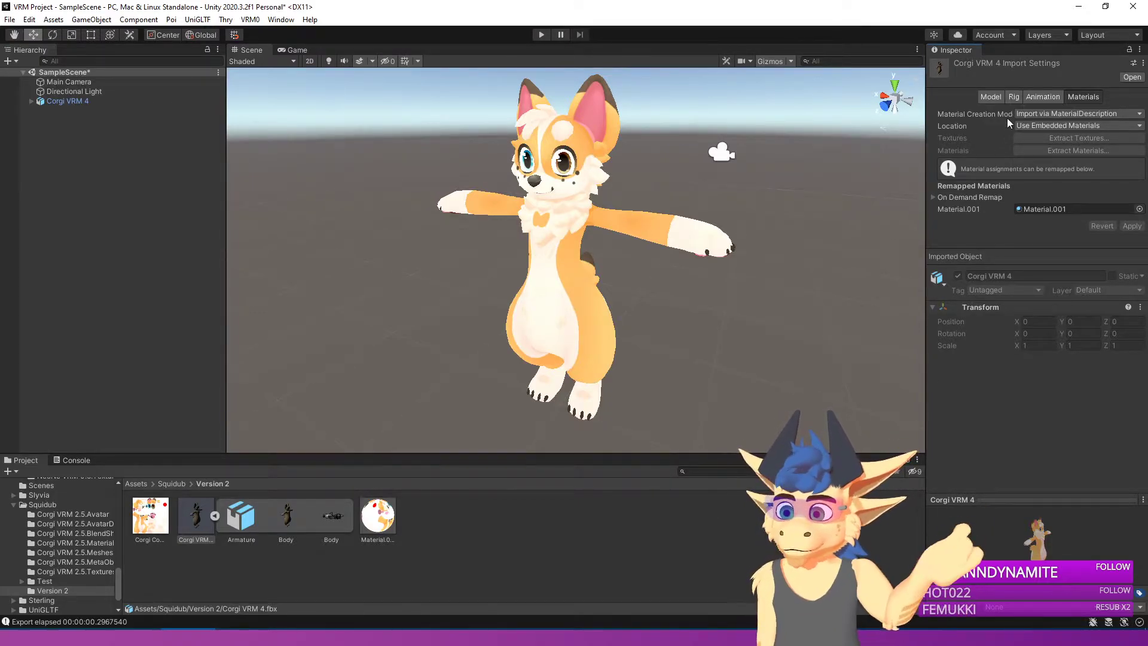
Step: Set the Corgi VRM 4 rig's animation type to Humanoid and apply it
{"action": "left_click", "coordinate": [1013, 96]}
{"action": "left_click", "coordinate": [1042, 115]}
{"action": "left_click", "coordinate": [1051, 166]}
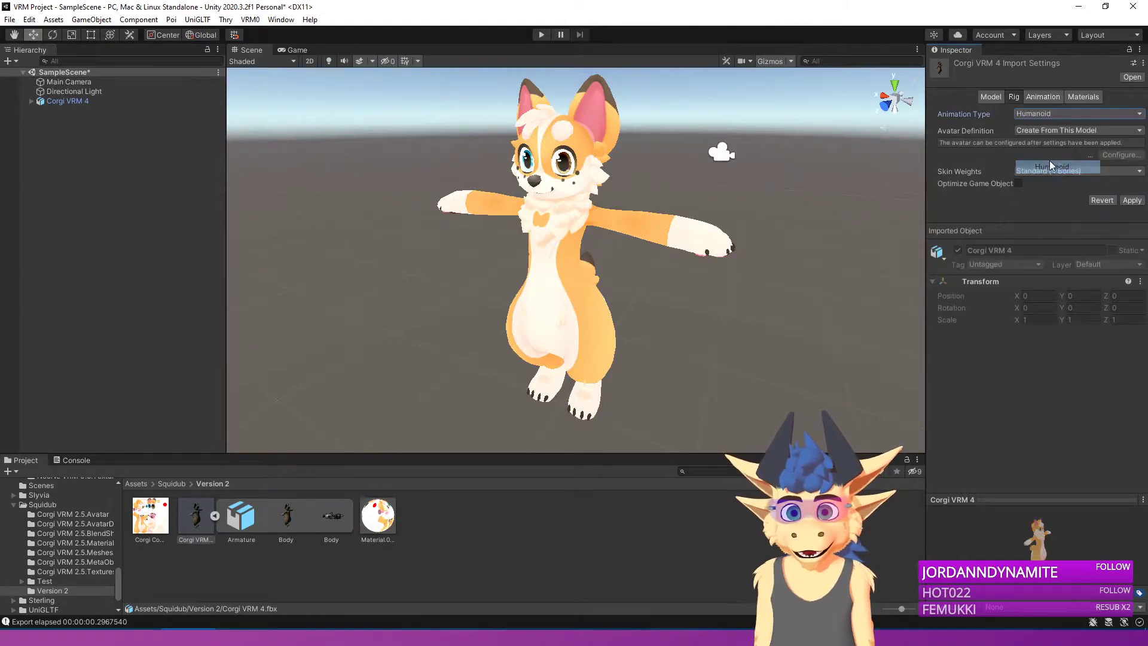
{"action": "left_click", "coordinate": [1129, 199]}
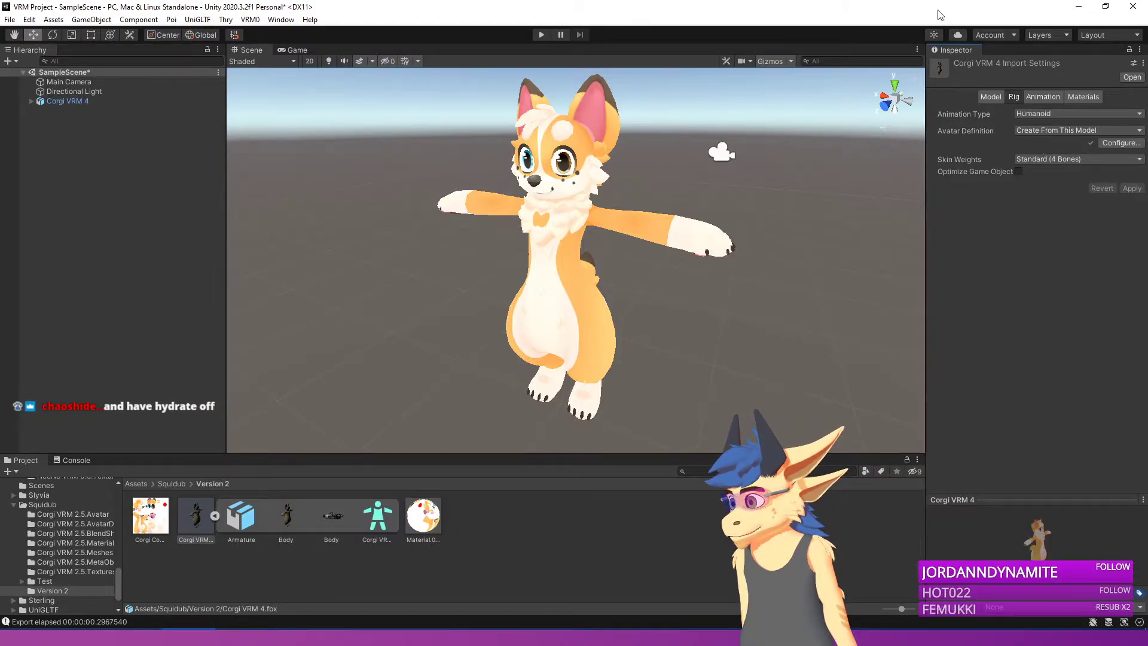
Step: Open the Corgi avatar configuration and assign the Chest transform to the Chest bone
{"action": "left_click", "coordinate": [1110, 145]}
{"action": "left_click", "coordinate": [1041, 381]}
{"action": "left_click", "coordinate": [1129, 382]}
{"action": "type", "text": "chest"}
{"action": "key", "text": "Down"}
{"action": "key", "text": "Return"}
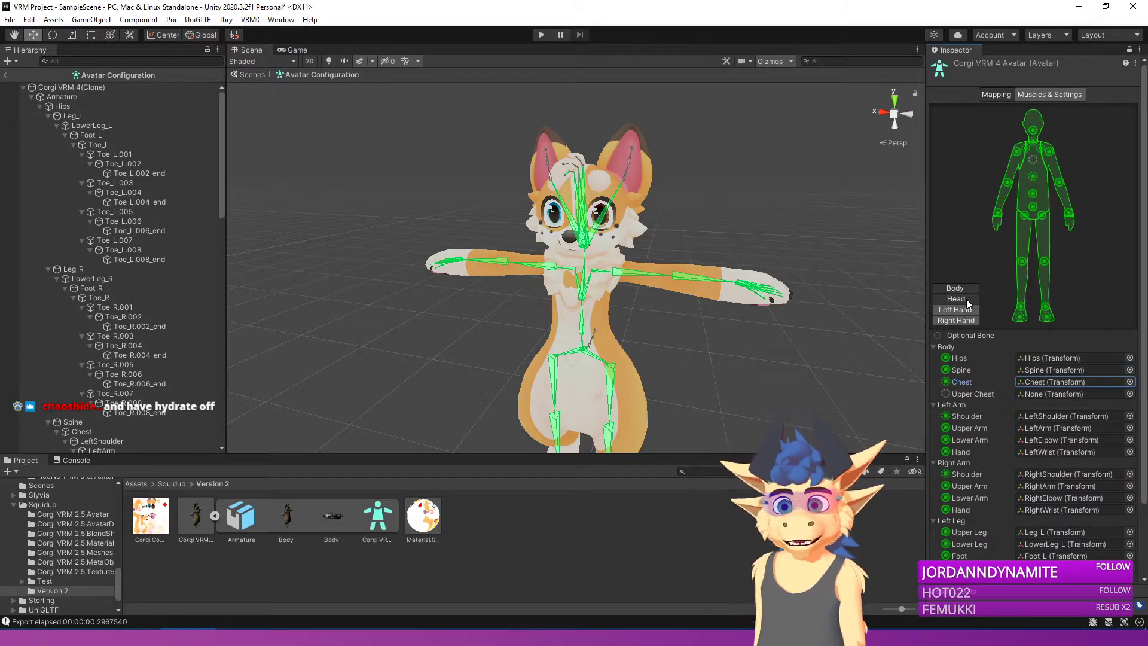
Step: Clear the Jaw, Right Eye and Left Eye bone assignments in the avatar's head mapping
{"action": "left_click", "coordinate": [956, 299]}
{"action": "left_click", "coordinate": [1039, 407]}
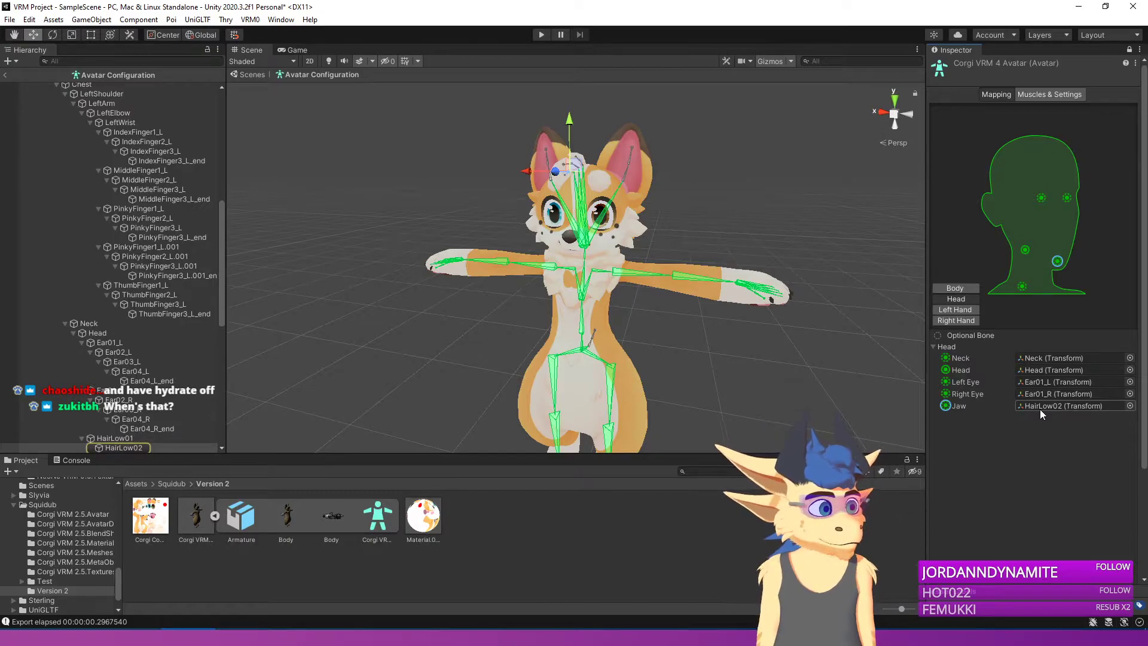
{"action": "key", "text": "Delete"}
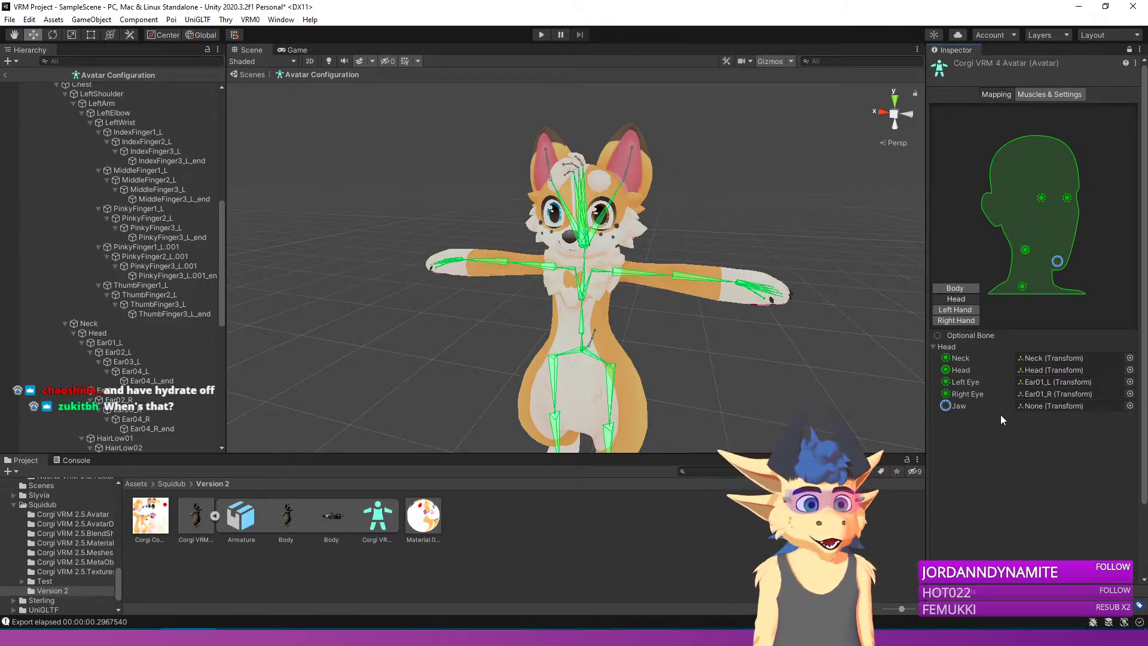
{"action": "left_click", "coordinate": [1053, 393]}
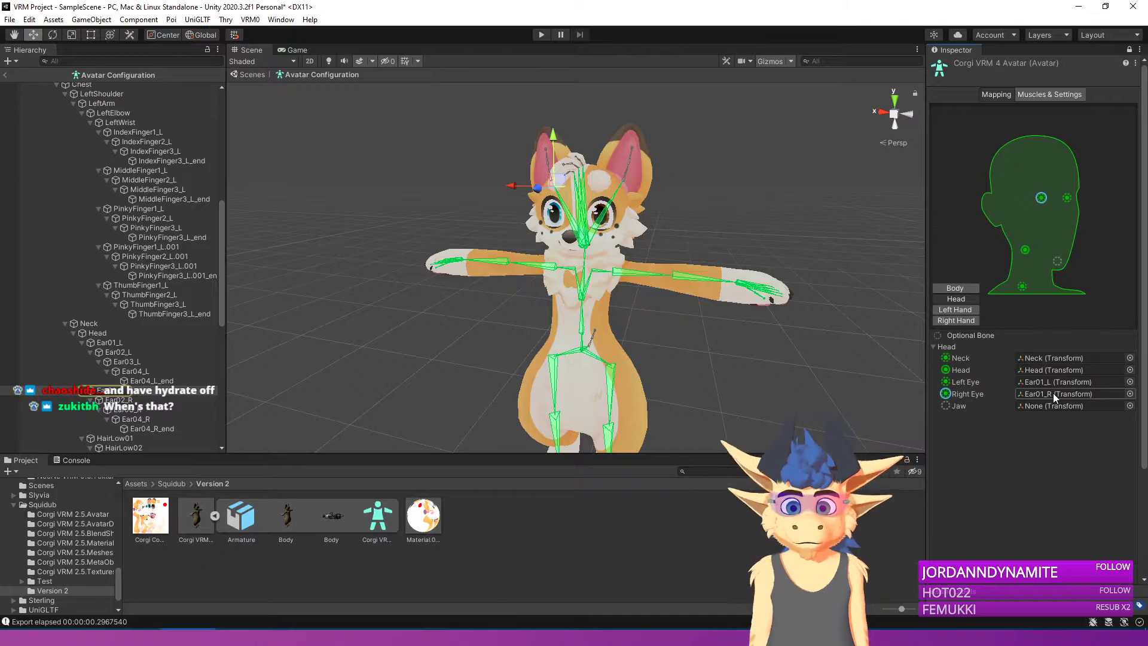
{"action": "key", "text": "Delete"}
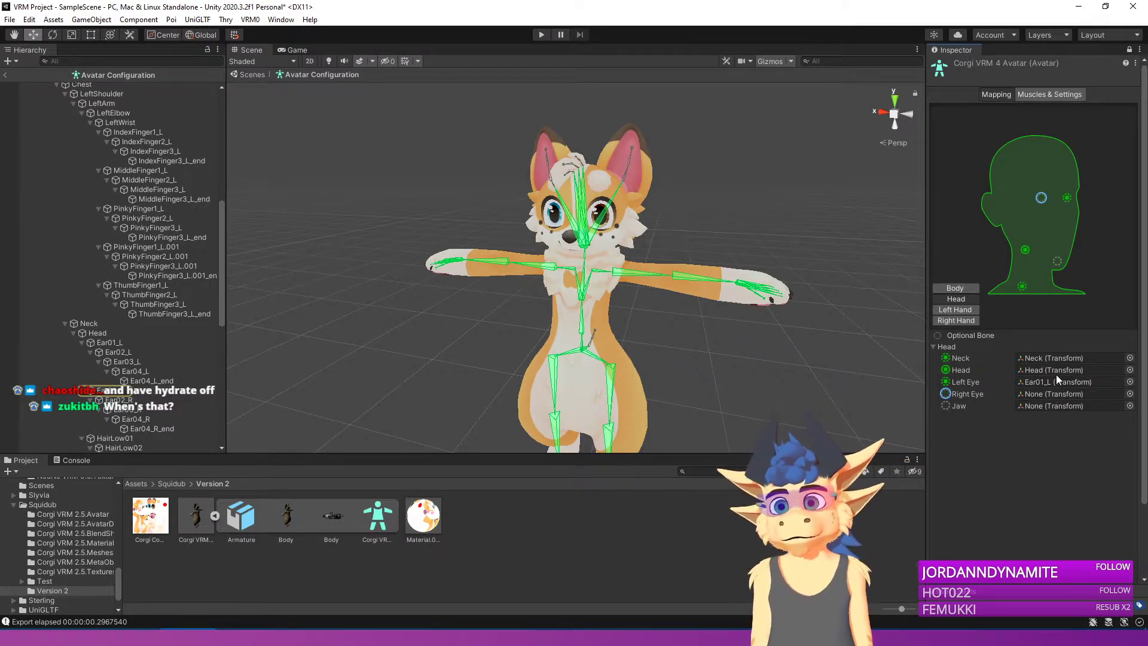
{"action": "left_click", "coordinate": [1055, 373]}
{"action": "left_click", "coordinate": [1056, 381]}
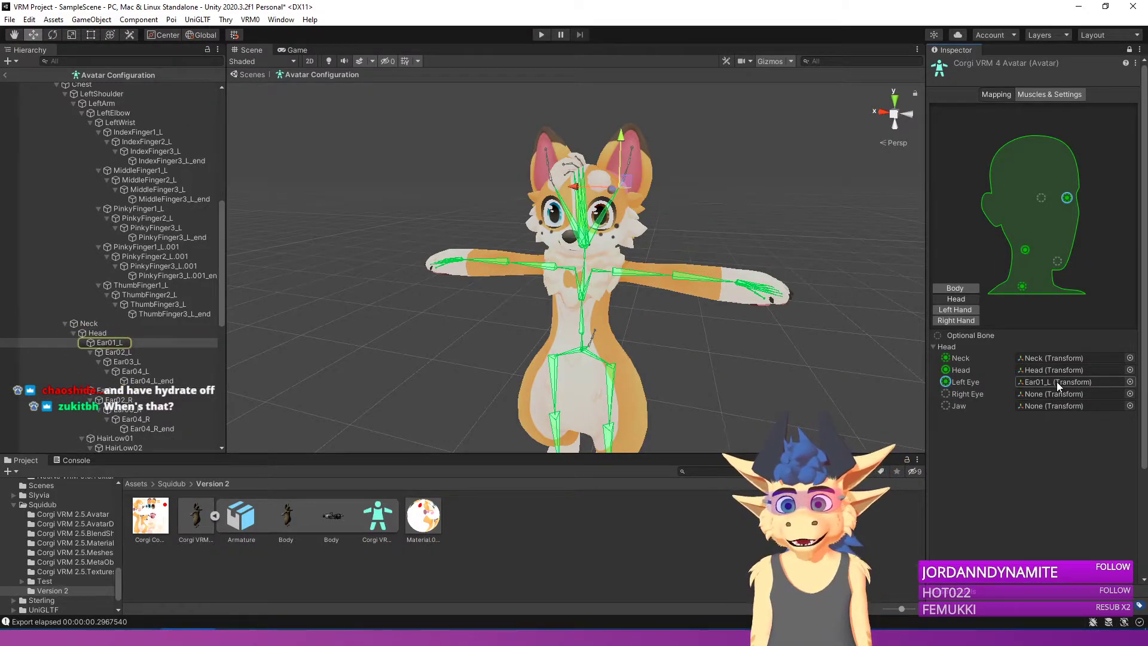
{"action": "key", "text": "Delete"}
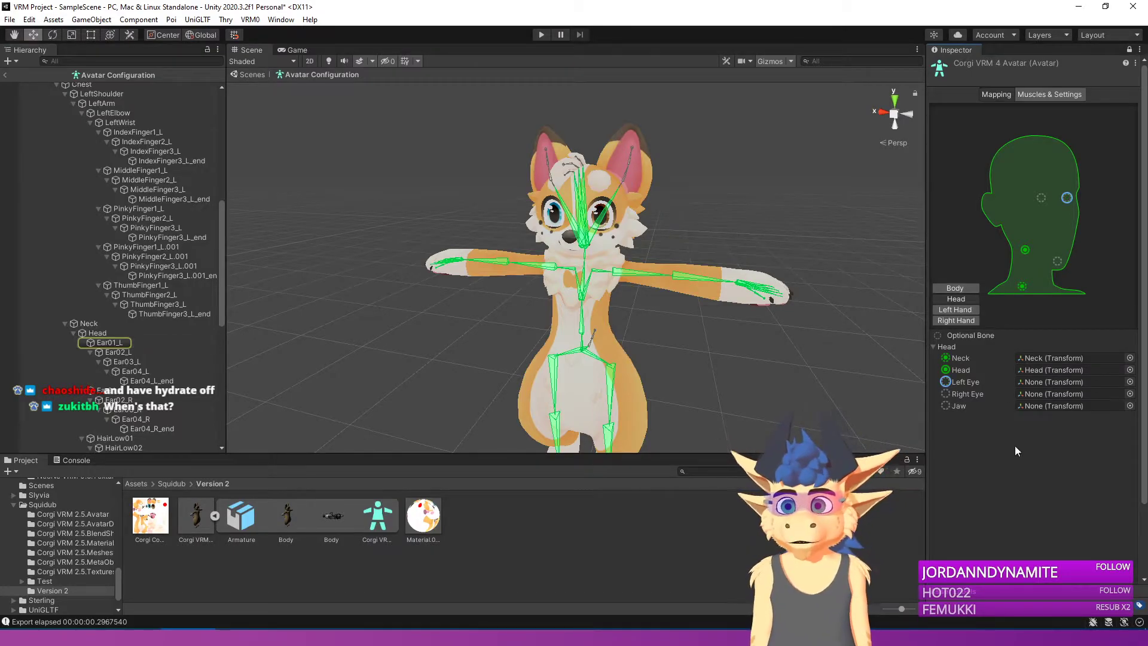
Step: Check the left and right hand finger mappings and finish the avatar configuration
{"action": "scroll", "coordinate": [1009, 421], "scroll_direction": "down", "scroll_amount": 3}
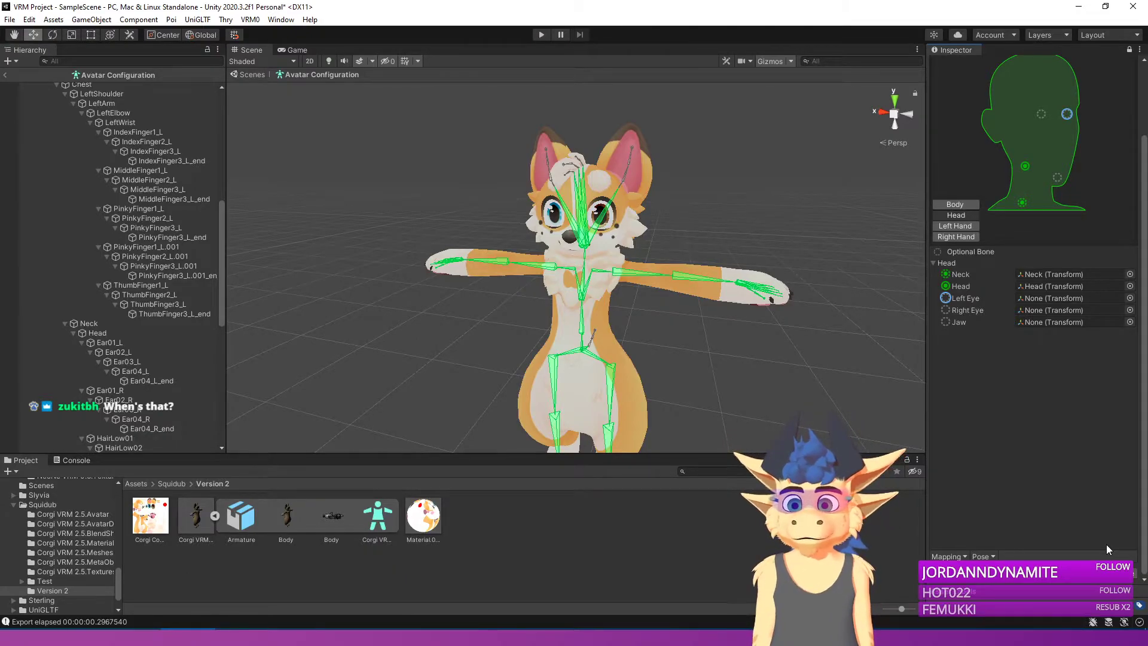
{"action": "left_click", "coordinate": [975, 225]}
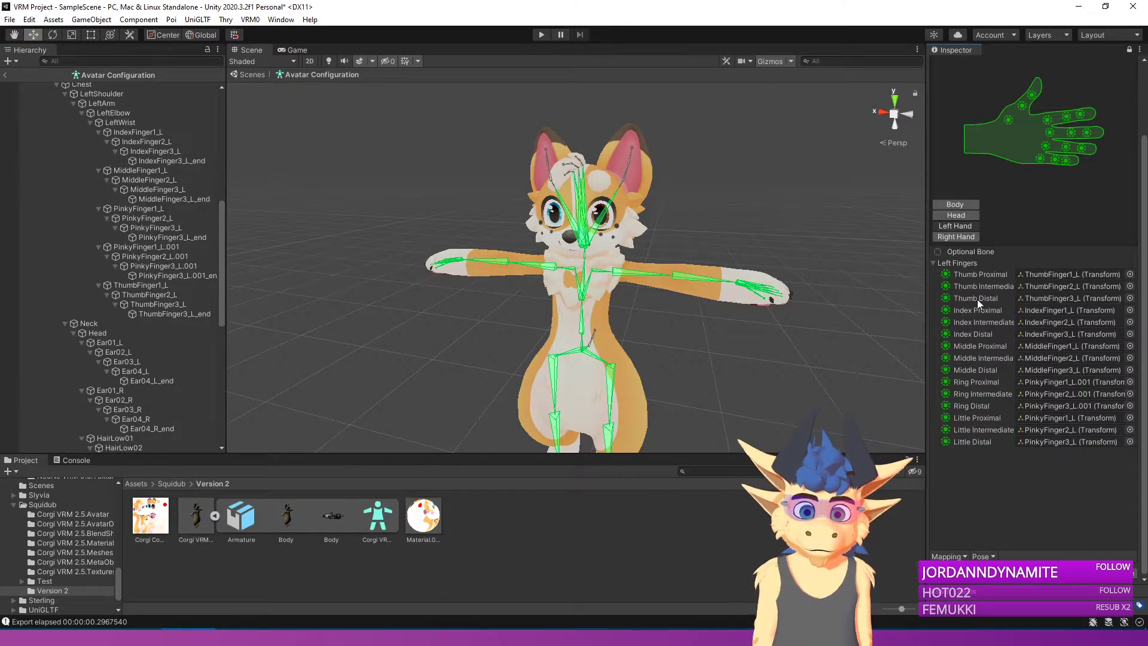
{"action": "left_click", "coordinate": [945, 237]}
{"action": "left_click", "coordinate": [1116, 573]}
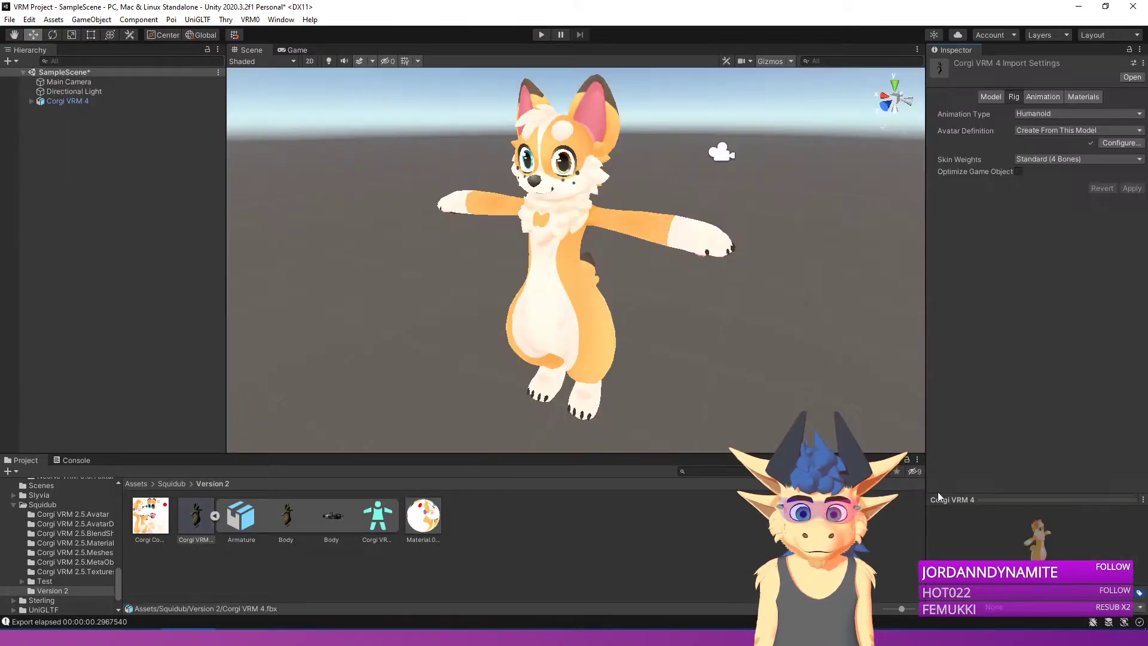
Step: Examine the corgi model's front in the scene from close up and farther away
{"action": "mouse_move", "coordinate": [679, 296]}
{"action": "left_mouse_down", "text": "alt"}
{"action": "mouse_move", "coordinate": [640, 328]}
{"action": "mouse_move", "coordinate": [686, 267]}
{"action": "mouse_move", "coordinate": [671, 276]}
{"action": "left_mouse_up", "text": "alt"}
{"action": "right_click_drag", "start_coordinate": [671, 276], "coordinate": [683, 303]}
{"action": "key", "text": "w"}
{"action": "key", "text": "w"}
{"action": "key", "text": "w"}
{"action": "key", "text": "s"}
{"action": "key", "text": "s"}
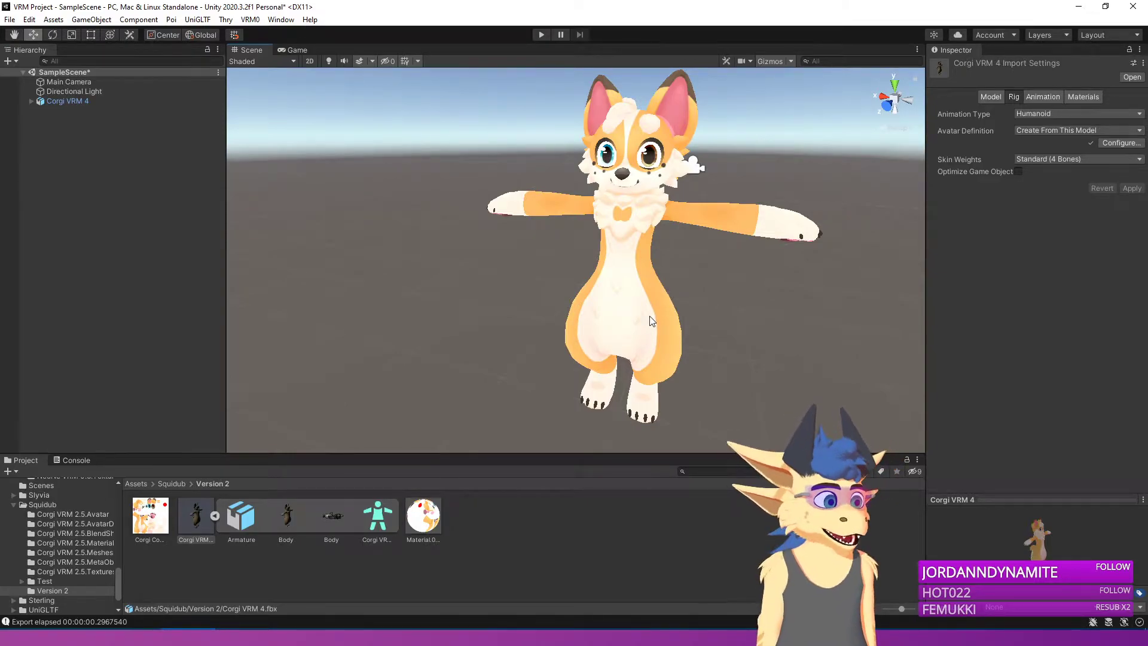
{"action": "left_click_drag", "start_coordinate": [641, 364], "coordinate": [645, 335], "text": "alt"}
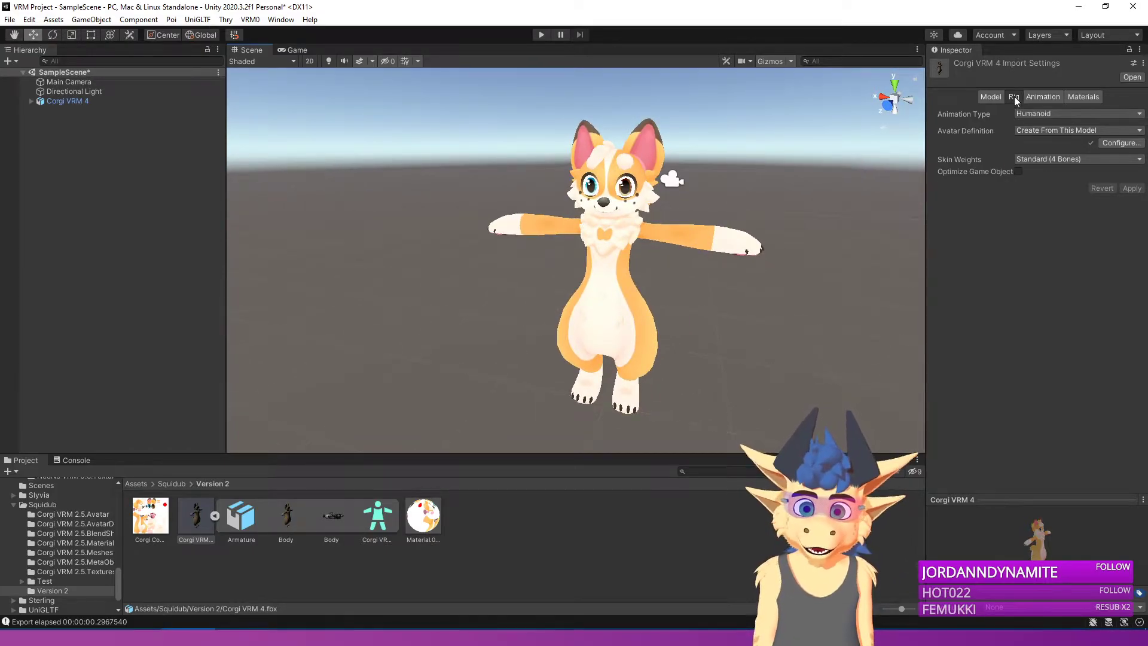
Step: Enable legacy blend shape normals for the Corgi VRM 4 model, set its Normals Mode to Area Weighted and apply
{"action": "left_click", "coordinate": [987, 97]}
{"action": "left_click", "coordinate": [1018, 338]}
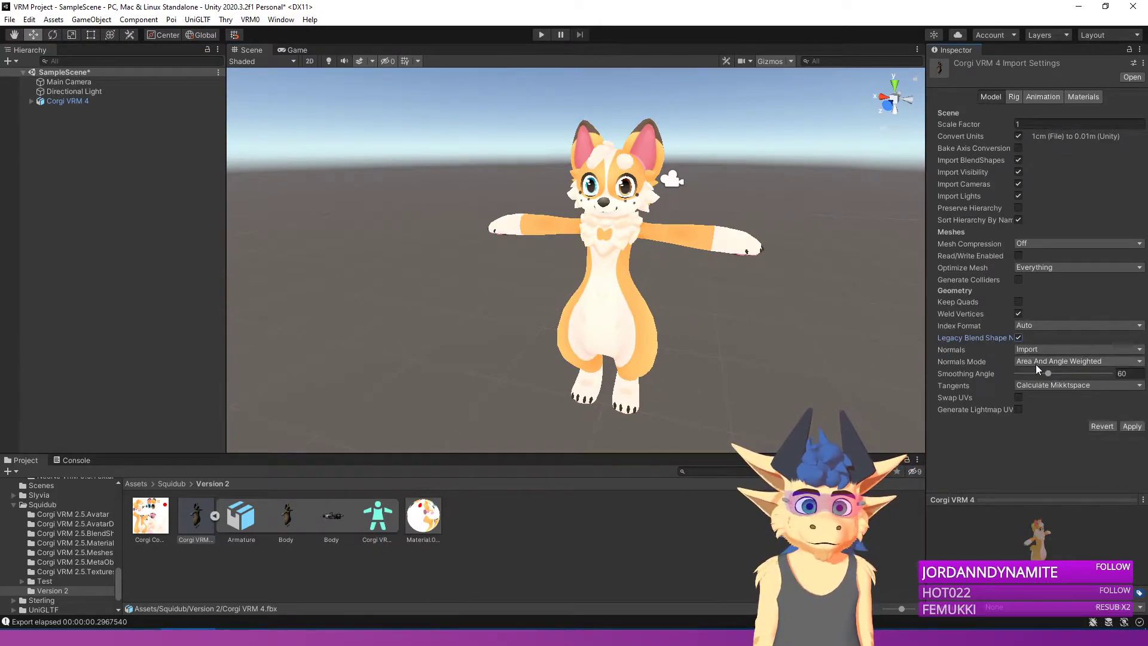
{"action": "left_click", "coordinate": [1076, 361]}
{"action": "left_click", "coordinate": [1052, 399]}
{"action": "left_click", "coordinate": [1133, 426]}
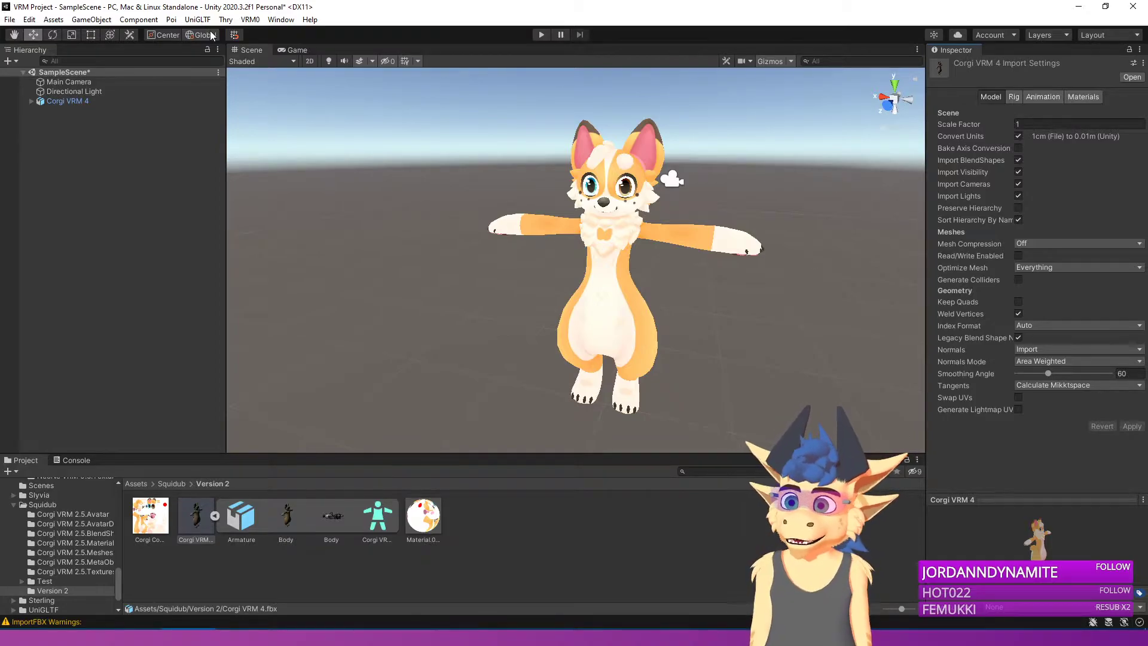
{"action": "left_click", "coordinate": [250, 19]}
{"action": "left_click", "coordinate": [272, 30]}
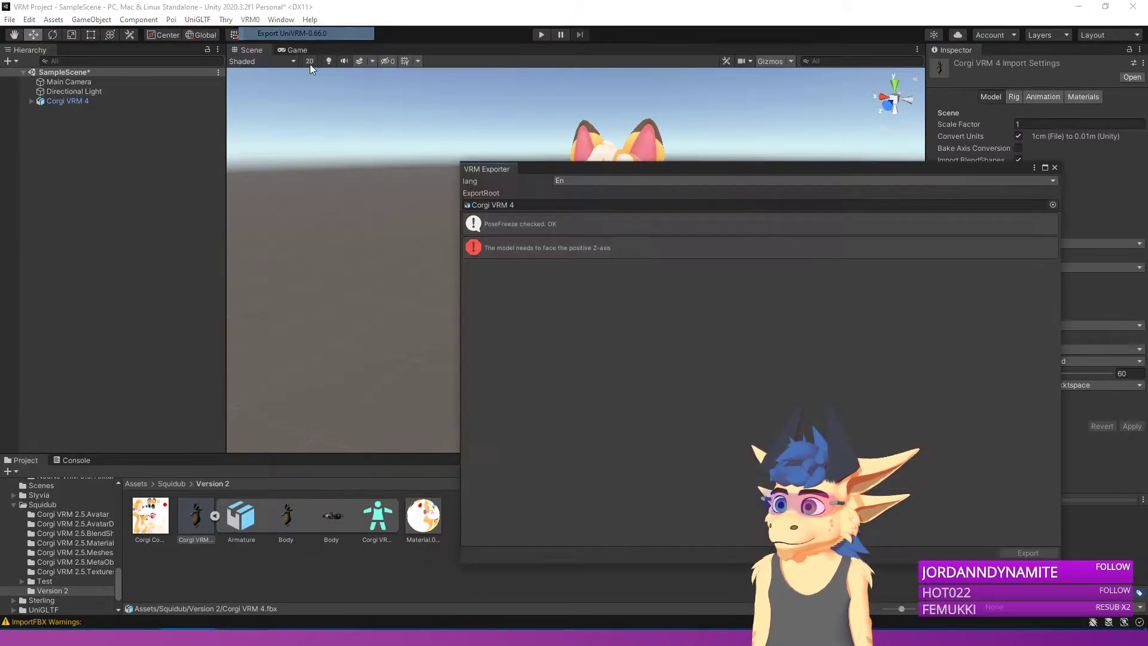
{"action": "left_click", "coordinate": [1054, 168]}
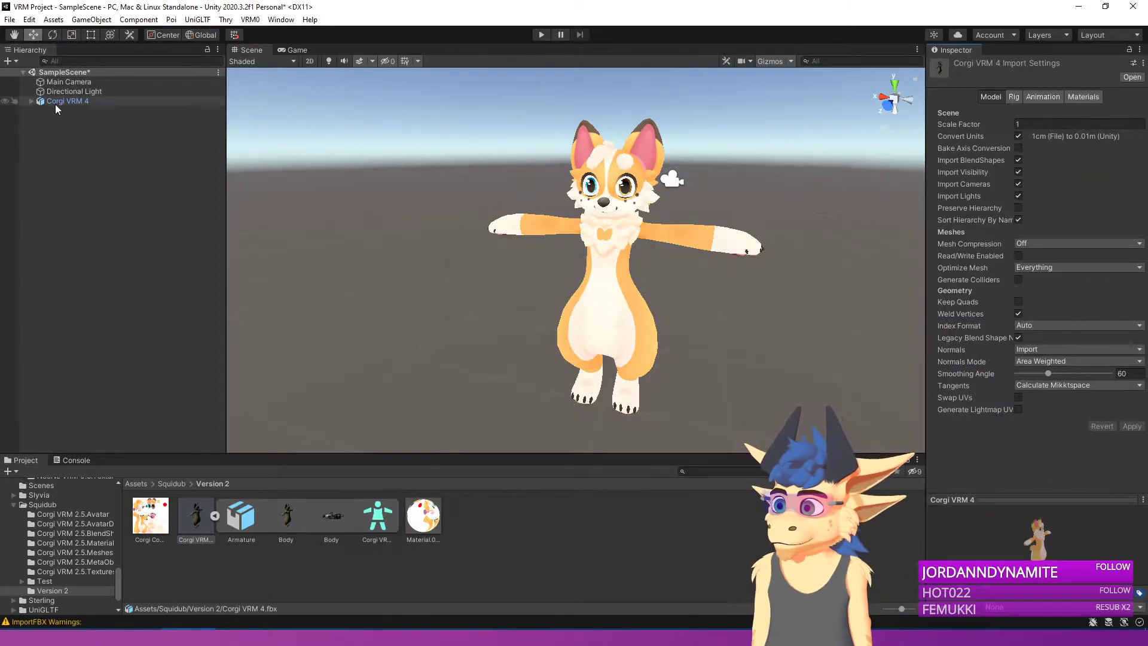
Step: Start a UniVRM export of the scene's Corgi VRM 4 object with the title Corgi and version 4.2
{"action": "left_click", "coordinate": [68, 100]}
{"action": "left_click", "coordinate": [250, 19]}
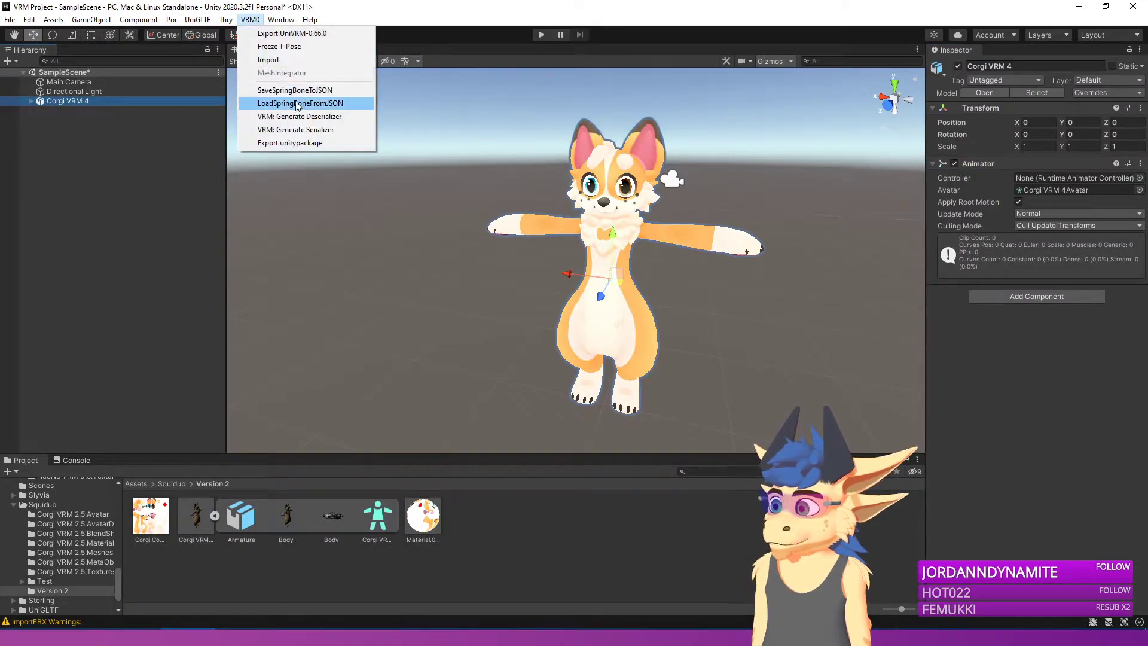
{"action": "left_click", "coordinate": [290, 34]}
{"action": "left_click", "coordinate": [587, 425]}
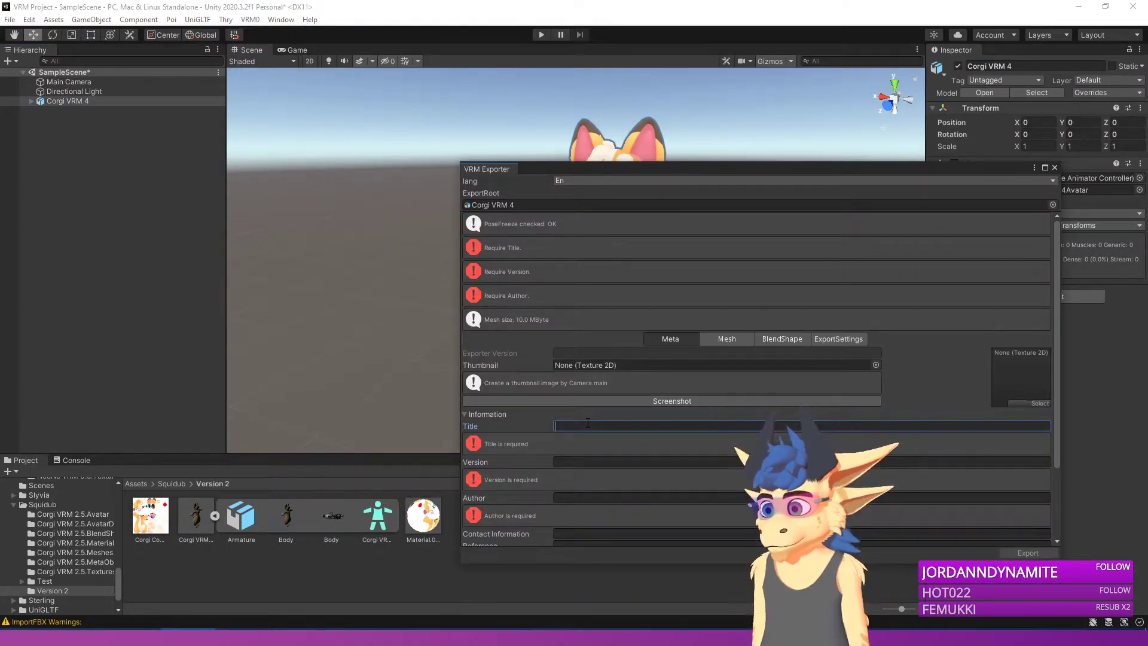
{"action": "type", "text": "Corgi"}
{"action": "key", "text": "Tab"}
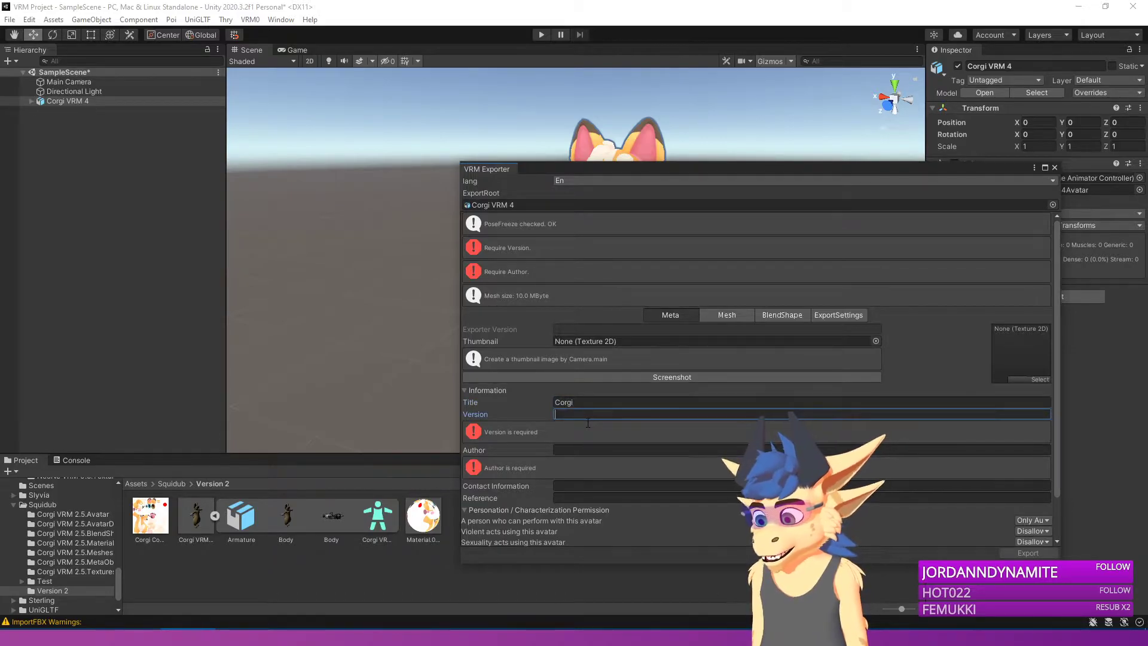
{"action": "type", "text": "4.2"}
{"action": "key", "text": "Tab"}
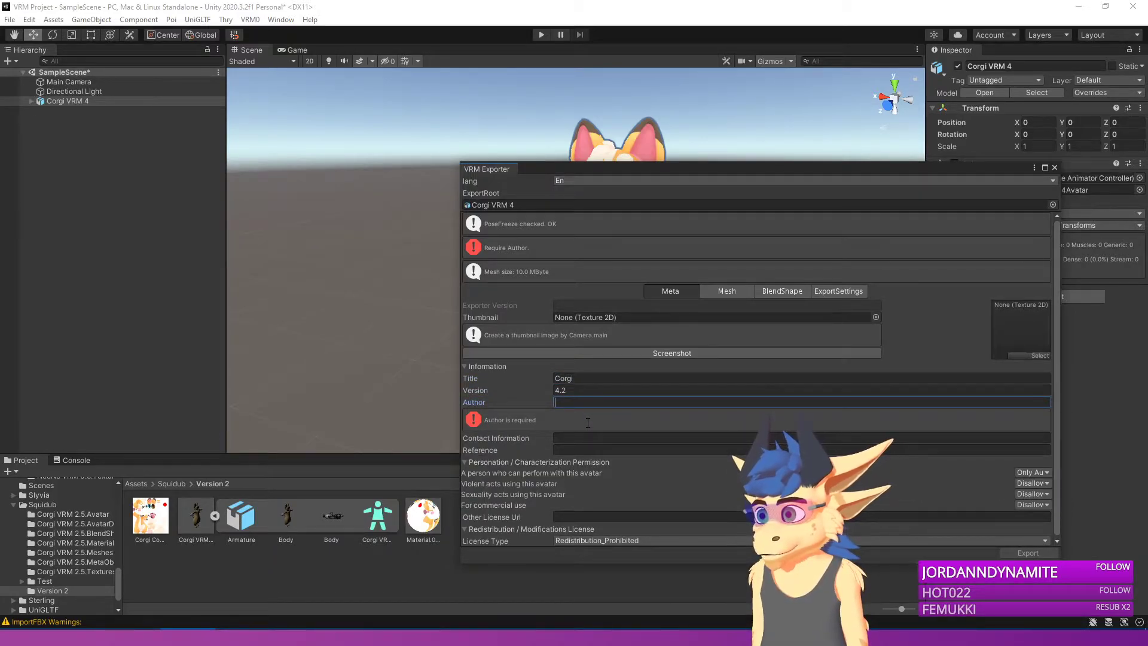
Step: Fill in the author's name and credit the porting artist in the export's Reference information
{"action": "type", "text": "Pil"}
{"action": "key", "text": "Tab"}
{"action": "key", "text": "Tab"}
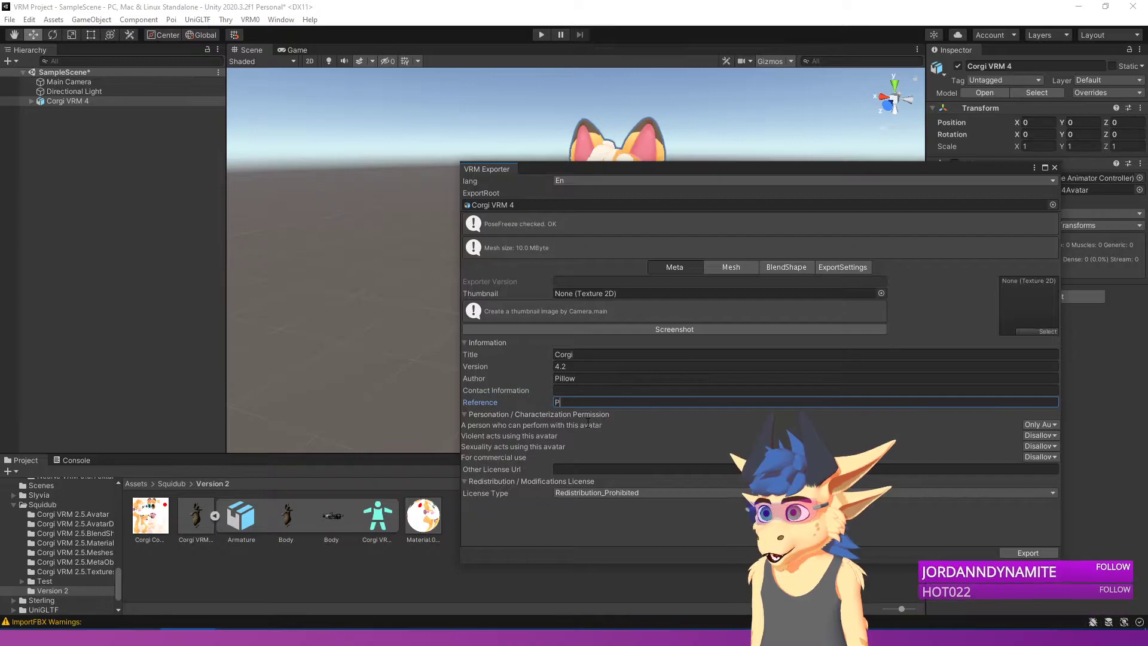
{"action": "type", "text": "Ported "}
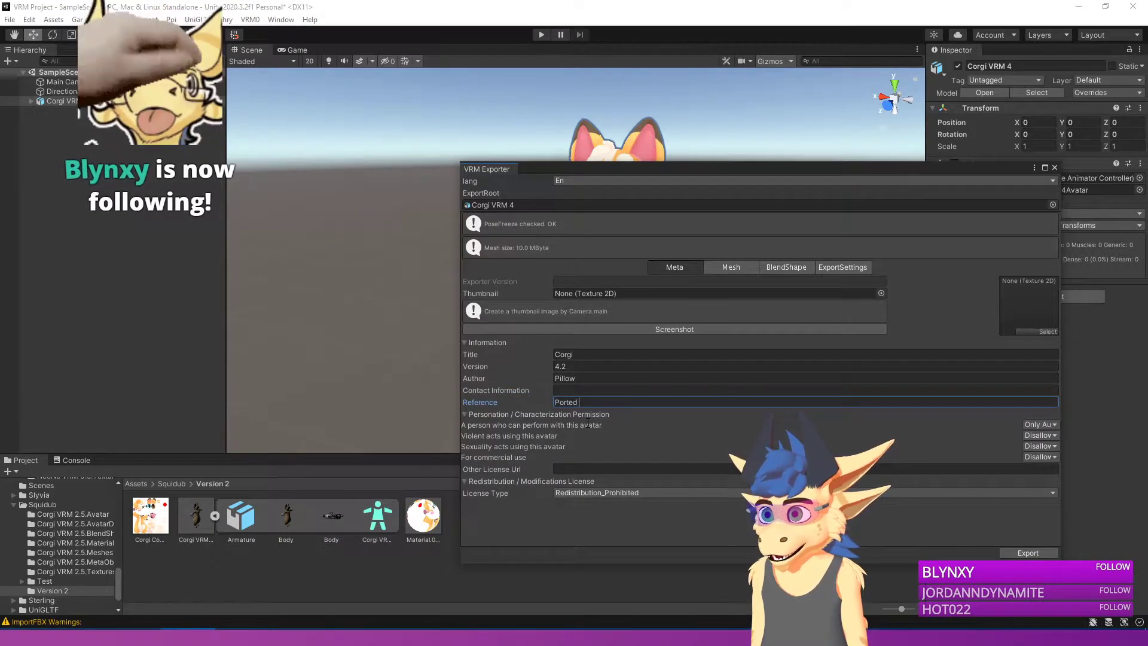
{"action": "type", "text": "by Kaidrert"}
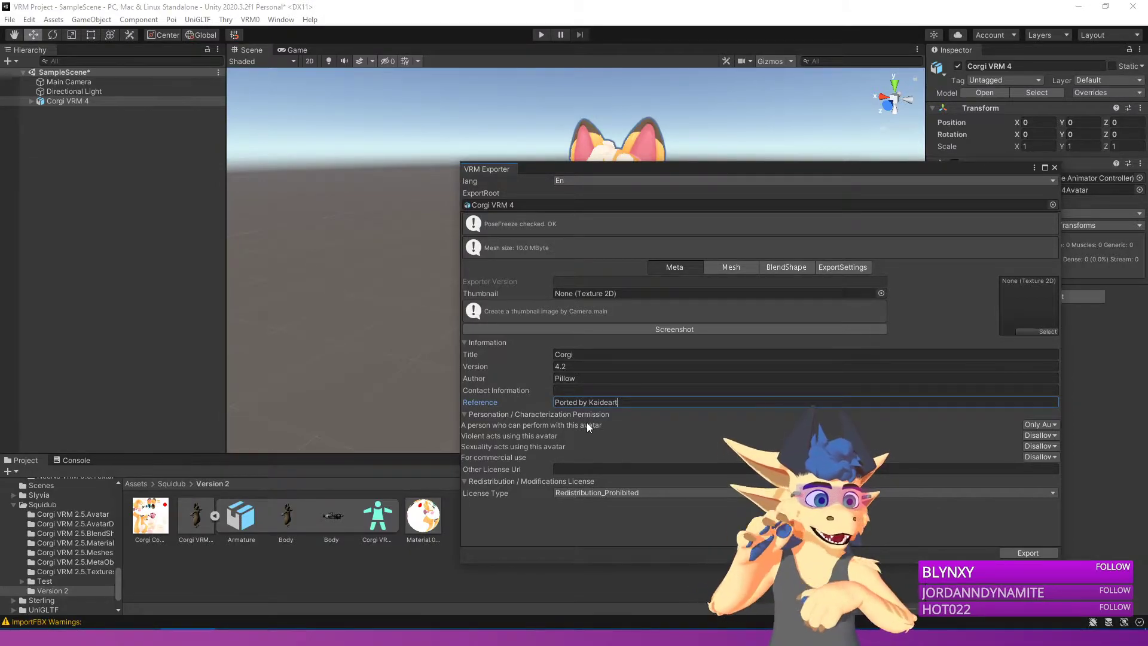
Step: Search the textures for corgi and assign Corgi Icon 1 as the export thumbnail
{"action": "left_click", "coordinate": [1028, 329]}
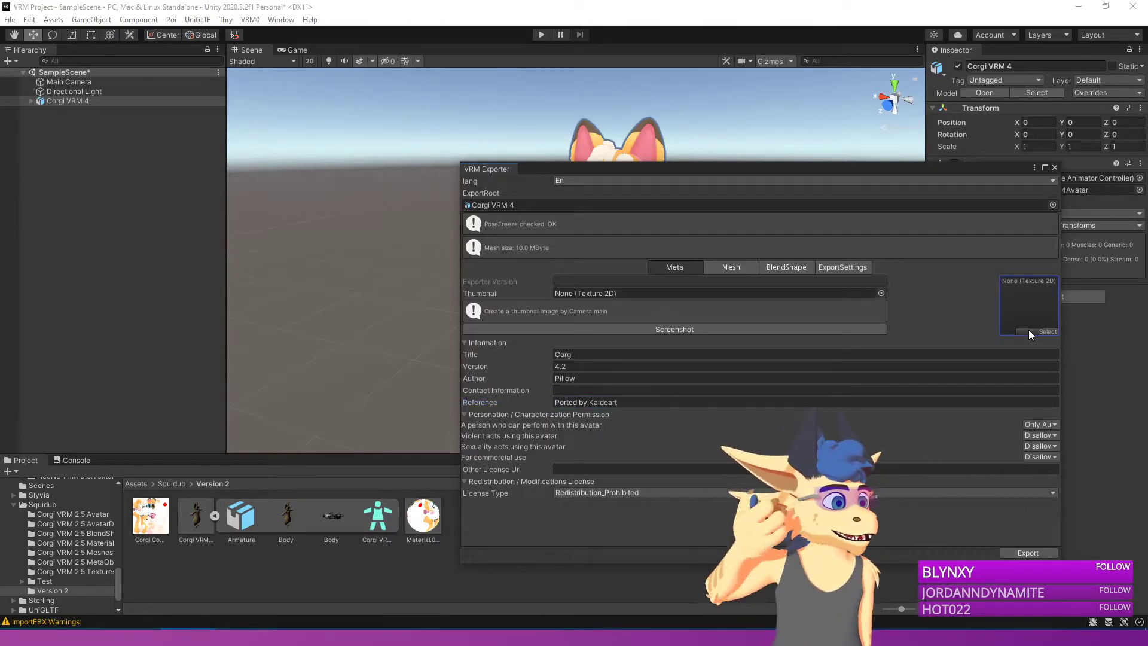
{"action": "left_click", "coordinate": [1039, 330]}
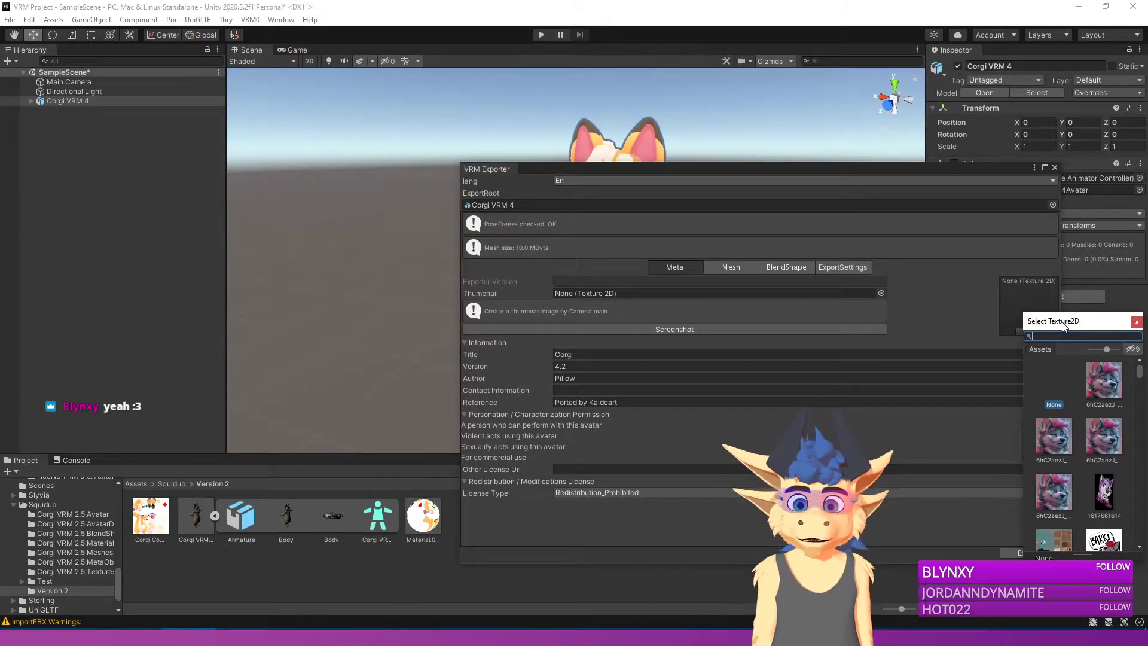
{"action": "type", "text": "corgi"}
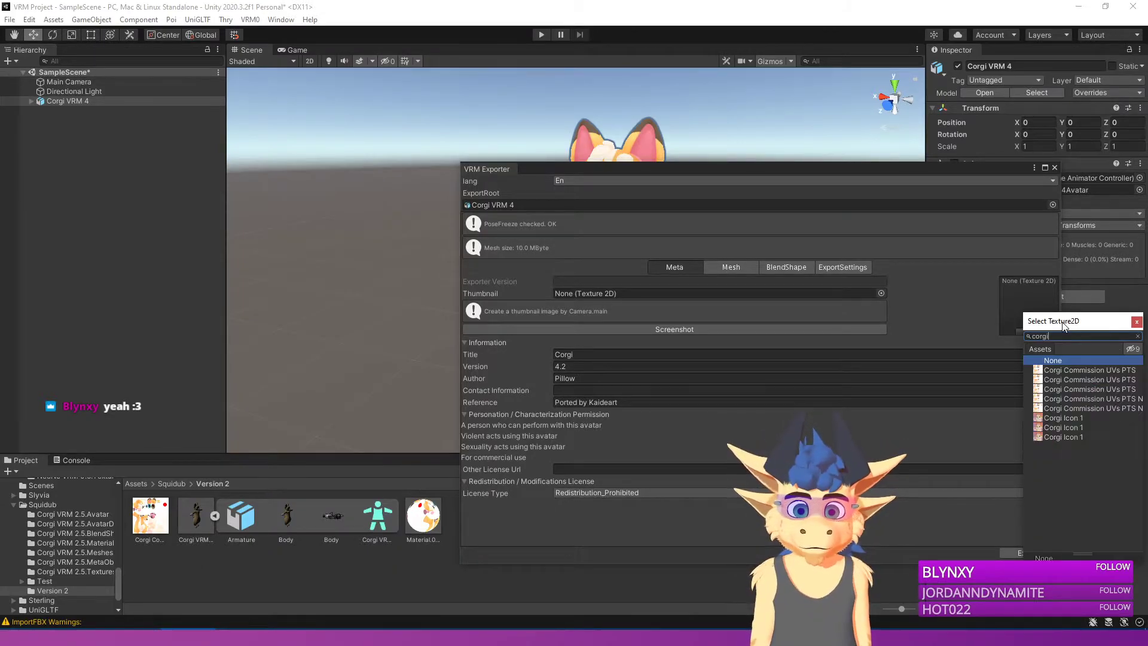
{"action": "left_click", "coordinate": [1067, 439]}
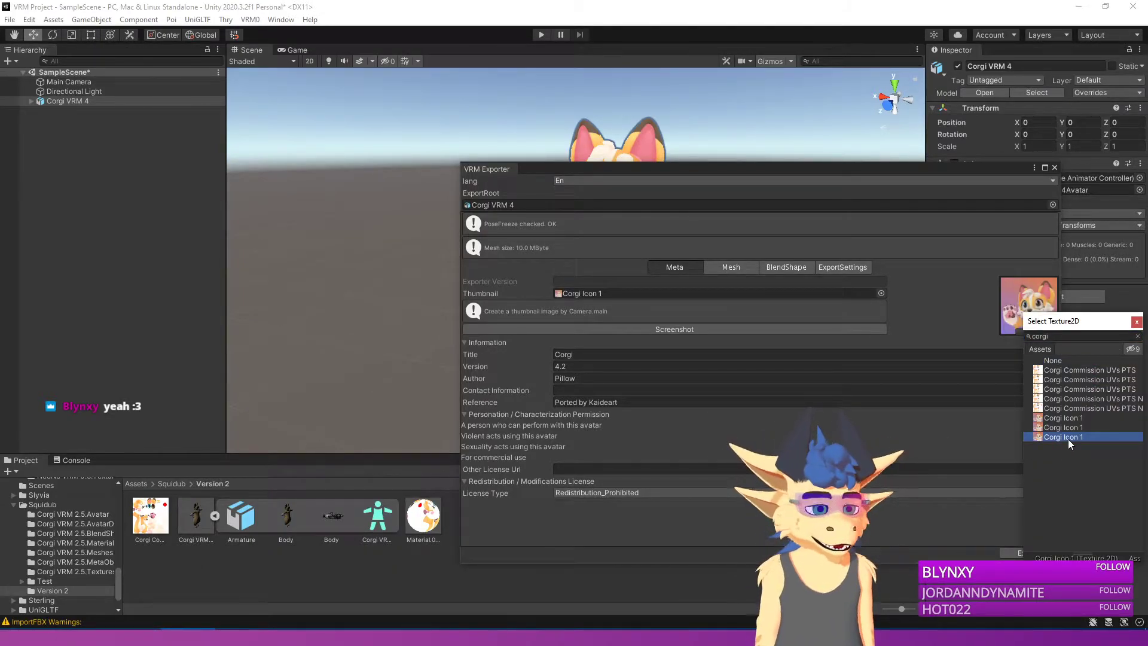
{"action": "left_click", "coordinate": [1137, 321]}
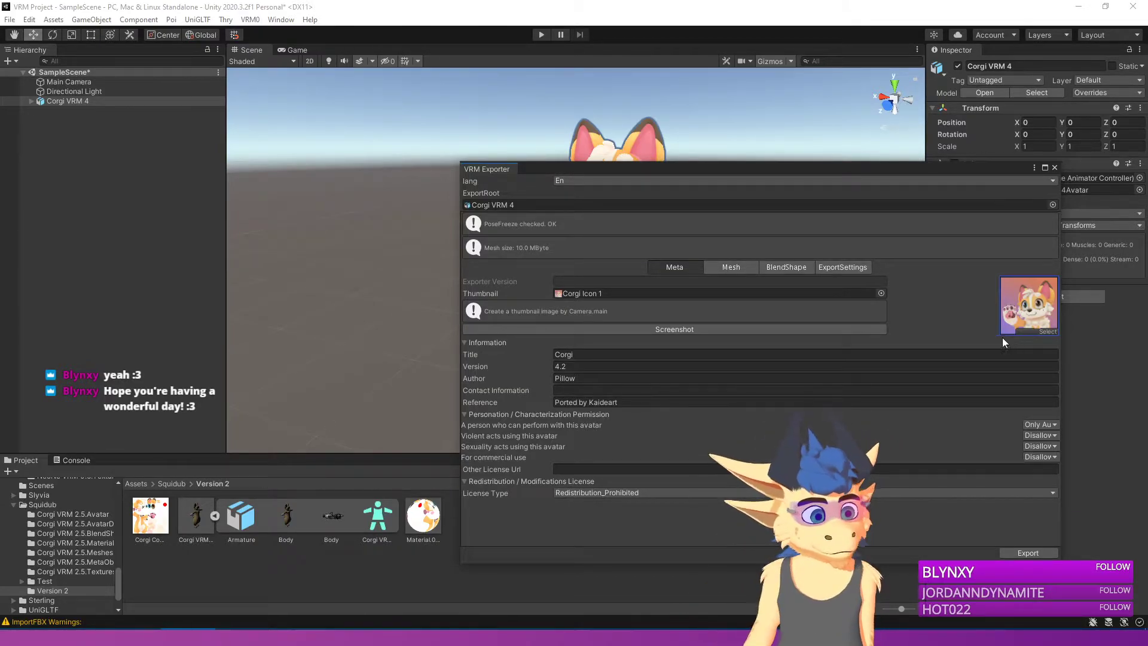
Step: Check the export settings and export the corgi as a VRM file into the Squidub folder under an edited file name
{"action": "left_click", "coordinate": [844, 267]}
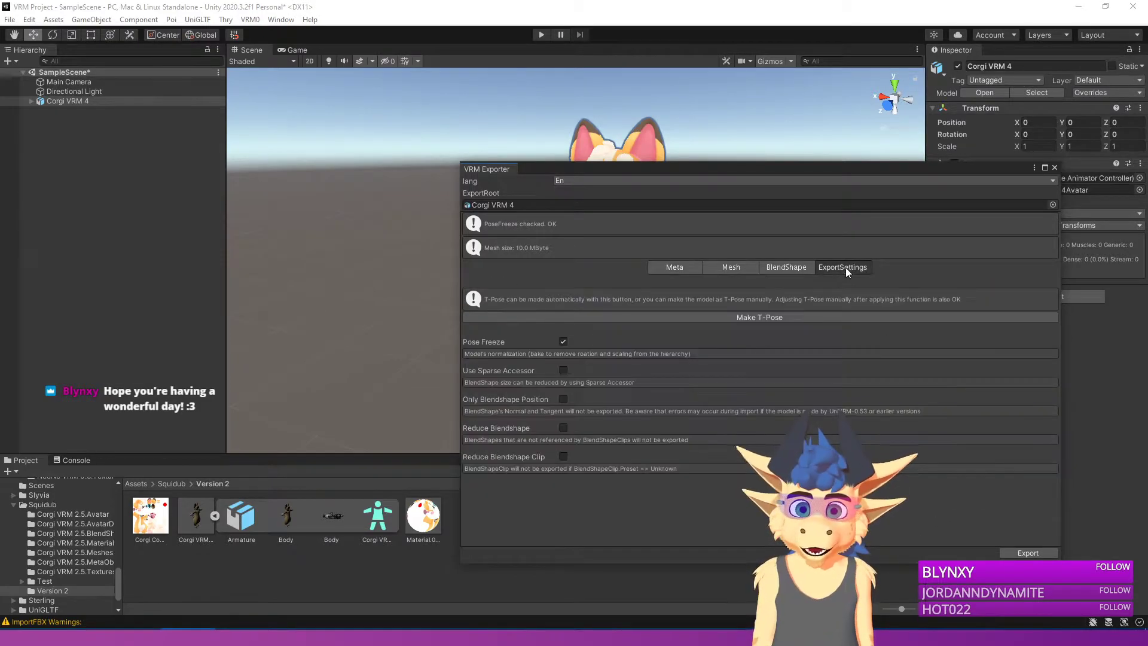
{"action": "left_click_drag", "start_coordinate": [758, 171], "coordinate": [634, 150]}
{"action": "left_click", "coordinate": [532, 295]}
{"action": "left_click_drag", "start_coordinate": [653, 148], "coordinate": [605, 210]}
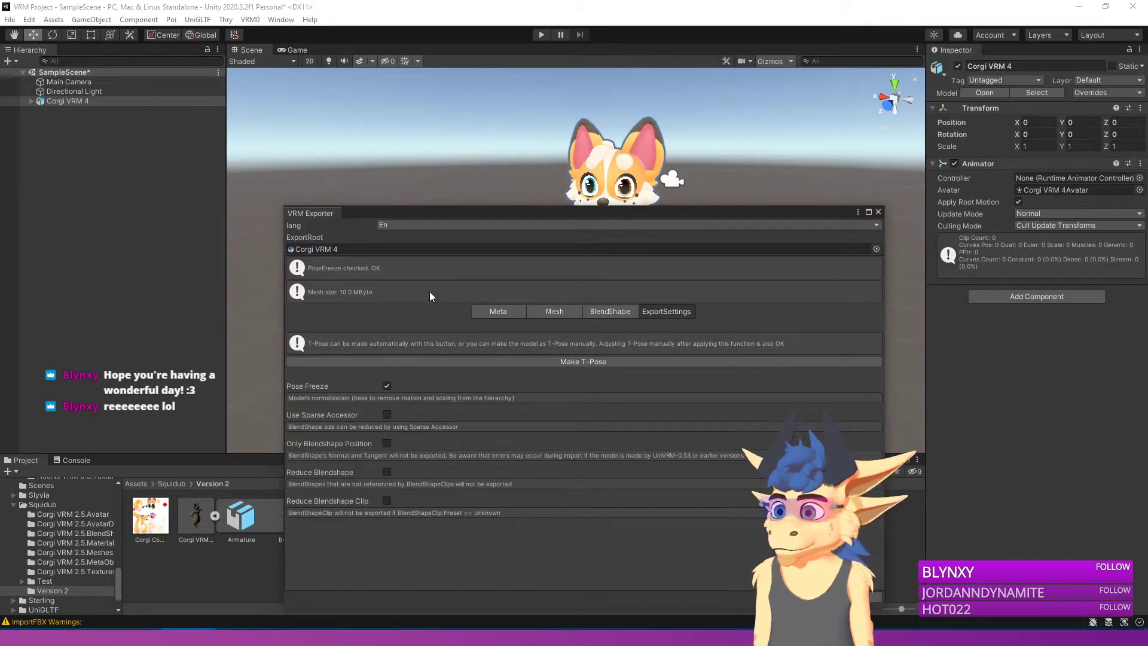
{"action": "left_click", "coordinate": [851, 596]}
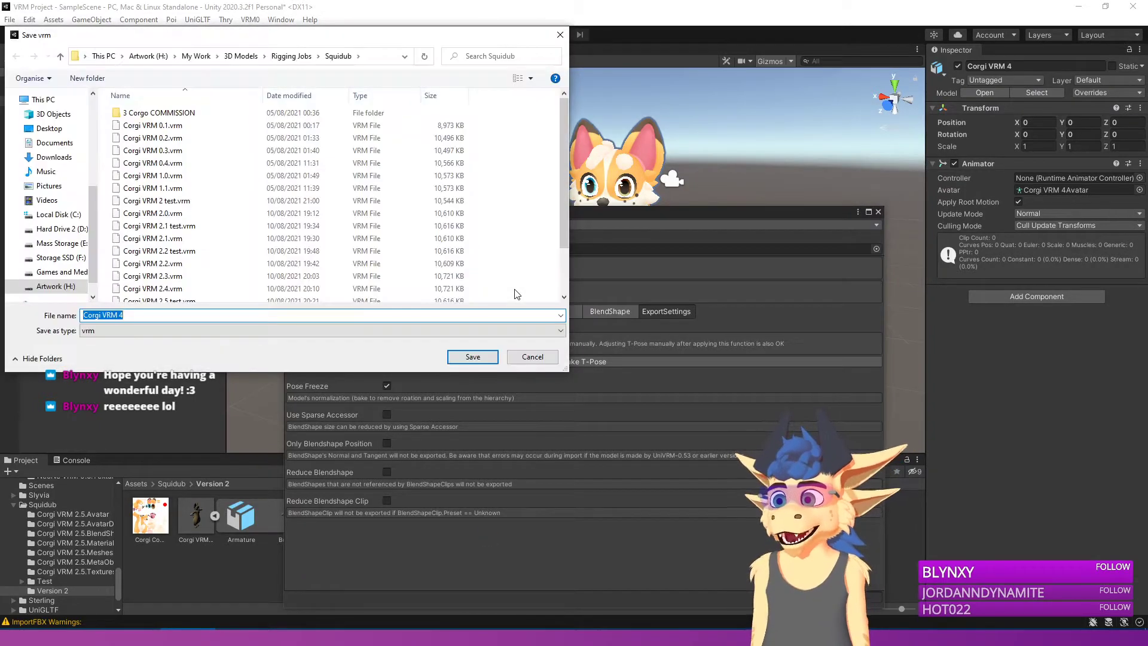
{"action": "left_click", "coordinate": [180, 296]}
{"action": "left_click", "coordinate": [129, 315]}
{"action": "left_click", "coordinate": [129, 316]}
{"action": "key", "text": "BackSpace"}
{"action": "key", "text": "Delete"}
{"action": "key", "text": "Return"}
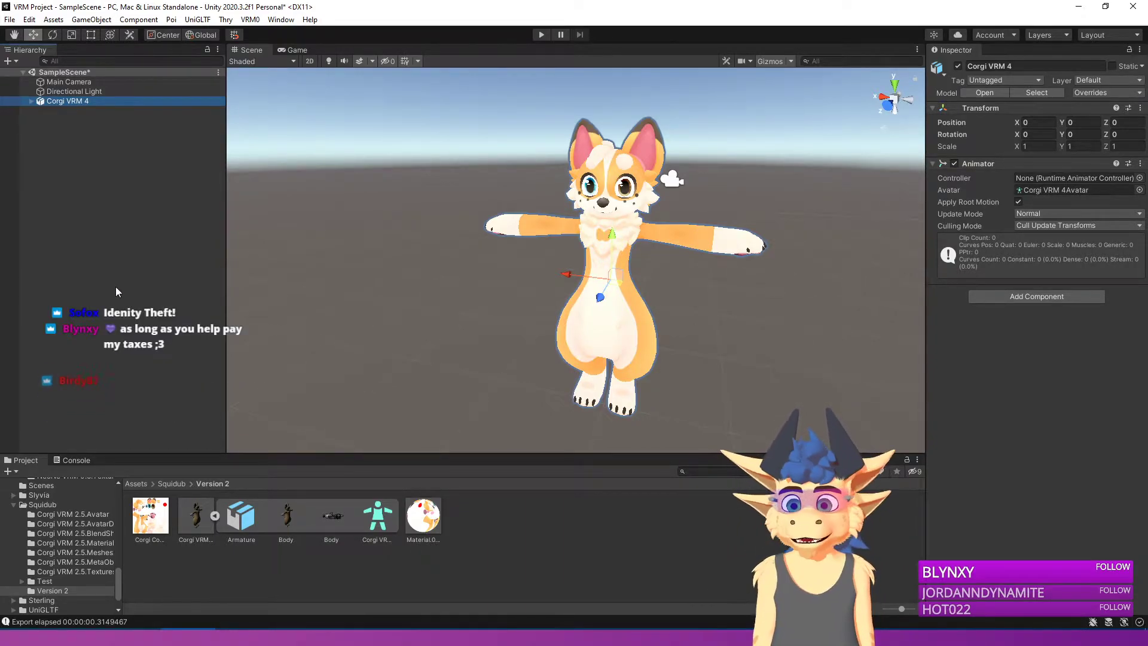
{"action": "scroll", "coordinate": [483, 247], "scroll_direction": "down", "scroll_amount": 5}
{"action": "scroll", "coordinate": [526, 279], "scroll_direction": "up", "scroll_amount": 1}
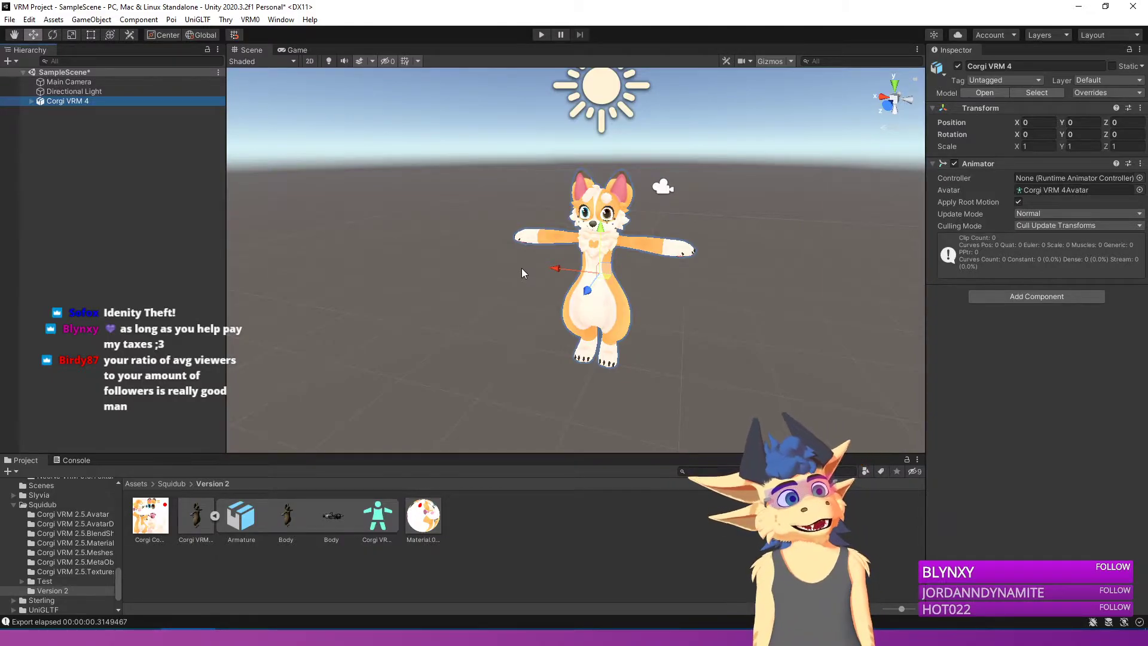
{"action": "mouse_move", "coordinate": [556, 259]}
{"action": "right_mouse_down"}
{"action": "mouse_move", "coordinate": [565, 268]}
{"action": "mouse_move", "coordinate": [559, 247]}
{"action": "right_mouse_up"}
{"action": "key", "text": "s"}
{"action": "key", "text": "w"}
{"action": "key", "text": "w"}
{"action": "scroll", "coordinate": [556, 254], "scroll_direction": "down", "scroll_amount": 1}
{"action": "key", "text": "s"}
{"action": "key", "text": "w"}
{"action": "key", "text": "d"}
{"action": "key", "text": "s"}
{"action": "key", "text": "w"}
{"action": "key", "text": "s"}
{"action": "left_click", "coordinate": [190, 521]}
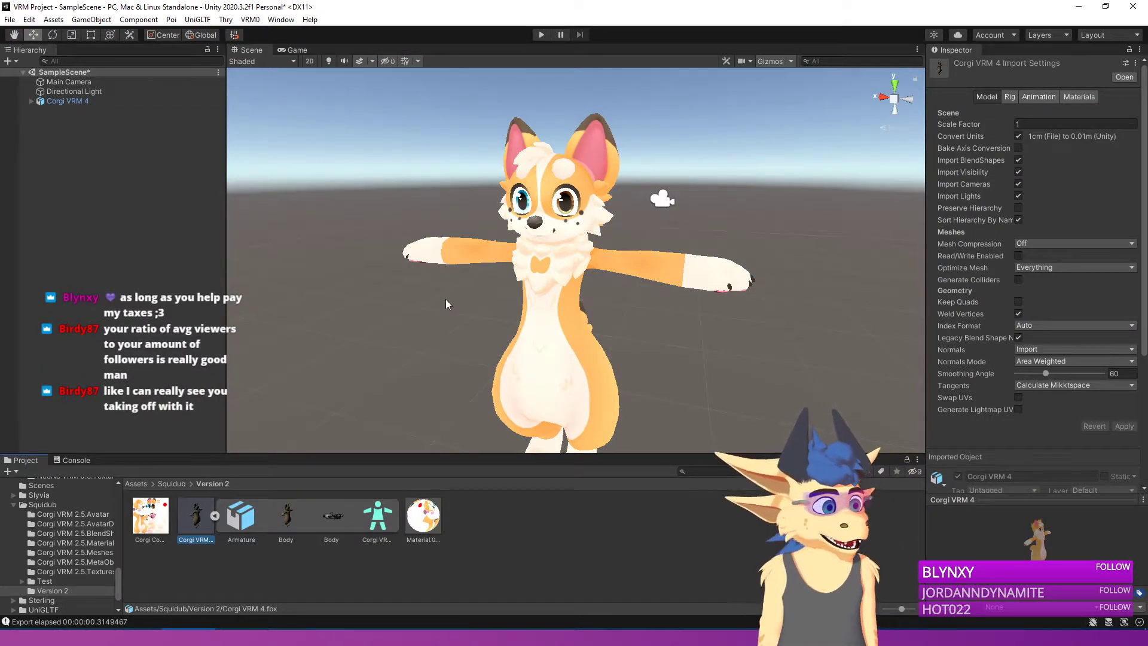
{"action": "scroll", "coordinate": [446, 299], "scroll_direction": "down", "scroll_amount": 3}
{"action": "scroll", "coordinate": [446, 299], "scroll_direction": "up", "scroll_amount": 3}
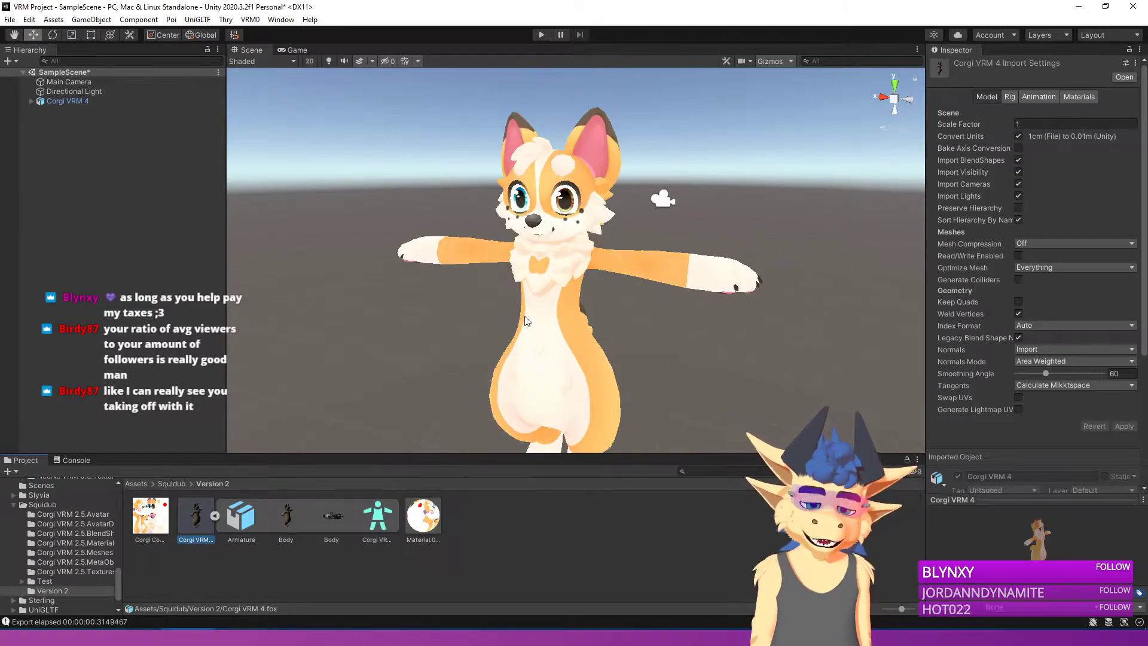
{"action": "left_click", "coordinate": [528, 318]}
{"action": "mouse_move", "coordinate": [527, 316]}
{"action": "right_mouse_down"}
{"action": "mouse_move", "coordinate": [519, 325]}
{"action": "mouse_move", "coordinate": [526, 311]}
{"action": "right_mouse_up"}
{"action": "key", "text": "s"}
{"action": "key", "text": "w"}
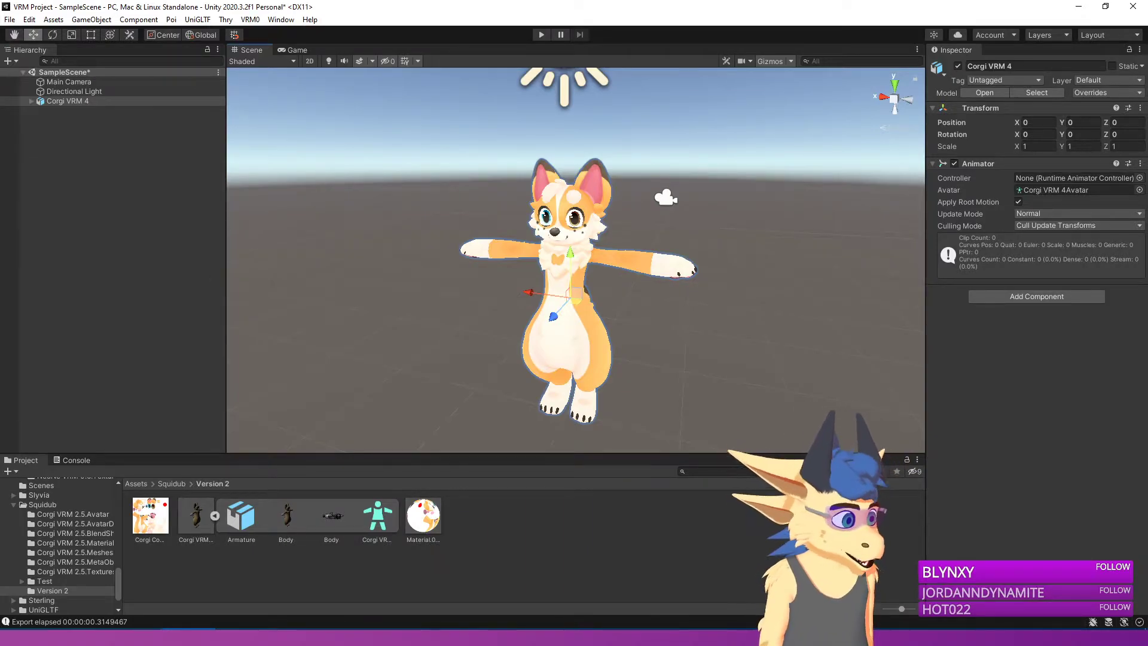
Step: Examine the corgi model in the scene from near and far and look over its FBX import settings
{"action": "mouse_move", "coordinate": [705, 338]}
{"action": "right_mouse_down"}
{"action": "mouse_move", "coordinate": [681, 339]}
{"action": "mouse_move", "coordinate": [703, 332]}
{"action": "mouse_move", "coordinate": [704, 317]}
{"action": "right_mouse_up"}
{"action": "key", "text": "w"}
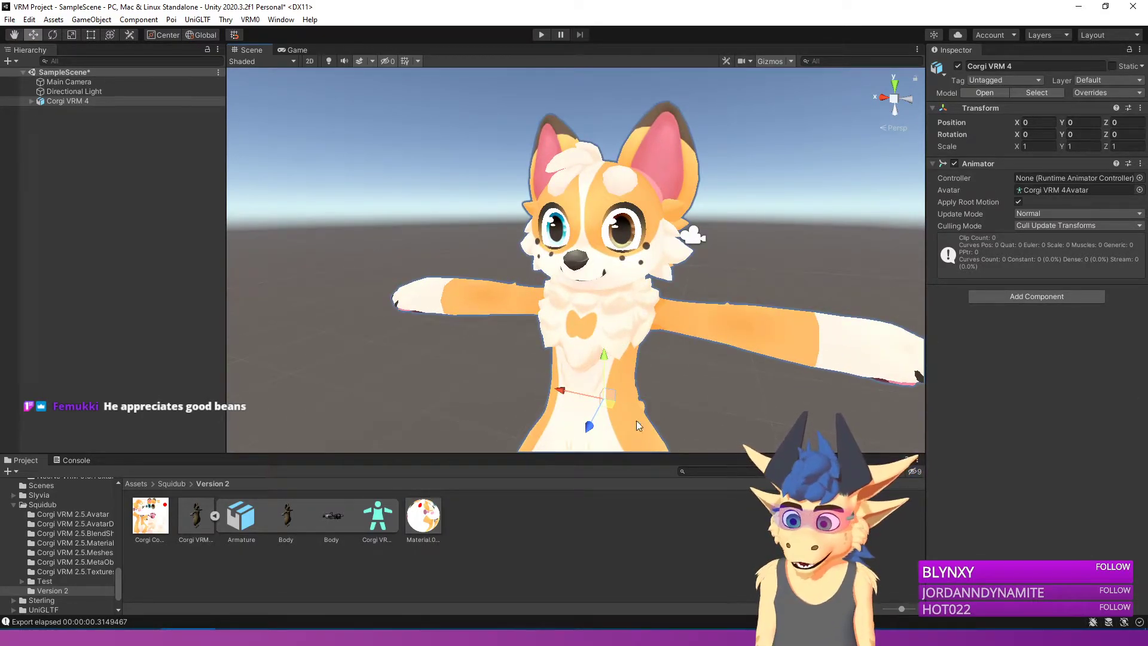
{"action": "left_click", "coordinate": [193, 518]}
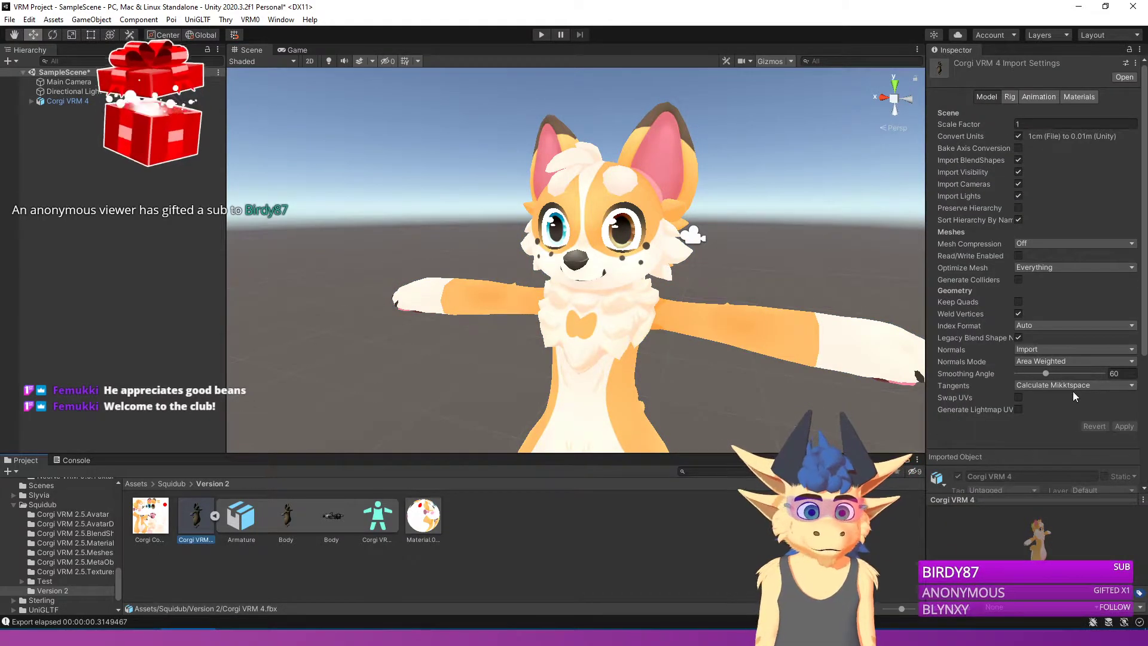
{"action": "right_click_drag", "start_coordinate": [787, 329], "coordinate": [819, 353]}
{"action": "key", "text": "s"}
{"action": "key", "text": "w"}
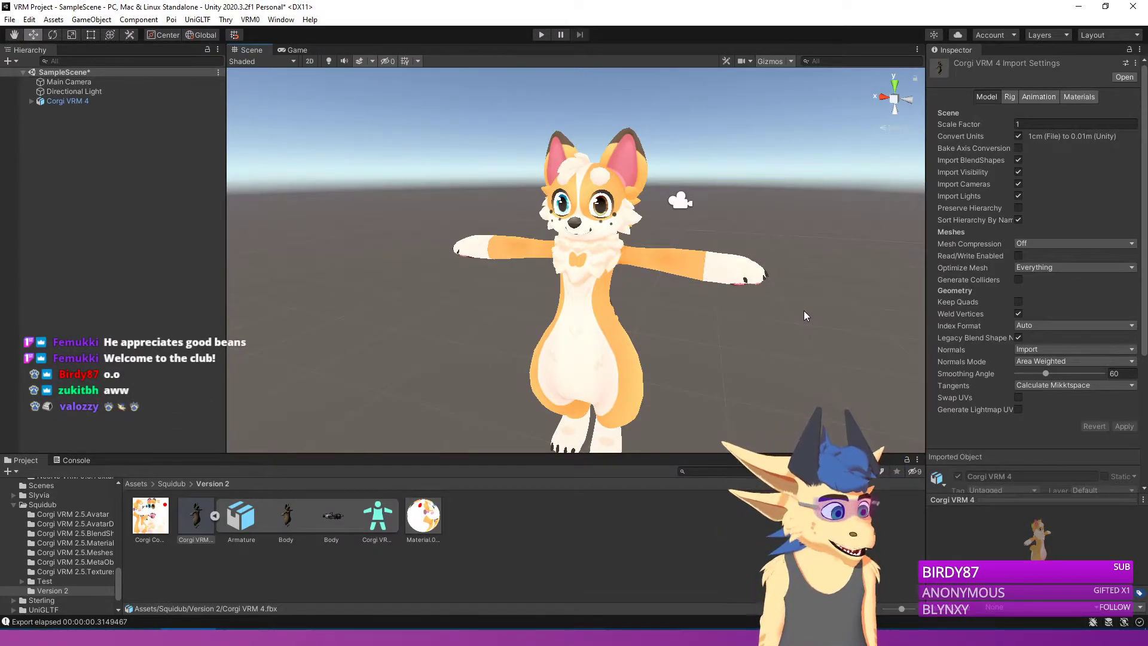
{"action": "mouse_move", "coordinate": [804, 312]}
{"action": "right_mouse_down"}
{"action": "mouse_move", "coordinate": [802, 323]}
{"action": "mouse_move", "coordinate": [804, 307]}
{"action": "right_mouse_up"}
{"action": "key", "text": "s"}
{"action": "scroll", "coordinate": [803, 307], "scroll_direction": "up", "scroll_amount": 5}
{"action": "scroll", "coordinate": [633, 327], "scroll_direction": "down", "scroll_amount": 5}
{"action": "scroll", "coordinate": [633, 326], "scroll_direction": "up", "scroll_amount": 9}
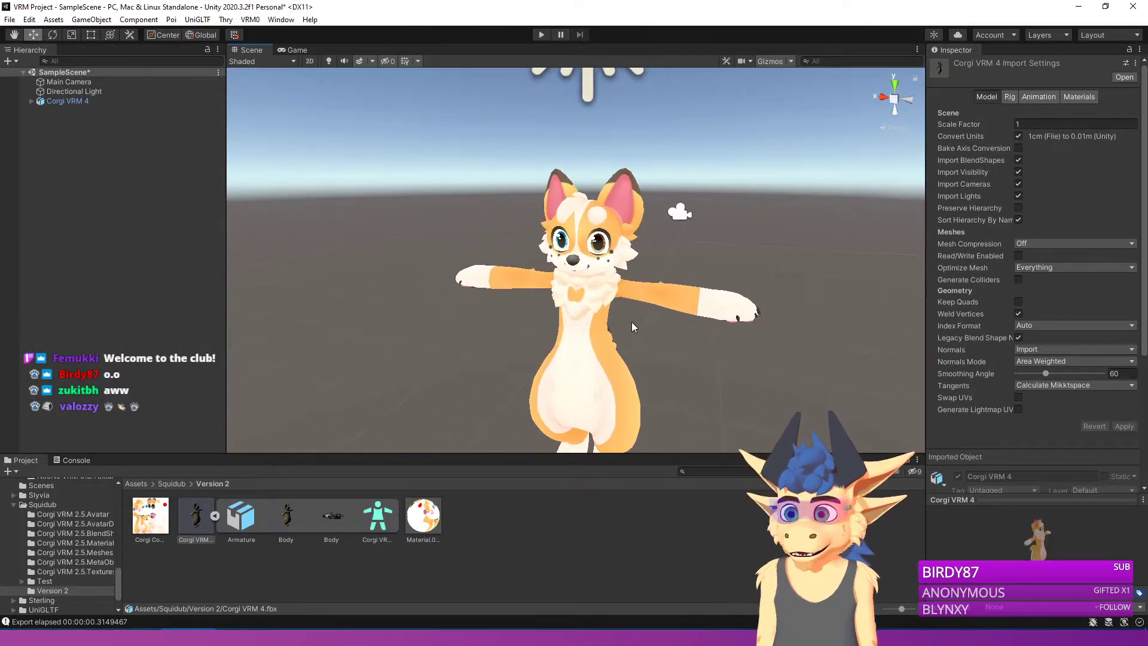
Step: Begin a UniVRM export of the scene's Corgi VRM 4 object, titled Corgi with version 4.2
{"action": "left_click", "coordinate": [631, 321]}
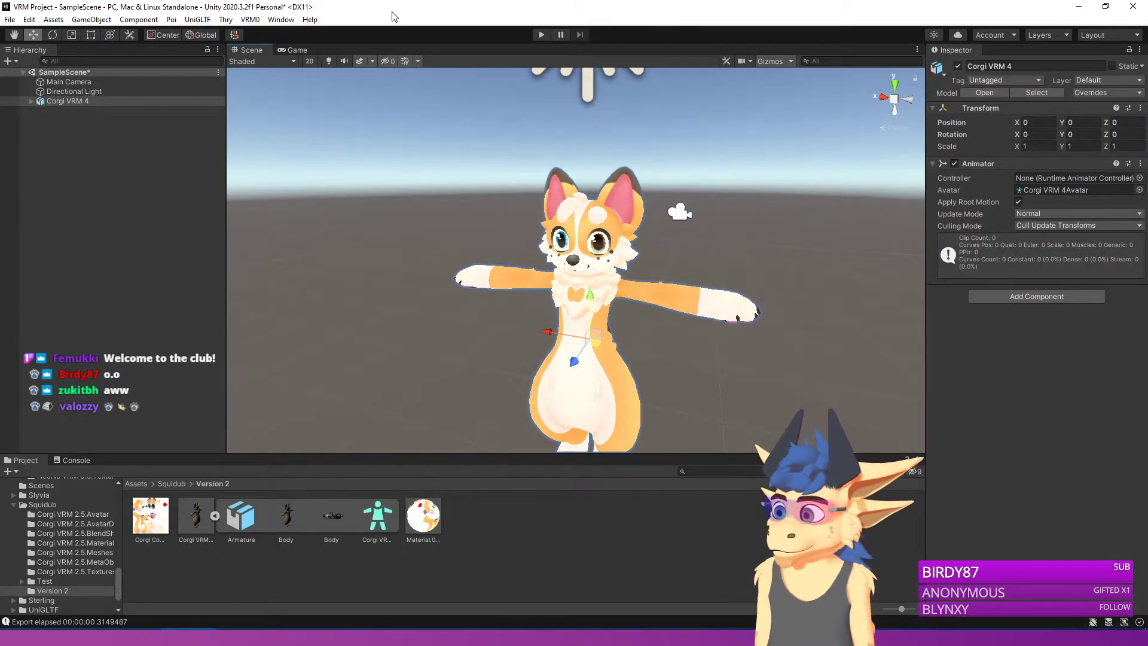
{"action": "left_click", "coordinate": [250, 20]}
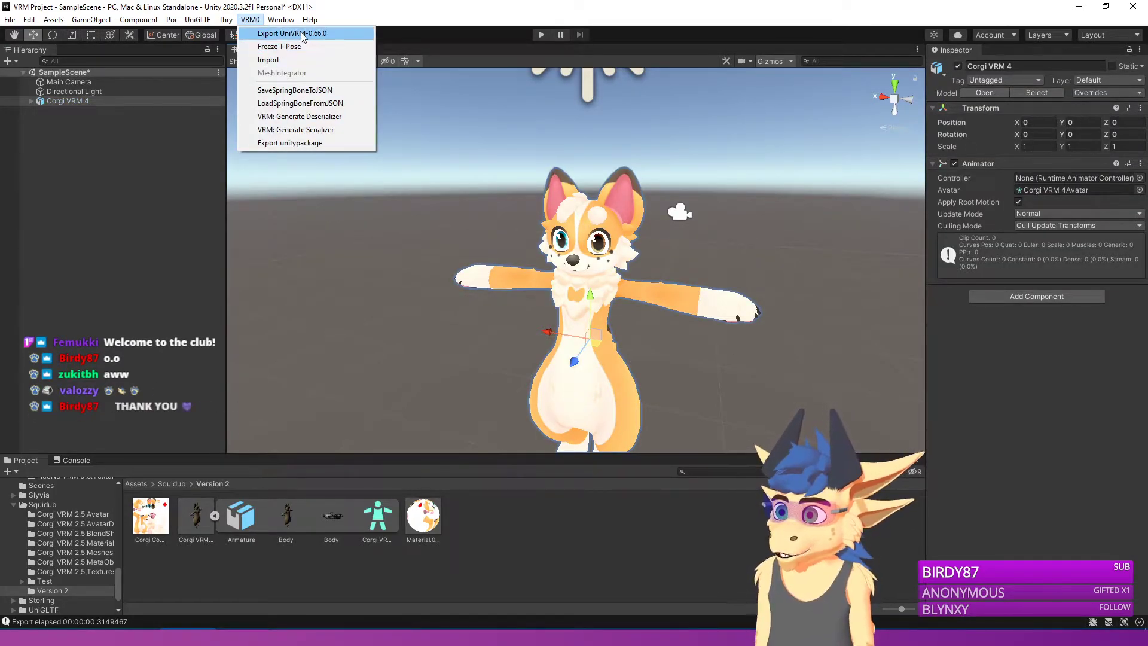
{"action": "left_click", "coordinate": [269, 32]}
{"action": "left_click_drag", "start_coordinate": [549, 212], "coordinate": [578, 107]}
{"action": "left_click", "coordinate": [476, 362]}
{"action": "type", "text": "Corgi"}
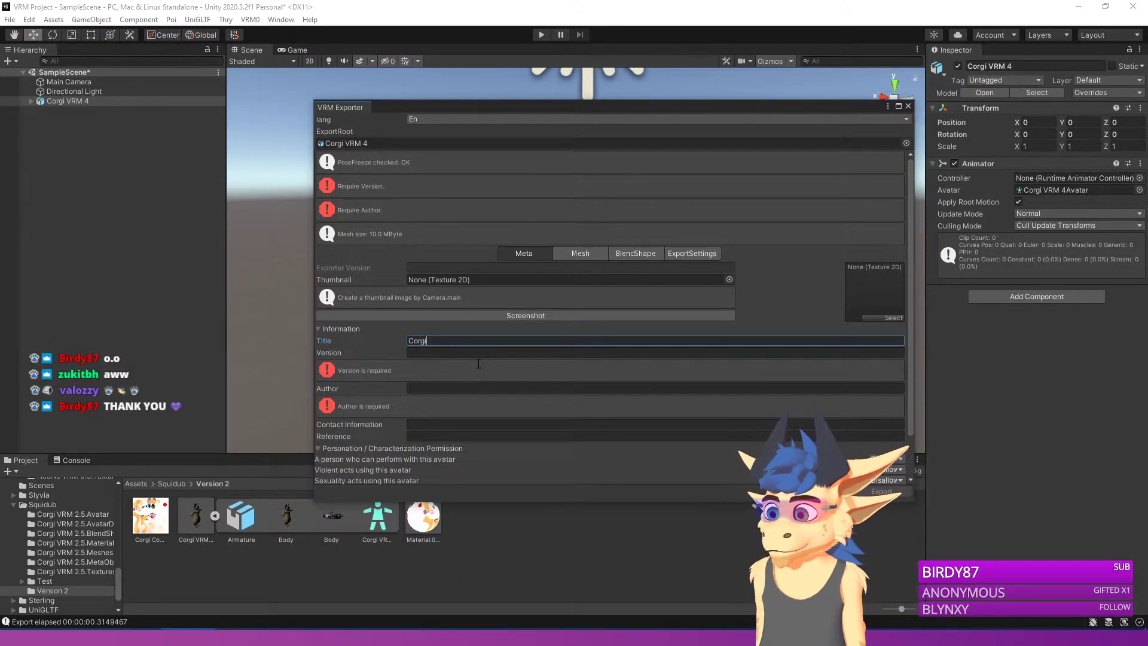
{"action": "key", "text": "Tab"}
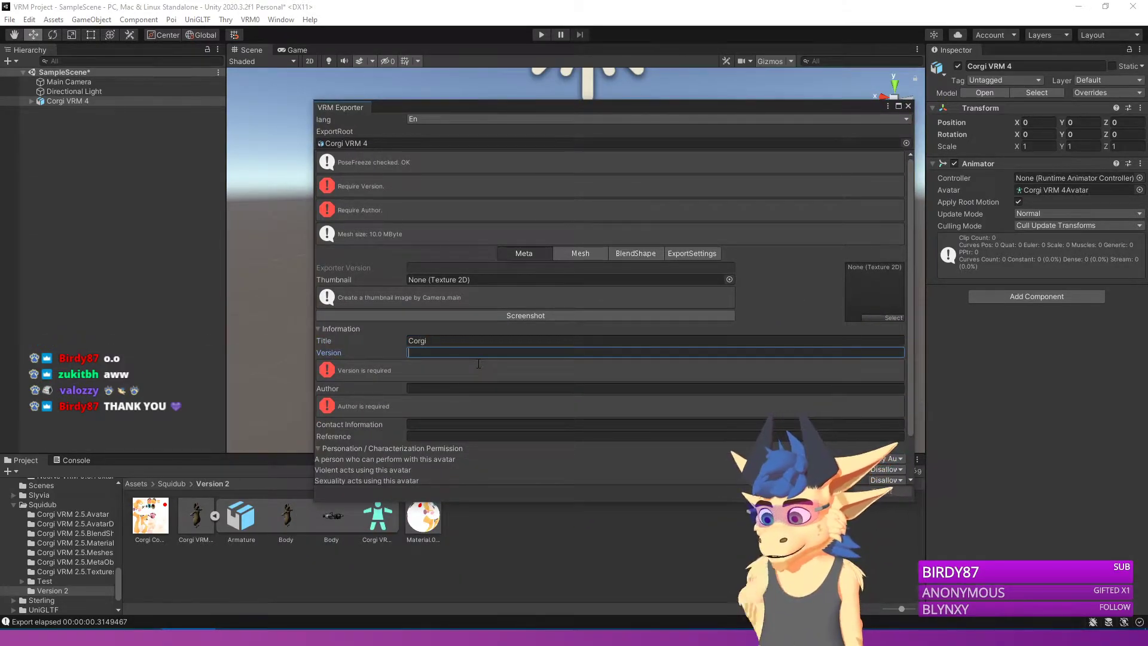
{"action": "type", "text": "4.2"}
{"action": "key", "text": "Tab"}
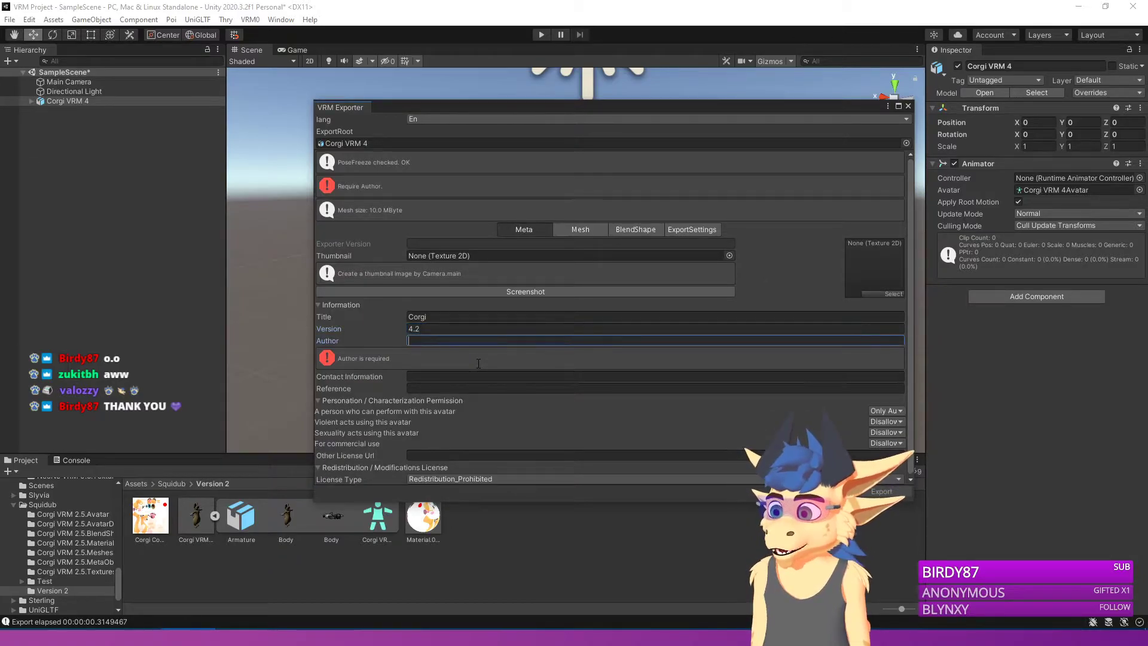
Step: Fill in the author's name and credit the porting artist in the Reference information
{"action": "type", "text": "Pl"}
{"action": "key", "text": "Tab"}
{"action": "key", "text": "Tab"}
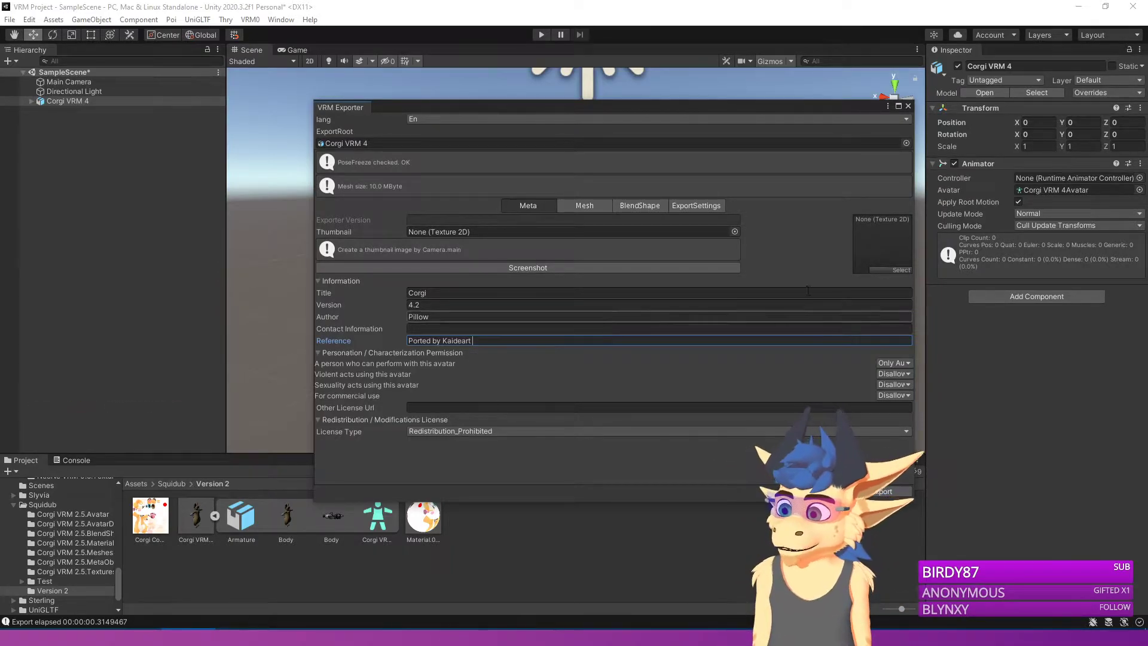
Step: Search the textures for corgi and assign Corgi Icon 1 as the export thumbnail
{"action": "left_click", "coordinate": [896, 270]}
{"action": "type", "text": "corgi"}
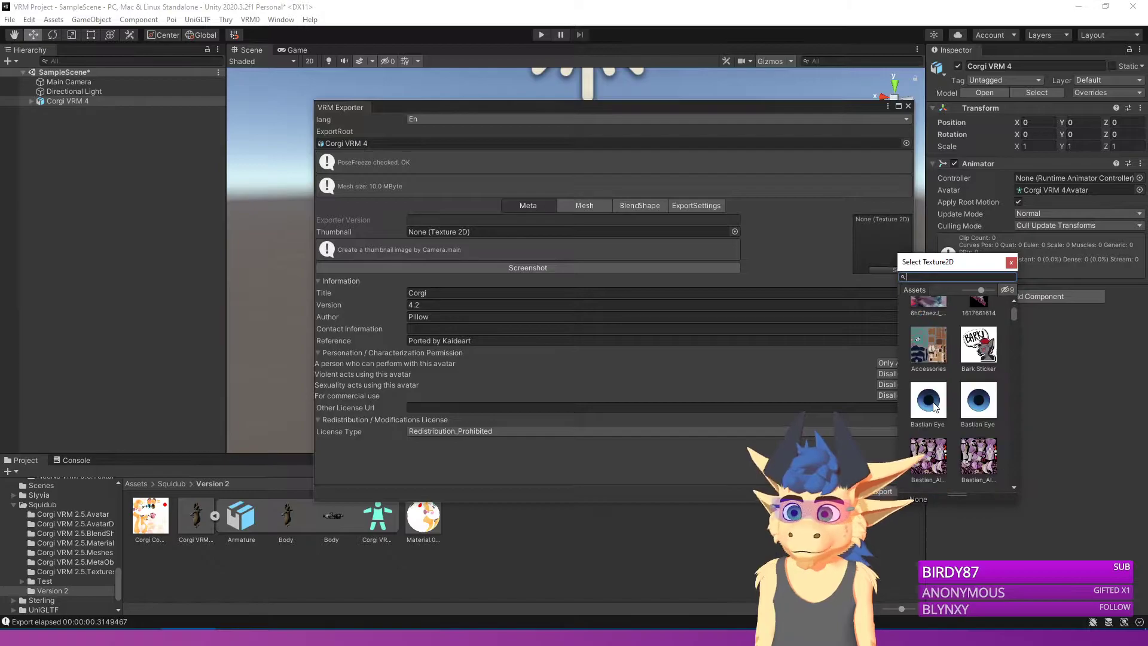
{"action": "type", "text": "i"}
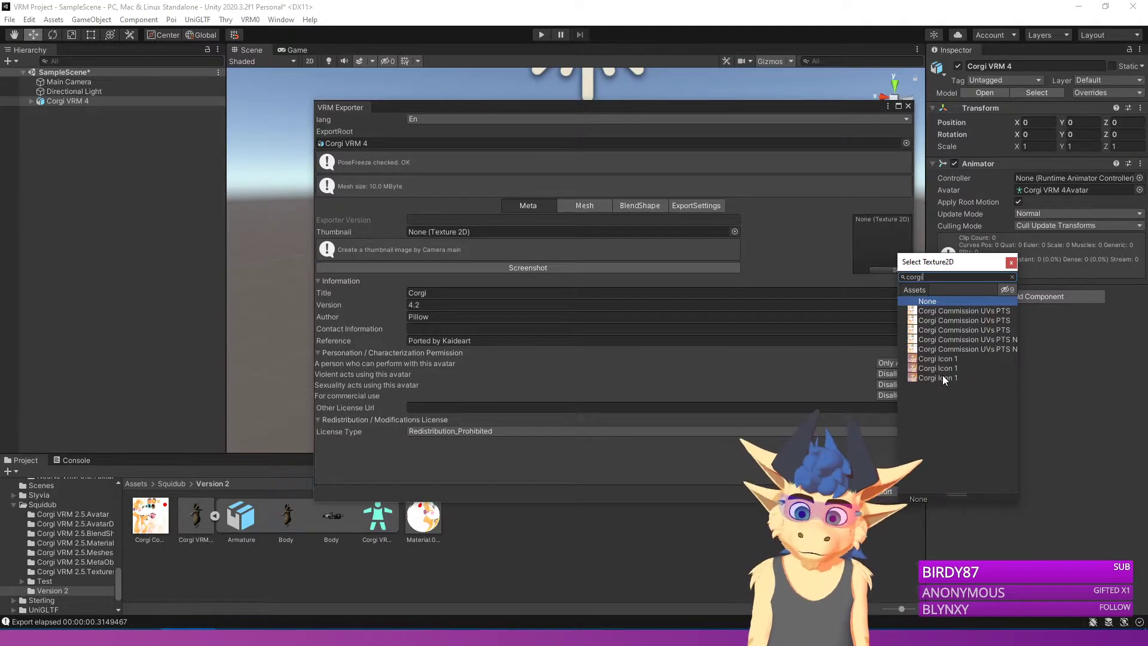
{"action": "key", "text": "Down"}
{"action": "key", "text": "Down"}
{"action": "key", "text": "Down"}
{"action": "key", "text": "Down"}
{"action": "key", "text": "Down"}
{"action": "key", "text": "Down"}
{"action": "key", "text": "Return"}
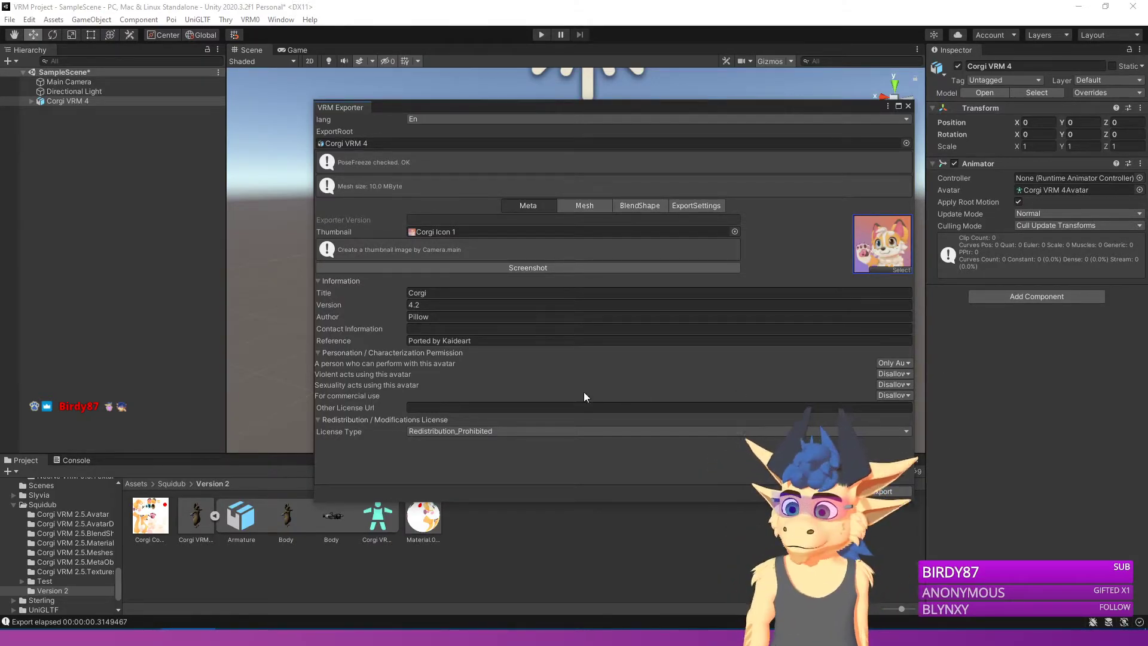
Step: Allow commercial use, set who can perform with the avatar to the explicitly licensed option, and try to export
{"action": "left_click", "coordinate": [893, 395]}
{"action": "left_click", "coordinate": [904, 421]}
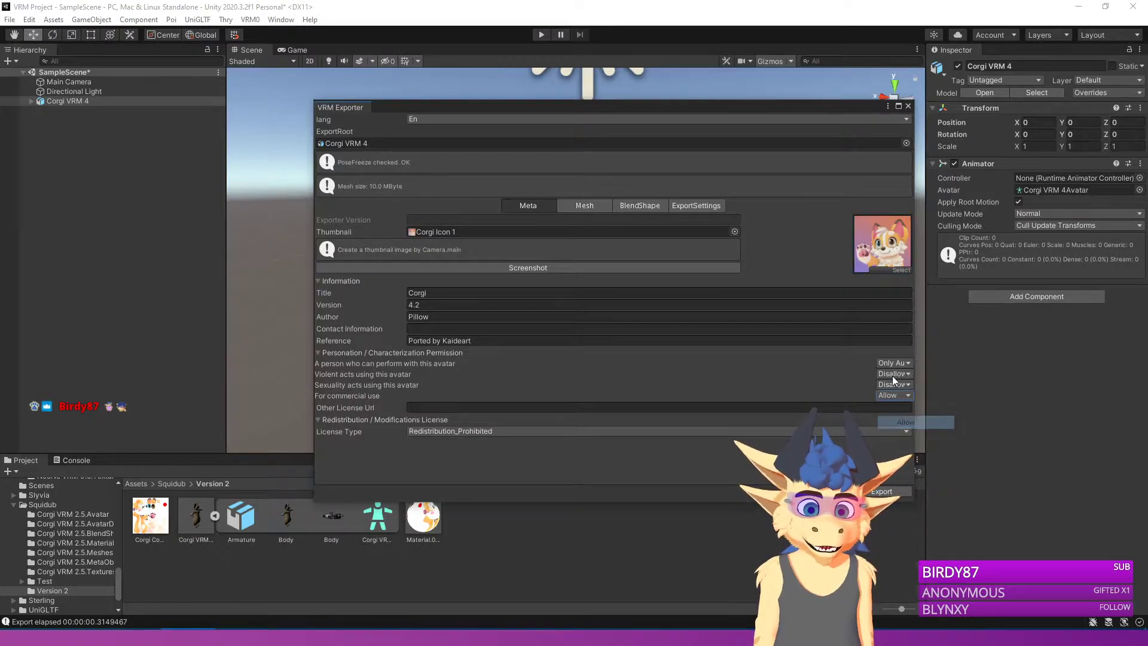
{"action": "left_click", "coordinate": [894, 363]}
{"action": "left_click", "coordinate": [898, 390]}
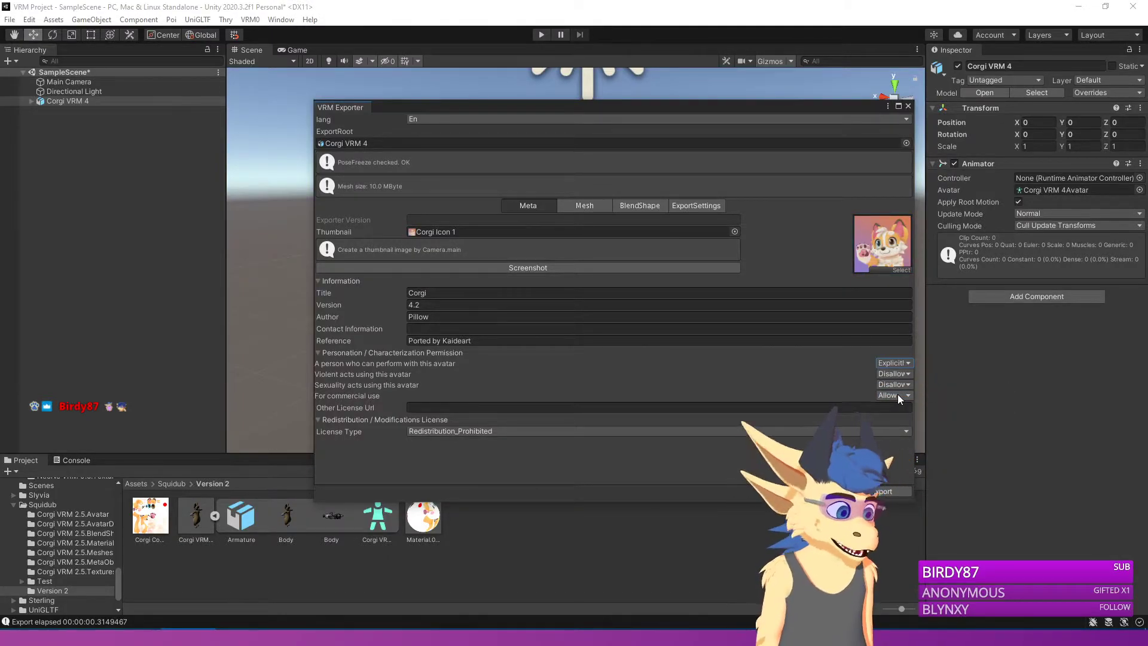
{"action": "left_click", "coordinate": [881, 490]}
{"action": "key", "text": "Return"}
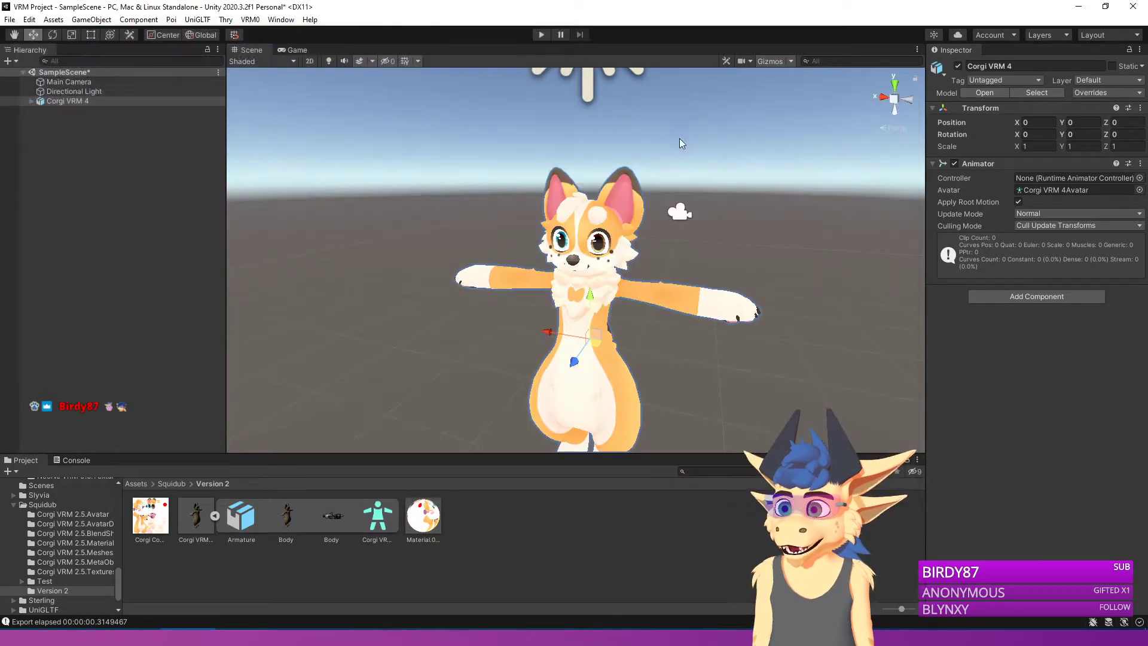
Step: Start a new UniVRM export of Corgi VRM 4 and assign Corgi Icon 1 as its thumbnail
{"action": "left_click", "coordinate": [249, 20]}
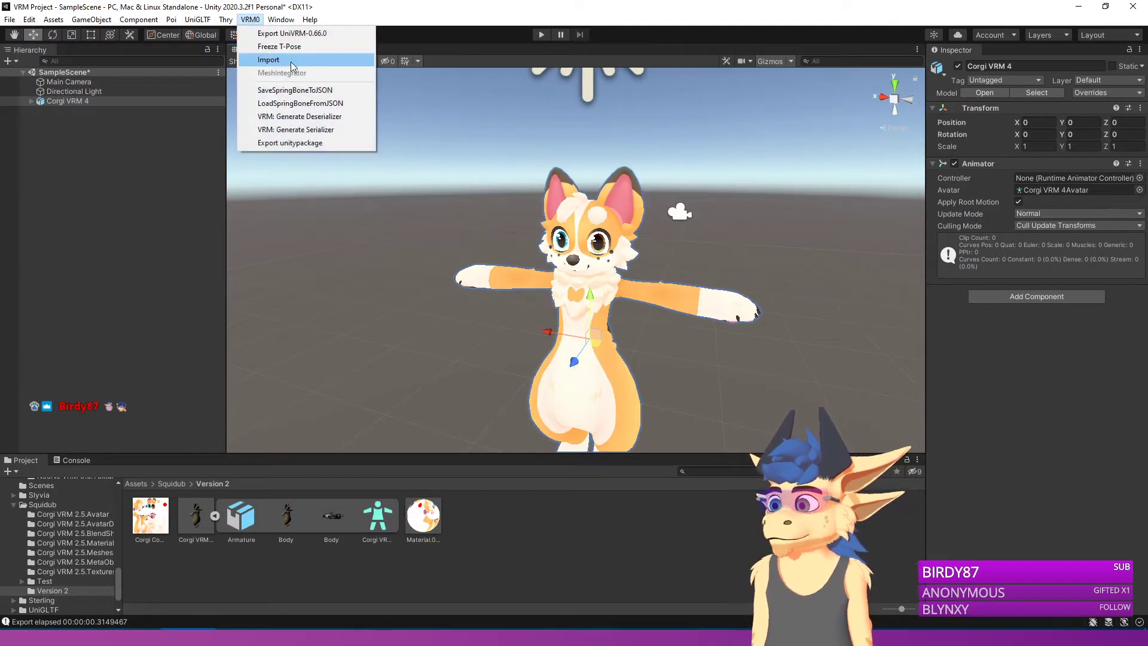
{"action": "left_click", "coordinate": [272, 32]}
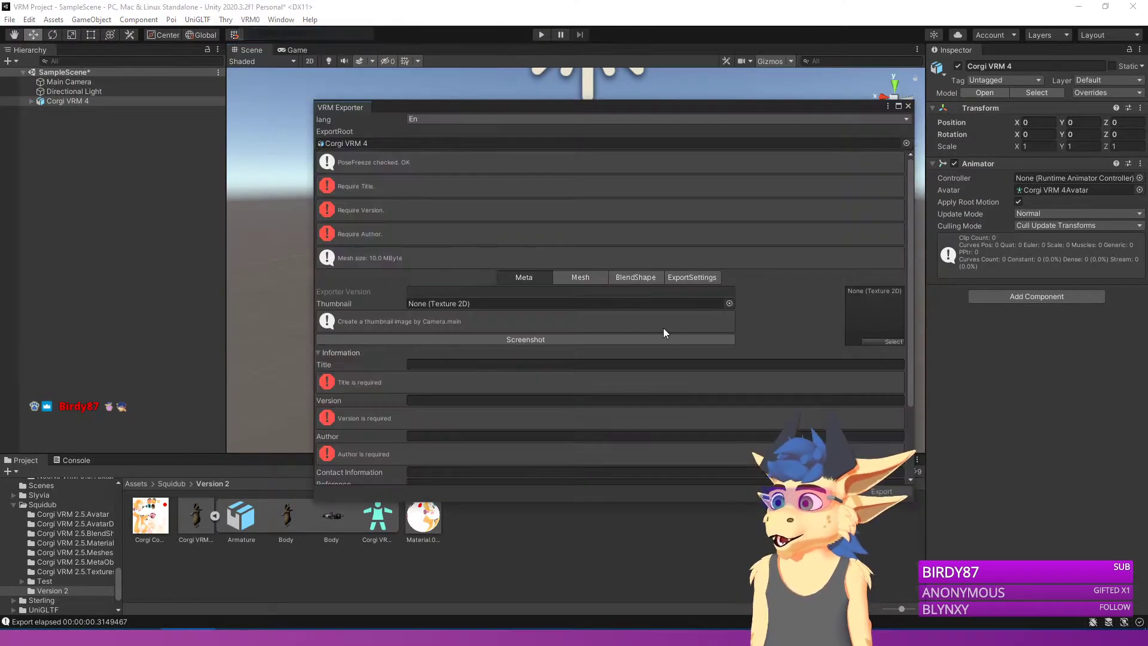
{"action": "left_click", "coordinate": [887, 340]}
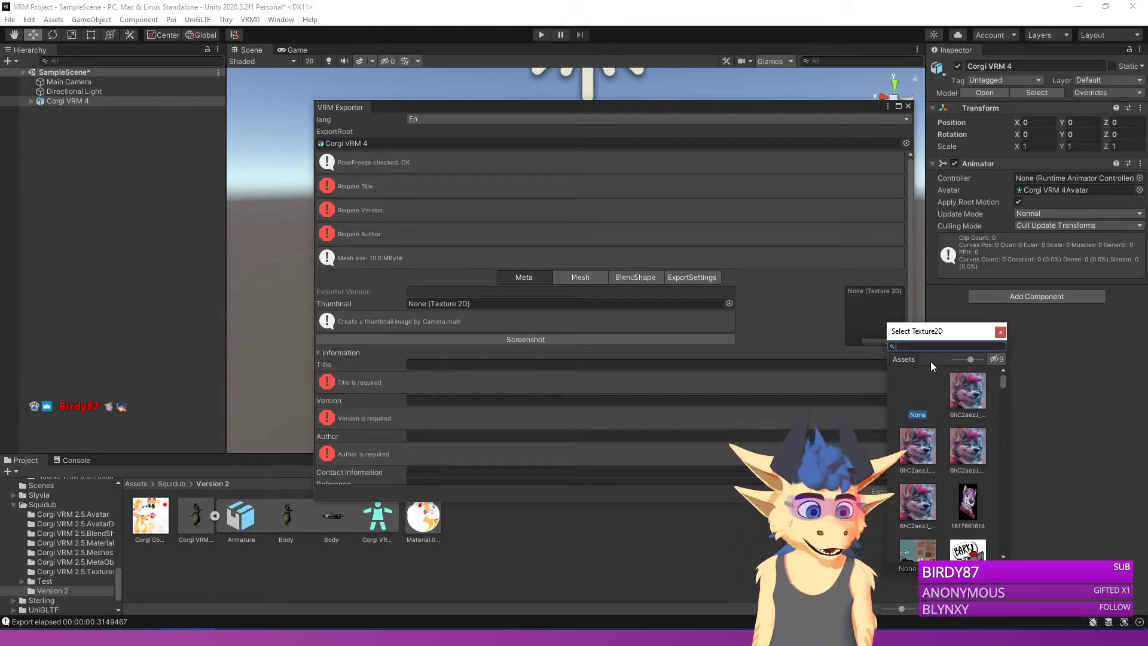
{"action": "type", "text": "cor"}
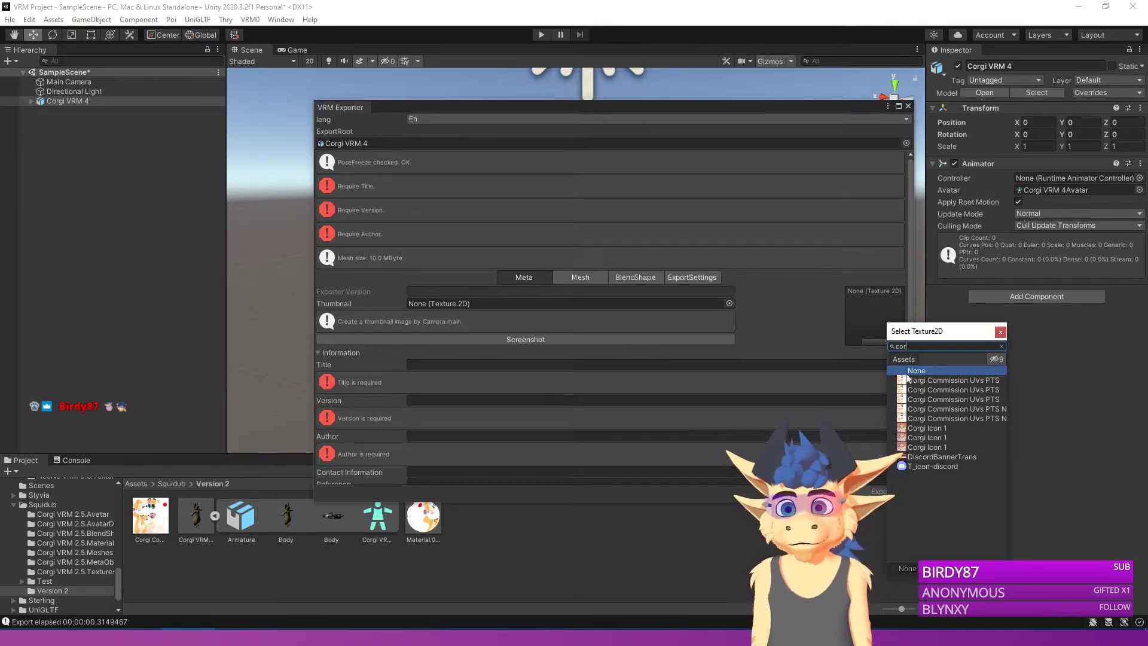
{"action": "left_click", "coordinate": [927, 428]}
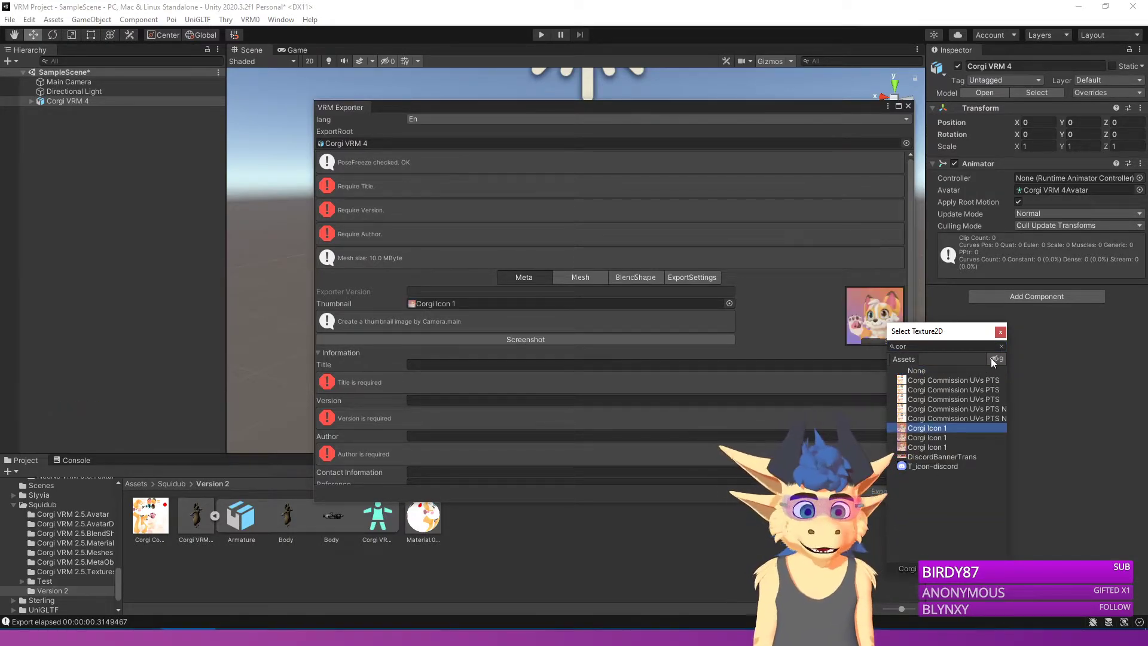
{"action": "left_click", "coordinate": [1000, 333]}
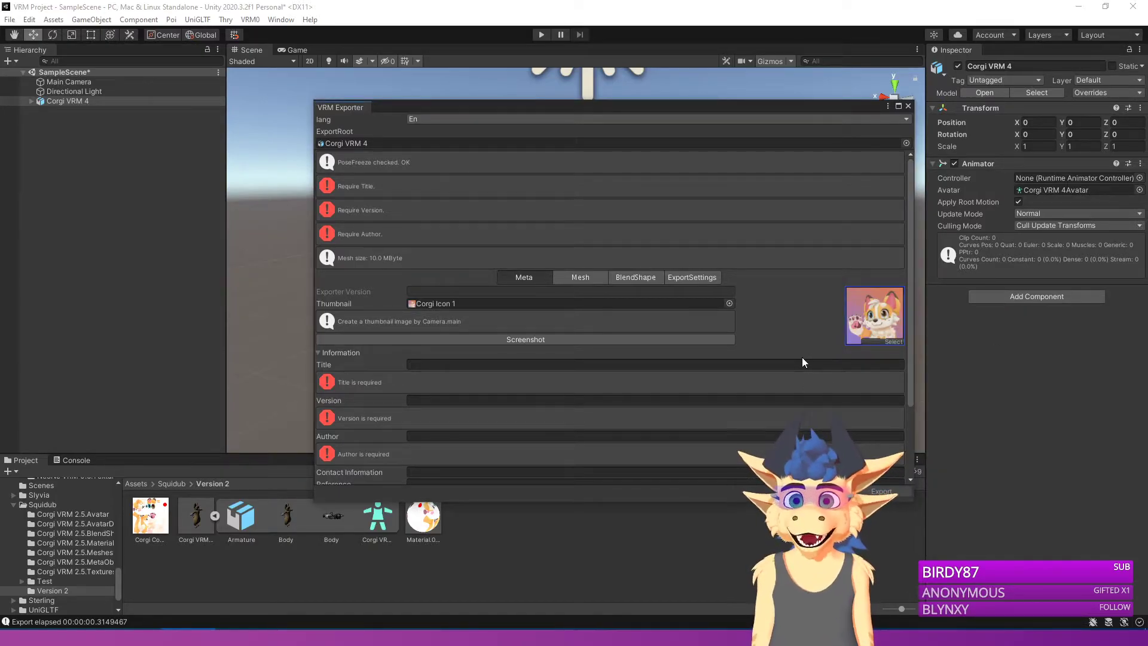
Step: Set the export's title to Corgi and its version to 4.2
{"action": "left_click", "coordinate": [687, 363]}
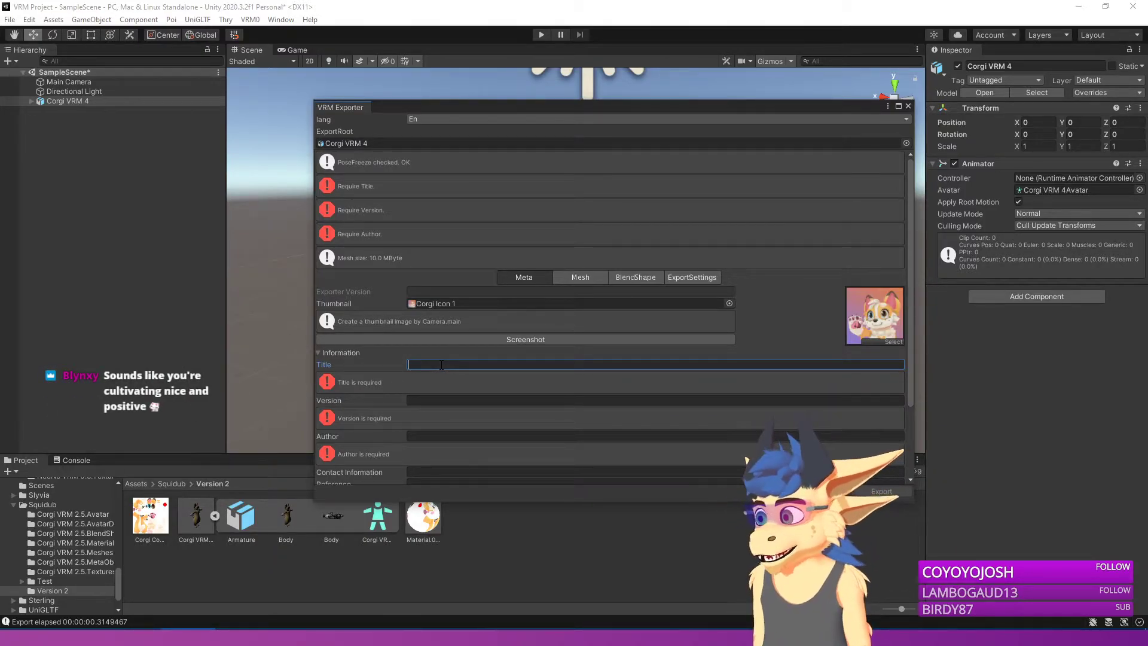
{"action": "type", "text": "T"}
{"action": "key", "text": "BackSpace"}
{"action": "type", "text": "Corgi"}
{"action": "key", "text": "Tab"}
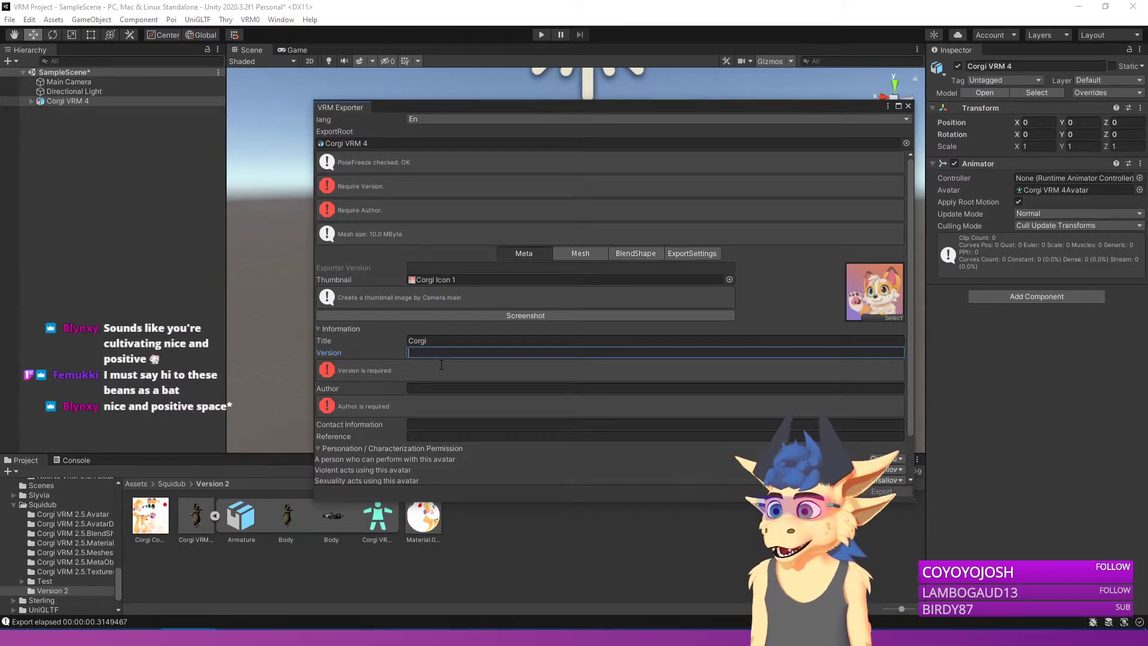
{"action": "type", "text": "K"}
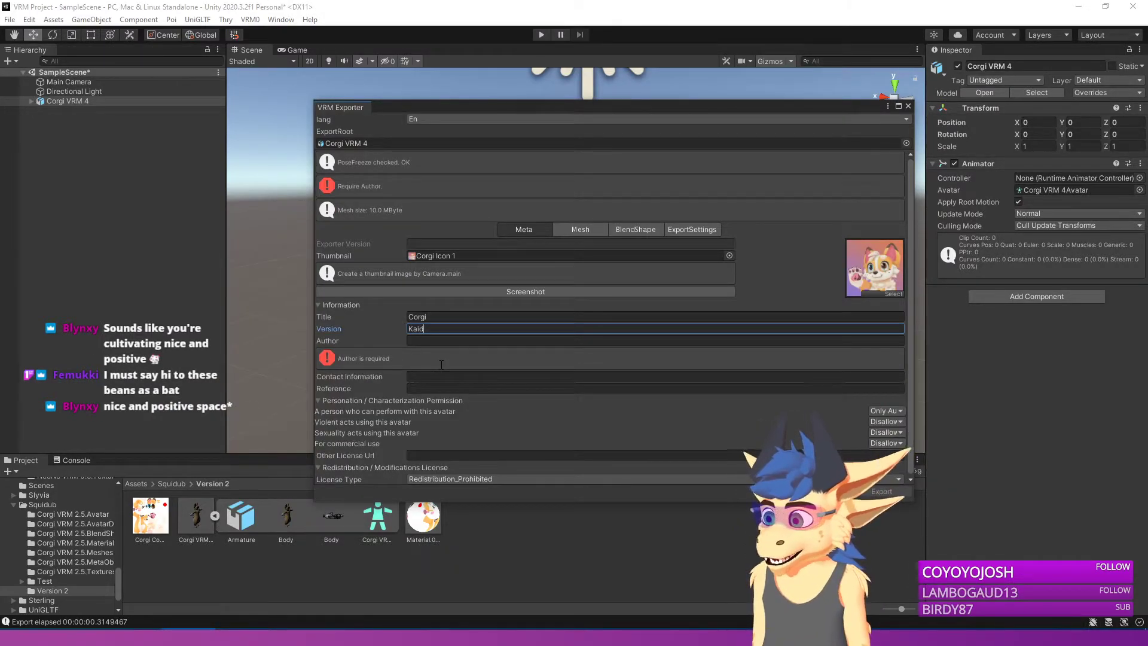
{"action": "key", "text": "BackSpace"}
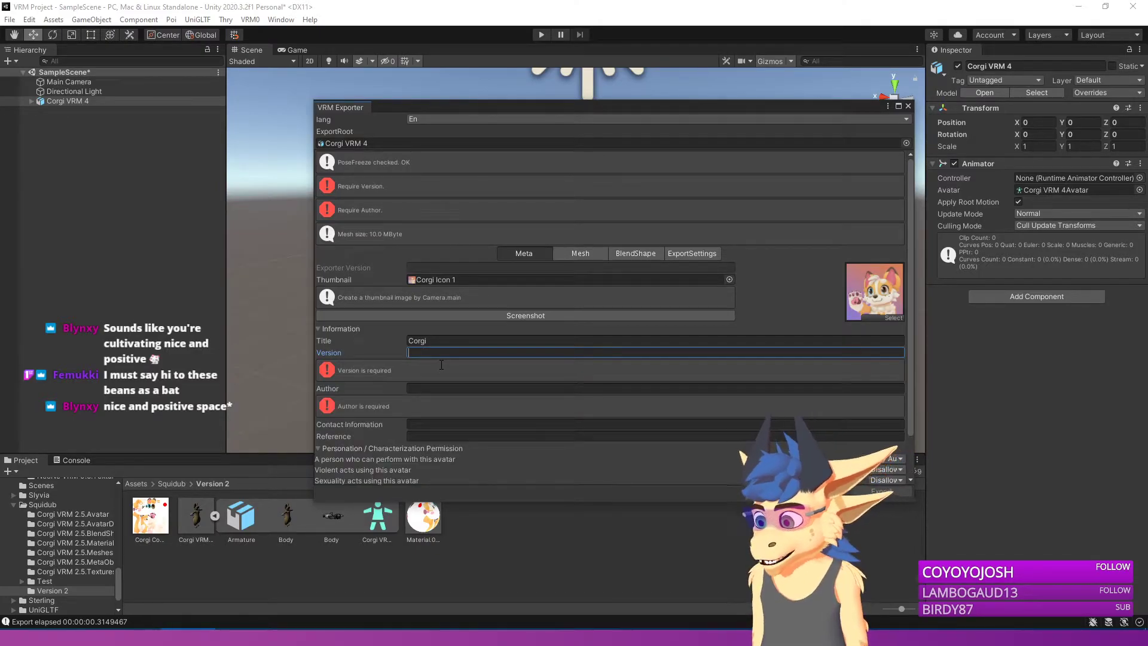
{"action": "type", "text": "4.2"}
{"action": "key", "text": "Tab"}
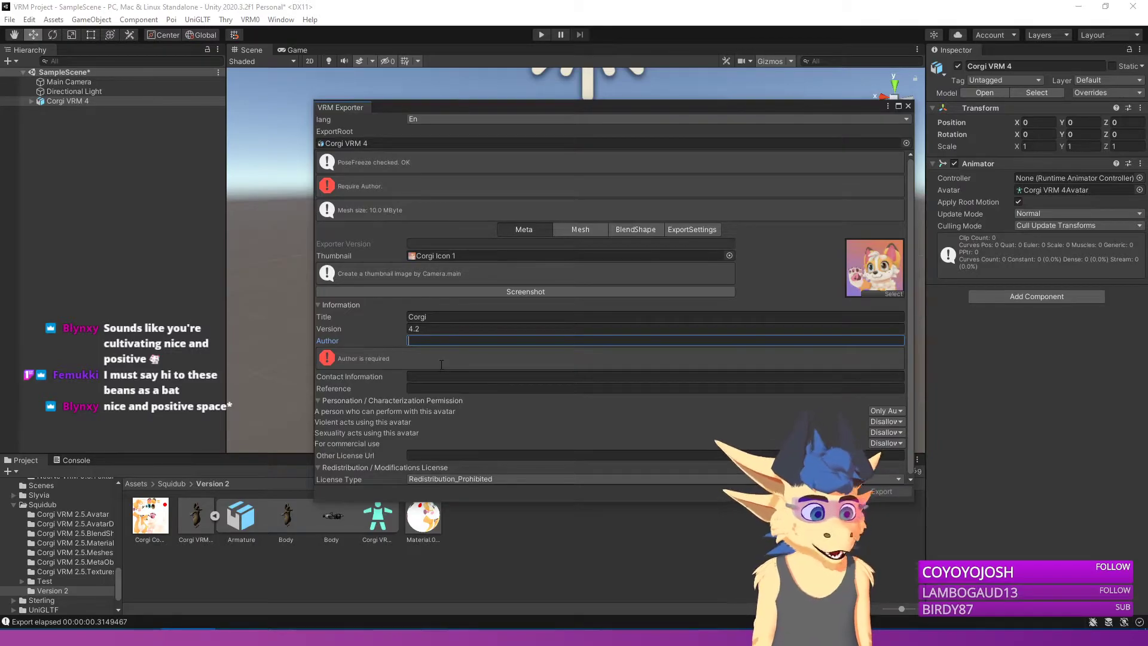
Step: Enter the model author's name and add a "Ported By" credit for the porting artist in the Reference information
{"action": "type", "text": "Kaide"}
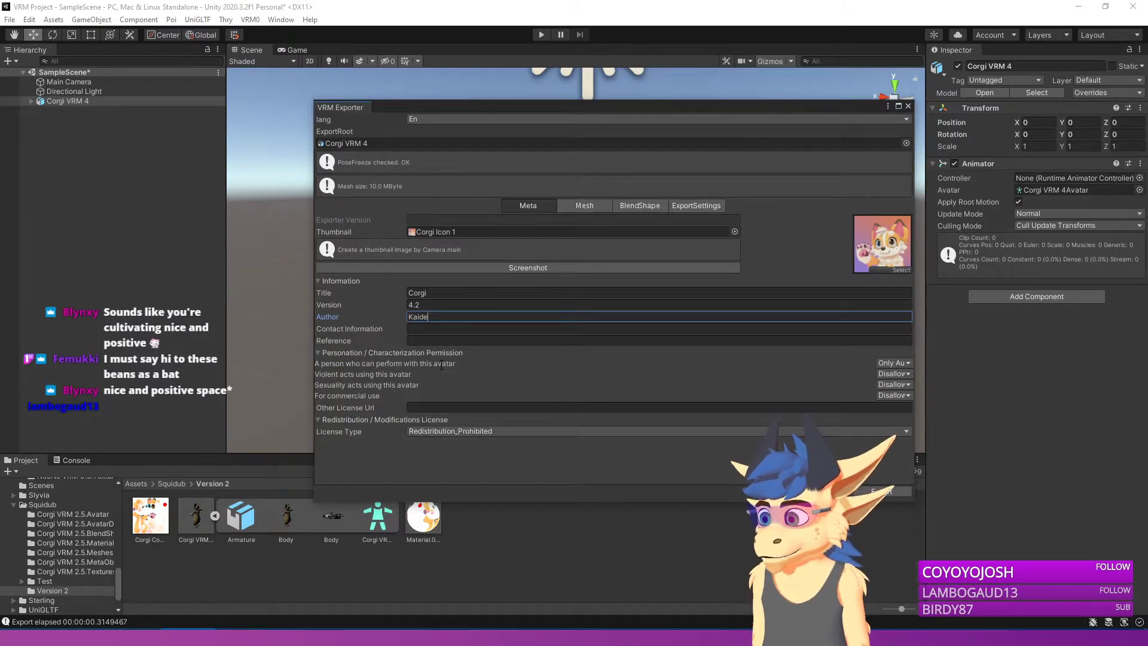
{"action": "type", "text": "art"}
{"action": "key", "text": "Tab"}
{"action": "key", "text": "Tab"}
{"action": "key", "text": "shift+Tab"}
{"action": "key", "text": "shift+Tab"}
{"action": "type", "text": "Pil"}
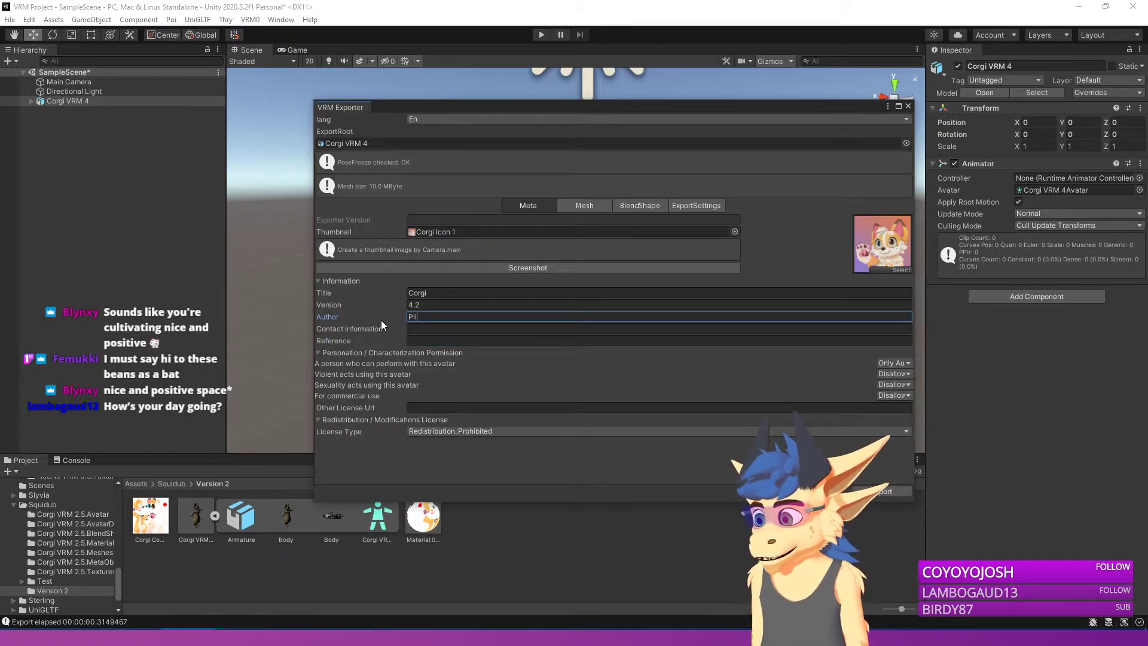
{"action": "type", "text": "low"}
{"action": "key", "text": "Tab"}
{"action": "key", "text": "Tab"}
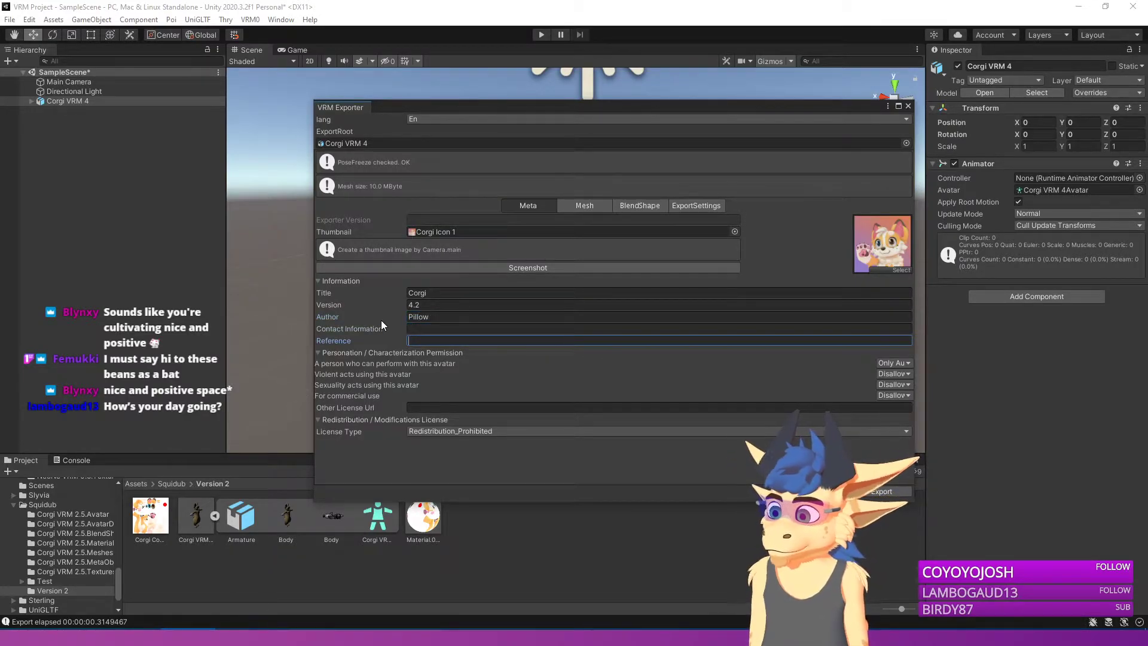
{"action": "type", "text": "Ported"}
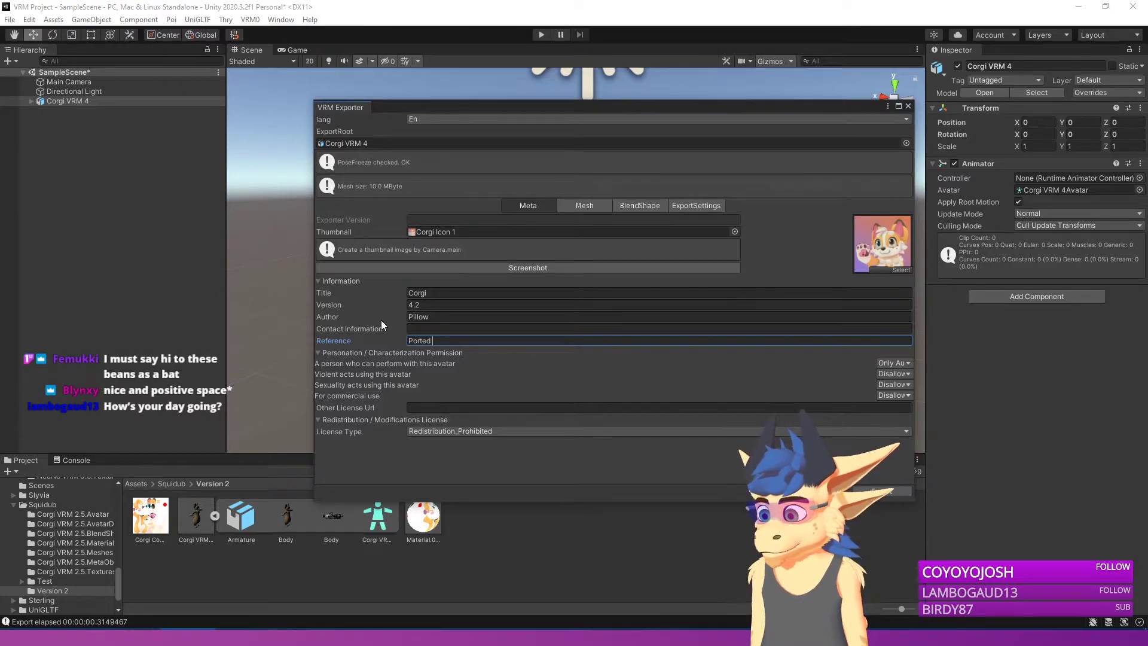
{"action": "type", "text": "By Kaide"}
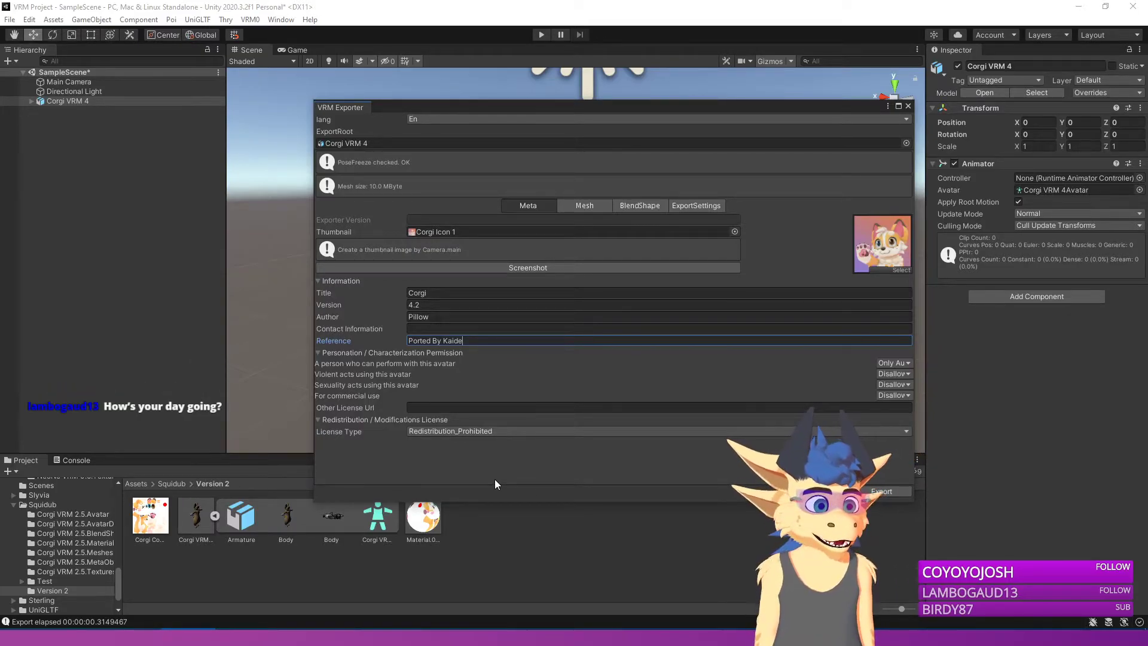
Step: Allow commercial use and set who can perform with the avatar to the explicitly licensed option
{"action": "left_click", "coordinate": [882, 396]}
{"action": "left_click", "coordinate": [905, 422]}
{"action": "left_click", "coordinate": [892, 363]}
{"action": "left_click", "coordinate": [897, 389]}
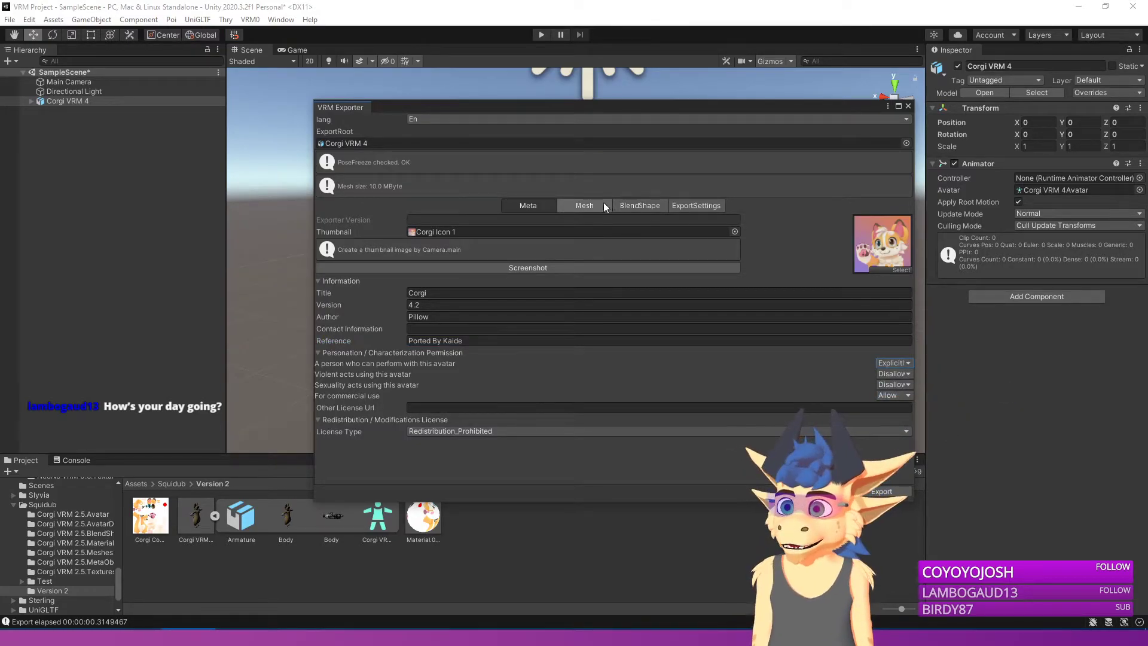
Step: Export the model as Corgi VRM 4.3.vrm into the Squidub rigging folder
{"action": "left_click", "coordinate": [696, 205]}
{"action": "mouse_move", "coordinate": [592, 109]}
{"action": "left_mouse_down"}
{"action": "mouse_move", "coordinate": [1105, 113]}
{"action": "mouse_move", "coordinate": [574, 101]}
{"action": "left_mouse_up"}
{"action": "left_click", "coordinate": [881, 481]}
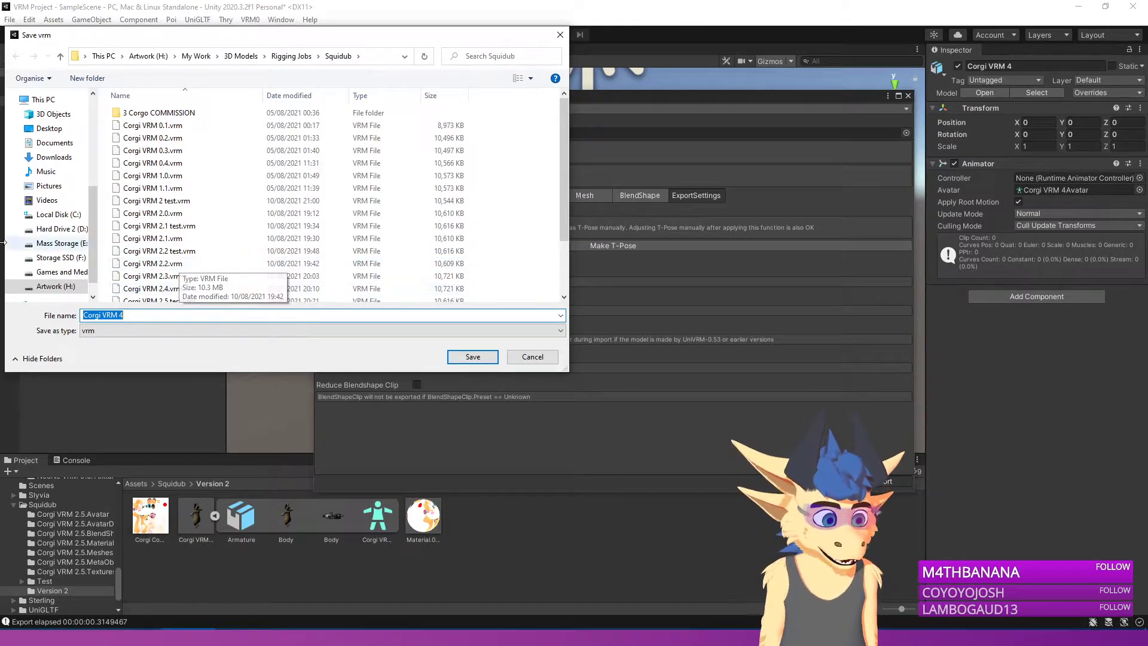
{"action": "scroll", "coordinate": [182, 292], "scroll_direction": "down", "scroll_amount": 3}
{"action": "left_click", "coordinate": [179, 295]}
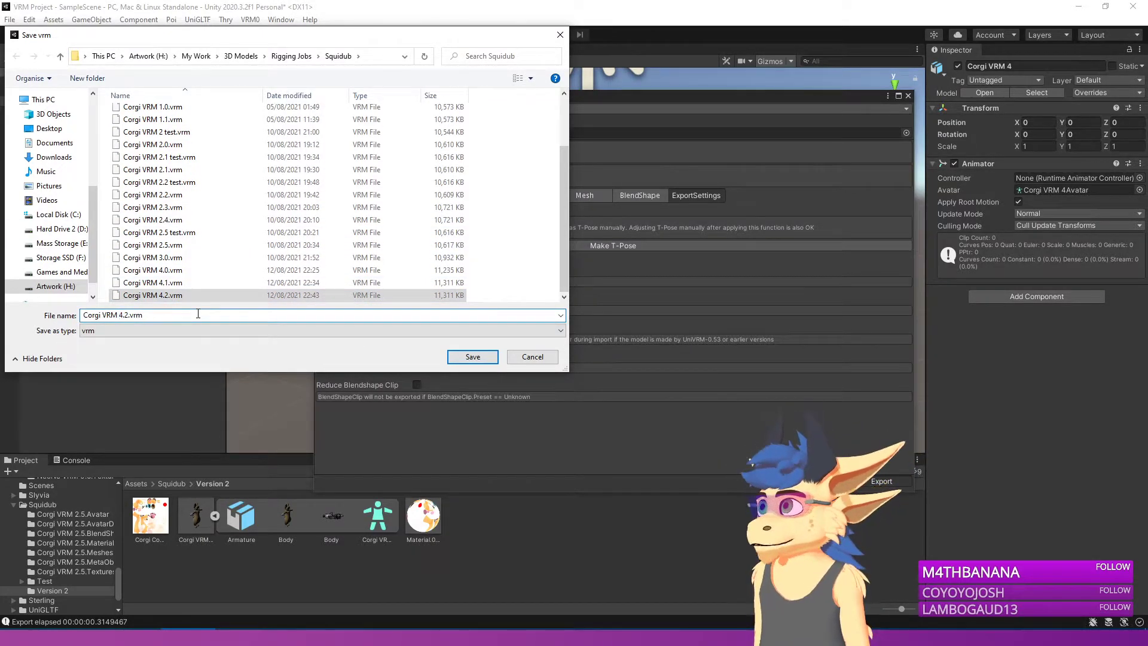
{"action": "key", "text": "BackSpace"}
{"action": "type", "text": "3"}
{"action": "key", "text": "Return"}
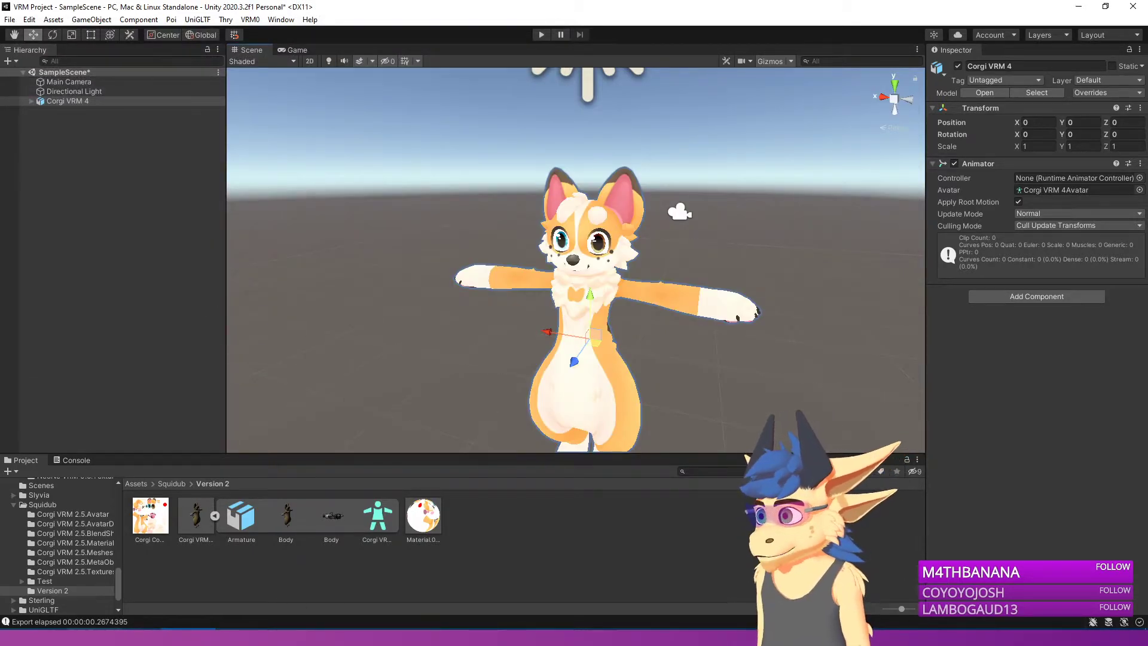
Step: Switch to VSeeFace, add Corgi VRM 4.3.vrm from the Squidub folder as an avatar, and load it for a wider view
{"action": "left_click", "coordinate": [188, 637]}
{"action": "left_click", "coordinate": [898, 148]}
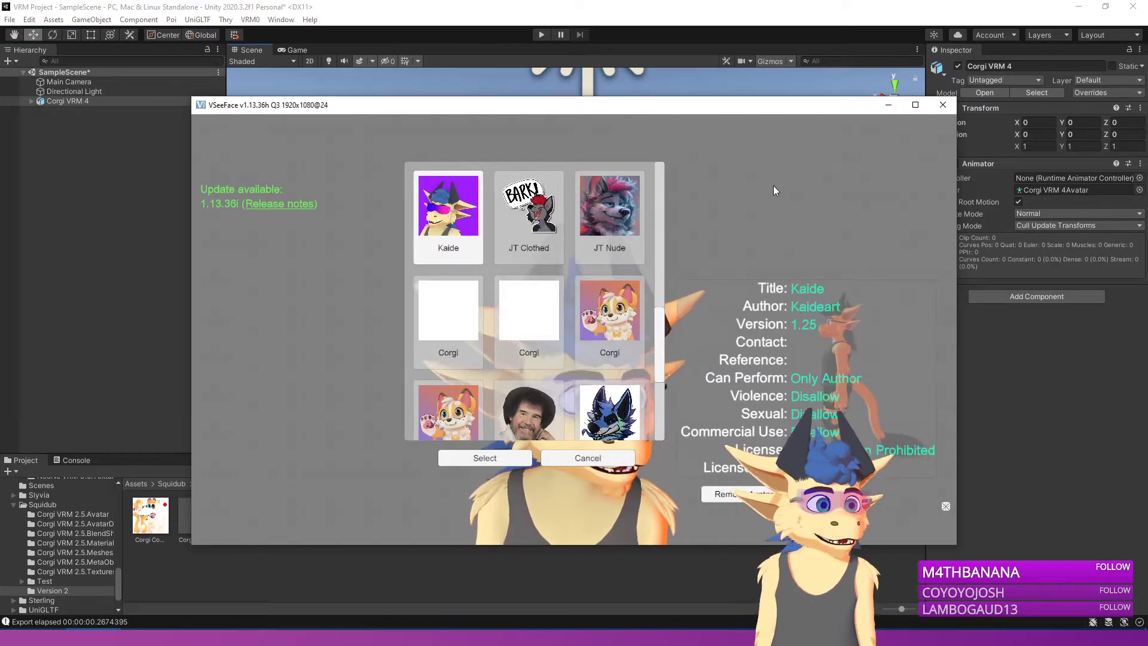
{"action": "scroll", "coordinate": [537, 300], "scroll_direction": "down", "scroll_amount": 5}
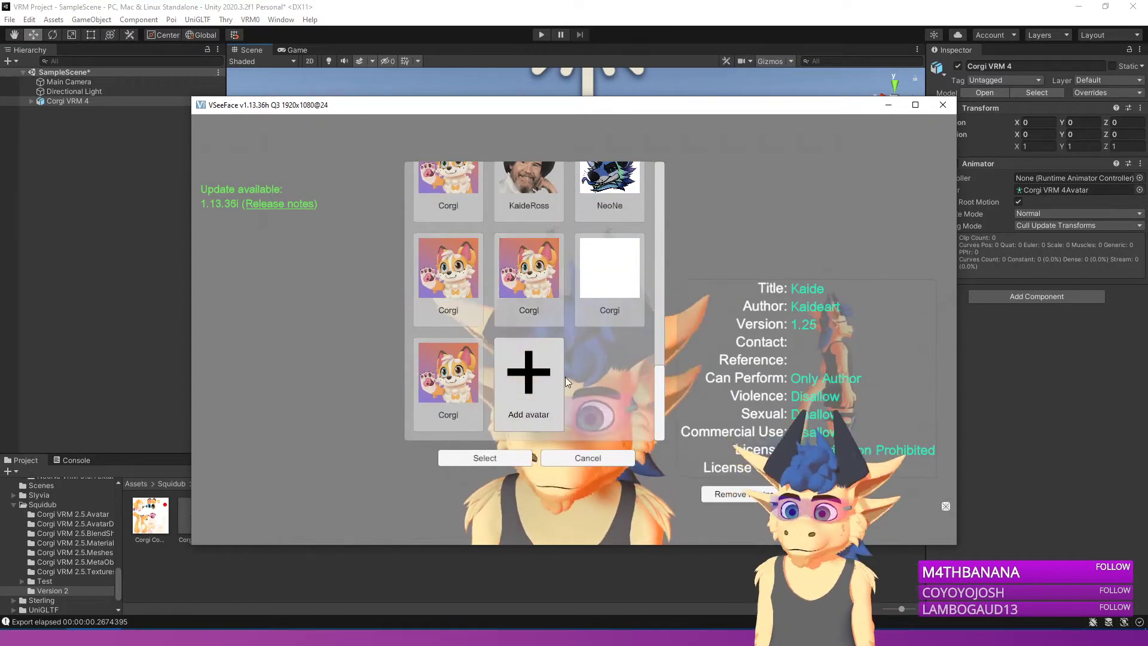
{"action": "left_click", "coordinate": [526, 389]}
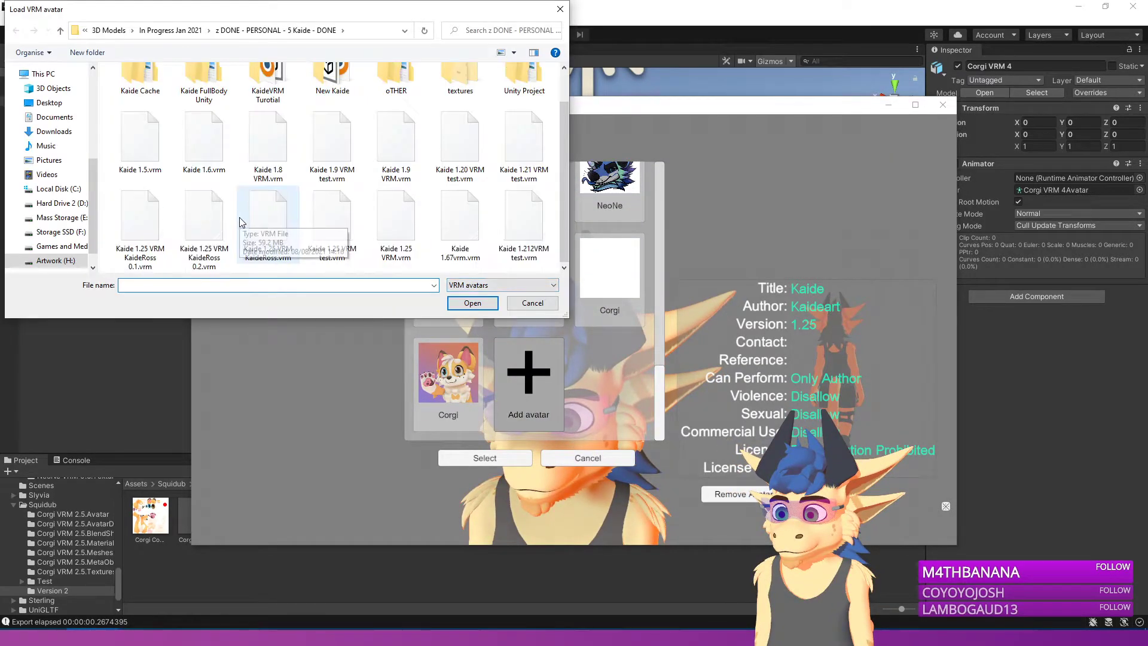
{"action": "scroll", "coordinate": [58, 177], "scroll_direction": "up", "scroll_amount": 4}
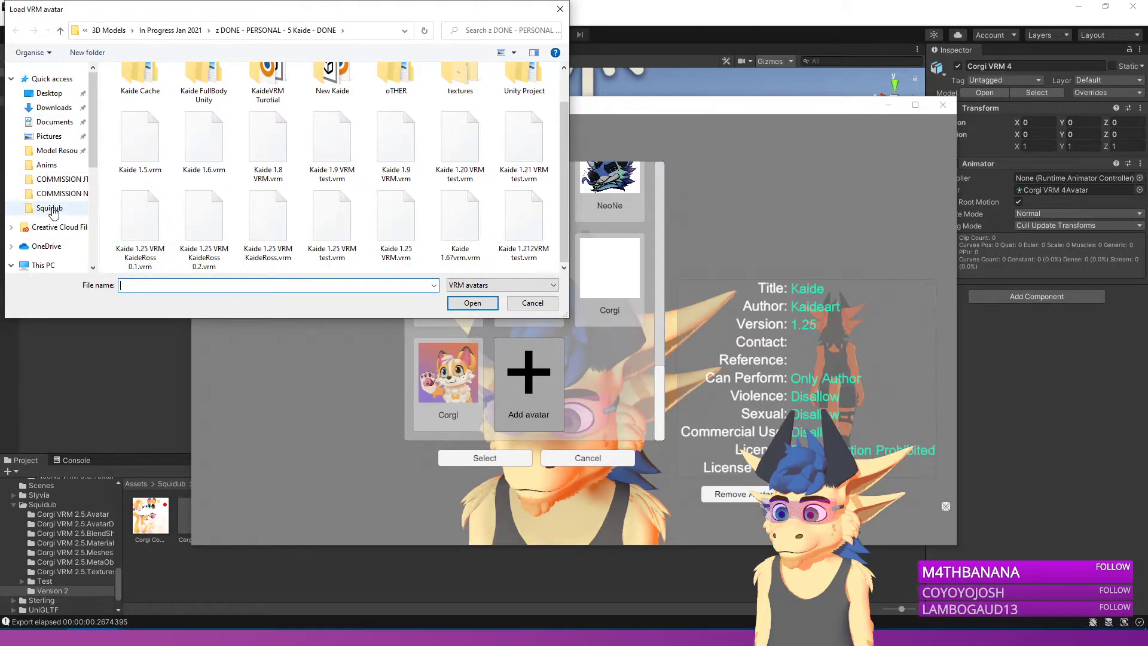
{"action": "left_click", "coordinate": [180, 263]}
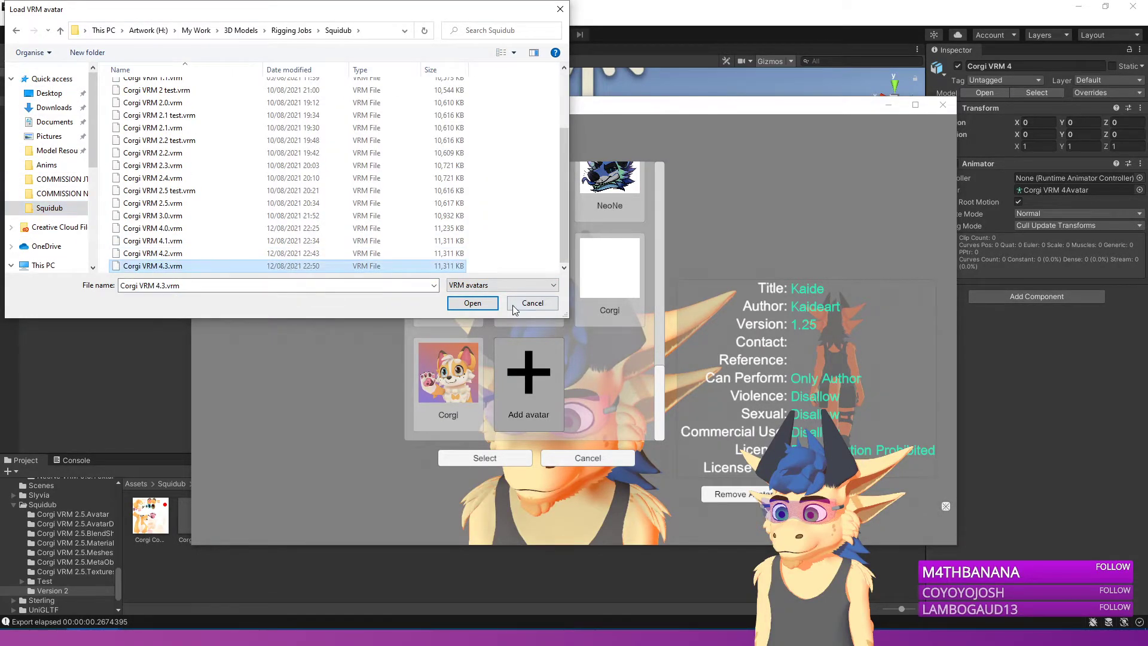
{"action": "left_click", "coordinate": [492, 305]}
{"action": "left_click", "coordinate": [541, 388]}
{"action": "left_click", "coordinate": [486, 458]}
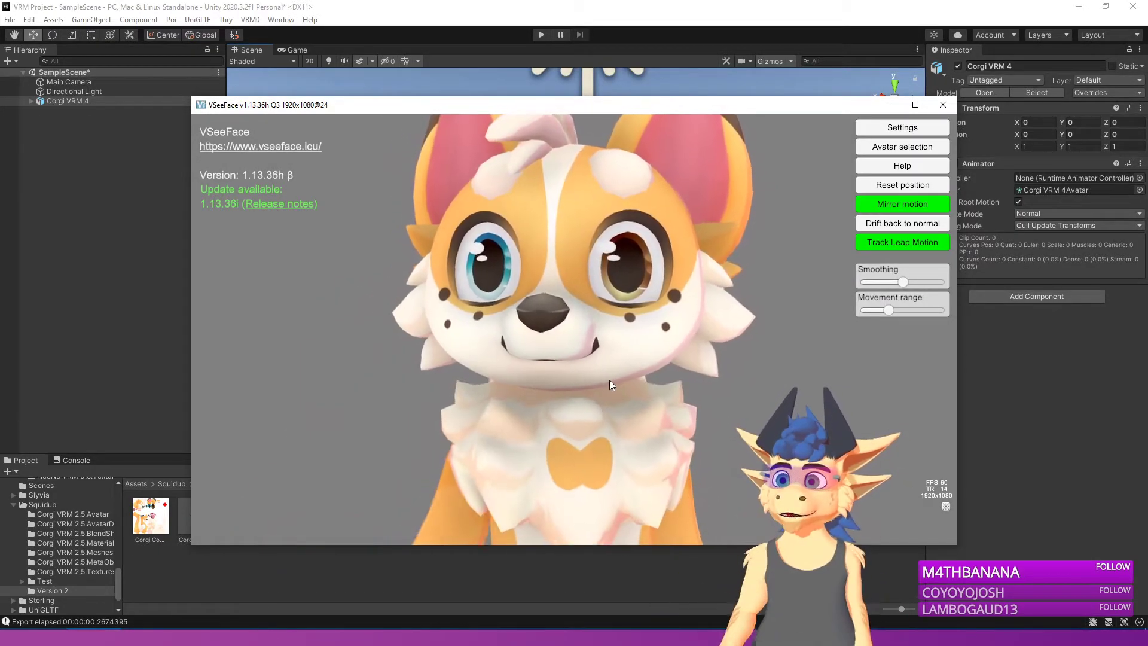
{"action": "scroll", "coordinate": [598, 400], "scroll_direction": "down", "scroll_amount": 6, "text": "alt"}
{"action": "middle_click_drag", "start_coordinate": [598, 400], "coordinate": [590, 377], "text": "alt"}
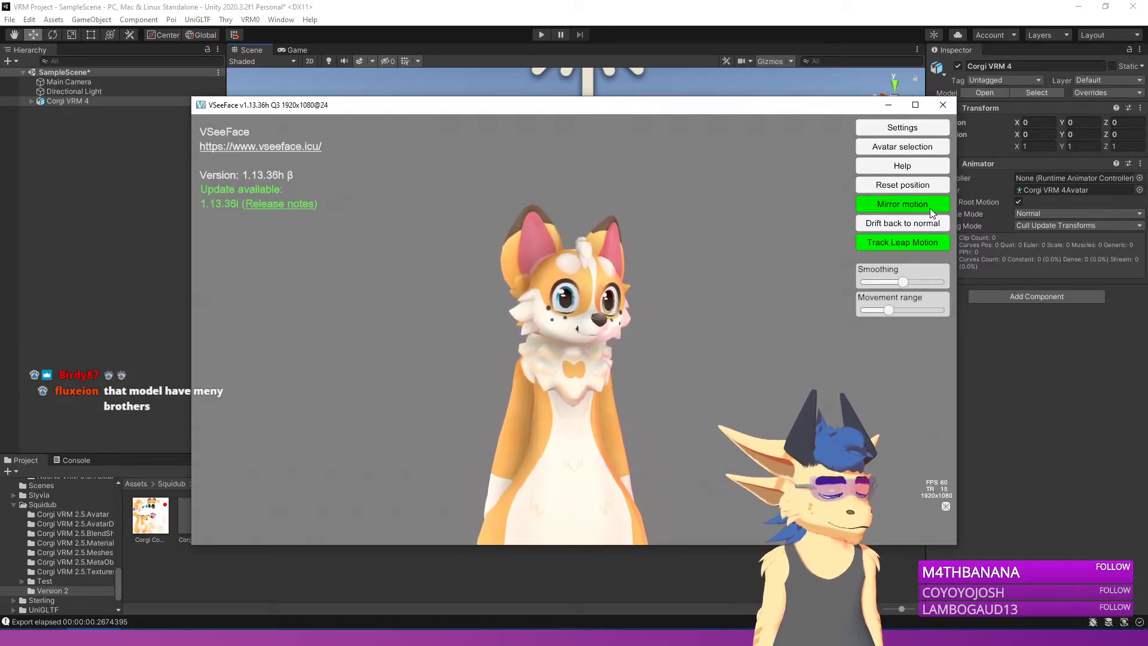
Step: Load the KaideRoss avatar in place of the corgi
{"action": "left_click", "coordinate": [915, 149]}
{"action": "scroll", "coordinate": [576, 380], "scroll_direction": "up", "scroll_amount": 5}
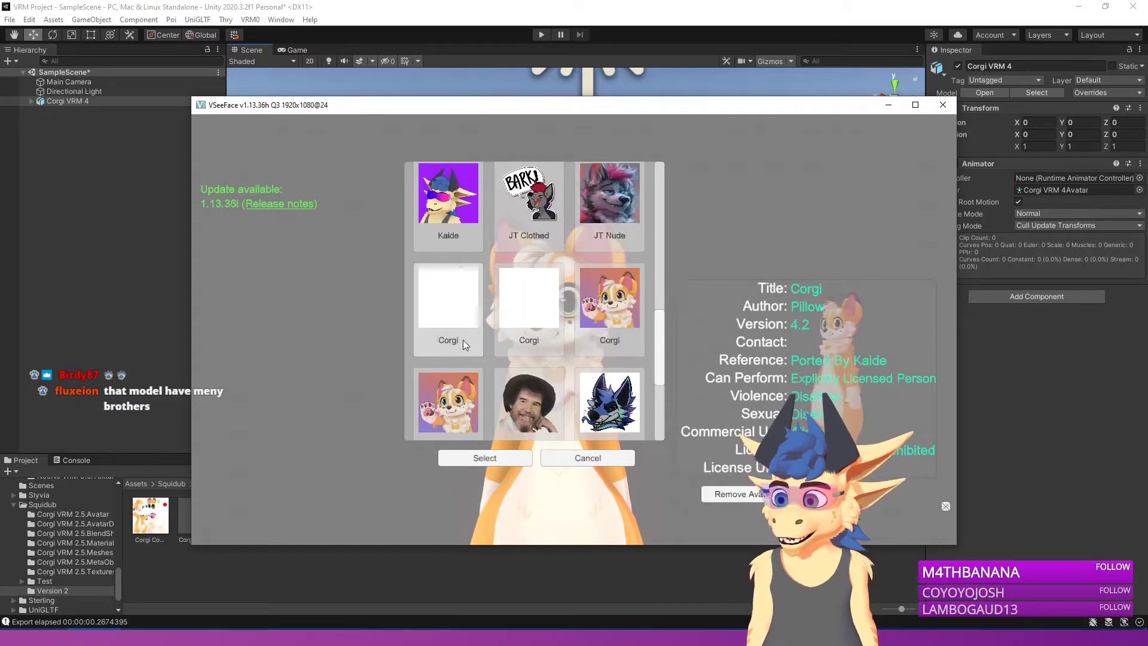
{"action": "scroll", "coordinate": [588, 322], "scroll_direction": "down", "scroll_amount": 4}
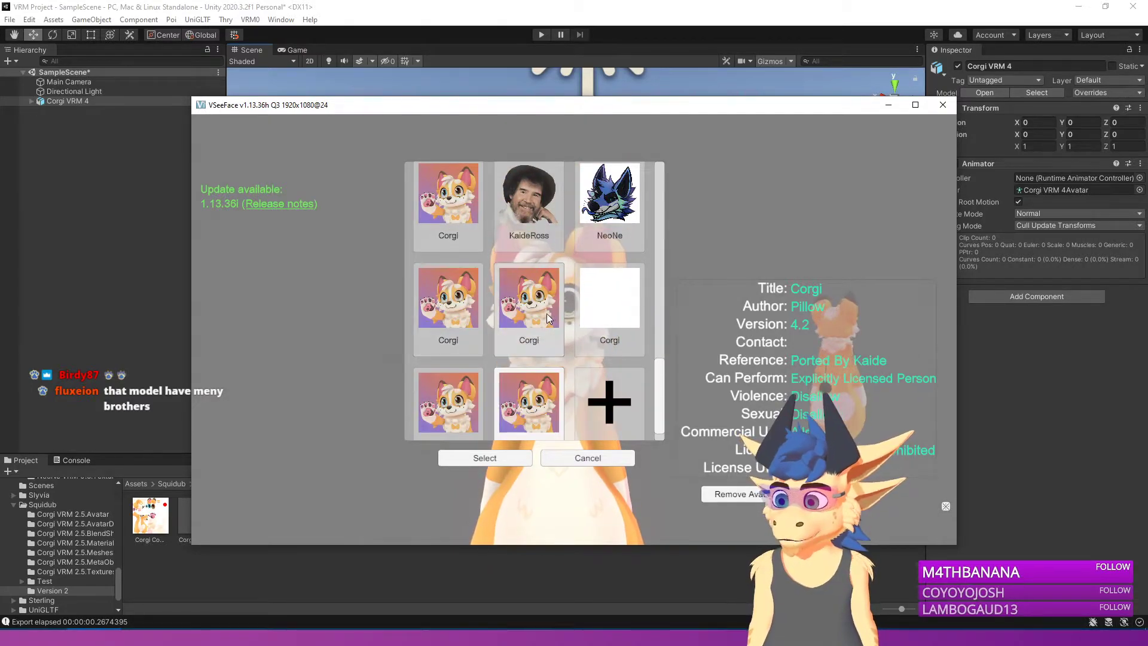
{"action": "scroll", "coordinate": [544, 318], "scroll_direction": "down", "scroll_amount": 1}
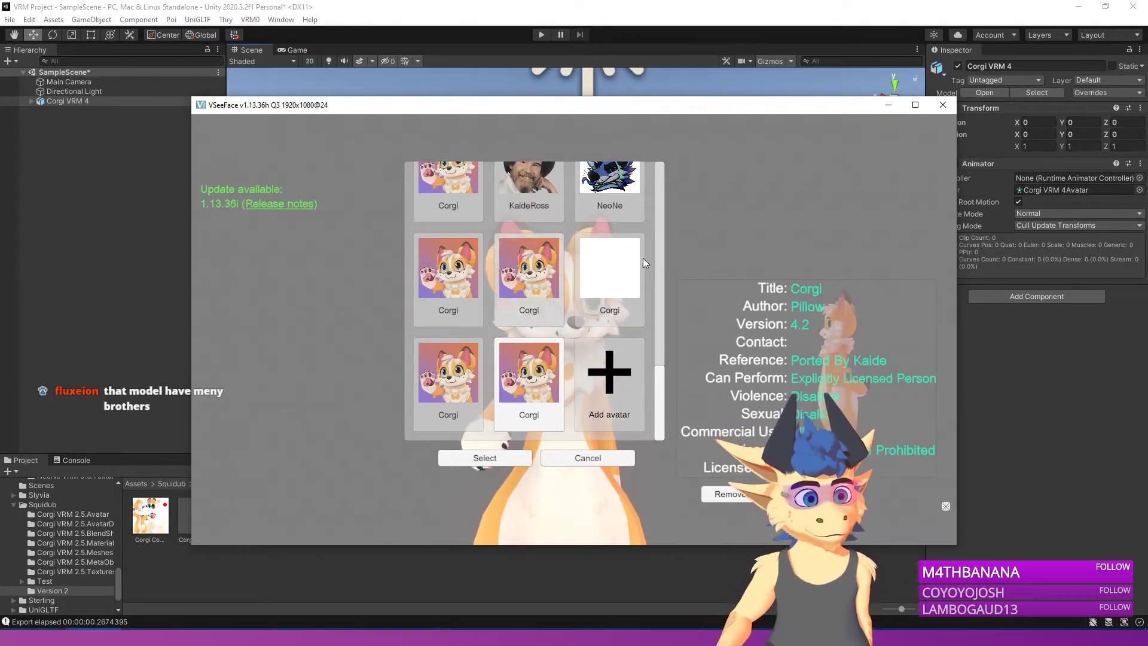
{"action": "scroll", "coordinate": [533, 303], "scroll_direction": "up", "scroll_amount": 2}
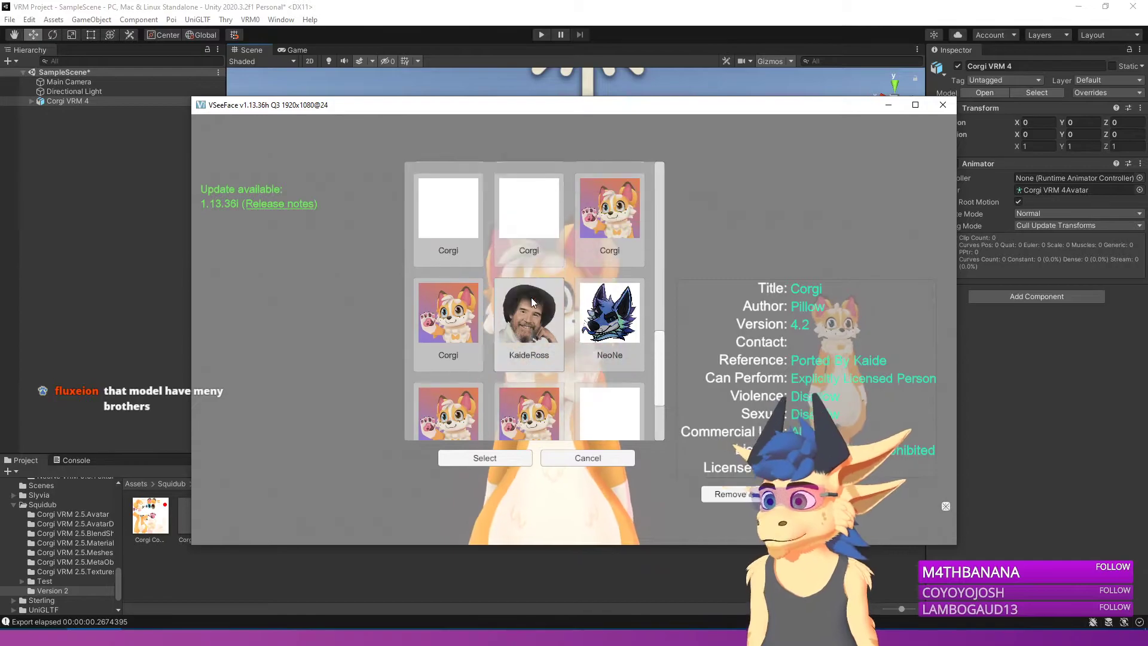
{"action": "left_click", "coordinate": [478, 461]}
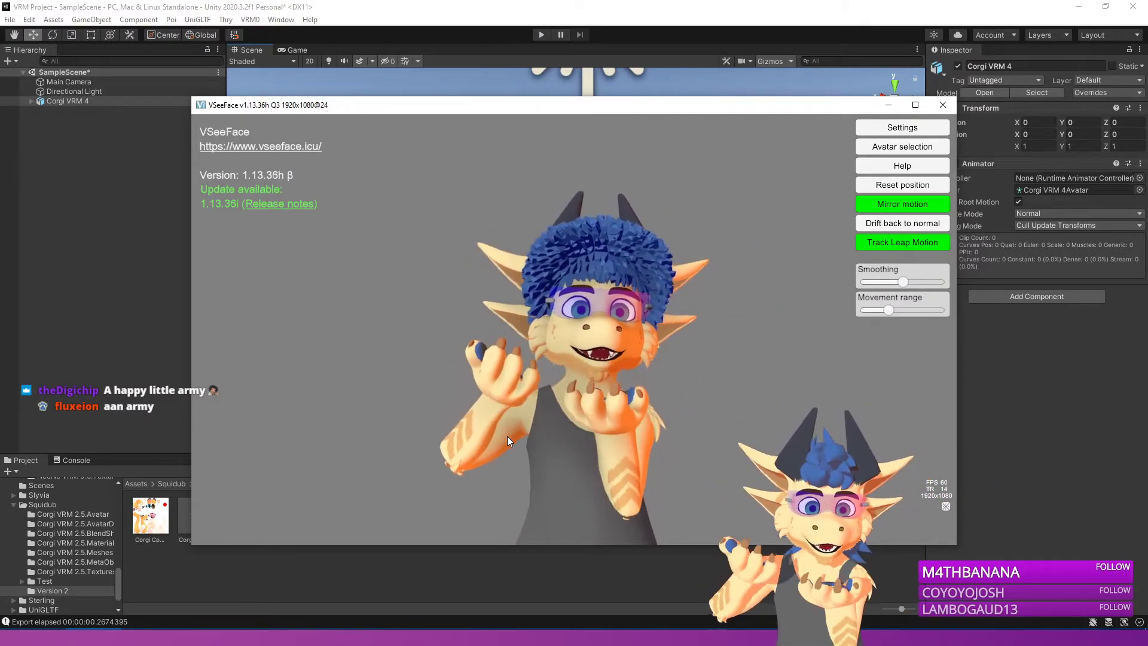
Step: Switch the active avatar back to Kaide
{"action": "left_click", "coordinate": [902, 147]}
{"action": "scroll", "coordinate": [422, 336], "scroll_direction": "up", "scroll_amount": 3}
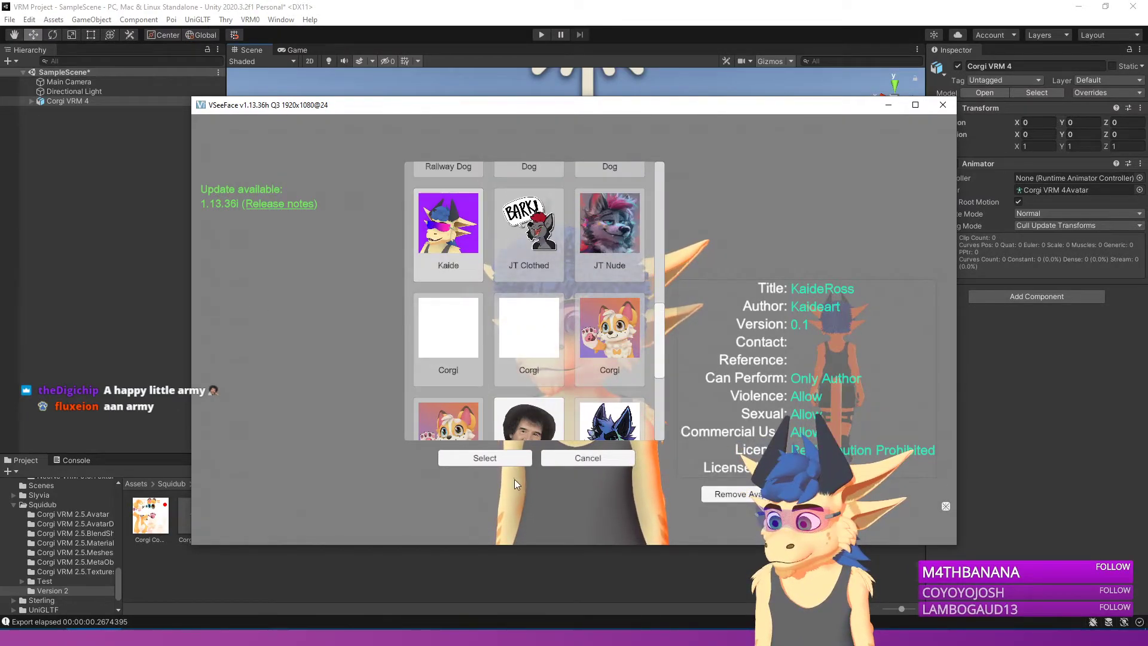
{"action": "left_click", "coordinate": [510, 462]}
Step: Return to Unity and delete the Corgi VRM 4 model from the scene
{"action": "left_click", "coordinate": [888, 106]}
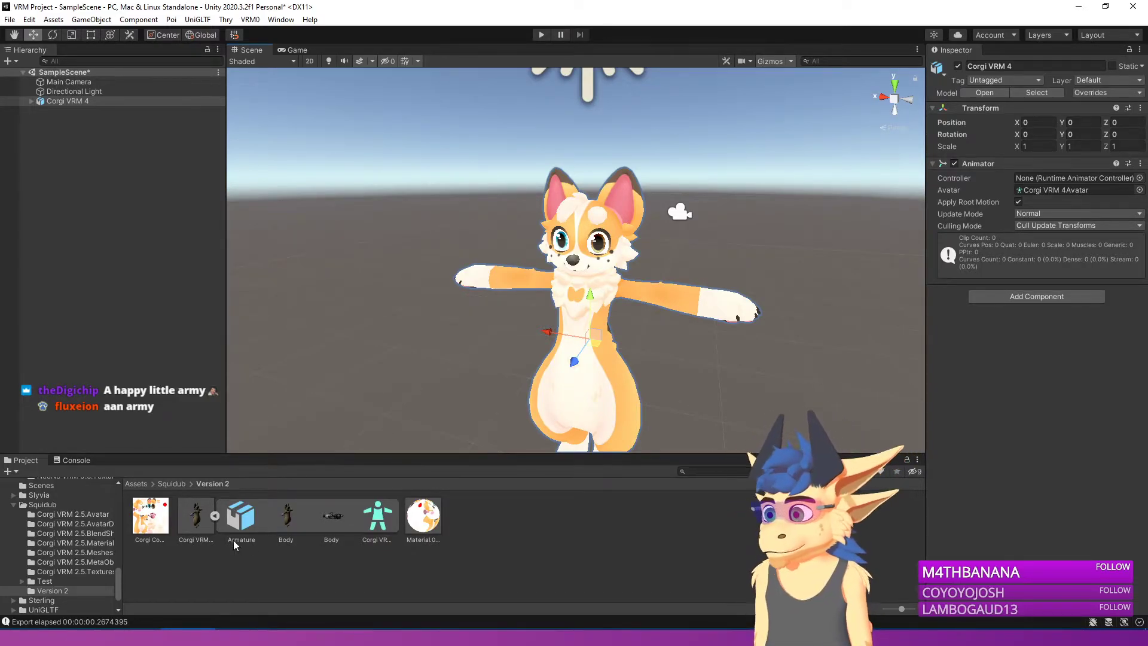
{"action": "scroll", "coordinate": [571, 311], "scroll_direction": "down", "scroll_amount": 5}
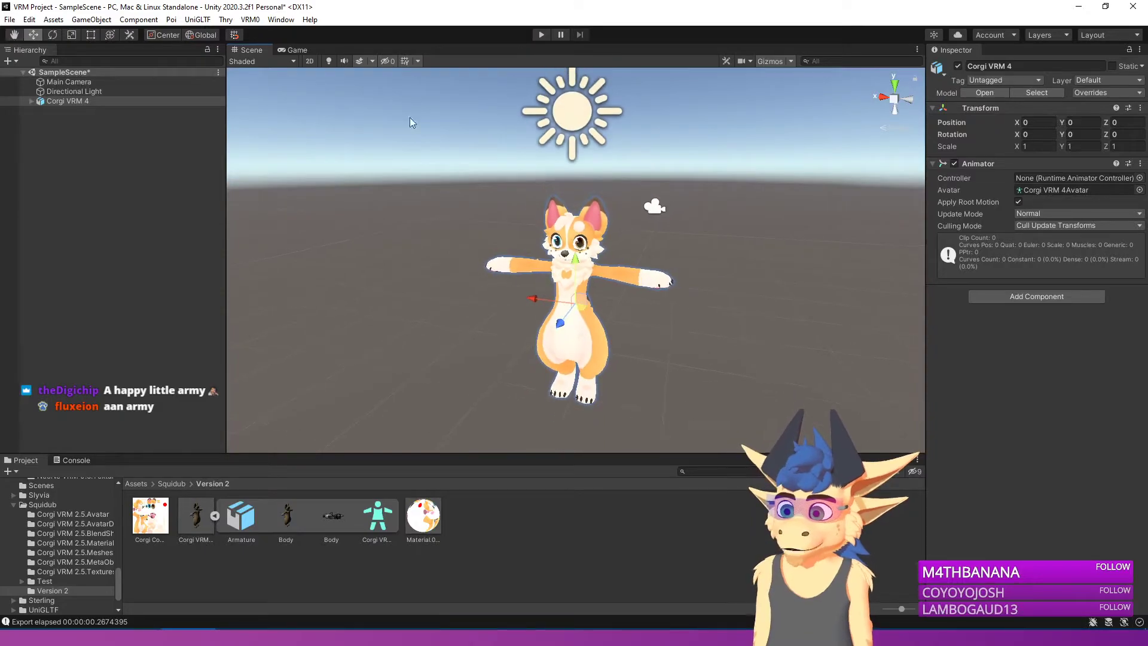
{"action": "left_click", "coordinate": [550, 314]}
{"action": "left_click", "coordinate": [568, 308]}
{"action": "key", "text": "Delete"}
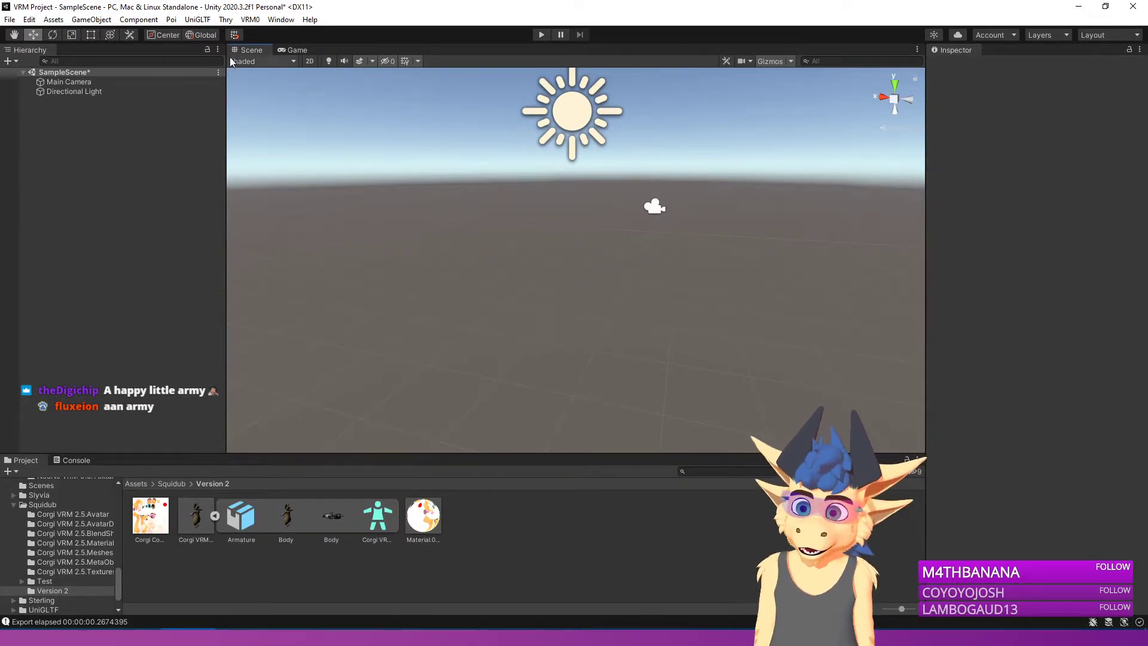
Step: Import Corgi VRM 4.3.vrm and save its prefab in the project's Squidub/Version 2 folder
{"action": "left_click", "coordinate": [249, 20]}
{"action": "left_click", "coordinate": [290, 44]}
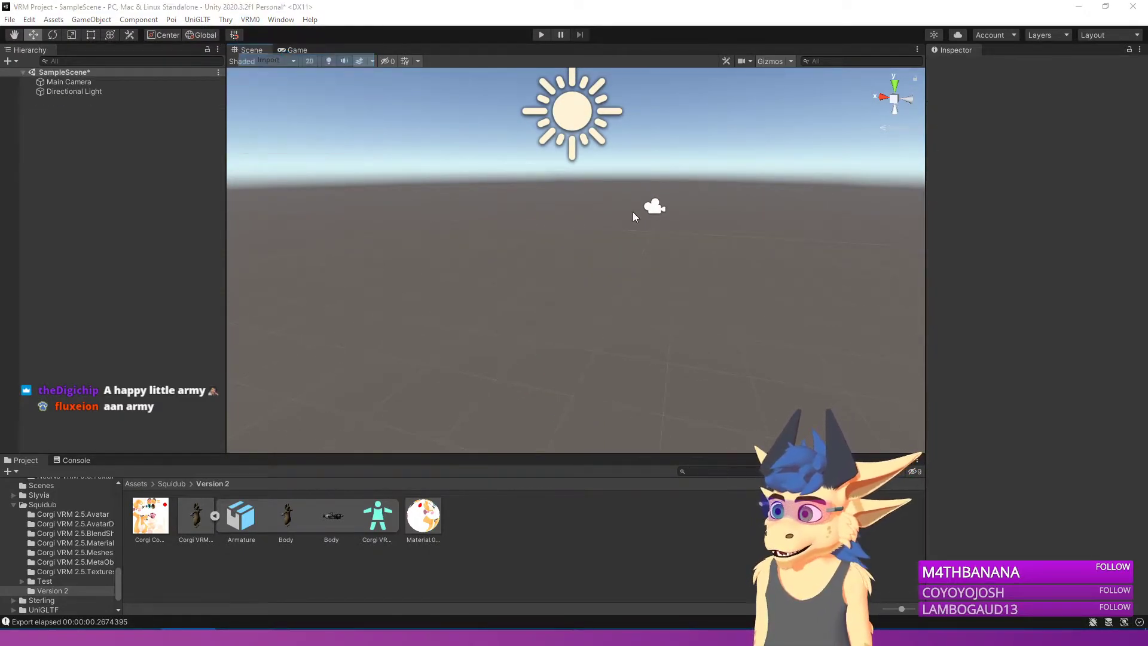
{"action": "left_click", "coordinate": [227, 318]}
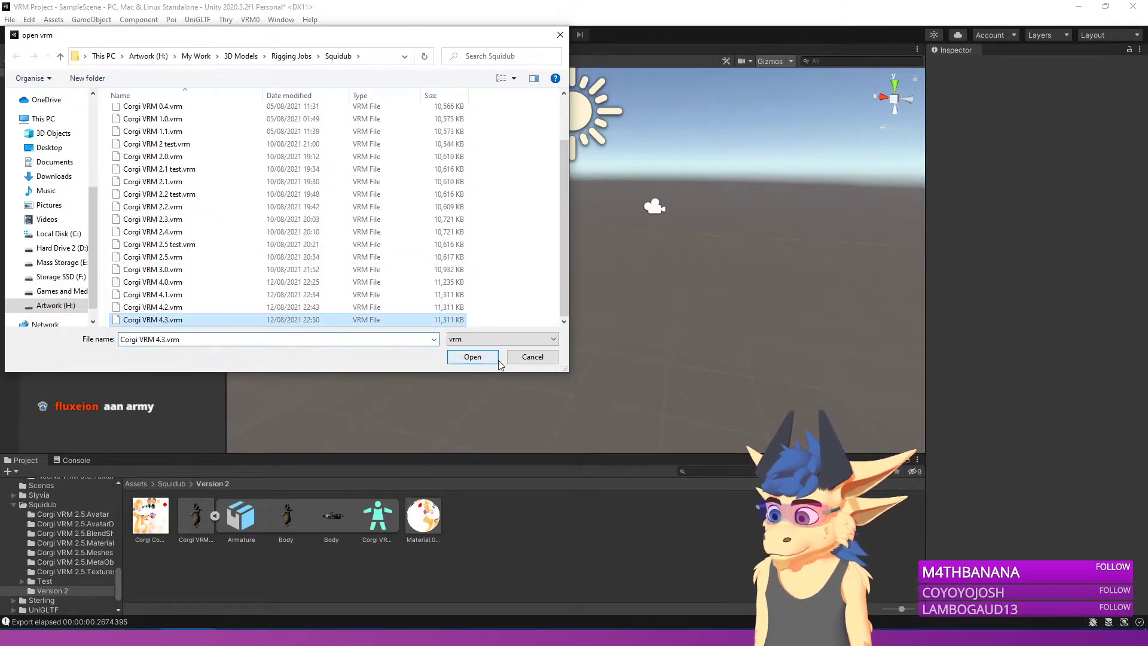
{"action": "left_click", "coordinate": [476, 359]}
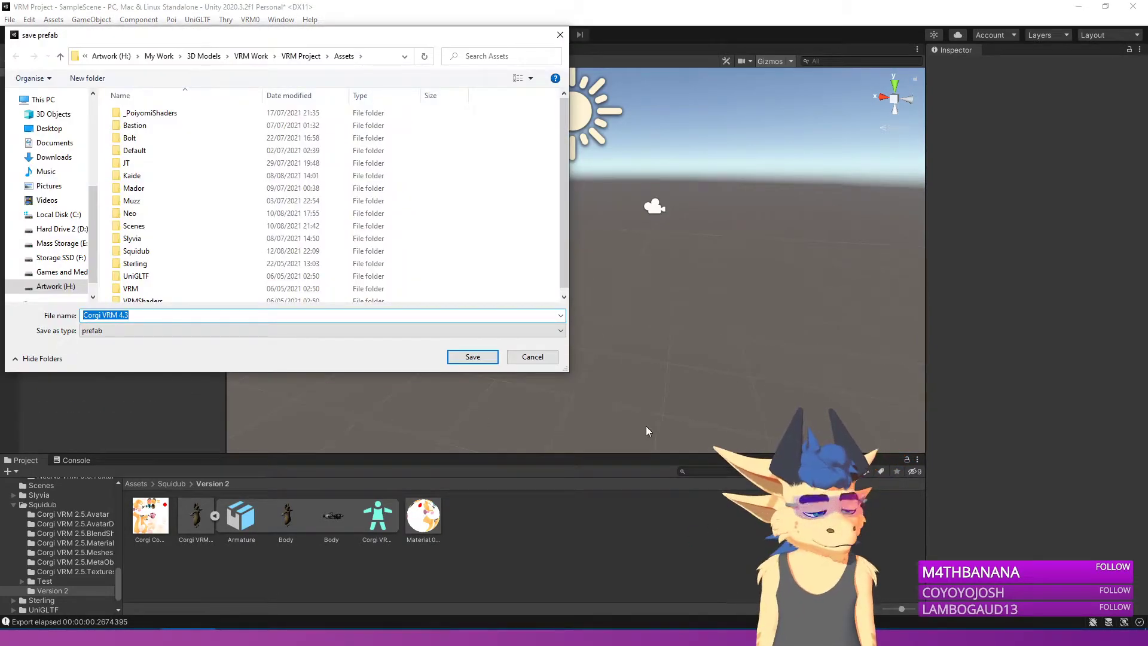
{"action": "double_click", "coordinate": [137, 251]}
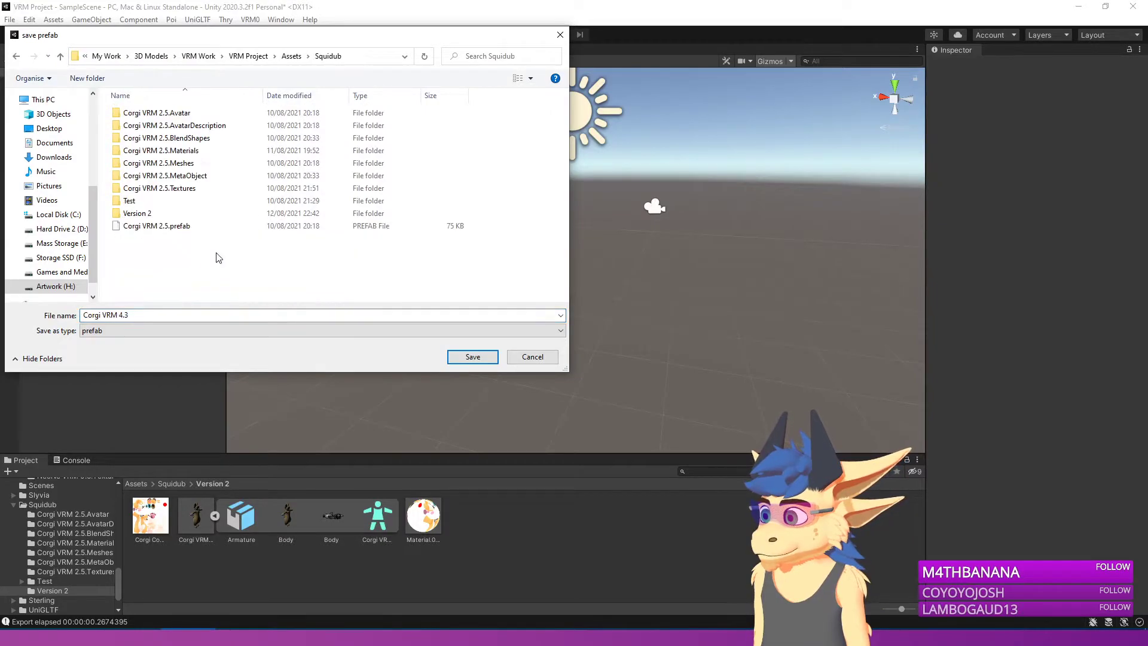
{"action": "double_click", "coordinate": [144, 211]}
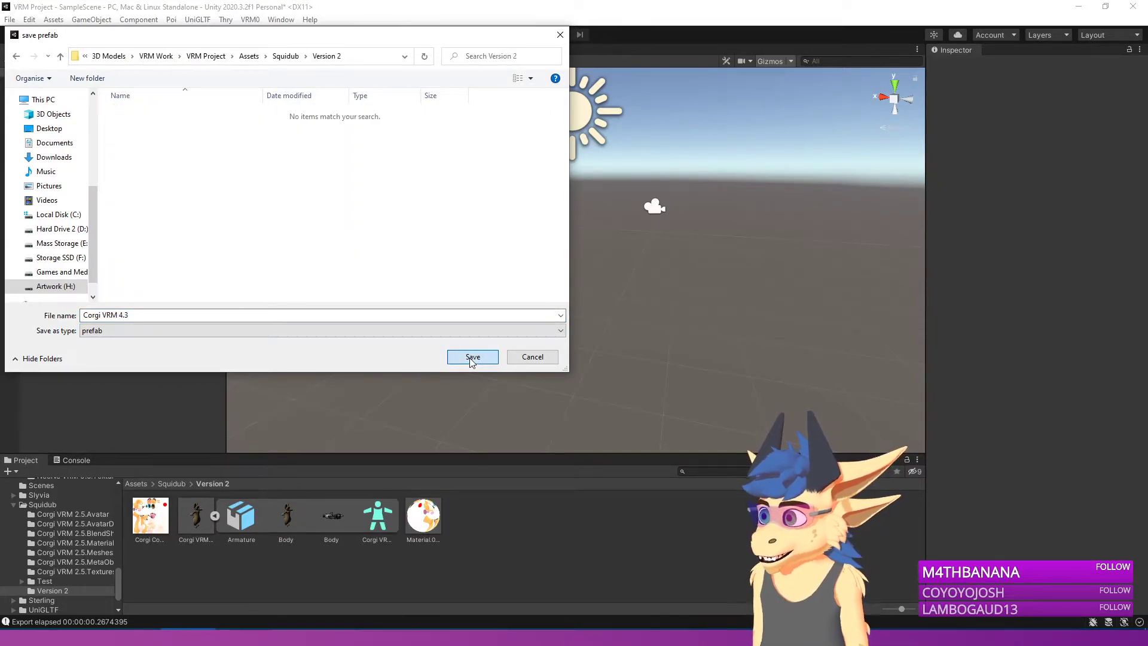
{"action": "left_click", "coordinate": [472, 357]}
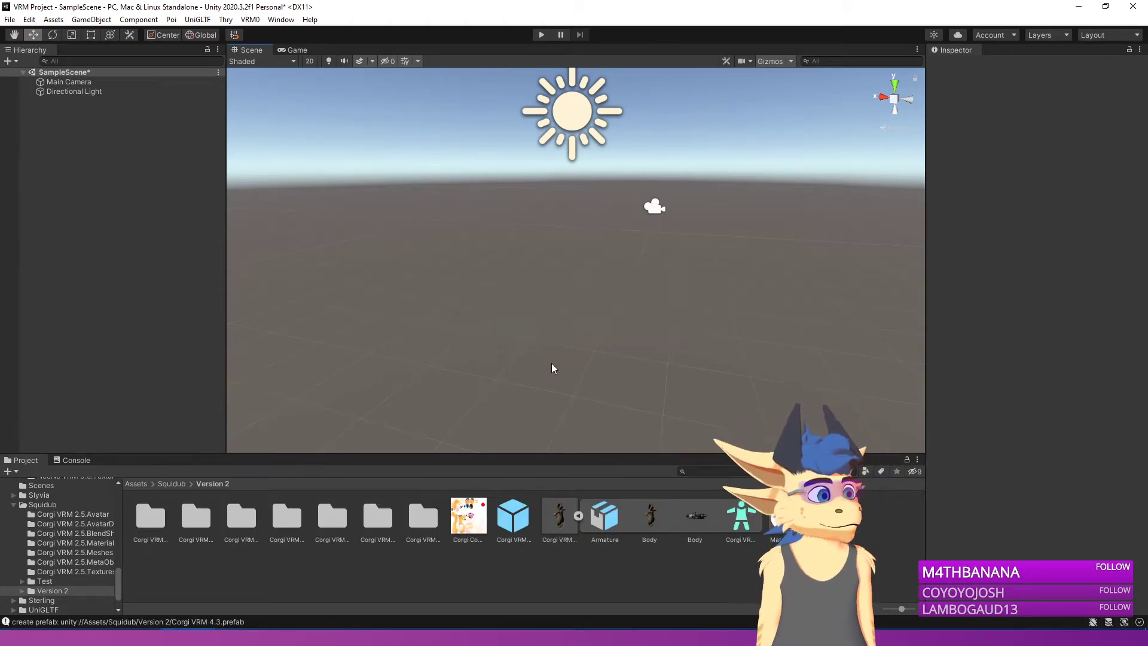
Step: Place the imported Corgi VRM 4.3 prefab in the scene
{"action": "left_click_drag", "start_coordinate": [514, 516], "coordinate": [210, 335]}
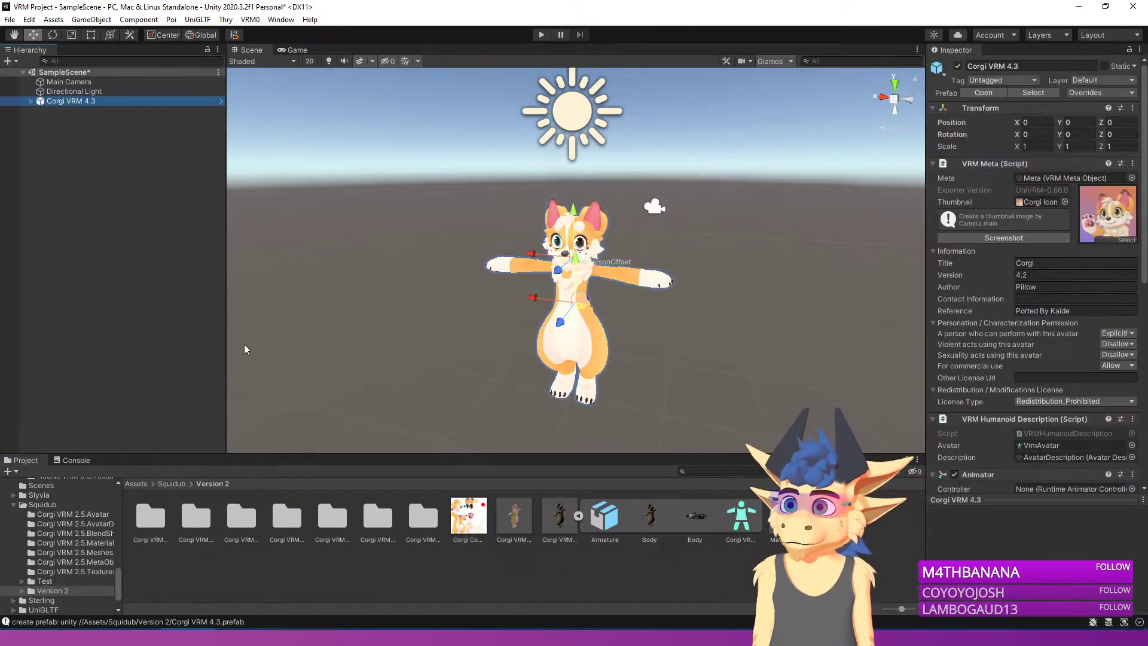
{"action": "scroll", "coordinate": [647, 215], "scroll_direction": "up", "scroll_amount": 5}
{"action": "left_click_drag", "start_coordinate": [628, 210], "coordinate": [754, 220]}
{"action": "scroll", "coordinate": [750, 227], "scroll_direction": "up", "scroll_amount": 5}
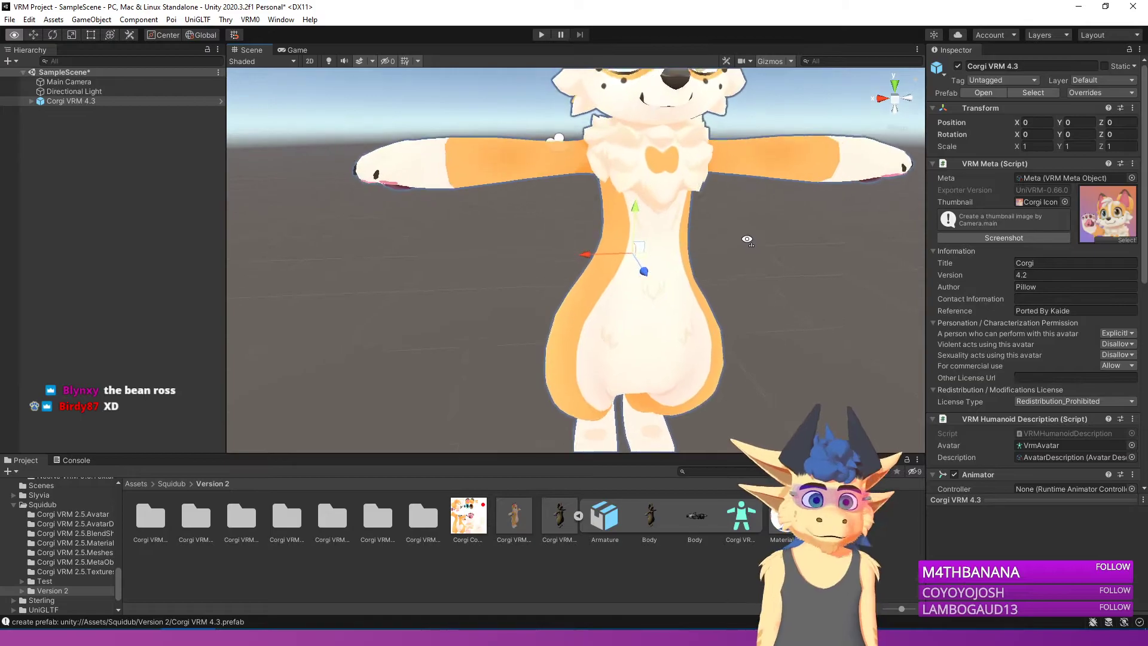
Step: Inspect the imported corgi model's body and face from several angles and distances in the scene
{"action": "scroll", "coordinate": [747, 233], "scroll_direction": "down", "scroll_amount": 4}
{"action": "left_click_drag", "start_coordinate": [711, 230], "coordinate": [666, 224], "text": "alt"}
{"action": "right_click_drag", "start_coordinate": [665, 224], "coordinate": [651, 227]}
{"action": "key", "text": "w"}
{"action": "key", "text": "s"}
{"action": "key", "text": "w"}
{"action": "key", "text": "s"}
{"action": "key", "text": "w"}
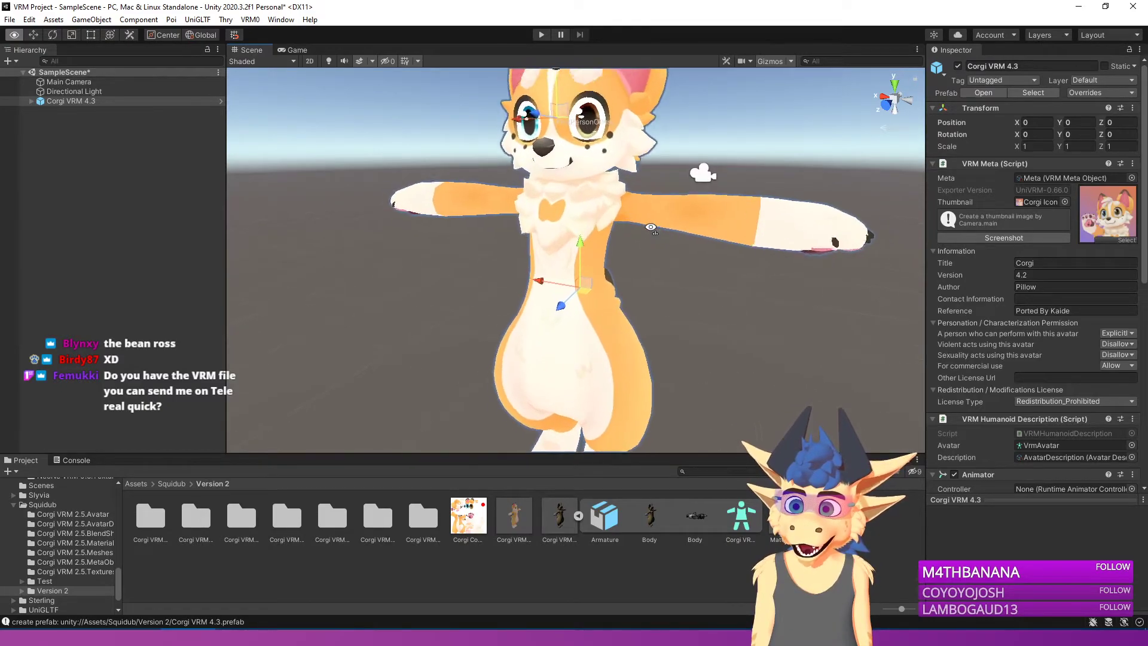
{"action": "key", "text": "s"}
{"action": "right_click_drag", "start_coordinate": [650, 228], "coordinate": [645, 221]}
{"action": "key", "text": "d"}
{"action": "key", "text": "a"}
{"action": "key", "text": "s"}
{"action": "key", "text": "w"}
{"action": "key", "text": "s"}
{"action": "scroll", "coordinate": [986, 335], "scroll_direction": "down", "scroll_amount": 10}
{"action": "scroll", "coordinate": [1052, 381], "scroll_direction": "up", "scroll_amount": 10}
Step: Open the Blend Shape Avatar used by the model's VRM Blend Shape Proxy and enlarge its preview
{"action": "scroll", "coordinate": [1016, 311], "scroll_direction": "down", "scroll_amount": 6}
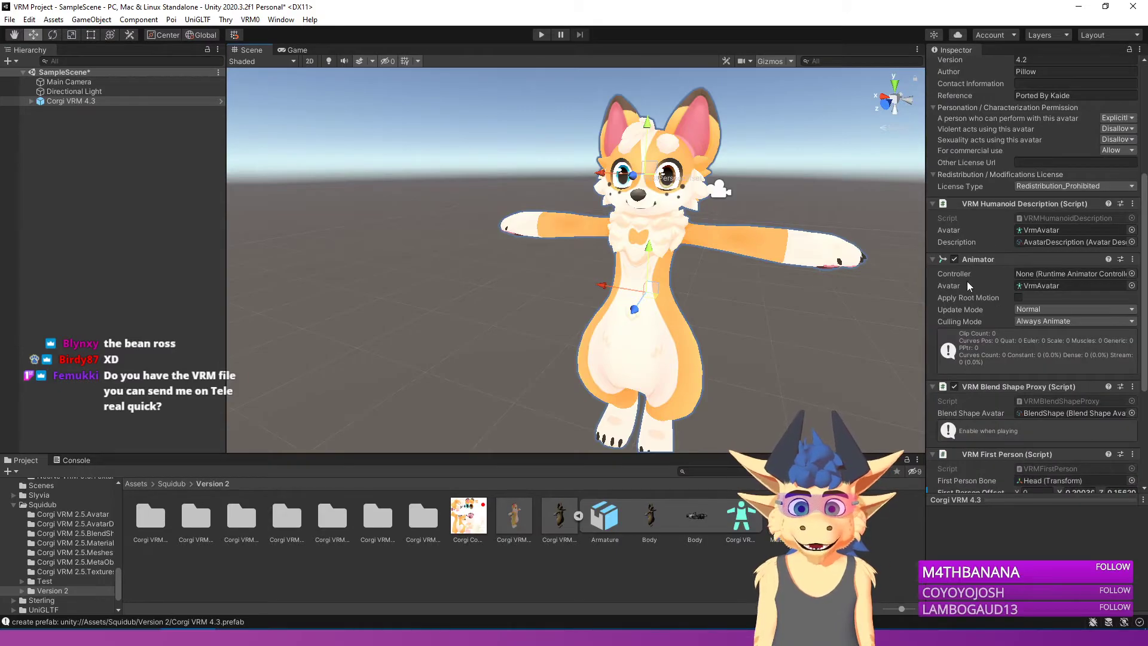
{"action": "double_click", "coordinate": [1049, 412]}
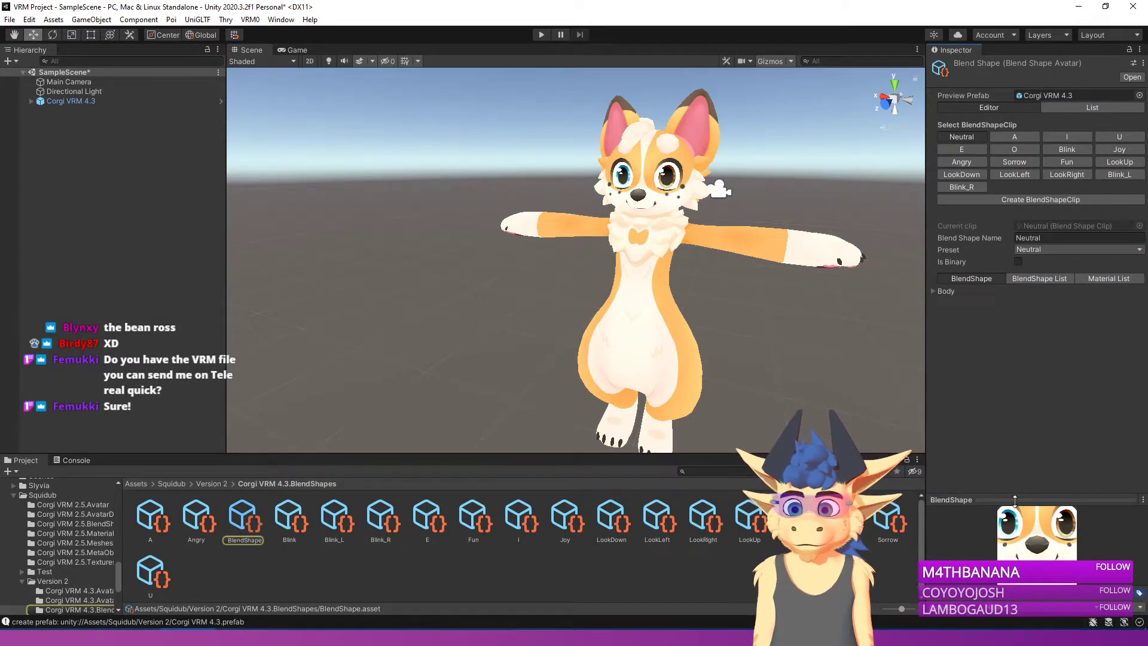
{"action": "left_click_drag", "start_coordinate": [1014, 500], "coordinate": [1014, 322]}
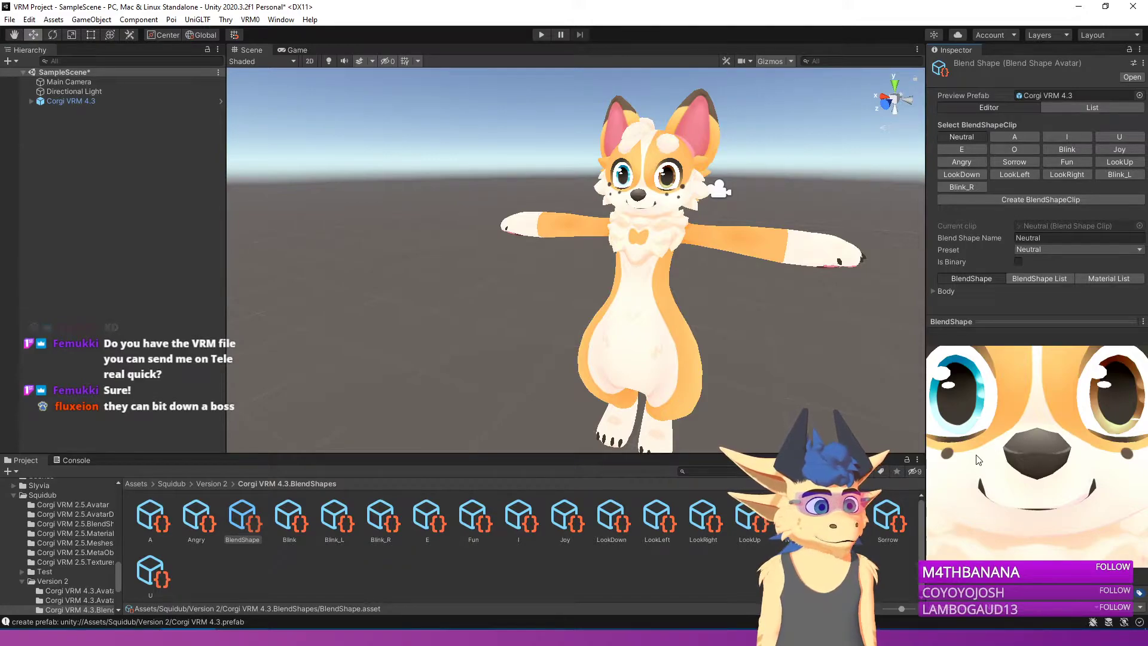
Step: Examine the corgi's eyes and face up close in the blend shape preview
{"action": "scroll", "coordinate": [978, 459], "scroll_direction": "up", "scroll_amount": 6}
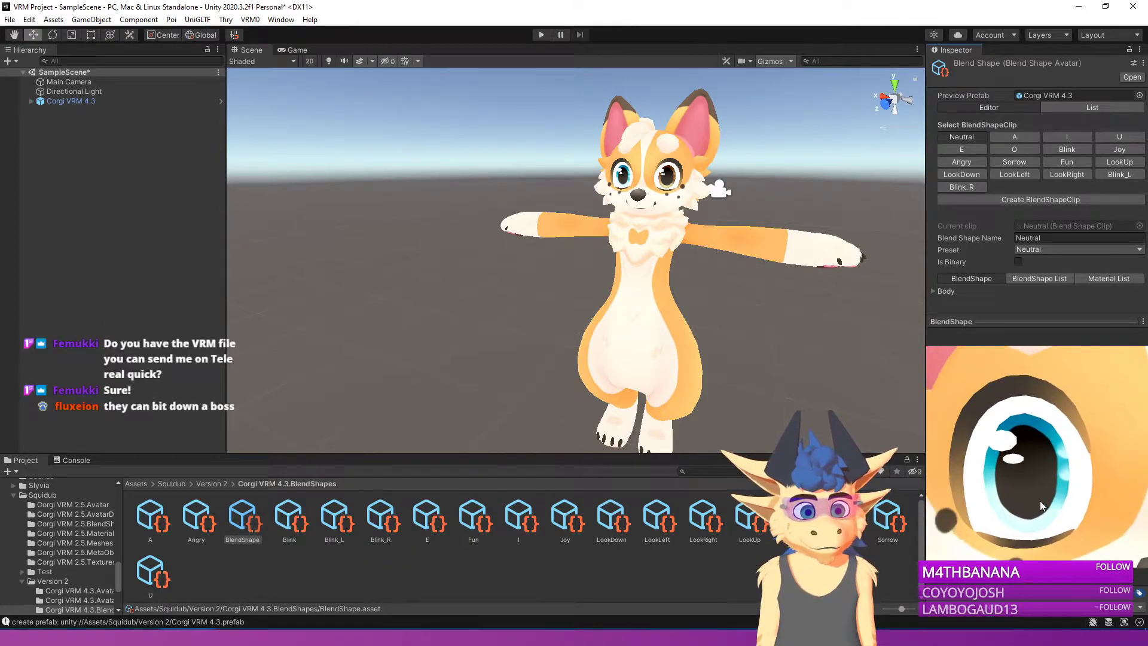
{"action": "scroll", "coordinate": [1042, 486], "scroll_direction": "up", "scroll_amount": 2}
{"action": "scroll", "coordinate": [1045, 486], "scroll_direction": "up", "scroll_amount": 1}
{"action": "scroll", "coordinate": [1045, 486], "scroll_direction": "down", "scroll_amount": 2}
{"action": "scroll", "coordinate": [1045, 486], "scroll_direction": "up", "scroll_amount": 3}
{"action": "scroll", "coordinate": [1044, 486], "scroll_direction": "down", "scroll_amount": 1}
{"action": "scroll", "coordinate": [1044, 486], "scroll_direction": "up", "scroll_amount": 3}
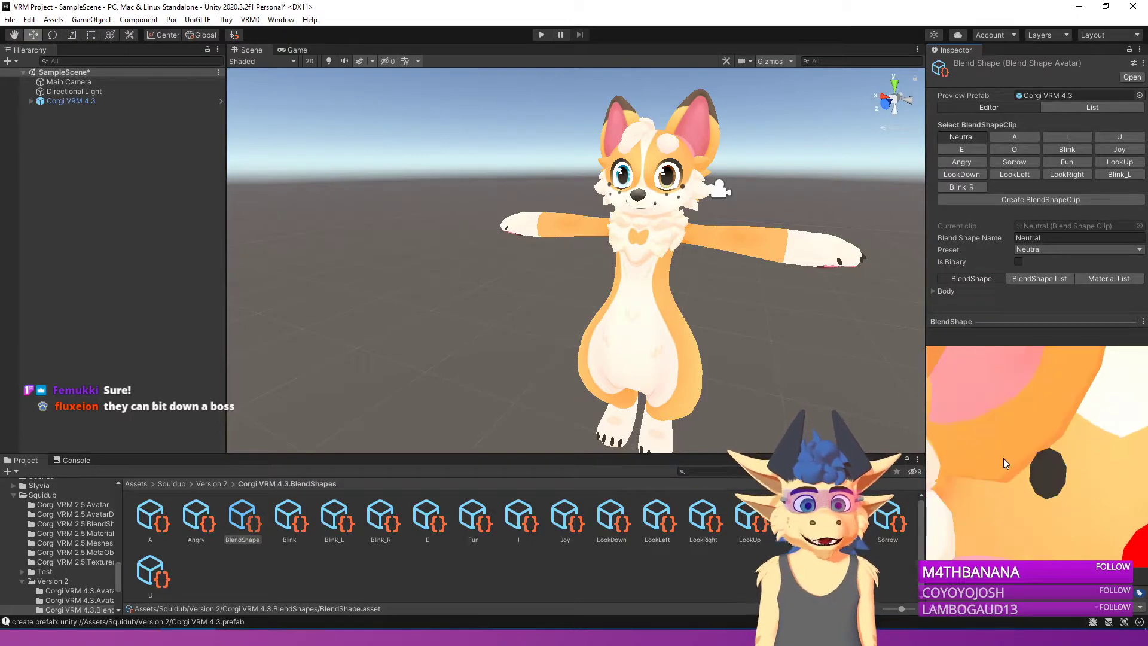
{"action": "scroll", "coordinate": [1003, 458], "scroll_direction": "down", "scroll_amount": 2}
{"action": "scroll", "coordinate": [1003, 457], "scroll_direction": "down", "scroll_amount": 2}
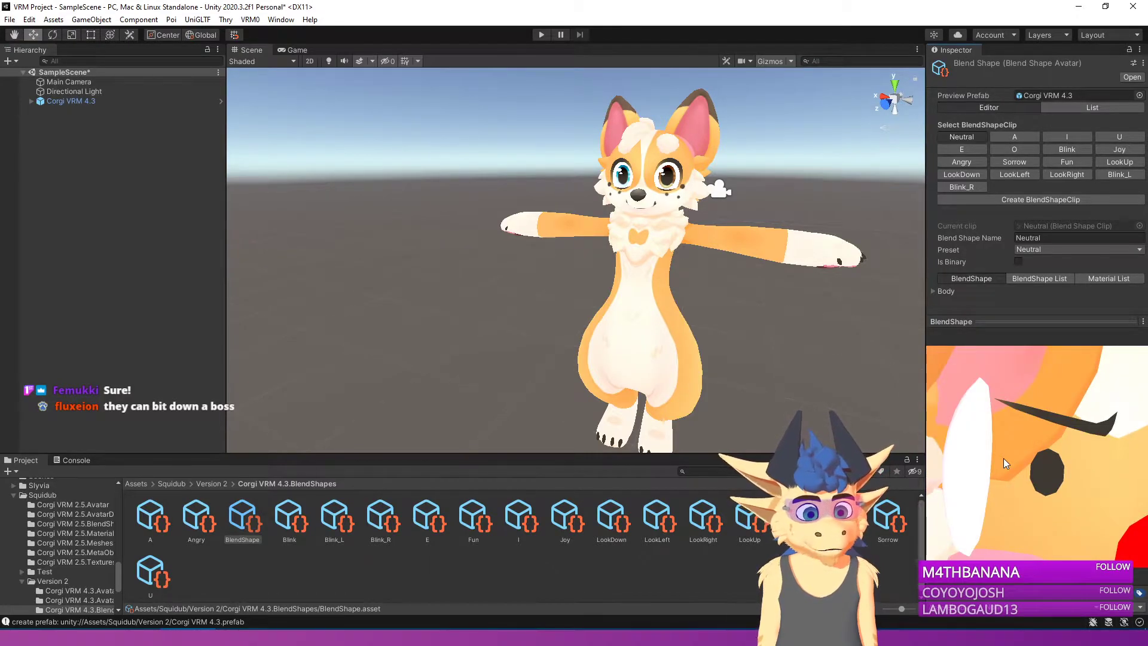
{"action": "scroll", "coordinate": [1003, 458], "scroll_direction": "down", "scroll_amount": 4}
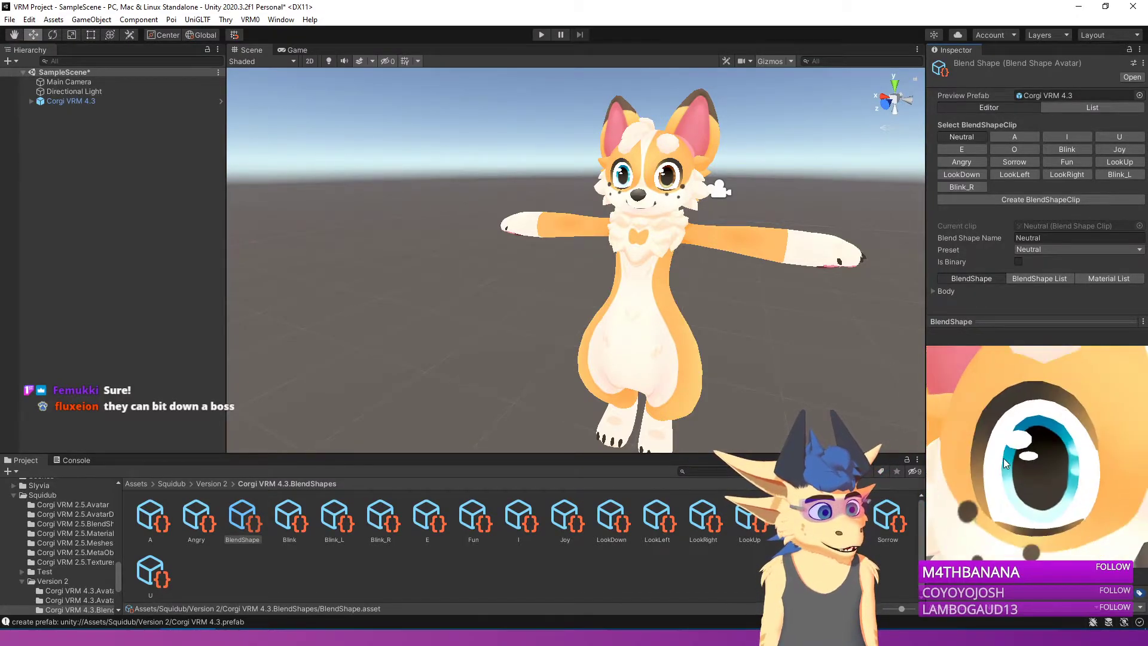
{"action": "scroll", "coordinate": [1002, 458], "scroll_direction": "up", "scroll_amount": 5}
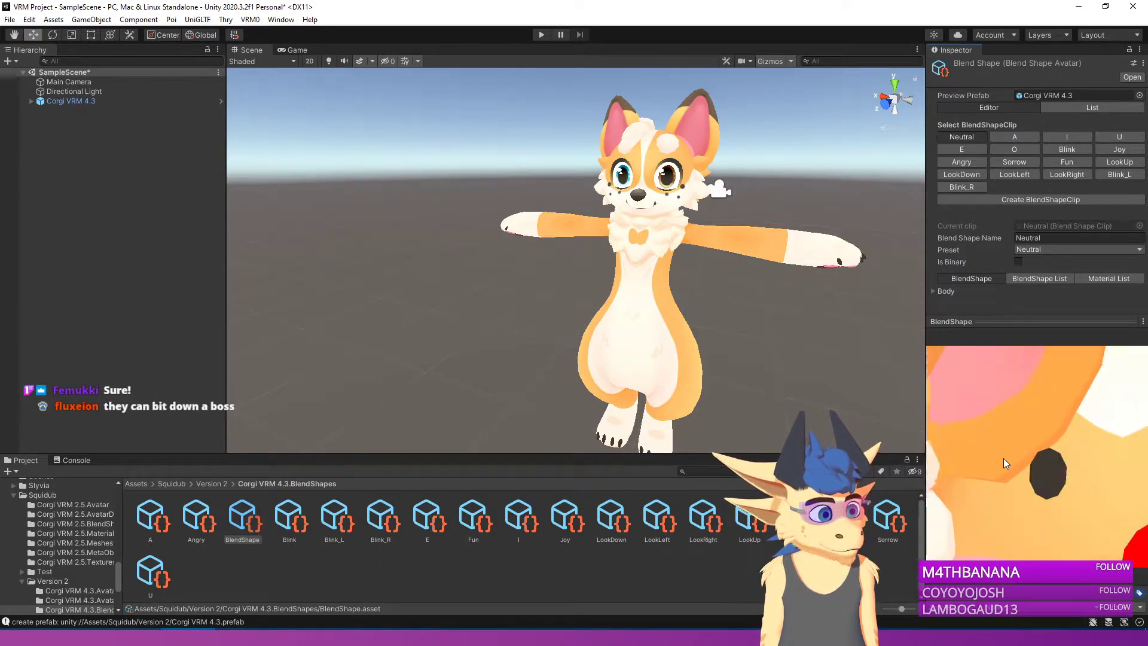
{"action": "scroll", "coordinate": [1002, 458], "scroll_direction": "down", "scroll_amount": 3}
{"action": "left_click_drag", "start_coordinate": [1060, 471], "coordinate": [1034, 463]}
Step: Select the A blend shape clip and expand the Body mesh's blend shape sliders
{"action": "left_click", "coordinate": [1013, 139]}
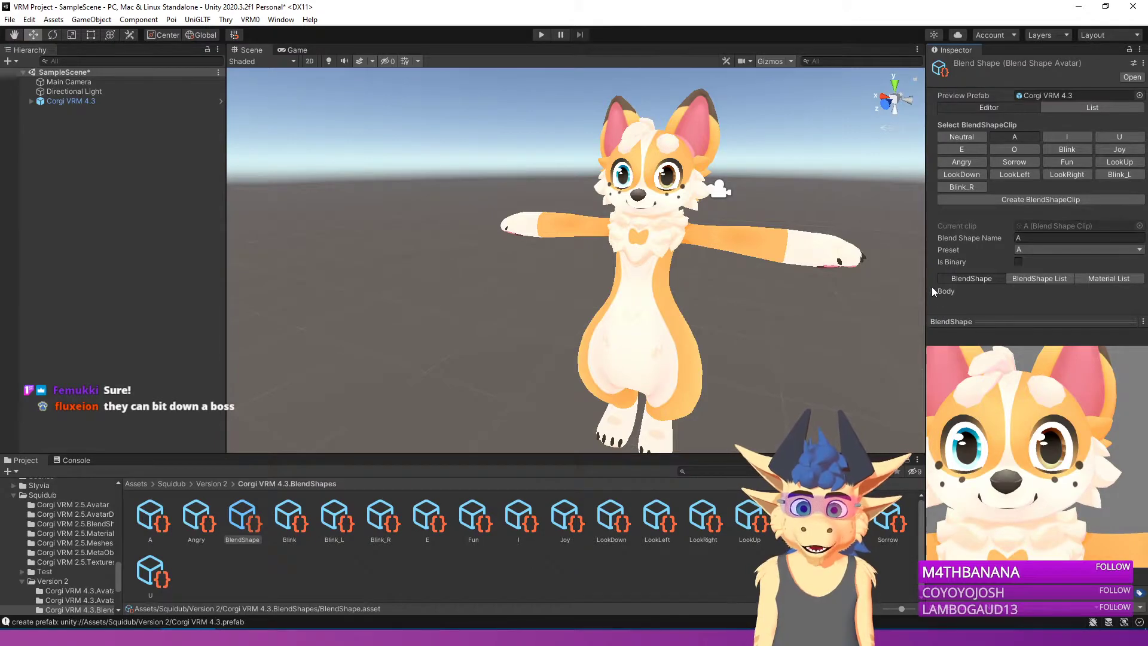
{"action": "left_click", "coordinate": [933, 291]}
{"action": "scroll", "coordinate": [989, 308], "scroll_direction": "down", "scroll_amount": 3}
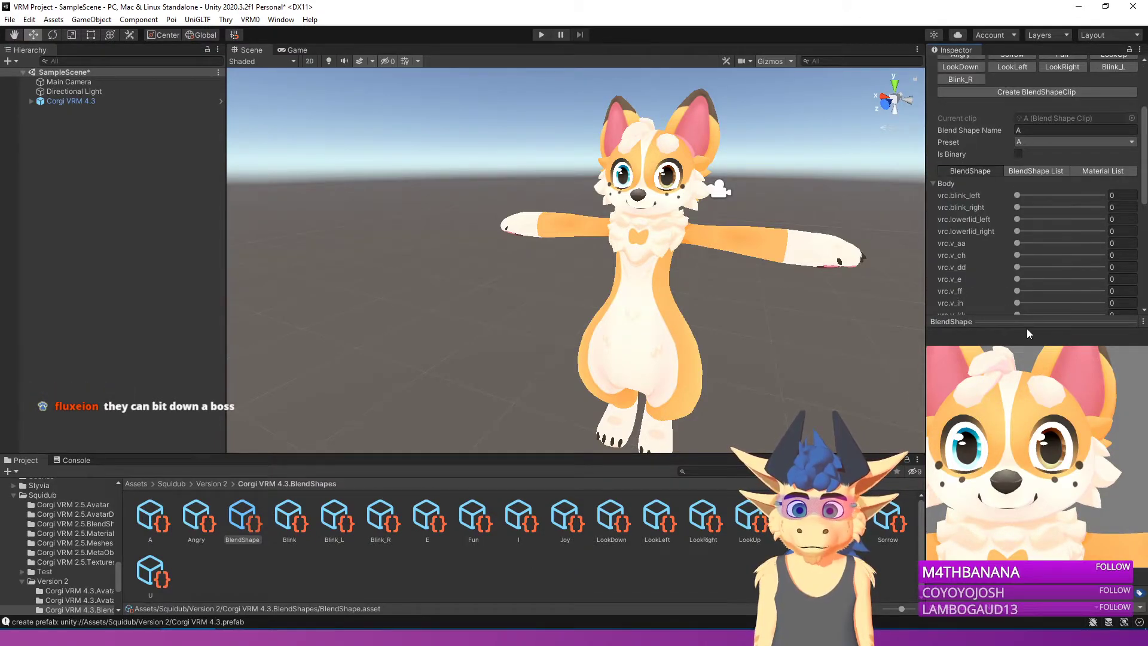
Step: Enlarge the blend shape controls and test the vrc.v_aa slider on clip A, returning it to 0
{"action": "left_click_drag", "start_coordinate": [1025, 328], "coordinate": [1028, 386]}
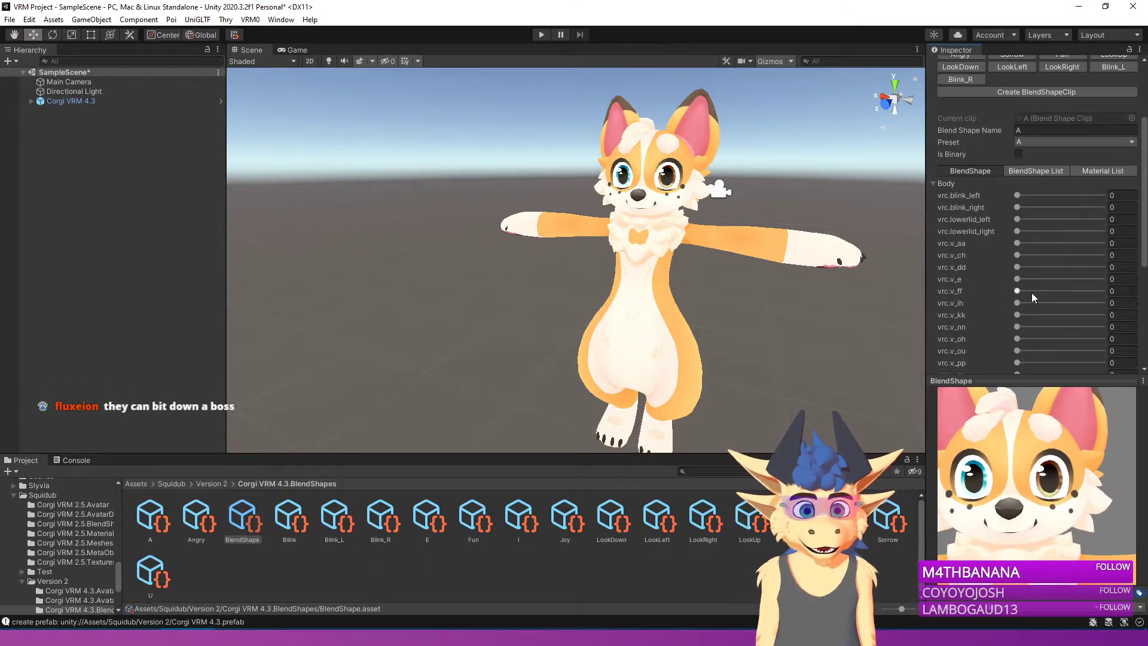
{"action": "scroll", "coordinate": [1031, 294], "scroll_direction": "down", "scroll_amount": 3}
{"action": "scroll", "coordinate": [1009, 270], "scroll_direction": "up", "scroll_amount": 6}
{"action": "scroll", "coordinate": [1021, 328], "scroll_direction": "down", "scroll_amount": 3}
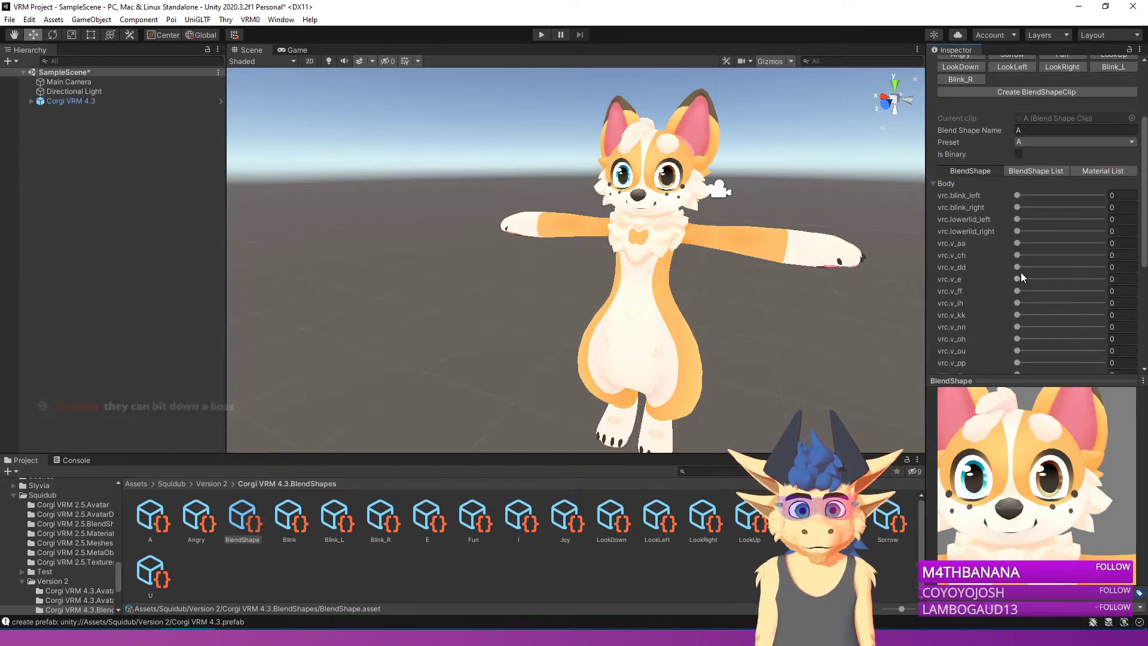
{"action": "left_click_drag", "start_coordinate": [1018, 246], "coordinate": [1106, 245]}
{"action": "scroll", "coordinate": [1045, 138], "scroll_direction": "up", "scroll_amount": 3}
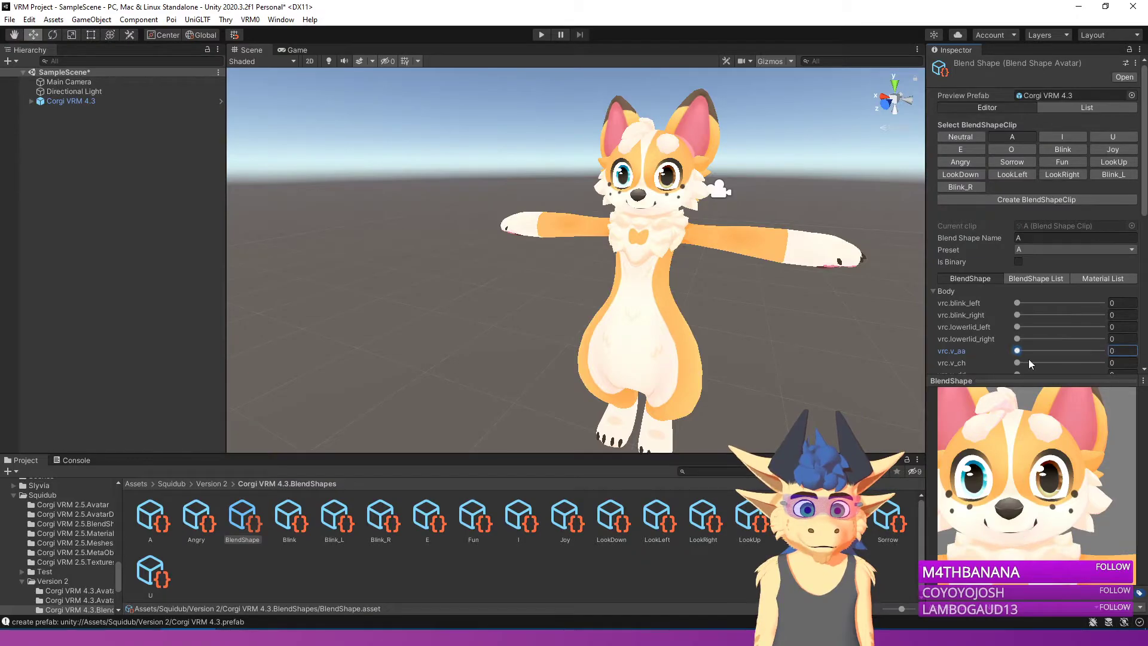
{"action": "left_click_drag", "start_coordinate": [1102, 351], "coordinate": [1010, 361]}
Step: Switch to the Blender window with Corgi New Rig2.blend, select the Body mesh and show its shape keys
{"action": "mouse_move", "coordinate": [319, 604]}
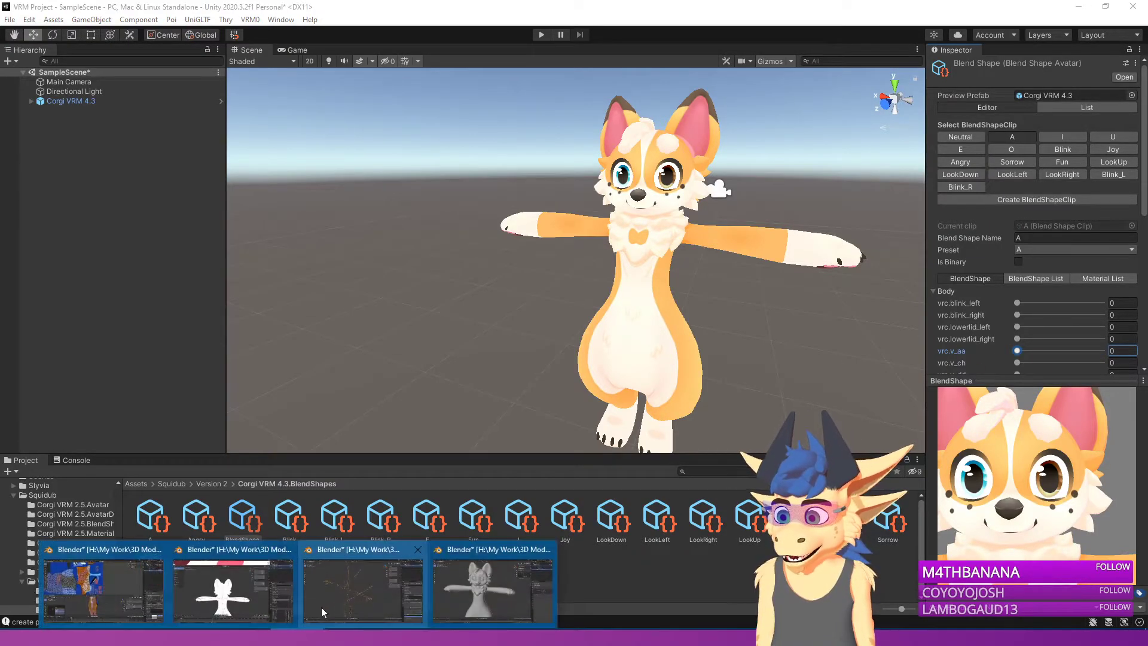
{"action": "left_click", "coordinate": [472, 598]}
{"action": "middle_click_drag", "start_coordinate": [492, 398], "coordinate": [496, 466]}
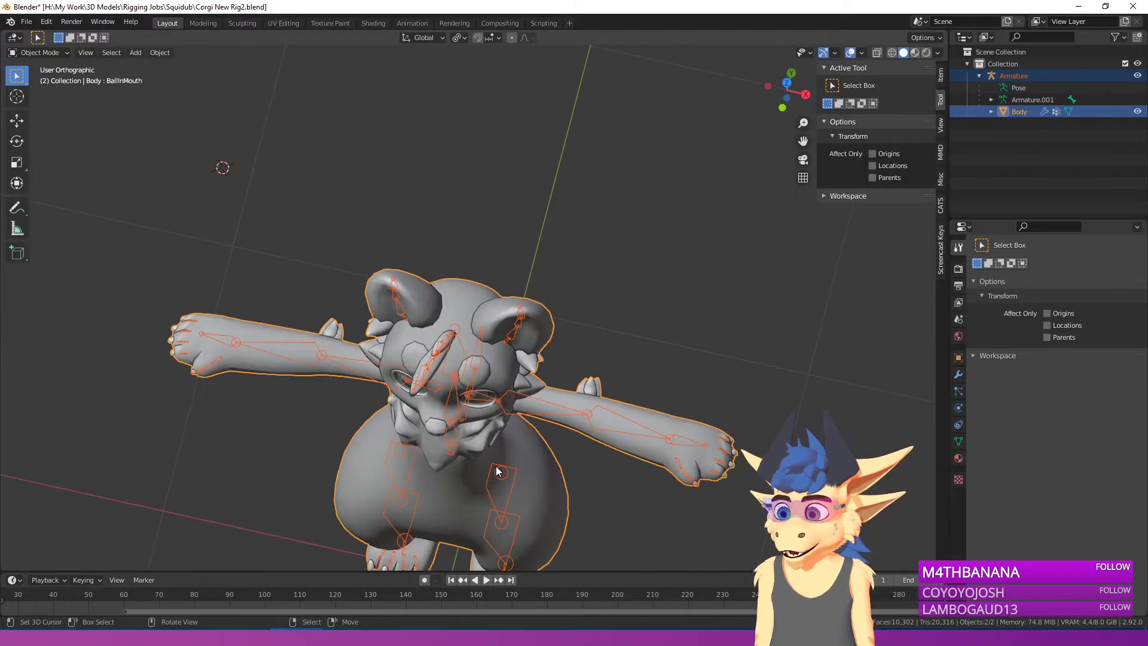
{"action": "right_click", "coordinate": [497, 466]}
{"action": "left_click", "coordinate": [958, 423]}
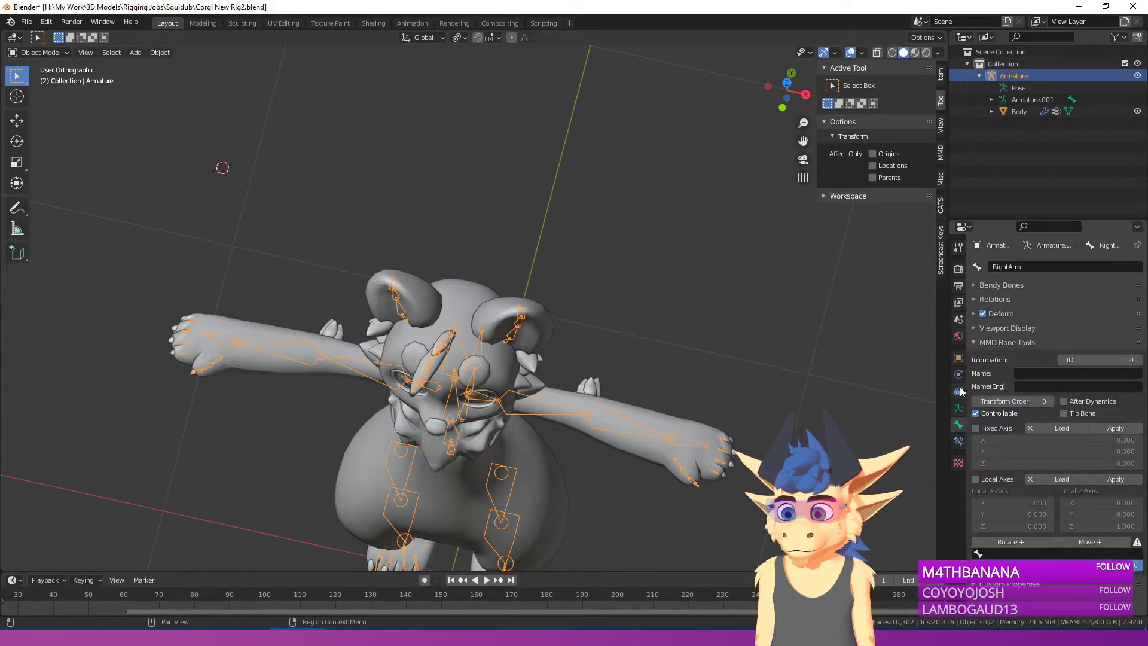
{"action": "right_click", "coordinate": [520, 466]}
{"action": "left_click", "coordinate": [958, 440]}
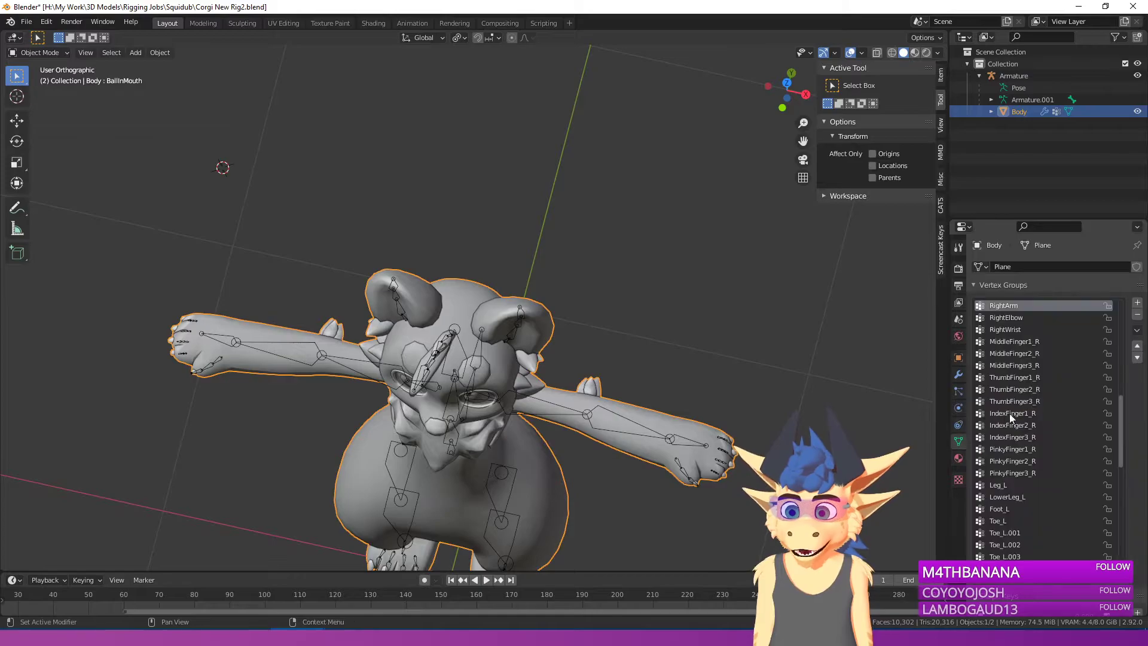
{"action": "scroll", "coordinate": [1031, 468], "scroll_direction": "down", "scroll_amount": 6}
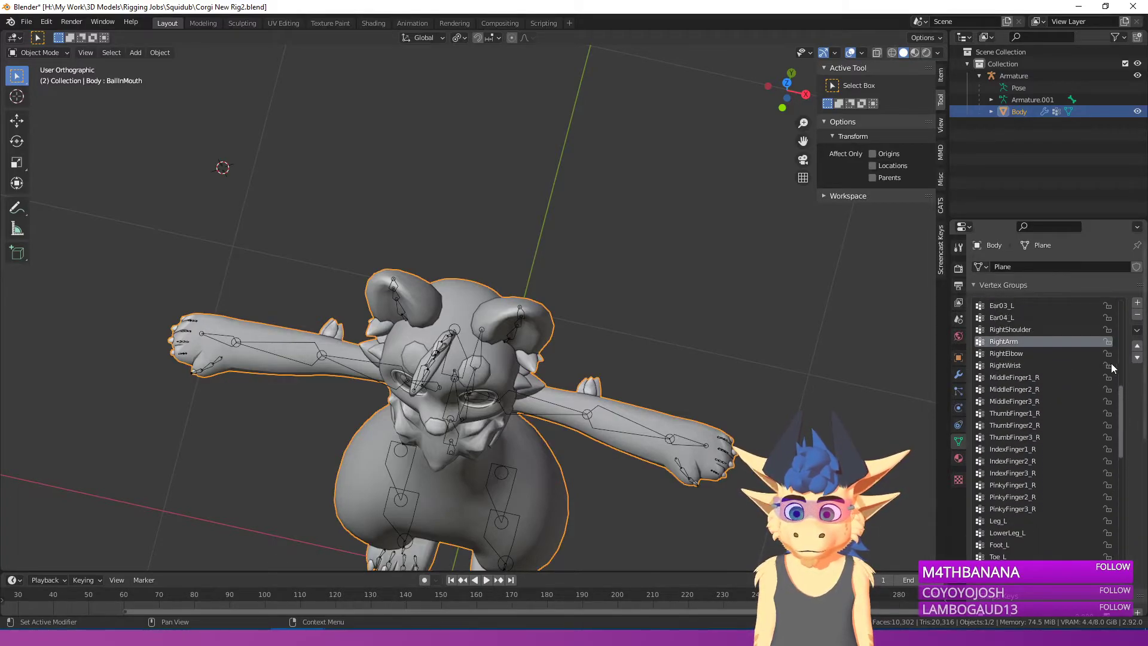
{"action": "scroll", "coordinate": [1072, 386], "scroll_direction": "up", "scroll_amount": 6}
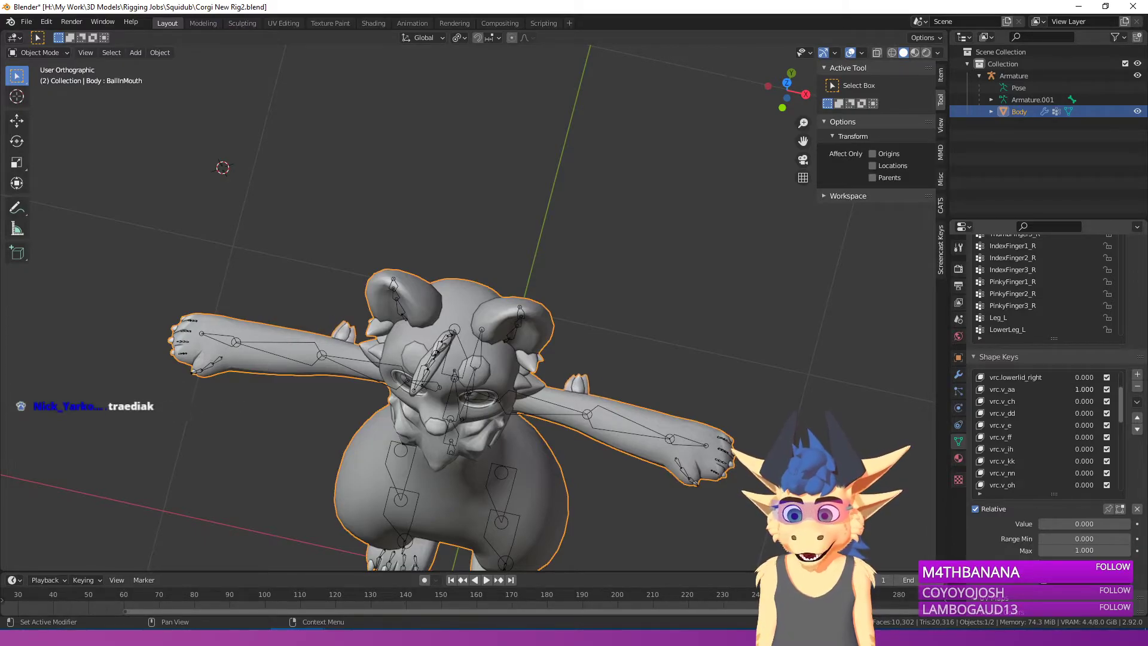
Step: In Edit Mode on the Body mesh, select the linked geometry of the two small tufts above the arms
{"action": "key", "text": "Tab"}
{"action": "scroll", "coordinate": [598, 395], "scroll_direction": "up", "scroll_amount": 1}
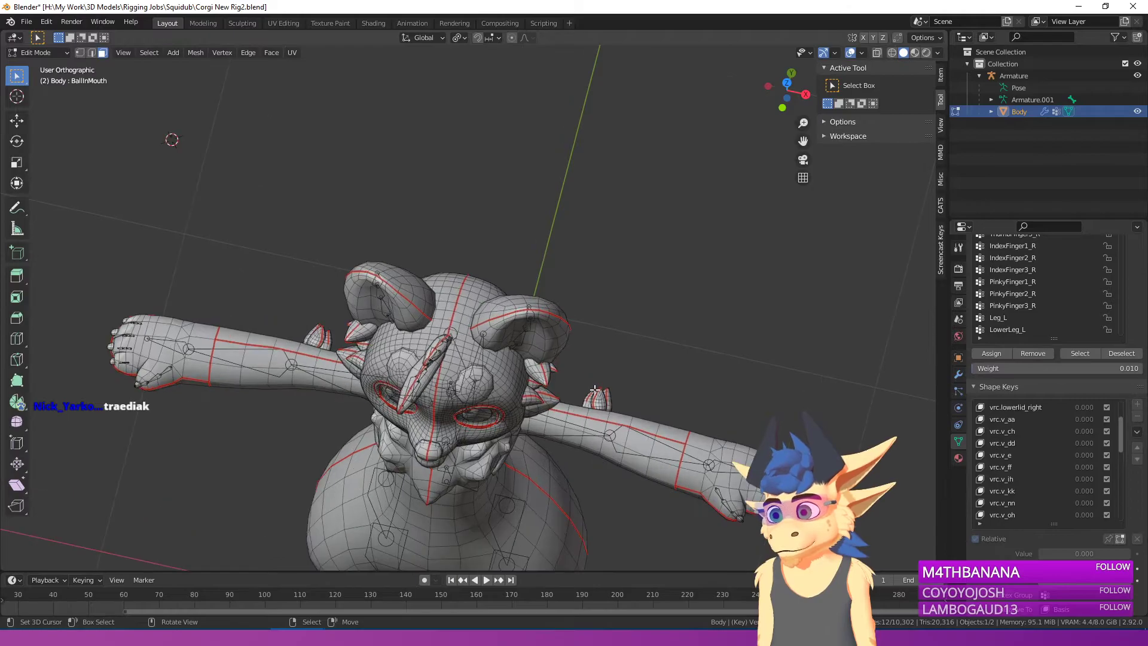
{"action": "key", "text": "l"}
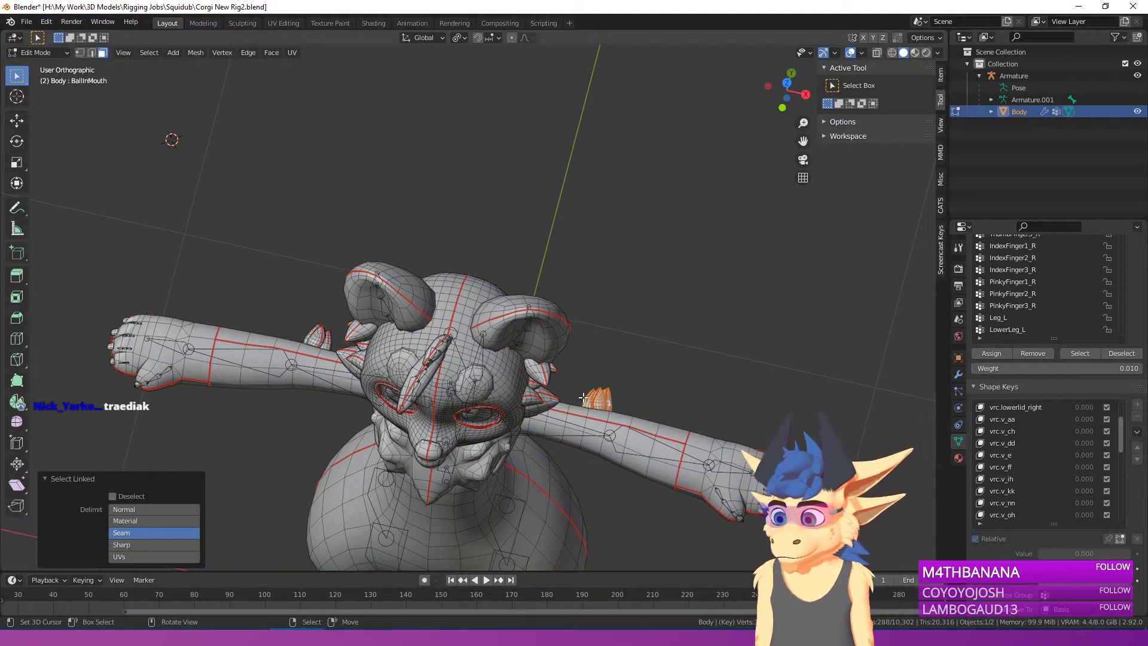
{"action": "key", "text": "l"}
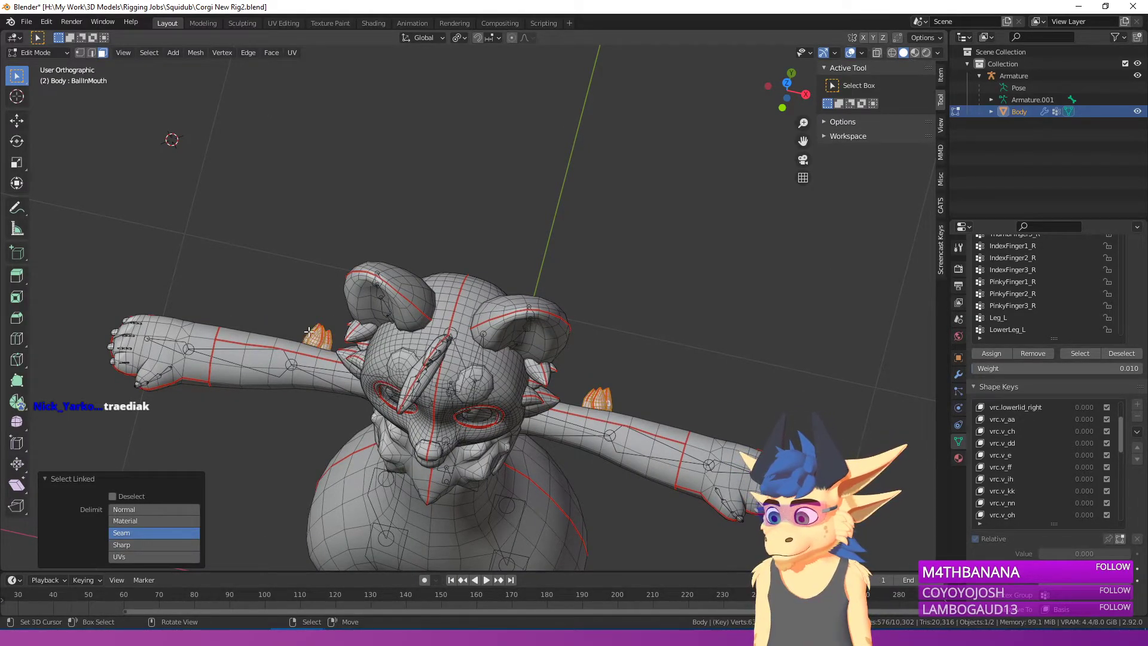
Step: Restore the selected tufts in the vrc.v_aa shape key using Blend from Shape with Basis as the source
{"action": "left_click", "coordinate": [1052, 420]}
{"action": "scroll", "coordinate": [1031, 414], "scroll_direction": "up", "scroll_amount": 4}
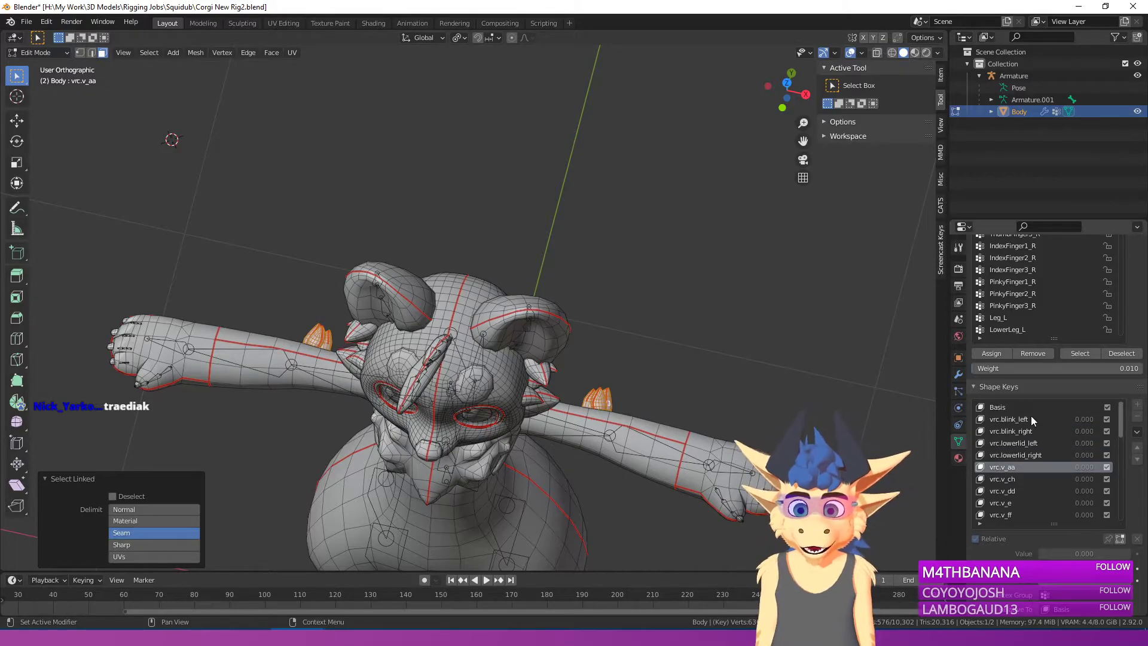
{"action": "key", "text": "ctrl+v"}
{"action": "left_click", "coordinate": [669, 354]}
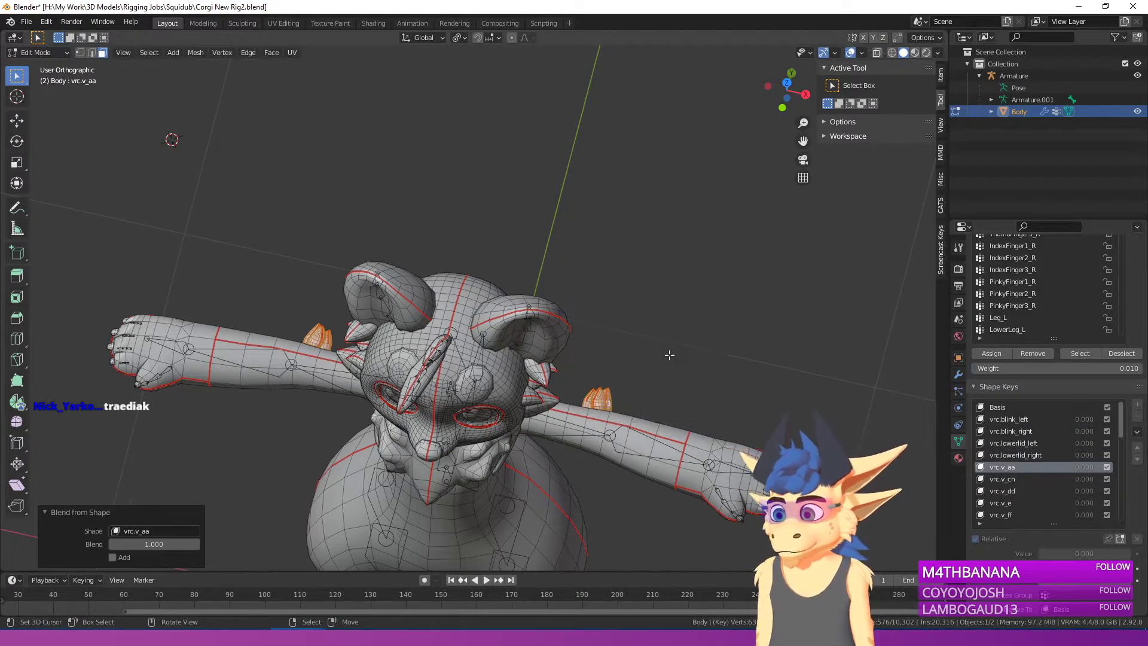
{"action": "left_click", "coordinate": [136, 531]}
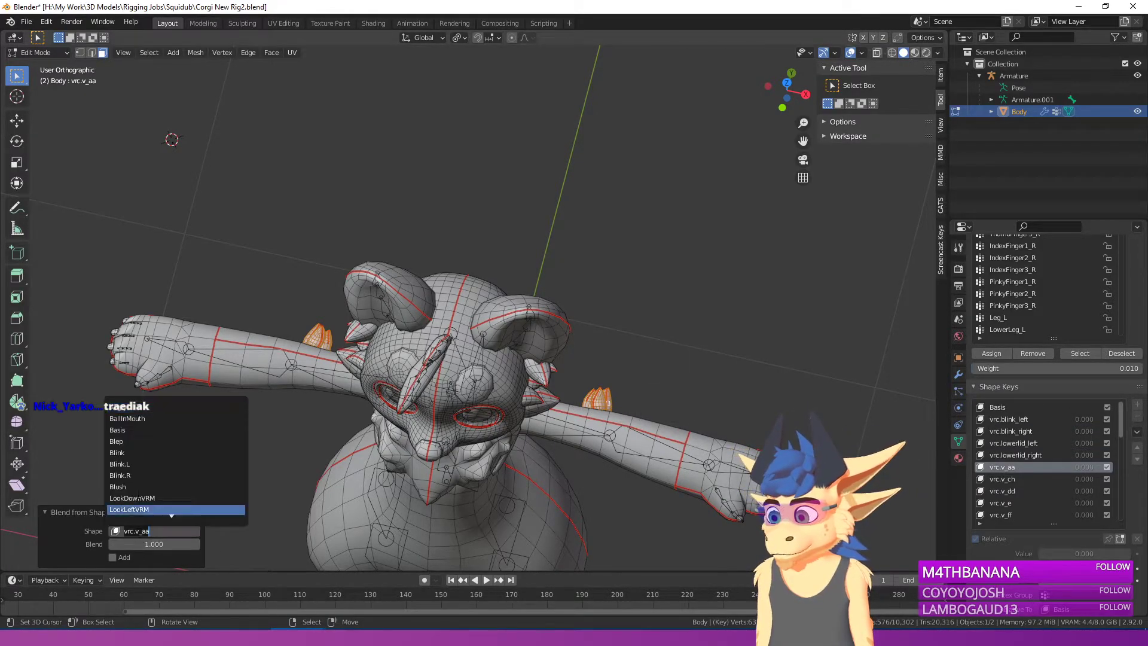
{"action": "left_click", "coordinate": [119, 430]}
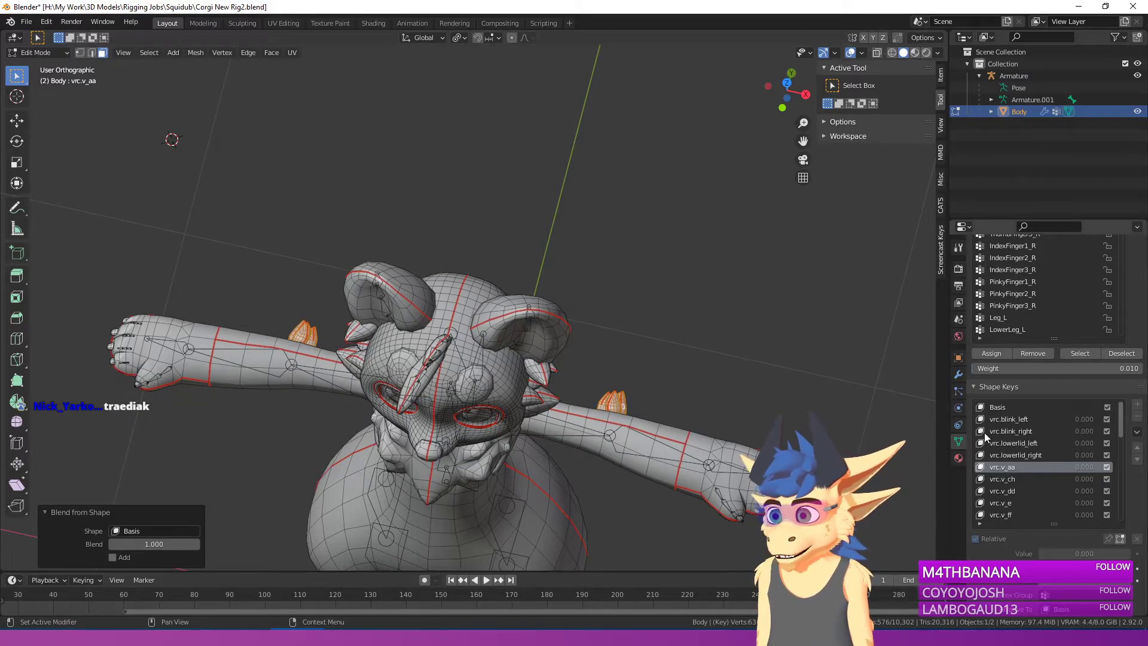
Step: Compare vrc.blink_left with Basis, and blend the tufts from Basis in vrc.blink_right, vrc.lowerlid_left and vrc.lowerlid_right
{"action": "left_click", "coordinate": [995, 420]}
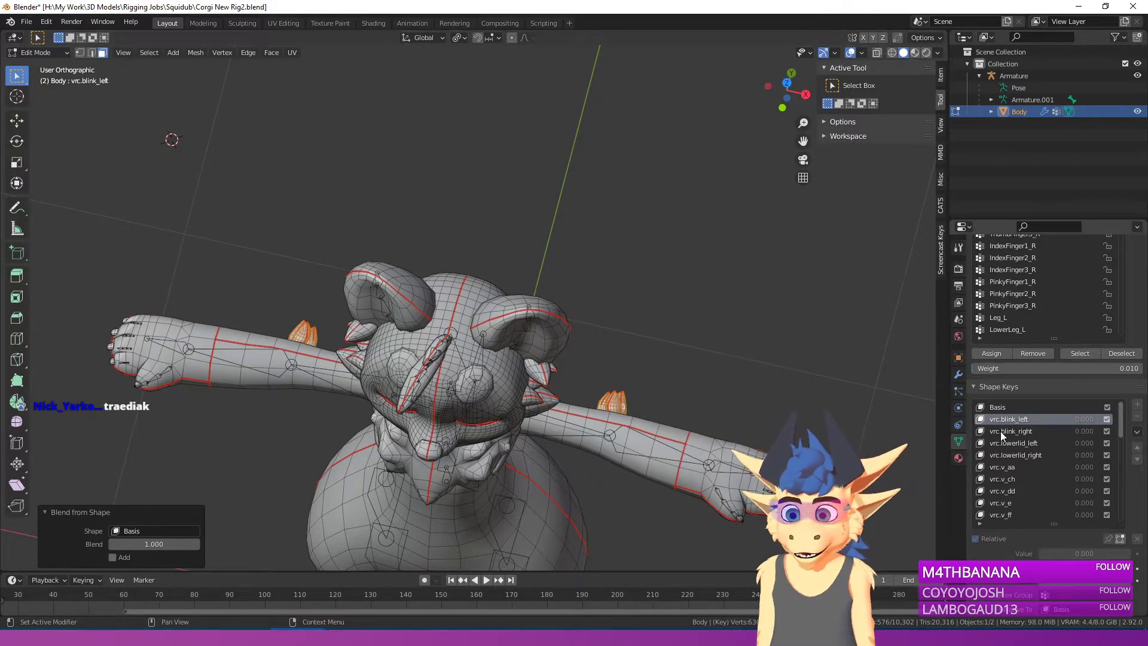
{"action": "left_click", "coordinate": [997, 410]}
{"action": "left_click", "coordinate": [1003, 431]}
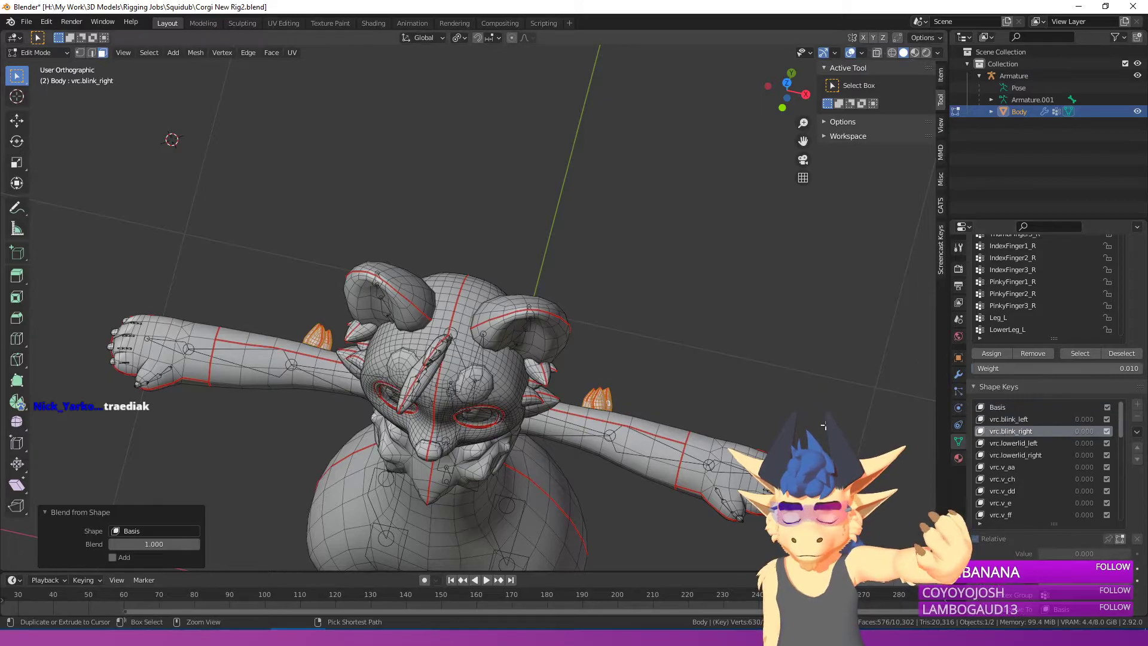
{"action": "left_click", "coordinate": [1005, 443]}
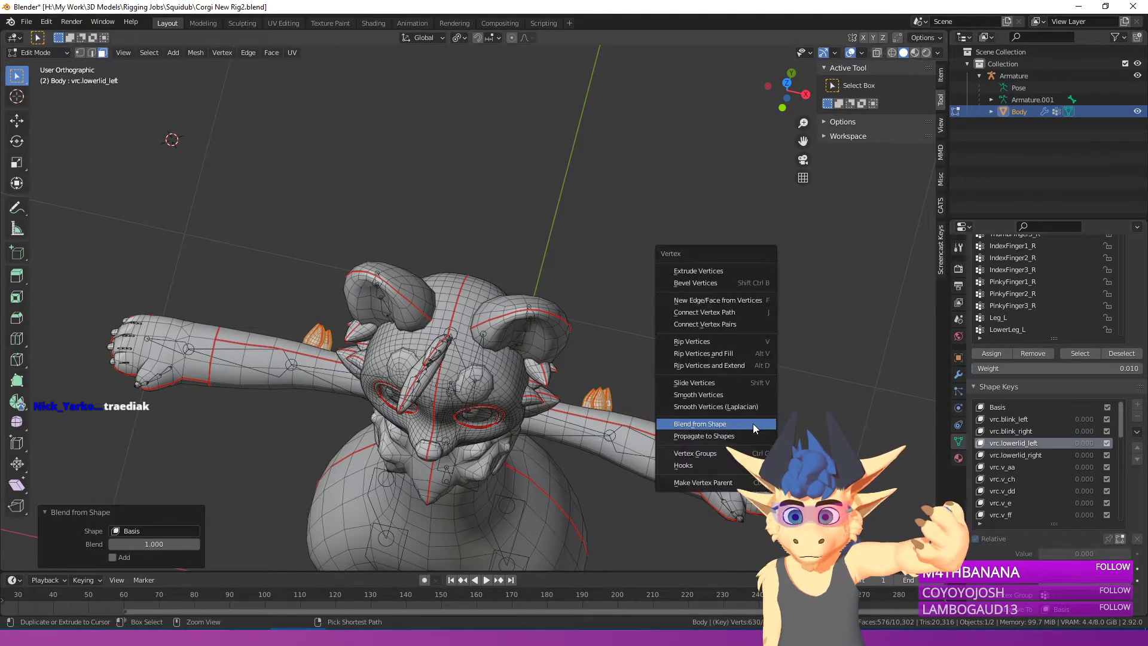
{"action": "left_click", "coordinate": [1033, 456]}
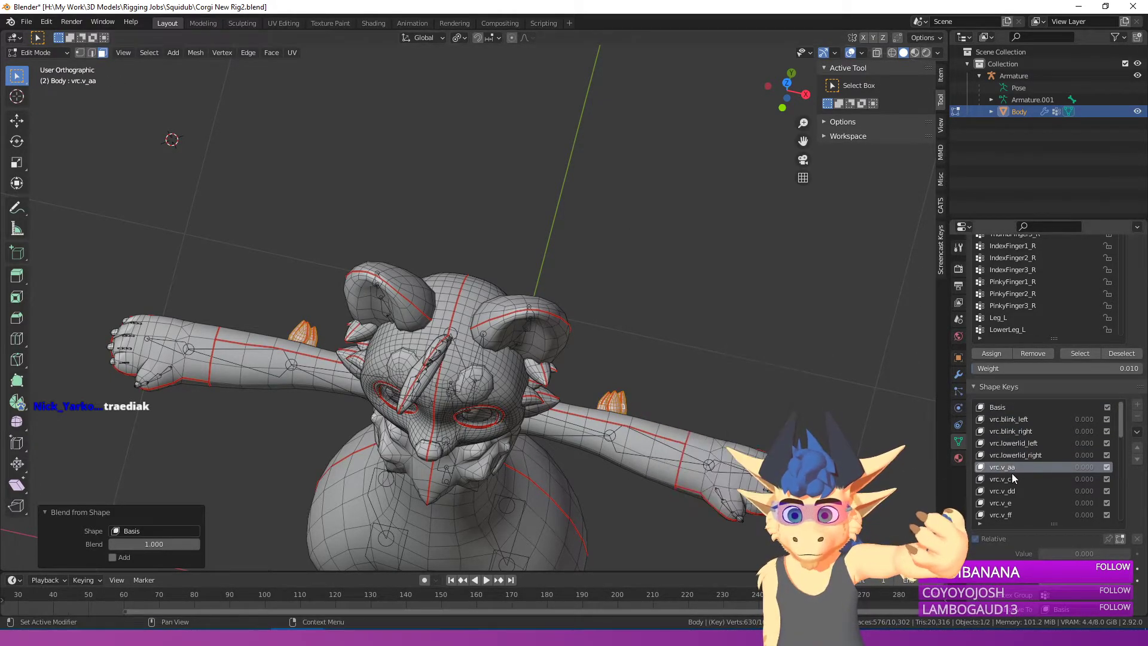
Step: Blend the selected tufts from Basis in the shape keys vrc.v_ch through vrc.v_e
{"action": "left_click", "coordinate": [1017, 478]}
{"action": "left_click", "coordinate": [1016, 502]}
{"action": "key", "text": "ctrl+v"}
{"action": "left_click", "coordinate": [774, 462]}
{"action": "scroll", "coordinate": [1018, 496], "scroll_direction": "down", "scroll_amount": 3}
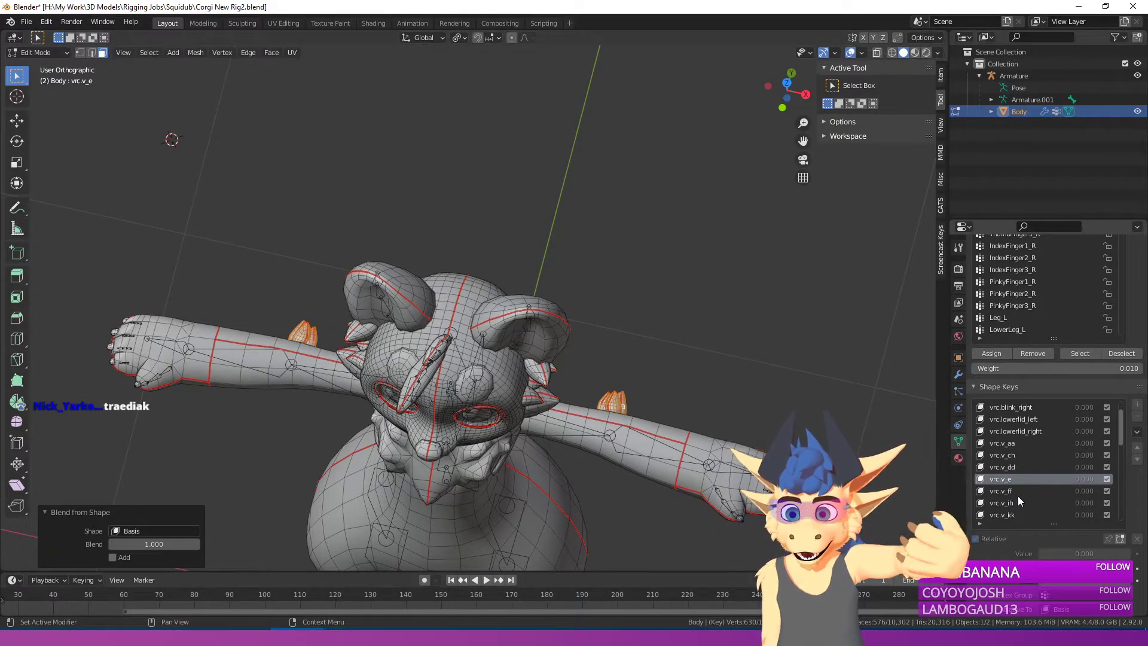
Step: Blend the selected tufts from Basis in the shape keys vrc.v_ff, vrc.v_ih and vrc.v_kk
{"action": "left_click", "coordinate": [996, 479]}
{"action": "key", "text": "ctrl+v"}
{"action": "left_click", "coordinate": [709, 419]}
{"action": "left_click", "coordinate": [1002, 490]}
{"action": "key", "text": "ctrl+v"}
{"action": "left_click", "coordinate": [790, 452]}
{"action": "left_click", "coordinate": [993, 502]}
{"action": "key", "text": "ctrl+v"}
{"action": "left_click", "coordinate": [805, 477]}
Step: Blend the selected tufts from Basis in the shape keys vrc.v_nn, vrc.v_oh and vrc.v_ou
{"action": "scroll", "coordinate": [1010, 508], "scroll_direction": "down", "scroll_amount": 4}
{"action": "left_click", "coordinate": [1003, 465]}
{"action": "key", "text": "ctrl+v"}
{"action": "left_click", "coordinate": [821, 453]}
{"action": "left_click", "coordinate": [1012, 478]}
{"action": "key", "text": "ctrl+v"}
{"action": "left_click", "coordinate": [759, 442]}
{"action": "left_click", "coordinate": [997, 491]}
{"action": "key", "text": "ctrl+v"}
{"action": "left_click", "coordinate": [846, 471]}
Step: Blend the selected tufts from Basis in the shape keys vrc.v_pp, vrc.v_rr and vrc.v_sil
{"action": "scroll", "coordinate": [1021, 482], "scroll_direction": "down", "scroll_amount": 3}
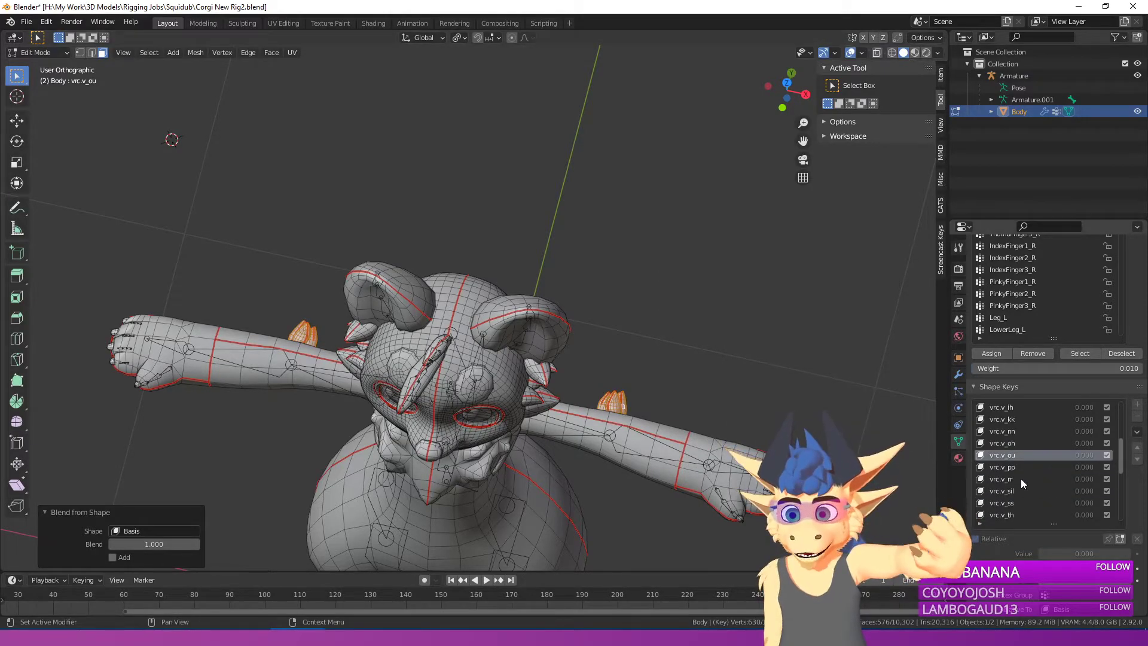
{"action": "left_click", "coordinate": [1010, 467]}
{"action": "key", "text": "ctrl+v"}
{"action": "left_click", "coordinate": [775, 445]}
{"action": "left_click", "coordinate": [1006, 479]}
{"action": "key", "text": "ctrl+v"}
{"action": "left_click", "coordinate": [828, 469]}
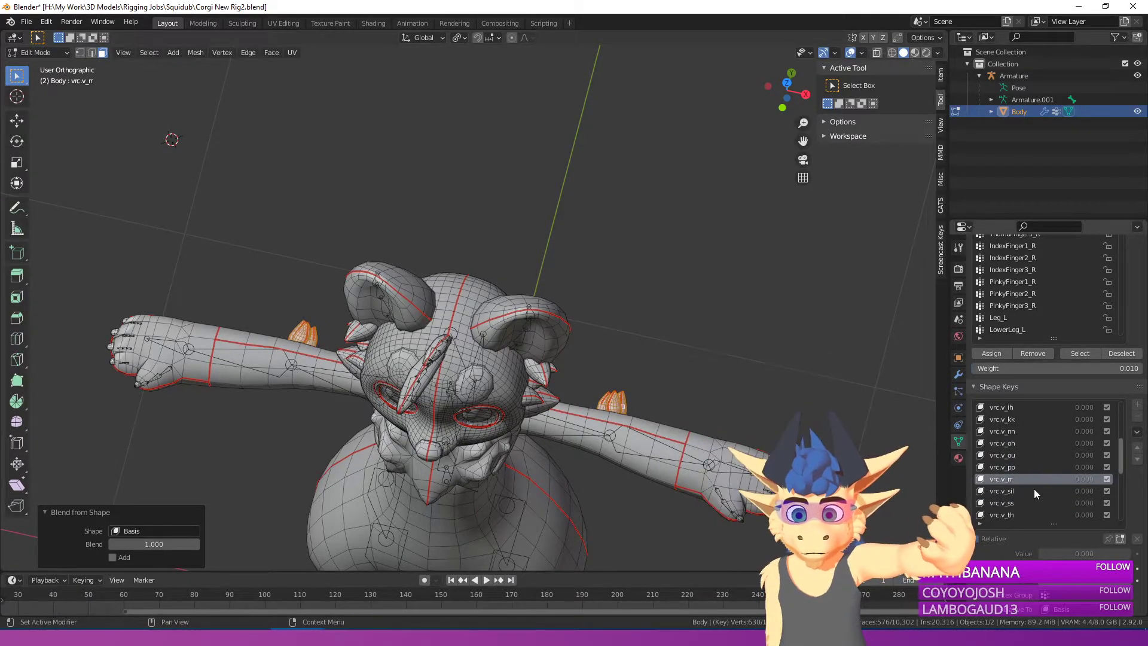
{"action": "left_click", "coordinate": [1033, 491]}
{"action": "key", "text": "ctrl+v"}
{"action": "left_click", "coordinate": [834, 479]}
Step: Blend the selected tufts from Basis in vrc.v_th and vrc.v_ss, and repeat it for vrc.v_sil
{"action": "scroll", "coordinate": [1020, 492], "scroll_direction": "down", "scroll_amount": 3}
{"action": "left_click", "coordinate": [1011, 479]}
{"action": "key", "text": "ctrl+v"}
{"action": "left_click", "coordinate": [742, 441]}
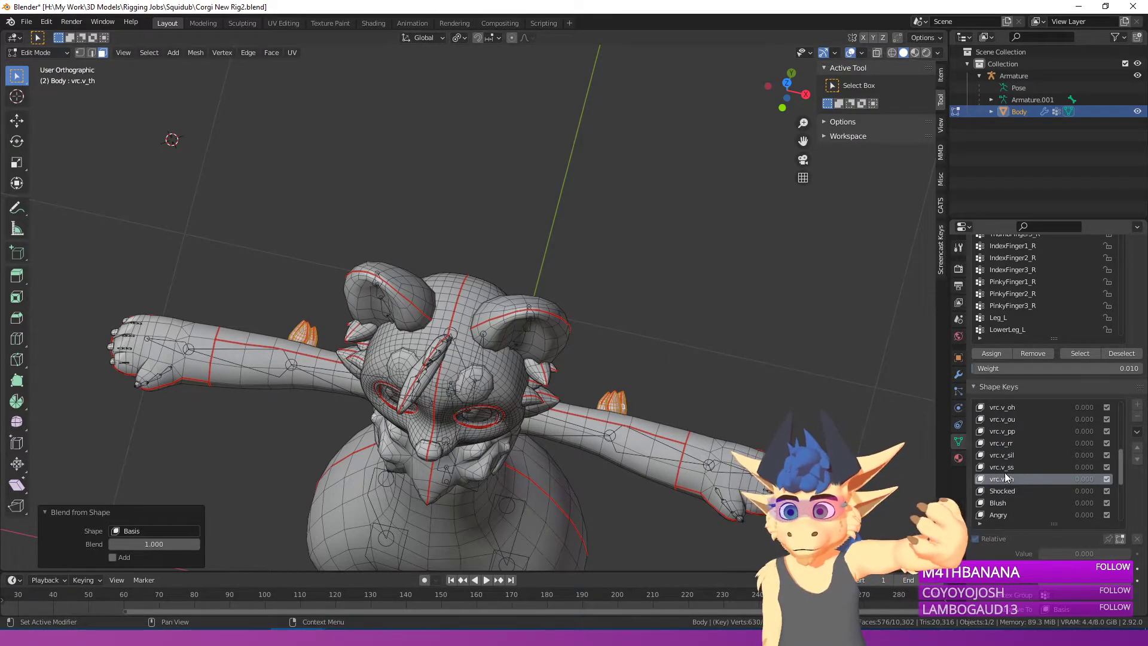
{"action": "left_click", "coordinate": [1004, 466]}
{"action": "key", "text": "ctrl+v"}
{"action": "left_click", "coordinate": [718, 452]}
{"action": "left_click", "coordinate": [1006, 456]}
{"action": "key", "text": "ctrl+v"}
{"action": "left_click", "coordinate": [727, 453]}
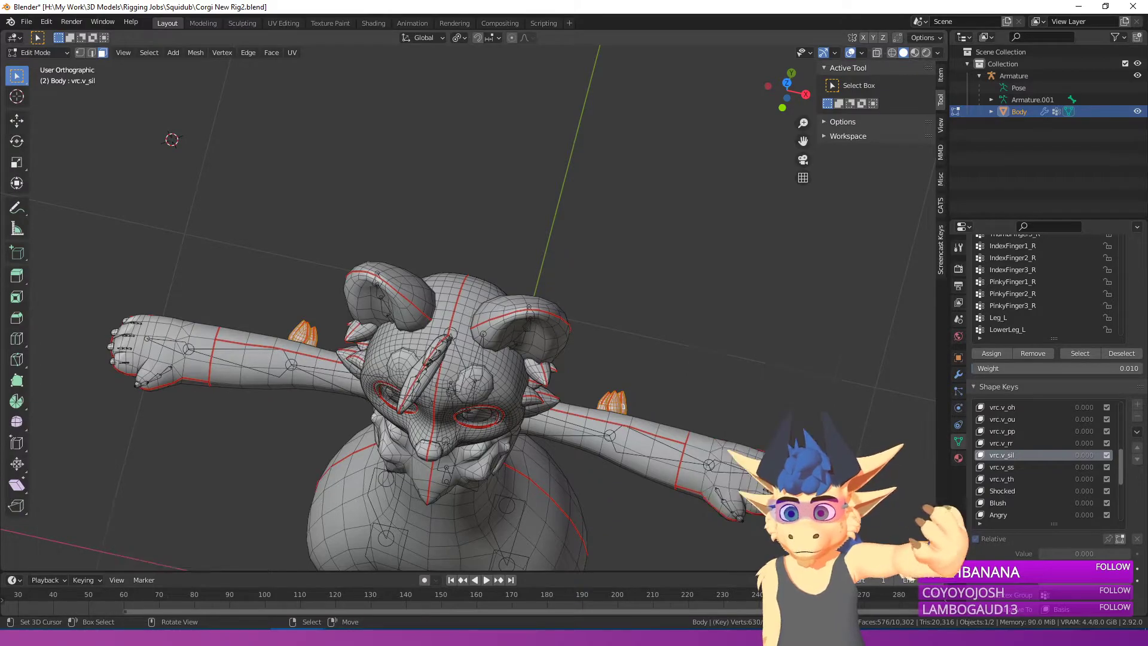
Step: Check the position of the tufts in the remaining shape keys, from Blush through Blink.R
{"action": "left_click", "coordinate": [1005, 503]}
{"action": "scroll", "coordinate": [1003, 508], "scroll_direction": "down", "scroll_amount": 4}
{"action": "scroll", "coordinate": [1003, 507], "scroll_direction": "down", "scroll_amount": 4}
{"action": "left_click", "coordinate": [1013, 490]}
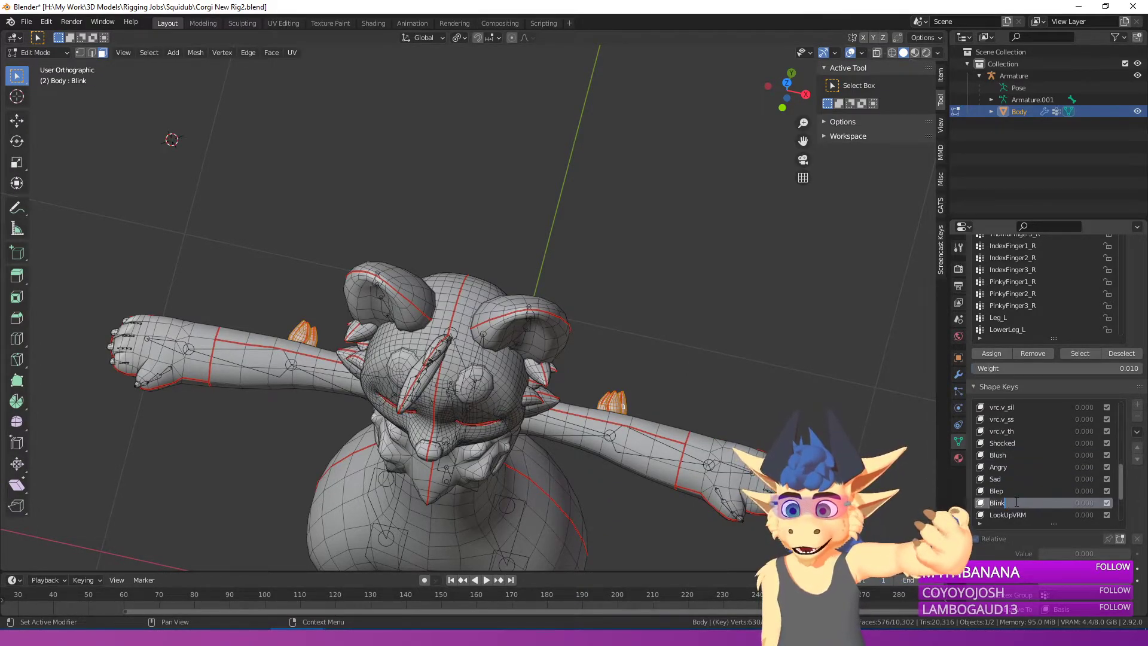
{"action": "left_click", "coordinate": [1013, 501]}
{"action": "scroll", "coordinate": [1013, 501], "scroll_direction": "down", "scroll_amount": 2}
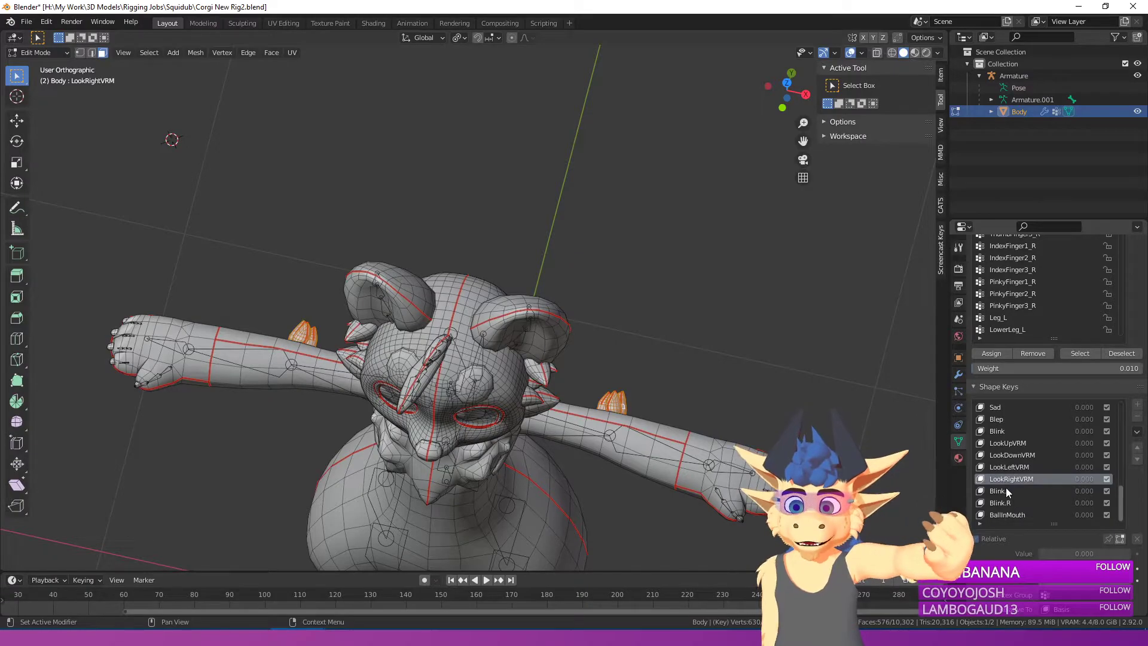
{"action": "left_click", "coordinate": [1006, 489]}
{"action": "left_click", "coordinate": [1006, 499]}
Step: Return to Object Mode and select the armature together with the Body mesh
{"action": "scroll", "coordinate": [1007, 499], "scroll_direction": "up", "scroll_amount": 6}
{"action": "middle_click_drag", "start_coordinate": [759, 453], "coordinate": [515, 350]}
{"action": "key", "text": "Tab"}
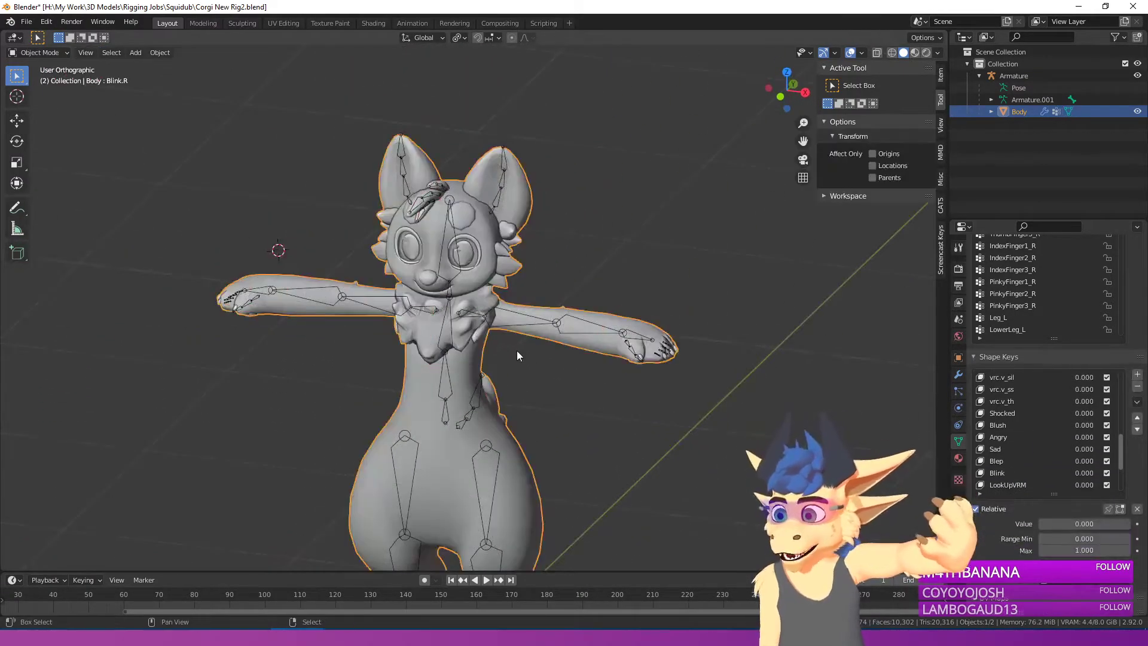
{"action": "scroll", "coordinate": [515, 350], "scroll_direction": "up", "scroll_amount": 2}
{"action": "left_click", "coordinate": [493, 360], "text": "shift"}
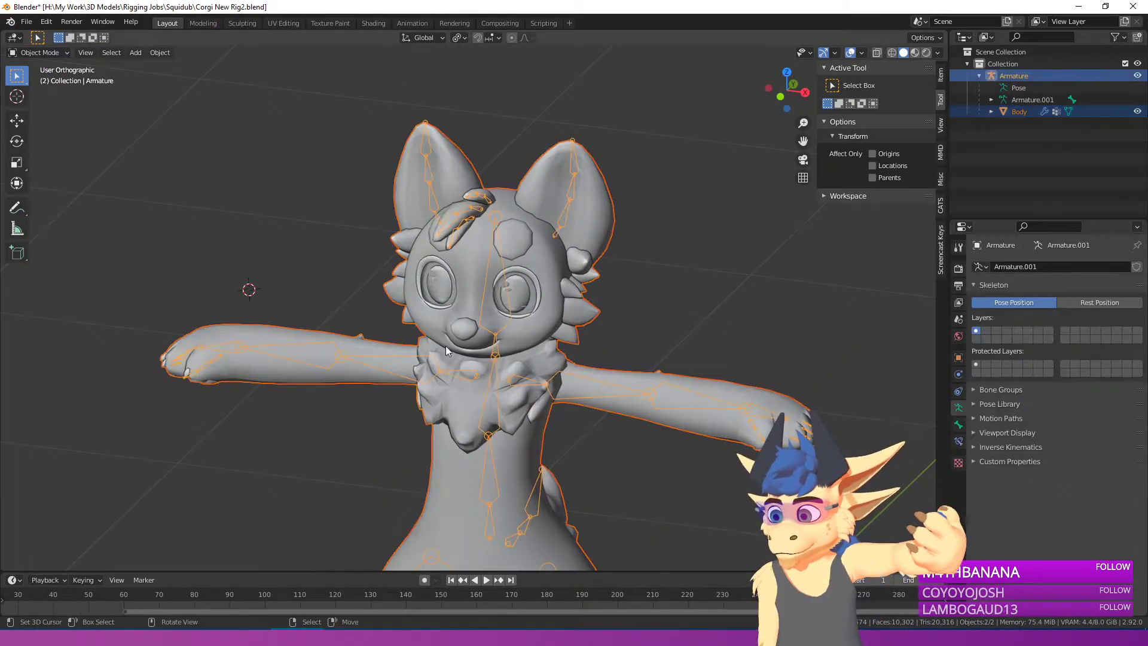
Step: Export the model as FBX to the Squidub folder, overwriting Corgi VRM 4.fbx
{"action": "left_click", "coordinate": [26, 22]}
{"action": "mouse_move", "coordinate": [40, 201]}
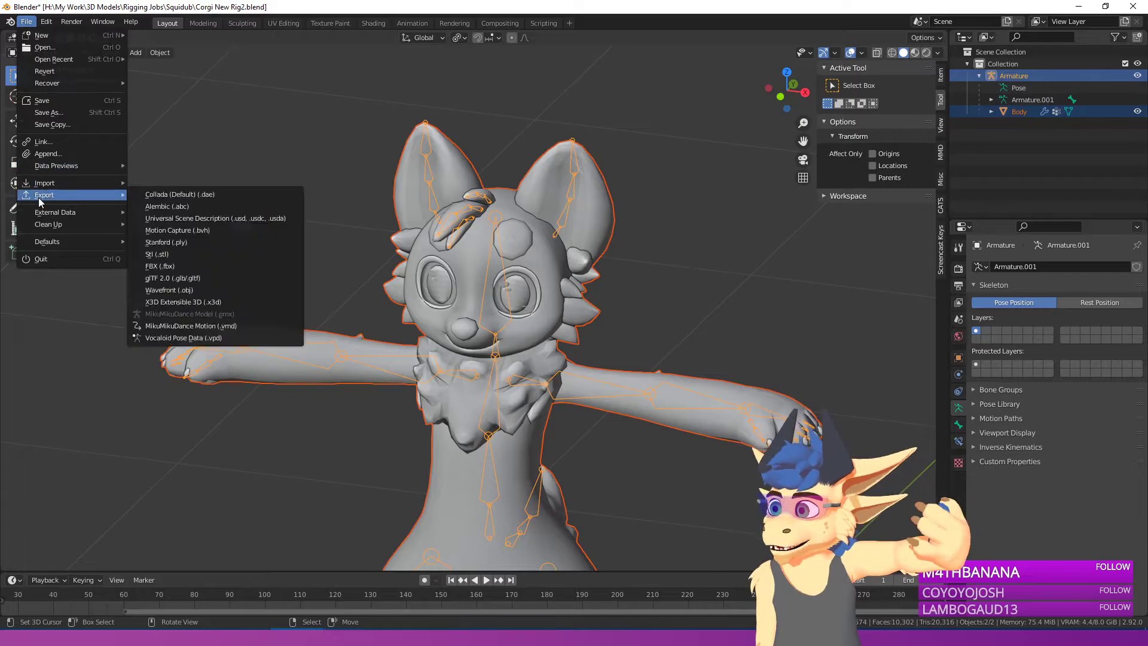
{"action": "left_click", "coordinate": [174, 267]}
{"action": "left_click", "coordinate": [449, 218]}
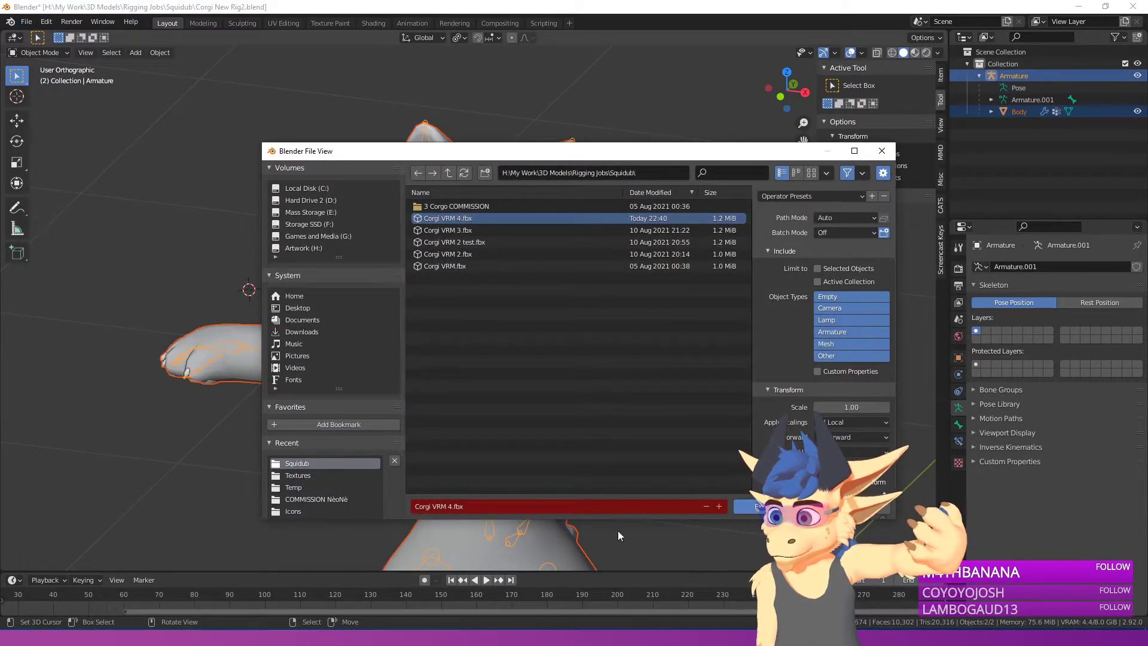
{"action": "left_click", "coordinate": [749, 506]}
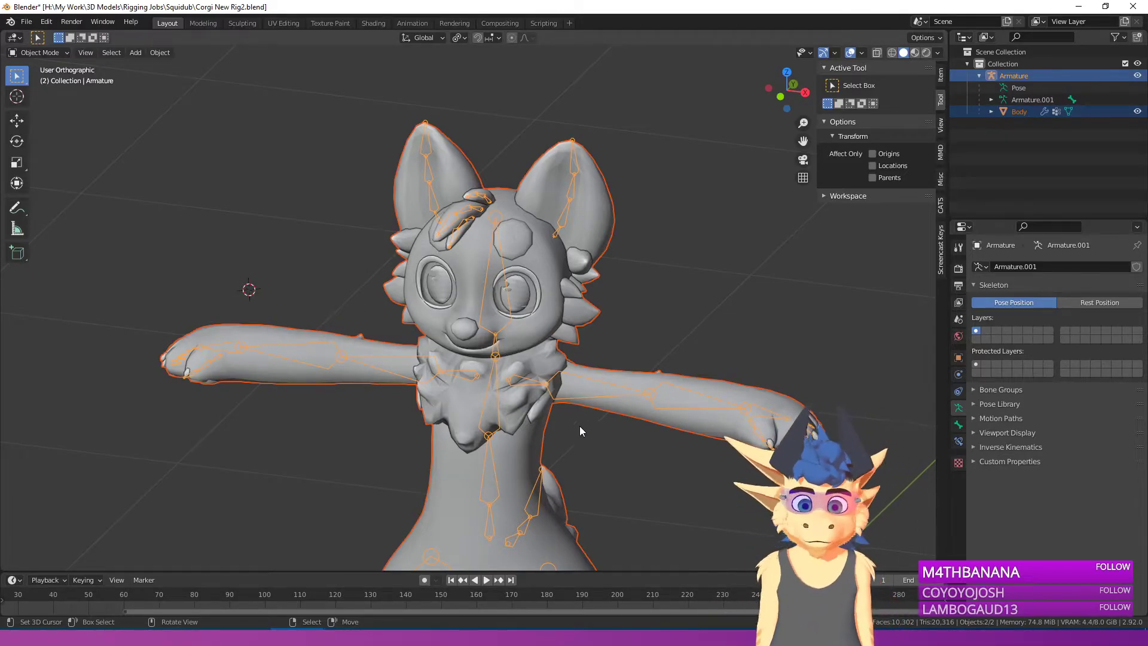
{"action": "scroll", "coordinate": [570, 425], "scroll_direction": "down", "scroll_amount": 2}
{"action": "scroll", "coordinate": [561, 424], "scroll_direction": "up", "scroll_amount": 1}
{"action": "middle_click_drag", "start_coordinate": [535, 422], "coordinate": [508, 361], "text": "shift"}
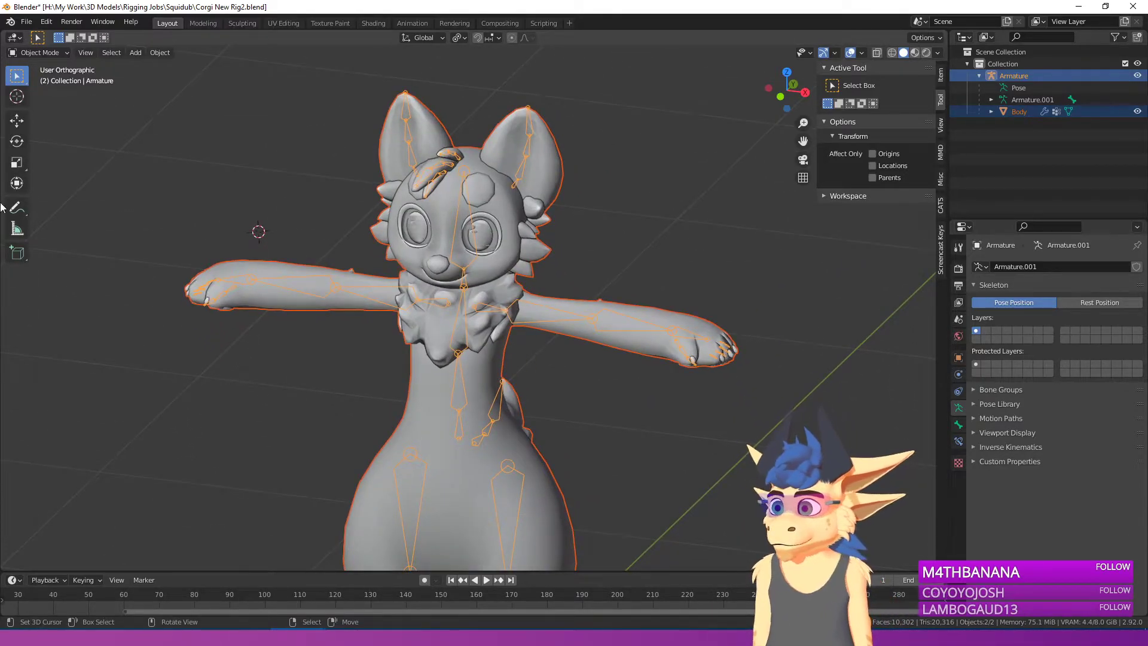
Step: Switch to the Unity VRM project and delete the Corgi VRM 4.3 model from SampleScene
{"action": "key", "text": "alt+Tab"}
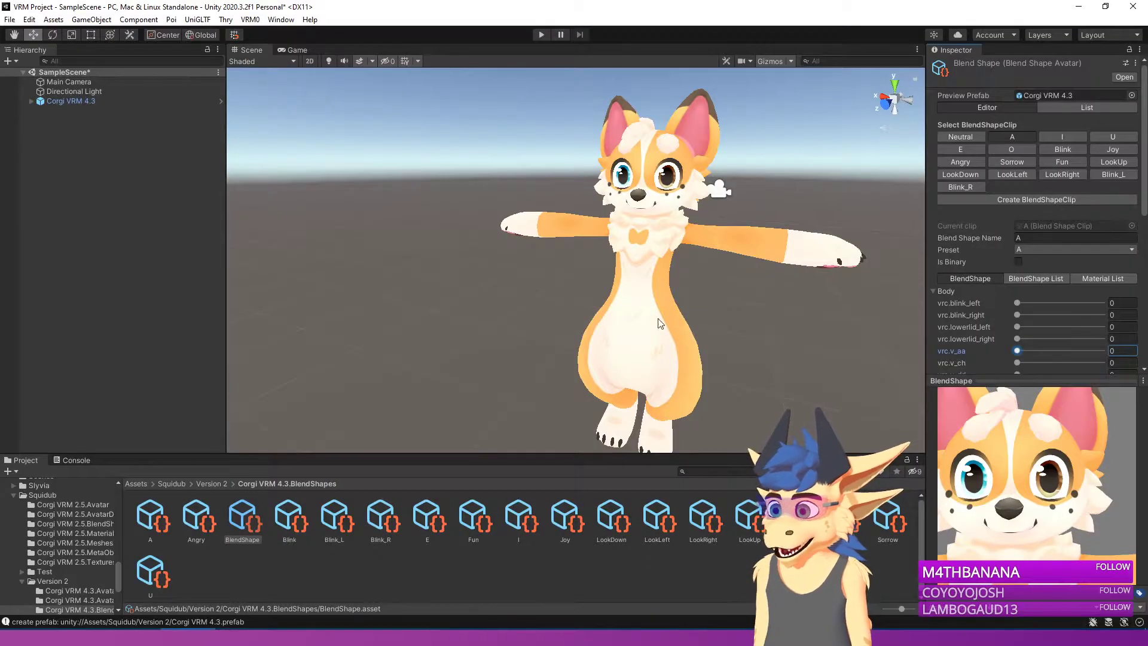
{"action": "left_click", "coordinate": [663, 302]}
{"action": "key", "text": "Delete"}
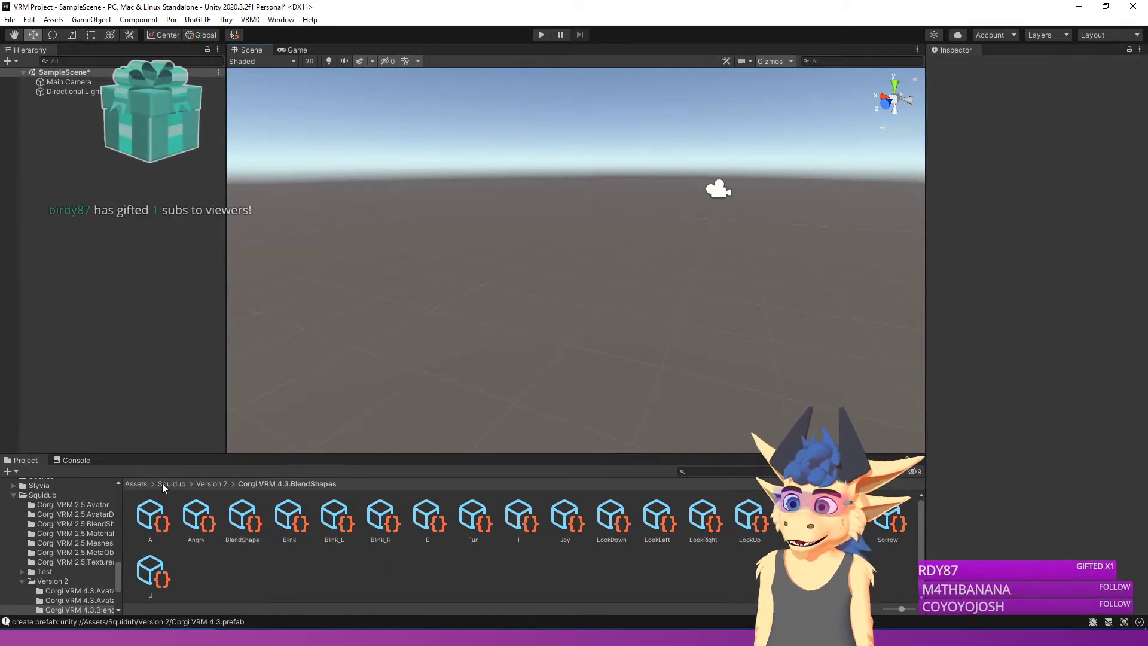
Step: Open the Version 2 folder inside the Squidub assets
{"action": "left_click", "coordinate": [170, 484]}
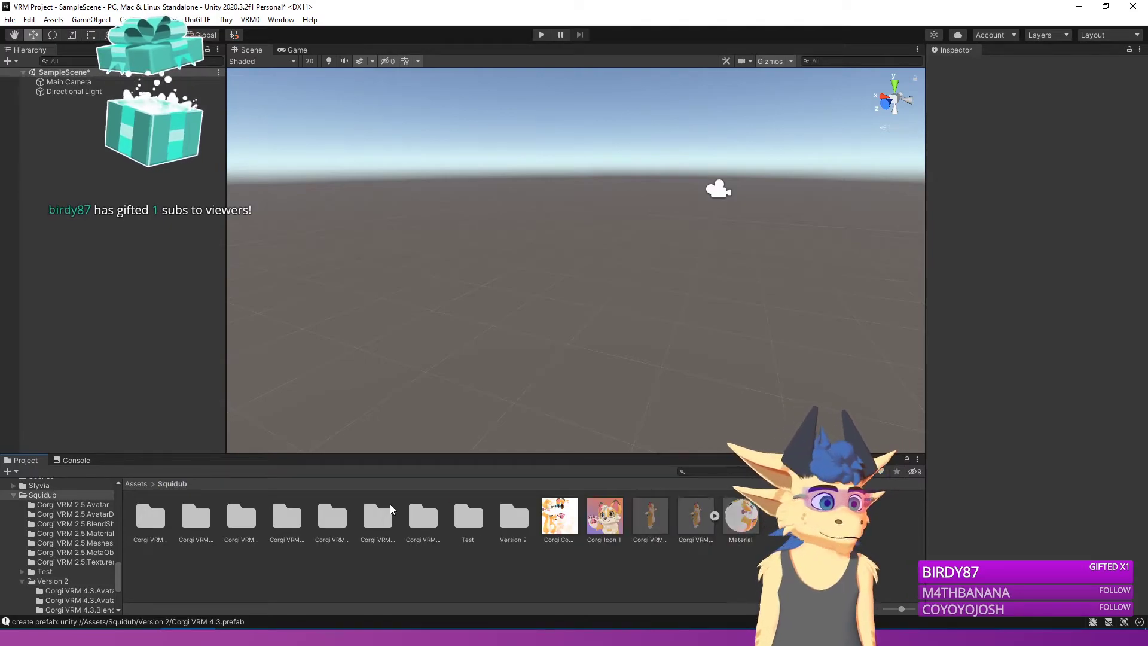
{"action": "scroll", "coordinate": [511, 285], "scroll_direction": "down", "scroll_amount": 2}
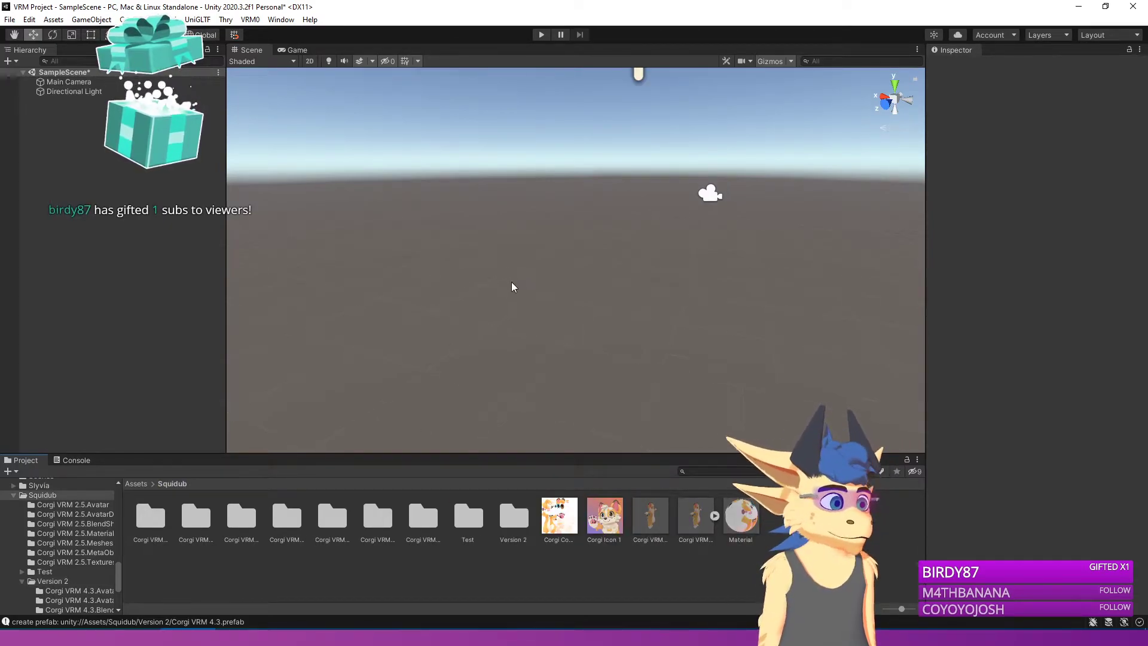
{"action": "scroll", "coordinate": [517, 299], "scroll_direction": "down", "scroll_amount": 3}
{"action": "scroll", "coordinate": [517, 300], "scroll_direction": "up", "scroll_amount": 2}
{"action": "scroll", "coordinate": [517, 300], "scroll_direction": "down", "scroll_amount": 2}
{"action": "scroll", "coordinate": [518, 300], "scroll_direction": "down", "scroll_amount": 1}
{"action": "scroll", "coordinate": [519, 299], "scroll_direction": "up", "scroll_amount": 2}
{"action": "scroll", "coordinate": [539, 288], "scroll_direction": "down", "scroll_amount": 1}
{"action": "right_click_drag", "start_coordinate": [548, 275], "coordinate": [576, 283]}
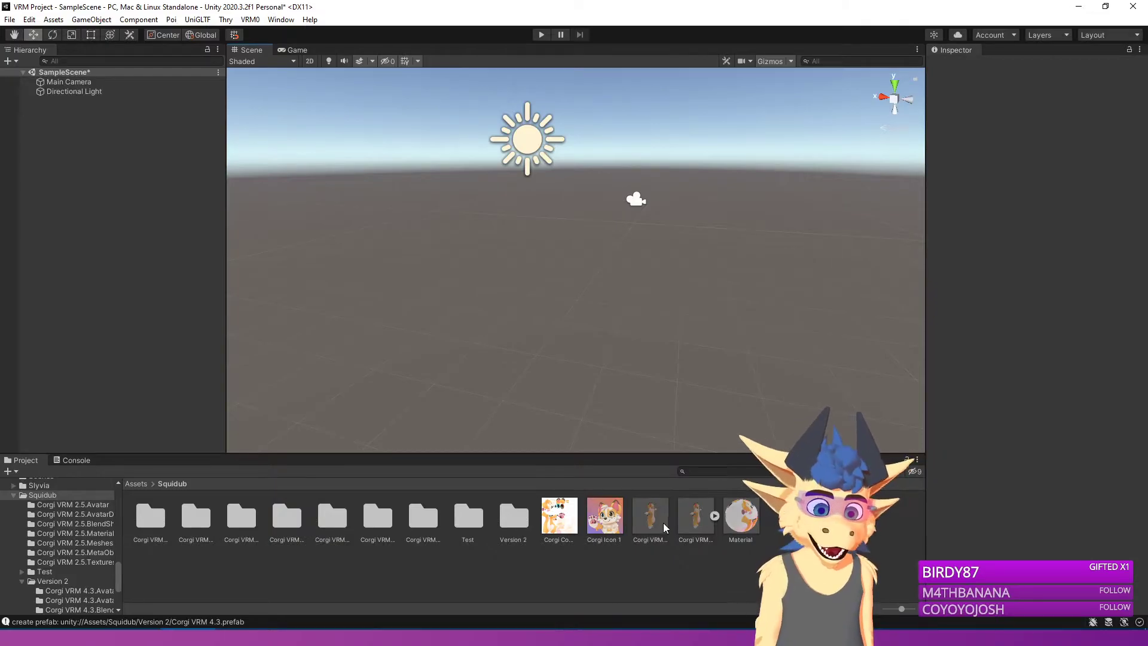
{"action": "key", "text": "Right"}
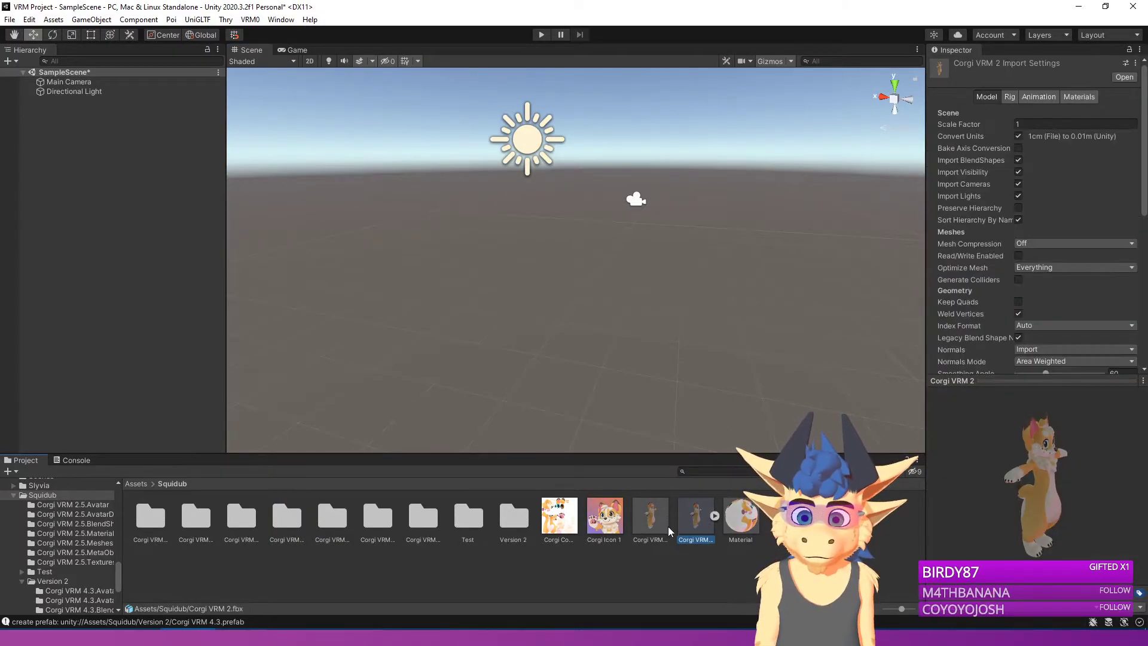
{"action": "left_click", "coordinate": [662, 529]}
{"action": "left_click", "coordinate": [509, 521], "text": "ctrl"}
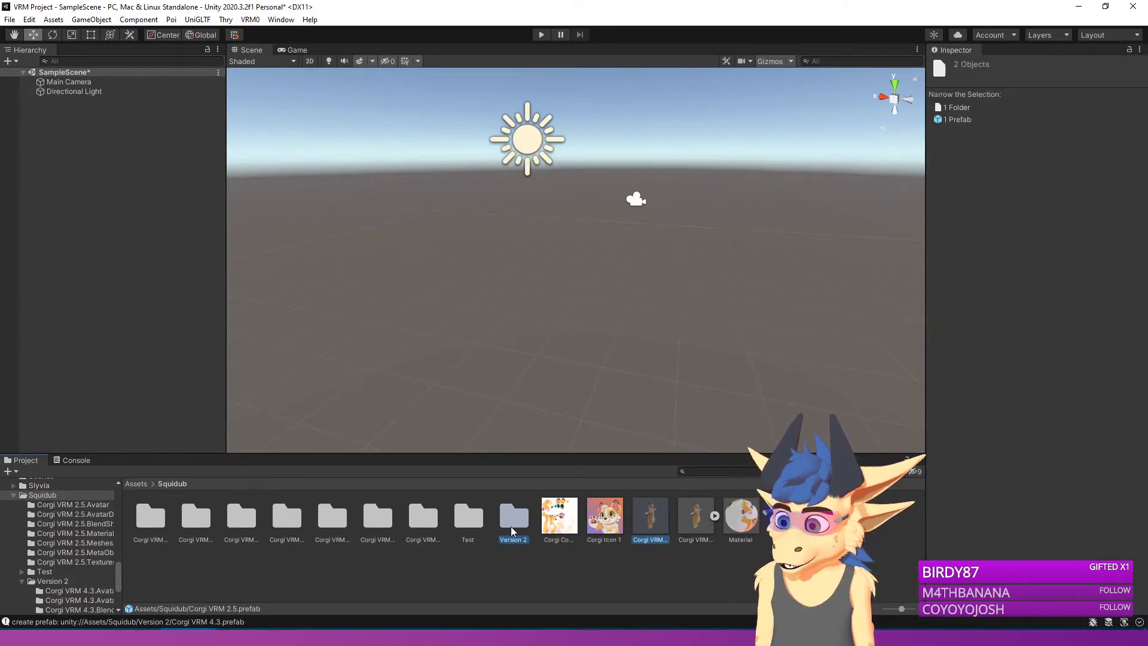
{"action": "double_click", "coordinate": [534, 528]}
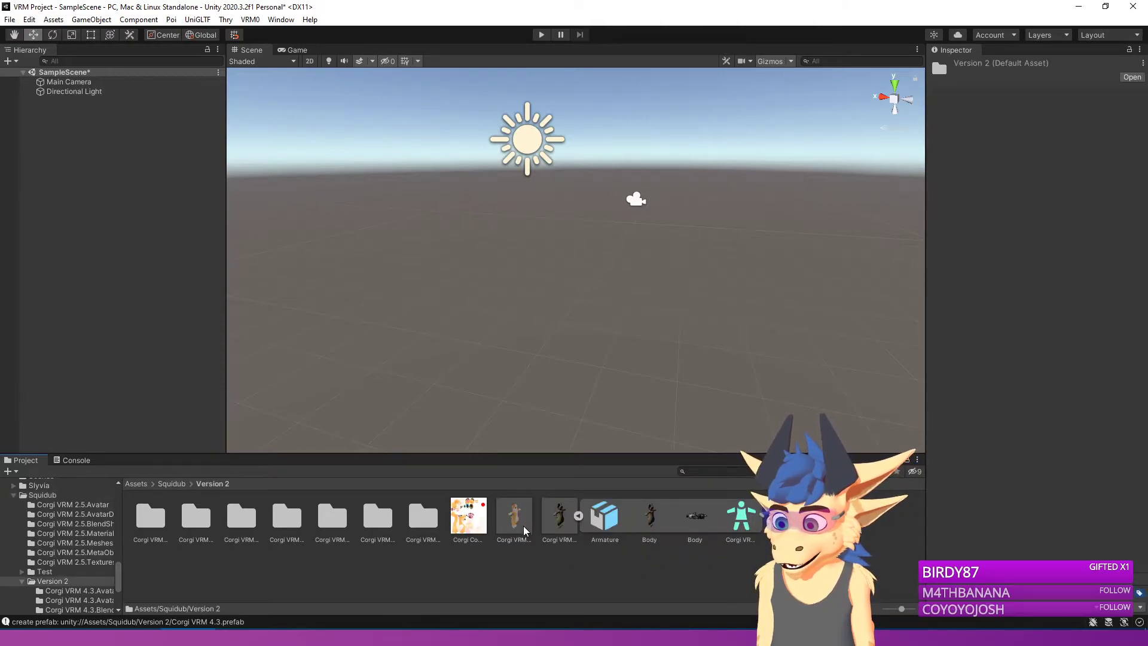
Step: Delete the Corgi VRM 4.3 prefab together with its seven generated folders from the Version 2 folder
{"action": "left_click", "coordinate": [535, 527]}
{"action": "left_click", "coordinate": [556, 524]}
{"action": "left_click", "coordinate": [512, 522]}
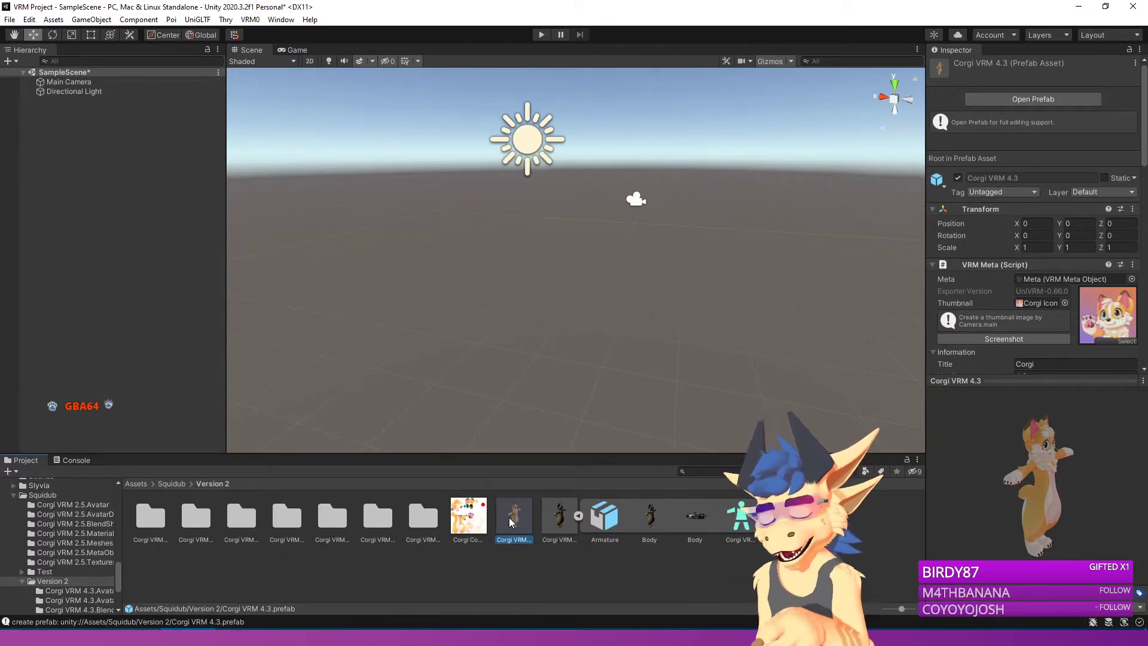
{"action": "key", "text": "F2"}
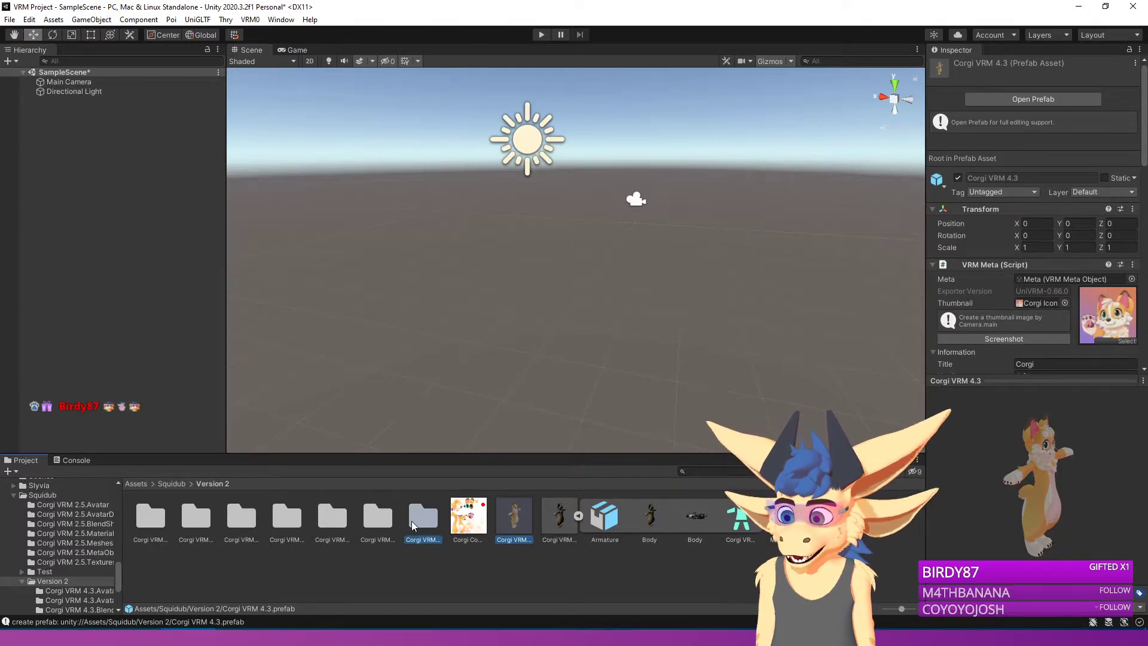
{"action": "left_click", "coordinate": [494, 530]}
{"action": "left_click", "coordinate": [503, 526]}
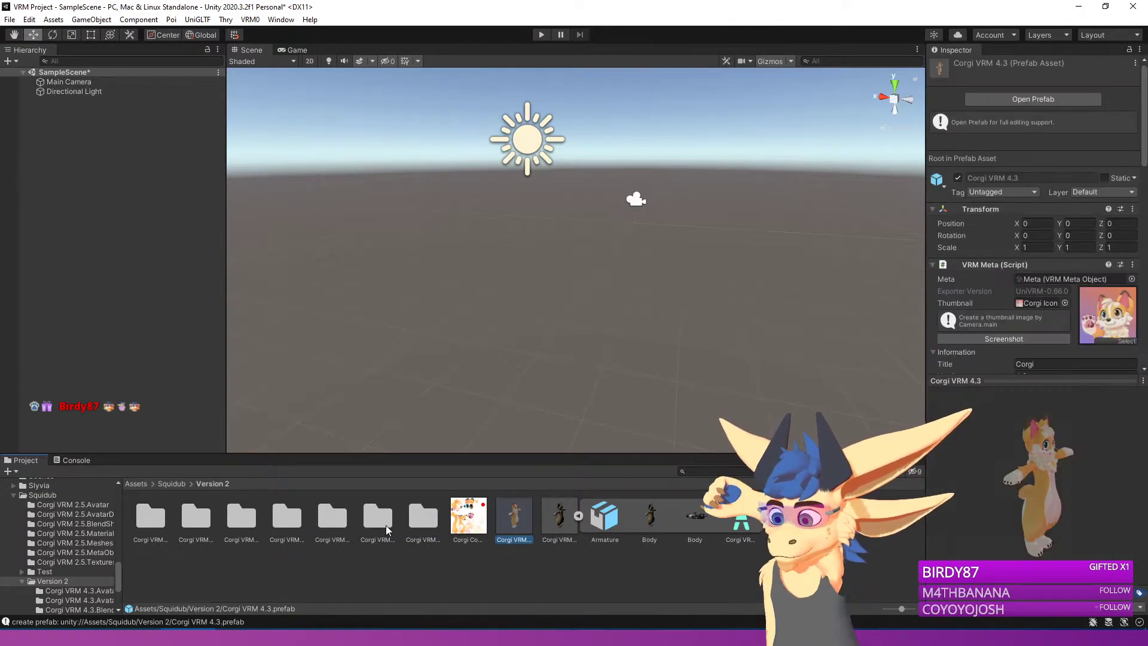
{"action": "left_click", "coordinate": [422, 523], "text": "ctrl"}
{"action": "left_click", "coordinate": [381, 521], "text": "ctrl"}
{"action": "left_click", "coordinate": [333, 522], "text": "ctrl"}
{"action": "left_click", "coordinate": [283, 522], "text": "ctrl"}
{"action": "left_click", "coordinate": [242, 522], "text": "ctrl"}
{"action": "left_click", "coordinate": [197, 522], "text": "ctrl"}
{"action": "left_click", "coordinate": [152, 520], "text": "ctrl"}
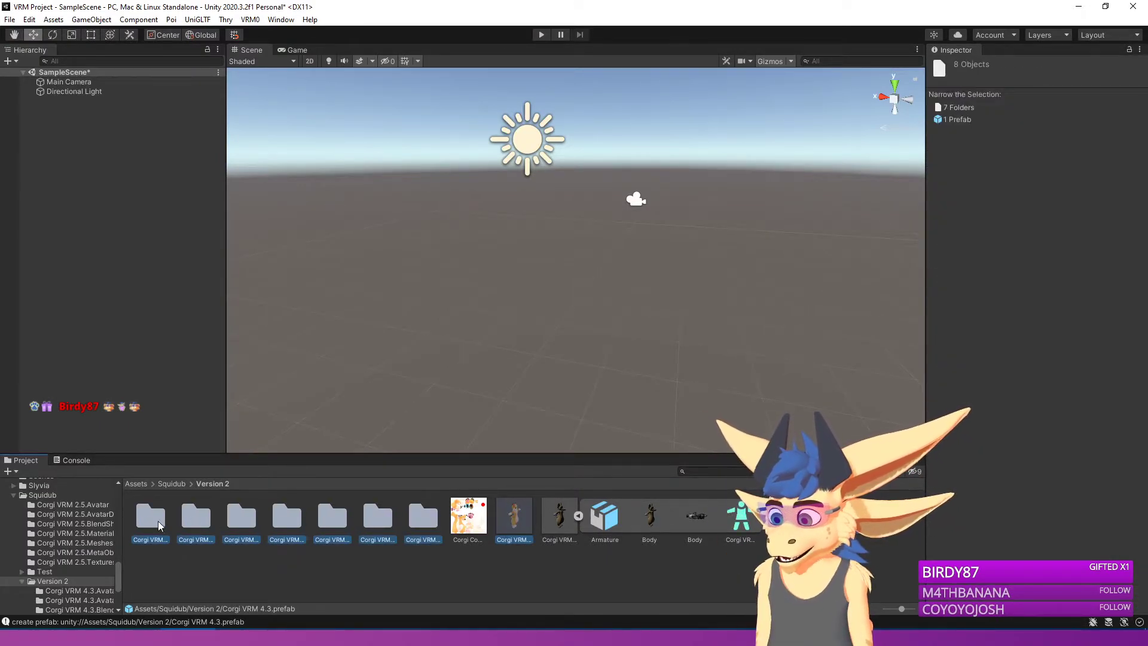
{"action": "key", "text": "Delete"}
{"action": "left_click", "coordinate": [604, 347]}
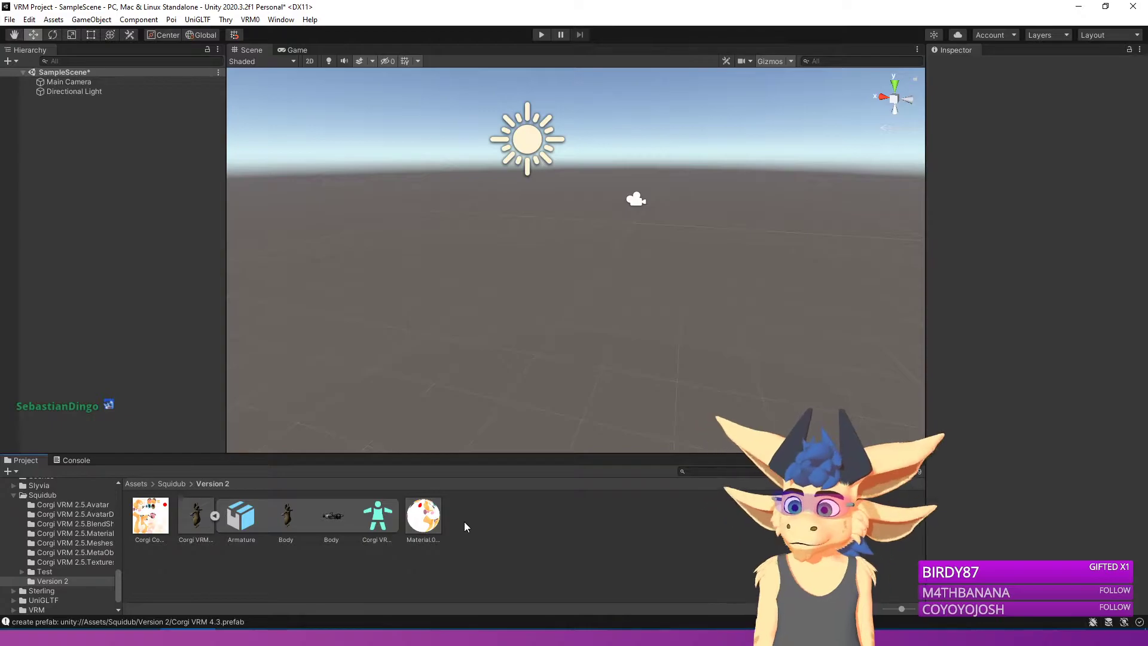
Step: Delete the old Corgi VRM 4.fbx from the Version 2 folder
{"action": "left_click", "coordinate": [200, 519]}
{"action": "key", "text": "Delete"}
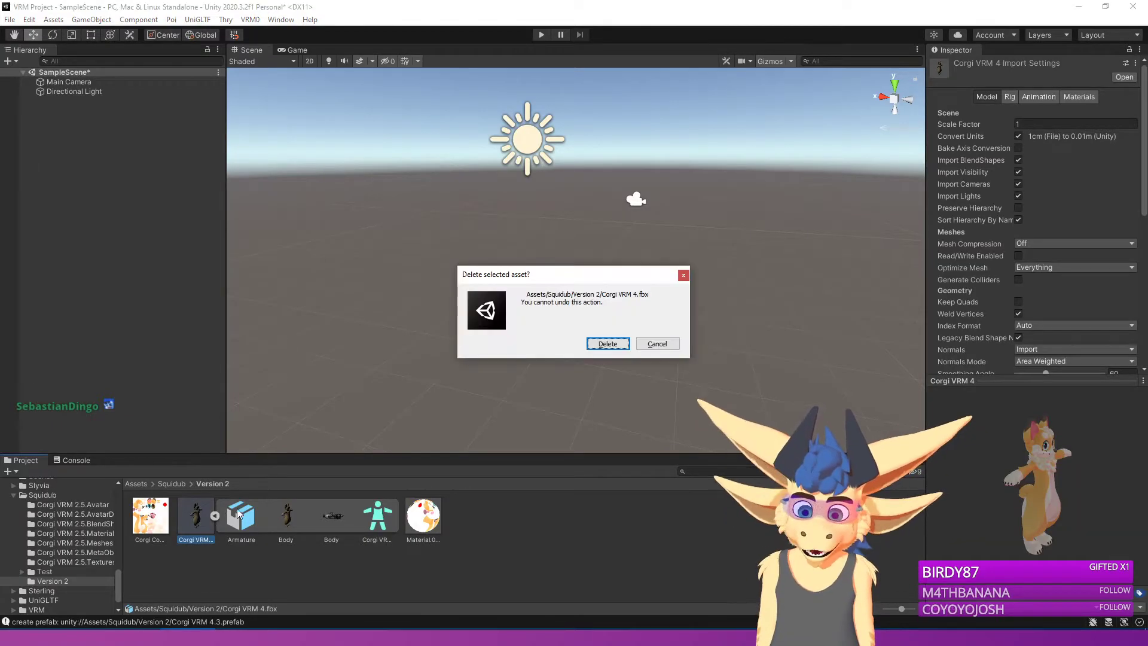
{"action": "left_click", "coordinate": [605, 345]}
Step: Import the re-exported Corgi VRM 4.fbx into Version 2, then place it in SampleScene and frame it
{"action": "mouse_move", "coordinate": [262, 615]}
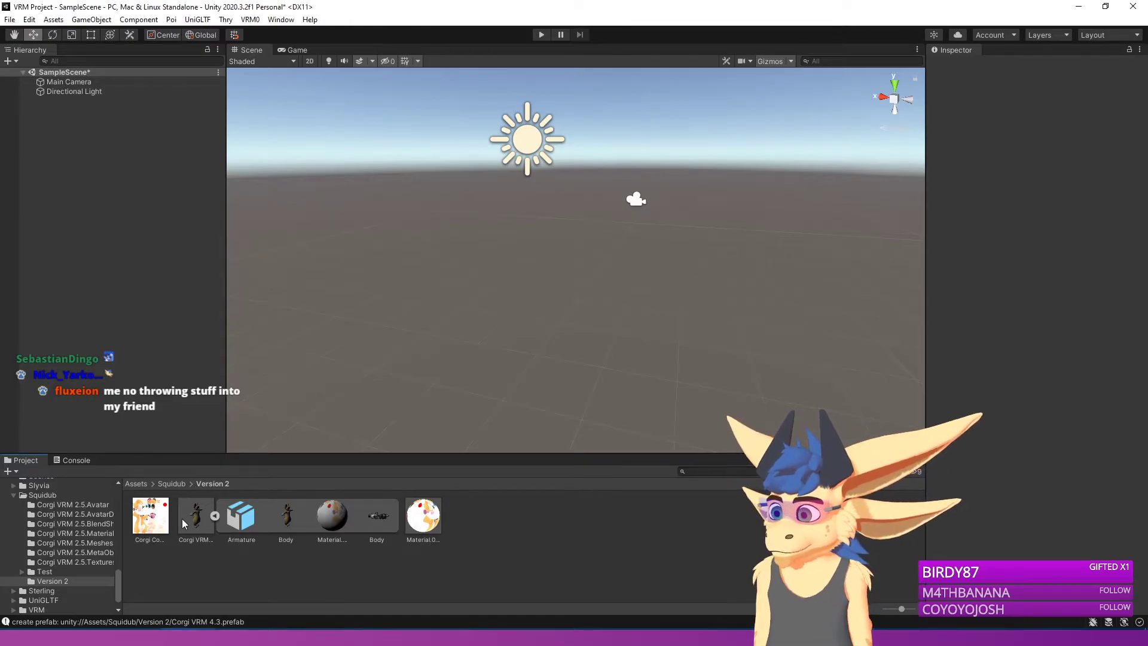
{"action": "left_click_drag", "start_coordinate": [196, 515], "coordinate": [127, 288]}
{"action": "key", "text": "f"}
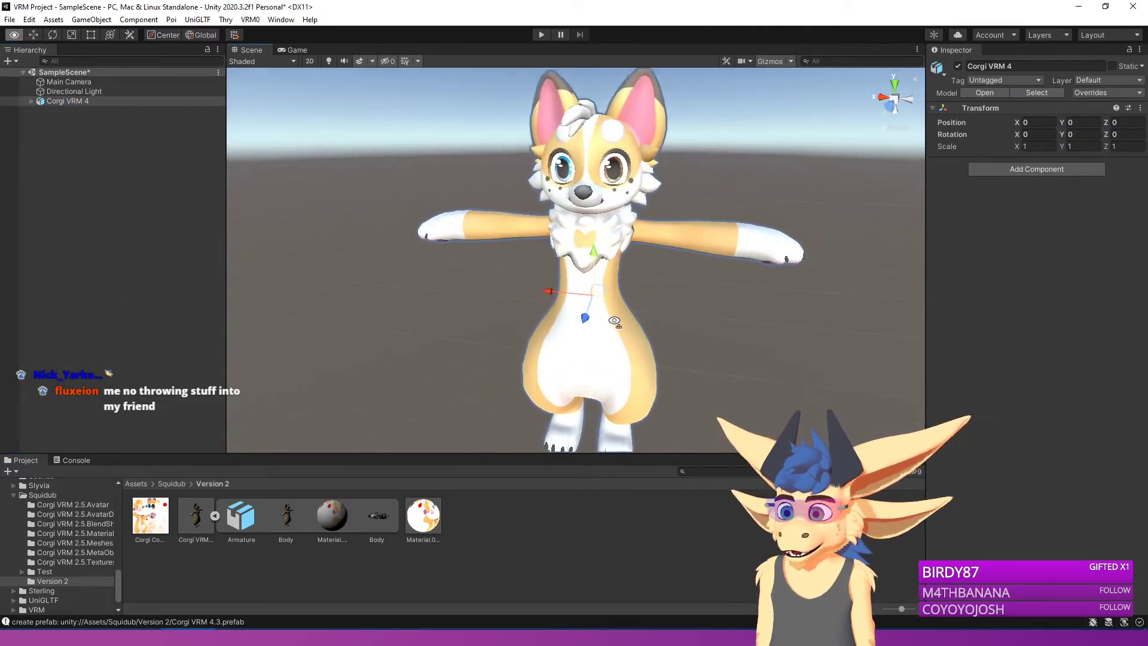
Step: Remap the Corgi VRM 4 model's embedded material to Material.001 in its import settings and apply the change
{"action": "left_click", "coordinate": [184, 526]}
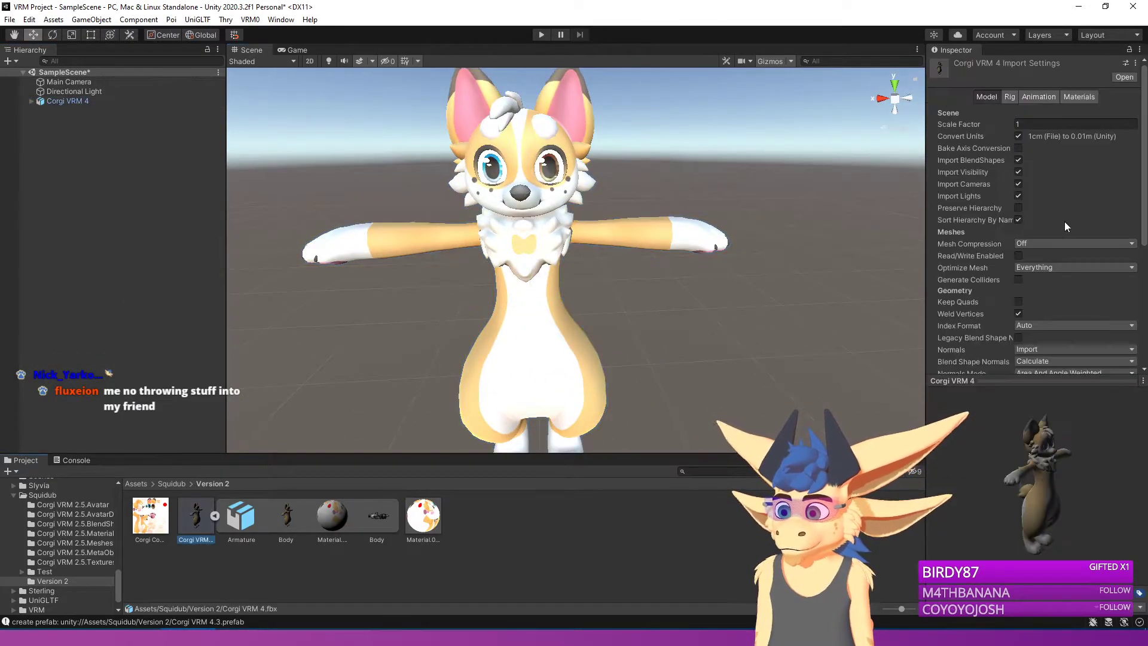
{"action": "left_click", "coordinate": [1082, 97]}
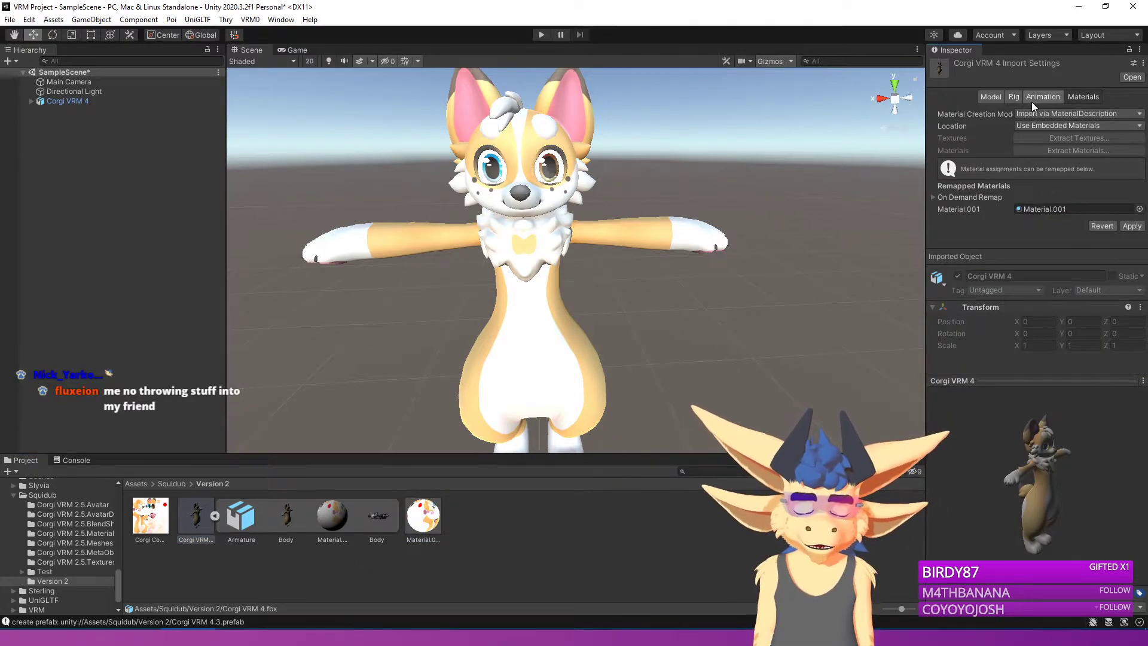
{"action": "left_click", "coordinate": [1014, 96]}
{"action": "left_click", "coordinate": [1082, 97]}
{"action": "left_click", "coordinate": [1132, 226]}
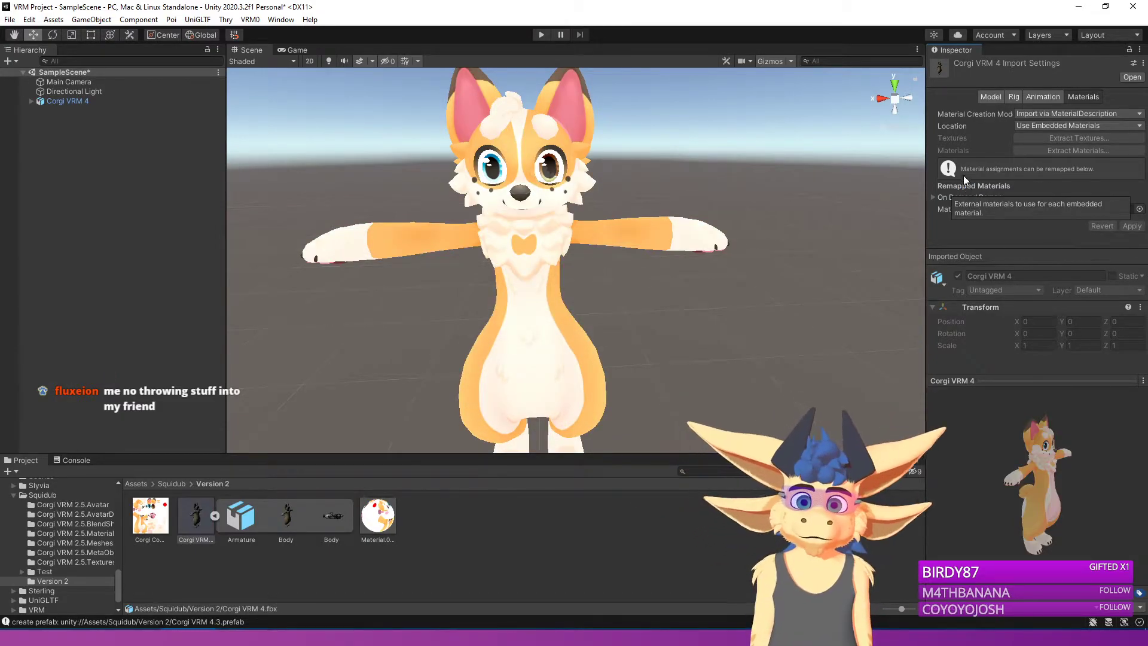
Step: Set the Corgi VRM 4 rig's animation type to Humanoid and apply it
{"action": "left_click", "coordinate": [1014, 96]}
{"action": "left_click", "coordinate": [1039, 113]}
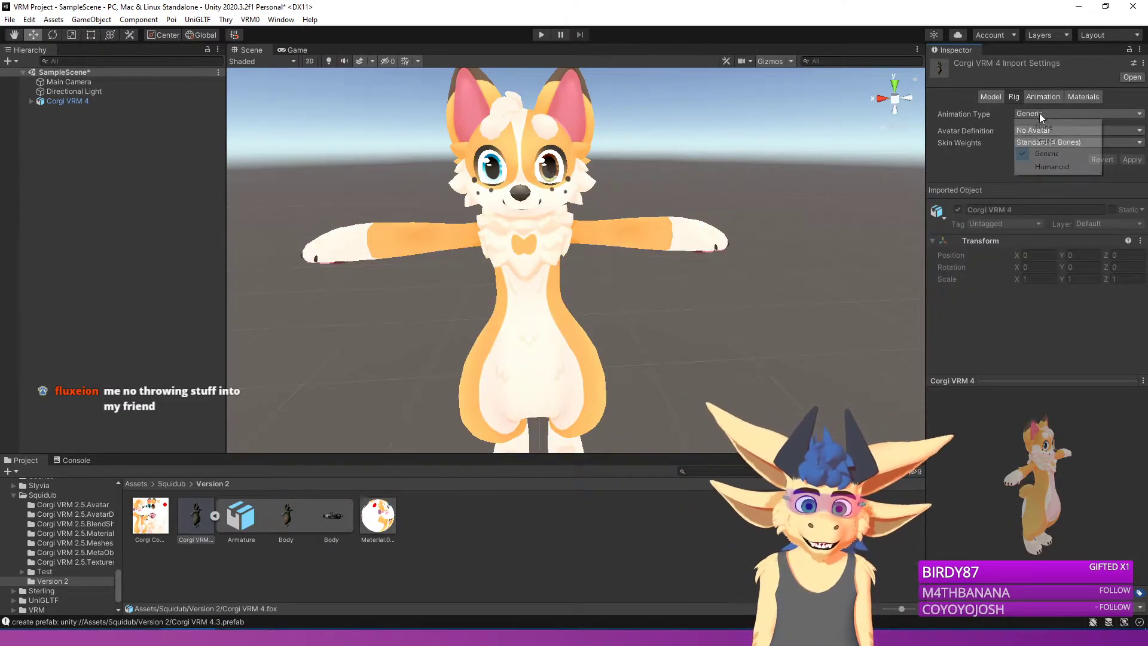
{"action": "left_click", "coordinate": [1043, 170]}
{"action": "left_click", "coordinate": [1131, 200]}
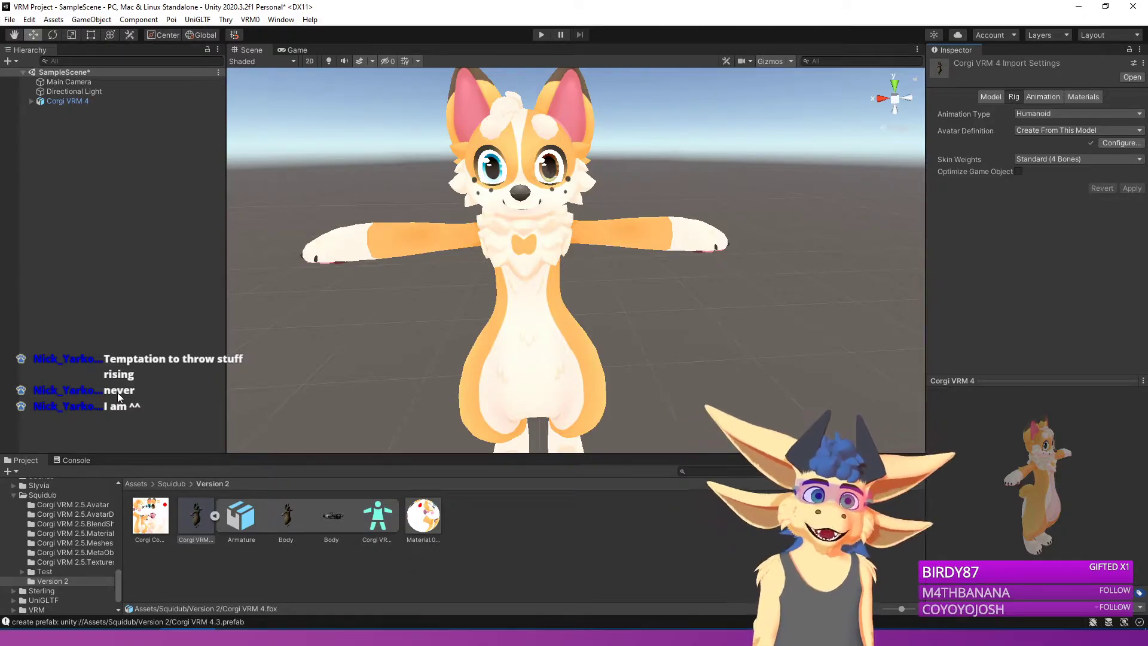
Step: Open the Corgi VRM 4 avatar configuration and assign the Chest transform to the empty Chest bone
{"action": "key", "text": "s"}
{"action": "right_click_drag", "start_coordinate": [399, 276], "coordinate": [459, 213]}
{"action": "key", "text": "w"}
{"action": "key", "text": "s"}
{"action": "scroll", "coordinate": [459, 213], "scroll_direction": "up", "scroll_amount": 4}
{"action": "left_click", "coordinate": [204, 516]}
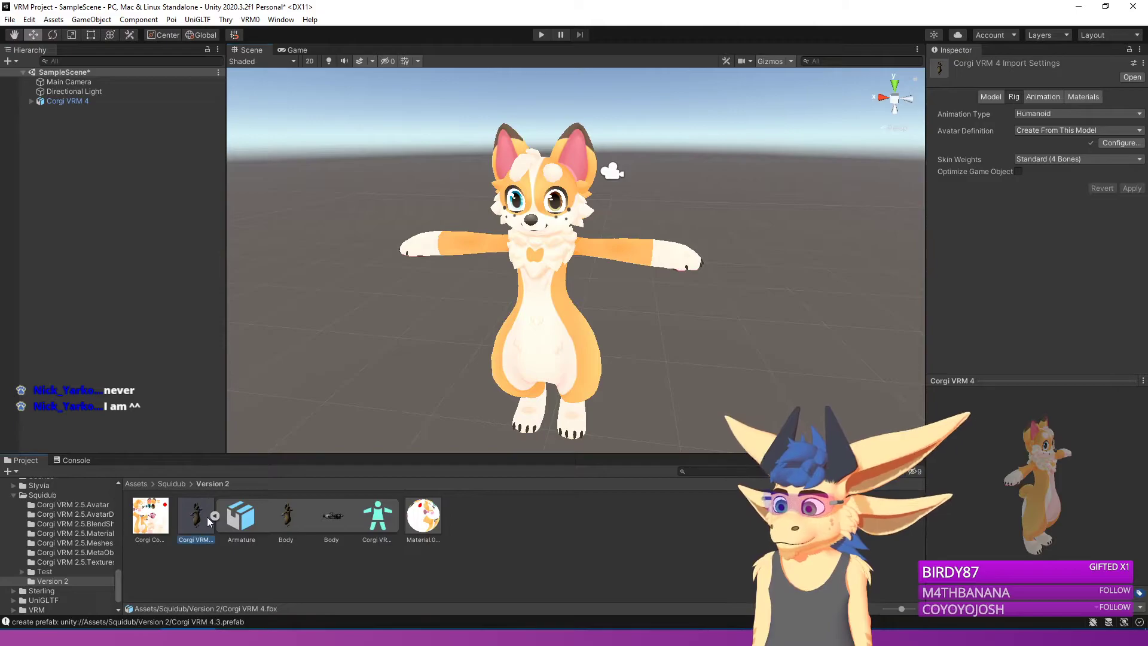
{"action": "left_click", "coordinate": [1120, 142]}
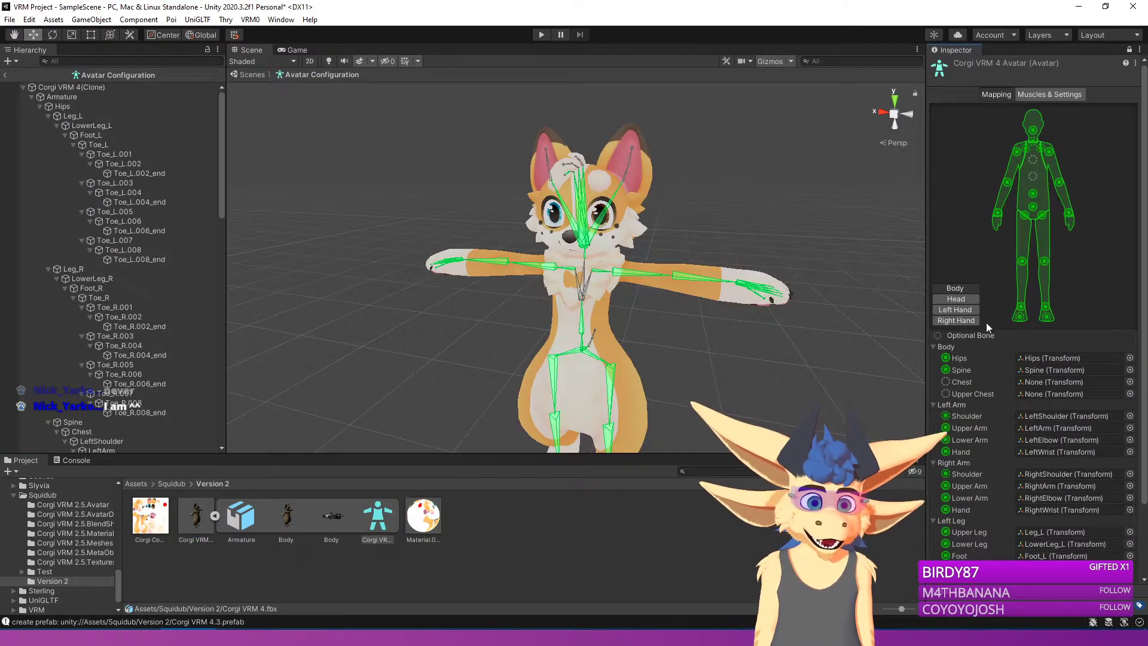
{"action": "left_click", "coordinate": [1129, 382]}
{"action": "type", "text": "c"}
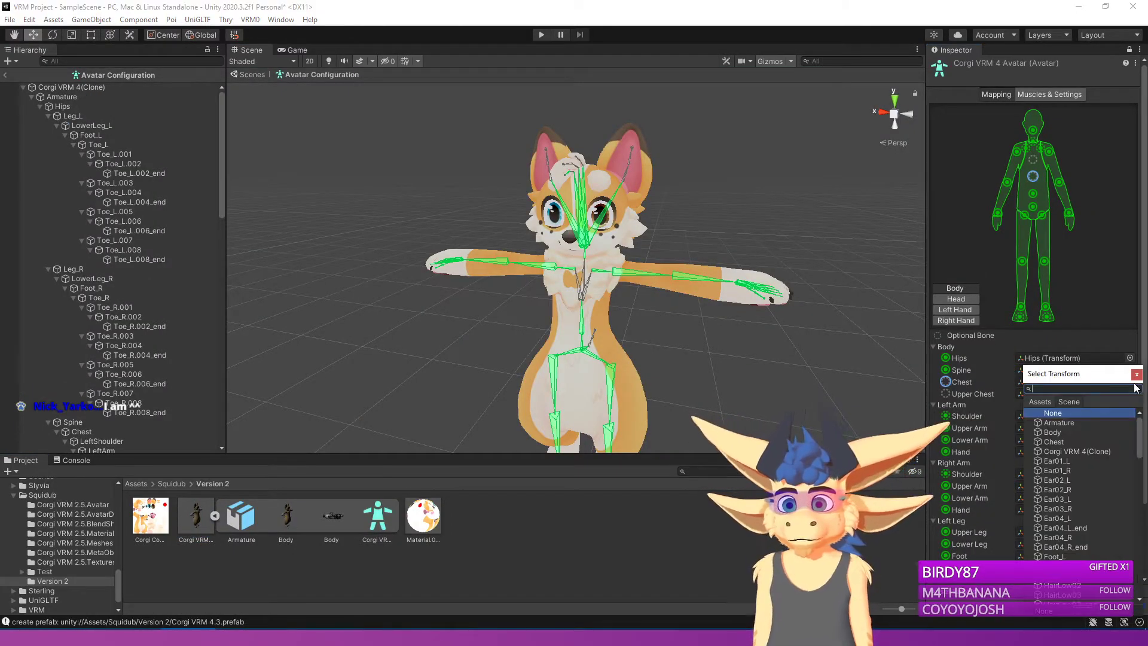
{"action": "type", "text": "hest"}
{"action": "key", "text": "Down"}
{"action": "key", "text": "Return"}
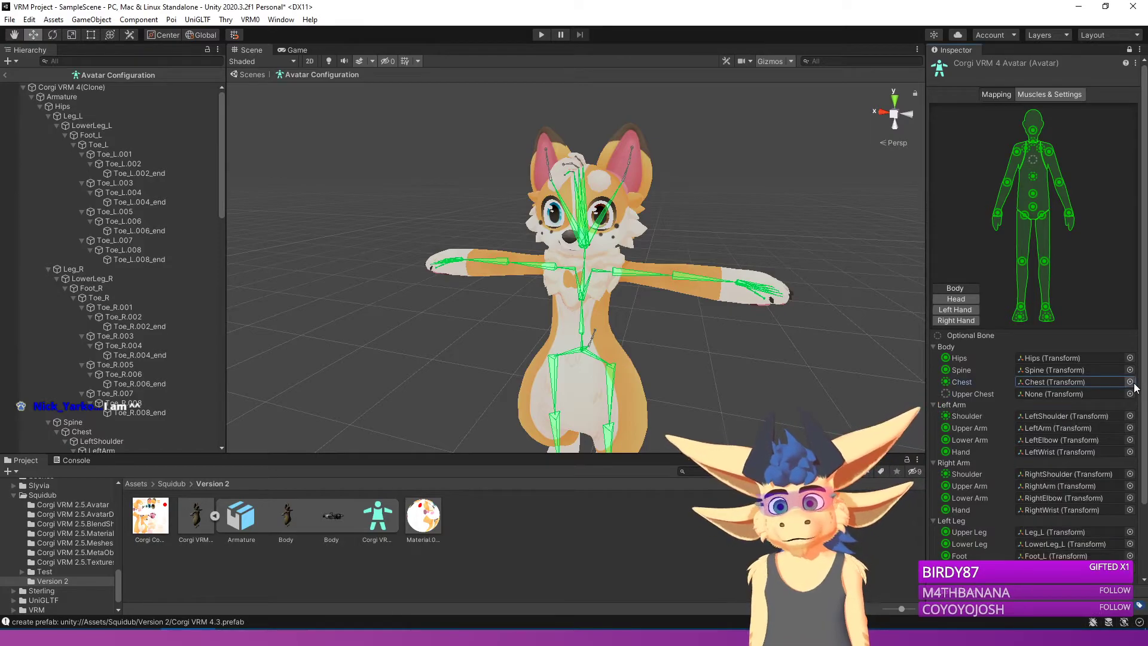
Step: Clear the Jaw, Right Eye and Left Eye bone assignments in the avatar's head mapping
{"action": "left_click", "coordinate": [955, 298]}
{"action": "left_click", "coordinate": [1046, 406]}
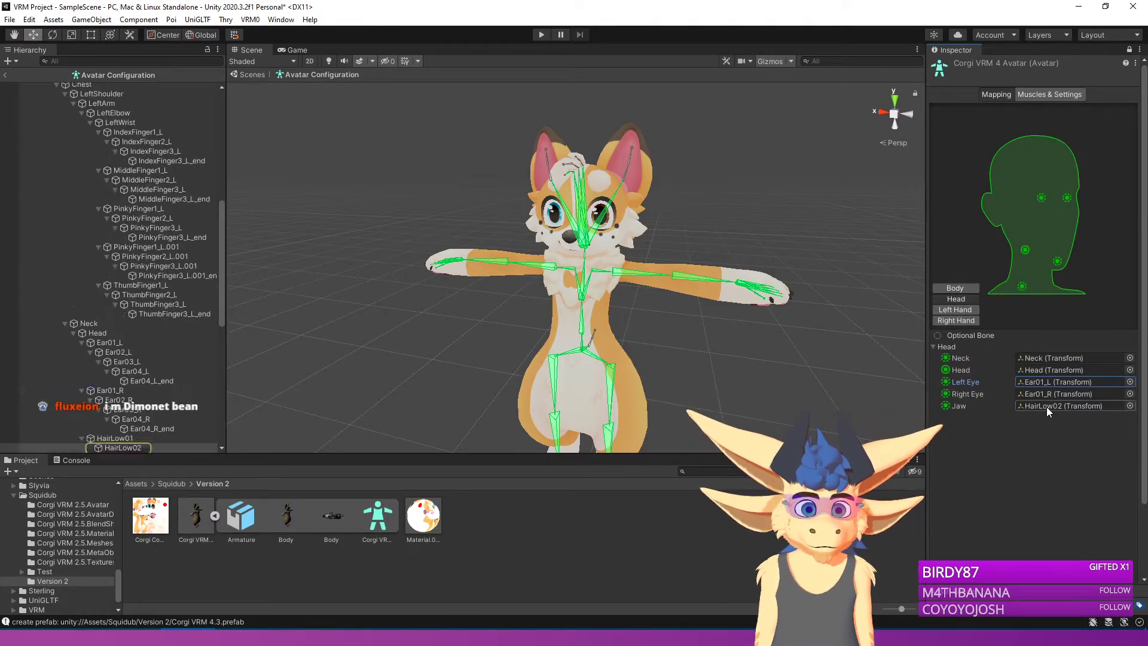
{"action": "key", "text": "Delete"}
{"action": "left_click", "coordinate": [1050, 393]}
{"action": "key", "text": "Delete"}
{"action": "left_click", "coordinate": [1049, 386]}
Step: Check the left-hand and right-hand finger mappings and apply the avatar configuration
{"action": "left_click", "coordinate": [961, 311]}
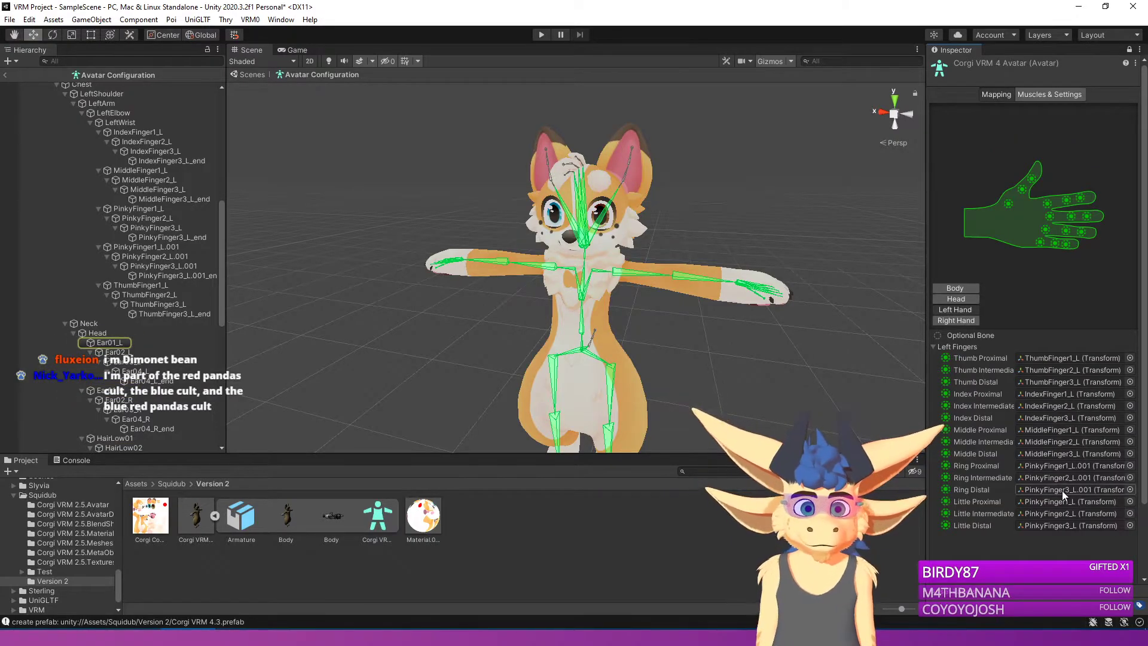
{"action": "left_click", "coordinate": [963, 323]}
{"action": "scroll", "coordinate": [1049, 460], "scroll_direction": "down", "scroll_amount": 2}
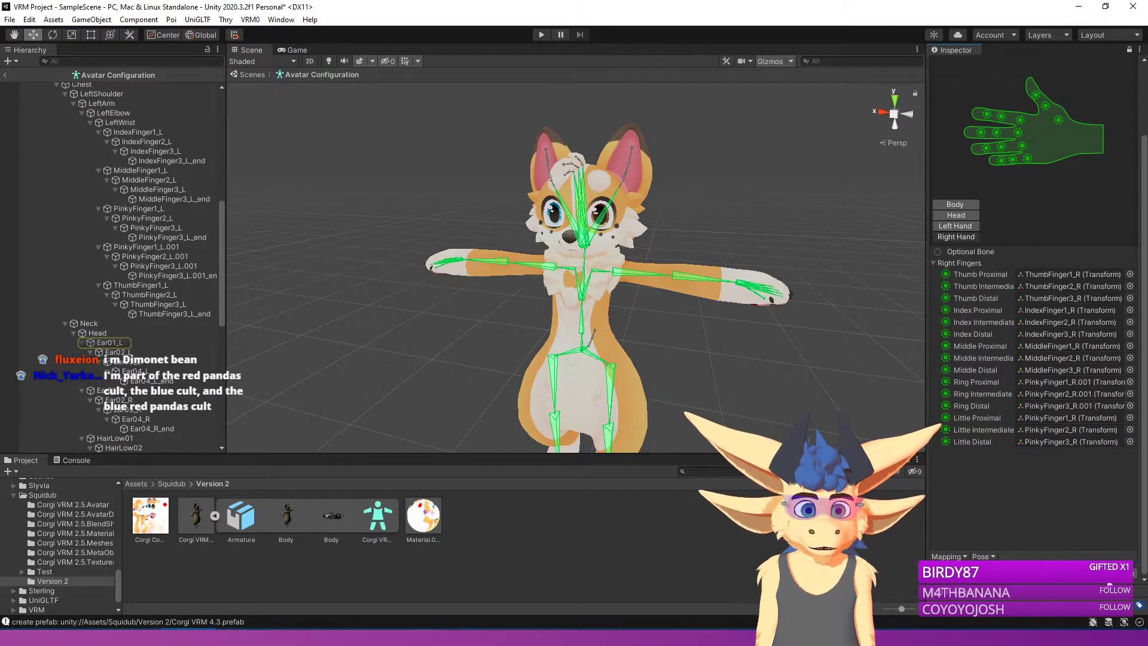
{"action": "left_click", "coordinate": [1106, 573]}
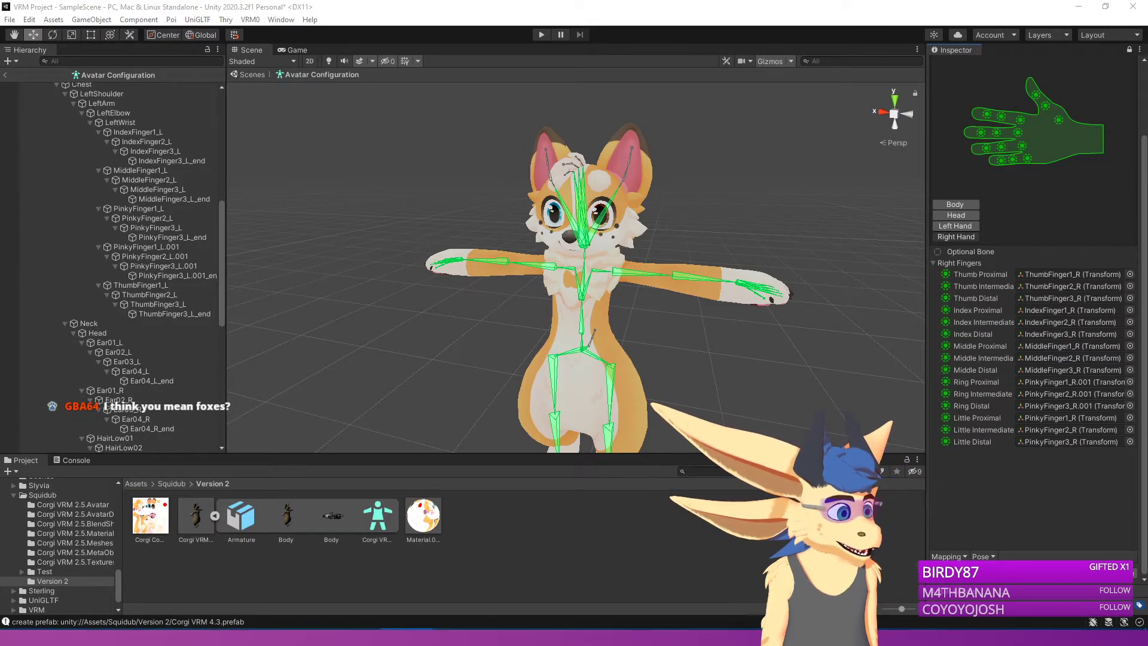
{"action": "left_click_drag", "start_coordinate": [750, 137], "coordinate": [574, 2]}
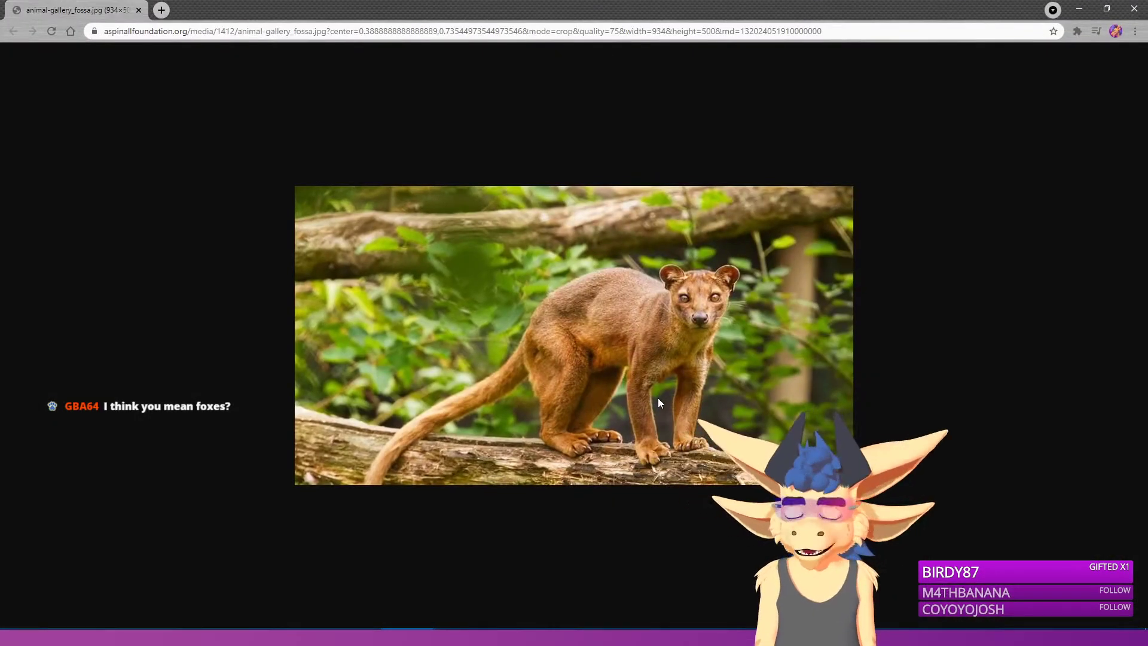
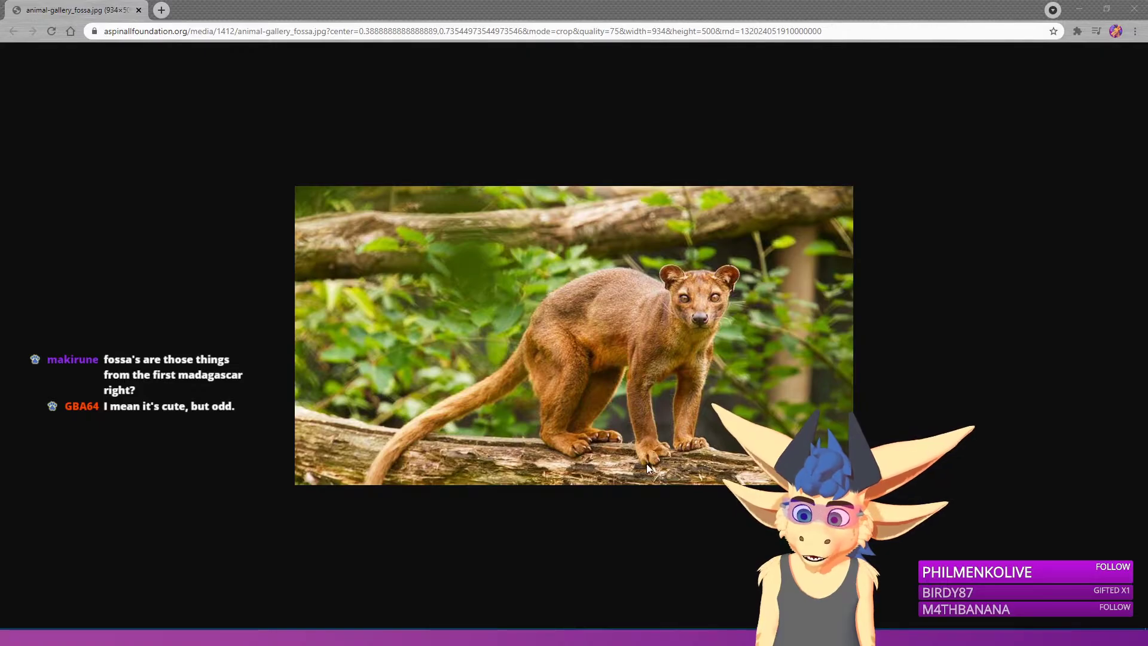
{"action": "left_click_drag", "start_coordinate": [366, 15], "coordinate": [508, 645]}
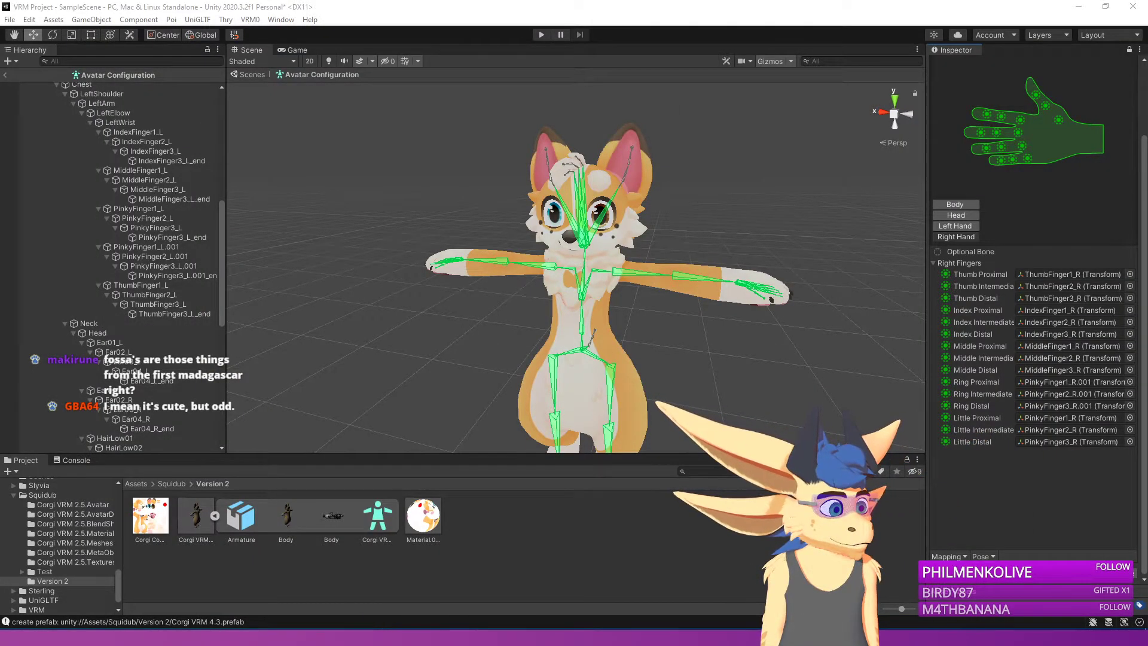
Step: Finish the avatar configuration and return to SampleScene
{"action": "scroll", "coordinate": [629, 333], "scroll_direction": "up", "scroll_amount": 3}
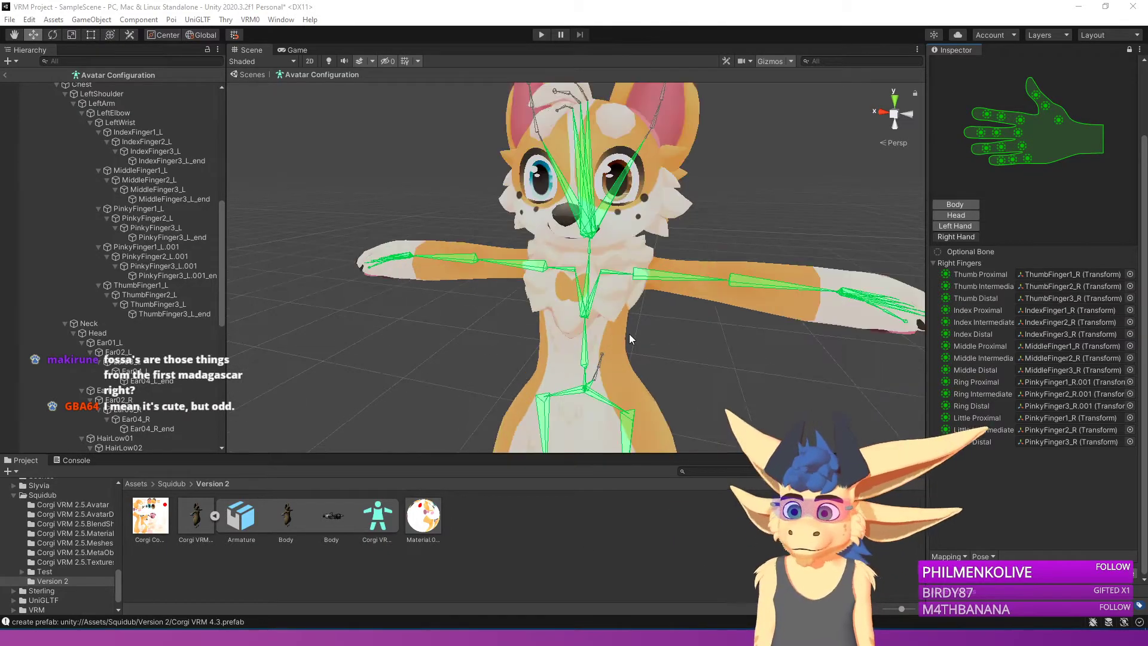
{"action": "left_click", "coordinate": [1130, 561]}
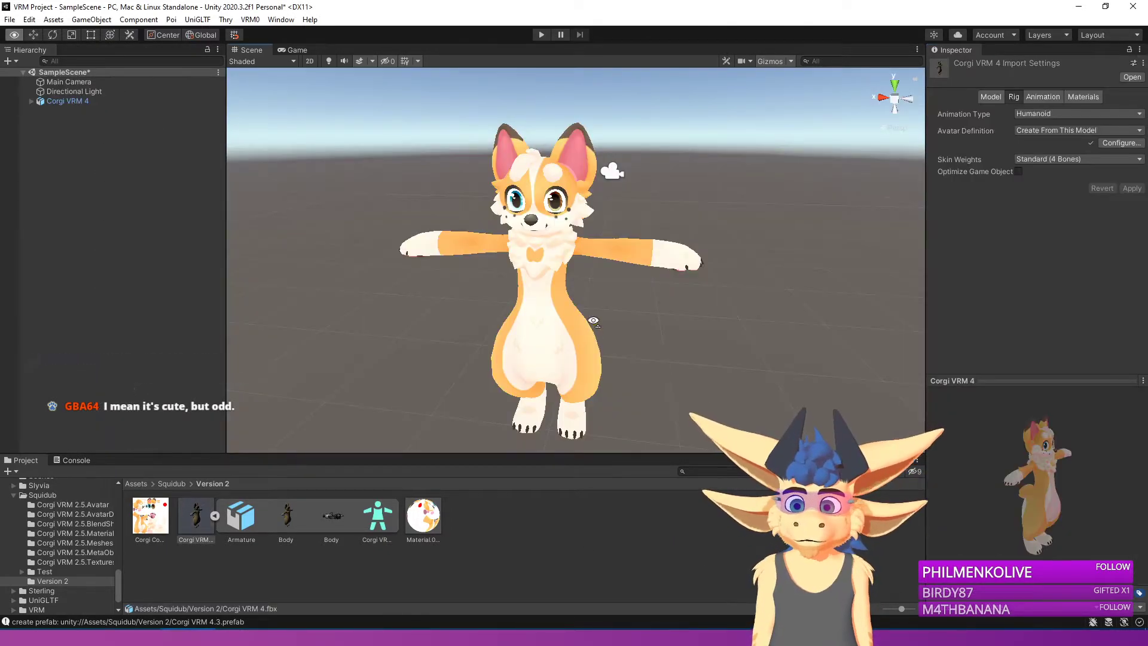
Step: In the Corgi VRM 4 model import settings, enable Legacy Blend Shape Normals, set Normals Mode to Area Weighted and apply
{"action": "left_click", "coordinate": [990, 96]}
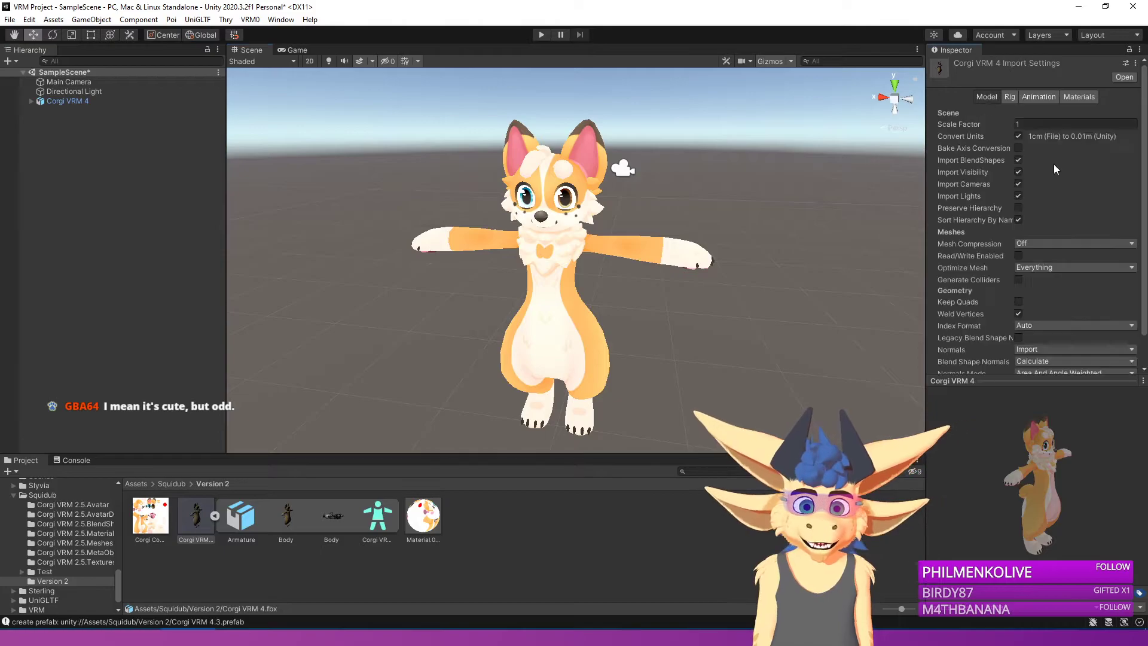
{"action": "scroll", "coordinate": [1045, 355], "scroll_direction": "down", "scroll_amount": 2}
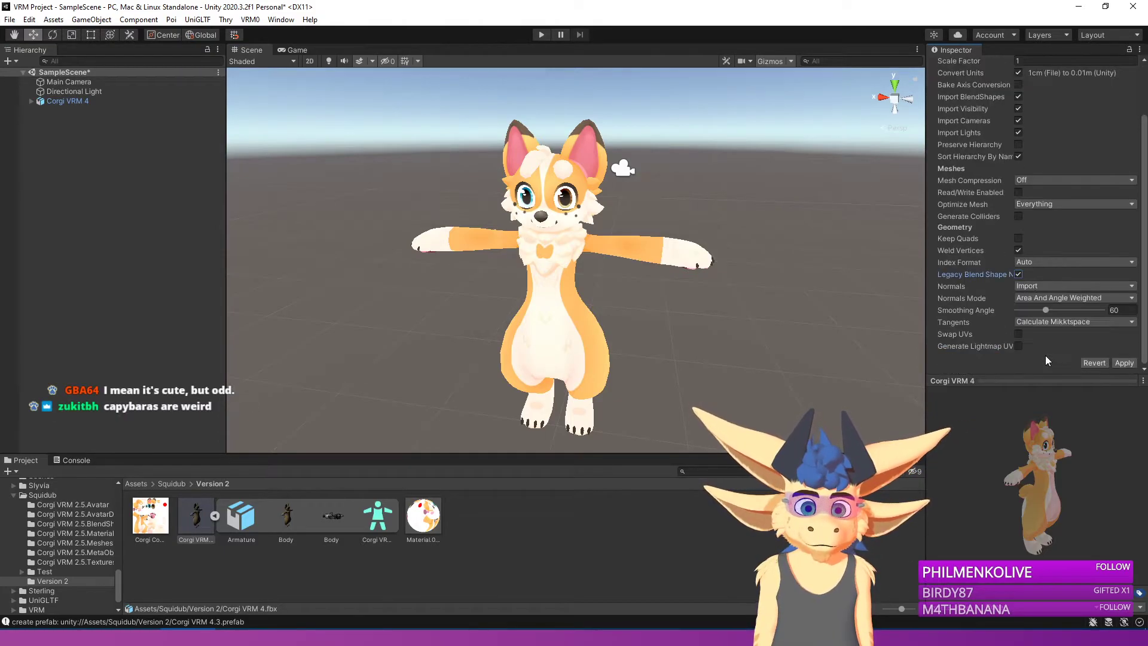
{"action": "left_click", "coordinate": [1044, 299]}
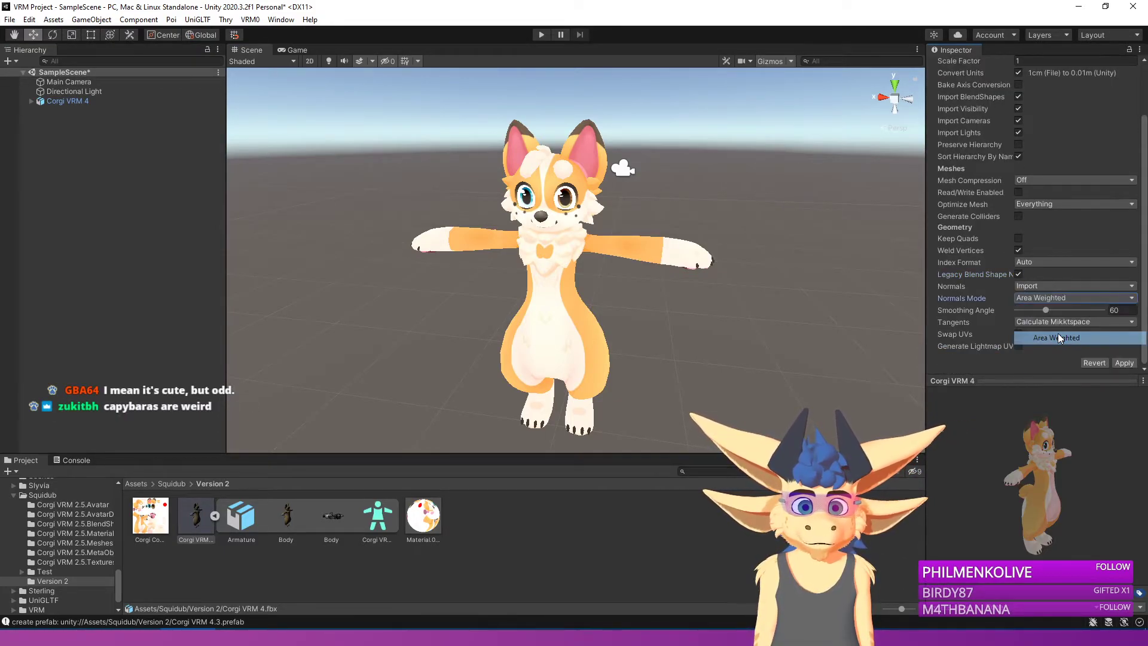
{"action": "left_click", "coordinate": [1056, 338]}
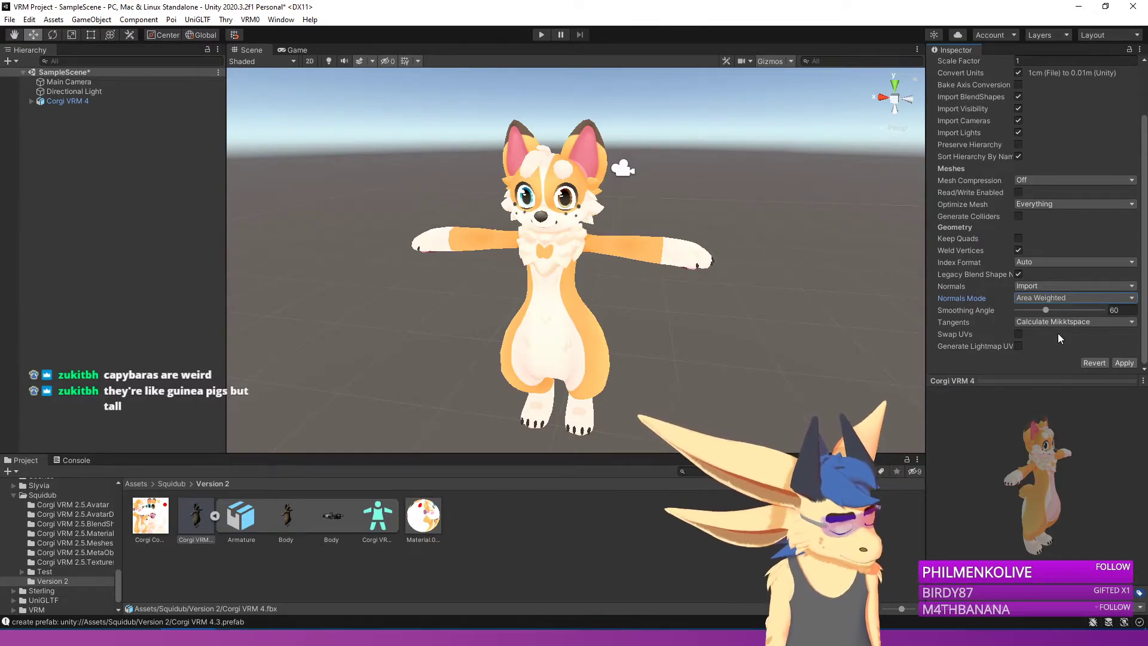
{"action": "key", "text": "d"}
{"action": "mouse_move", "coordinate": [658, 302]}
{"action": "right_mouse_down"}
{"action": "mouse_move", "coordinate": [672, 315]}
{"action": "mouse_move", "coordinate": [662, 319]}
{"action": "mouse_move", "coordinate": [651, 291]}
{"action": "right_mouse_up"}
{"action": "key", "text": "s"}
{"action": "key", "text": "w"}
{"action": "key", "text": "s"}
{"action": "key", "text": "w"}
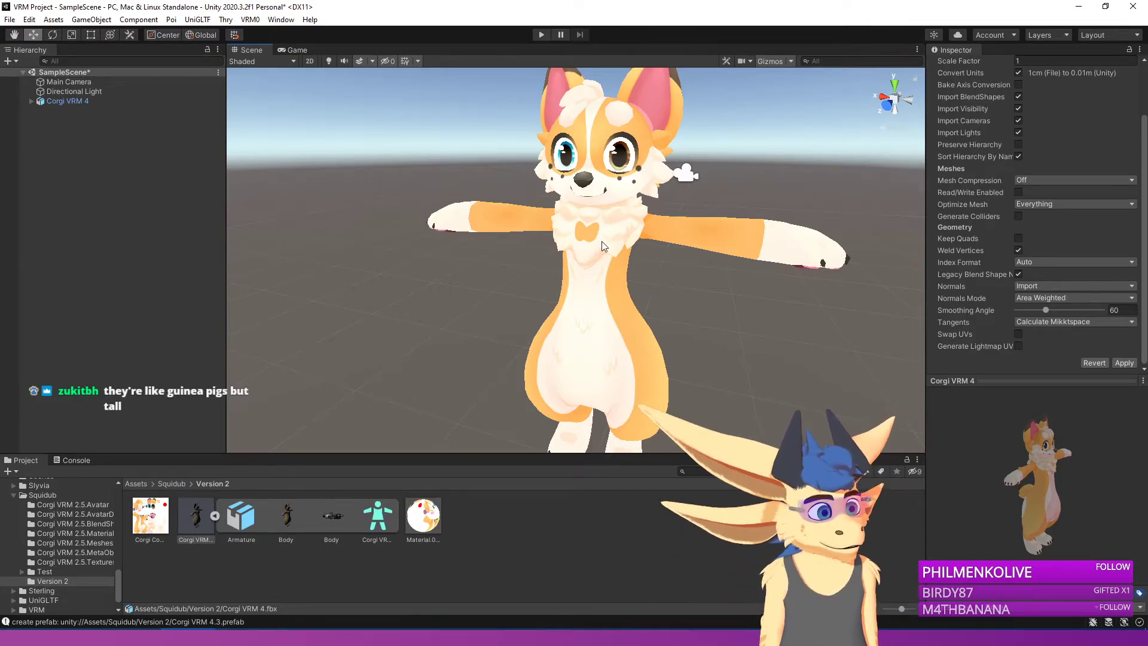
{"action": "scroll", "coordinate": [657, 338], "scroll_direction": "down", "scroll_amount": 3}
{"action": "scroll", "coordinate": [1123, 366], "scroll_direction": "up", "scroll_amount": 2}
{"action": "scroll", "coordinate": [1121, 358], "scroll_direction": "down", "scroll_amount": 2}
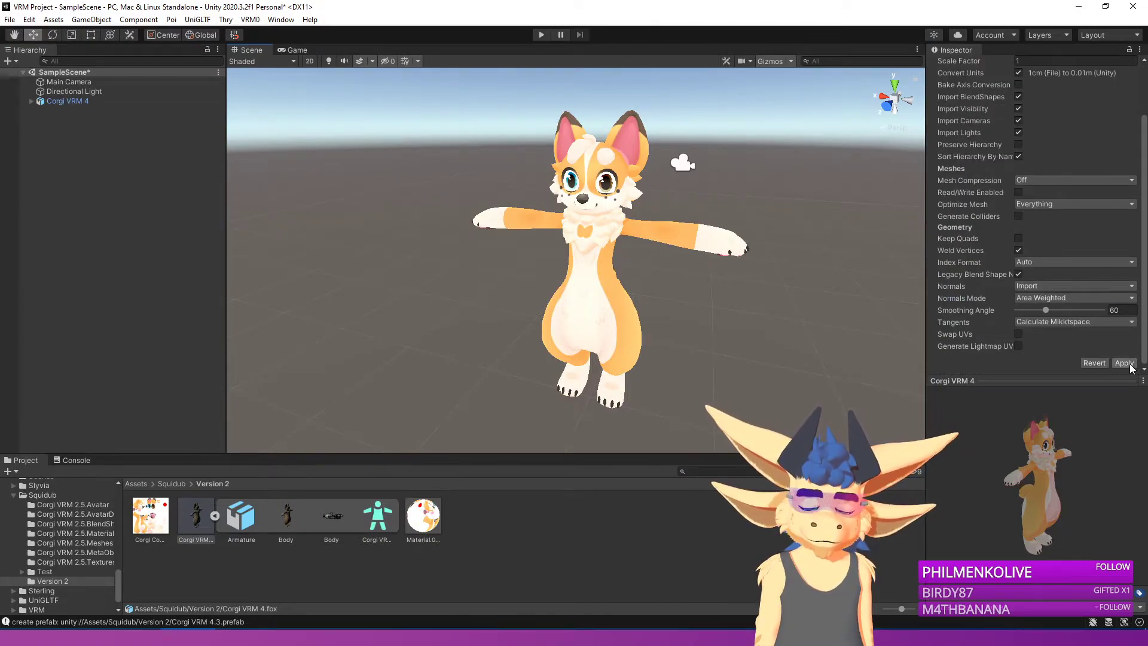
{"action": "left_click", "coordinate": [1124, 363]}
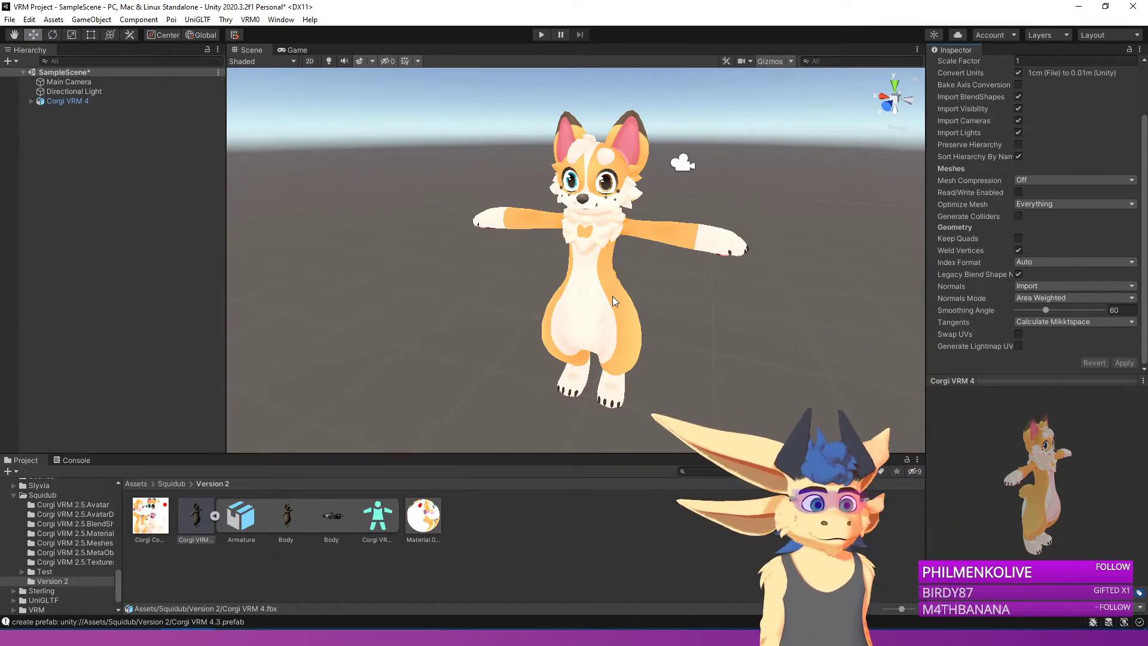
{"action": "scroll", "coordinate": [619, 328], "scroll_direction": "up", "scroll_amount": 3}
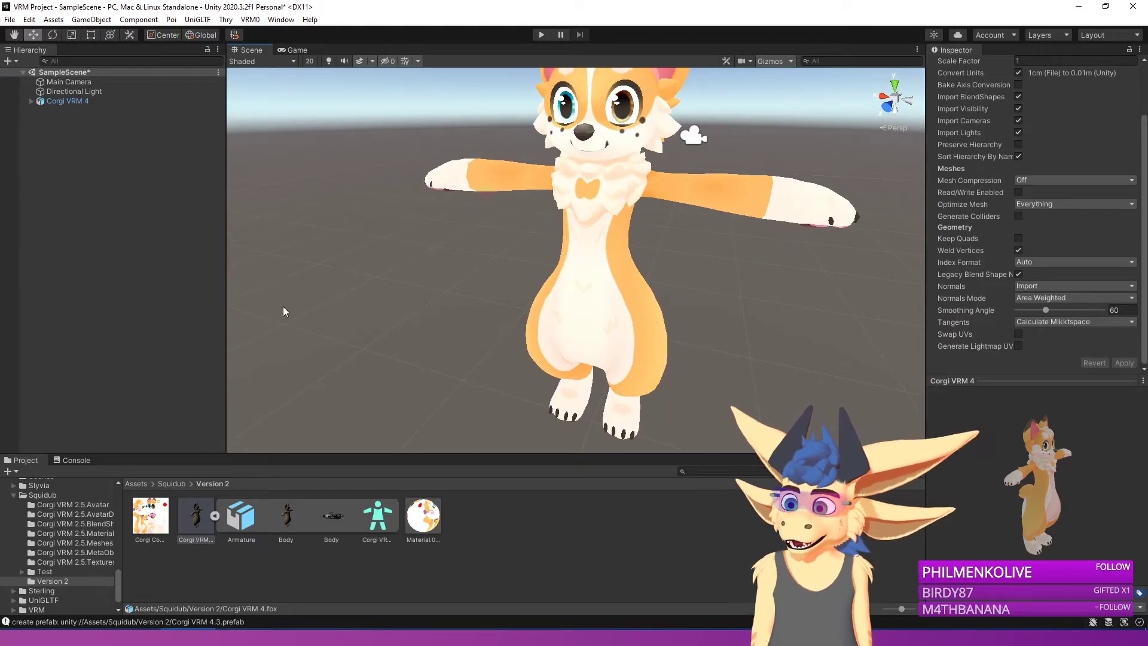
{"action": "left_click", "coordinate": [250, 19]}
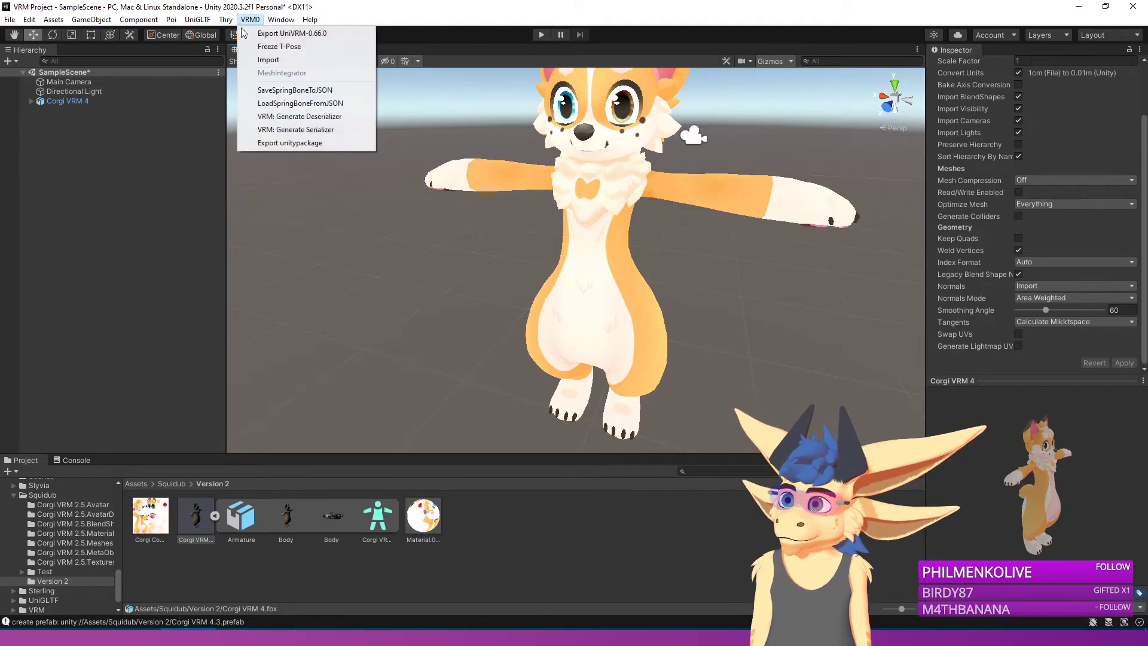
{"action": "left_click", "coordinate": [281, 33]}
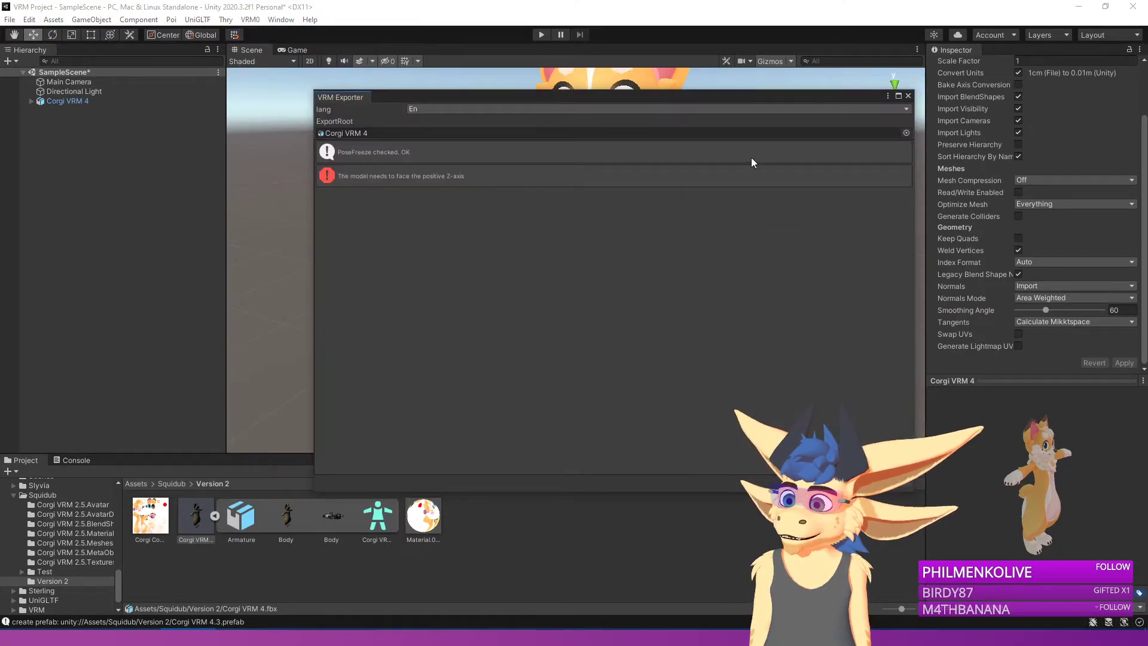
{"action": "left_click", "coordinate": [908, 95]}
Step: Select the Corgi VRM 4 model in the scene and open the UniVRM-0.66.0 exporter for it in English
{"action": "left_click", "coordinate": [588, 189]}
{"action": "left_click", "coordinate": [249, 19]}
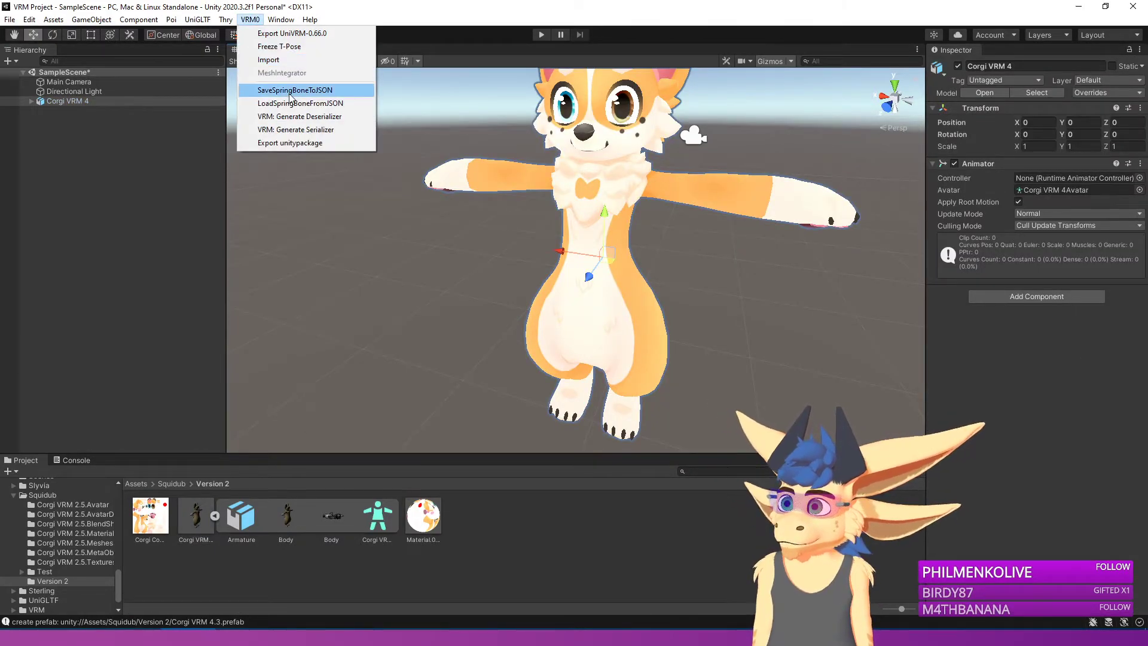
{"action": "left_click", "coordinate": [281, 33]}
{"action": "left_click", "coordinate": [443, 109]}
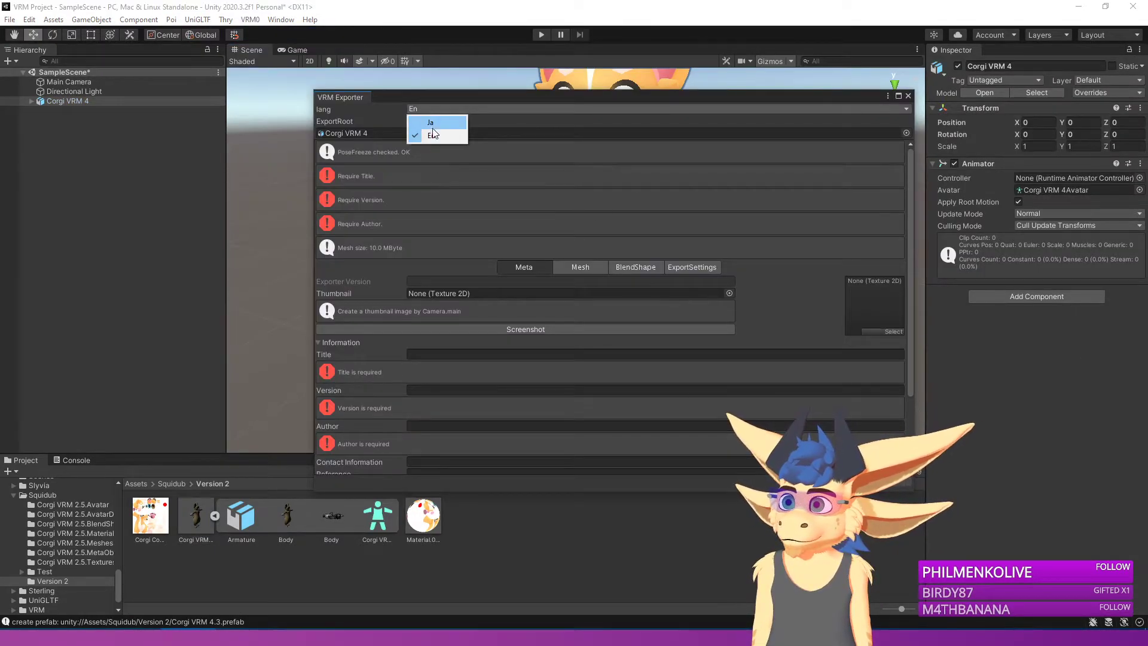
{"action": "left_click", "coordinate": [433, 136]}
Step: Set the export title to Corgi and the version to 4.4, and enter the author's name
{"action": "left_click", "coordinate": [451, 354]}
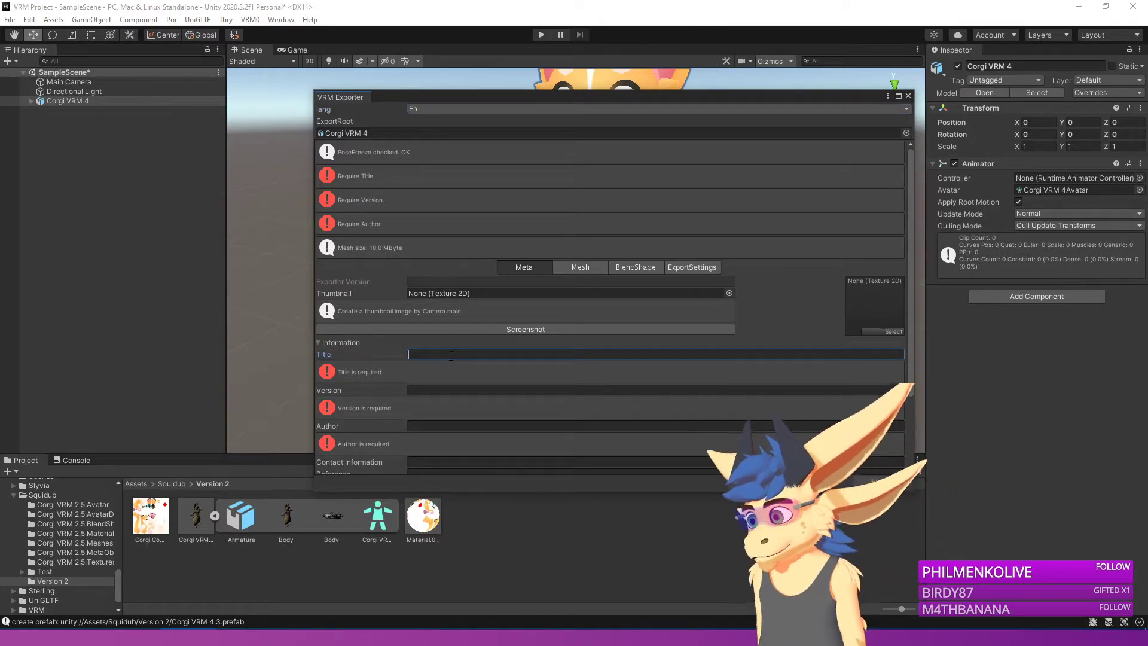
{"action": "type", "text": "Corgi"}
{"action": "key", "text": "Tab"}
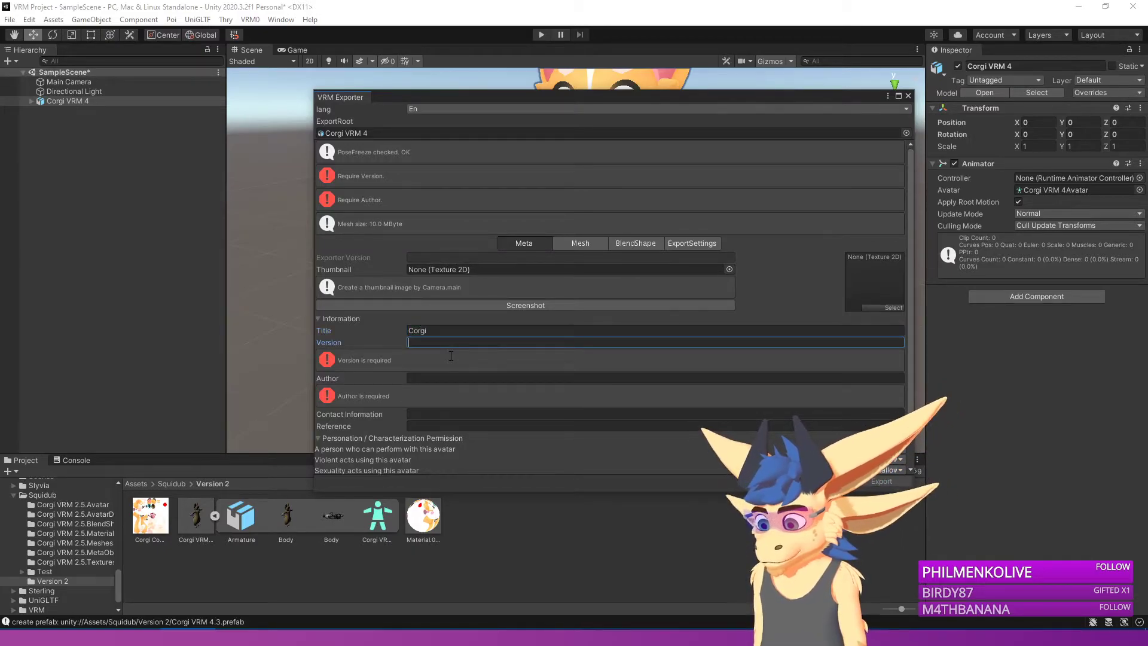
{"action": "type", "text": "4.4"}
{"action": "key", "text": "Tab"}
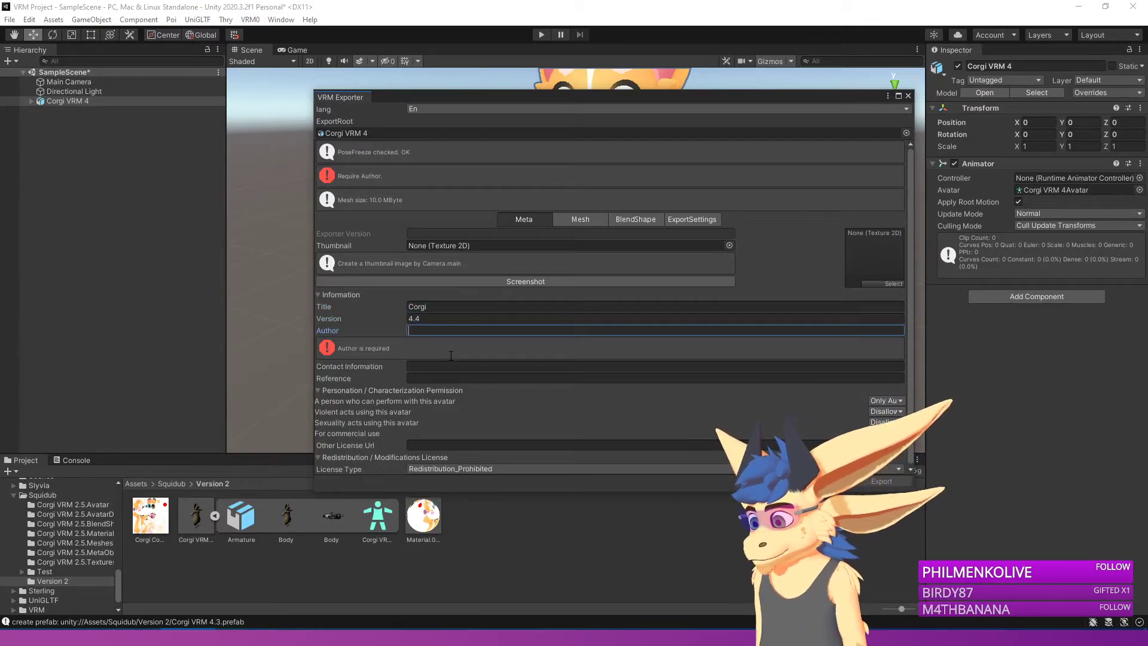
{"action": "type", "text": "Pillow"}
{"action": "key", "text": "Tab"}
Step: Fill in the reference information with "Ported By" followed by the porter's name, correctly capitalised
{"action": "key", "text": "Tab"}
{"action": "type", "text": "Ported By kaide"}
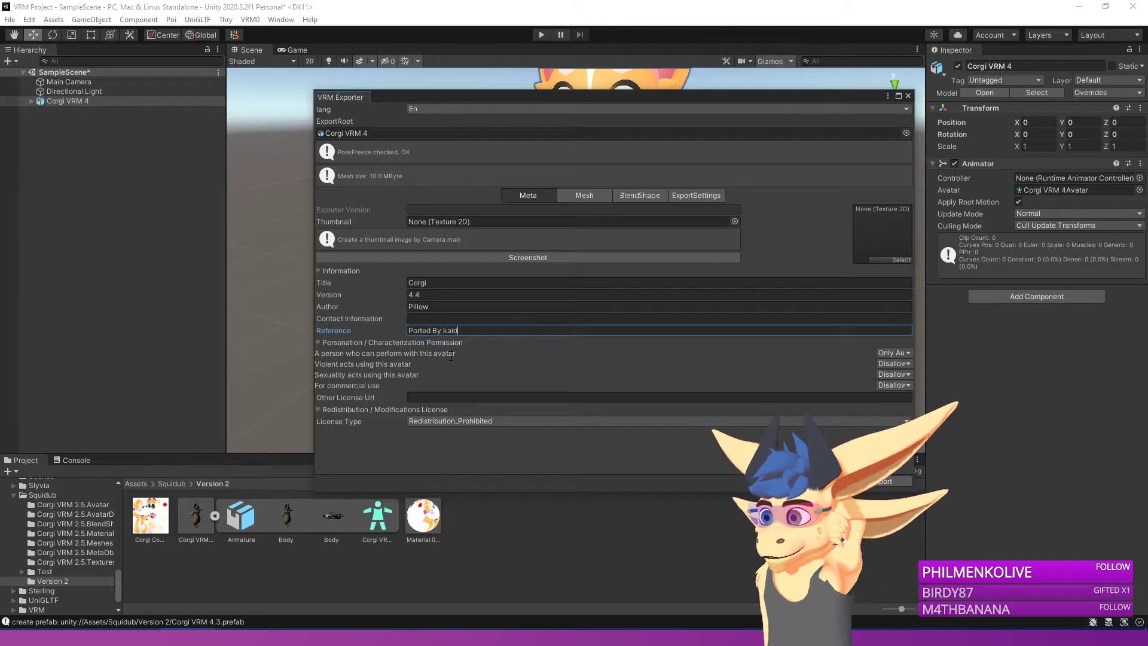
{"action": "key", "text": "Left"}
{"action": "key", "text": "Left"}
{"action": "key", "text": "BackSpace"}
{"action": "type", "text": "K"}
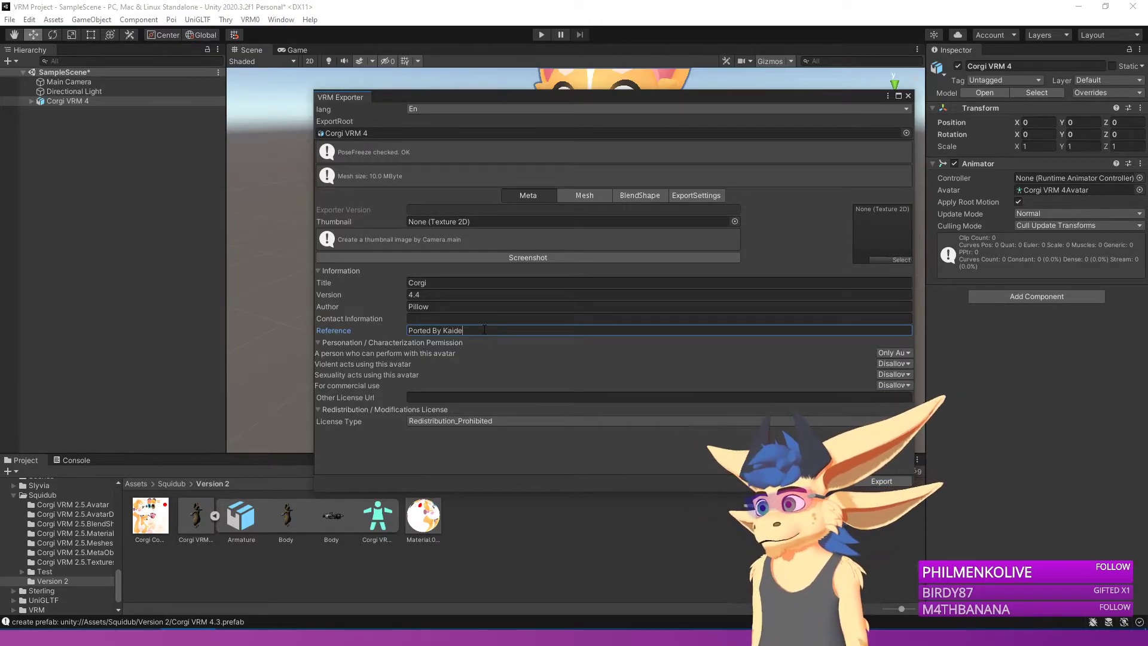
{"action": "key", "text": "End"}
{"action": "type", "text": "art"}
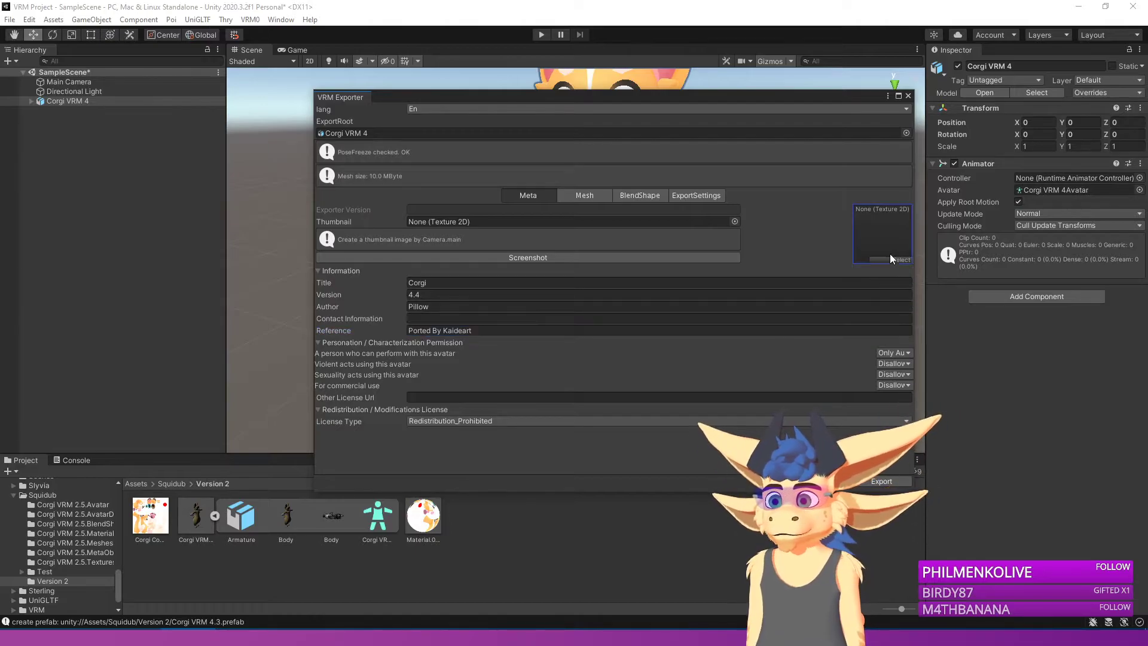
Step: Search the textures for corgi and assign Corgi Icon 1 as the avatar's thumbnail
{"action": "left_click", "coordinate": [894, 260]}
{"action": "type", "text": "corgi"}
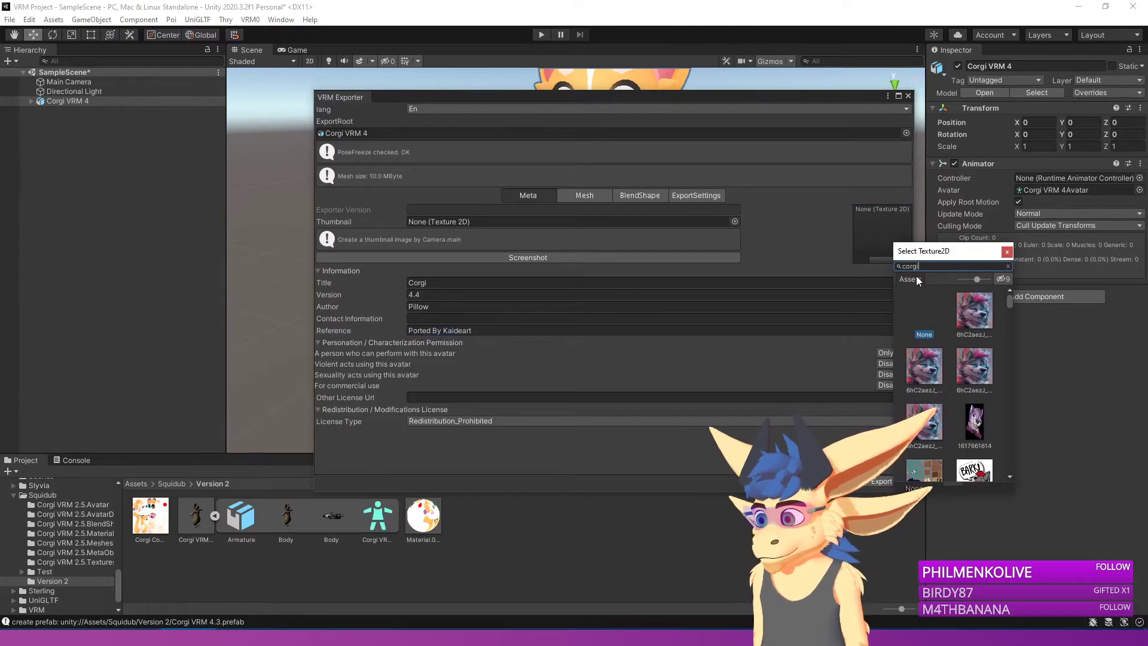
{"action": "double_click", "coordinate": [968, 350]}
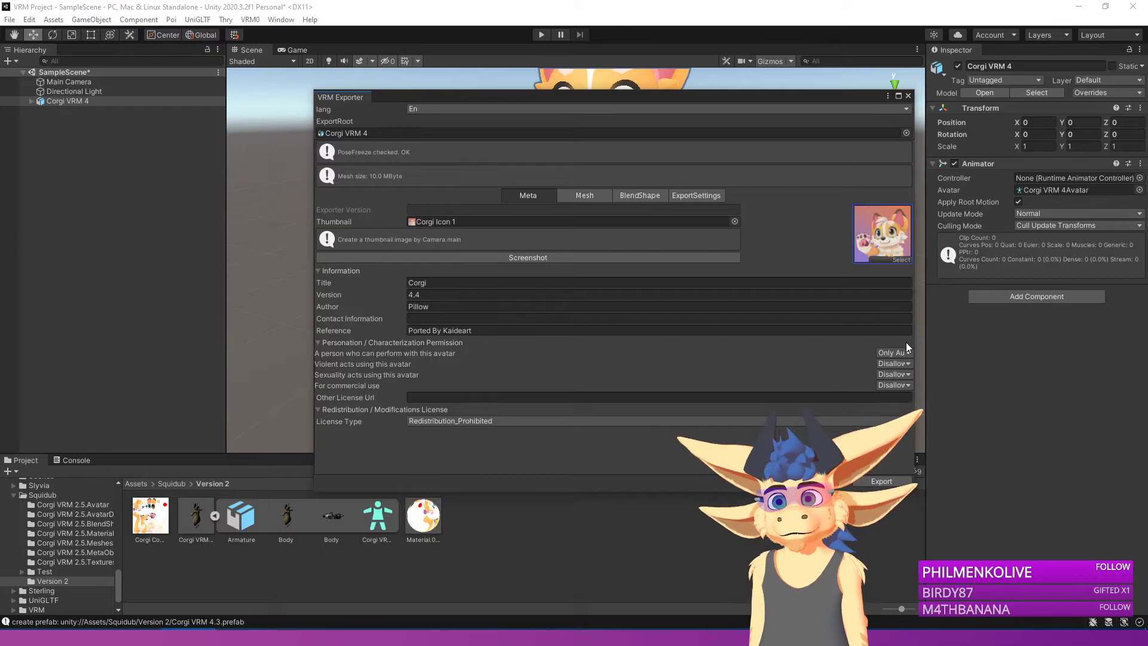
Step: Restrict who can perform with the avatar to explicitly licensed persons and allow commercial use
{"action": "left_click", "coordinate": [890, 353]}
{"action": "left_click", "coordinate": [902, 378]}
{"action": "left_click", "coordinate": [900, 386]}
{"action": "left_click", "coordinate": [894, 417]}
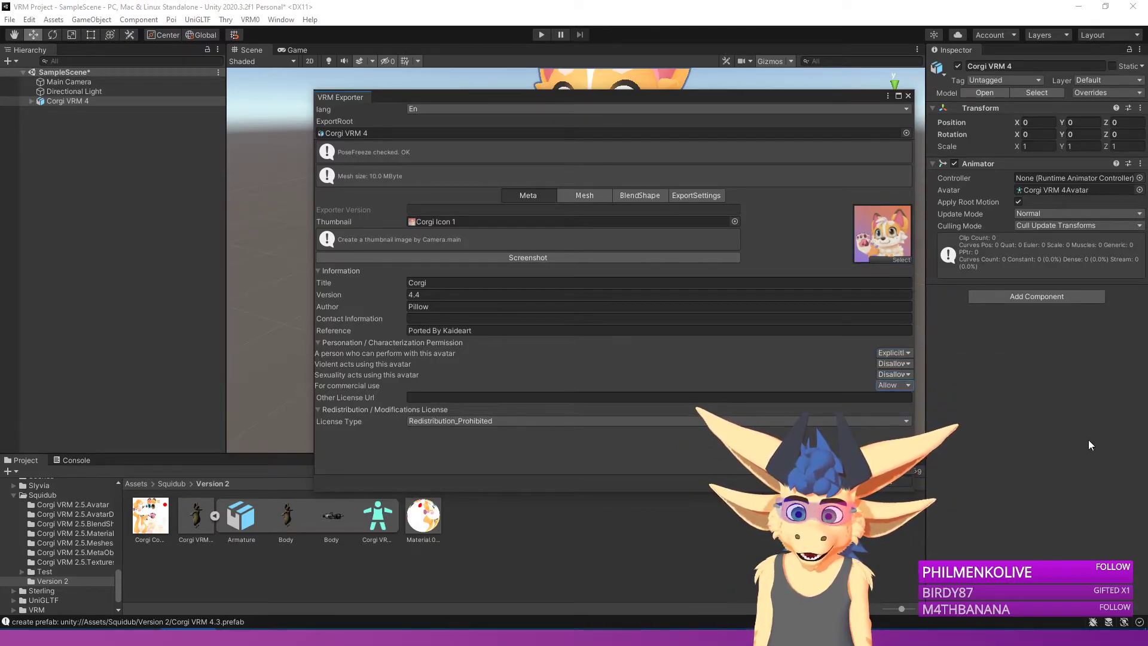
Step: Export the avatar as a VRM file named Corgi VRM 4.4
{"action": "left_click", "coordinate": [881, 482]}
{"action": "left_click", "coordinate": [154, 294]}
{"action": "left_click", "coordinate": [181, 314]}
{"action": "key", "text": "Left"}
{"action": "key", "text": "Left"}
{"action": "key", "text": "Left"}
{"action": "key", "text": "Left"}
{"action": "key", "text": "BackSpace"}
{"action": "type", "text": "4"}
{"action": "key", "text": "Return"}
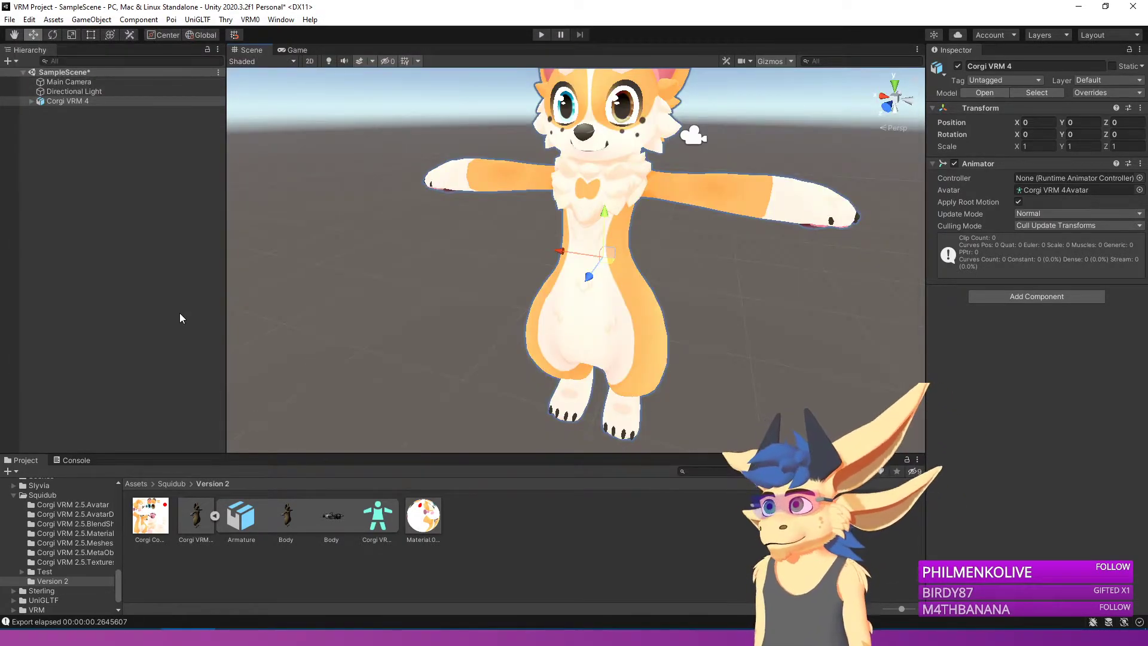
Step: Delete the Corgi VRM 4 model from SampleScene
{"action": "scroll", "coordinate": [484, 264], "scroll_direction": "down", "scroll_amount": 5}
{"action": "left_click", "coordinate": [193, 532]}
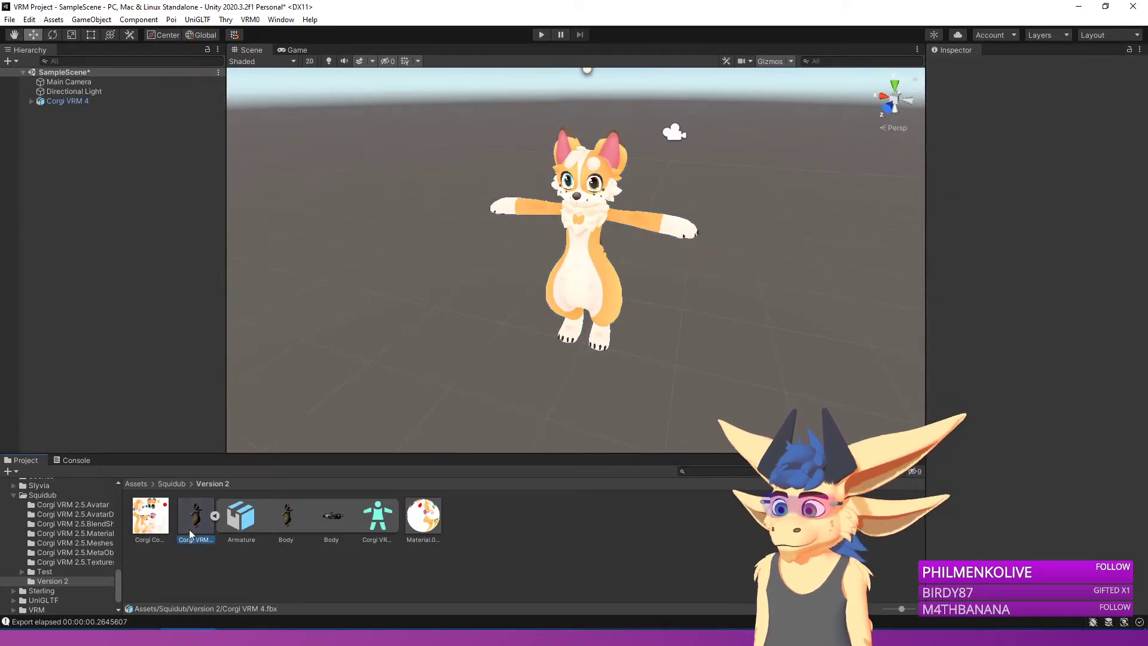
{"action": "left_click", "coordinate": [578, 257]}
{"action": "key", "text": "Delete"}
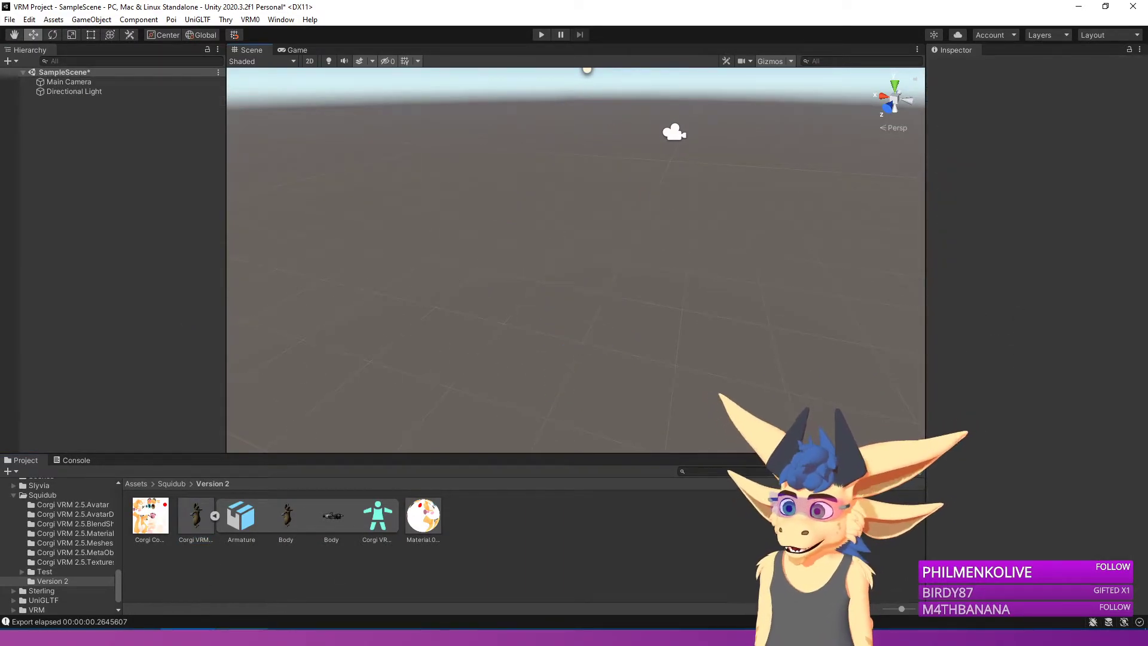
Step: Import the exported Corgi VRM 4.4 file and save its prefab in the Assets/Squidub/Version 2 folder
{"action": "left_click", "coordinate": [250, 19]}
{"action": "left_click", "coordinate": [257, 56]}
{"action": "scroll", "coordinate": [287, 239], "scroll_direction": "down", "scroll_amount": 3}
{"action": "left_click", "coordinate": [153, 319]}
{"action": "left_click", "coordinate": [461, 357]}
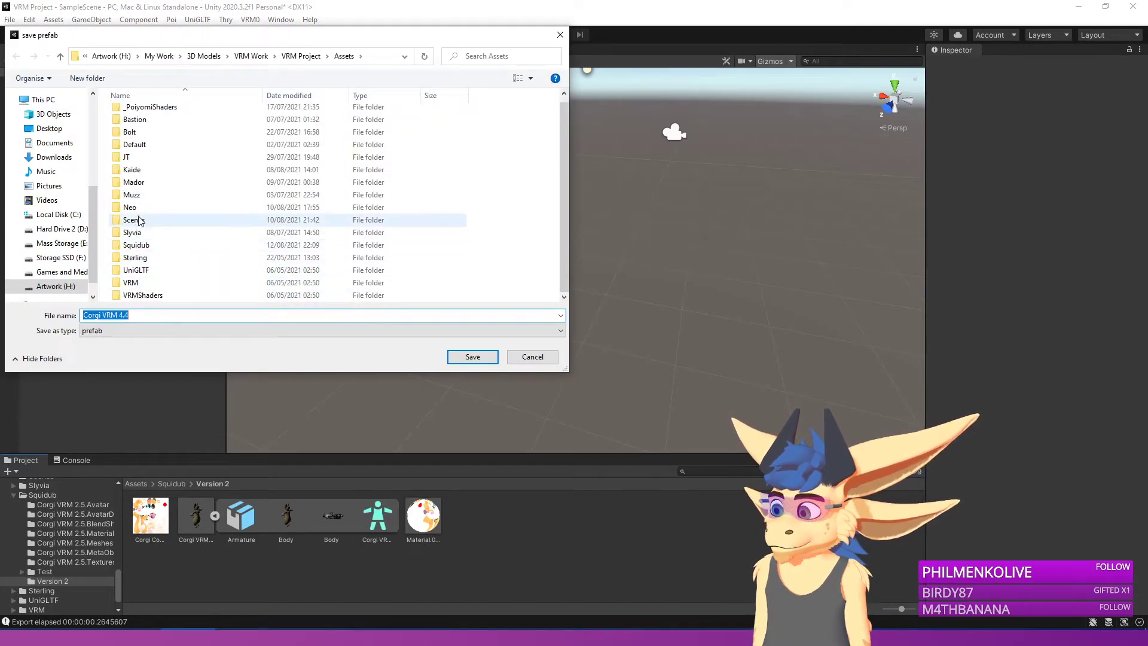
{"action": "left_click", "coordinate": [145, 246]}
{"action": "double_click", "coordinate": [145, 246]}
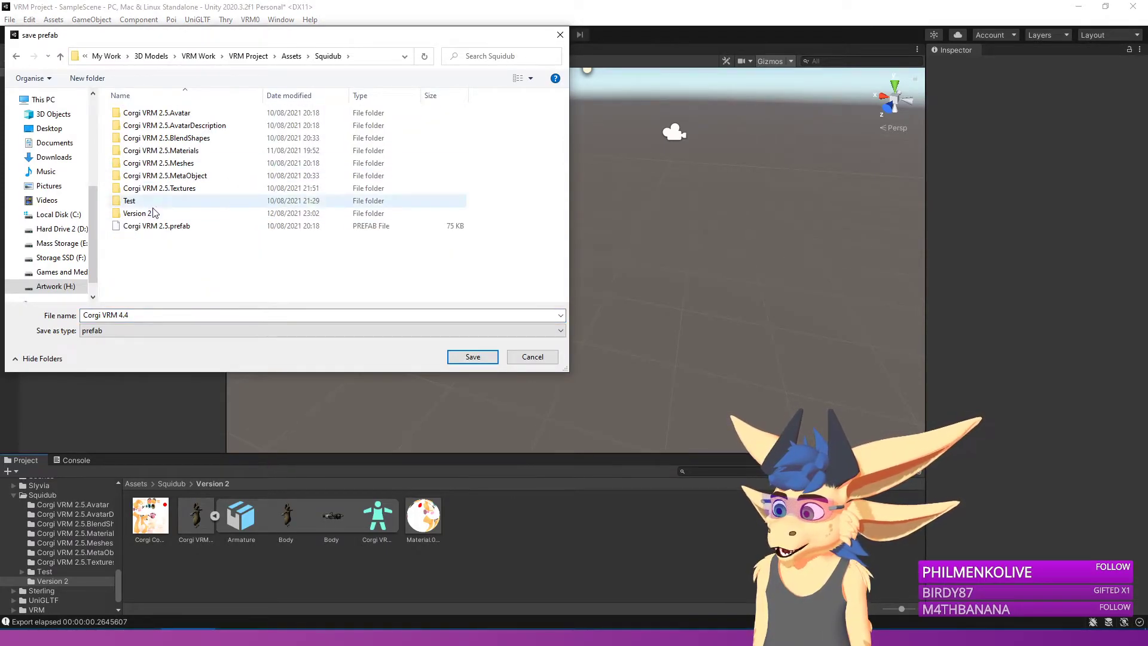
{"action": "double_click", "coordinate": [144, 207]}
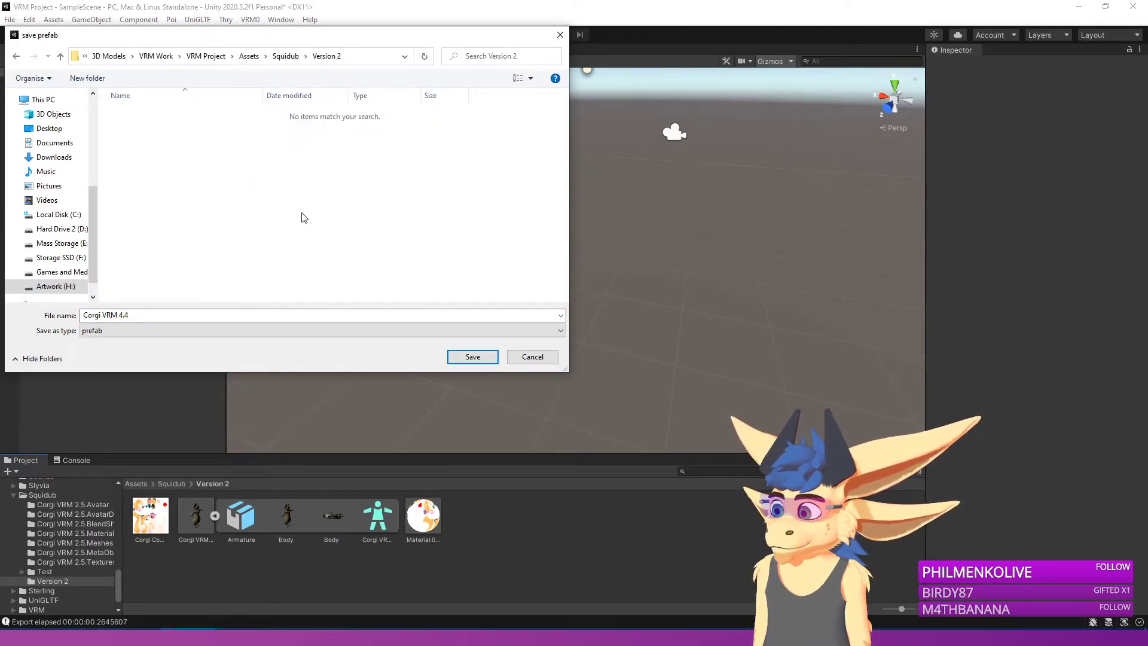
{"action": "left_click", "coordinate": [458, 361]}
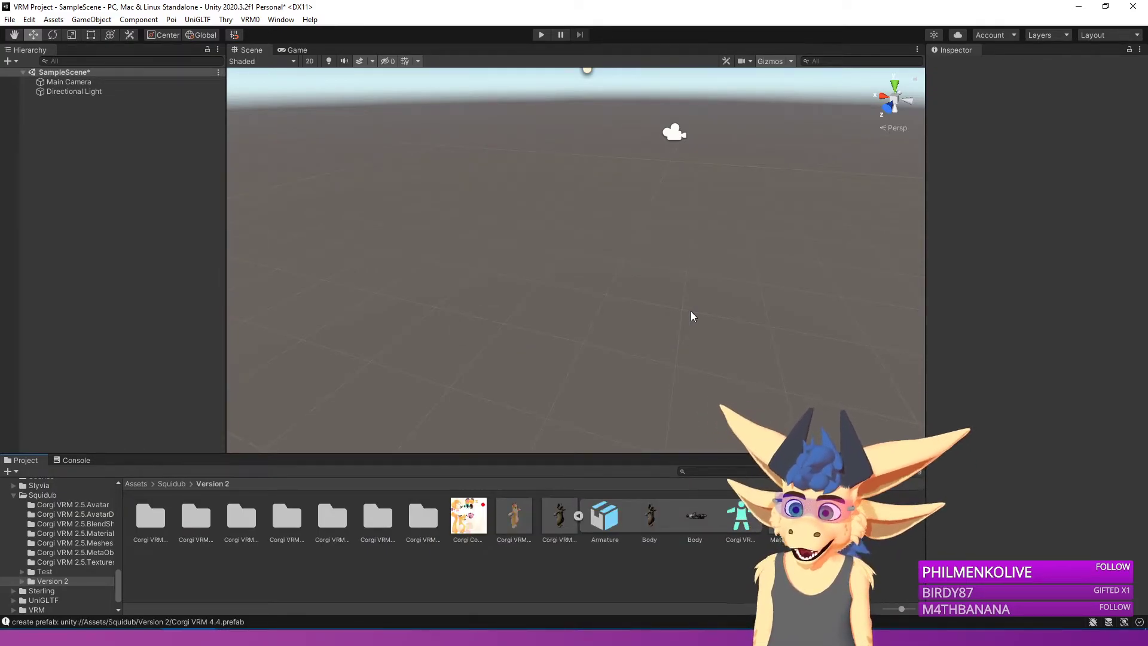
Step: Add the Corgi VRM 4.4 prefab to SampleScene
{"action": "left_click", "coordinate": [509, 535]}
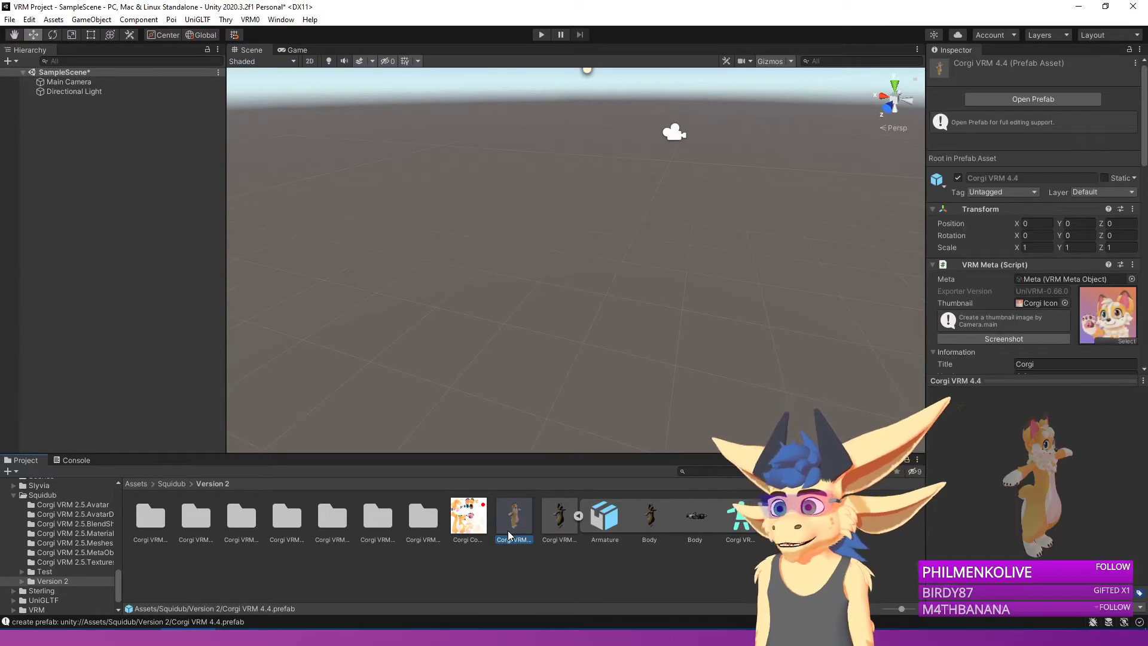
{"action": "left_click_drag", "start_coordinate": [509, 535], "coordinate": [141, 264]}
Step: Inspect the imported avatar's head, body and shading from the side and the front
{"action": "right_click_drag", "start_coordinate": [369, 310], "coordinate": [332, 254]}
{"action": "key", "text": "w"}
{"action": "left_click_drag", "start_coordinate": [616, 206], "coordinate": [512, 182]}
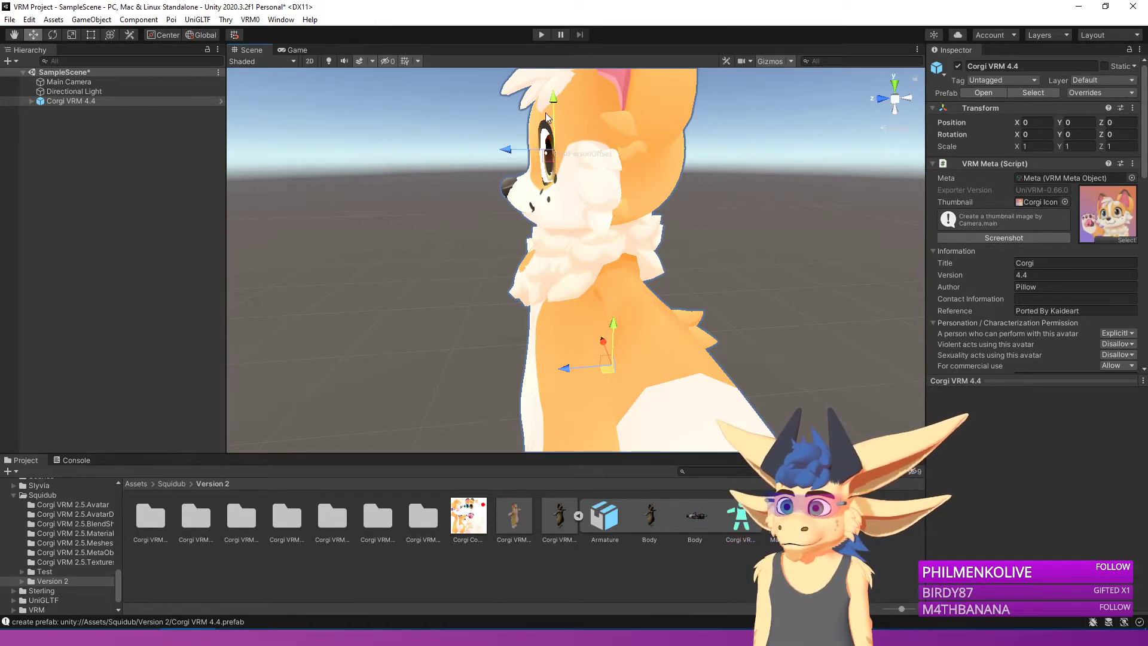
{"action": "left_click_drag", "start_coordinate": [542, 125], "coordinate": [768, 141], "text": "alt"}
{"action": "scroll", "coordinate": [687, 134], "scroll_direction": "down", "scroll_amount": 8}
{"action": "key", "text": "w"}
{"action": "right_click_drag", "start_coordinate": [767, 141], "coordinate": [825, 116]}
{"action": "key", "text": "s"}
{"action": "key", "text": "a"}
{"action": "key", "text": "d"}
{"action": "key", "text": "a"}
{"action": "key", "text": "d"}
{"action": "key", "text": "w"}
{"action": "key", "text": "s"}
{"action": "key", "text": "s"}
{"action": "key", "text": "a"}
{"action": "key", "text": "e"}
{"action": "key", "text": "q"}
{"action": "key", "text": "e"}
{"action": "key", "text": "w"}
{"action": "key", "text": "s"}
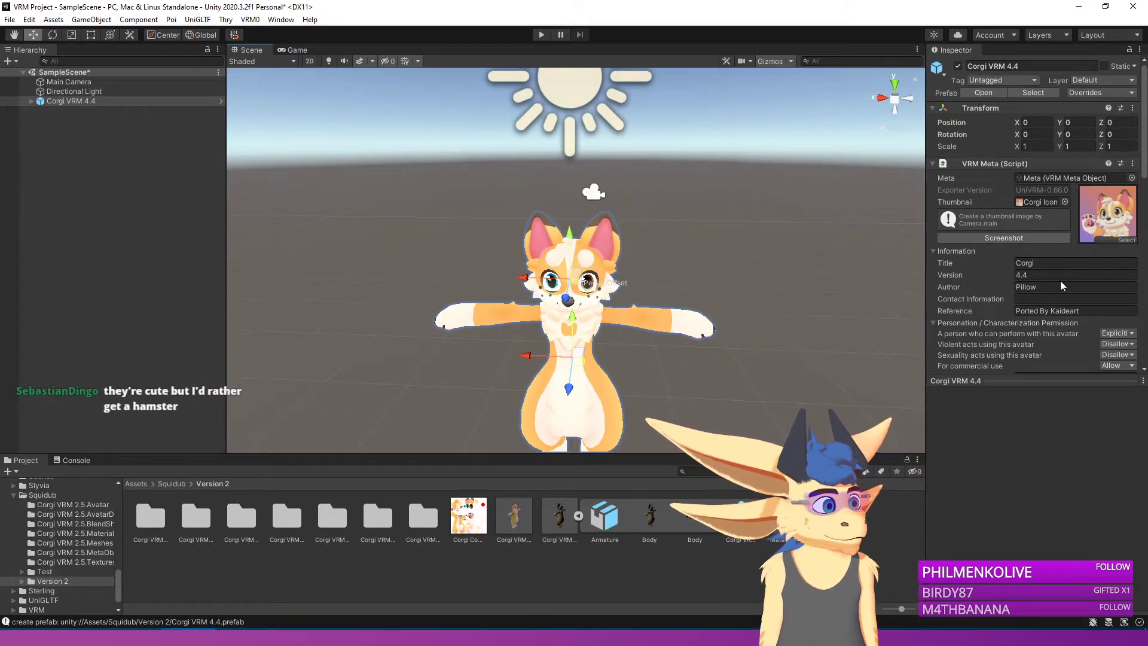
Step: Review the avatar's VRM Meta, VRM Humanoid Description, Animator and VRM Blend Shape Proxy components
{"action": "scroll", "coordinate": [1059, 281], "scroll_direction": "down", "scroll_amount": 6}
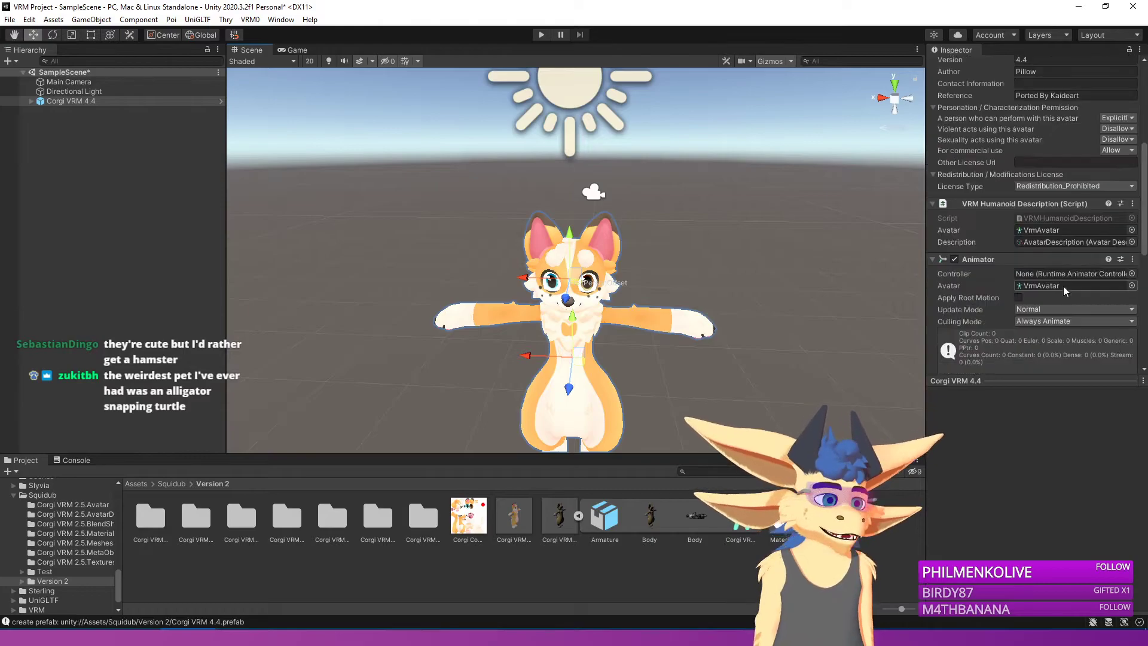
{"action": "scroll", "coordinate": [1064, 290], "scroll_direction": "up", "scroll_amount": 3}
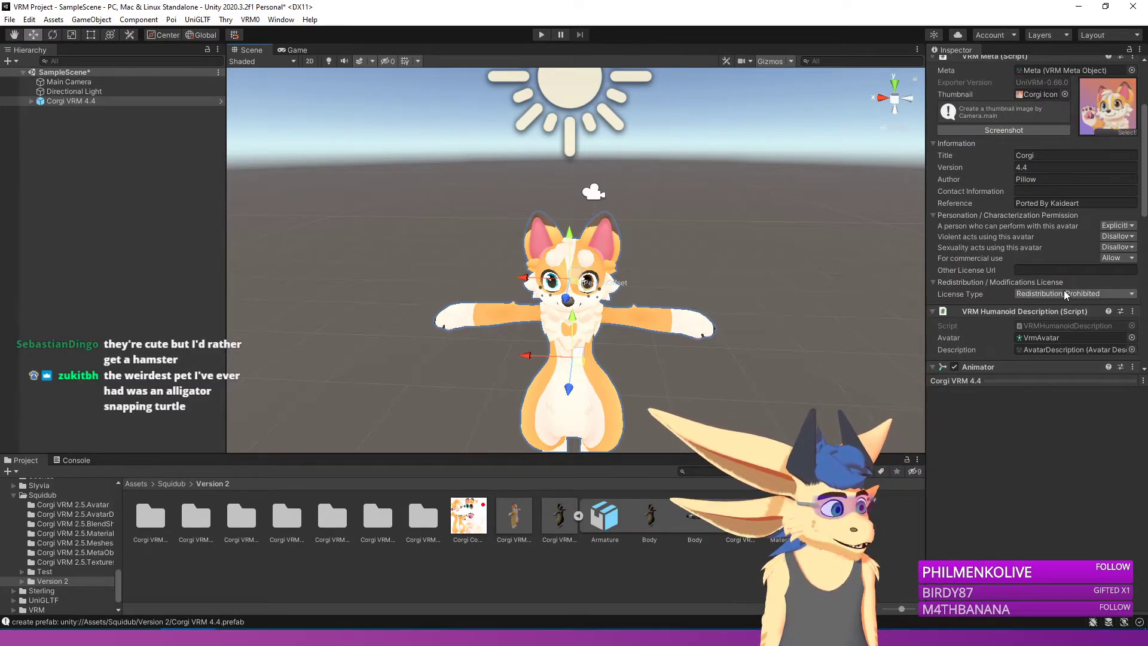
{"action": "scroll", "coordinate": [1065, 292], "scroll_direction": "up", "scroll_amount": 3}
{"action": "scroll", "coordinate": [1064, 290], "scroll_direction": "down", "scroll_amount": 6}
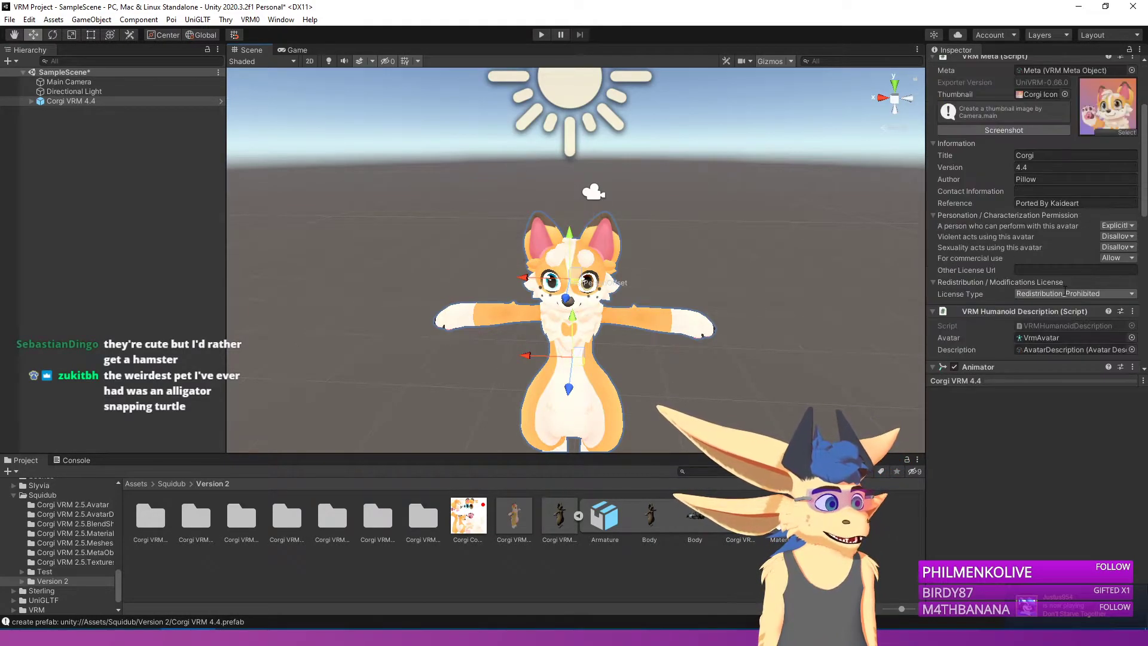
{"action": "scroll", "coordinate": [1065, 291], "scroll_direction": "up", "scroll_amount": 3}
{"action": "scroll", "coordinate": [1064, 291], "scroll_direction": "up", "scroll_amount": 3}
{"action": "scroll", "coordinate": [1065, 291], "scroll_direction": "down", "scroll_amount": 3}
{"action": "scroll", "coordinate": [1065, 291], "scroll_direction": "up", "scroll_amount": 3}
{"action": "scroll", "coordinate": [1070, 305], "scroll_direction": "down", "scroll_amount": 6}
{"action": "scroll", "coordinate": [1074, 321], "scroll_direction": "down", "scroll_amount": 3}
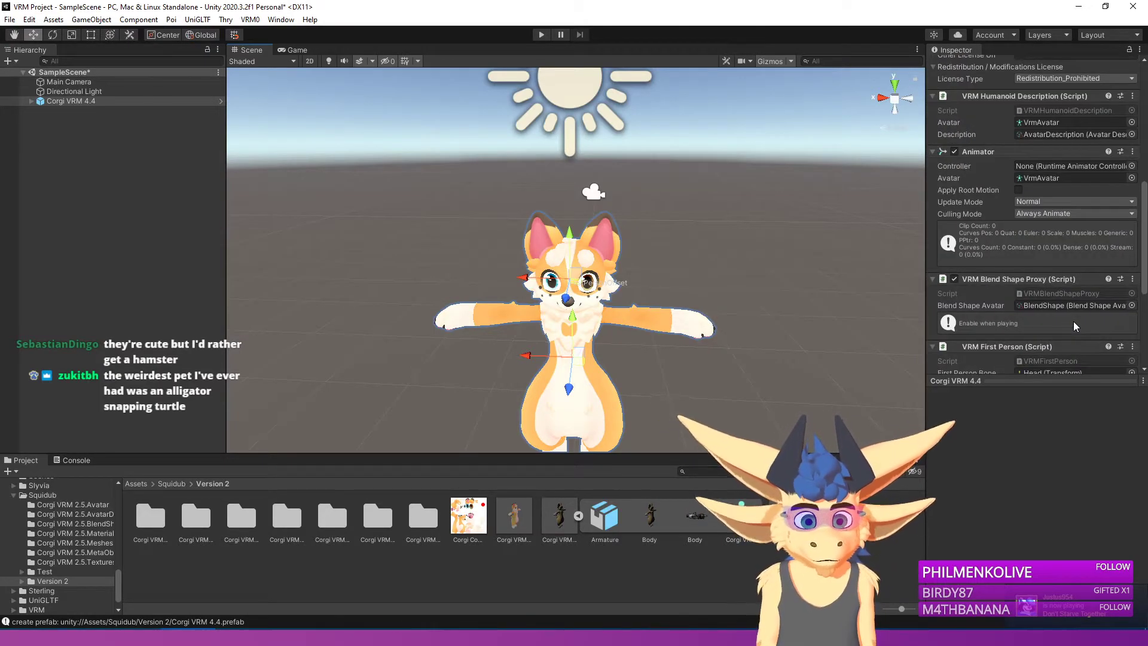
Step: Open the avatar's BlendShape asset and frame the corgi's whole face in an enlarged preview
{"action": "double_click", "coordinate": [1066, 301]}
{"action": "left_click_drag", "start_coordinate": [1042, 381], "coordinate": [1046, 440]}
{"action": "scroll", "coordinate": [1060, 514], "scroll_direction": "up", "scroll_amount": 5}
{"action": "scroll", "coordinate": [1045, 508], "scroll_direction": "down", "scroll_amount": 5}
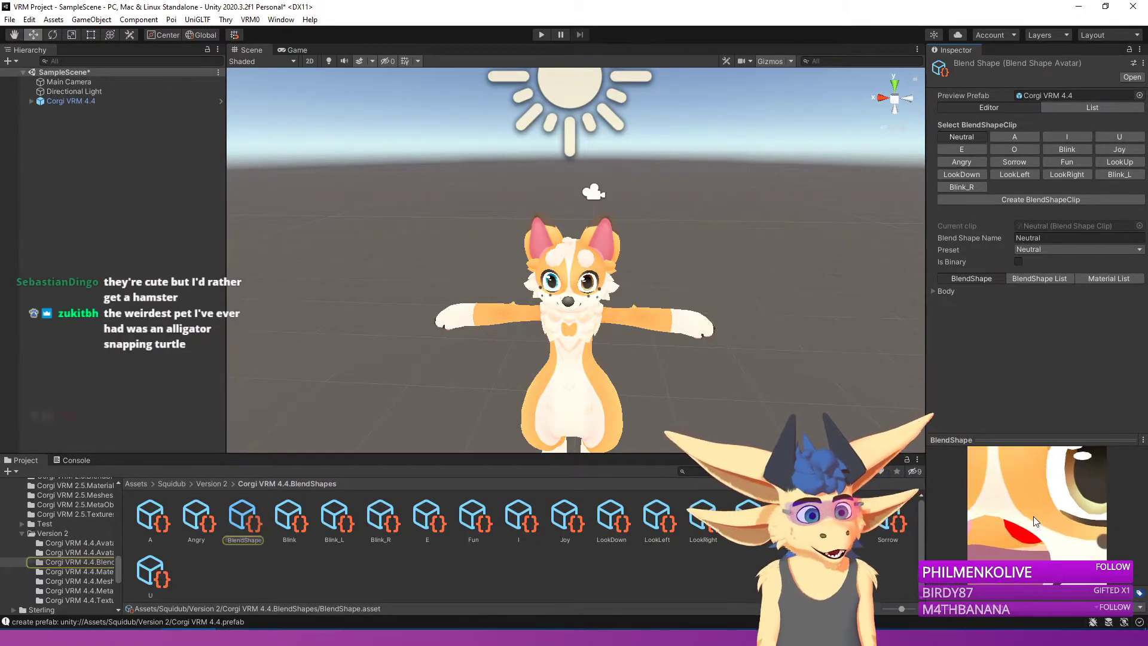
{"action": "mouse_move", "coordinate": [1044, 499]}
{"action": "left_mouse_down"}
{"action": "mouse_move", "coordinate": [1031, 503]}
{"action": "mouse_move", "coordinate": [1045, 500]}
{"action": "left_mouse_up"}
{"action": "scroll", "coordinate": [1032, 506], "scroll_direction": "down", "scroll_amount": 3}
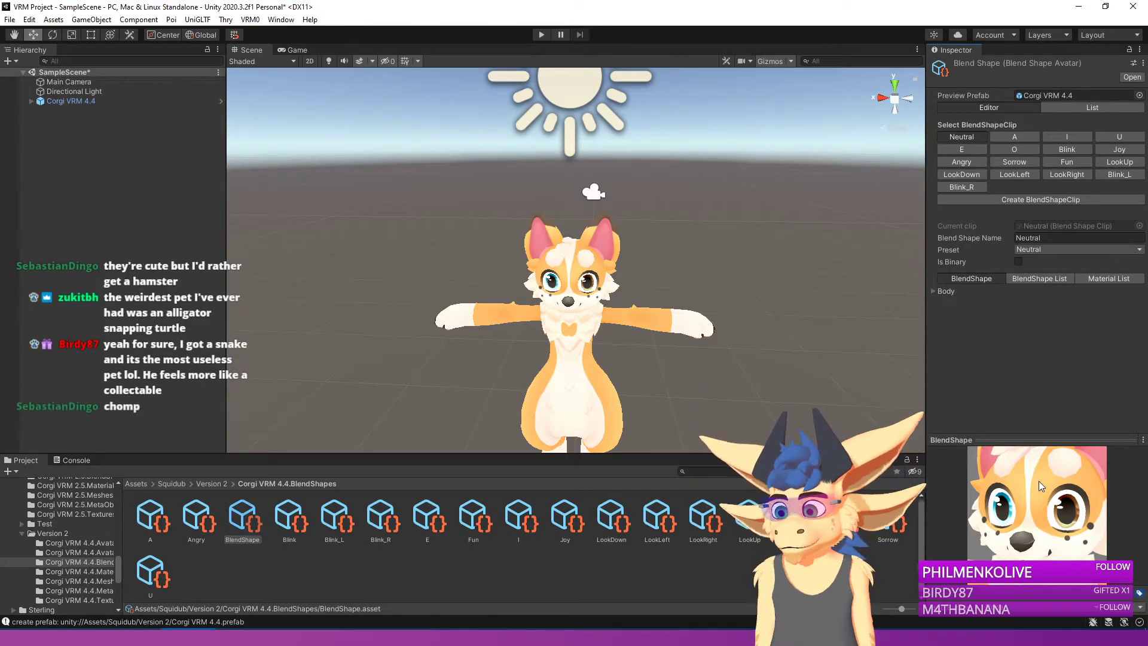
Step: Set the Body's vrc.v_aa blend shape to 100 in the A clip
{"action": "left_click", "coordinate": [933, 292]}
{"action": "left_click", "coordinate": [1014, 137]}
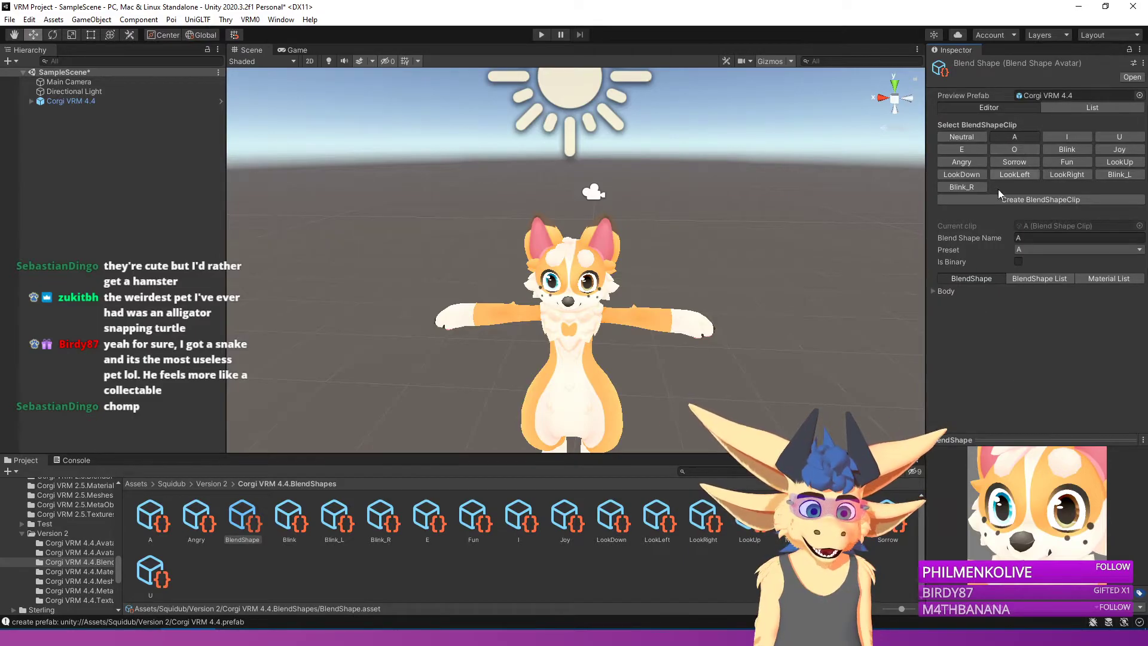
{"action": "left_click", "coordinate": [930, 291]}
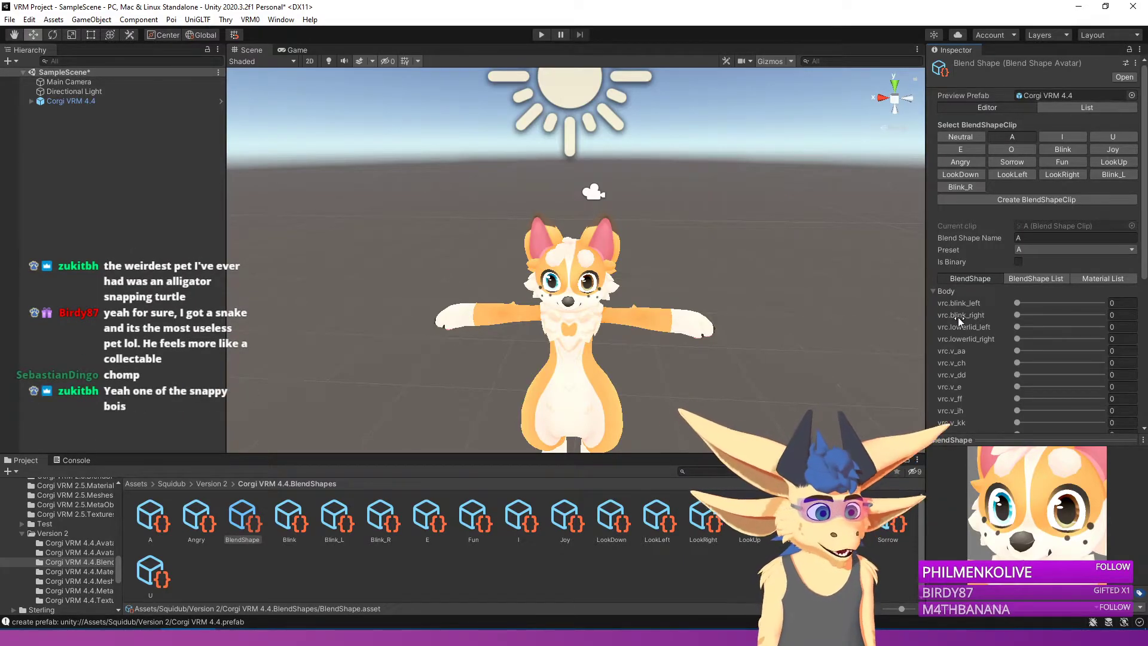
{"action": "scroll", "coordinate": [958, 318], "scroll_direction": "down", "scroll_amount": 3}
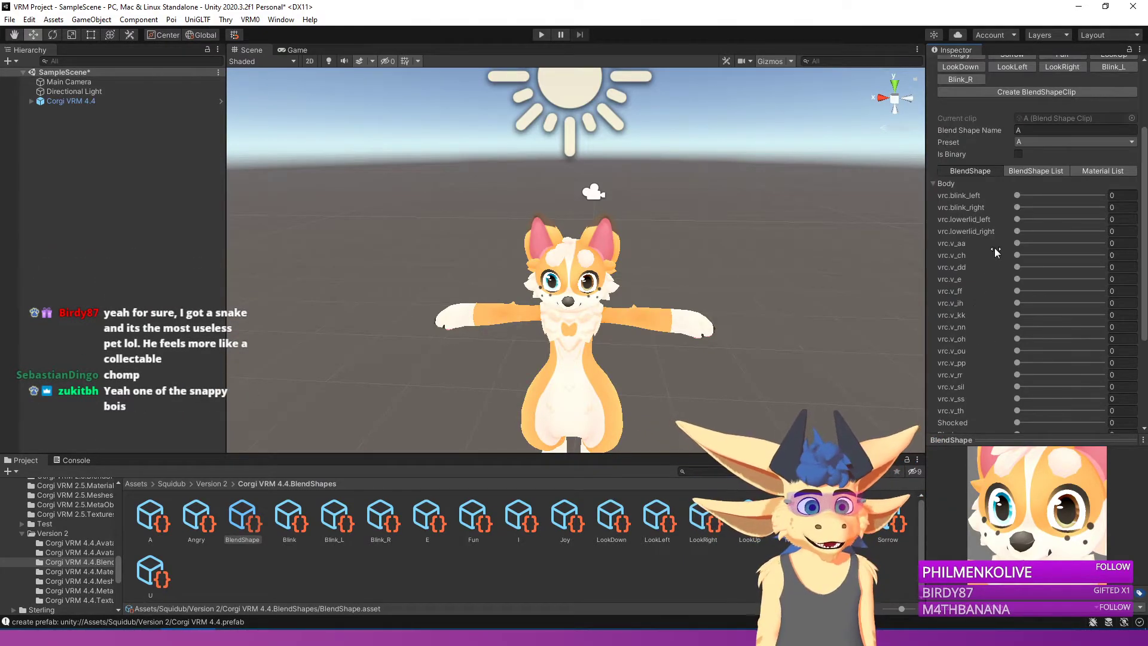
{"action": "left_click_drag", "start_coordinate": [1016, 242], "coordinate": [1105, 257]}
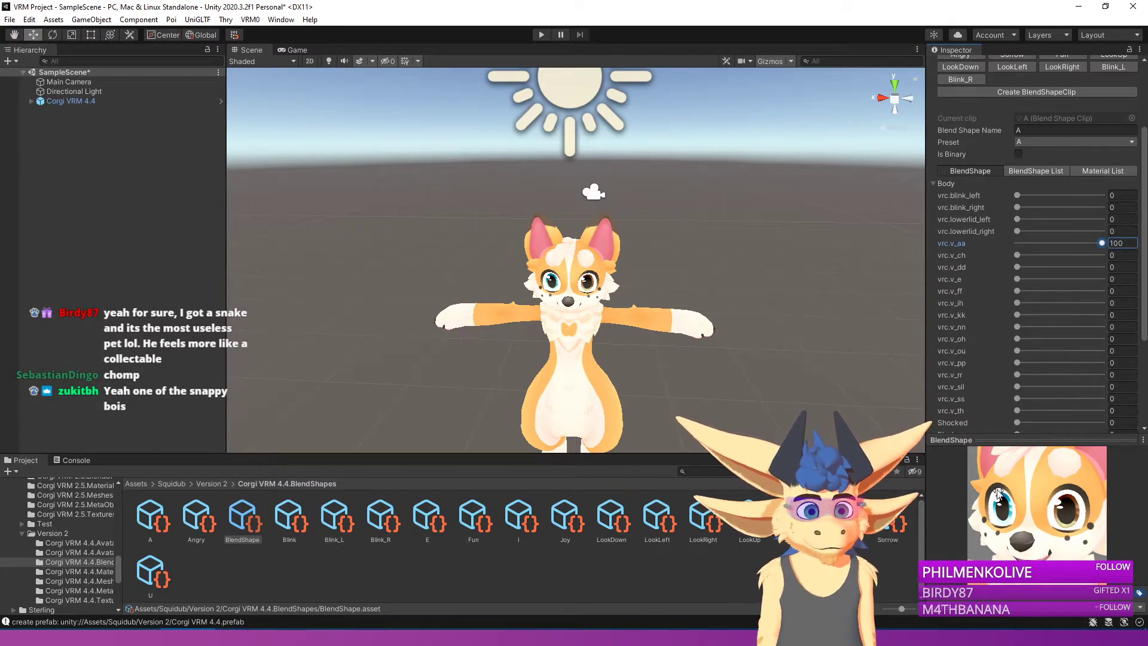
{"action": "scroll", "coordinate": [1016, 239], "scroll_direction": "up", "scroll_amount": 3}
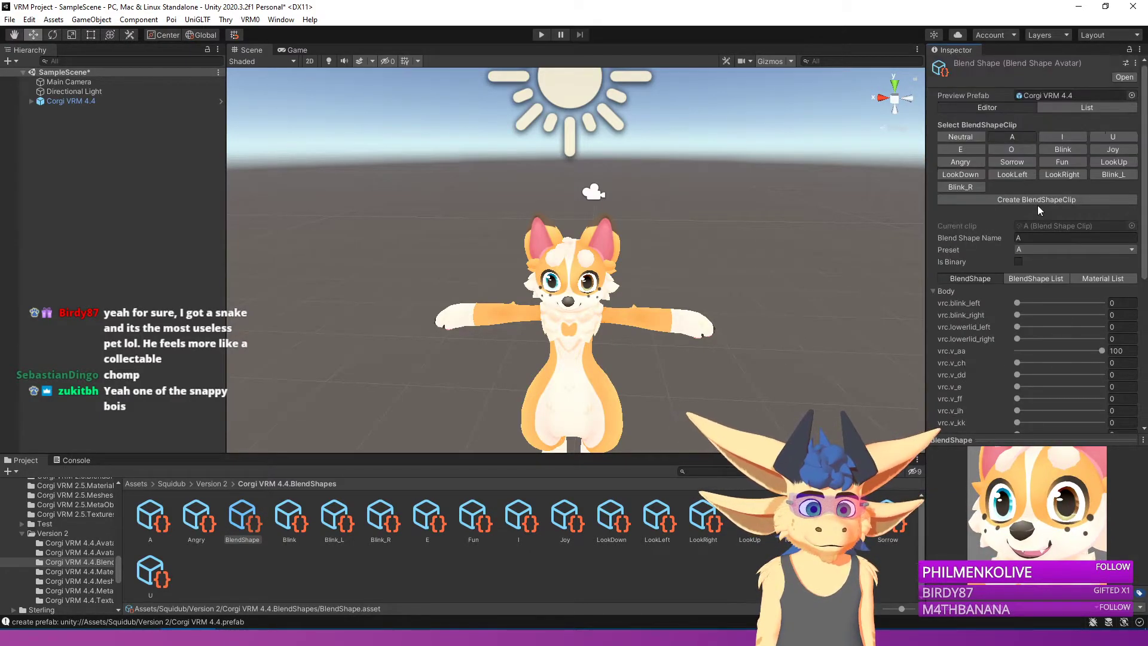
Step: Set the Body's vrc.v_ih blend shape to 100 in the I clip
{"action": "left_click", "coordinate": [1055, 139]}
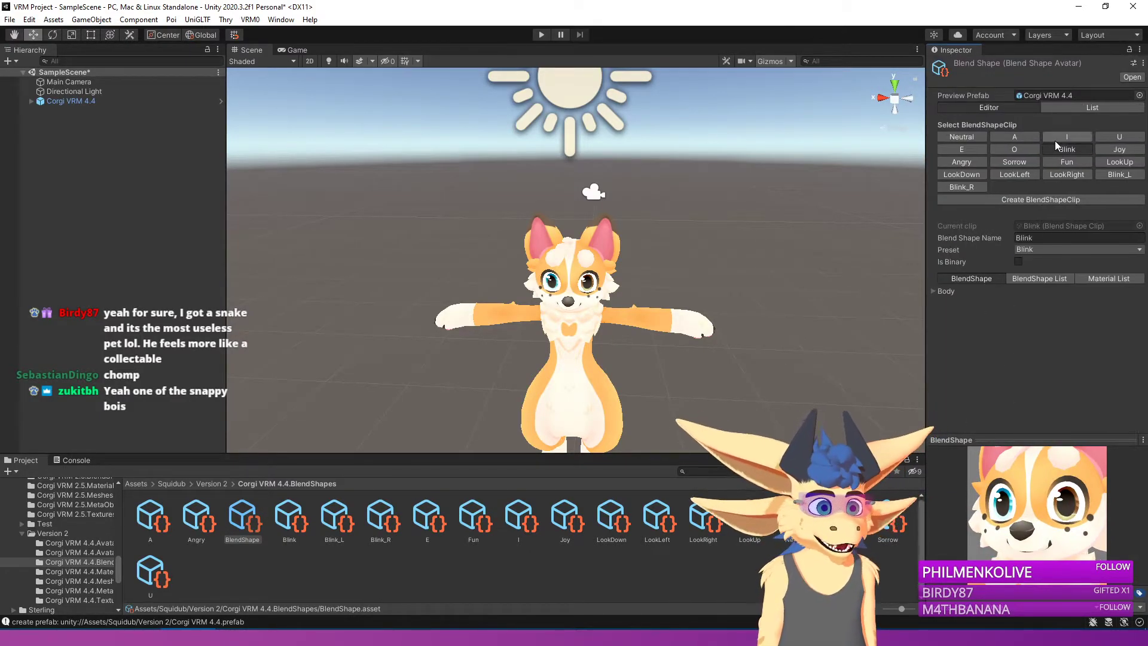
{"action": "left_click", "coordinate": [934, 293]}
{"action": "scroll", "coordinate": [936, 320], "scroll_direction": "down", "scroll_amount": 8}
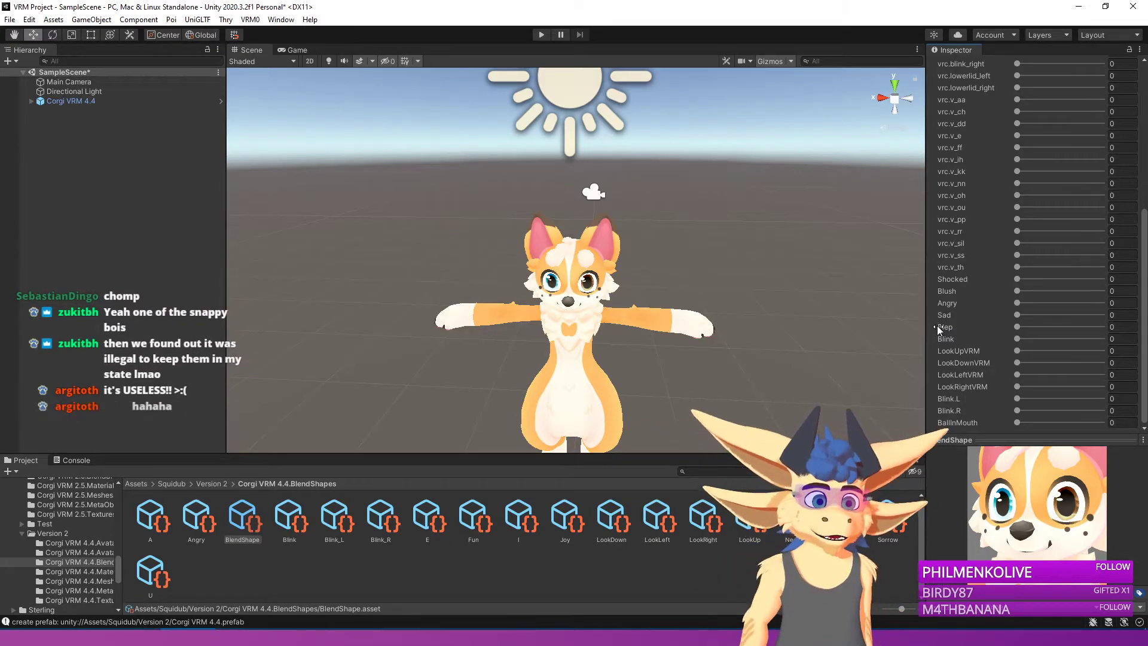
{"action": "scroll", "coordinate": [1009, 303], "scroll_direction": "up", "scroll_amount": 8}
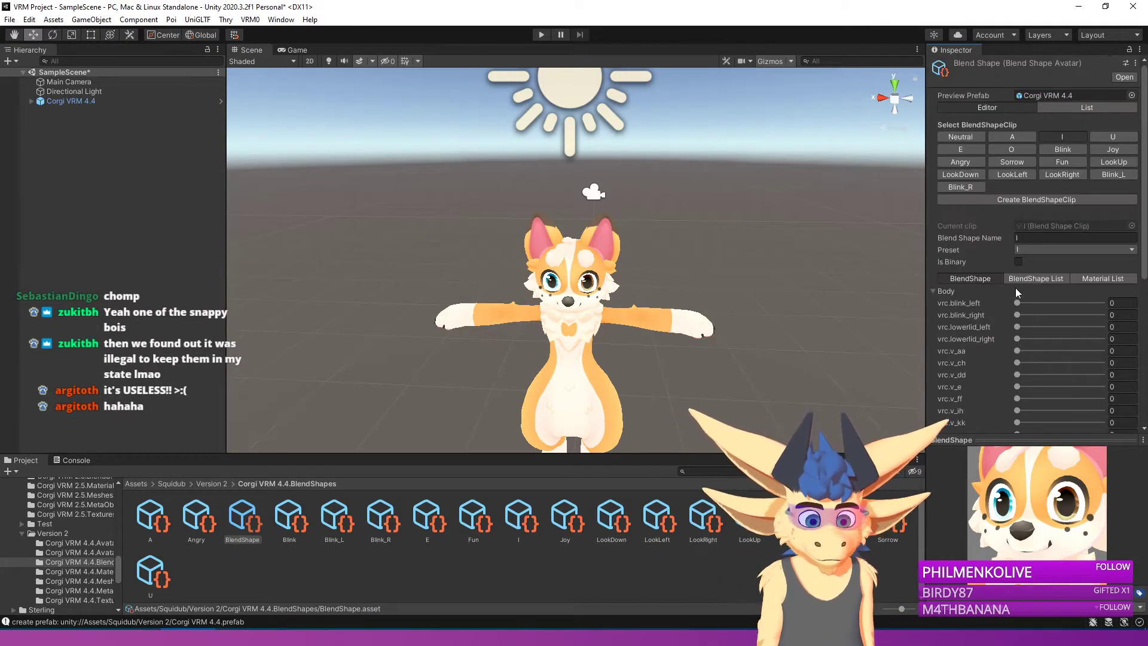
{"action": "scroll", "coordinate": [994, 372], "scroll_direction": "down", "scroll_amount": 6}
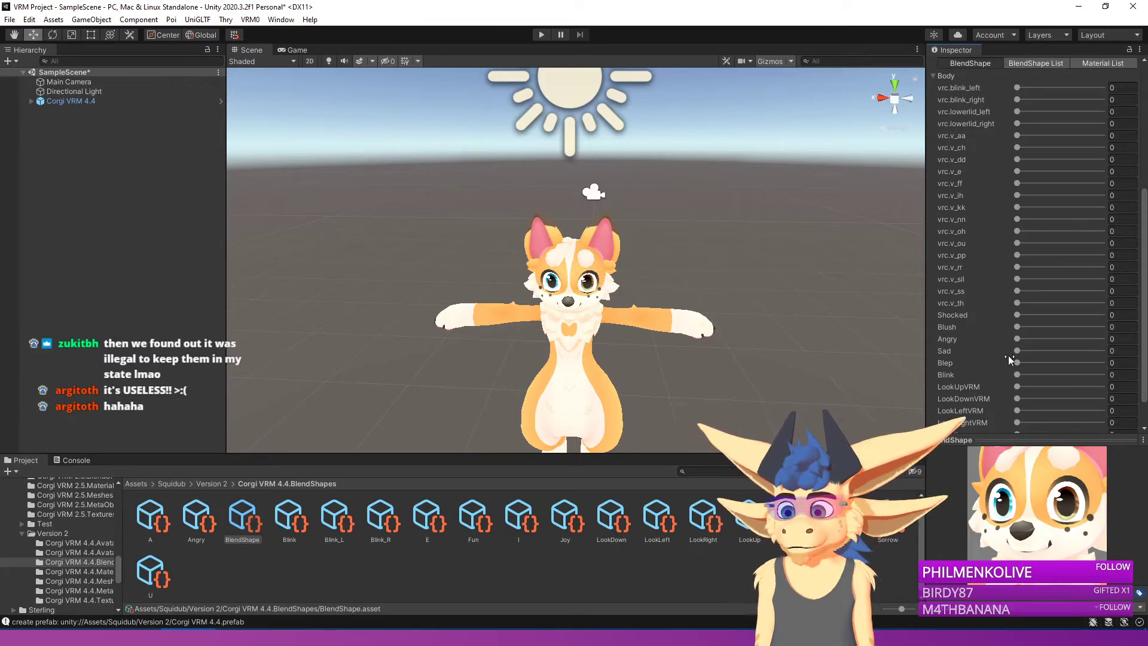
{"action": "scroll", "coordinate": [1004, 360], "scroll_direction": "up", "scroll_amount": 5}
{"action": "scroll", "coordinate": [1045, 151], "scroll_direction": "down", "scroll_amount": 5}
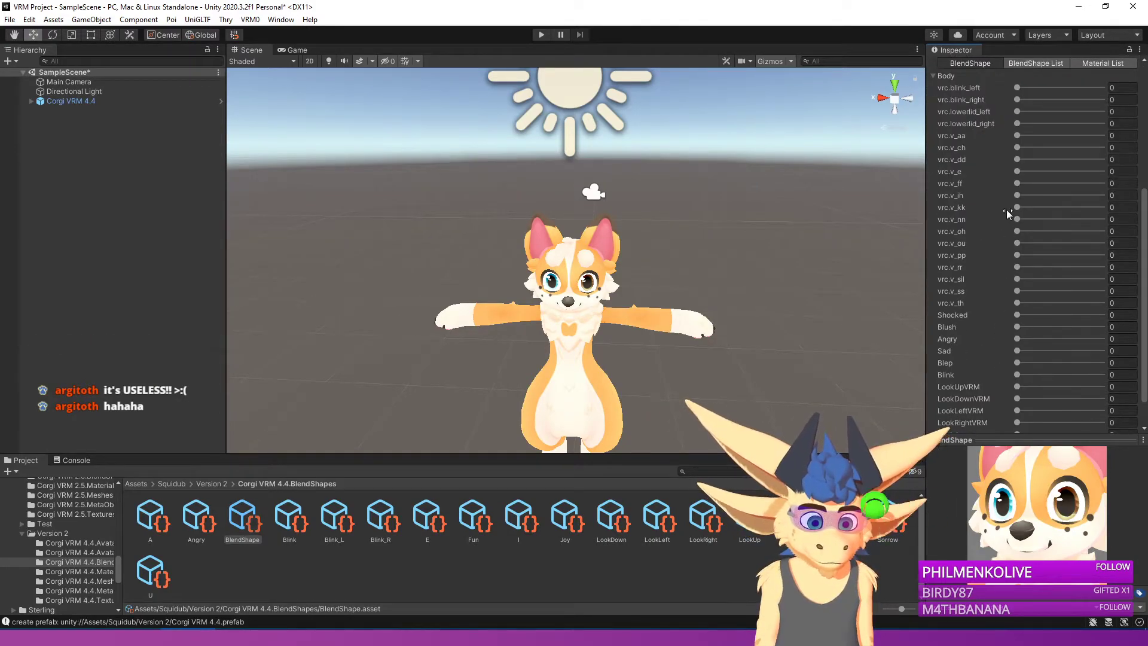
{"action": "left_click_drag", "start_coordinate": [1018, 195], "coordinate": [1116, 196]}
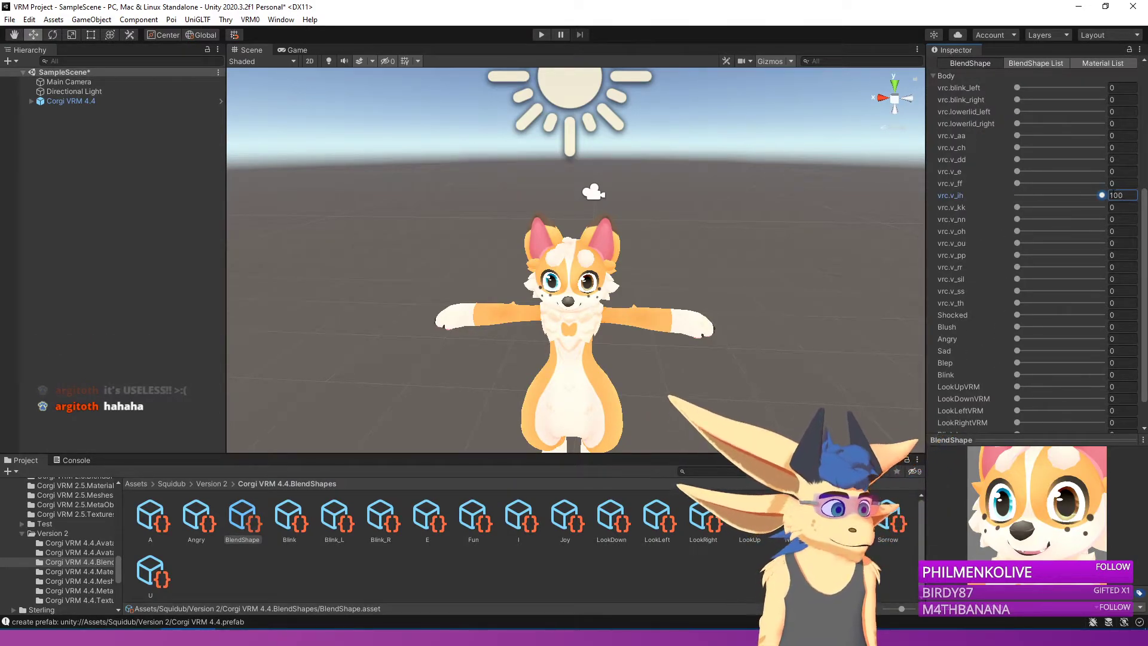
{"action": "scroll", "coordinate": [1052, 208], "scroll_direction": "up", "scroll_amount": 5}
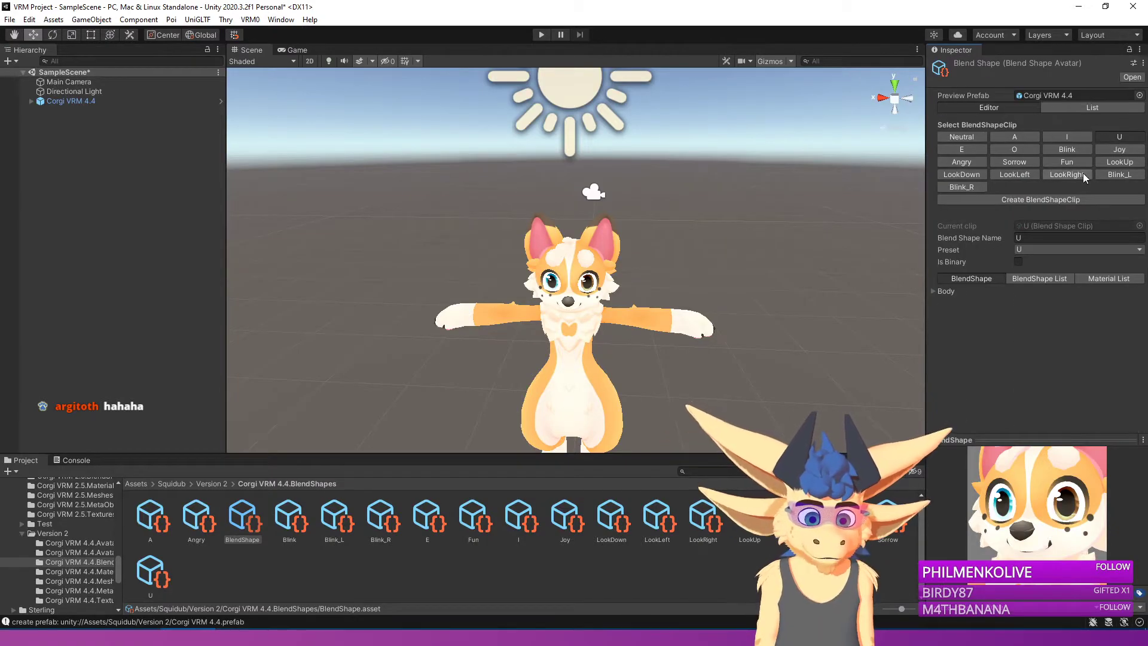
Step: Set the Body's vrc.v_ou blend shape to about 93.9 in the U clip, keeping vrc.v_oh at 0
{"action": "left_click", "coordinate": [932, 291]}
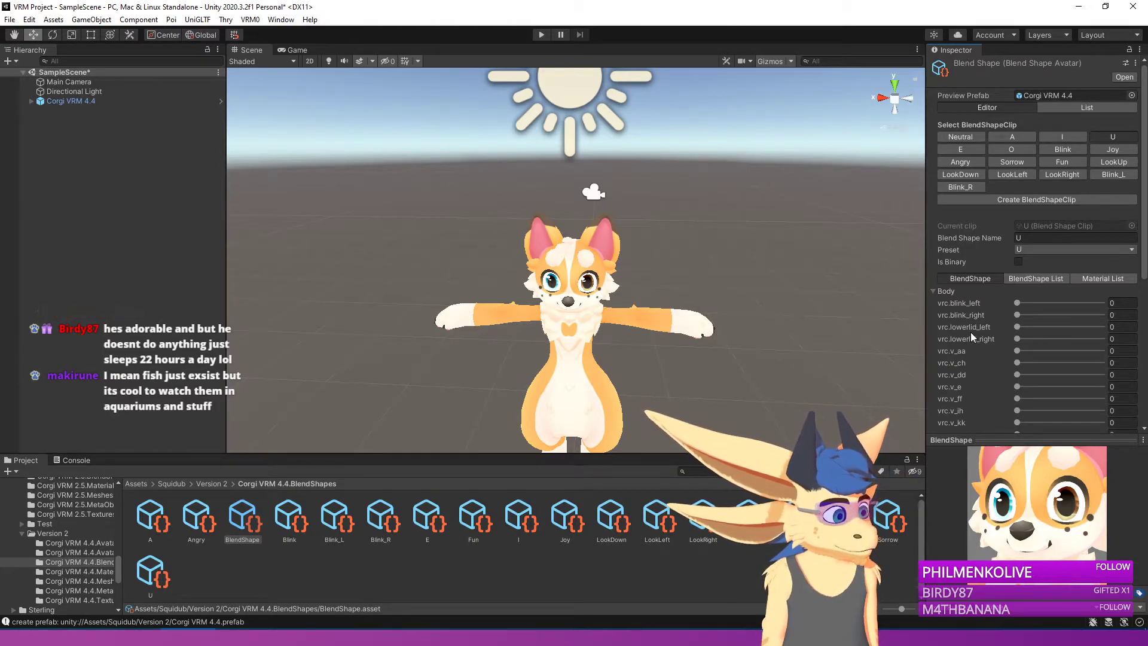
{"action": "scroll", "coordinate": [970, 332], "scroll_direction": "down", "scroll_amount": 6}
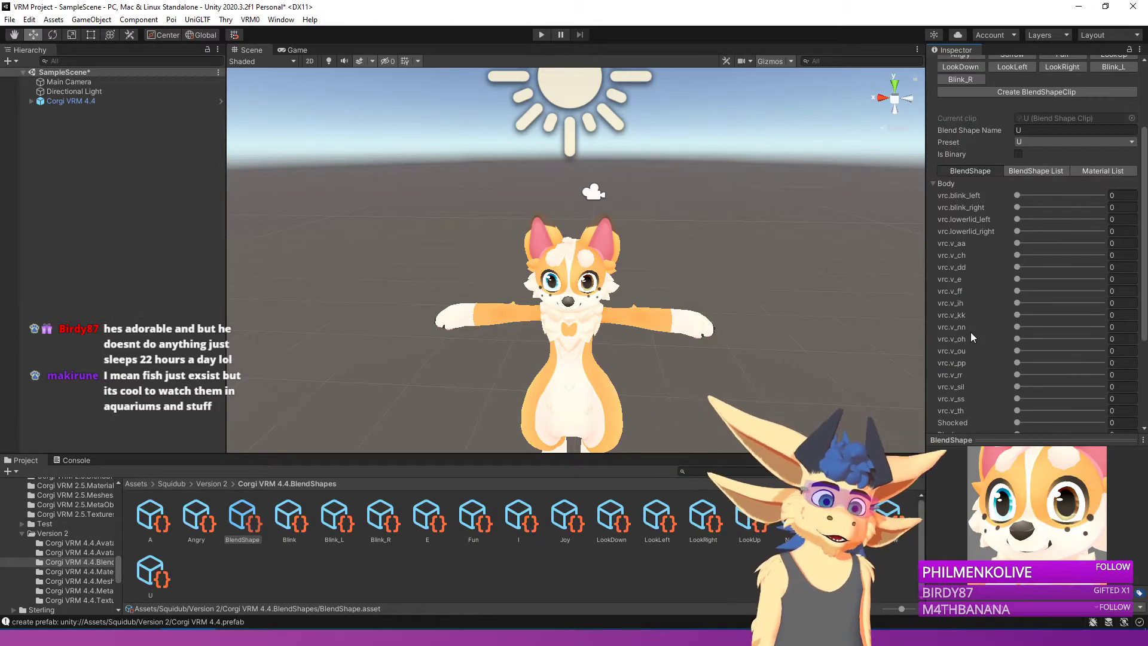
{"action": "scroll", "coordinate": [970, 332], "scroll_direction": "up", "scroll_amount": 3}
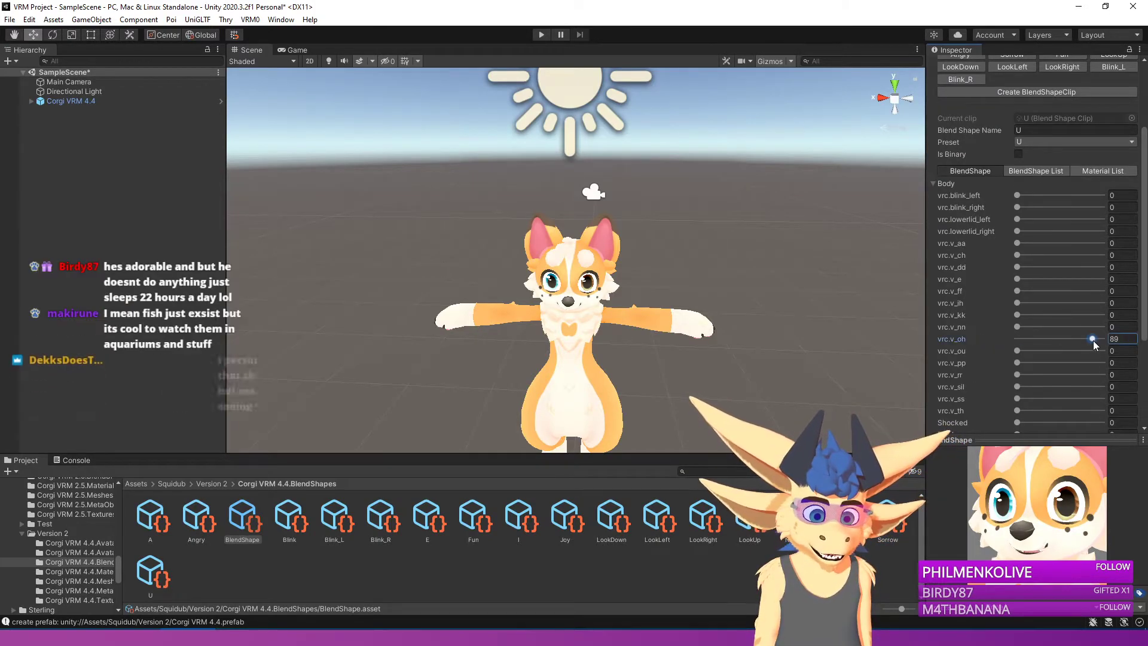
{"action": "scroll", "coordinate": [1052, 324], "scroll_direction": "up", "scroll_amount": 3}
{"action": "scroll", "coordinate": [1049, 319], "scroll_direction": "down", "scroll_amount": 6}
{"action": "scroll", "coordinate": [1010, 275], "scroll_direction": "up", "scroll_amount": 2}
{"action": "left_click", "coordinate": [1014, 304]}
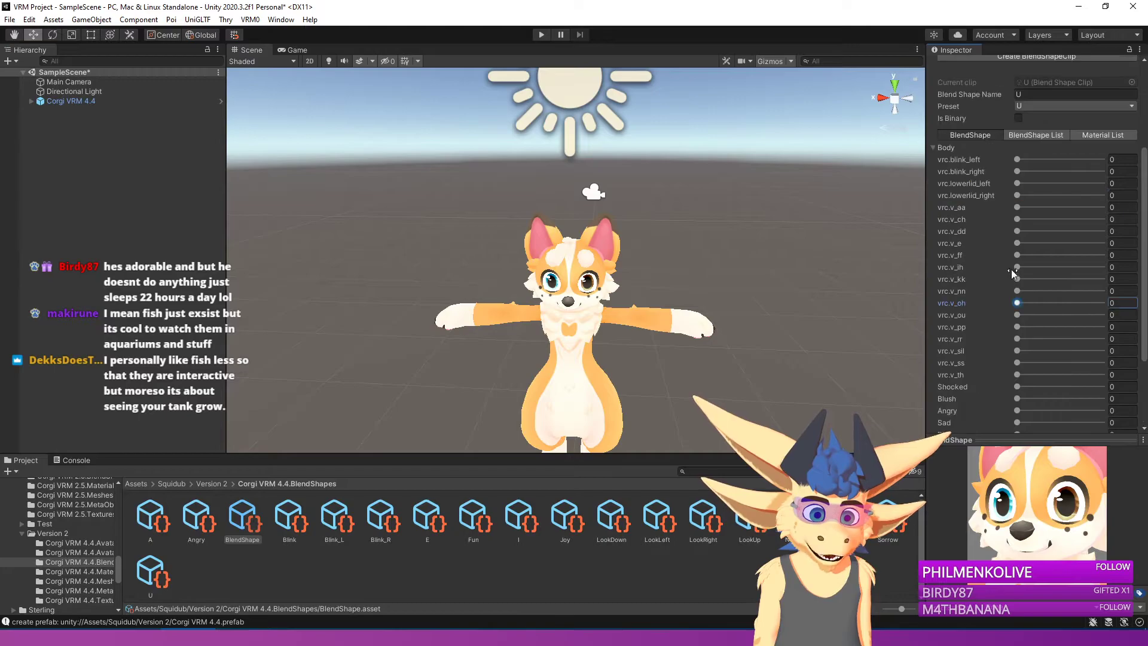
{"action": "left_click_drag", "start_coordinate": [1017, 317], "coordinate": [1098, 317]}
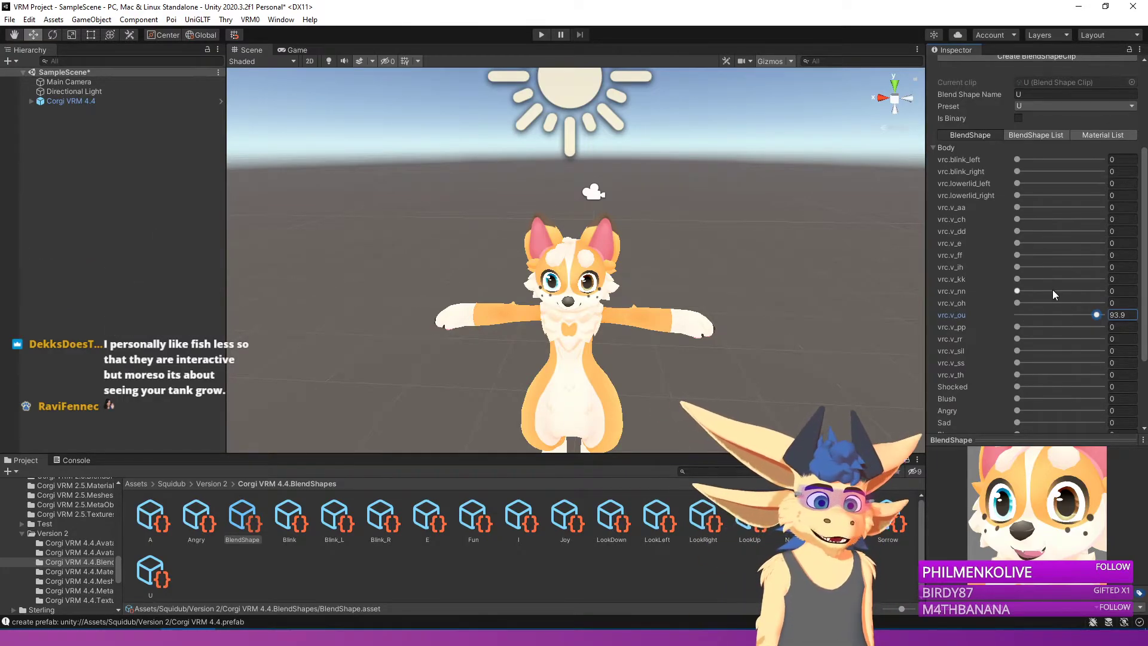
{"action": "scroll", "coordinate": [1043, 267], "scroll_direction": "up", "scroll_amount": 5}
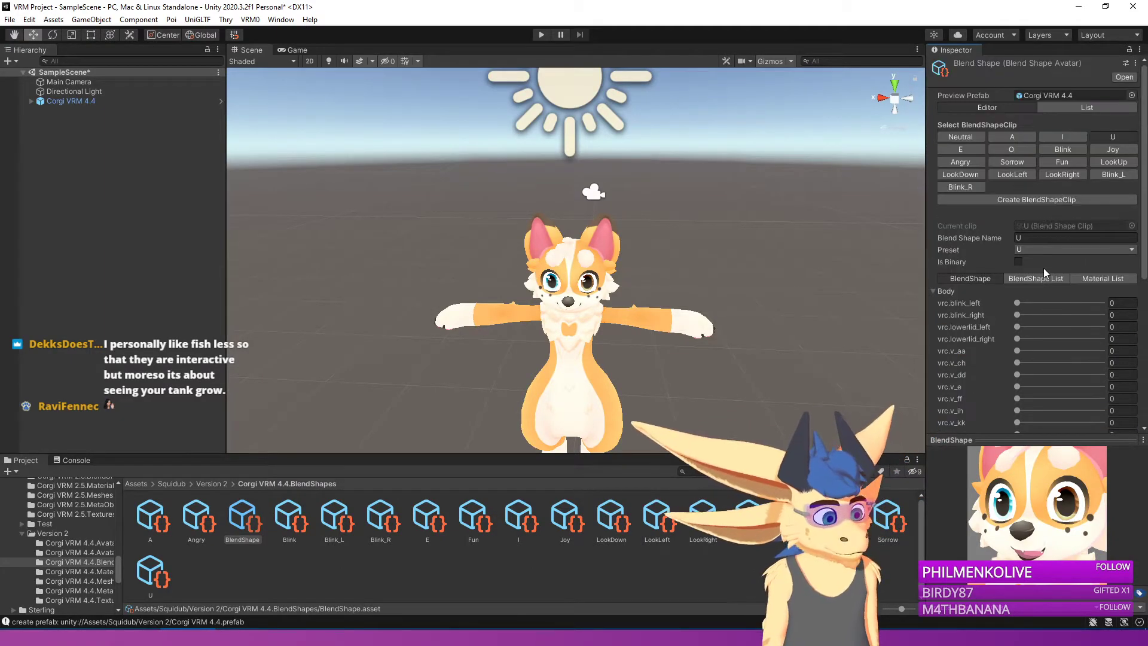
Step: Raise the Body's vrc.v_e blend shape to its maximum in the E clip
{"action": "left_click", "coordinate": [980, 151]}
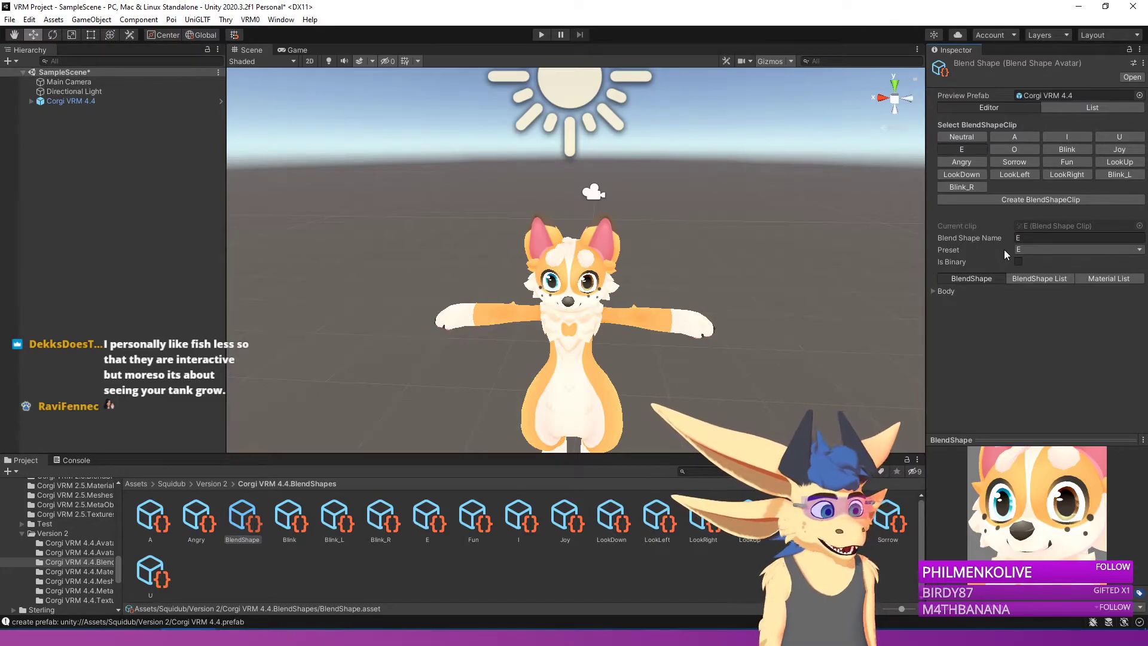
{"action": "left_click", "coordinate": [937, 293]}
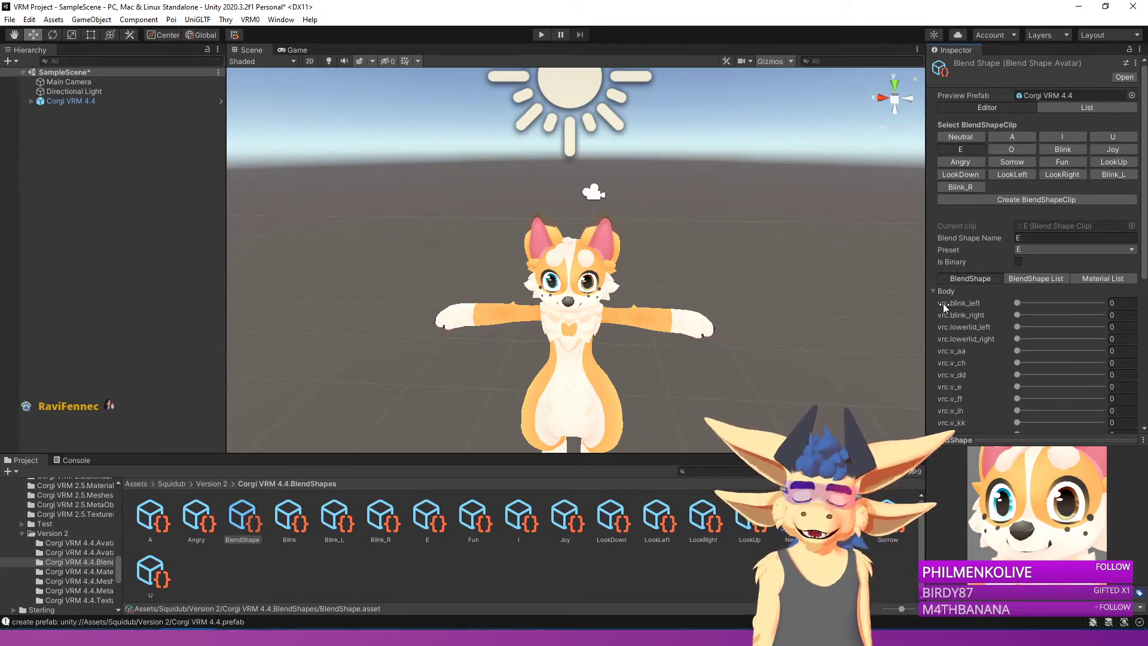
{"action": "scroll", "coordinate": [950, 323], "scroll_direction": "down", "scroll_amount": 5}
{"action": "scroll", "coordinate": [957, 332], "scroll_direction": "up", "scroll_amount": 5}
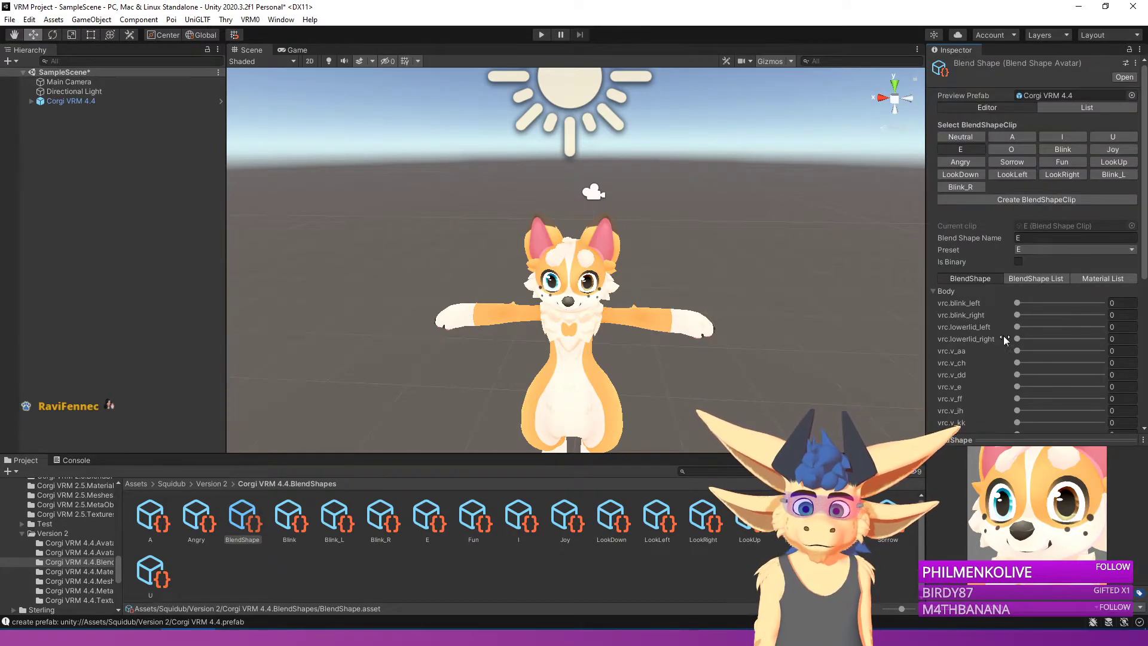
{"action": "scroll", "coordinate": [988, 364], "scroll_direction": "down", "scroll_amount": 3}
{"action": "left_click_drag", "start_coordinate": [1017, 278], "coordinate": [1105, 279]}
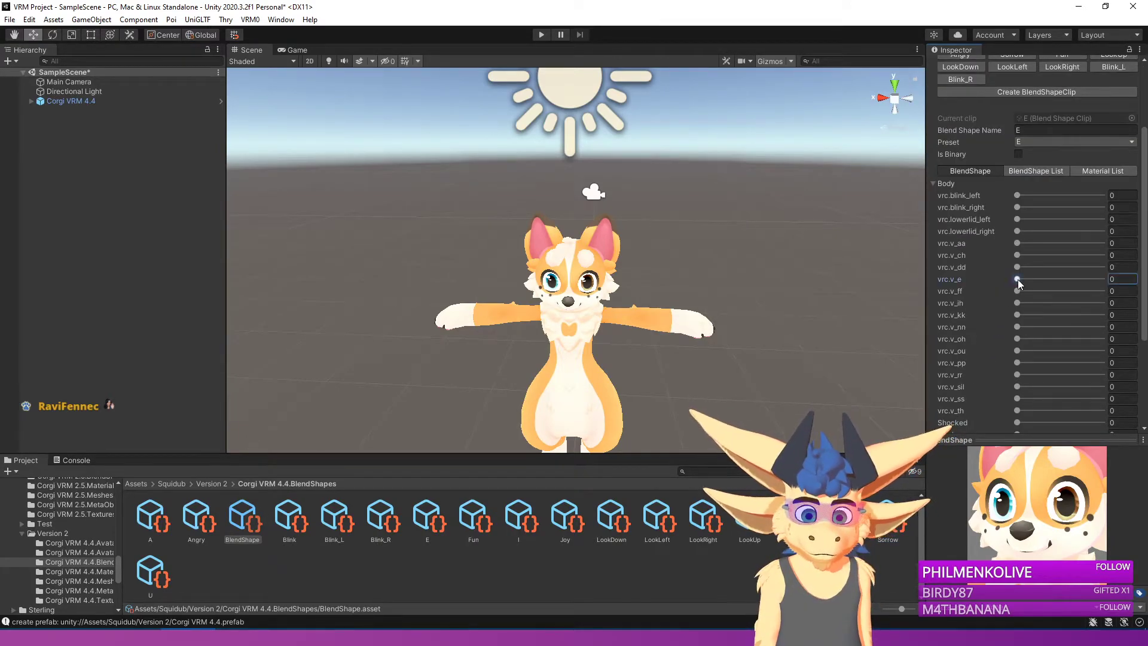
{"action": "scroll", "coordinate": [1076, 251], "scroll_direction": "up", "scroll_amount": 3}
Step: Set the mouth shape of the O clip from the Body blend shapes
{"action": "left_click", "coordinate": [1010, 149]}
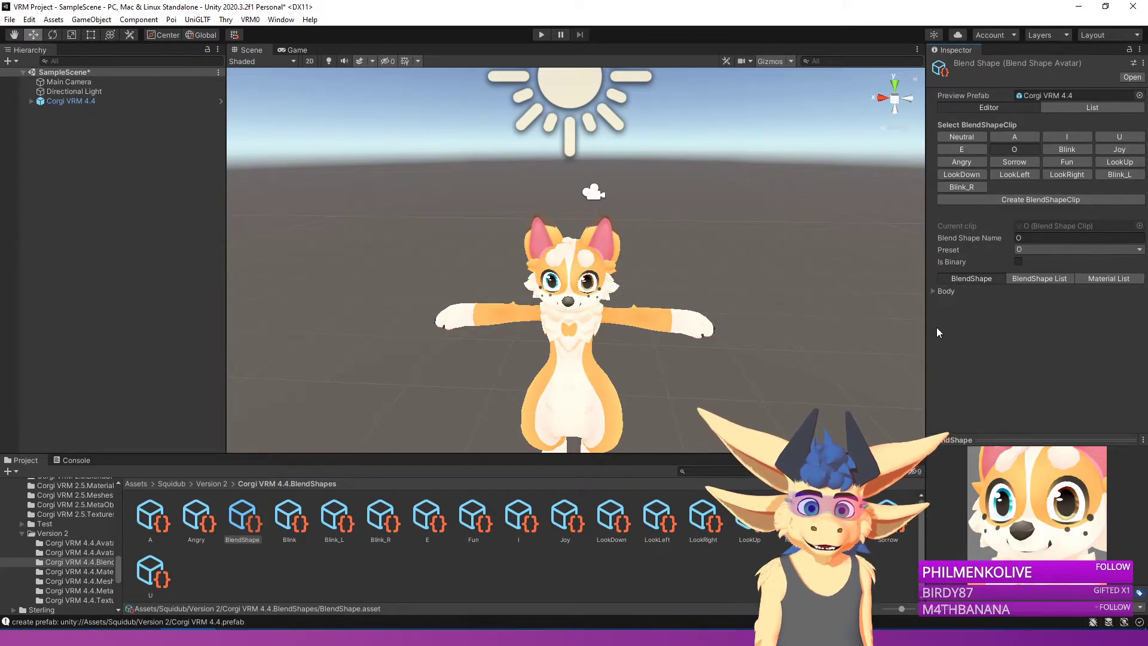
{"action": "scroll", "coordinate": [938, 311], "scroll_direction": "down", "scroll_amount": 6}
{"action": "scroll", "coordinate": [951, 325], "scroll_direction": "up", "scroll_amount": 2}
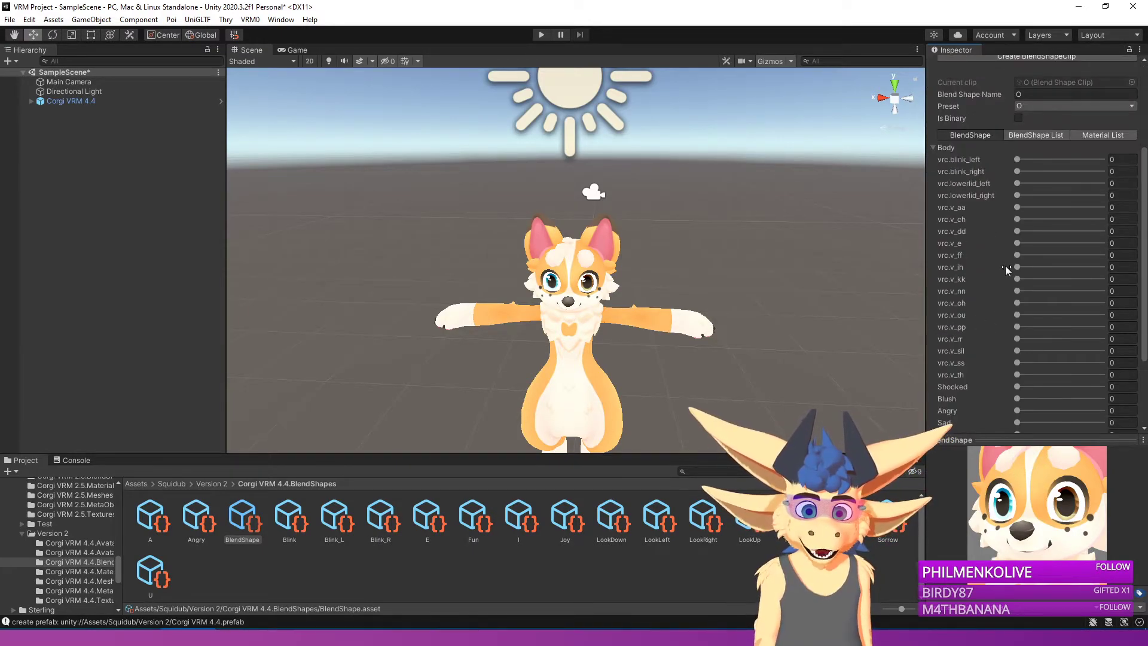
{"action": "scroll", "coordinate": [1070, 289], "scroll_direction": "up", "scroll_amount": 4}
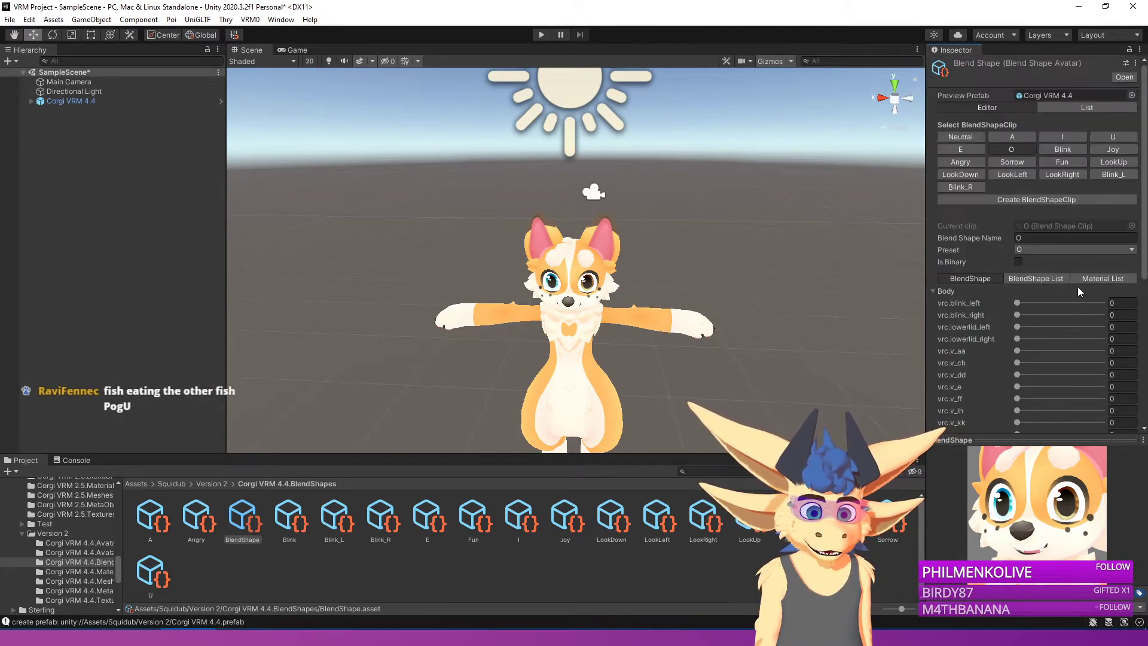
Step: Raise the Body's Blink blend shape in the Blink clip until both eyes are fully closed
{"action": "left_click", "coordinate": [1063, 150]}
{"action": "left_click", "coordinate": [932, 291]}
{"action": "scroll", "coordinate": [944, 328], "scroll_direction": "down", "scroll_amount": 5}
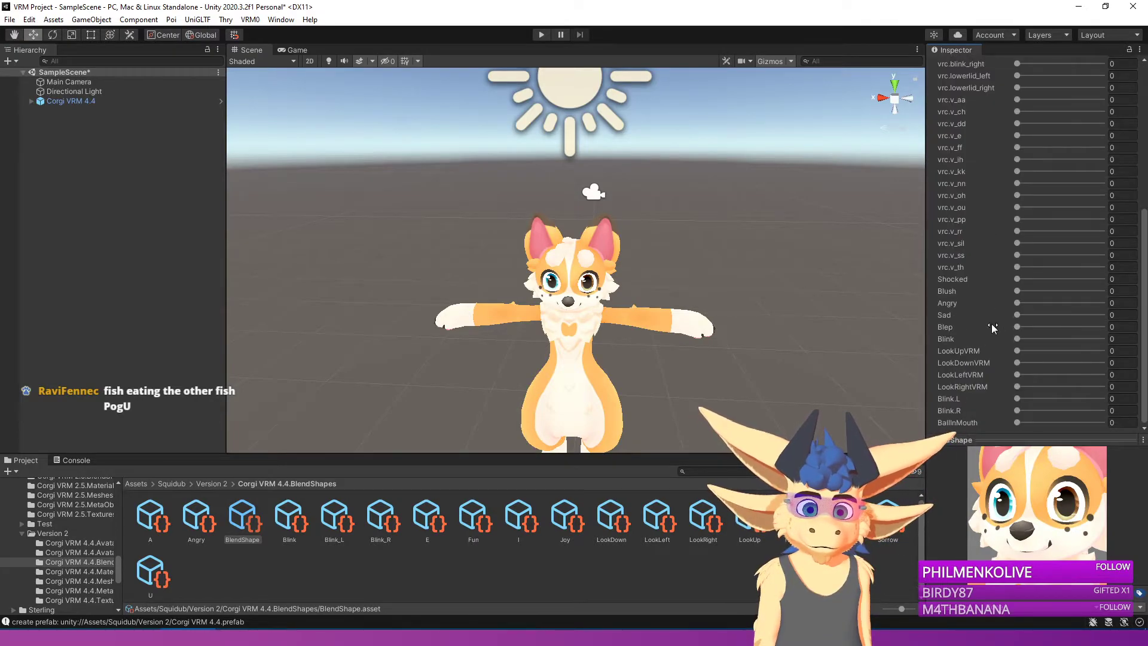
{"action": "left_click_drag", "start_coordinate": [1008, 338], "coordinate": [1022, 340]}
{"action": "scroll", "coordinate": [1088, 328], "scroll_direction": "up", "scroll_amount": 5}
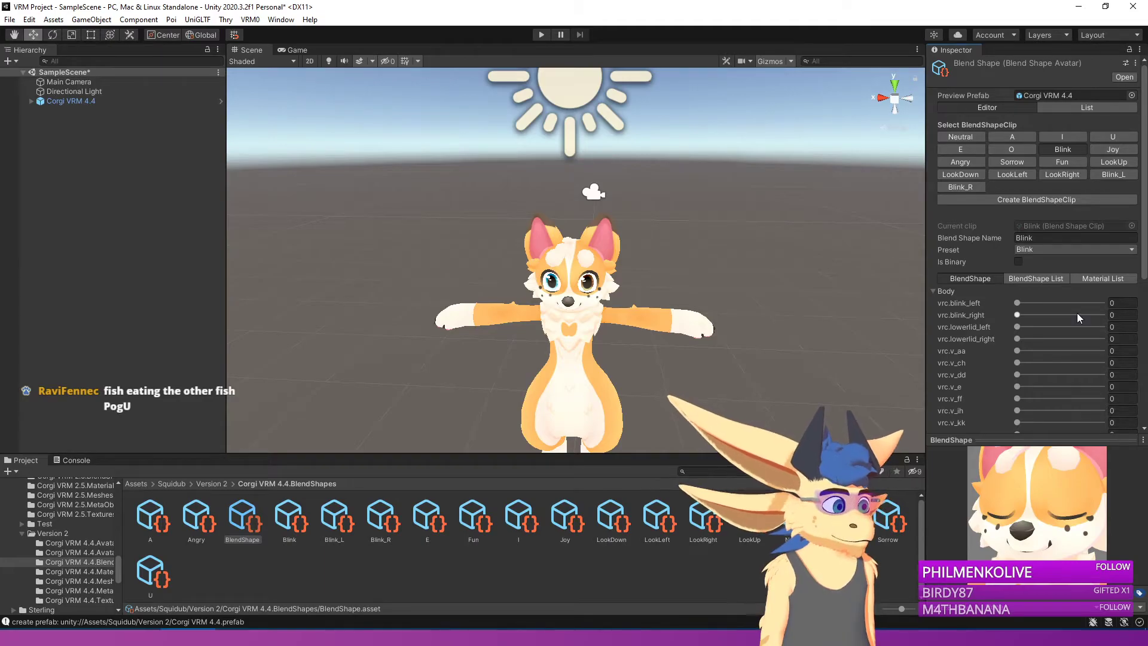
Step: Set the Body's Blush blend shape to 100 in the Joy clip
{"action": "left_click", "coordinate": [1112, 150]}
{"action": "left_click", "coordinate": [932, 291]}
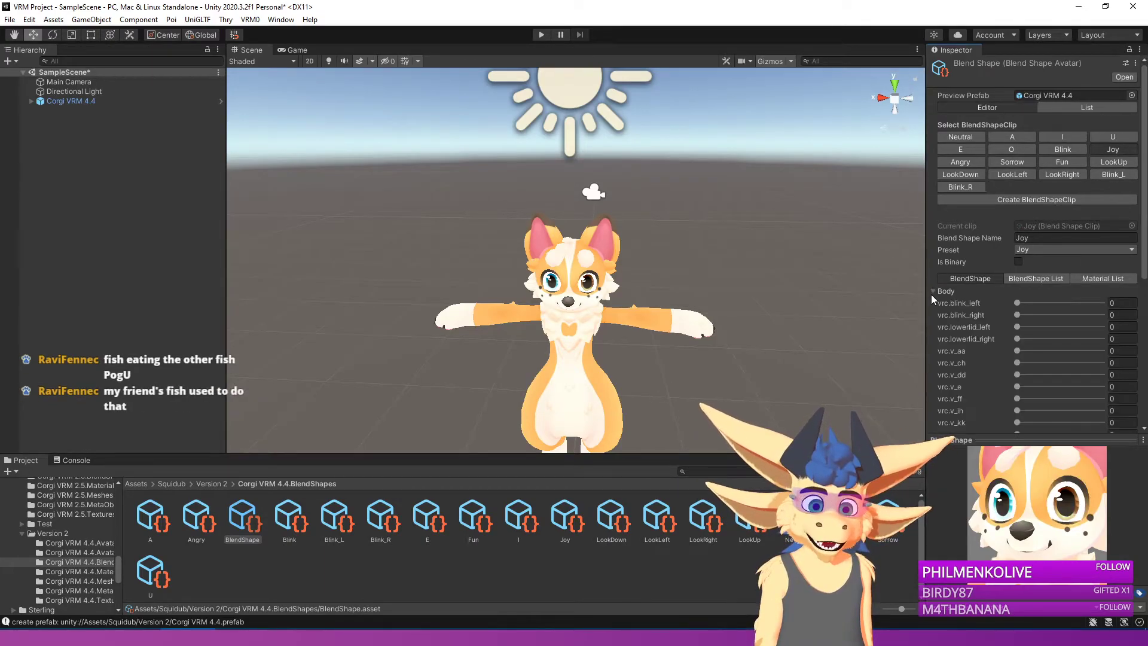
{"action": "scroll", "coordinate": [945, 293], "scroll_direction": "down", "scroll_amount": 5}
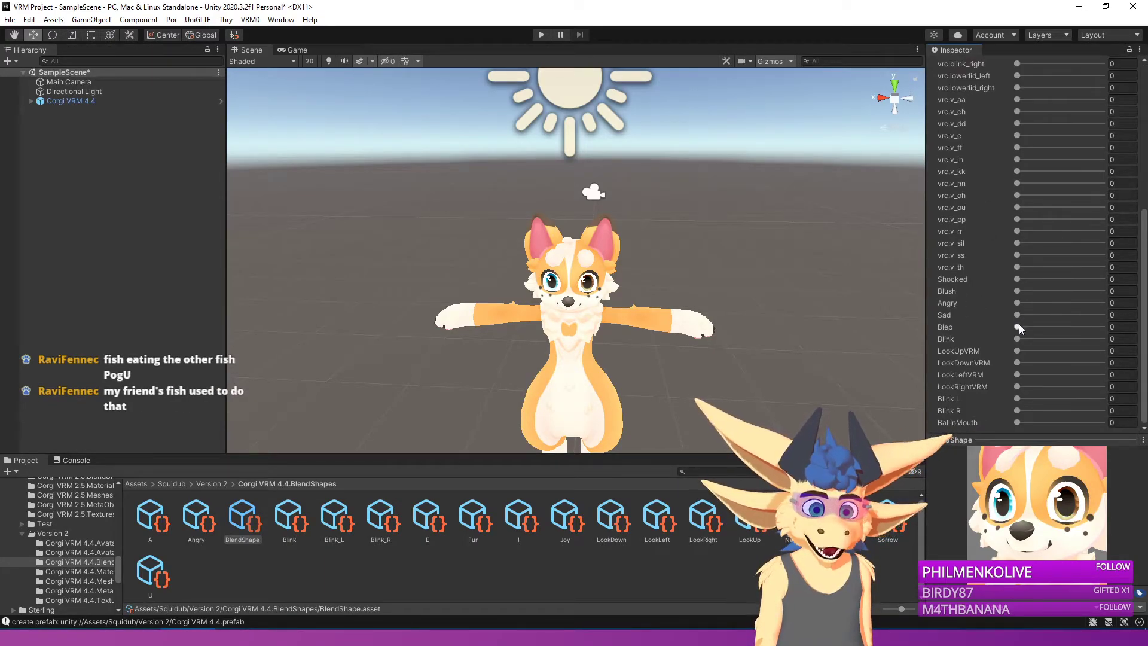
{"action": "left_click_drag", "start_coordinate": [1016, 292], "coordinate": [1102, 292]}
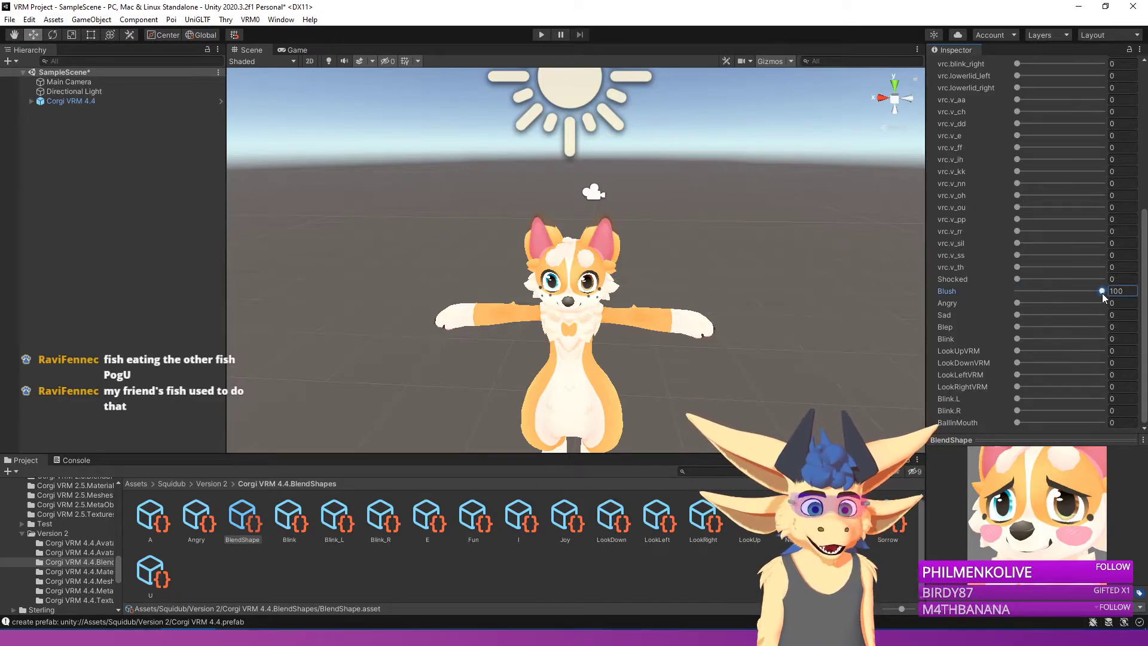
{"action": "scroll", "coordinate": [1067, 293], "scroll_direction": "up", "scroll_amount": 5}
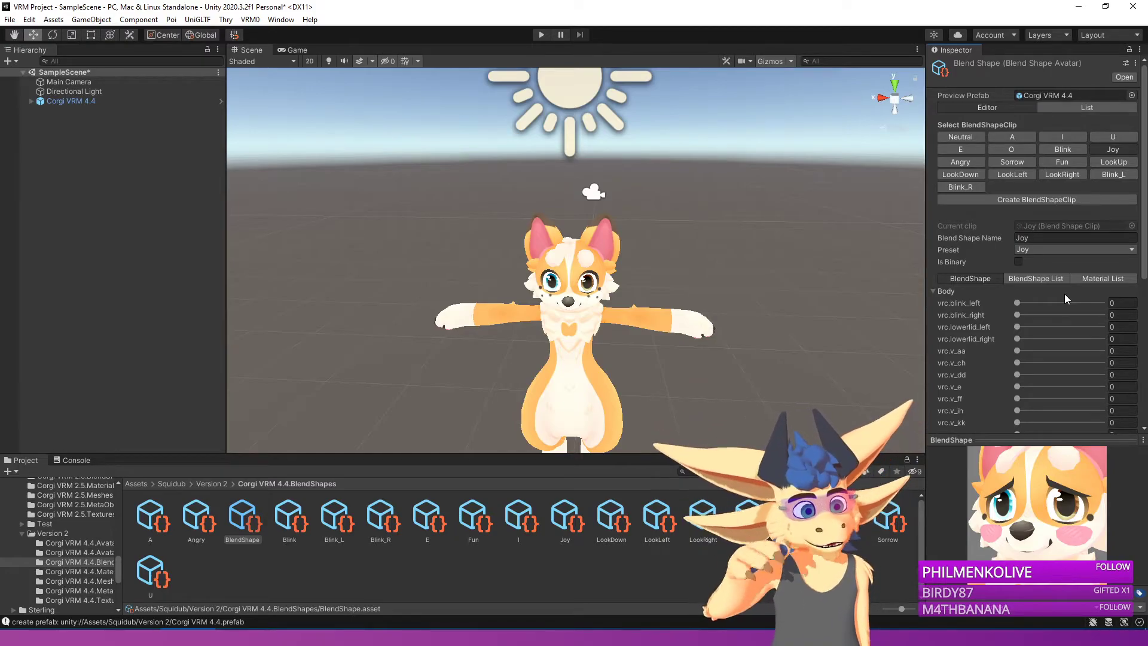
{"action": "scroll", "coordinate": [995, 330], "scroll_direction": "down", "scroll_amount": 5}
{"action": "scroll", "coordinate": [980, 251], "scroll_direction": "up", "scroll_amount": 5}
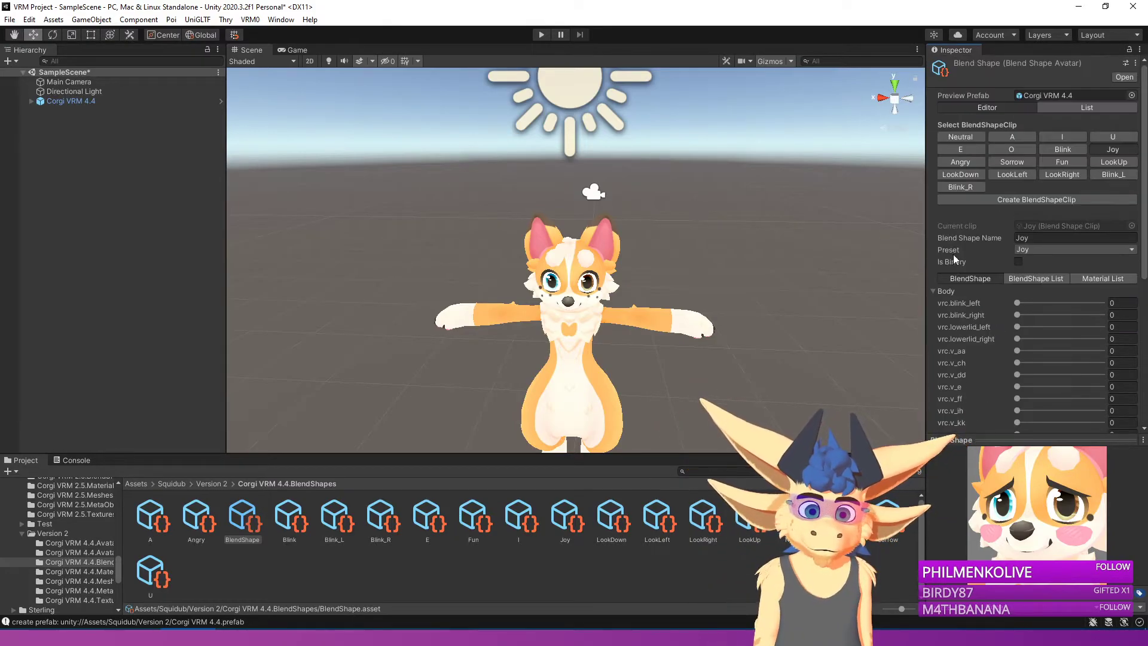
Step: Raise the Body's Angry blend shape in the Angry clip
{"action": "left_click", "coordinate": [960, 162]}
{"action": "left_click", "coordinate": [932, 291]}
{"action": "scroll", "coordinate": [942, 324], "scroll_direction": "down", "scroll_amount": 5}
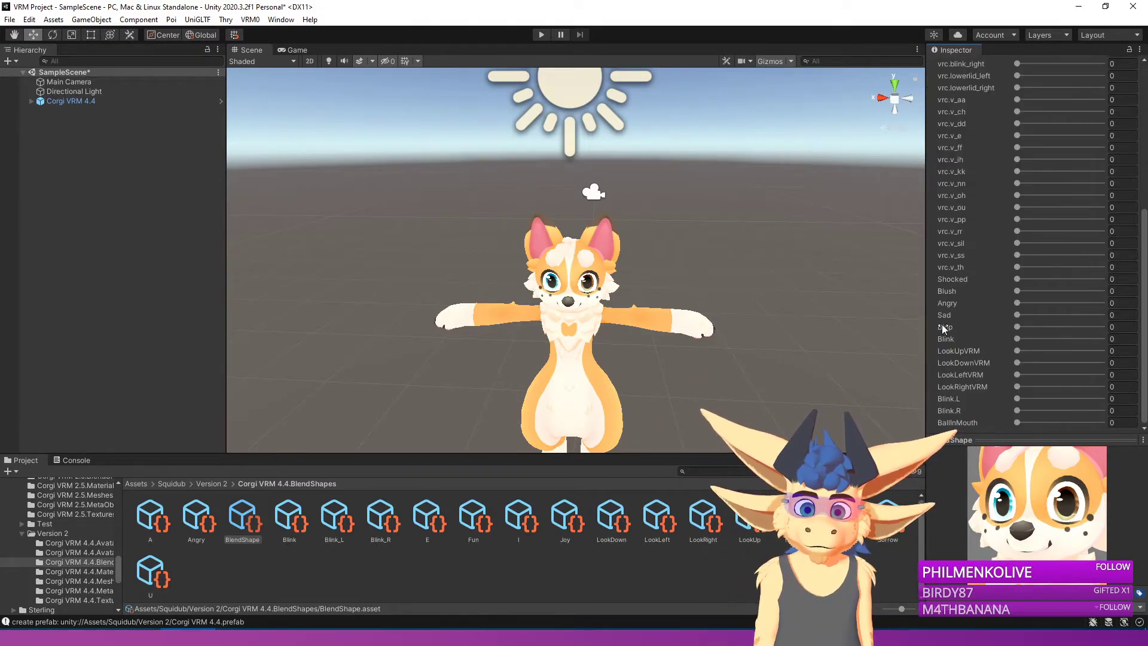
{"action": "scroll", "coordinate": [1069, 334], "scroll_direction": "up", "scroll_amount": 5}
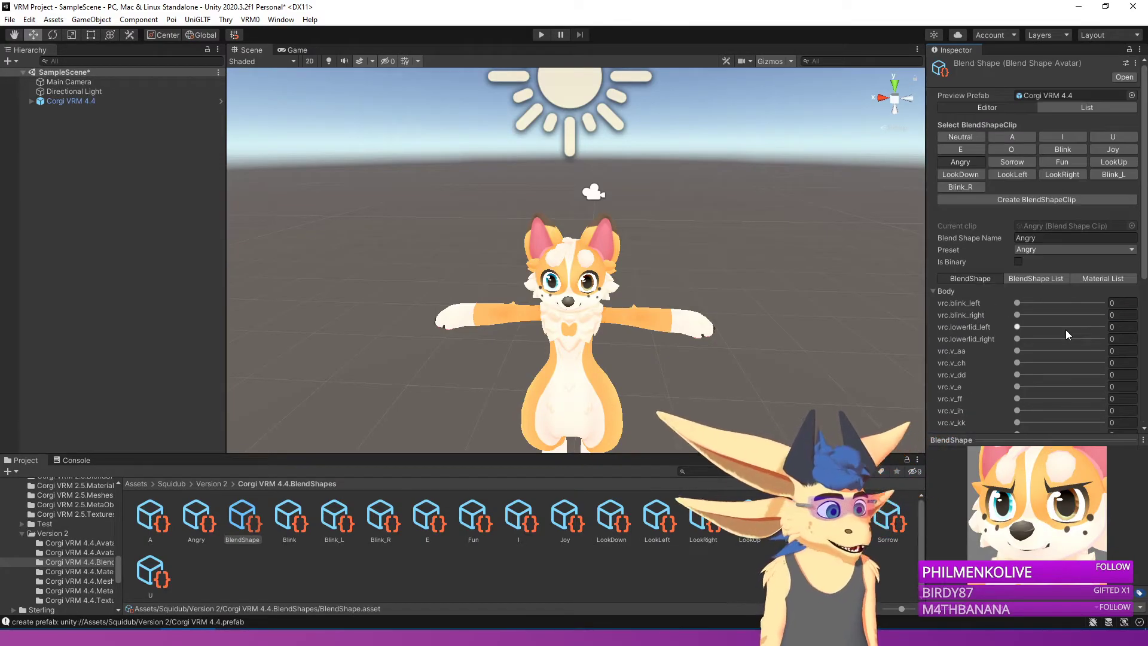
Step: Raise the Body's Sad blend shape in the Sorrow clip
{"action": "left_click", "coordinate": [1014, 162]}
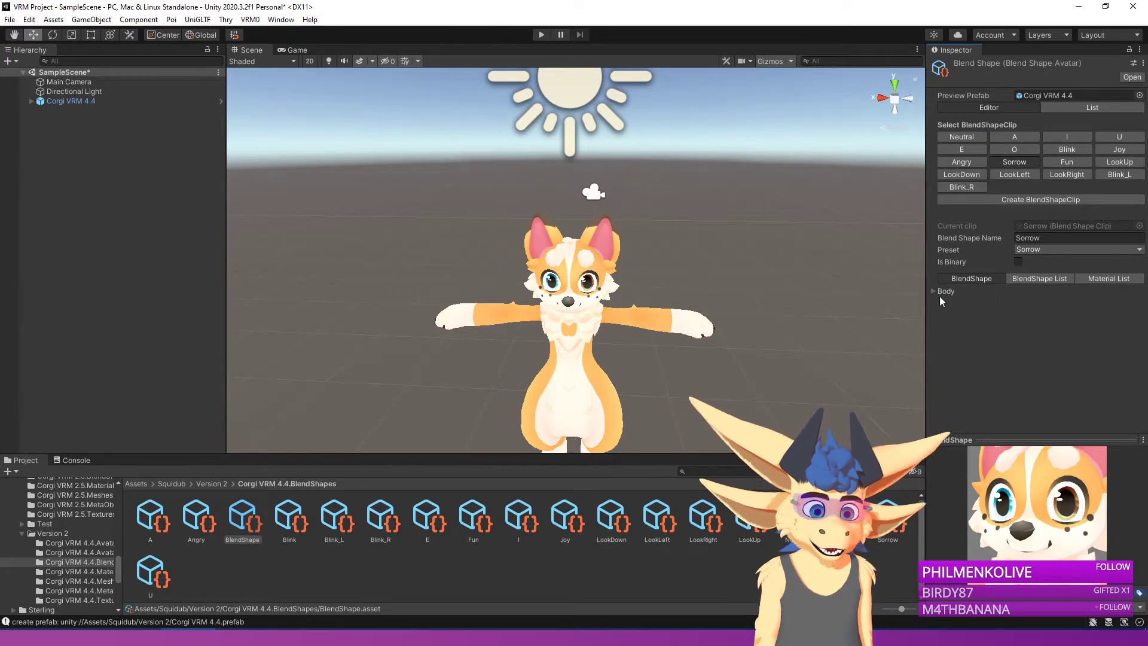
{"action": "left_click", "coordinate": [933, 292]}
{"action": "scroll", "coordinate": [957, 330], "scroll_direction": "down", "scroll_amount": 5}
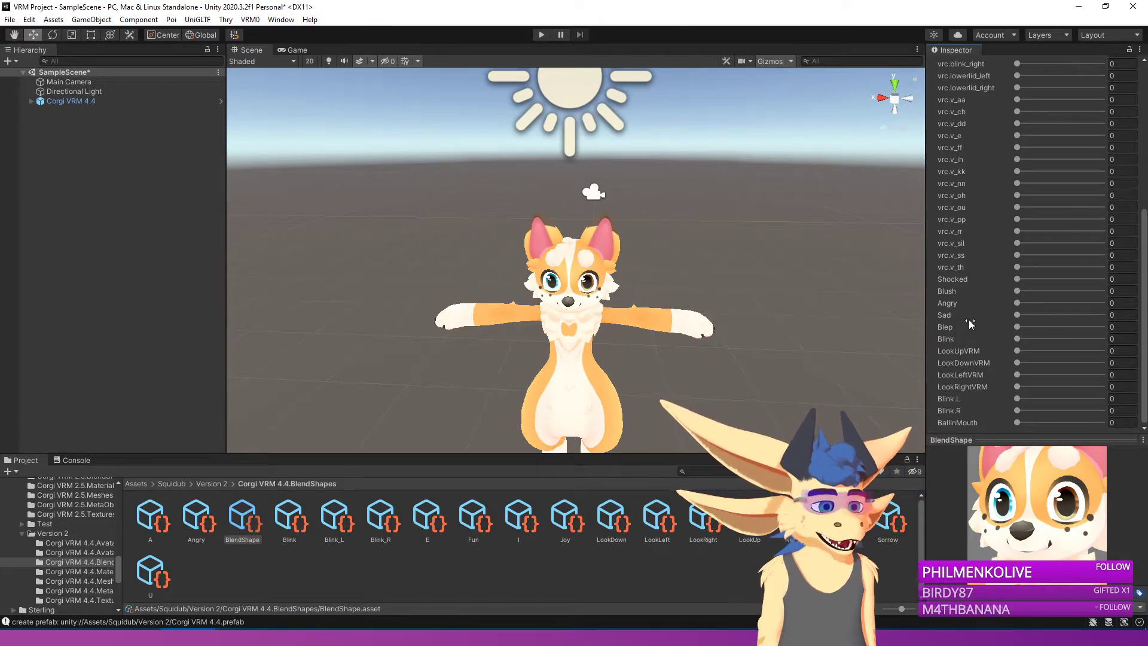
{"action": "scroll", "coordinate": [996, 350], "scroll_direction": "up", "scroll_amount": 5}
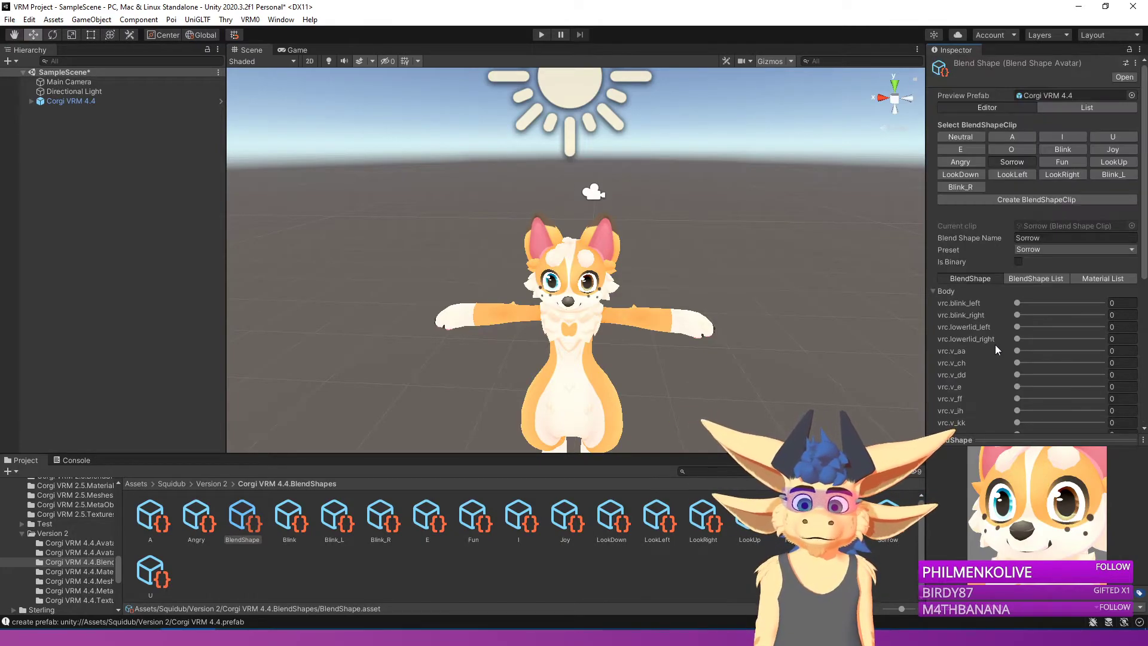
{"action": "scroll", "coordinate": [995, 350], "scroll_direction": "down", "scroll_amount": 5}
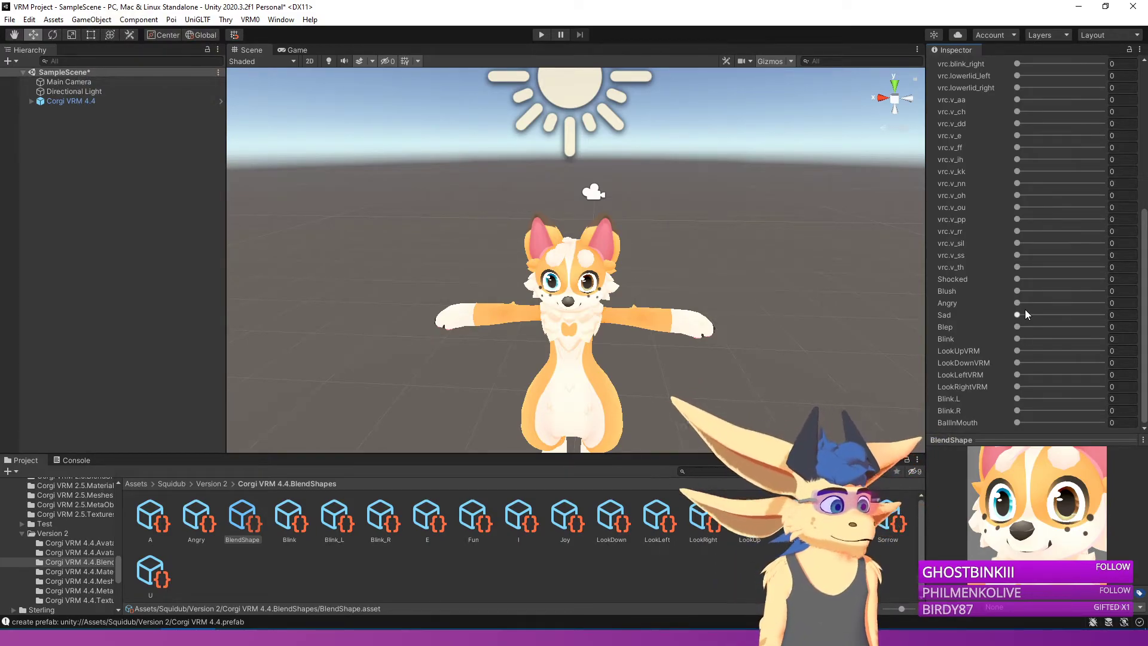
{"action": "scroll", "coordinate": [1031, 383], "scroll_direction": "up", "scroll_amount": 5}
{"action": "scroll", "coordinate": [1016, 295], "scroll_direction": "down", "scroll_amount": 4}
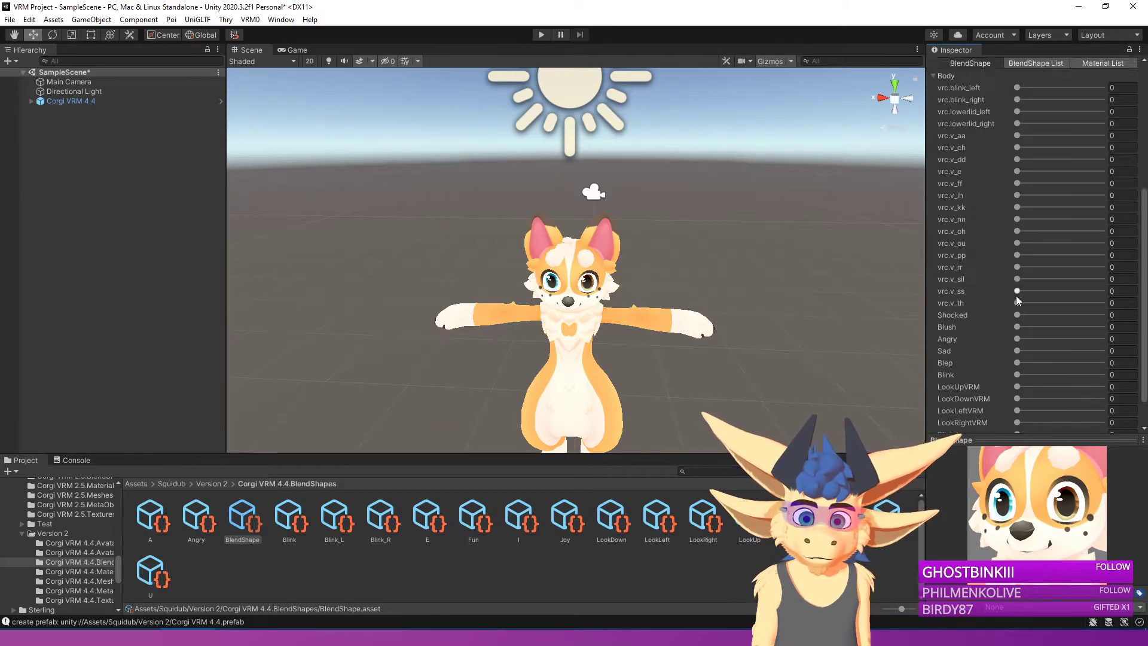
{"action": "scroll", "coordinate": [1081, 318], "scroll_direction": "up", "scroll_amount": 4}
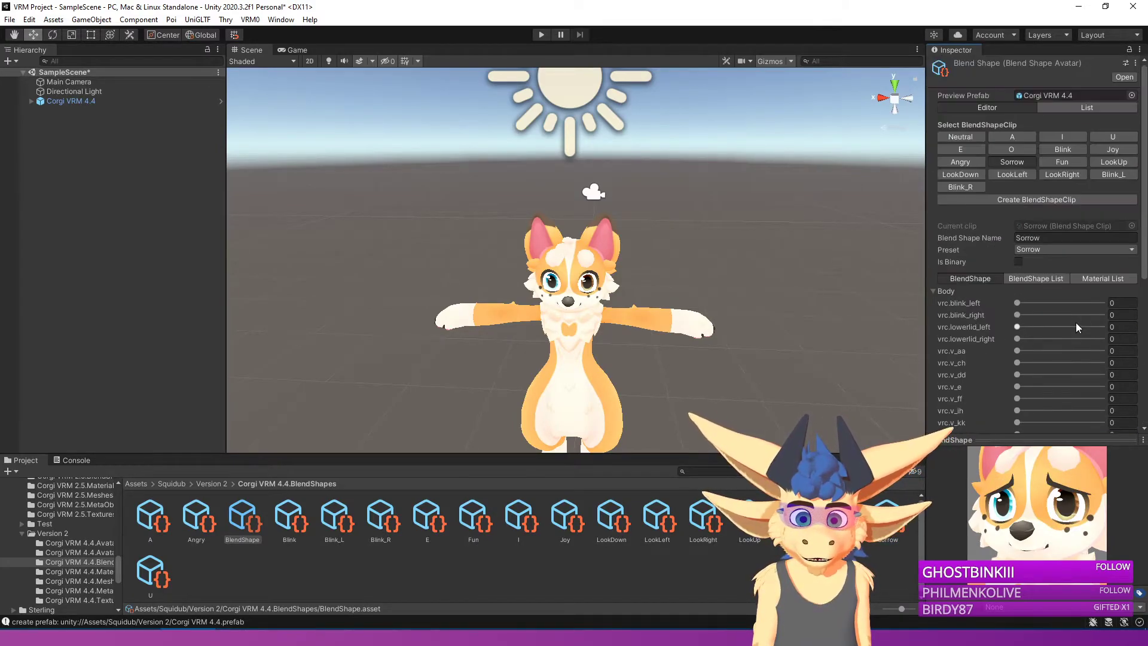
Step: Open the Fun clip's Body blend shapes and select Blink
{"action": "left_click", "coordinate": [1052, 162]}
{"action": "left_click", "coordinate": [934, 291]}
{"action": "scroll", "coordinate": [989, 360], "scroll_direction": "down", "scroll_amount": 7}
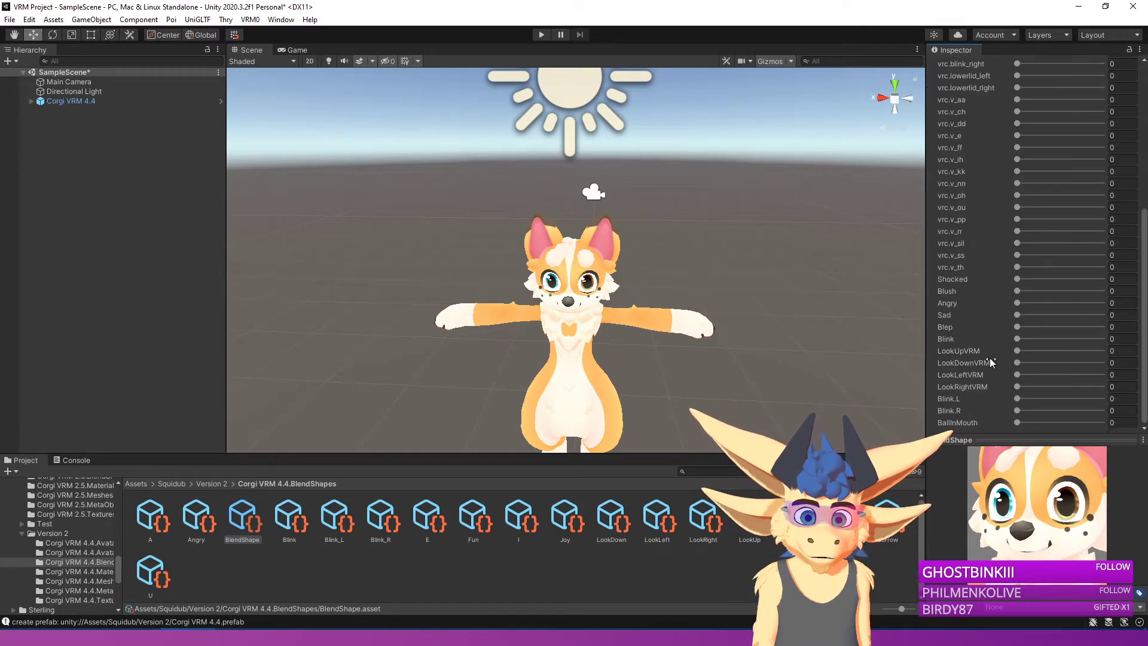
{"action": "left_click", "coordinate": [1003, 340]}
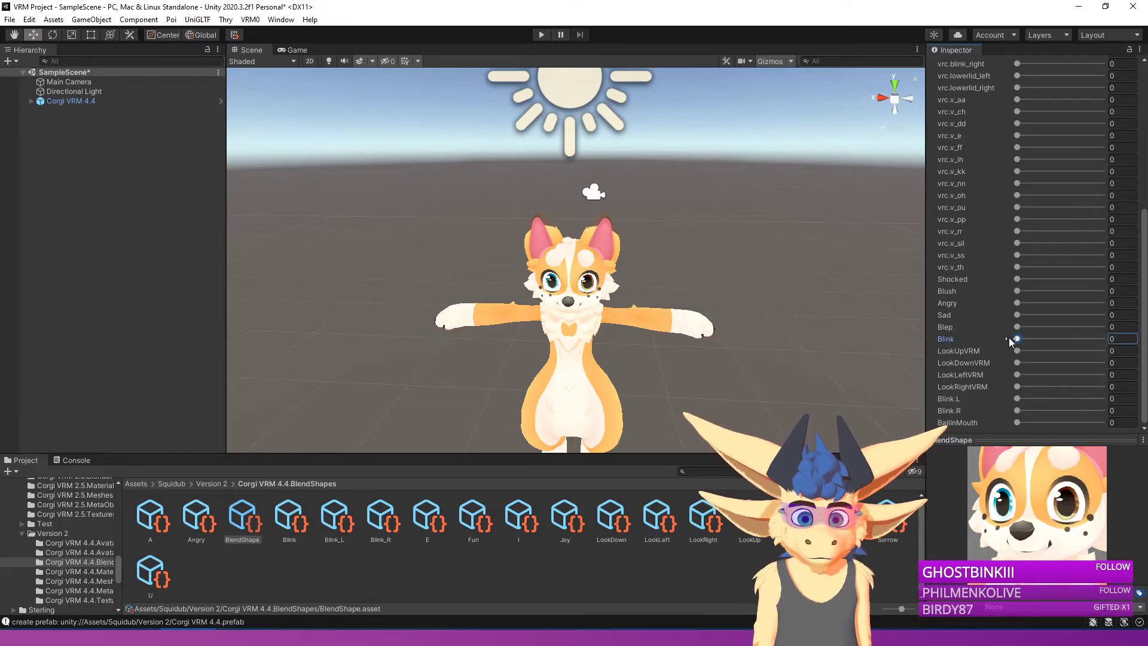
{"action": "scroll", "coordinate": [1112, 269], "scroll_direction": "up", "scroll_amount": 7}
Step: Raise the Body's LookUpVRM blend shape in the LookUp clip
{"action": "left_click", "coordinate": [1119, 162]}
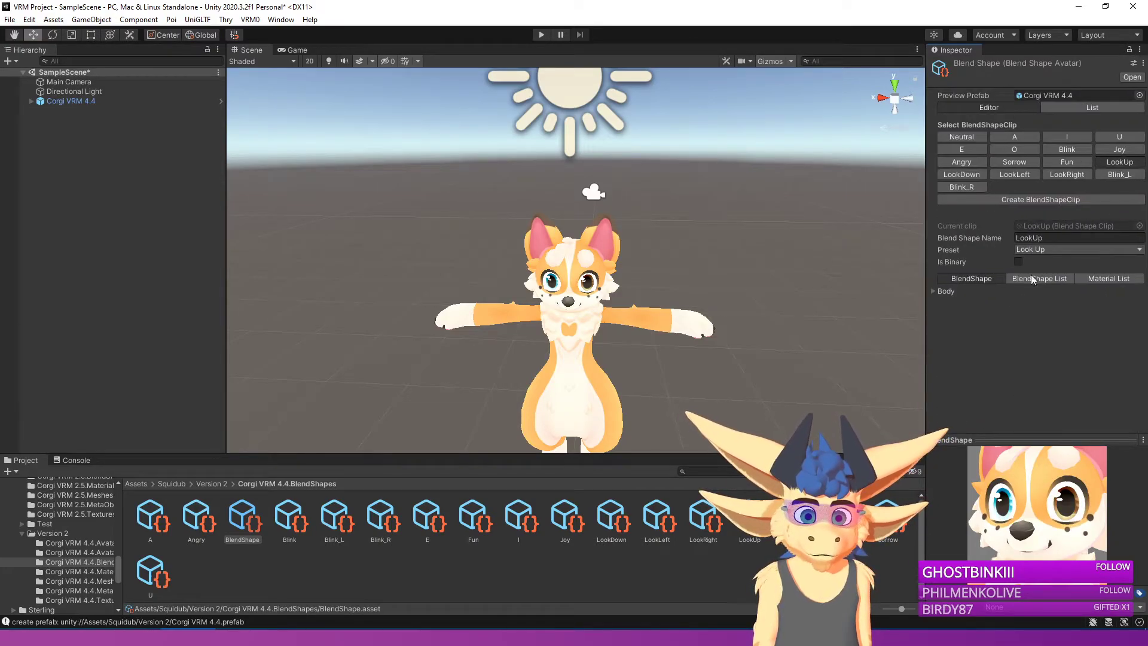
{"action": "left_click", "coordinate": [934, 291]}
{"action": "scroll", "coordinate": [1025, 322], "scroll_direction": "down", "scroll_amount": 7}
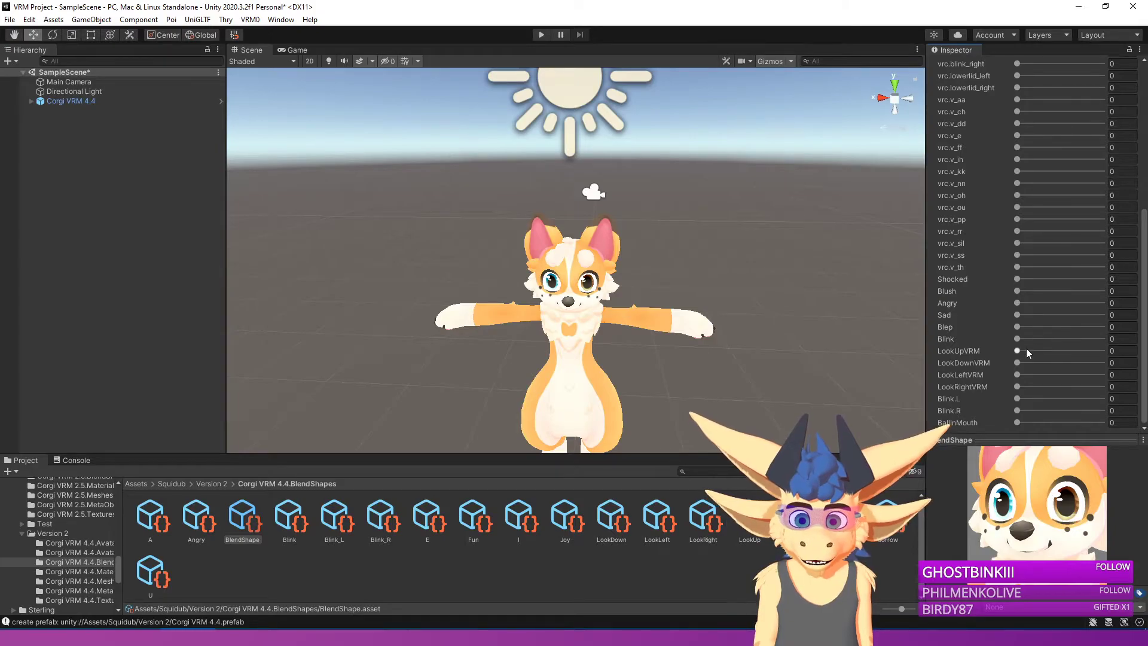
{"action": "scroll", "coordinate": [1028, 299], "scroll_direction": "up", "scroll_amount": 7}
Step: Raise the Body's LookDownVRM blend shape in the LookDown clip
{"action": "left_click", "coordinate": [961, 175]}
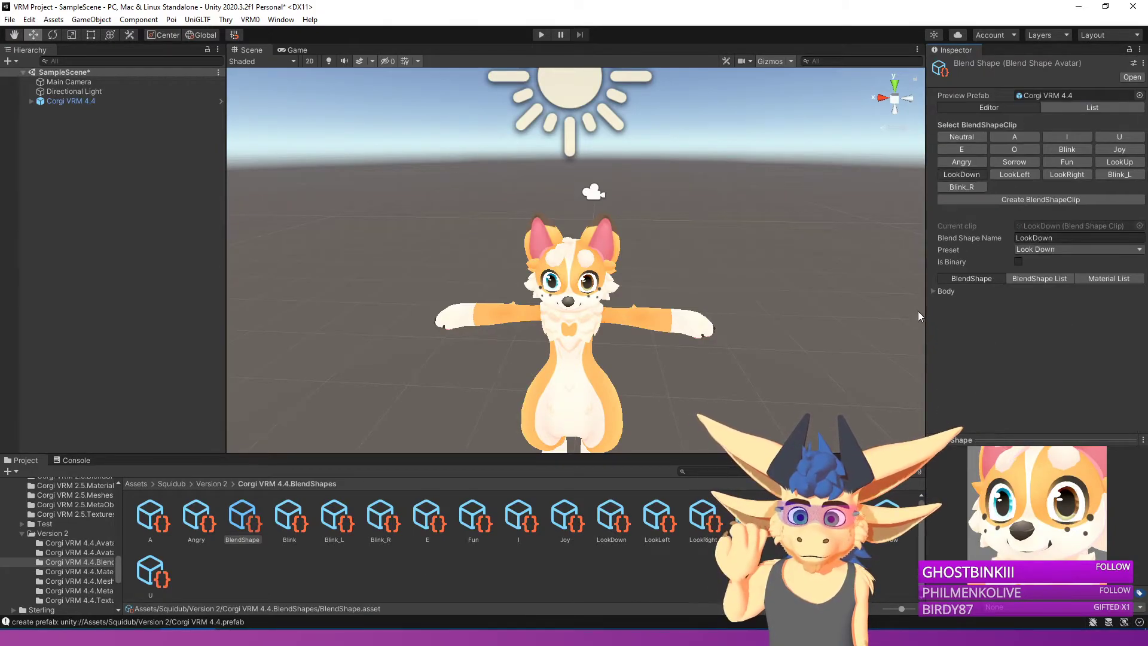
{"action": "left_click", "coordinate": [933, 291]}
{"action": "scroll", "coordinate": [1013, 371], "scroll_direction": "down", "scroll_amount": 7}
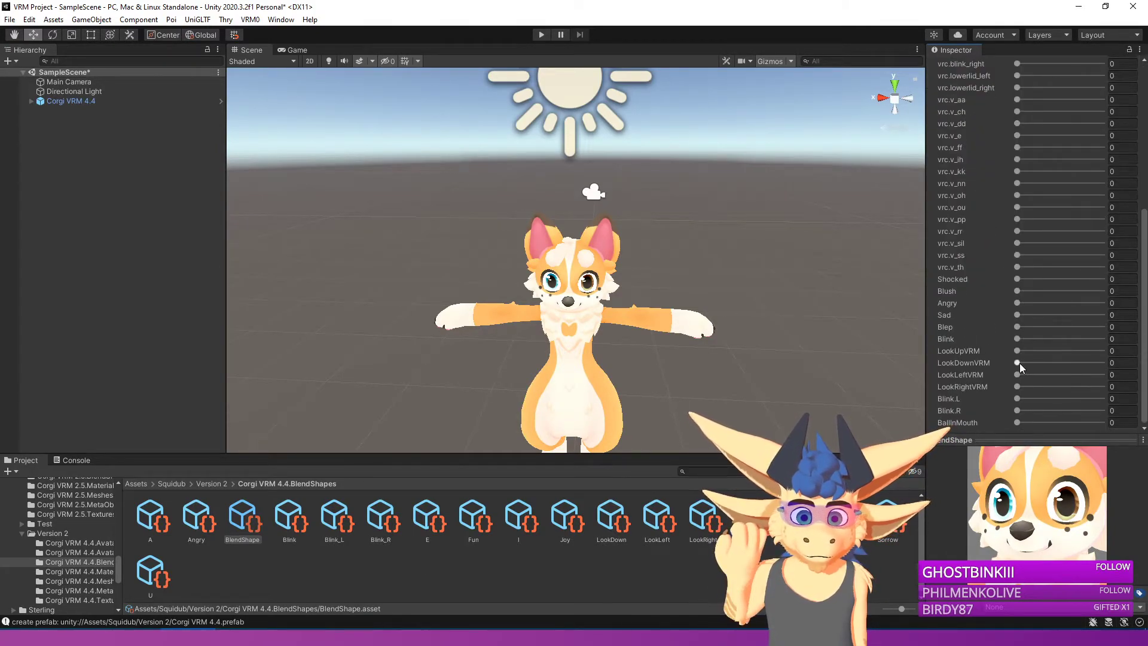
{"action": "scroll", "coordinate": [1022, 335], "scroll_direction": "up", "scroll_amount": 7}
Step: Raise the Body's LookLeftVRM blend shape in the LookLeft clip
{"action": "left_click", "coordinate": [1014, 175]}
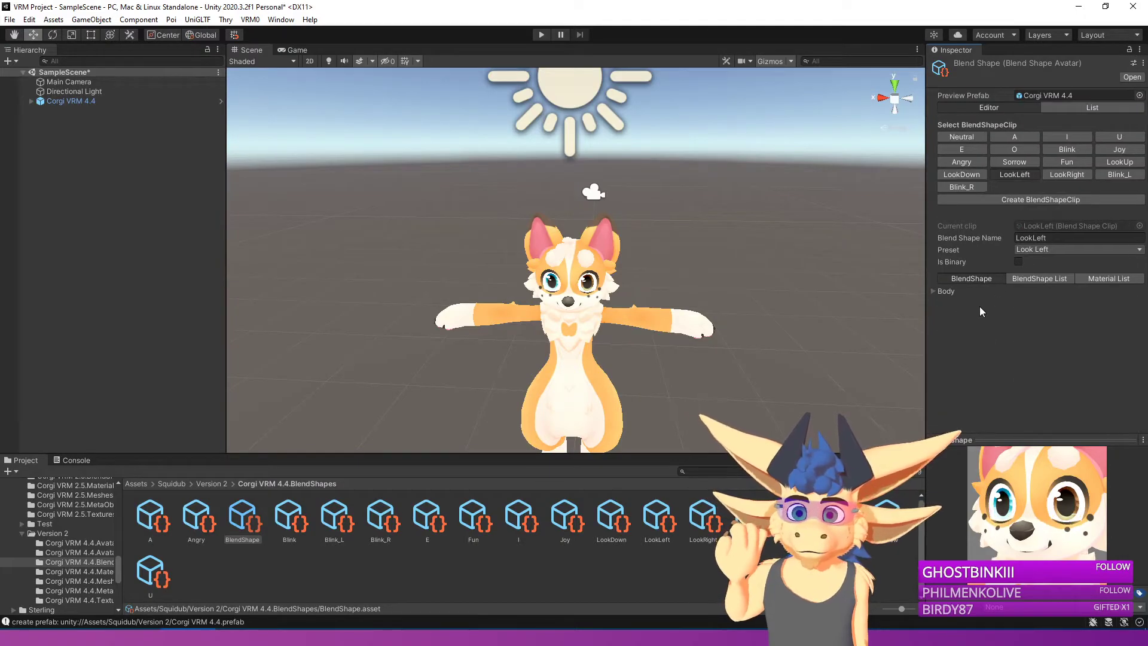
{"action": "left_click", "coordinate": [935, 291]}
{"action": "scroll", "coordinate": [952, 311], "scroll_direction": "down", "scroll_amount": 7}
{"action": "scroll", "coordinate": [1087, 264], "scroll_direction": "up", "scroll_amount": 7}
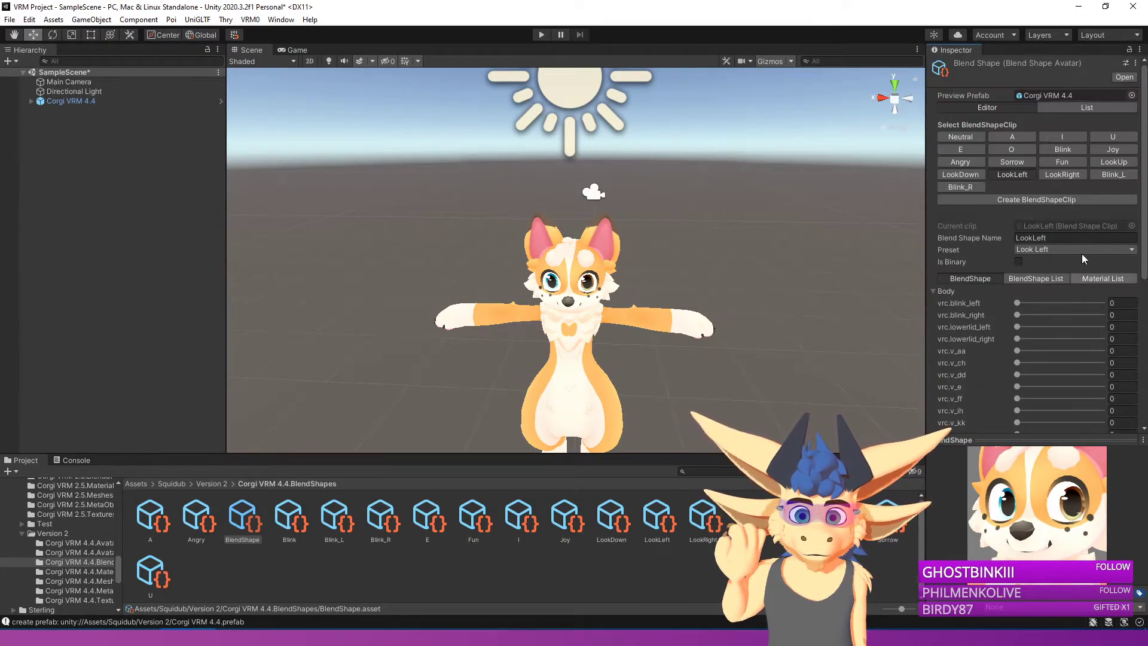
Step: Raise the Body's LookRightVRM blend shape in the LookRight clip
{"action": "left_click", "coordinate": [934, 291]}
{"action": "left_click", "coordinate": [934, 291]}
{"action": "scroll", "coordinate": [1009, 374], "scroll_direction": "down", "scroll_amount": 7}
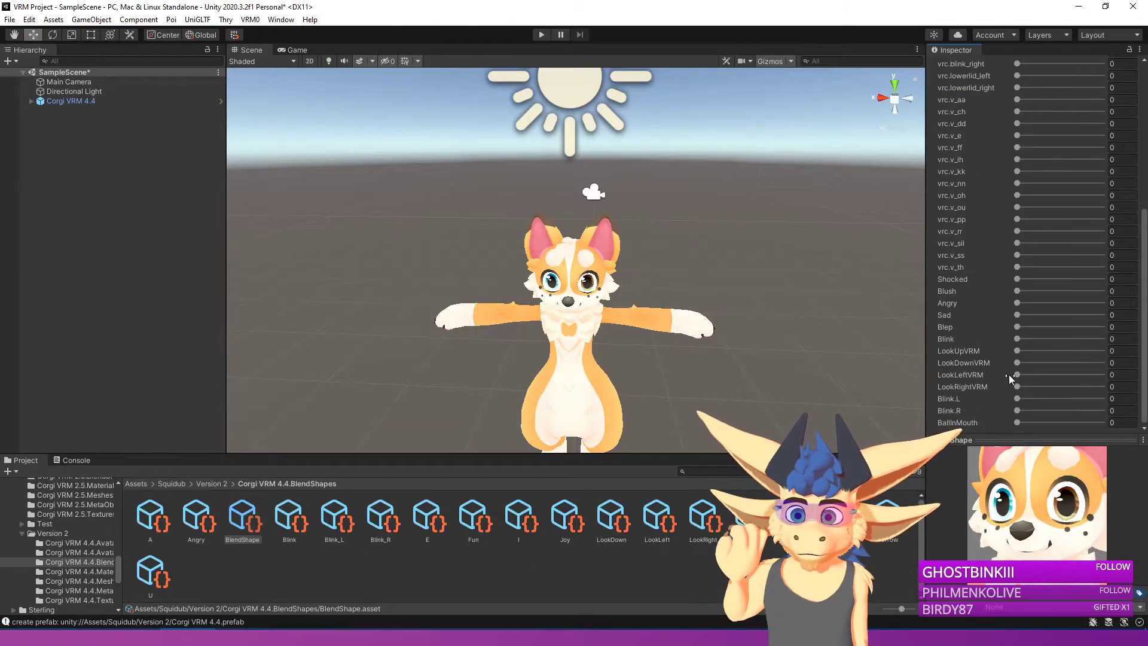
{"action": "left_click_drag", "start_coordinate": [1016, 387], "coordinate": [1037, 390]}
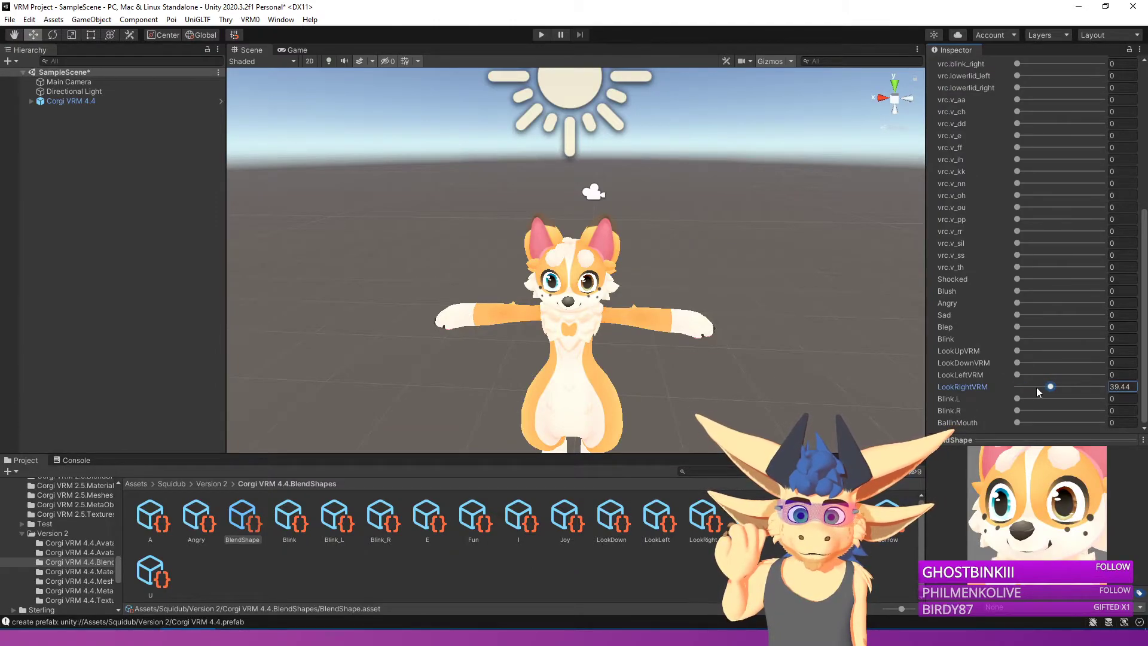
{"action": "scroll", "coordinate": [1037, 390], "scroll_direction": "up", "scroll_amount": 7}
Step: Raise the Body's Blink.L blend shape in the Blink_L clip until that eye is fully closed
{"action": "left_click", "coordinate": [1119, 175]}
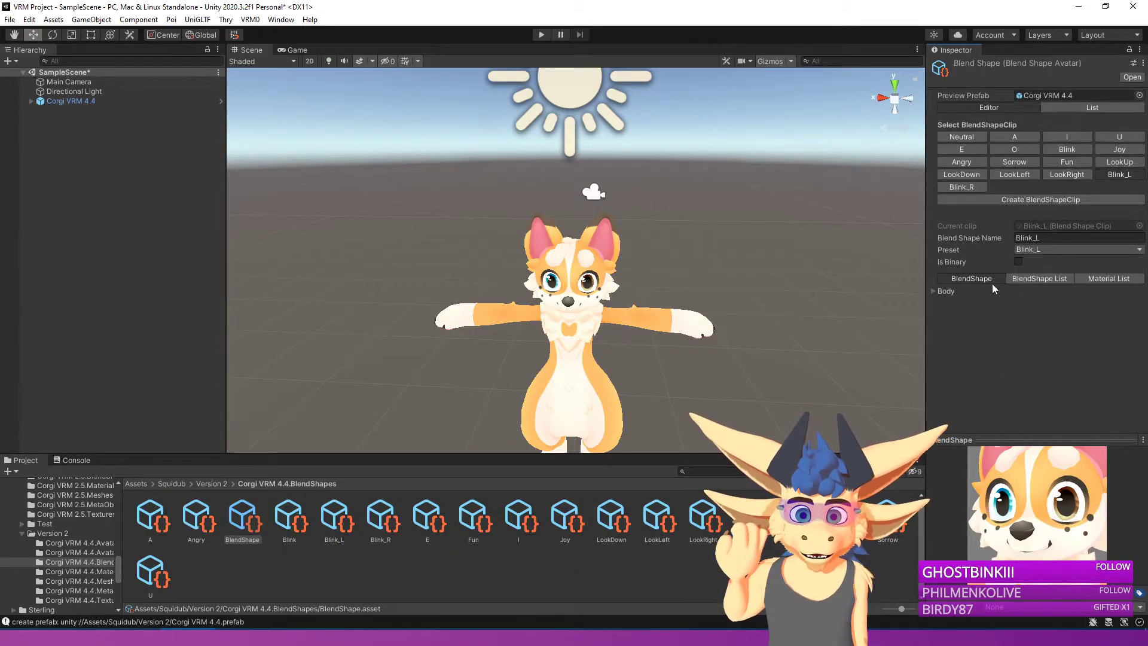
{"action": "left_click", "coordinate": [933, 291]}
{"action": "scroll", "coordinate": [998, 375], "scroll_direction": "down", "scroll_amount": 7}
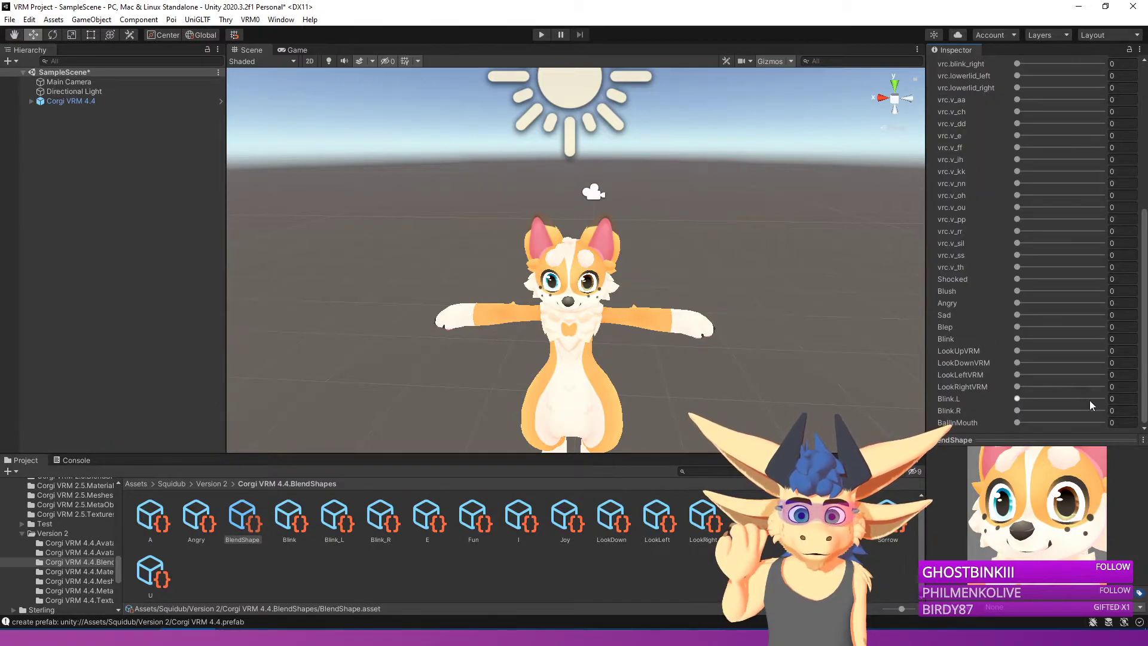
{"action": "scroll", "coordinate": [1036, 397], "scroll_direction": "up", "scroll_amount": 7}
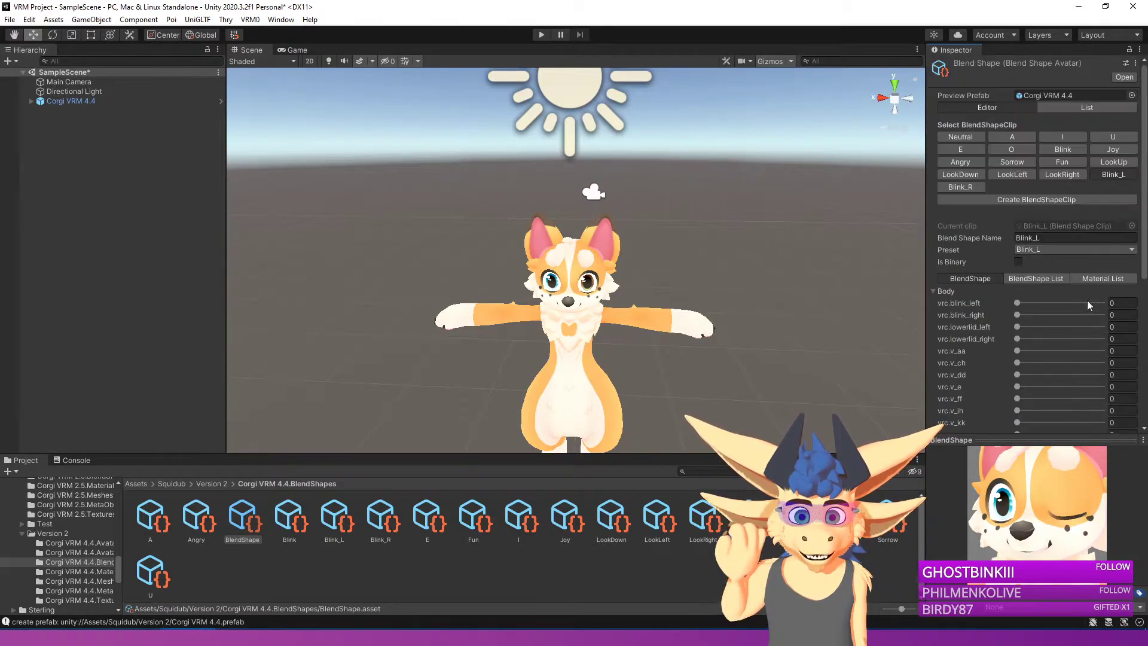
Step: Raise the Body's Blink.R blend shape in the Blink_R clip until that eye is fully closed
{"action": "left_click", "coordinate": [961, 187]}
{"action": "left_click", "coordinate": [933, 291]}
{"action": "scroll", "coordinate": [945, 418], "scroll_direction": "down", "scroll_amount": 7}
{"action": "left_click_drag", "start_coordinate": [1016, 410], "coordinate": [1028, 417]}
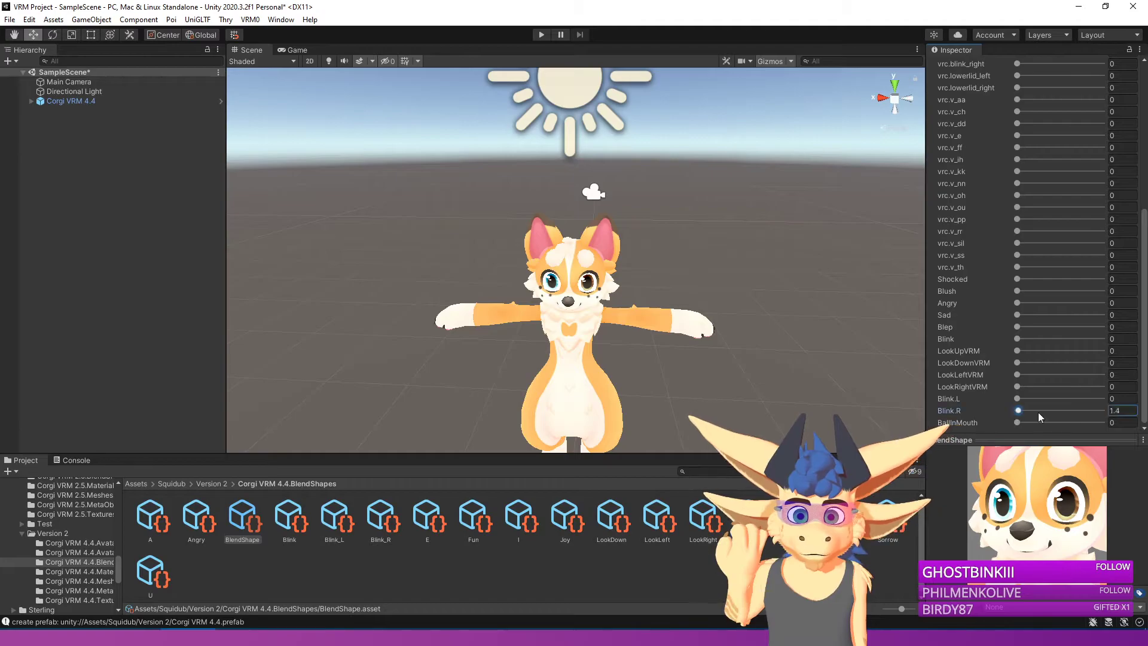
{"action": "scroll", "coordinate": [1092, 363], "scroll_direction": "up", "scroll_amount": 7}
{"action": "scroll", "coordinate": [1043, 316], "scroll_direction": "down", "scroll_amount": 7}
{"action": "scroll", "coordinate": [1045, 350], "scroll_direction": "up", "scroll_amount": 7}
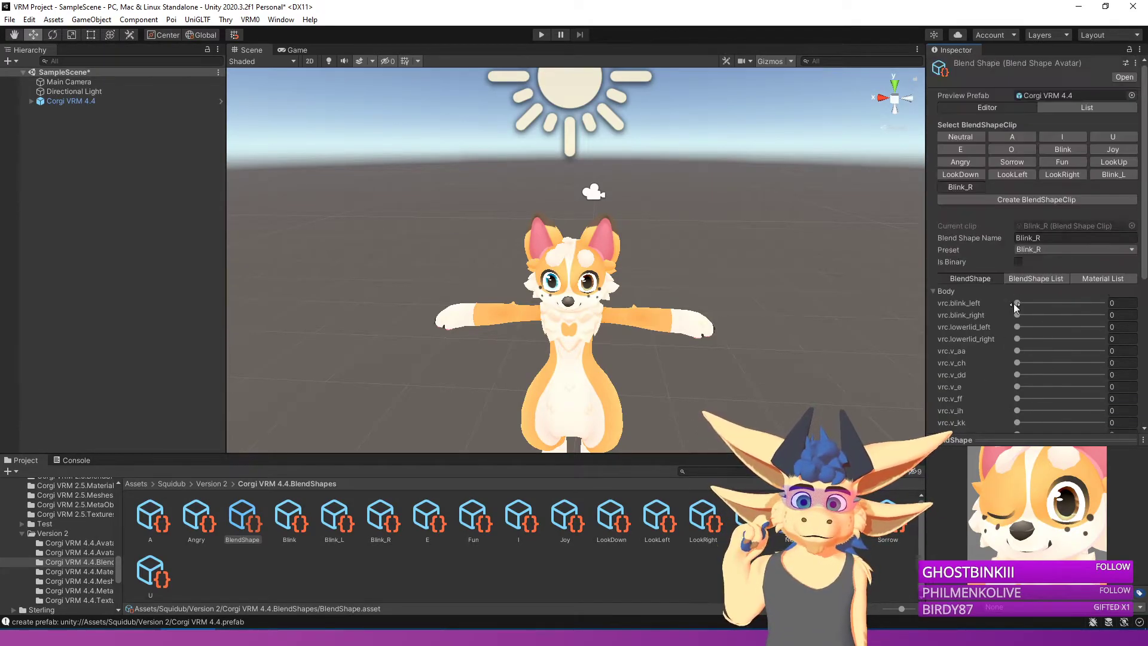
Step: Create a blend shape clip named Shocked and raise the Body's Shocked blend shape in it
{"action": "left_click", "coordinate": [1061, 204]}
{"action": "type", "text": "Shocked"}
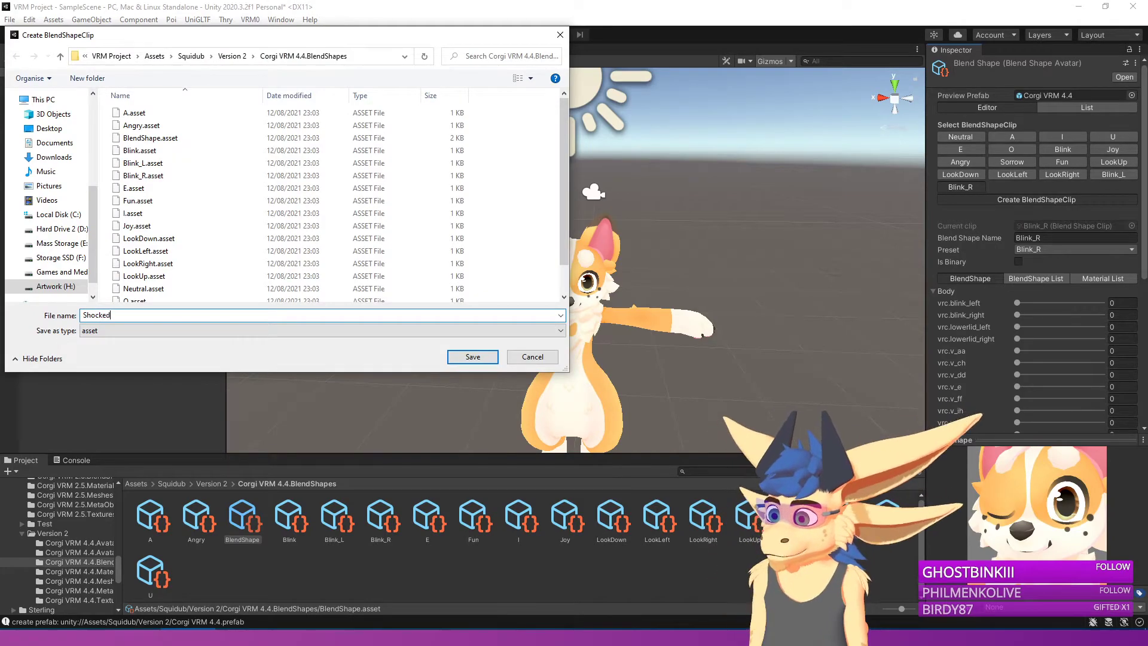
{"action": "key", "text": "Return"}
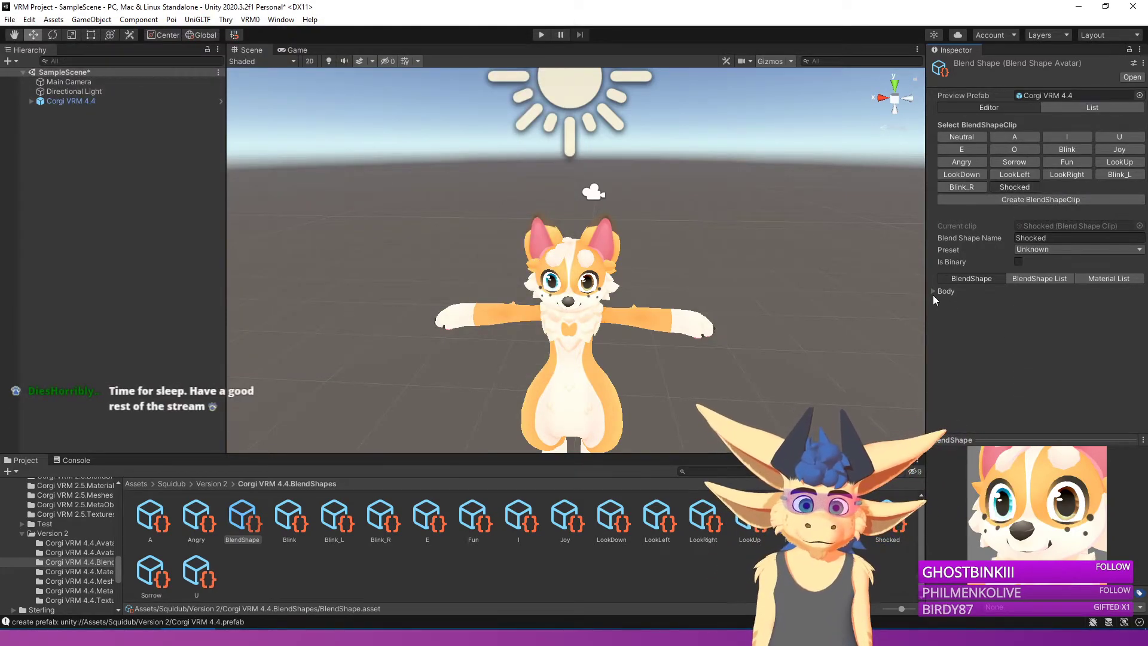
{"action": "left_click", "coordinate": [932, 291]}
{"action": "scroll", "coordinate": [940, 308], "scroll_direction": "down", "scroll_amount": 10}
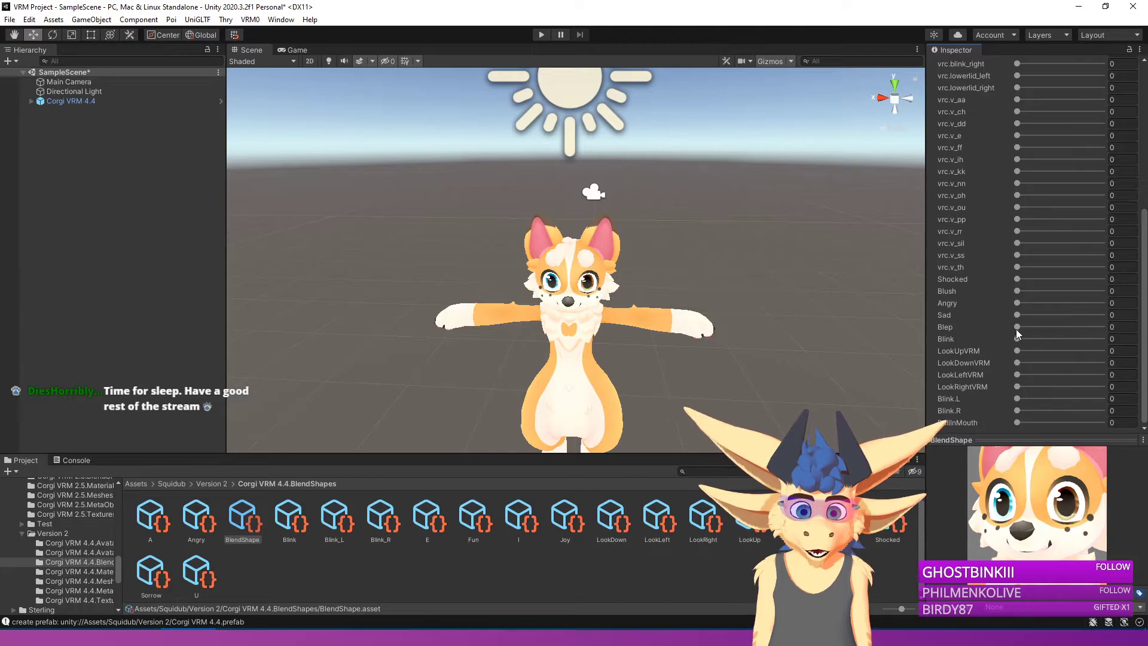
{"action": "scroll", "coordinate": [1054, 197], "scroll_direction": "up", "scroll_amount": 10}
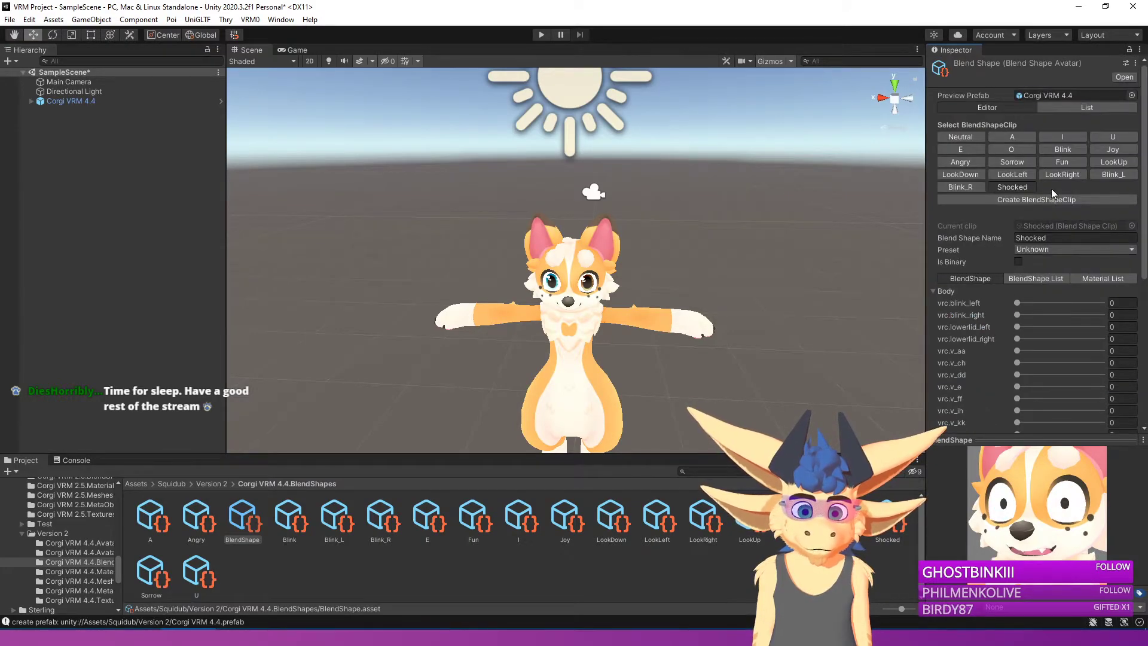
Step: Create a blend shape clip named Ball and set the Body's BallInMouth blend shape to 100 in it
{"action": "left_click", "coordinate": [1035, 200]}
{"action": "type", "text": "Ball"}
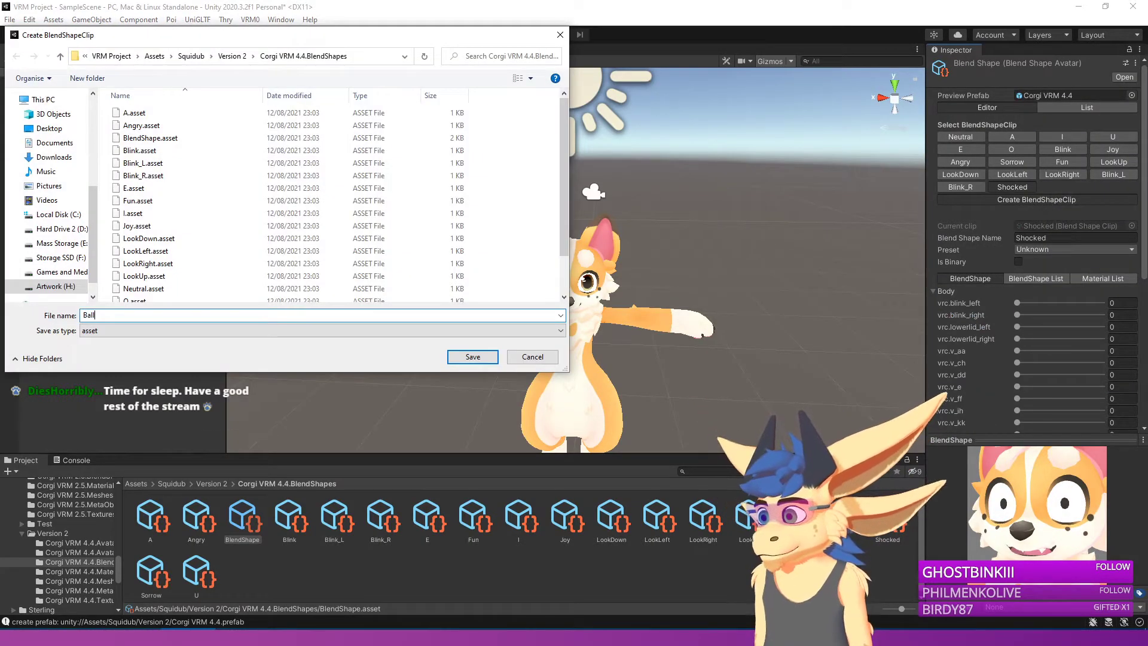
{"action": "key", "text": "Return"}
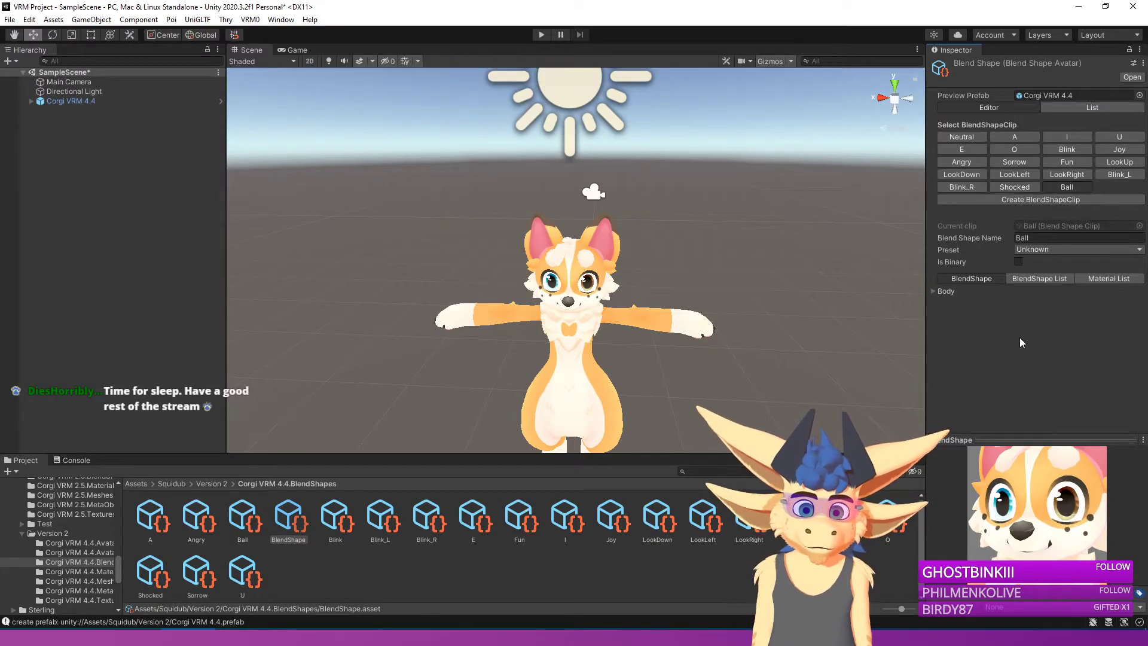
{"action": "left_click", "coordinate": [934, 291]}
{"action": "scroll", "coordinate": [980, 311], "scroll_direction": "down", "scroll_amount": 15}
{"action": "left_click_drag", "start_coordinate": [1017, 422], "coordinate": [1102, 422]}
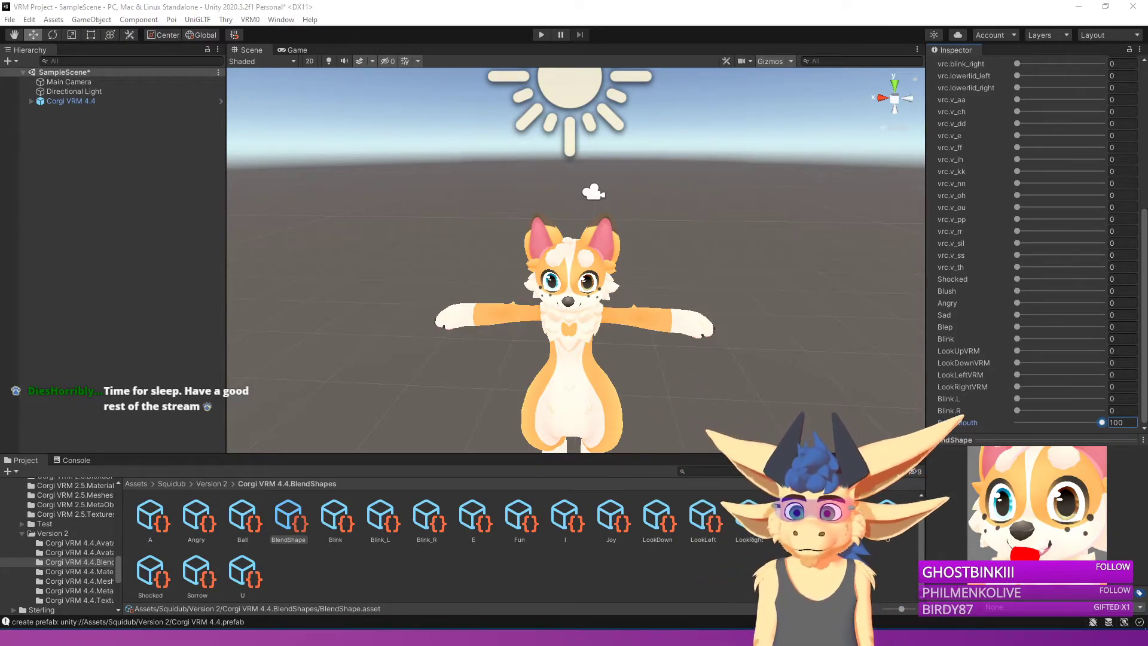
{"action": "scroll", "coordinate": [1081, 389], "scroll_direction": "up", "scroll_amount": 5}
{"action": "scroll", "coordinate": [1064, 377], "scroll_direction": "down", "scroll_amount": 5}
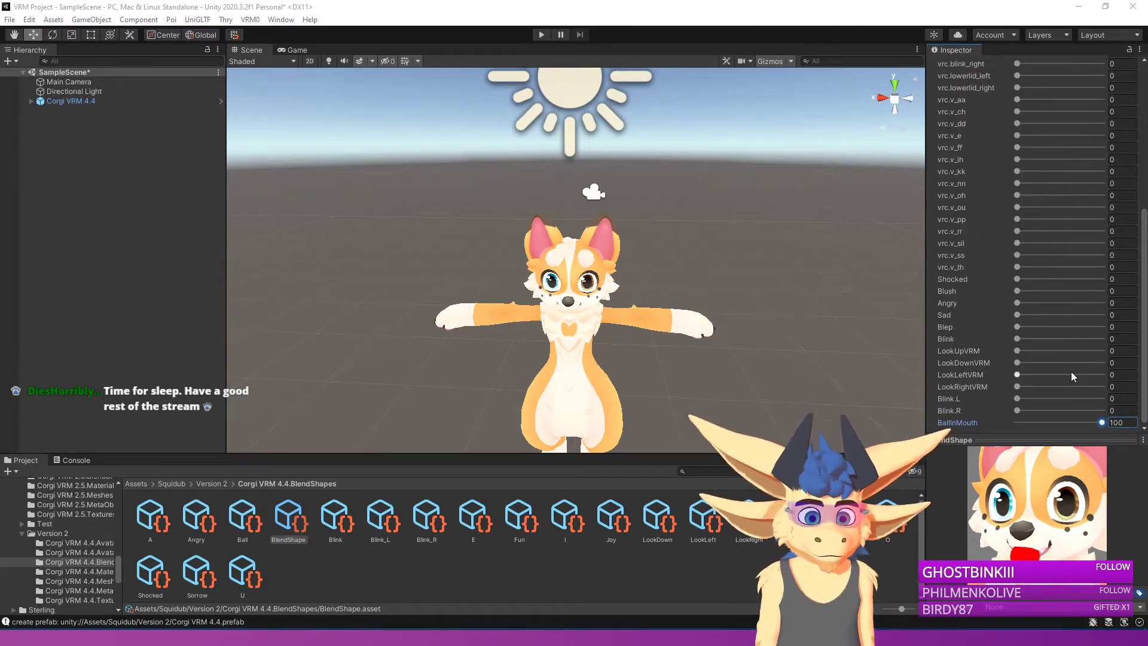
{"action": "scroll", "coordinate": [1070, 361], "scroll_direction": "up", "scroll_amount": 4}
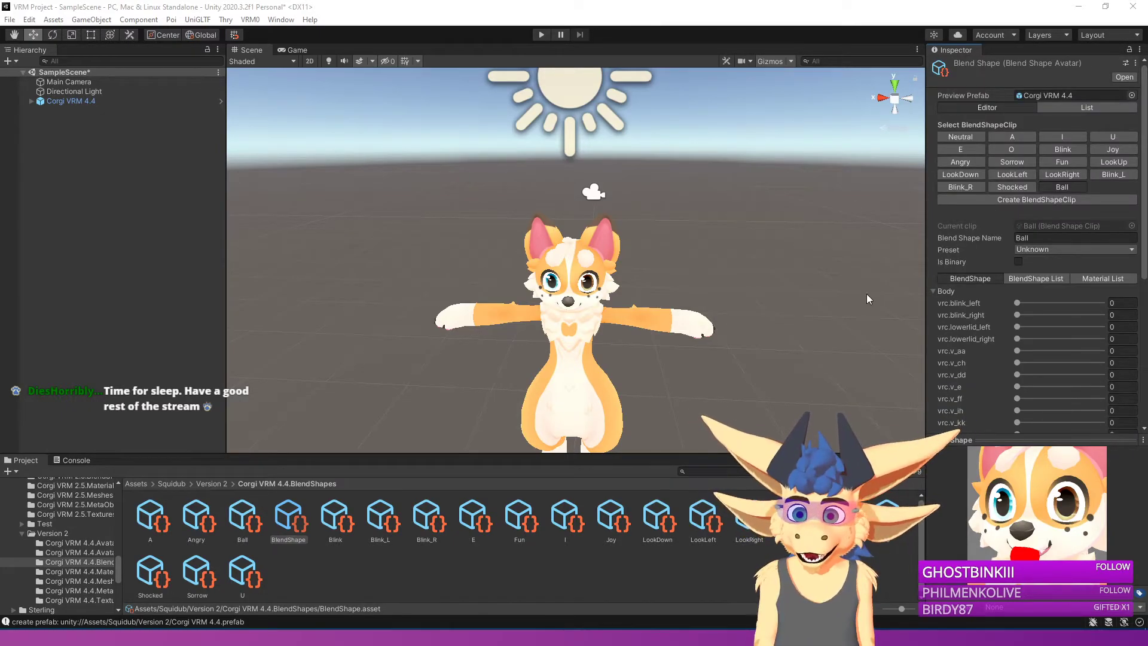
Step: Remove the VRM Look At Bone Applyer component from the Corgi VRM 4.4 avatar
{"action": "left_click_drag", "start_coordinate": [665, 326], "coordinate": [588, 339], "text": "alt"}
{"action": "scroll", "coordinate": [620, 351], "scroll_direction": "down", "scroll_amount": 3}
{"action": "scroll", "coordinate": [587, 340], "scroll_direction": "up", "scroll_amount": 6}
{"action": "left_click", "coordinate": [585, 339]}
{"action": "scroll", "coordinate": [586, 339], "scroll_direction": "down", "scroll_amount": 3}
{"action": "scroll", "coordinate": [586, 339], "scroll_direction": "up", "scroll_amount": 2}
{"action": "scroll", "coordinate": [1039, 361], "scroll_direction": "down", "scroll_amount": 5}
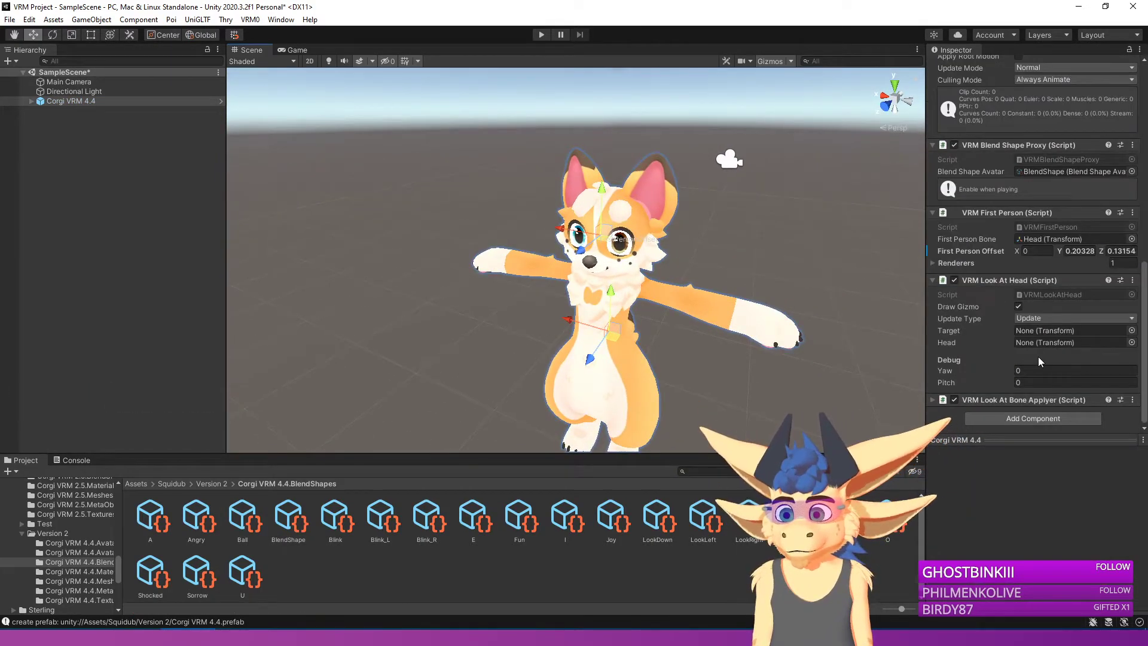
{"action": "left_click", "coordinate": [1132, 399]}
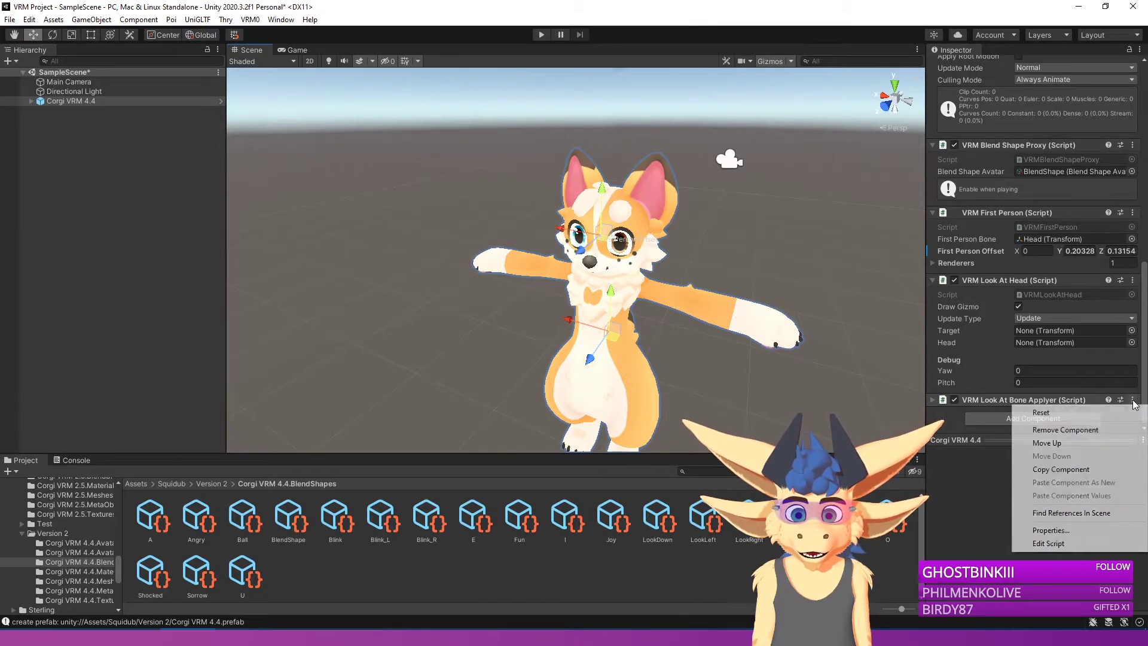
{"action": "left_click", "coordinate": [1043, 429]}
Step: Add a VRM Look At Blend Shape Applyer component to the Corgi VRM 4.4 avatar
{"action": "left_click", "coordinate": [1015, 420]}
{"action": "type", "text": "look"}
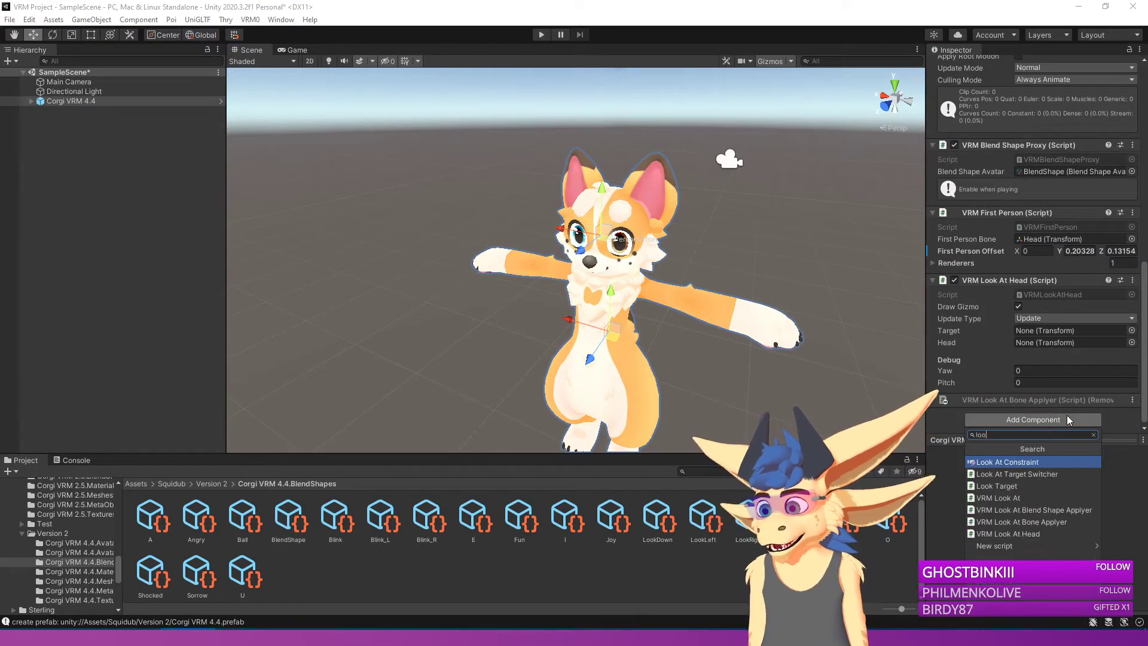
{"action": "key", "text": "Down"}
{"action": "key", "text": "Down"}
{"action": "key", "text": "Down"}
{"action": "key", "text": "Down"}
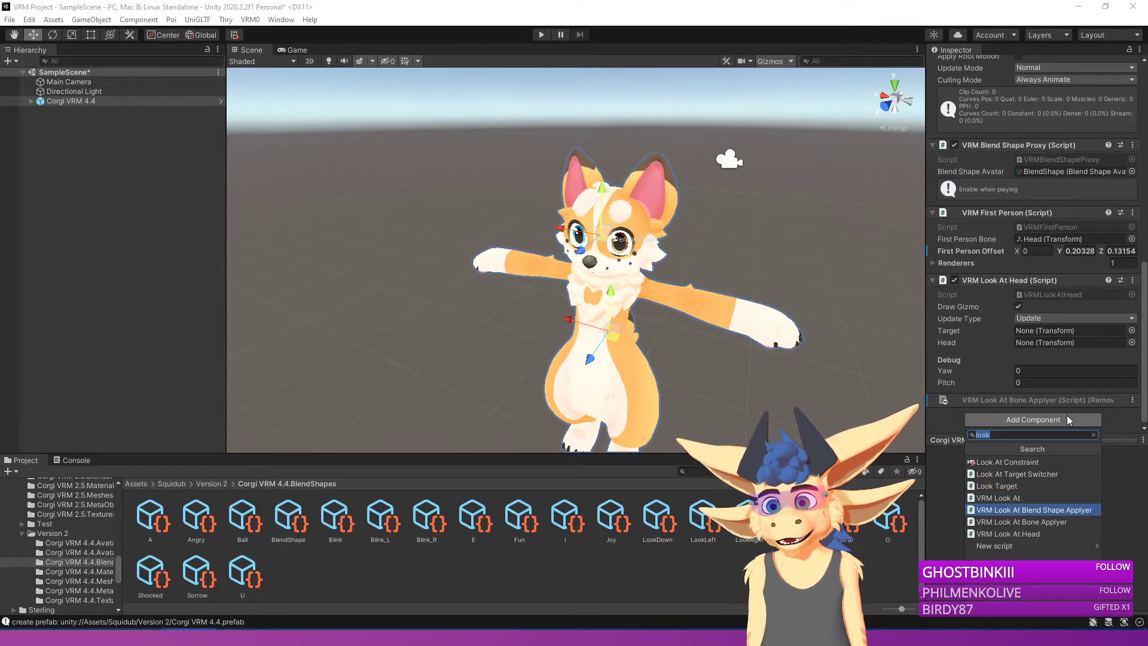
{"action": "key", "text": "Return"}
Step: Set the Horizontal degree mapping's Curve Y Range Degree to 52.5 in the look-at blend shape component and save the scene
{"action": "scroll", "coordinate": [1066, 414], "scroll_direction": "down", "scroll_amount": 6}
{"action": "left_click_drag", "start_coordinate": [1019, 288], "coordinate": [1076, 292]}
{"action": "left_click", "coordinate": [1068, 264]}
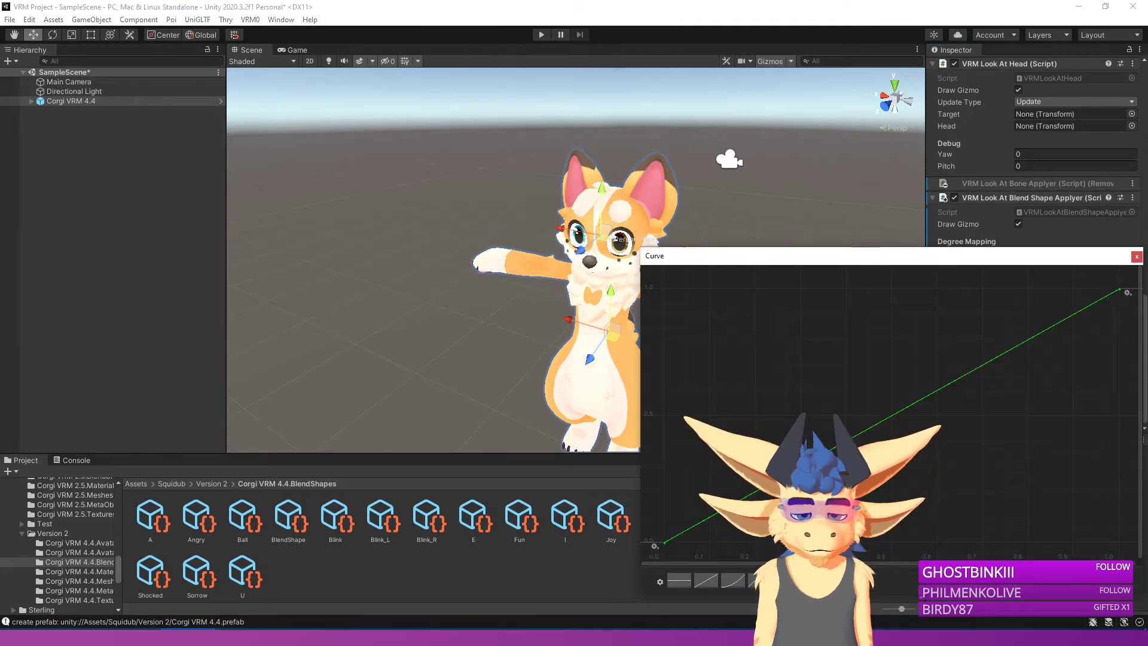
{"action": "left_click", "coordinate": [1135, 256]}
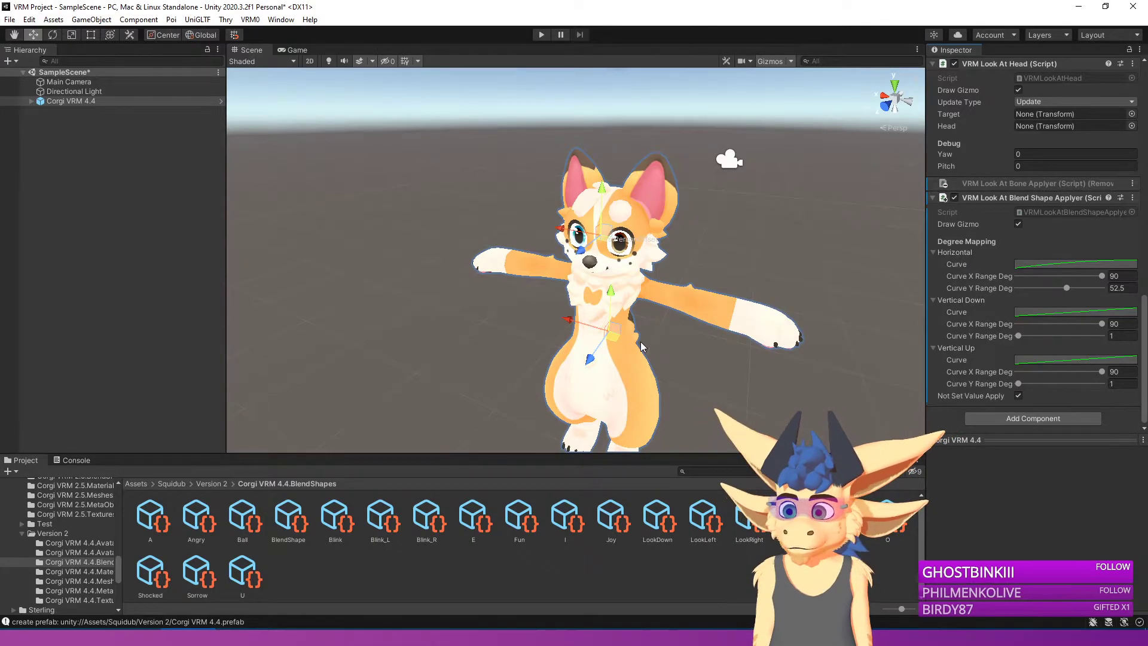
{"action": "key", "text": "ctrl+s"}
Step: Select the avatar's secondary object, then switch to Photoshop and move its VRM Spring Bone reference image window off to another monitor
{"action": "right_click_drag", "start_coordinate": [595, 320], "coordinate": [596, 323]}
{"action": "scroll", "coordinate": [596, 323], "scroll_direction": "down", "scroll_amount": 3}
{"action": "scroll", "coordinate": [597, 326], "scroll_direction": "up", "scroll_amount": 8}
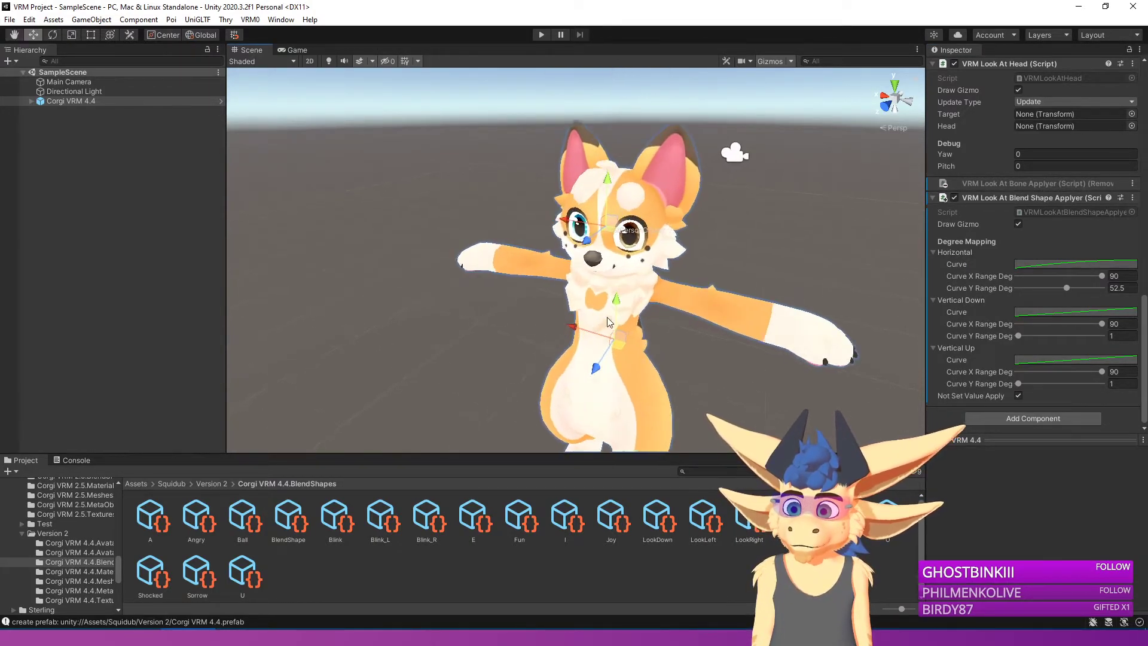
{"action": "left_click", "coordinate": [635, 355]}
{"action": "left_click", "coordinate": [745, 347]}
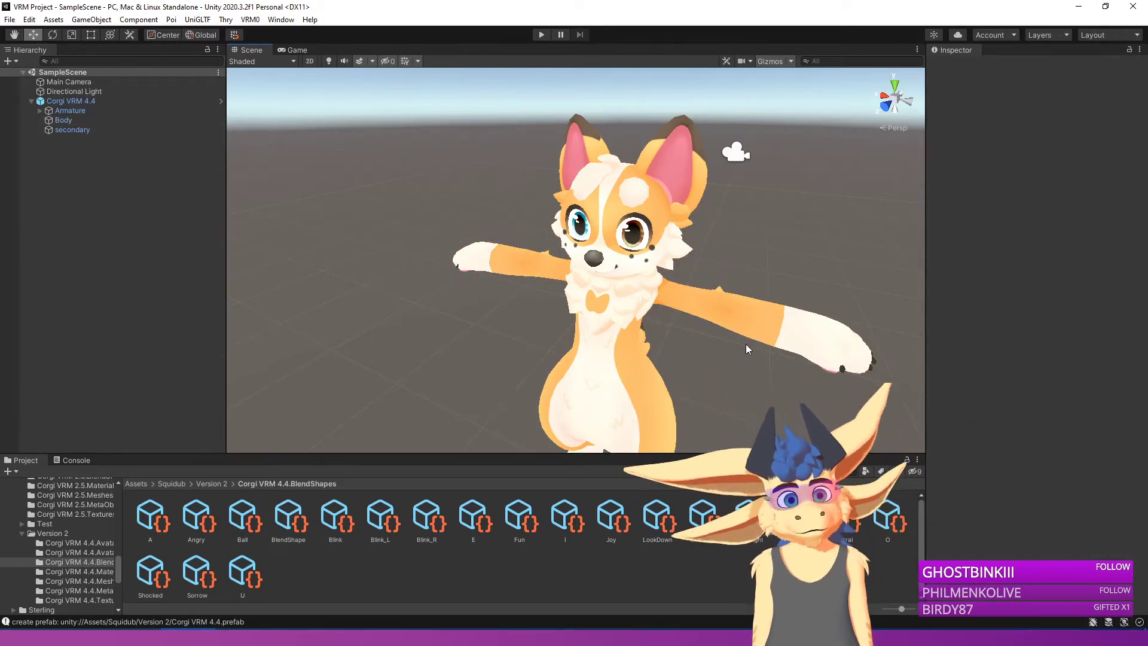
{"action": "left_click", "coordinate": [75, 129]}
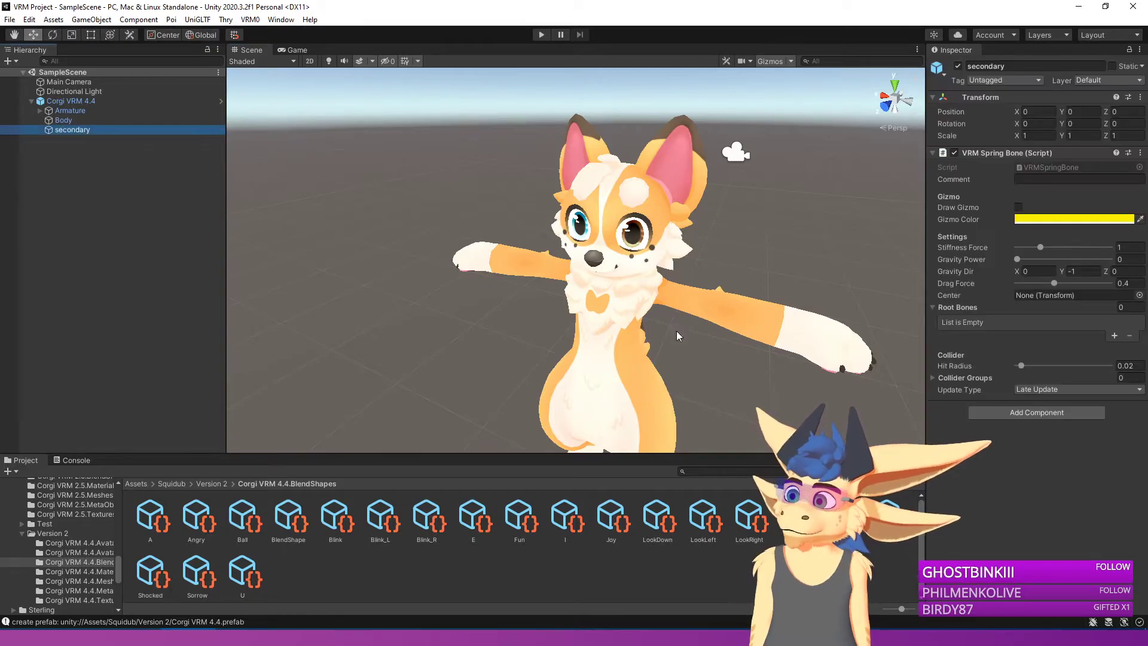
{"action": "left_click", "coordinate": [732, 637]}
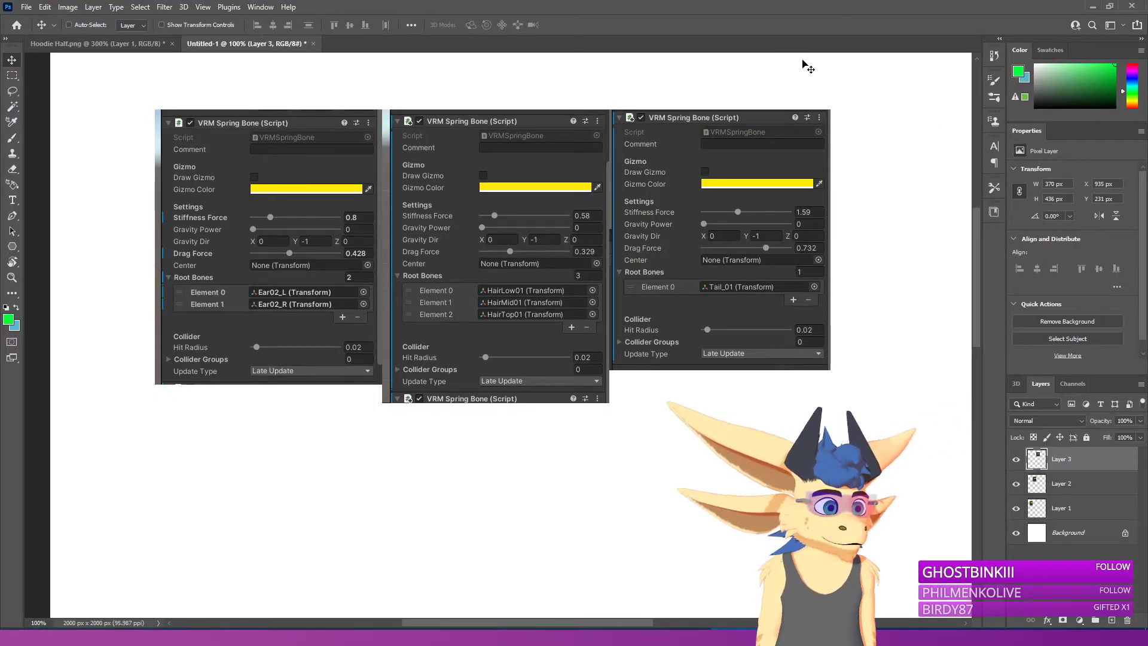
{"action": "left_click_drag", "start_coordinate": [726, 12], "coordinate": [1147, 349]}
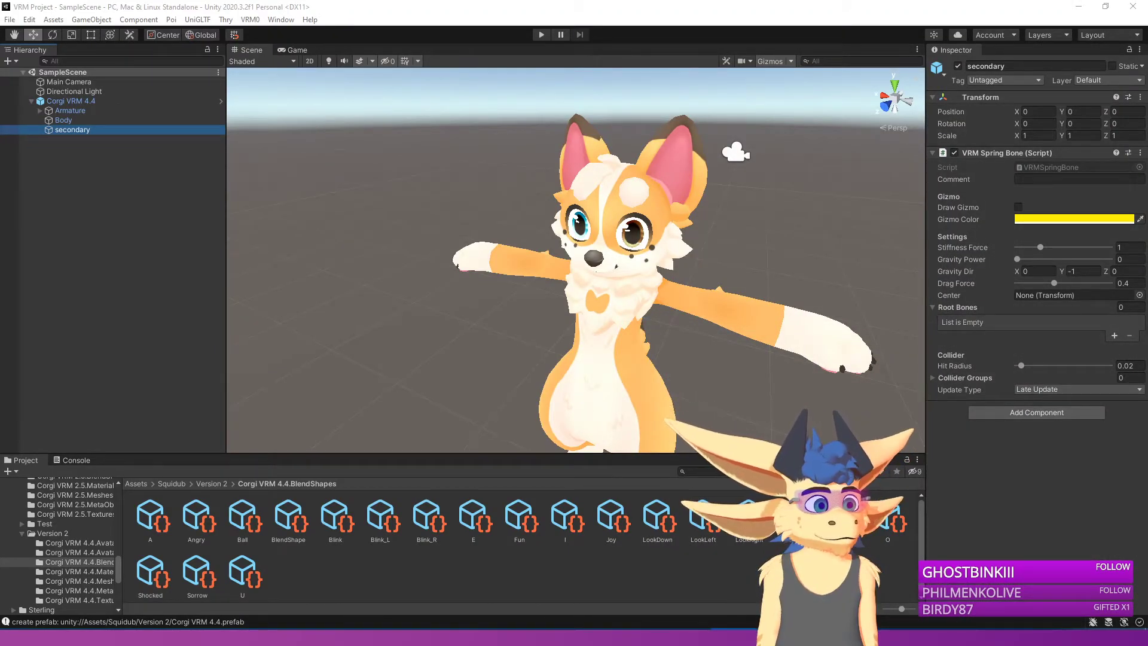
Step: Give the secondary object's VRM Spring Bone two root bones and assign Ear02_L to Element 0
{"action": "left_click", "coordinate": [1134, 307]}
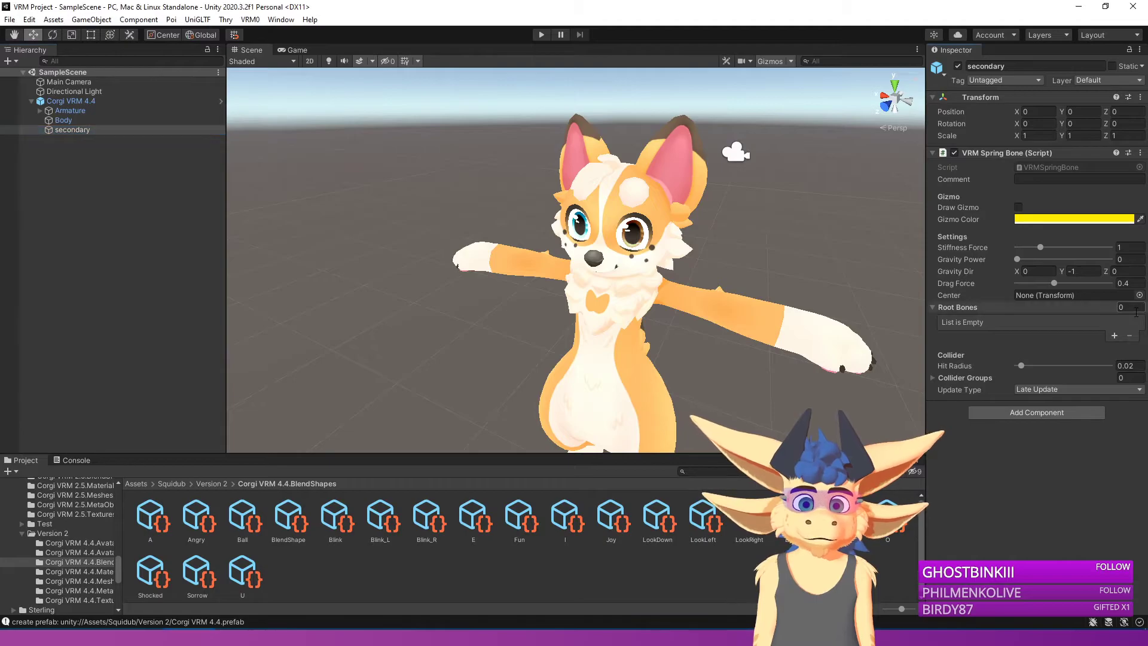
{"action": "type", "text": "2"}
{"action": "key", "text": "Return"}
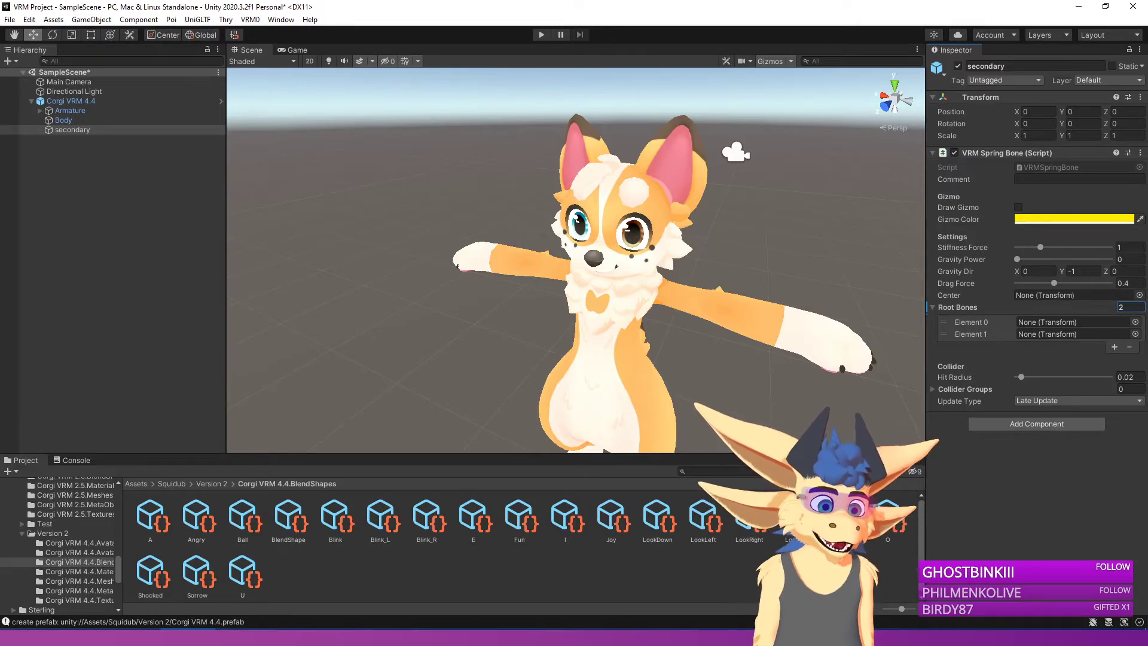
{"action": "left_click", "coordinate": [1135, 322]}
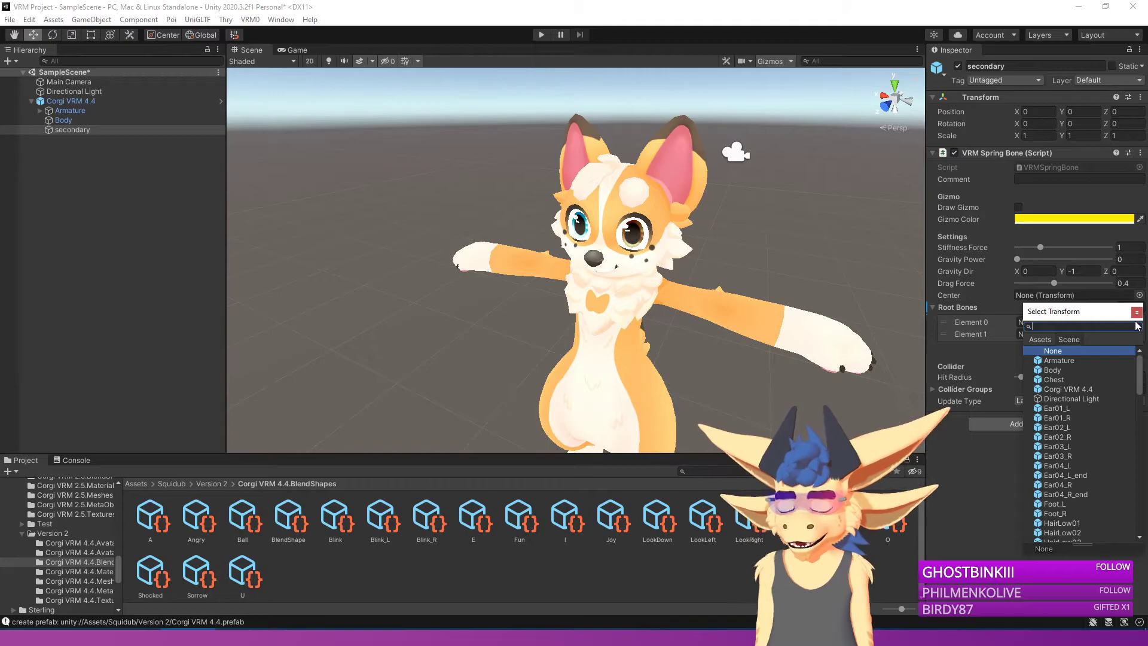
{"action": "type", "text": "ear"}
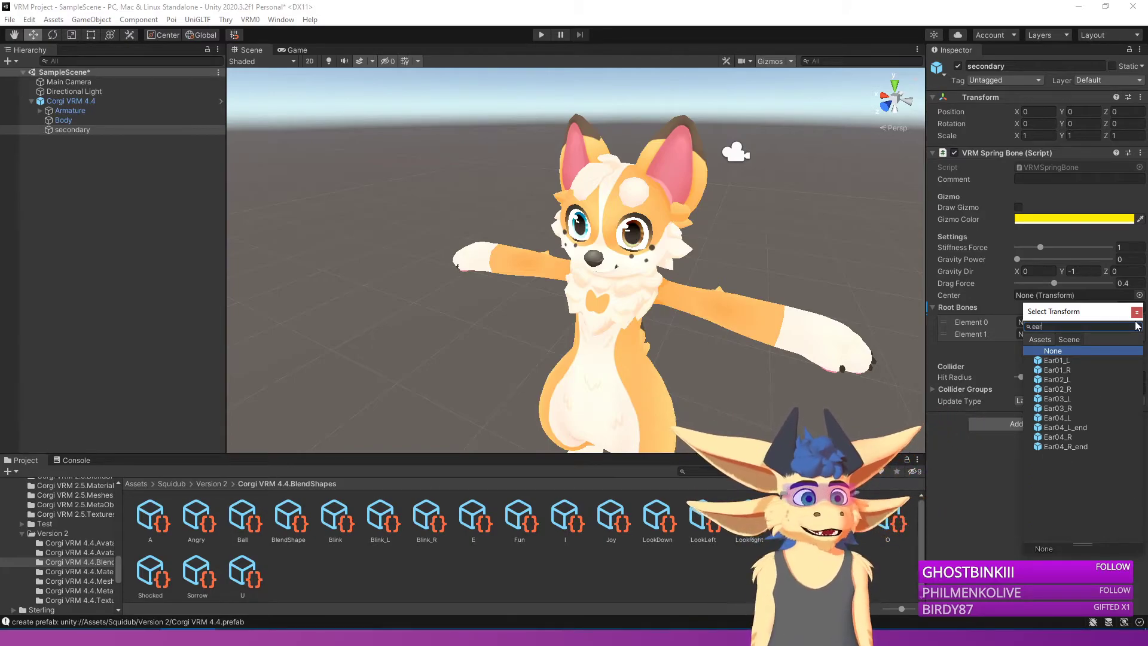
{"action": "type", "text": "02"}
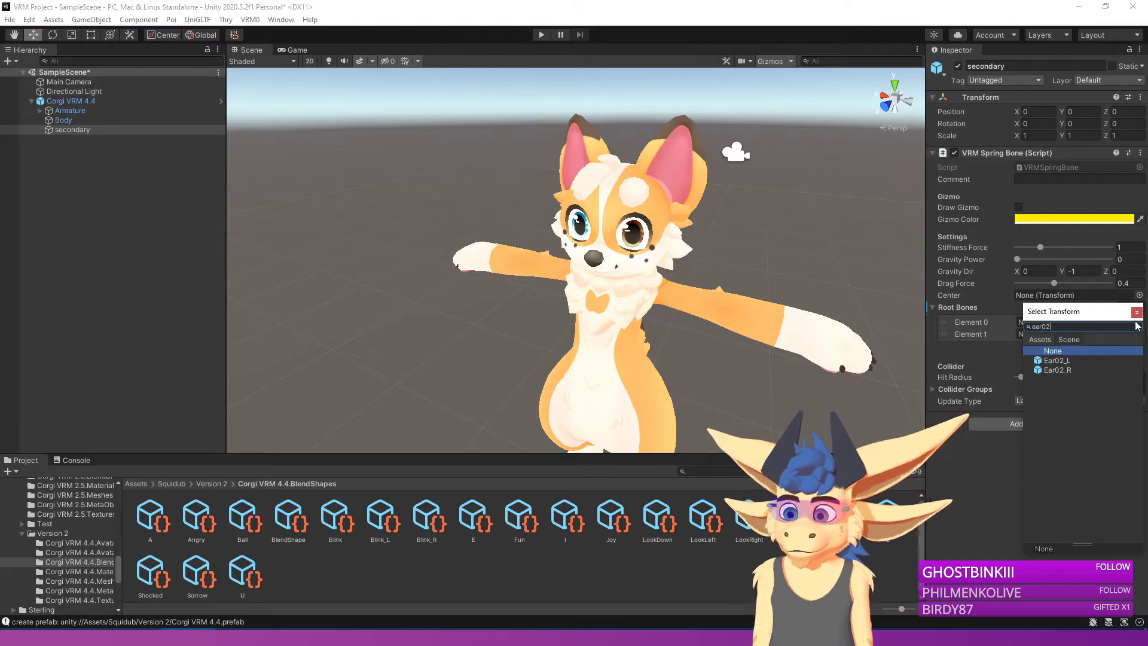
{"action": "double_click", "coordinate": [1056, 361]}
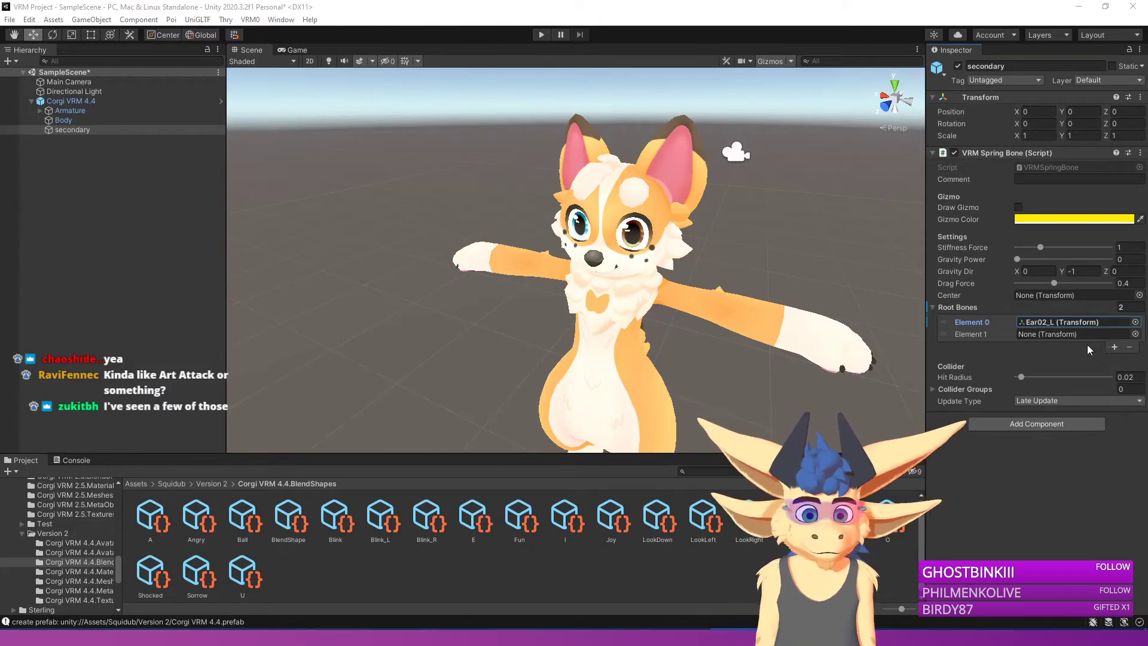
Step: Assign Ear02_R to Element 1 of the ear spring bone's root bones
{"action": "left_click", "coordinate": [1135, 334]}
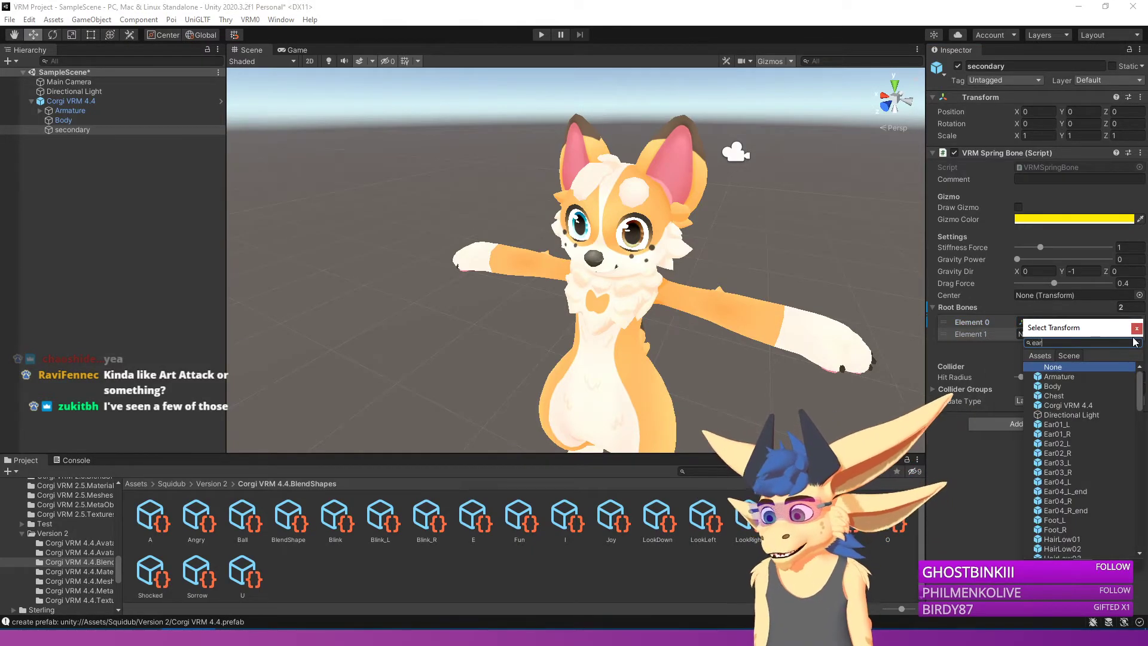
{"action": "key", "text": "Down"}
{"action": "key", "text": "Down"}
{"action": "key", "text": "Down"}
{"action": "key", "text": "Down"}
{"action": "key", "text": "Return"}
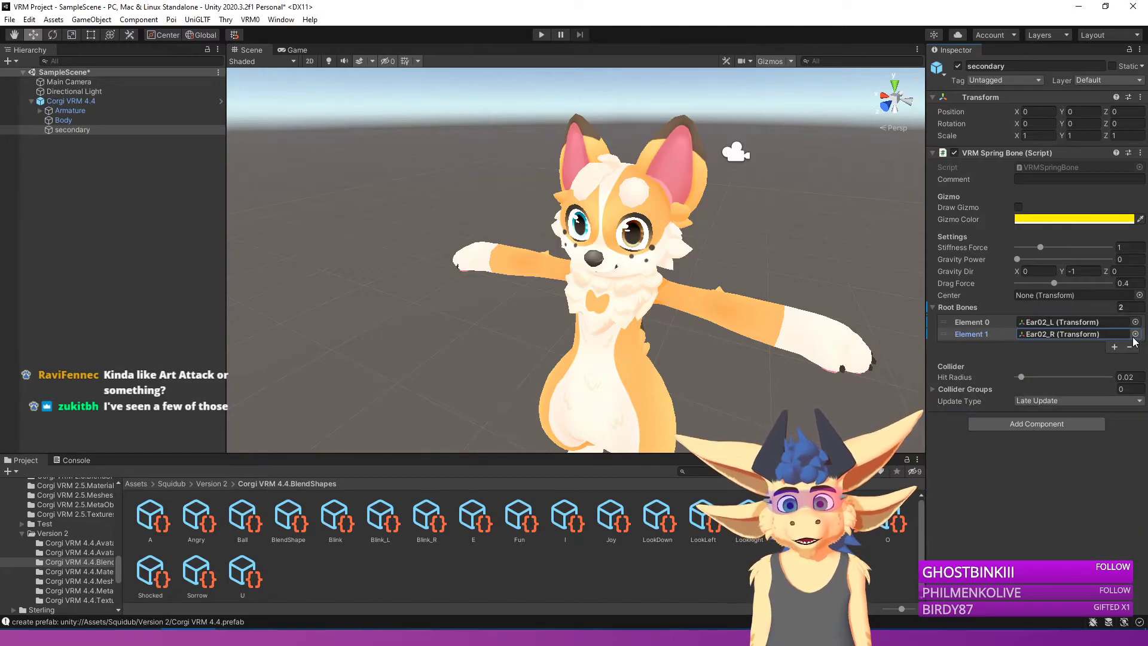
Step: Set the ear spring bone's Stiffness Force to 0.8 and its Drag Force to 0.425
{"action": "left_click", "coordinate": [1132, 251]}
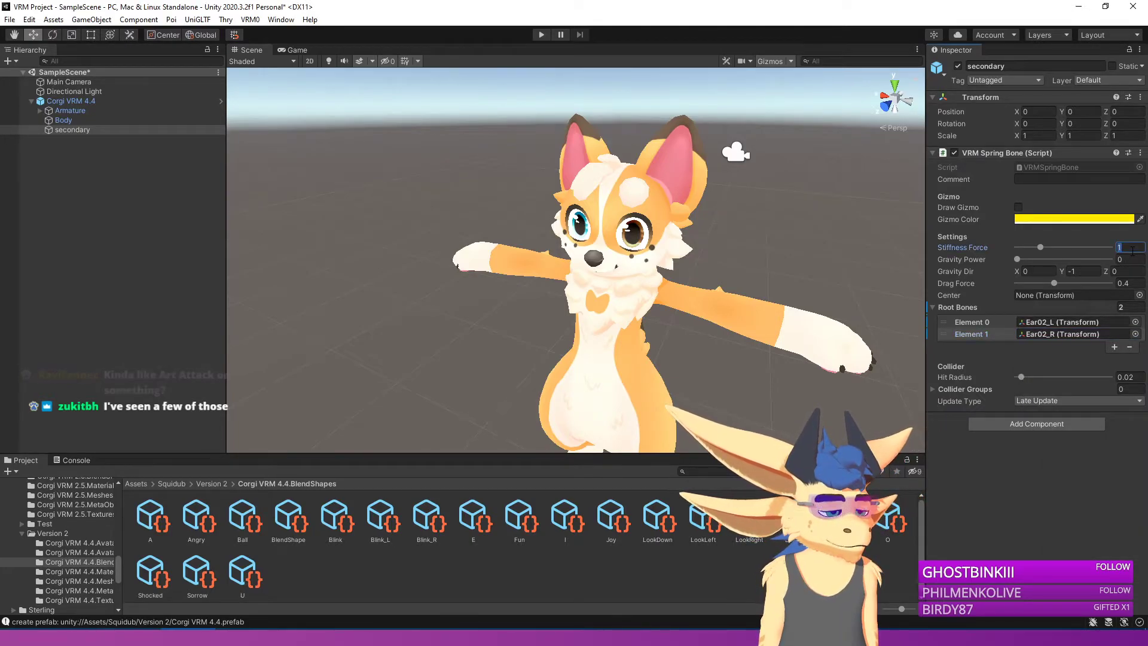
{"action": "type", "text": ".8"}
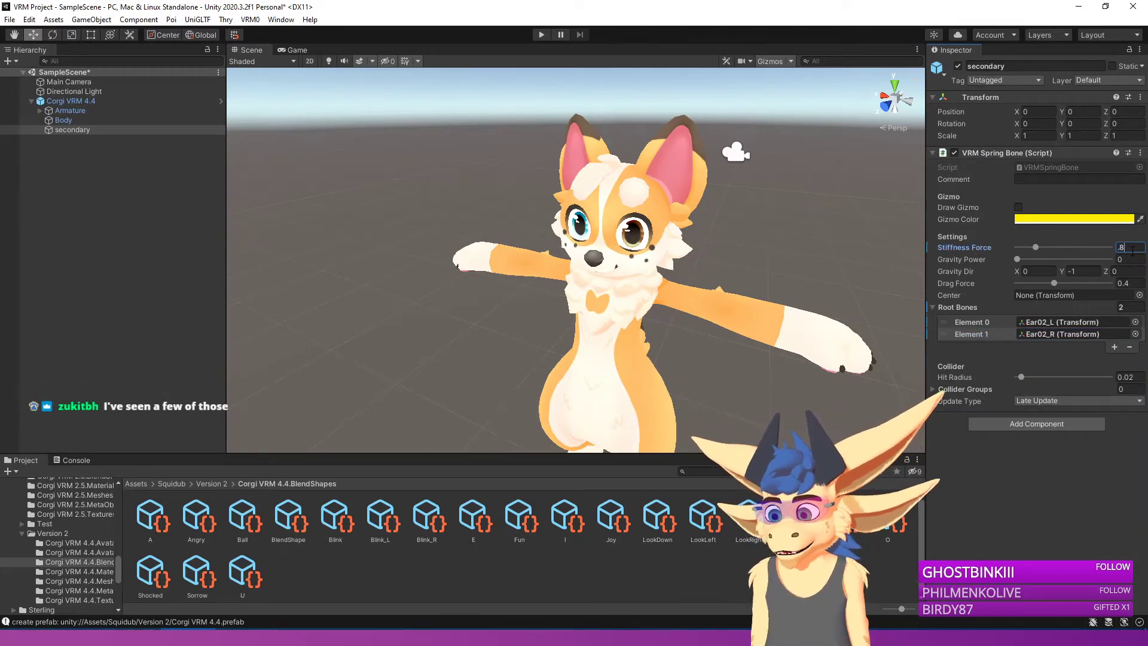
{"action": "key", "text": "Tab"}
{"action": "key", "text": "Tab"}
{"action": "key", "text": "Tab"}
{"action": "key", "text": "Tab"}
{"action": "key", "text": "Tab"}
{"action": "key", "text": "Tab"}
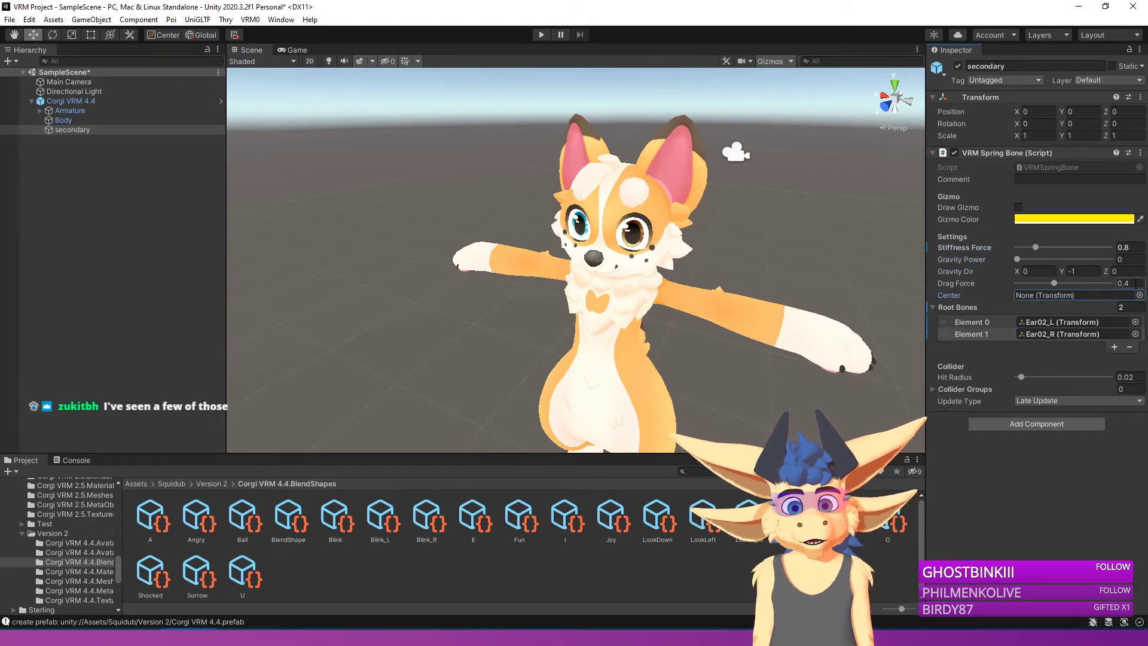
{"action": "type", "text": "0.425"}
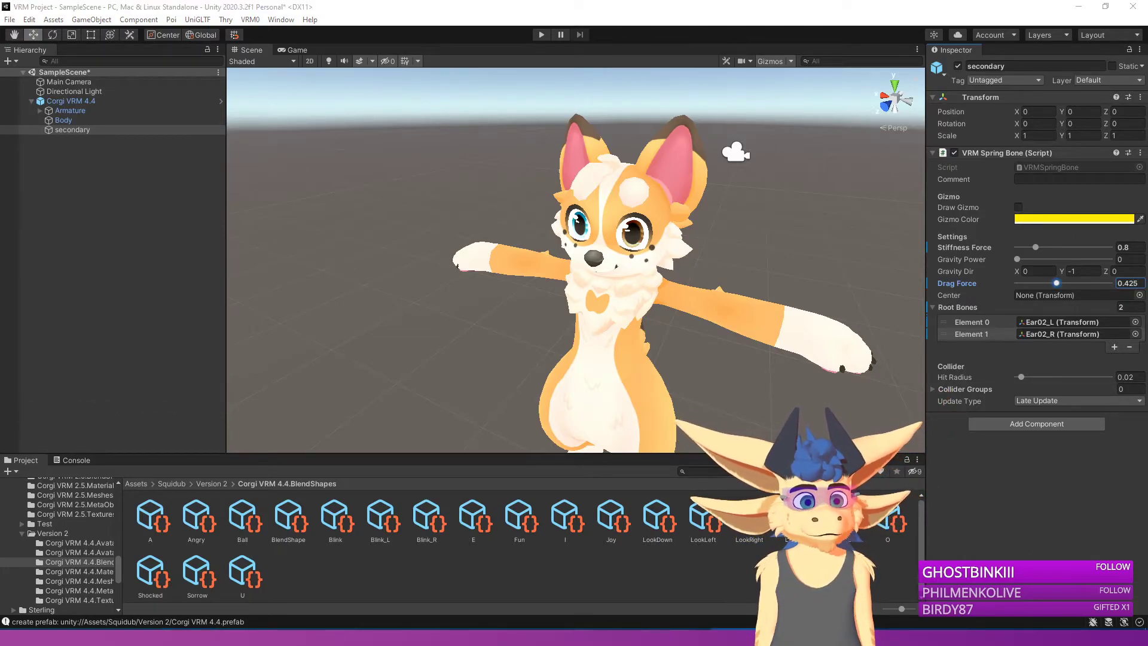
Step: Add a second VRM Spring Bone component to the secondary object
{"action": "left_click", "coordinate": [1008, 425]}
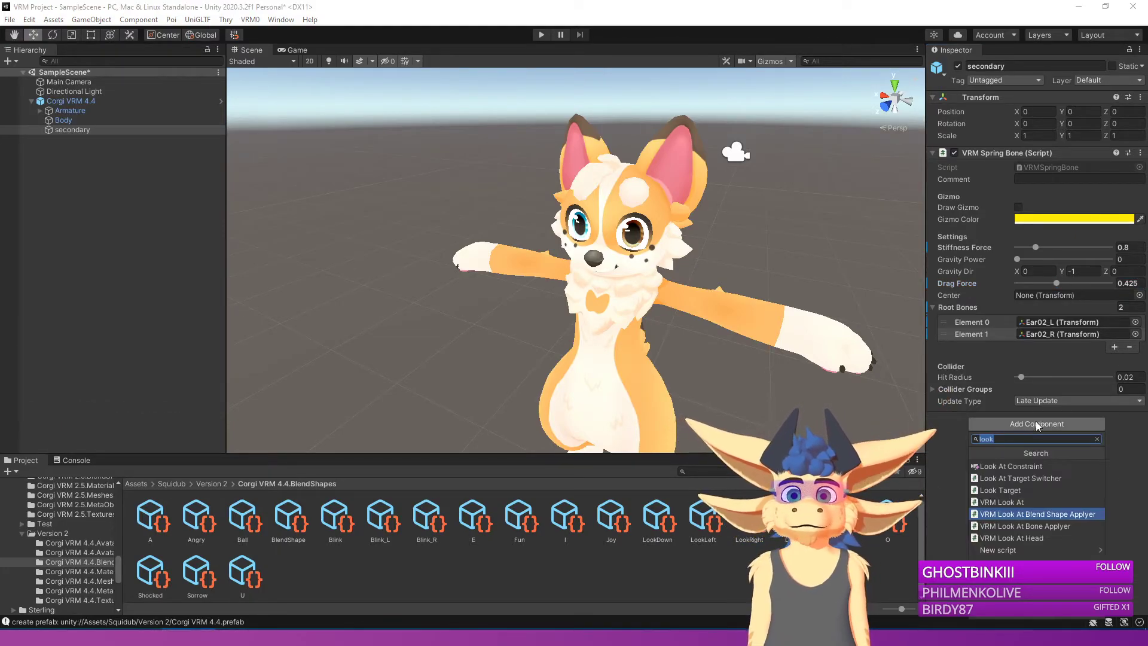
{"action": "type", "text": "vrm spri"}
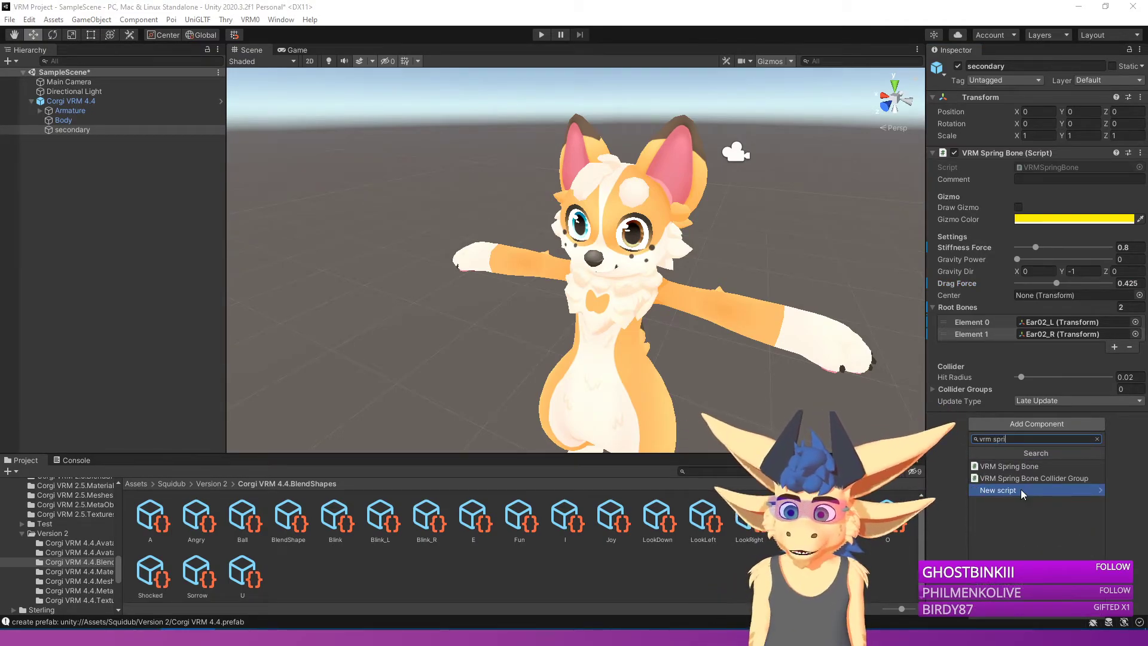
{"action": "key", "text": "Up"}
{"action": "key", "text": "Up"}
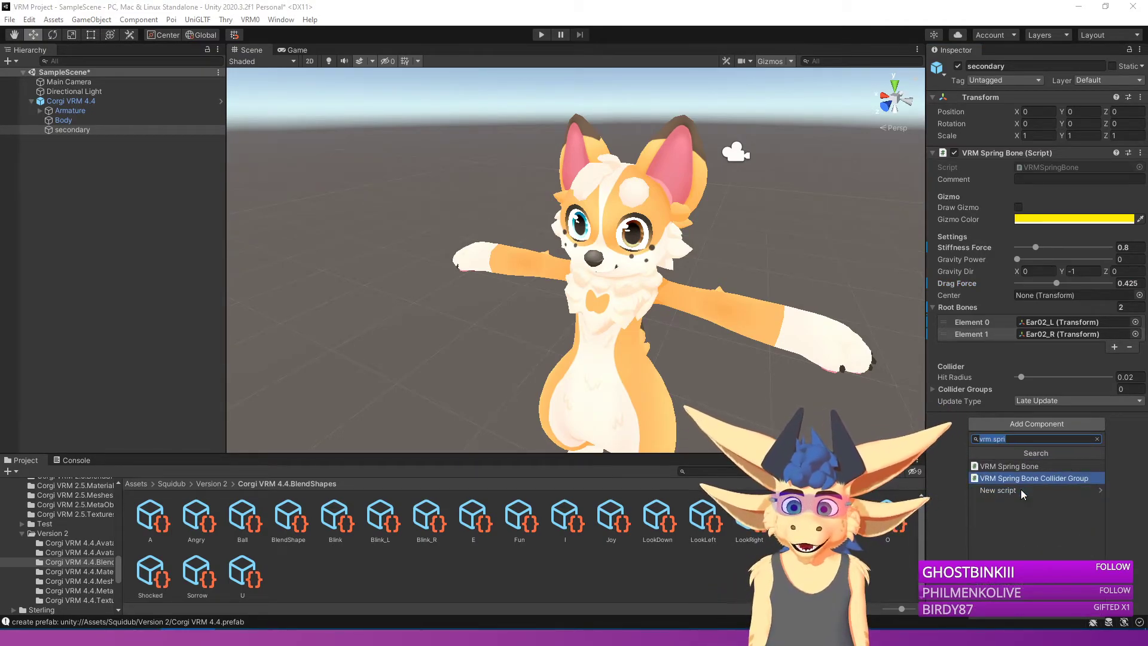
{"action": "key", "text": "Return"}
{"action": "scroll", "coordinate": [1007, 467], "scroll_direction": "down", "scroll_amount": 3}
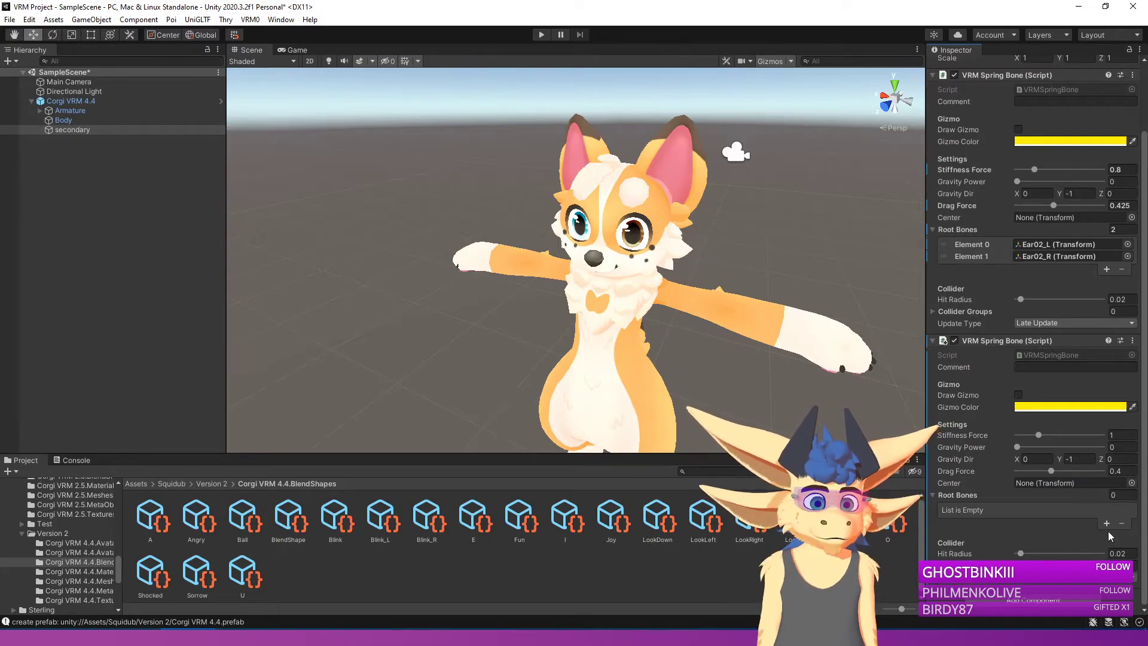
Step: Add three root bone entries to the second VRM Spring Bone and assign HairLow01 to Element 0
{"action": "left_click", "coordinate": [1106, 523]}
{"action": "left_click", "coordinate": [1107, 526]}
{"action": "left_click", "coordinate": [1106, 535]}
{"action": "left_click", "coordinate": [1084, 511]}
{"action": "left_click", "coordinate": [1127, 511]}
{"action": "type", "text": "hair"}
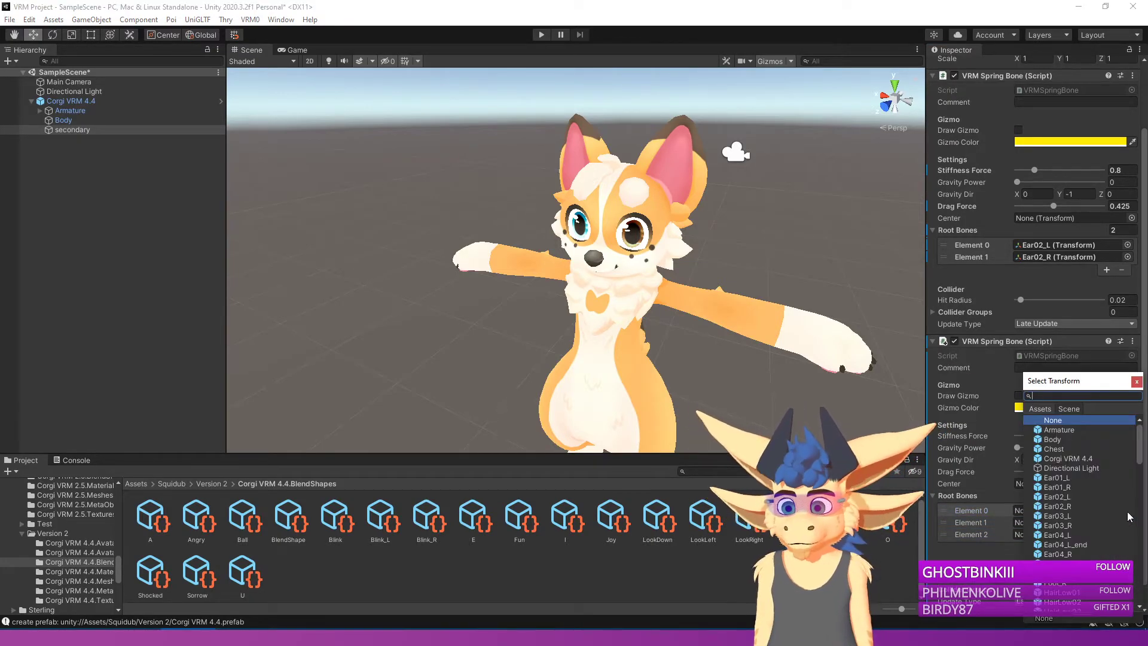
{"action": "key", "text": "Down"}
{"action": "key", "text": "Return"}
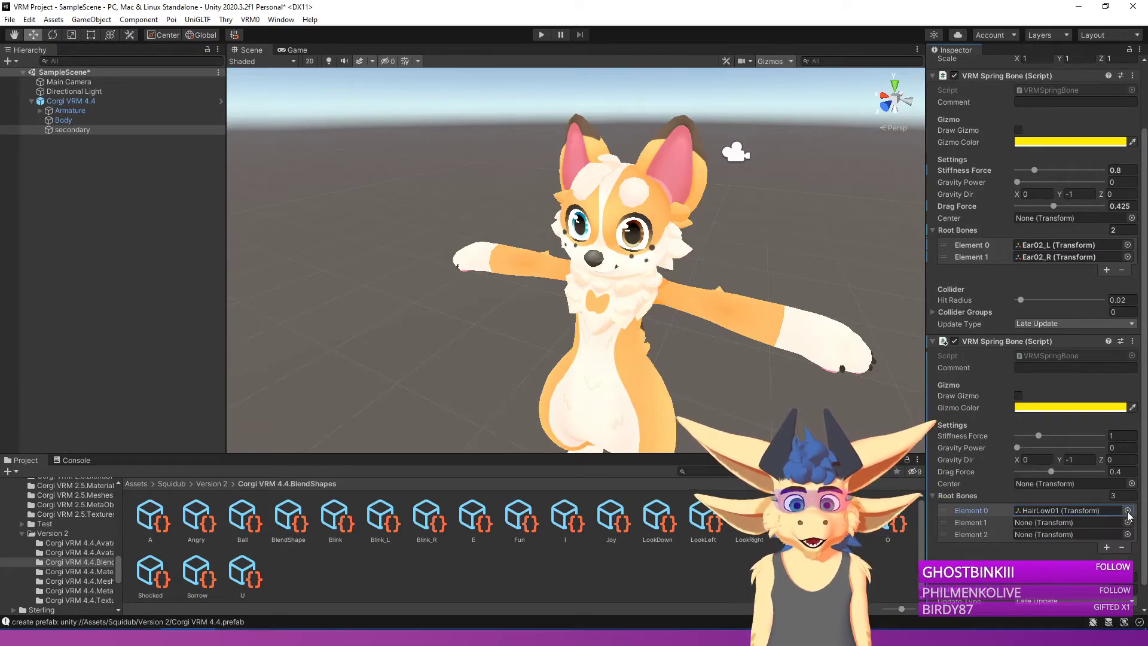
Step: Assign HairMid01 to Element 1 of the second spring bone's root bones
{"action": "left_click", "coordinate": [1126, 521]}
{"action": "type", "text": "hairm"}
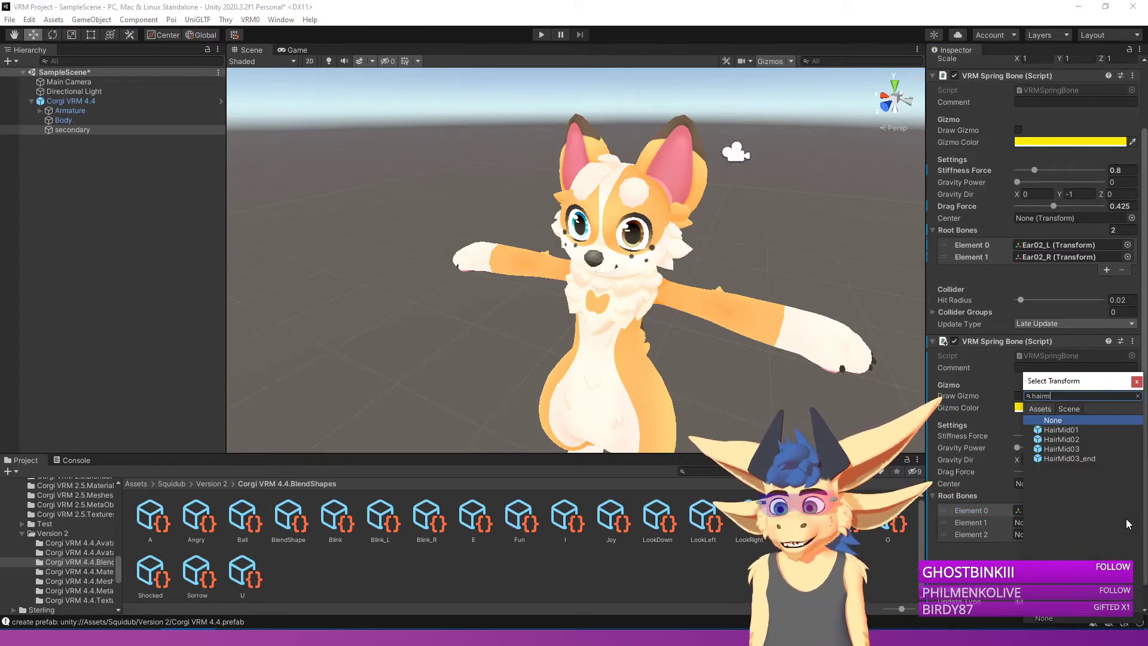
{"action": "key", "text": "Down"}
{"action": "key", "text": "Return"}
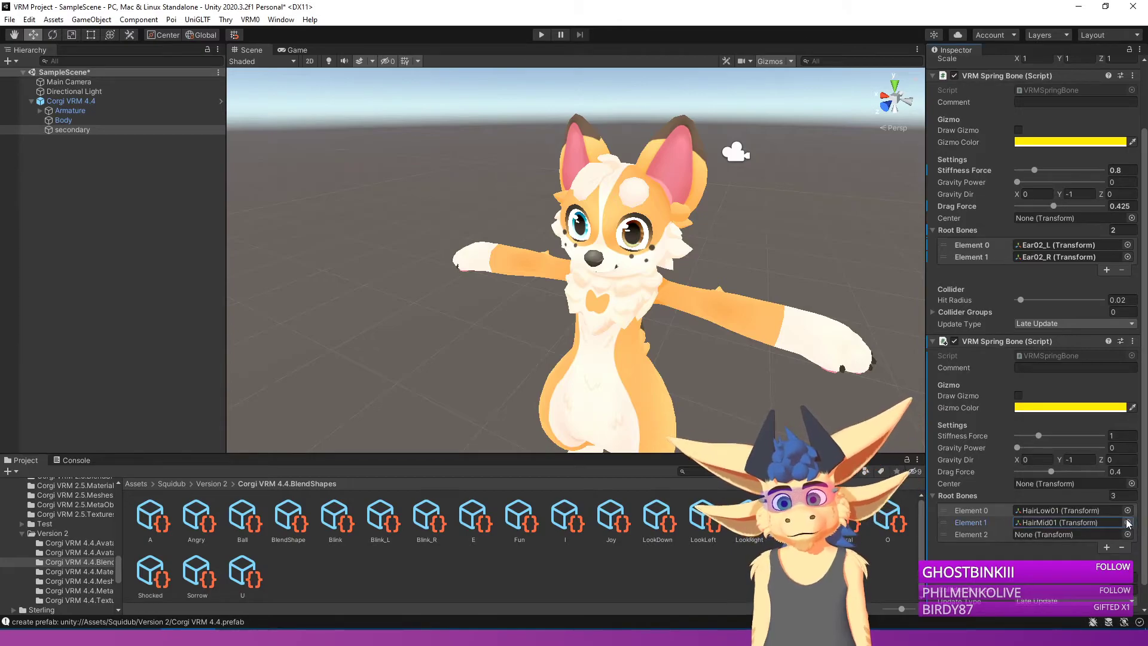
Step: Assign HairTop01 to Element 2 of the second spring bone's root bones
{"action": "left_click", "coordinate": [1127, 533]}
{"action": "type", "text": "hair"}
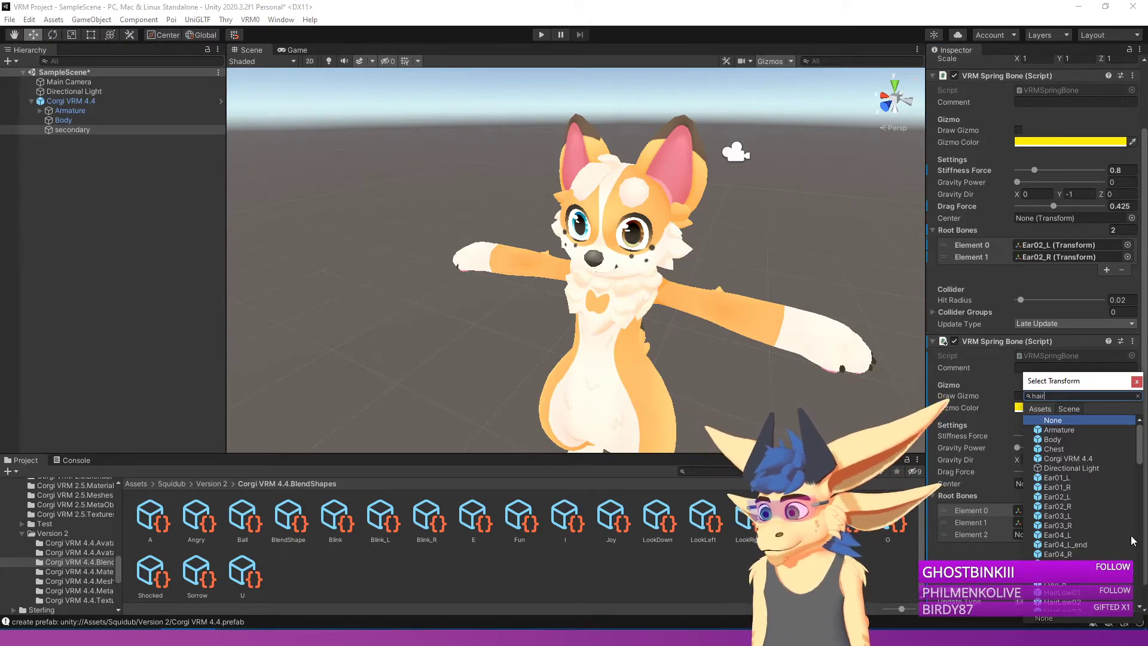
{"action": "type", "text": "t"}
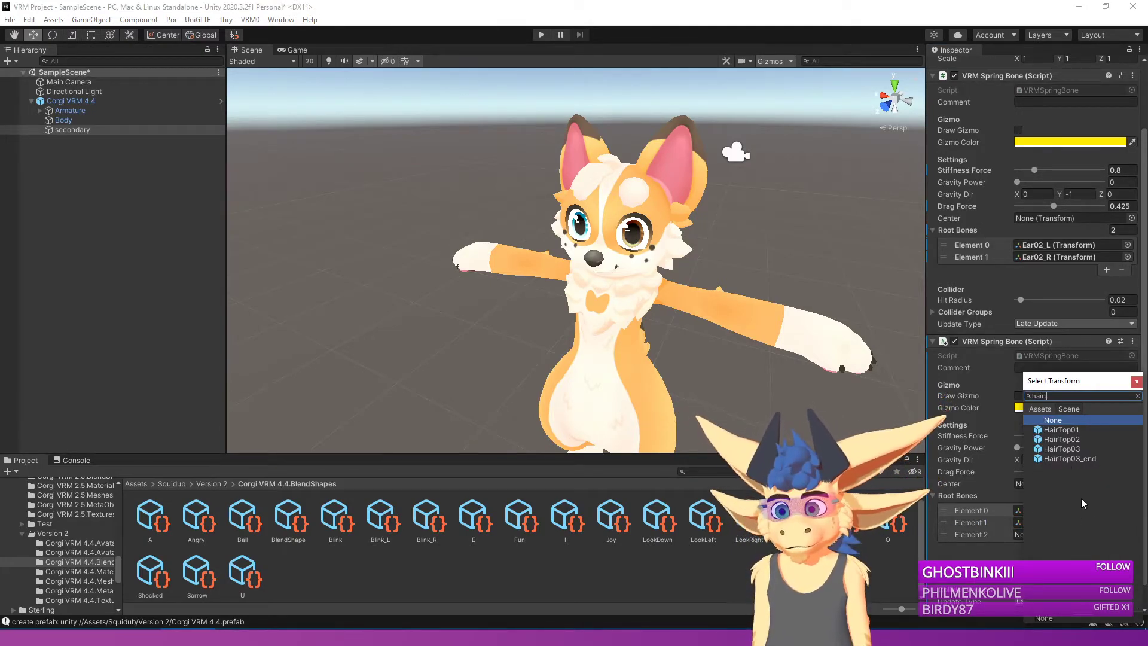
{"action": "key", "text": "Down"}
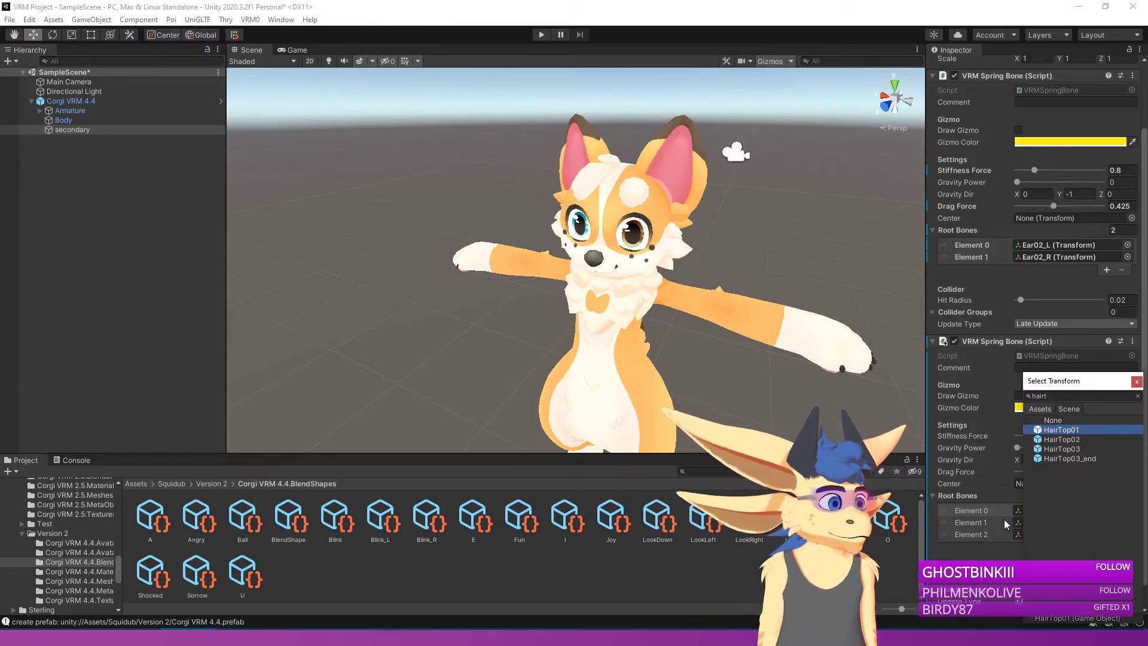
{"action": "left_click", "coordinate": [998, 499]}
{"action": "left_click", "coordinate": [998, 501]}
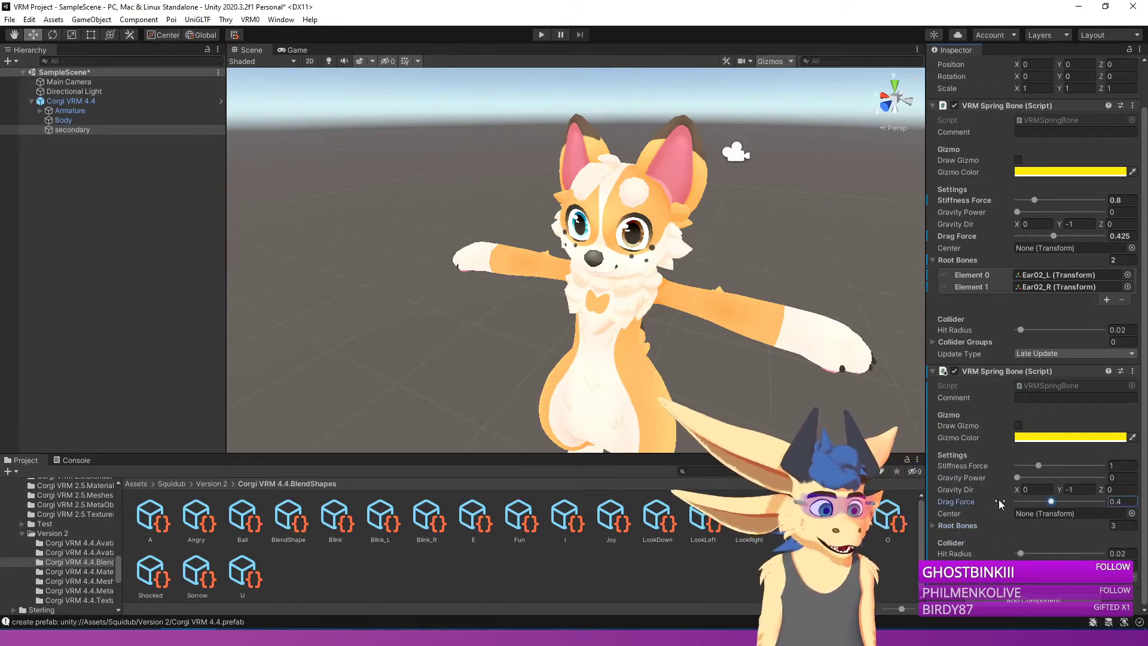
{"action": "left_click", "coordinate": [958, 525]}
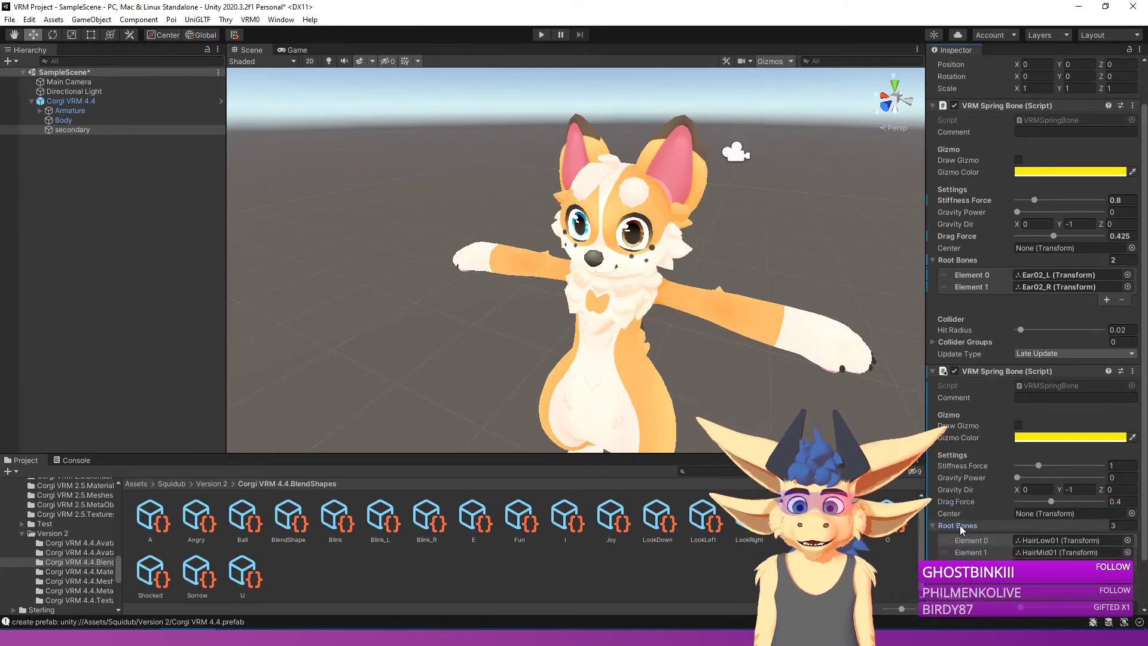
Step: Set the hair spring bone's stiffness force to 0.6 and its drag force to 0.325
{"action": "left_click", "coordinate": [1123, 465]}
{"action": "key", "text": "BackSpace"}
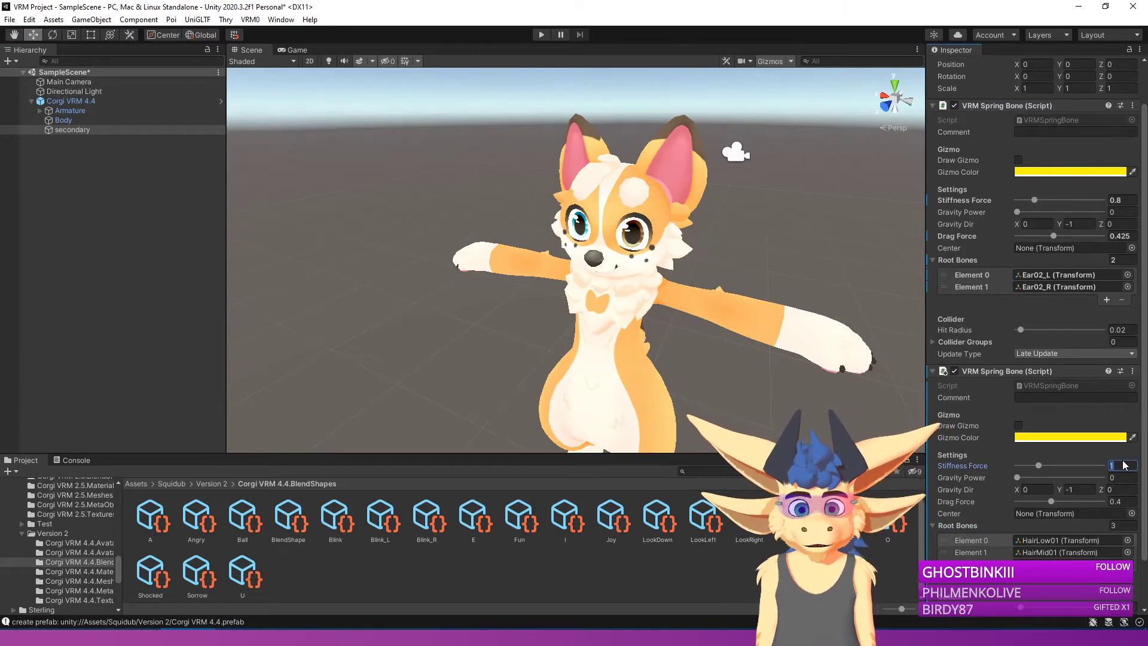
{"action": "type", "text": "0.6"}
{"action": "key", "text": "Tab"}
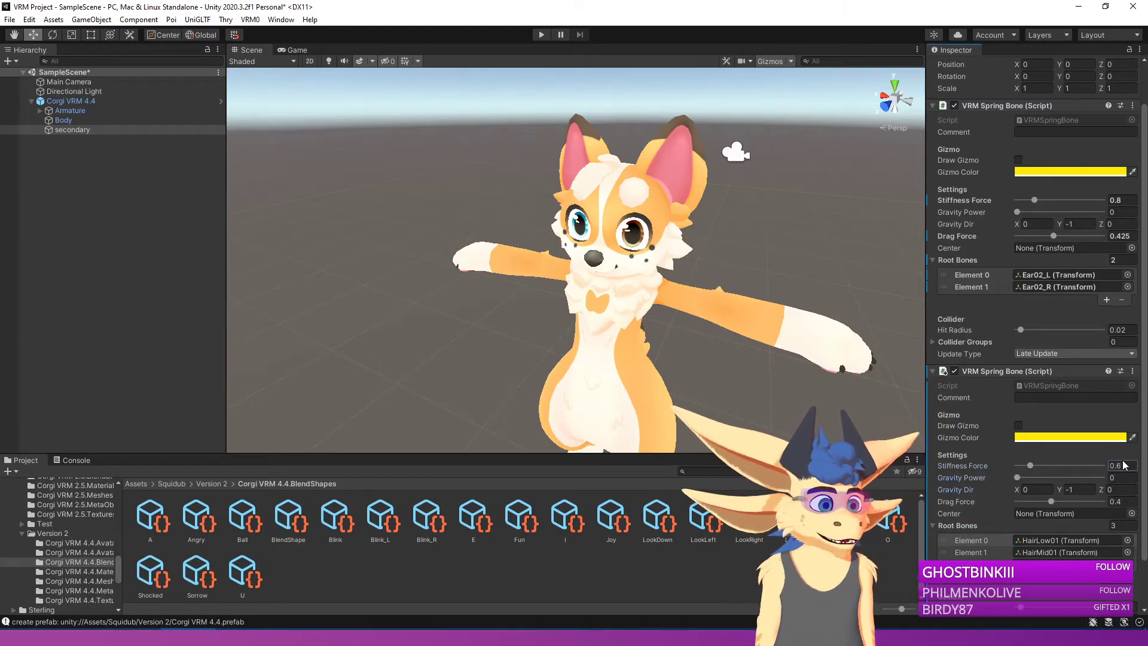
{"action": "key", "text": "Tab"}
{"action": "key", "text": "Tab"}
{"action": "key", "text": "Tab"}
{"action": "key", "text": "Tab"}
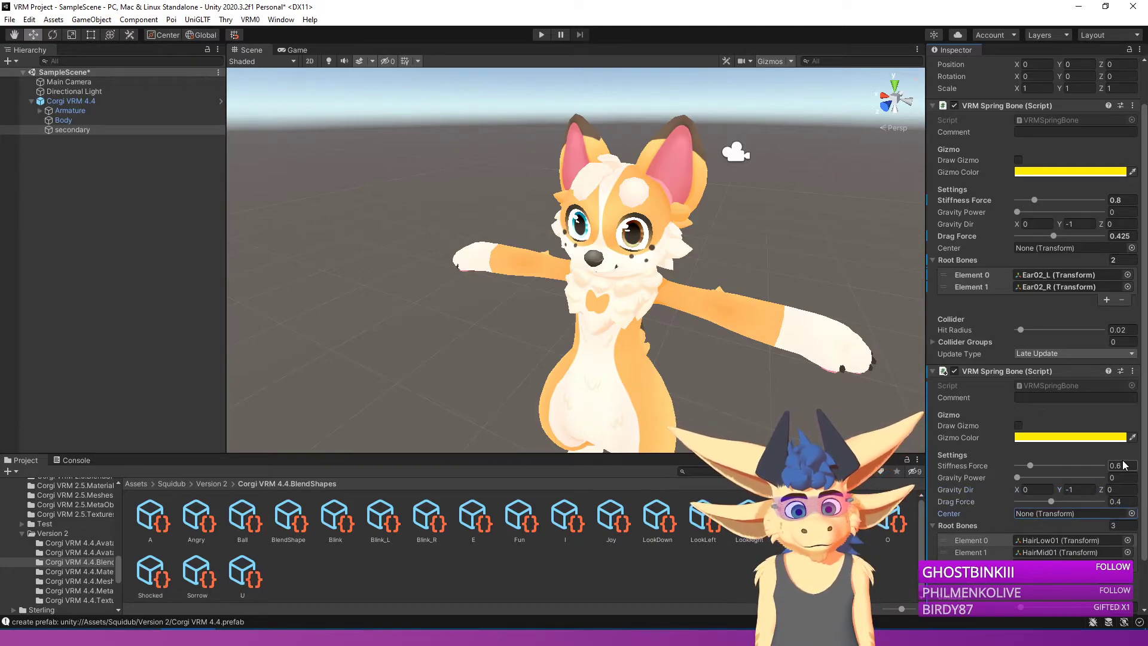
{"action": "left_click", "coordinate": [1124, 501]}
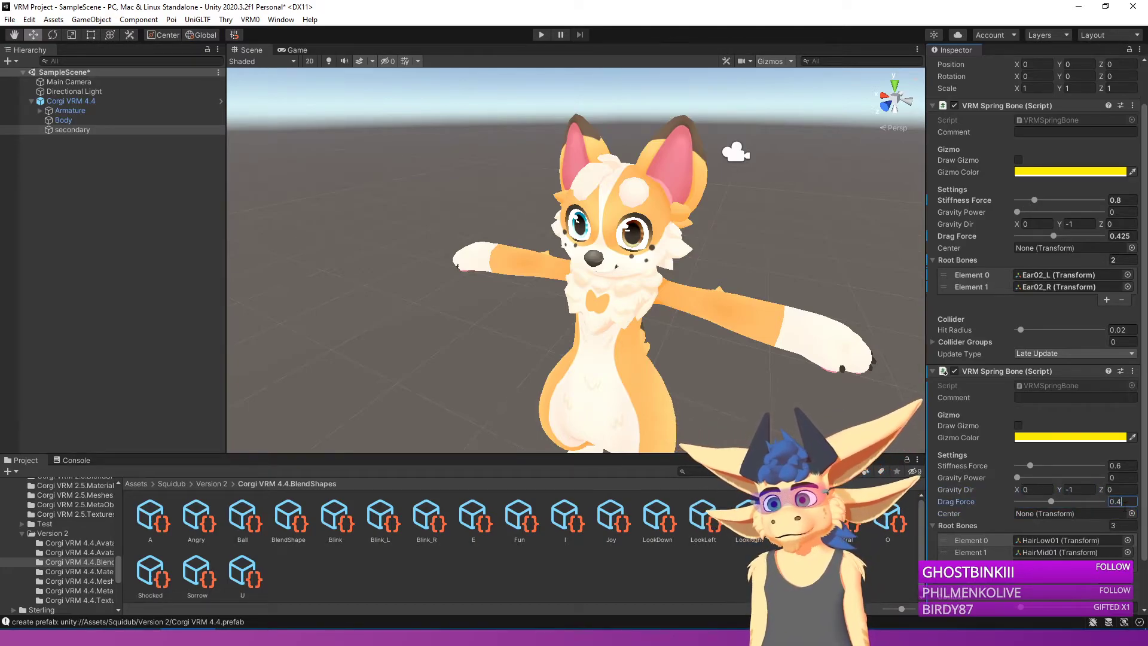
{"action": "key", "text": "BackSpace"}
{"action": "type", "text": "32"}
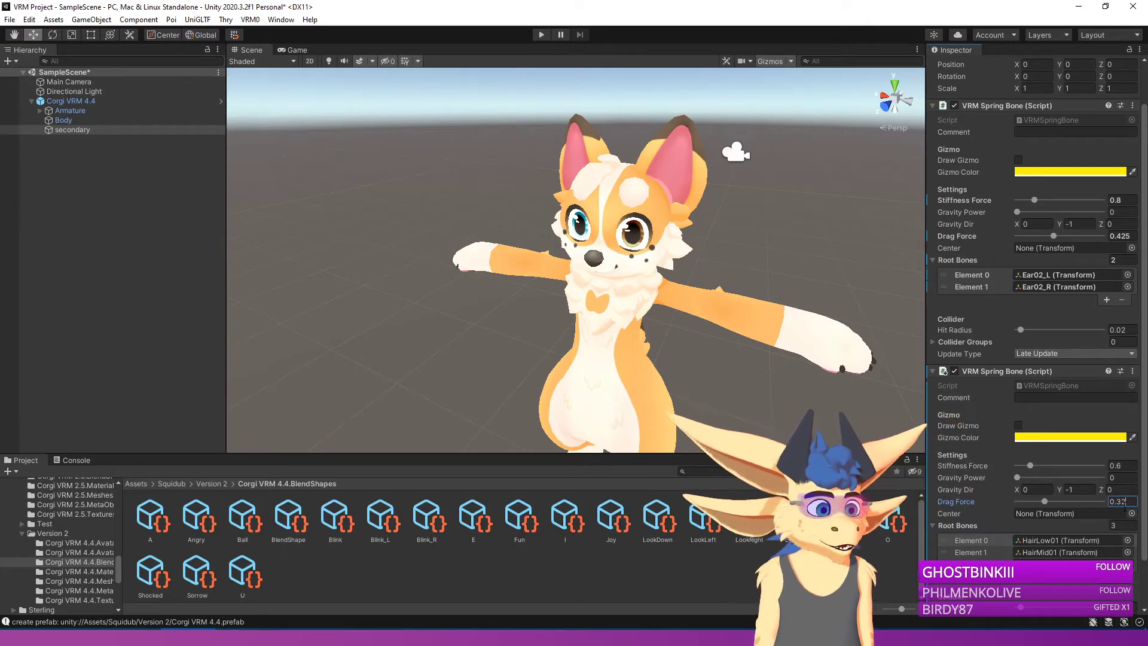
{"action": "type", "text": "5"}
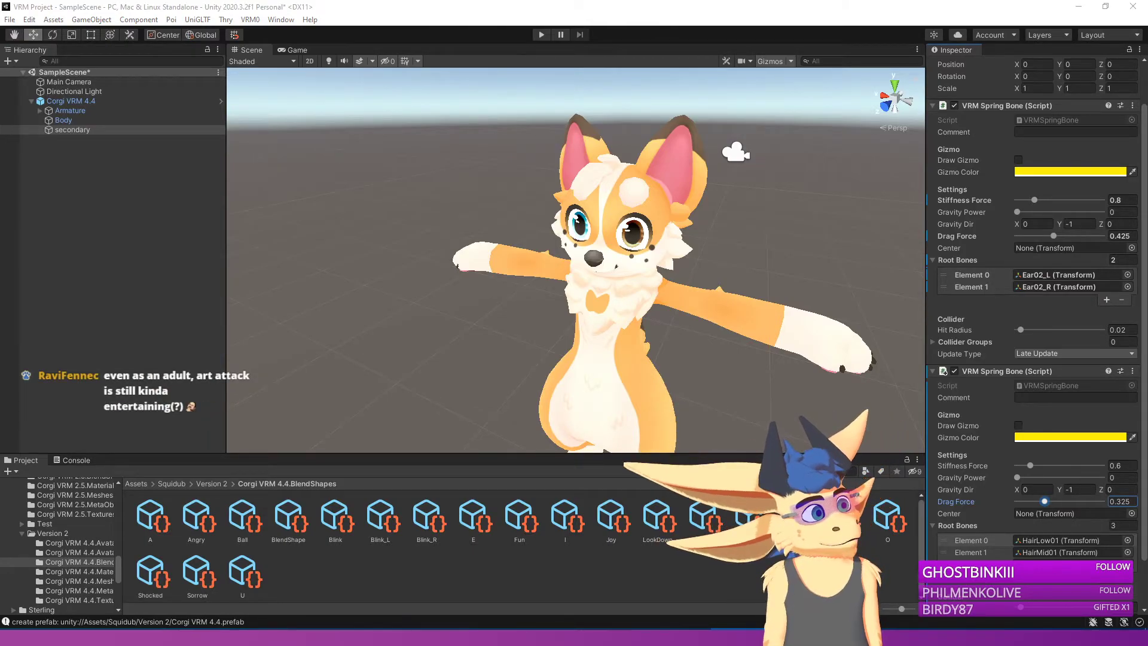
Step: Add a third VRM Spring Bone component and assign Tail_01 as its single root bone
{"action": "scroll", "coordinate": [1052, 490], "scroll_direction": "down", "scroll_amount": 3}
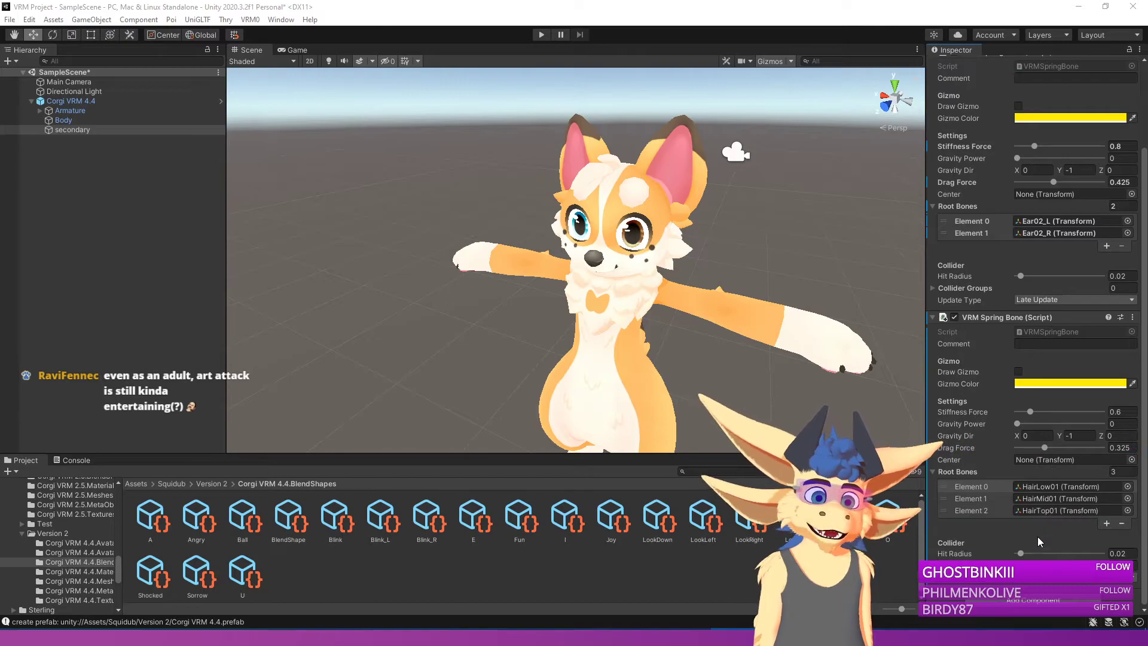
{"action": "scroll", "coordinate": [1041, 542], "scroll_direction": "down", "scroll_amount": 10}
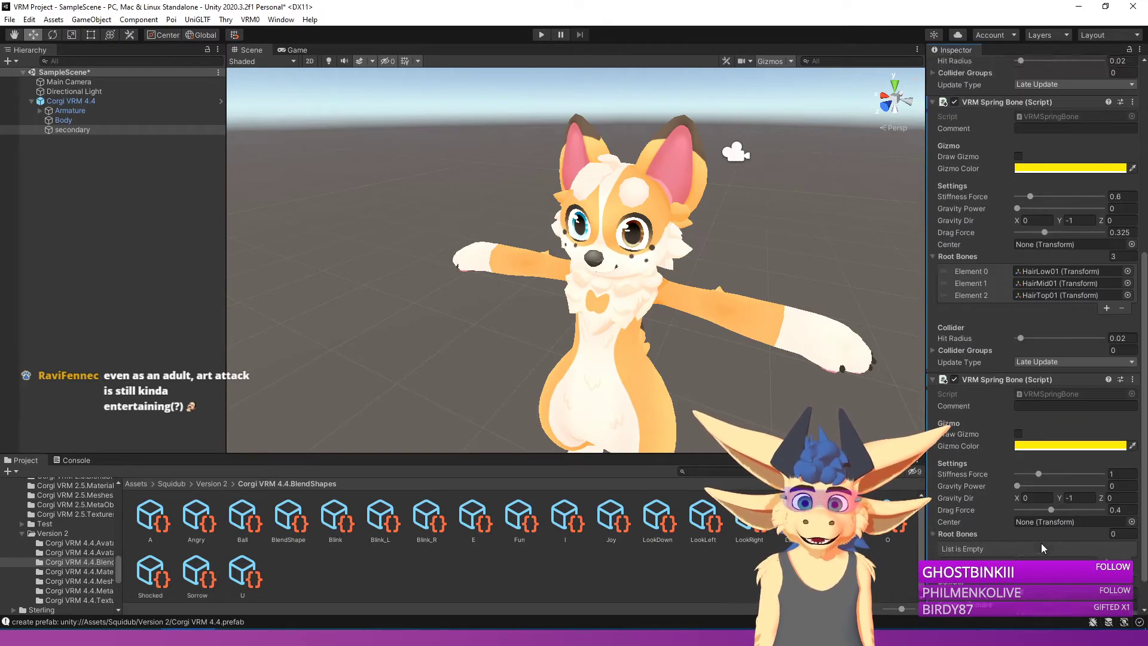
{"action": "left_click", "coordinate": [1106, 523]}
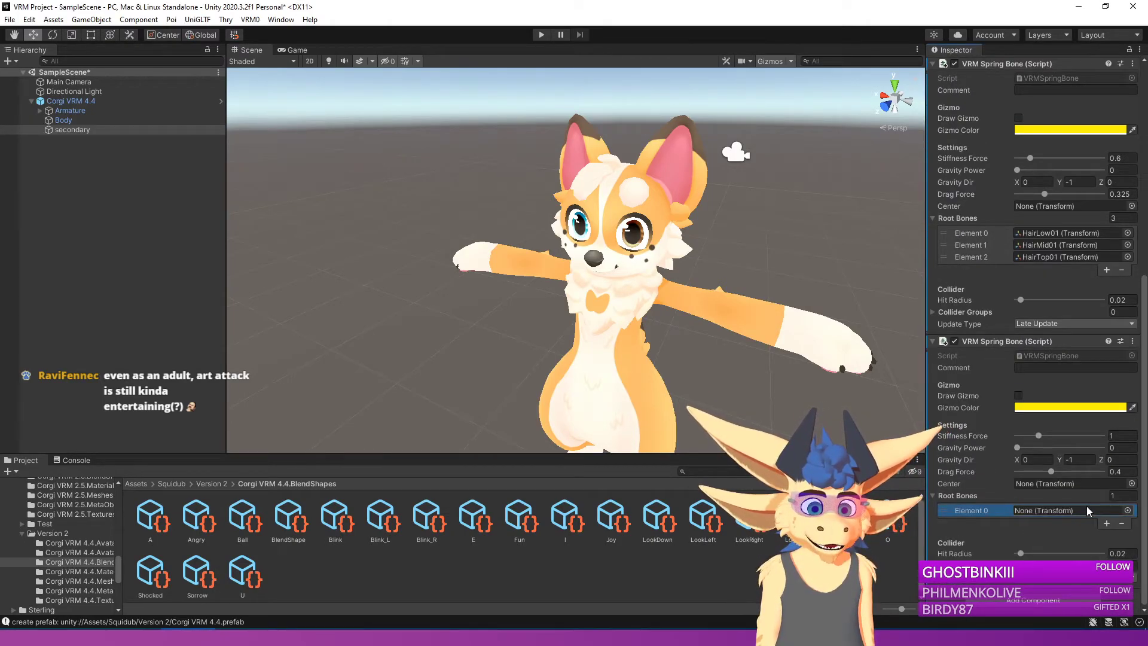
{"action": "left_click", "coordinate": [1126, 512]}
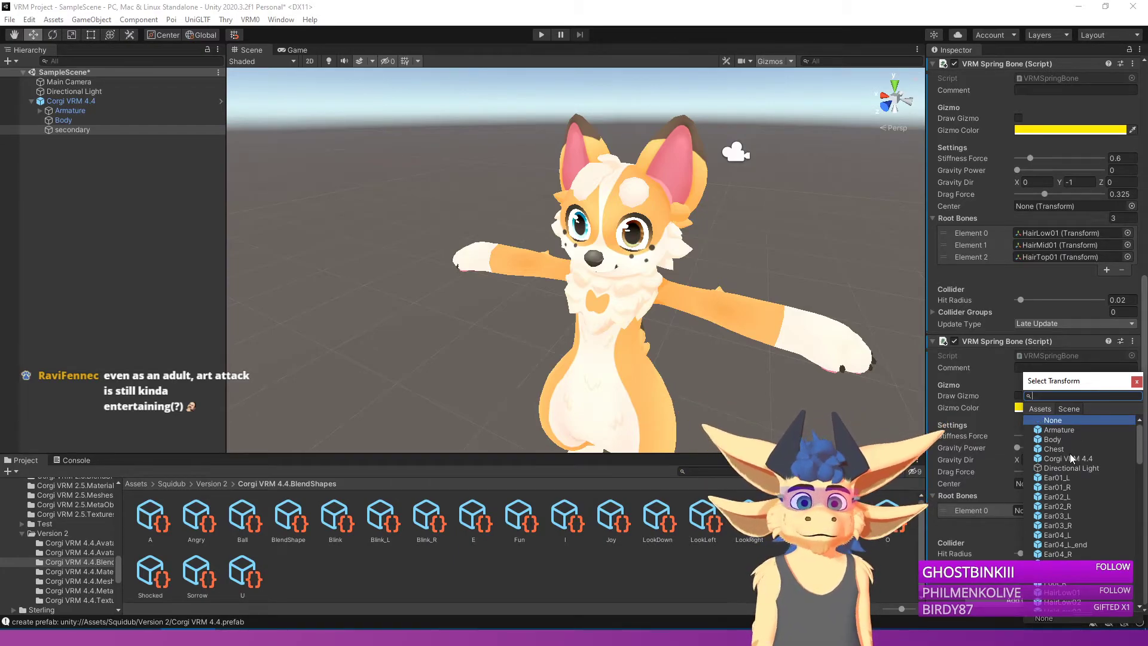
{"action": "type", "text": "tail"}
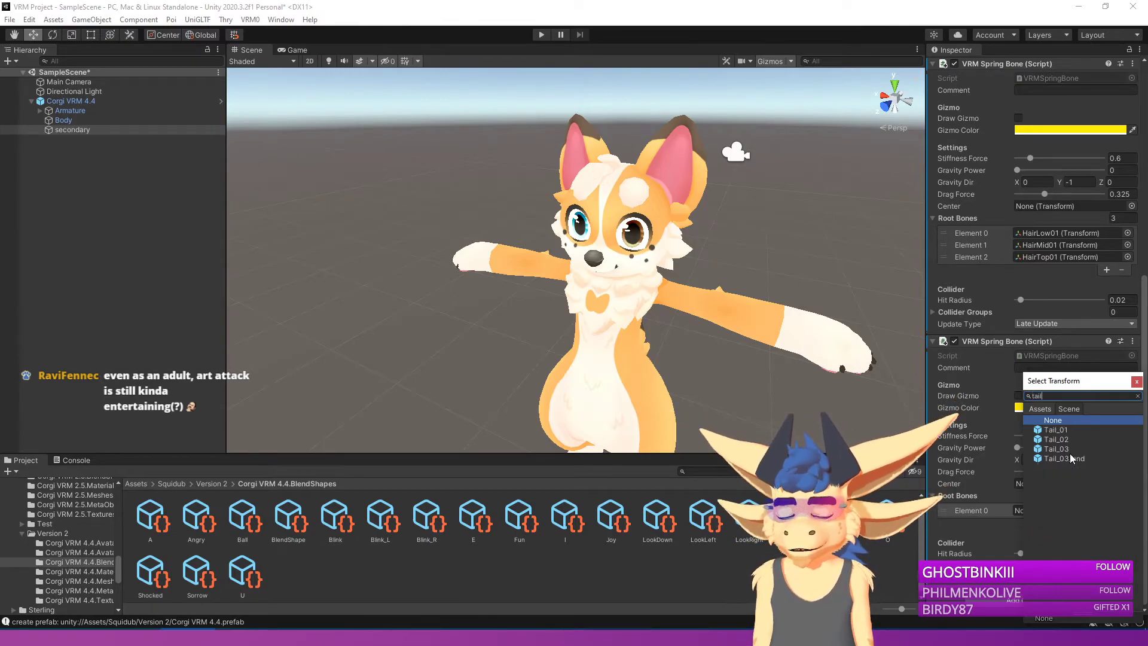
{"action": "double_click", "coordinate": [1070, 453]}
{"action": "left_click", "coordinate": [1070, 540]}
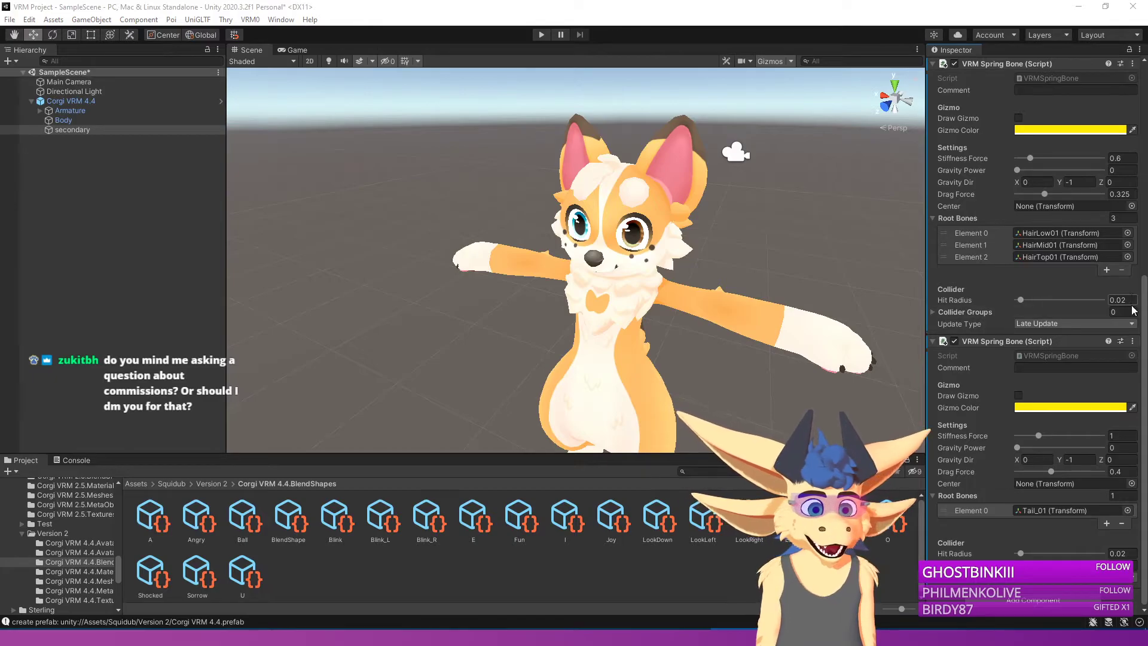
Step: Set the tail spring bone's stiffness force to 1.6 and drag force to 0.75, and save the scene
{"action": "left_click", "coordinate": [1122, 435]}
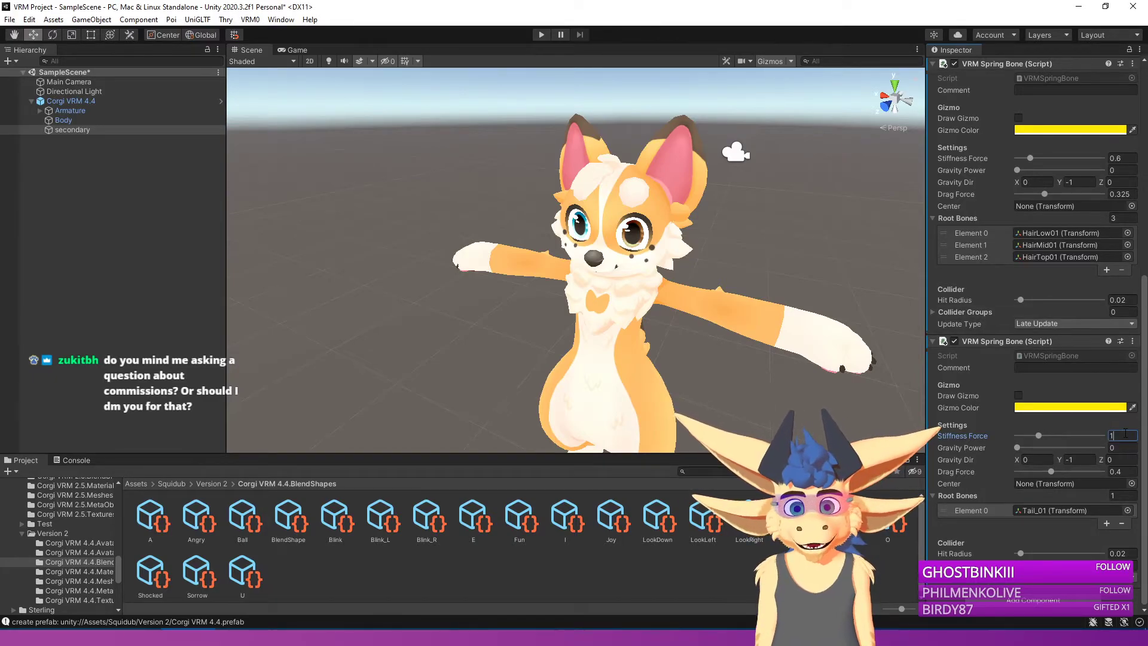
{"action": "type", "text": ".6"}
{"action": "key", "text": "Tab"}
{"action": "key", "text": "Tab"}
{"action": "key", "text": "Tab"}
{"action": "key", "text": "Tab"}
{"action": "key", "text": "Tab"}
{"action": "key", "text": "Tab"}
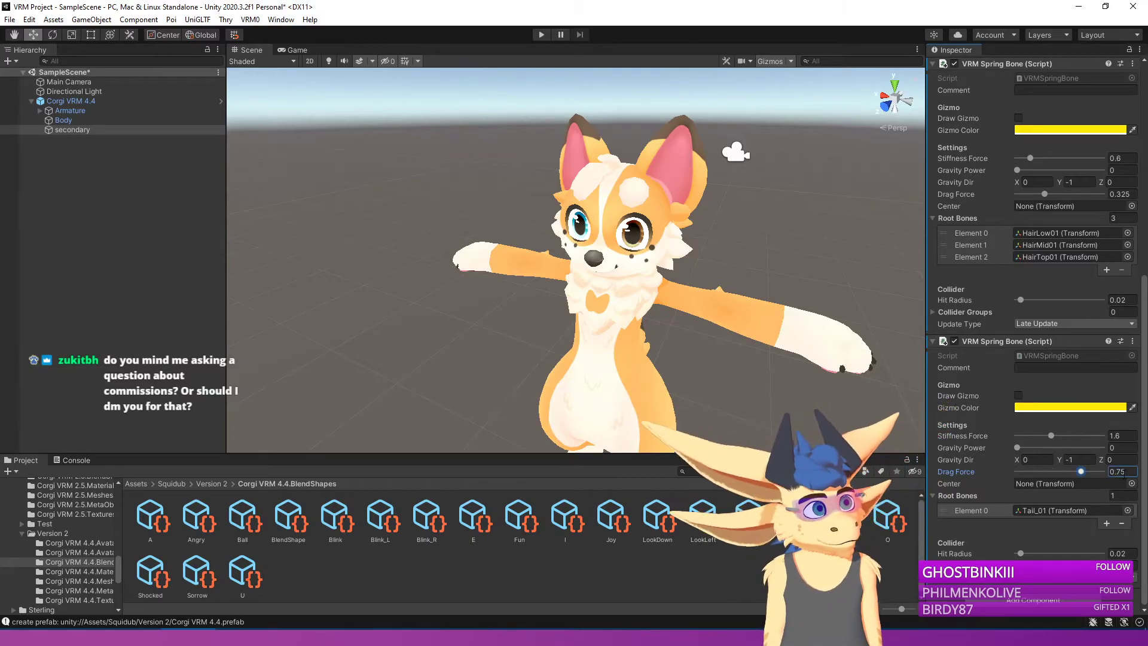
{"action": "left_click", "coordinate": [1068, 530]}
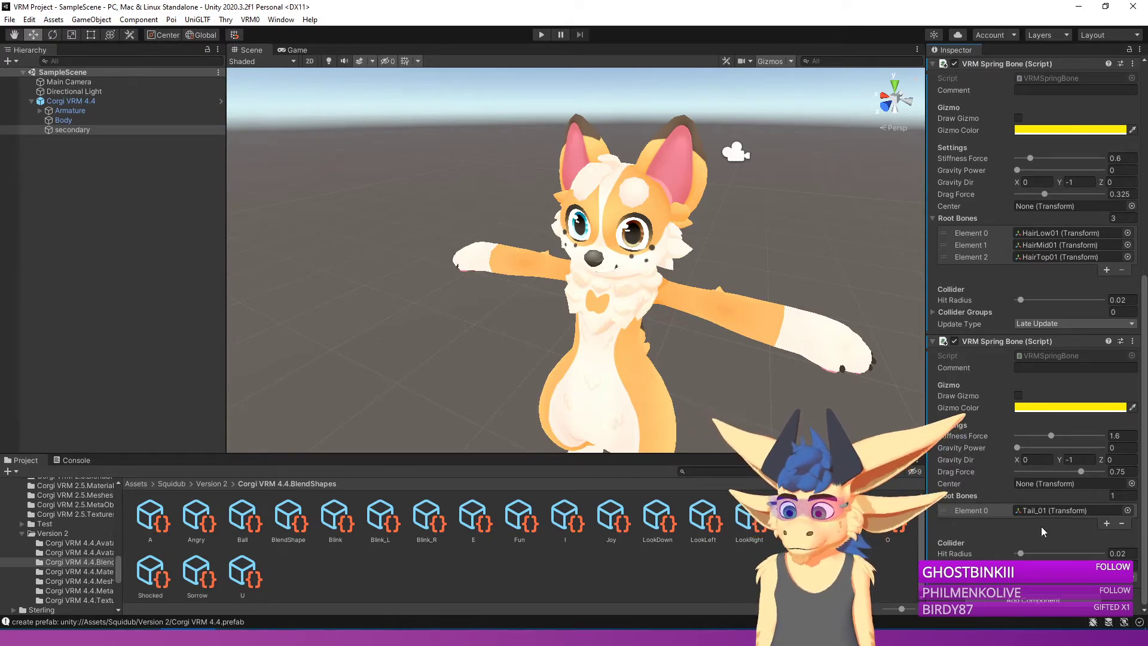
Step: Find the Head bone within the armature and add a VRM Spring Bone Collider Group component to it
{"action": "left_click", "coordinate": [40, 111]}
{"action": "left_click", "coordinate": [49, 121]}
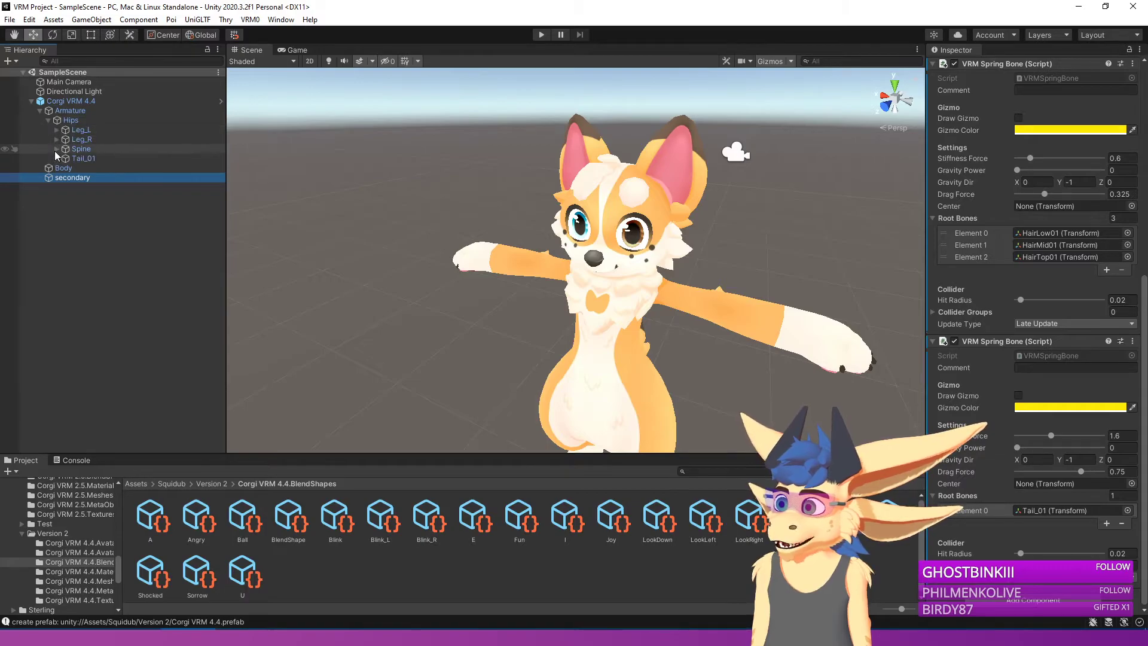
{"action": "left_click", "coordinate": [56, 149]}
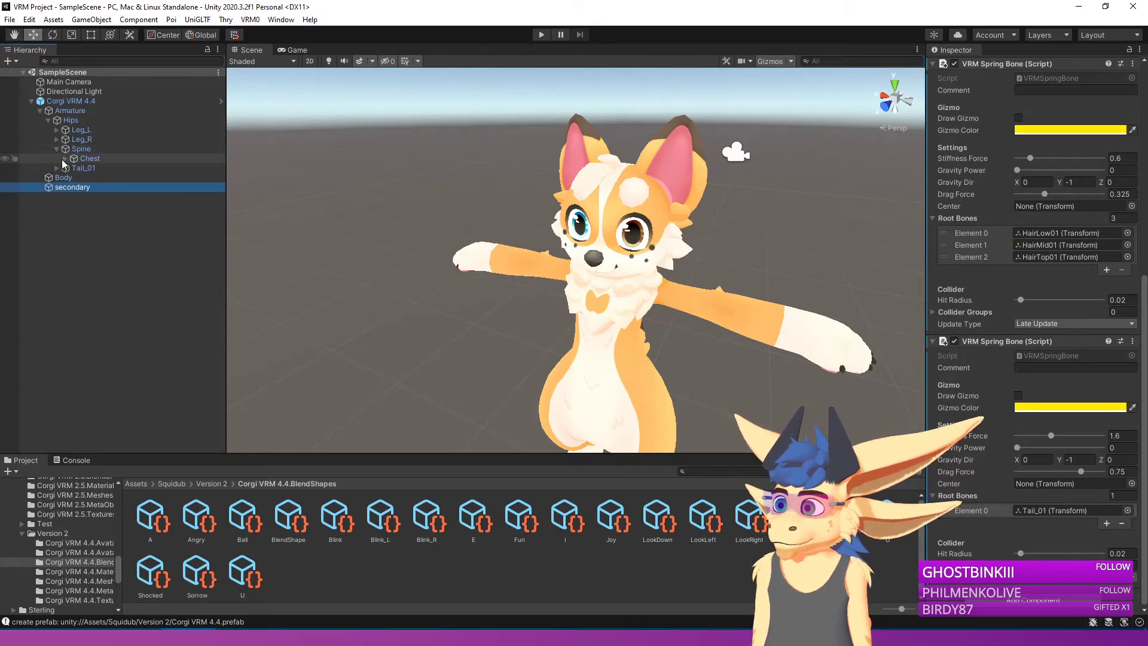
{"action": "left_click", "coordinate": [64, 158]}
{"action": "left_click", "coordinate": [73, 177]}
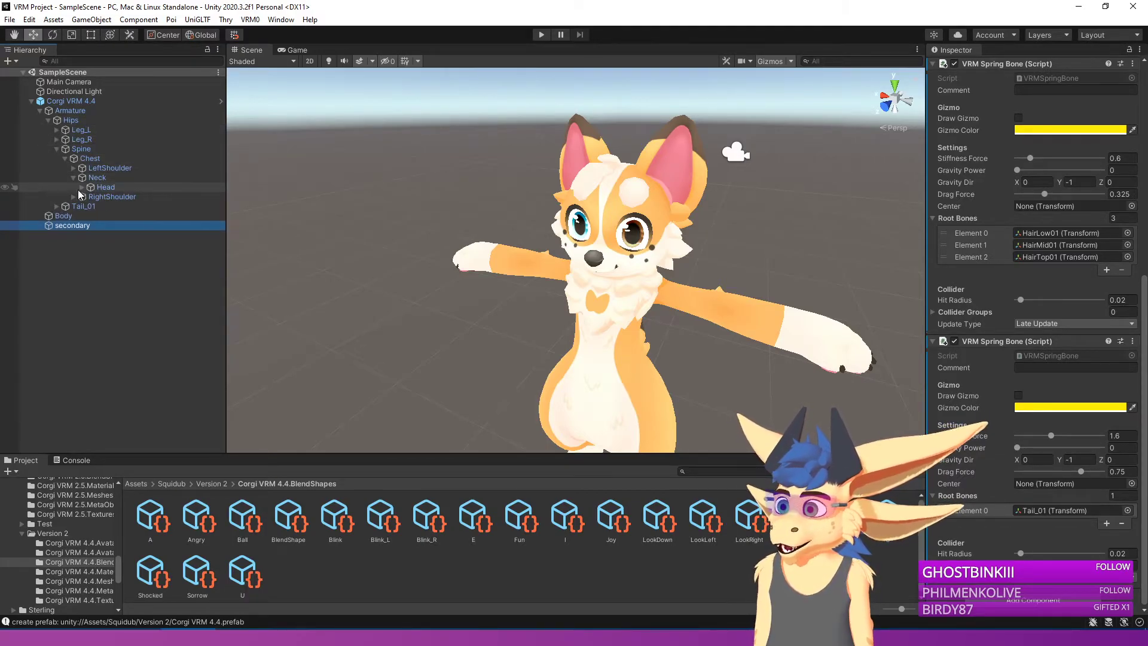
{"action": "left_click", "coordinate": [81, 188]}
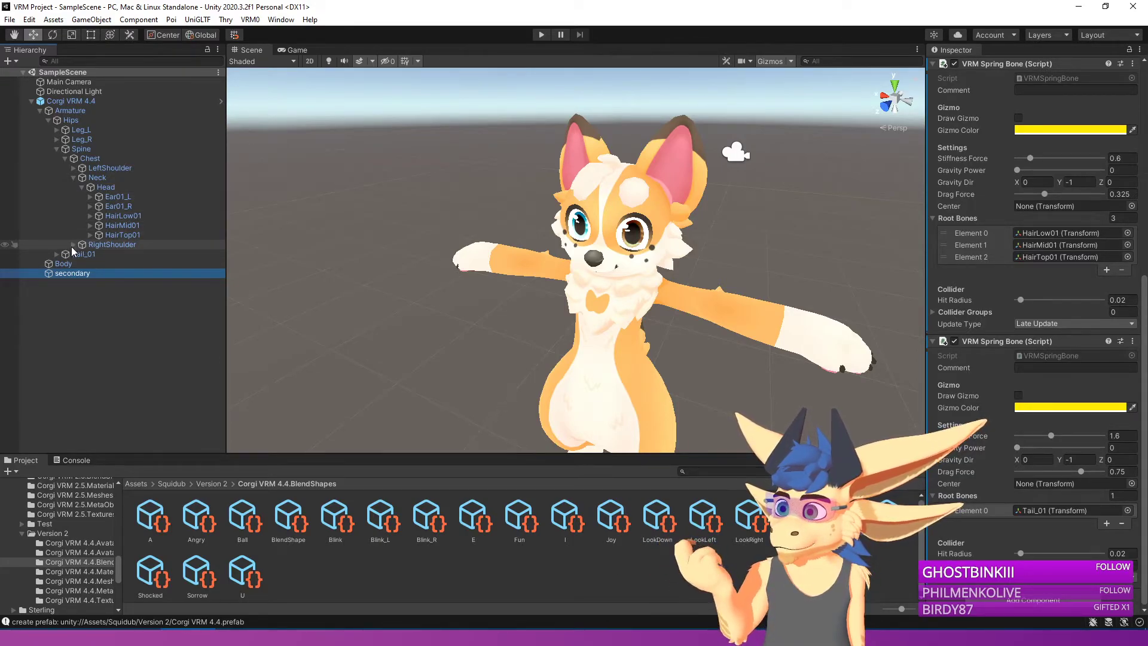
{"action": "left_click", "coordinate": [95, 187]}
{"action": "left_click", "coordinate": [1034, 158]}
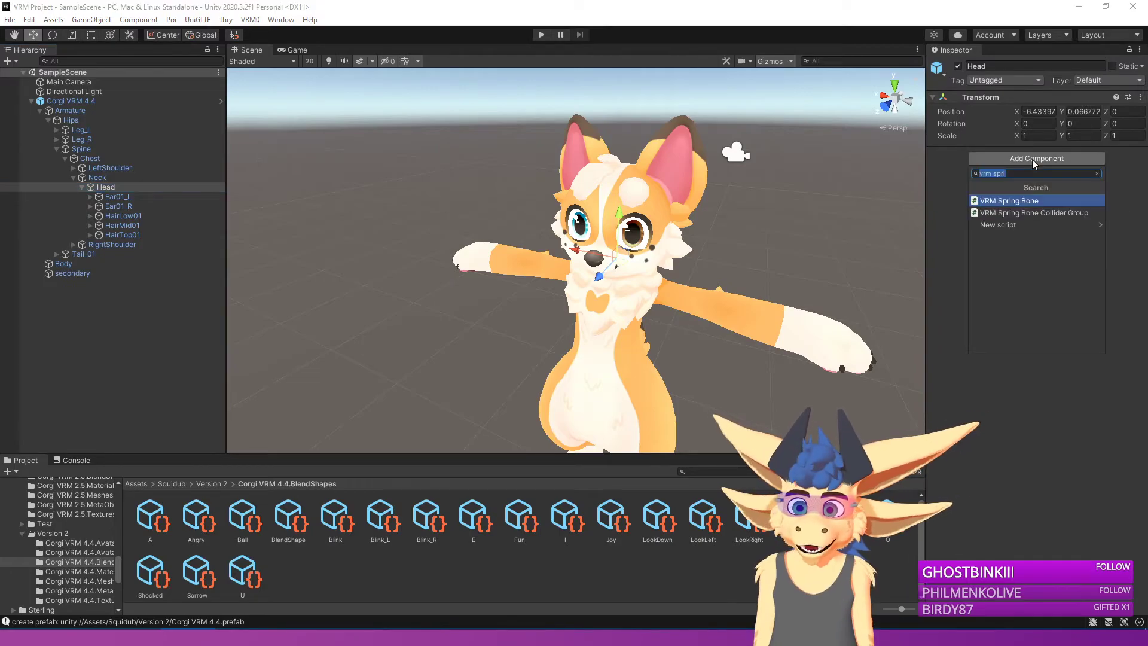
{"action": "left_click", "coordinate": [1013, 214]}
Step: Fit the head collider to the avatar's head with a radius of 0.204 and a Y offset of about 0.149
{"action": "left_click_drag", "start_coordinate": [1030, 217], "coordinate": [1067, 210]}
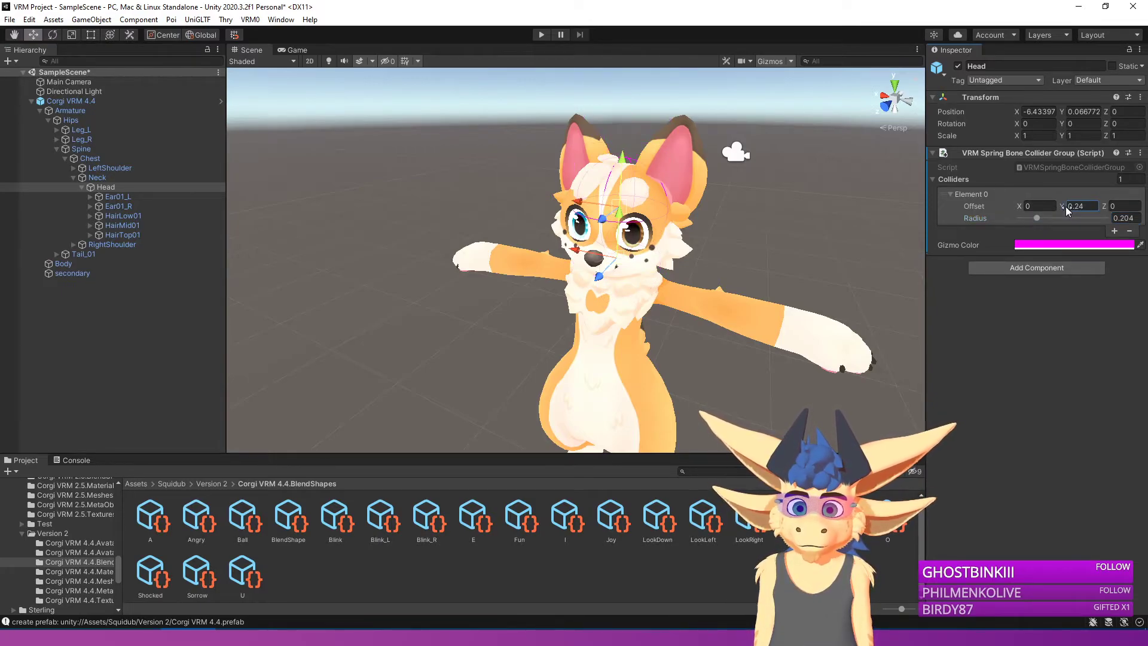
{"action": "left_click_drag", "start_coordinate": [724, 204], "coordinate": [513, 172], "text": "alt"}
{"action": "right_click_drag", "start_coordinate": [512, 173], "coordinate": [664, 171]}
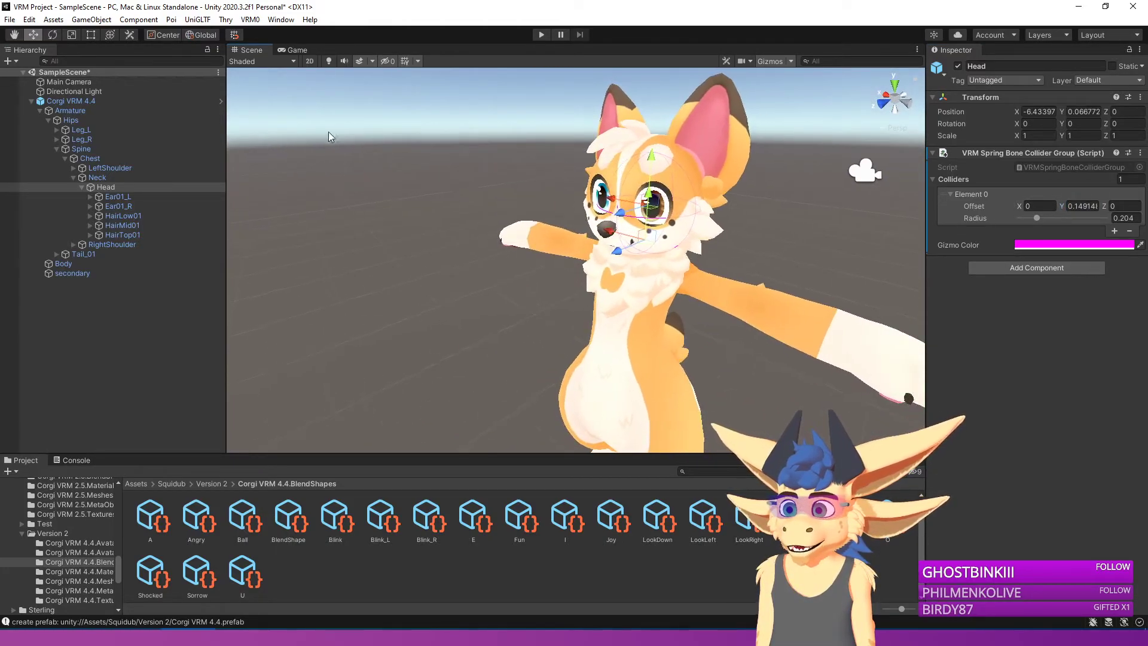
{"action": "left_click", "coordinate": [249, 19]}
{"action": "left_click", "coordinate": [276, 67]}
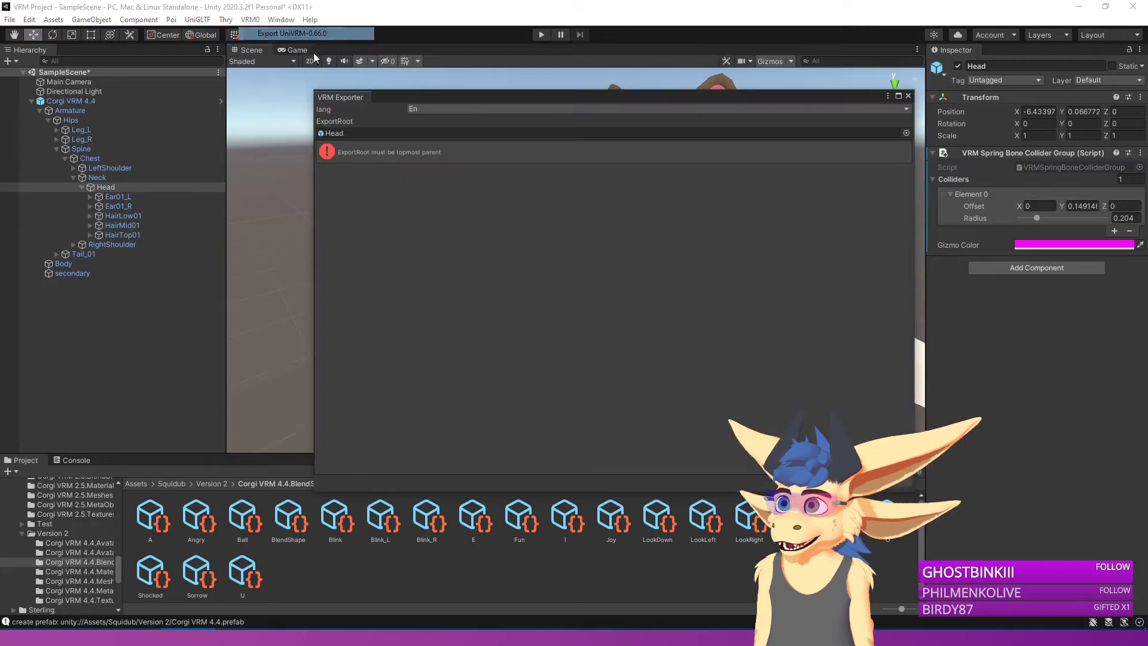
{"action": "left_click", "coordinate": [907, 96]}
{"action": "left_click", "coordinate": [114, 110]}
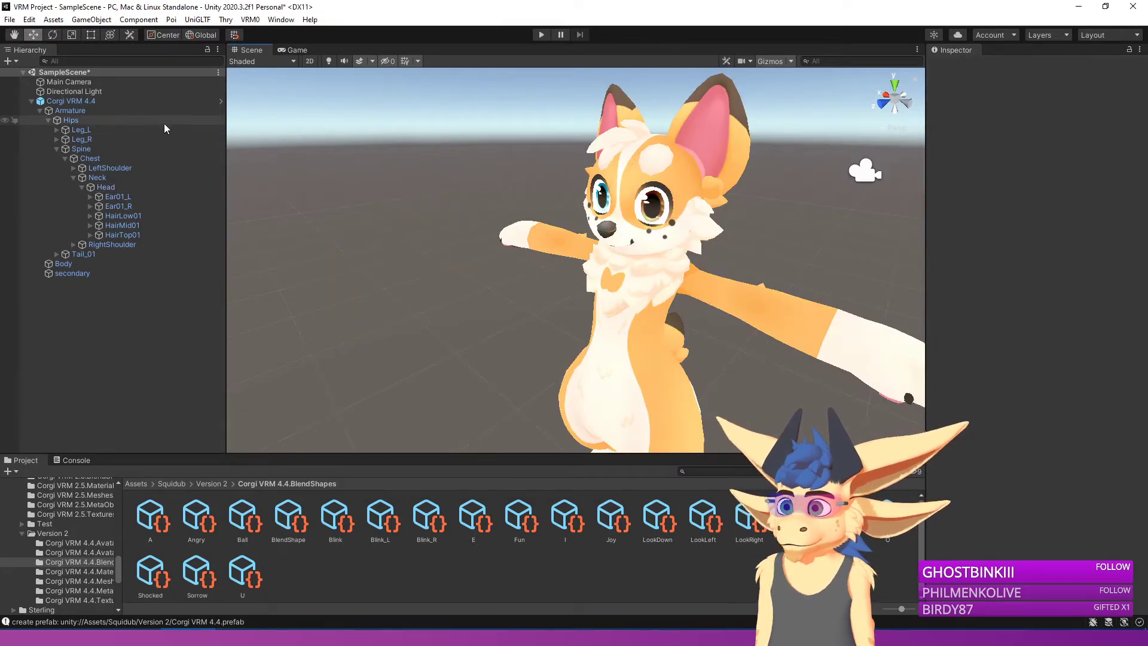
Step: Export the Corgi VRM 4.4 root object with UniVRM, overwriting Corgi VRM 4.4.vrm in the Squidub folder
{"action": "left_click", "coordinate": [113, 101]}
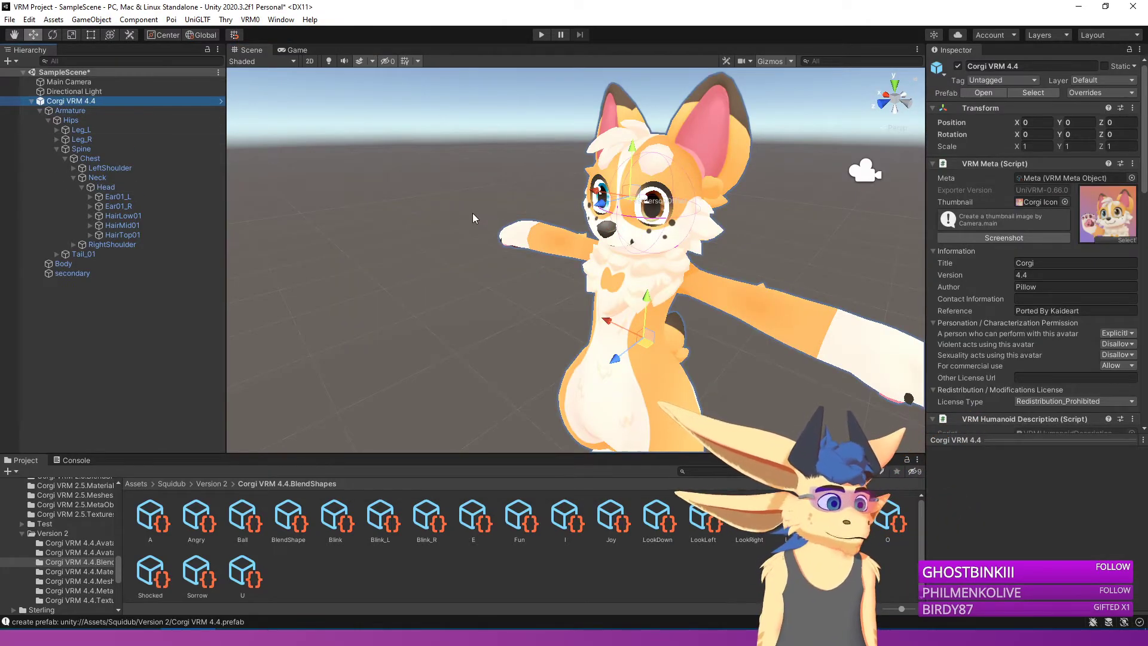
{"action": "left_click", "coordinate": [250, 19]}
{"action": "left_click", "coordinate": [287, 33]}
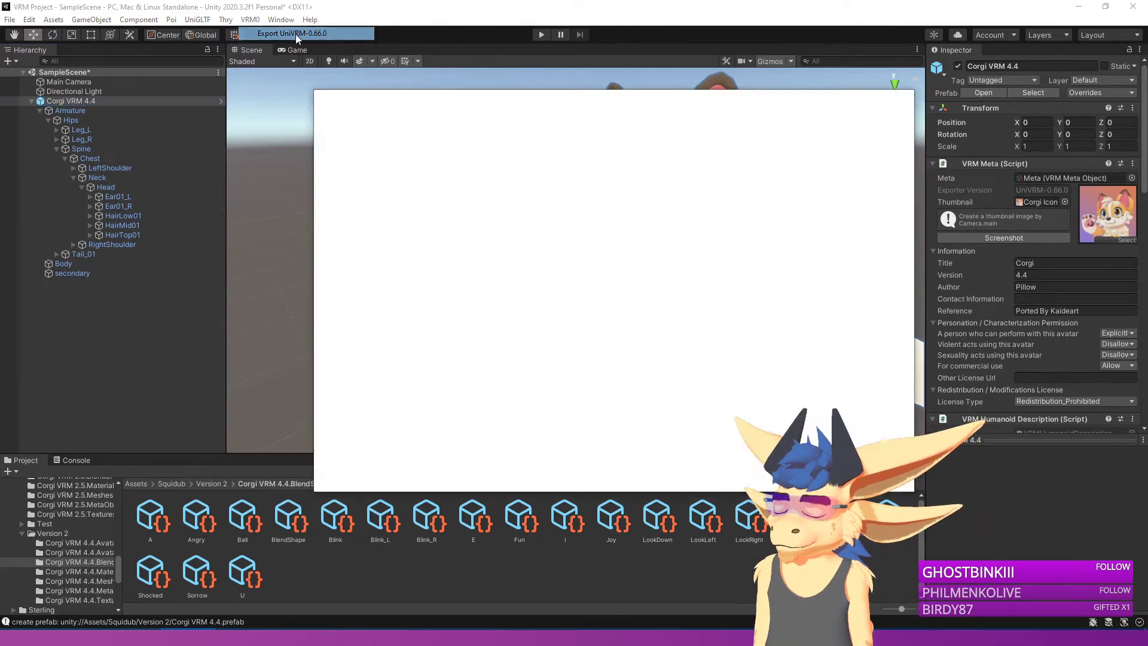
{"action": "left_click", "coordinate": [882, 482]}
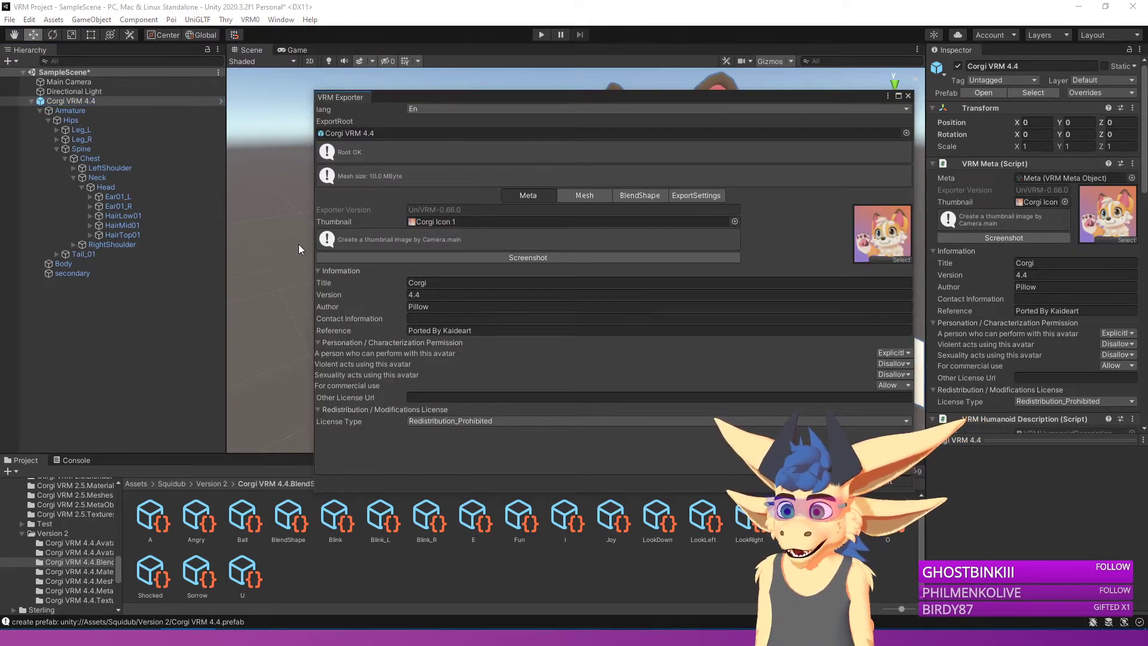
{"action": "scroll", "coordinate": [147, 219], "scroll_direction": "down", "scroll_amount": 4}
{"action": "left_click", "coordinate": [156, 297]}
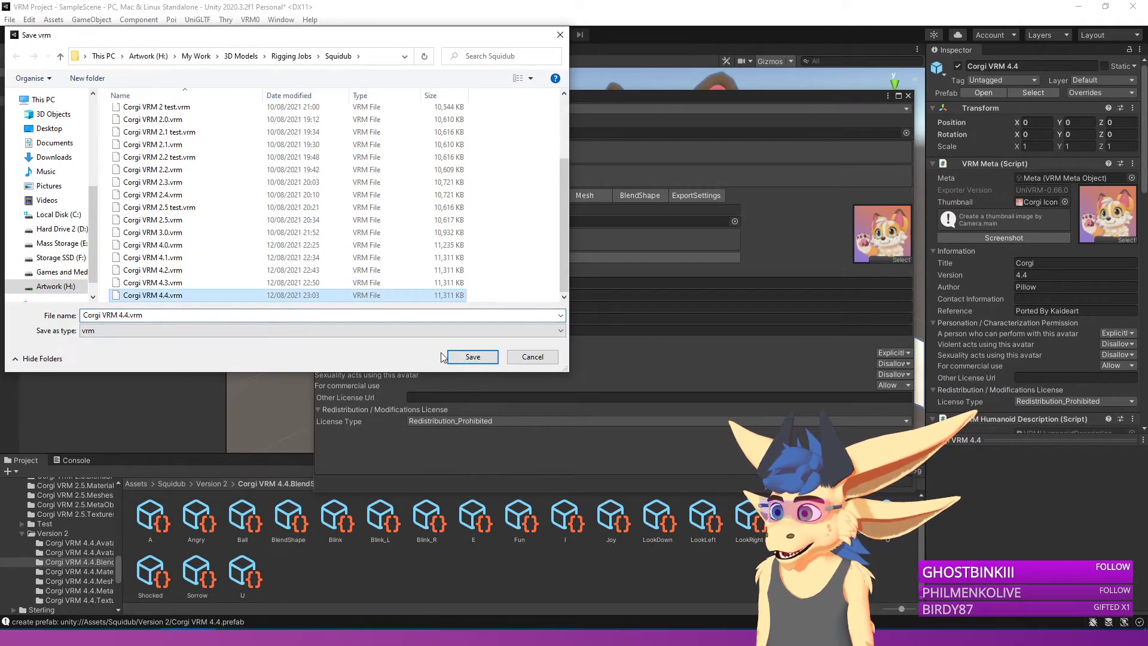
{"action": "left_click", "coordinate": [470, 357]}
{"action": "left_click", "coordinate": [602, 321]}
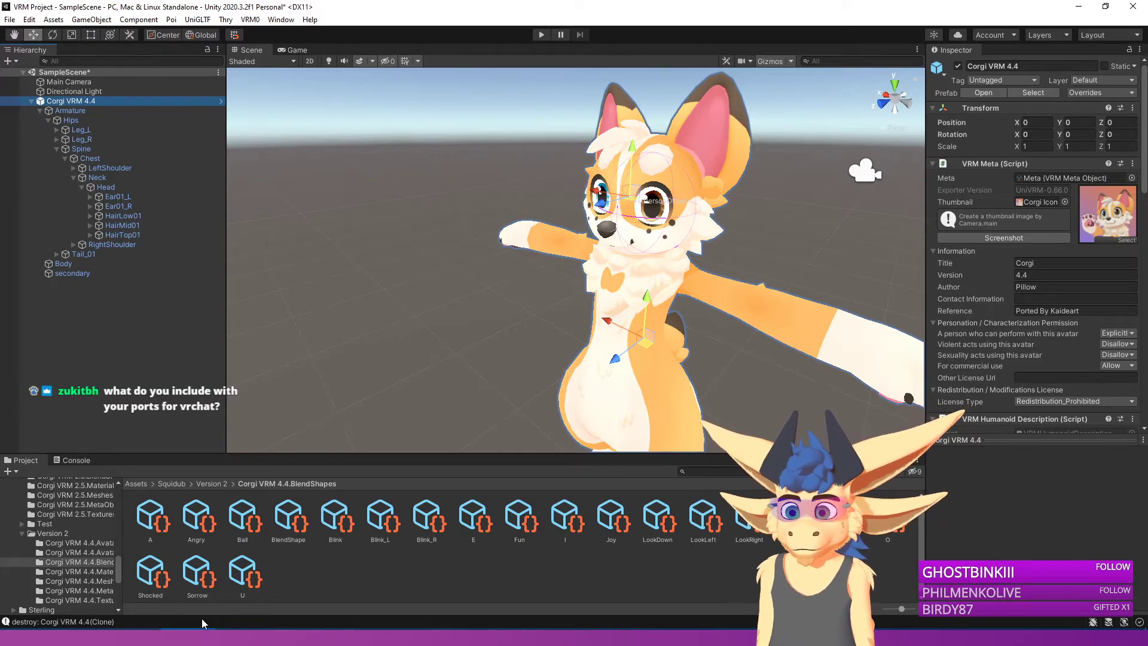
Step: Switch to VSeeFace and open its avatar selection to add a new avatar
{"action": "key", "text": "alt+Tab"}
{"action": "left_click", "coordinate": [902, 145]}
{"action": "scroll", "coordinate": [564, 383], "scroll_direction": "down", "scroll_amount": 4}
{"action": "scroll", "coordinate": [564, 385], "scroll_direction": "down", "scroll_amount": 3}
{"action": "left_click", "coordinate": [548, 418]}
{"action": "left_click", "coordinate": [720, 494]}
Step: Load Corgi VRM 4.4.vrm from the Squidub folder and select it as the active avatar
{"action": "scroll", "coordinate": [287, 249], "scroll_direction": "down", "scroll_amount": 2}
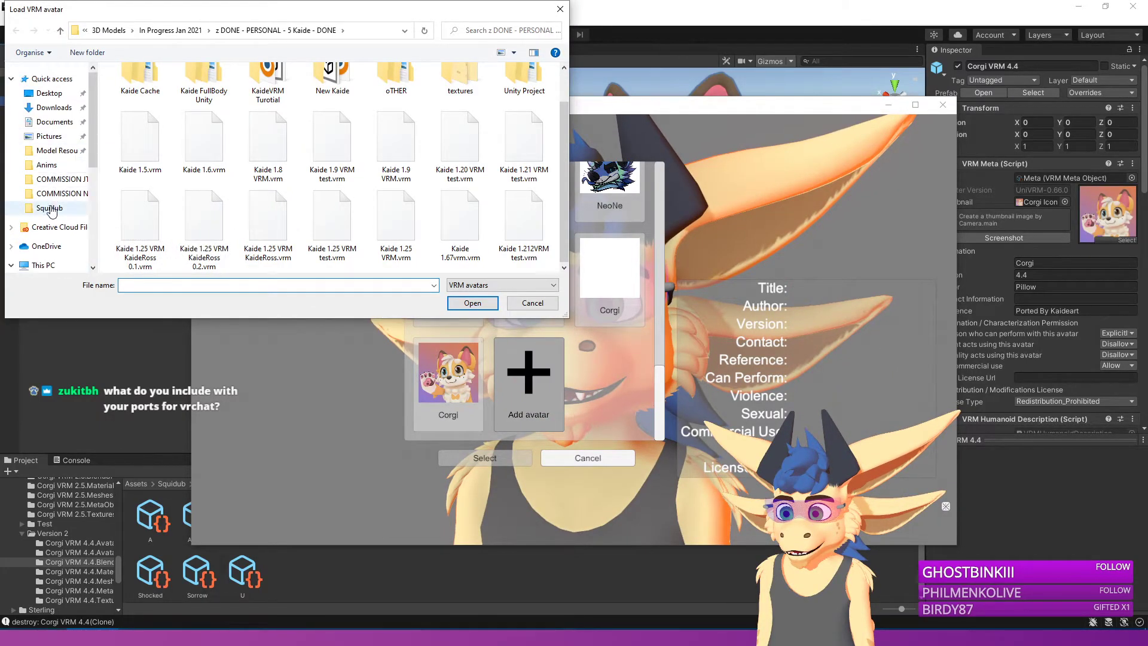
{"action": "left_click", "coordinate": [51, 209]}
{"action": "scroll", "coordinate": [179, 257], "scroll_direction": "down", "scroll_amount": 3}
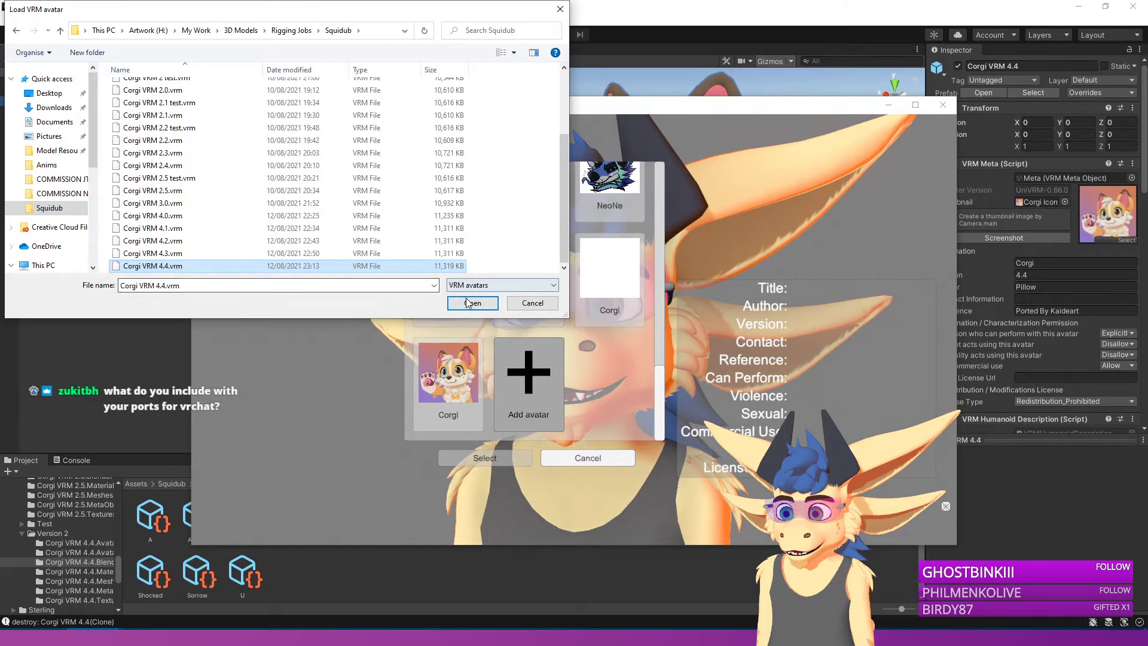
{"action": "left_click", "coordinate": [471, 302]}
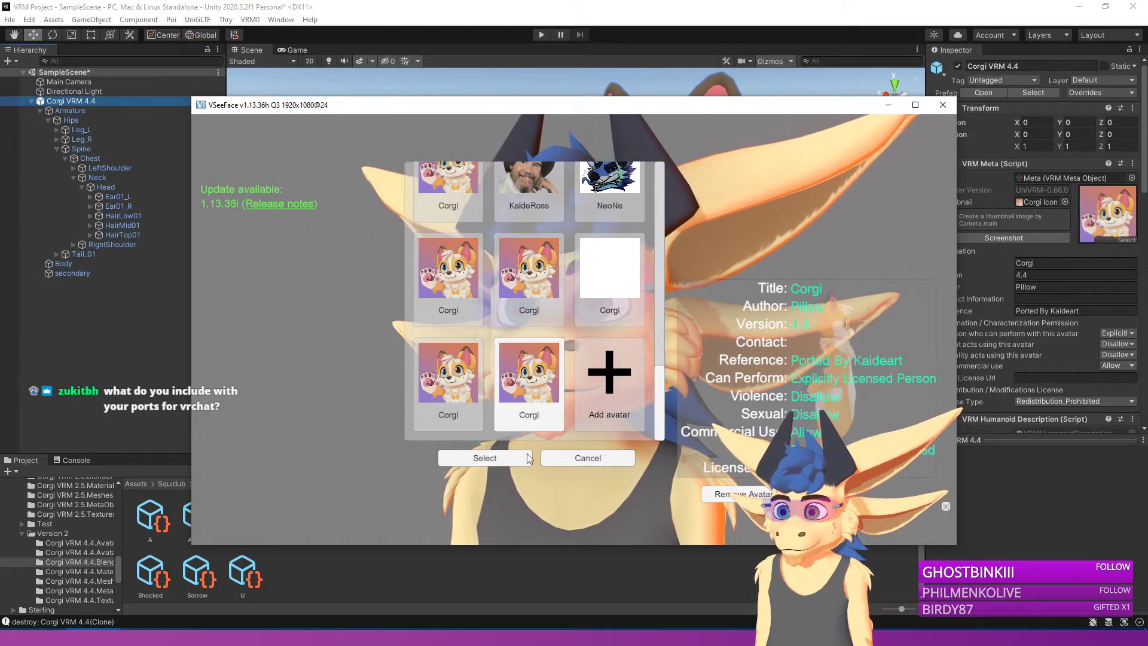
{"action": "left_click", "coordinate": [522, 455]}
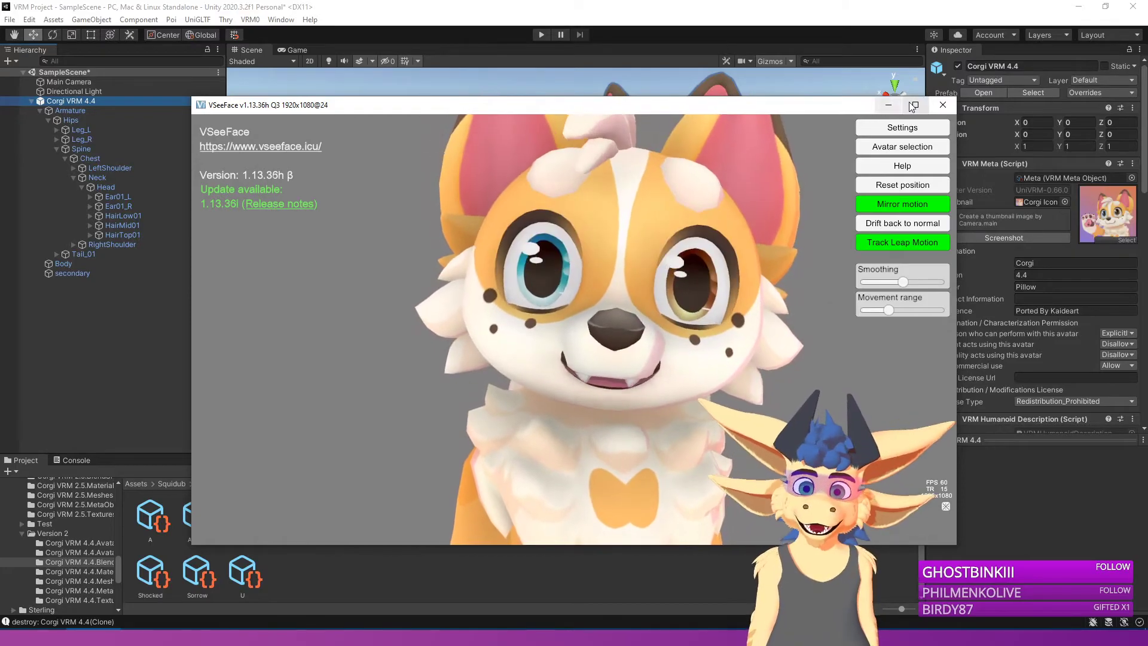
Step: Examine the head, ears and hair of the loaded Corgi avatar in motion from a wider view
{"action": "left_click_drag", "start_coordinate": [811, 110], "coordinate": [804, 132]}
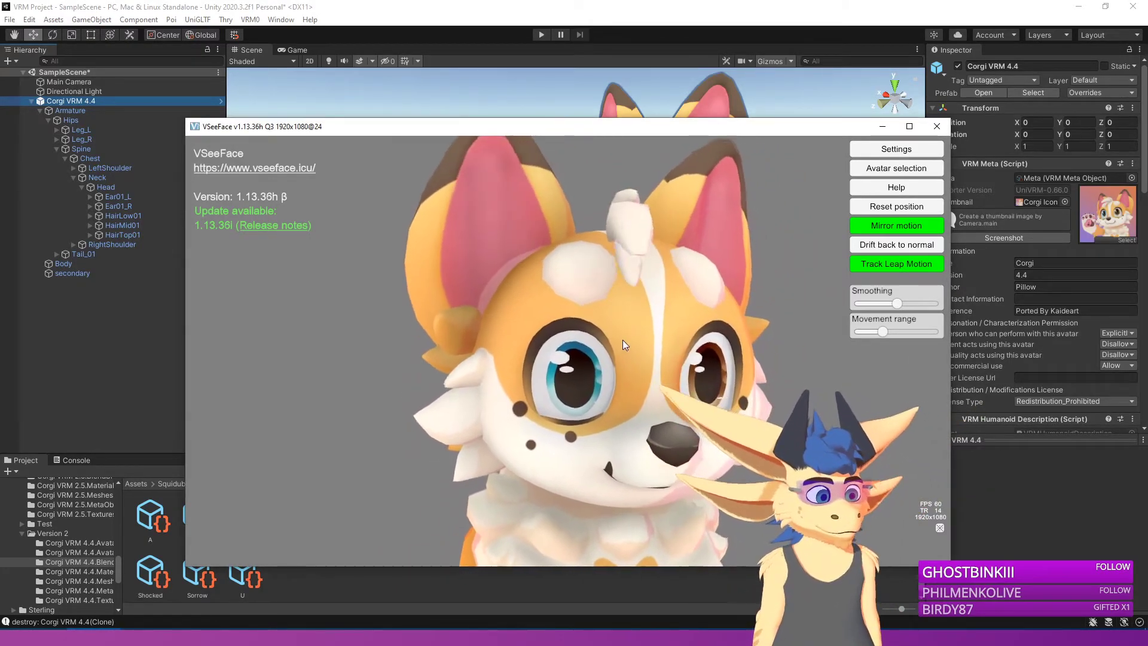
{"action": "scroll", "coordinate": [646, 342], "scroll_direction": "down", "scroll_amount": 5}
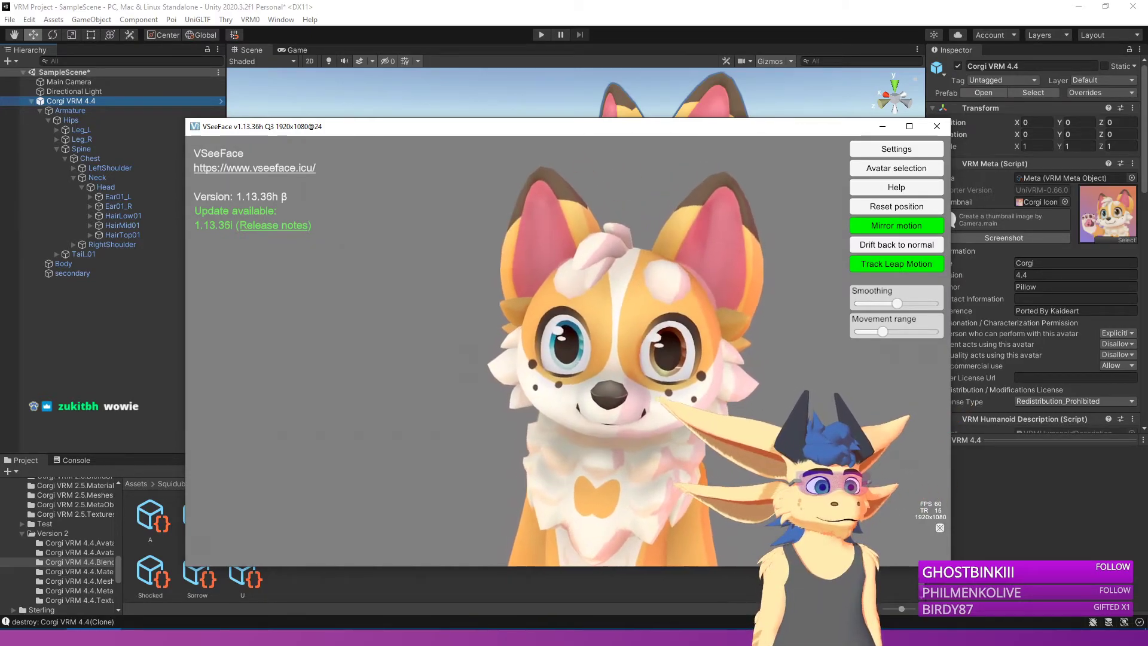
Step: Check the avatar selection in VSeeFace without choosing another avatar, and return to Unity
{"action": "left_click", "coordinate": [889, 170]}
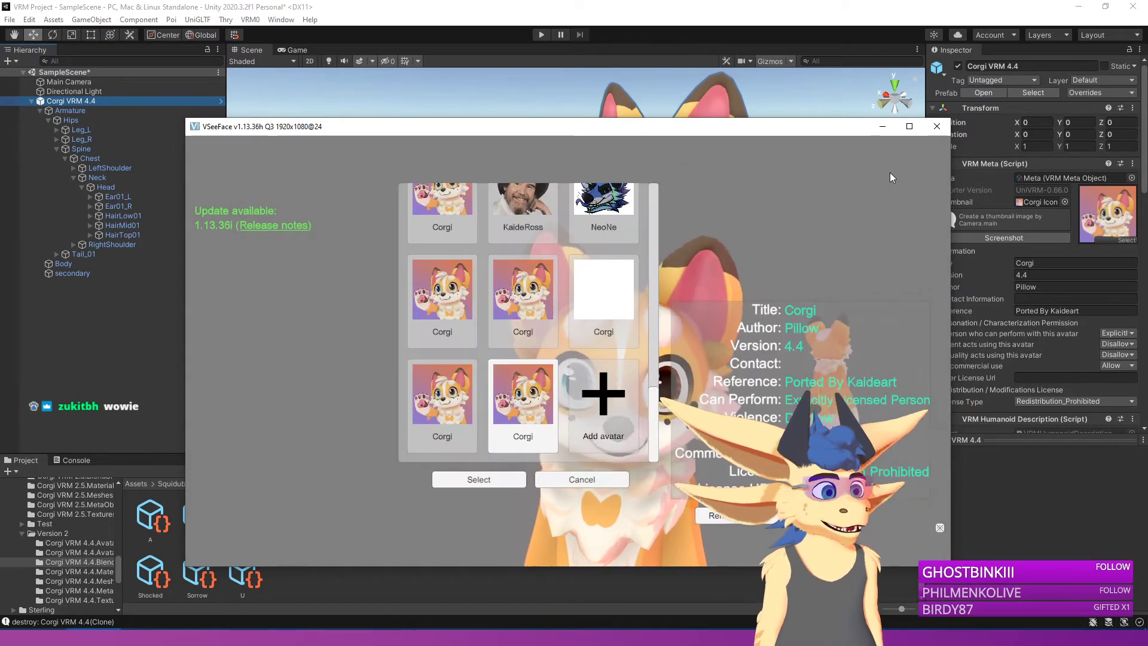
{"action": "left_click", "coordinate": [582, 479]}
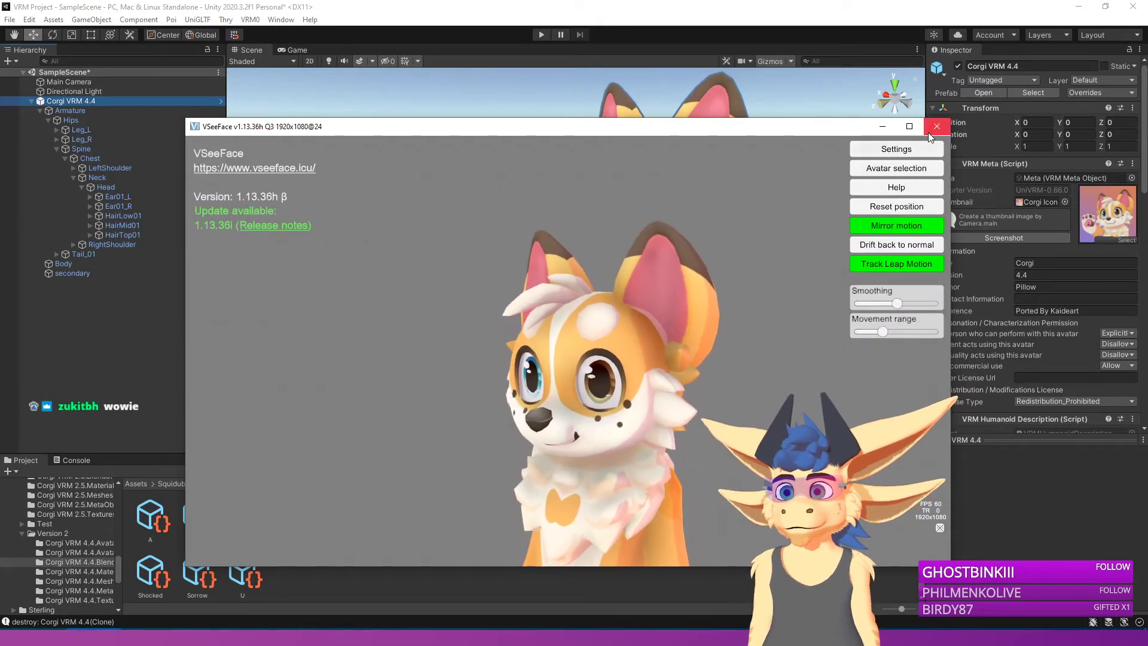
{"action": "left_click", "coordinate": [881, 126]}
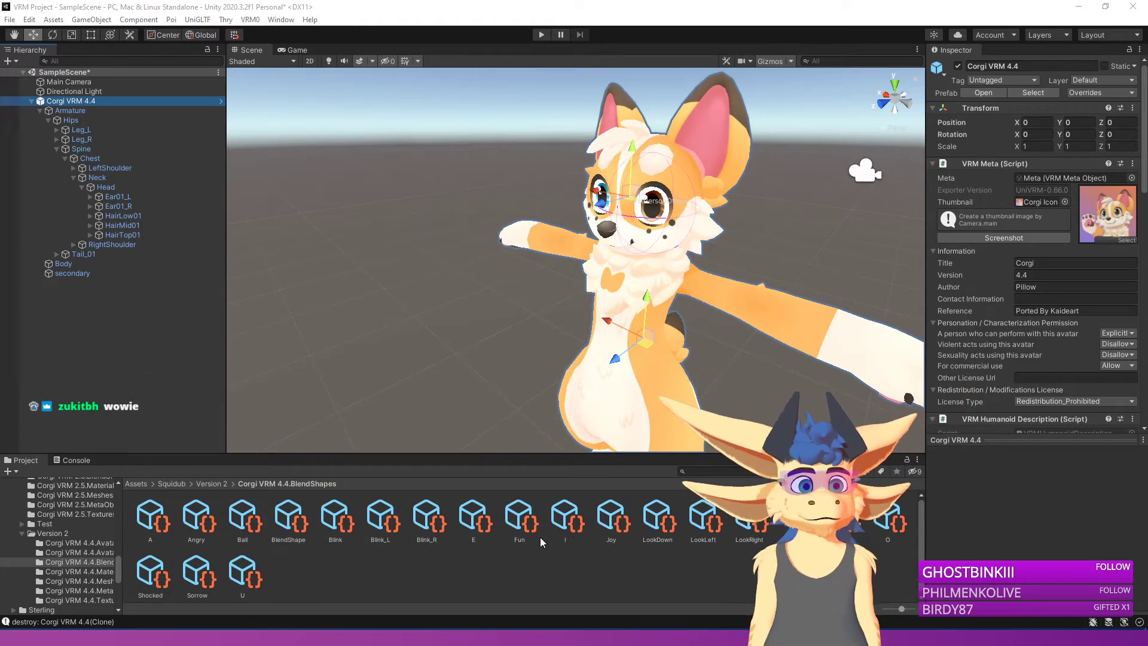
Step: Examine the Corgi avatar's whole body from the front in the Unity scene
{"action": "key", "text": "s"}
{"action": "right_click_drag", "start_coordinate": [583, 352], "coordinate": [688, 333]}
{"action": "key", "text": "w"}
{"action": "key", "text": "e"}
{"action": "key", "text": "d"}
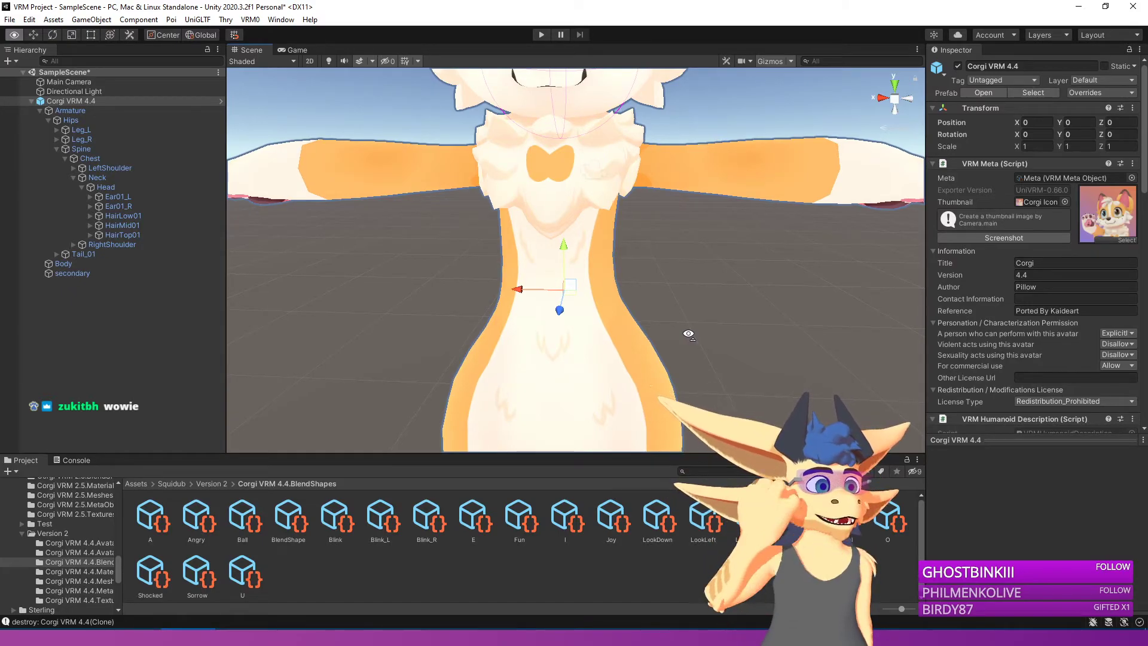
{"action": "right_click_drag", "start_coordinate": [688, 334], "coordinate": [680, 331]}
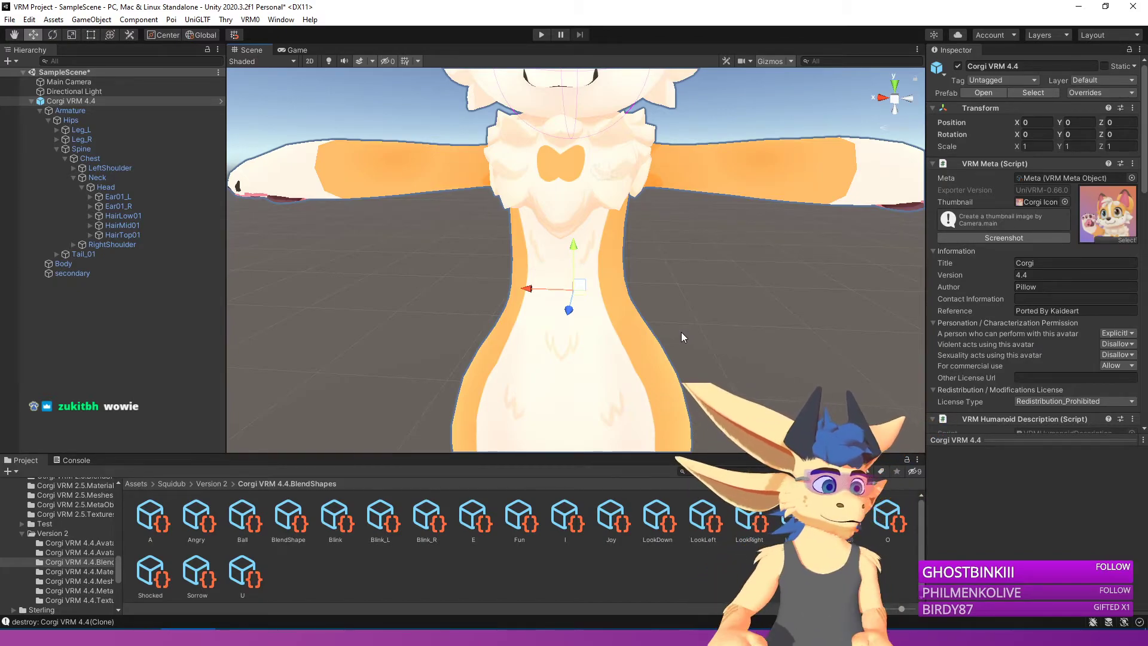
{"action": "left_click", "coordinate": [353, 637]}
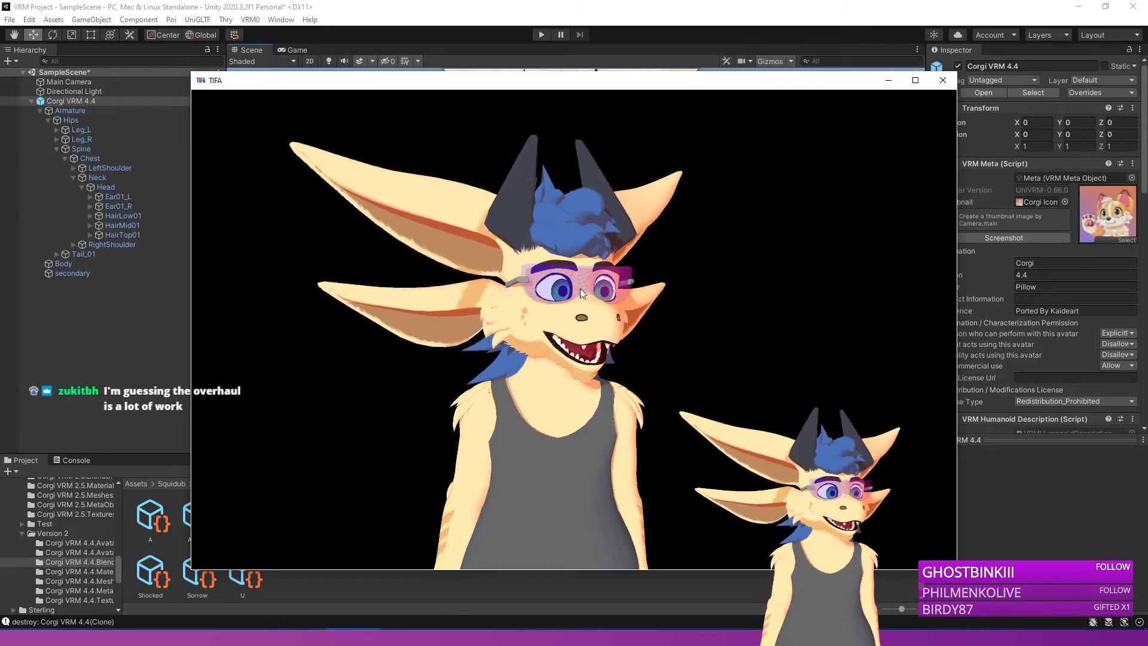
{"action": "left_click", "coordinate": [733, 588]}
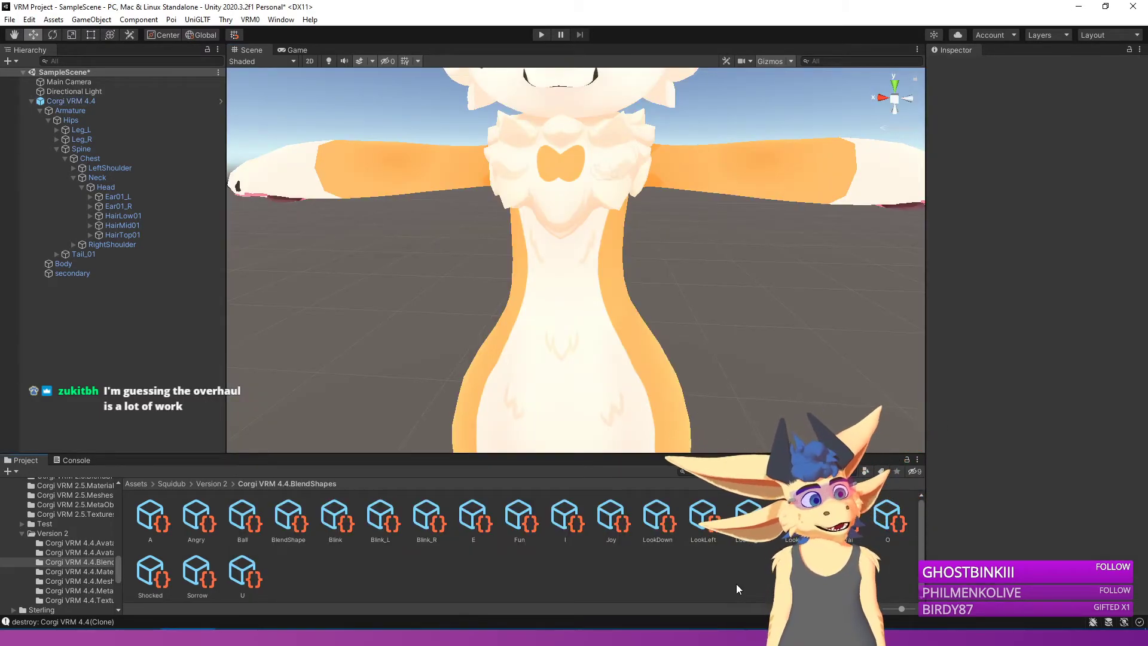
{"action": "scroll", "coordinate": [622, 383], "scroll_direction": "down", "scroll_amount": 14}
{"action": "scroll", "coordinate": [617, 364], "scroll_direction": "up", "scroll_amount": 3}
{"action": "mouse_move", "coordinate": [618, 364]}
{"action": "right_mouse_down"}
{"action": "mouse_move", "coordinate": [596, 349]}
{"action": "mouse_move", "coordinate": [583, 361]}
{"action": "mouse_move", "coordinate": [626, 337]}
{"action": "mouse_move", "coordinate": [604, 358]}
{"action": "mouse_move", "coordinate": [420, 310]}
{"action": "mouse_move", "coordinate": [356, 373]}
{"action": "mouse_move", "coordinate": [292, 370]}
{"action": "mouse_move", "coordinate": [185, 389]}
{"action": "mouse_move", "coordinate": [113, 377]}
{"action": "mouse_move", "coordinate": [330, 405]}
{"action": "mouse_move", "coordinate": [620, 396]}
{"action": "mouse_move", "coordinate": [652, 363]}
{"action": "mouse_move", "coordinate": [623, 343]}
{"action": "mouse_move", "coordinate": [622, 352]}
{"action": "right_mouse_up"}
{"action": "key", "text": "w"}
{"action": "key", "text": "d"}
{"action": "key", "text": "a"}
{"action": "key", "text": "d"}
{"action": "key", "text": "d"}
{"action": "key", "text": "d"}
{"action": "key", "text": "a"}
{"action": "key", "text": "w"}
{"action": "key", "text": "e"}
{"action": "key", "text": "s"}
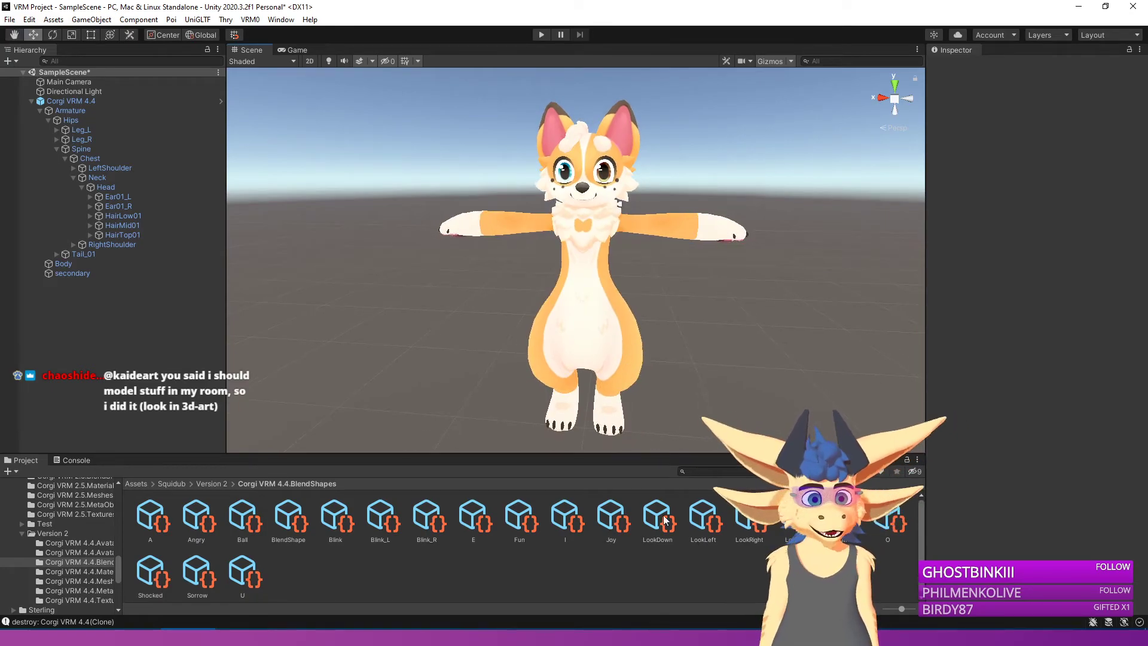
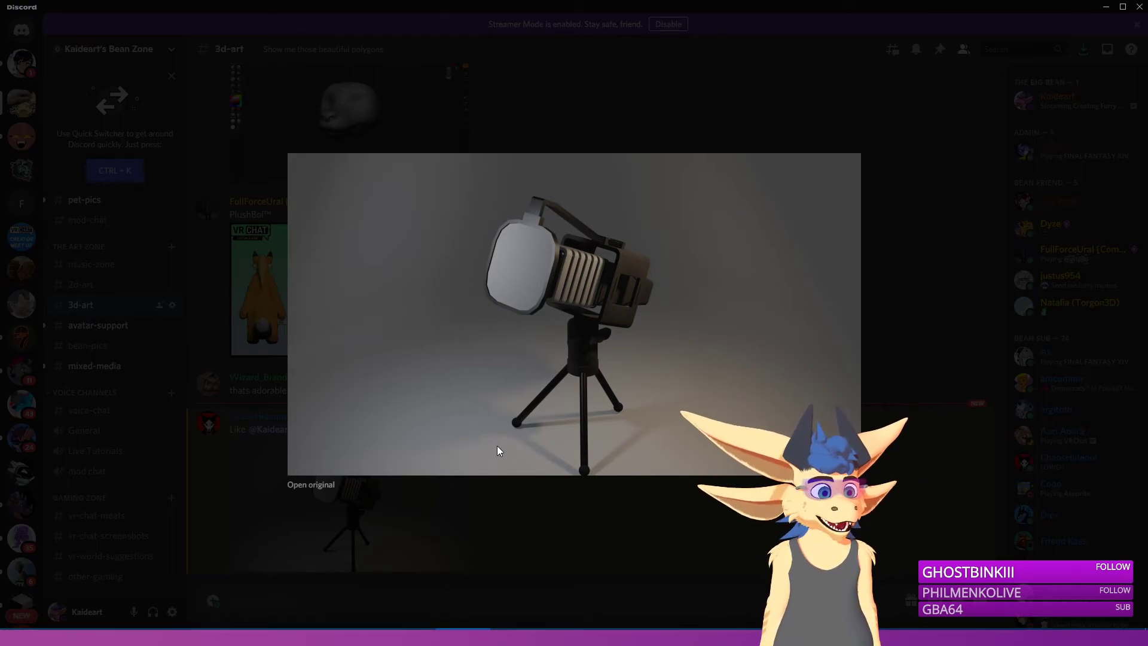
Step: Leave Discord, switch to TIFA and restart it for loading a different avatar
{"action": "left_click", "coordinate": [1106, 7]}
{"action": "left_click", "coordinate": [109, 634]}
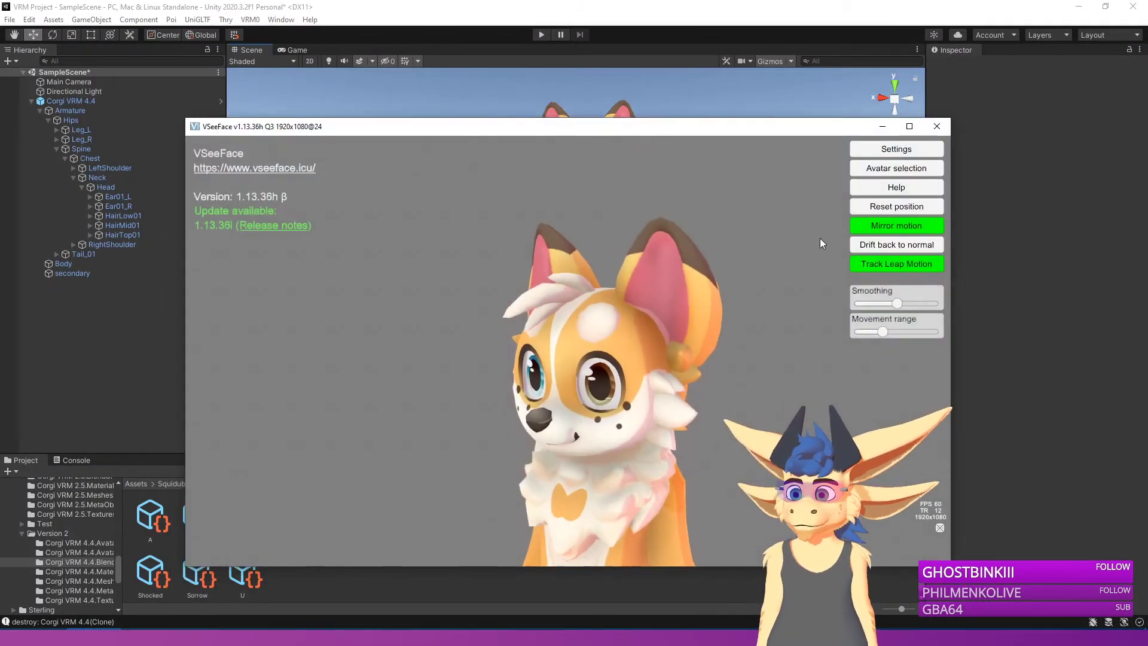
{"action": "left_click", "coordinate": [352, 636]}
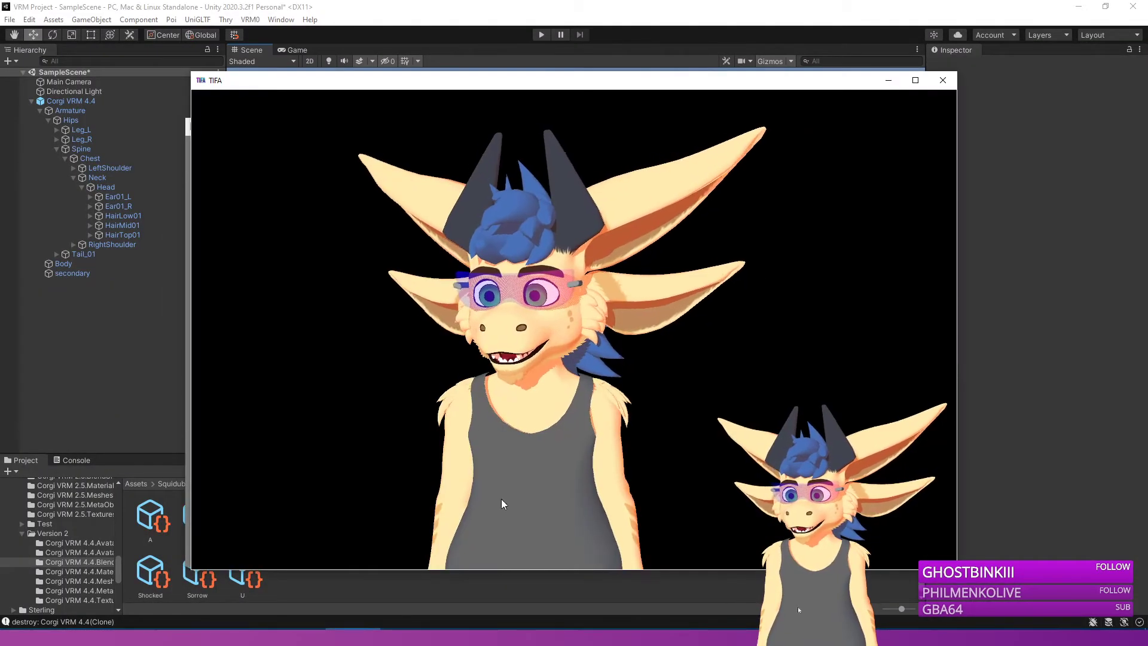
{"action": "left_click", "coordinate": [888, 81]}
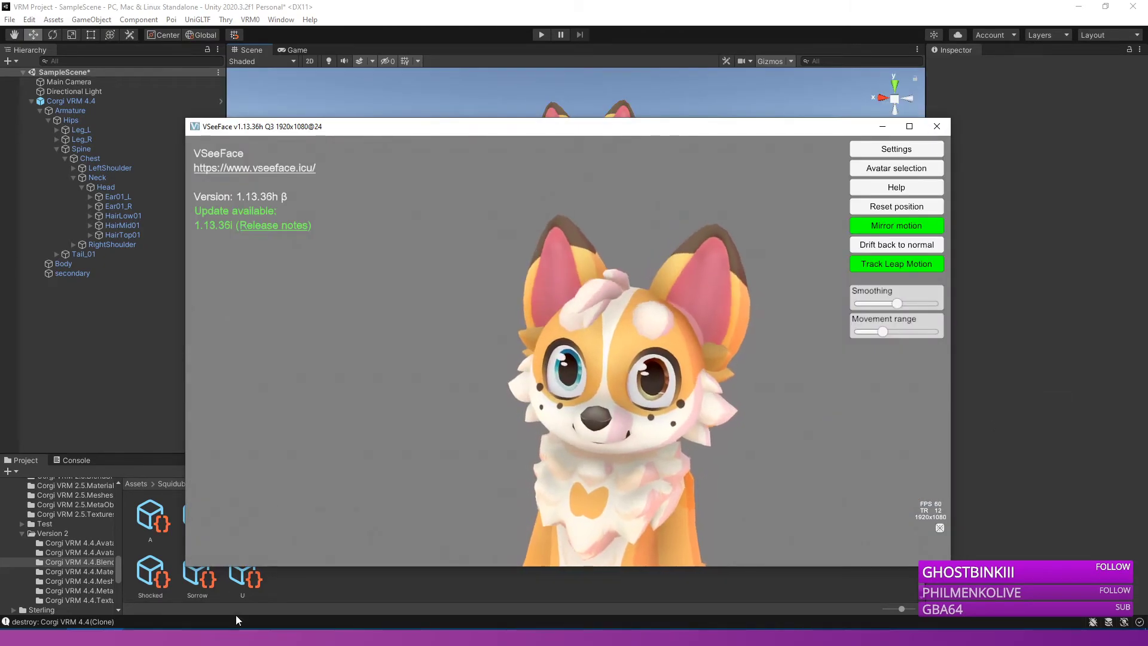
{"action": "left_click", "coordinate": [394, 635]}
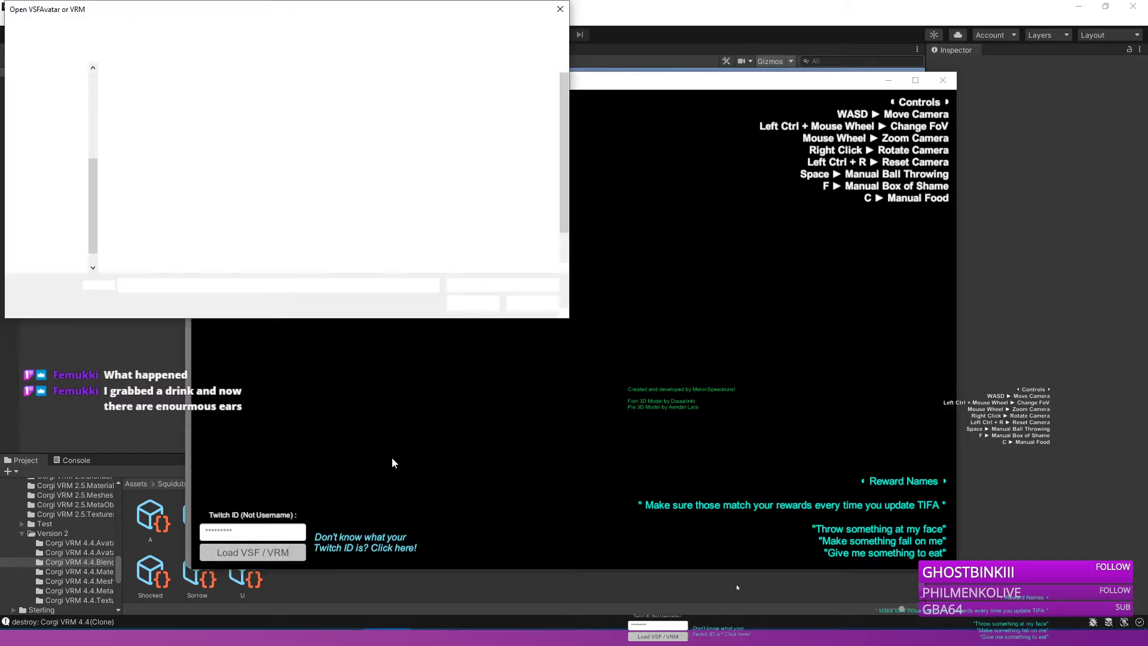
Step: Load Corgi VRM 4.4.vrm from the Squidub folder into TIFA
{"action": "scroll", "coordinate": [349, 187], "scroll_direction": "down", "scroll_amount": 1}
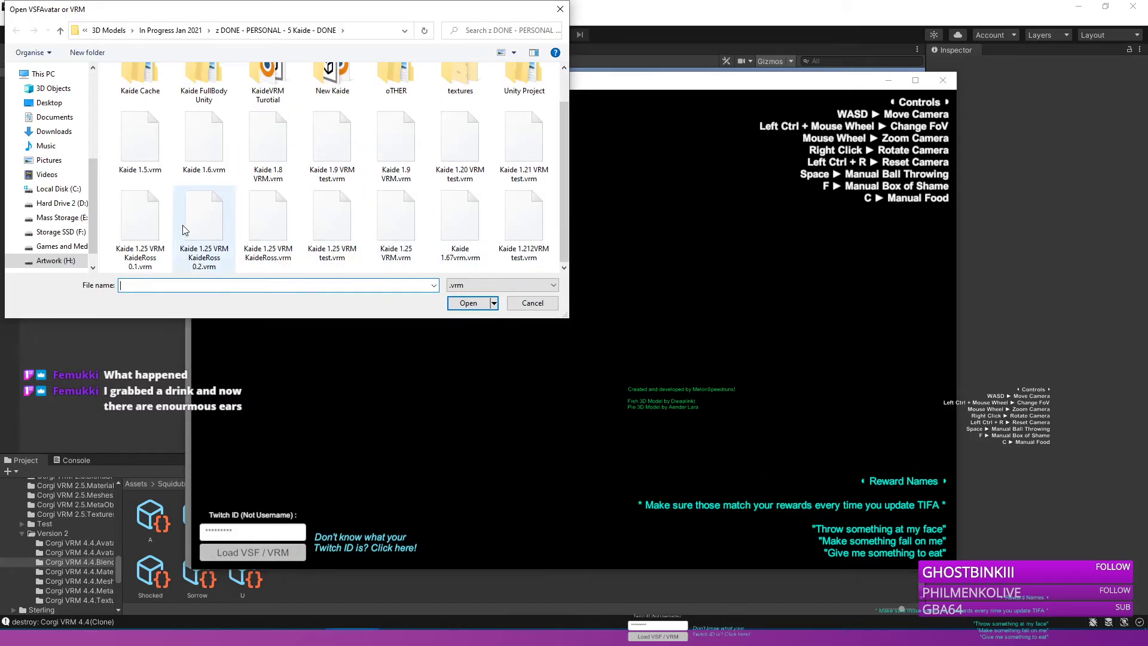
{"action": "scroll", "coordinate": [72, 173], "scroll_direction": "up", "scroll_amount": 3}
{"action": "left_click", "coordinate": [54, 157]}
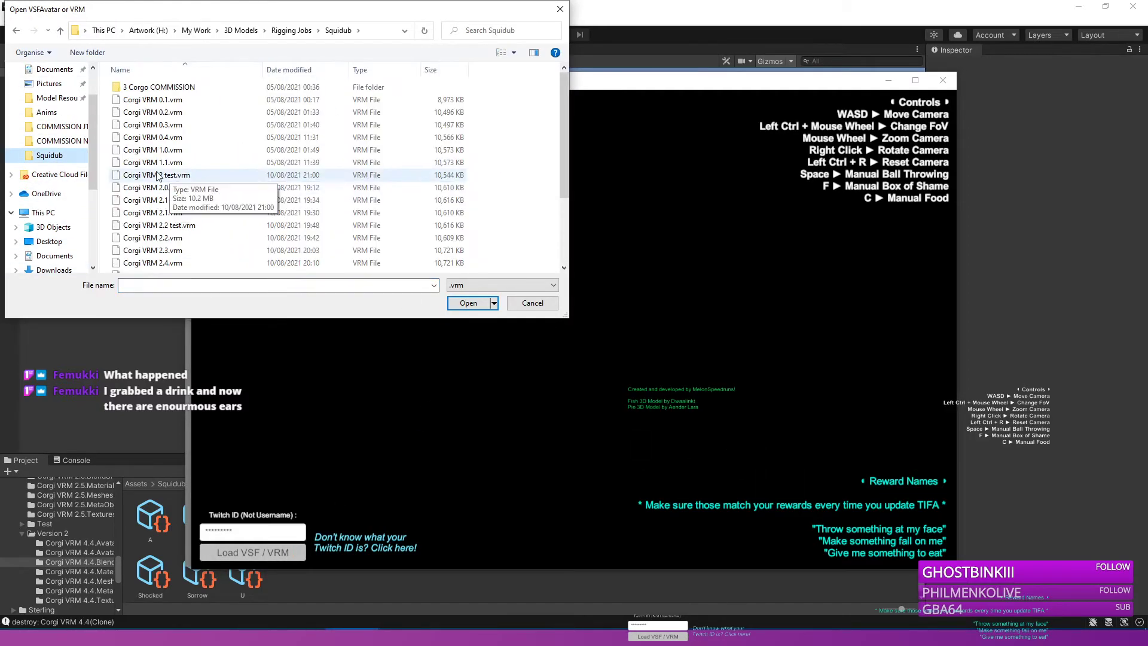
{"action": "scroll", "coordinate": [221, 209], "scroll_direction": "down", "scroll_amount": 5}
{"action": "left_click", "coordinate": [161, 265]}
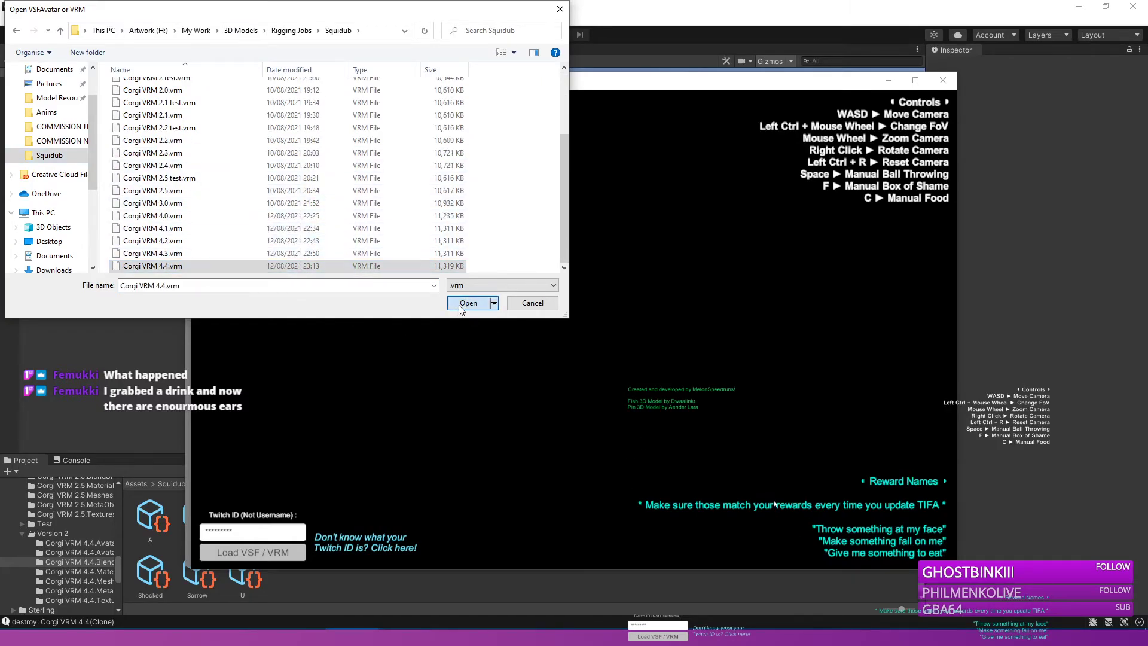
{"action": "left_click", "coordinate": [468, 303]}
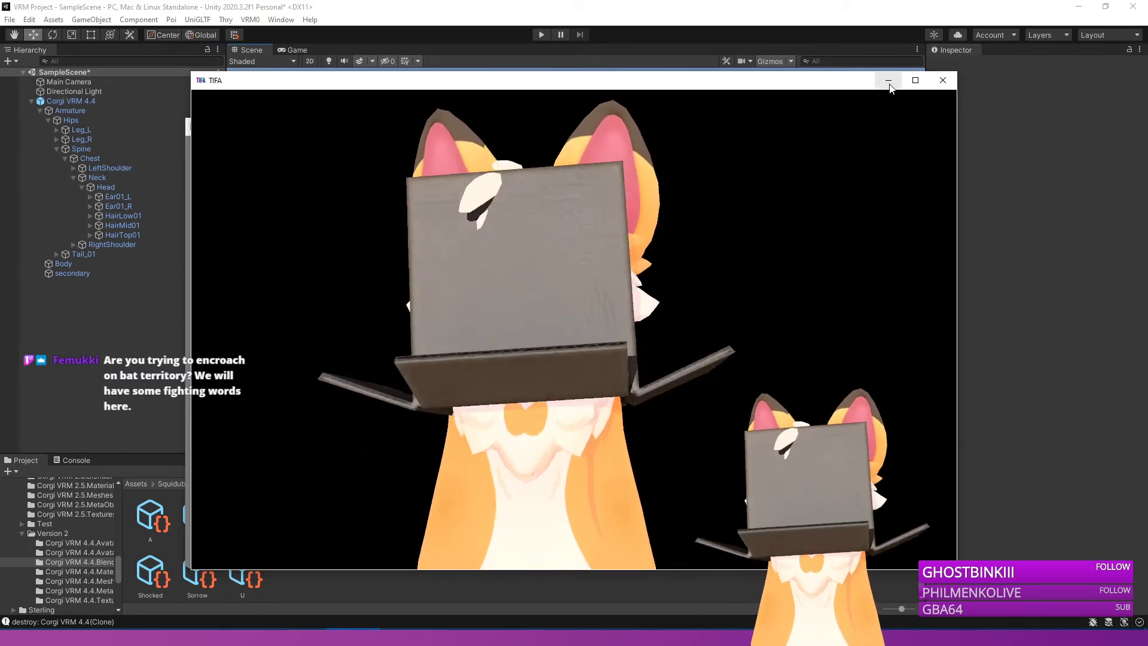
Step: Switch back to Unity and enlarge the Head bone's spring bone collider radius to 0.503
{"action": "left_click", "coordinate": [888, 79]}
{"action": "left_click", "coordinate": [330, 593]}
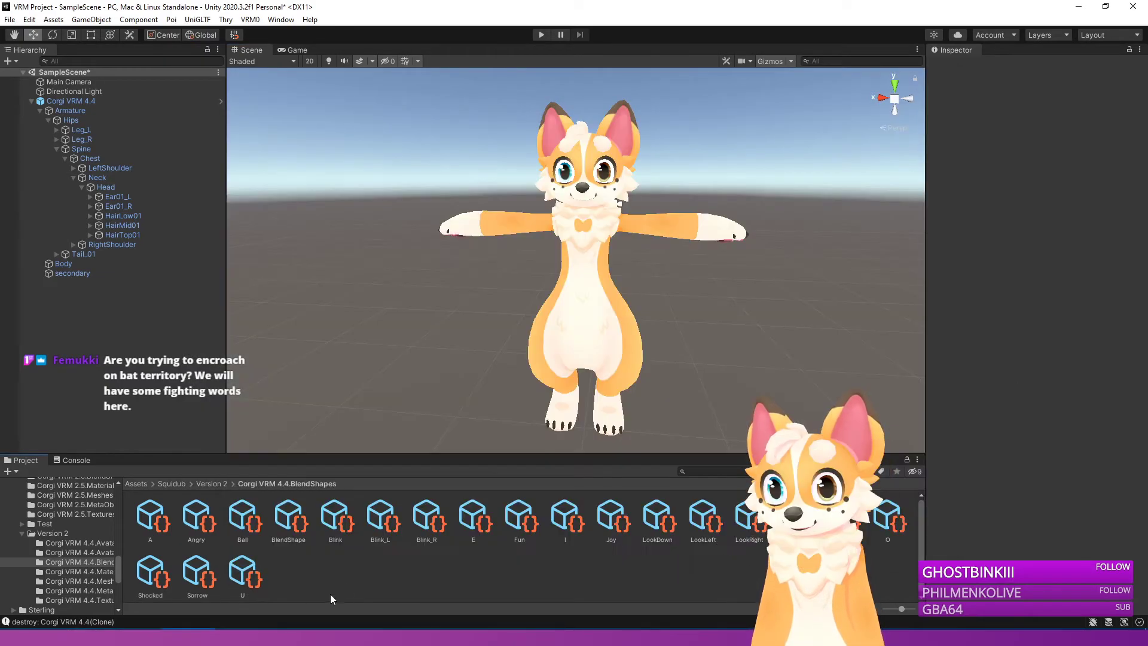
{"action": "left_click", "coordinate": [104, 187]}
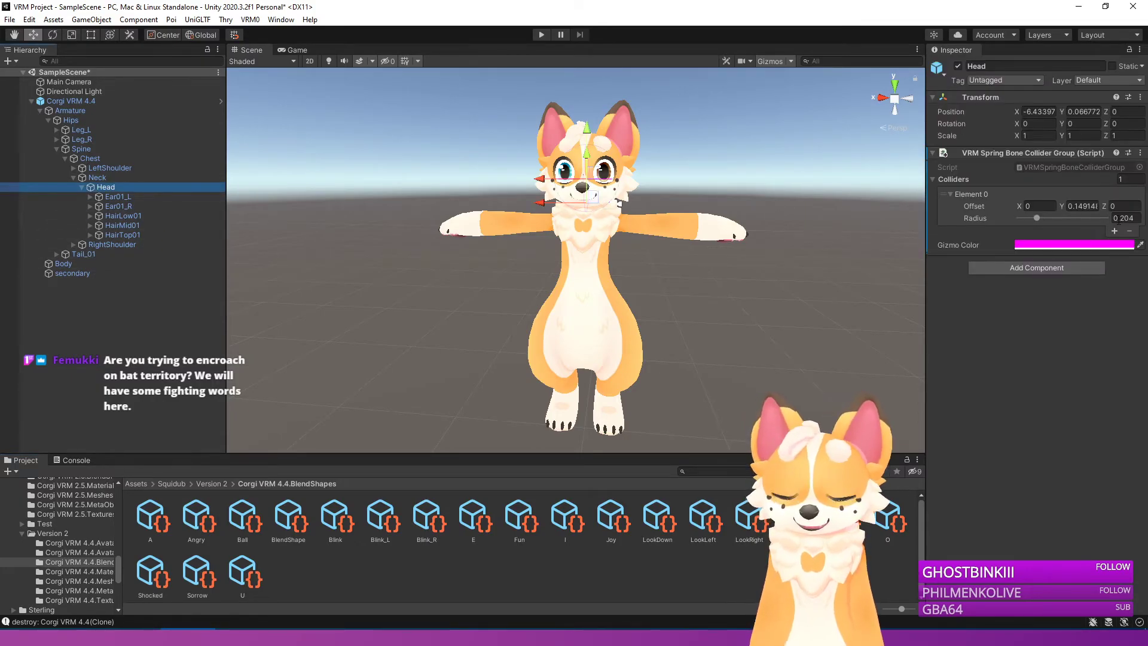
{"action": "left_click_drag", "start_coordinate": [1035, 220], "coordinate": [1062, 222]}
{"action": "key", "text": "w"}
{"action": "right_click_drag", "start_coordinate": [732, 244], "coordinate": [682, 235]}
{"action": "key", "text": "d"}
{"action": "key", "text": "a"}
{"action": "key", "text": "s"}
{"action": "key", "text": "d"}
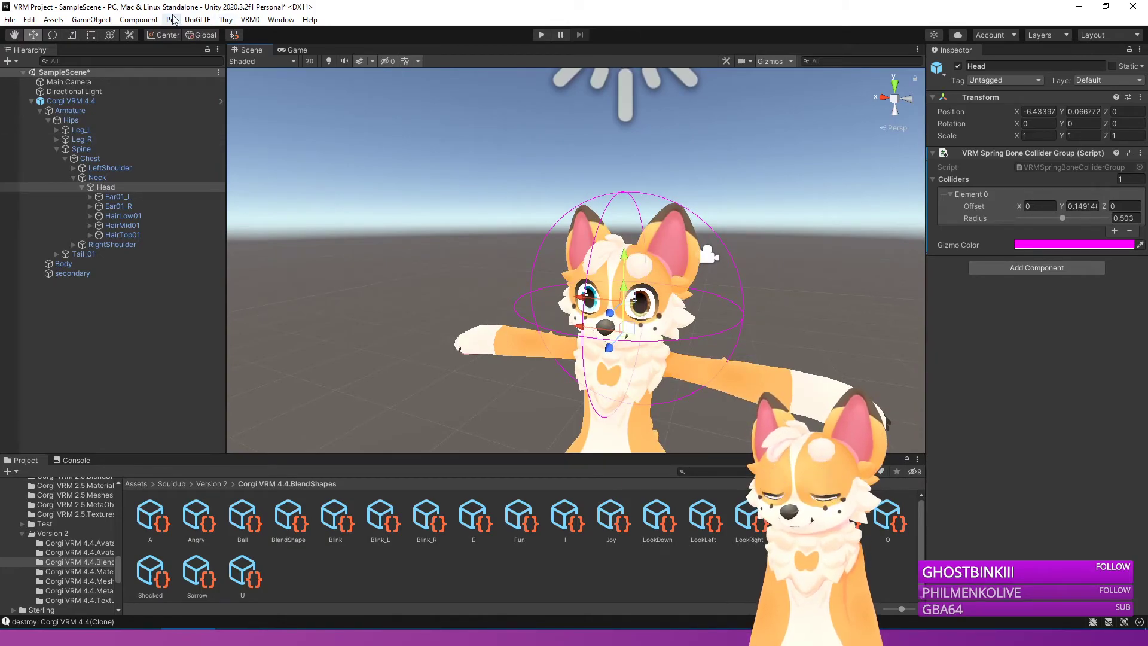
{"action": "left_click", "coordinate": [250, 19]}
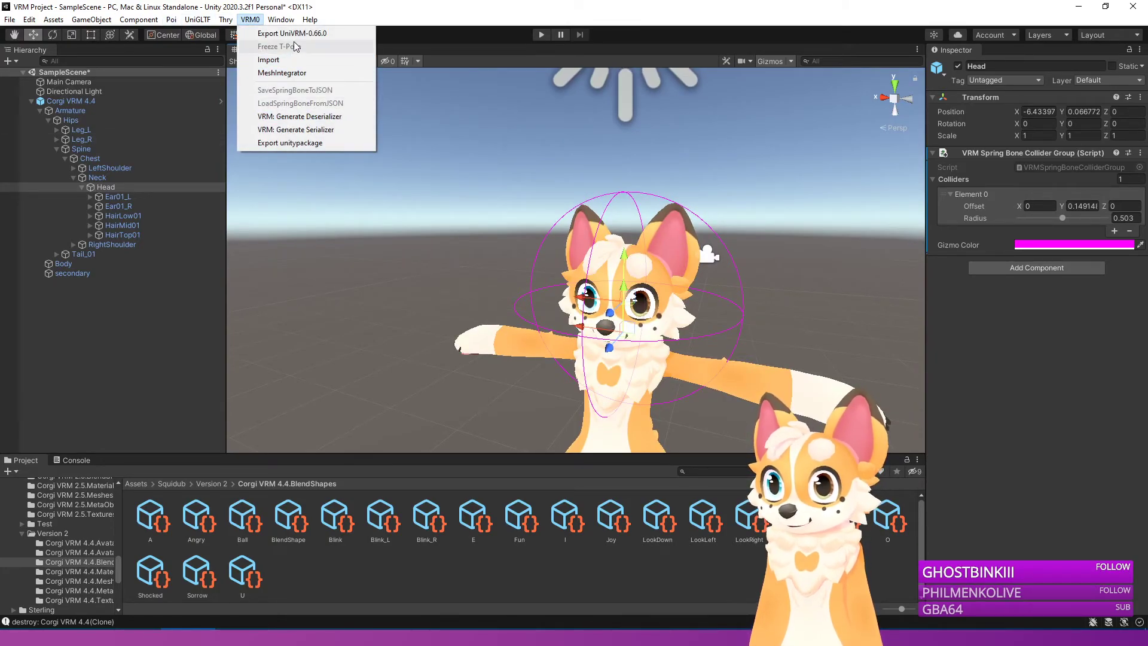
{"action": "left_click", "coordinate": [295, 34]}
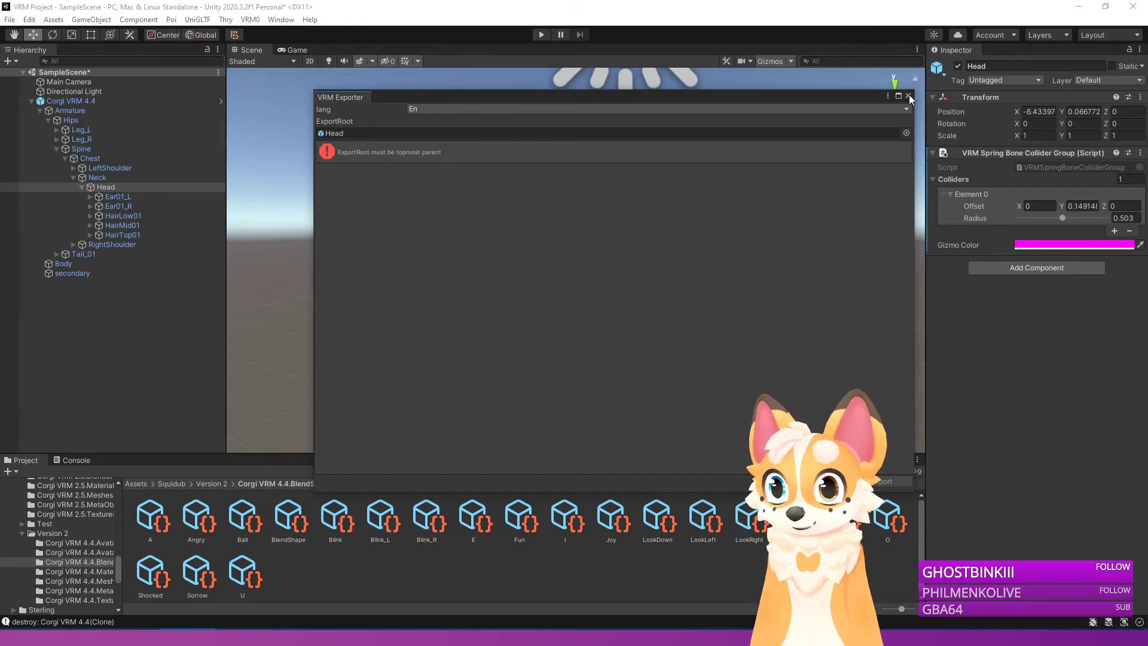
{"action": "left_click", "coordinate": [908, 96]}
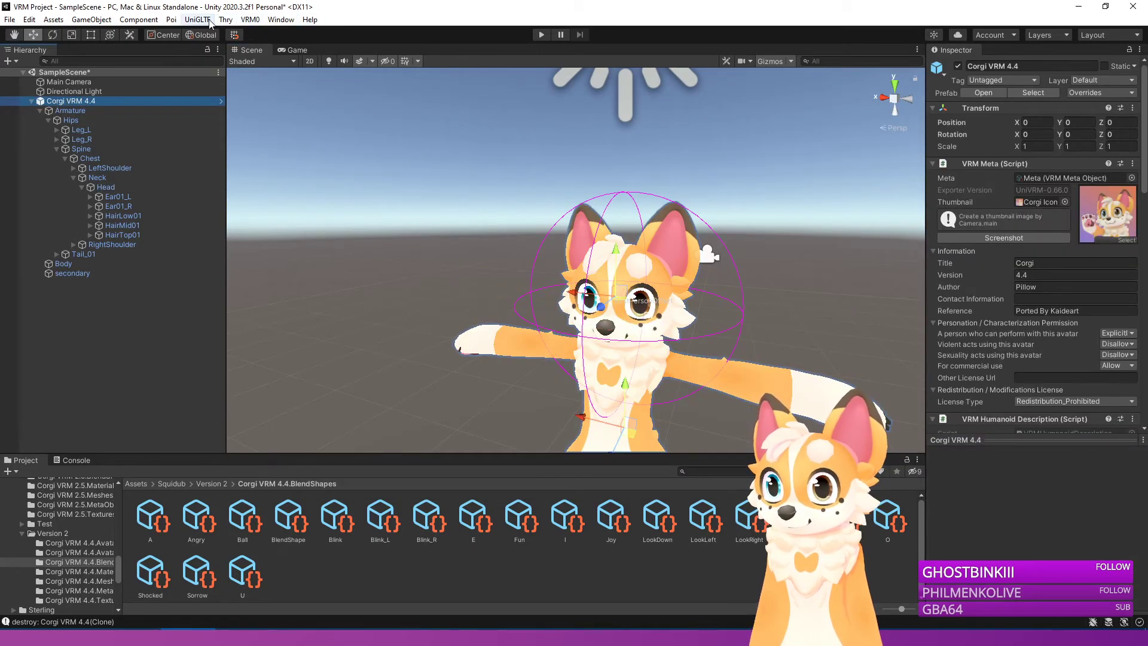
Step: Export the Corgi VRM 4.4 root object with UniVRM as Corgi VRM 4.4 test.vrm in the Squidub folder
{"action": "left_click", "coordinate": [248, 20]}
{"action": "left_click", "coordinate": [292, 34]}
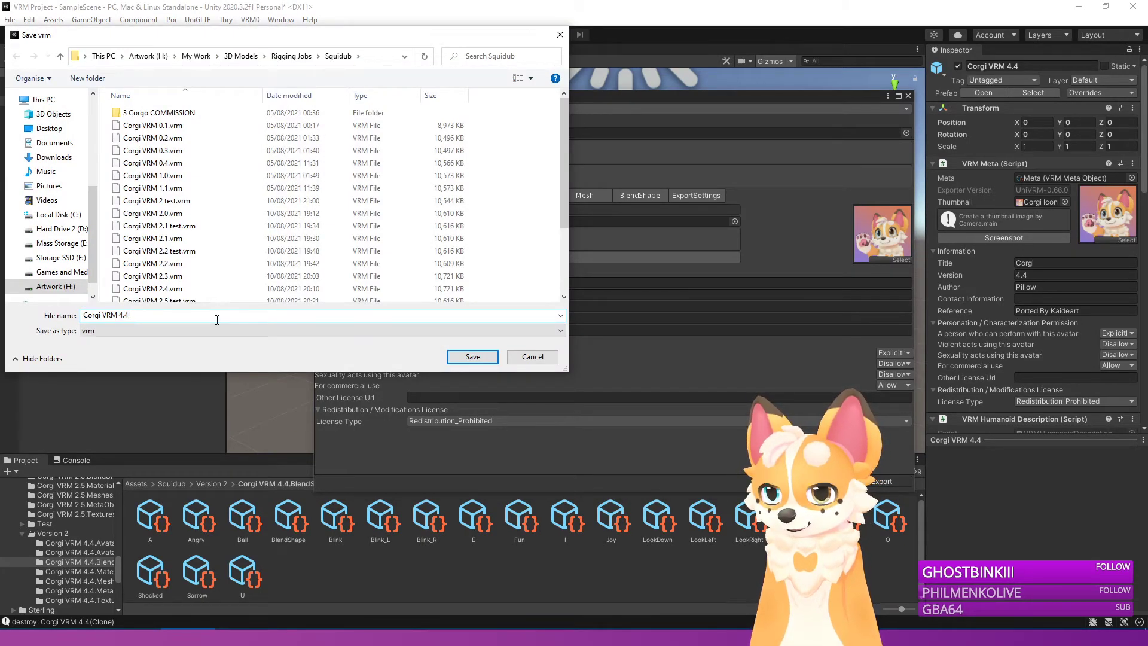
{"action": "left_click", "coordinate": [475, 357]}
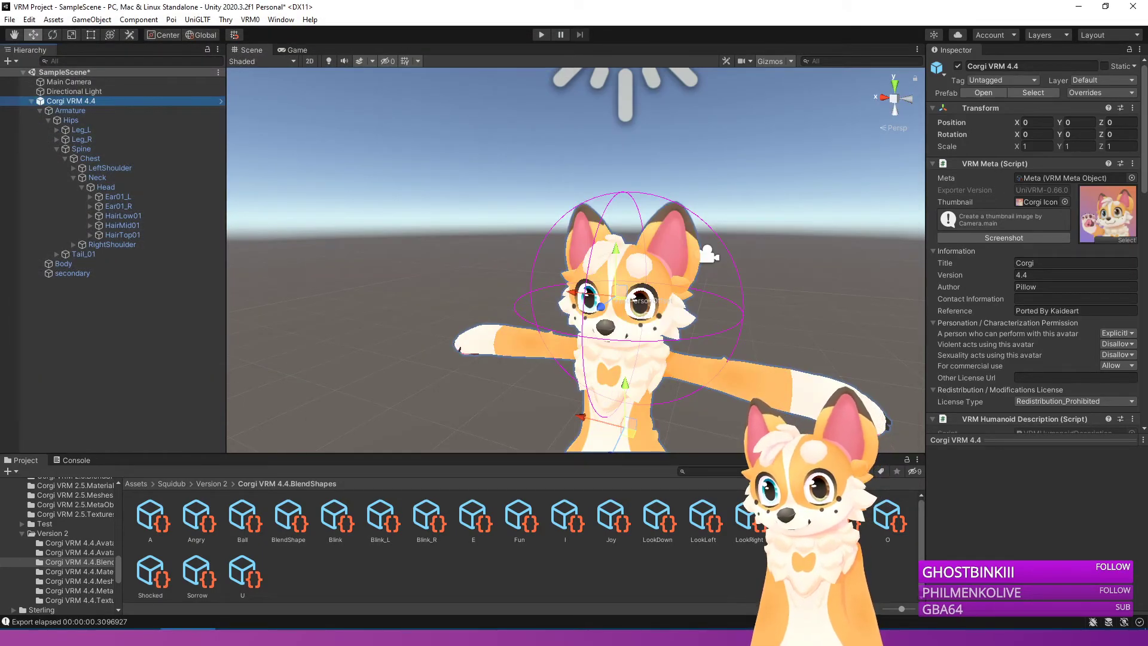
Step: Switch to TIFA, restart it and load Corgi VRM 4.4 test.vrm from the Squidub folder
{"action": "left_click", "coordinate": [359, 637]}
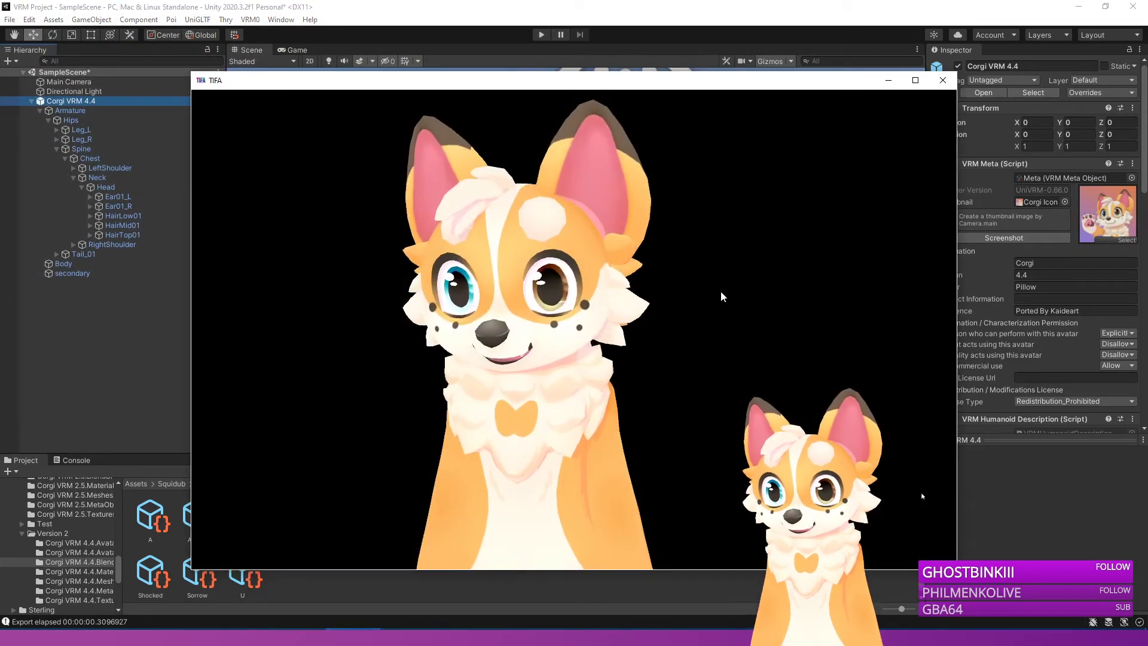
{"action": "left_click", "coordinate": [940, 79]}
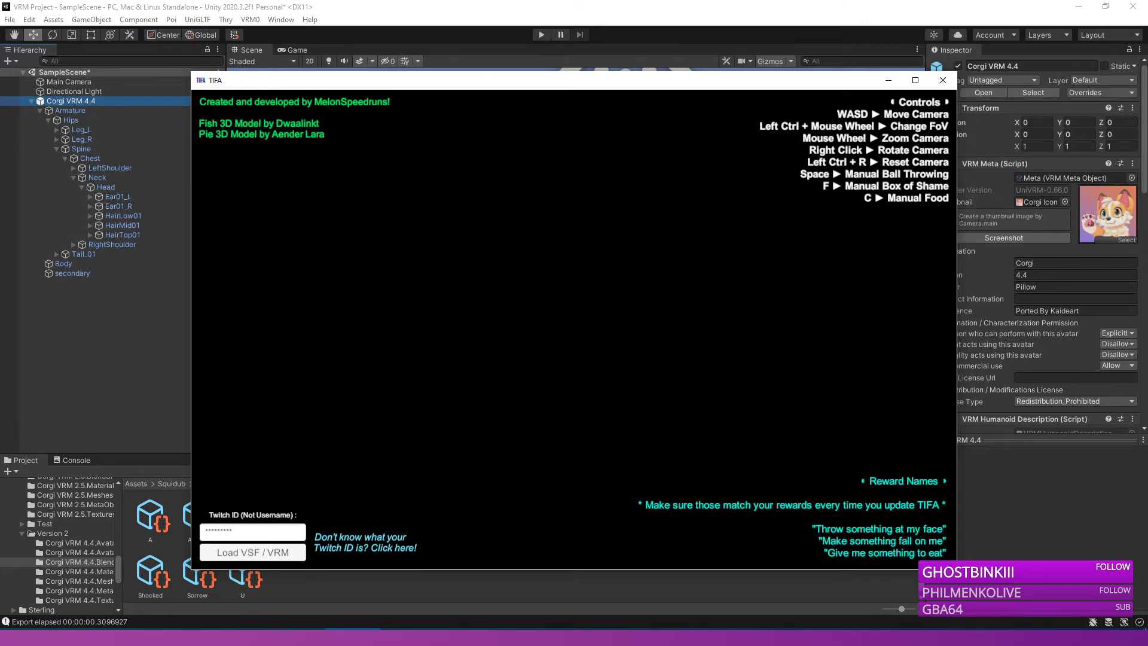
{"action": "left_click", "coordinate": [289, 554]}
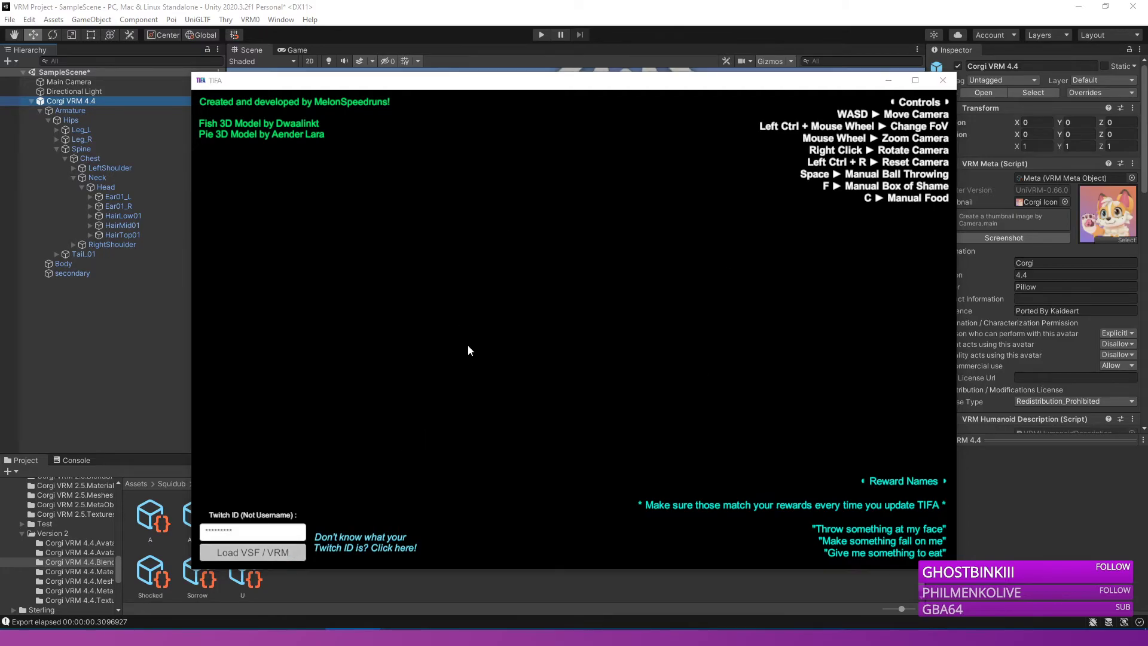
{"action": "scroll", "coordinate": [199, 218], "scroll_direction": "down", "scroll_amount": 5}
{"action": "left_click", "coordinate": [179, 265]}
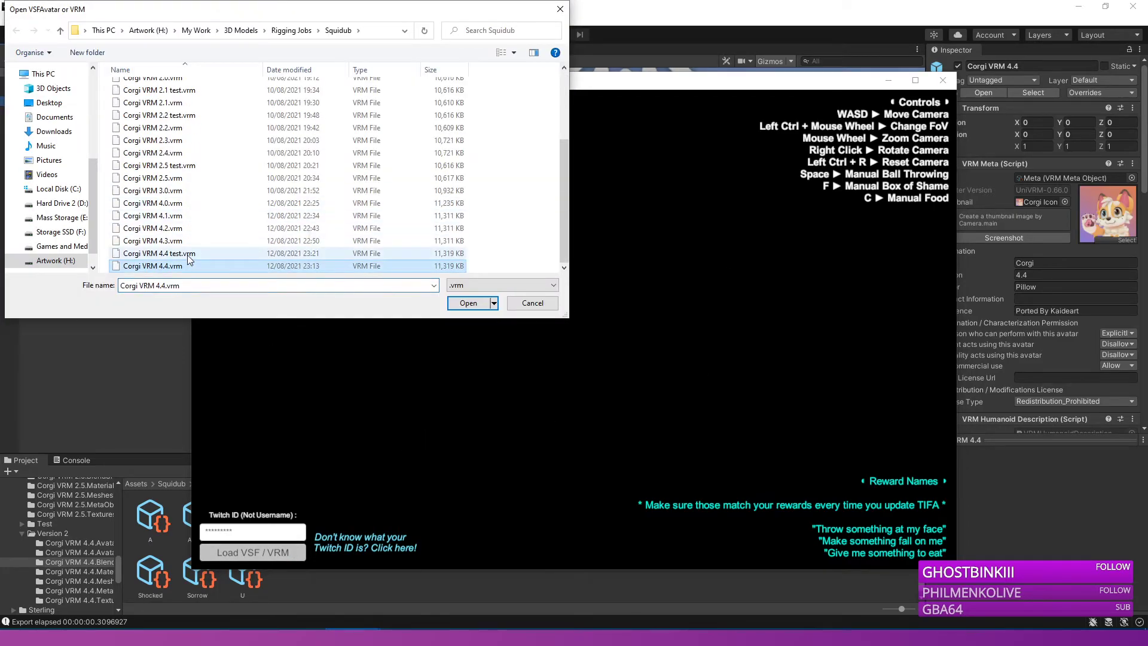
{"action": "left_click", "coordinate": [468, 302]}
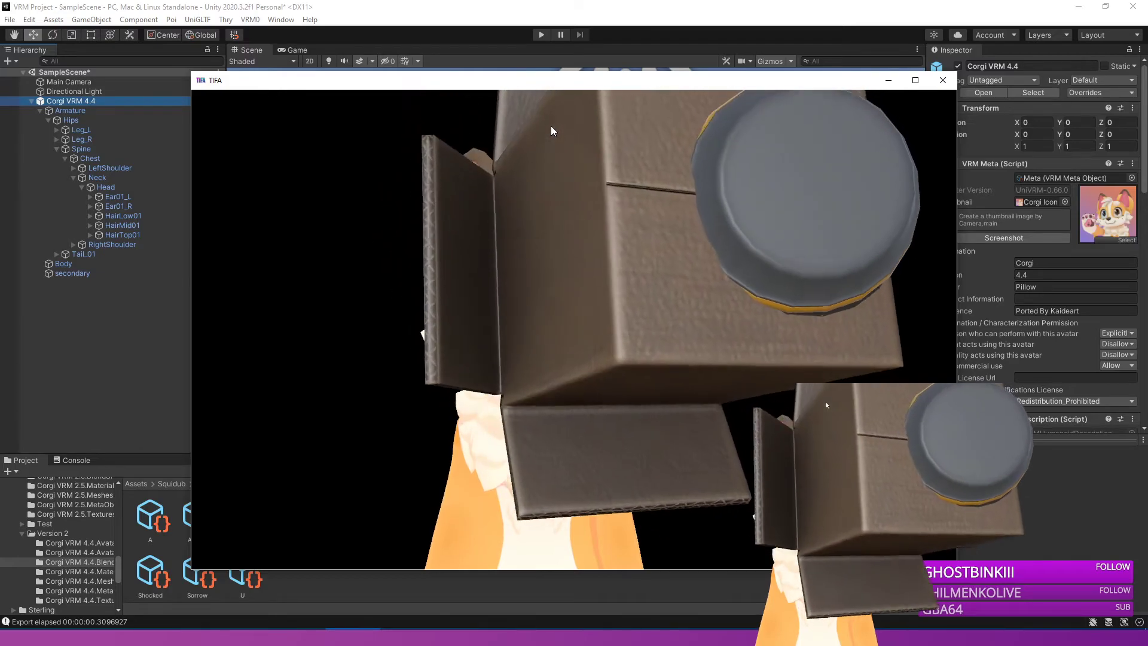
Step: Leave TIFA and reopen the VRM Project from Unity Hub
{"action": "left_click", "coordinate": [888, 80]}
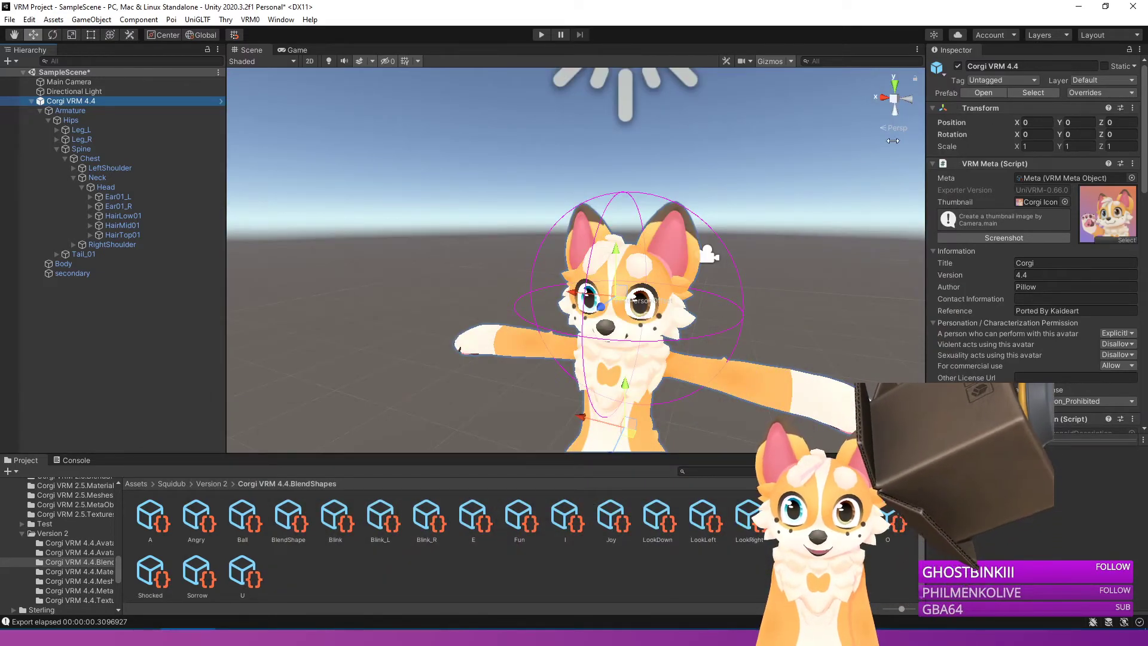
{"action": "scroll", "coordinate": [892, 141], "scroll_direction": "down", "scroll_amount": 3}
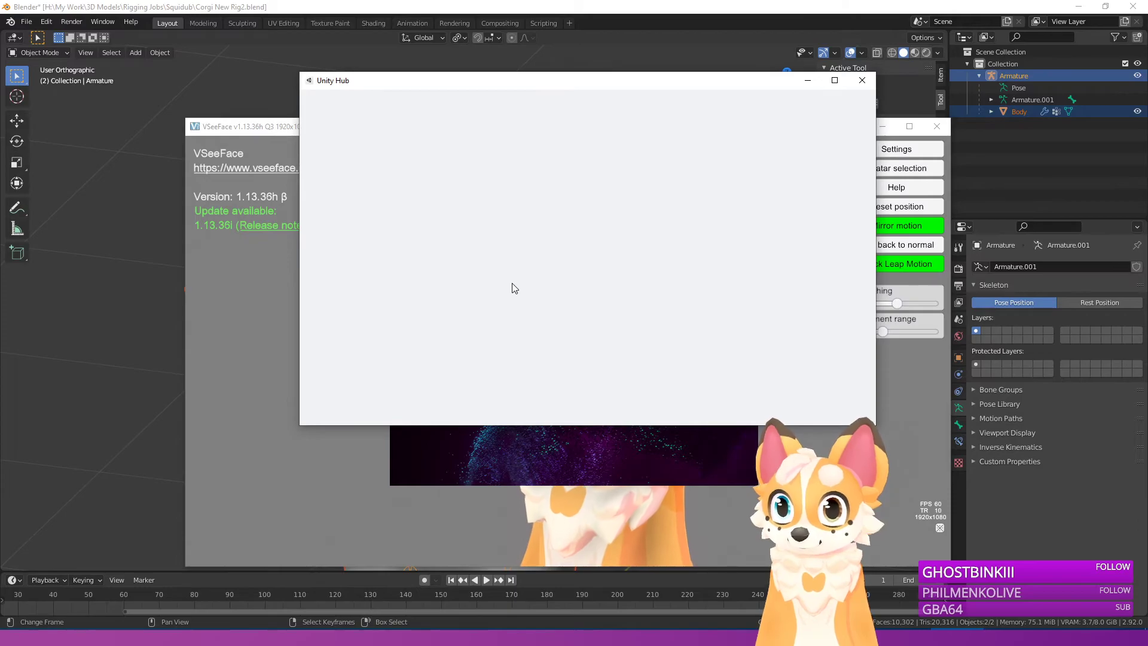
{"action": "left_click", "coordinate": [488, 243]}
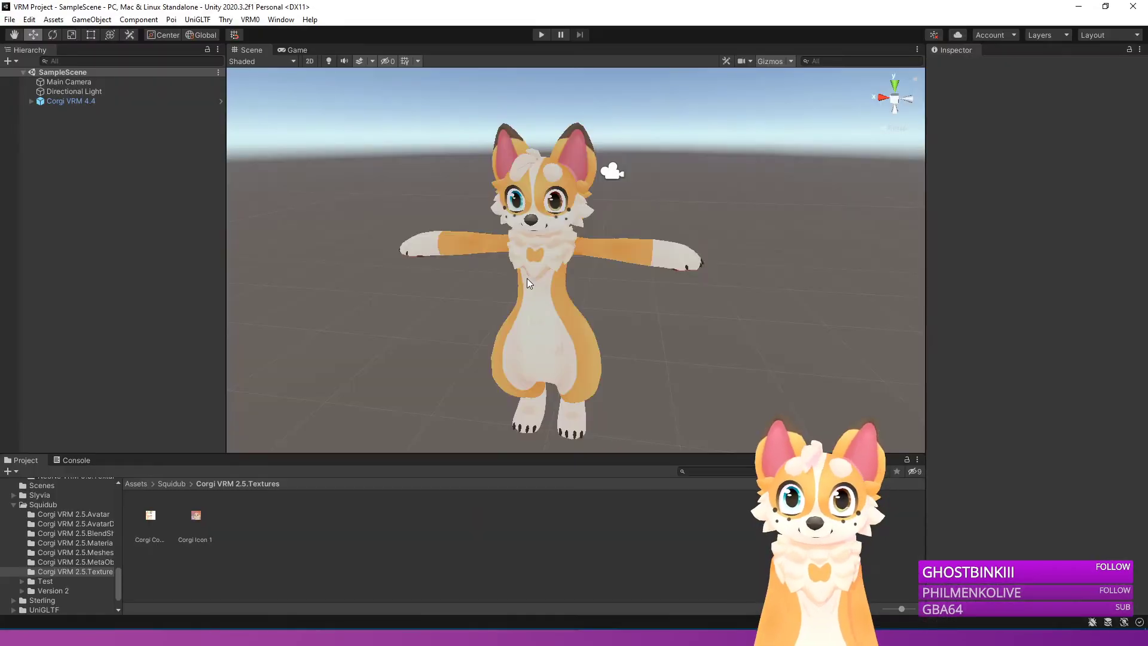
Step: Expand the Corgi VRM 4.4 armature through Hips, Spine, Chest and Neck, and select the Head bone
{"action": "left_click", "coordinate": [548, 310]}
{"action": "left_click_drag", "start_coordinate": [548, 311], "coordinate": [676, 322], "text": "alt"}
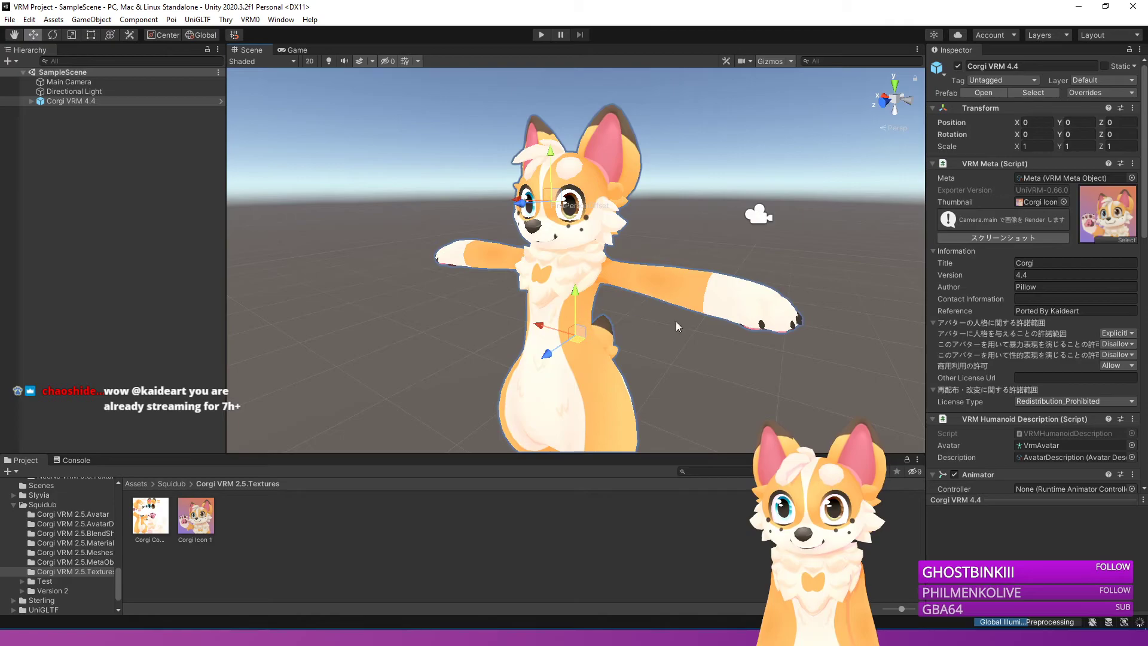
{"action": "left_click", "coordinate": [32, 101]}
{"action": "left_click", "coordinate": [56, 112]}
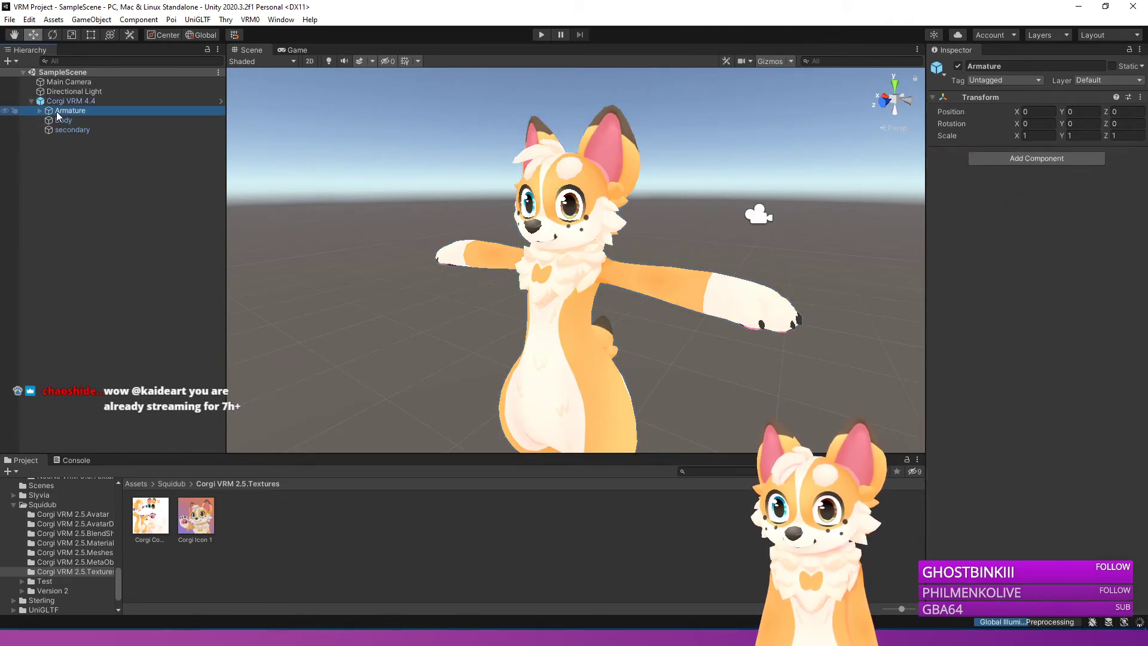
{"action": "left_click", "coordinate": [40, 111]}
{"action": "left_click", "coordinate": [49, 120]}
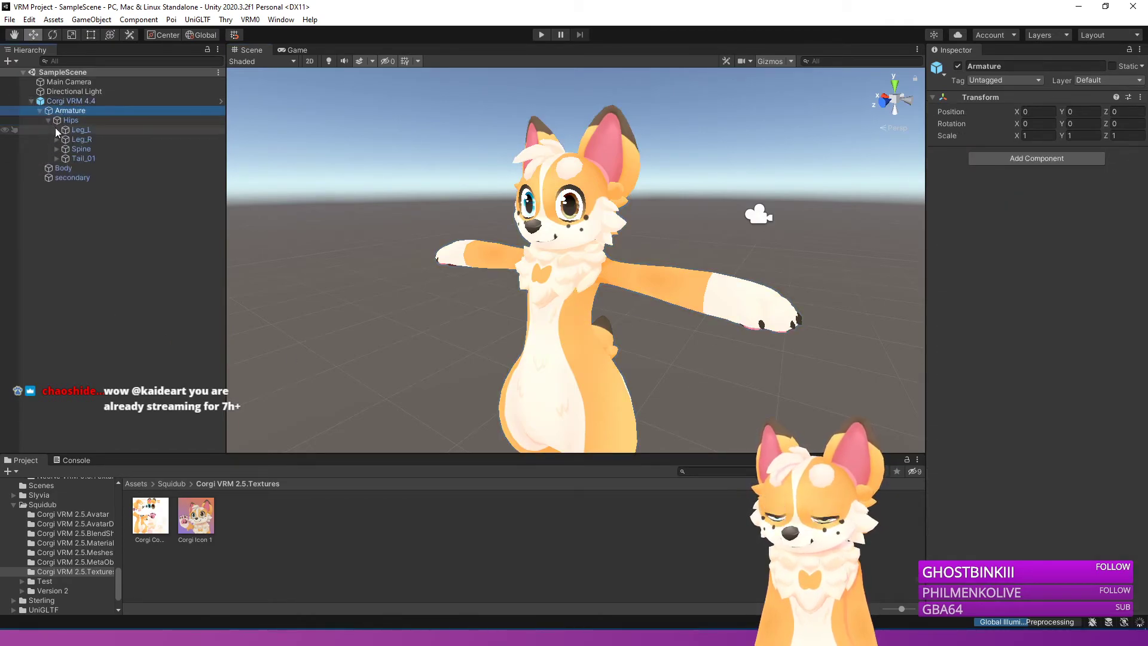
{"action": "left_click", "coordinate": [57, 149]}
{"action": "left_click", "coordinate": [67, 159]}
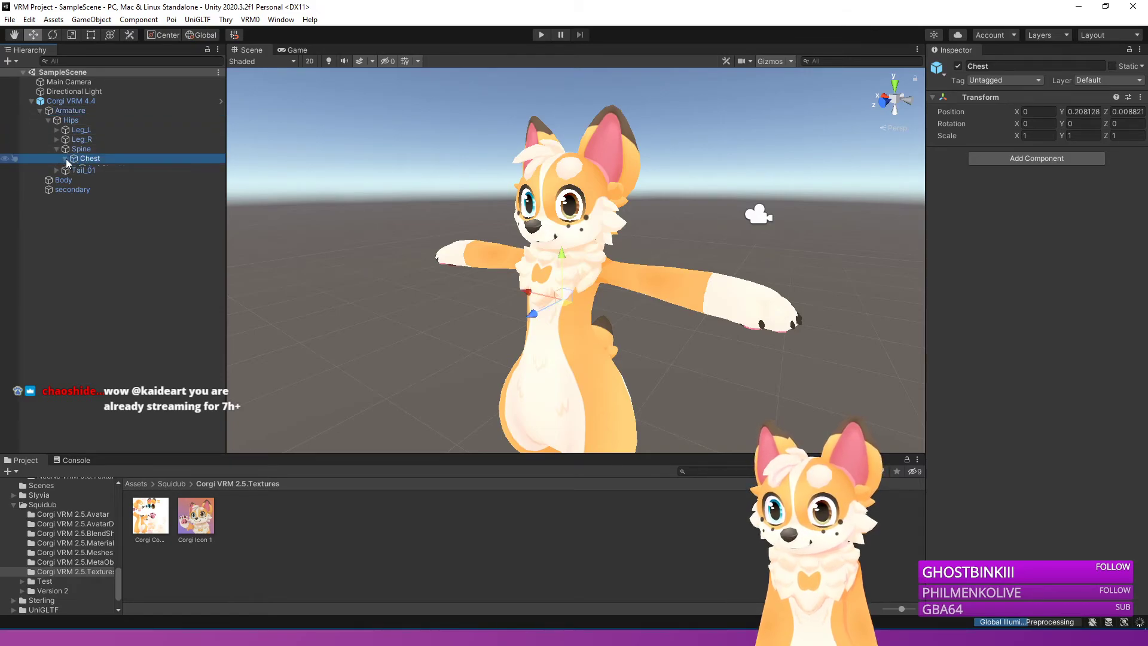
{"action": "left_click", "coordinate": [65, 158]}
{"action": "left_click", "coordinate": [91, 177]}
{"action": "left_click", "coordinate": [73, 177]}
{"action": "left_click", "coordinate": [98, 187]}
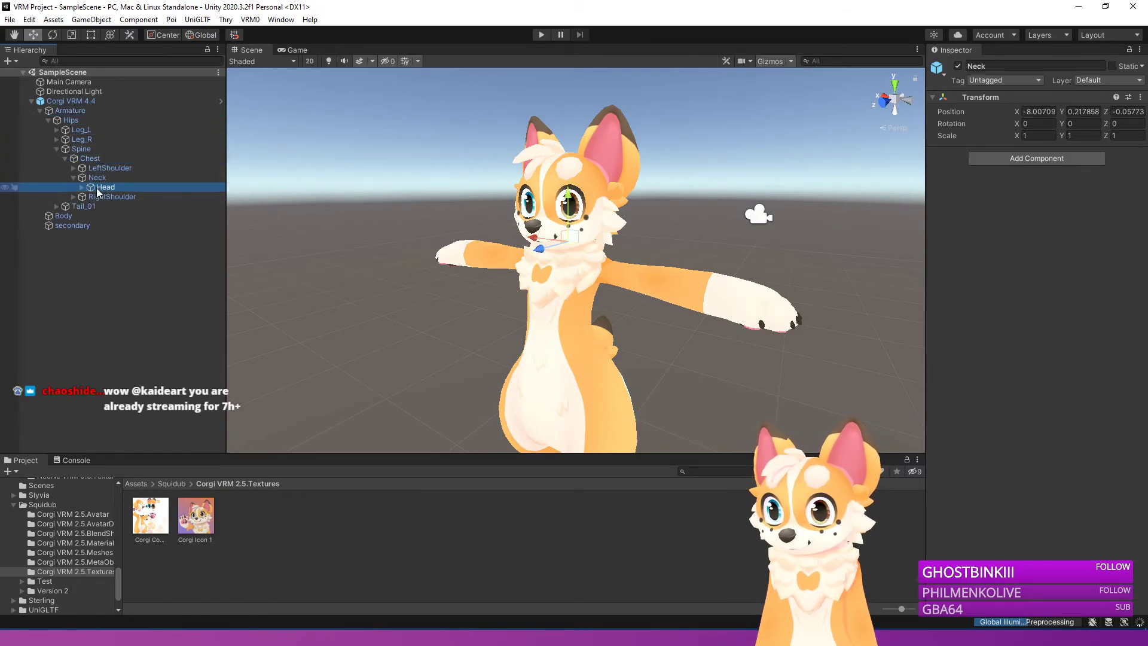
Step: Look up the VRM Spring Bone components that can be added to the Head bone
{"action": "left_click_drag", "start_coordinate": [553, 252], "coordinate": [549, 246], "text": "alt"}
{"action": "scroll", "coordinate": [549, 246], "scroll_direction": "down", "scroll_amount": 4}
{"action": "left_click", "coordinate": [1042, 159]}
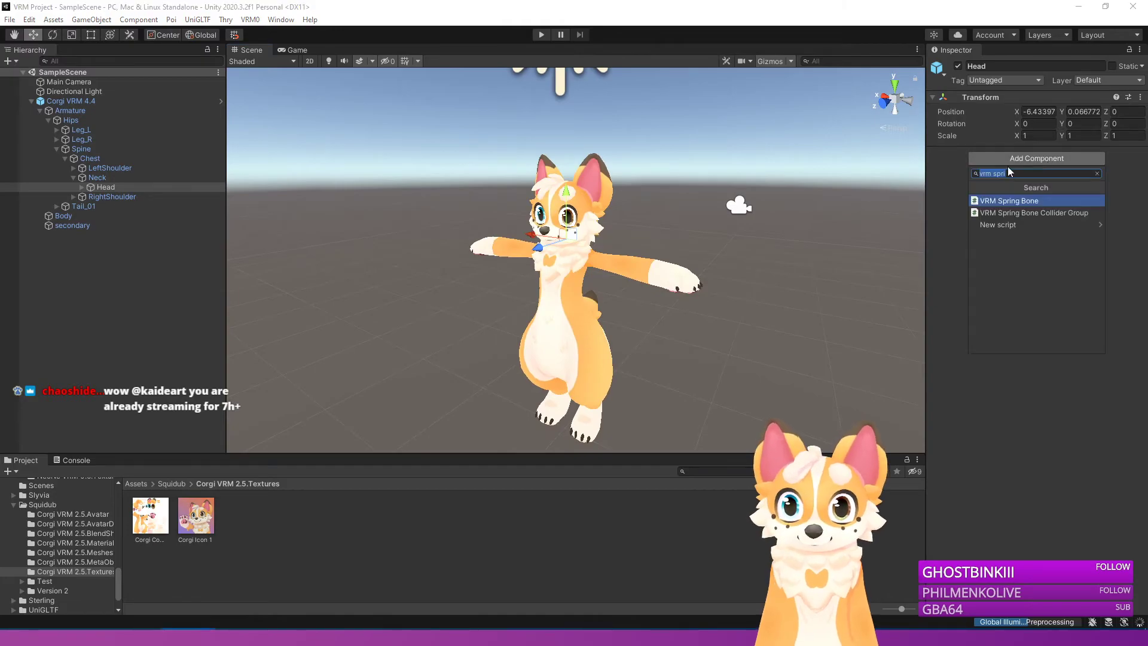
{"action": "right_click_drag", "start_coordinate": [521, 245], "coordinate": [559, 253]}
{"action": "key", "text": "w"}
{"action": "key", "text": "a"}
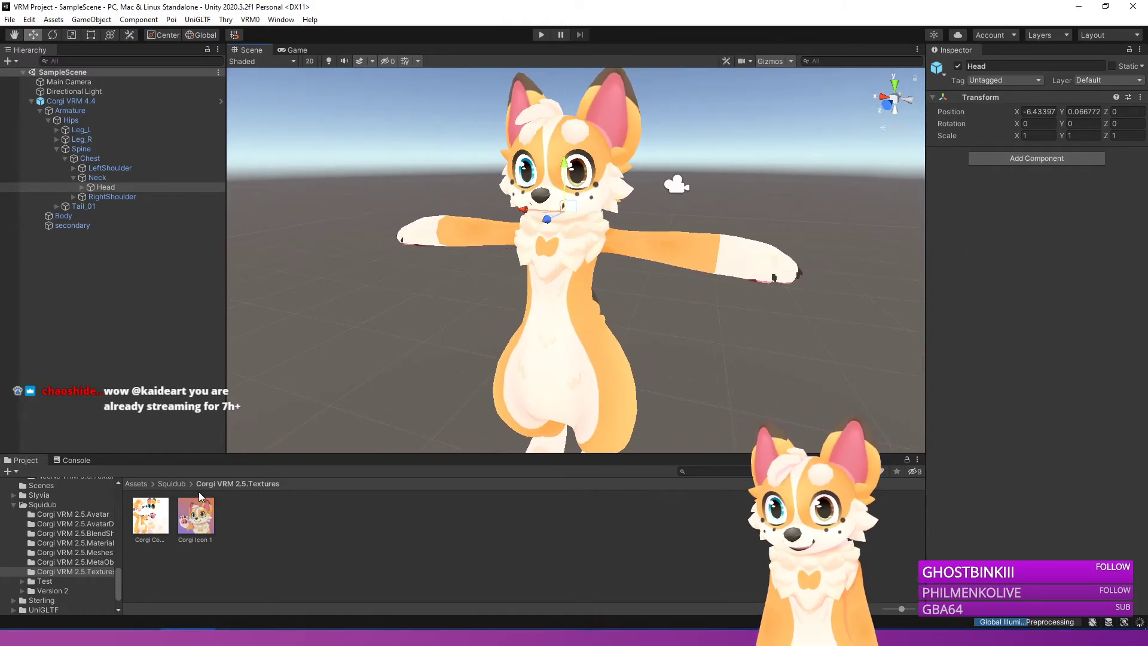
Step: Inspect the Corgi VRM 2.5 prefab in the Squidub folder and the spring bone settings of the secondary object
{"action": "left_click", "coordinate": [170, 484]}
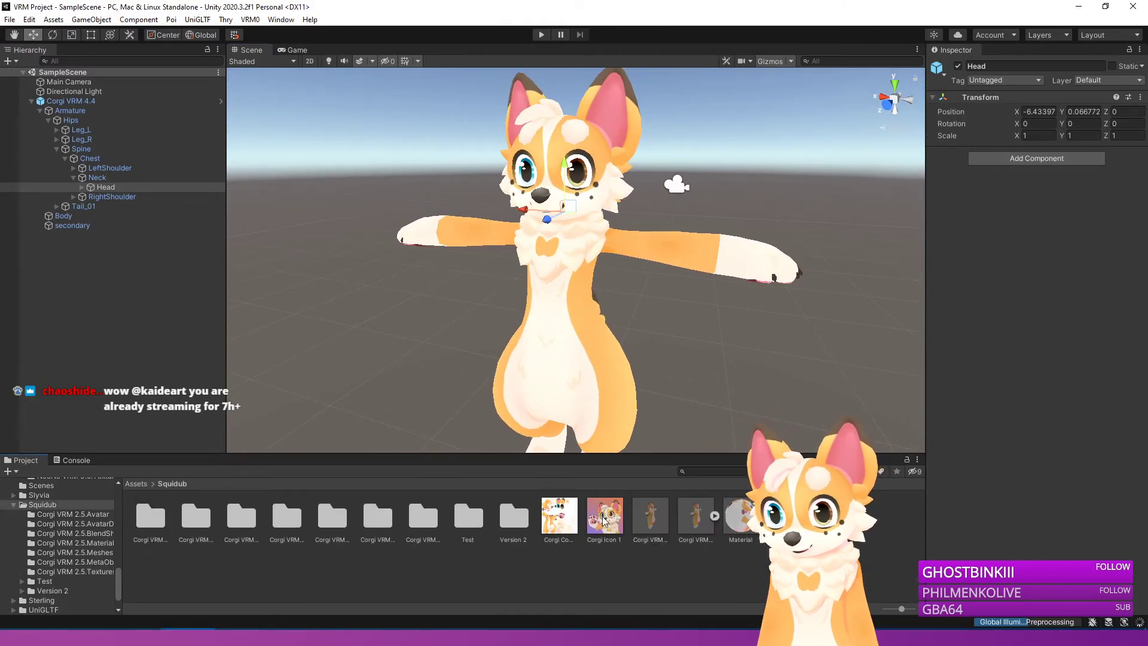
{"action": "left_click", "coordinate": [649, 517]}
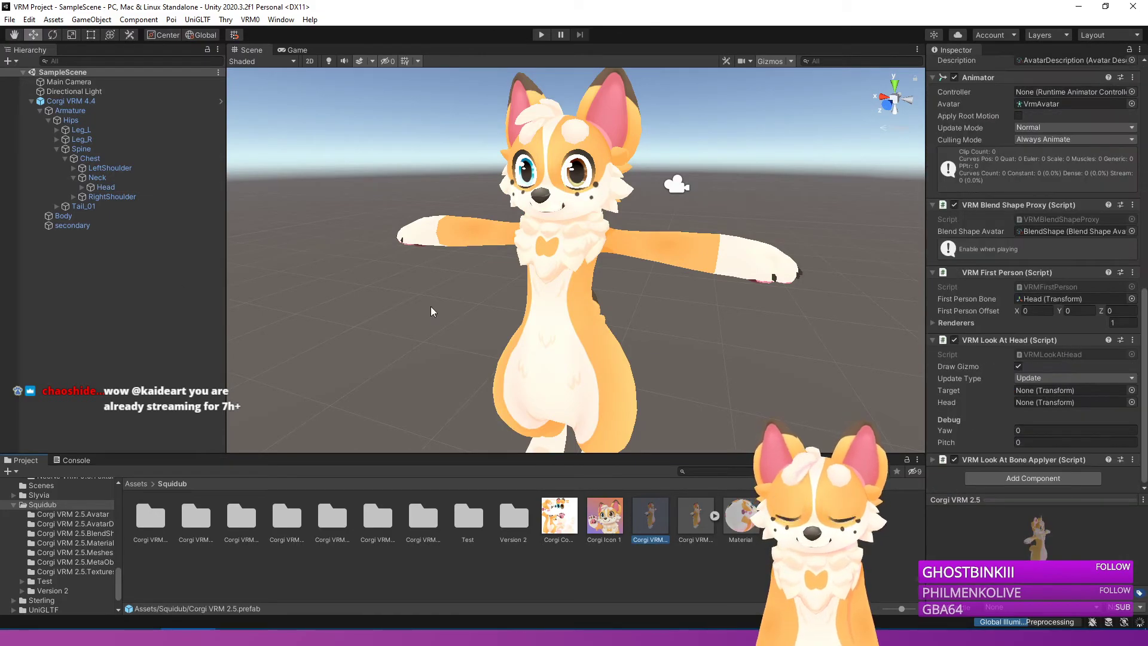
{"action": "left_click", "coordinate": [72, 227]}
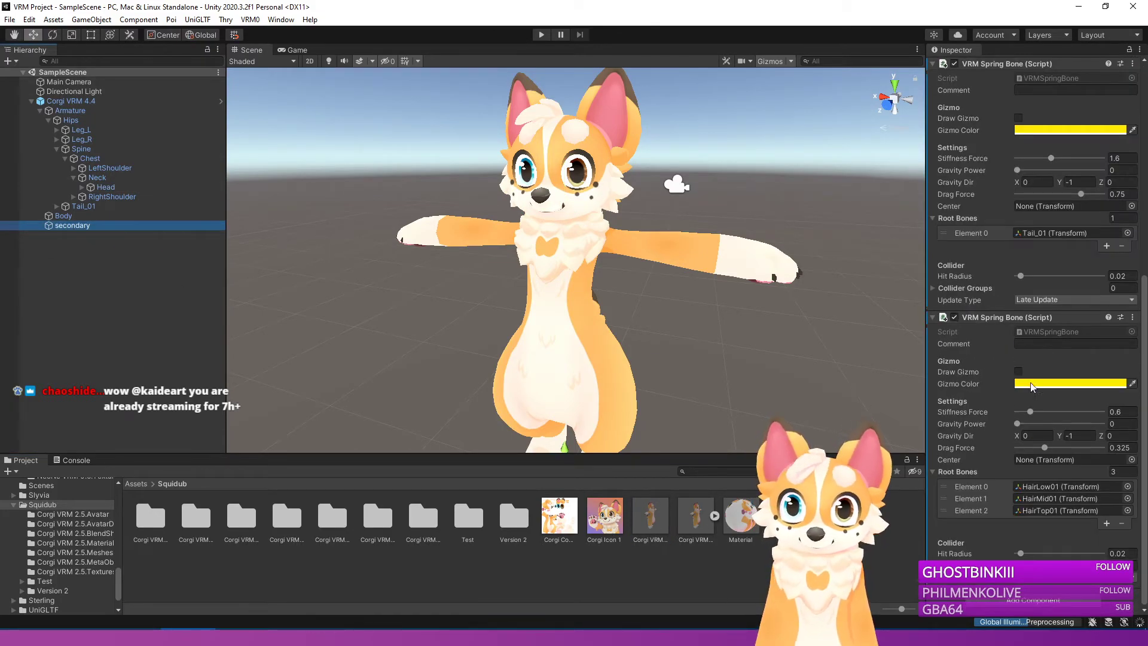
{"action": "scroll", "coordinate": [1016, 413], "scroll_direction": "up", "scroll_amount": 8}
{"action": "scroll", "coordinate": [992, 428], "scroll_direction": "down", "scroll_amount": 10}
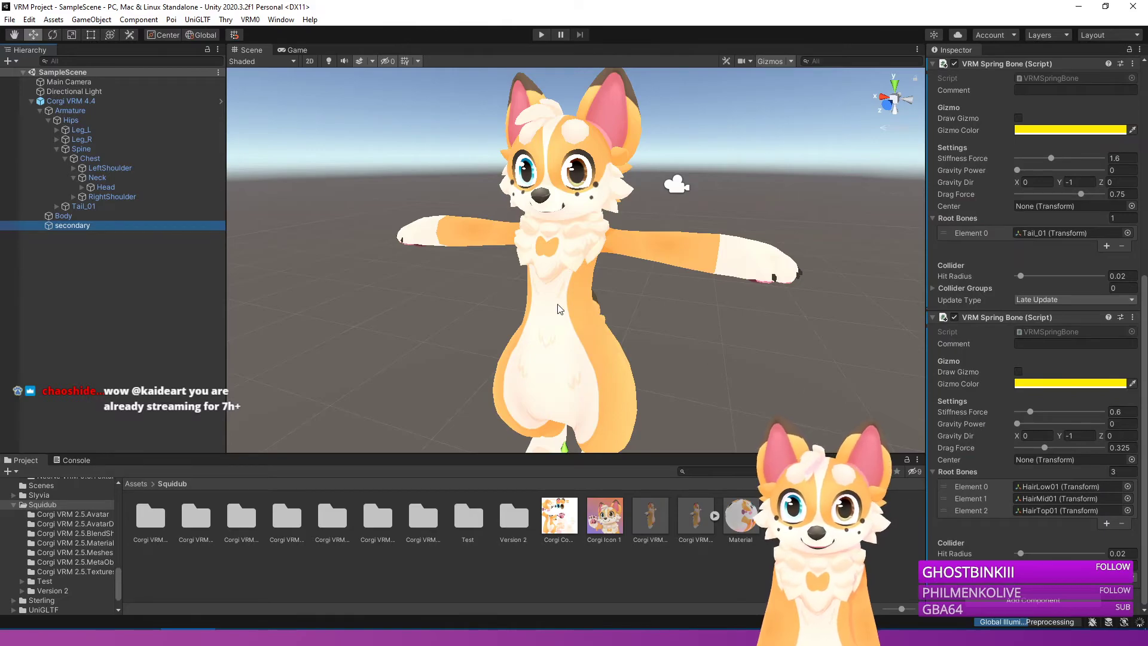
Step: Try to move the Head bone upward, undo the change and view the head up close
{"action": "left_click", "coordinate": [105, 187]}
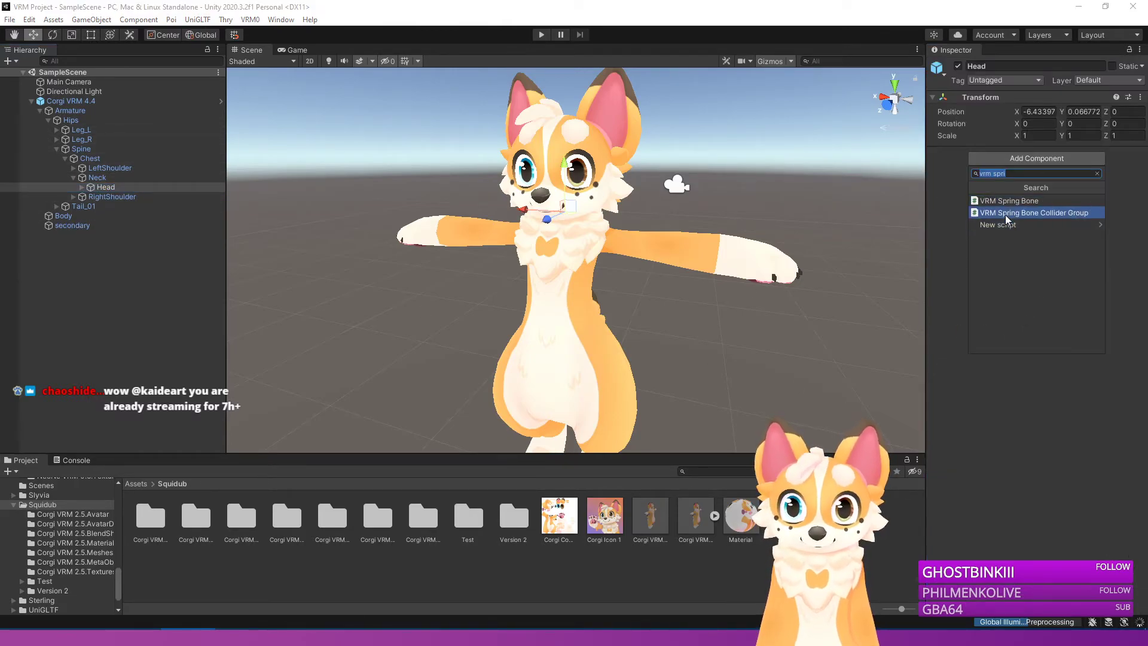
{"action": "left_click_drag", "start_coordinate": [635, 241], "coordinate": [535, 232], "text": "alt"}
{"action": "left_click_drag", "start_coordinate": [553, 178], "coordinate": [559, 104]}
{"action": "key", "text": "ctrl+z"}
{"action": "key", "text": "w"}
{"action": "right_click_drag", "start_coordinate": [573, 158], "coordinate": [585, 146]}
{"action": "key", "text": "s"}
{"action": "key", "text": "w"}
{"action": "key", "text": "d"}
{"action": "key", "text": "s"}
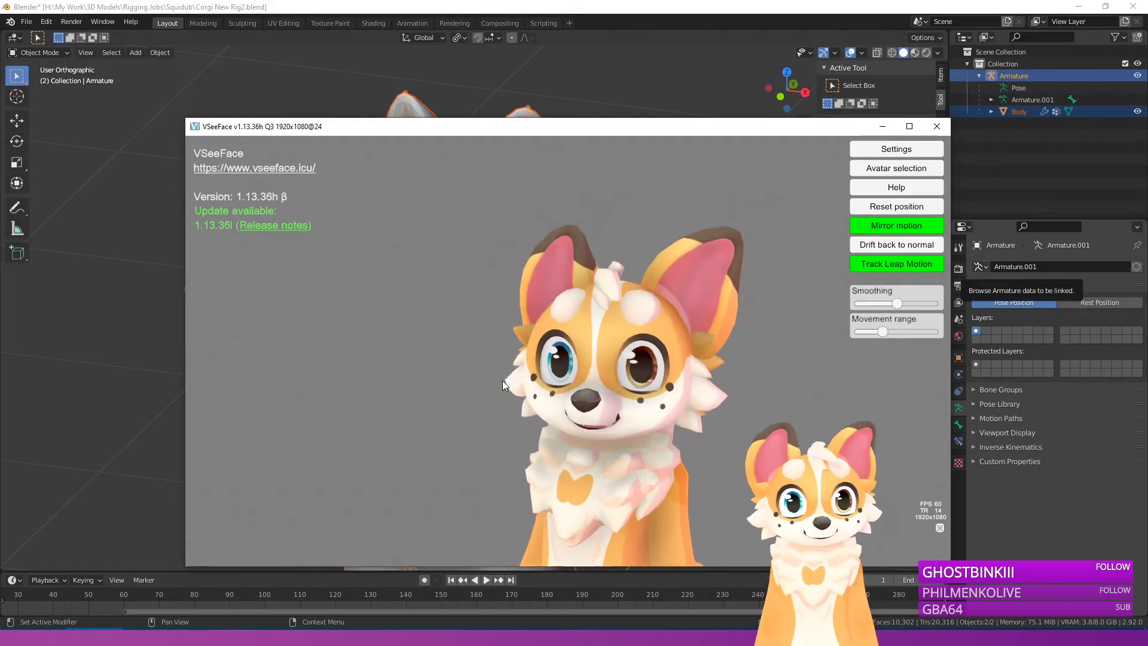
Step: Move the VSeeFace window aside, switch to TIFA and throw test objects at the corgi avatar
{"action": "left_click_drag", "start_coordinate": [551, 127], "coordinate": [928, 81]}
{"action": "left_click", "coordinate": [323, 627]}
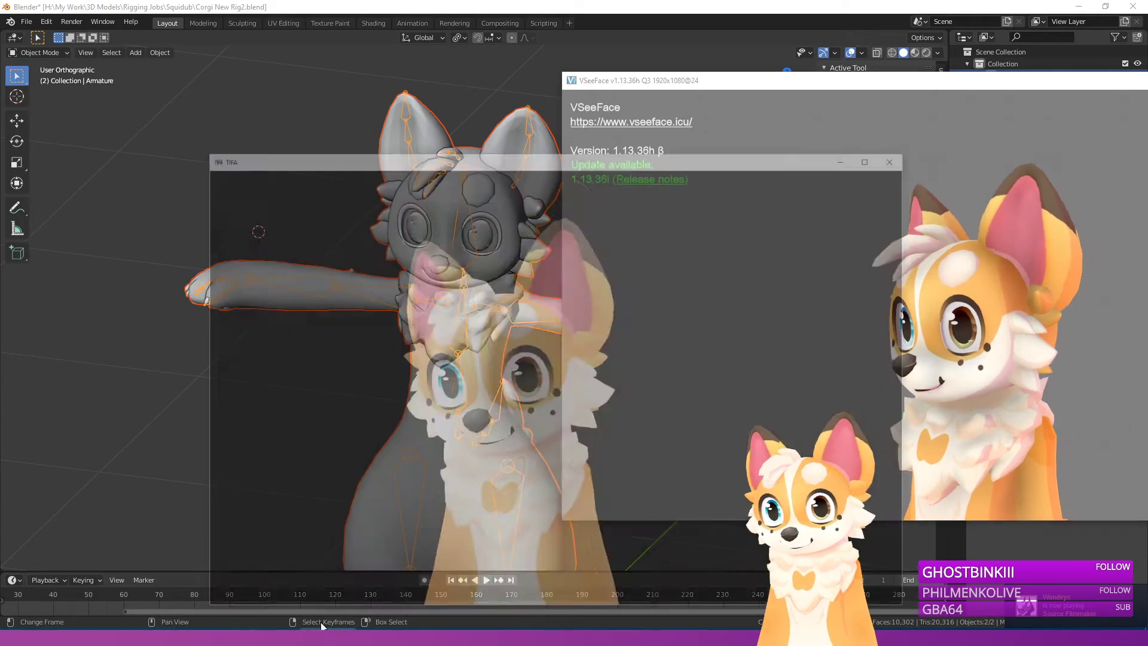
{"action": "left_click", "coordinate": [636, 293]}
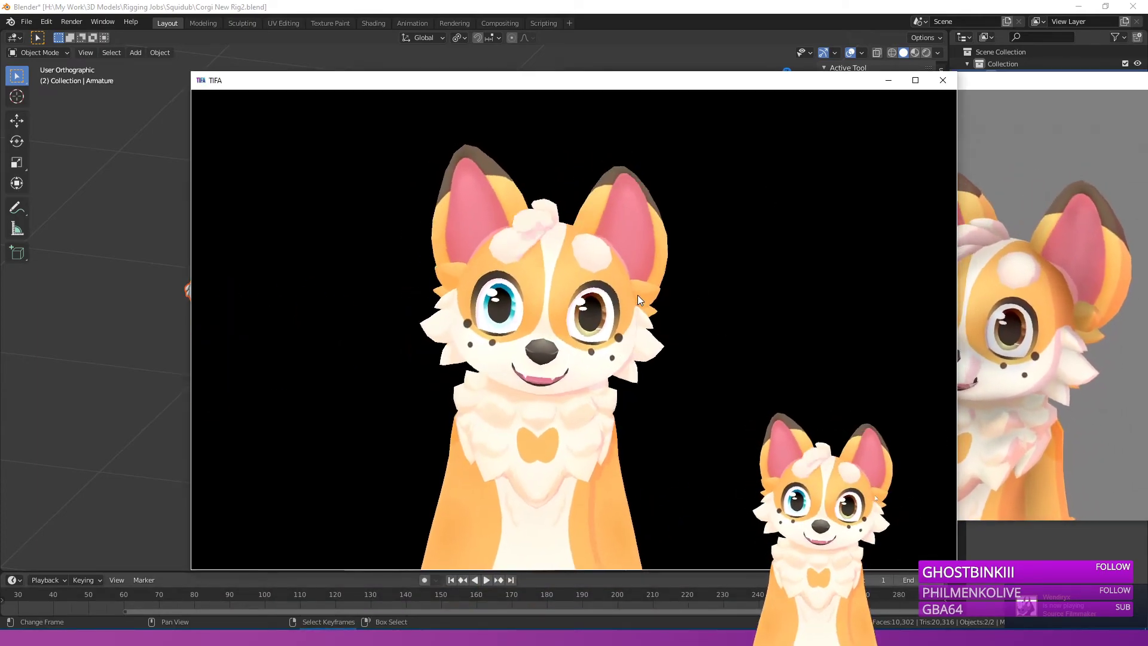
{"action": "left_click", "coordinate": [636, 292]}
{"action": "left_click", "coordinate": [636, 293]}
{"action": "left_click", "coordinate": [634, 291]}
{"action": "left_click", "coordinate": [633, 289]}
{"action": "left_click", "coordinate": [633, 288]}
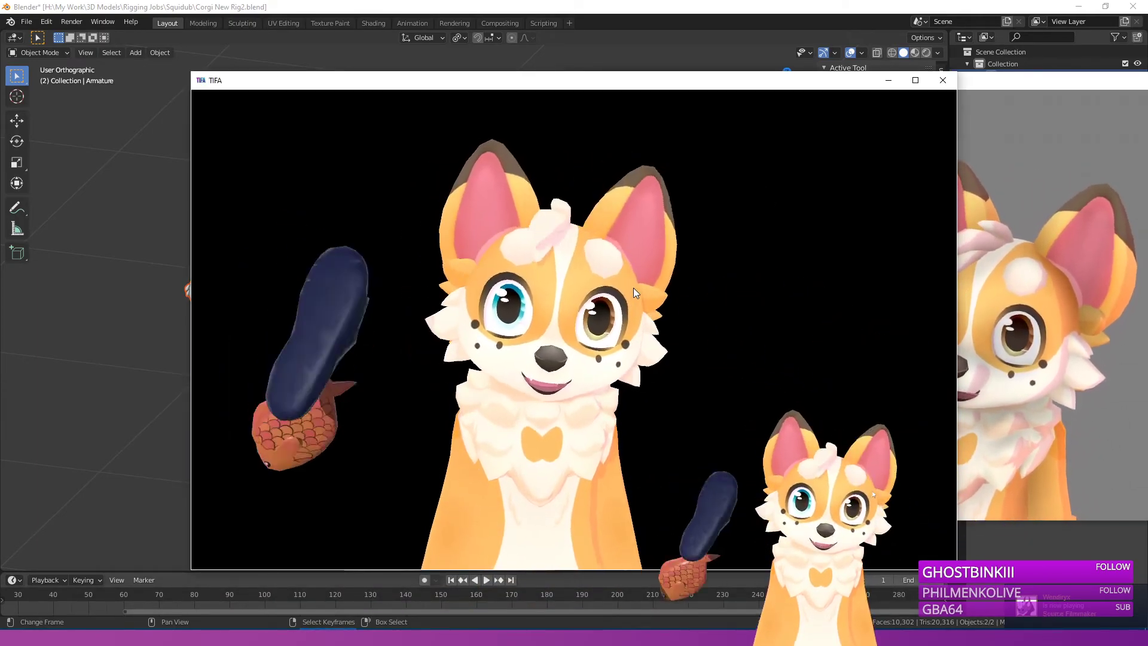
{"action": "left_click", "coordinate": [632, 287]}
{"action": "left_click", "coordinate": [632, 287]}
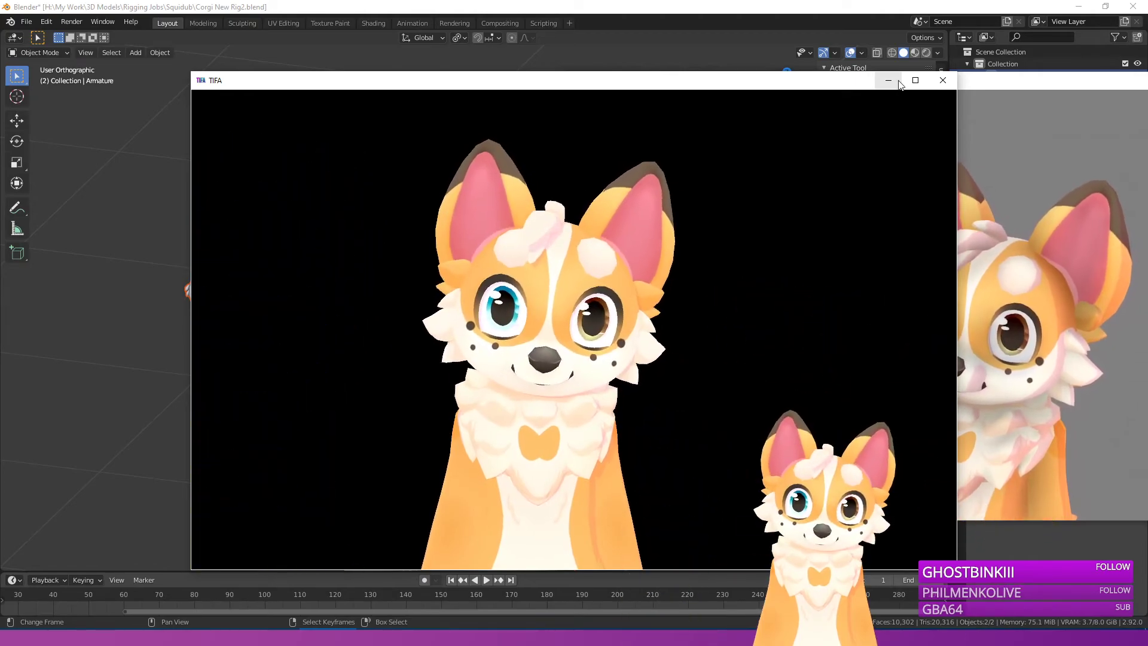
Step: Minimize the enlarged TIFA window, launch TIFA again and load a corgi VRM file from the Squidub folder
{"action": "left_click", "coordinate": [914, 80]}
{"action": "left_click", "coordinate": [1078, 9]}
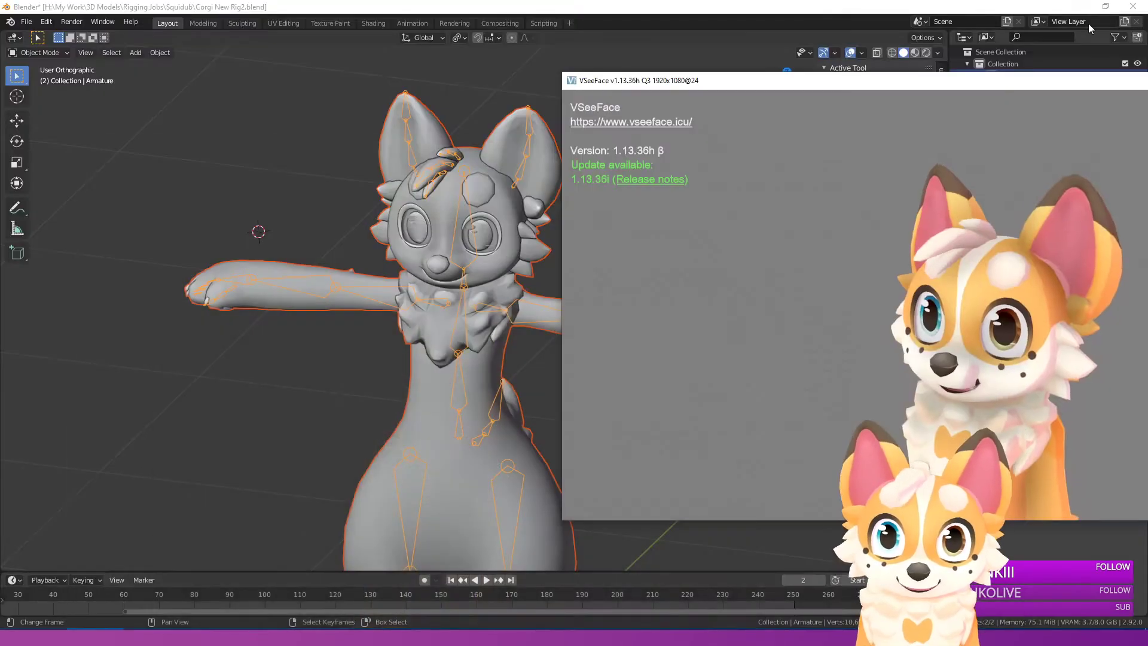
{"action": "left_click", "coordinate": [270, 638]}
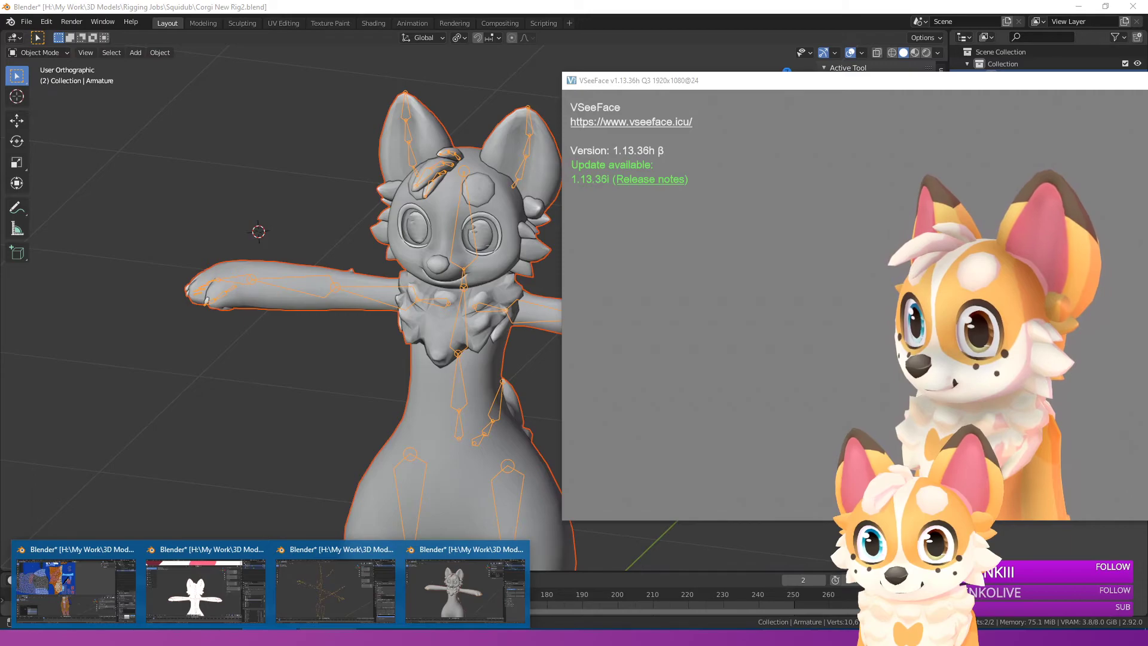
{"action": "left_click", "coordinate": [326, 637]}
{"action": "right_click", "coordinate": [327, 638]}
{"action": "left_click", "coordinate": [300, 614]}
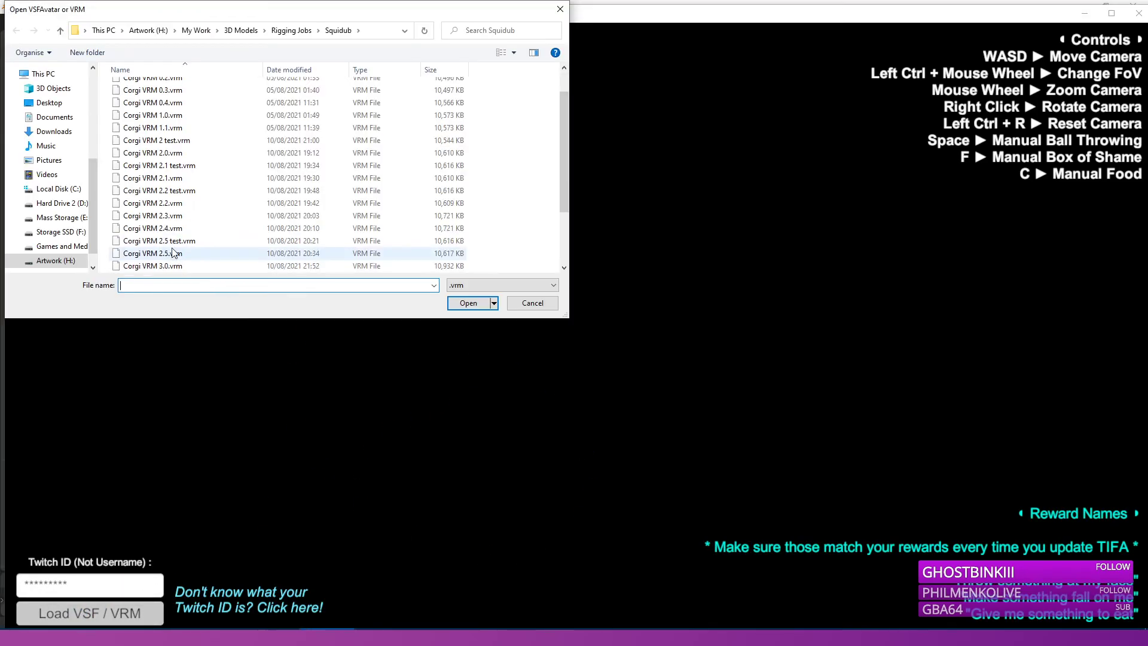
{"action": "left_click", "coordinate": [468, 304]}
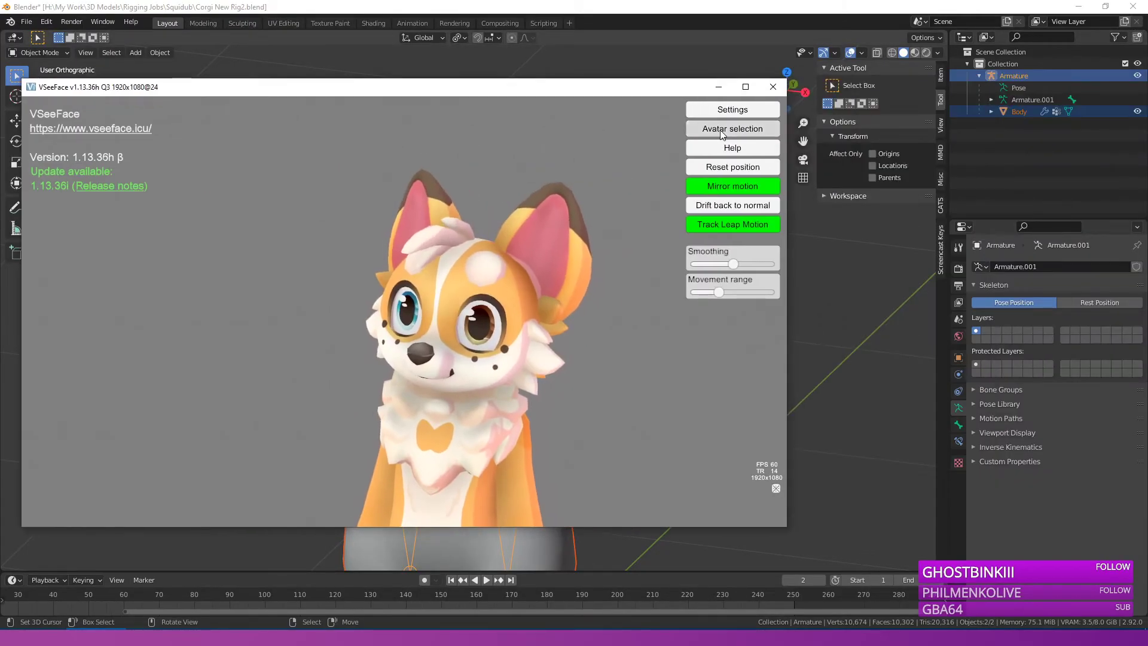
Step: Load the Kaide avatar in VSeeFace, maximize the window and reset the avatar's position
{"action": "left_click", "coordinate": [721, 133]}
{"action": "scroll", "coordinate": [276, 300], "scroll_direction": "up", "scroll_amount": 6}
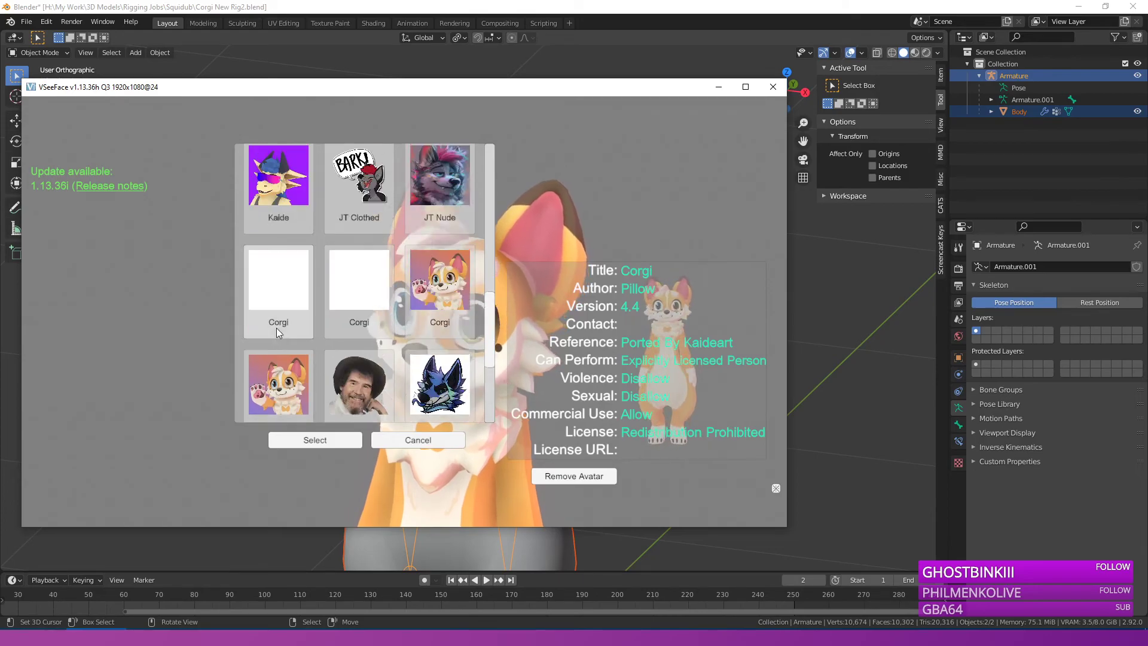
{"action": "left_click", "coordinate": [315, 440]}
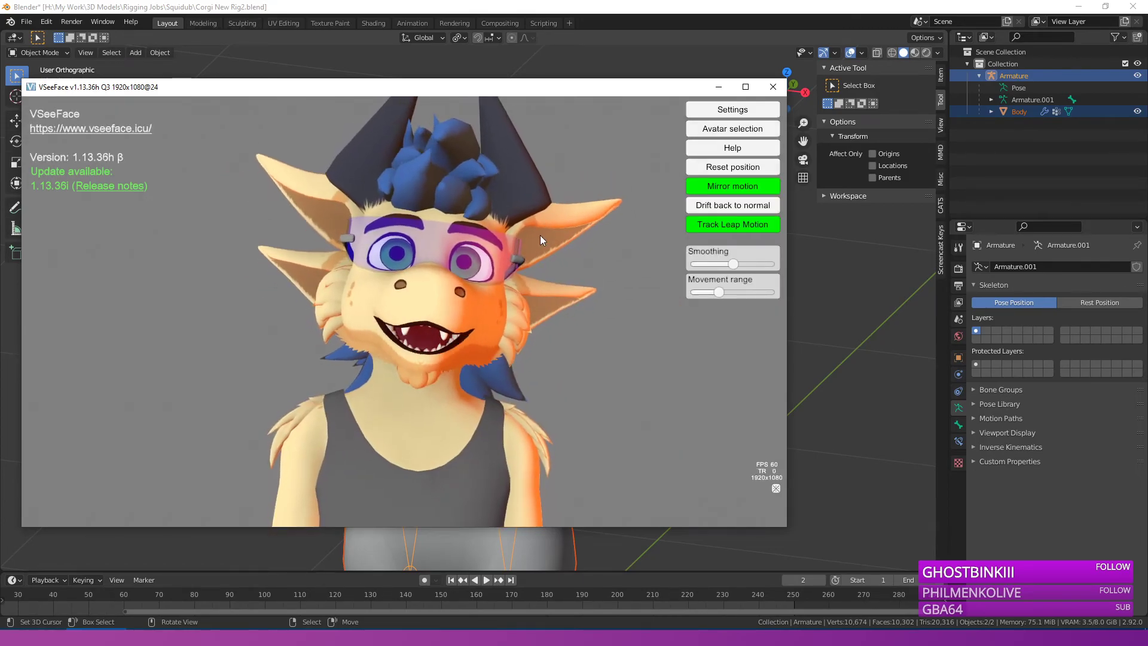
{"action": "left_click", "coordinate": [745, 88]}
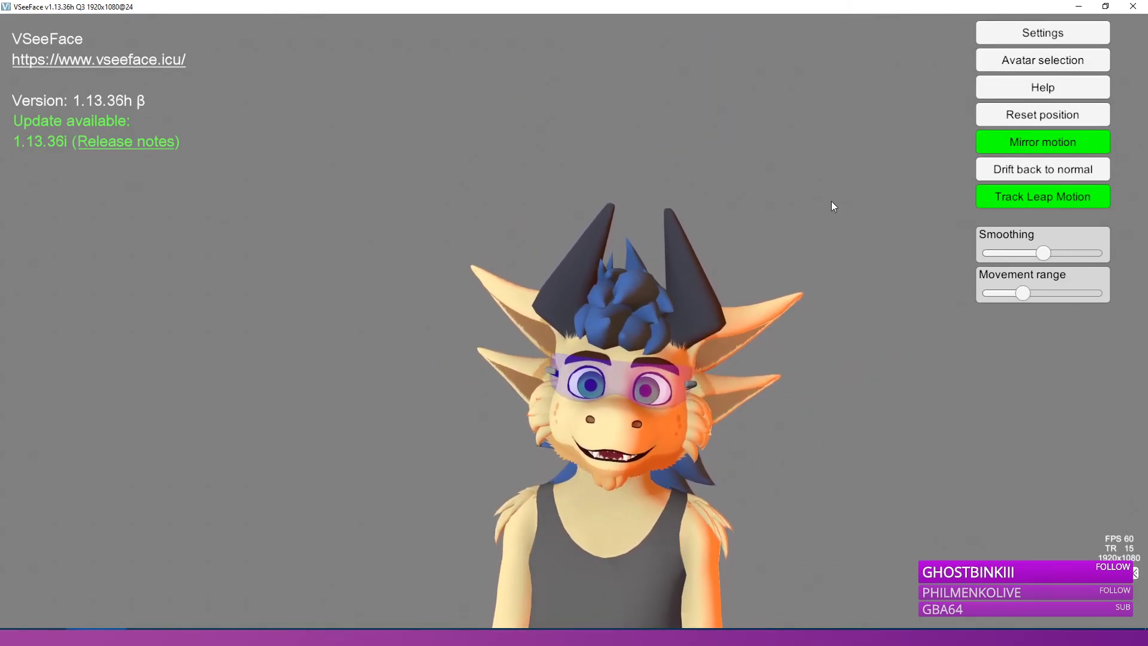
{"action": "left_click", "coordinate": [1015, 116]}
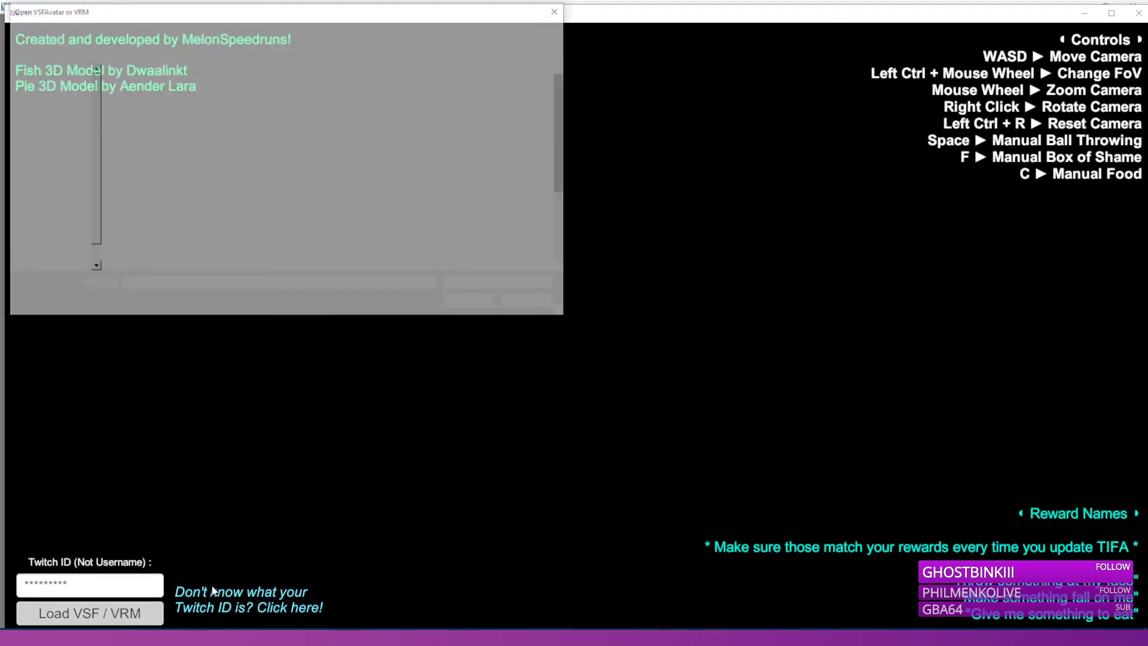
Step: Switch to TIFA and load Corgi VRM 4.4 test.vrm from the Squidub folder
{"action": "scroll", "coordinate": [285, 264], "scroll_direction": "down", "scroll_amount": 3}
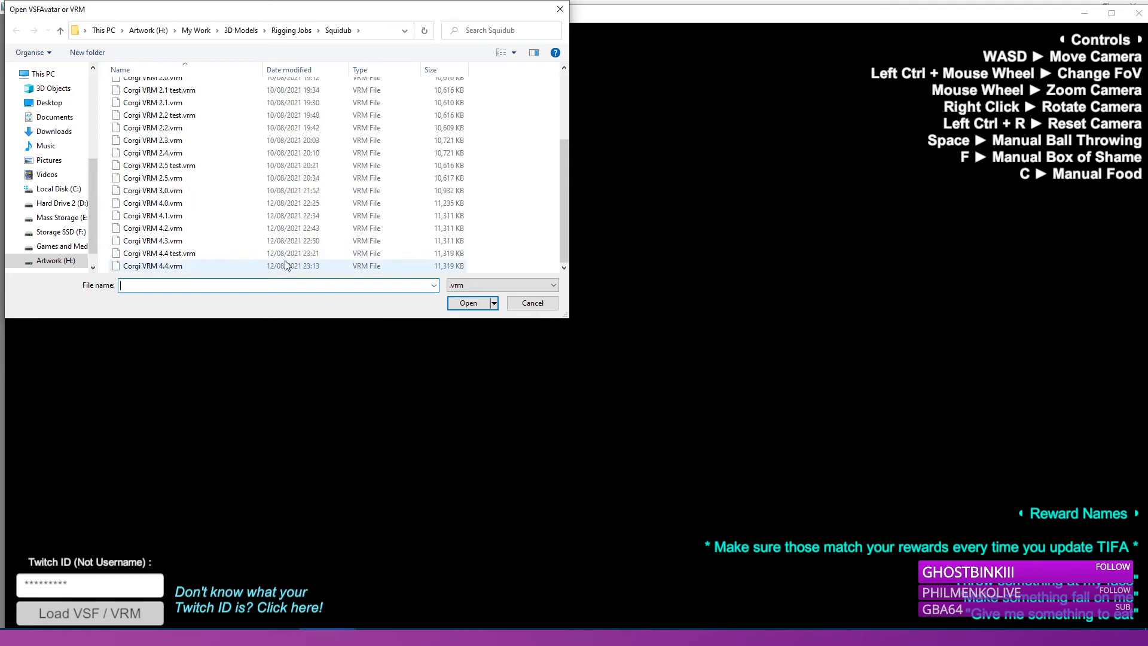
{"action": "double_click", "coordinate": [278, 257]}
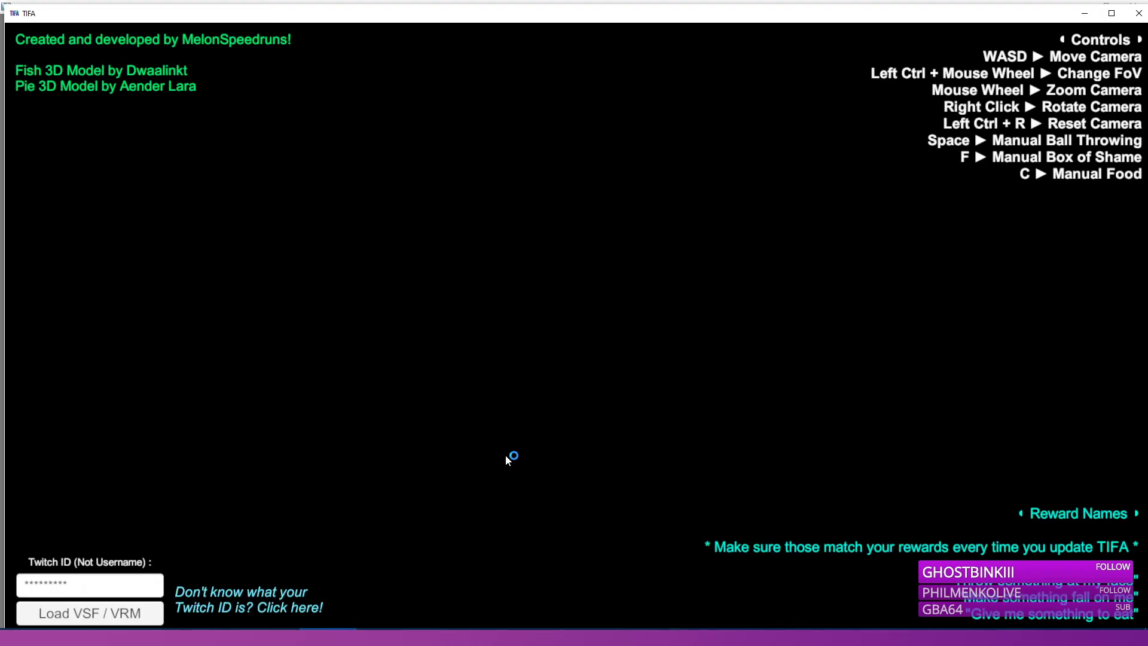
Step: Load Kaide 1.25 VRM.vrm into TIFA from the "z DONE - PERSONAL - 5 Kaide - DONE" folder under In Progress Jan 2021
{"action": "left_click", "coordinate": [89, 613]}
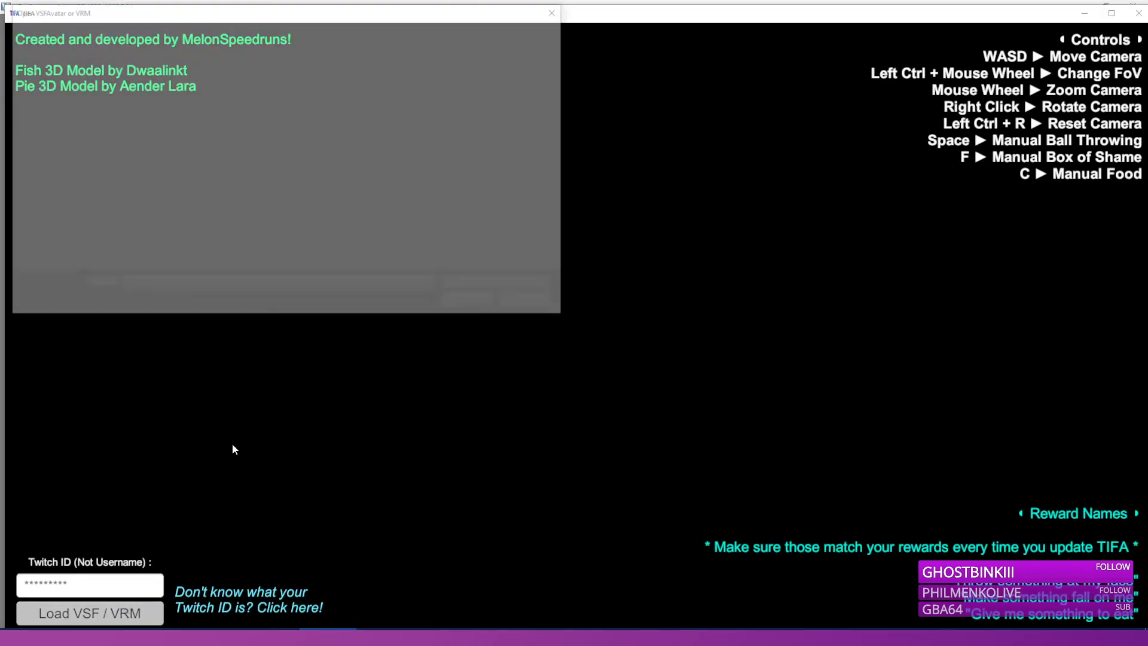
{"action": "scroll", "coordinate": [179, 239], "scroll_direction": "down", "scroll_amount": 3}
{"action": "scroll", "coordinate": [156, 187], "scroll_direction": "up", "scroll_amount": 3}
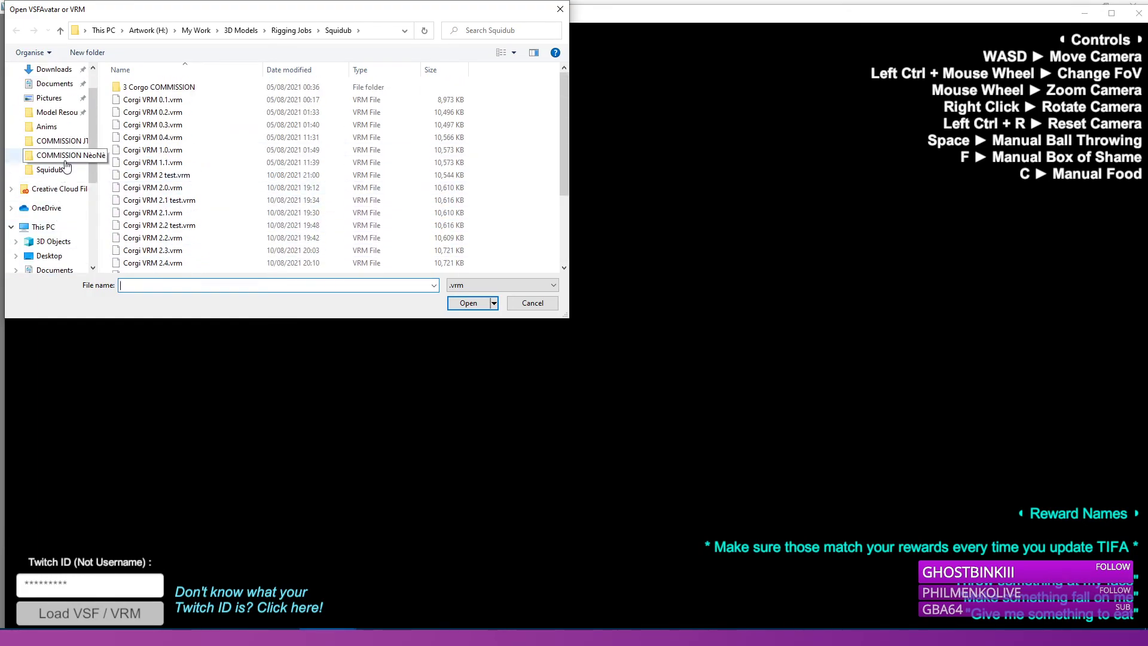
{"action": "left_click", "coordinate": [66, 155]}
{"action": "left_click", "coordinate": [215, 30]}
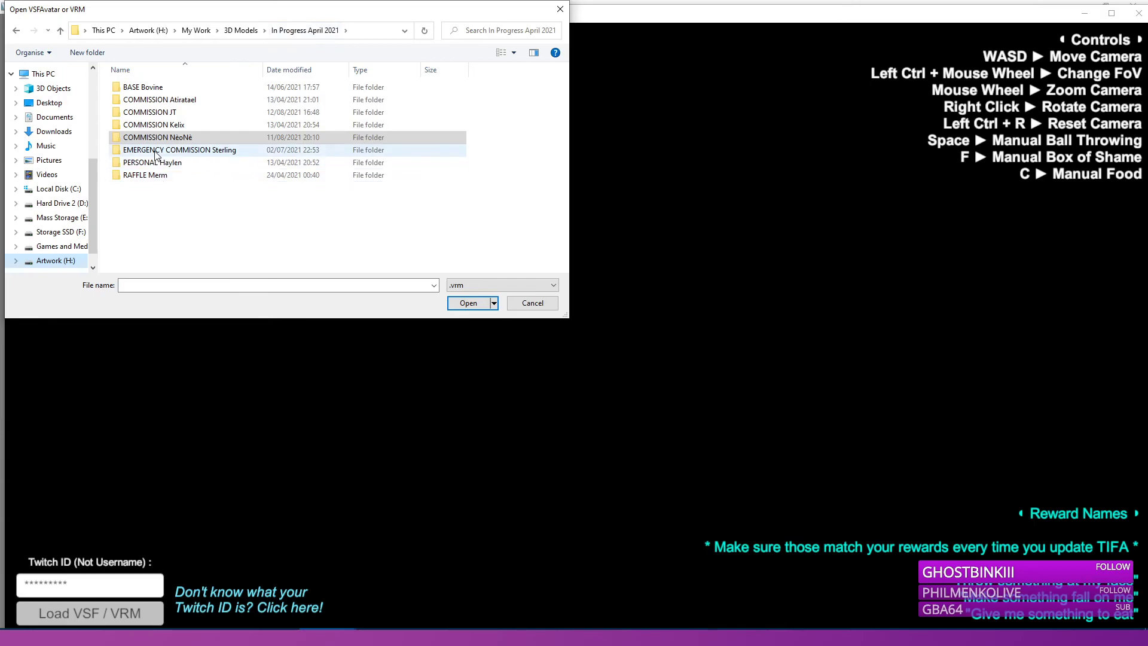
{"action": "left_click", "coordinate": [237, 30]}
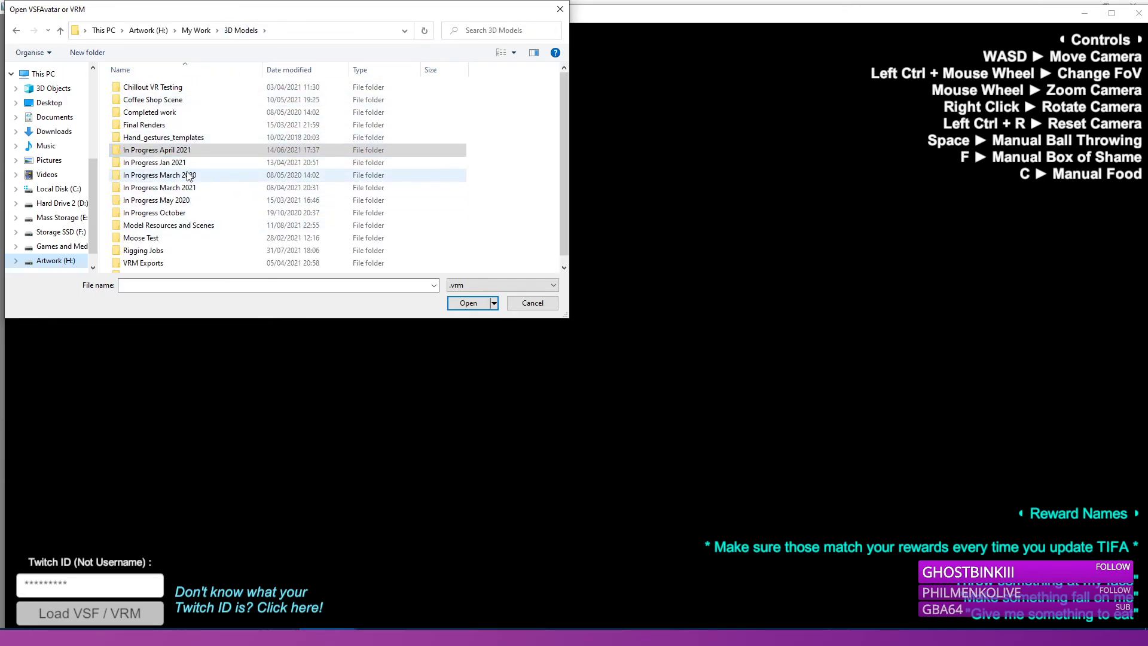
{"action": "double_click", "coordinate": [185, 171]}
{"action": "double_click", "coordinate": [197, 213]}
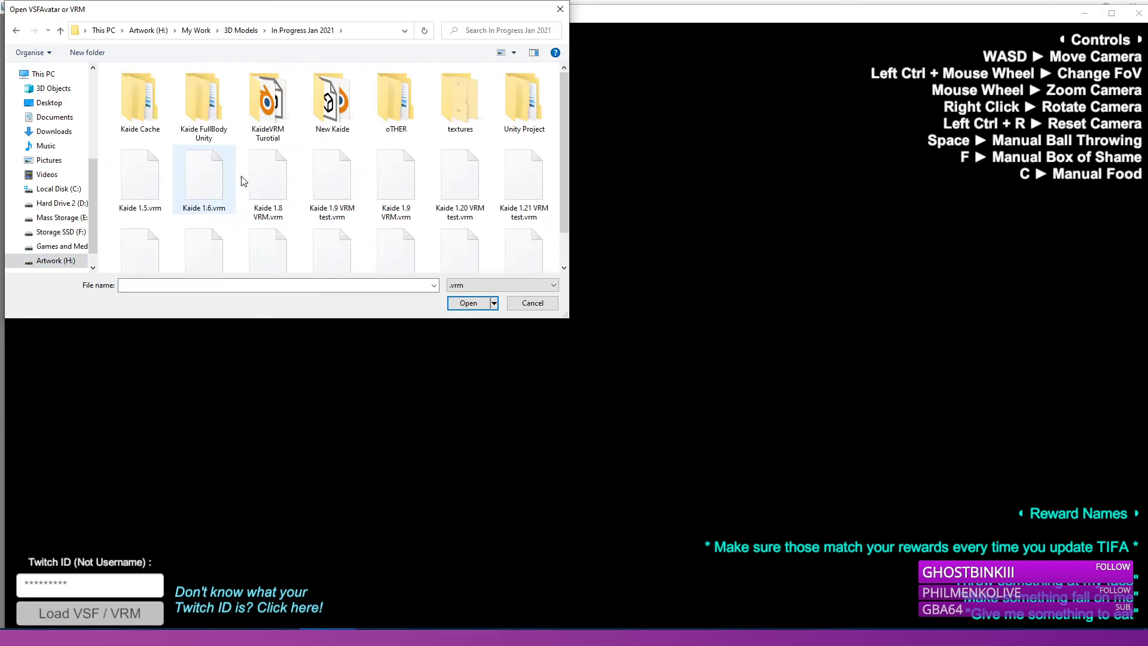
{"action": "scroll", "coordinate": [242, 207], "scroll_direction": "down", "scroll_amount": 1}
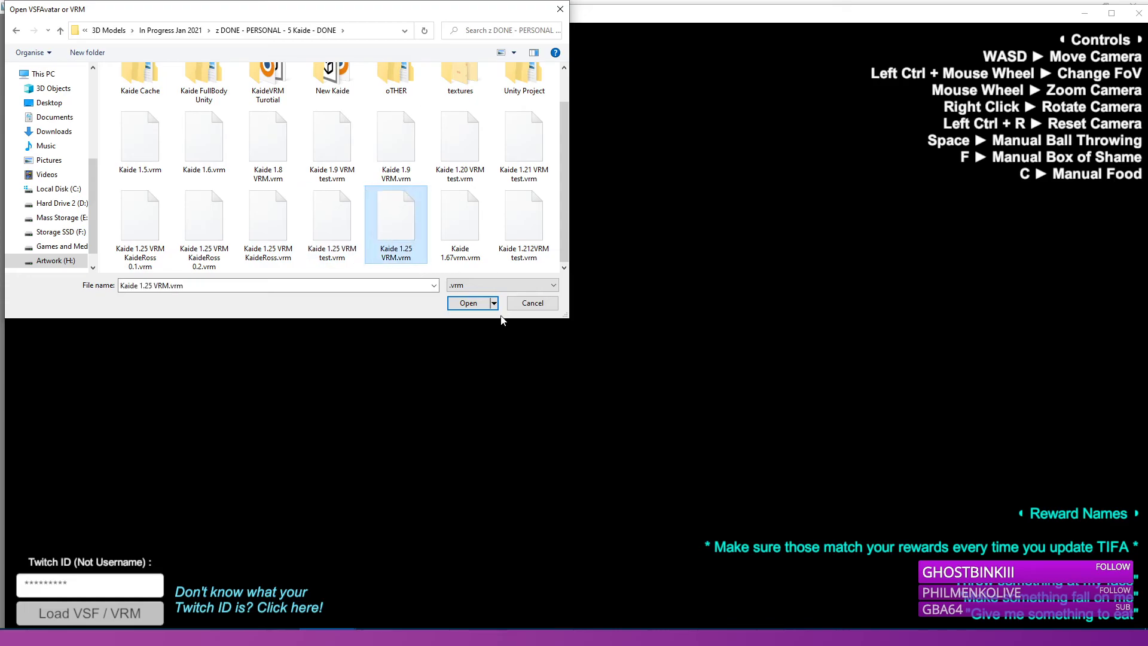
{"action": "left_click", "coordinate": [472, 303]}
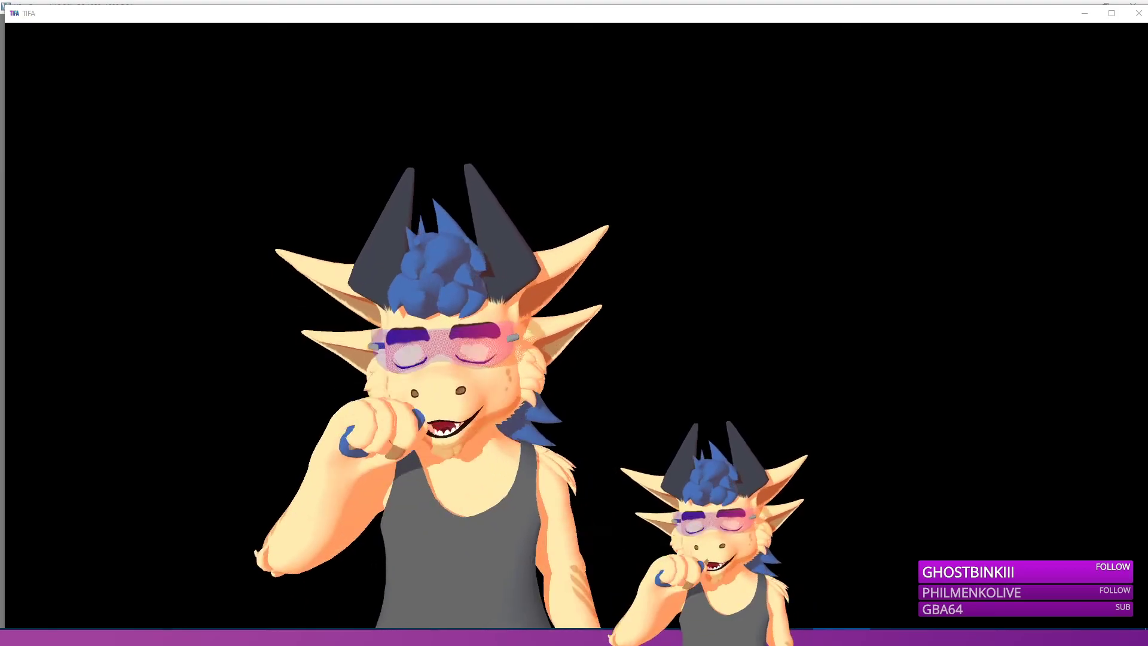
Step: Switch to VSeeFace and move the TIFA window out of its way beyond the screen edge
{"action": "left_click", "coordinate": [94, 636]}
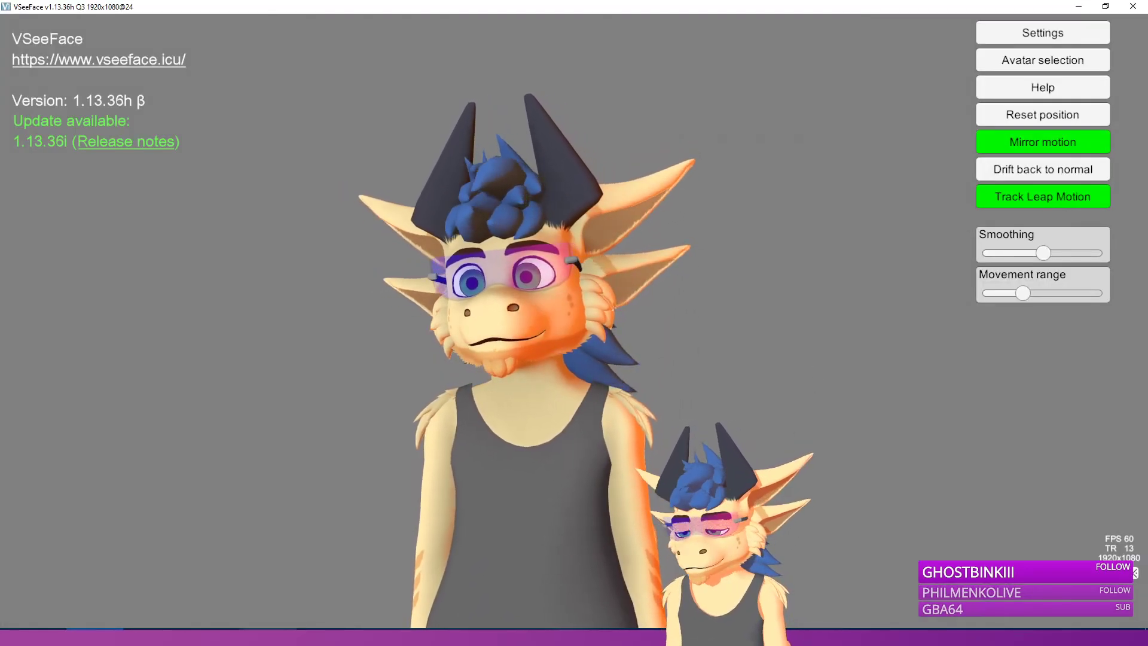
{"action": "left_click", "coordinate": [328, 636]}
{"action": "left_click_drag", "start_coordinate": [546, 18], "coordinate": [1146, 209]}
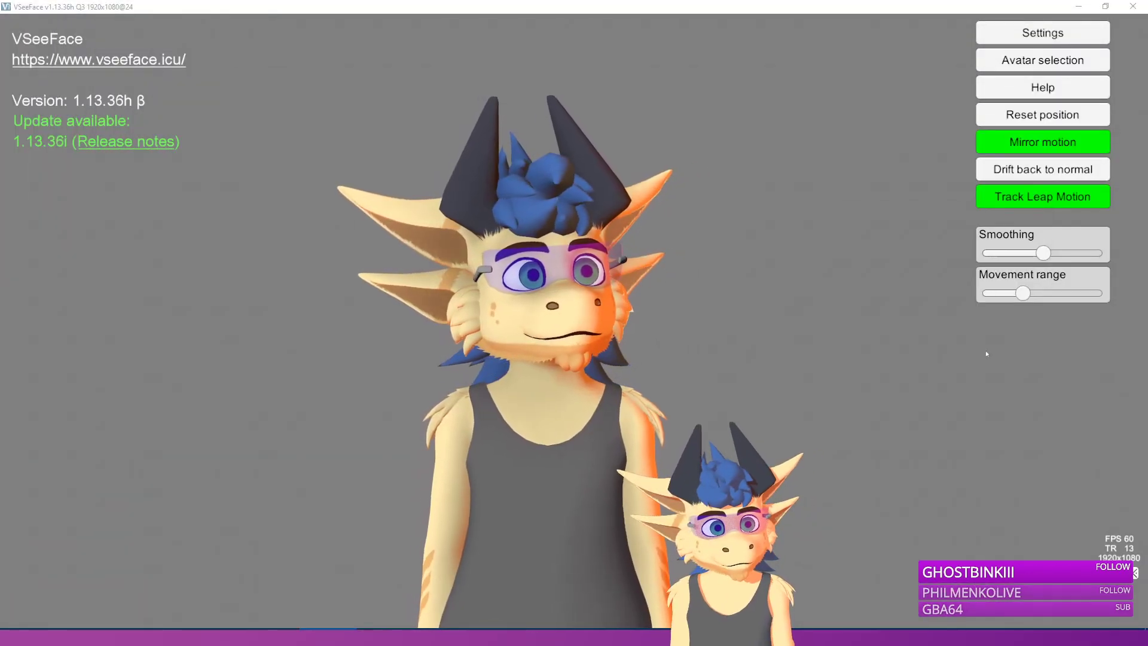
{"action": "left_click_drag", "start_coordinate": [1147, 87], "coordinate": [1147, 91]}
{"action": "left_click", "coordinate": [1029, 392]}
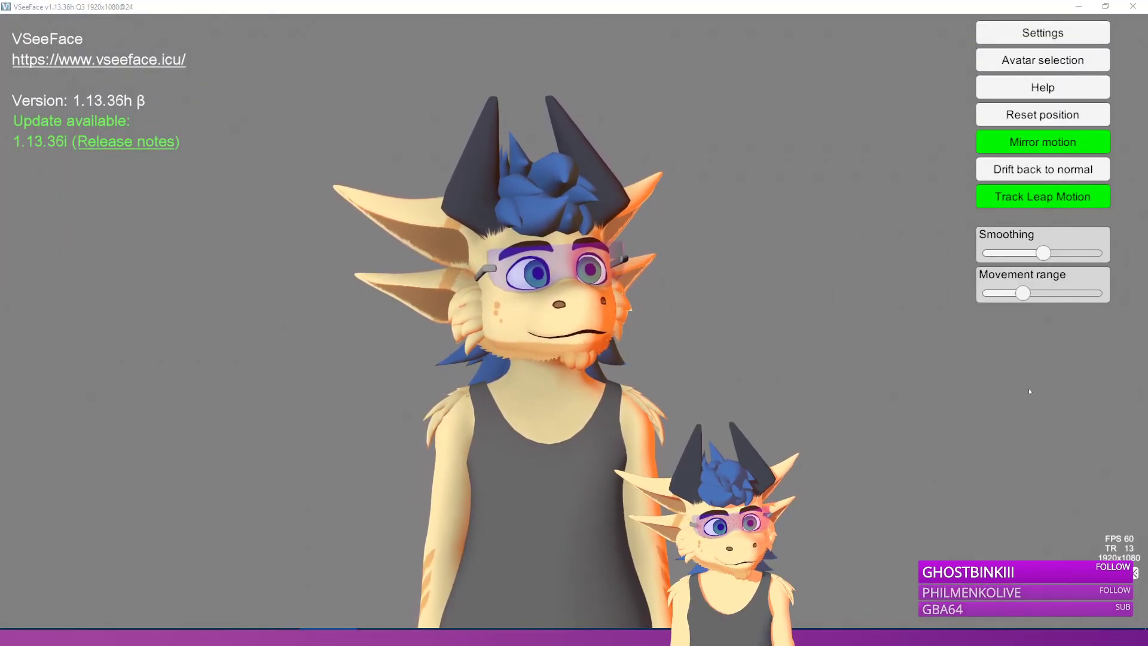
{"action": "left_click_drag", "start_coordinate": [1147, 36], "coordinate": [1147, 68]}
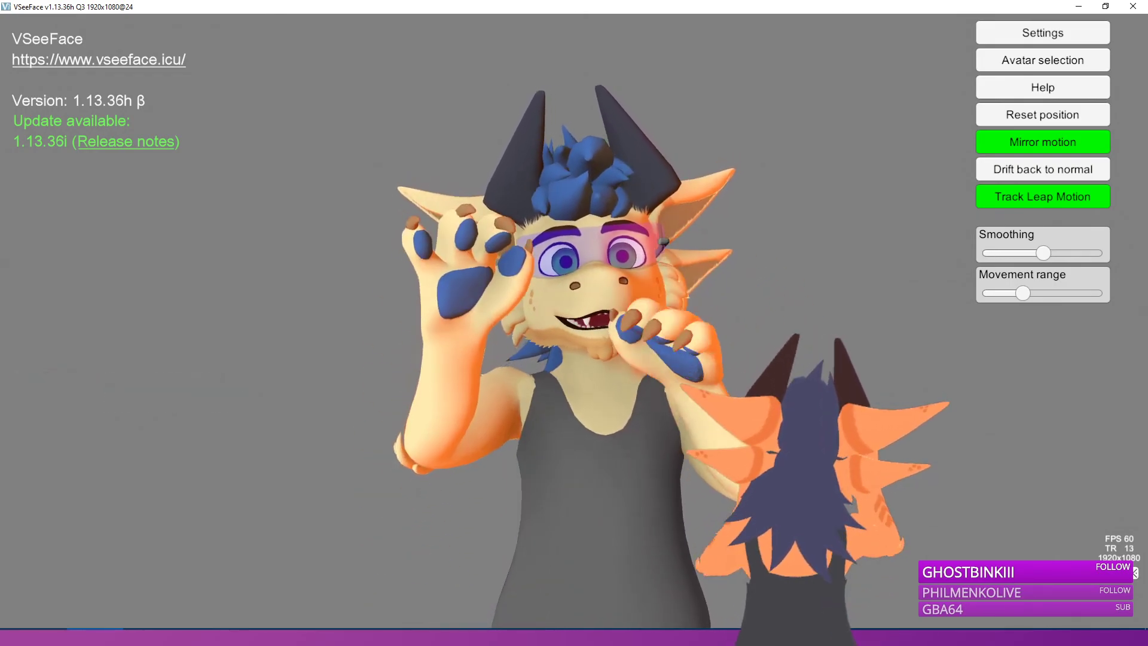
Step: Change the VSeeFace avatar from Kaide to Corgi
{"action": "left_click", "coordinate": [1049, 62]}
{"action": "scroll", "coordinate": [440, 439], "scroll_direction": "down", "scroll_amount": 5}
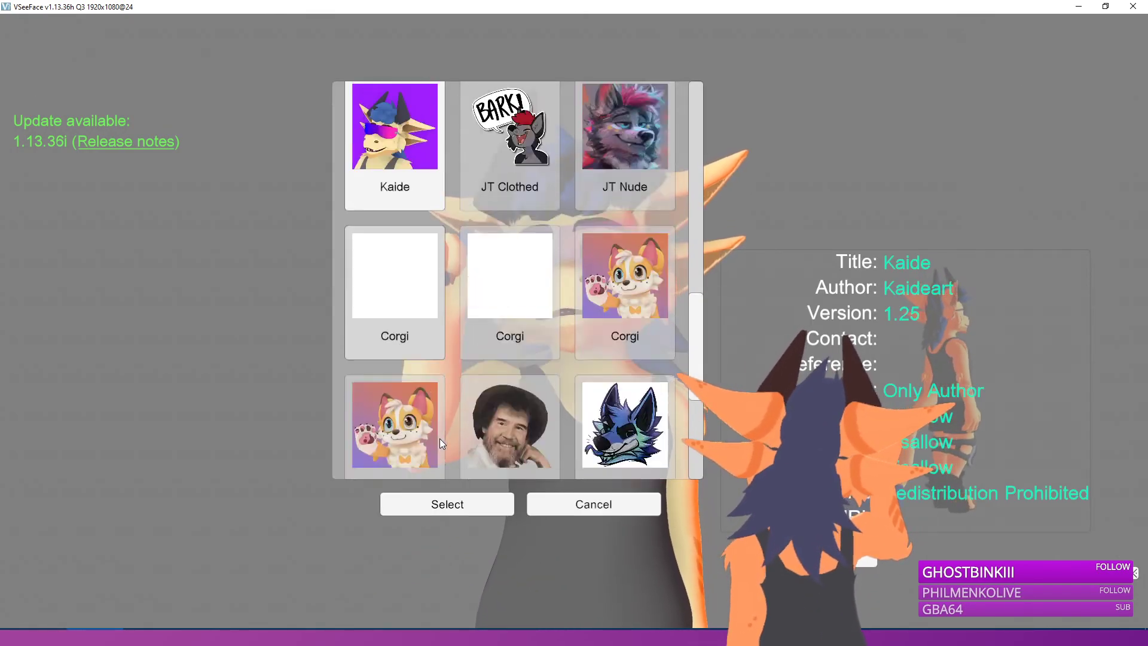
{"action": "left_click", "coordinate": [510, 389]}
{"action": "left_click", "coordinate": [472, 502]}
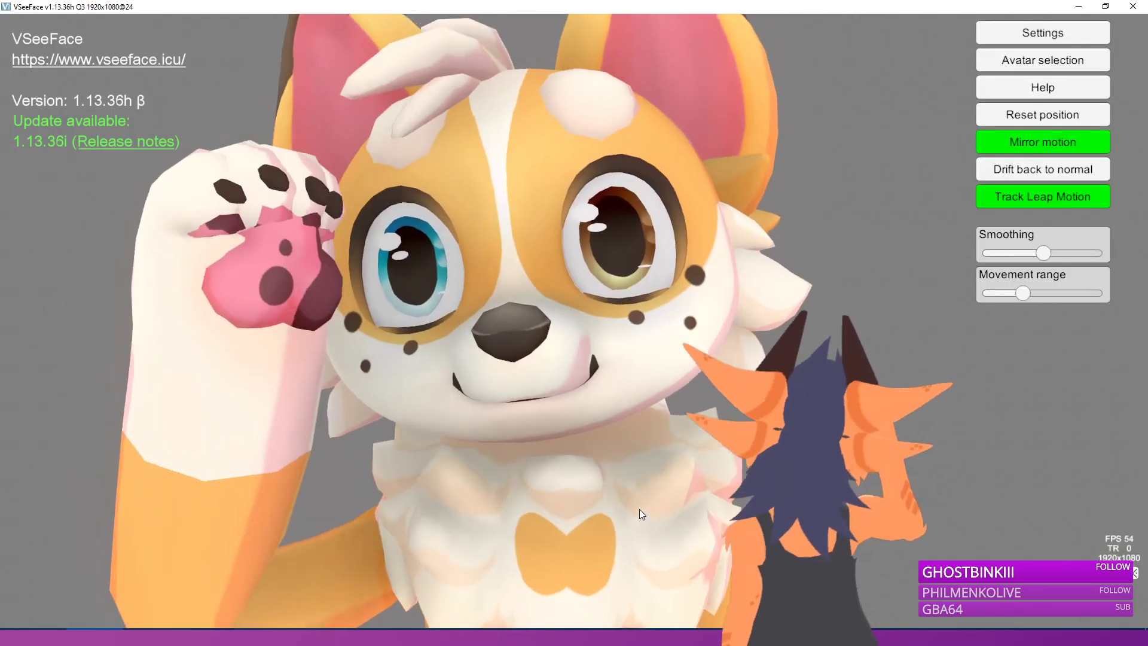